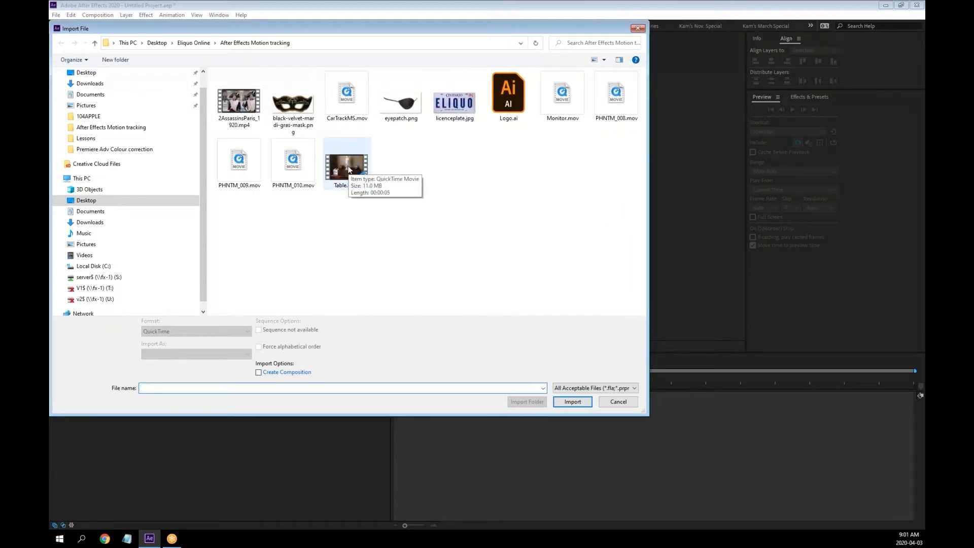
Import the Table.MOV footage into the project and widen the Project panel
{"action": "double_click", "coordinate": [349, 170]}
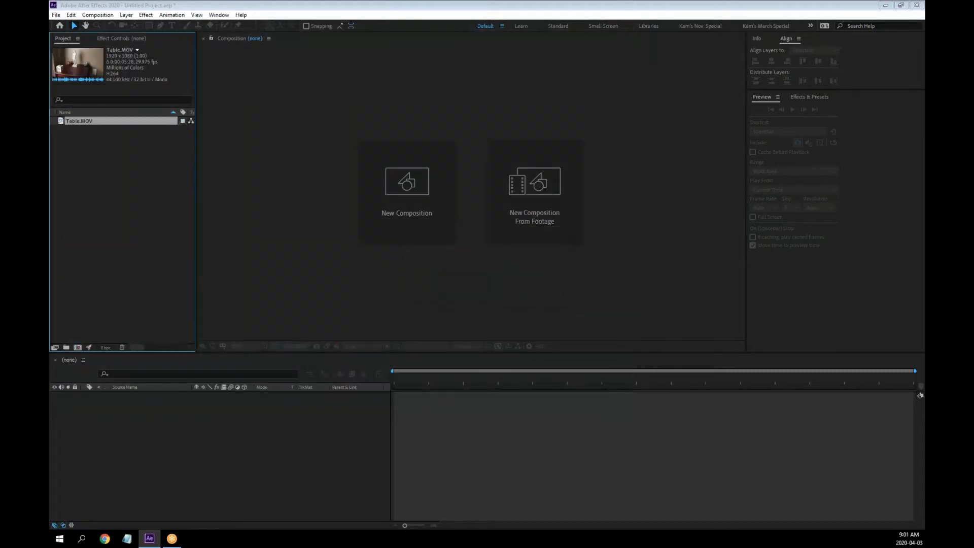
{"action": "left_click_drag", "start_coordinate": [196, 162], "coordinate": [215, 162]}
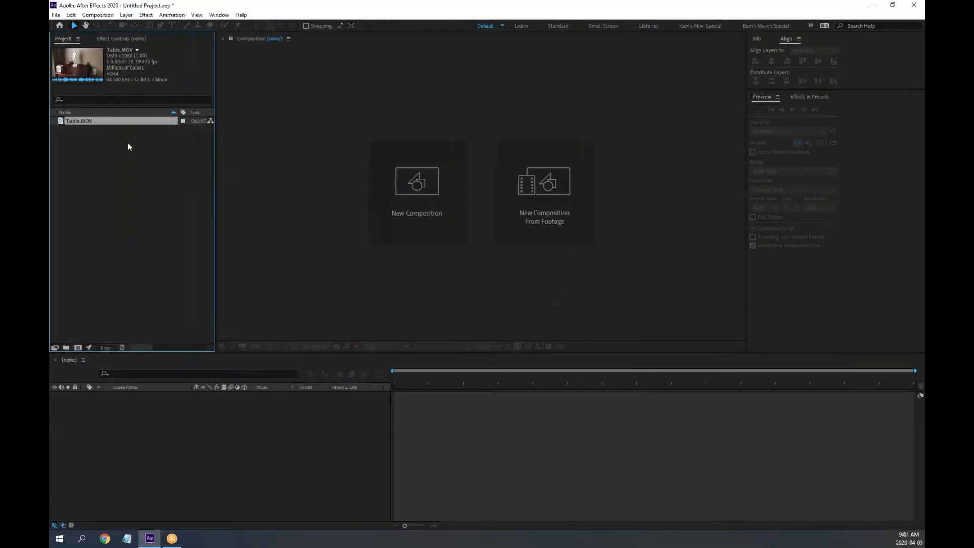
Open Table.MOV in an enlarged Footage viewer and play the clip through once
{"action": "double_click", "coordinate": [61, 122]}
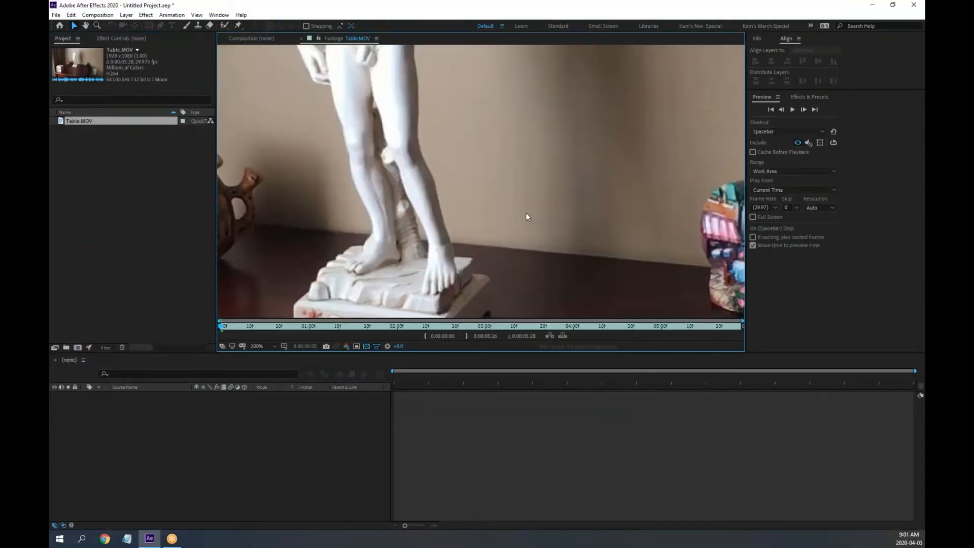
{"action": "scroll", "coordinate": [525, 212], "scroll_direction": "down", "scroll_amount": 4}
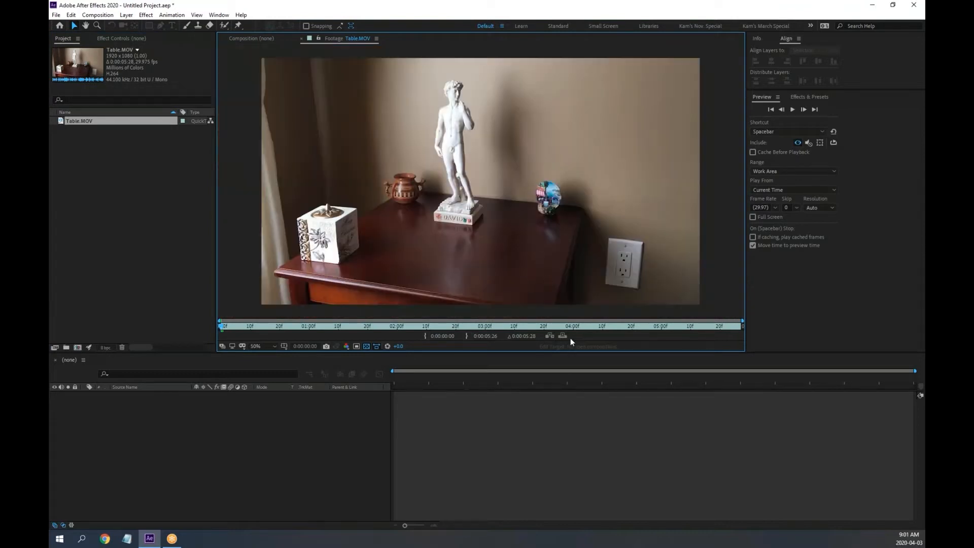
{"action": "left_click_drag", "start_coordinate": [576, 353], "coordinate": [574, 379]}
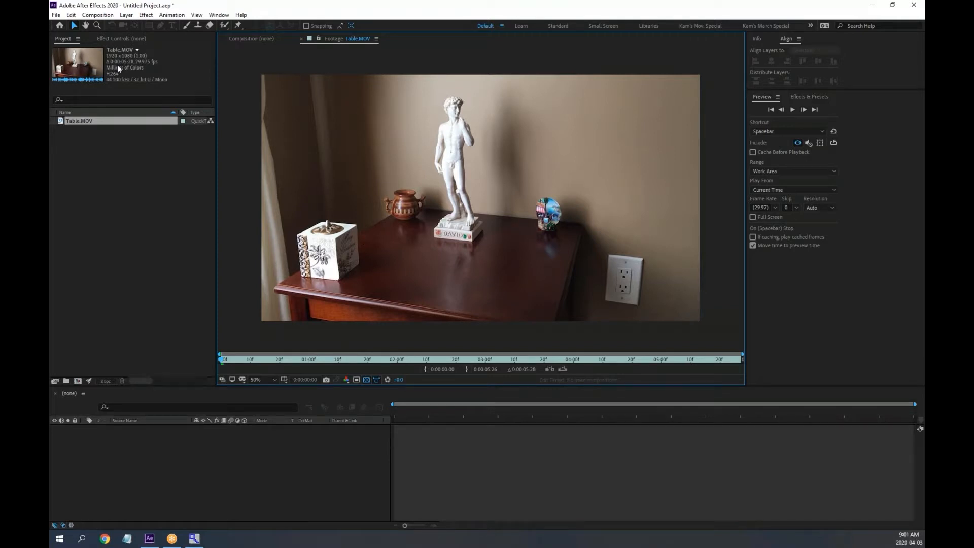
{"action": "key", "text": "space"}
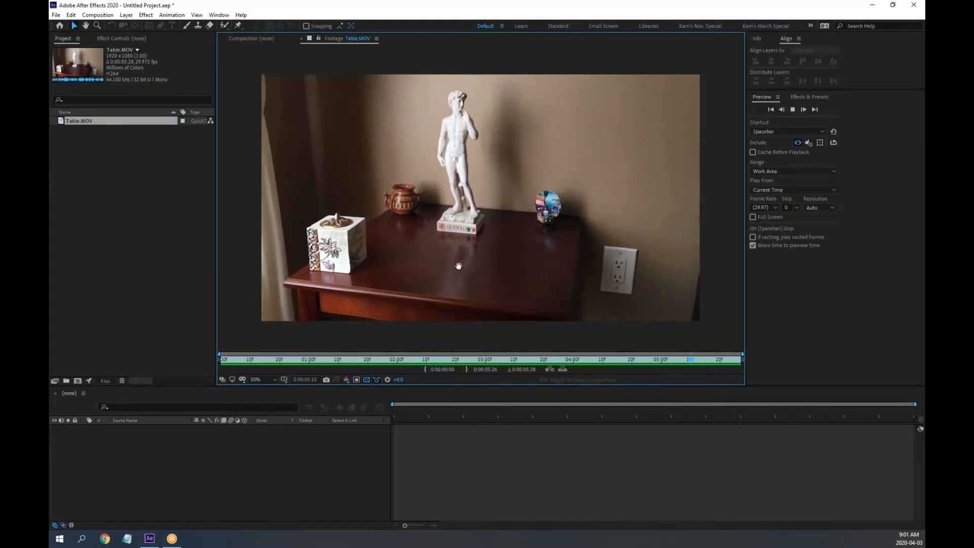
{"action": "key", "text": "space"}
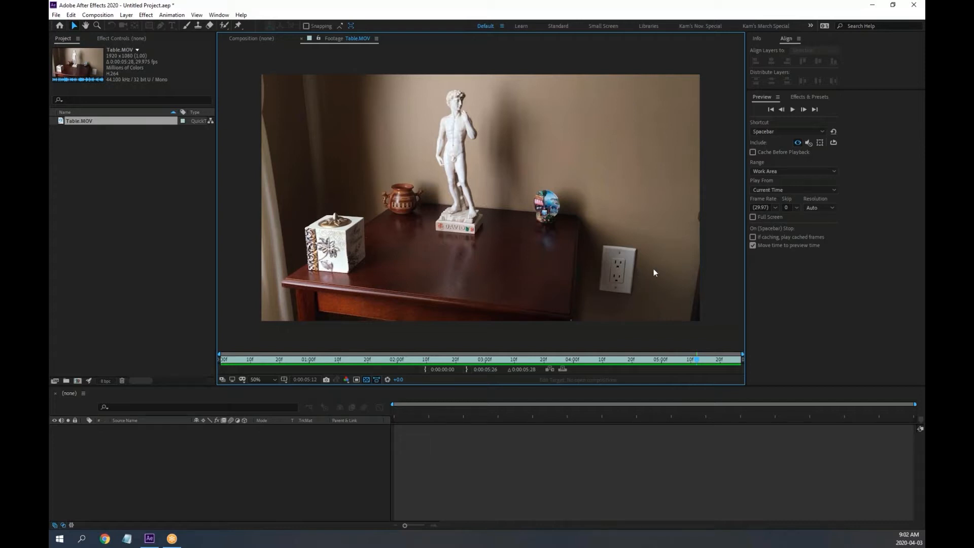
{"action": "scroll", "coordinate": [630, 271], "scroll_direction": "up", "scroll_amount": 1}
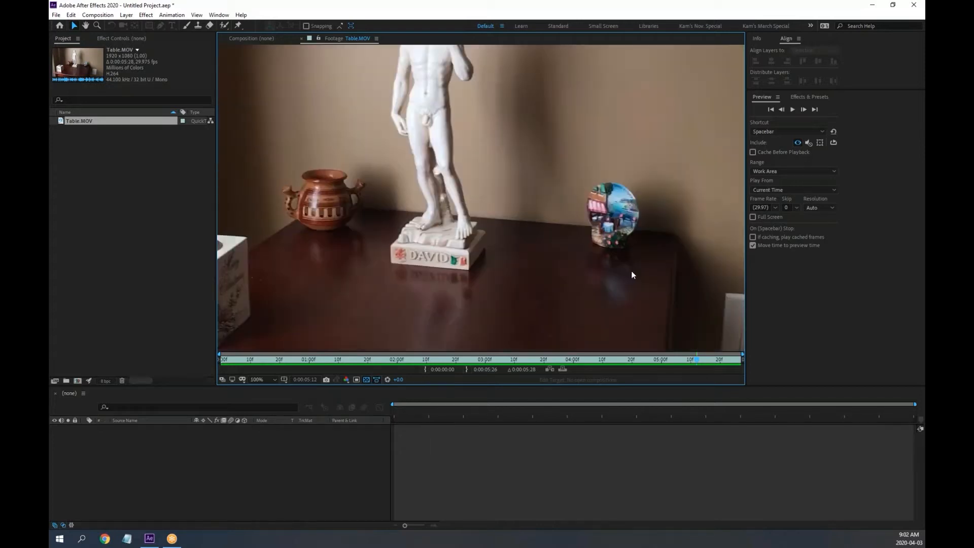
{"action": "left_click_drag", "start_coordinate": [654, 274], "coordinate": [313, 115]}
{"action": "scroll", "coordinate": [420, 170], "scroll_direction": "up", "scroll_amount": 1}
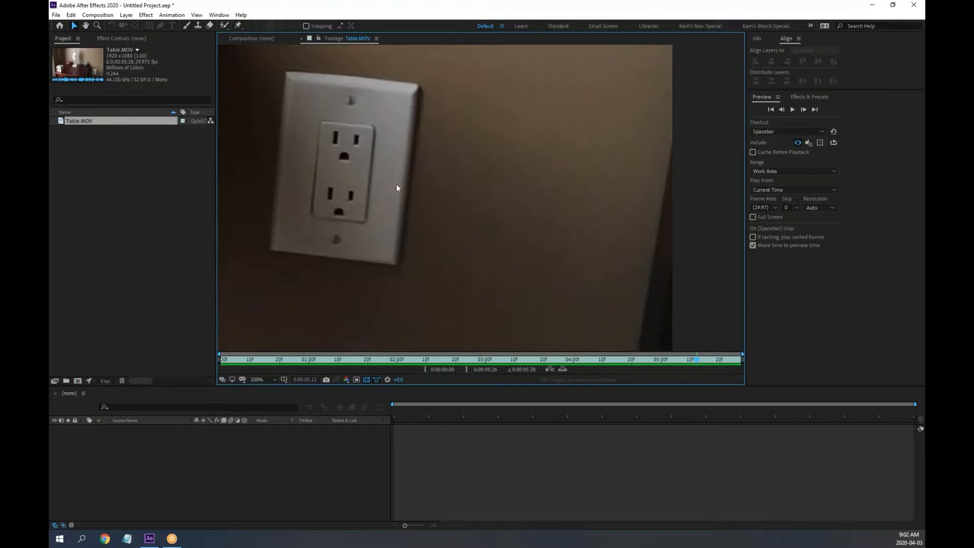
{"action": "left_click_drag", "start_coordinate": [376, 175], "coordinate": [441, 170]}
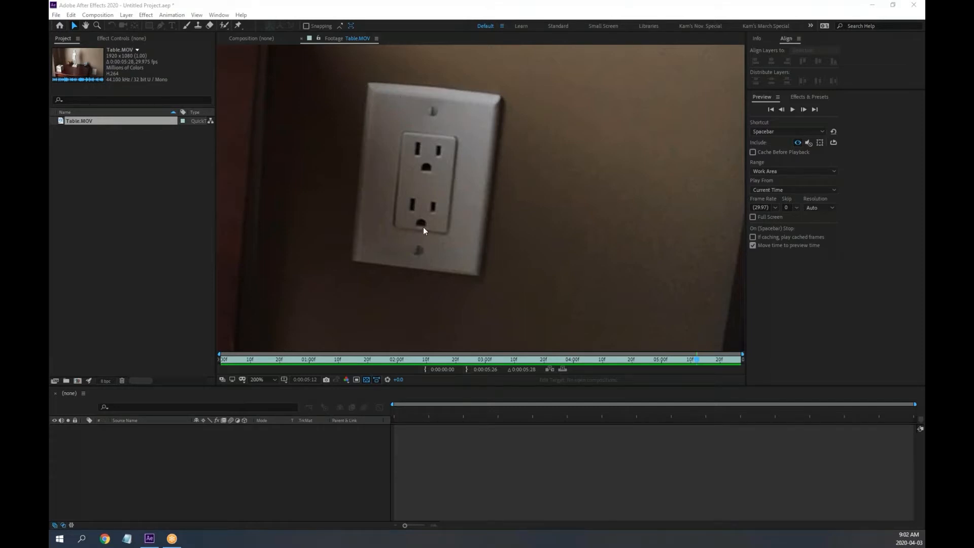
{"action": "key", "text": "comma"}
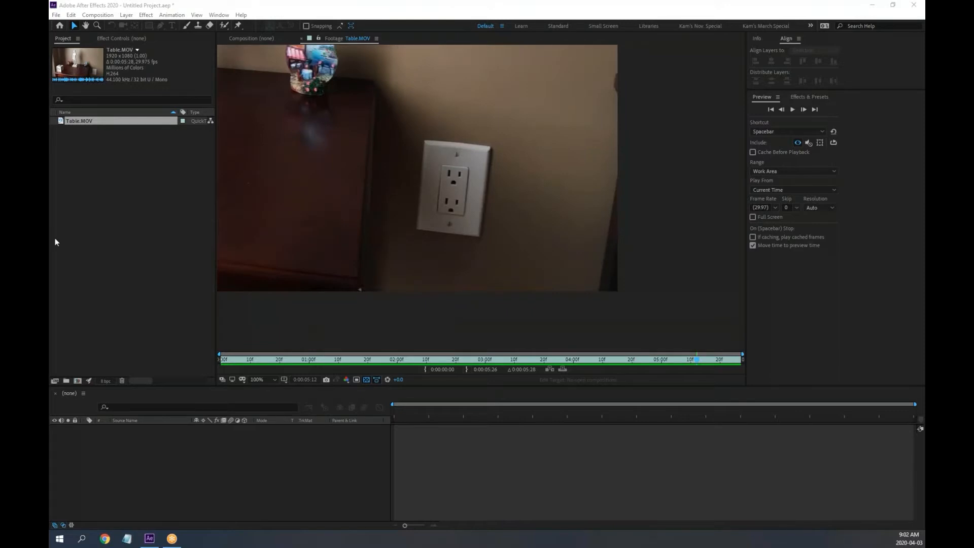
{"action": "key", "text": "comma"}
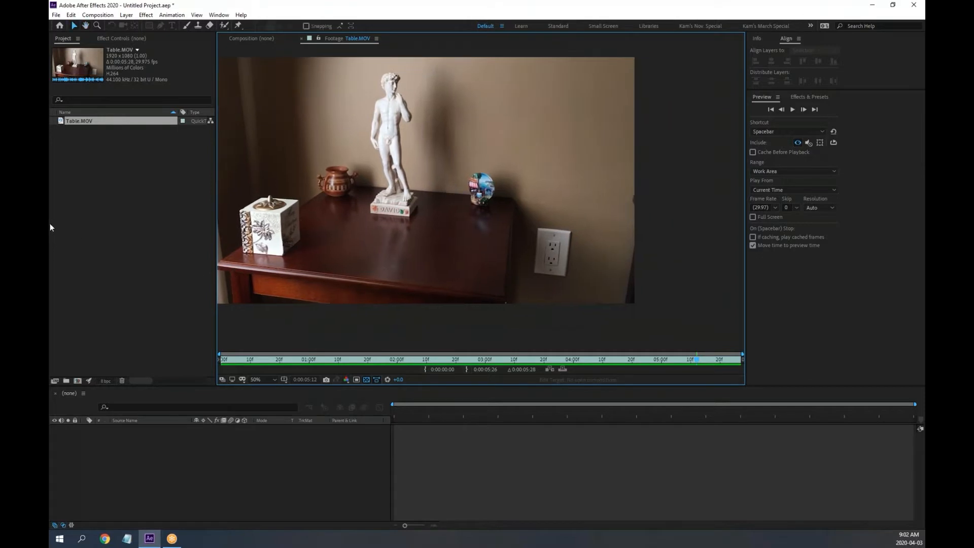
Pan the table footage image right and down within the Footage viewer
{"action": "left_click", "coordinate": [50, 224]}
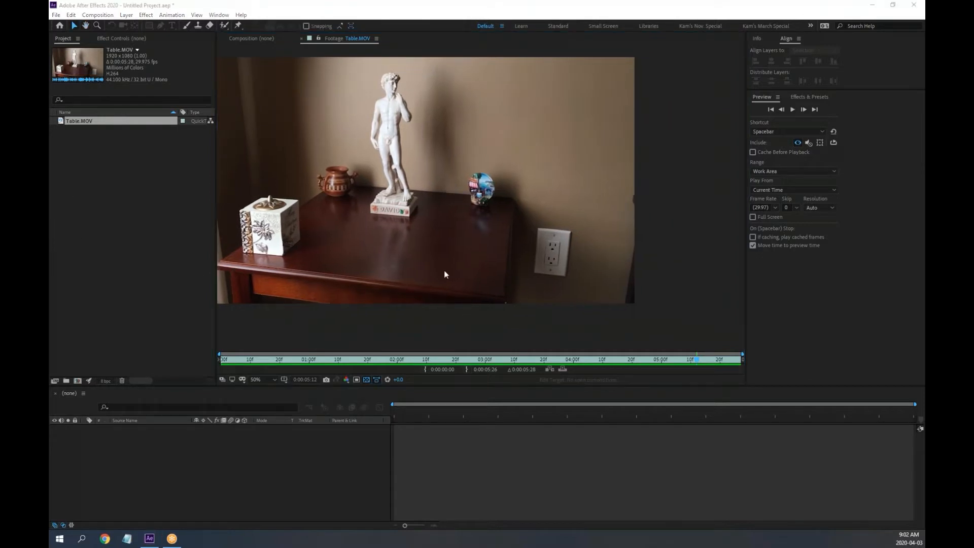
{"action": "left_click", "coordinate": [413, 209]}
{"action": "key", "text": "space"}
{"action": "left_click_drag", "start_coordinate": [406, 226], "coordinate": [462, 234]}
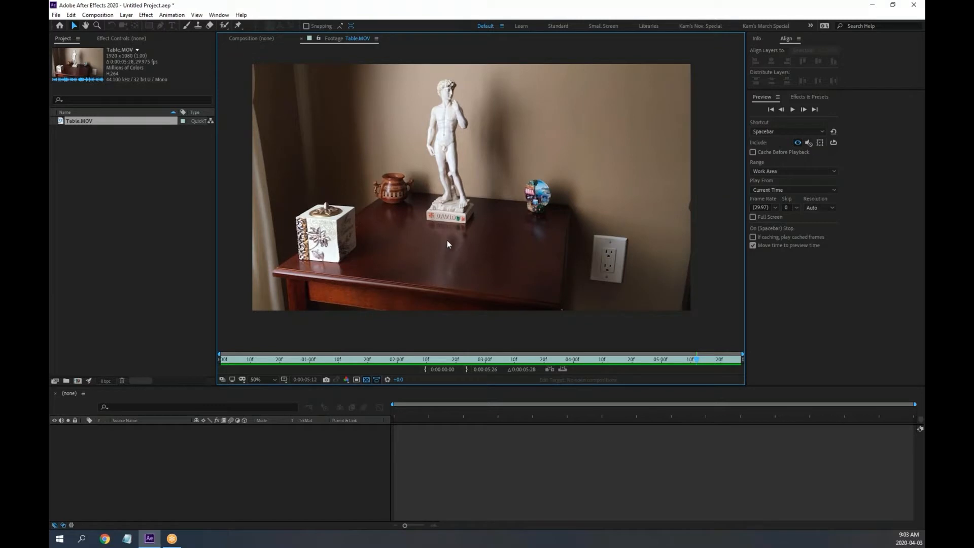
{"action": "mouse_move", "coordinate": [472, 235]}
{"action": "left_mouse_down"}
{"action": "mouse_move", "coordinate": [477, 250]}
{"action": "mouse_move", "coordinate": [468, 236]}
{"action": "left_mouse_up"}
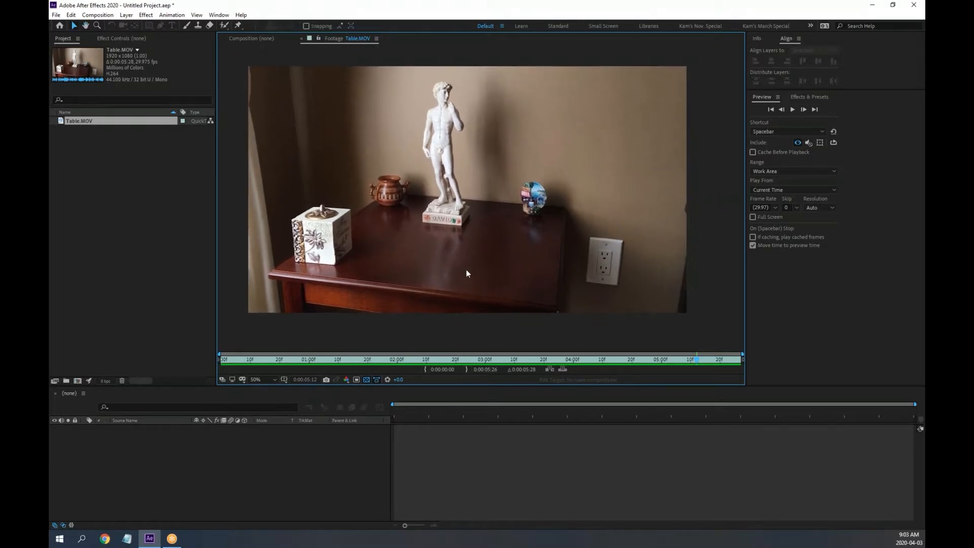
{"action": "left_click_drag", "start_coordinate": [470, 276], "coordinate": [485, 279]}
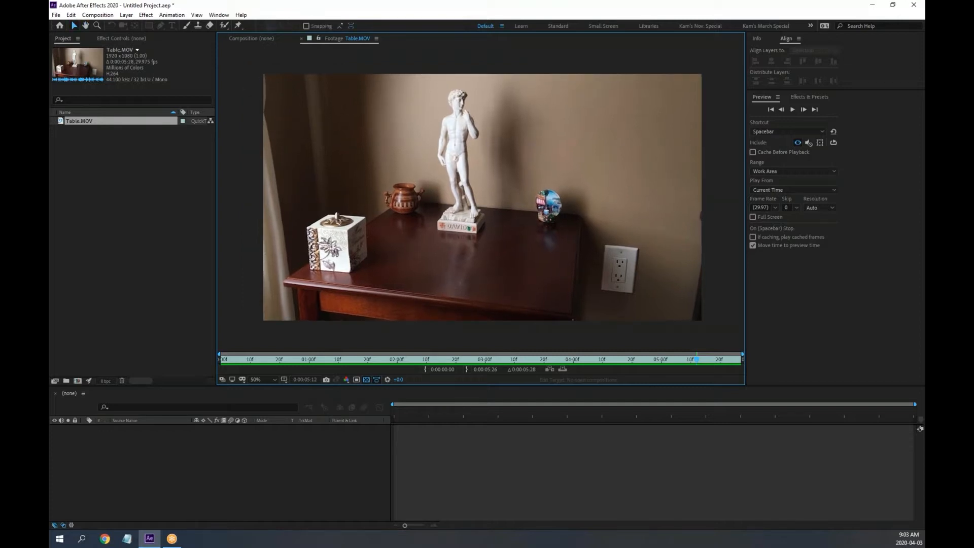
Play the table footage through again, then close the Table.MOV Footage viewer
{"action": "key", "text": "space"}
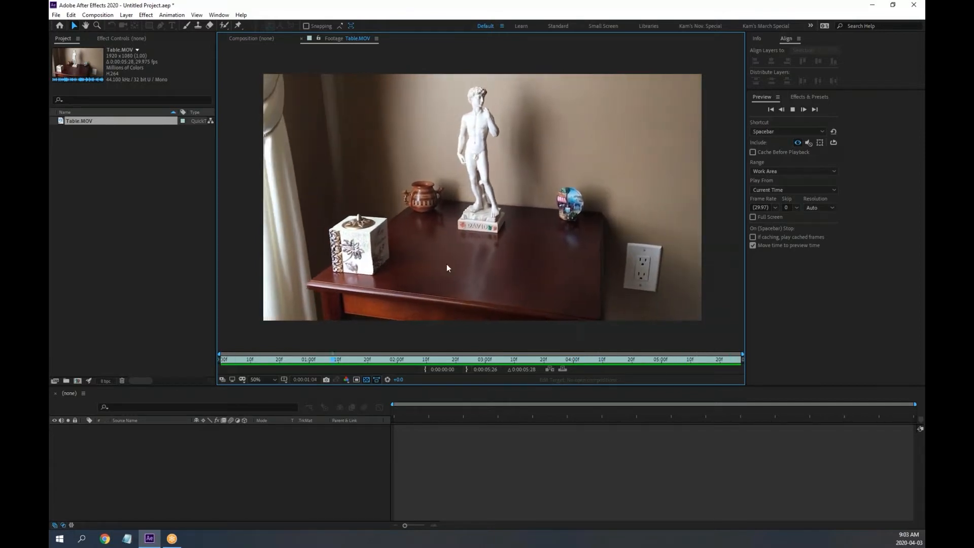
{"action": "key", "text": "space"}
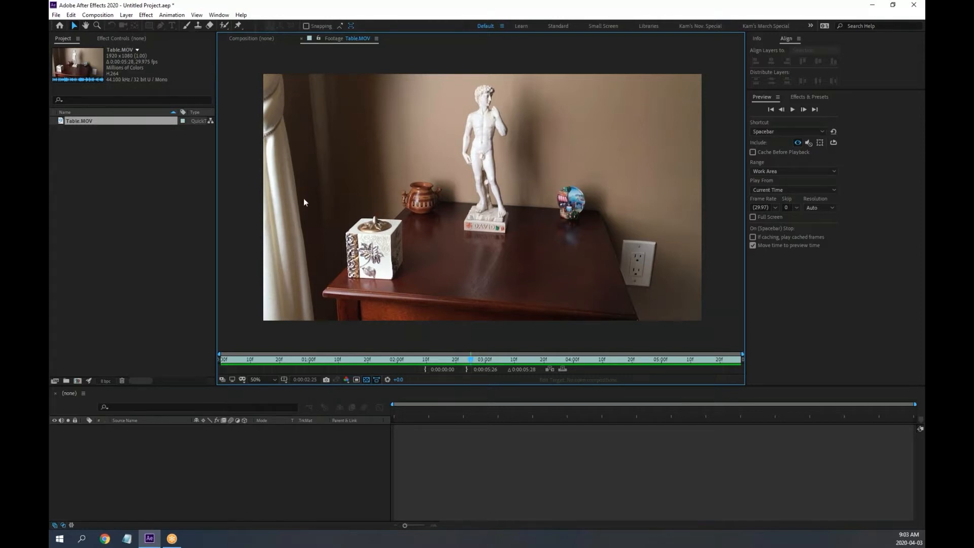
{"action": "left_click", "coordinate": [301, 38]}
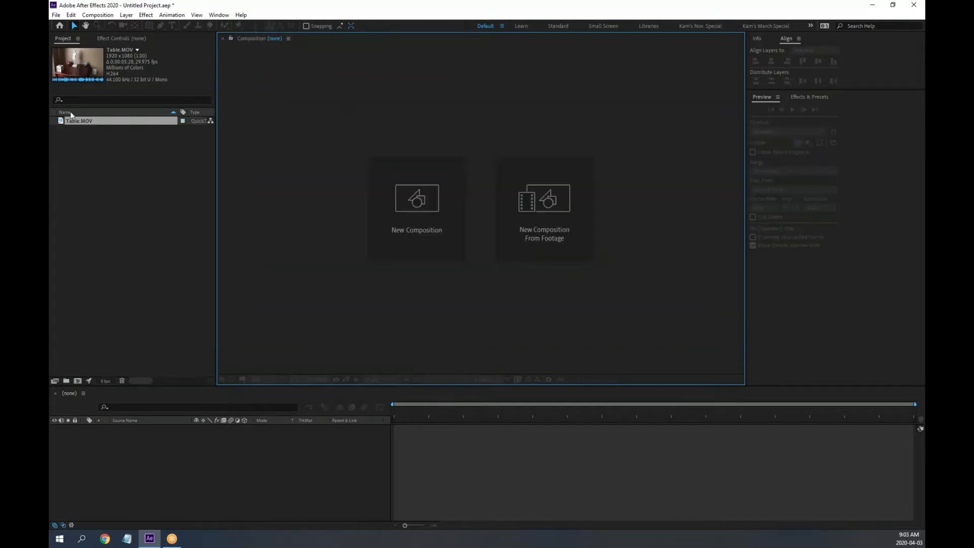
Create the Table composition from Table.MOV and select it in the Project panel for renaming
{"action": "left_click_drag", "start_coordinate": [62, 121], "coordinate": [182, 463]}
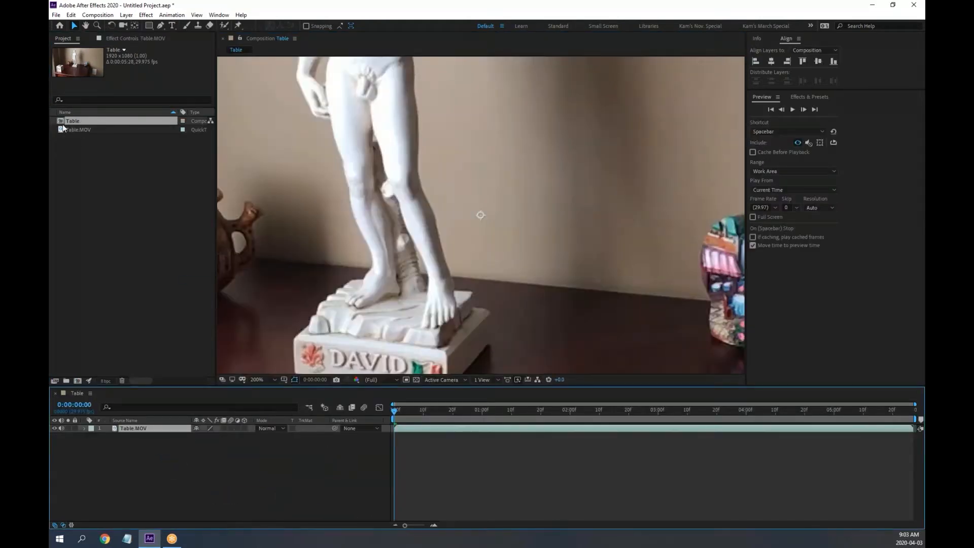
{"action": "scroll", "coordinate": [405, 231], "scroll_direction": "down", "scroll_amount": 1}
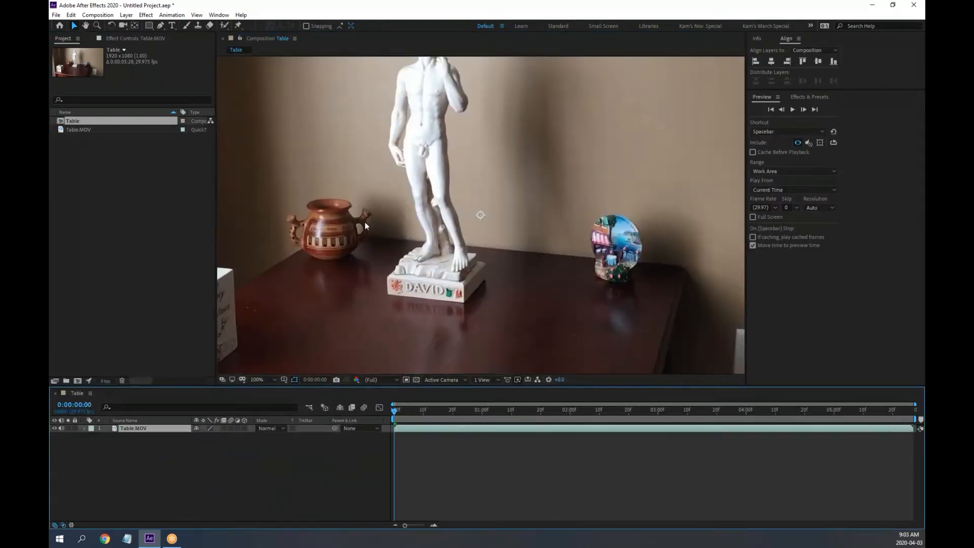
{"action": "scroll", "coordinate": [409, 214], "scroll_direction": "down", "scroll_amount": 1}
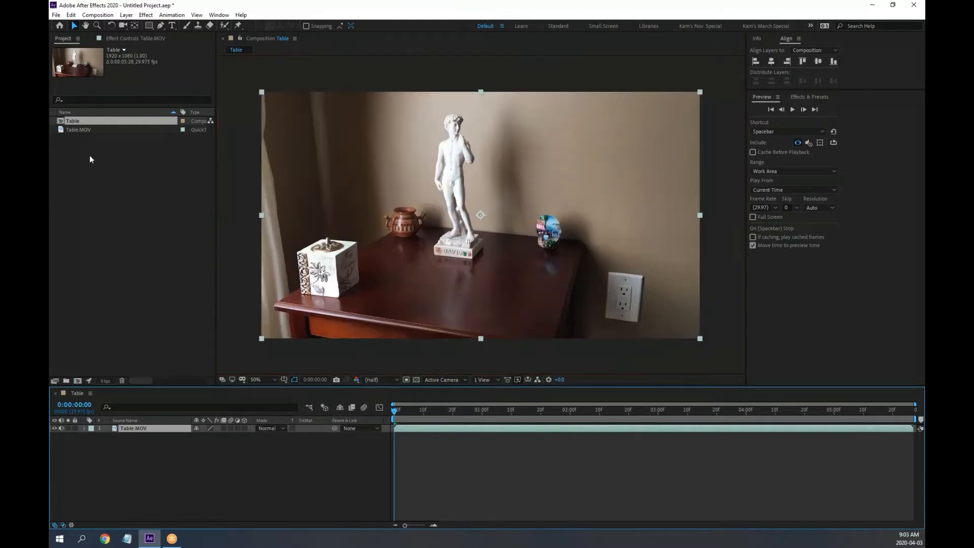
{"action": "left_click", "coordinate": [71, 122]}
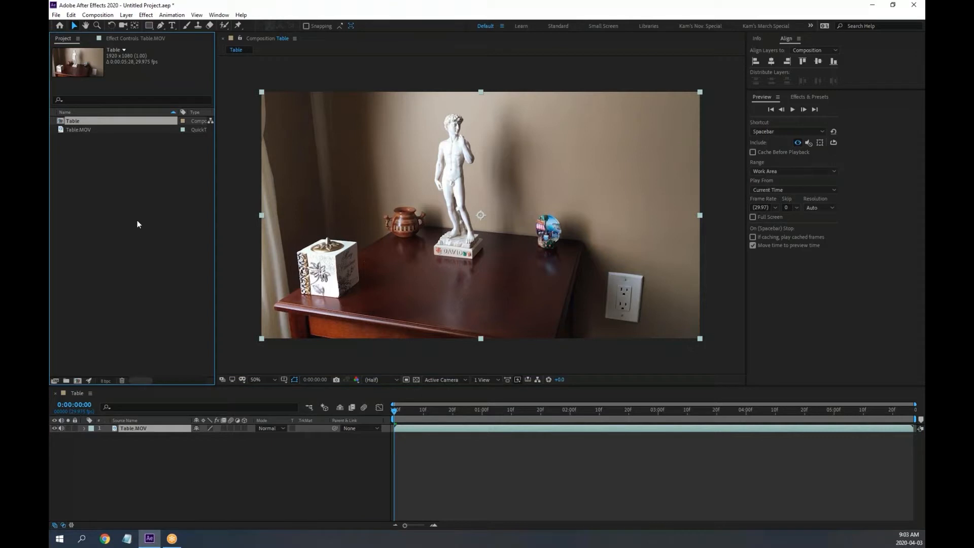
{"action": "key", "text": "Return"}
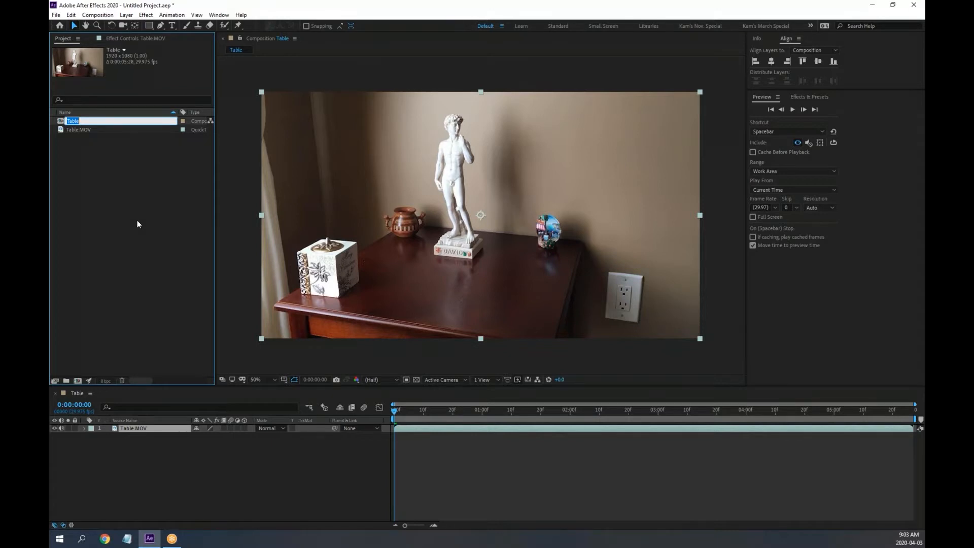
Name the composition 'Camera Tracjker' and open it in the Timeline
{"action": "type", "text": "Camera Tracjker"}
{"action": "key", "text": "Return"}
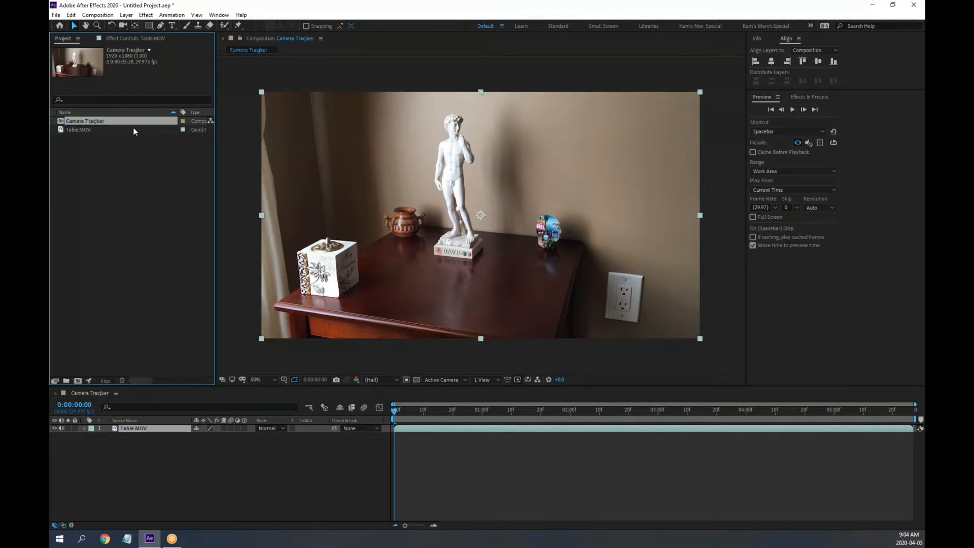
{"action": "double_click", "coordinate": [104, 123]}
{"action": "key", "text": "Return"}
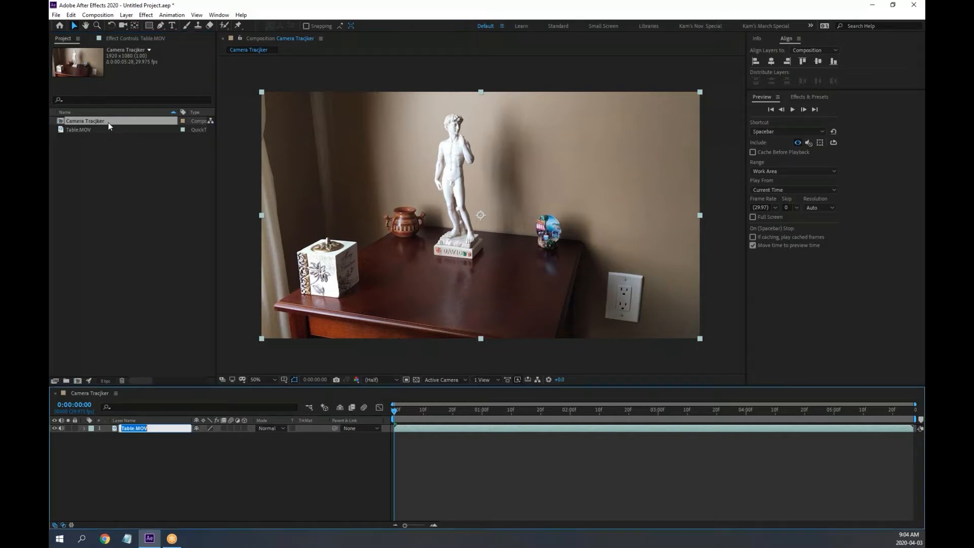
{"action": "left_click", "coordinate": [108, 124]}
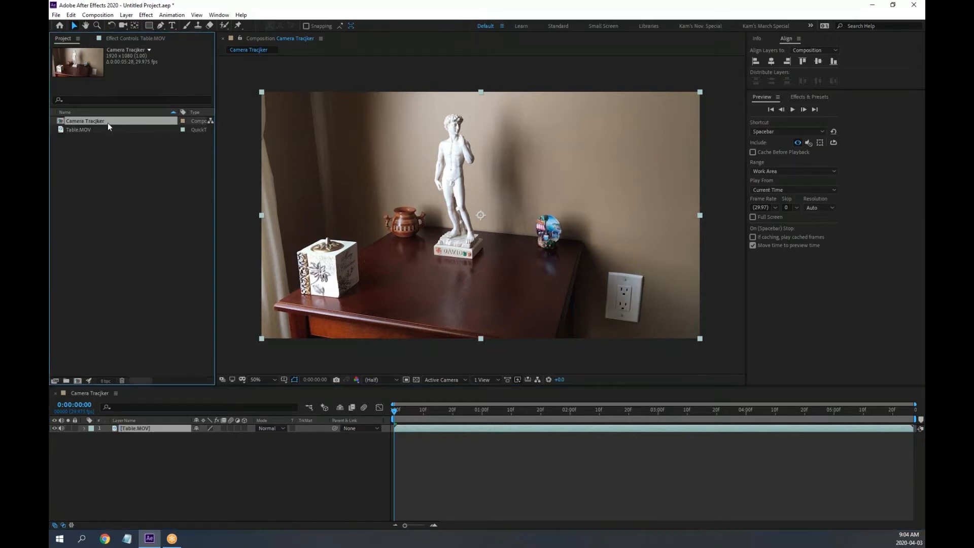
Correct the composition name to 'Camera Tracker' and open the Window menu
{"action": "key", "text": "Return"}
{"action": "left_click", "coordinate": [109, 122]}
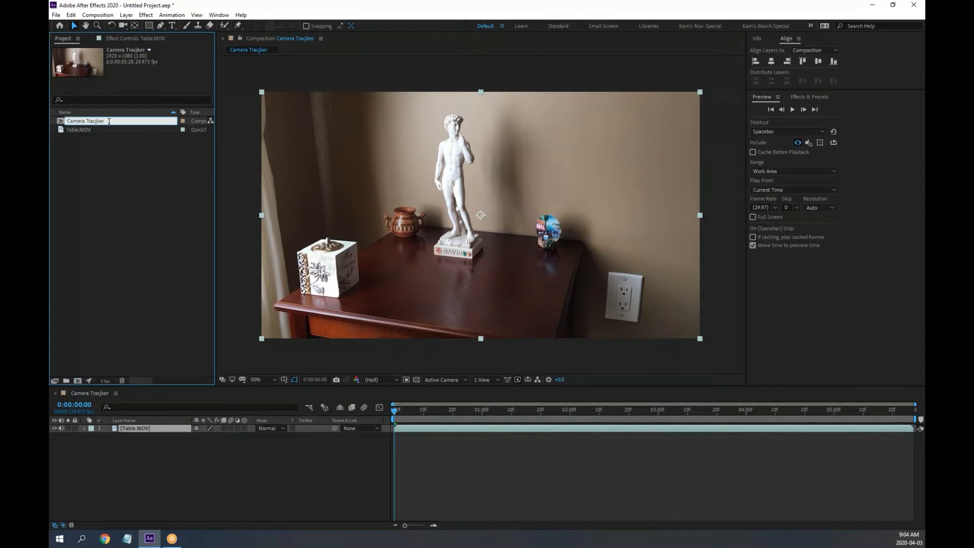
{"action": "key", "text": "BackSpace"}
{"action": "key", "text": "BackSpace"}
{"action": "key", "text": "BackSpace"}
{"action": "key", "text": "BackSpace"}
{"action": "key", "text": "BackSpace"}
{"action": "type", "text": "acker"}
{"action": "key", "text": "Return"}
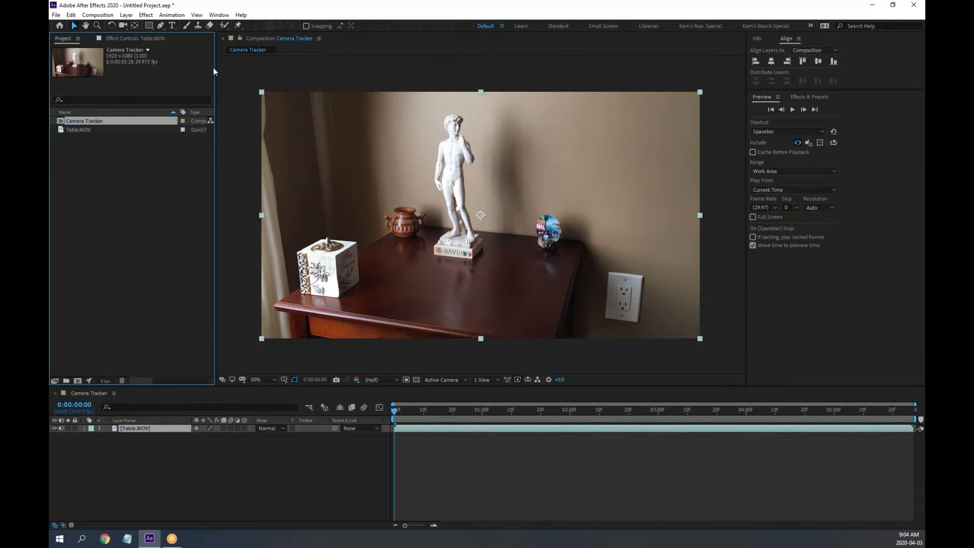
{"action": "left_click", "coordinate": [220, 15]}
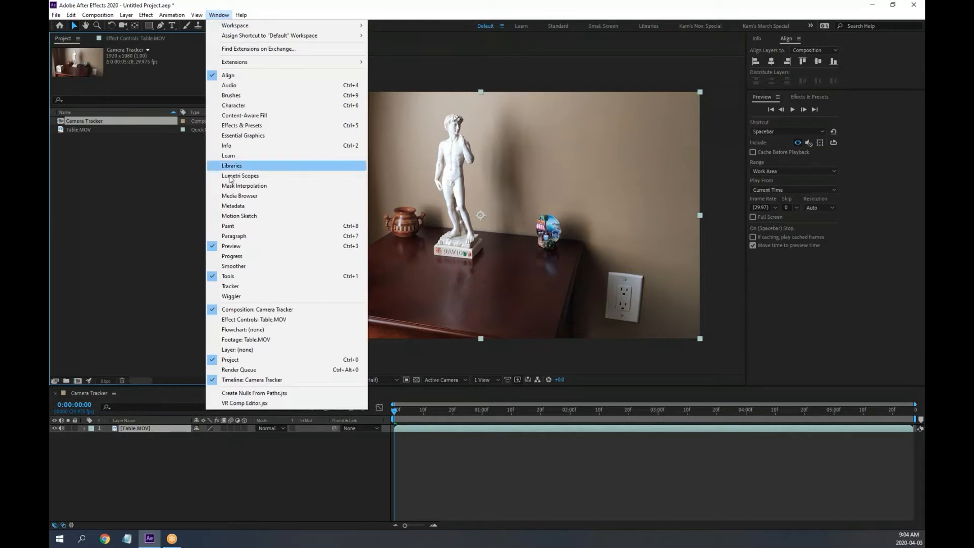
Open the Tracker panel, undock it, and place it floating over the composition viewer
{"action": "left_click", "coordinate": [243, 286]}
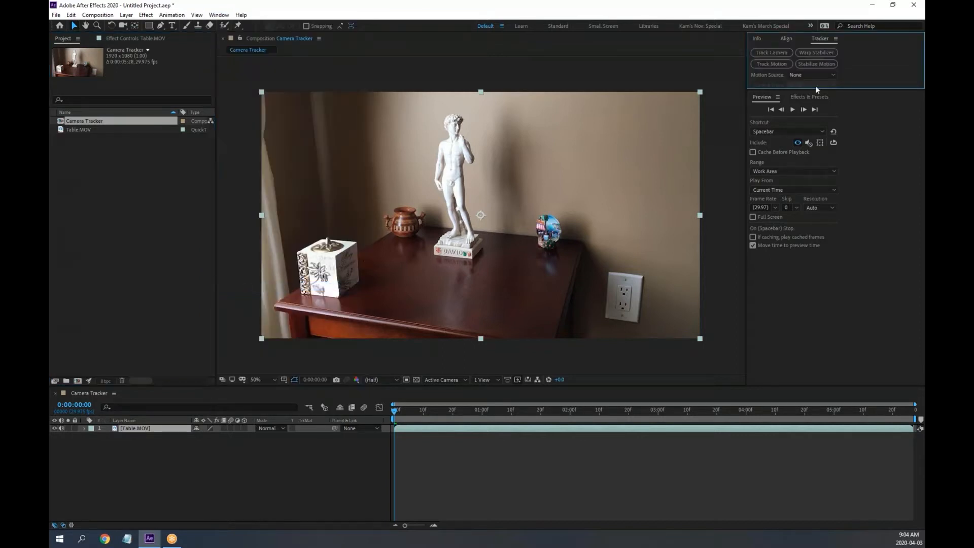
{"action": "left_click_drag", "start_coordinate": [839, 88], "coordinate": [839, 180]}
{"action": "left_click_drag", "start_coordinate": [839, 197], "coordinate": [838, 187]}
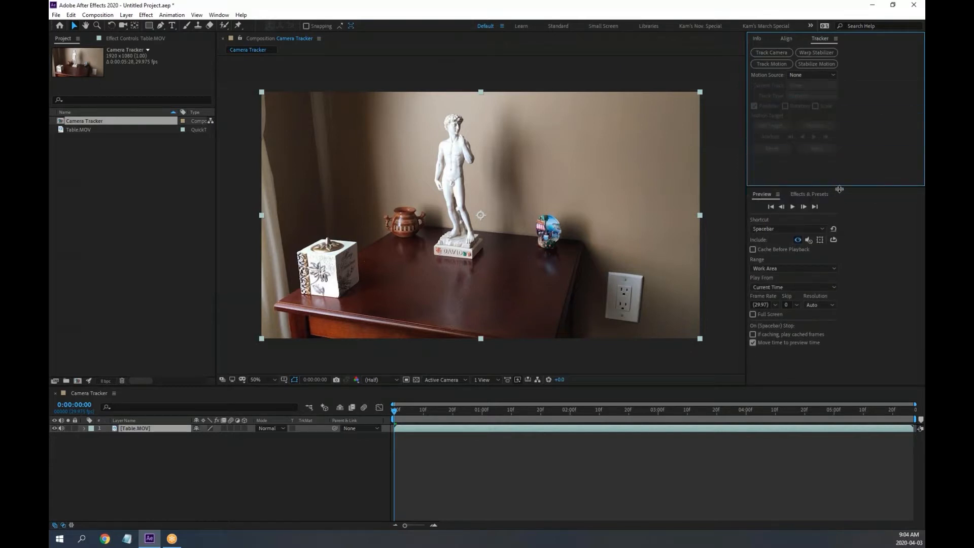
{"action": "left_click", "coordinate": [836, 38]}
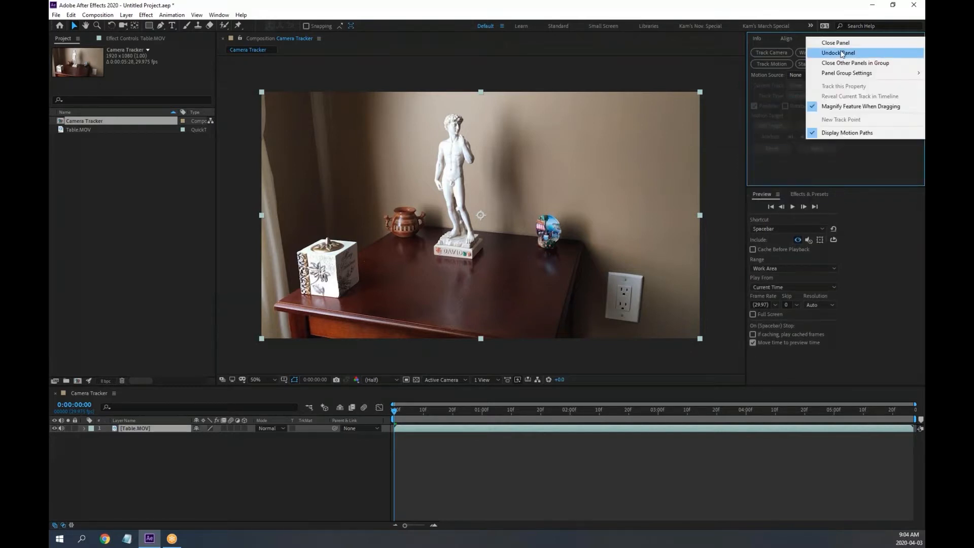
{"action": "left_click", "coordinate": [838, 53]}
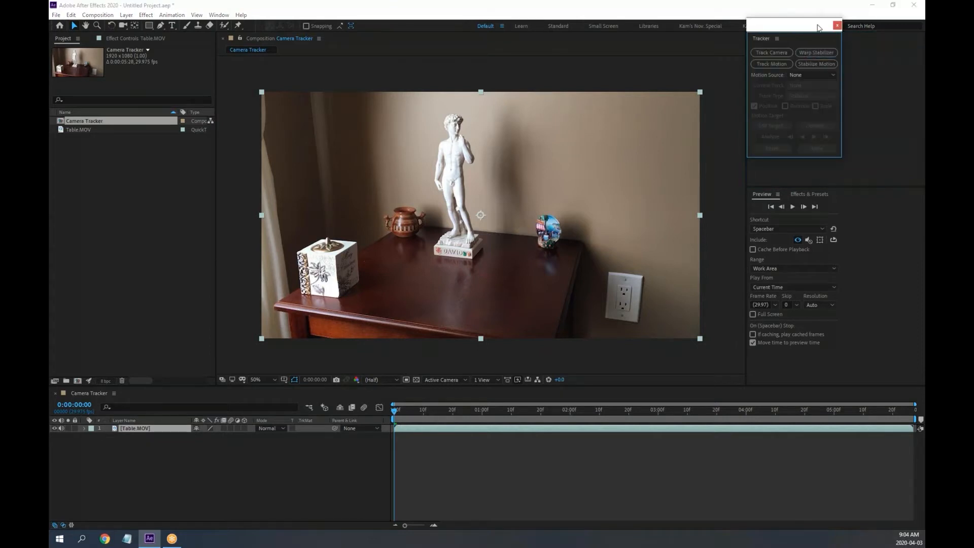
{"action": "left_click_drag", "start_coordinate": [632, 111], "coordinate": [342, 153]}
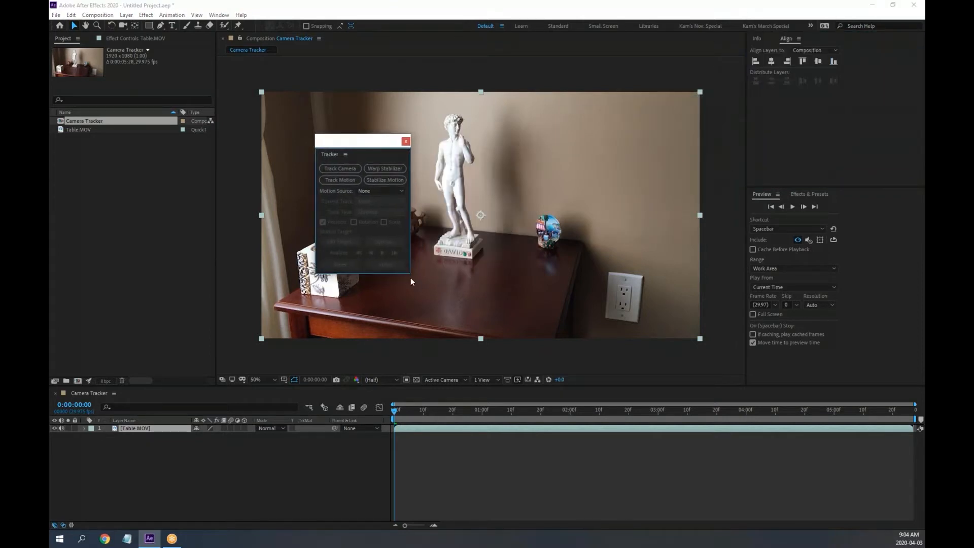
{"action": "mouse_move", "coordinate": [410, 275]}
{"action": "left_mouse_down"}
{"action": "mouse_move", "coordinate": [448, 304]}
{"action": "mouse_move", "coordinate": [418, 287]}
{"action": "left_mouse_up"}
{"action": "left_click_drag", "start_coordinate": [365, 142], "coordinate": [390, 144]}
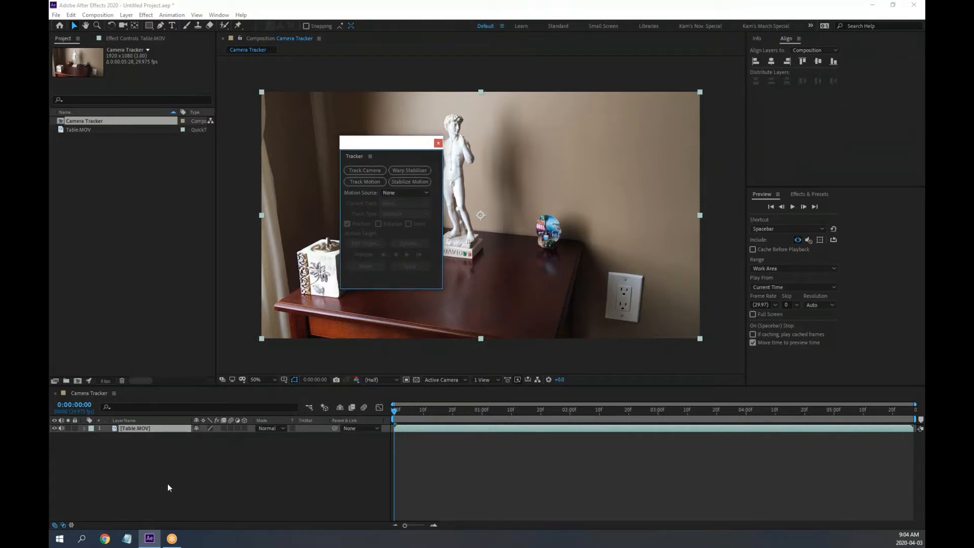
Reselect the Table.MOV layer so it is ready for tracking
{"action": "left_click", "coordinate": [167, 465]}
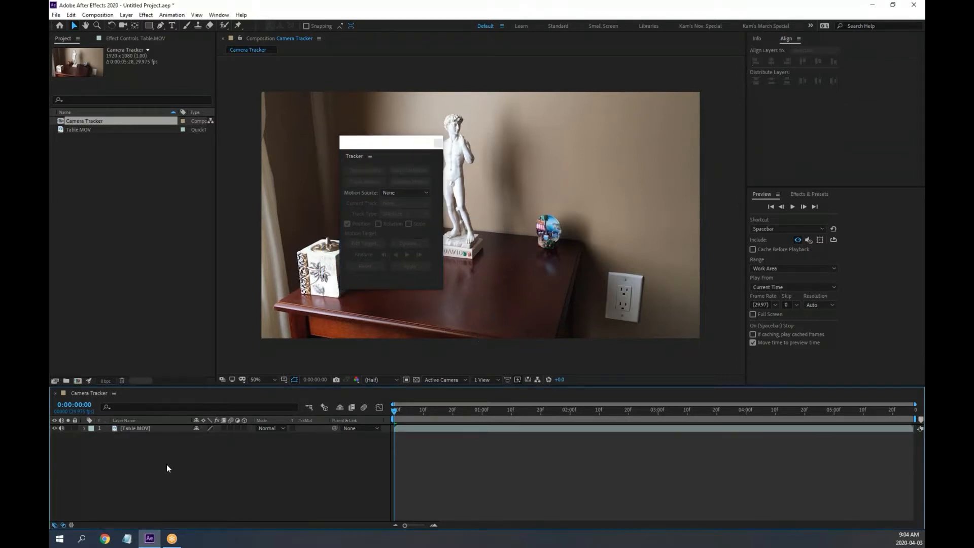
{"action": "left_click", "coordinate": [135, 428]}
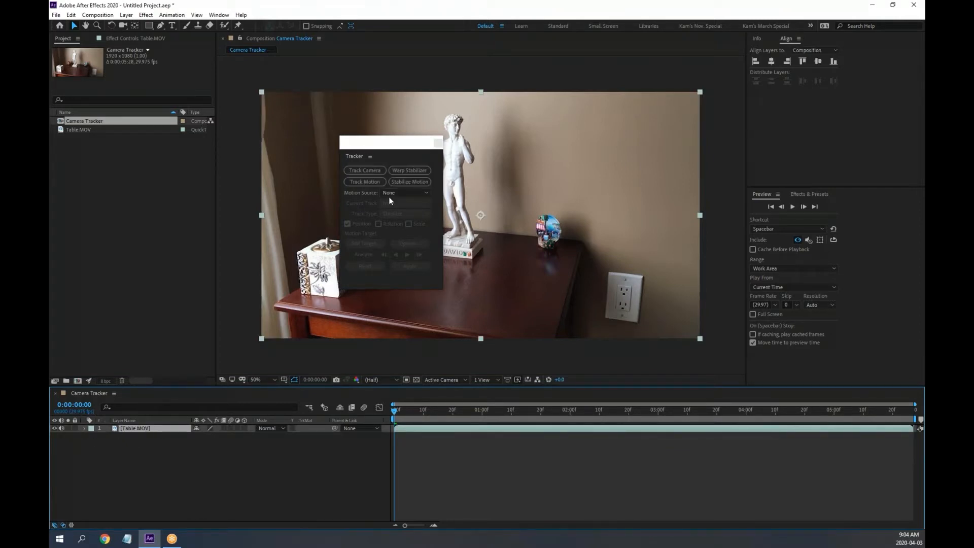
{"action": "key", "text": "super+plus"}
{"action": "left_click_drag", "start_coordinate": [382, 146], "coordinate": [339, 146]}
{"action": "left_click", "coordinate": [149, 25]}
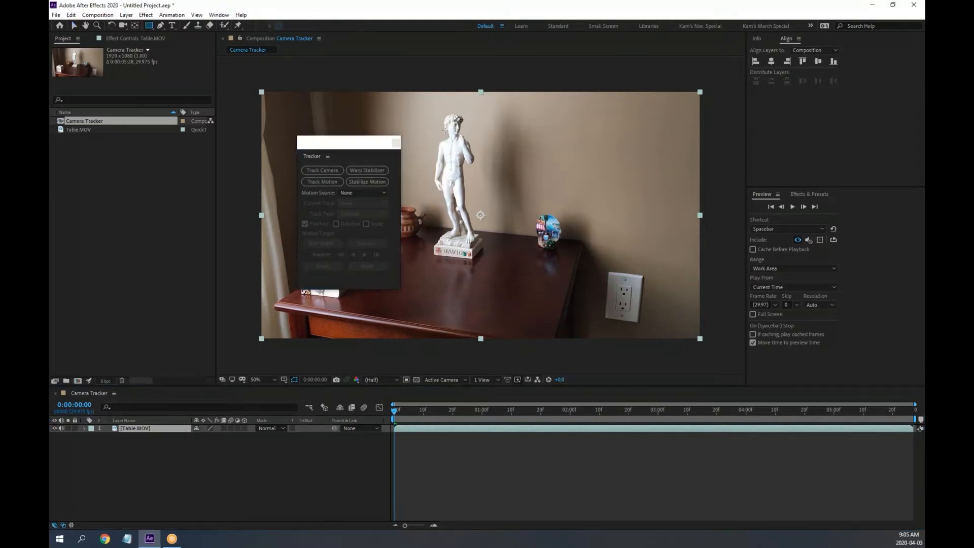
{"action": "left_click_drag", "start_coordinate": [500, 145], "coordinate": [639, 271]}
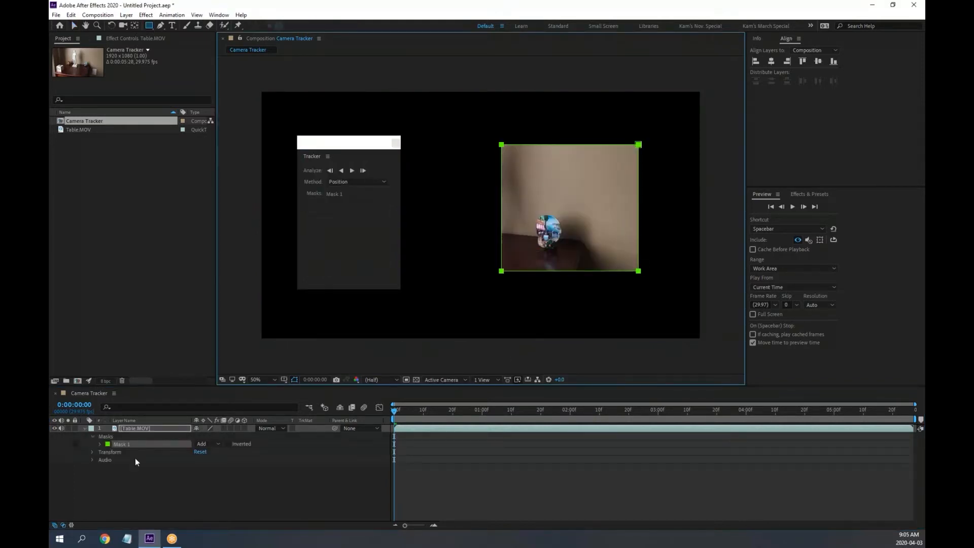
{"action": "left_click", "coordinate": [217, 444]}
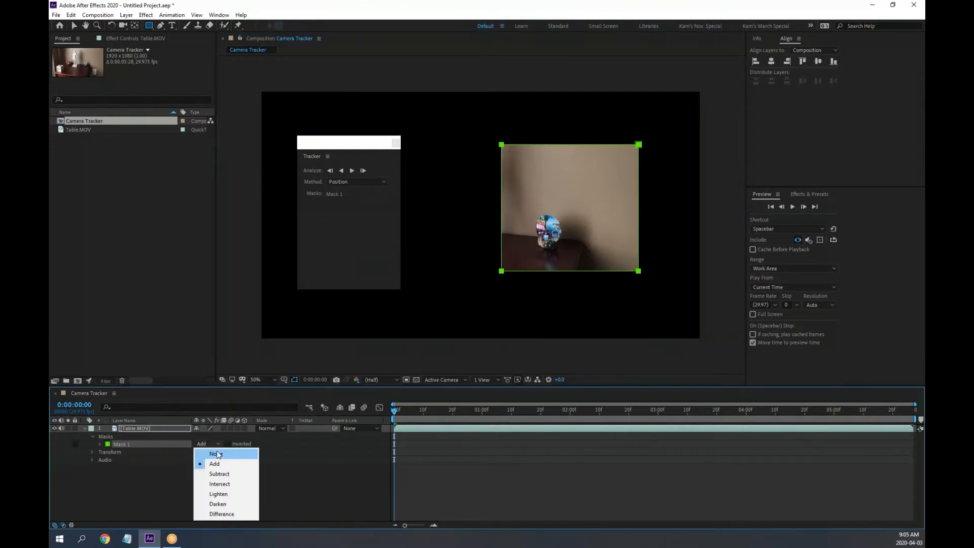
{"action": "left_click", "coordinate": [217, 455]}
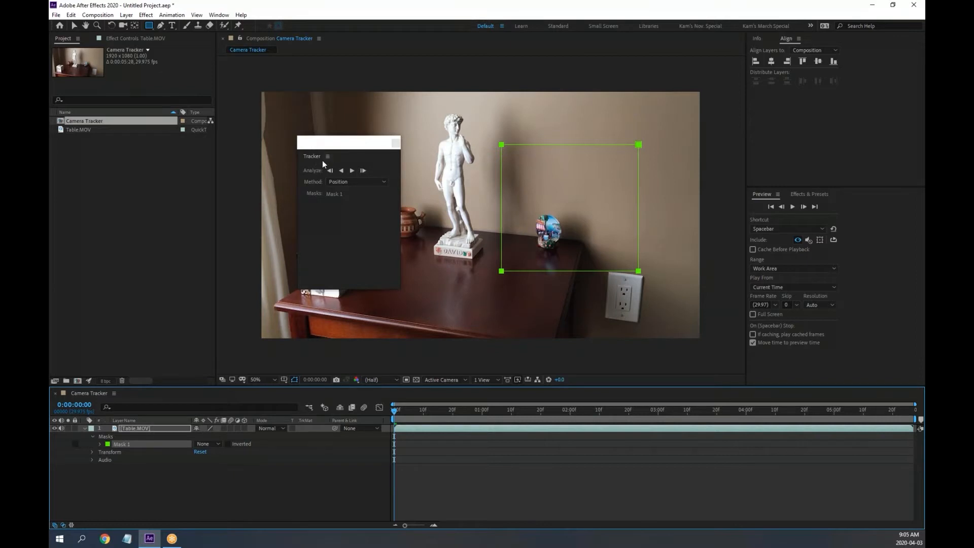
{"action": "left_click", "coordinate": [135, 427]}
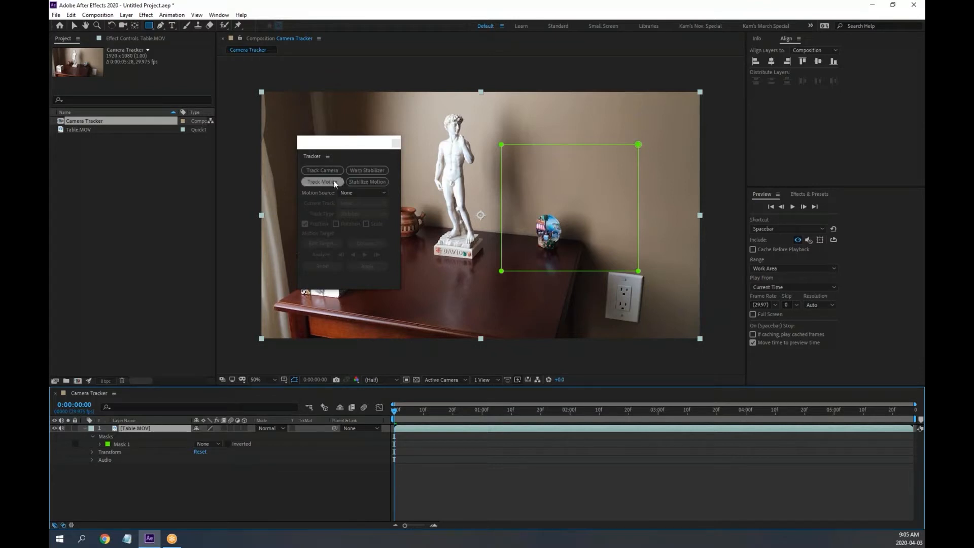
{"action": "left_click", "coordinate": [121, 444]}
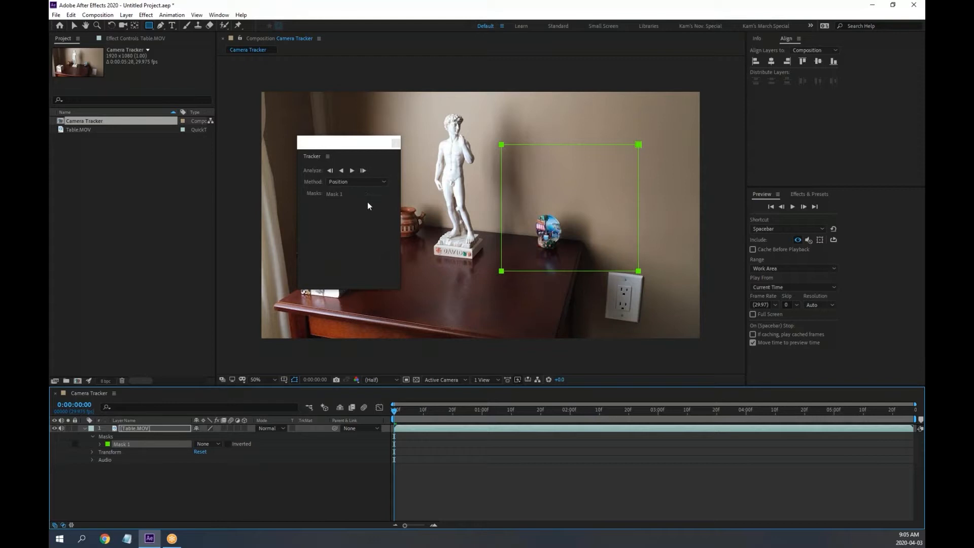
{"action": "left_click", "coordinate": [130, 427]}
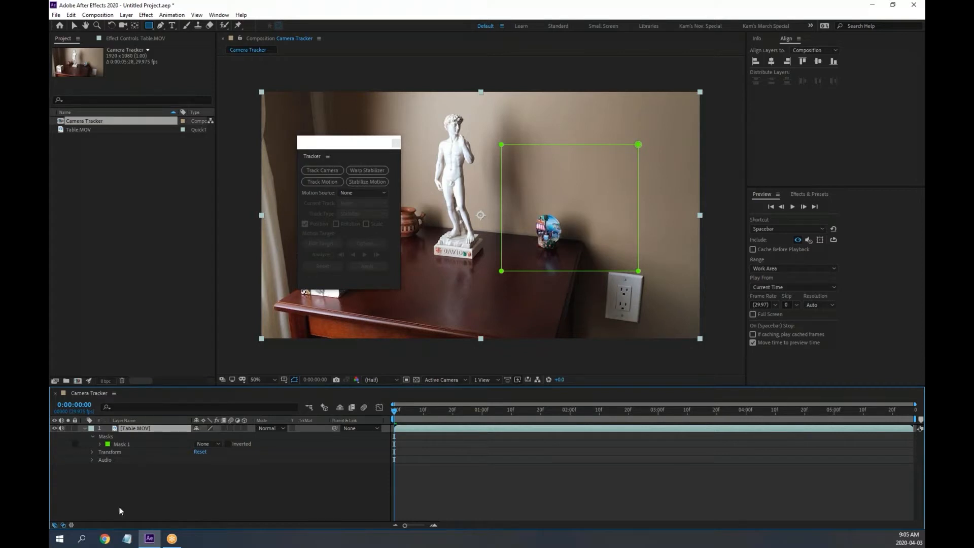
{"action": "left_click", "coordinate": [122, 443]}
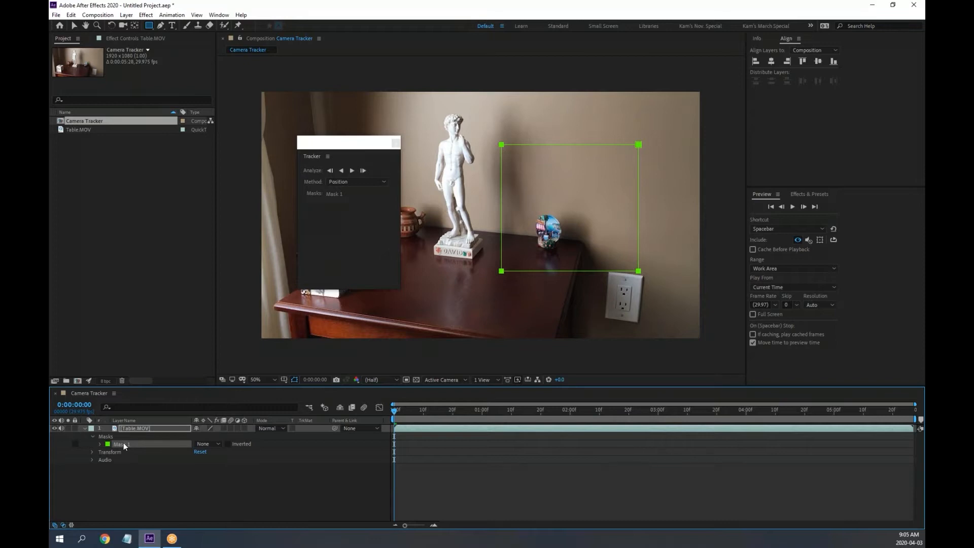
{"action": "key", "text": "Delete"}
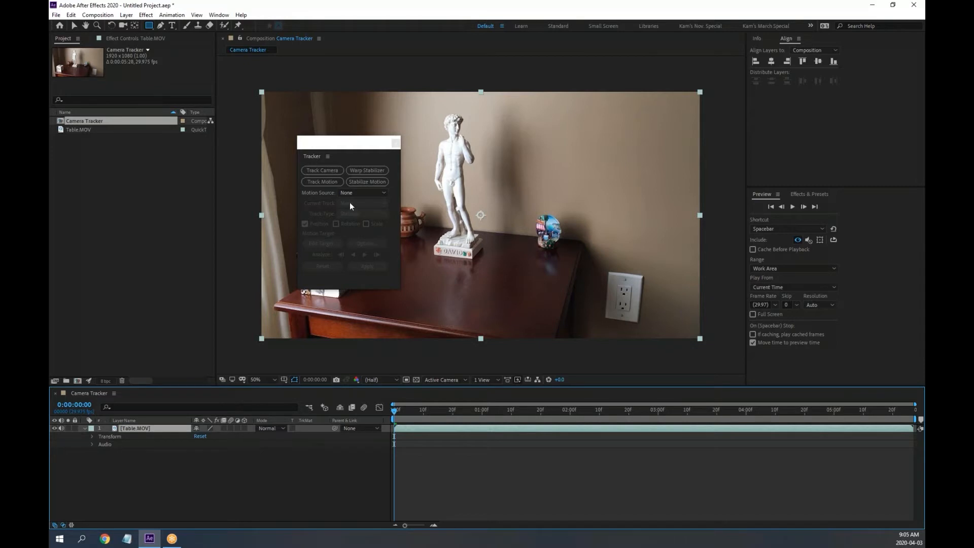
{"action": "key", "text": "super+plus"}
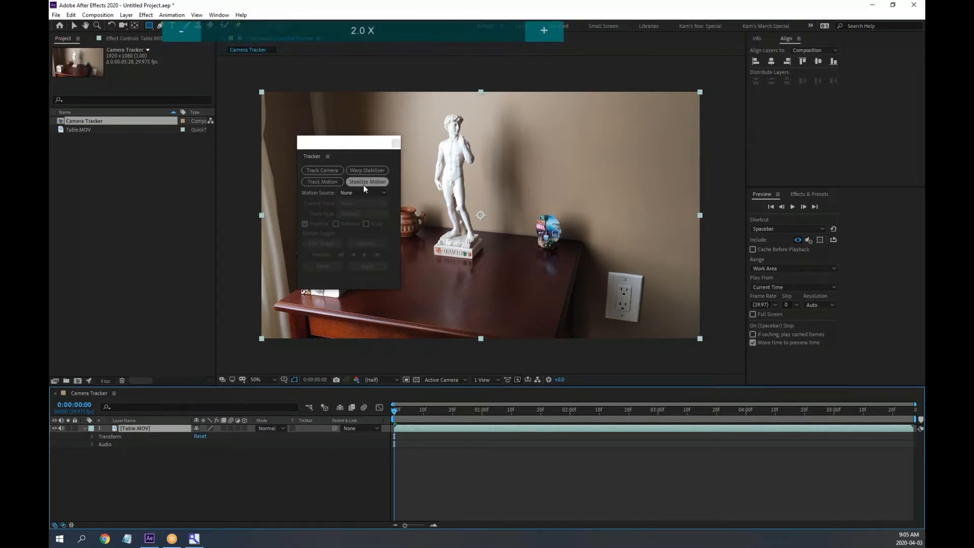
{"action": "key", "text": "super+Escape"}
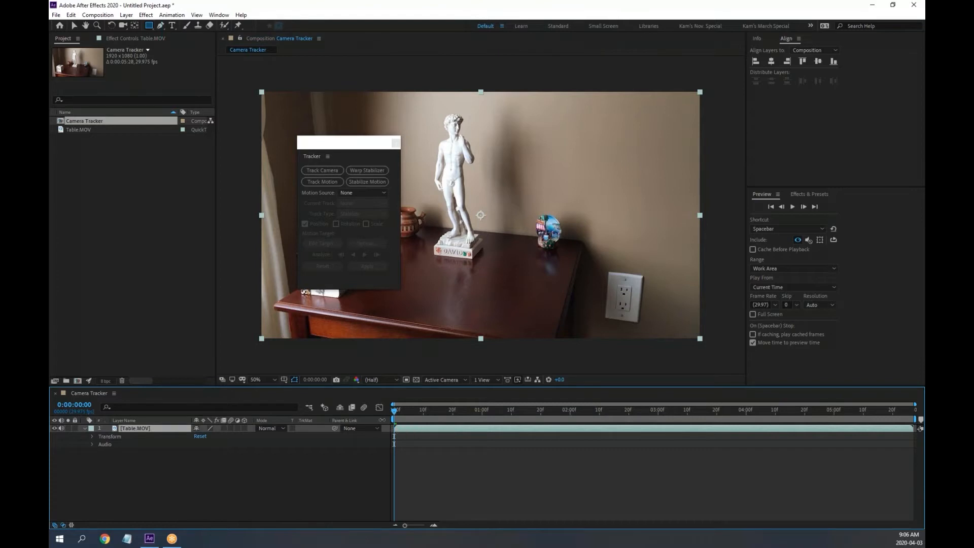
{"action": "left_click_drag", "start_coordinate": [397, 412], "coordinate": [356, 408]}
Open the import dialog and browse to Lessons > After Effects Studio Tech - Motion Tracking > Lesson 10
{"action": "left_click", "coordinate": [73, 27]}
{"action": "left_click", "coordinate": [142, 224]}
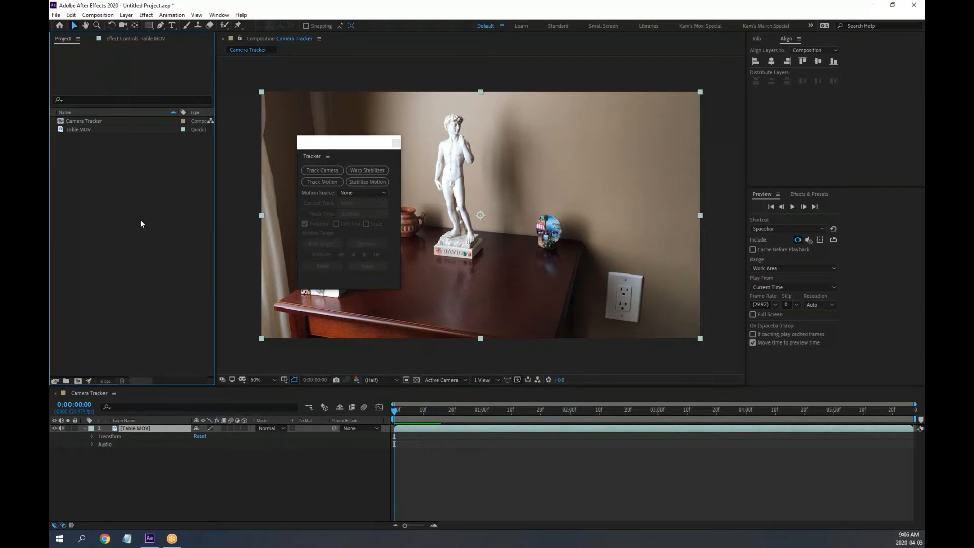
{"action": "double_click", "coordinate": [141, 223]}
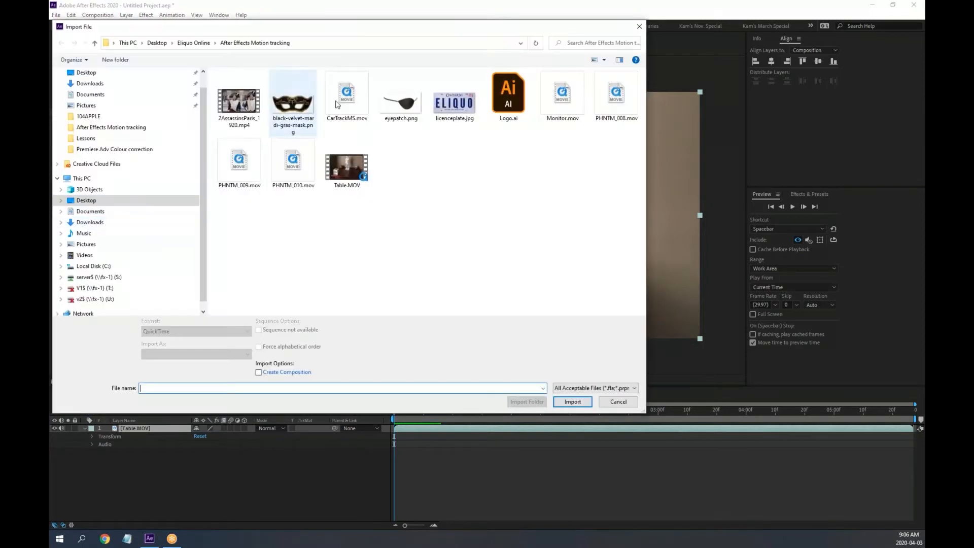
{"action": "left_click", "coordinate": [194, 42]}
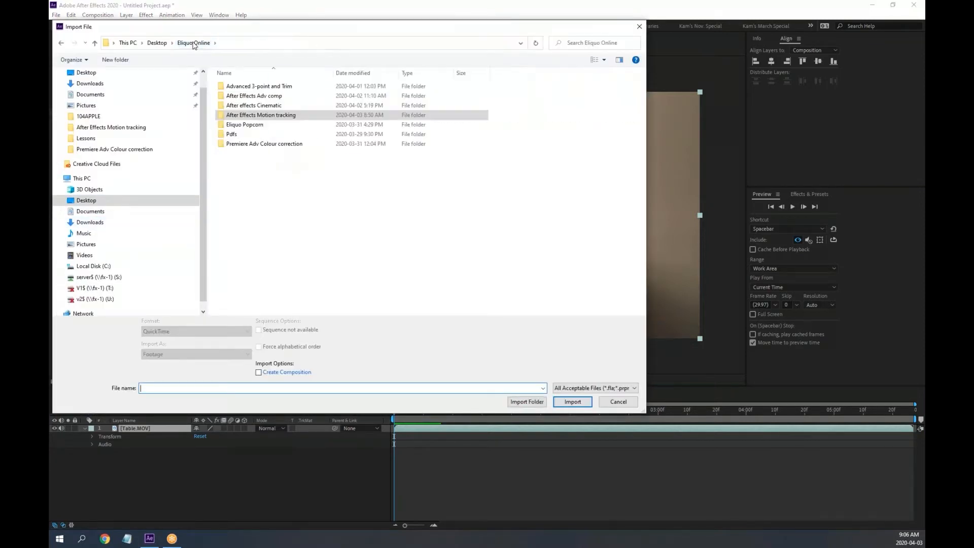
{"action": "left_click", "coordinate": [152, 44]}
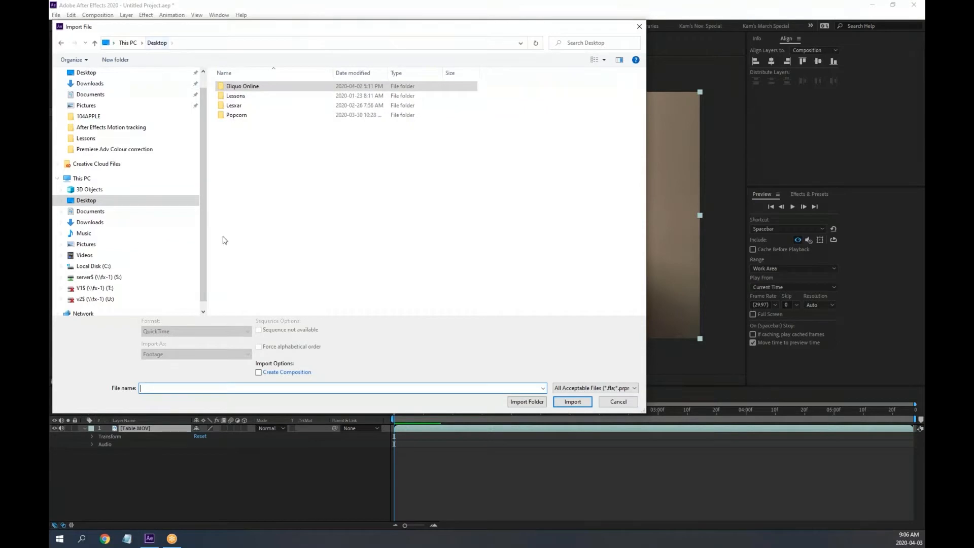
{"action": "double_click", "coordinate": [239, 96]}
{"action": "scroll", "coordinate": [300, 277], "scroll_direction": "down", "scroll_amount": 2}
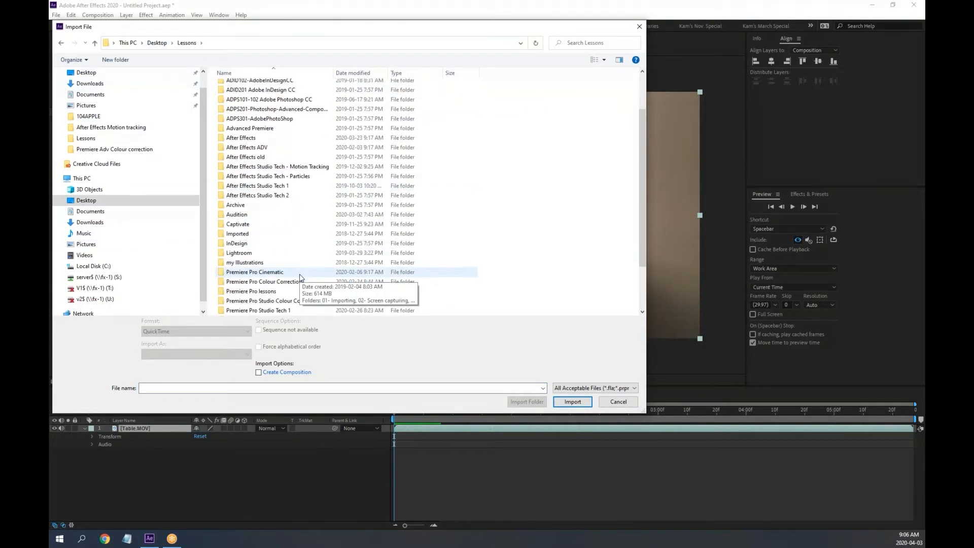
{"action": "double_click", "coordinate": [309, 168]}
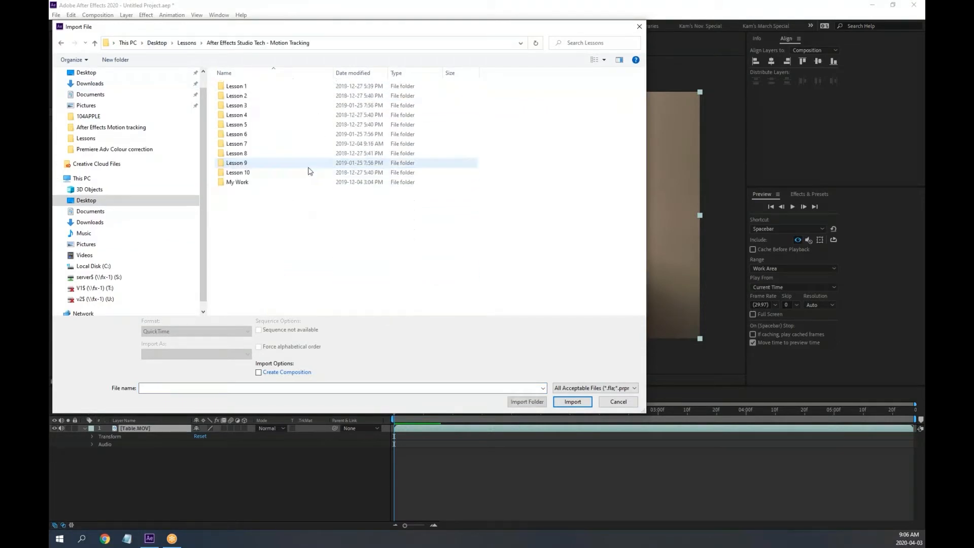
{"action": "double_click", "coordinate": [245, 174]}
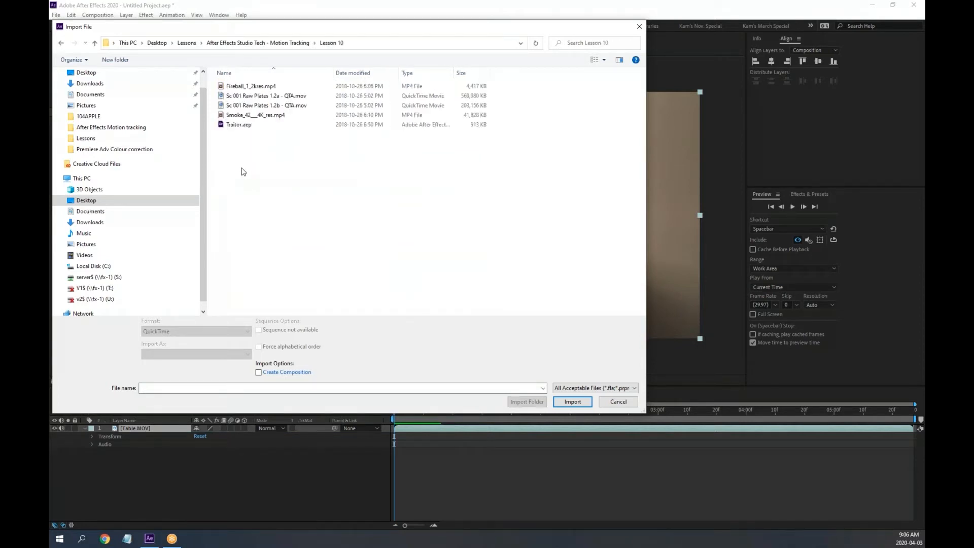
Import the Sc 001 Raw Plates 1.2a and 1.2b QTA.mov clips together
{"action": "left_click", "coordinate": [269, 98]}
{"action": "left_click", "coordinate": [264, 106], "text": "shift"}
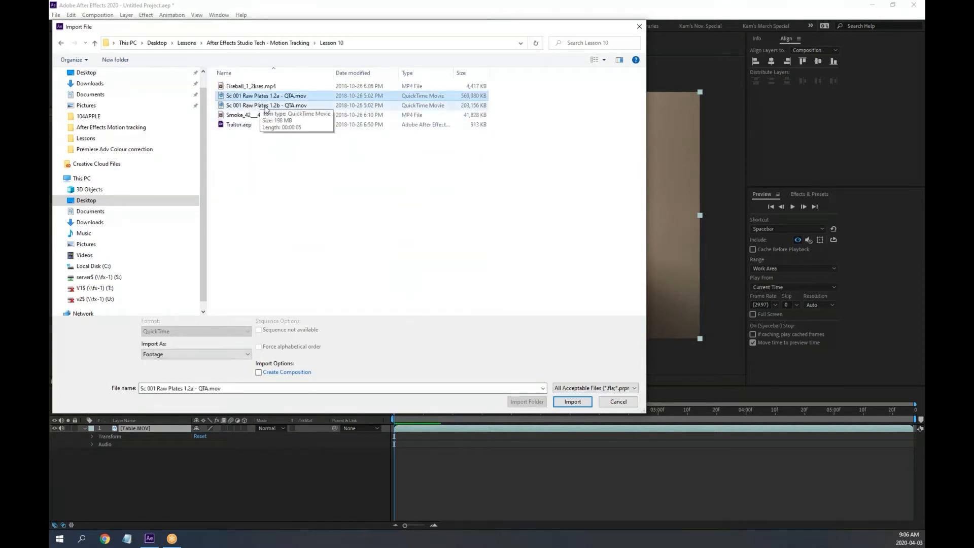
{"action": "left_click", "coordinate": [573, 401]}
{"action": "left_click", "coordinate": [167, 218]}
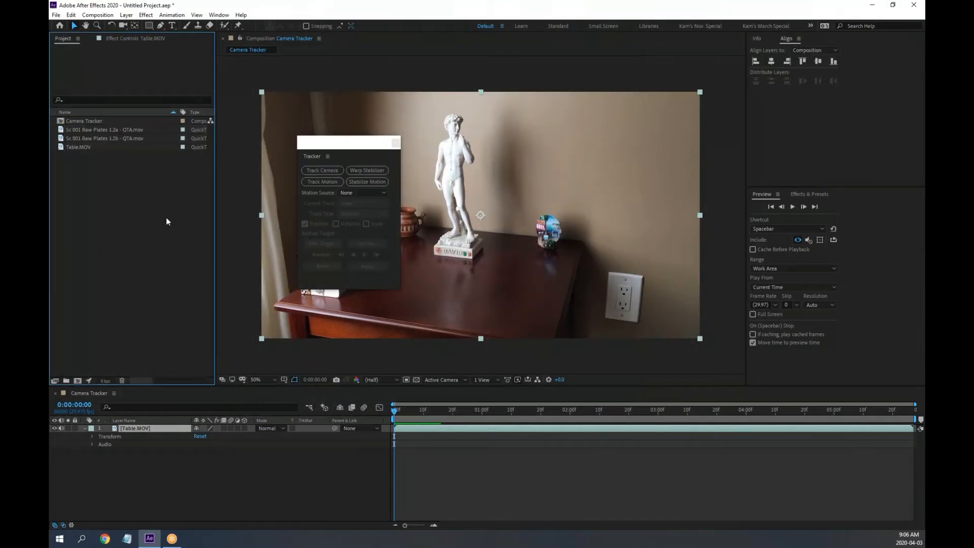
Open the Sc 001 Raw Plates 1.2a clip at 100%, dock the Tracker panel, and play it
{"action": "left_click", "coordinate": [62, 130]}
{"action": "double_click", "coordinate": [62, 128]}
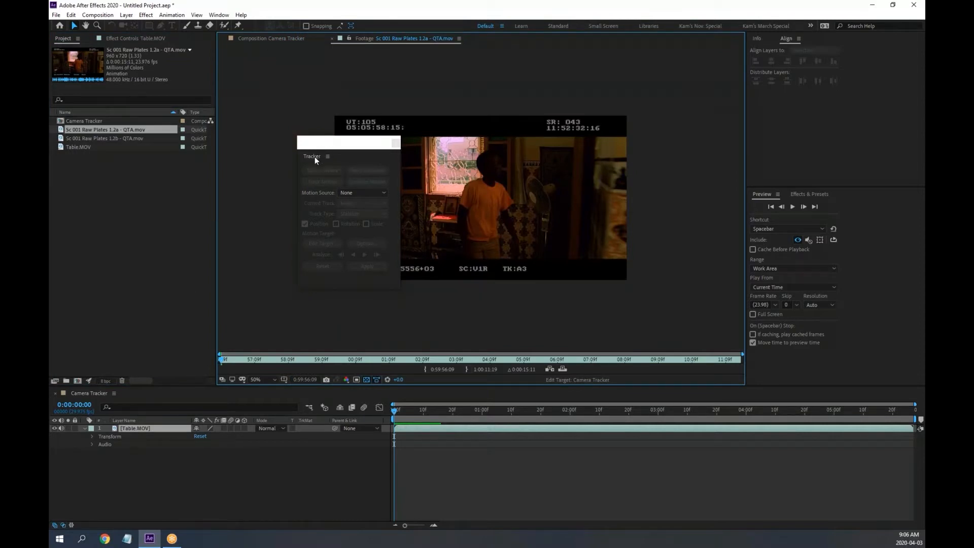
{"action": "left_click_drag", "start_coordinate": [315, 158], "coordinate": [832, 130]}
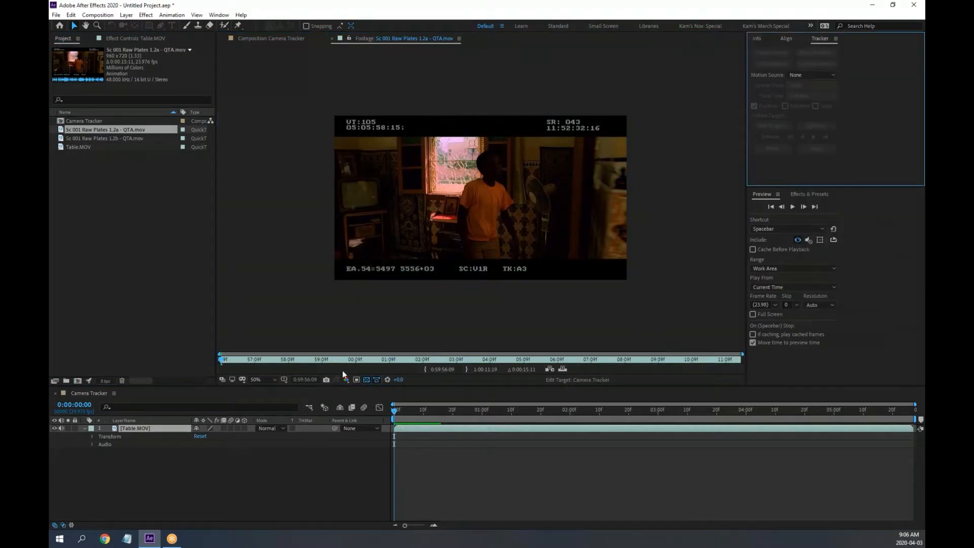
{"action": "key", "text": "period"}
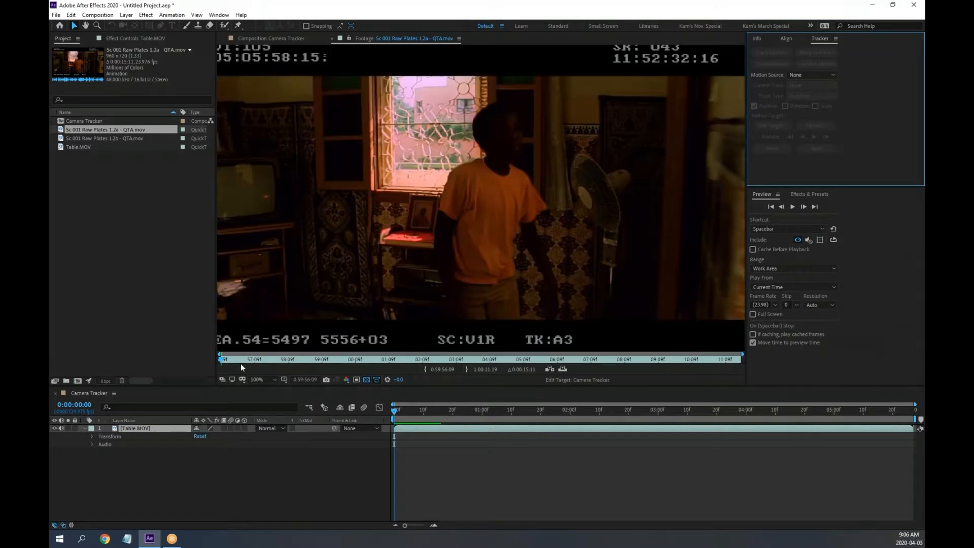
{"action": "left_click_drag", "start_coordinate": [227, 359], "coordinate": [509, 378]}
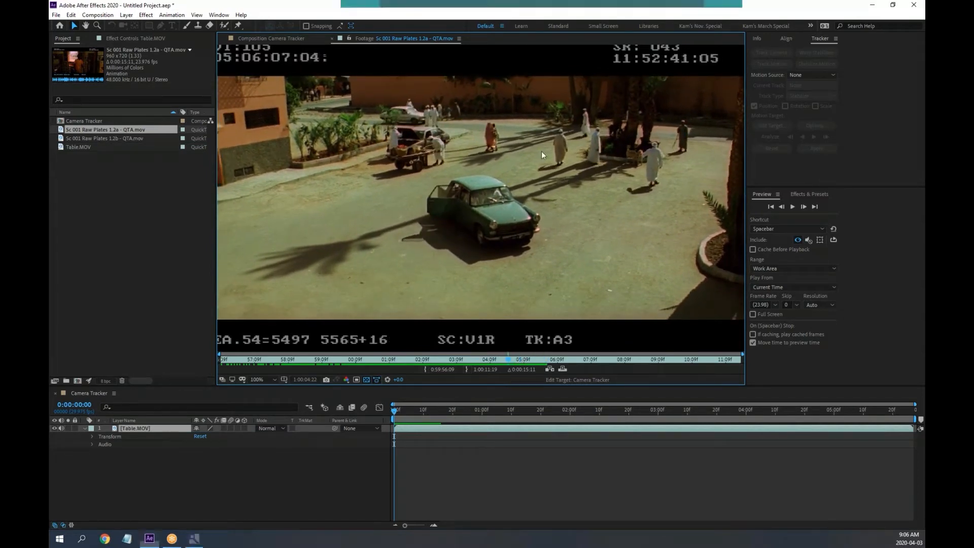
{"action": "key", "text": "space"}
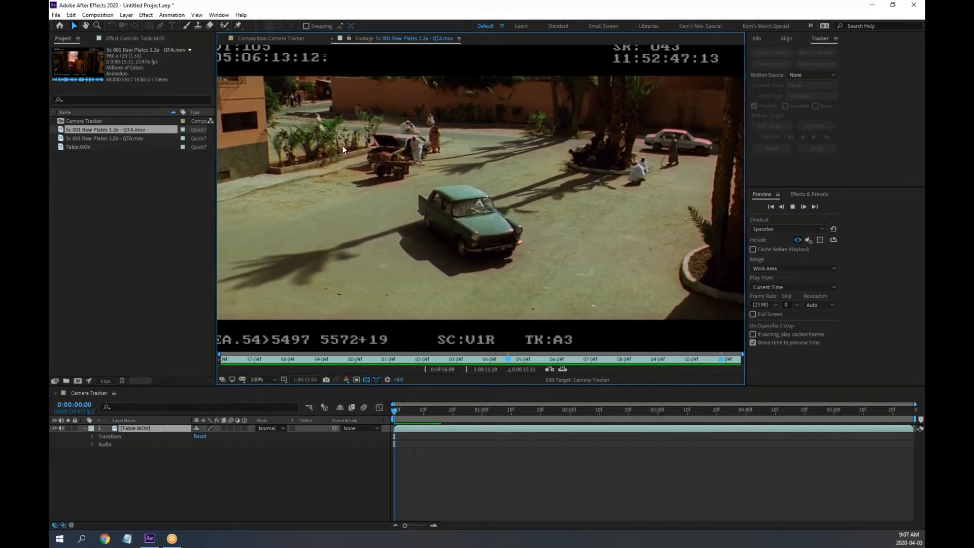
{"action": "key", "text": "space"}
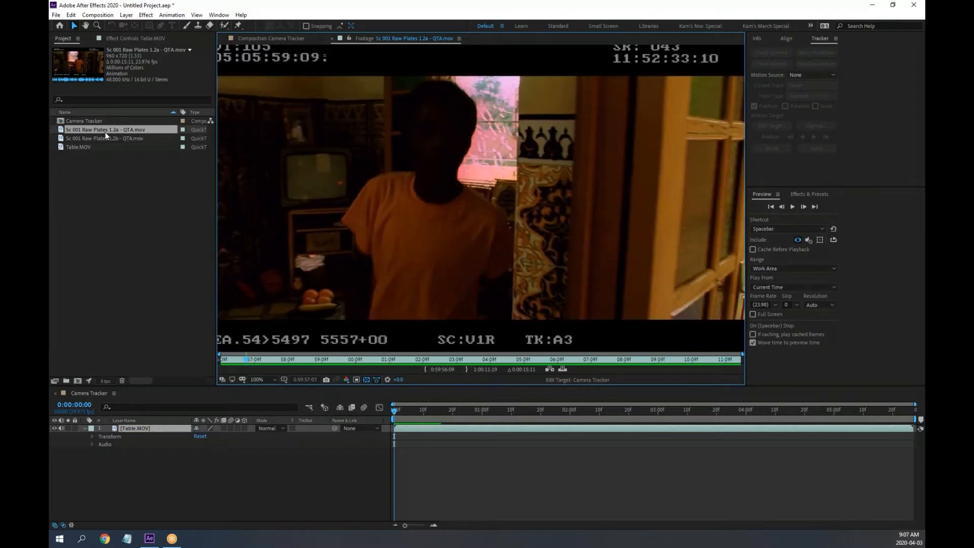
Preview the 1.2b clip and scrub back through the car explosion frames
{"action": "double_click", "coordinate": [62, 139]}
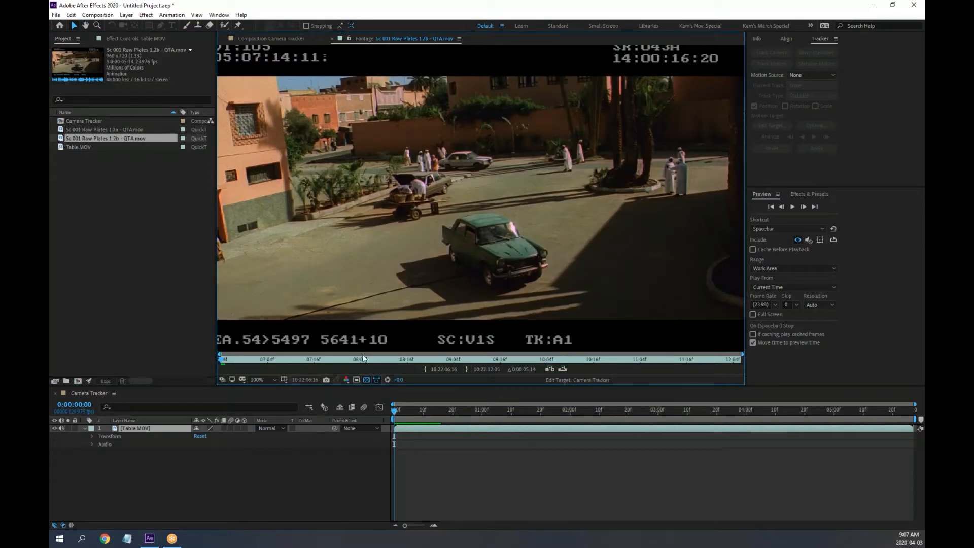
{"action": "key", "text": "space"}
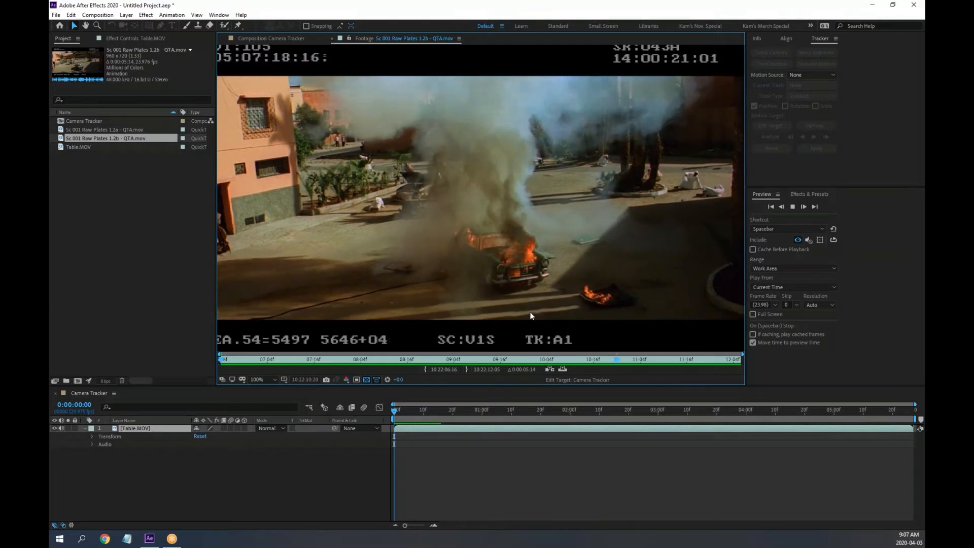
{"action": "key", "text": "space"}
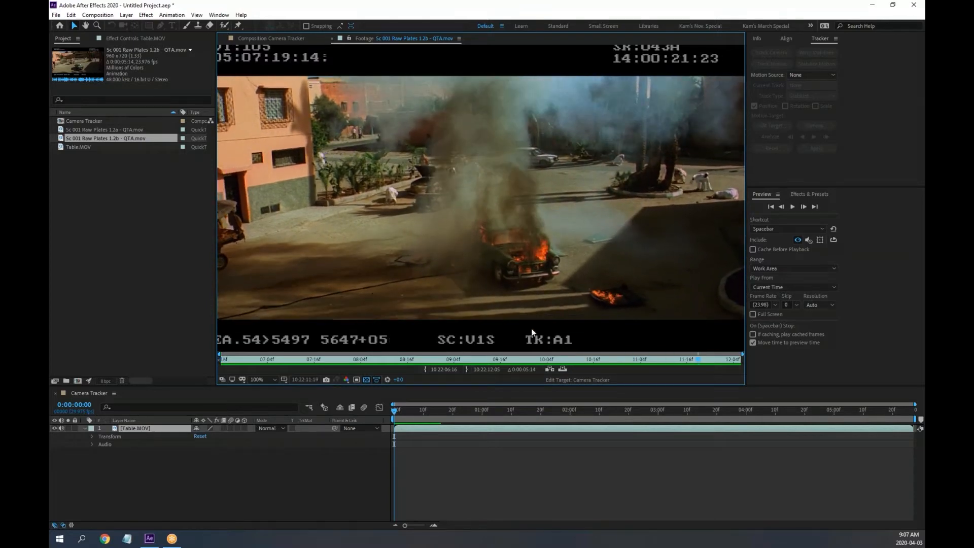
{"action": "left_click_drag", "start_coordinate": [464, 362], "coordinate": [443, 372]}
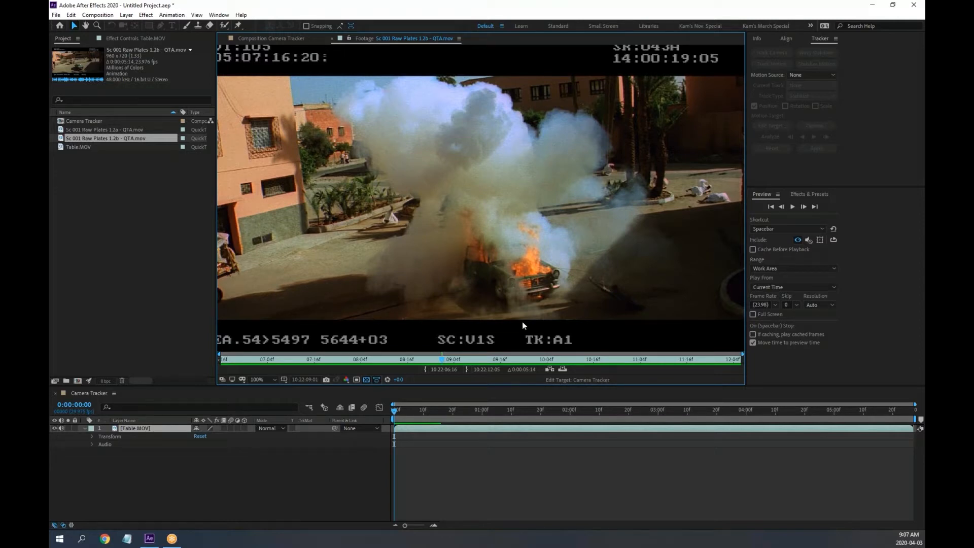
Switch the Footage viewer back to the 1.2a clip and scrub to the street scene
{"action": "left_click", "coordinate": [390, 37]}
{"action": "left_click", "coordinate": [431, 105]}
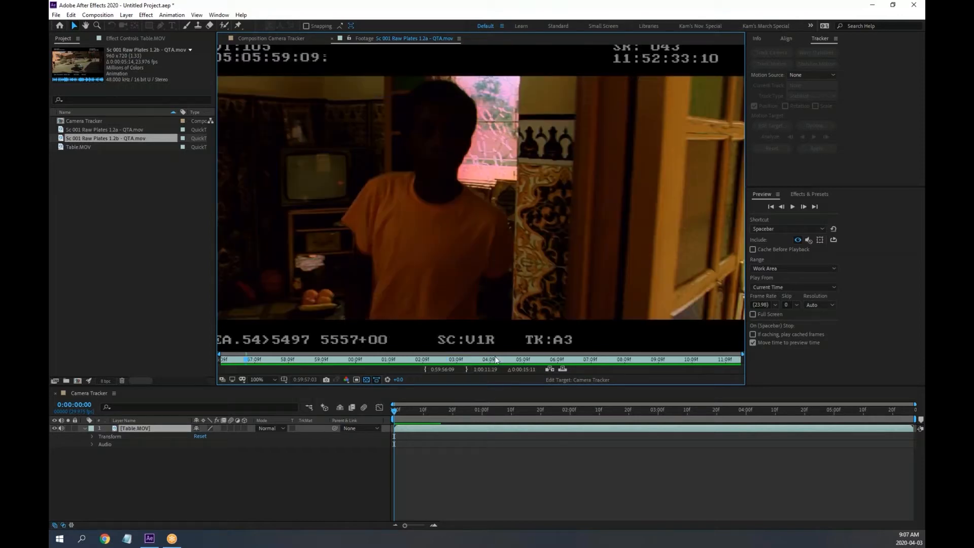
{"action": "left_click_drag", "start_coordinate": [538, 361], "coordinate": [629, 362]}
{"action": "left_click_drag", "start_coordinate": [680, 365], "coordinate": [657, 366]}
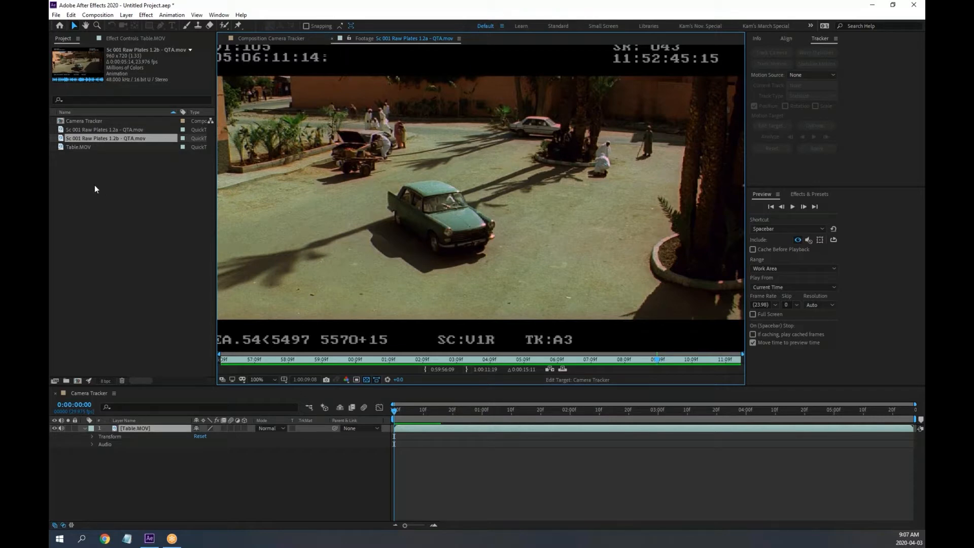
Delete both Sc 001 Raw Plates clips, then return to a widened Camera Tracker composition viewer
{"action": "left_click", "coordinate": [63, 130], "text": "ctrl"}
{"action": "key", "text": "Delete"}
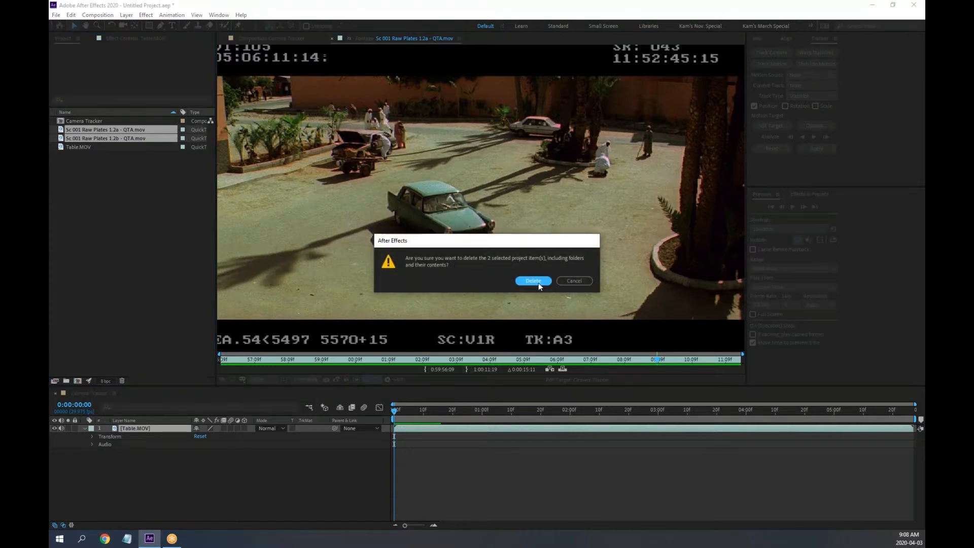
{"action": "left_click", "coordinate": [534, 280]}
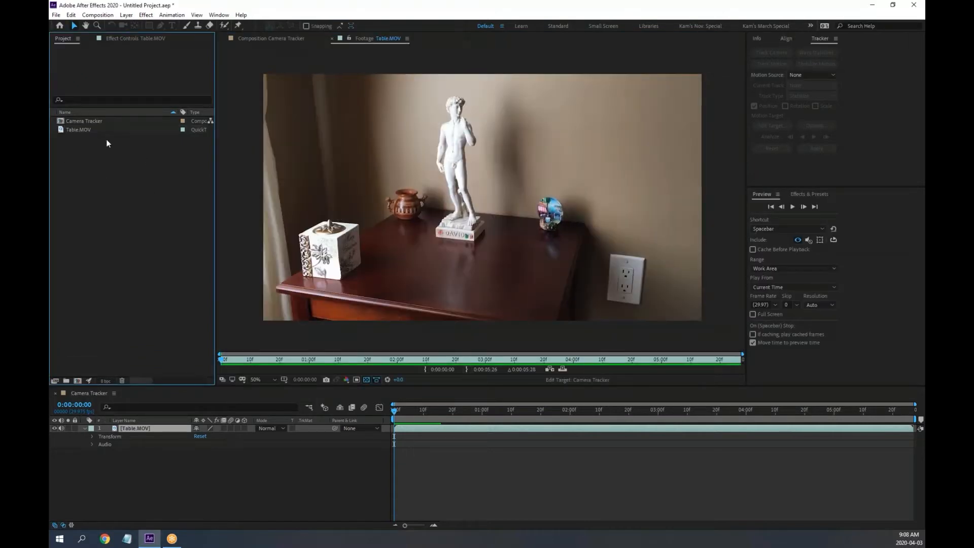
{"action": "left_click", "coordinate": [142, 424]}
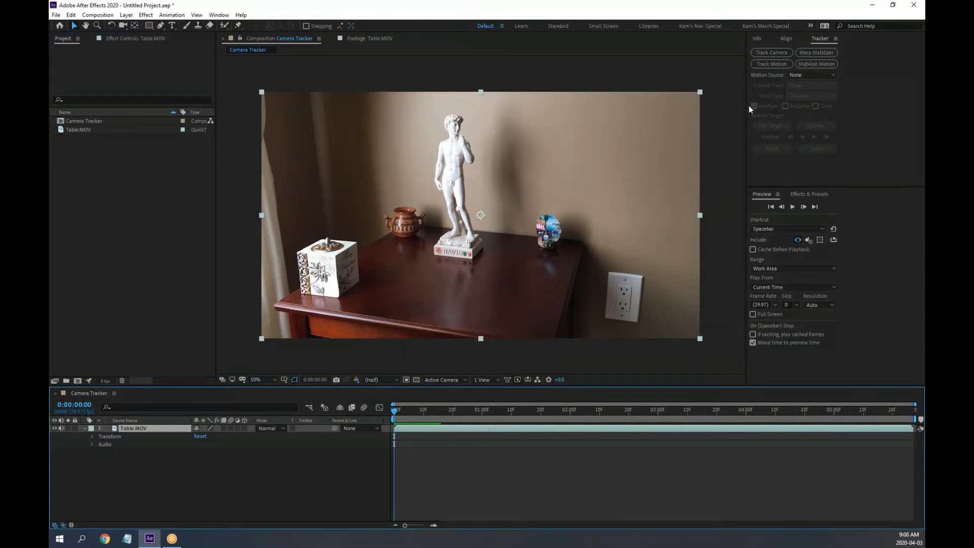
{"action": "left_click_drag", "start_coordinate": [749, 106], "coordinate": [783, 106]}
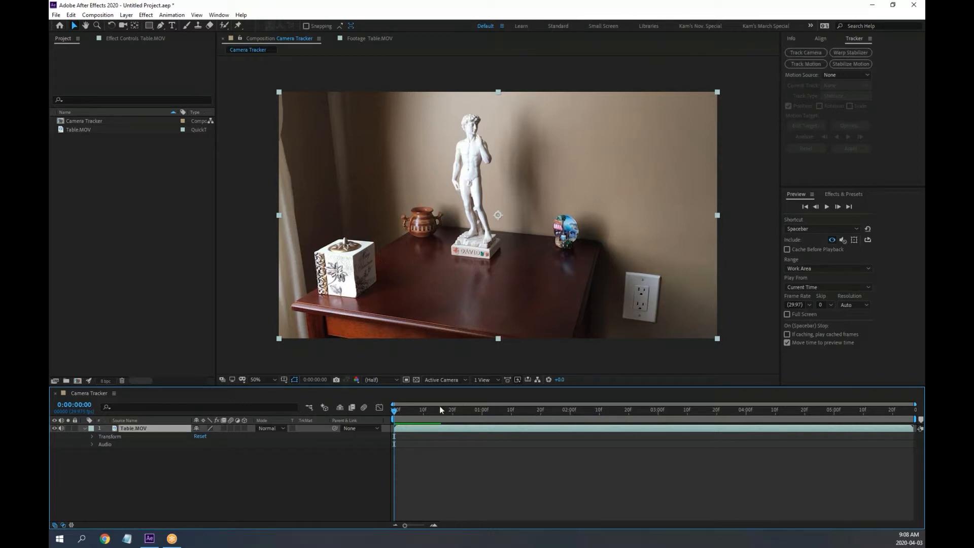
{"action": "mouse_move", "coordinate": [397, 411]}
{"action": "left_mouse_down"}
{"action": "mouse_move", "coordinate": [418, 411]}
{"action": "mouse_move", "coordinate": [383, 413]}
{"action": "left_mouse_up"}
{"action": "left_click", "coordinate": [553, 507]}
{"action": "key", "text": "space"}
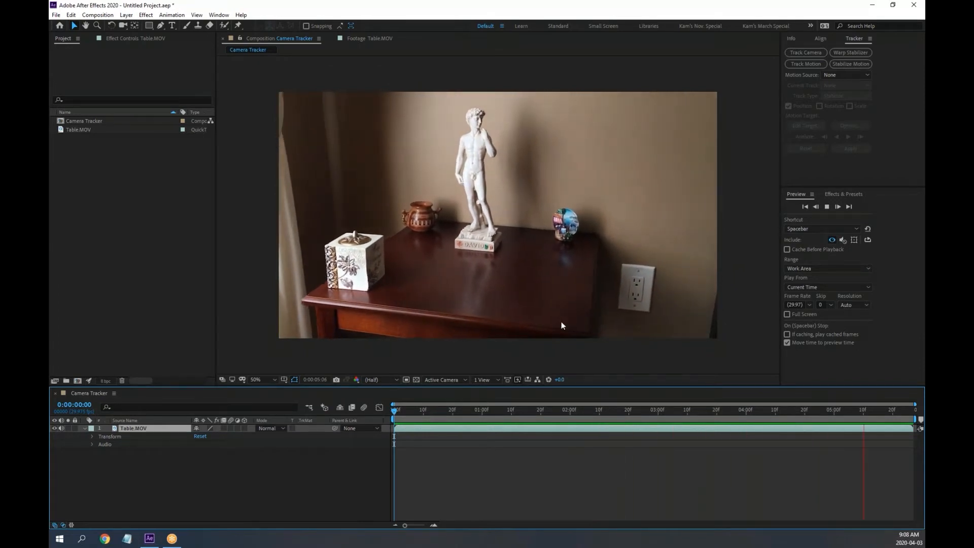
{"action": "key", "text": "space"}
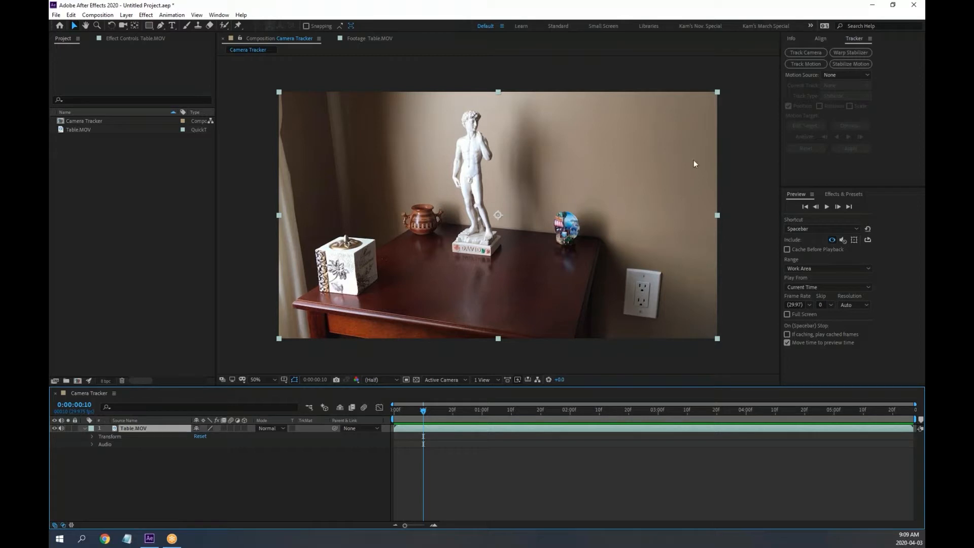
Run Track Camera on the Table.MOV layer to solve 3D track points across the table
{"action": "left_click", "coordinate": [808, 54]}
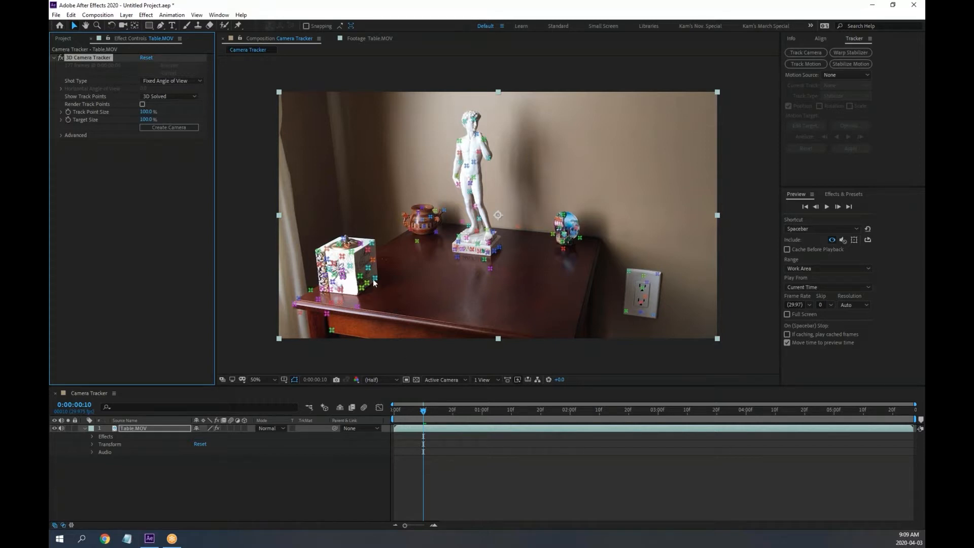
{"action": "left_click_drag", "start_coordinate": [425, 412], "coordinate": [491, 416]}
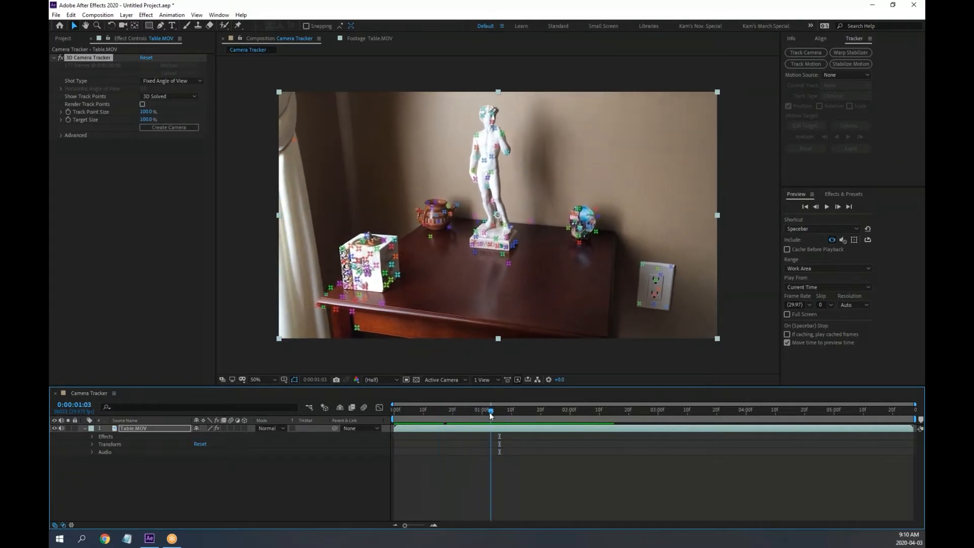
{"action": "left_click", "coordinate": [857, 241]}
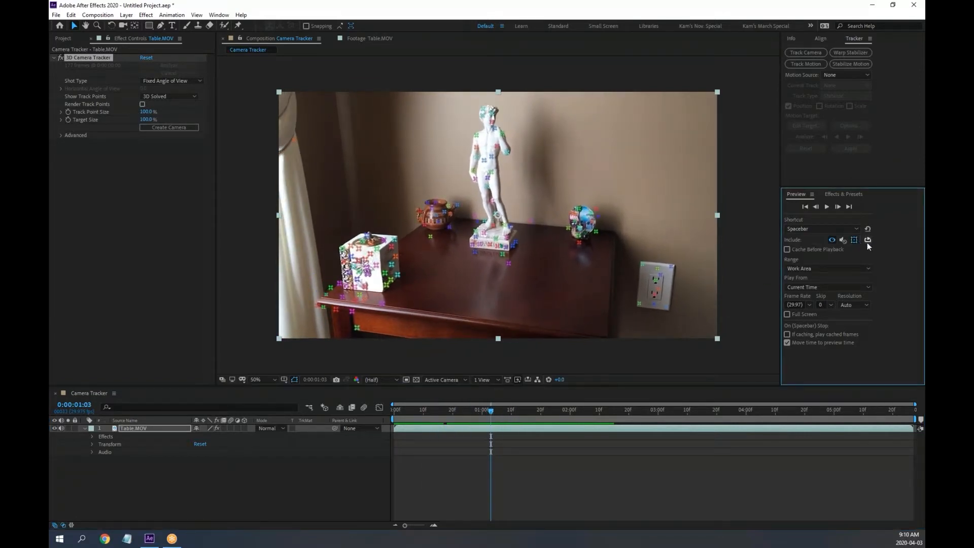
{"action": "left_click", "coordinate": [673, 407]}
{"action": "key", "text": "space"}
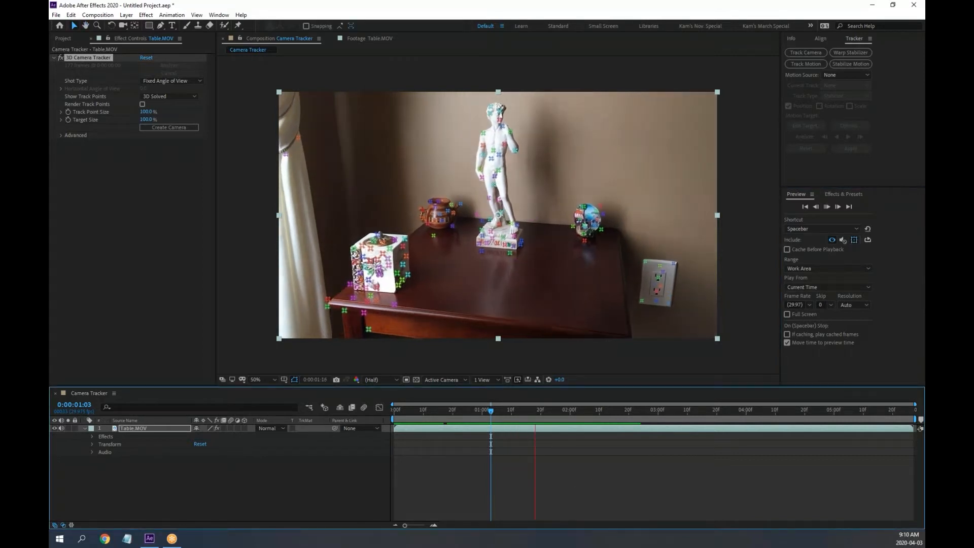
{"action": "left_click", "coordinate": [857, 239]}
{"action": "left_click", "coordinate": [483, 412]}
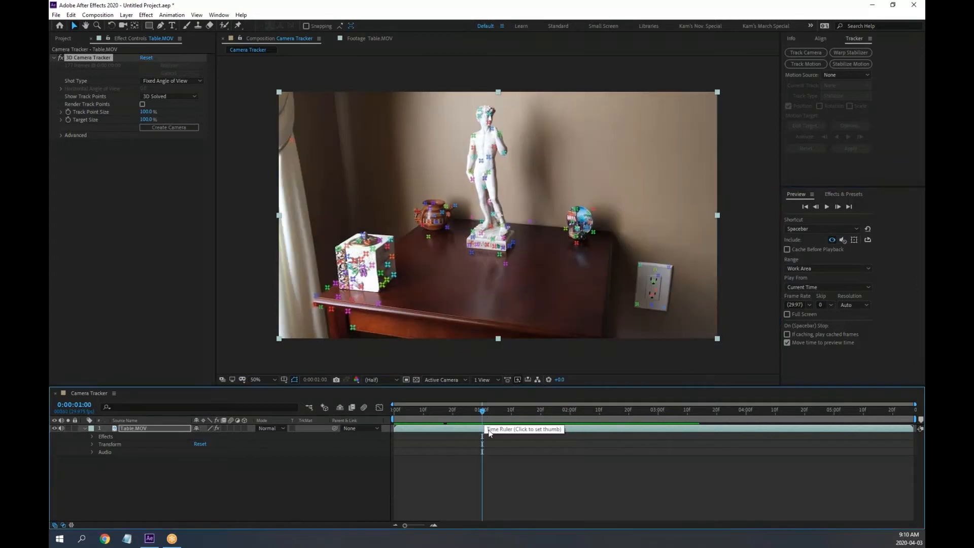
{"action": "key", "text": "space"}
{"action": "key", "text": "space"}
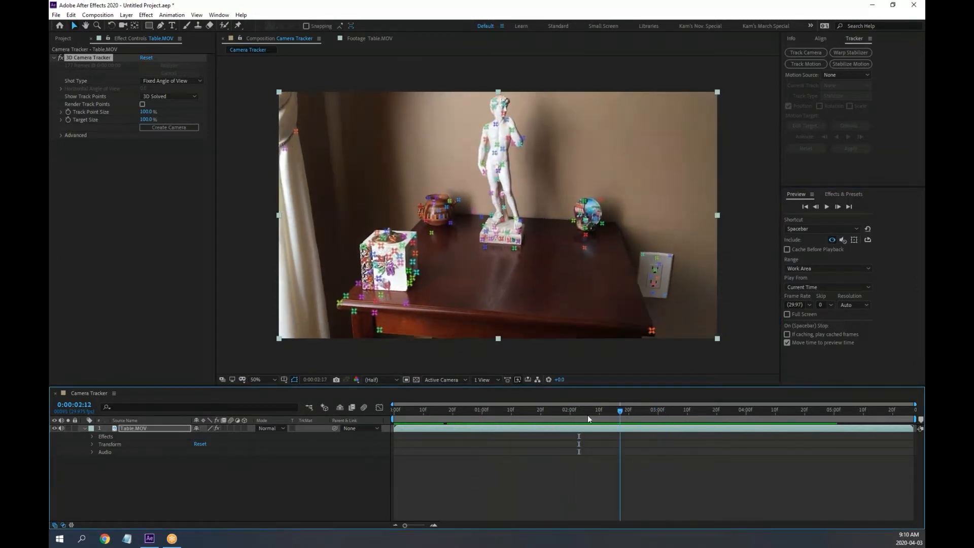
{"action": "left_click", "coordinate": [420, 410]}
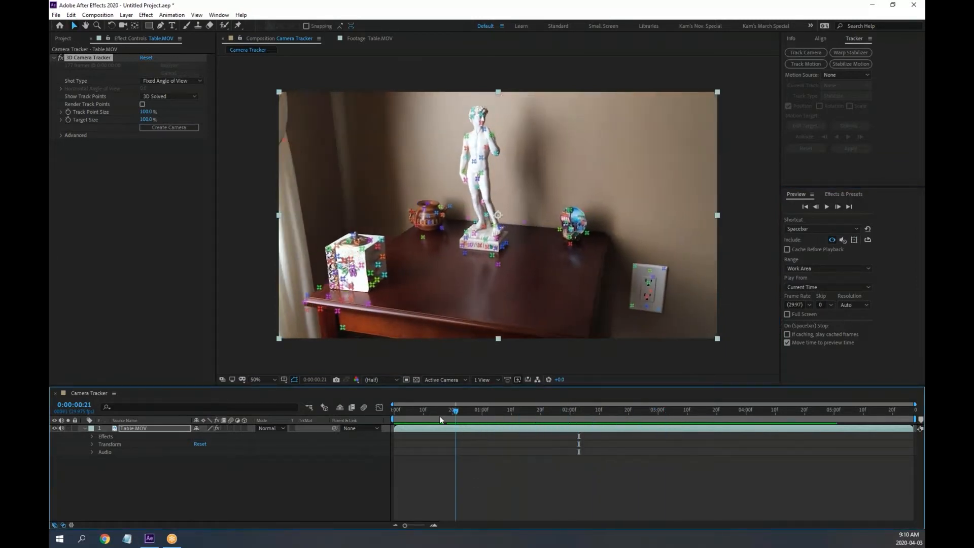
{"action": "left_click", "coordinate": [855, 241]}
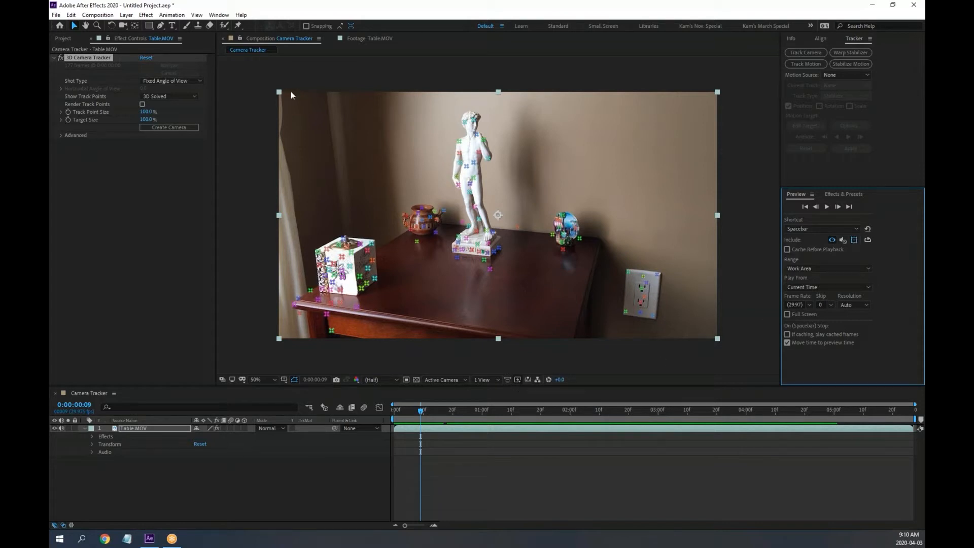
{"action": "left_click", "coordinate": [245, 56]}
Maximize the viewer at 100%, return to the first frame and test-select a table-edge track point
{"action": "key", "text": "grave"}
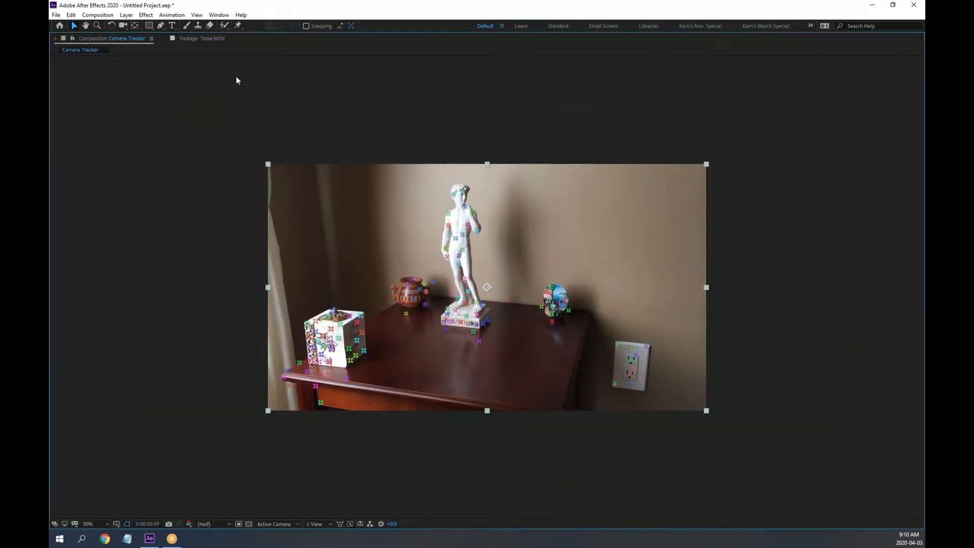
{"action": "key", "text": "slash"}
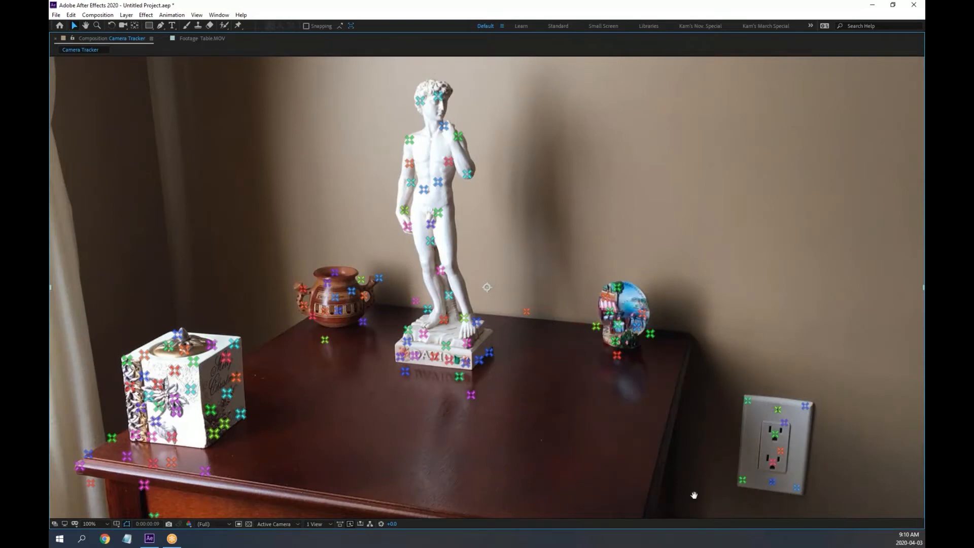
{"action": "mouse_move", "coordinate": [695, 495]}
{"action": "left_mouse_down"}
{"action": "mouse_move", "coordinate": [685, 462]}
{"action": "mouse_move", "coordinate": [700, 477]}
{"action": "left_mouse_up"}
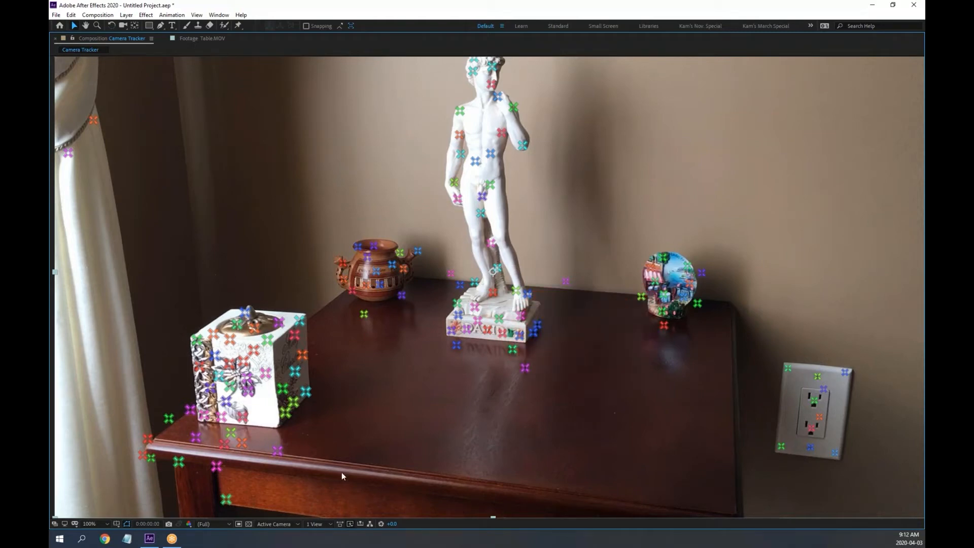
{"action": "key", "text": "Home"}
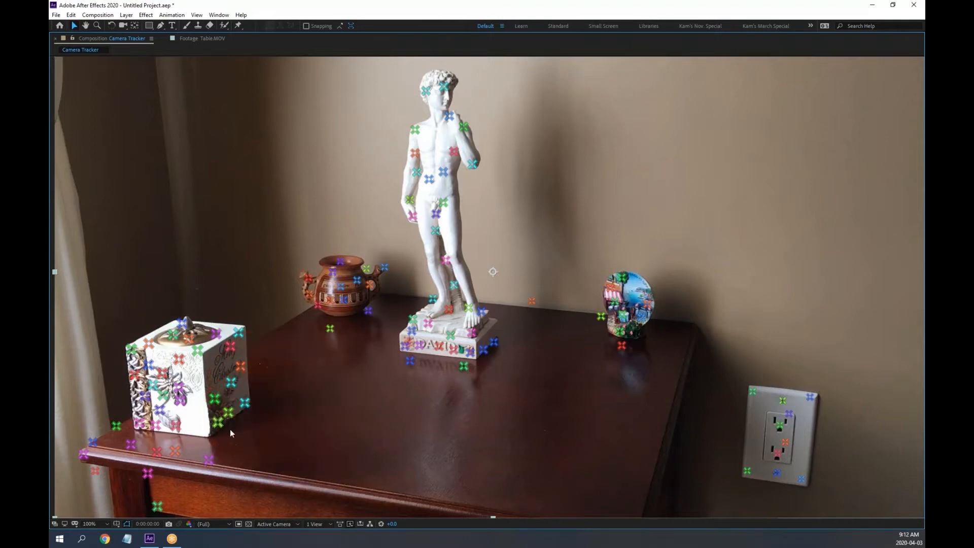
{"action": "left_click", "coordinate": [209, 460]}
{"action": "left_click", "coordinate": [335, 401]}
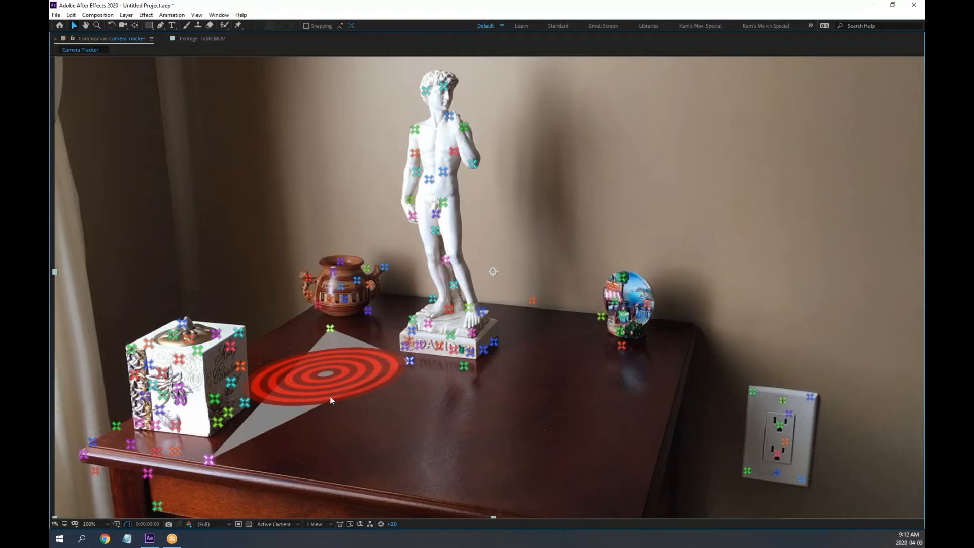
Select three tabletop track points as the target and zoom in to inspect them
{"action": "left_click", "coordinate": [330, 398]}
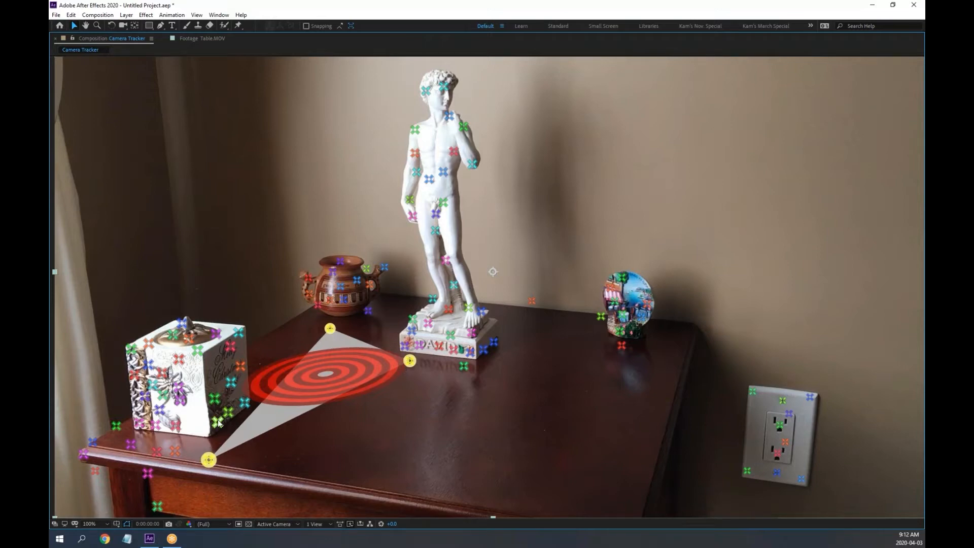
{"action": "scroll", "coordinate": [218, 422], "scroll_direction": "up", "scroll_amount": 2}
{"action": "key", "text": "space"}
{"action": "left_click_drag", "start_coordinate": [282, 388], "coordinate": [624, 128]}
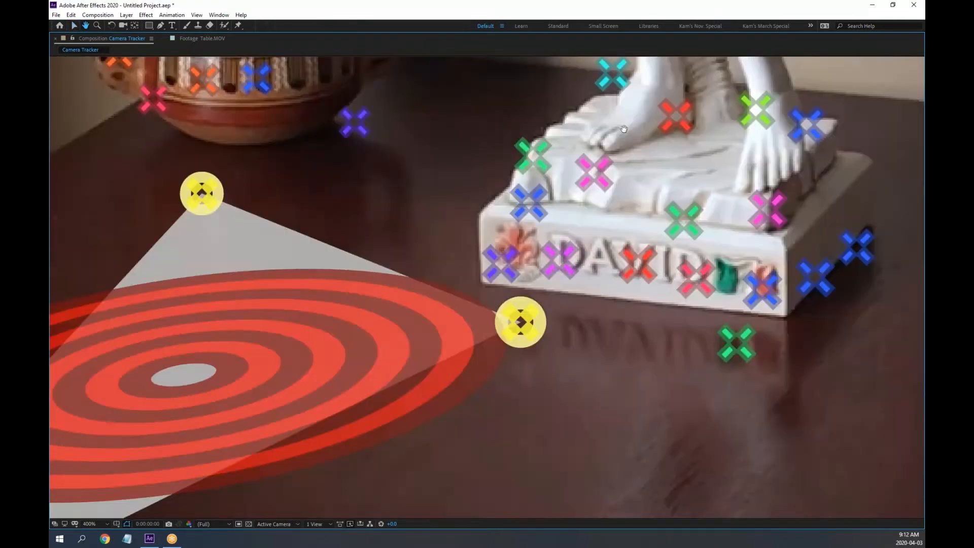
{"action": "left_click_drag", "start_coordinate": [278, 350], "coordinate": [613, 133]}
{"action": "left_click_drag", "start_coordinate": [441, 261], "coordinate": [729, 170]}
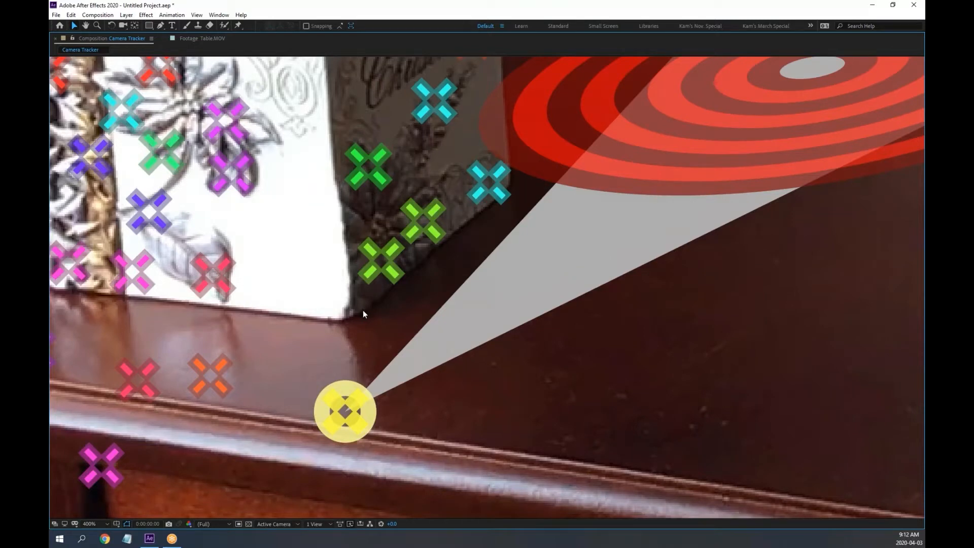
Slide the target across the tabletop toward the statue and restore the workspace panels
{"action": "scroll", "coordinate": [363, 312], "scroll_direction": "down", "scroll_amount": 4}
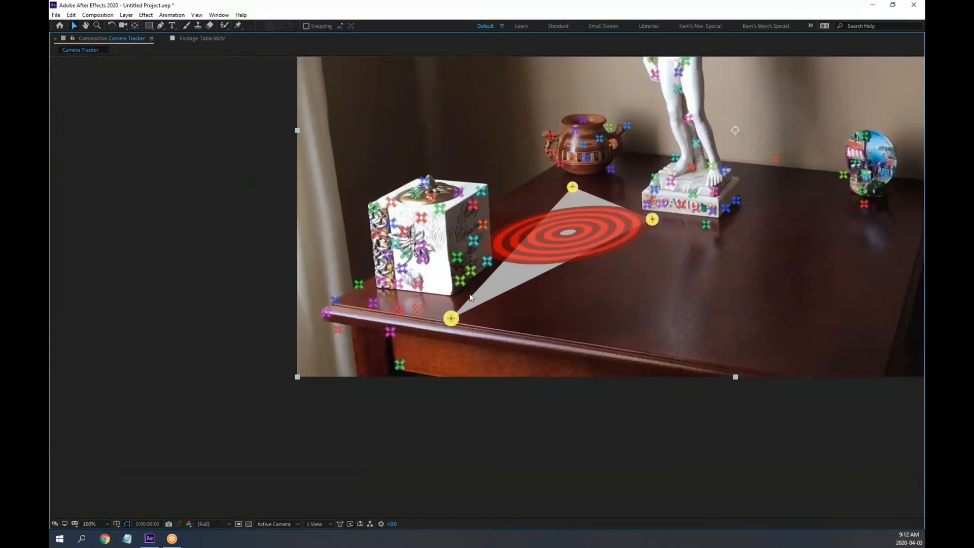
{"action": "left_click_drag", "start_coordinate": [713, 235], "coordinate": [425, 299]}
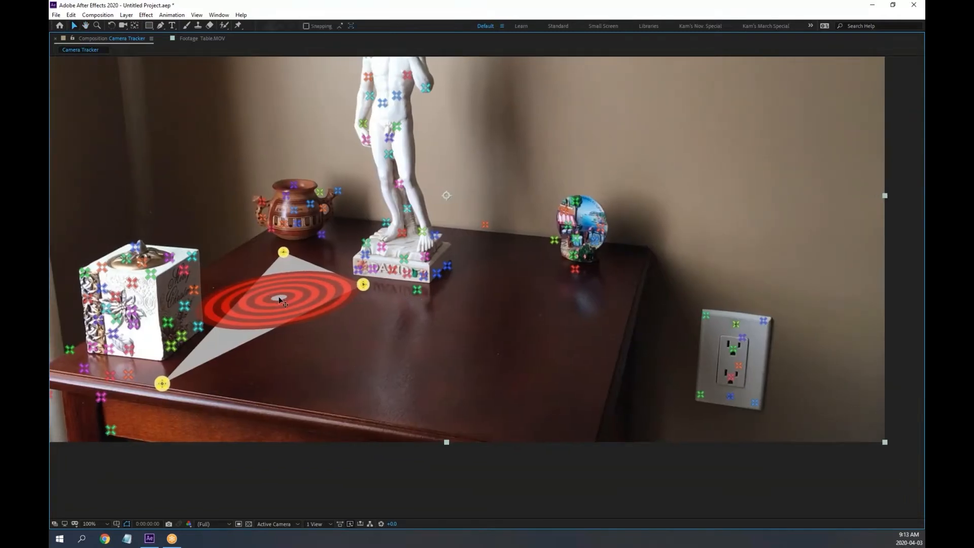
{"action": "left_click_drag", "start_coordinate": [282, 298], "coordinate": [742, 340]}
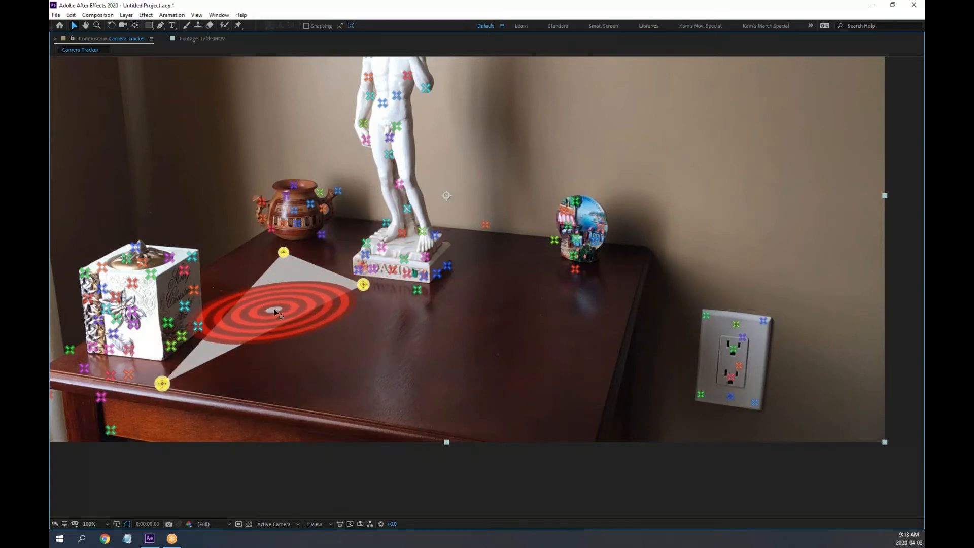
{"action": "key", "text": "grave"}
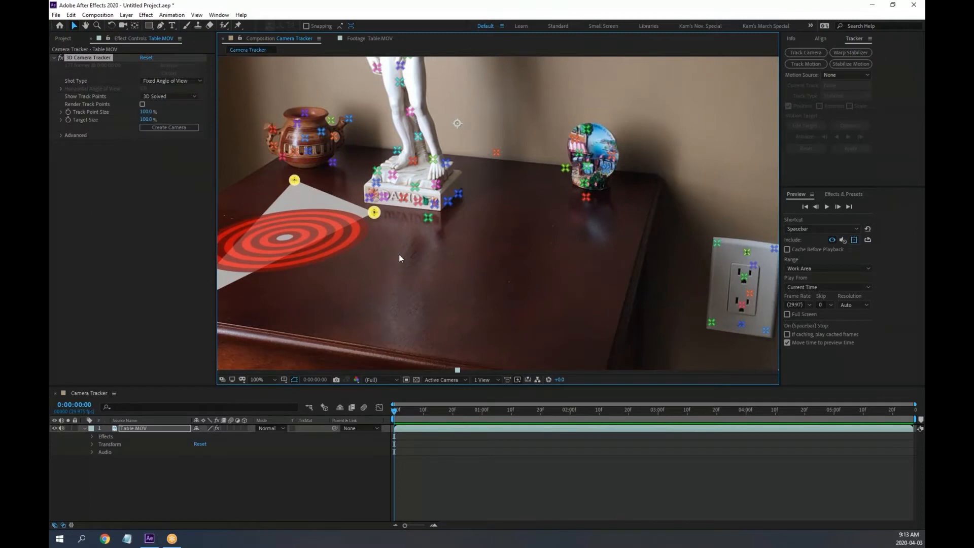
Preview the track, then use Create Text and Camera on the tabletop target
{"action": "key", "text": "space"}
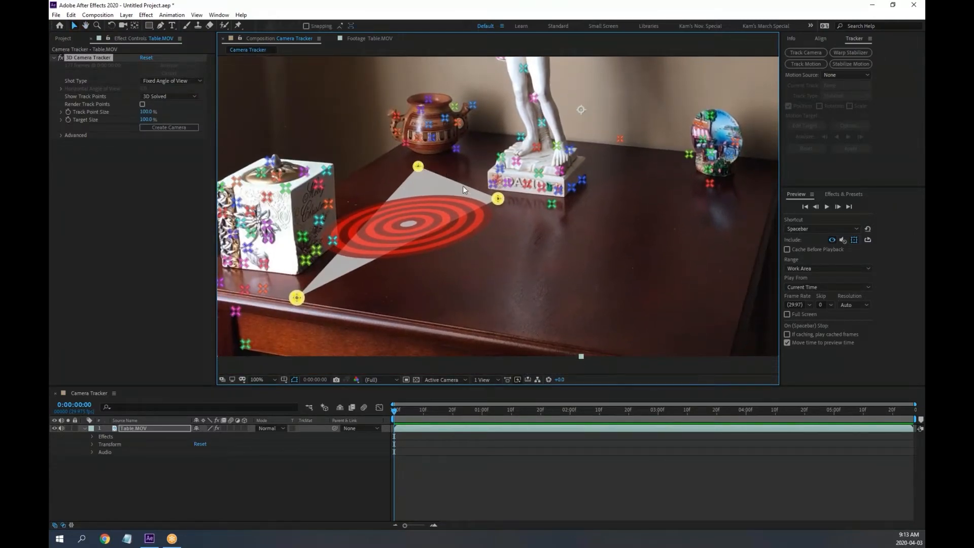
{"action": "right_click", "coordinate": [449, 192]}
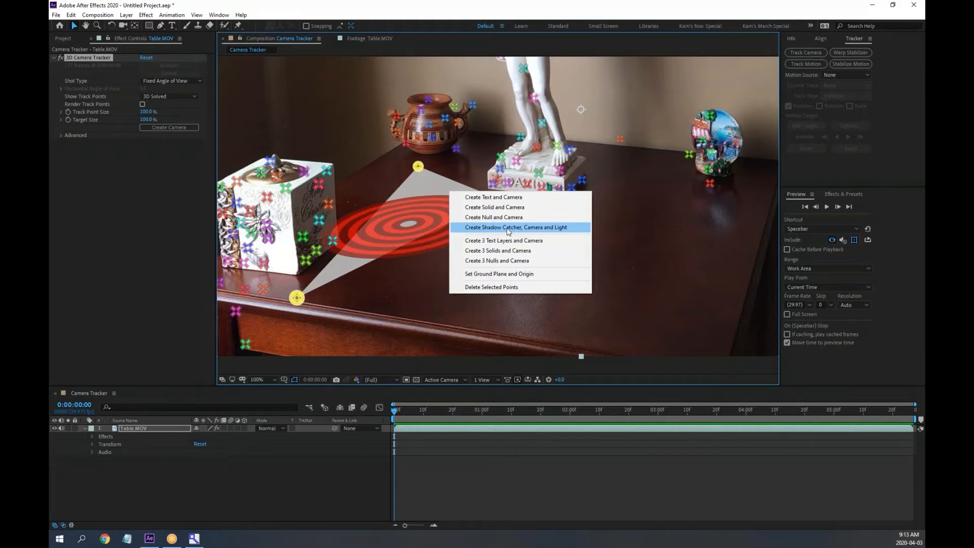
{"action": "left_click", "coordinate": [500, 198]}
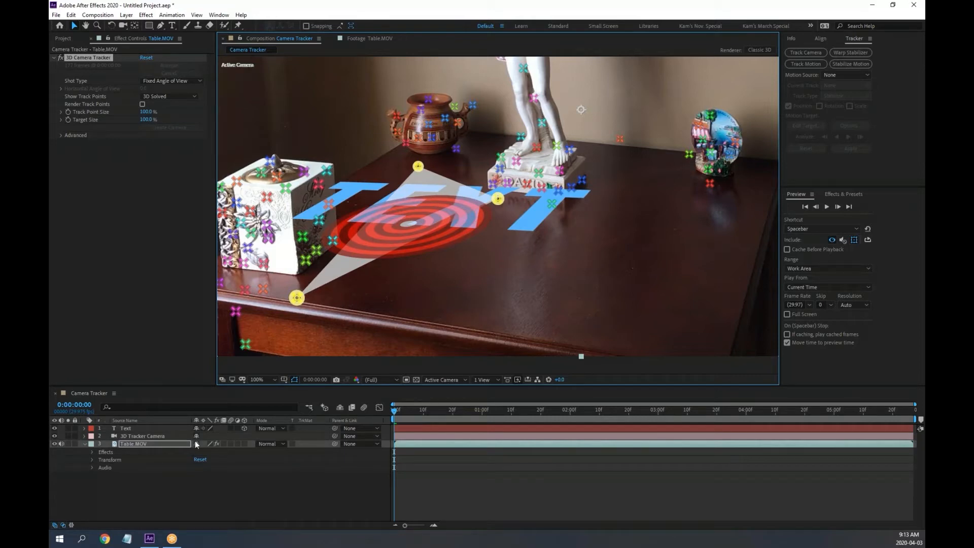
Enlarge the timeline and twirl open the Text layer's Transform group
{"action": "left_click", "coordinate": [122, 427]}
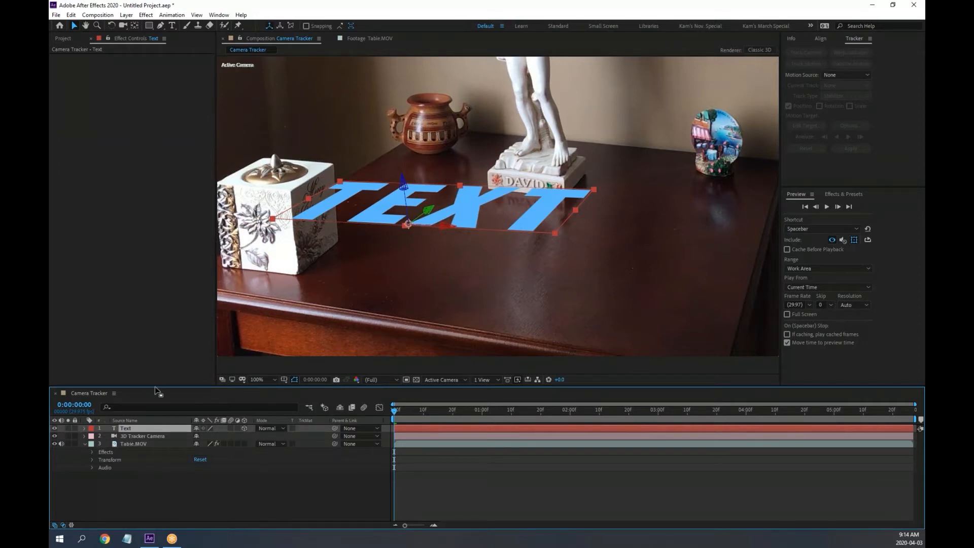
{"action": "left_click_drag", "start_coordinate": [156, 388], "coordinate": [157, 332]}
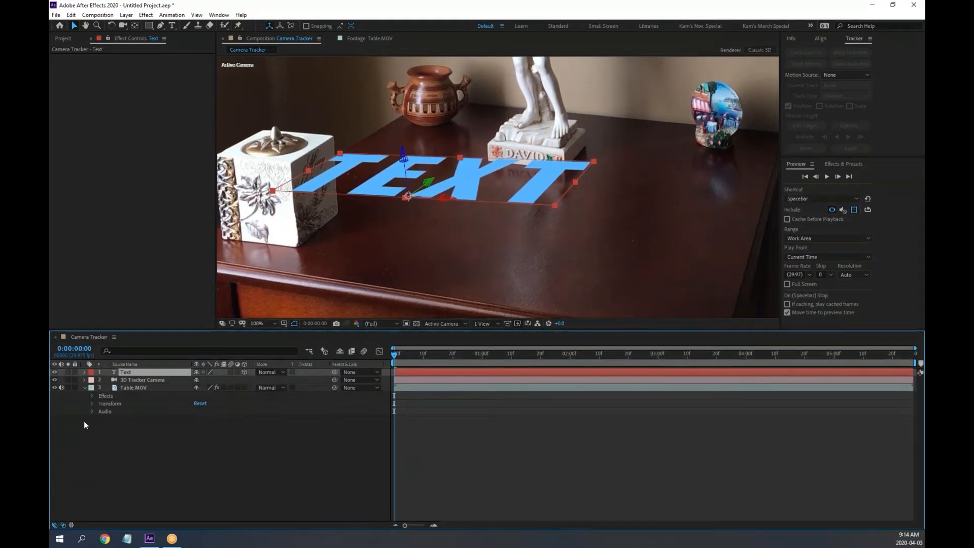
{"action": "left_click", "coordinate": [85, 371]}
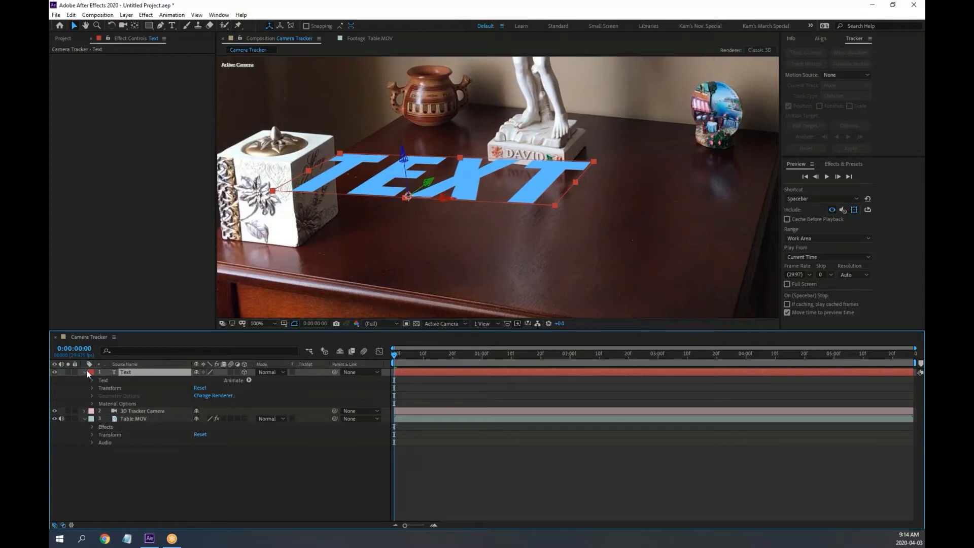
{"action": "left_click", "coordinate": [93, 388]}
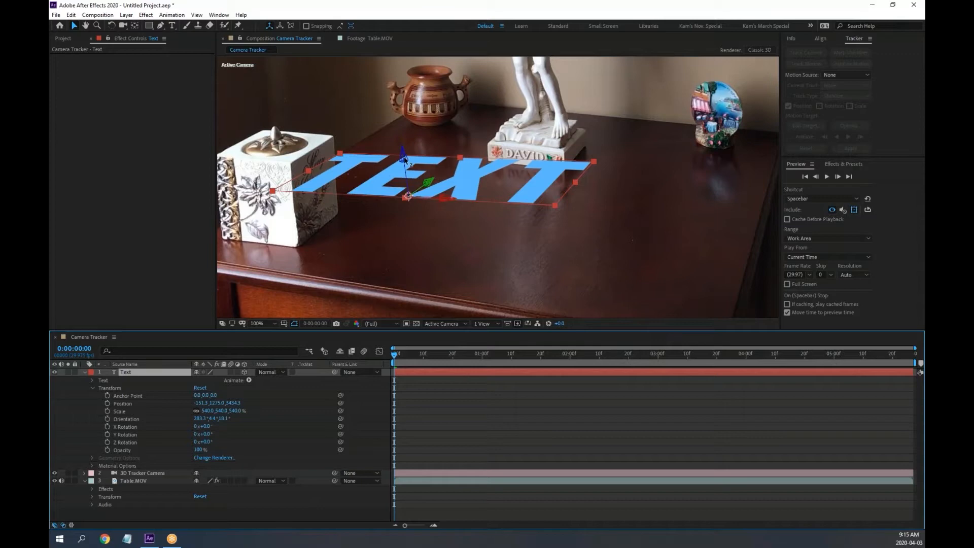
Drag the TEXT layer right and forward on the tabletop to Position 616.1, 1479.6, 2307.9
{"action": "key", "text": "super+plus"}
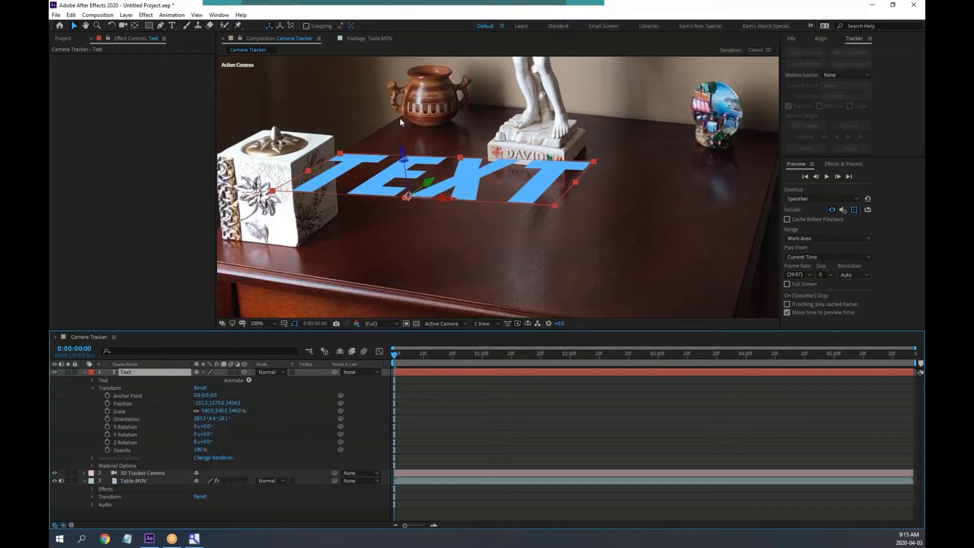
{"action": "key", "text": "super+plus"}
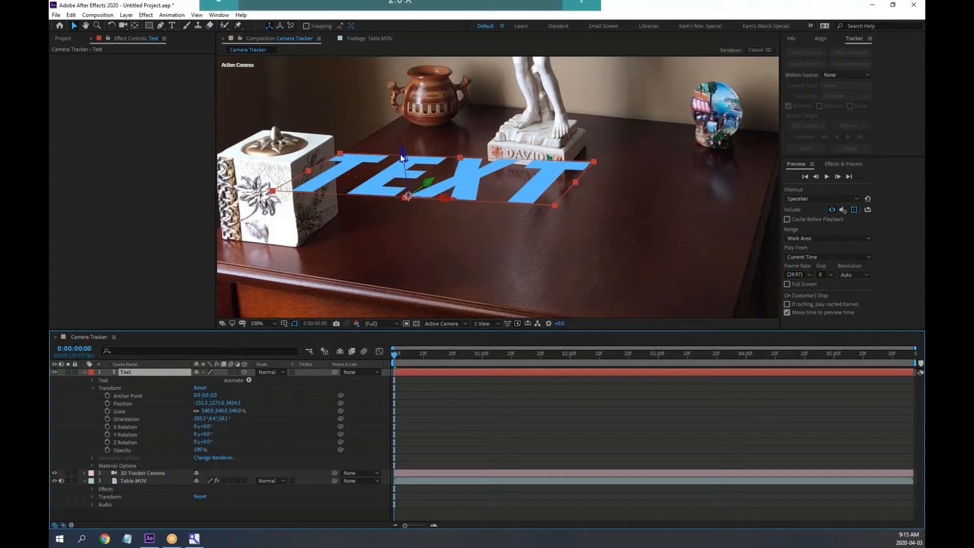
{"action": "key", "text": "super+Escape"}
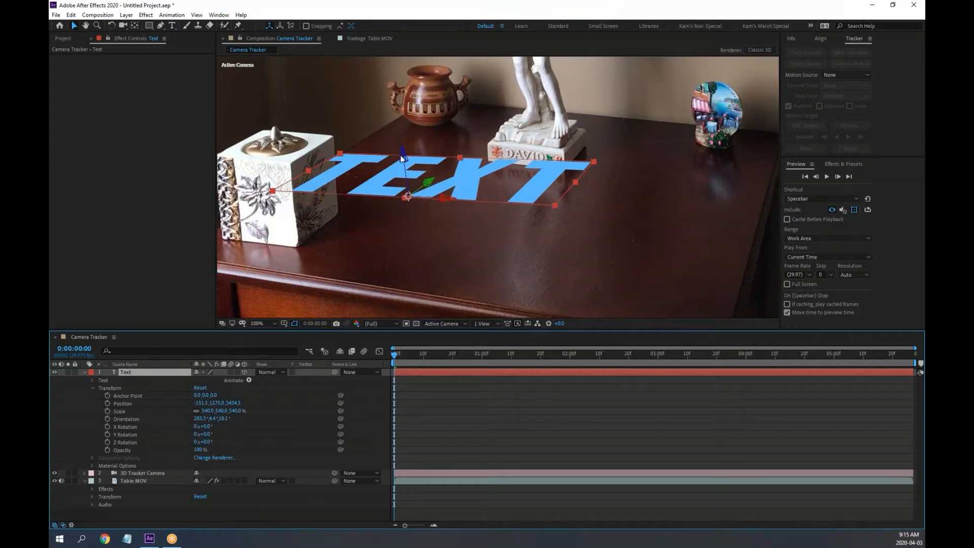
{"action": "left_click_drag", "start_coordinate": [443, 198], "coordinate": [776, 259]}
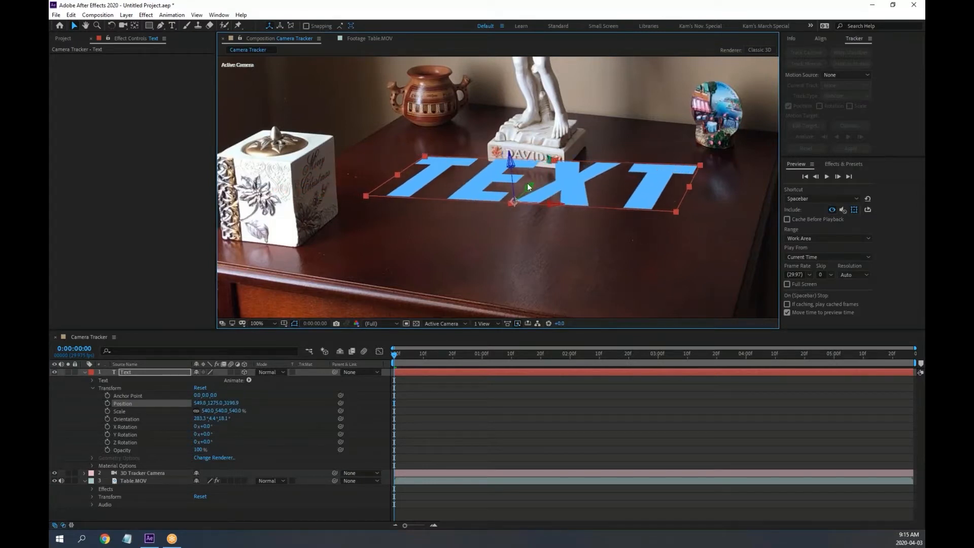
{"action": "left_click_drag", "start_coordinate": [528, 189], "coordinate": [447, 302]}
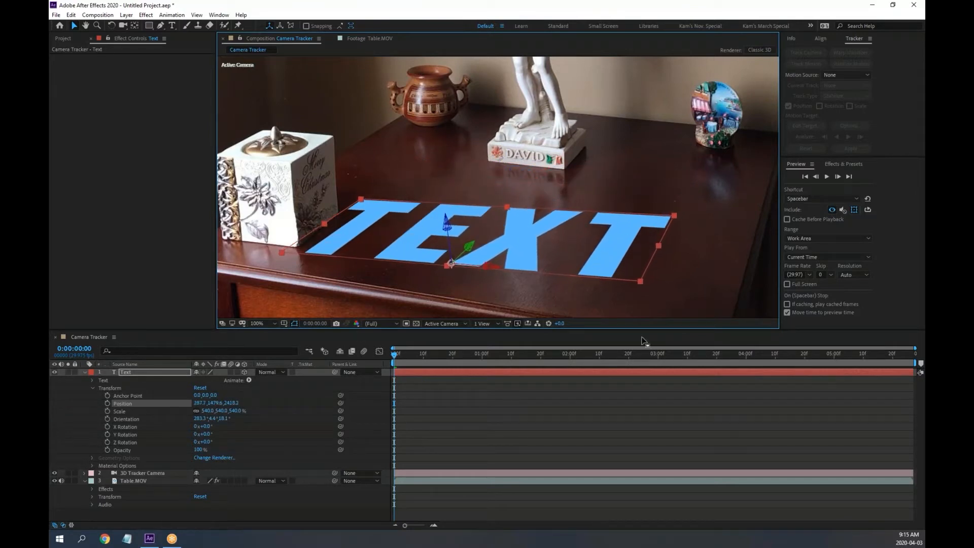
{"action": "left_click_drag", "start_coordinate": [496, 272], "coordinate": [646, 307]}
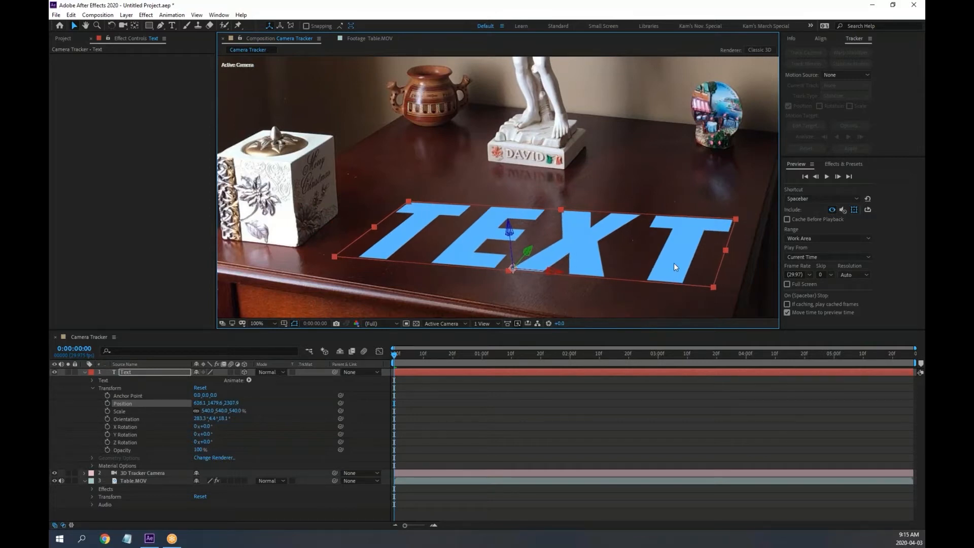
{"action": "key", "text": "grave"}
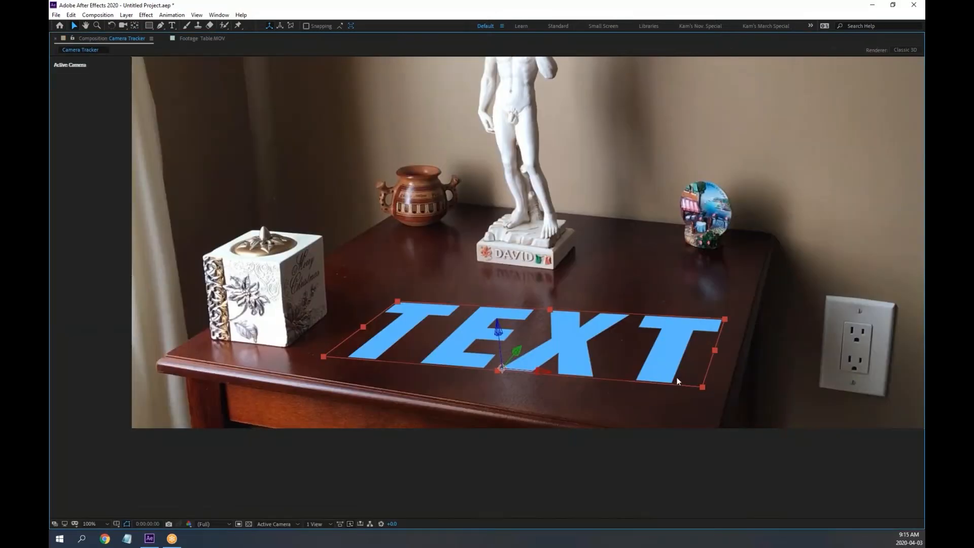
{"action": "key", "text": "period"}
{"action": "left_click_drag", "start_coordinate": [670, 371], "coordinate": [555, 242]}
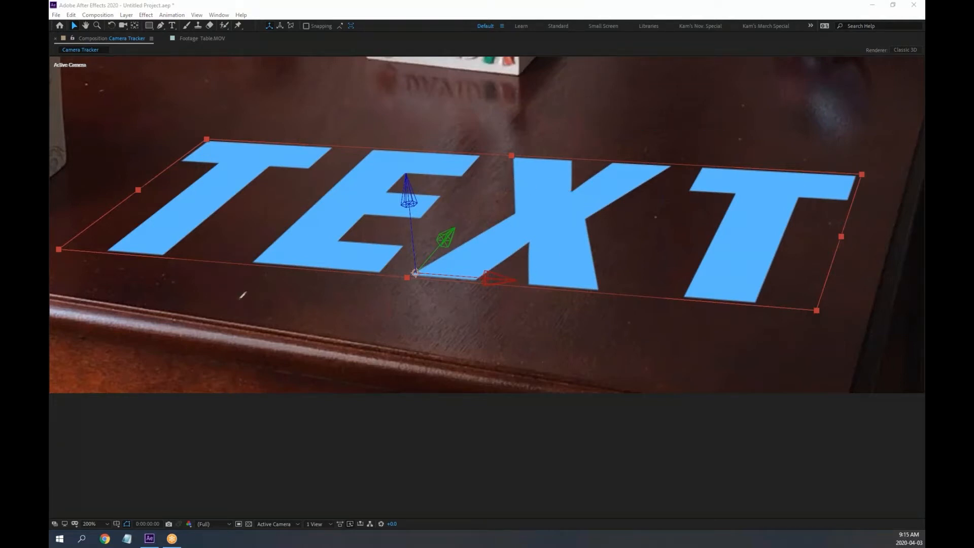
{"action": "mouse_move", "coordinate": [75, 297]}
{"action": "left_mouse_down"}
{"action": "mouse_move", "coordinate": [353, 325]}
{"action": "mouse_move", "coordinate": [725, 394]}
{"action": "left_mouse_up"}
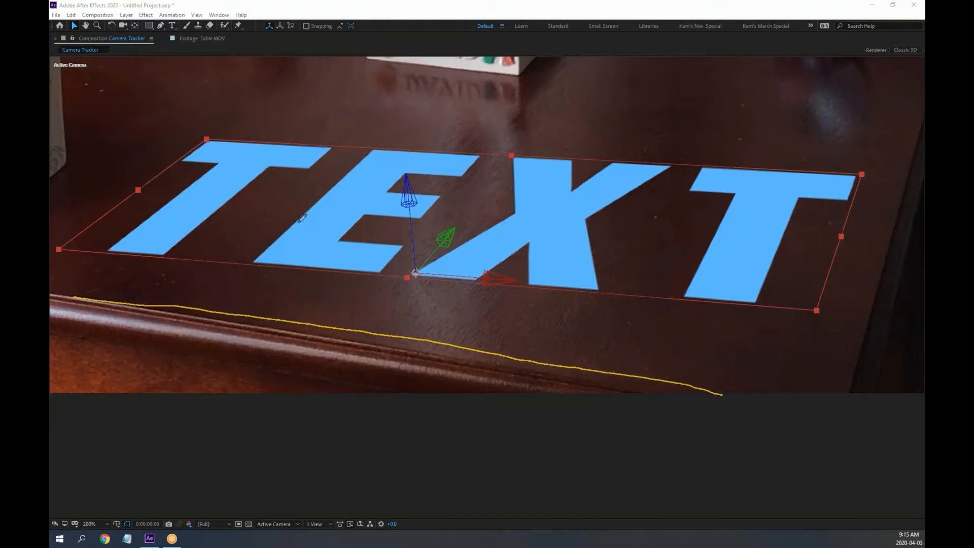
{"action": "mouse_move", "coordinate": [486, 156]}
{"action": "left_mouse_down"}
{"action": "mouse_move", "coordinate": [612, 219]}
{"action": "mouse_move", "coordinate": [611, 339]}
{"action": "left_mouse_up"}
{"action": "mouse_move", "coordinate": [597, 312]}
{"action": "left_mouse_down"}
{"action": "mouse_move", "coordinate": [597, 349]}
{"action": "mouse_move", "coordinate": [639, 360]}
{"action": "left_mouse_up"}
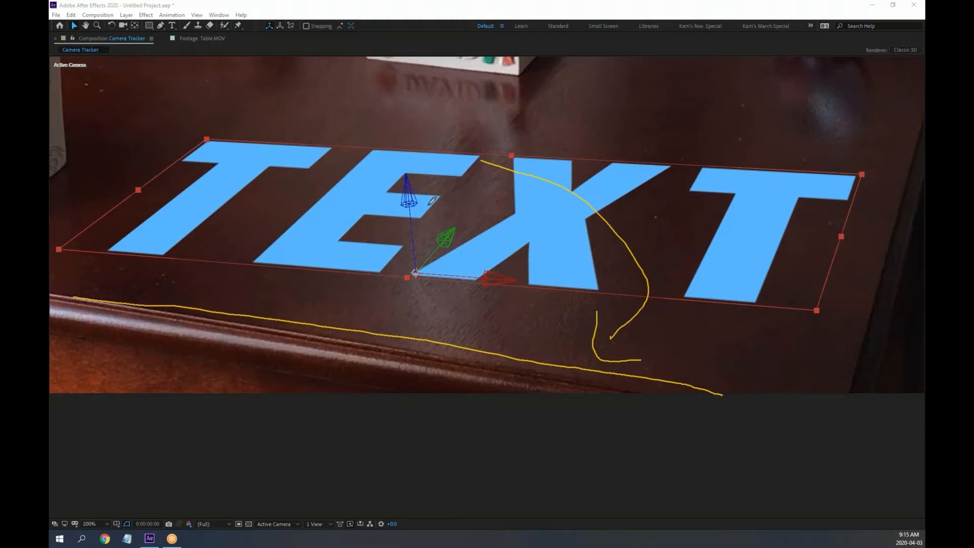
{"action": "mouse_move", "coordinate": [432, 194]}
{"action": "left_mouse_down"}
{"action": "mouse_move", "coordinate": [424, 175]}
{"action": "mouse_move", "coordinate": [395, 163]}
{"action": "mouse_move", "coordinate": [402, 217]}
{"action": "mouse_move", "coordinate": [439, 199]}
{"action": "mouse_move", "coordinate": [424, 174]}
{"action": "left_mouse_up"}
{"action": "mouse_move", "coordinate": [392, 138]}
{"action": "left_mouse_down"}
{"action": "mouse_move", "coordinate": [417, 136]}
{"action": "mouse_move", "coordinate": [427, 148]}
{"action": "mouse_move", "coordinate": [396, 151]}
{"action": "mouse_move", "coordinate": [426, 163]}
{"action": "left_mouse_up"}
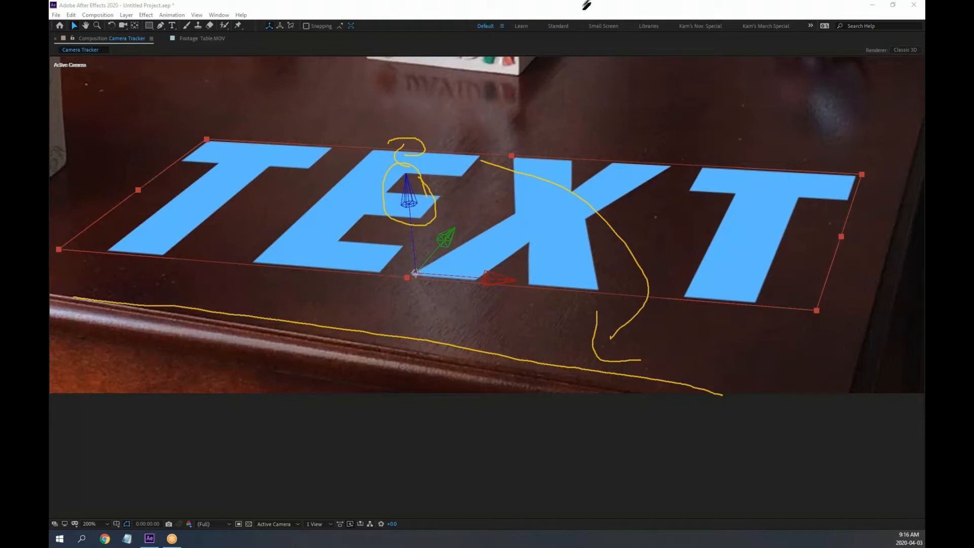
{"action": "left_click", "coordinate": [622, 66]}
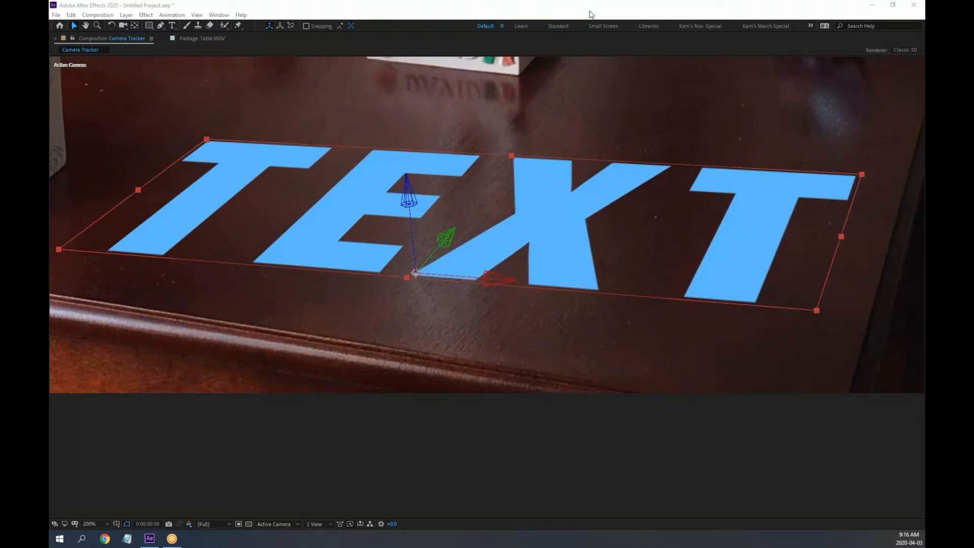
{"action": "left_click", "coordinate": [590, 14]}
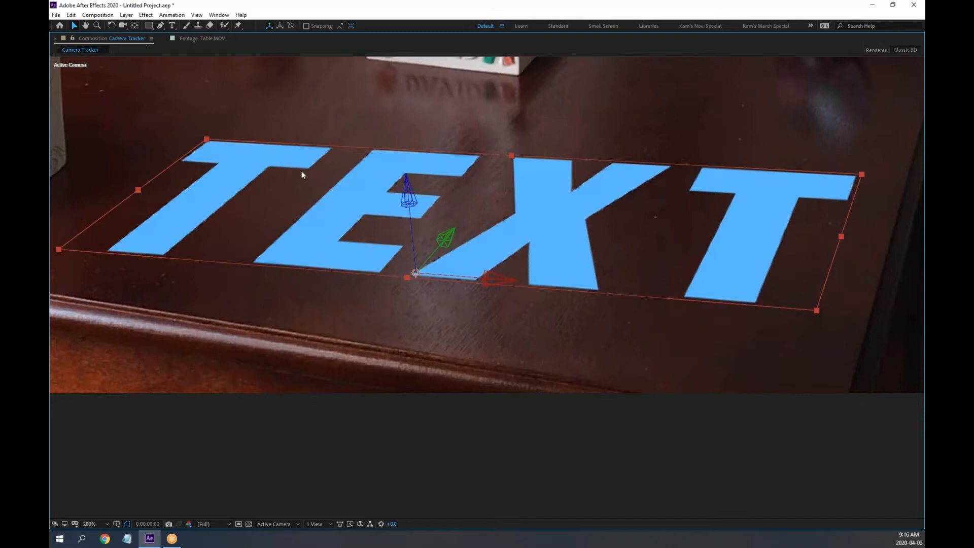
Rotate the TEXT layer on X, Y and Z so it runs parallel to the table's front edge
{"action": "key", "text": "w"}
{"action": "mouse_move", "coordinate": [499, 278]}
{"action": "left_mouse_down"}
{"action": "mouse_move", "coordinate": [521, 227]}
{"action": "mouse_move", "coordinate": [495, 279]}
{"action": "left_mouse_up"}
{"action": "mouse_move", "coordinate": [449, 245]}
{"action": "left_mouse_down"}
{"action": "mouse_move", "coordinate": [415, 249]}
{"action": "mouse_move", "coordinate": [465, 239]}
{"action": "mouse_move", "coordinate": [441, 225]}
{"action": "mouse_move", "coordinate": [450, 235]}
{"action": "left_mouse_up"}
{"action": "mouse_move", "coordinate": [412, 203]}
{"action": "left_mouse_down"}
{"action": "mouse_move", "coordinate": [403, 206]}
{"action": "mouse_move", "coordinate": [404, 190]}
{"action": "left_mouse_up"}
{"action": "left_click_drag", "start_coordinate": [415, 254], "coordinate": [404, 225]}
{"action": "key", "text": "ctrl+z"}
{"action": "mouse_move", "coordinate": [408, 199]}
{"action": "left_mouse_down"}
{"action": "mouse_move", "coordinate": [406, 183]}
{"action": "mouse_move", "coordinate": [407, 201]}
{"action": "left_mouse_up"}
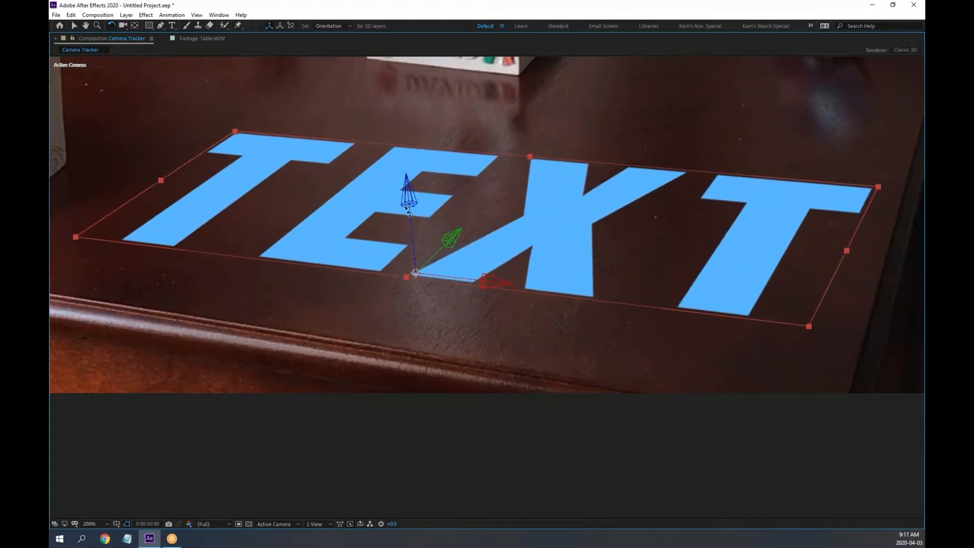
Move the TEXT layer down-left toward the table's front edge
{"action": "key", "text": "v"}
{"action": "left_click_drag", "start_coordinate": [456, 236], "coordinate": [259, 452]}
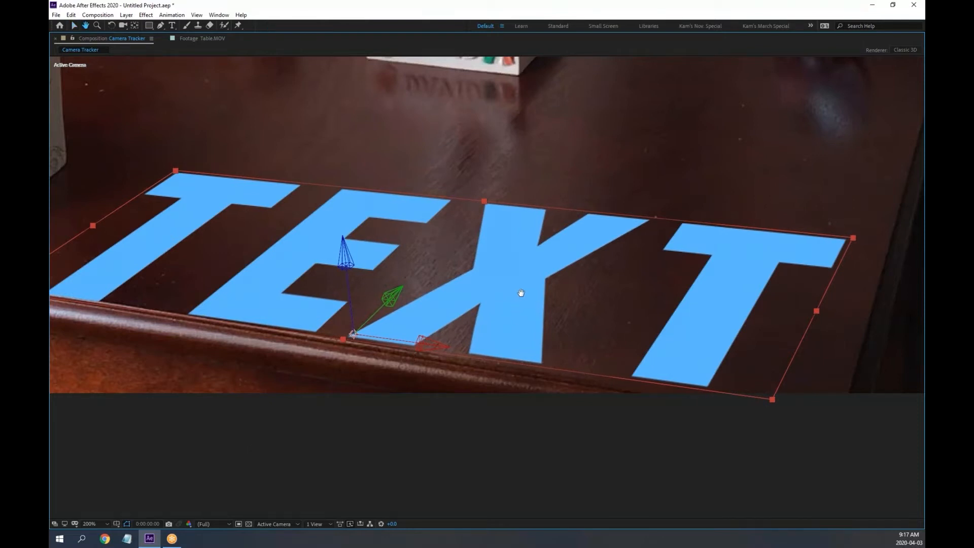
{"action": "left_click_drag", "start_coordinate": [522, 289], "coordinate": [515, 246]}
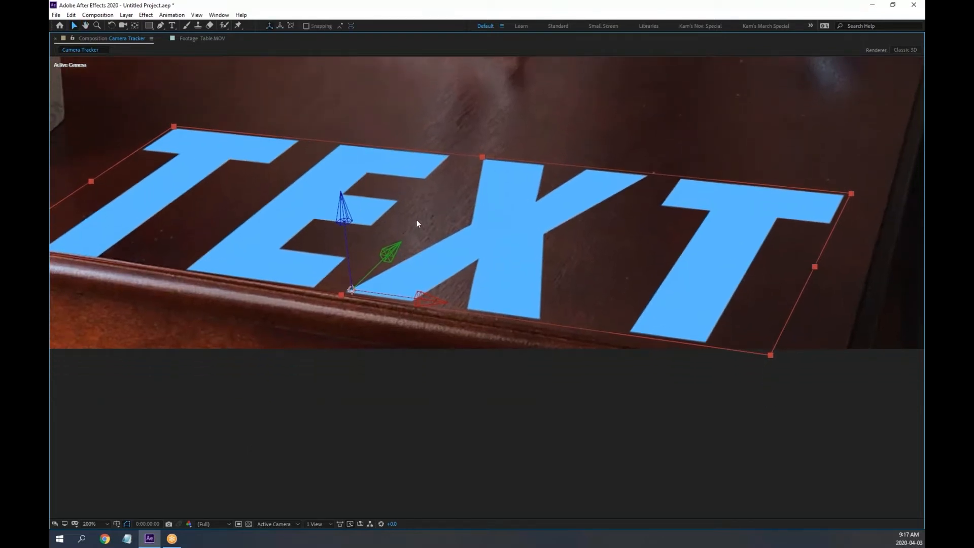
Re-rotate the TEXT layer so it lies flat along the tabletop in perspective
{"action": "key", "text": "w"}
{"action": "left_click_drag", "start_coordinate": [347, 211], "coordinate": [344, 209]}
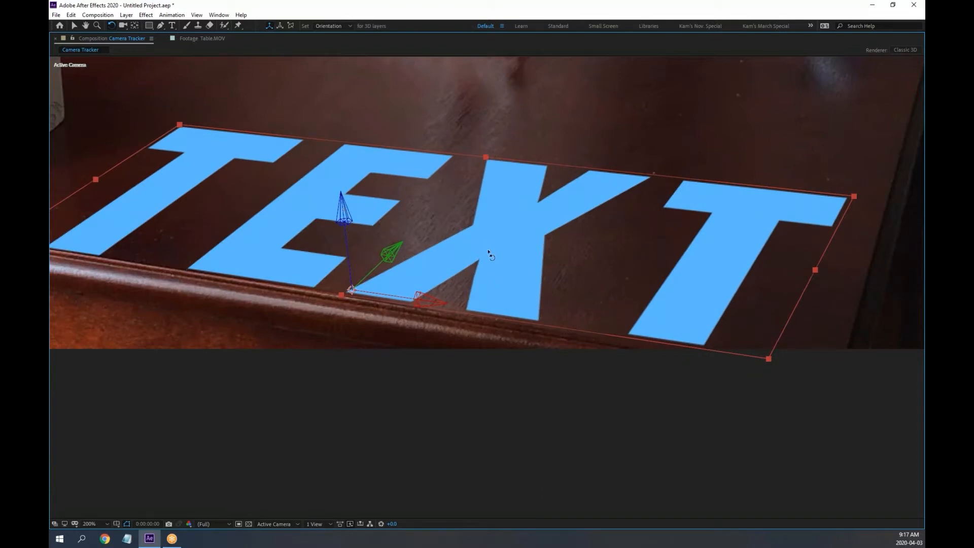
{"action": "key", "text": "h"}
{"action": "left_click_drag", "start_coordinate": [503, 259], "coordinate": [505, 234]}
{"action": "key", "text": "w"}
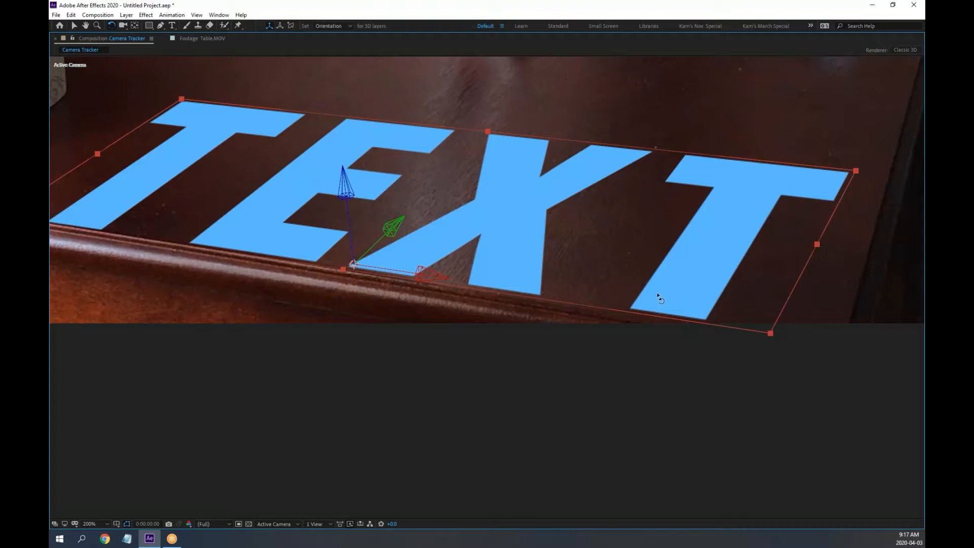
Left-align the TEXT layer's text in the Paragraph panel, then maximize the Composition viewer
{"action": "left_click", "coordinate": [220, 15]}
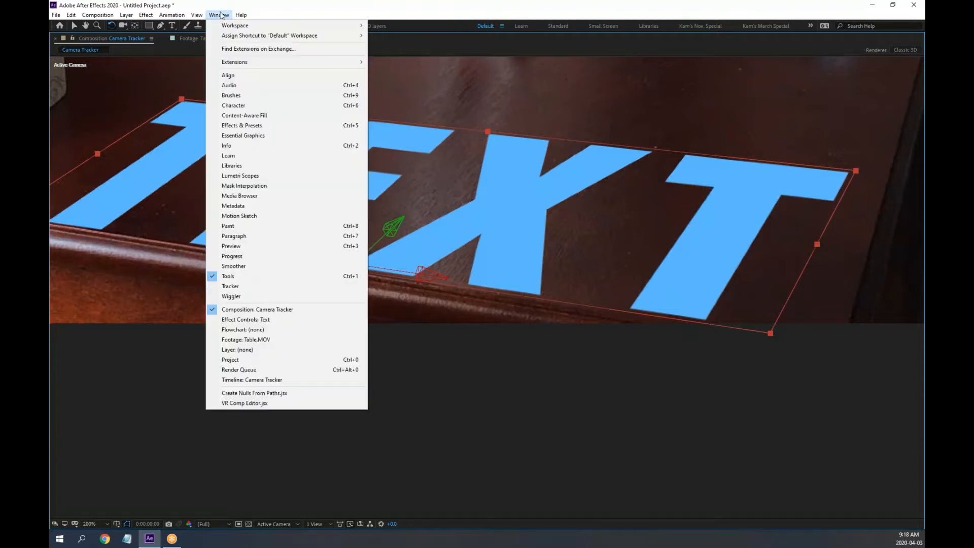
{"action": "left_click", "coordinate": [223, 236]}
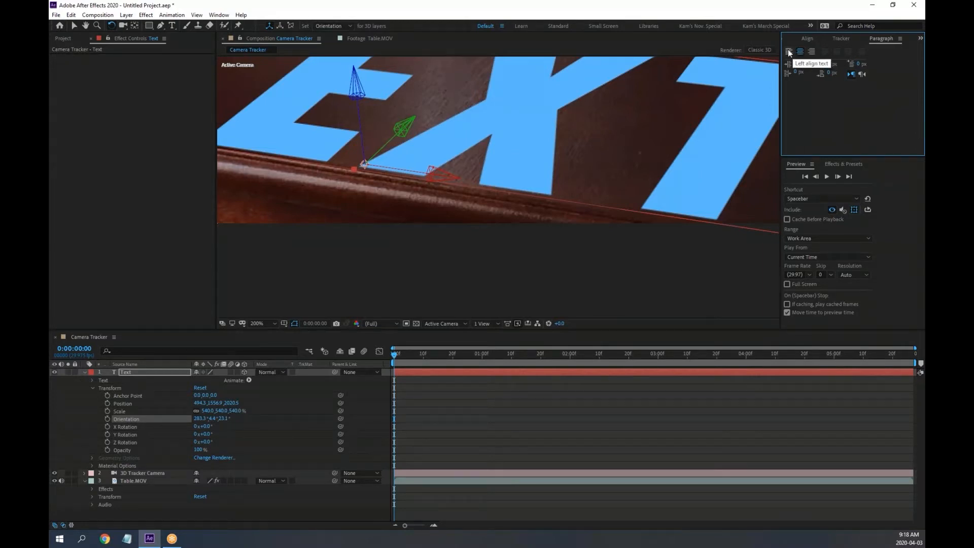
{"action": "left_click", "coordinate": [790, 53]}
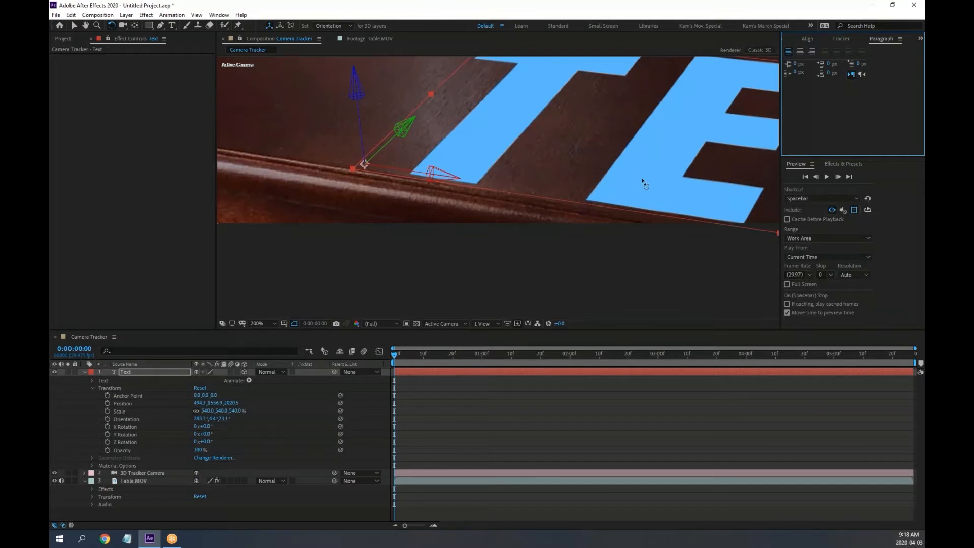
{"action": "left_click_drag", "start_coordinate": [648, 178], "coordinate": [630, 196]}
{"action": "key", "text": "w"}
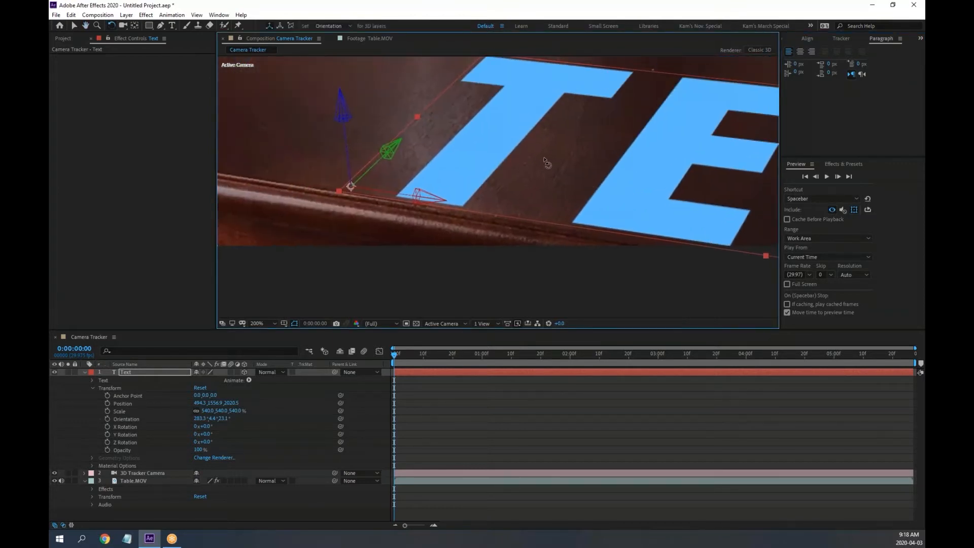
{"action": "key", "text": "grave"}
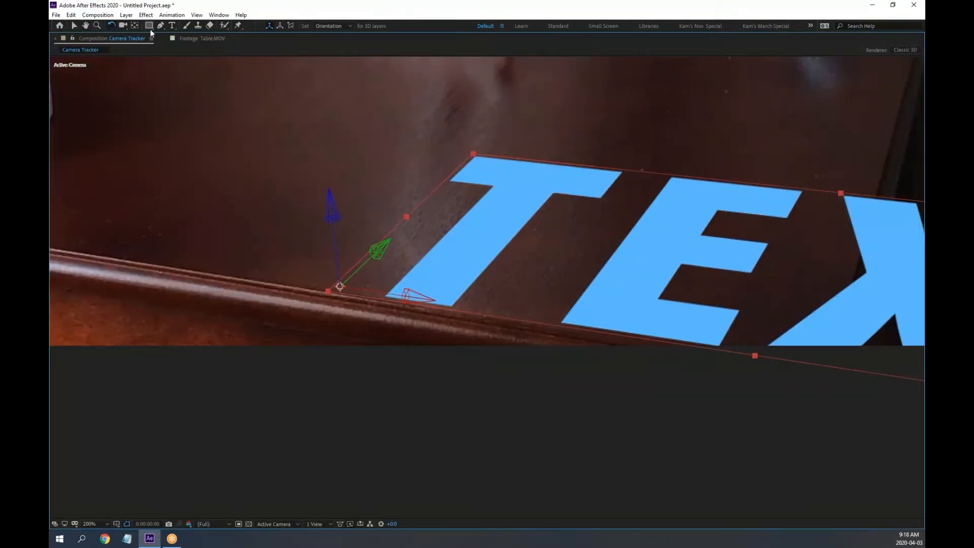
Move the TEXT layer up-left and nudge it toward the table's front edge
{"action": "left_click", "coordinate": [74, 26]}
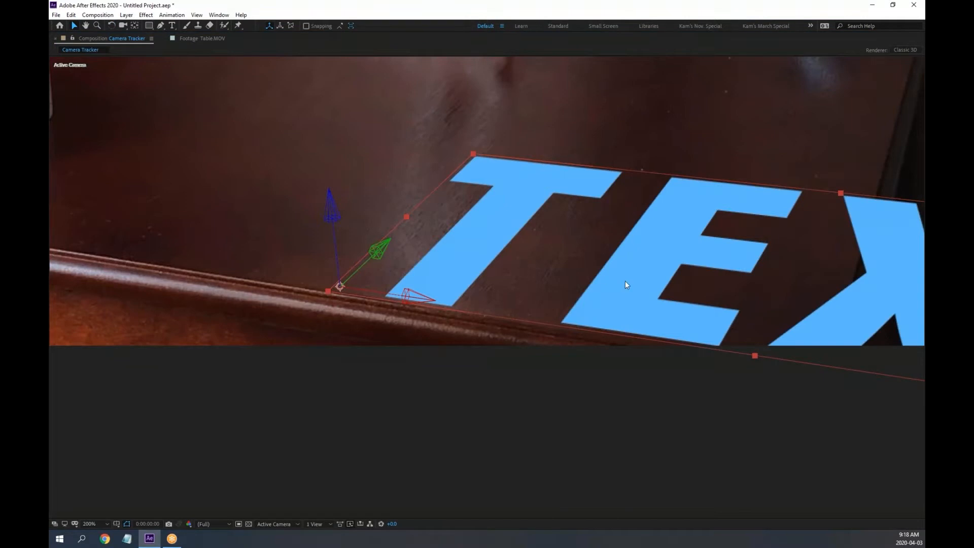
{"action": "left_click_drag", "start_coordinate": [626, 282], "coordinate": [255, 188]}
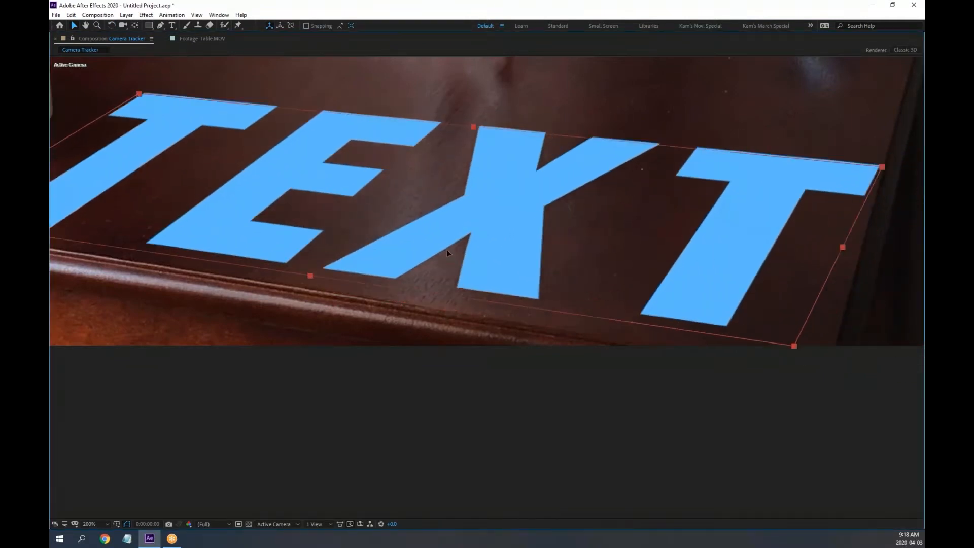
{"action": "scroll", "coordinate": [475, 234], "scroll_direction": "down", "scroll_amount": 2}
{"action": "left_click_drag", "start_coordinate": [473, 262], "coordinate": [443, 260]}
{"action": "scroll", "coordinate": [250, 274], "scroll_direction": "up", "scroll_amount": 2}
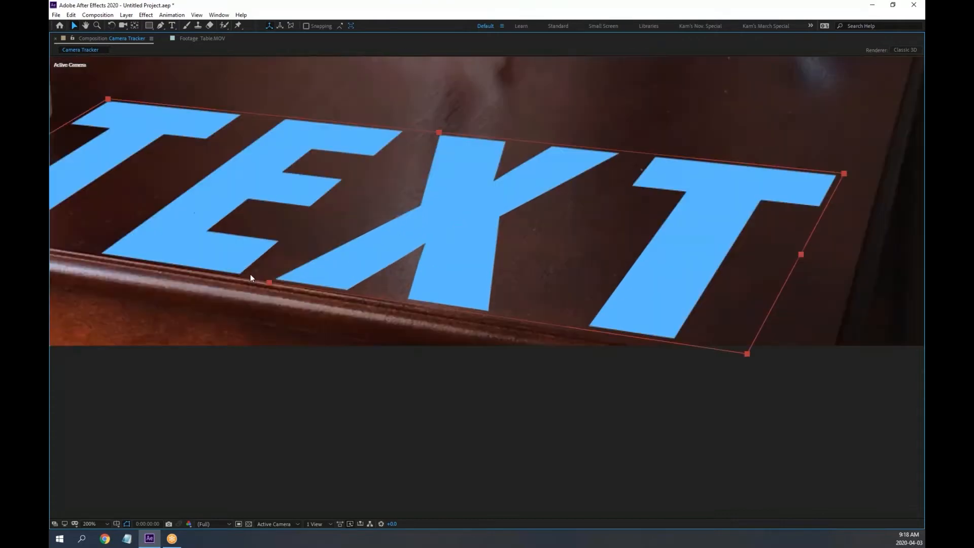
{"action": "scroll", "coordinate": [459, 254], "scroll_direction": "up", "scroll_amount": 2}
{"action": "left_click_drag", "start_coordinate": [562, 252], "coordinate": [657, 241]}
{"action": "left_click_drag", "start_coordinate": [515, 195], "coordinate": [502, 193]}
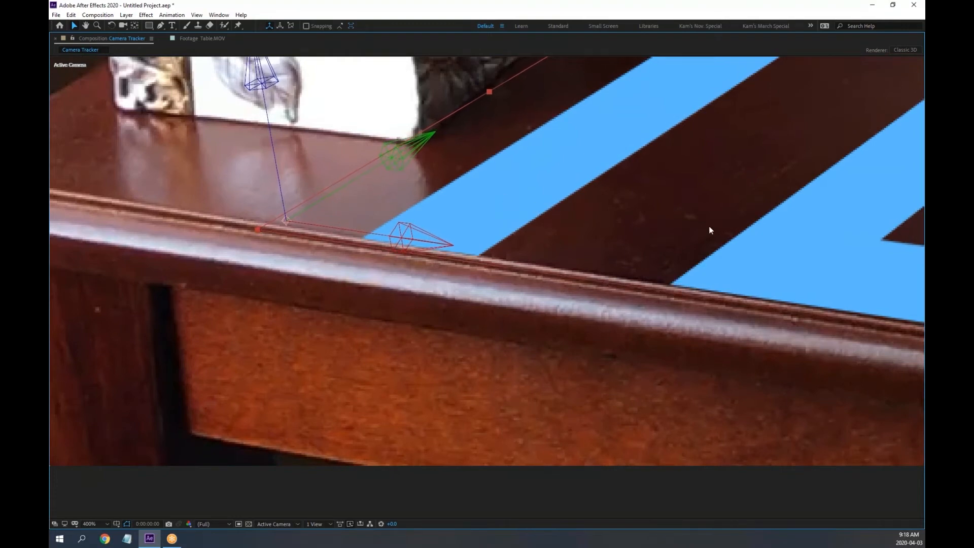
Check the table's left corner at 200% zoom and rotate the TEXT layer slightly clockwise about Z
{"action": "key", "text": "space"}
{"action": "left_click_drag", "start_coordinate": [802, 244], "coordinate": [446, 173]}
{"action": "left_click_drag", "start_coordinate": [714, 229], "coordinate": [366, 167]}
{"action": "left_click_drag", "start_coordinate": [856, 256], "coordinate": [578, 202]}
{"action": "mouse_move", "coordinate": [821, 231]}
{"action": "left_mouse_down"}
{"action": "mouse_move", "coordinate": [660, 200]}
{"action": "mouse_move", "coordinate": [711, 227]}
{"action": "left_mouse_up"}
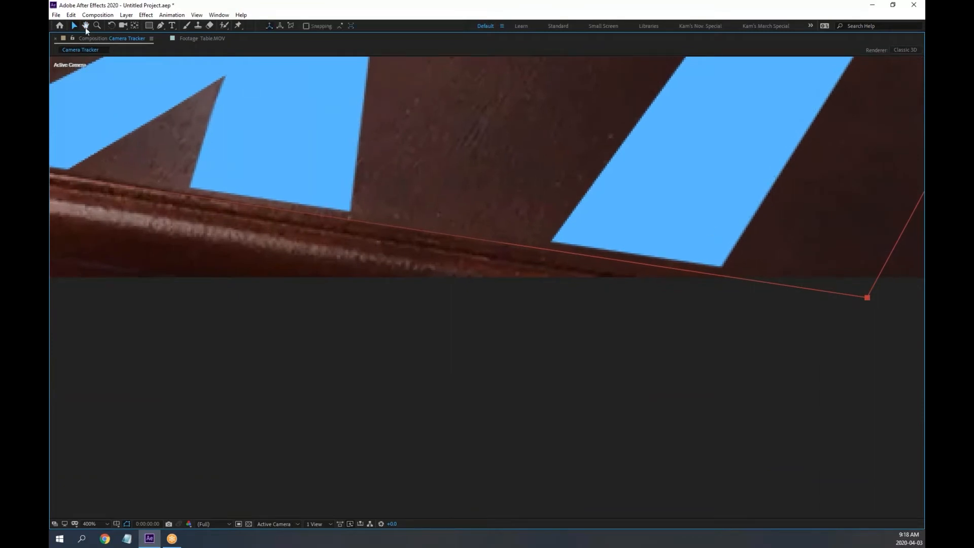
{"action": "left_click", "coordinate": [111, 25]}
{"action": "key", "text": "comma"}
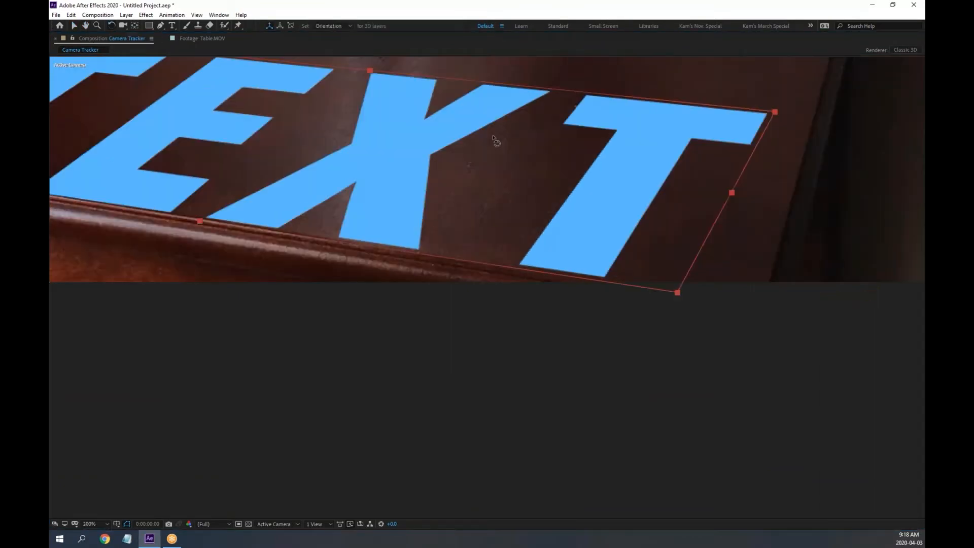
{"action": "left_click_drag", "start_coordinate": [393, 157], "coordinate": [629, 150]}
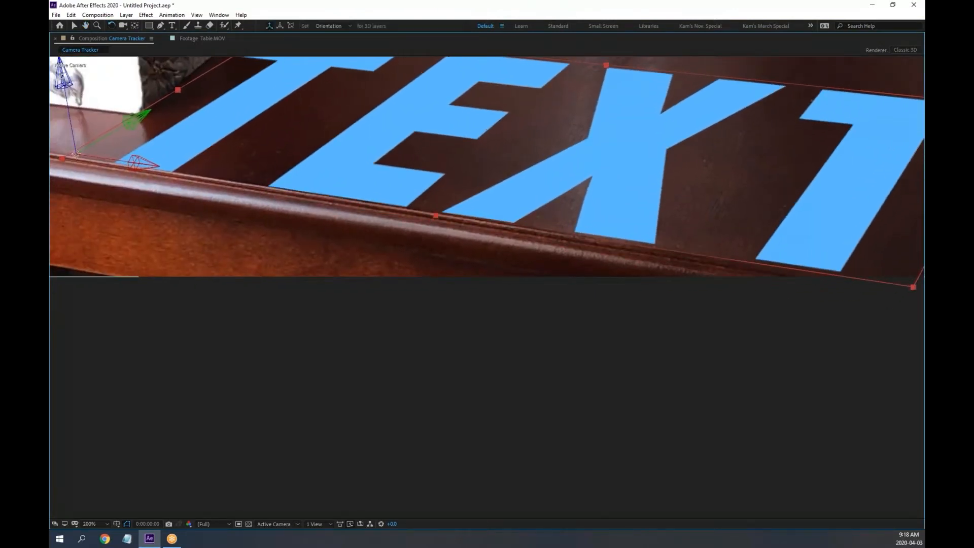
{"action": "left_click_drag", "start_coordinate": [61, 75], "coordinate": [62, 76]}
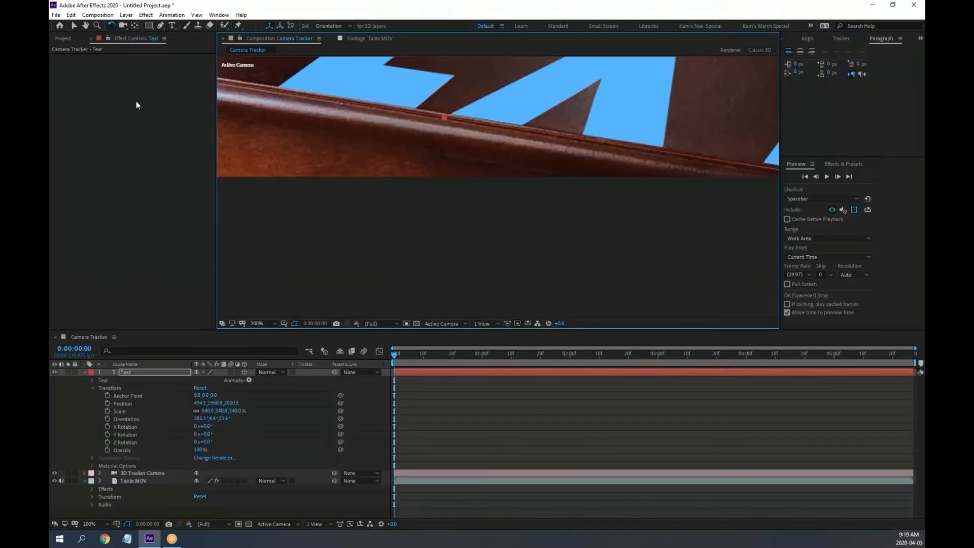
Restore the panels and scrub the TEXT layer's Z Orientation to match the table edge
{"action": "key", "text": "grave"}
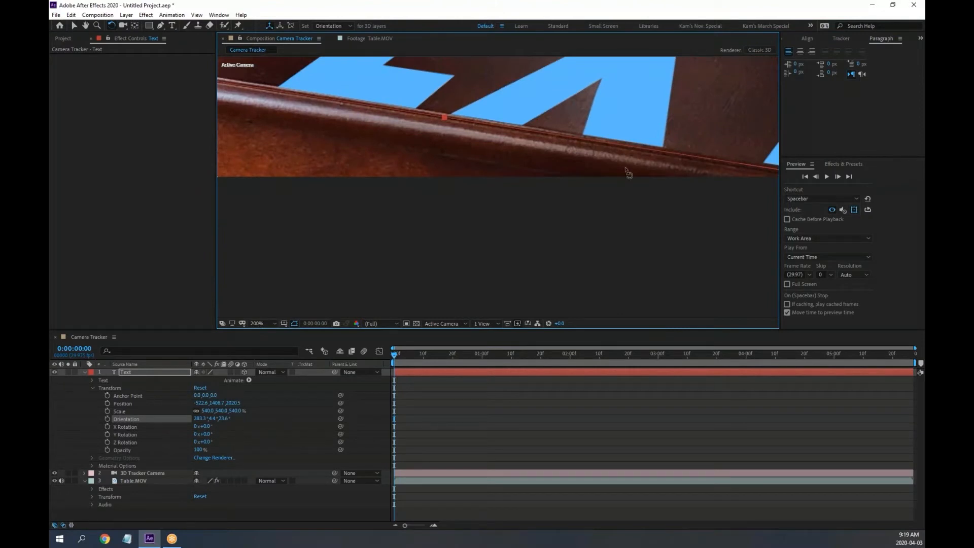
{"action": "scroll", "coordinate": [601, 157], "scroll_direction": "up", "scroll_amount": 2}
{"action": "scroll", "coordinate": [642, 206], "scroll_direction": "up", "scroll_amount": 2}
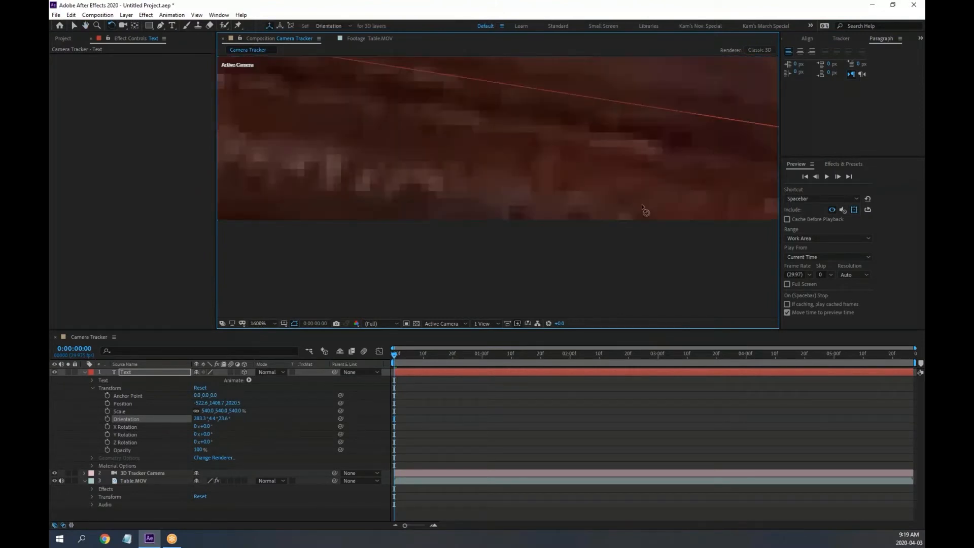
{"action": "key", "text": "space"}
{"action": "left_click_drag", "start_coordinate": [609, 185], "coordinate": [264, 204]}
{"action": "left_click_drag", "start_coordinate": [607, 159], "coordinate": [389, 186]}
{"action": "scroll", "coordinate": [470, 206], "scroll_direction": "down", "scroll_amount": 1}
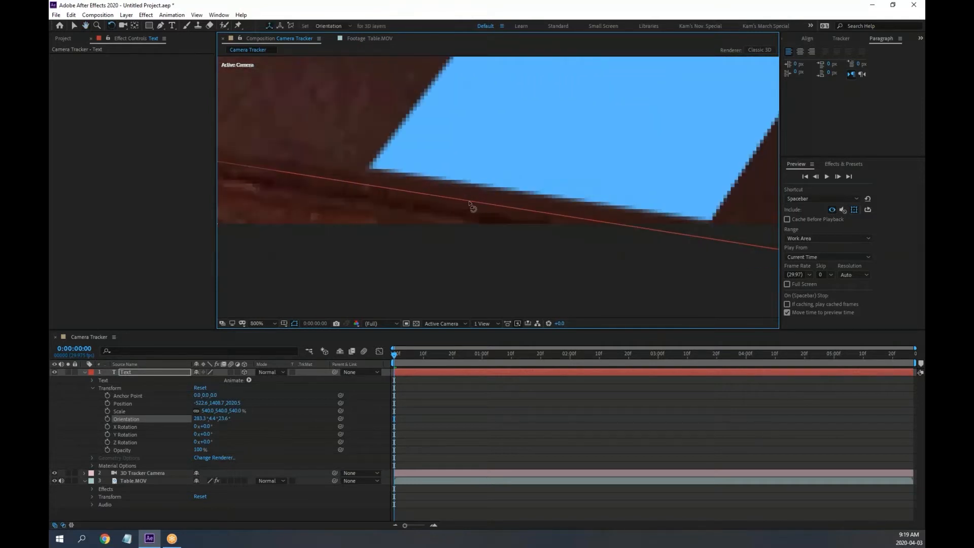
{"action": "scroll", "coordinate": [483, 218], "scroll_direction": "down", "scroll_amount": 1}
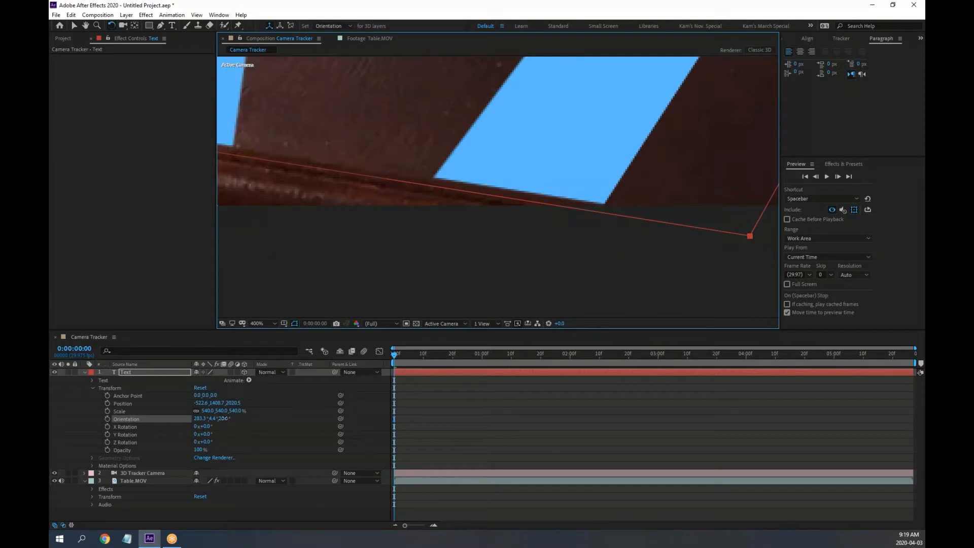
{"action": "mouse_move", "coordinate": [224, 419]}
{"action": "left_mouse_down"}
{"action": "mouse_move", "coordinate": [238, 418]}
{"action": "mouse_move", "coordinate": [224, 419]}
{"action": "left_mouse_up"}
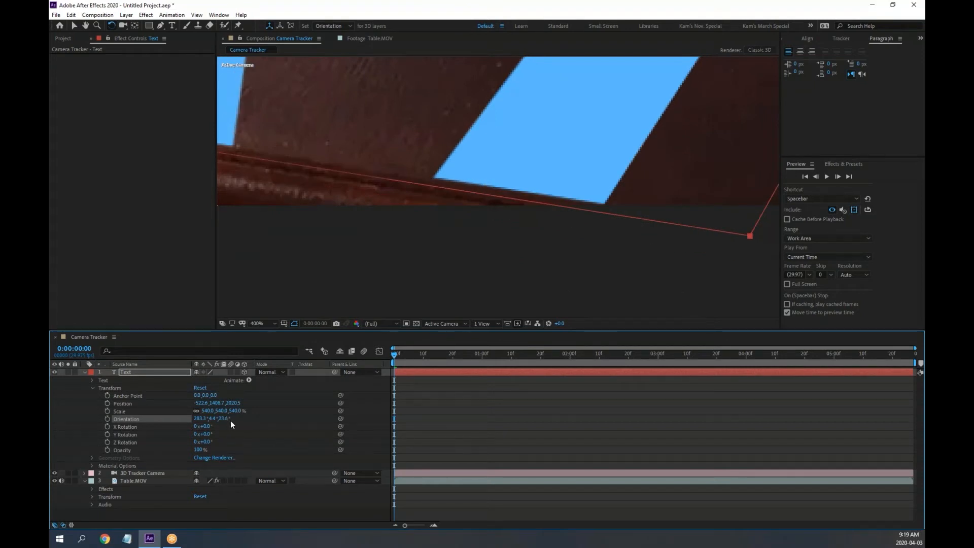
{"action": "mouse_move", "coordinate": [227, 419]}
{"action": "left_mouse_down"}
{"action": "mouse_move", "coordinate": [211, 419]}
{"action": "mouse_move", "coordinate": [231, 419]}
{"action": "left_mouse_up"}
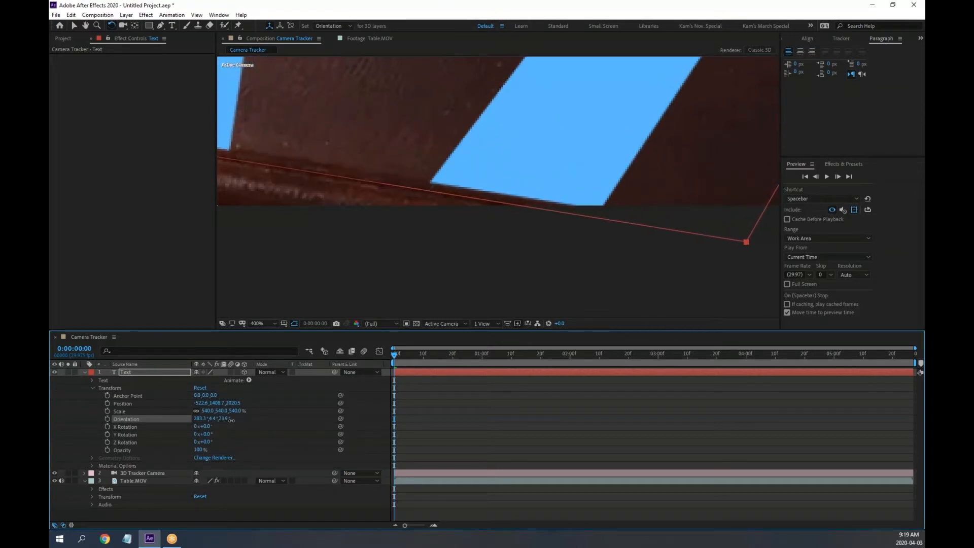
Move the TEXT layer onto the table's front edge, to Position -622.1, 1391.9, 2020.5
{"action": "key", "text": "space"}
{"action": "left_click_drag", "start_coordinate": [578, 175], "coordinate": [589, 135]}
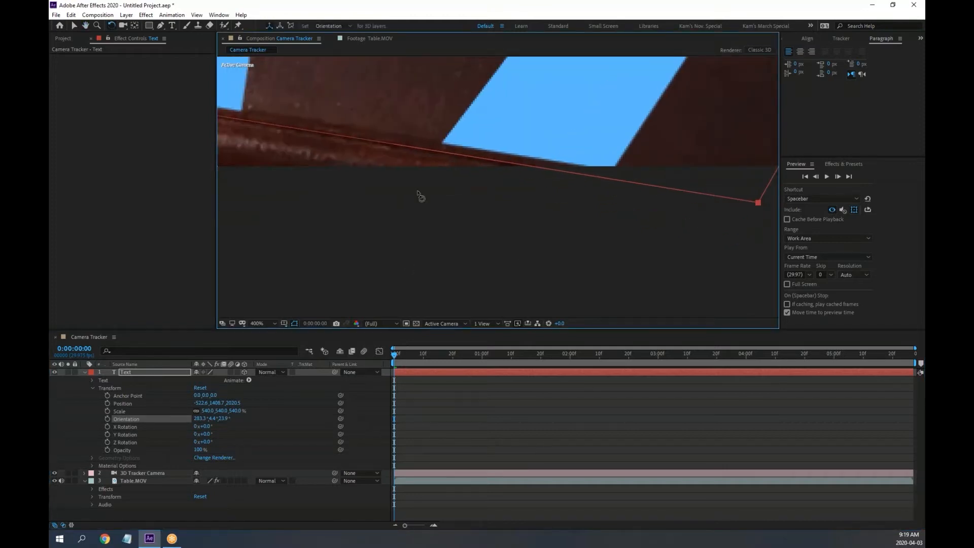
{"action": "scroll", "coordinate": [426, 186], "scroll_direction": "down", "scroll_amount": 4}
{"action": "scroll", "coordinate": [455, 177], "scroll_direction": "up", "scroll_amount": 4}
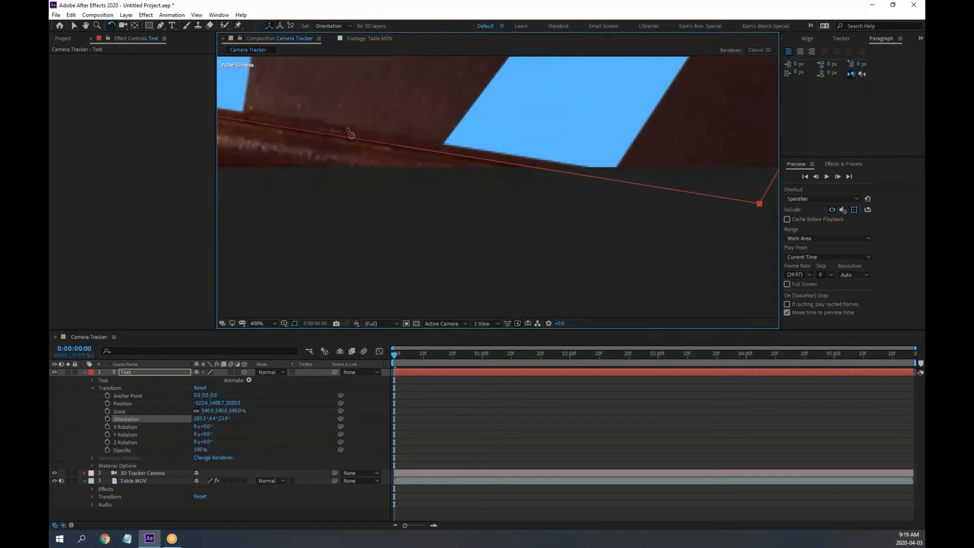
{"action": "left_click", "coordinate": [74, 25]}
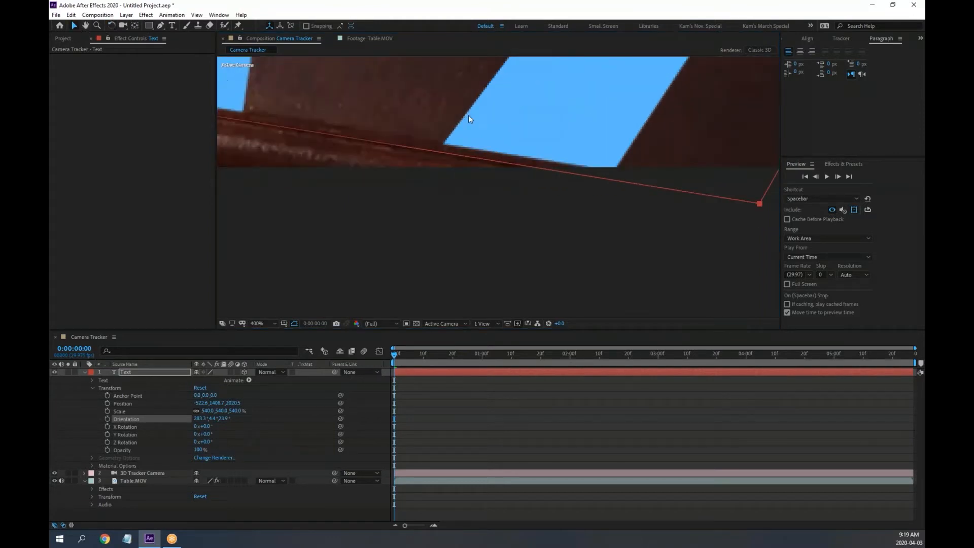
{"action": "left_click_drag", "start_coordinate": [468, 115], "coordinate": [425, 126]}
{"action": "scroll", "coordinate": [436, 129], "scroll_direction": "down", "scroll_amount": 2}
{"action": "scroll", "coordinate": [438, 129], "scroll_direction": "down", "scroll_amount": 4}
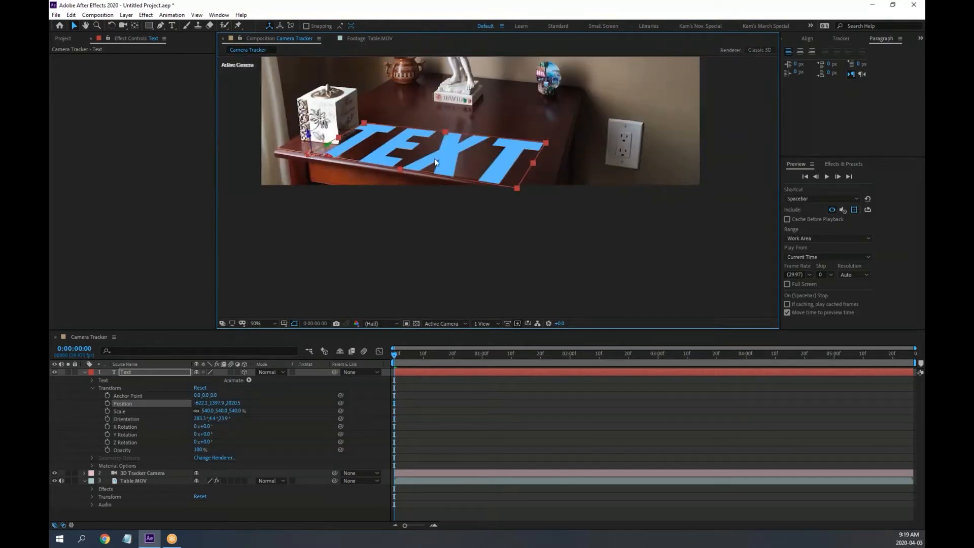
Centre-align the TEXT on its anchor and slide it to the middle of the tabletop
{"action": "left_click_drag", "start_coordinate": [435, 162], "coordinate": [463, 163]}
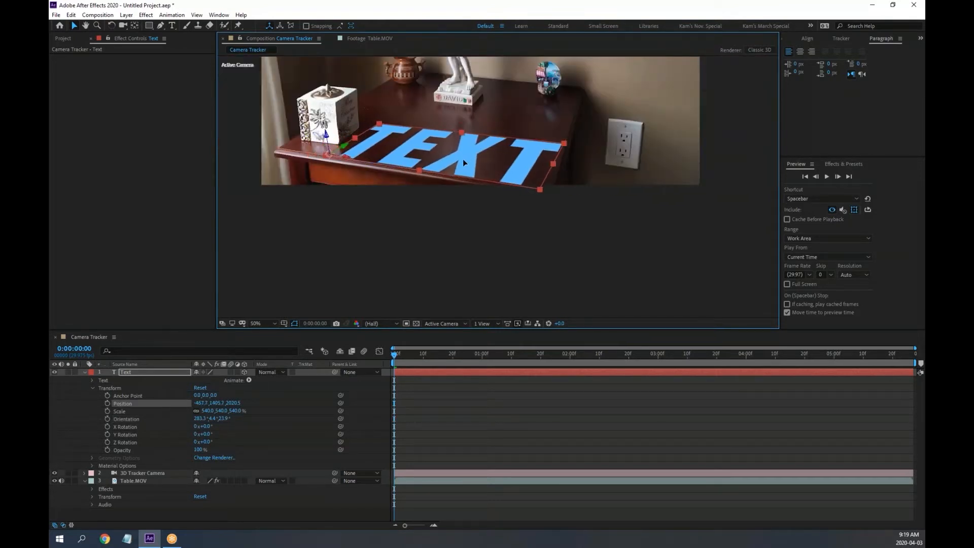
{"action": "left_click", "coordinate": [800, 51]}
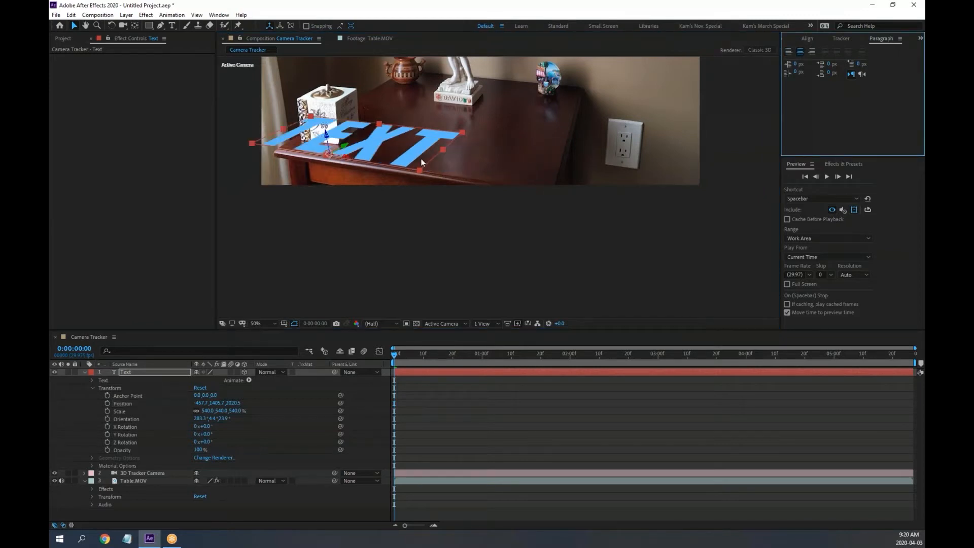
{"action": "left_click_drag", "start_coordinate": [421, 159], "coordinate": [519, 143]}
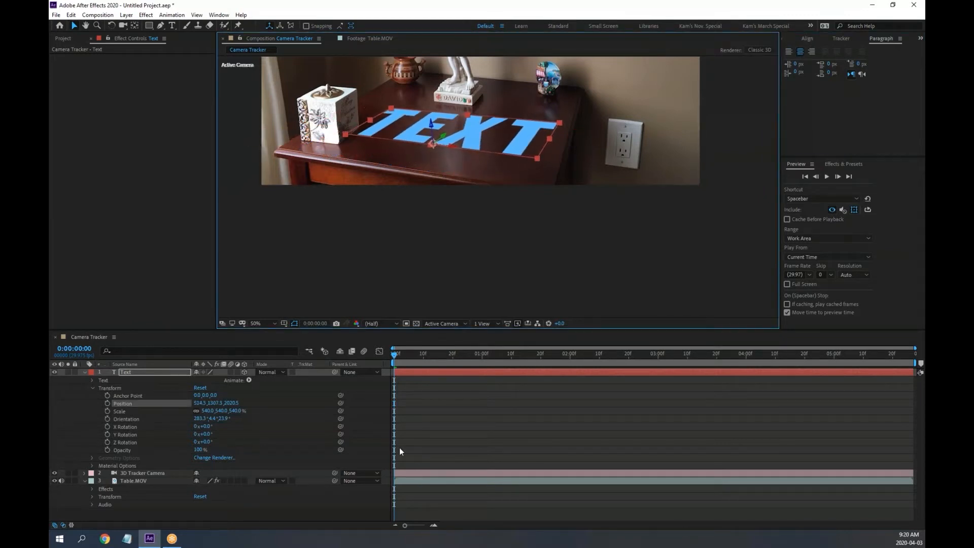
Fold away the layer's property groups and show the Character panel from the Window menu
{"action": "left_click", "coordinate": [92, 389]}
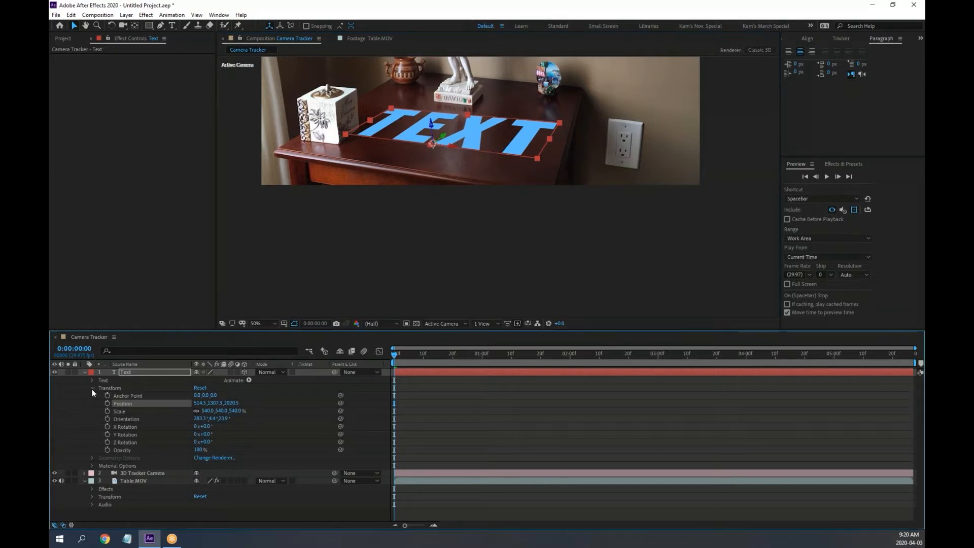
{"action": "left_click", "coordinate": [92, 381]}
{"action": "left_click", "coordinate": [92, 381]}
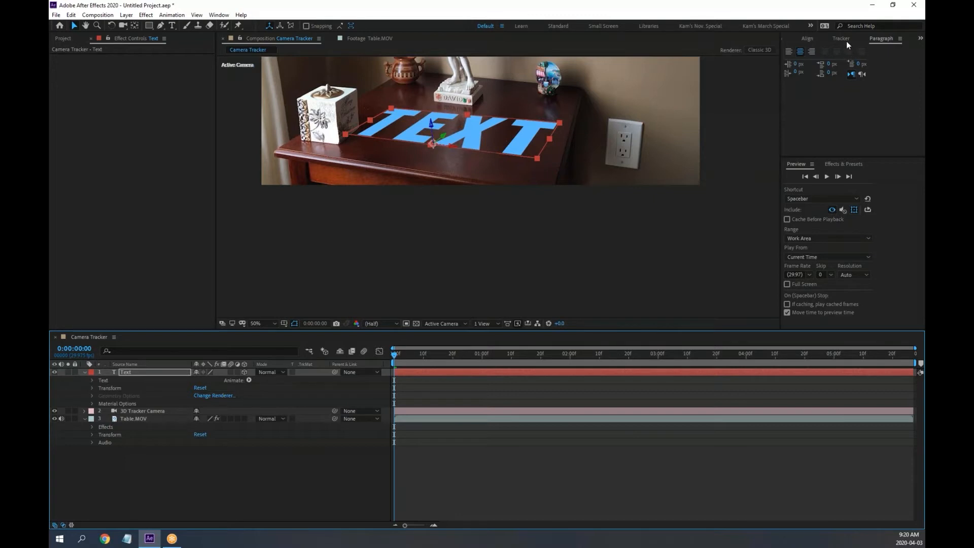
{"action": "left_click", "coordinate": [219, 15]}
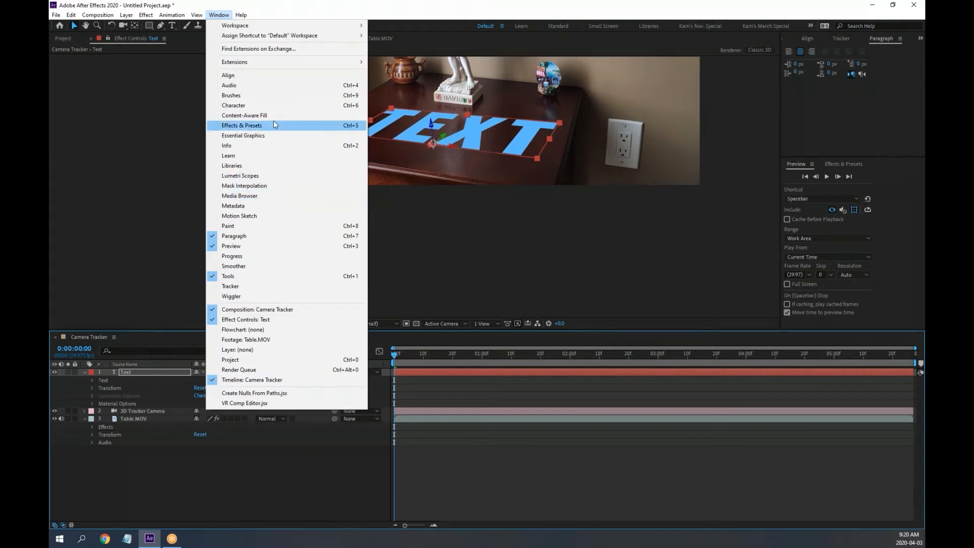
{"action": "left_click", "coordinate": [258, 107]}
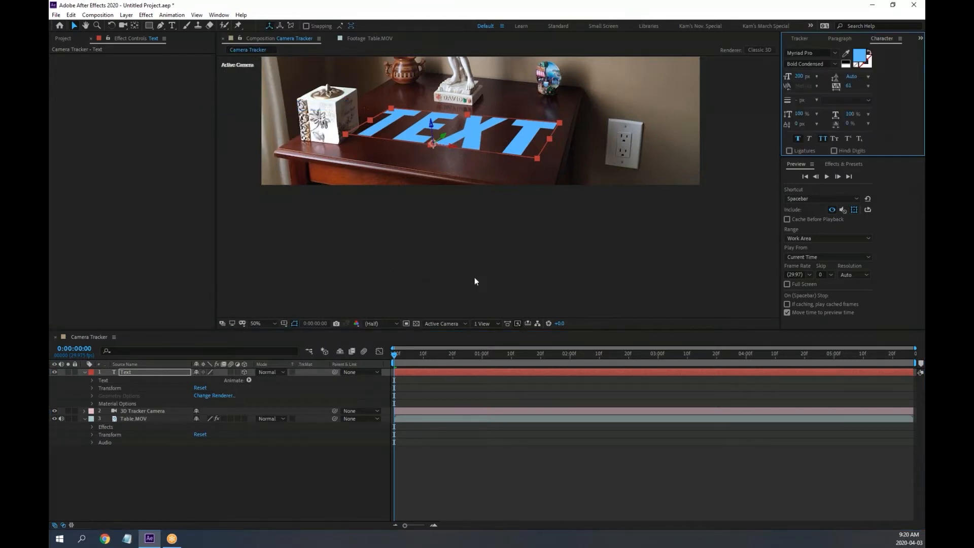
Scrub the TEXT's font size in the Character panel from 200 px down to 118 px
{"action": "key", "text": "space"}
{"action": "left_click_drag", "start_coordinate": [497, 232], "coordinate": [501, 338]}
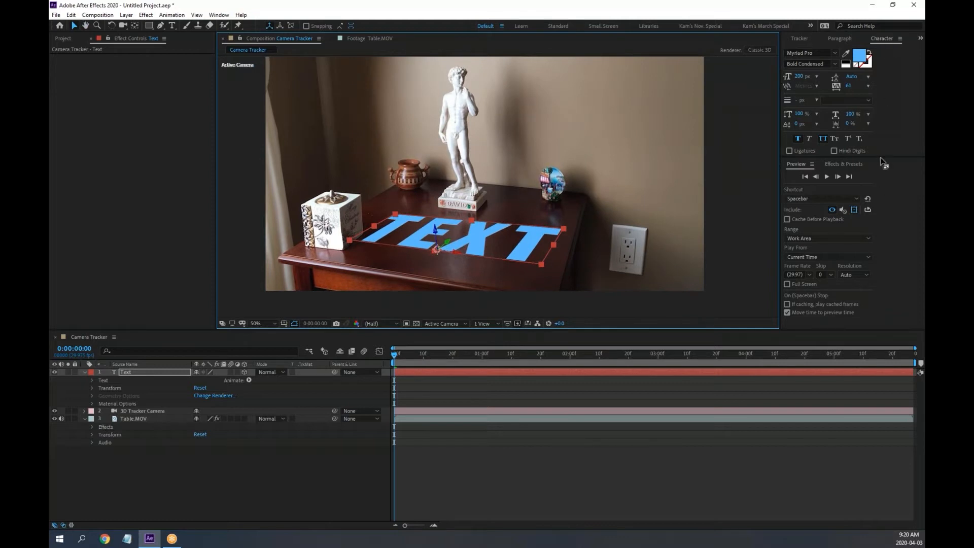
{"action": "left_click_drag", "start_coordinate": [882, 162], "coordinate": [882, 177]}
{"action": "left_click_drag", "start_coordinate": [800, 80], "coordinate": [768, 80]}
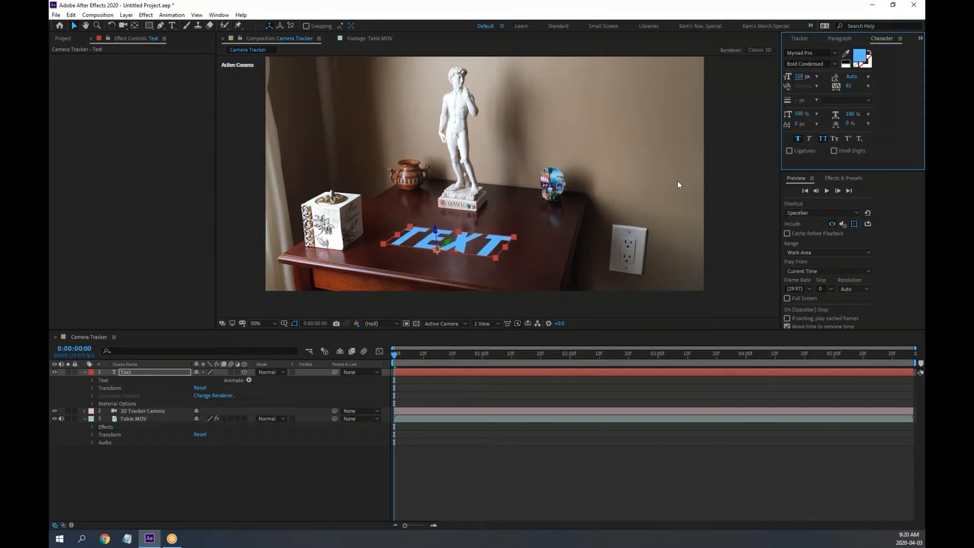
{"action": "left_click", "coordinate": [82, 372]}
{"action": "scroll", "coordinate": [457, 243], "scroll_direction": "up", "scroll_amount": 2}
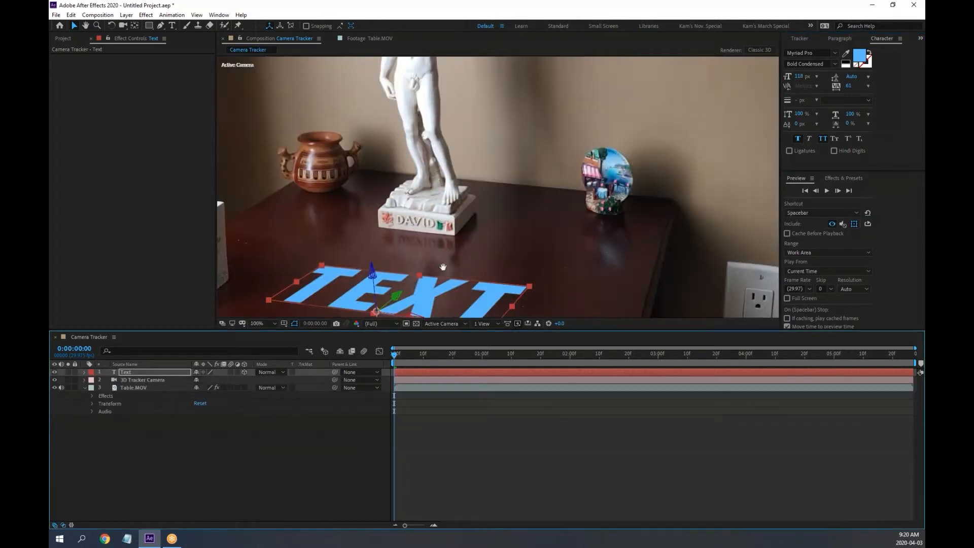
{"action": "left_click_drag", "start_coordinate": [443, 267], "coordinate": [467, 233]}
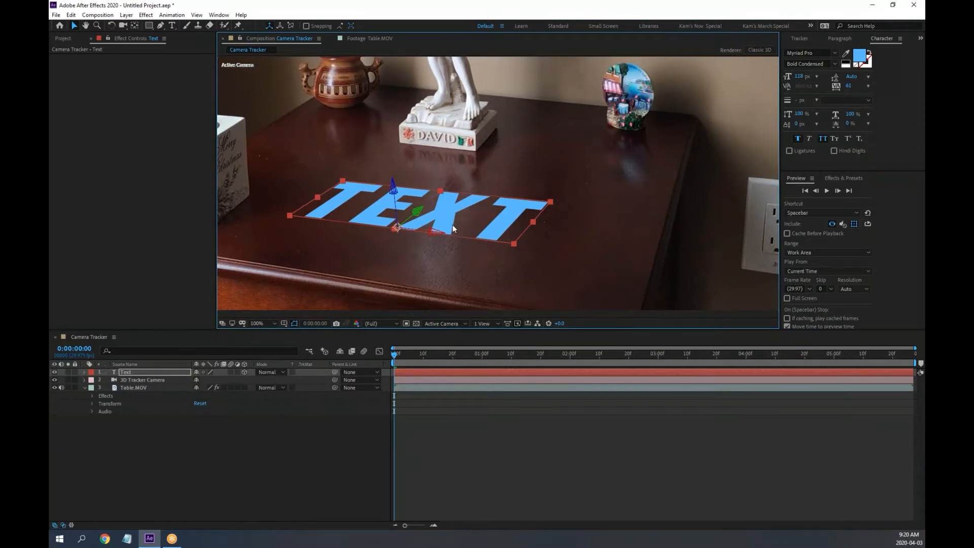
Replace the word TEXT on the tabletop with KAM
{"action": "double_click", "coordinate": [127, 372]}
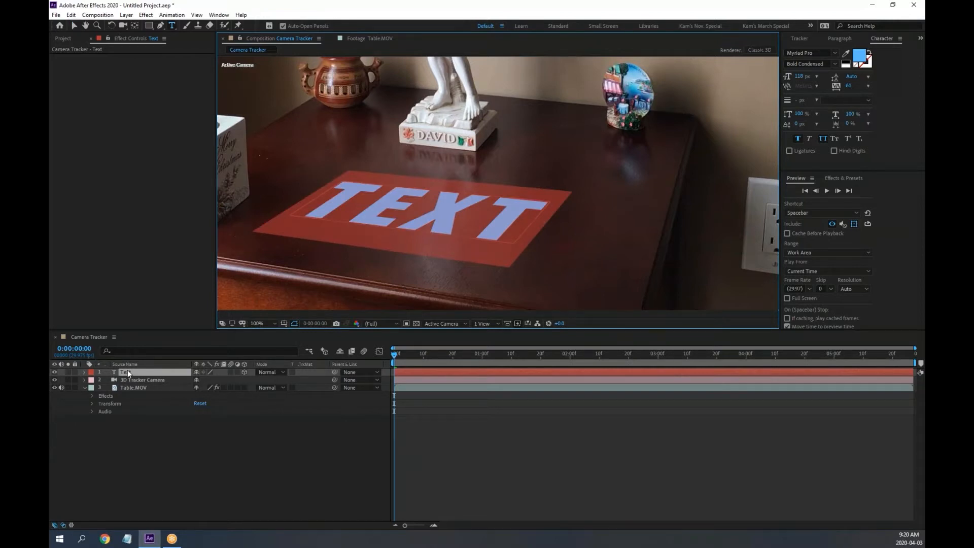
{"action": "type", "text": "KAM"}
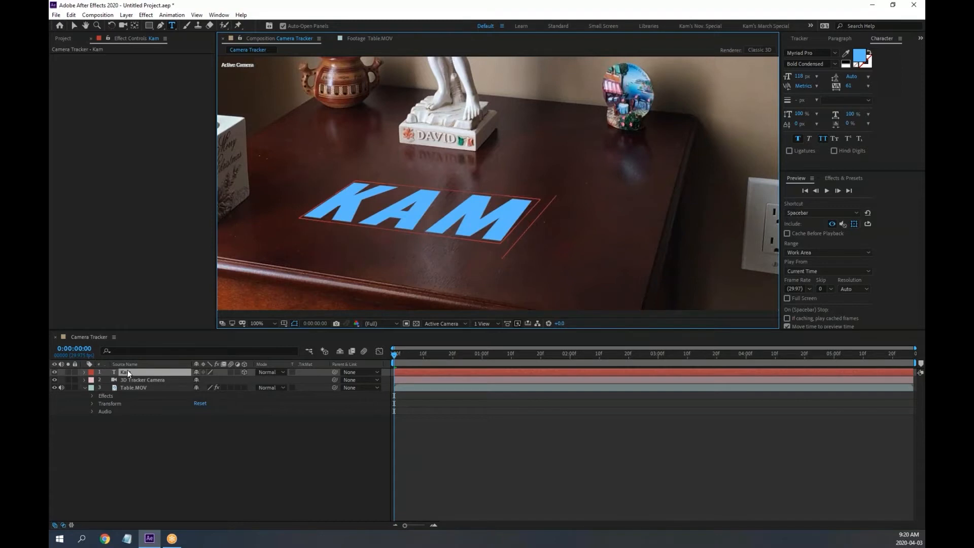
{"action": "left_click", "coordinate": [75, 26]}
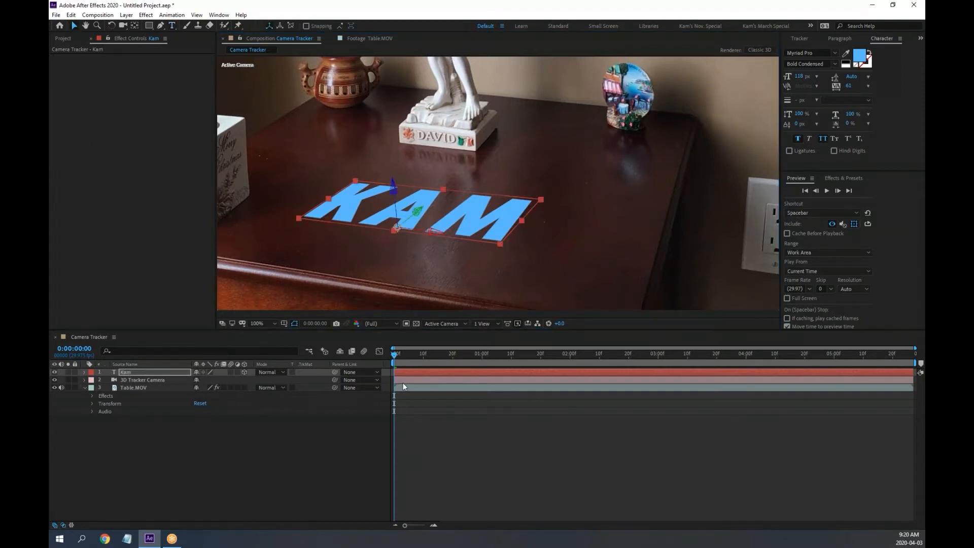
Preview playback from the first frame to check KAM stays tracked to the table
{"action": "key", "text": "space"}
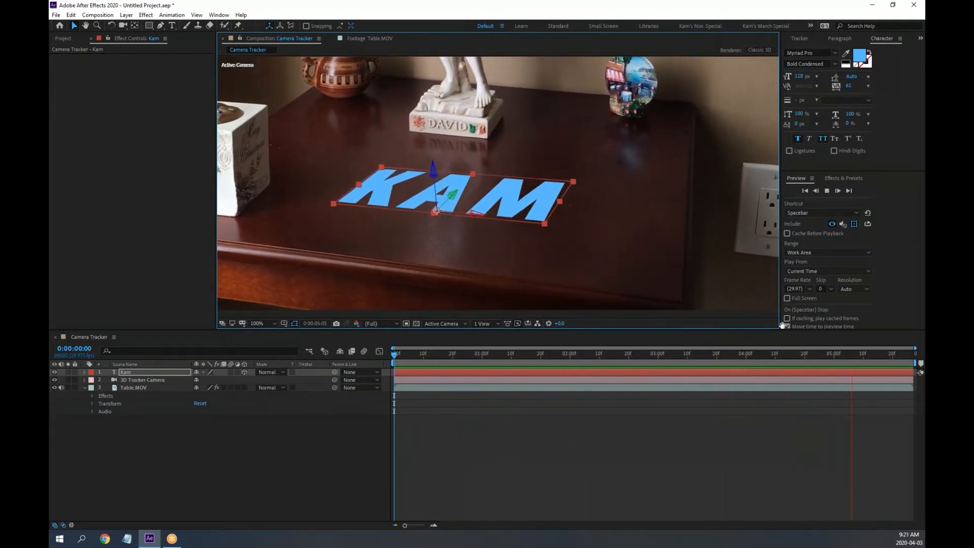
{"action": "left_click", "coordinate": [857, 223]}
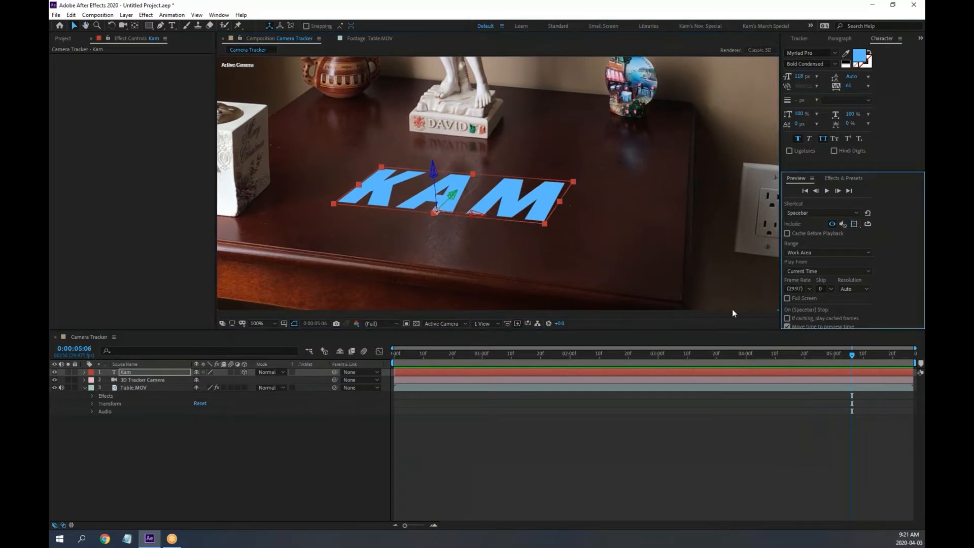
{"action": "left_click", "coordinate": [586, 429]}
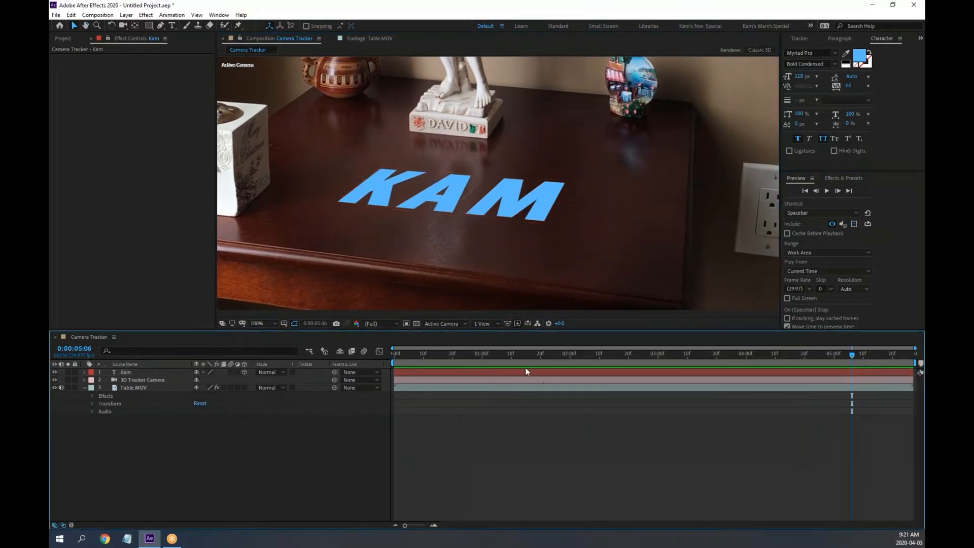
{"action": "left_click_drag", "start_coordinate": [488, 356], "coordinate": [345, 351]}
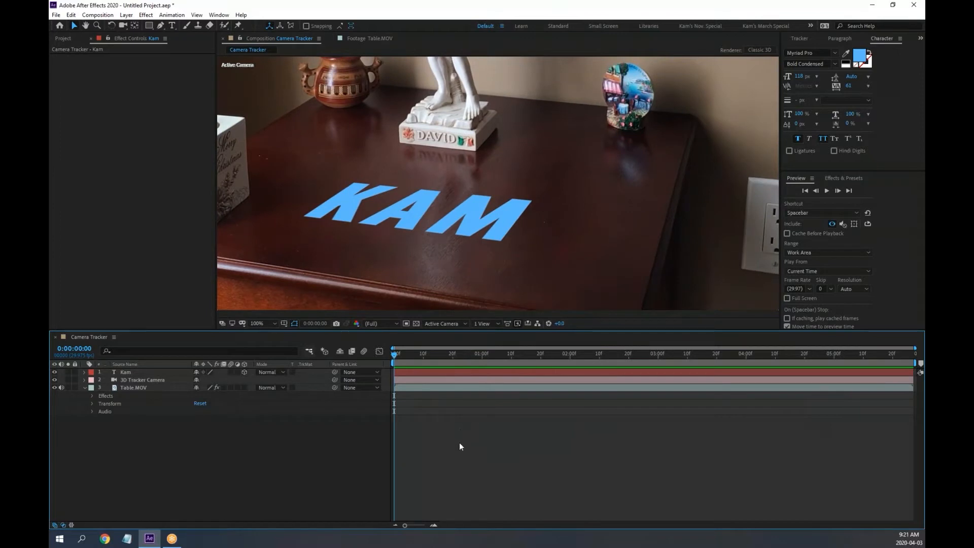
{"action": "key", "text": "space"}
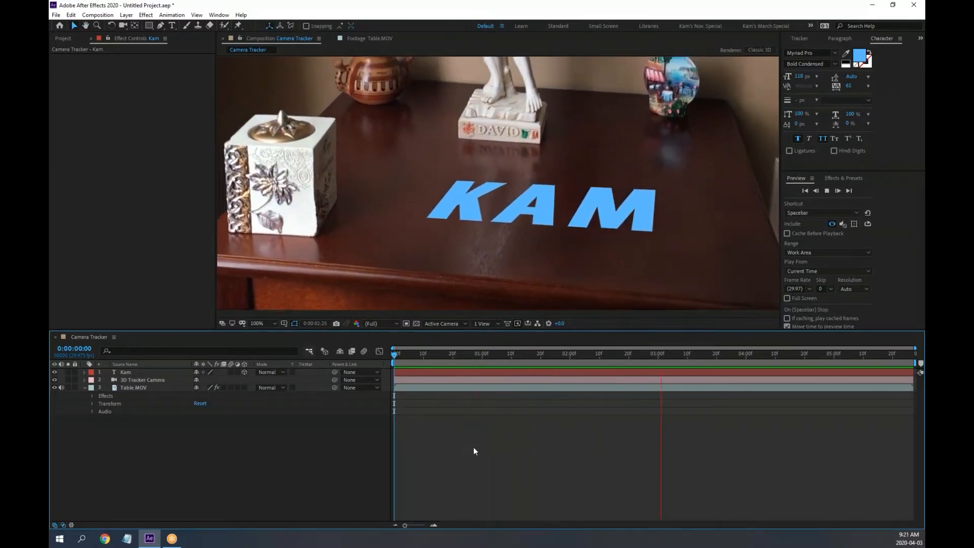
{"action": "key", "text": "space"}
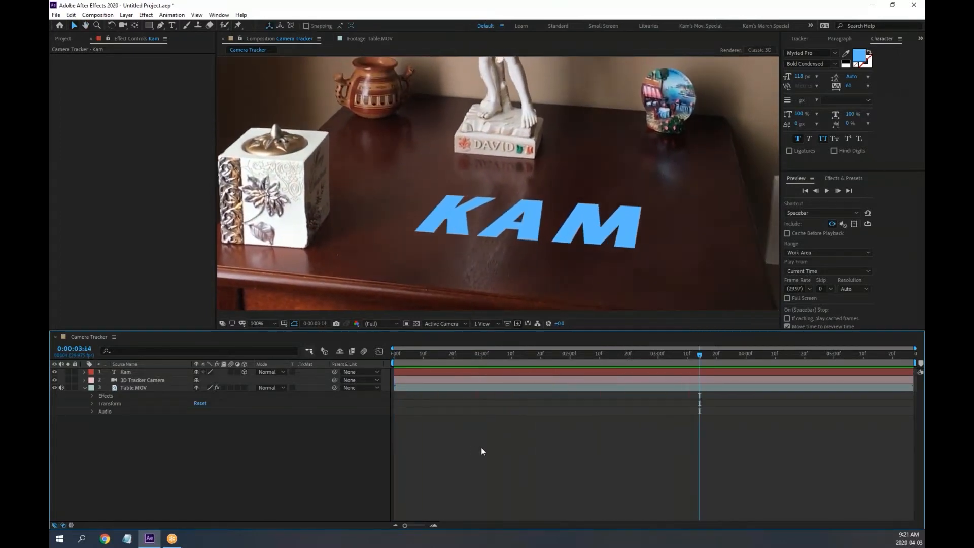
{"action": "left_click_drag", "start_coordinate": [558, 354], "coordinate": [396, 354]}
Colour the KAM text red and set its blending mode to Multiply
{"action": "left_click", "coordinate": [123, 370]}
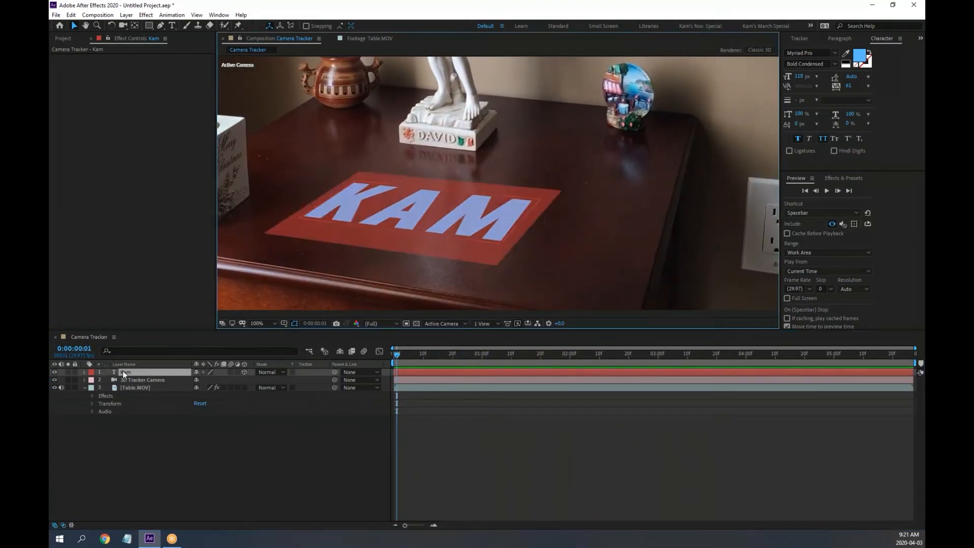
{"action": "left_click", "coordinate": [860, 57]}
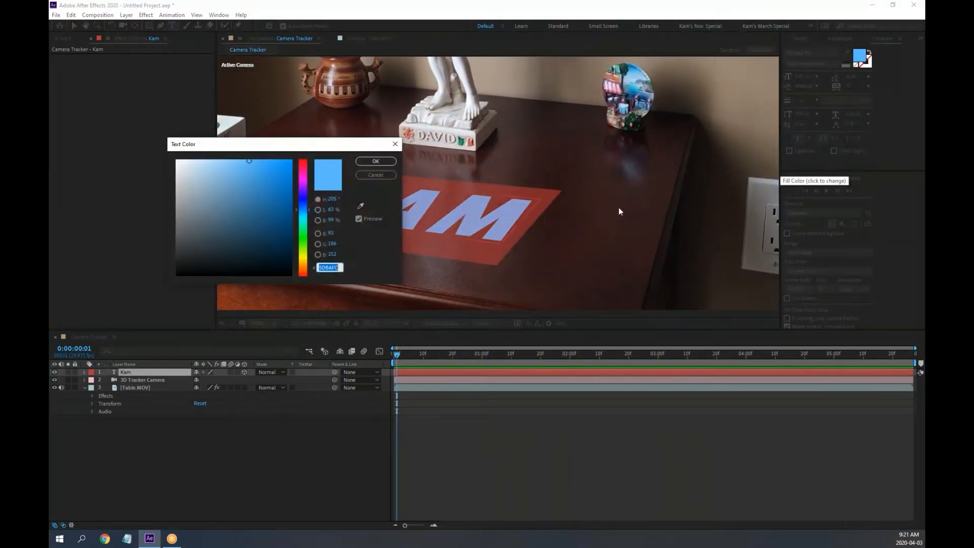
{"action": "left_click", "coordinate": [305, 161]}
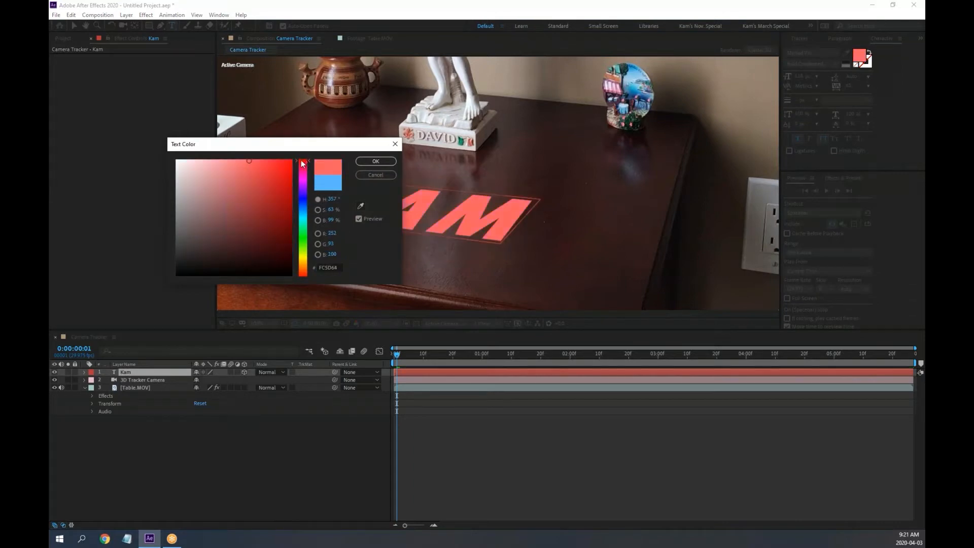
{"action": "left_click", "coordinate": [376, 161]}
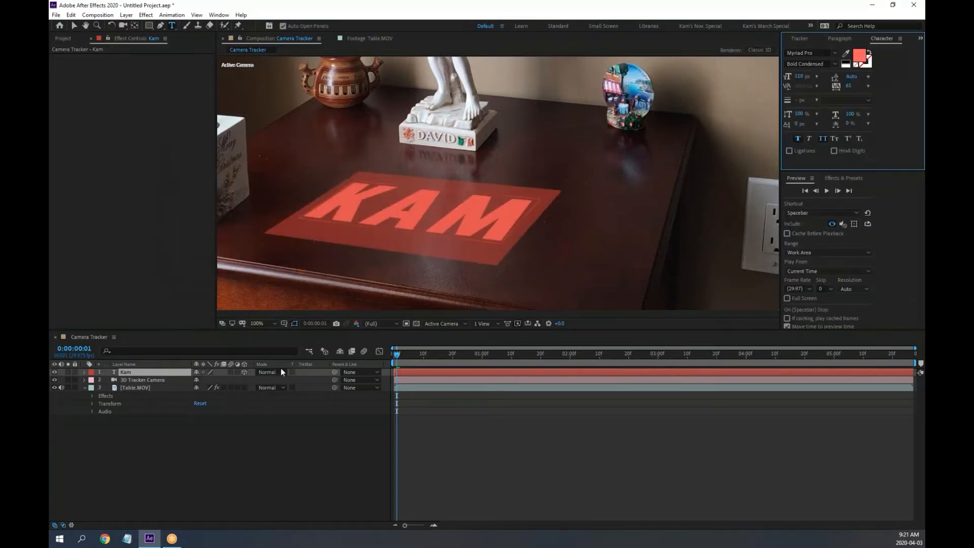
{"action": "left_click", "coordinate": [283, 371]}
{"action": "left_click", "coordinate": [332, 173]}
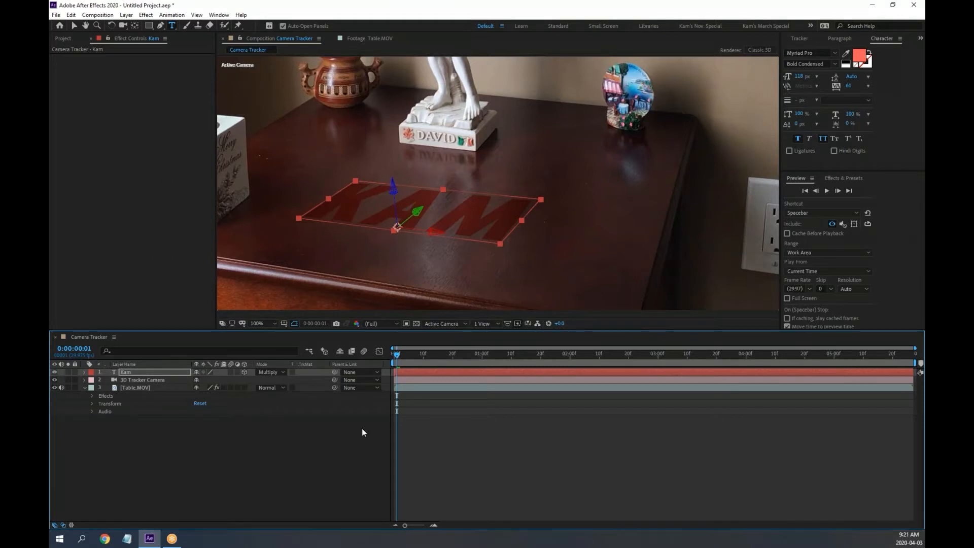
Preview the Multiply blend, then switch KAM's blending mode to Soft Light
{"action": "key", "text": "space"}
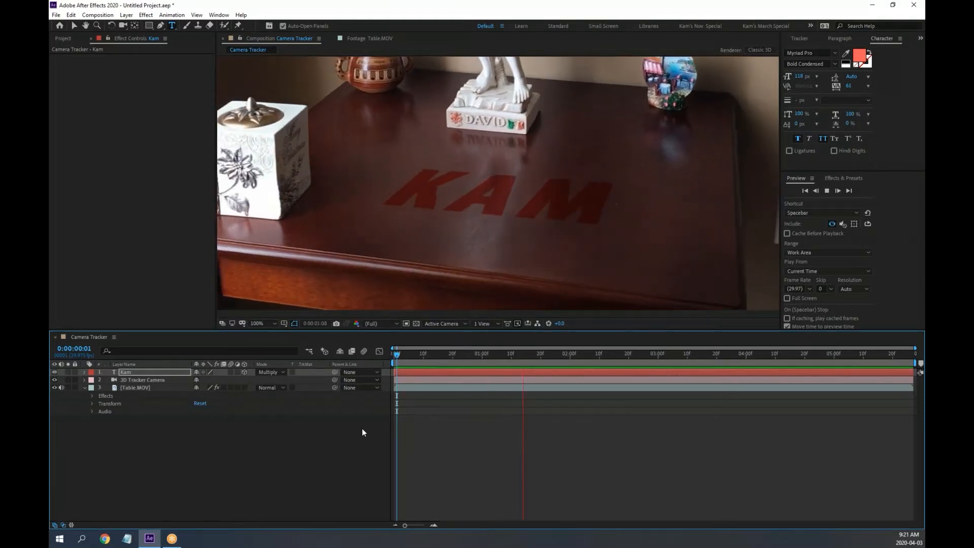
{"action": "key", "text": "space"}
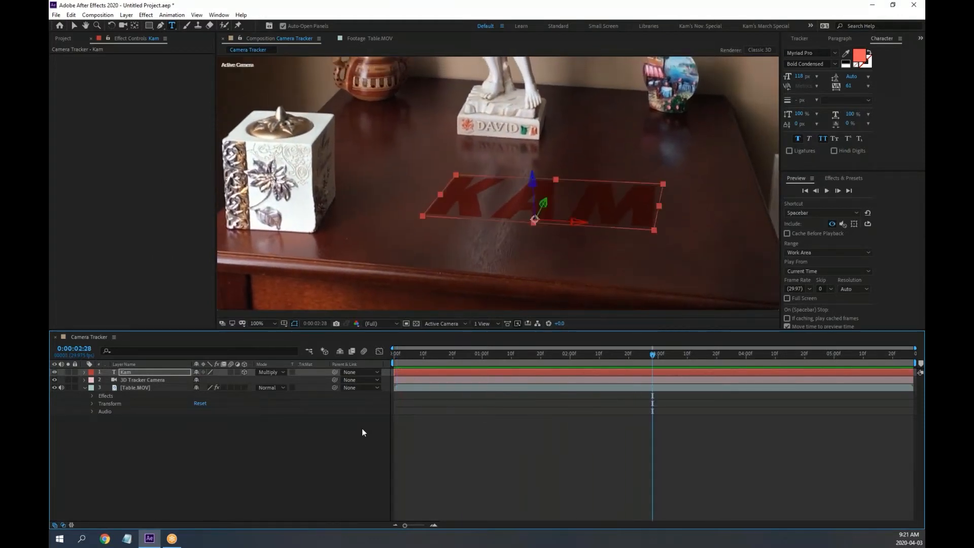
{"action": "left_click_drag", "start_coordinate": [440, 352], "coordinate": [504, 355]}
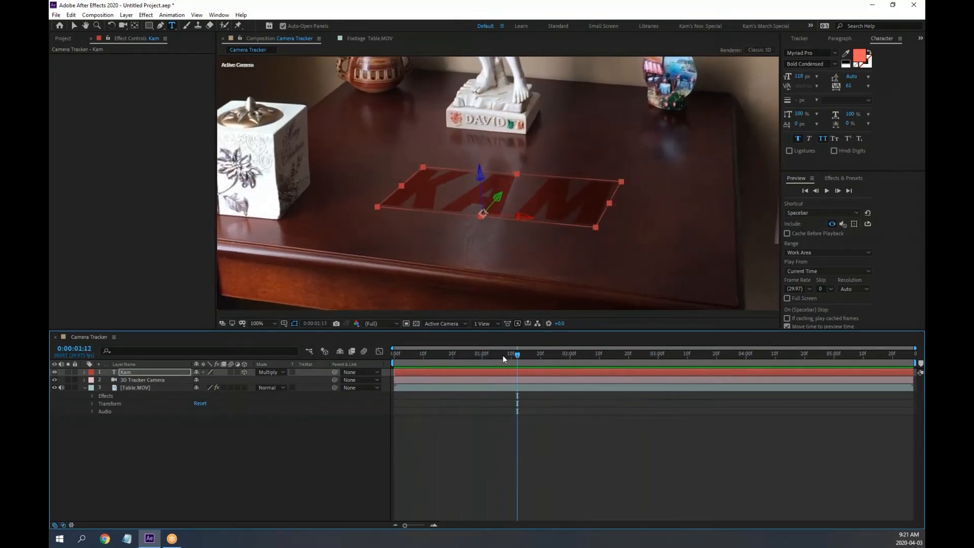
{"action": "left_click", "coordinate": [280, 374]}
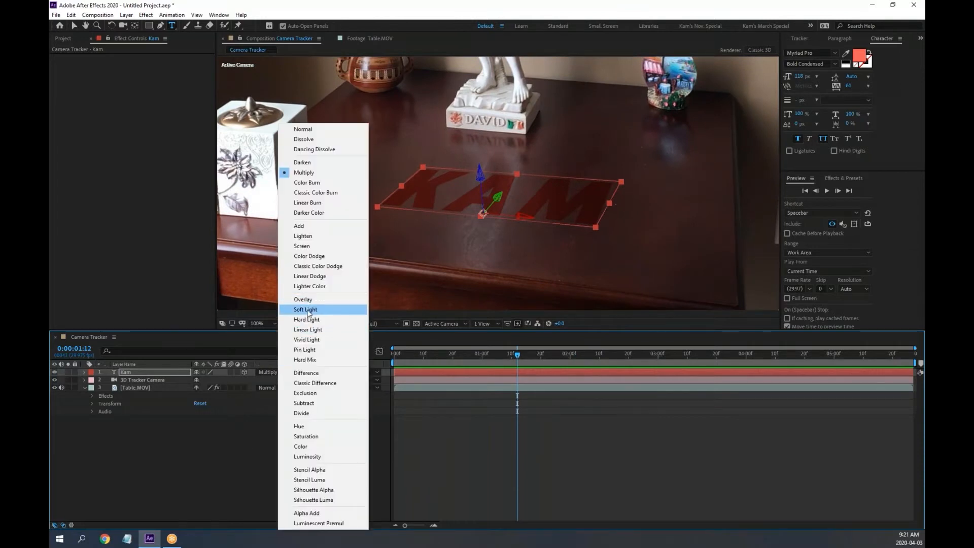
{"action": "left_click", "coordinate": [307, 310]}
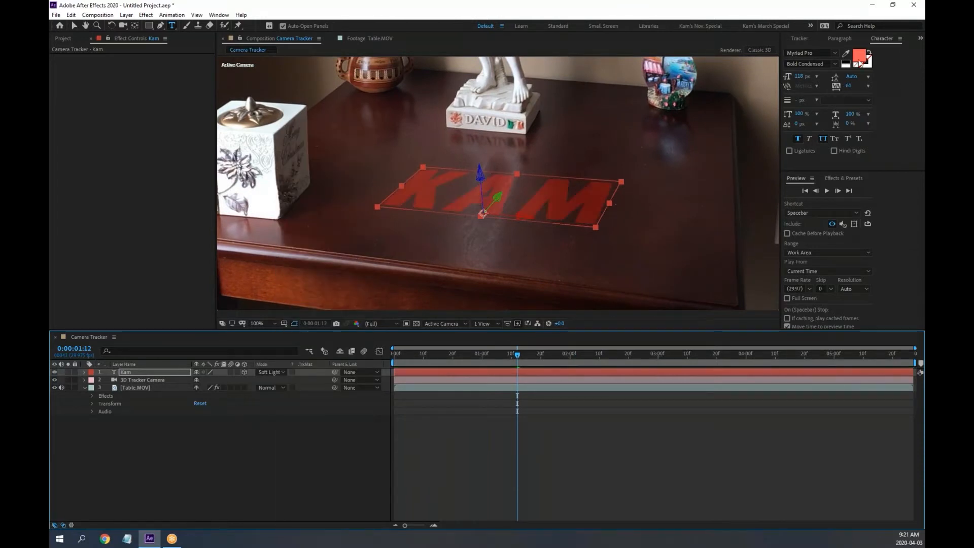
Sample an orange-brown tone from the footage as the KAM fill colour
{"action": "left_click", "coordinate": [847, 55]}
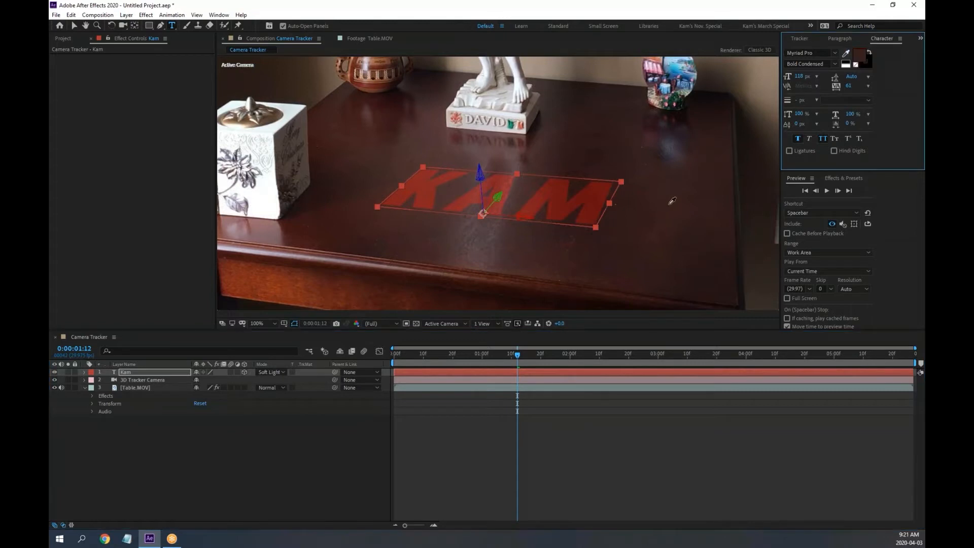
{"action": "left_click", "coordinate": [720, 290]}
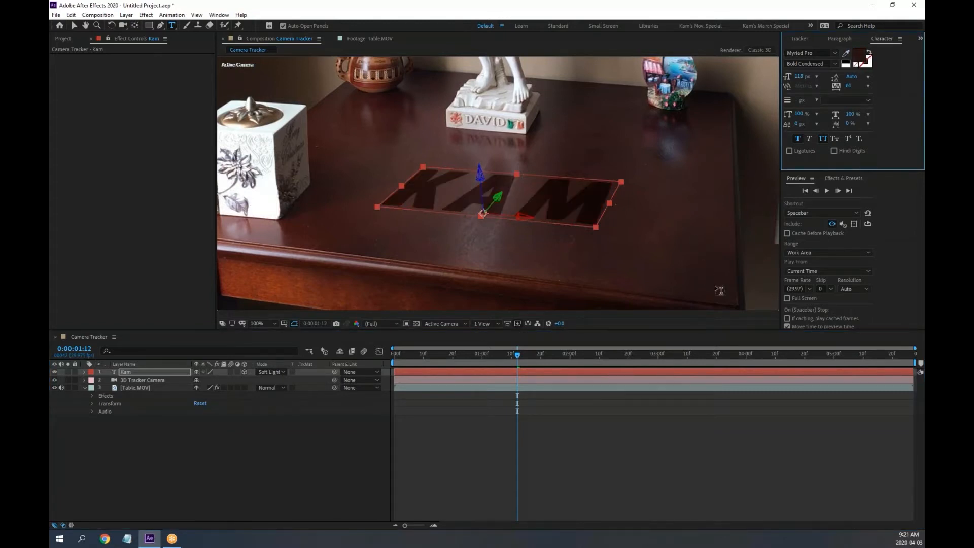
{"action": "left_click", "coordinate": [861, 58]}
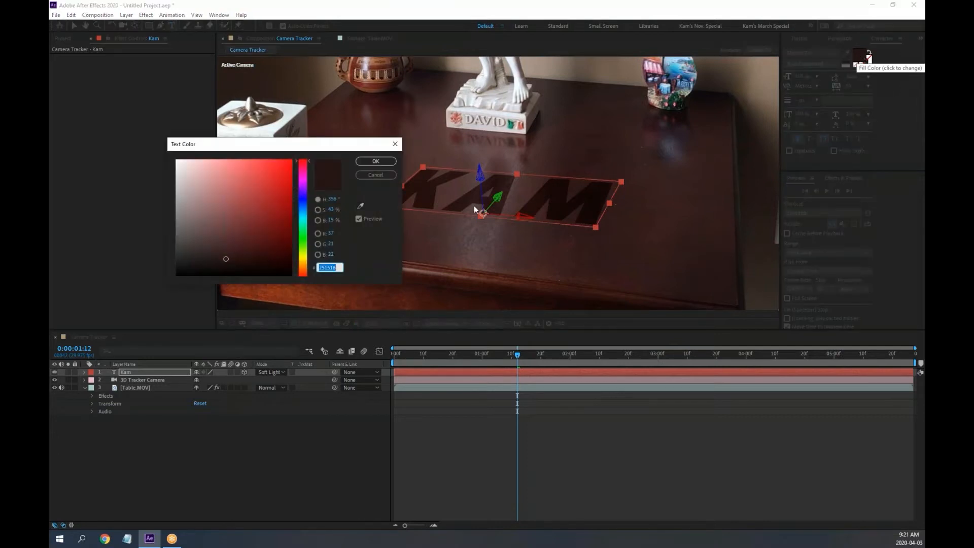
{"action": "left_click", "coordinate": [376, 175]}
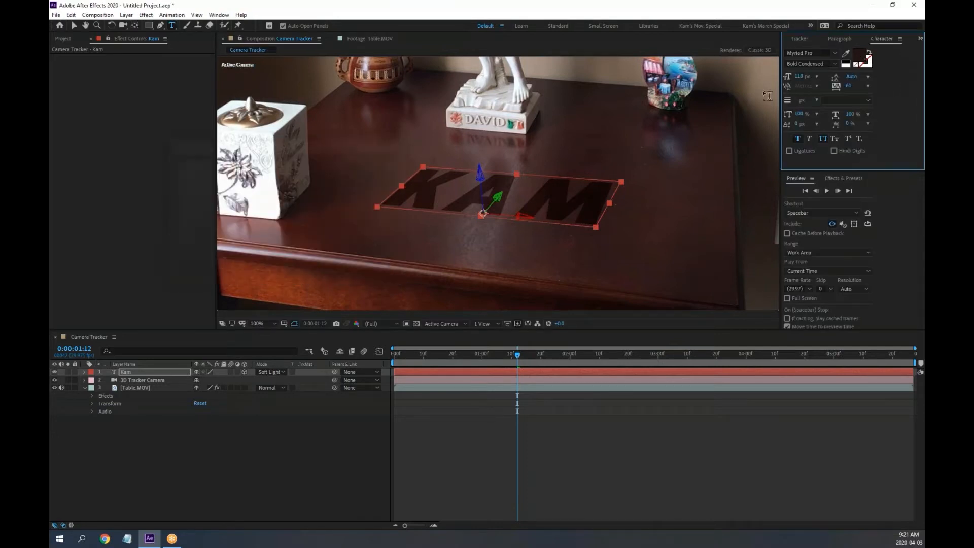
{"action": "left_click", "coordinate": [846, 53]}
{"action": "left_click", "coordinate": [303, 278]}
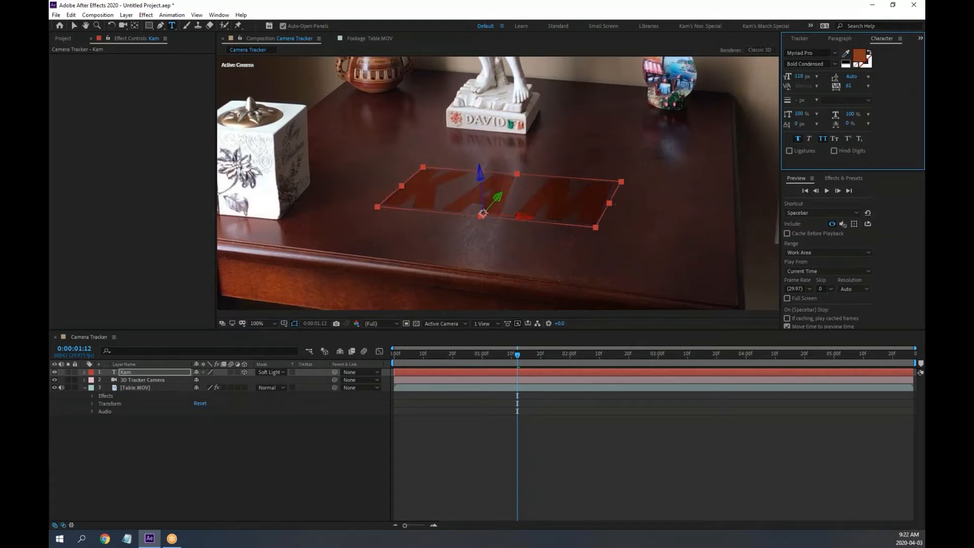
Preview the tracked shot from the start
{"action": "key", "text": "Home"}
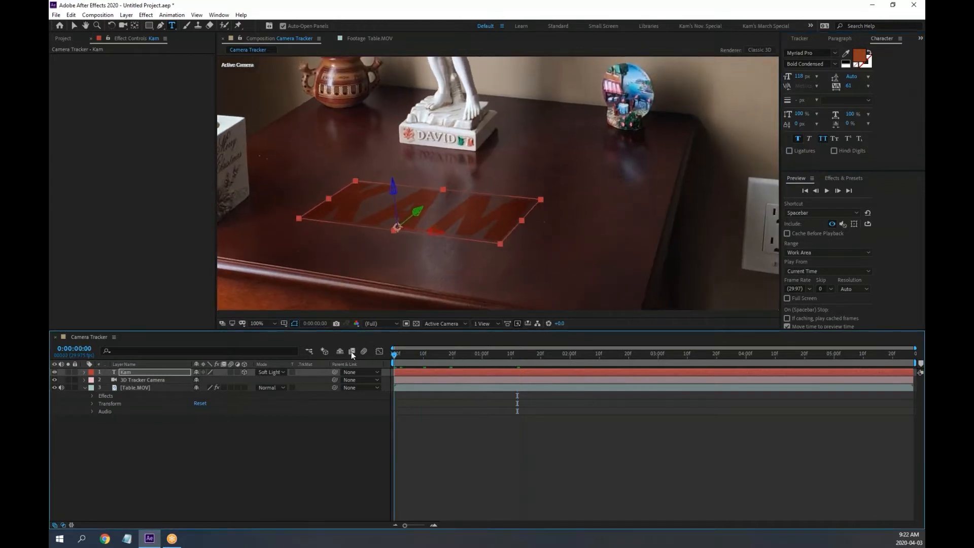
{"action": "key", "text": "space"}
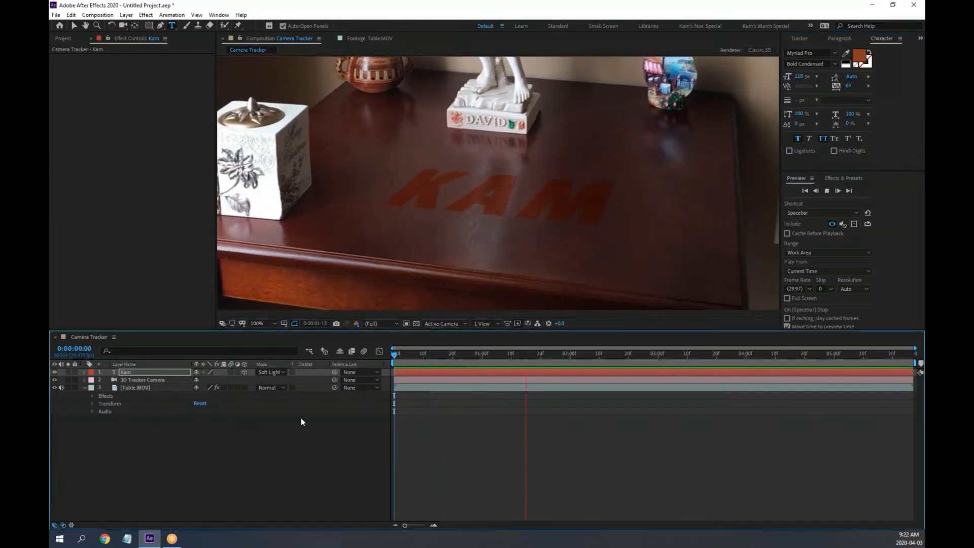
{"action": "key", "text": "space"}
Resample the table colour for KAM and lighten it slightly in the Fill Color picker
{"action": "left_click", "coordinate": [407, 355]}
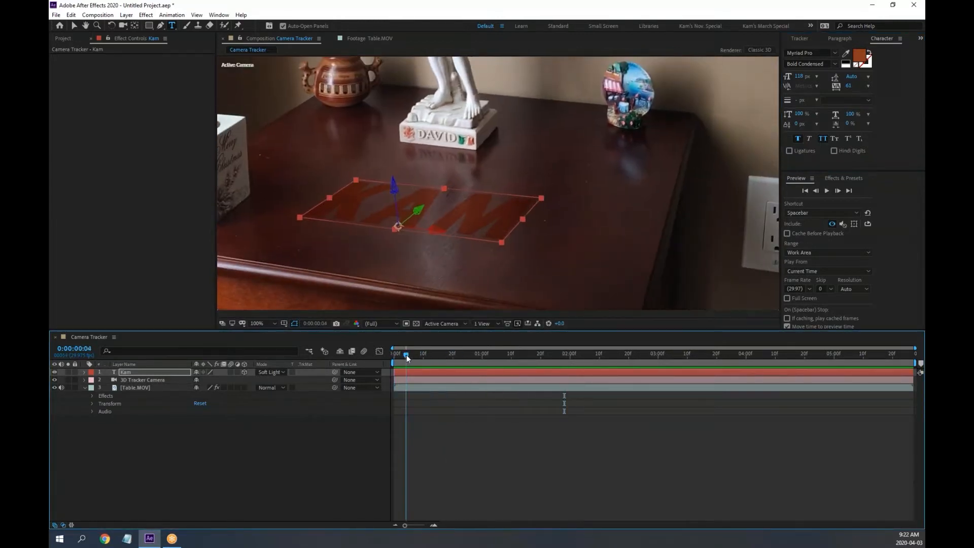
{"action": "left_click", "coordinate": [846, 53]}
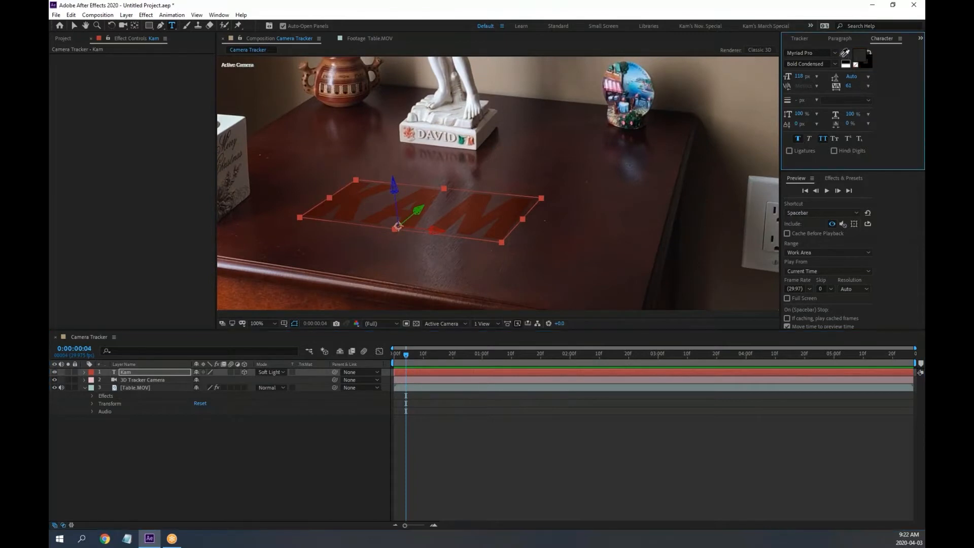
{"action": "left_click", "coordinate": [305, 297]}
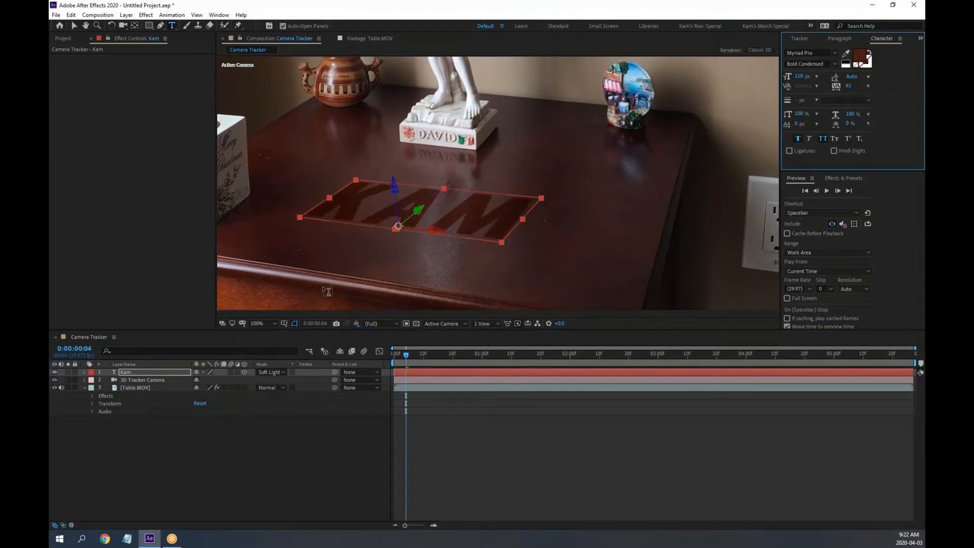
{"action": "left_click", "coordinate": [869, 57]}
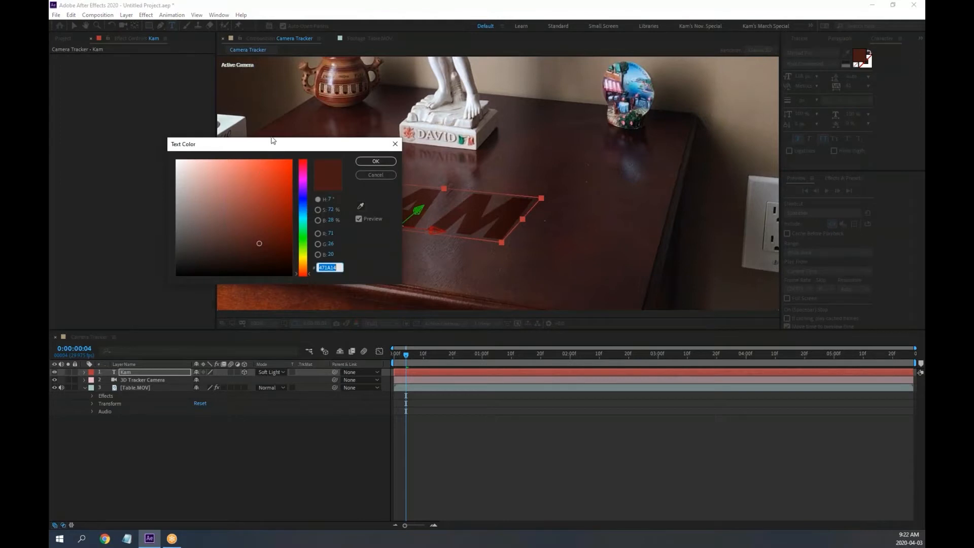
{"action": "left_click_drag", "start_coordinate": [272, 141], "coordinate": [231, 131]}
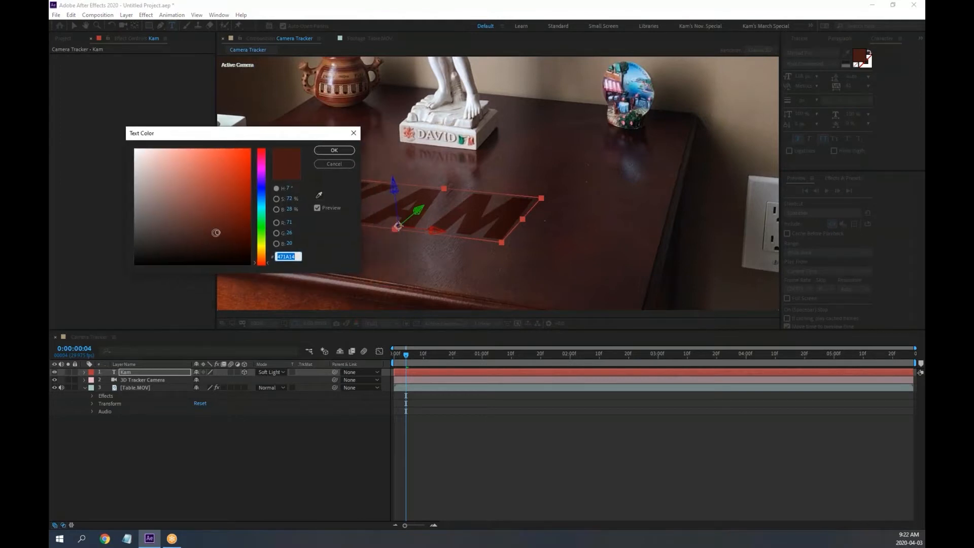
{"action": "mouse_move", "coordinate": [216, 233]}
{"action": "left_mouse_down"}
{"action": "mouse_move", "coordinate": [210, 214]}
{"action": "mouse_move", "coordinate": [235, 218]}
{"action": "mouse_move", "coordinate": [204, 201]}
{"action": "left_mouse_up"}
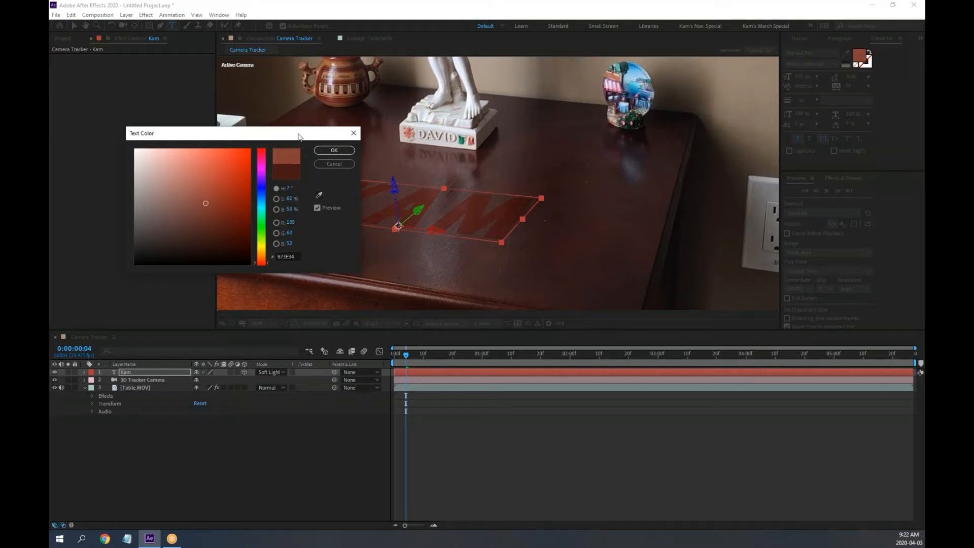
{"action": "left_click", "coordinate": [334, 151]}
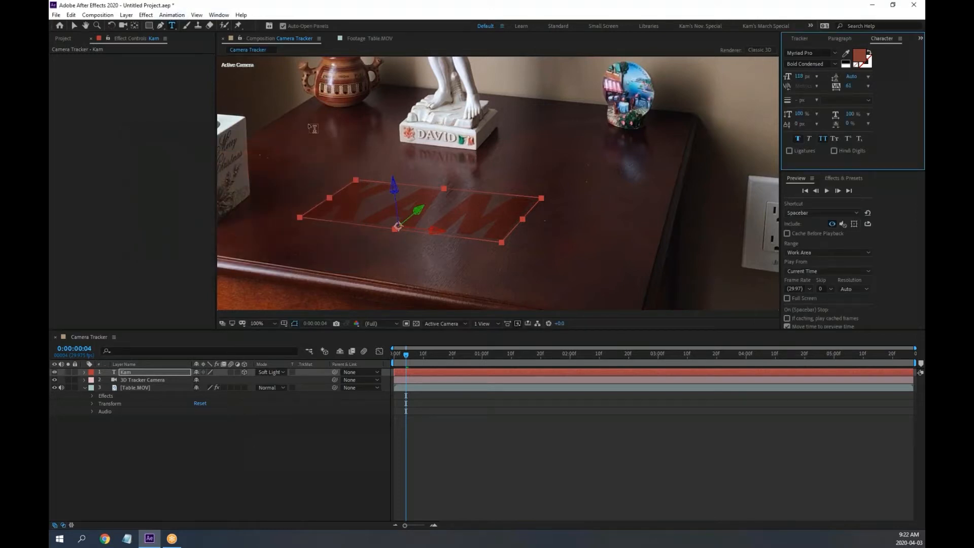
{"action": "left_click", "coordinate": [146, 15]}
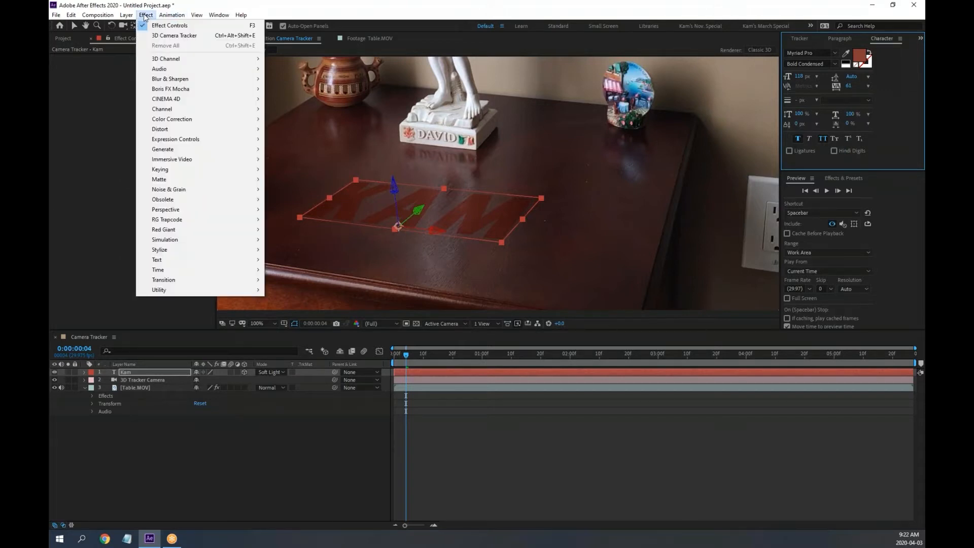
{"action": "mouse_move", "coordinate": [168, 130]}
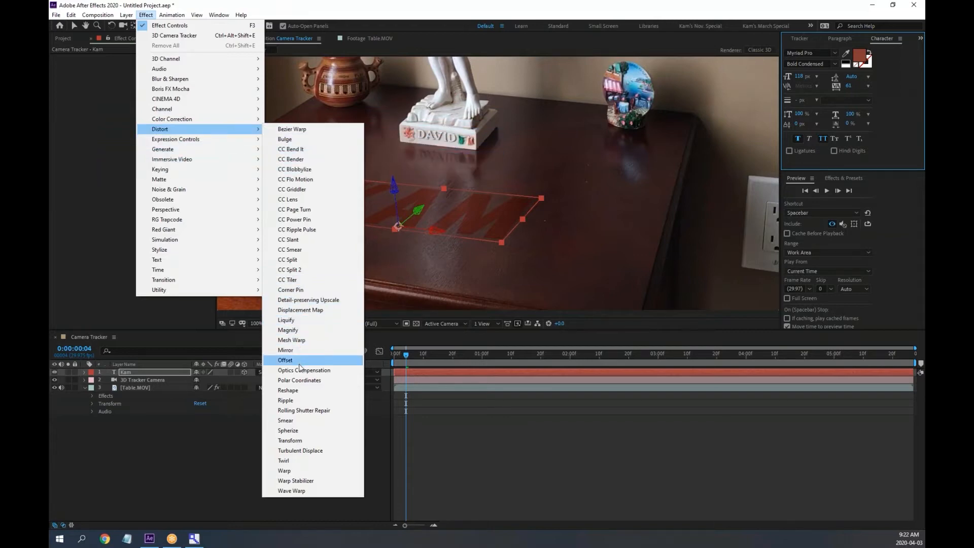
{"action": "left_click", "coordinate": [303, 419]}
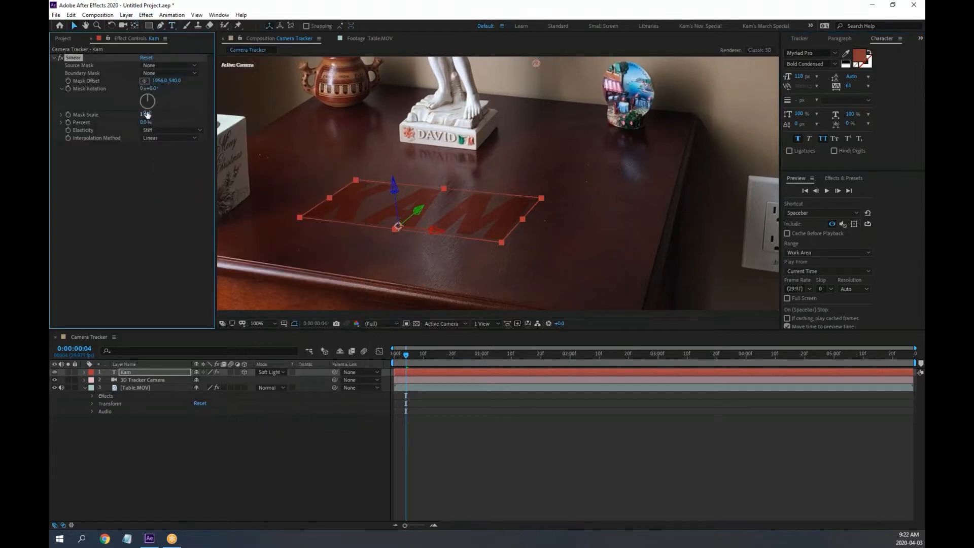
{"action": "left_click_drag", "start_coordinate": [145, 115], "coordinate": [161, 117]}
{"action": "scroll", "coordinate": [492, 210], "scroll_direction": "up", "scroll_amount": 4}
{"action": "left_click_drag", "start_coordinate": [416, 247], "coordinate": [725, 117]}
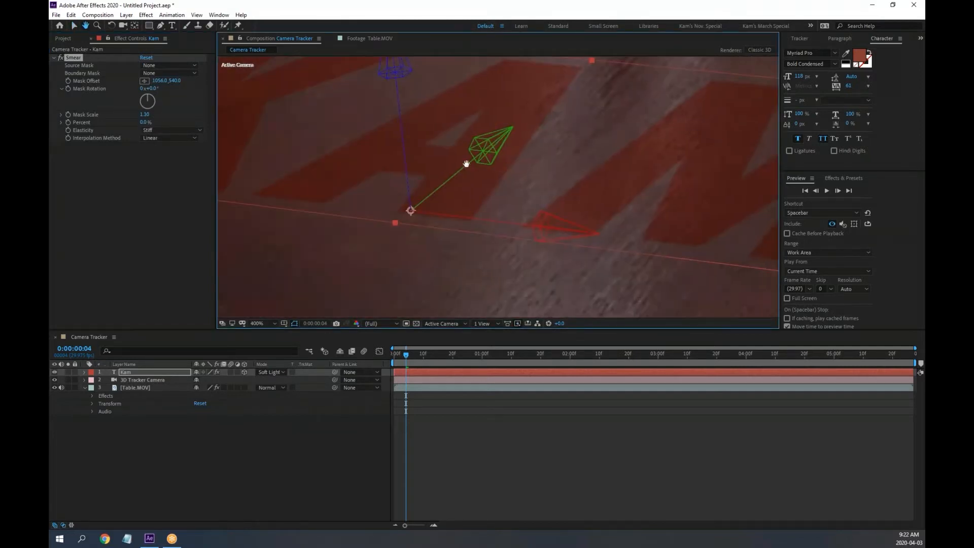
{"action": "left_click_drag", "start_coordinate": [145, 116], "coordinate": [271, 122]}
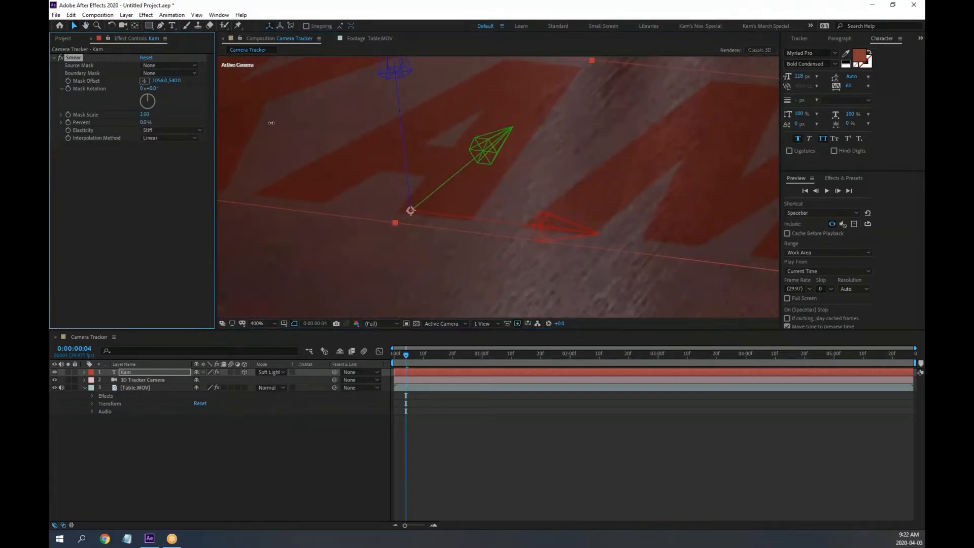
{"action": "left_click", "coordinate": [174, 131]}
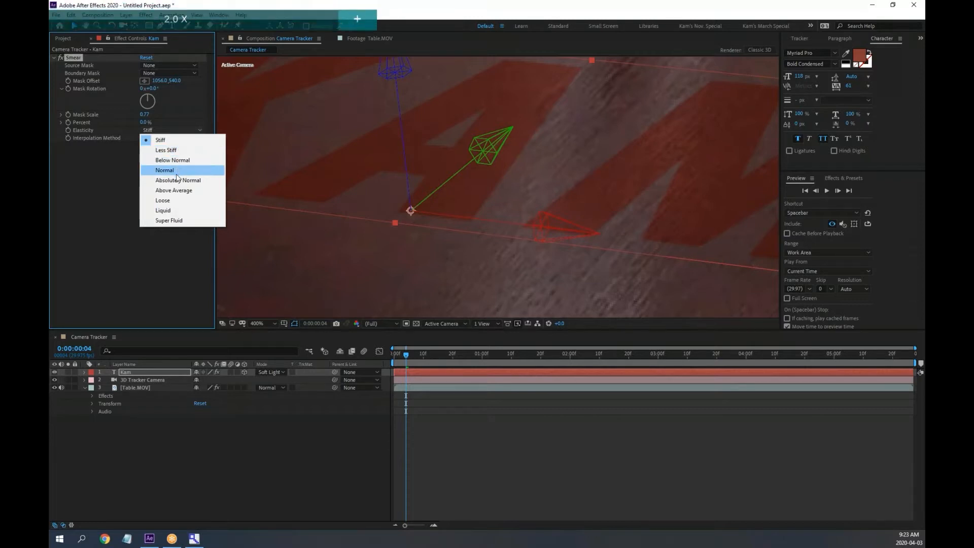
{"action": "left_click", "coordinate": [171, 201]}
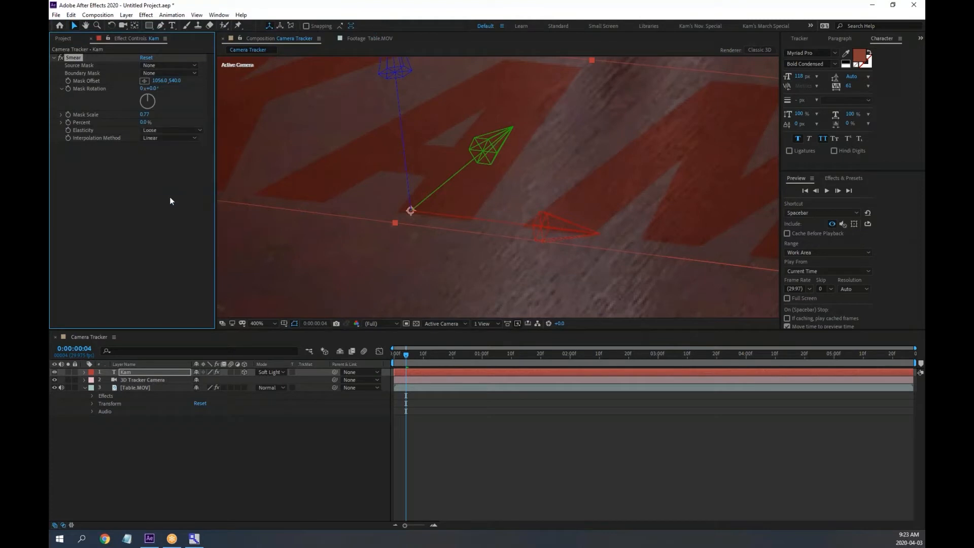
{"action": "left_click", "coordinate": [164, 138]}
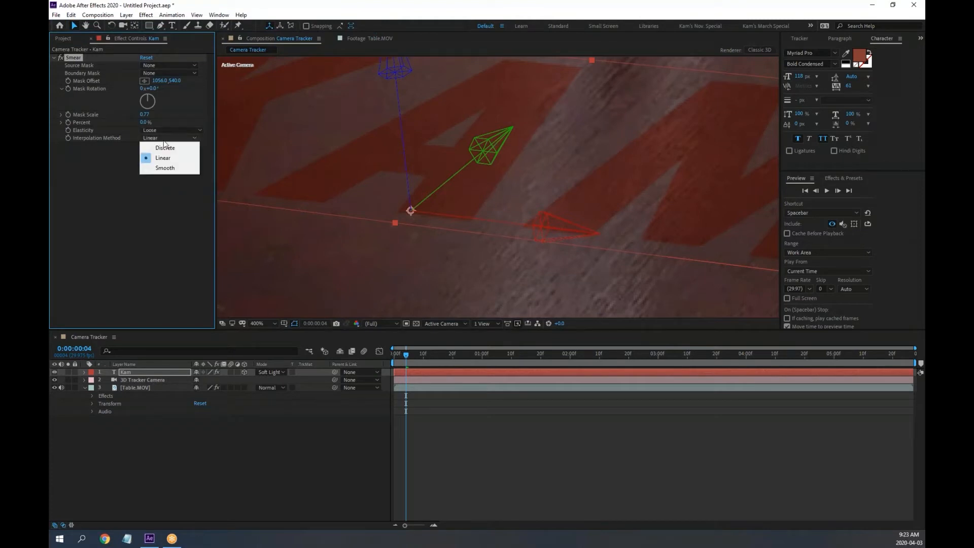
{"action": "left_click", "coordinate": [164, 166]}
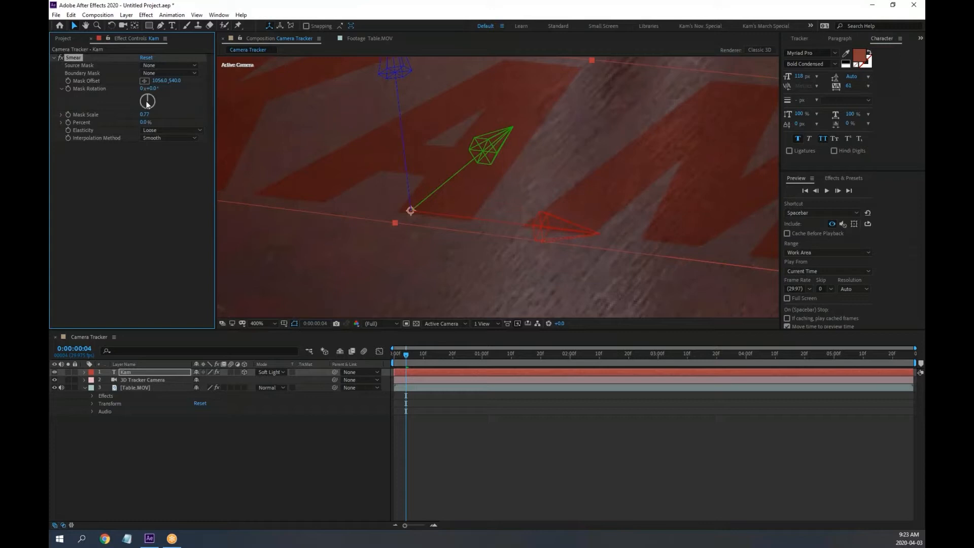
{"action": "left_click", "coordinate": [164, 74]}
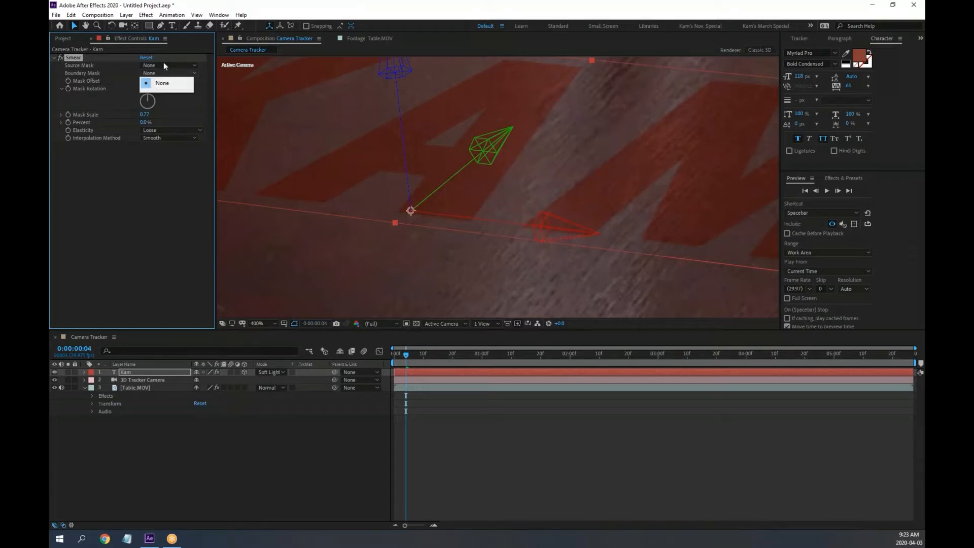
{"action": "left_click", "coordinate": [163, 64]}
{"action": "left_click", "coordinate": [162, 75]}
{"action": "left_click", "coordinate": [141, 173]}
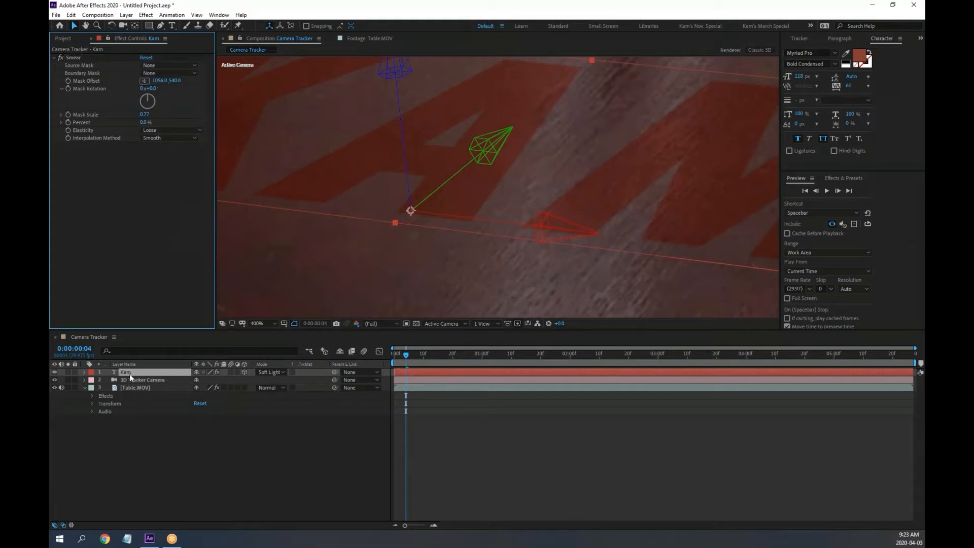
{"action": "left_click", "coordinate": [74, 57]}
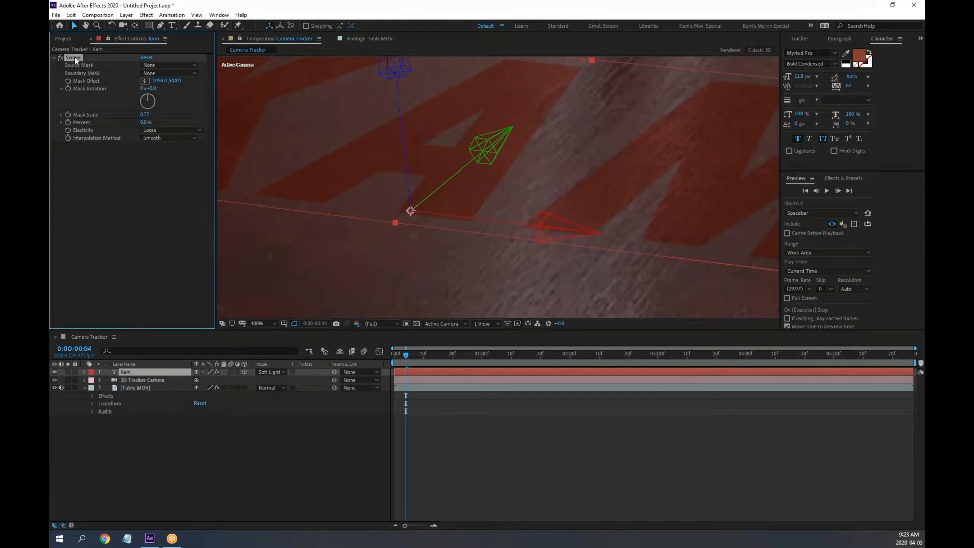
{"action": "key", "text": "Delete"}
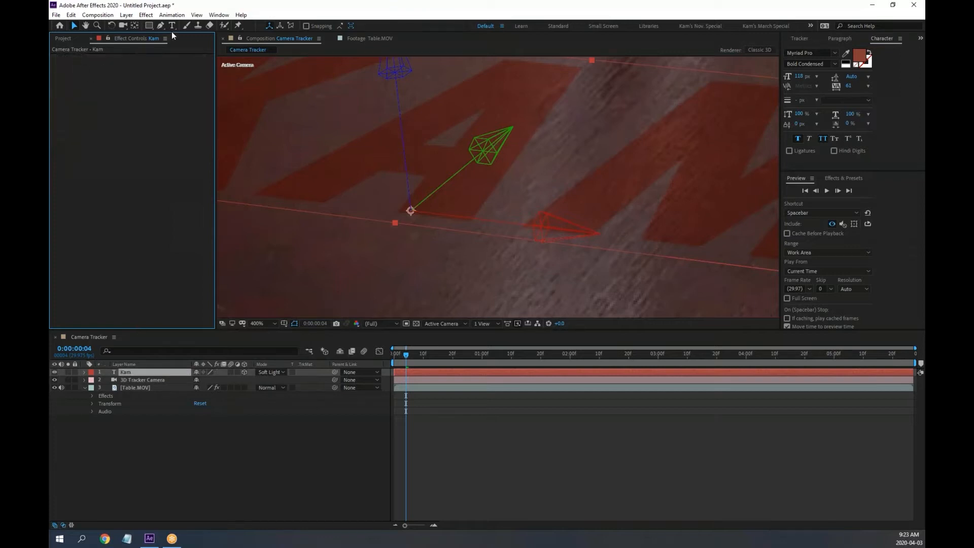
Apply Fast Box Blur to KAM with Horizontal blur dimensions and radius 3.2
{"action": "left_click", "coordinate": [146, 15]}
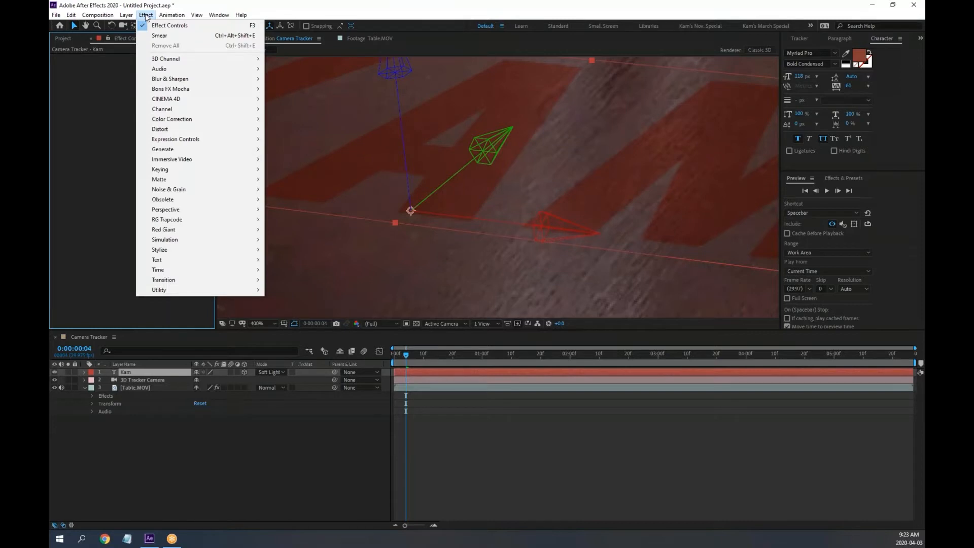
{"action": "mouse_move", "coordinate": [170, 81]}
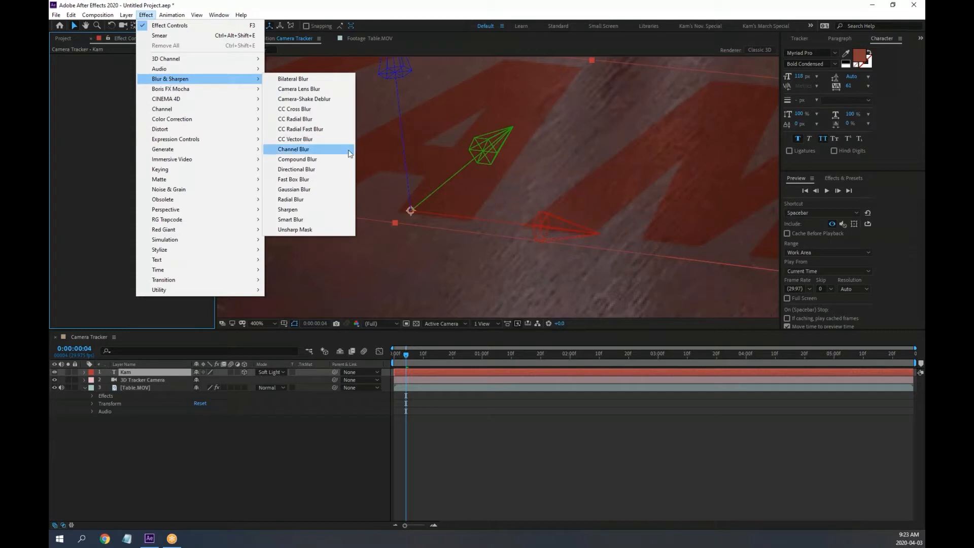
{"action": "left_click", "coordinate": [315, 180]}
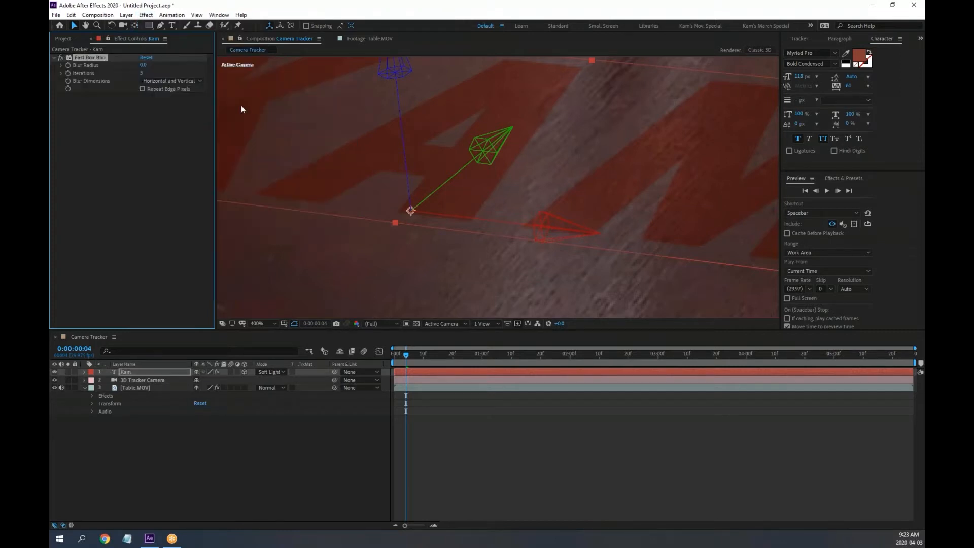
{"action": "left_click", "coordinate": [175, 80]}
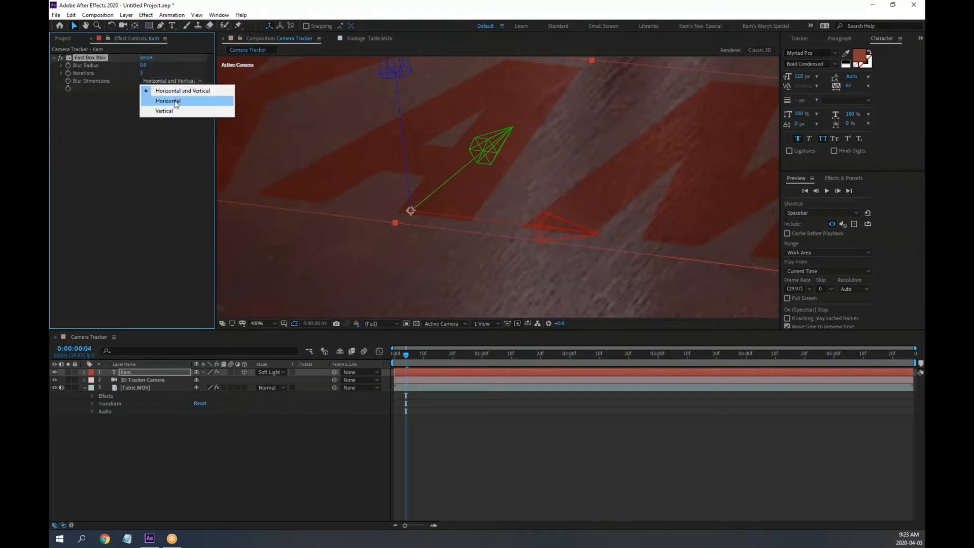
{"action": "left_click", "coordinate": [175, 101]}
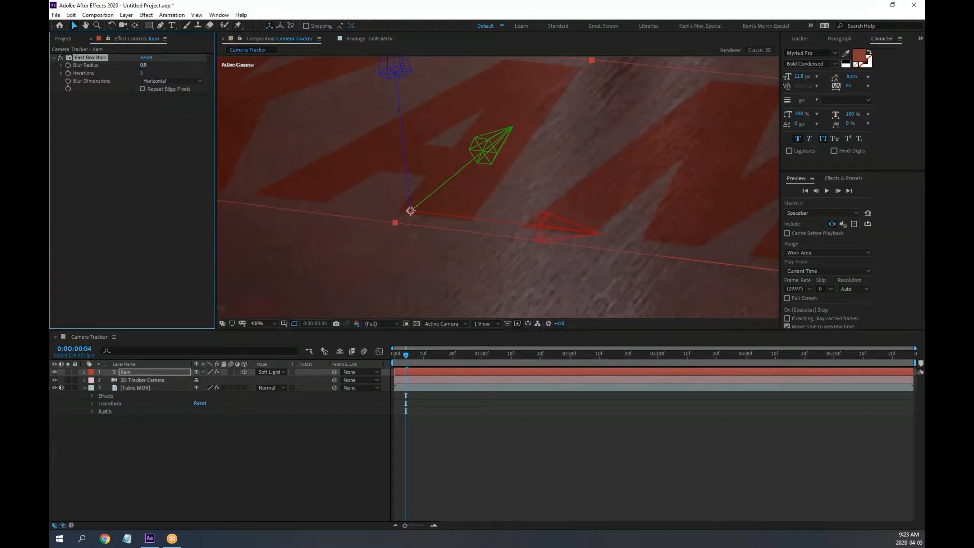
{"action": "left_click_drag", "start_coordinate": [144, 65], "coordinate": [147, 65]}
{"action": "scroll", "coordinate": [454, 170], "scroll_direction": "down", "scroll_amount": 2}
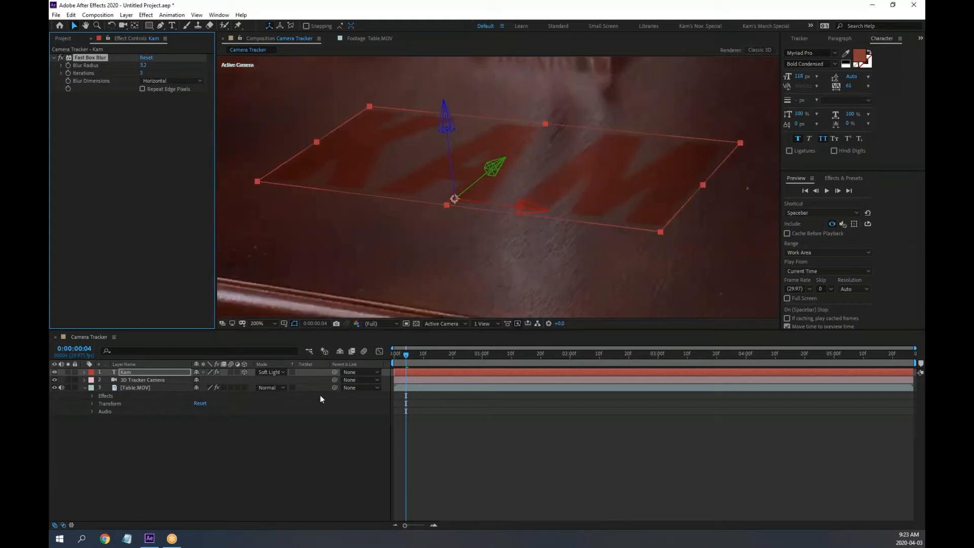
{"action": "left_click", "coordinate": [306, 441]}
{"action": "scroll", "coordinate": [537, 226], "scroll_direction": "down", "scroll_amount": 2}
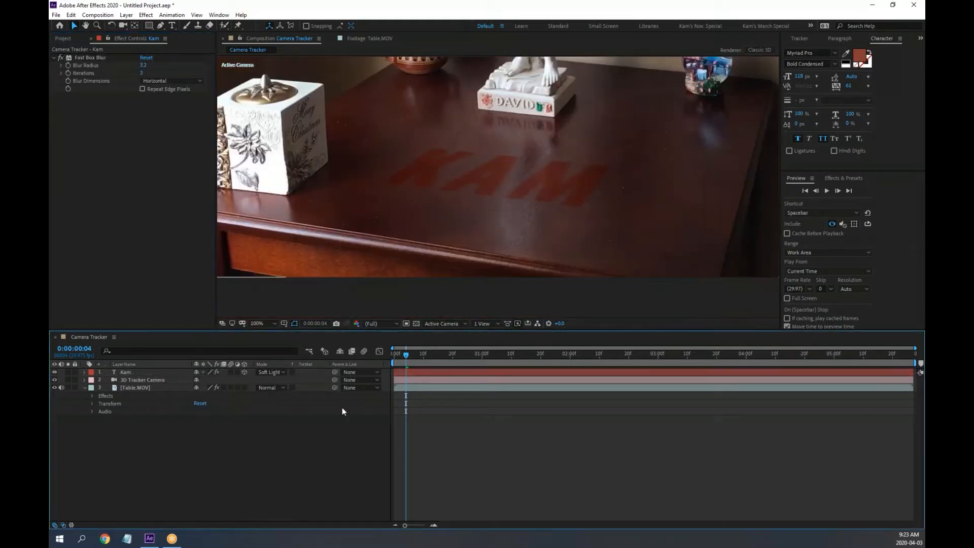
Set the Kam layer's Opacity to 50%
{"action": "key", "text": "space"}
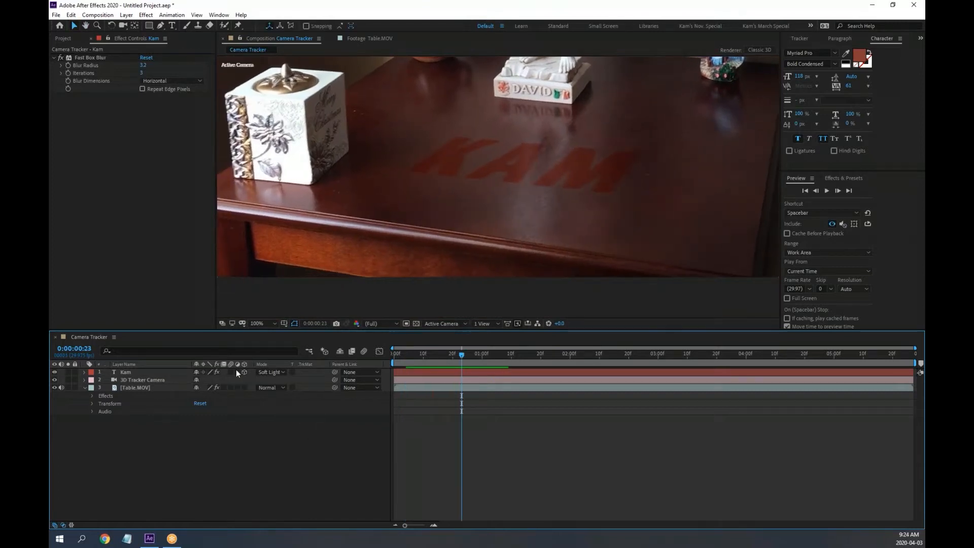
{"action": "left_click", "coordinate": [121, 370]}
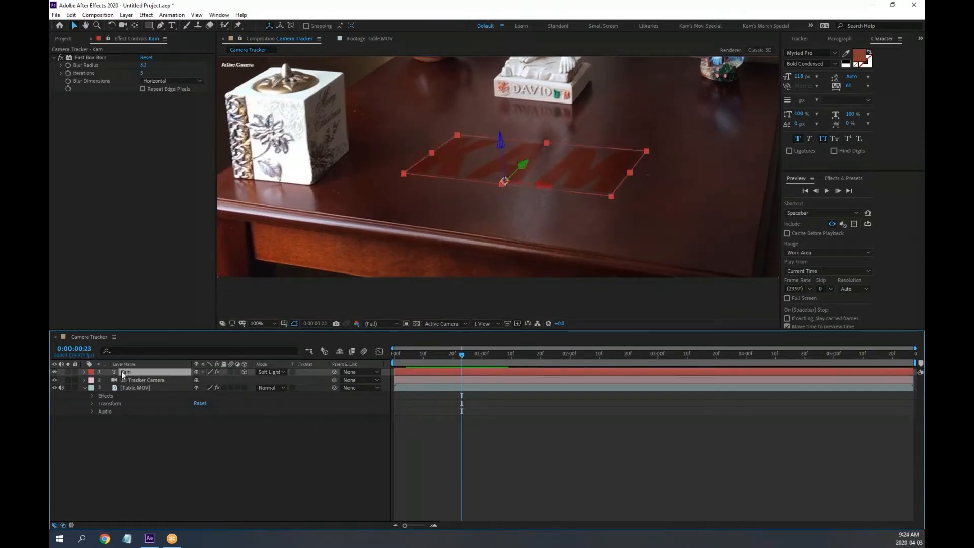
{"action": "key", "text": "t"}
{"action": "left_click_drag", "start_coordinate": [199, 379], "coordinate": [191, 380]}
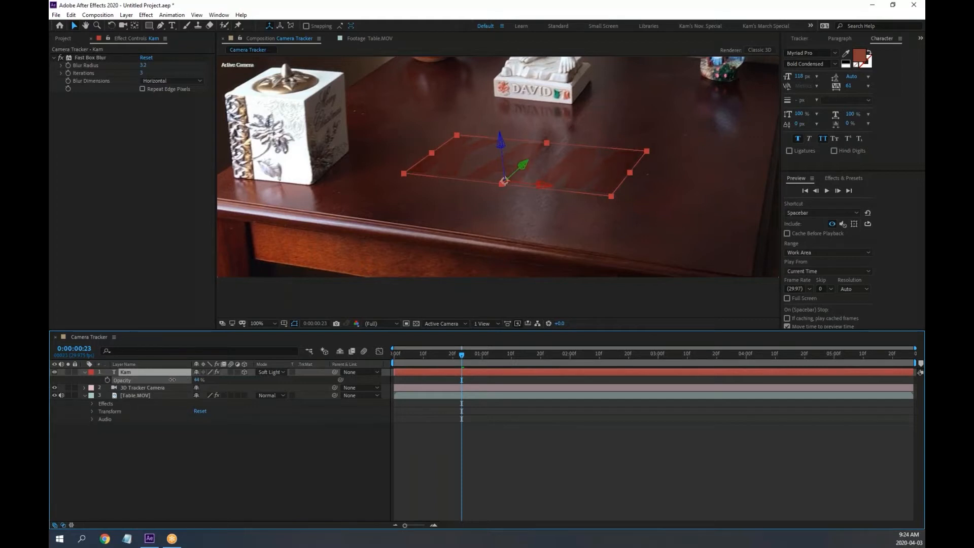
Maximize the Composition panel to fill the workspace with the ` key
{"action": "left_click", "coordinate": [181, 477]}
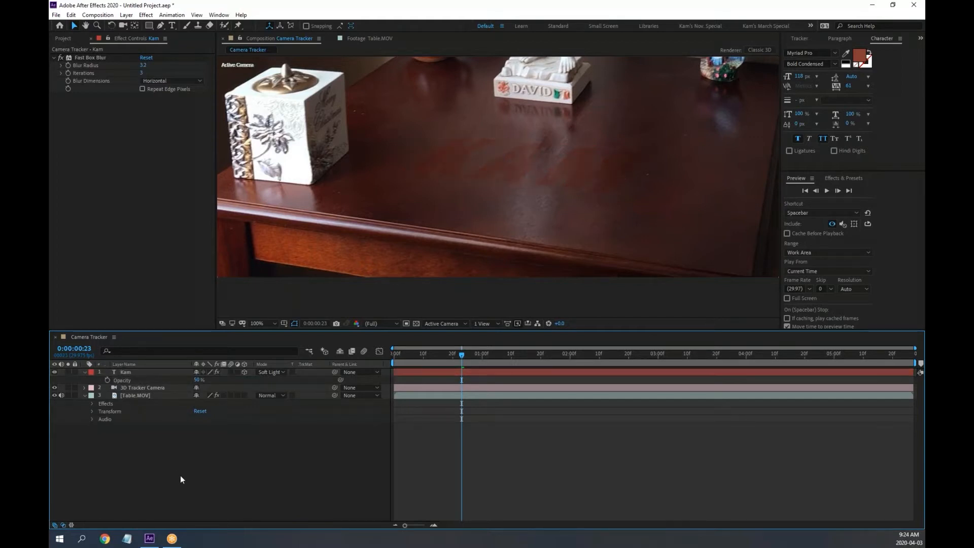
{"action": "left_click", "coordinate": [260, 302]}
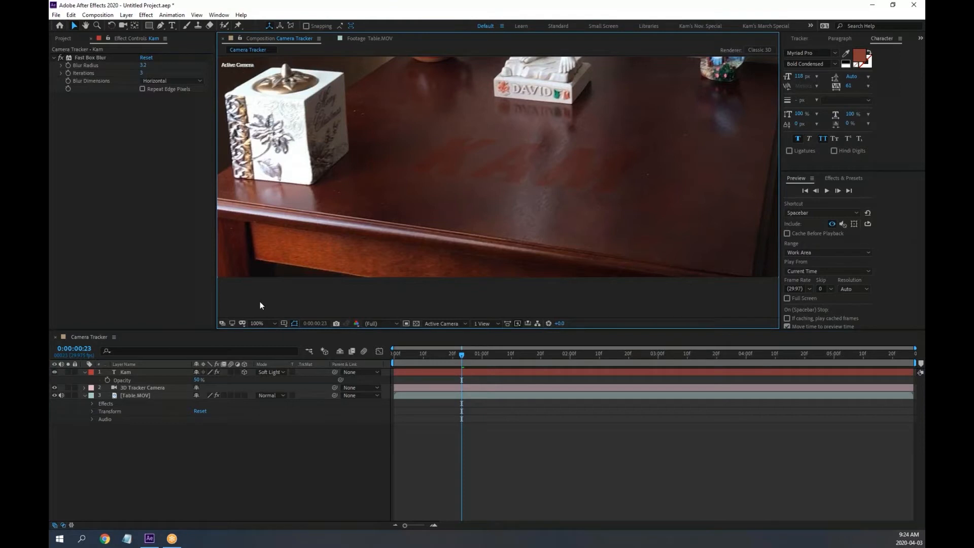
{"action": "key", "text": "grave"}
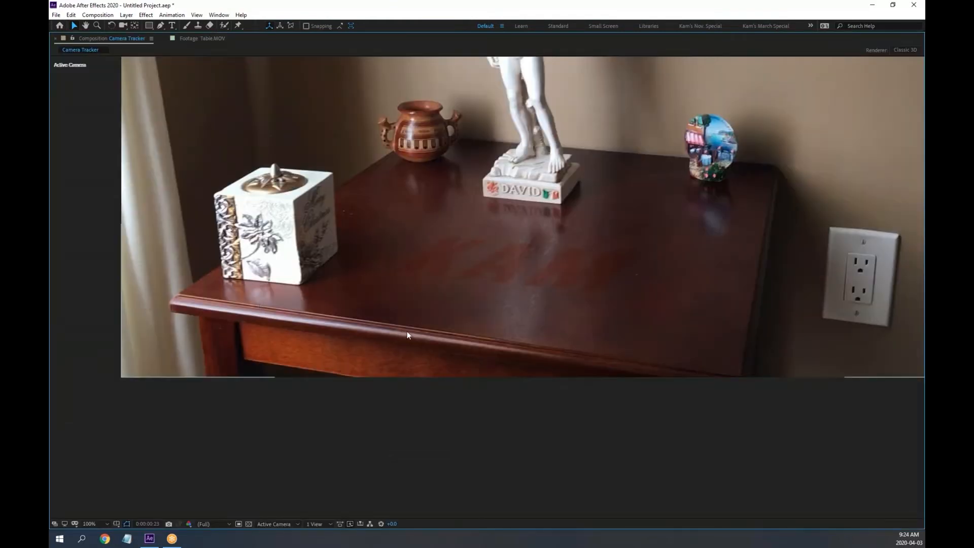
Play back the blurred, half-transparent KAM composite full size, then restore the panels
{"action": "left_click_drag", "start_coordinate": [477, 267], "coordinate": [430, 356]}
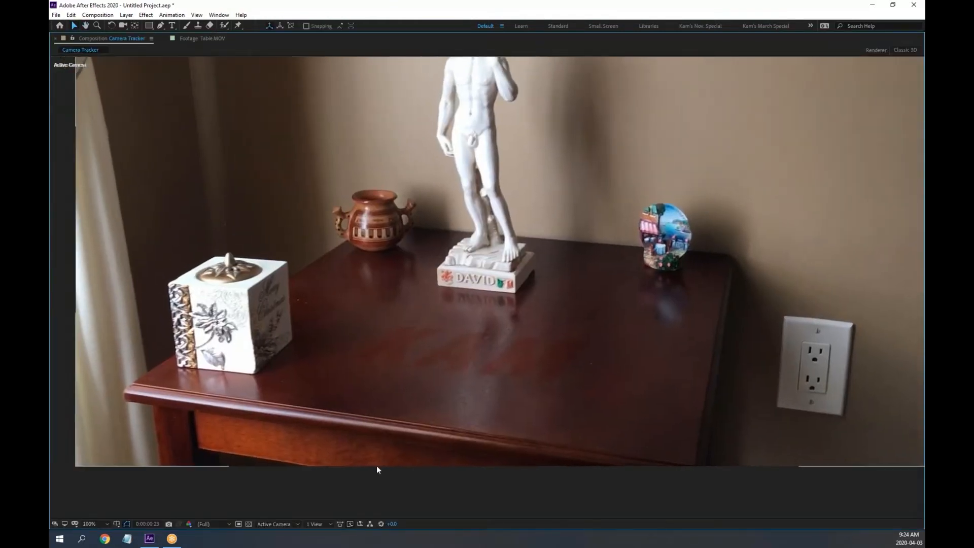
{"action": "key", "text": "space"}
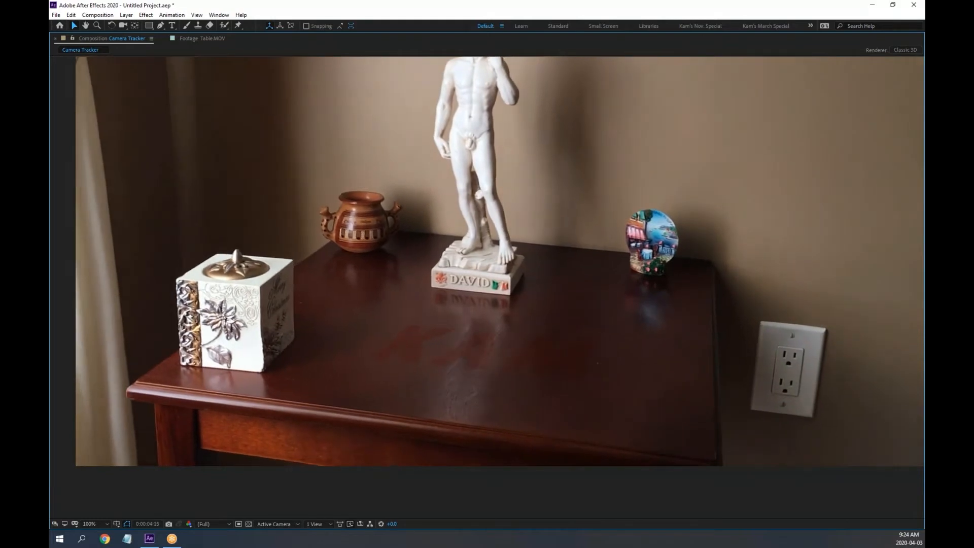
{"action": "key", "text": "space"}
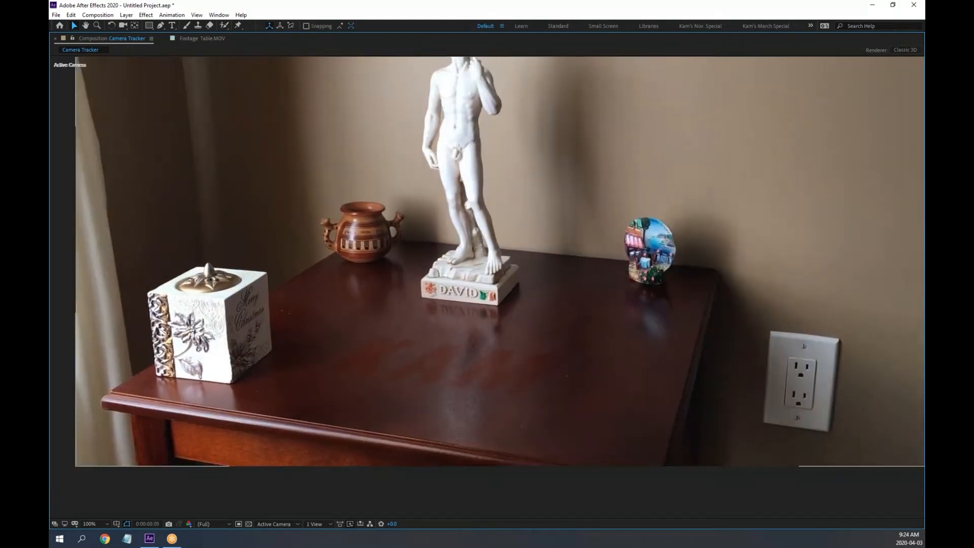
{"action": "key", "text": "grave"}
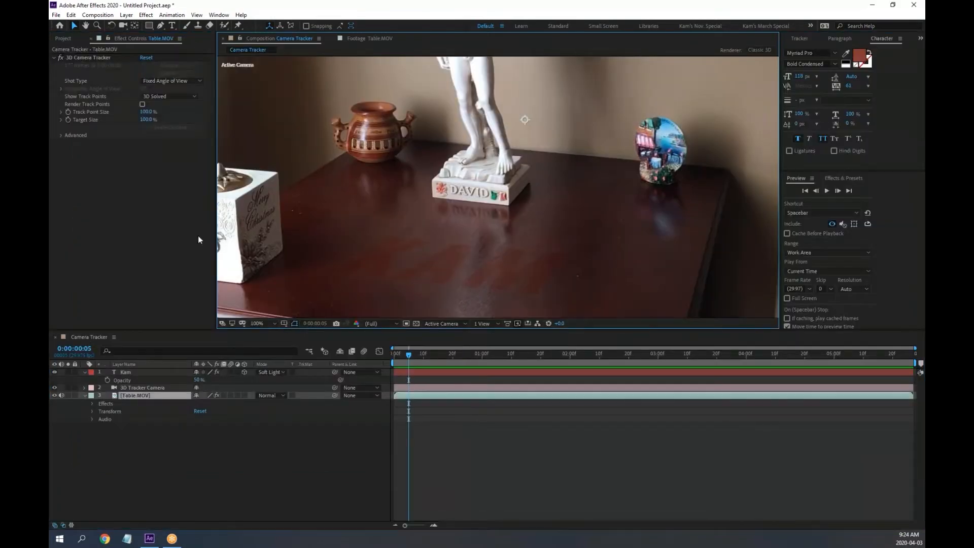
{"action": "left_click", "coordinate": [62, 39]}
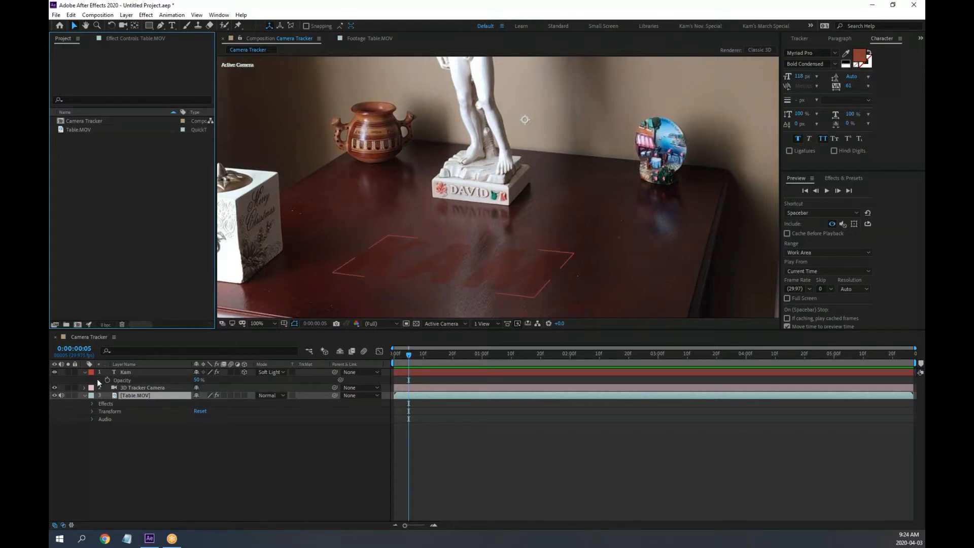
{"action": "left_click", "coordinate": [84, 373]}
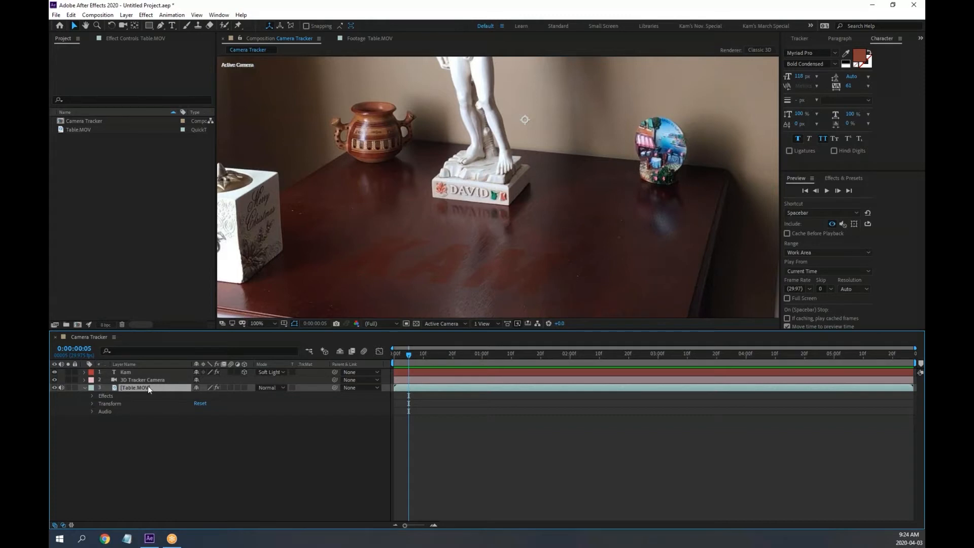
Select Table.MOV and display its 3D Camera Tracker track points
{"action": "left_click", "coordinate": [131, 381]}
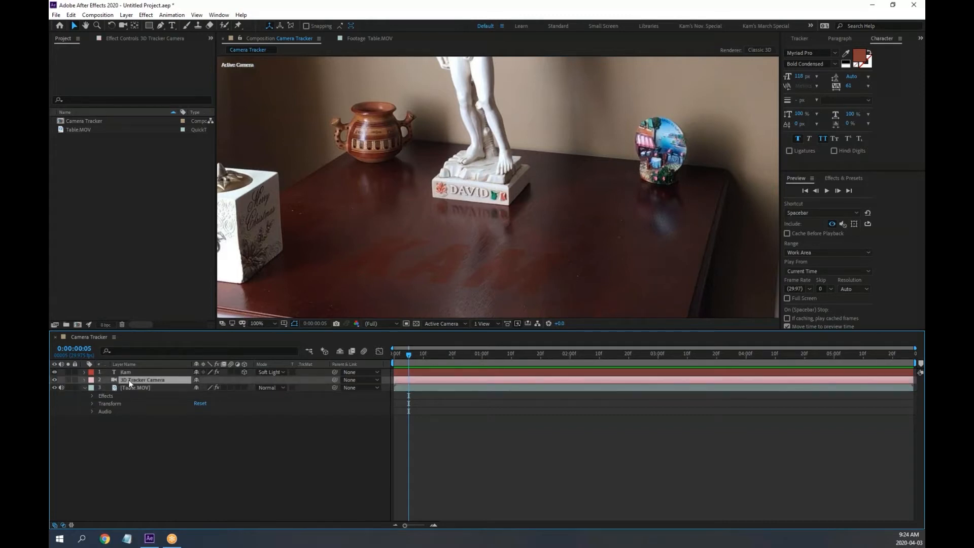
{"action": "left_click", "coordinate": [137, 389]}
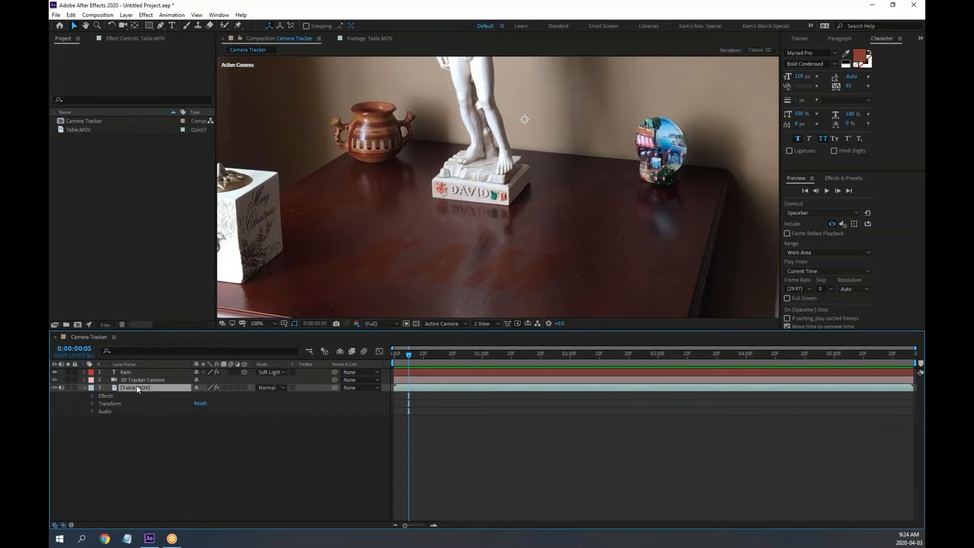
{"action": "left_click", "coordinate": [135, 38]}
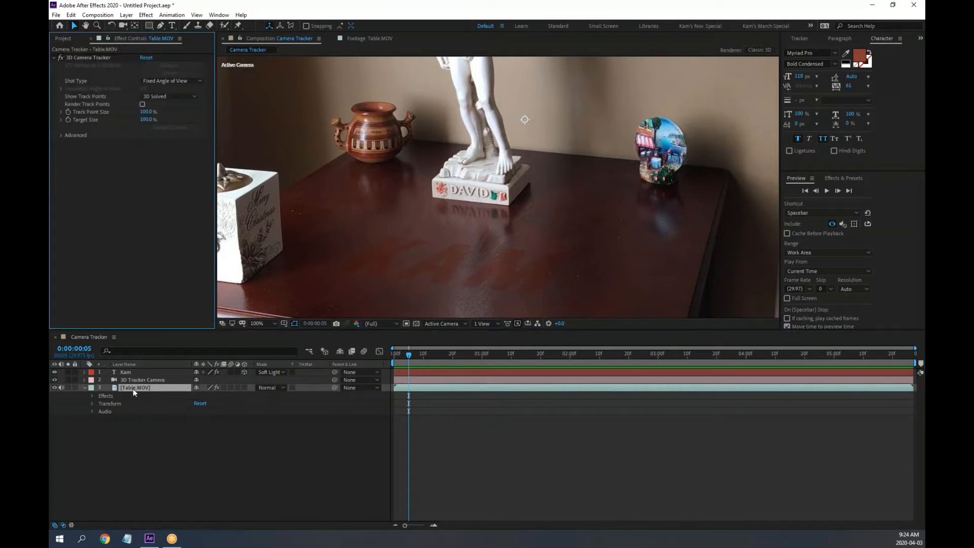
{"action": "left_click", "coordinate": [88, 58]}
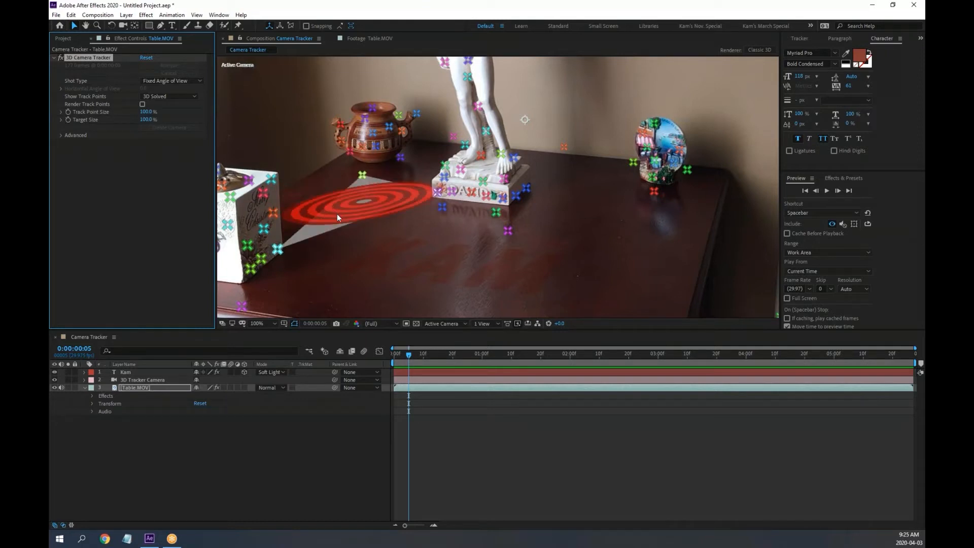
Pick three tabletop track points and create Track Null 1 at the target
{"action": "left_click", "coordinate": [361, 175]}
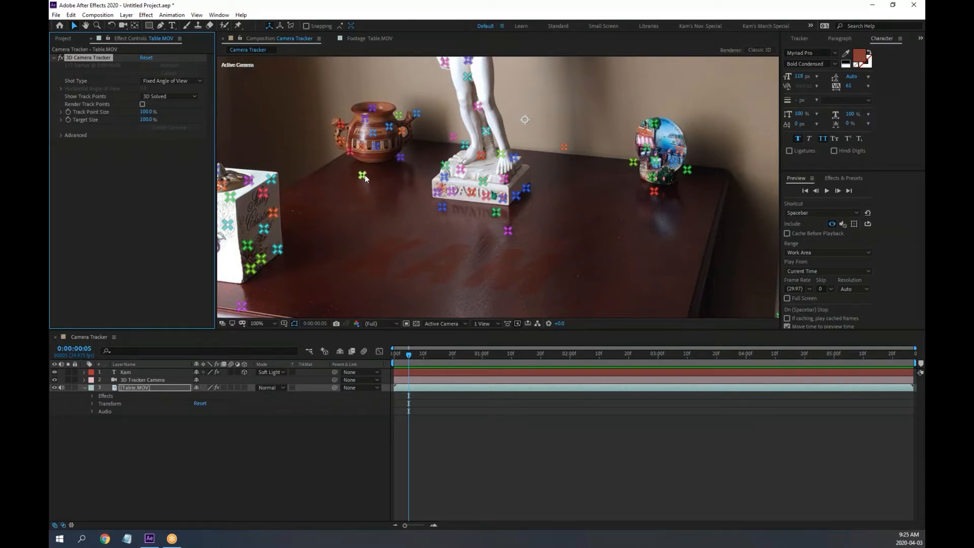
{"action": "left_click", "coordinate": [440, 208]}
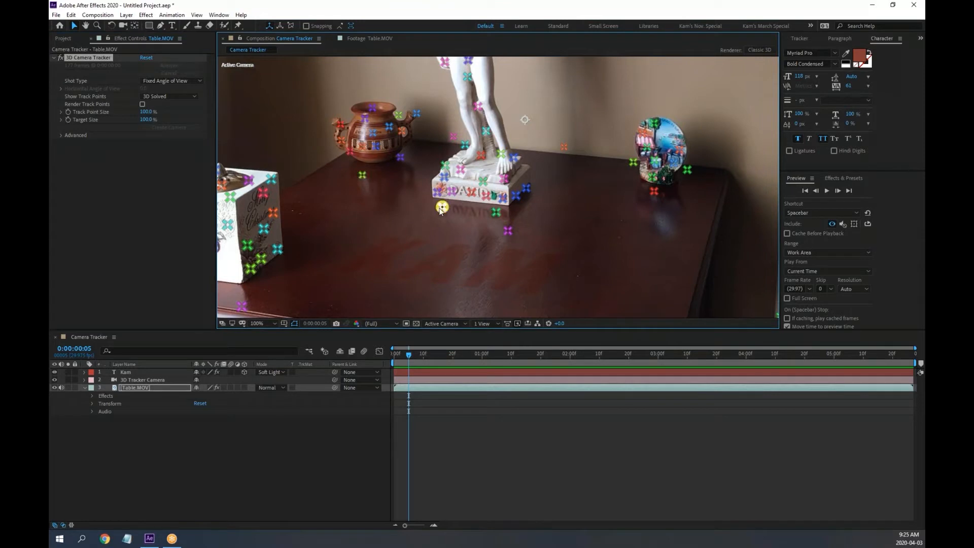
{"action": "left_click", "coordinate": [363, 176], "text": "shift"}
{"action": "left_click", "coordinate": [243, 305], "text": "shift"}
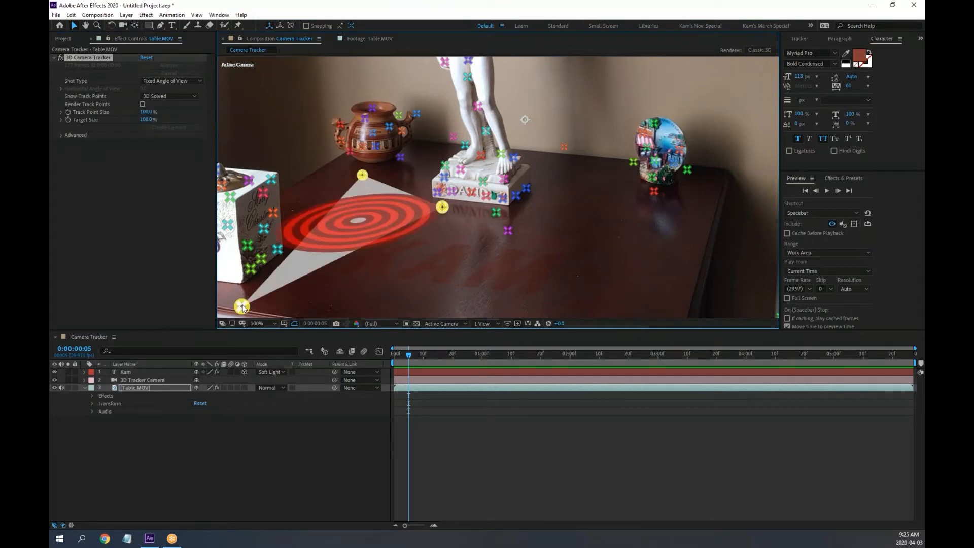
{"action": "right_click", "coordinate": [377, 223]}
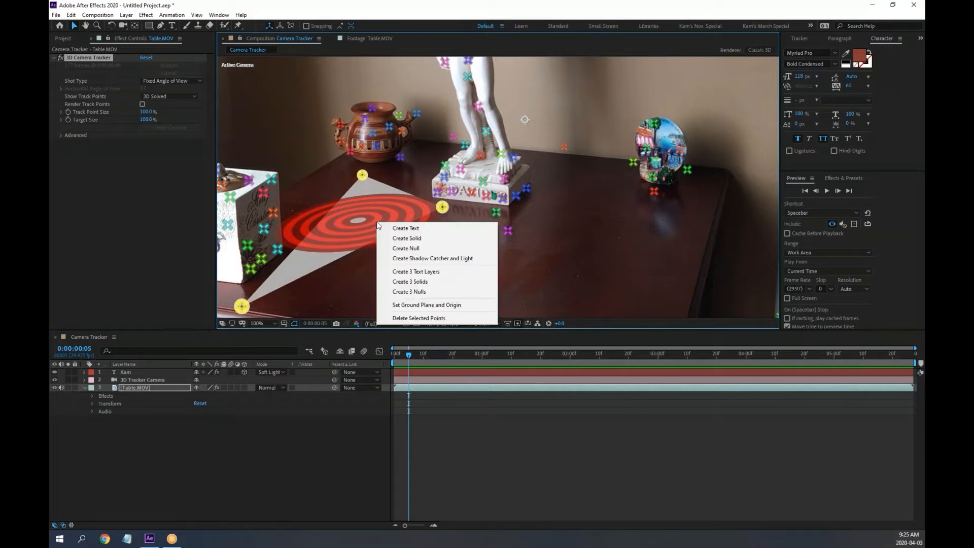
{"action": "left_click", "coordinate": [419, 249]}
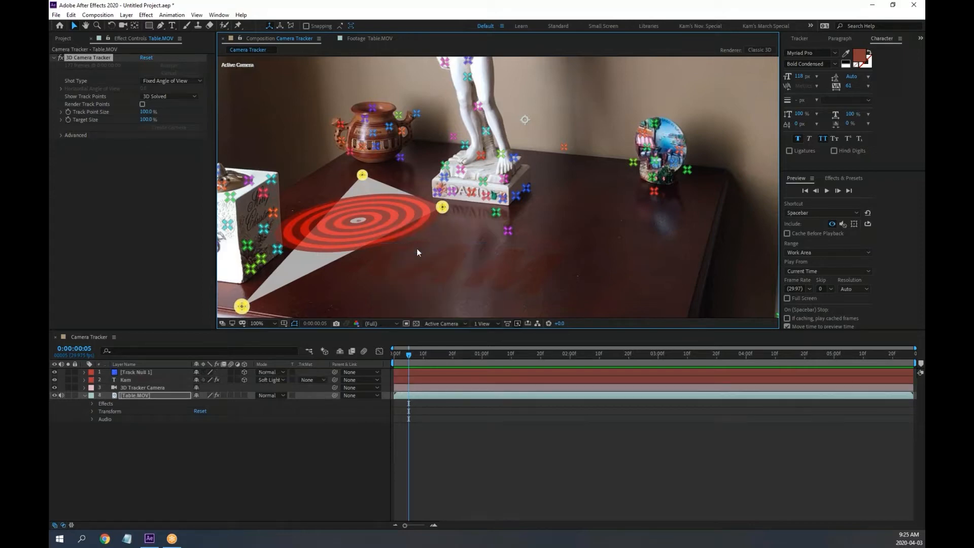
Check Track Null 1's placement later in the clip and close its Transform group
{"action": "left_click", "coordinate": [138, 373]}
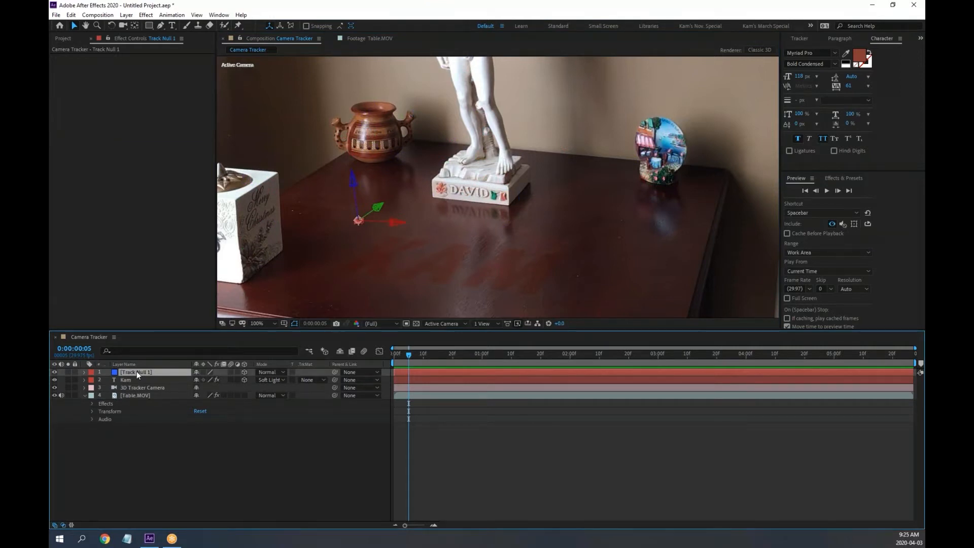
{"action": "left_click_drag", "start_coordinate": [406, 357], "coordinate": [176, 381]}
{"action": "left_click", "coordinate": [84, 372]}
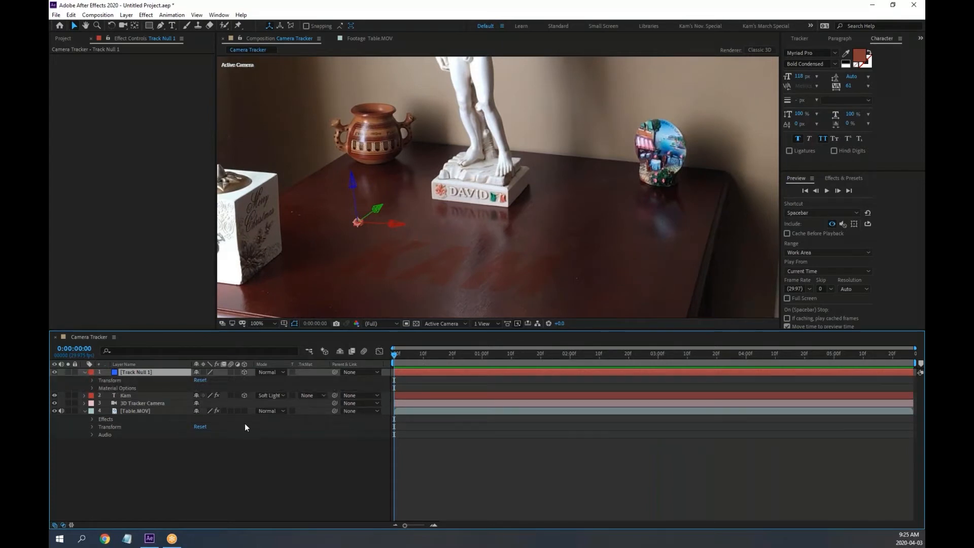
{"action": "left_click", "coordinate": [92, 381]}
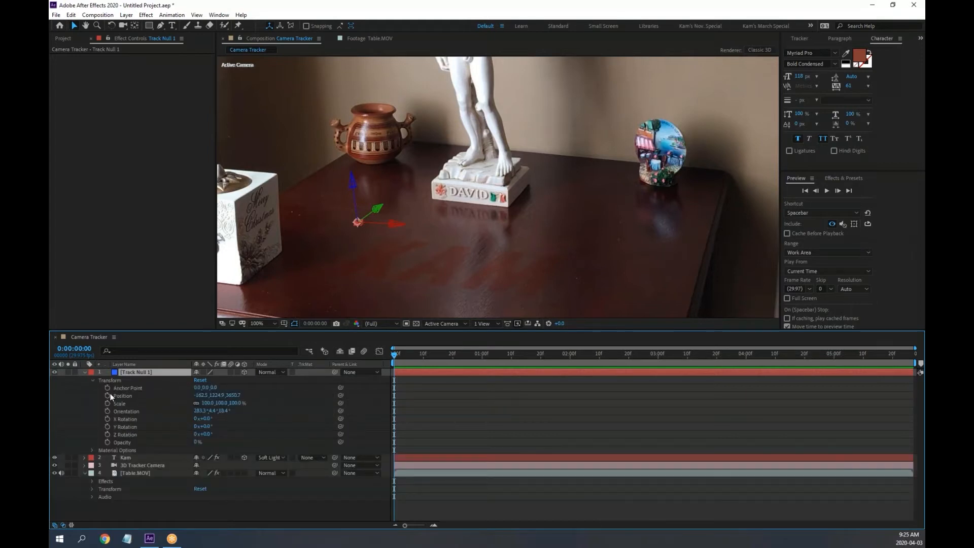
{"action": "left_click", "coordinate": [93, 382]}
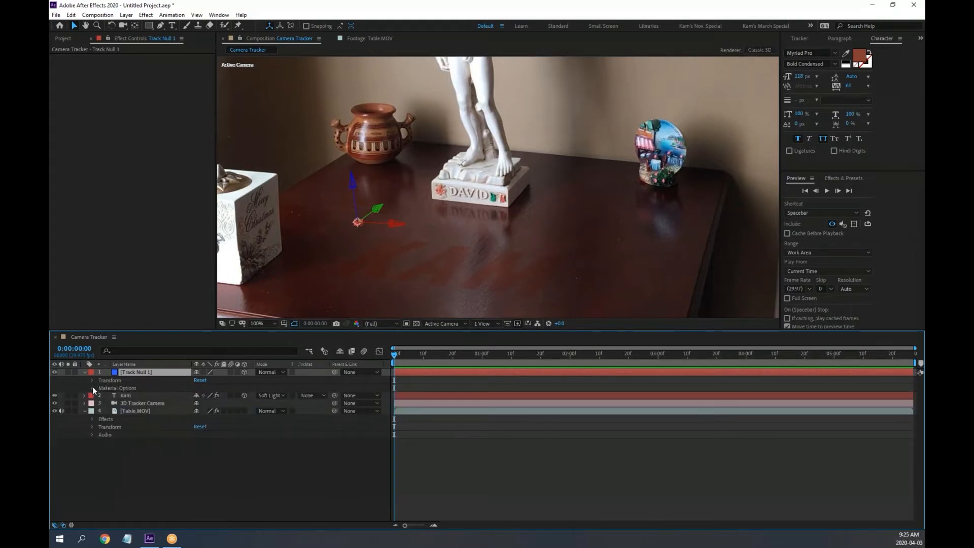
Collapse Material Options and open the Import File dialog from the Project panel
{"action": "left_click", "coordinate": [92, 387]}
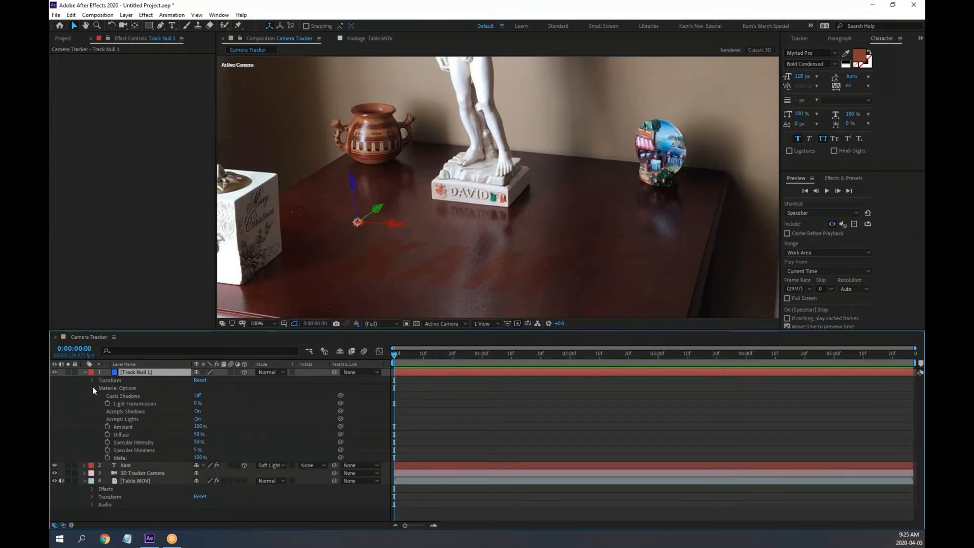
{"action": "left_click", "coordinate": [93, 388]}
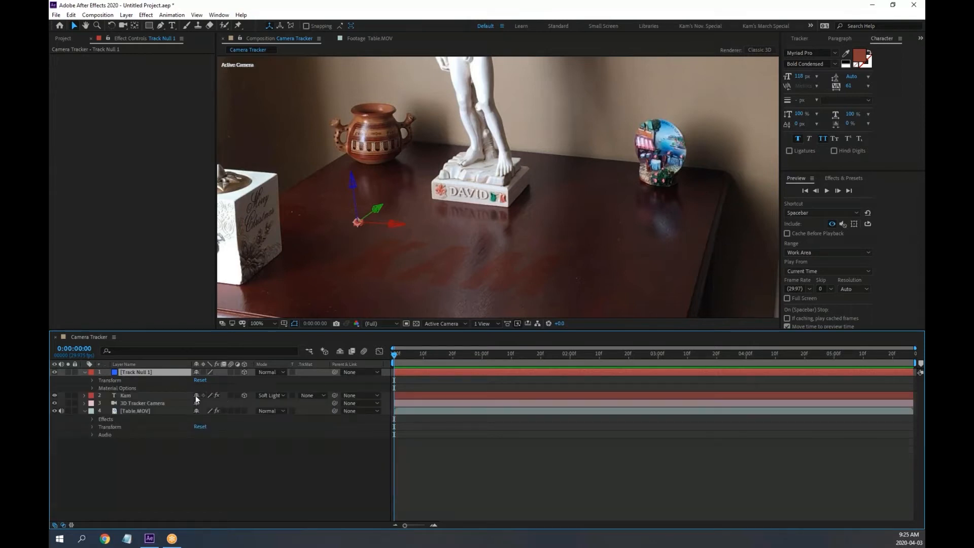
{"action": "left_click", "coordinate": [65, 39]}
{"action": "double_click", "coordinate": [118, 239]}
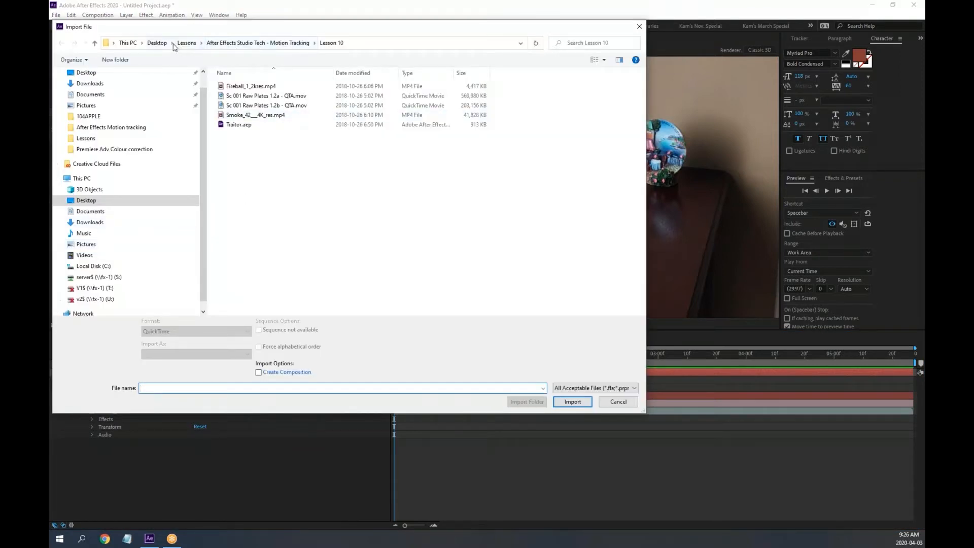
Import Logo.ai from Desktop > Eliquo Online > After Effects Motion tracking
{"action": "left_click", "coordinate": [173, 43]}
{"action": "left_click", "coordinate": [163, 42]}
{"action": "left_click", "coordinate": [157, 43]}
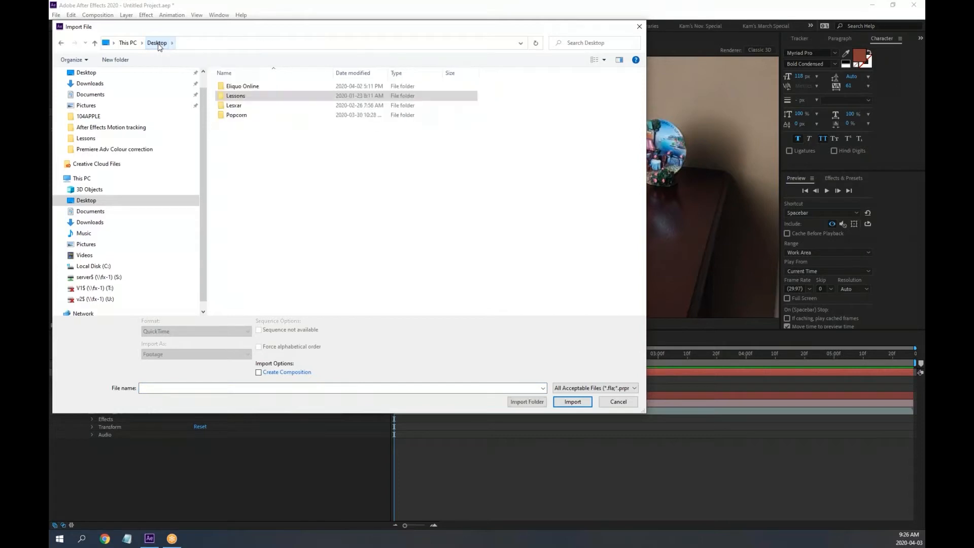
{"action": "double_click", "coordinate": [238, 87]}
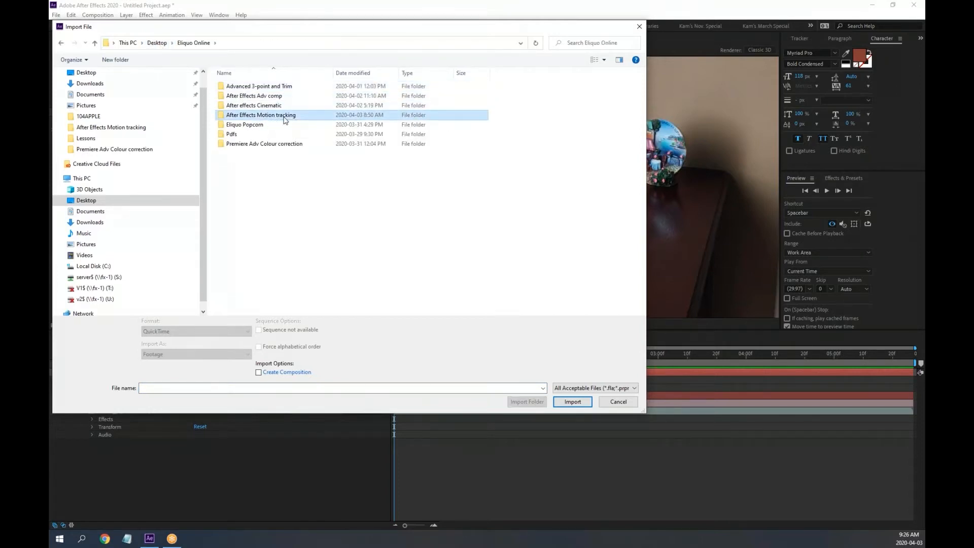
{"action": "double_click", "coordinate": [284, 120]}
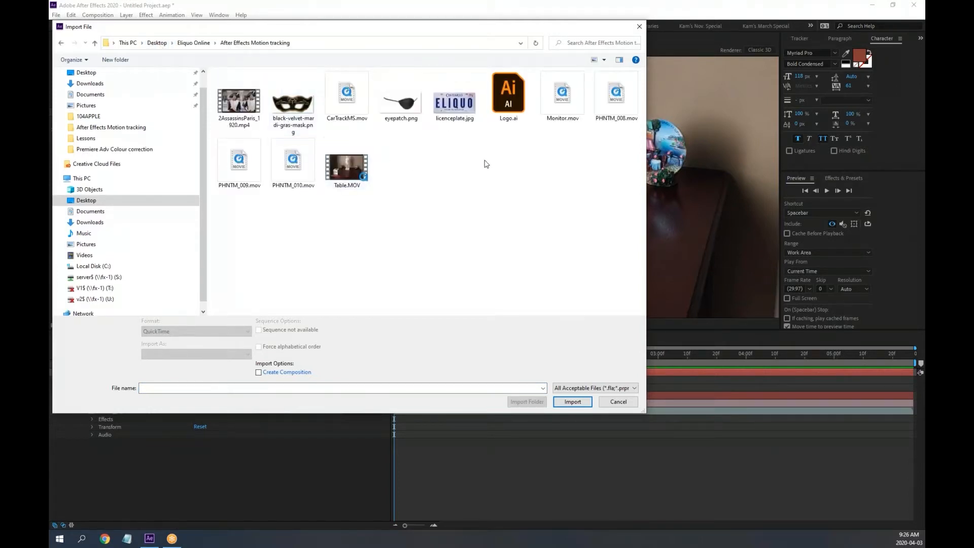
{"action": "double_click", "coordinate": [512, 97]}
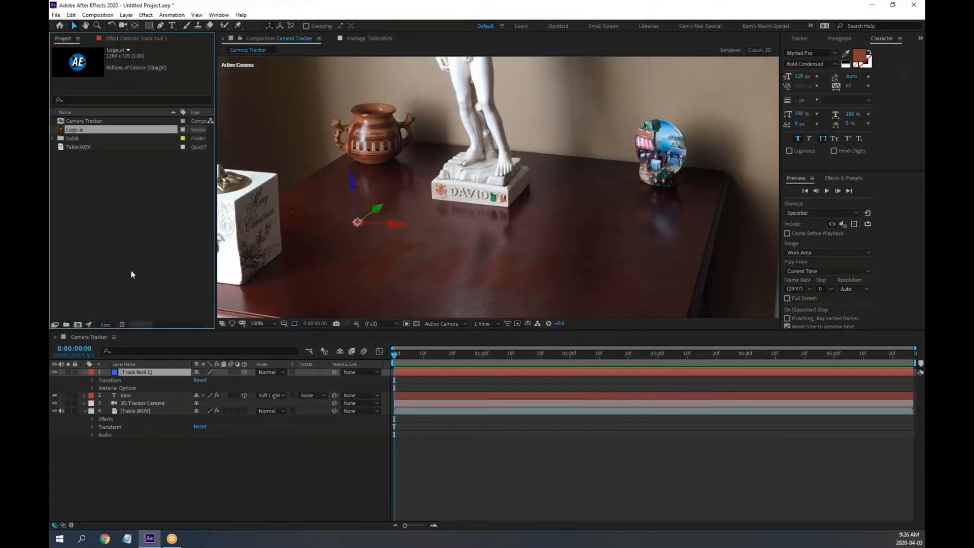
Hide the Kam text layer and add Logo.ai to the composition as a 3D layer
{"action": "left_click", "coordinate": [55, 397]}
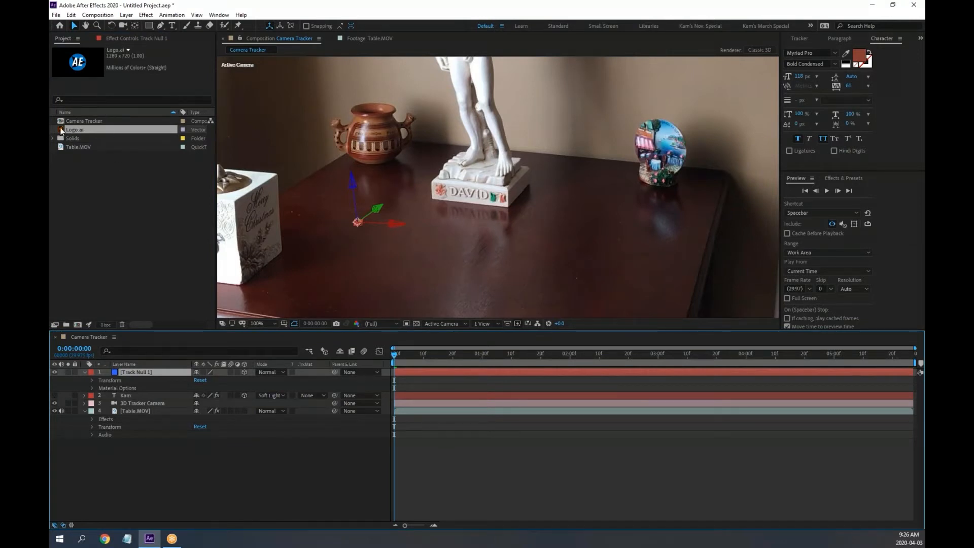
{"action": "left_click_drag", "start_coordinate": [61, 131], "coordinate": [446, 338]}
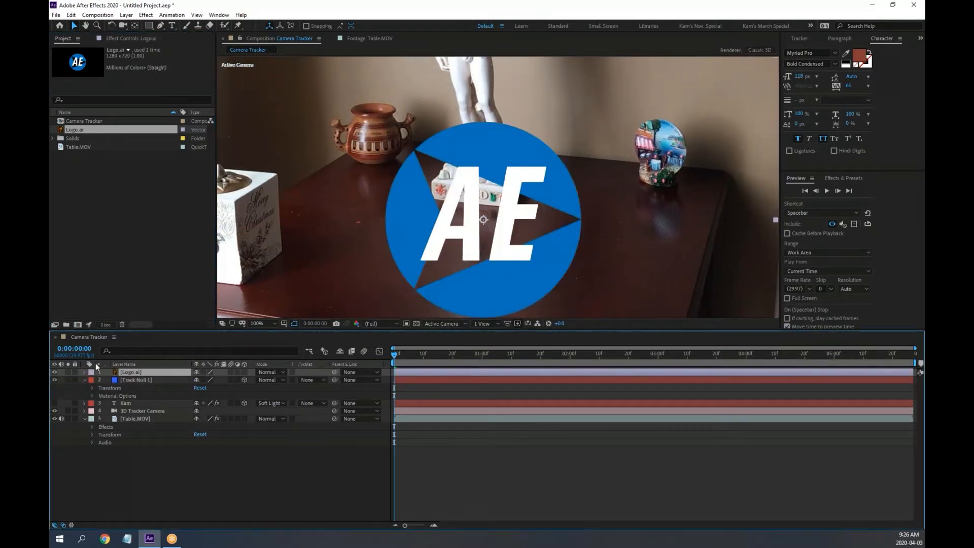
{"action": "left_click", "coordinate": [84, 372]}
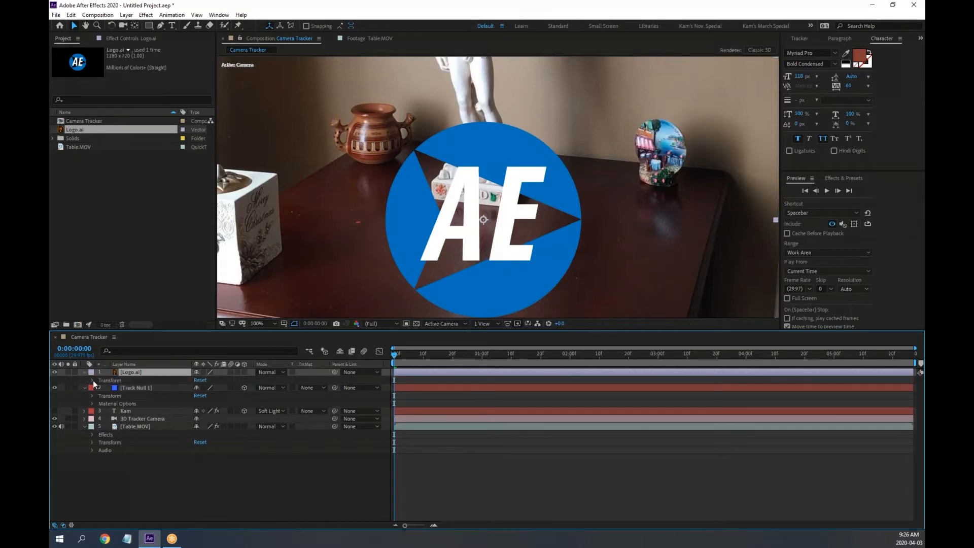
{"action": "left_click", "coordinate": [93, 380]}
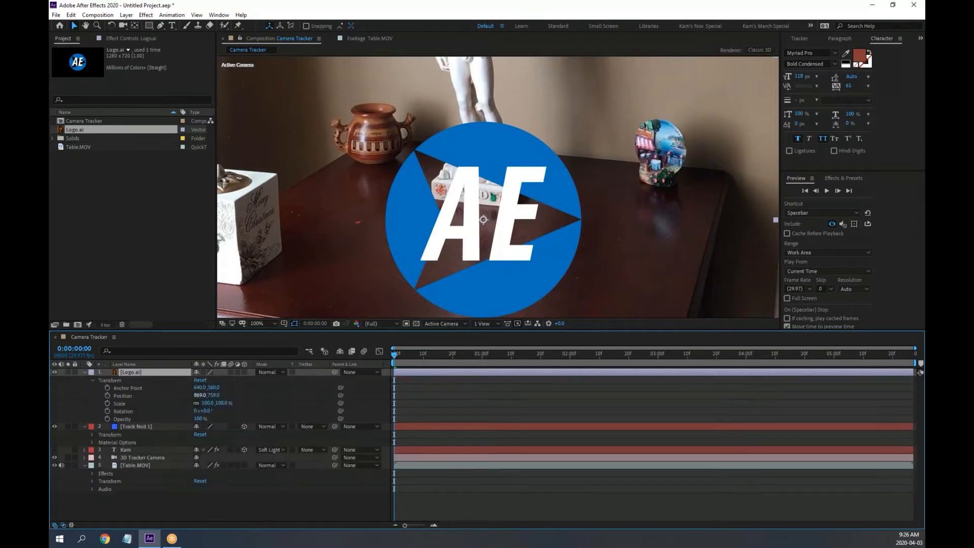
{"action": "left_click", "coordinate": [244, 372]}
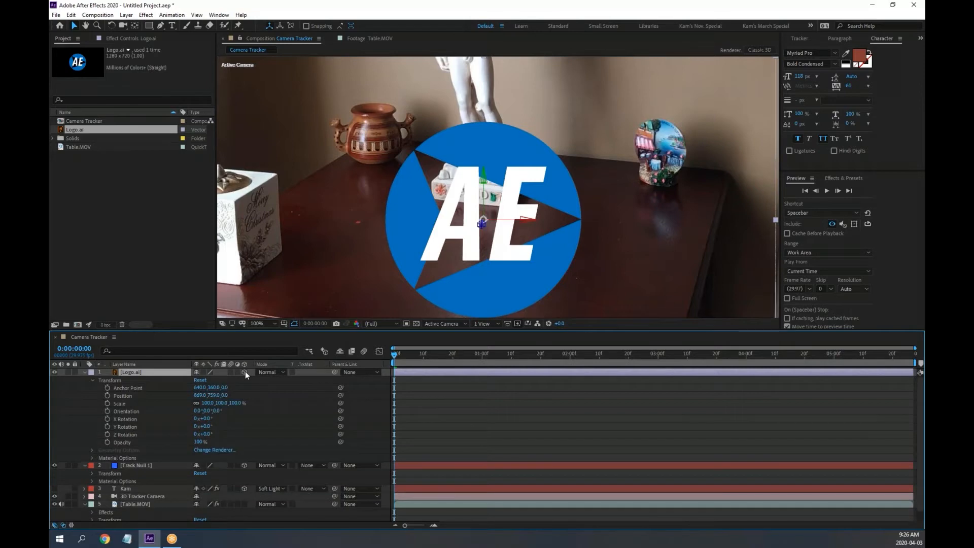
{"action": "left_click", "coordinate": [84, 372]}
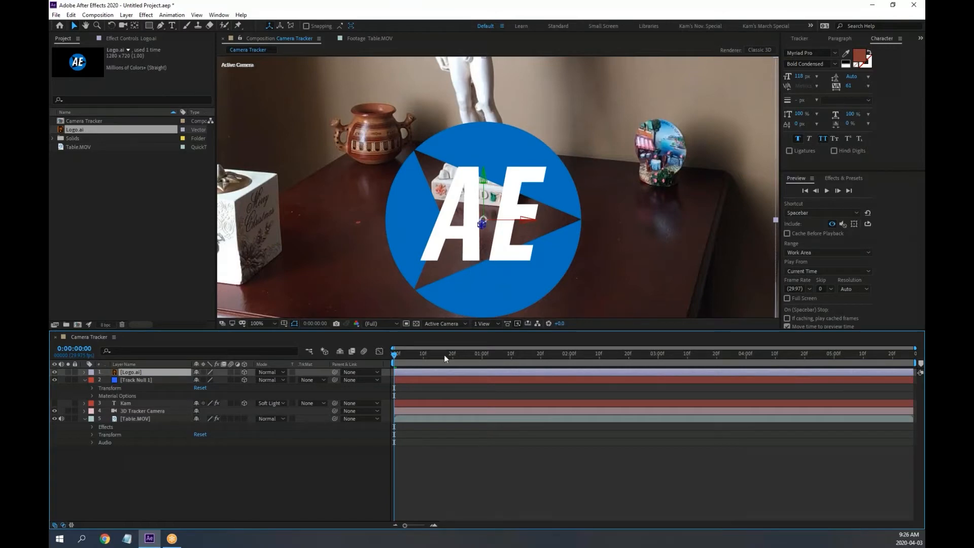
Scrub the shot and test-tilt the logo with the Rotation tool, then undo the rotation
{"action": "mouse_move", "coordinate": [403, 354]}
{"action": "left_mouse_down"}
{"action": "mouse_move", "coordinate": [586, 367]}
{"action": "mouse_move", "coordinate": [396, 356]}
{"action": "left_mouse_up"}
{"action": "left_click", "coordinate": [111, 26]}
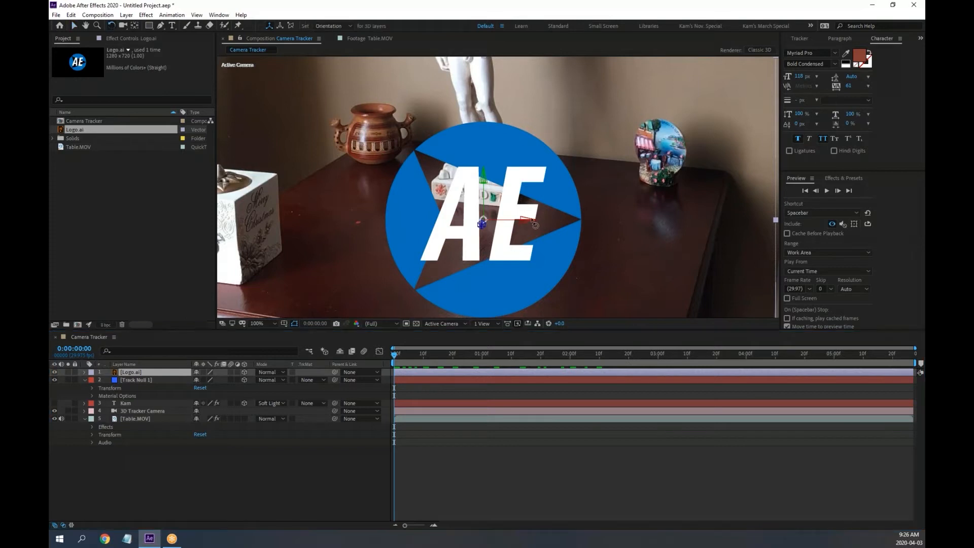
{"action": "left_click_drag", "start_coordinate": [532, 223], "coordinate": [526, 188]}
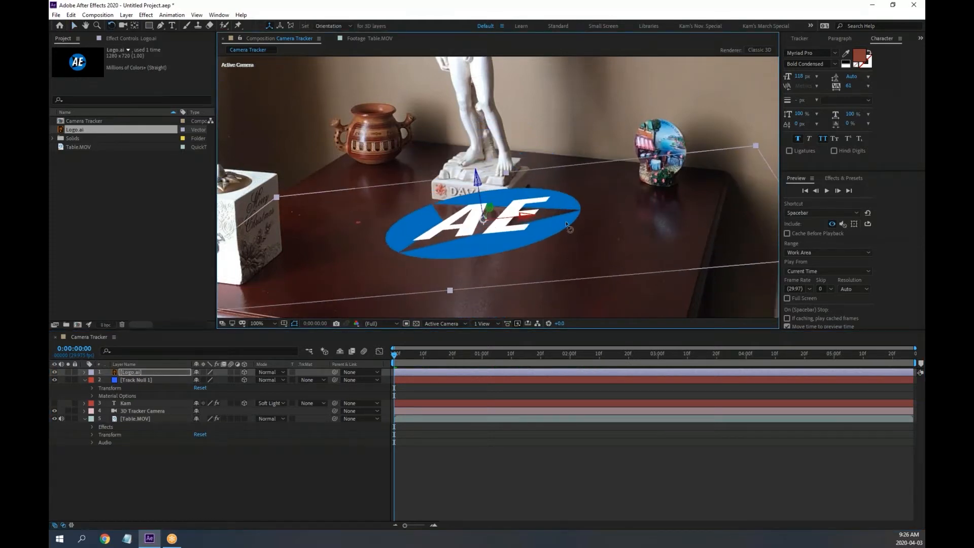
{"action": "key", "text": "grave"}
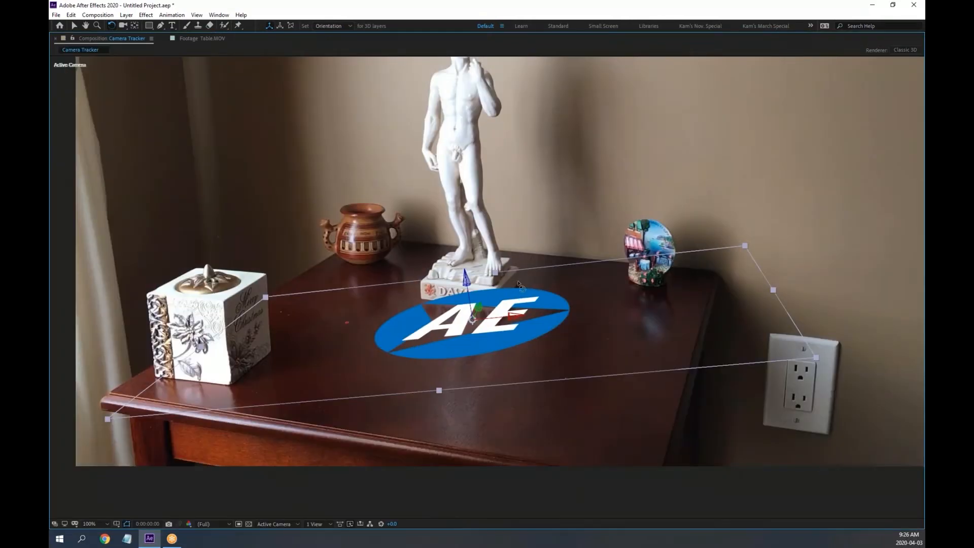
{"action": "left_click_drag", "start_coordinate": [516, 319], "coordinate": [514, 319]}
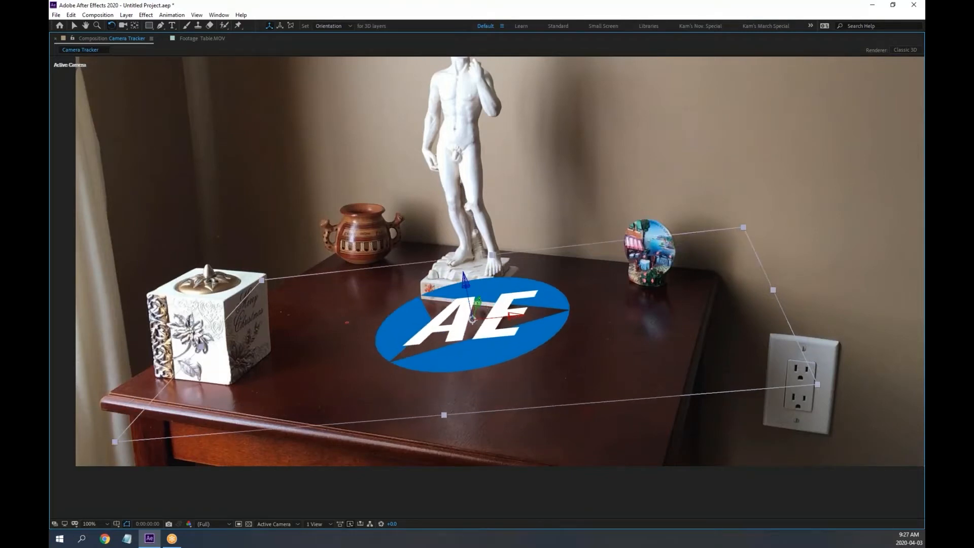
{"action": "key", "text": "ctrl+z"}
{"action": "key", "text": "ctrl+z"}
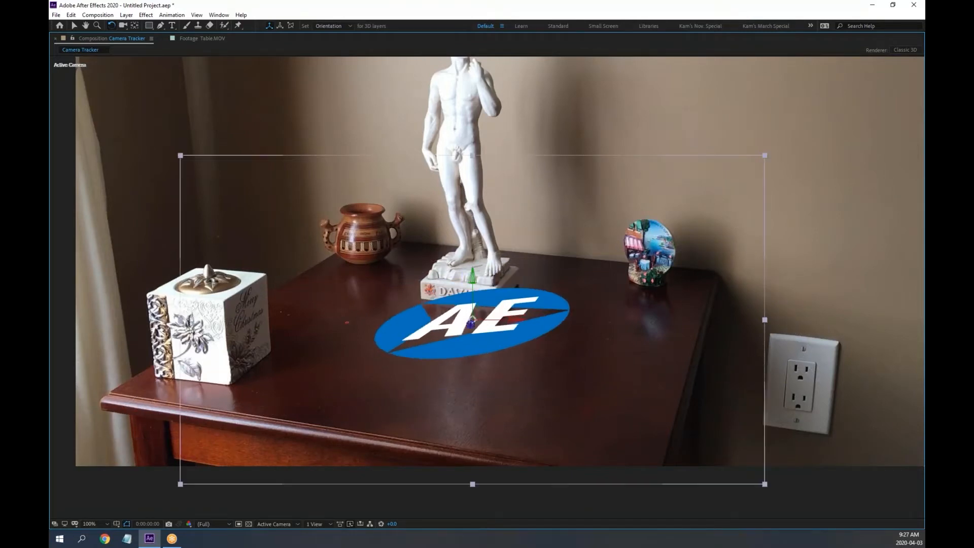
{"action": "key", "text": "grave"}
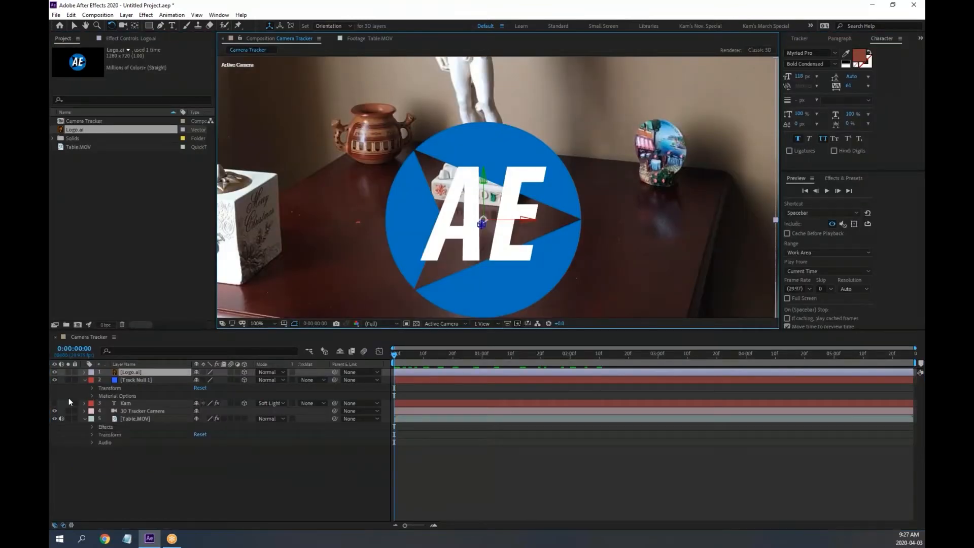
Show Logo.ai and Track Null 1 Transform values in an enlarged timeline, then scrub back to 0:00
{"action": "left_click", "coordinate": [84, 372]}
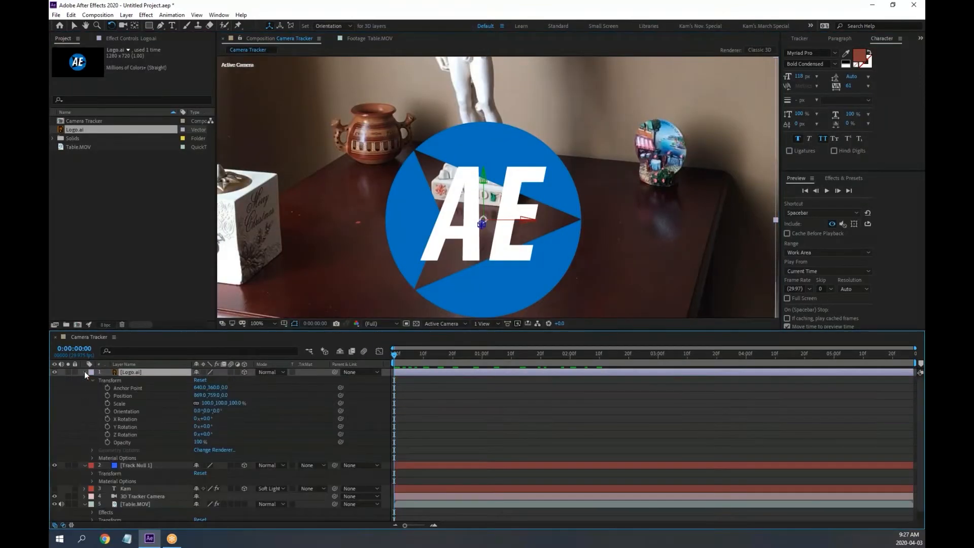
{"action": "left_click_drag", "start_coordinate": [138, 331], "coordinate": [134, 228]}
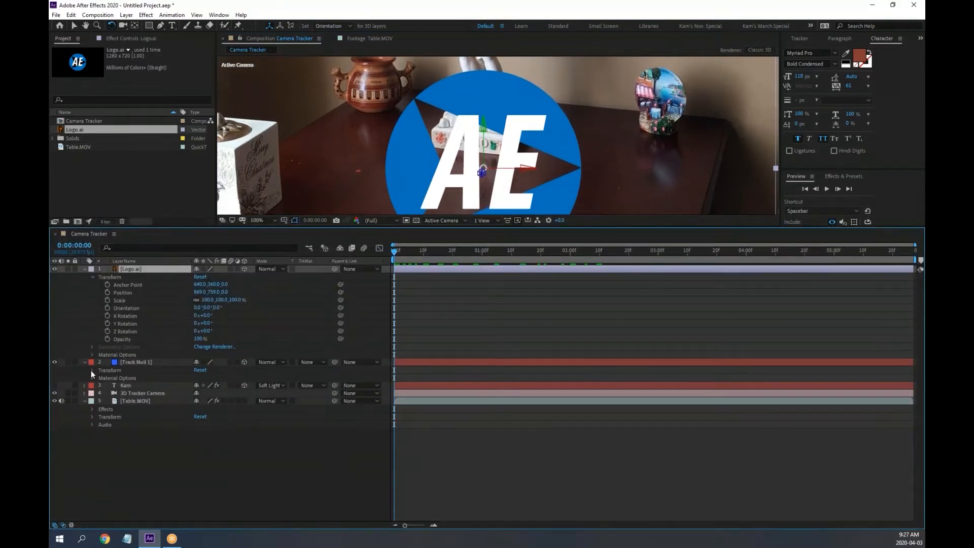
{"action": "left_click", "coordinate": [92, 371]}
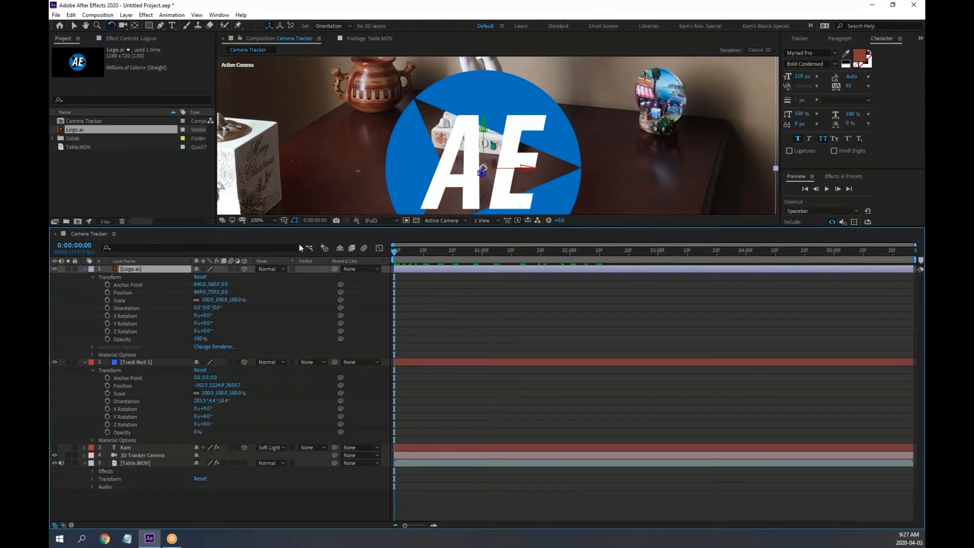
{"action": "left_click_drag", "start_coordinate": [398, 251], "coordinate": [444, 251]}
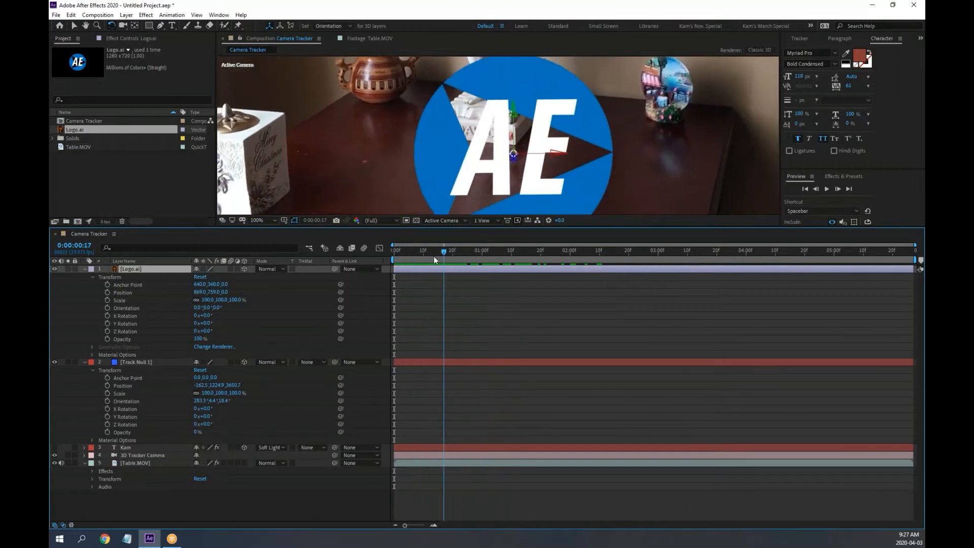
{"action": "left_click", "coordinate": [132, 362]}
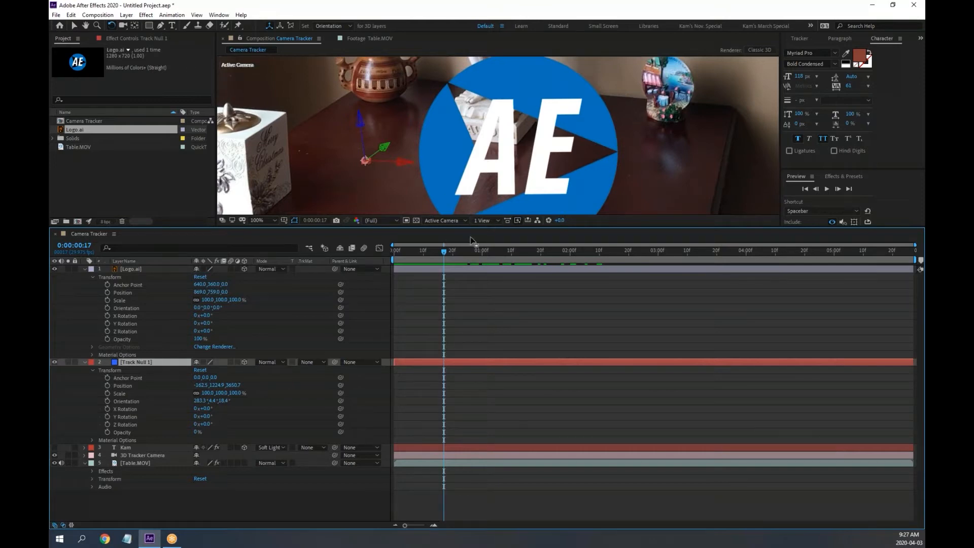
{"action": "left_click_drag", "start_coordinate": [442, 251], "coordinate": [390, 252]}
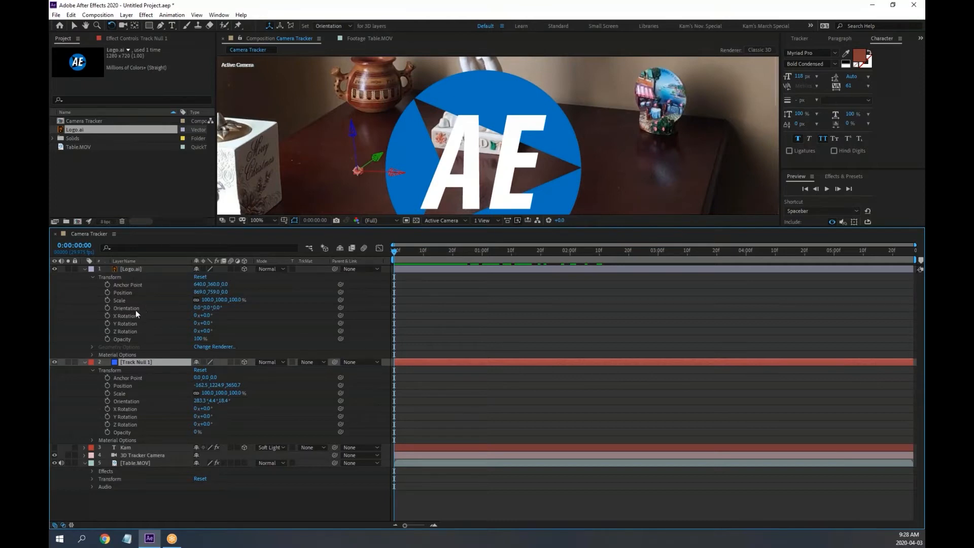
Link Logo.ai's Orientation to Track Null 1's Orientation with an expression and check it across frames
{"action": "left_click", "coordinate": [107, 308], "text": "alt"}
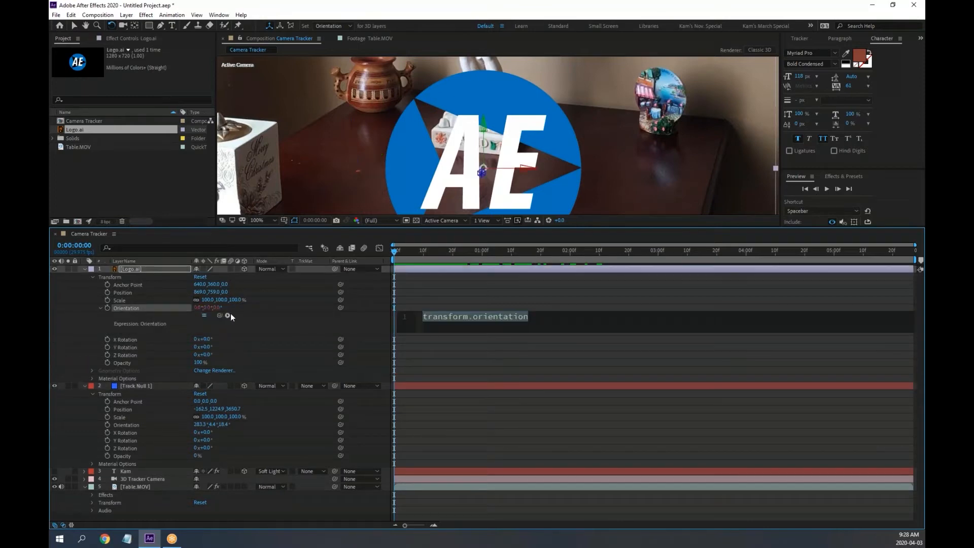
{"action": "left_click_drag", "start_coordinate": [220, 315], "coordinate": [133, 425]}
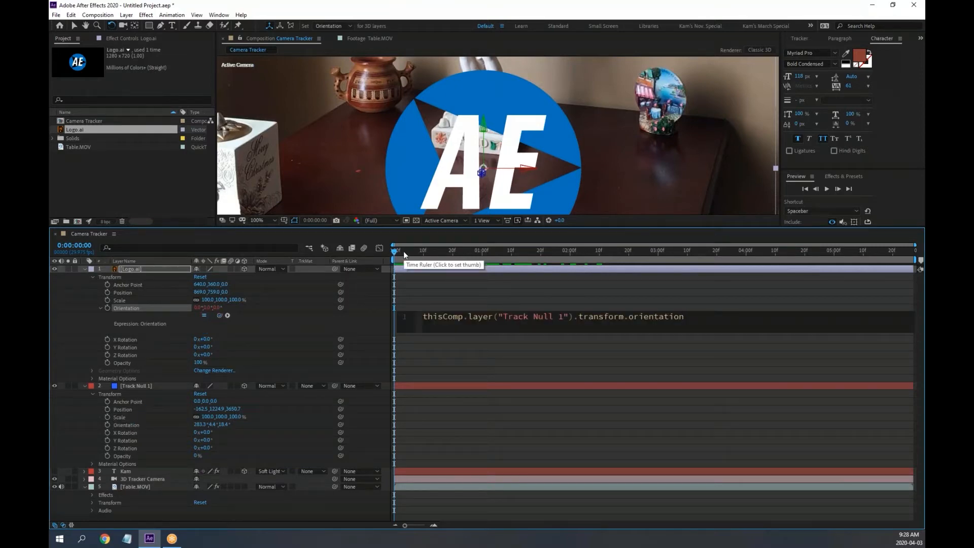
{"action": "left_click", "coordinate": [435, 251]}
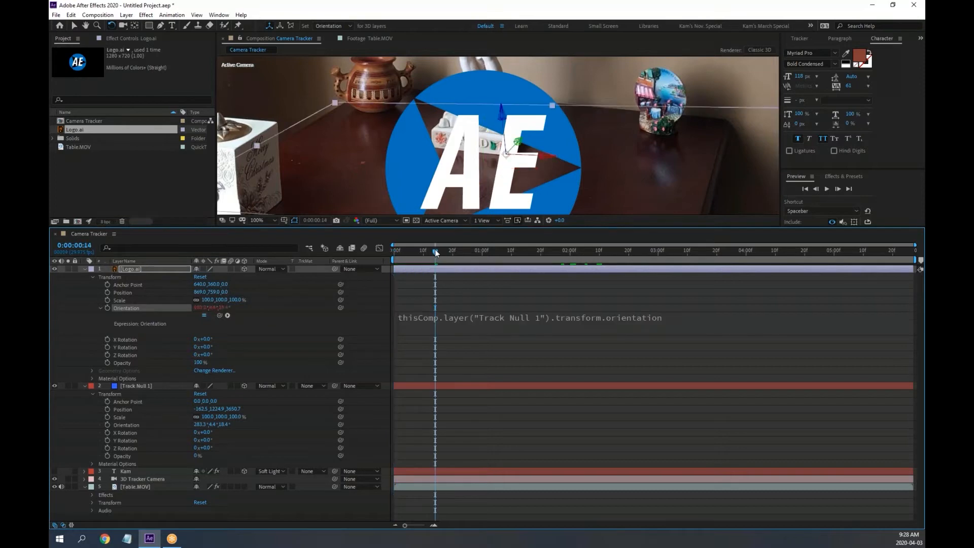
{"action": "left_click_drag", "start_coordinate": [436, 252], "coordinate": [393, 251]}
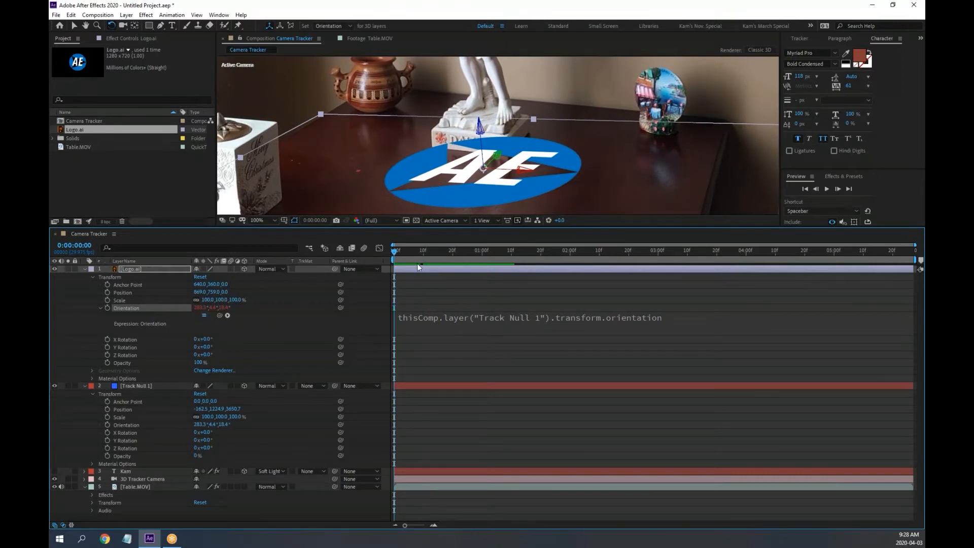
{"action": "left_click", "coordinate": [100, 307]}
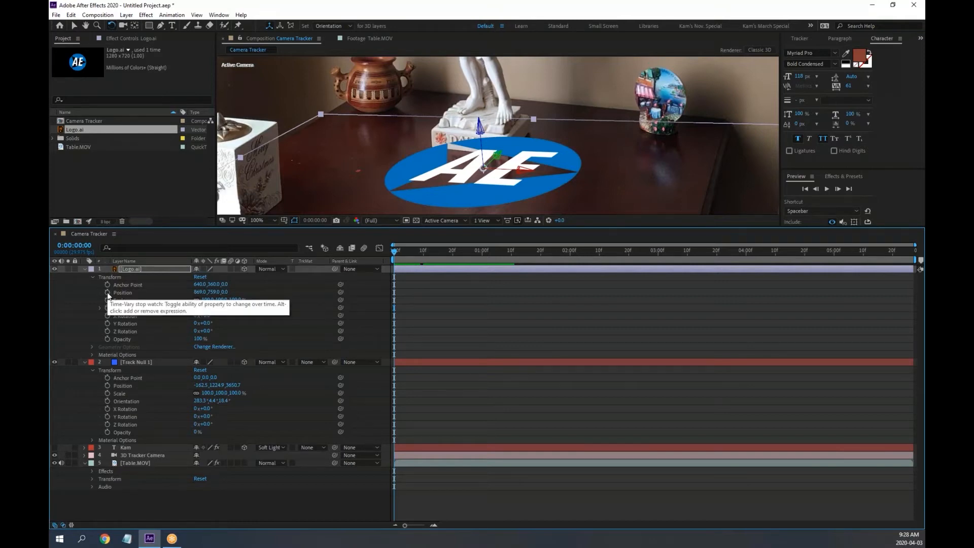
Pick-whip Logo.ai's Position to Track Null 1's Position and scrub to confirm the logo follows
{"action": "key", "text": "ctrl+v"}
{"action": "left_click_drag", "start_coordinate": [393, 252], "coordinate": [288, 259]}
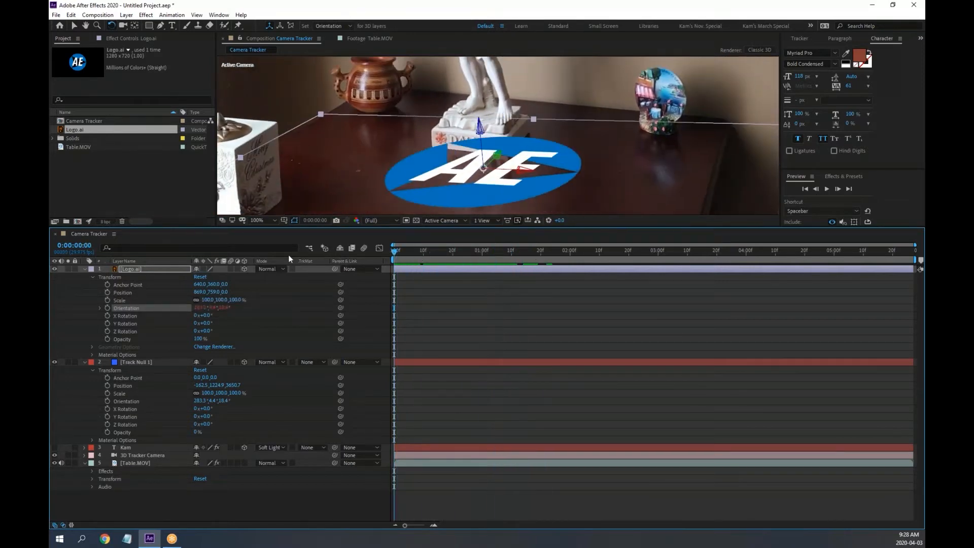
{"action": "left_click", "coordinate": [107, 292], "text": "alt"}
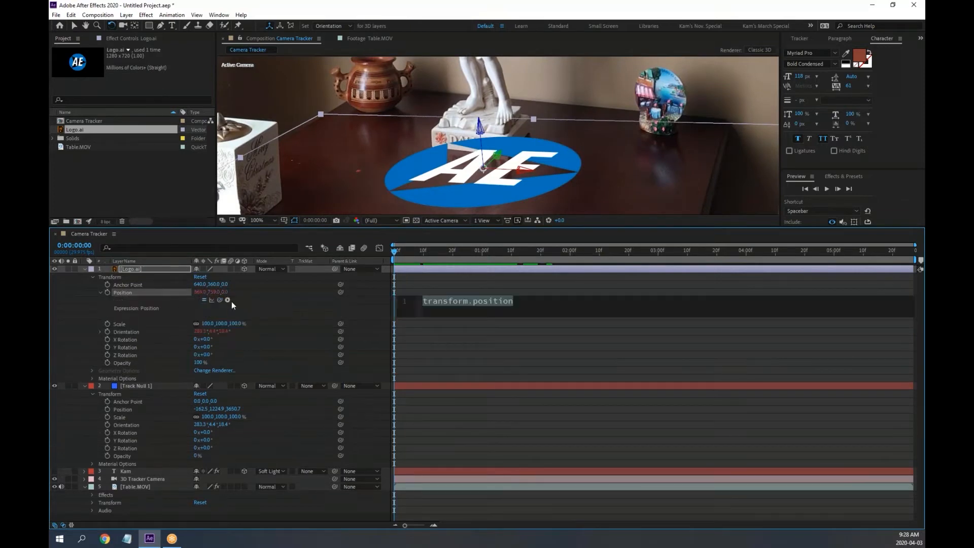
{"action": "left_click_drag", "start_coordinate": [220, 299], "coordinate": [127, 408]}
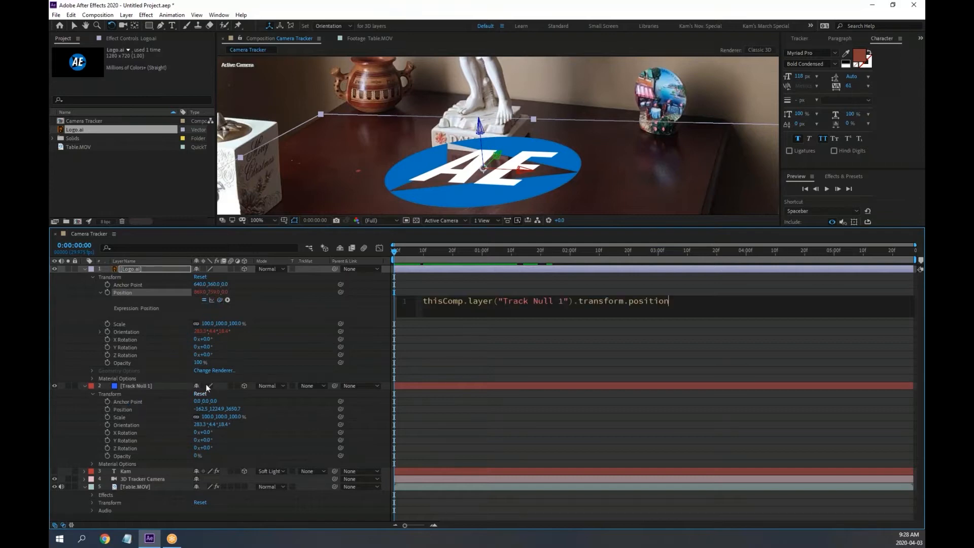
{"action": "left_click", "coordinate": [409, 250]}
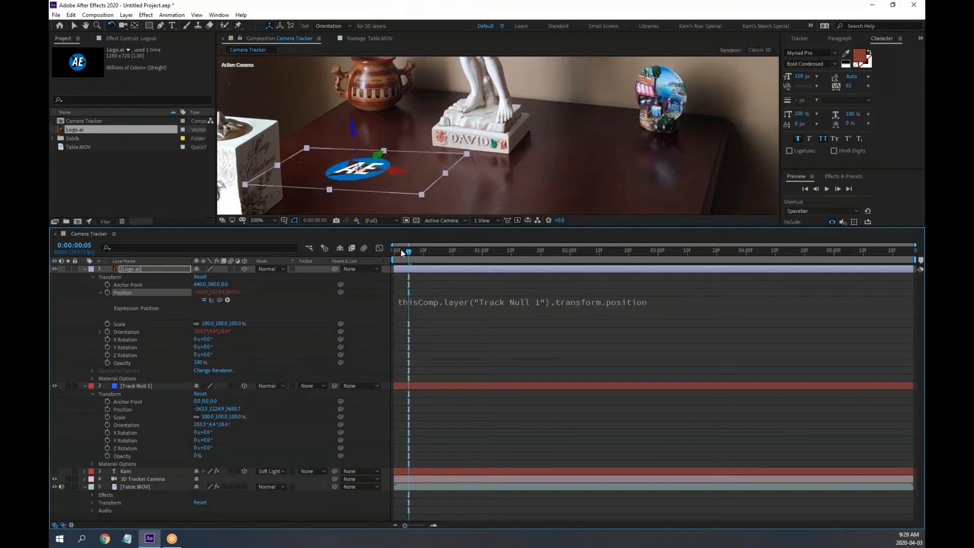
{"action": "left_click_drag", "start_coordinate": [401, 249], "coordinate": [357, 268]}
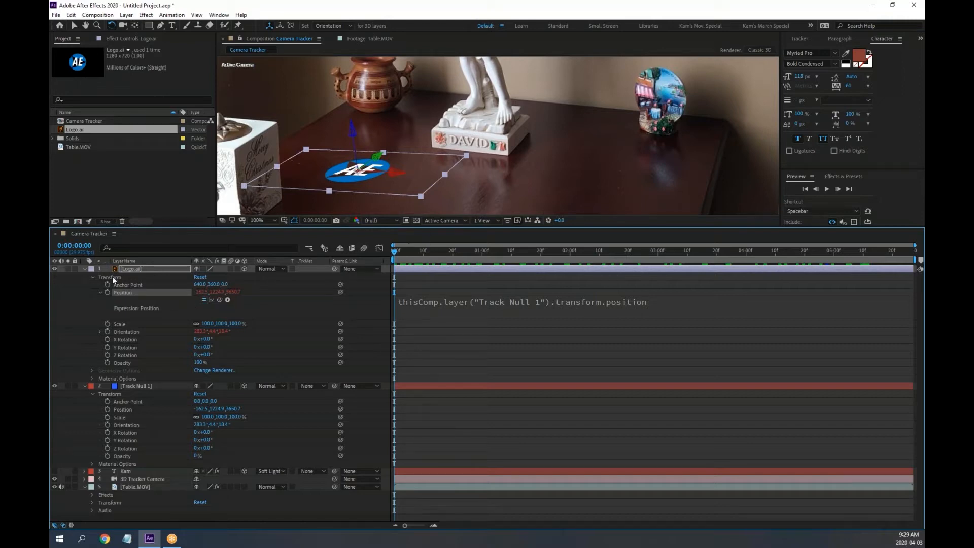
{"action": "left_click", "coordinate": [84, 268]}
{"action": "left_click", "coordinate": [142, 277]}
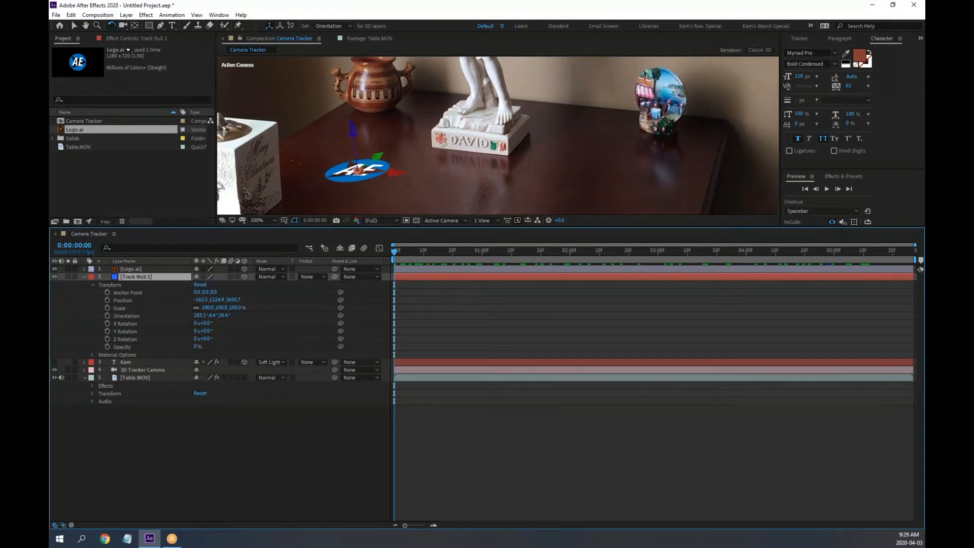
Move Track Null 1 right along the table toward the David statue
{"action": "key", "text": "v"}
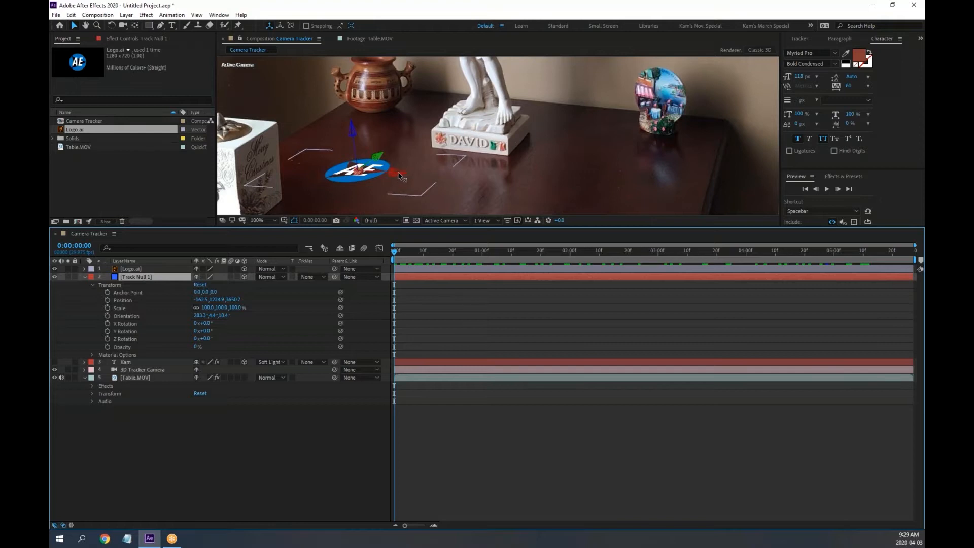
{"action": "left_click_drag", "start_coordinate": [396, 175], "coordinate": [438, 177]}
{"action": "left_click_drag", "start_coordinate": [556, 195], "coordinate": [729, 208]}
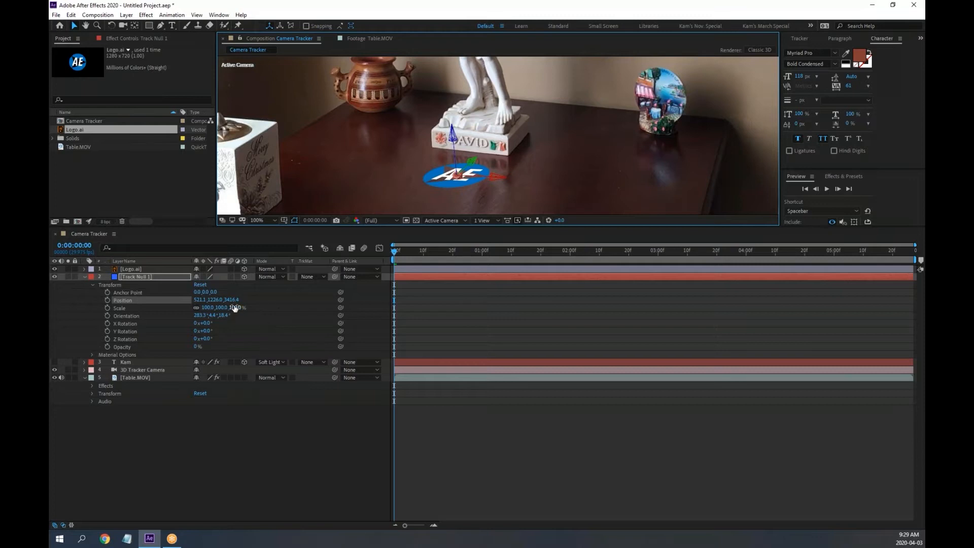
Scale Track Null 1 to 2225 and enlarge Logo.ai to 176% scale
{"action": "left_click_drag", "start_coordinate": [231, 307], "coordinate": [924, 309]}
{"action": "left_click_drag", "start_coordinate": [242, 310], "coordinate": [739, 318]}
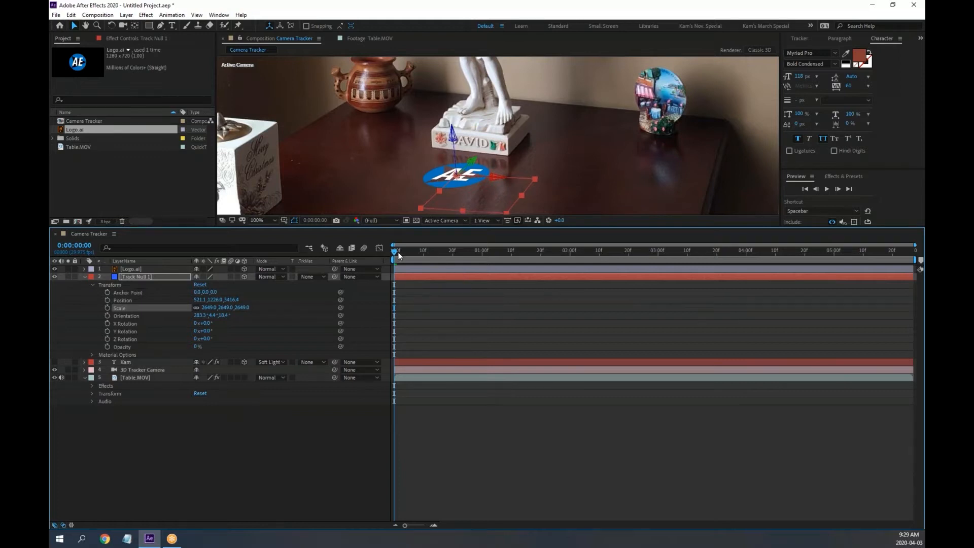
{"action": "left_click_drag", "start_coordinate": [395, 251], "coordinate": [324, 259]}
{"action": "left_click_drag", "start_coordinate": [243, 309], "coordinate": [93, 316]}
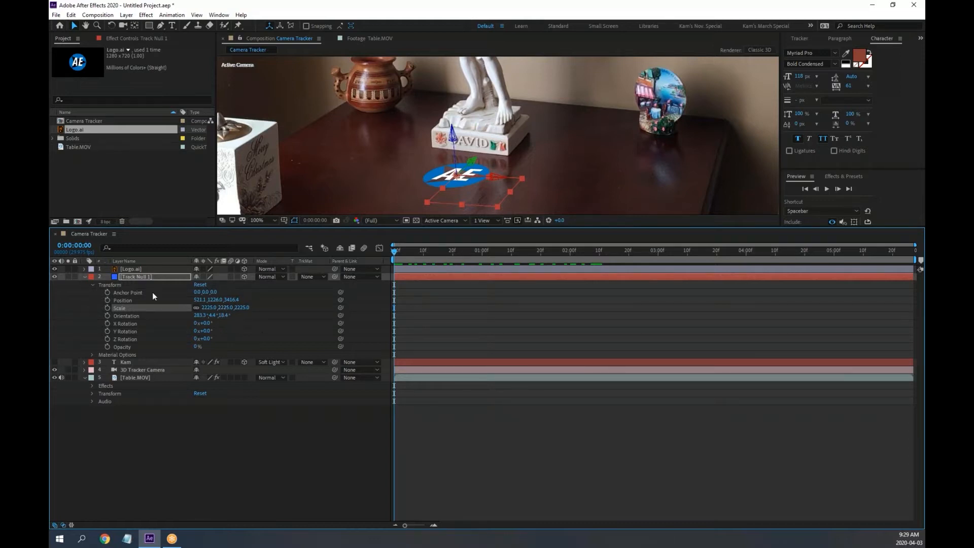
{"action": "left_click", "coordinate": [84, 269]}
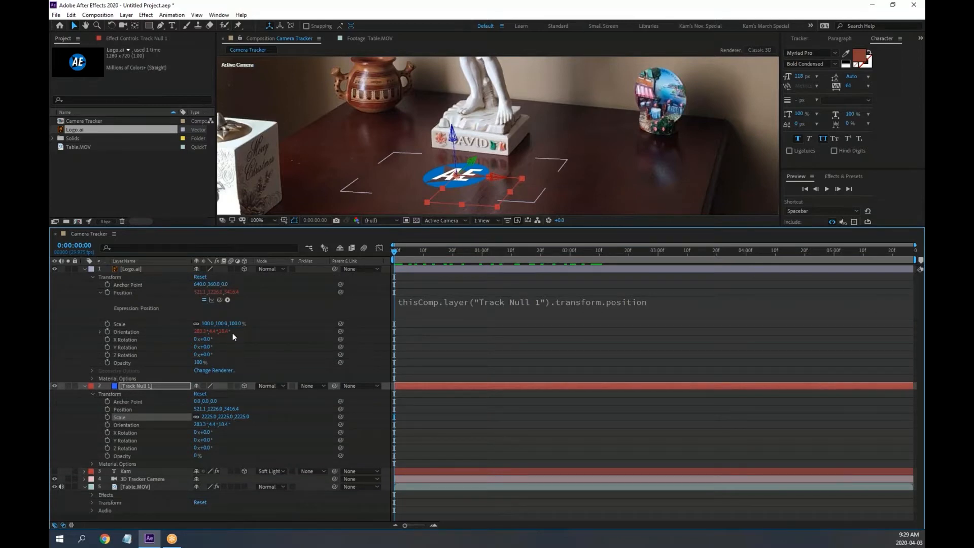
{"action": "left_click_drag", "start_coordinate": [234, 324], "coordinate": [268, 324]}
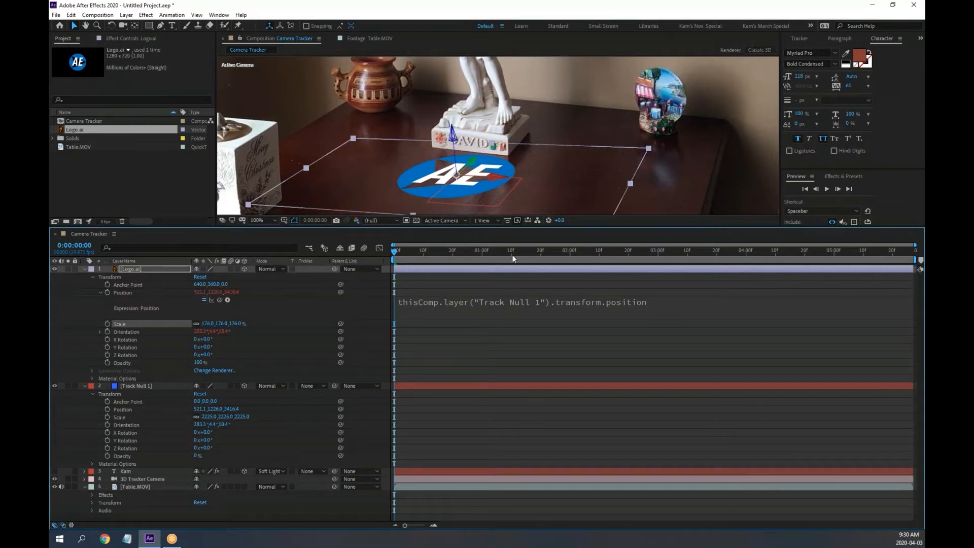
Preview the tracked logo in a maximized viewer and undo an accidental footage move
{"action": "key", "text": "space"}
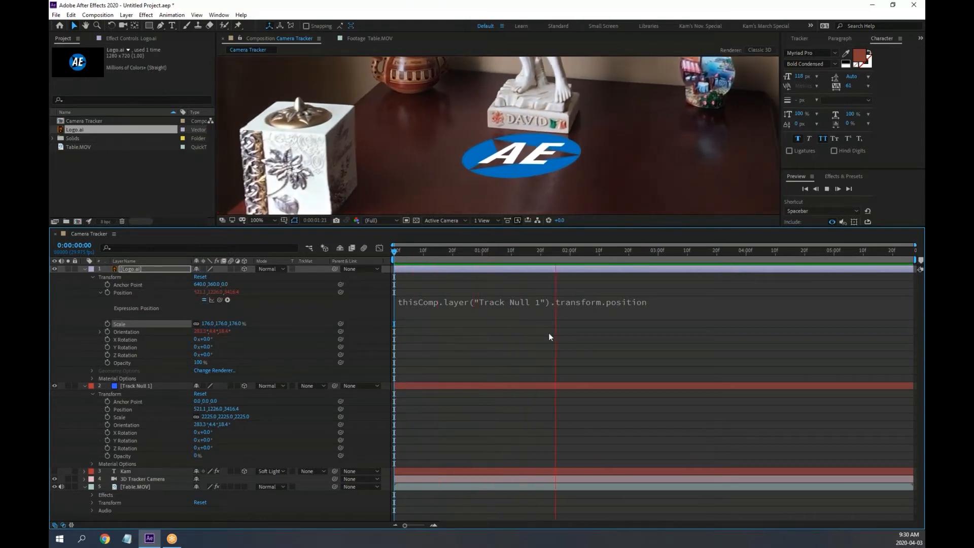
{"action": "key", "text": "space"}
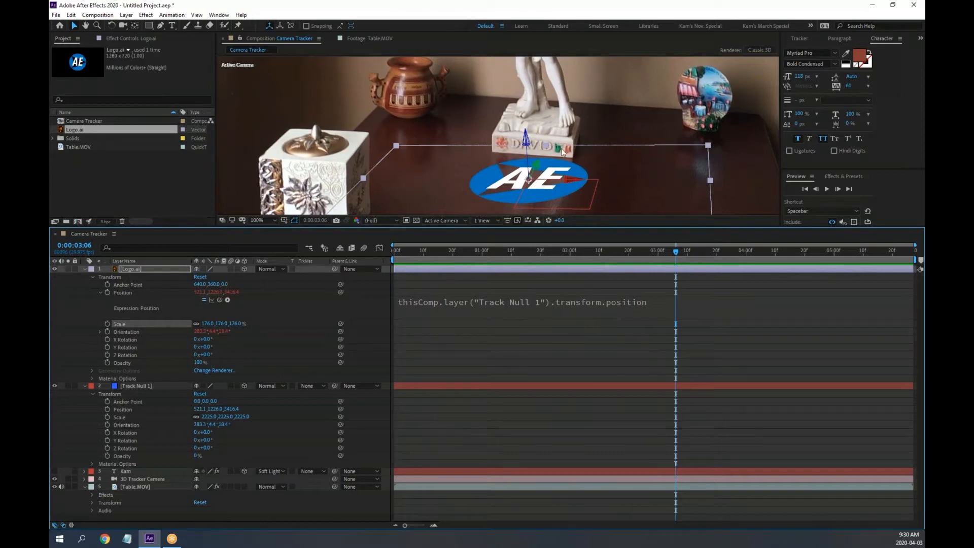
{"action": "key", "text": "grave"}
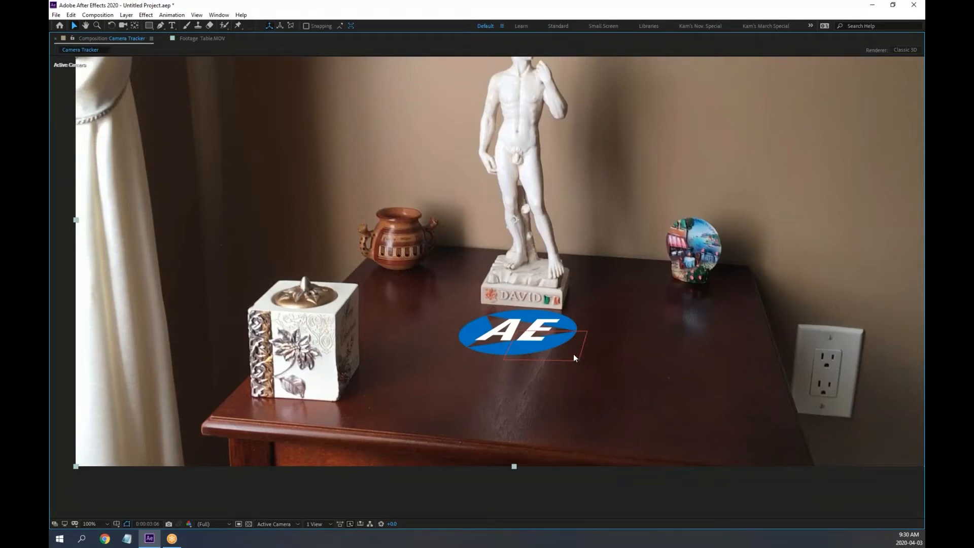
{"action": "left_click_drag", "start_coordinate": [574, 357], "coordinate": [592, 364]}
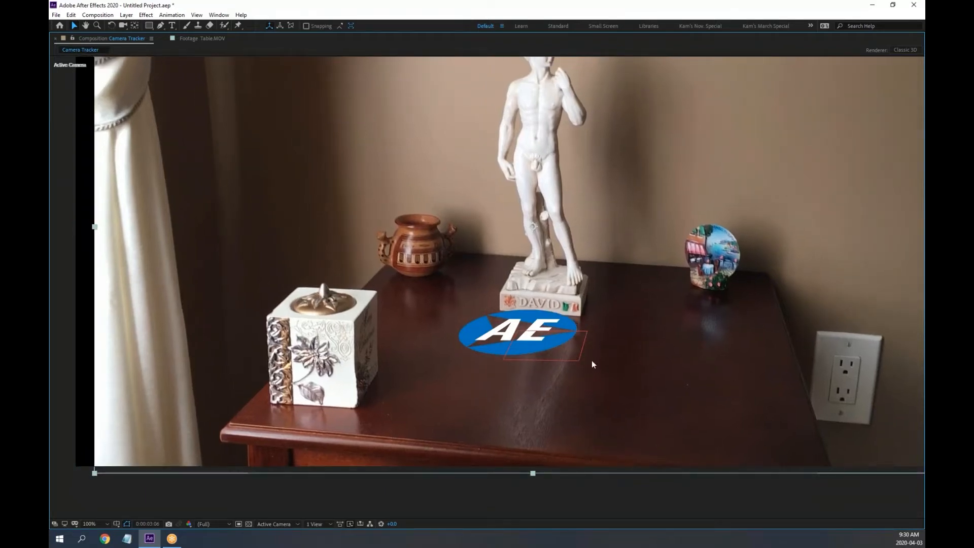
{"action": "key", "text": "ctrl+z"}
{"action": "key", "text": "grave"}
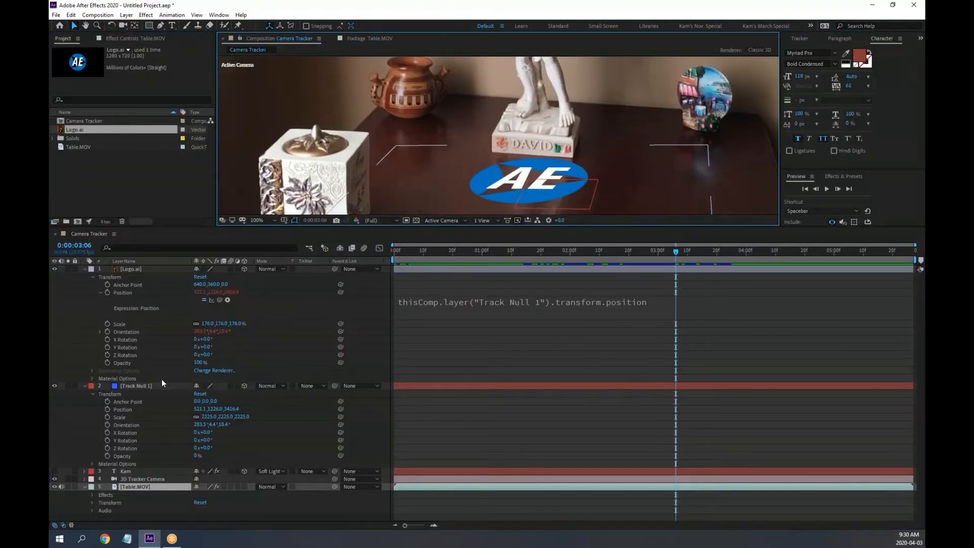
Nudge Track Null 1 so the logo sits slightly left and closer
{"action": "left_click", "coordinate": [139, 386]}
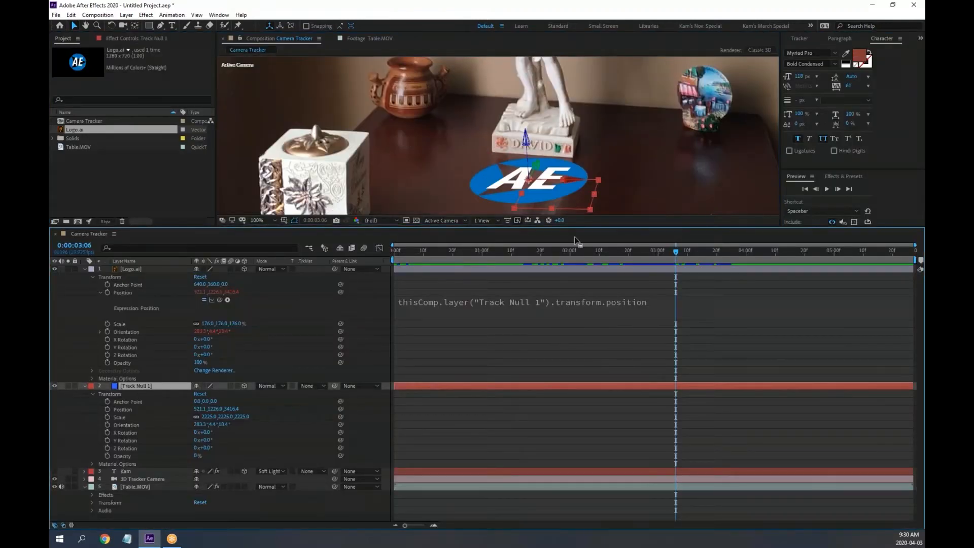
{"action": "left_click_drag", "start_coordinate": [541, 169], "coordinate": [505, 238]}
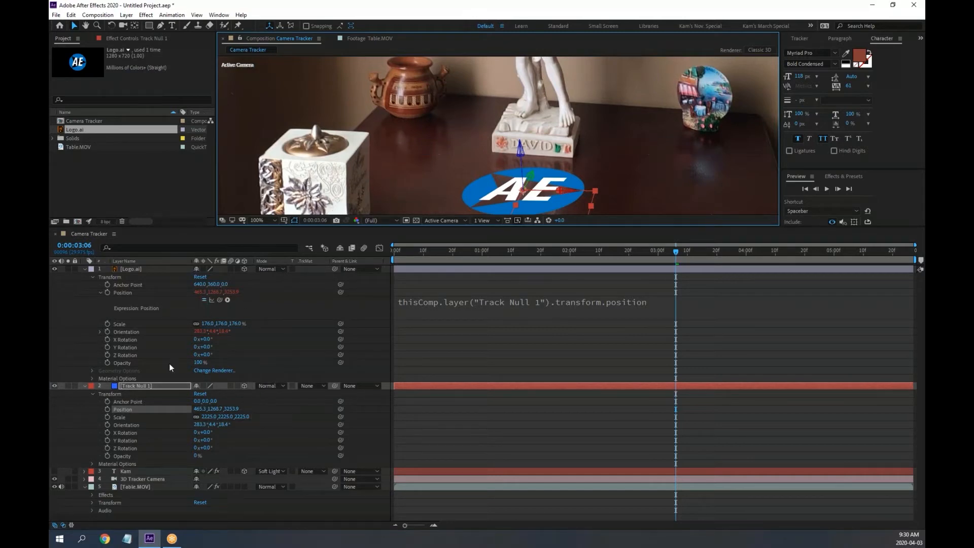
{"action": "left_click", "coordinate": [84, 269]}
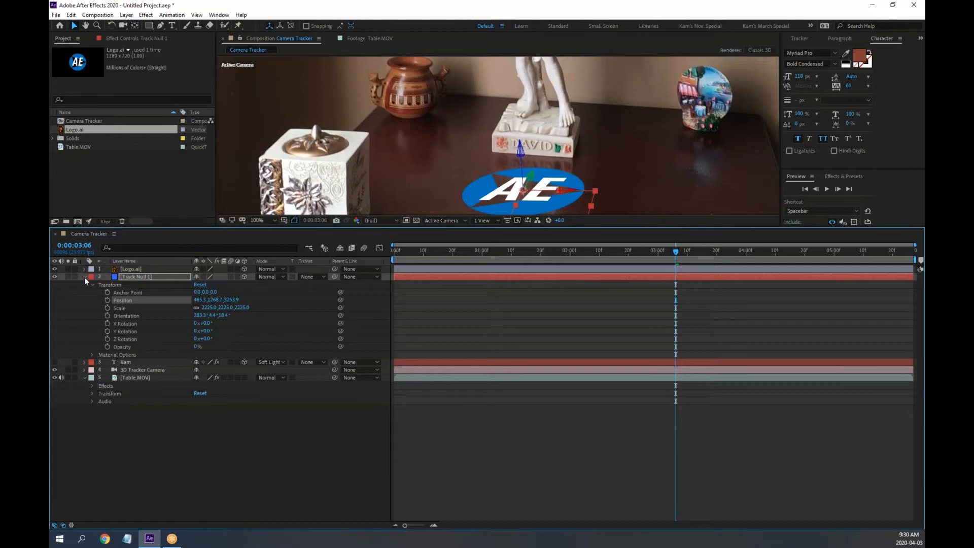
Set Logo.ai's blend mode to Soft Light after trying Overlay, and enlarge the viewer
{"action": "left_click", "coordinate": [84, 277]}
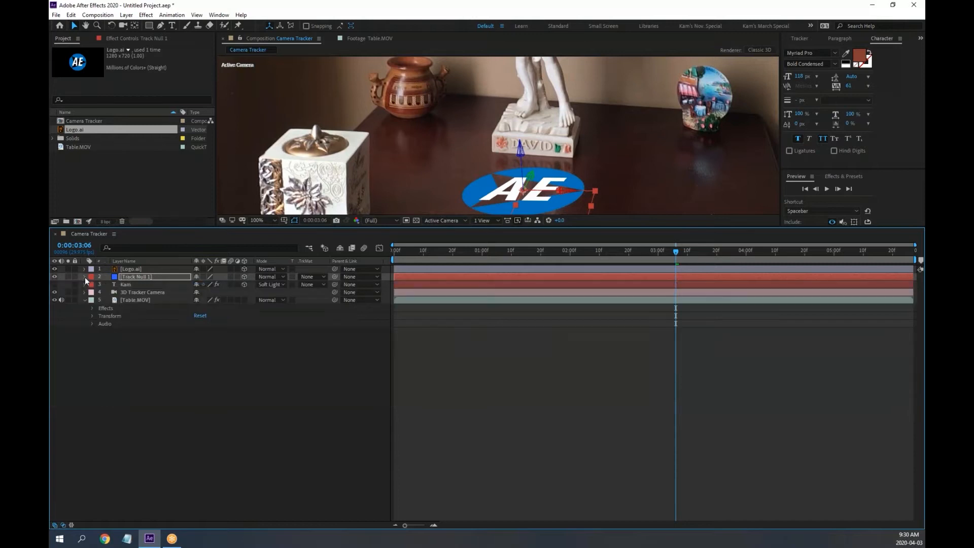
{"action": "left_click", "coordinate": [135, 269]}
{"action": "left_click", "coordinate": [282, 271]}
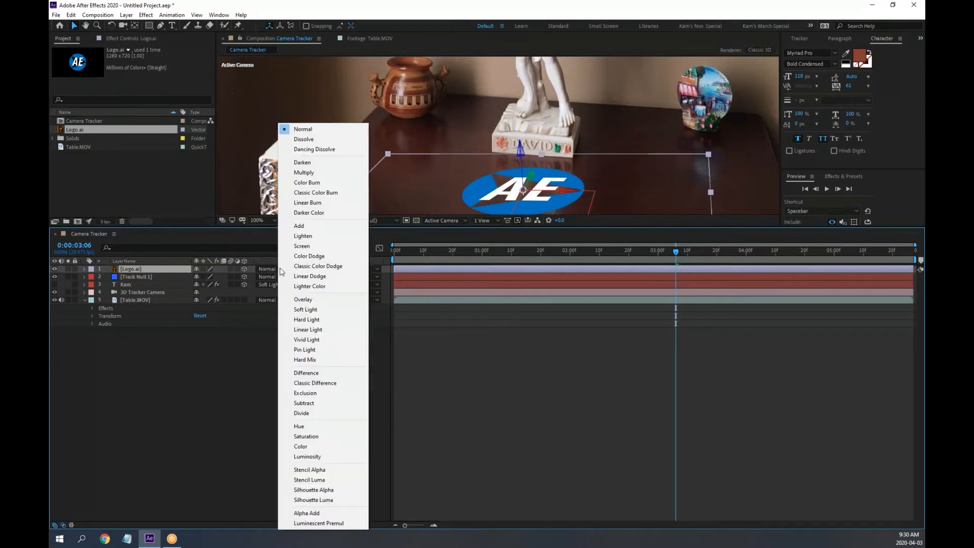
{"action": "left_click", "coordinate": [300, 300]}
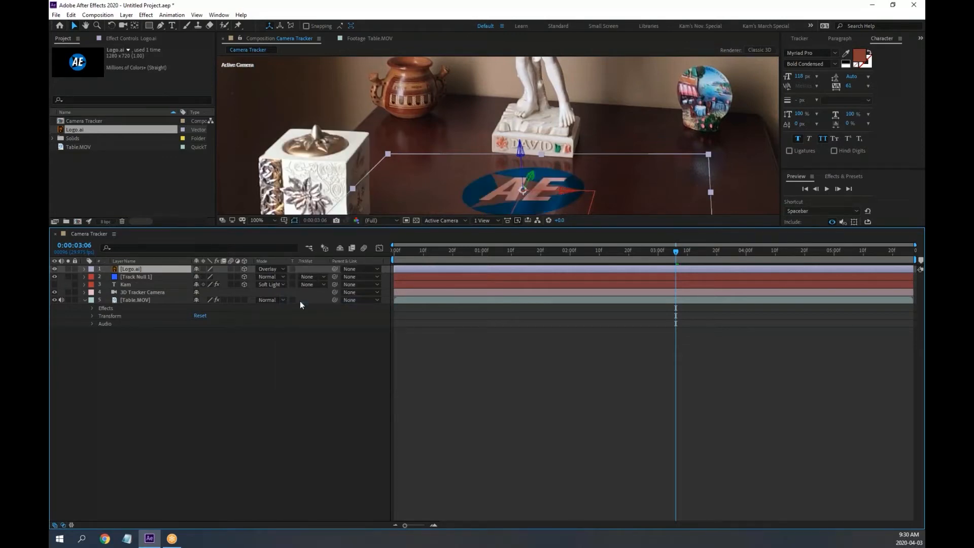
{"action": "left_click", "coordinate": [274, 269]}
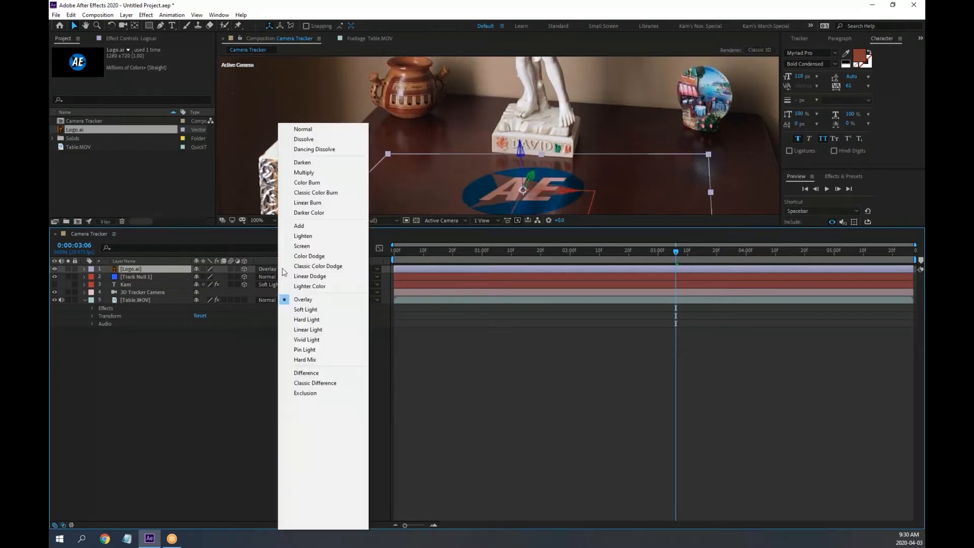
{"action": "left_click", "coordinate": [297, 315]}
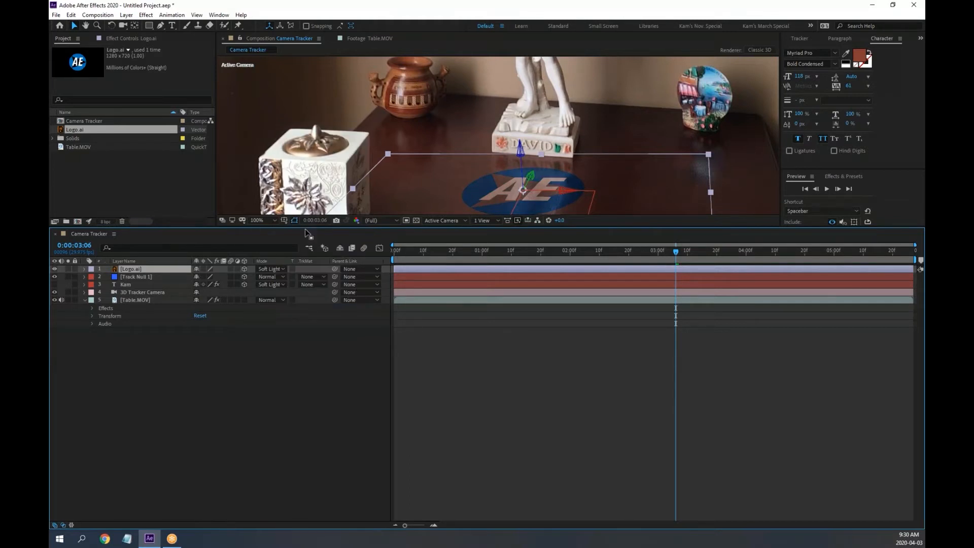
{"action": "left_click_drag", "start_coordinate": [235, 232], "coordinate": [272, 320]}
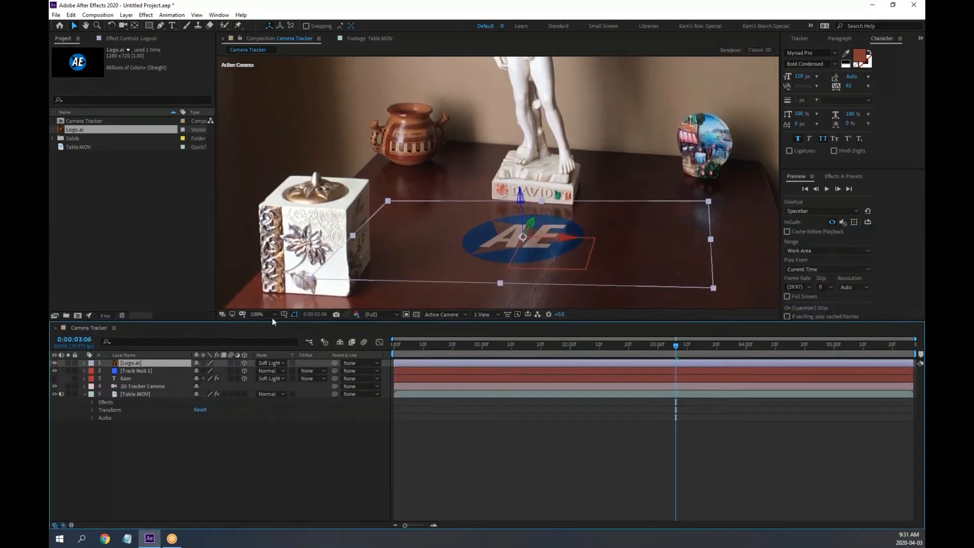
Preview the footage from the start and zoom in to inspect the logo tracking
{"action": "left_click", "coordinate": [323, 477]}
{"action": "left_click_drag", "start_coordinate": [430, 342], "coordinate": [318, 344]}
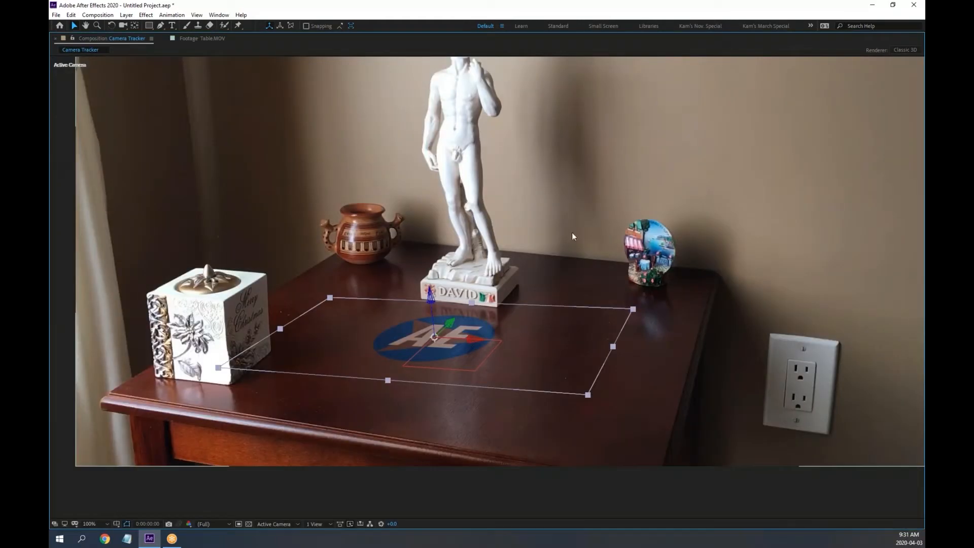
{"action": "left_click", "coordinate": [657, 493]}
{"action": "key", "text": "space"}
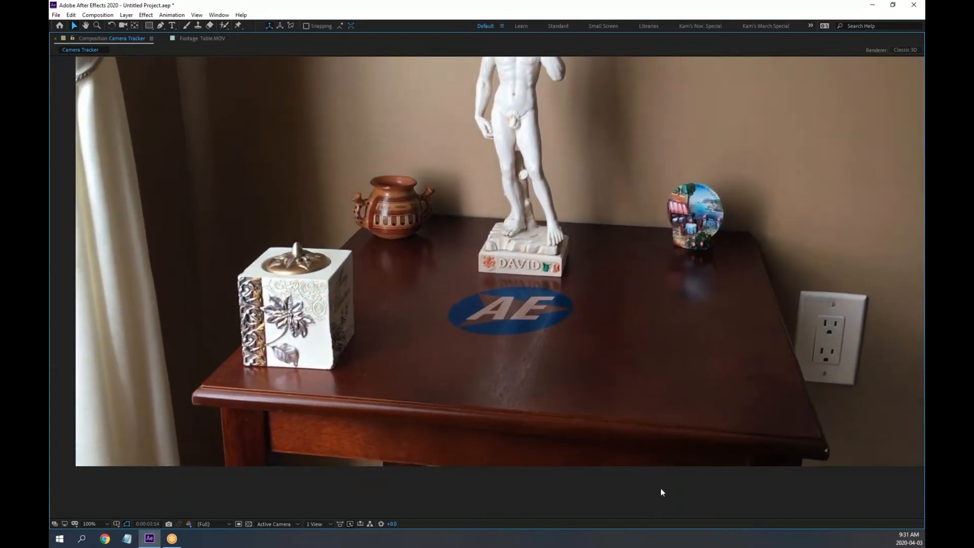
{"action": "key", "text": "space"}
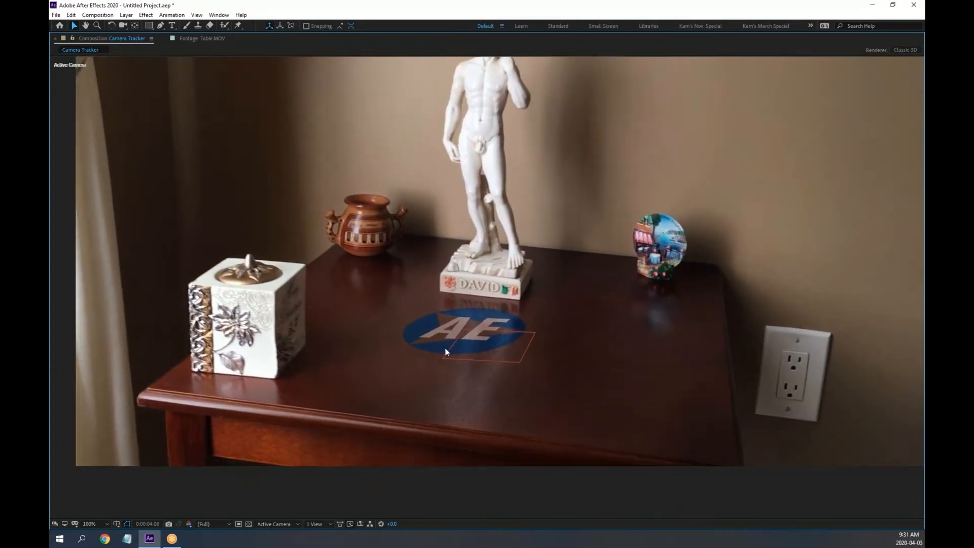
{"action": "scroll", "coordinate": [446, 349], "scroll_direction": "up", "scroll_amount": 2}
{"action": "key", "text": "space"}
{"action": "left_click_drag", "start_coordinate": [477, 384], "coordinate": [523, 245]}
{"action": "key", "text": "space"}
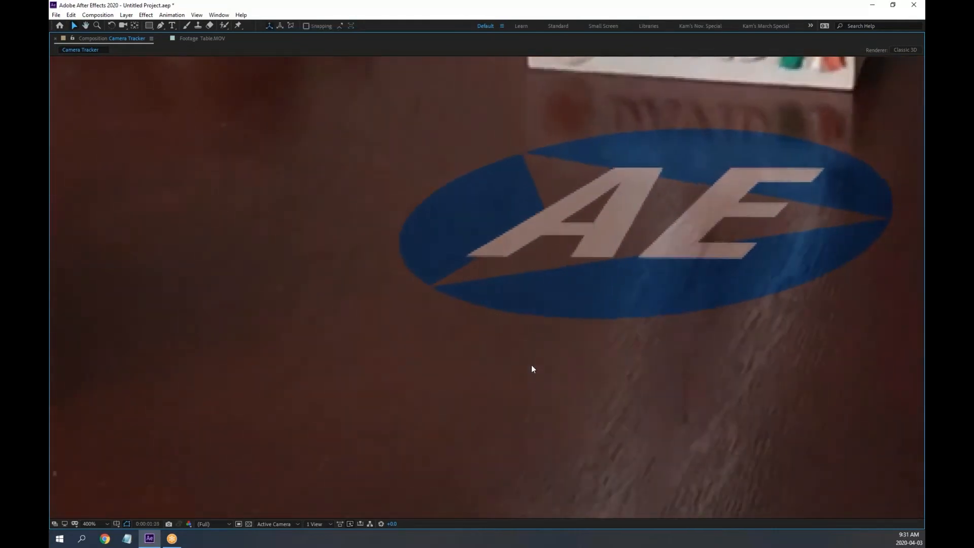
{"action": "key", "text": "space"}
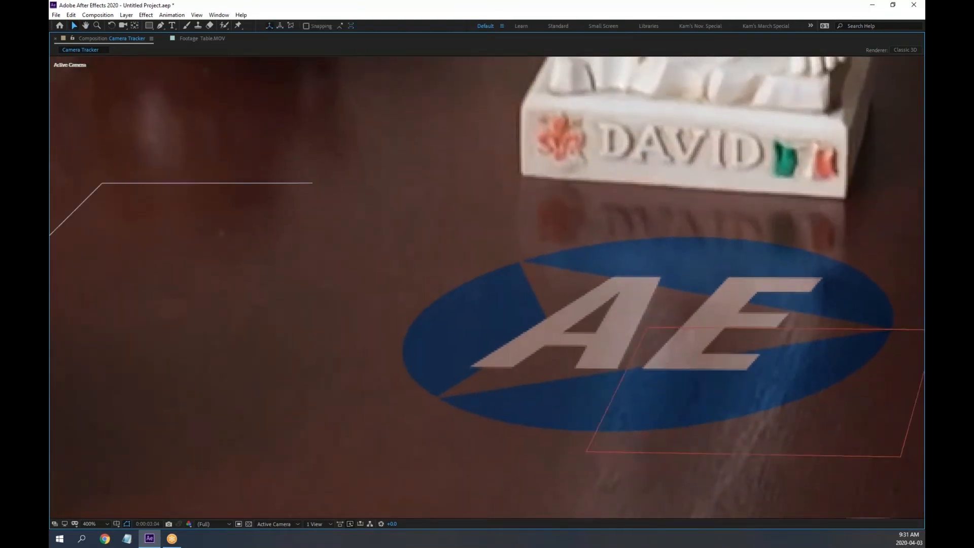
Restore the workspace and preview the logo tracking again to about two seconds
{"action": "key", "text": "grave"}
{"action": "scroll", "coordinate": [578, 232], "scroll_direction": "down", "scroll_amount": 2}
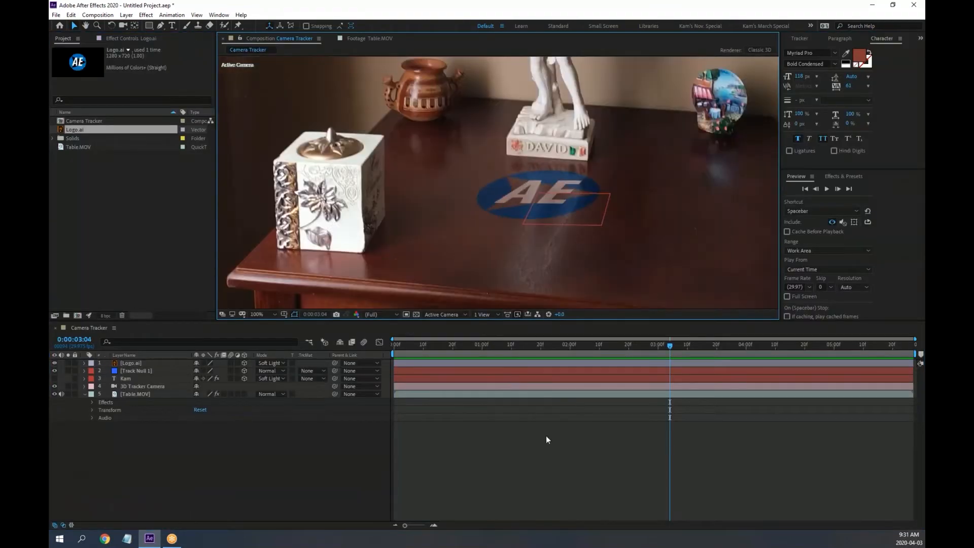
{"action": "left_click", "coordinate": [533, 477]}
{"action": "key", "text": "space"}
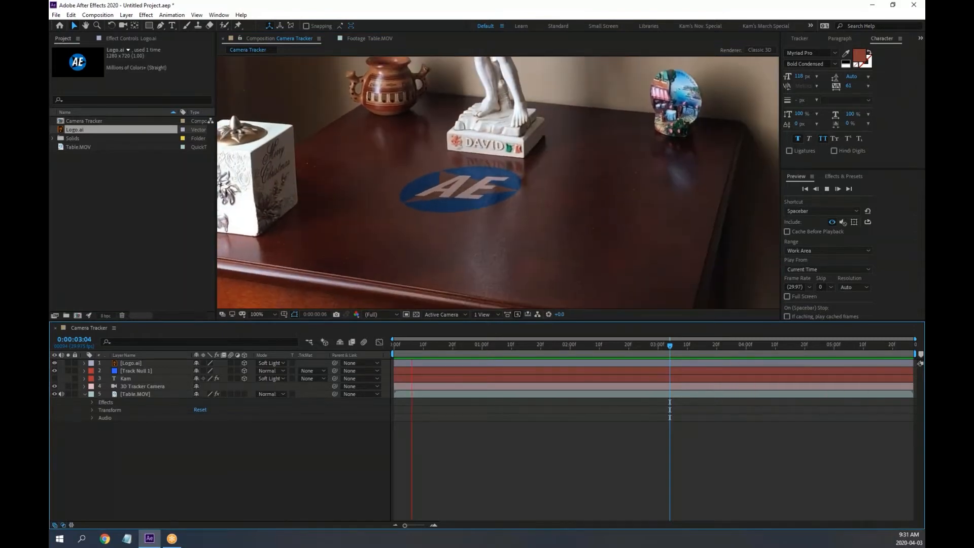
{"action": "key", "text": "space"}
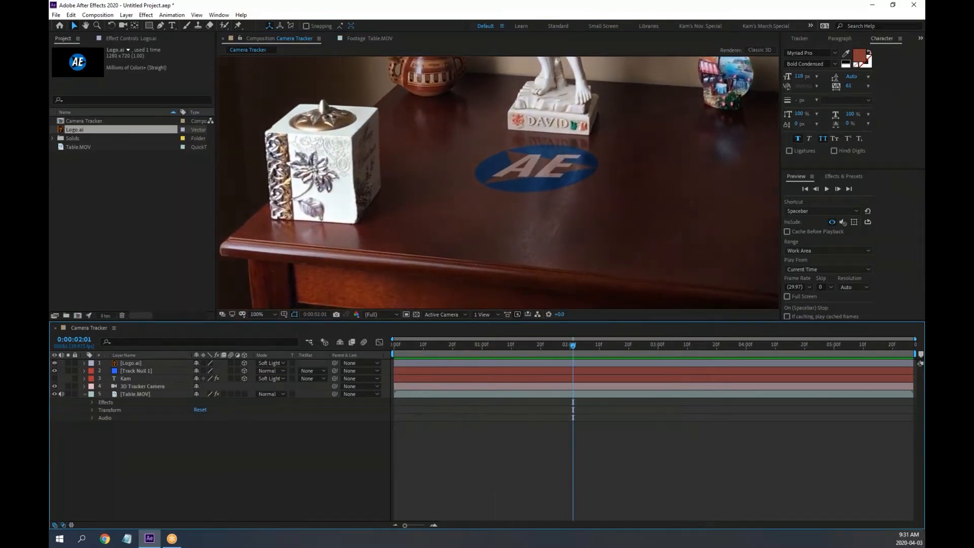
{"action": "left_click_drag", "start_coordinate": [534, 352], "coordinate": [403, 347]}
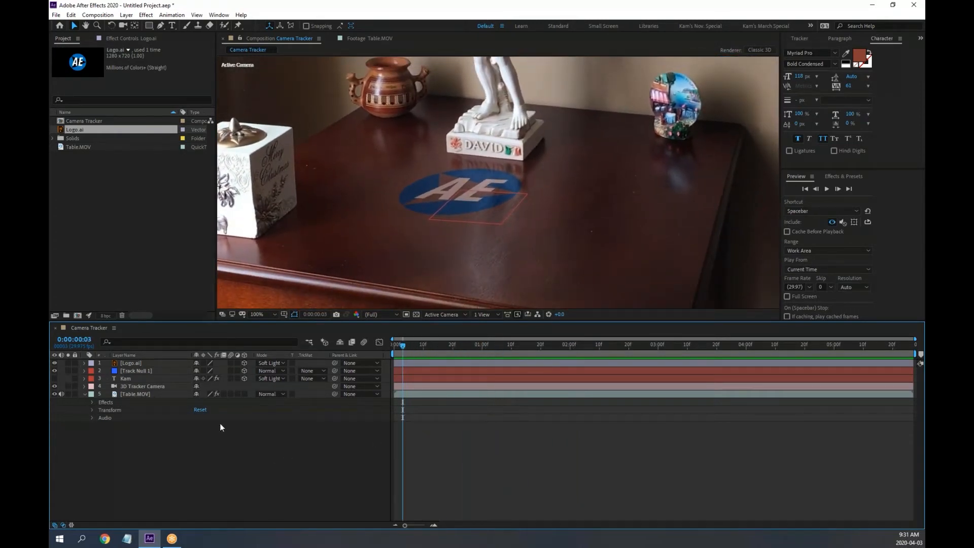
Show Table.MOV's 3D Camera Tracker track points and pan the view to the wall outlet
{"action": "left_click", "coordinate": [138, 396]}
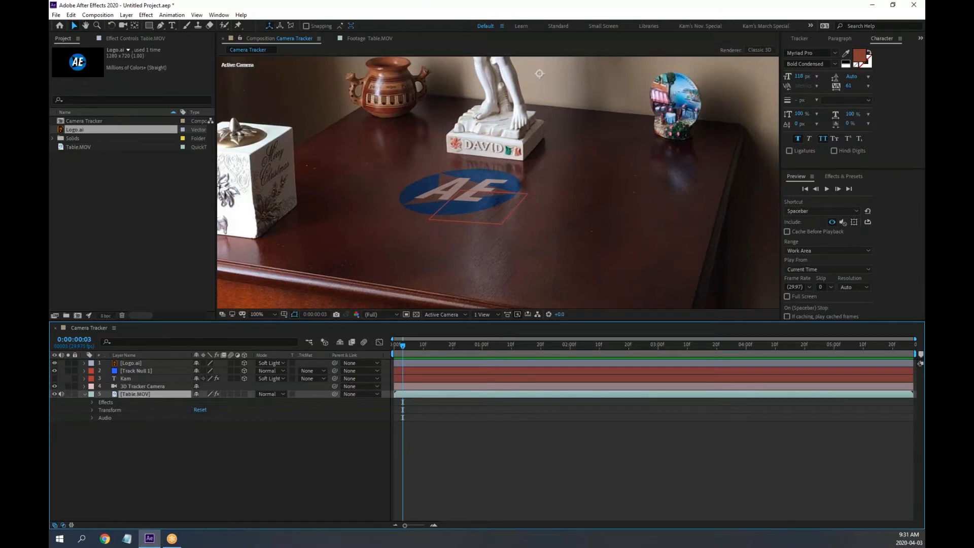
{"action": "left_click", "coordinate": [117, 35]}
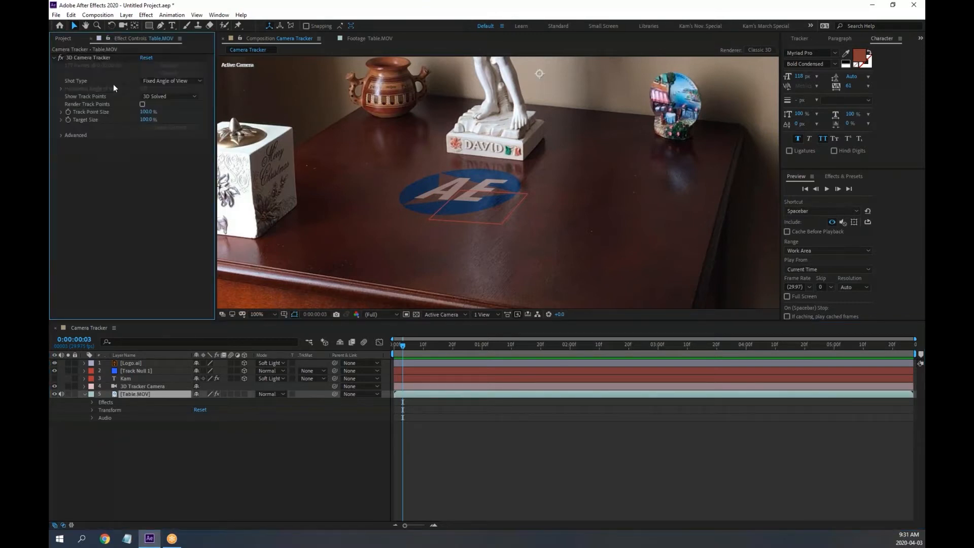
{"action": "left_click", "coordinate": [85, 57]}
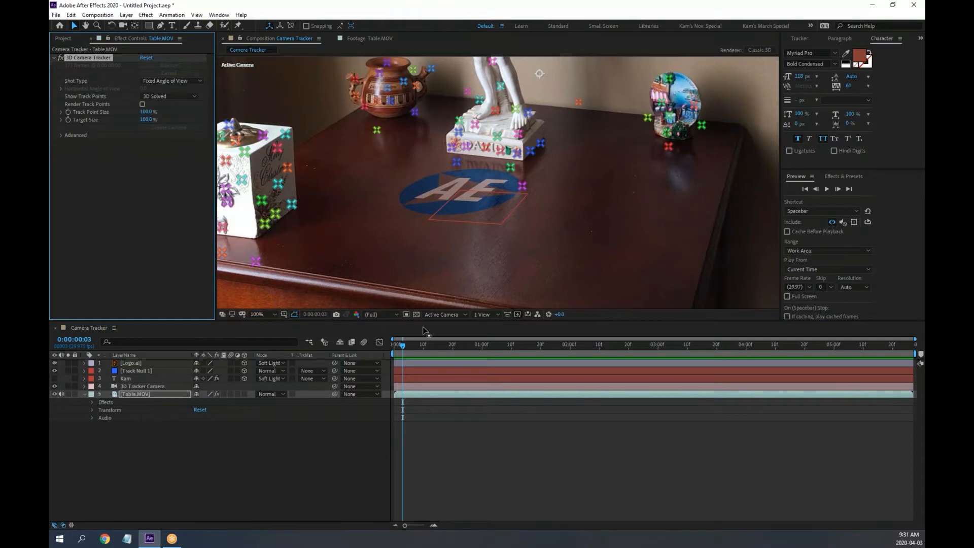
{"action": "left_click_drag", "start_coordinate": [402, 346], "coordinate": [382, 346]}
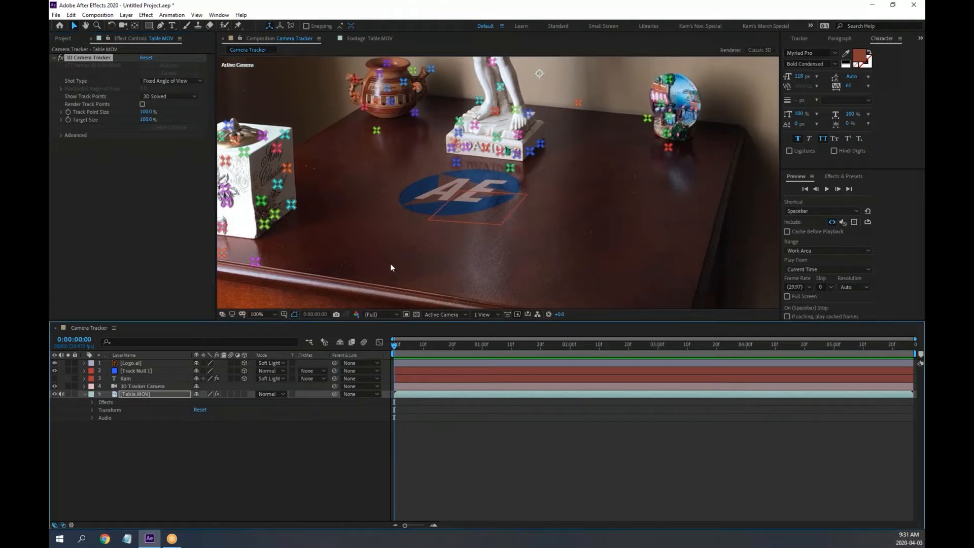
{"action": "left_click_drag", "start_coordinate": [390, 257], "coordinate": [583, 292]}
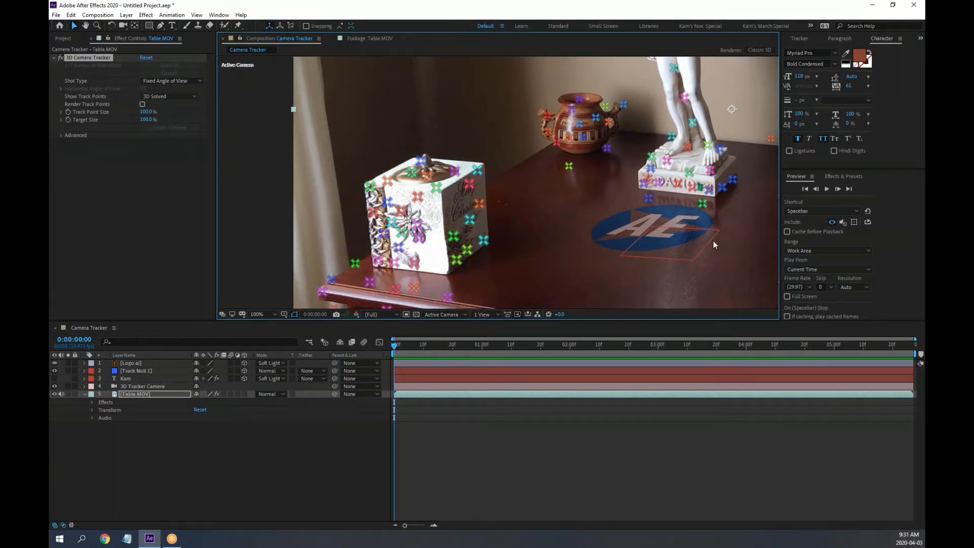
{"action": "key", "text": "space"}
{"action": "left_click_drag", "start_coordinate": [713, 239], "coordinate": [483, 233]}
{"action": "left_click_drag", "start_coordinate": [569, 256], "coordinate": [351, 216]}
{"action": "left_click_drag", "start_coordinate": [504, 254], "coordinate": [438, 174]}
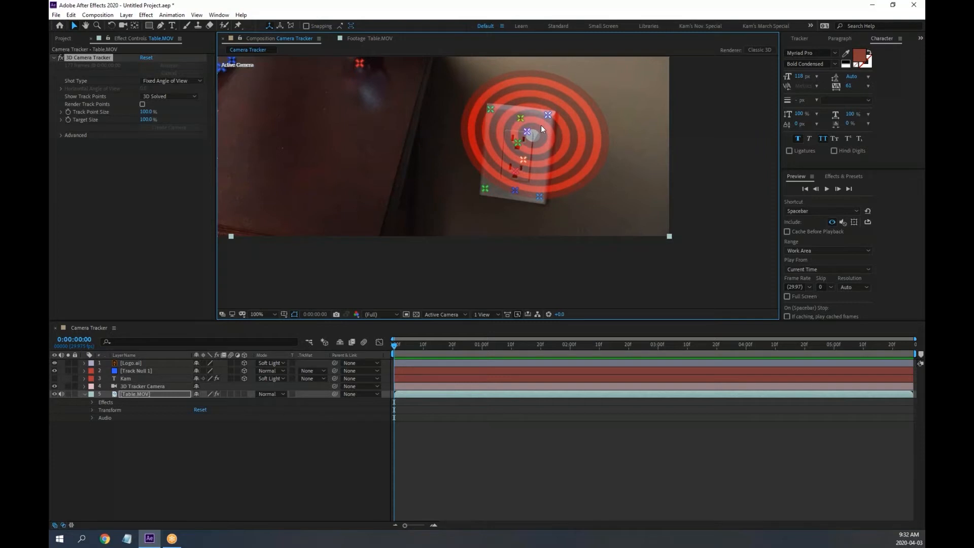
Select three track points on the wall outlet and preview their tracking
{"action": "scroll", "coordinate": [543, 129], "scroll_direction": "up", "scroll_amount": 1}
{"action": "left_click_drag", "start_coordinate": [555, 130], "coordinate": [471, 170]}
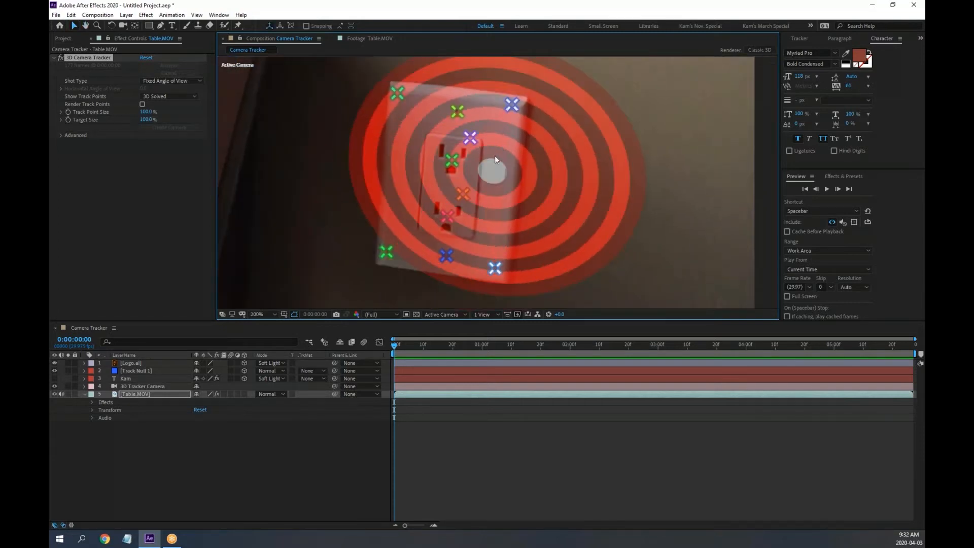
{"action": "left_click", "coordinate": [499, 155]}
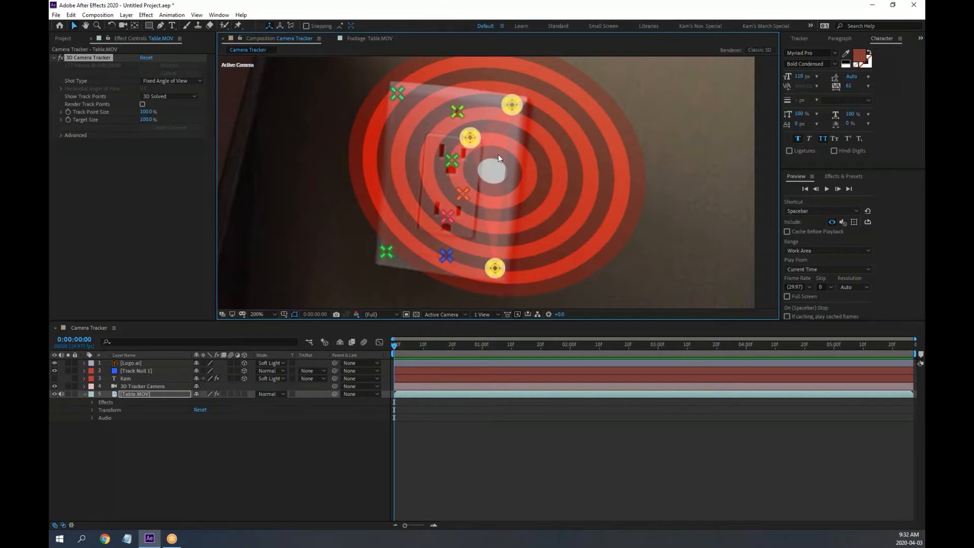
{"action": "scroll", "coordinate": [498, 154], "scroll_direction": "down", "scroll_amount": 4}
{"action": "key", "text": "space"}
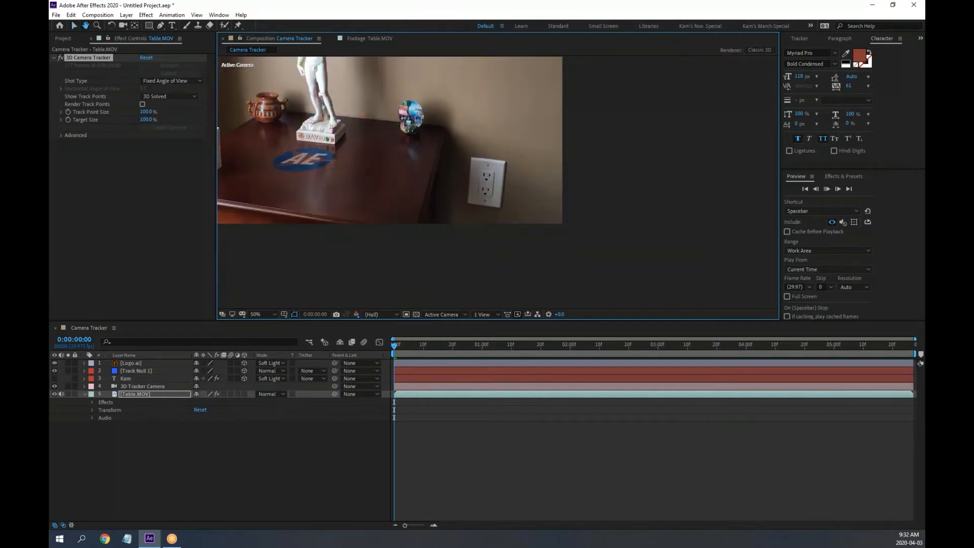
{"action": "left_click", "coordinate": [856, 223]}
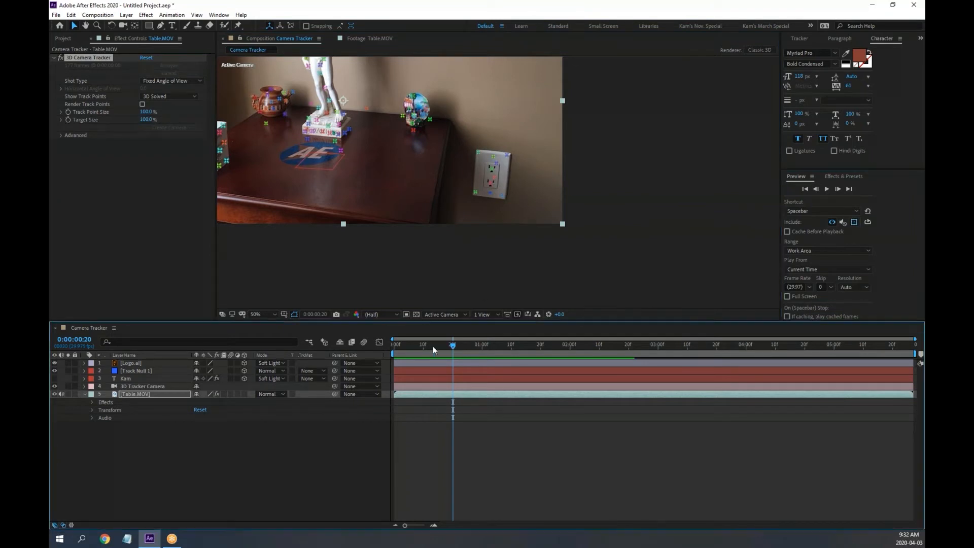
{"action": "left_click", "coordinate": [396, 345]}
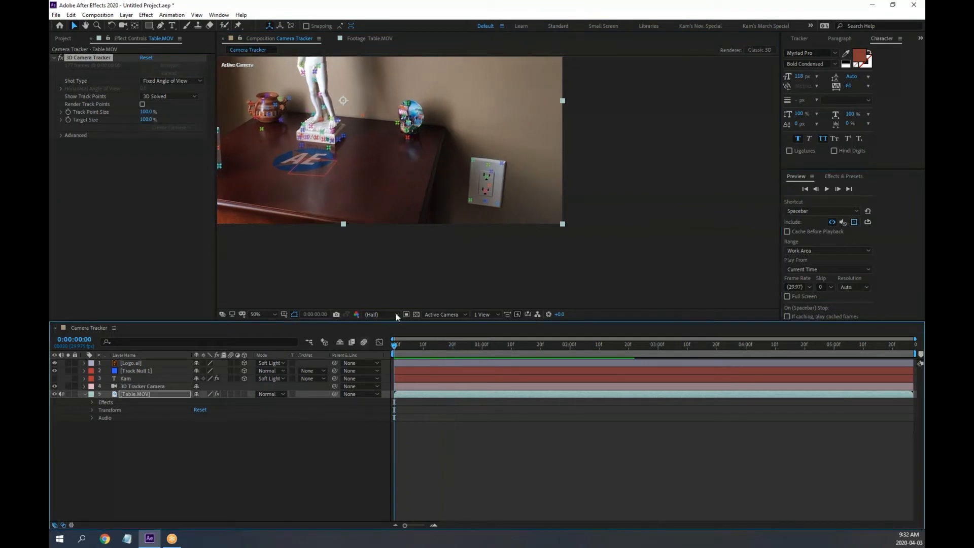
{"action": "left_click", "coordinate": [498, 172]}
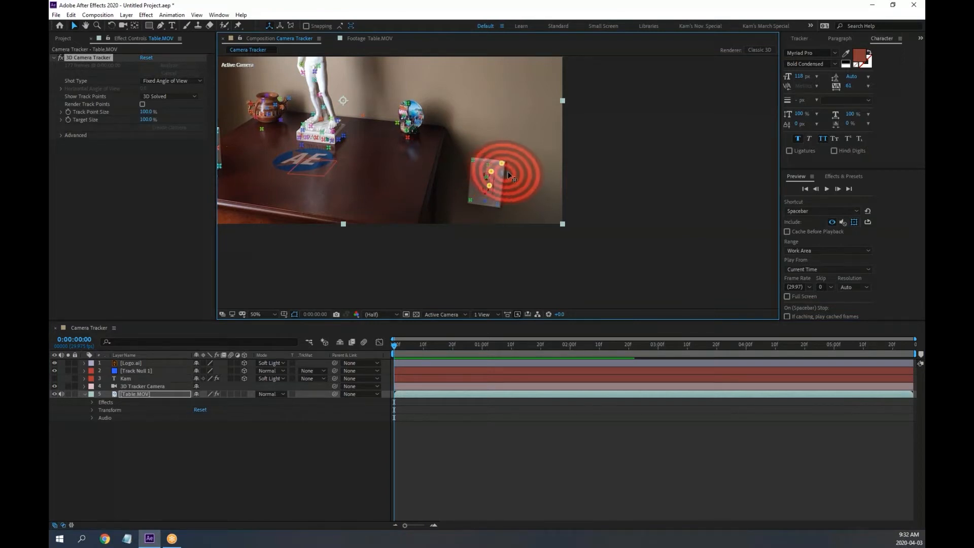
{"action": "mouse_move", "coordinate": [496, 172]}
{"action": "left_mouse_down"}
{"action": "mouse_move", "coordinate": [495, 77]}
{"action": "mouse_move", "coordinate": [481, 108]}
{"action": "mouse_move", "coordinate": [496, 172]}
{"action": "left_mouse_up"}
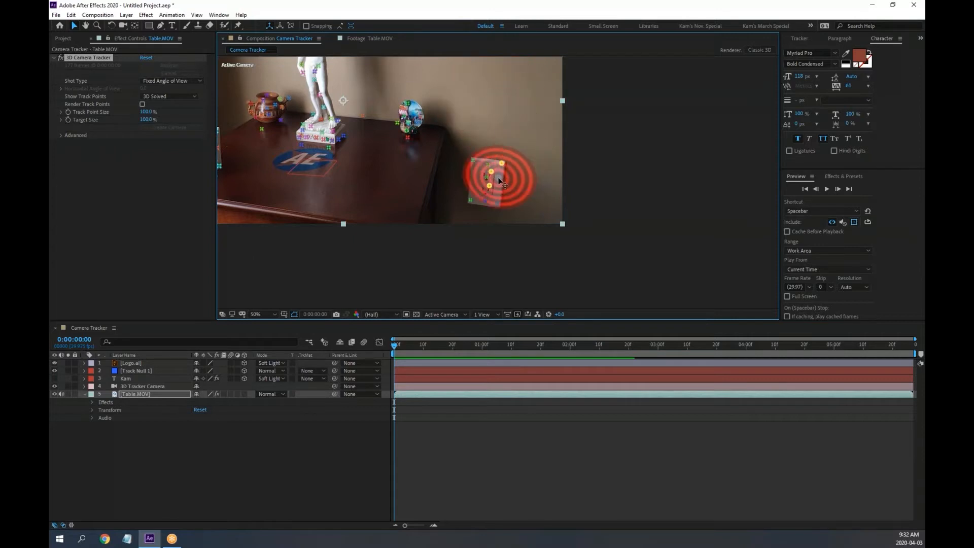
{"action": "scroll", "coordinate": [496, 173], "scroll_direction": "up", "scroll_amount": 4}
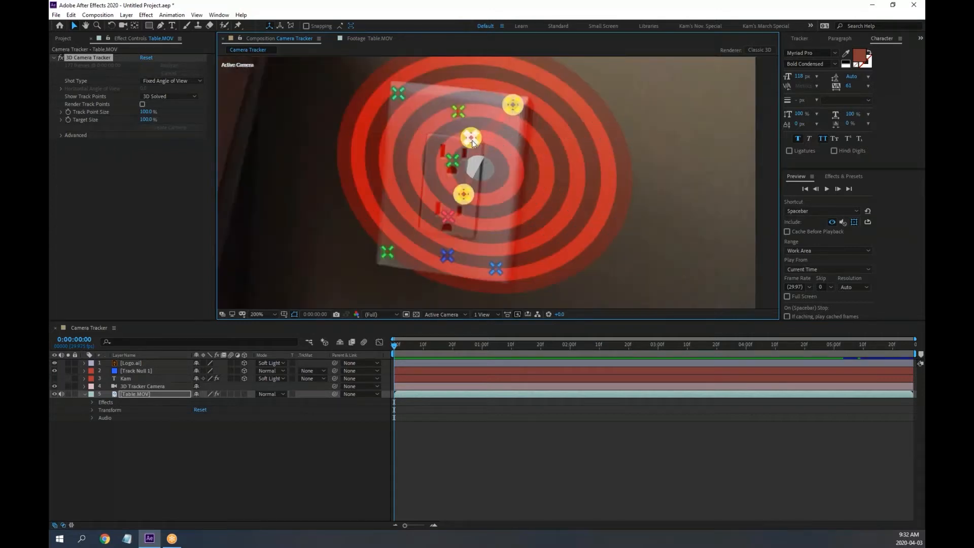
Create Track Solid 1 from the selected outlet track points
{"action": "right_click", "coordinate": [473, 143]}
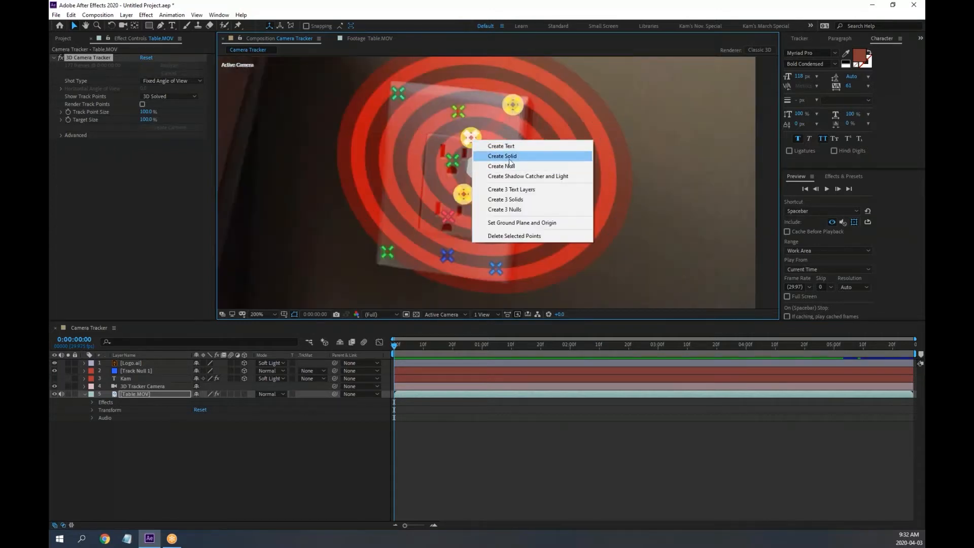
{"action": "left_click", "coordinate": [513, 159]}
{"action": "scroll", "coordinate": [513, 157], "scroll_direction": "down", "scroll_amount": 2}
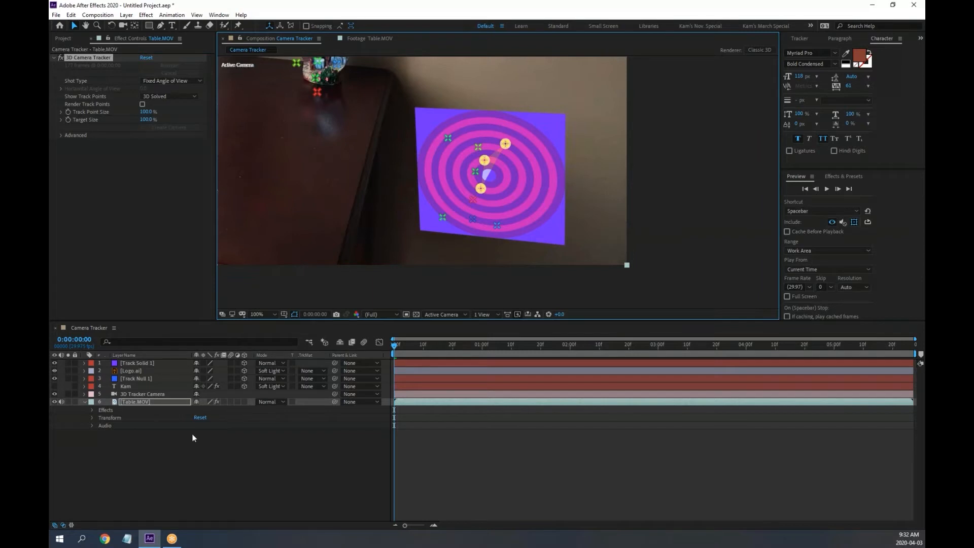
Lower Track Solid 1's opacity to 20%, preview it, and zoom in on the outlet
{"action": "left_click", "coordinate": [139, 363]}
{"action": "key", "text": "space"}
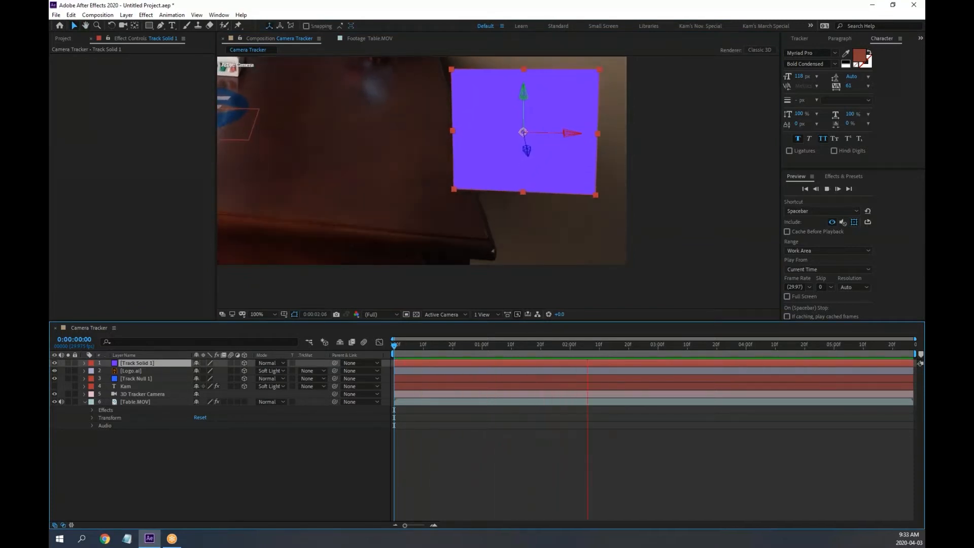
{"action": "key", "text": "space"}
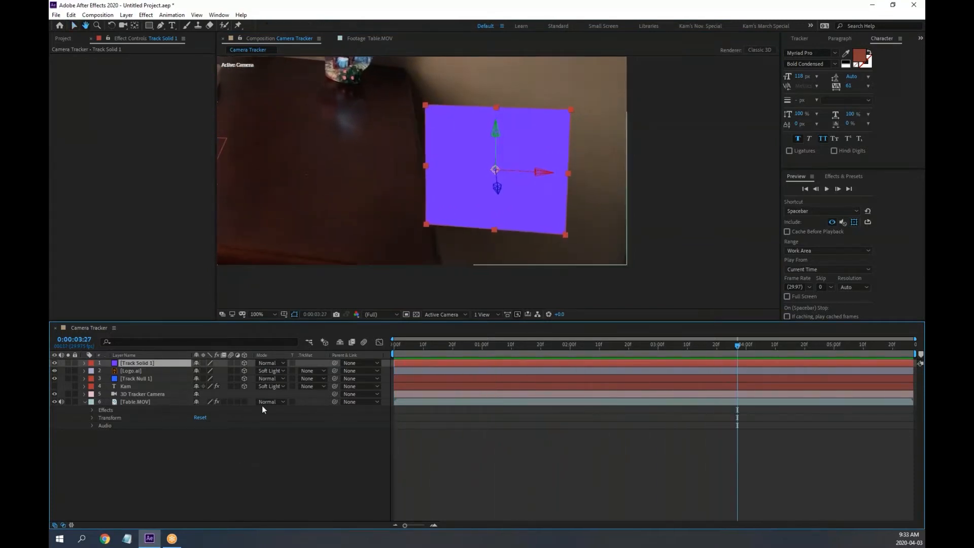
{"action": "key", "text": "t"}
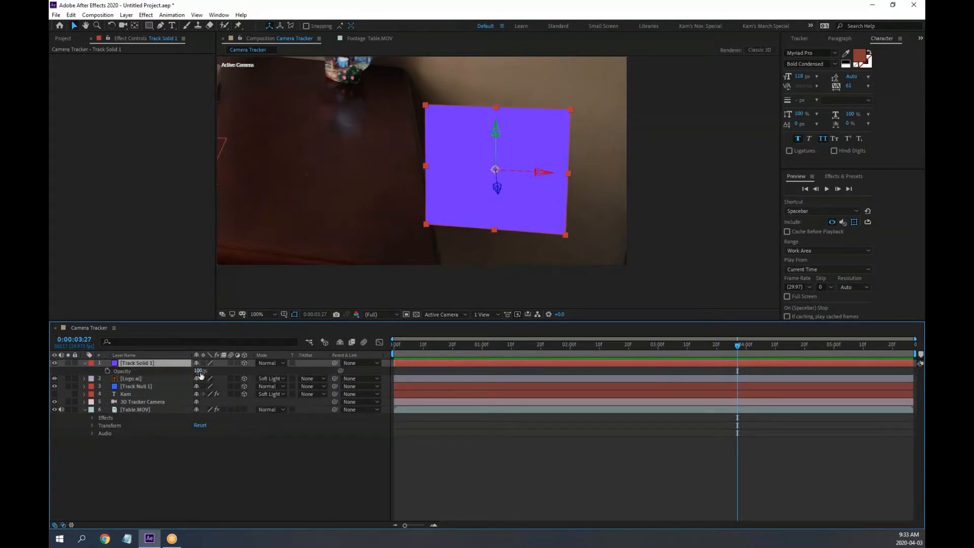
{"action": "left_click_drag", "start_coordinate": [199, 371], "coordinate": [164, 372]}
{"action": "key", "text": "space"}
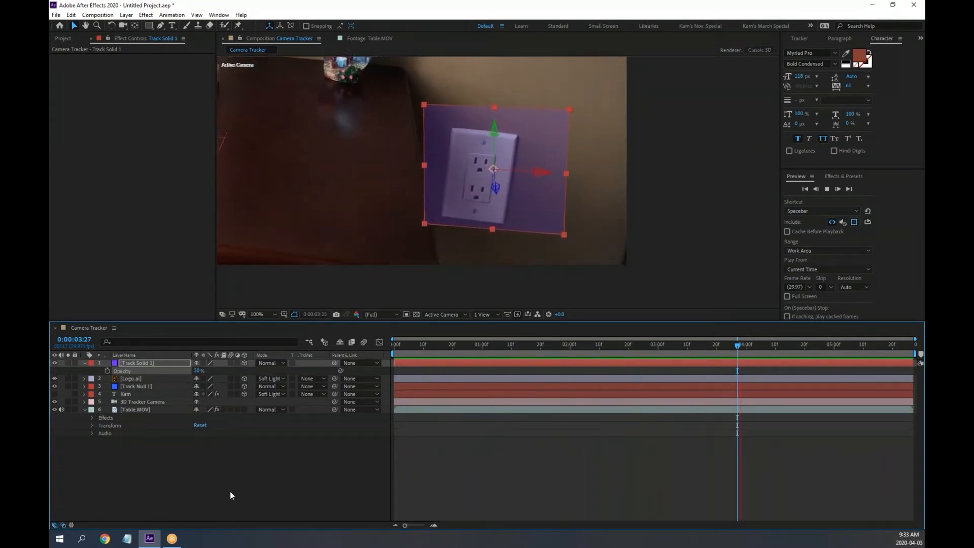
{"action": "key", "text": "space"}
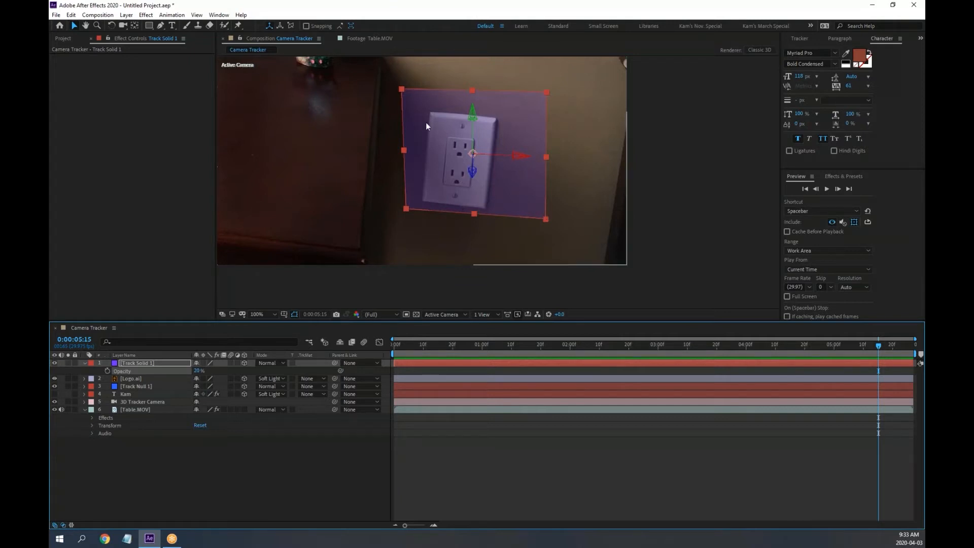
{"action": "scroll", "coordinate": [488, 157], "scroll_direction": "up", "scroll_amount": 2}
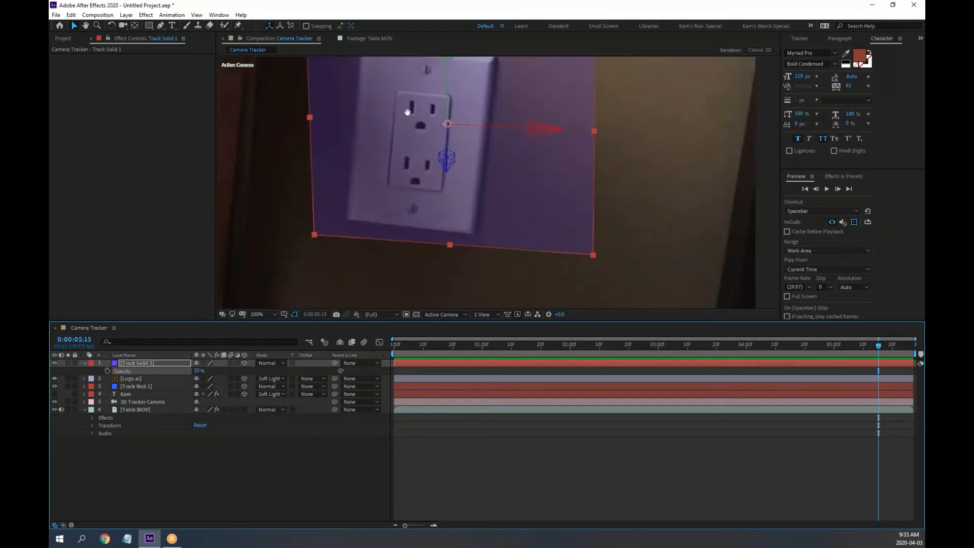
{"action": "left_click_drag", "start_coordinate": [405, 102], "coordinate": [439, 161]}
Draw a four-corner Pen mask around the outlet plate on Track Solid 1 and set Opacity to 100%
{"action": "key", "text": "v"}
{"action": "left_click", "coordinate": [161, 25]}
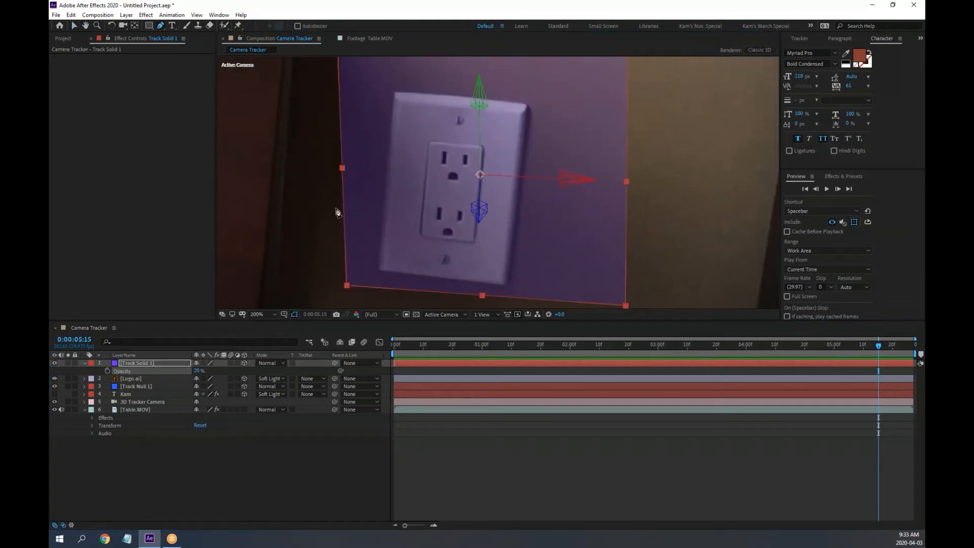
{"action": "left_click", "coordinate": [397, 94]}
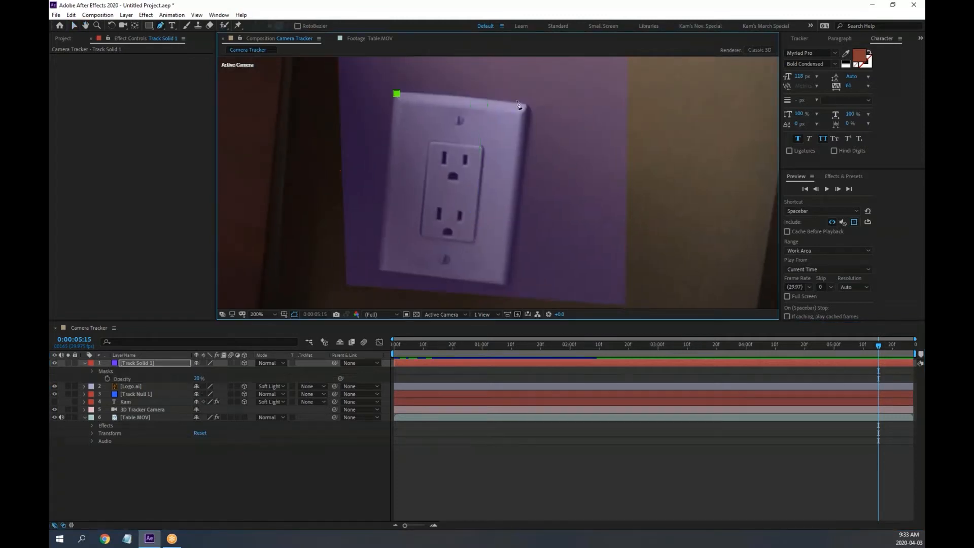
{"action": "left_click", "coordinate": [528, 105]}
{"action": "left_click", "coordinate": [508, 289]}
{"action": "left_click", "coordinate": [379, 272]}
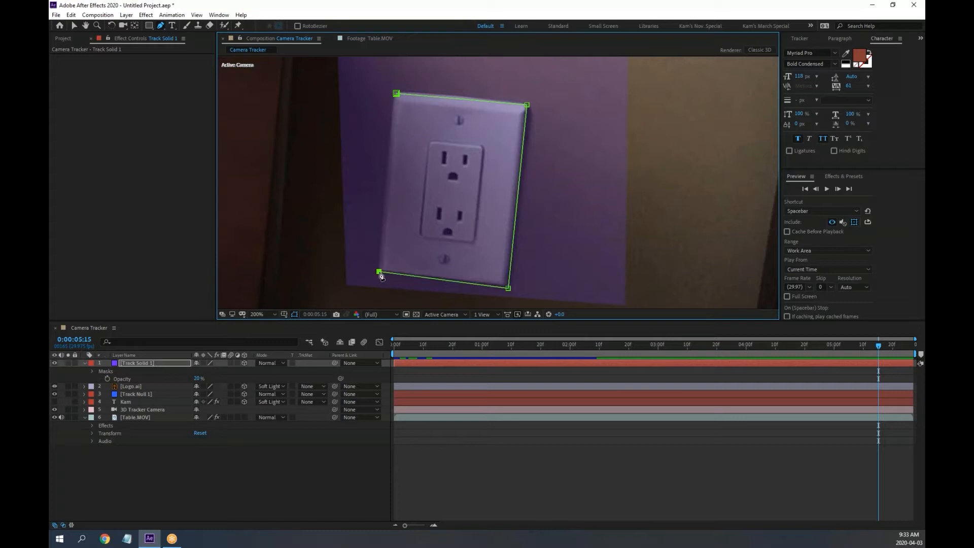
{"action": "left_click", "coordinate": [397, 93]}
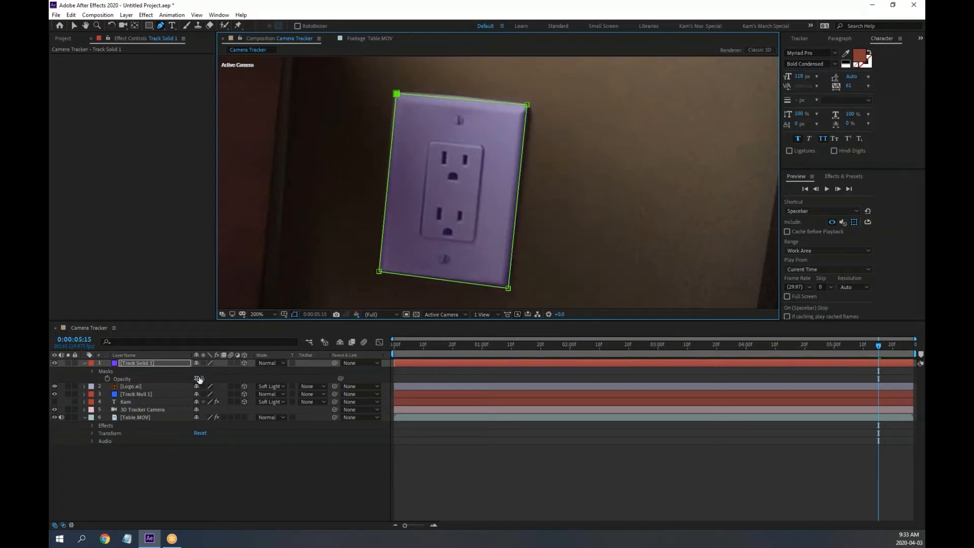
{"action": "left_click_drag", "start_coordinate": [199, 379], "coordinate": [273, 379]}
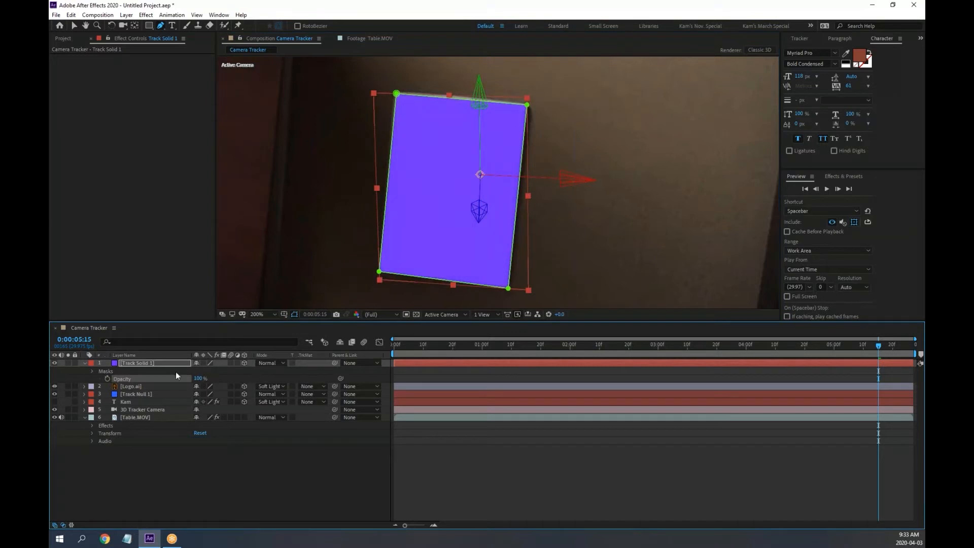
{"action": "left_click", "coordinate": [144, 364]}
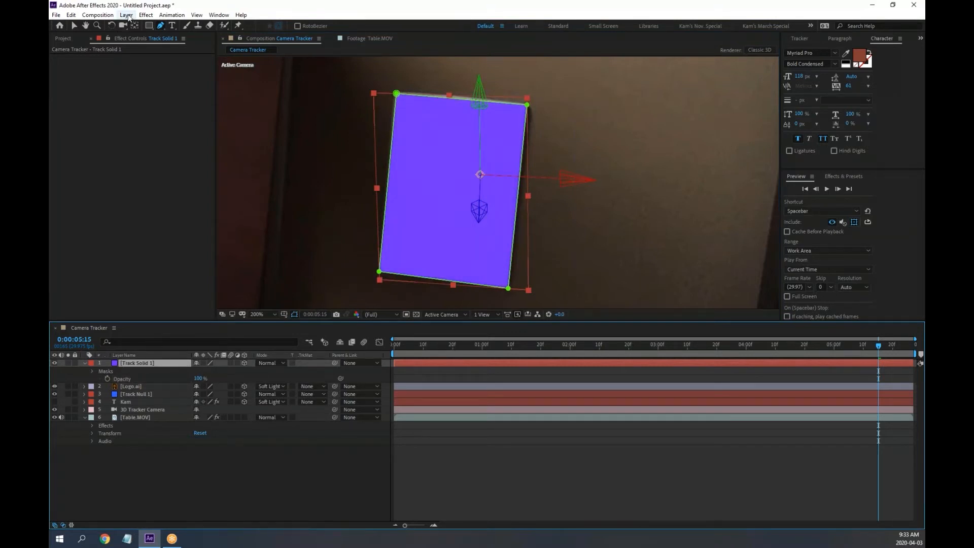
Change Track Solid 1's colour to red in Solid Settings
{"action": "left_click", "coordinate": [127, 14]}
{"action": "left_click", "coordinate": [147, 35]}
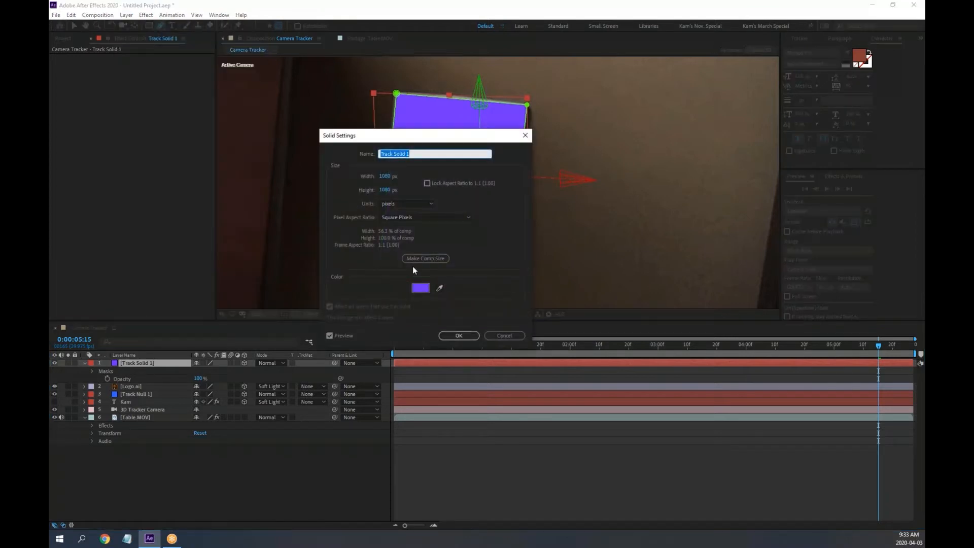
{"action": "left_click", "coordinate": [420, 289]}
{"action": "left_click", "coordinate": [263, 151]}
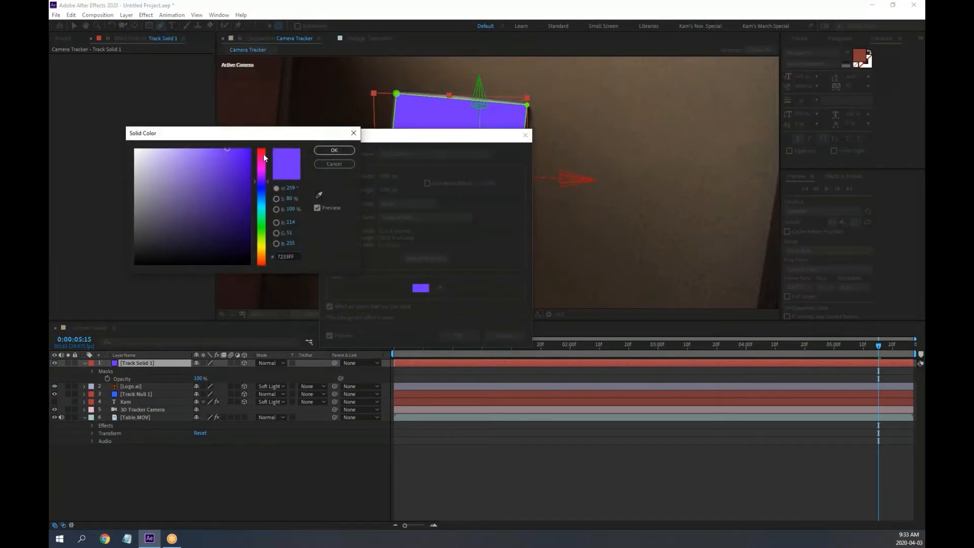
{"action": "left_click", "coordinate": [326, 151]}
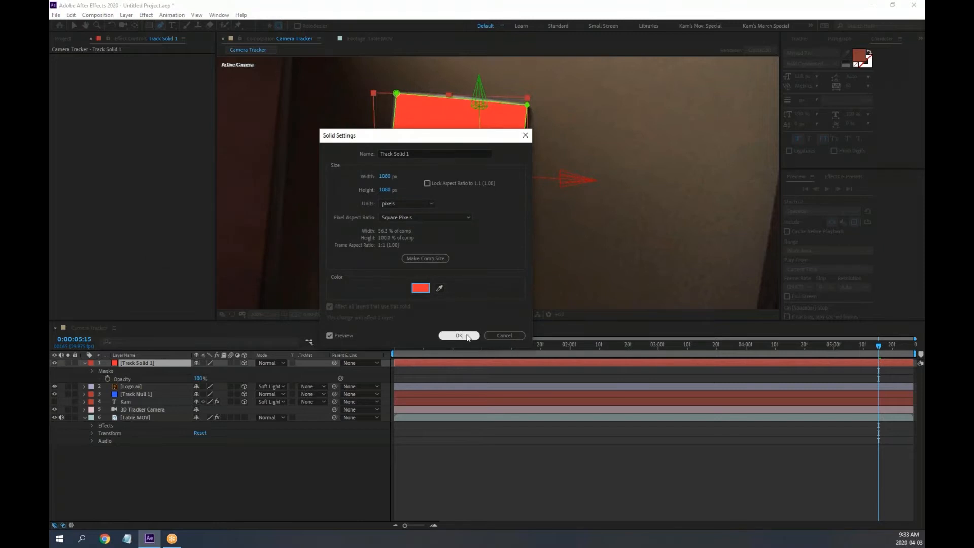
{"action": "left_click", "coordinate": [459, 336]}
Set the red solid to Multiply blending with about 32% opacity
{"action": "left_click", "coordinate": [282, 365]}
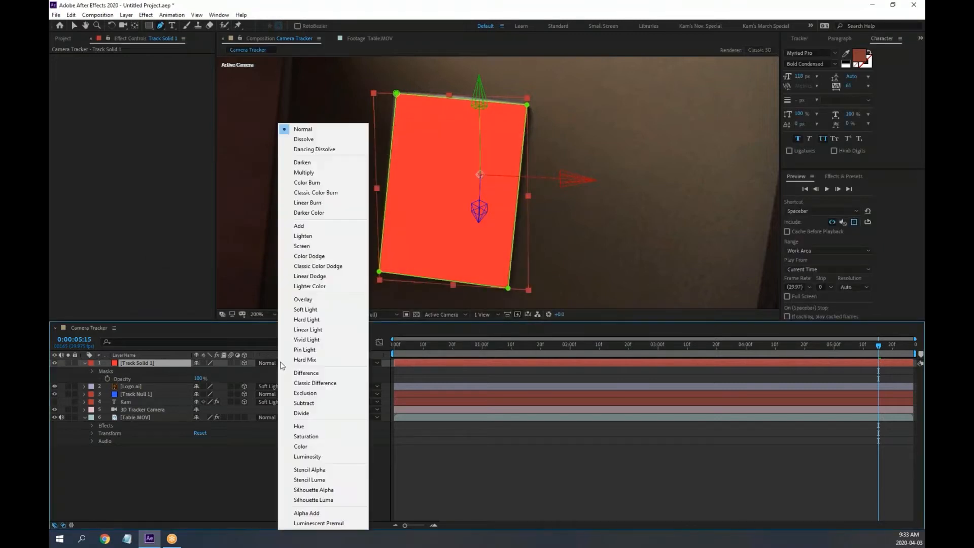
{"action": "left_click", "coordinate": [300, 173]}
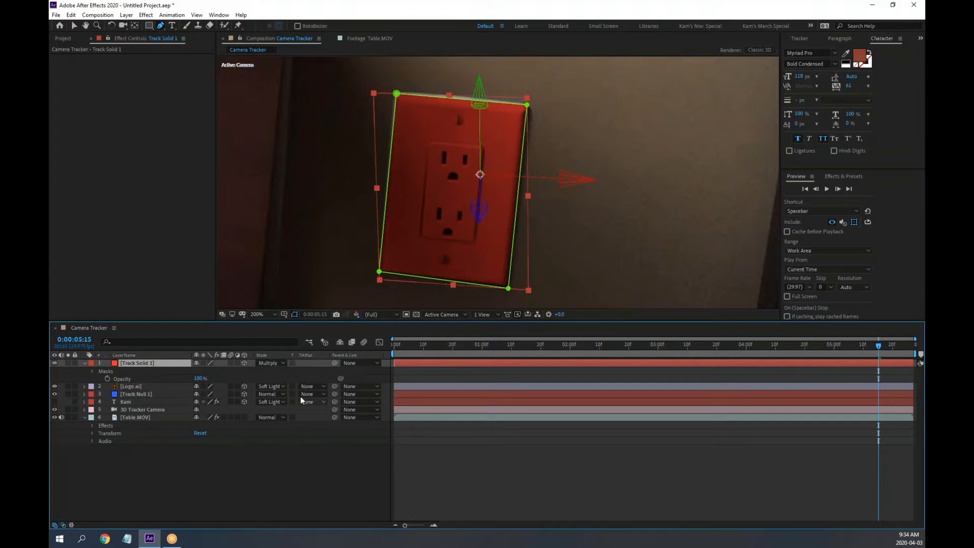
{"action": "left_click_drag", "start_coordinate": [203, 376], "coordinate": [172, 377]}
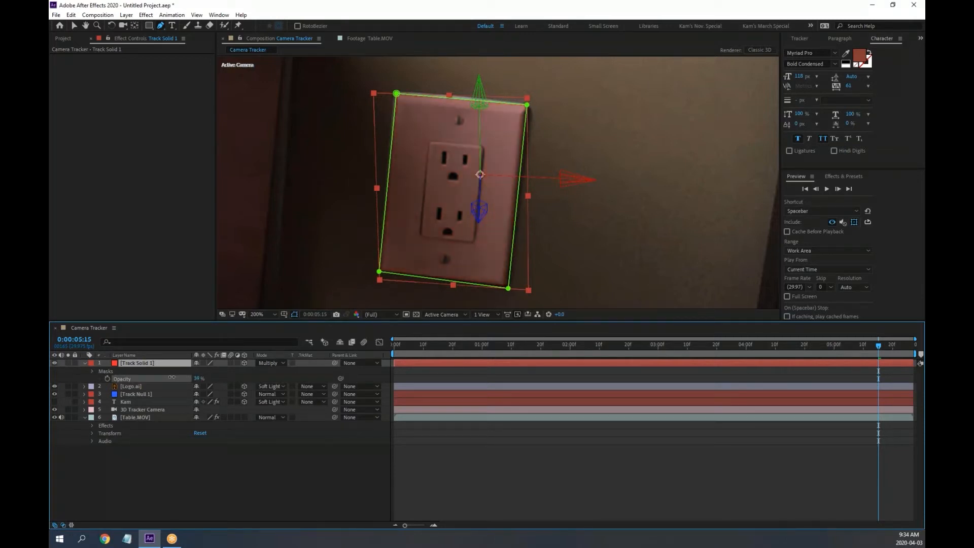
{"action": "left_click", "coordinate": [282, 487]}
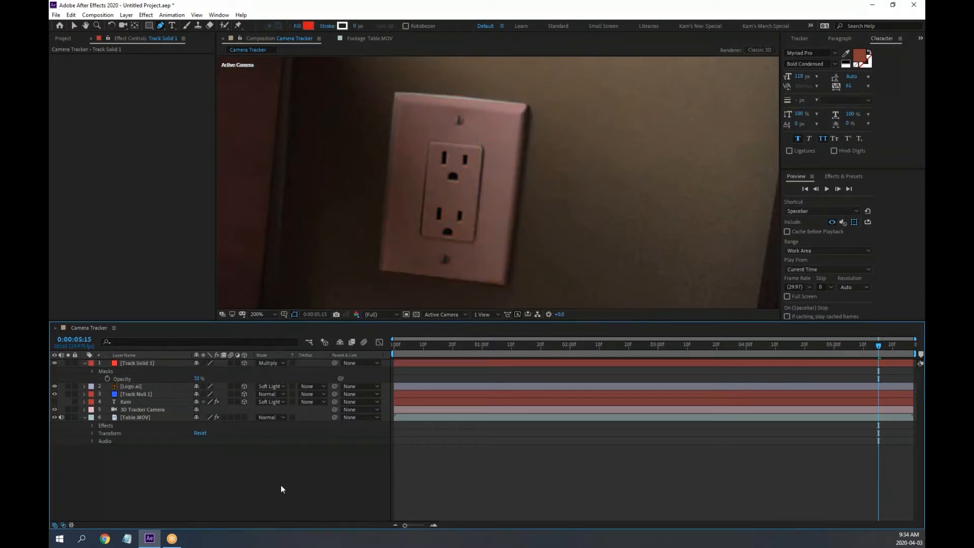
{"action": "left_click_drag", "start_coordinate": [398, 350], "coordinate": [800, 347]}
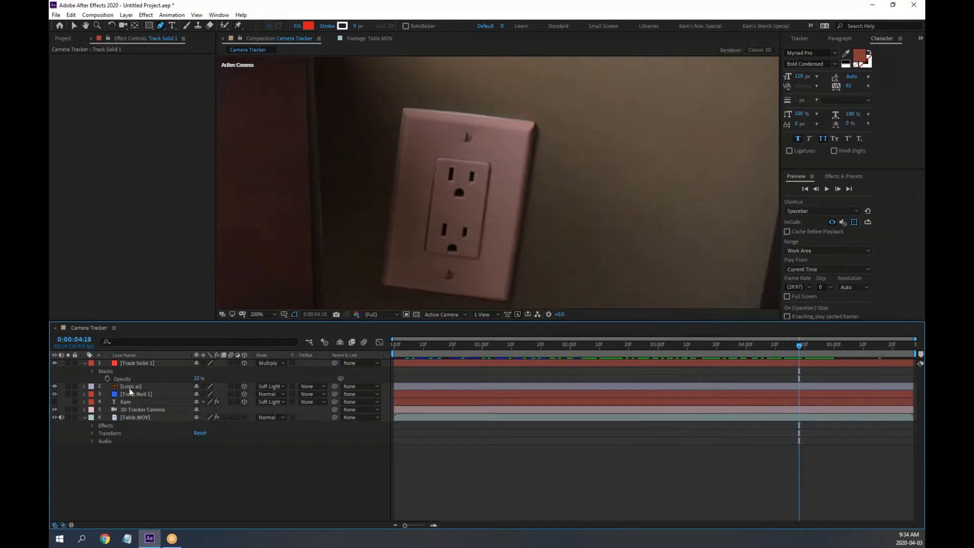
Give the solid's Mask 1 a 21 px feather and 9 px expansion
{"action": "left_click", "coordinate": [99, 369]}
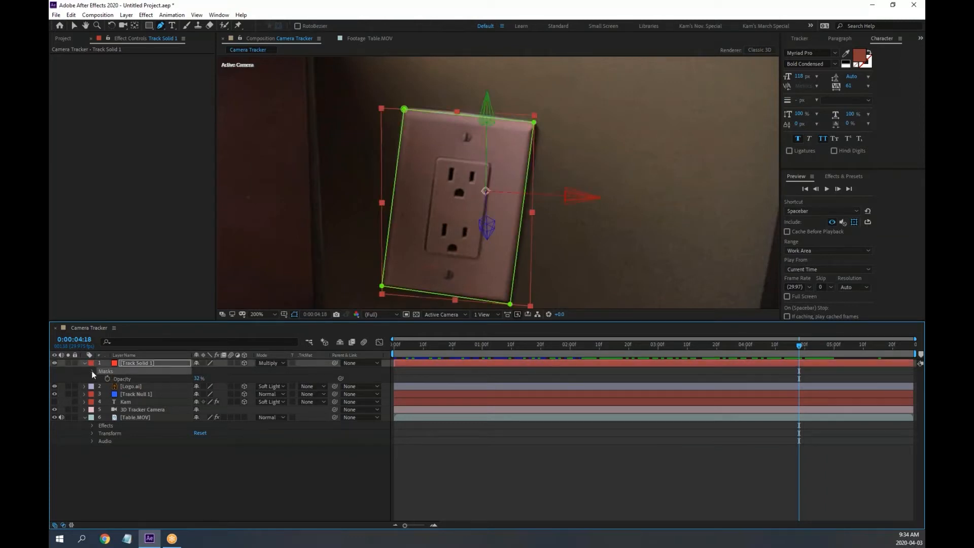
{"action": "left_click", "coordinate": [93, 372]}
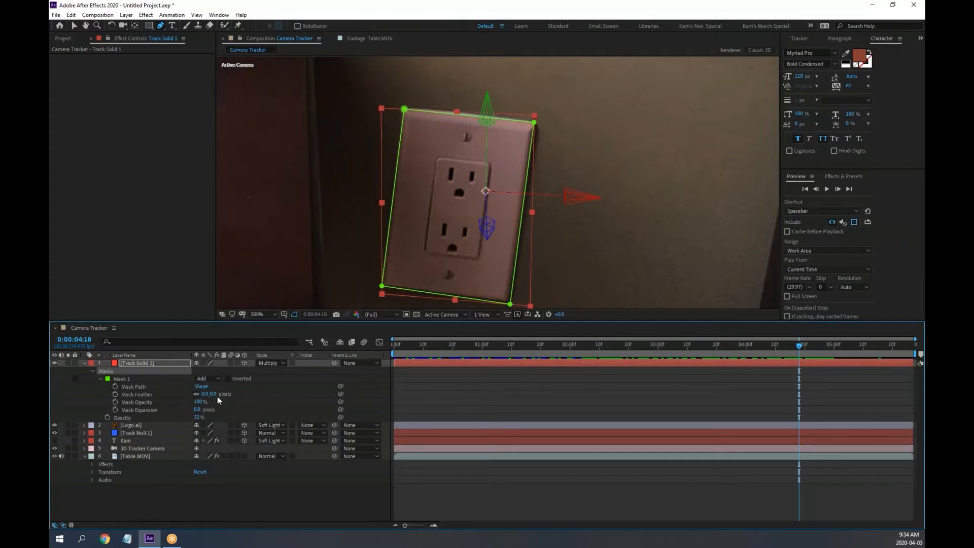
{"action": "left_click_drag", "start_coordinate": [205, 395], "coordinate": [215, 395]}
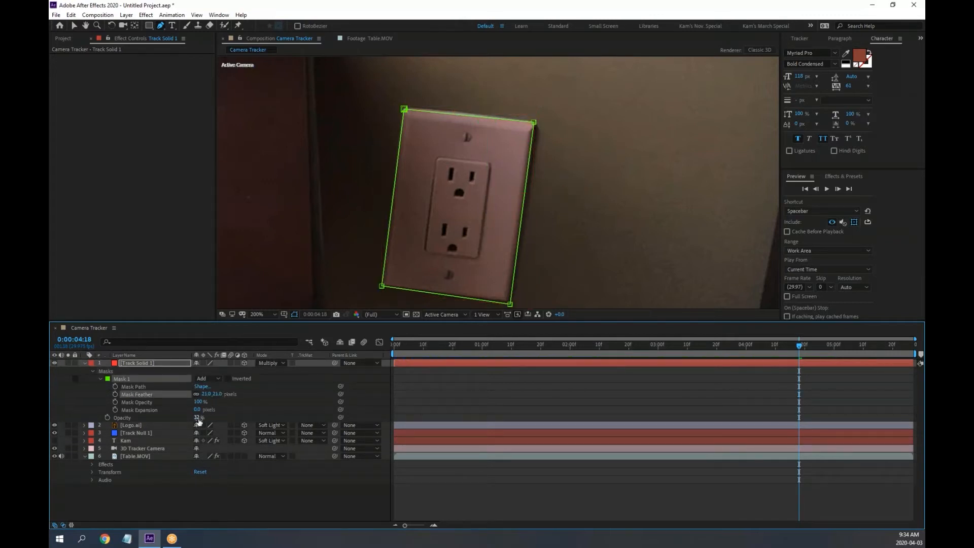
{"action": "left_click", "coordinate": [201, 410]}
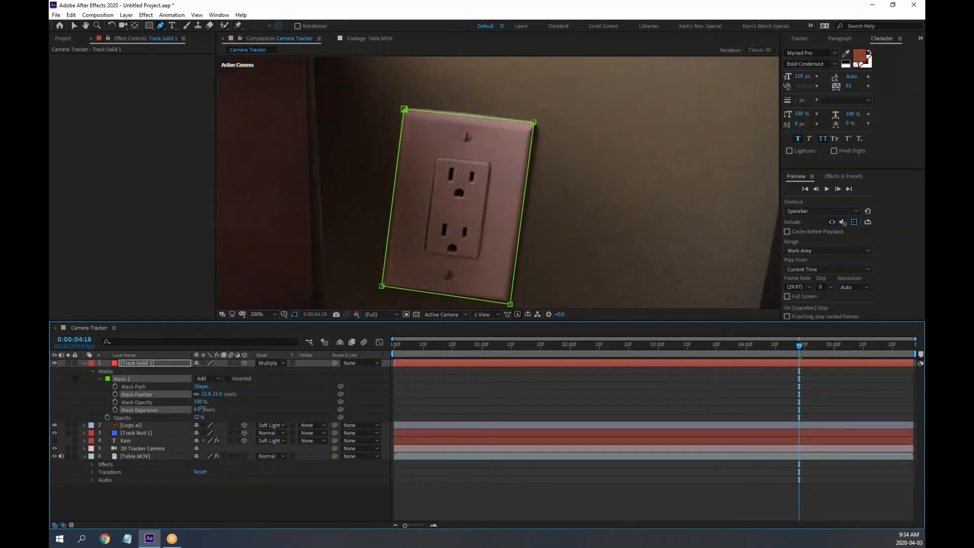
{"action": "left_click_drag", "start_coordinate": [203, 408], "coordinate": [205, 409]}
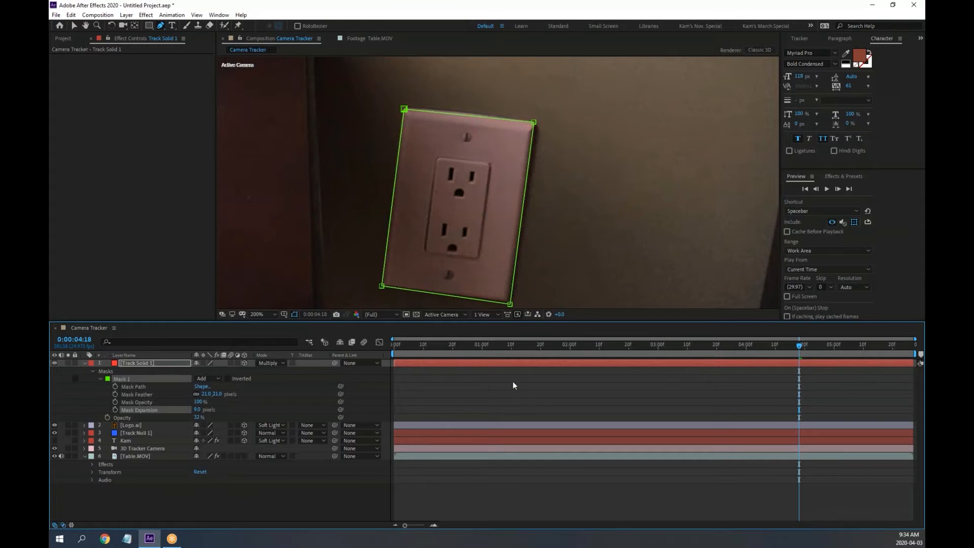
Preview the feathered mask over the footage and toggle the red solid's visibility to compare
{"action": "left_click_drag", "start_coordinate": [422, 346], "coordinate": [470, 355]}
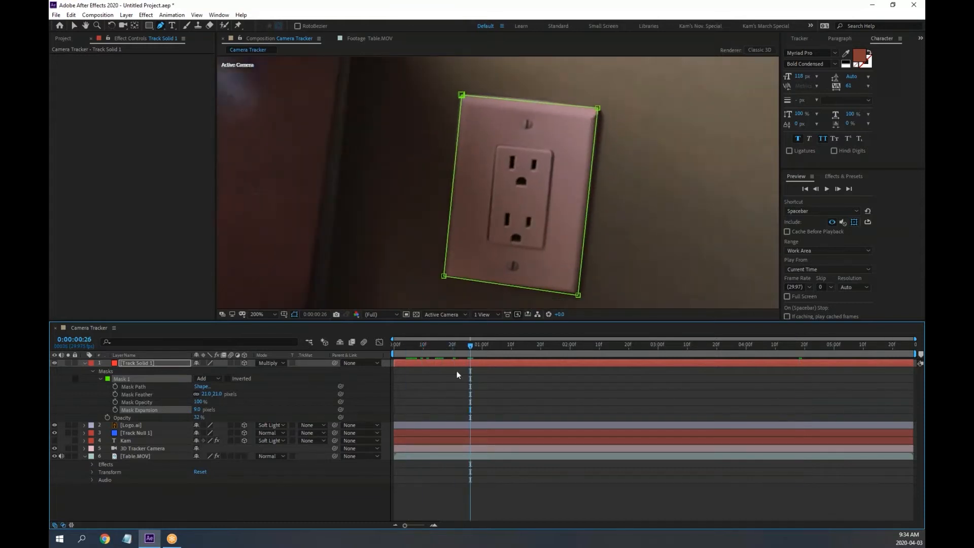
{"action": "left_click", "coordinate": [295, 500]}
{"action": "key", "text": "space"}
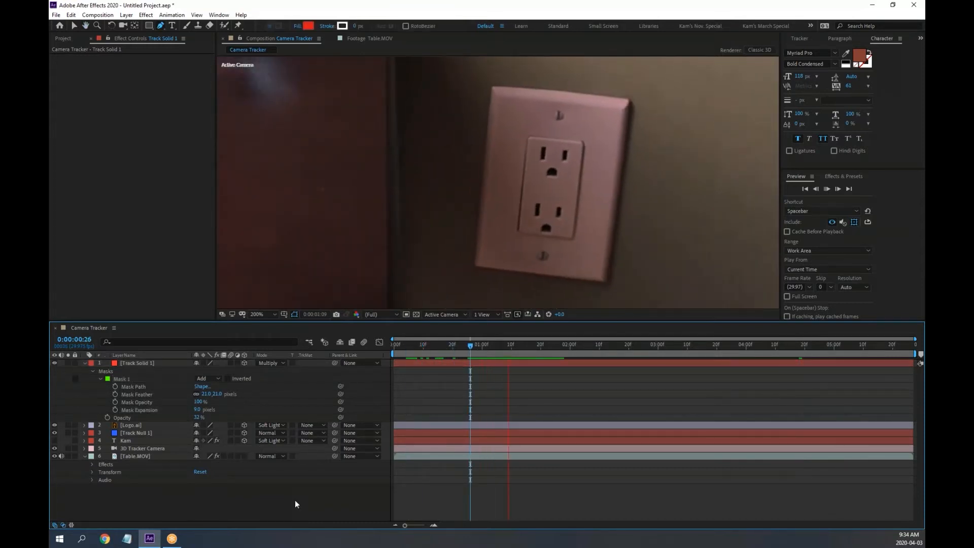
{"action": "key", "text": "space"}
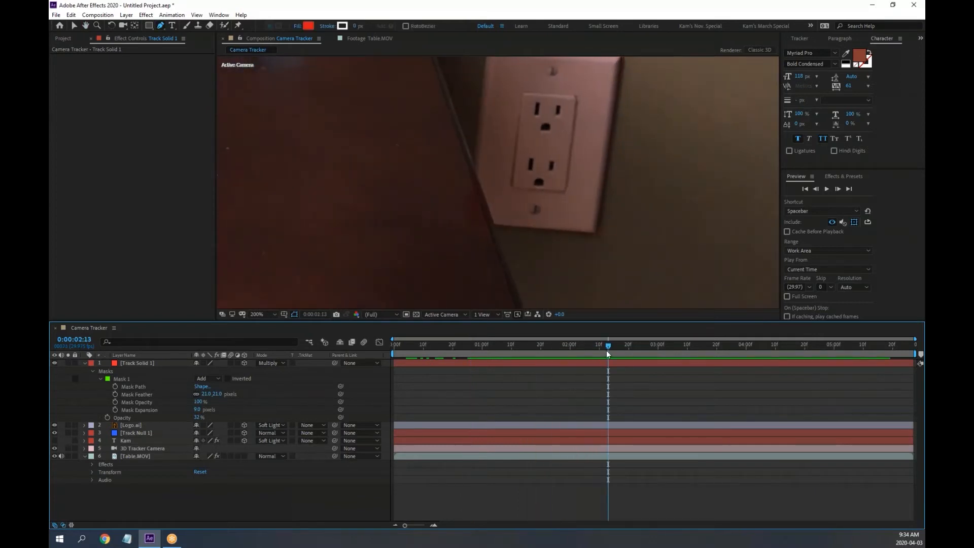
{"action": "left_click_drag", "start_coordinate": [589, 350], "coordinate": [420, 348]}
{"action": "scroll", "coordinate": [498, 245], "scroll_direction": "down", "scroll_amount": 1}
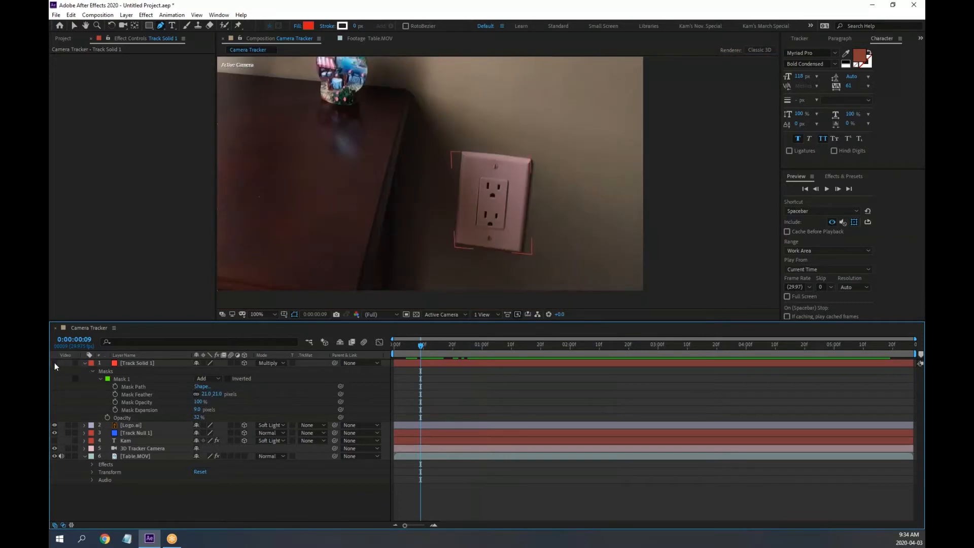
{"action": "left_click", "coordinate": [54, 362]}
{"action": "left_click", "coordinate": [54, 362]}
Toggle Track Solid 1 off and on again and recentre the whole frame in the view
{"action": "left_click", "coordinate": [54, 362]}
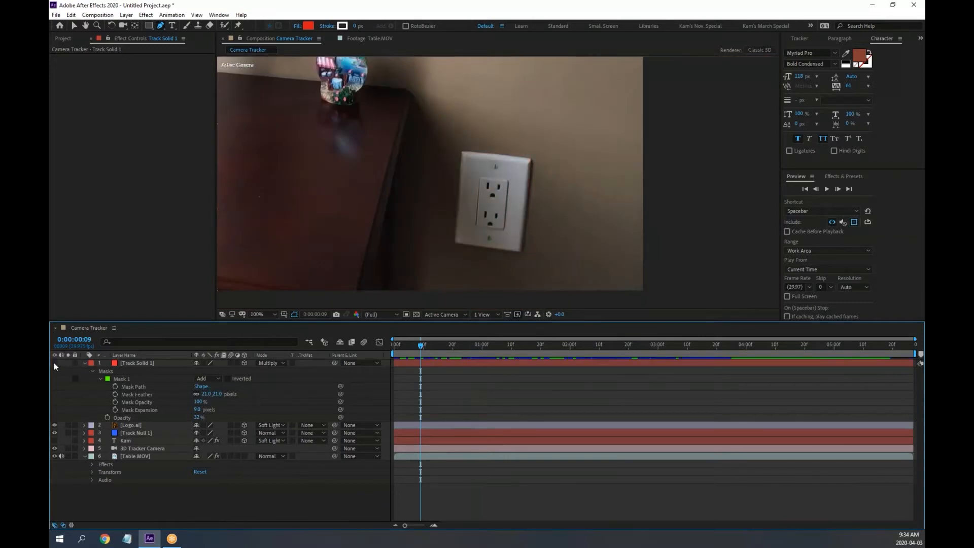
{"action": "left_click", "coordinate": [54, 362]}
{"action": "scroll", "coordinate": [444, 217], "scroll_direction": "down", "scroll_amount": 1}
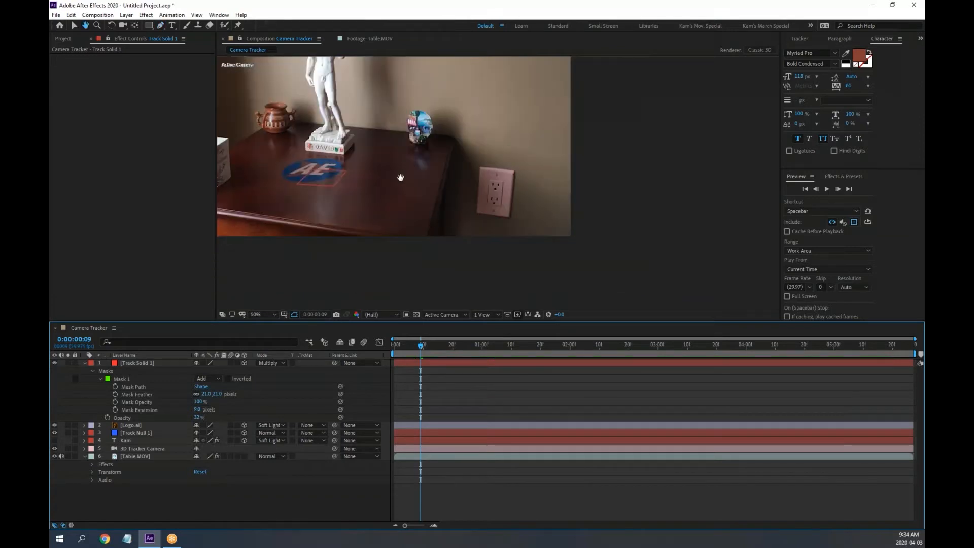
{"action": "left_click_drag", "start_coordinate": [401, 178], "coordinate": [566, 242]}
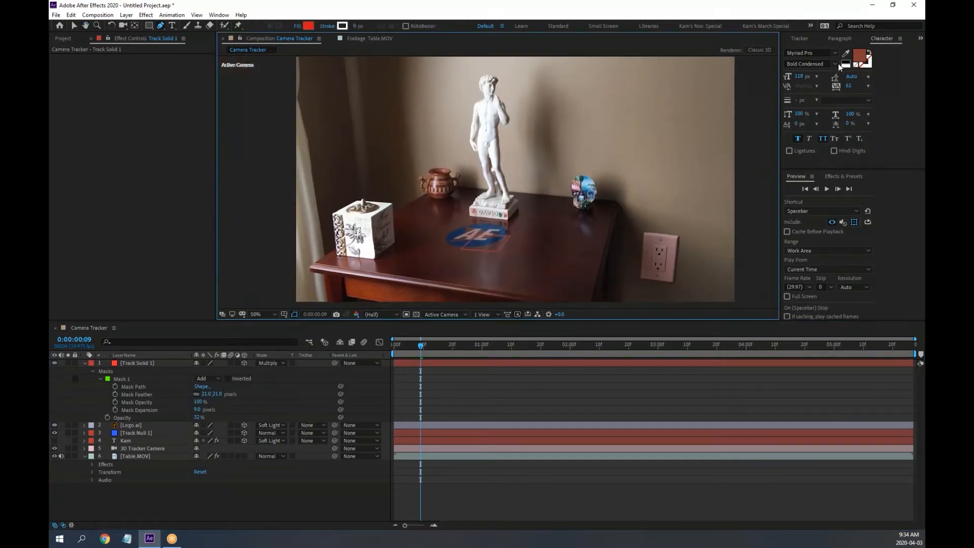
Collapse the solid's properties, show the Project panel, then bring up the File menu
{"action": "left_click", "coordinate": [801, 41]}
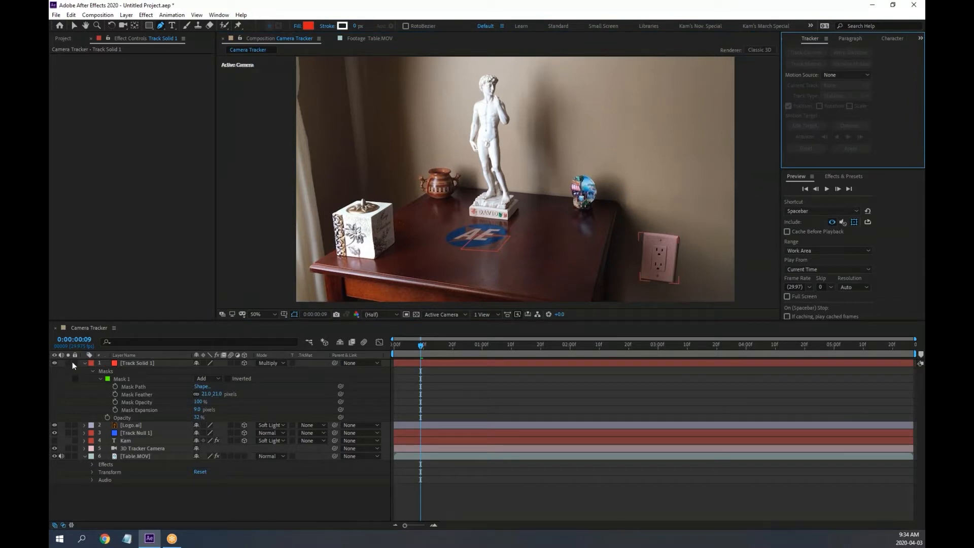
{"action": "left_click", "coordinate": [85, 363]}
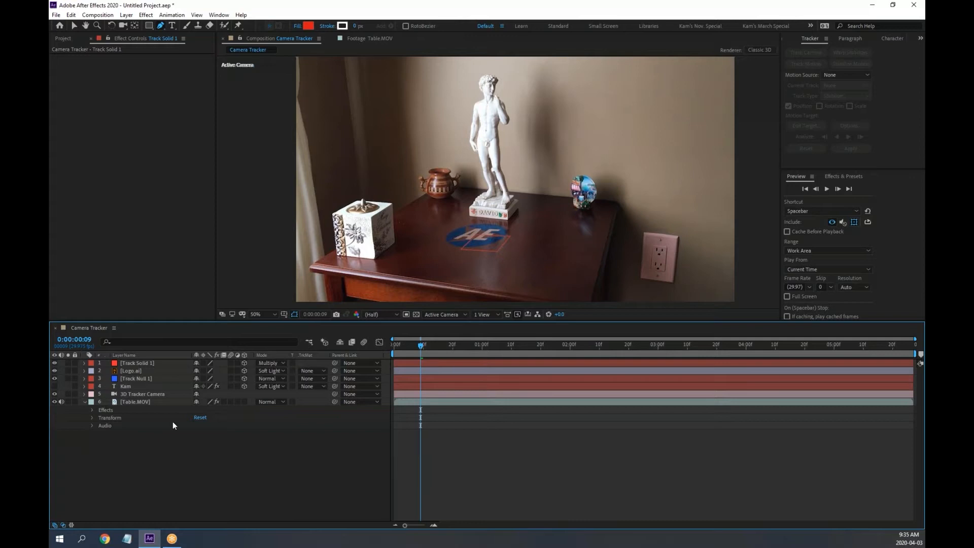
{"action": "left_click", "coordinate": [60, 37]}
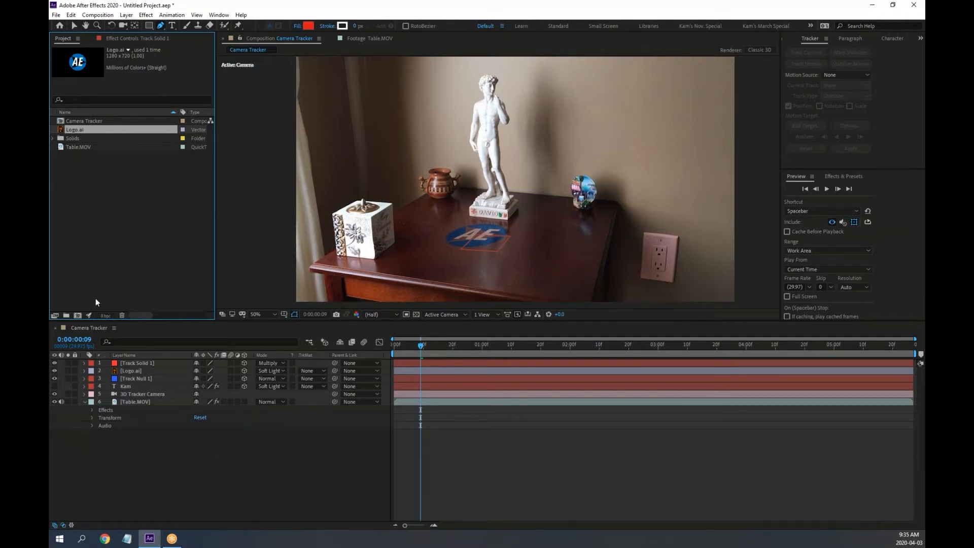
{"action": "left_click", "coordinate": [75, 26]}
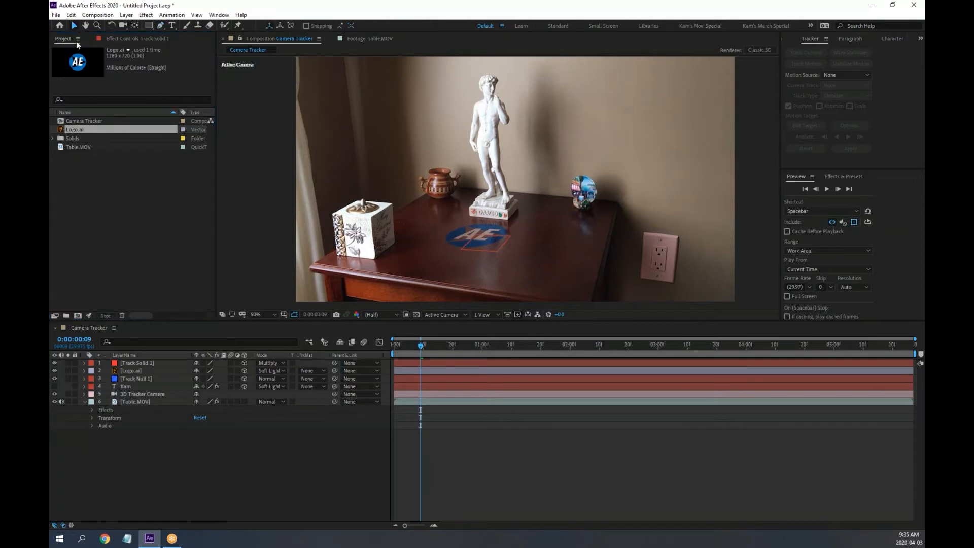
{"action": "left_click", "coordinate": [132, 224]}
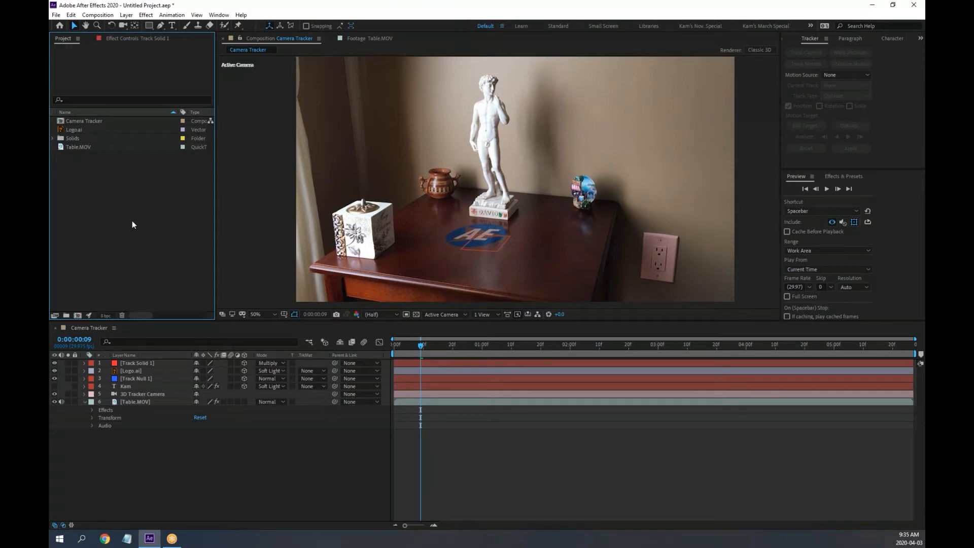
{"action": "left_click", "coordinate": [57, 15]}
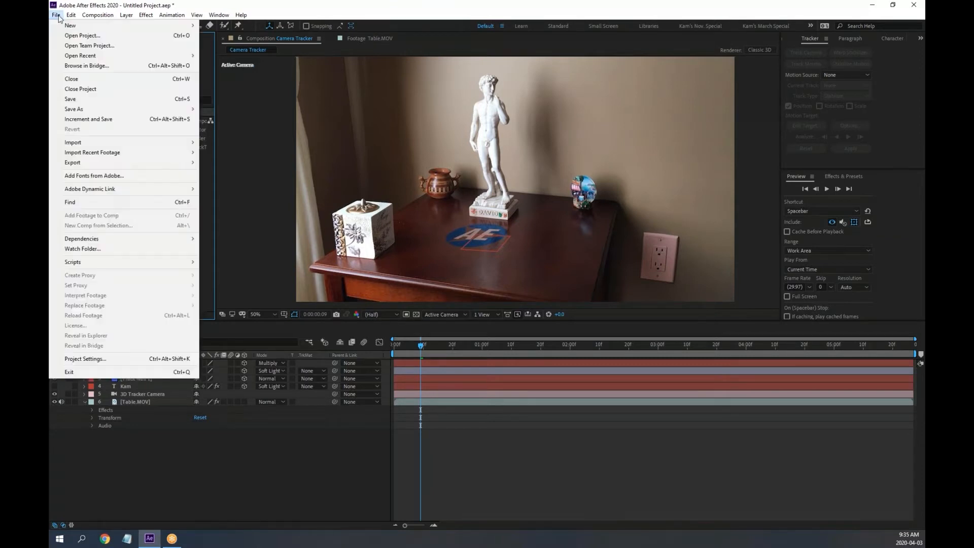
Discard the old project unsaved and import the soldiers clip, Mardi Gras mask and eyepatch files
{"action": "left_click", "coordinate": [98, 89]}
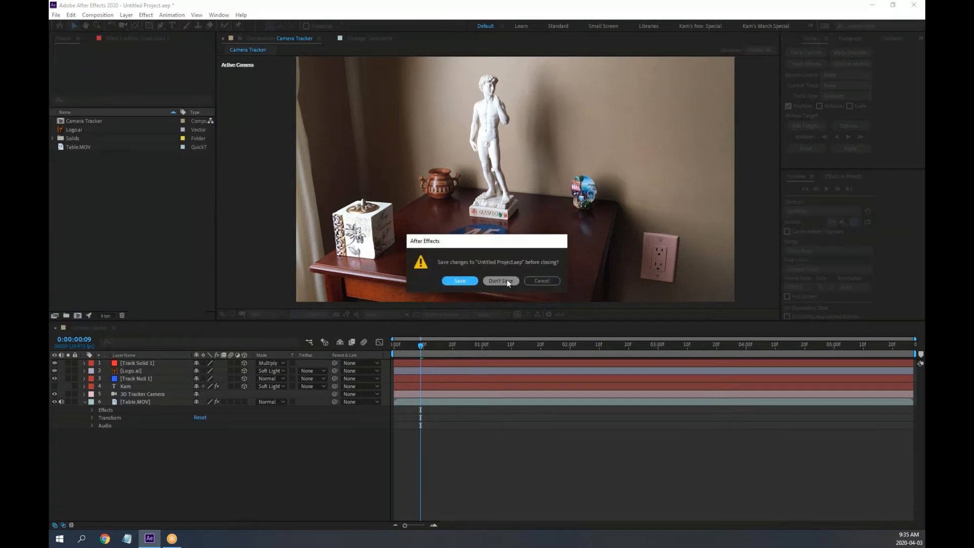
{"action": "left_click", "coordinate": [507, 282]}
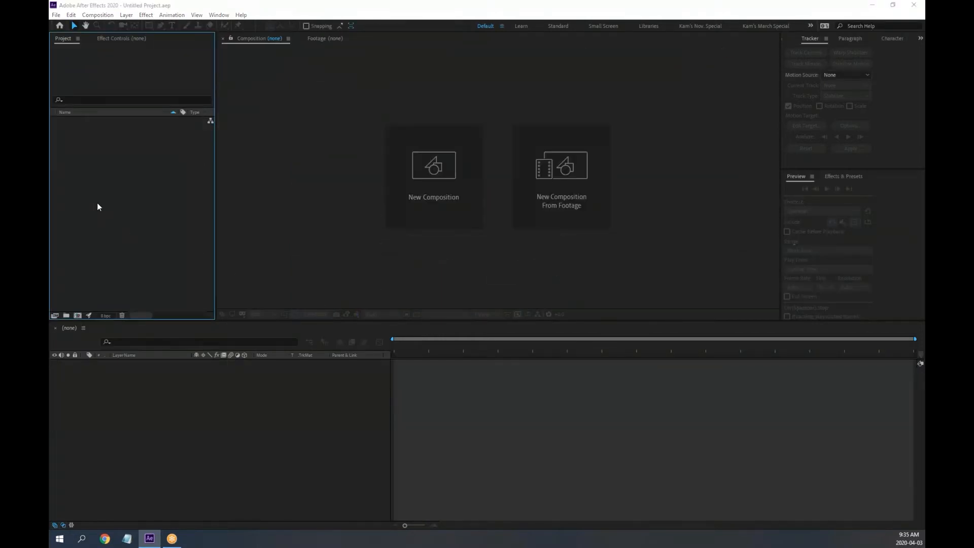
{"action": "double_click", "coordinate": [98, 204]}
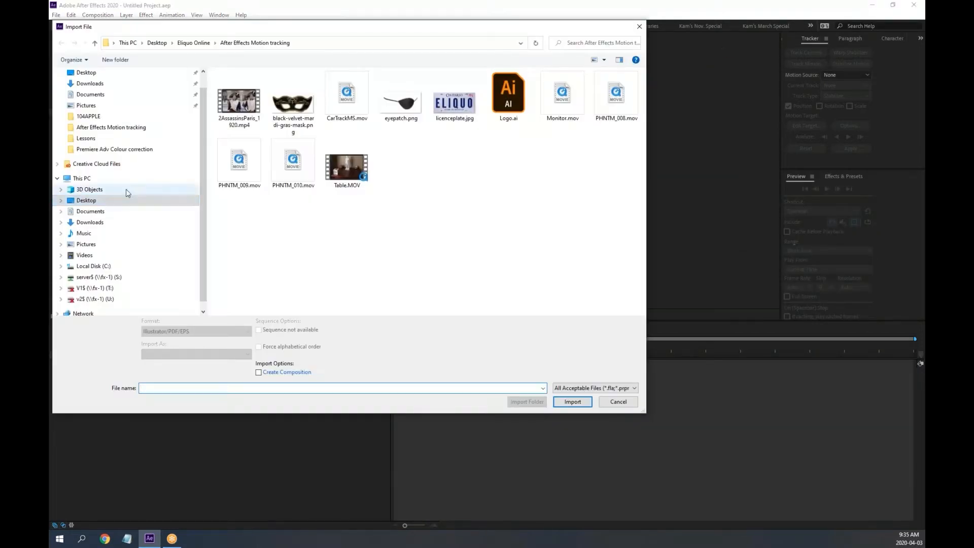
{"action": "left_click", "coordinate": [246, 104]}
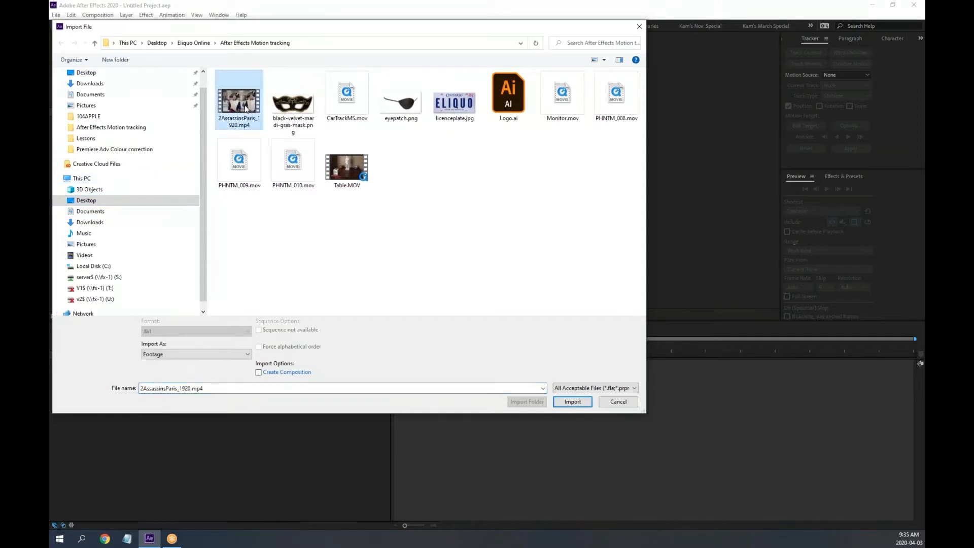
{"action": "left_click", "coordinate": [289, 117], "text": "ctrl"}
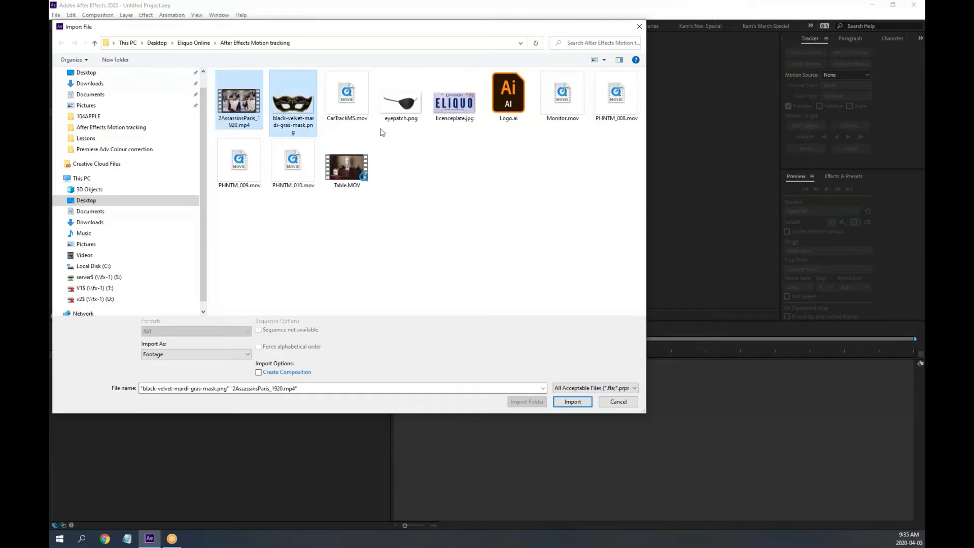
{"action": "left_click", "coordinate": [398, 117], "text": "ctrl"}
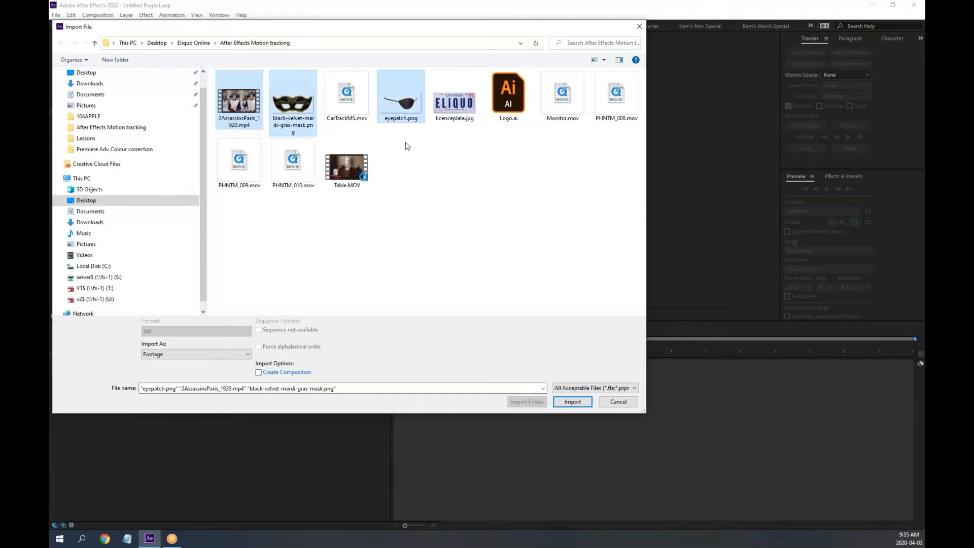
{"action": "left_click", "coordinate": [572, 402]}
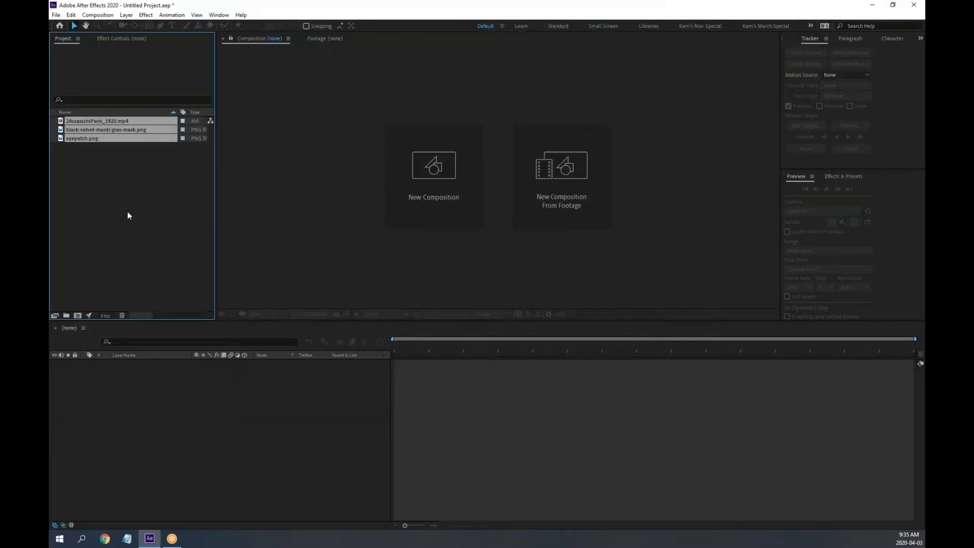
{"action": "left_click", "coordinate": [126, 213]}
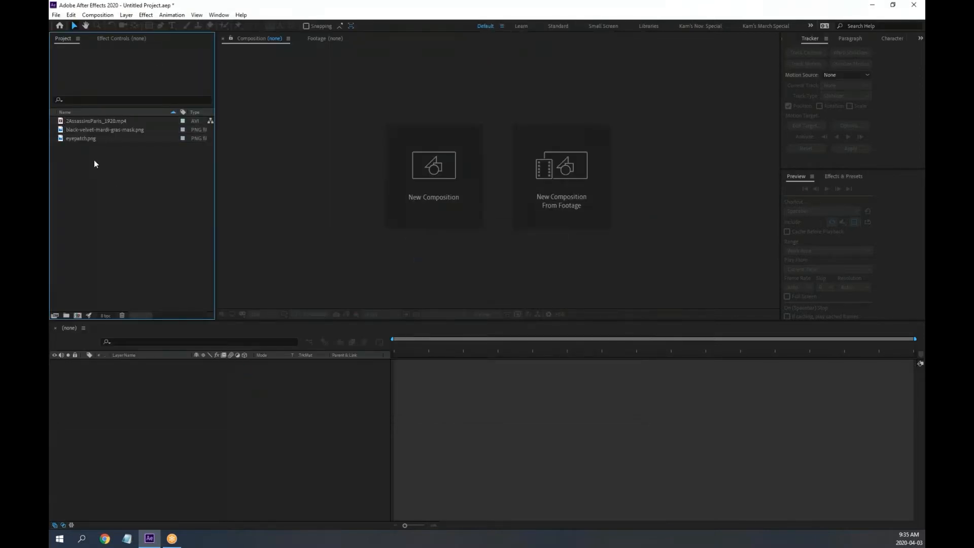
Play 2AssassinsParis_1920.mp4 in an enlarged Footage viewer
{"action": "double_click", "coordinate": [60, 123]}
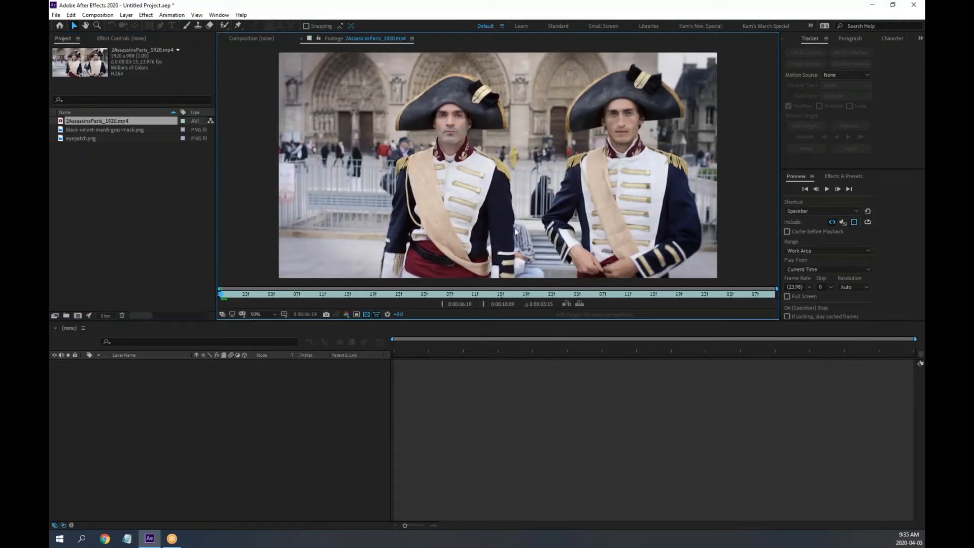
{"action": "left_click_drag", "start_coordinate": [604, 327], "coordinate": [604, 375]}
{"action": "key", "text": "space"}
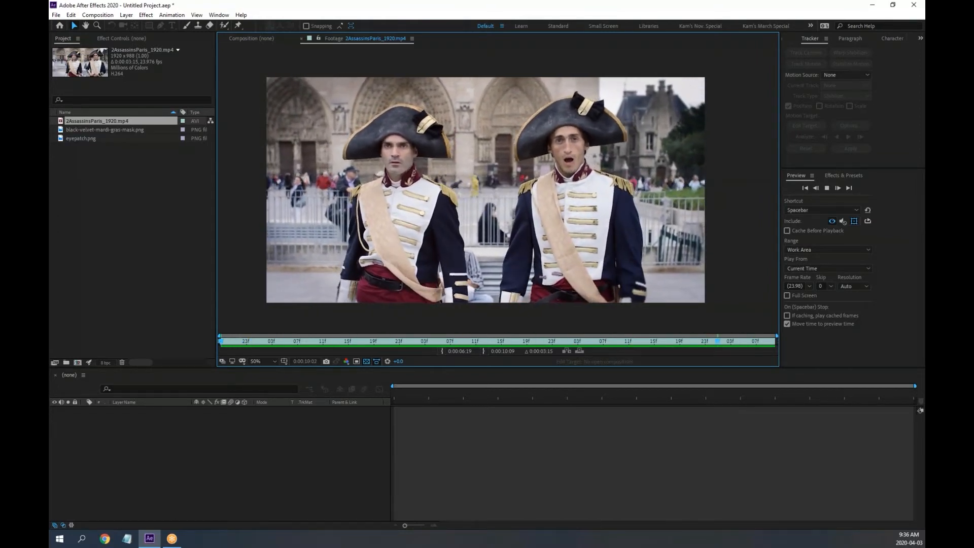
{"action": "key", "text": "space"}
Inspect the eyepatch and Mardi Gras mask images, leaving the mask shown against black
{"action": "double_click", "coordinate": [63, 130]}
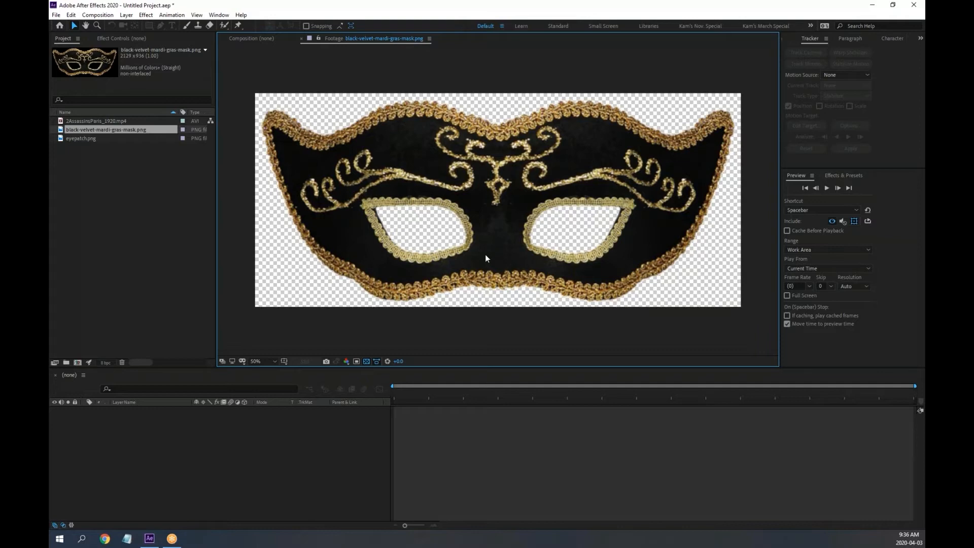
{"action": "double_click", "coordinate": [63, 137]}
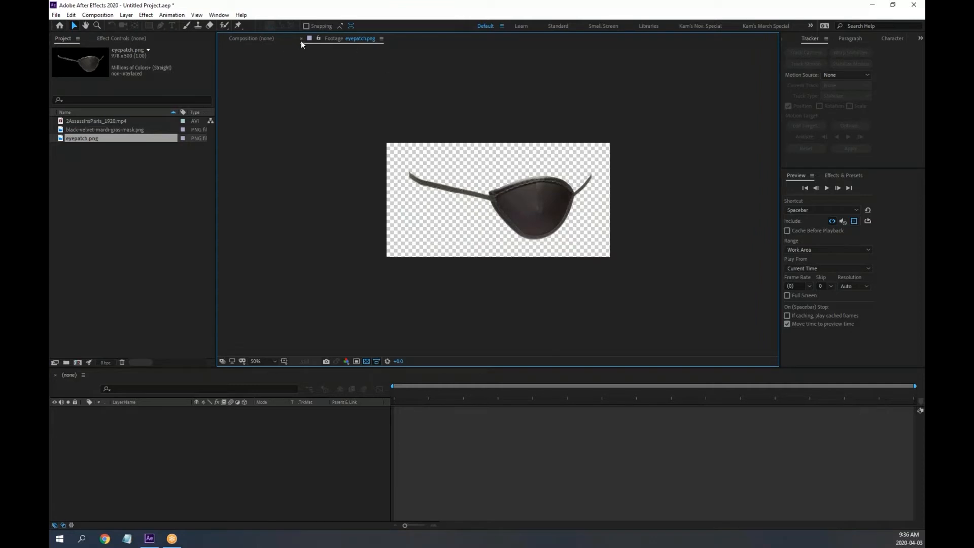
{"action": "left_click", "coordinate": [366, 361]}
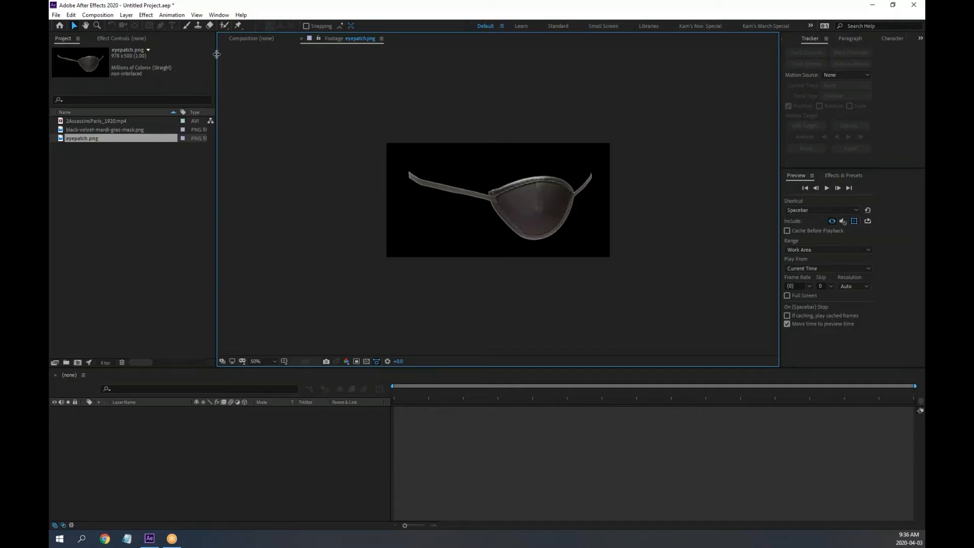
{"action": "double_click", "coordinate": [63, 130]}
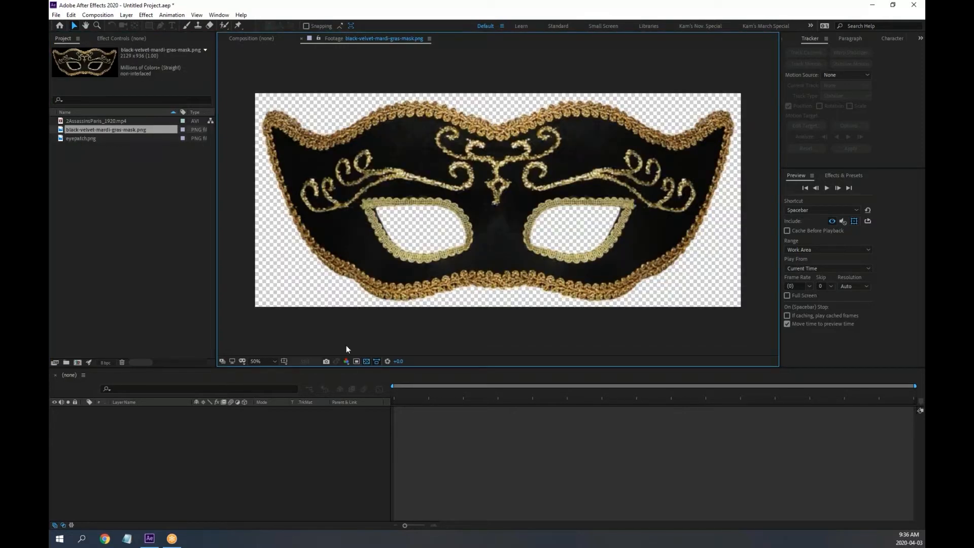
{"action": "left_click", "coordinate": [366, 360]}
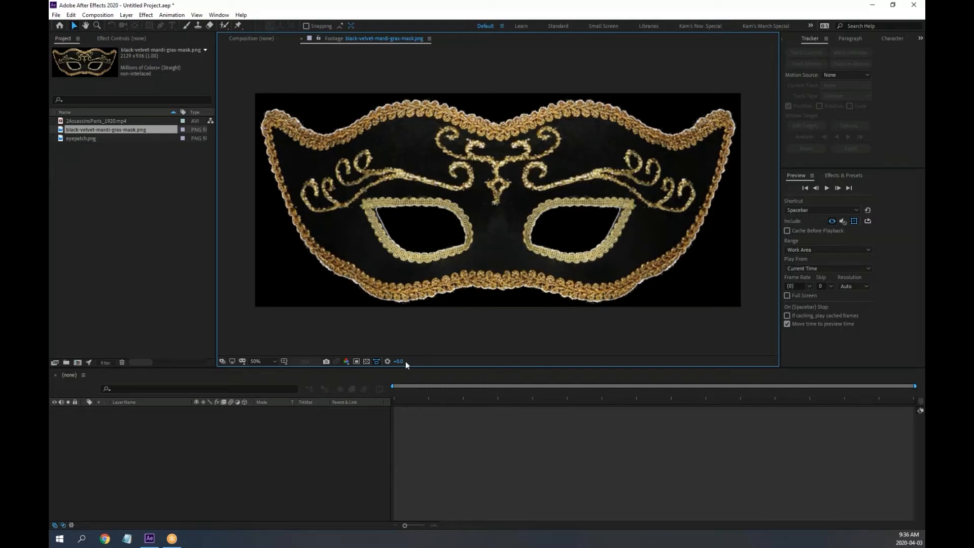
{"action": "left_click", "coordinate": [367, 361]}
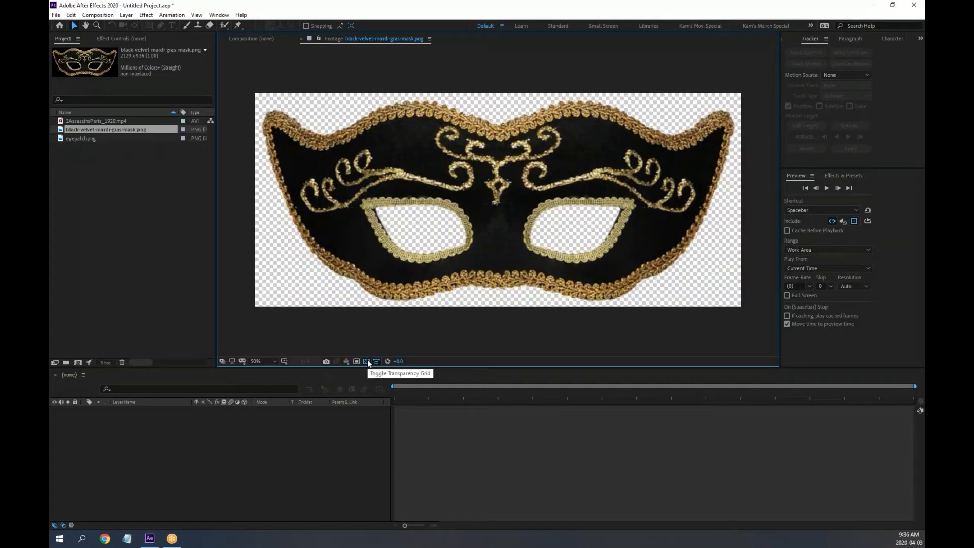
{"action": "left_click", "coordinate": [367, 361]}
{"action": "scroll", "coordinate": [513, 292], "scroll_direction": "up", "scroll_amount": 1}
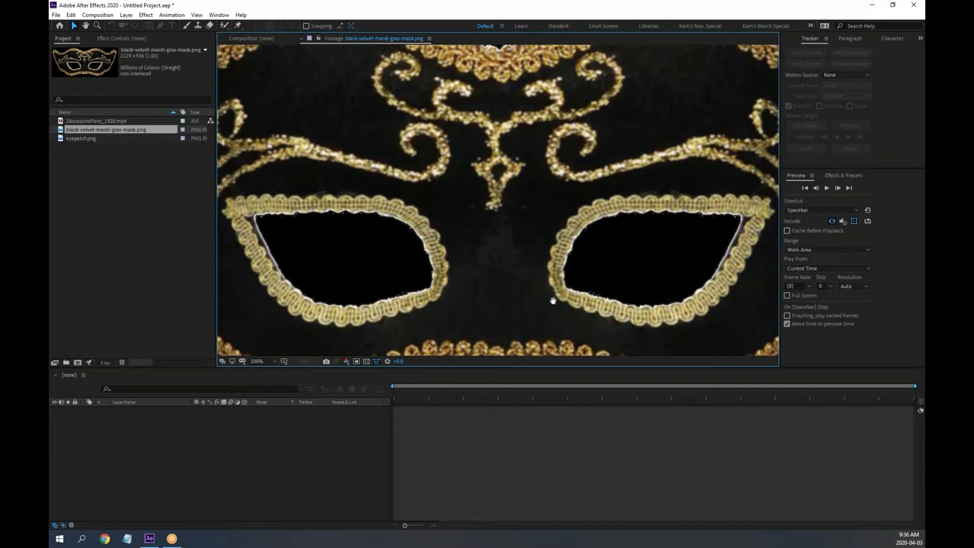
{"action": "scroll", "coordinate": [337, 232], "scroll_direction": "up", "scroll_amount": 1}
{"action": "scroll", "coordinate": [339, 234], "scroll_direction": "down", "scroll_amount": 1}
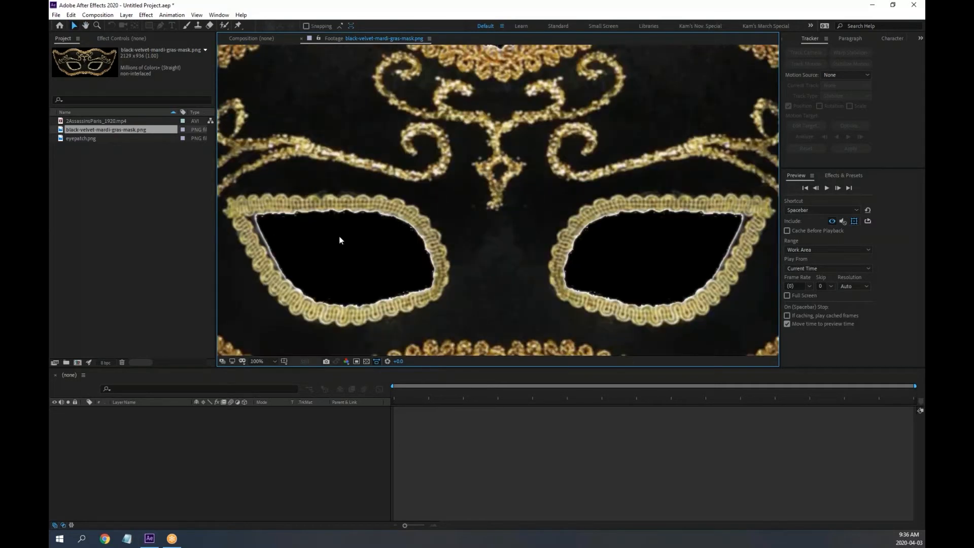
{"action": "scroll", "coordinate": [457, 252], "scroll_direction": "down", "scroll_amount": 1}
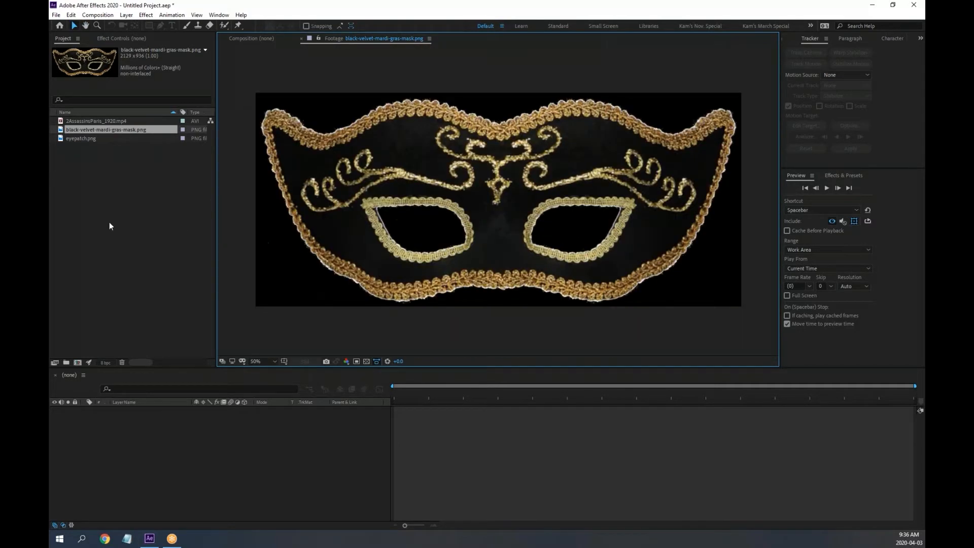
{"action": "left_click", "coordinate": [123, 206]}
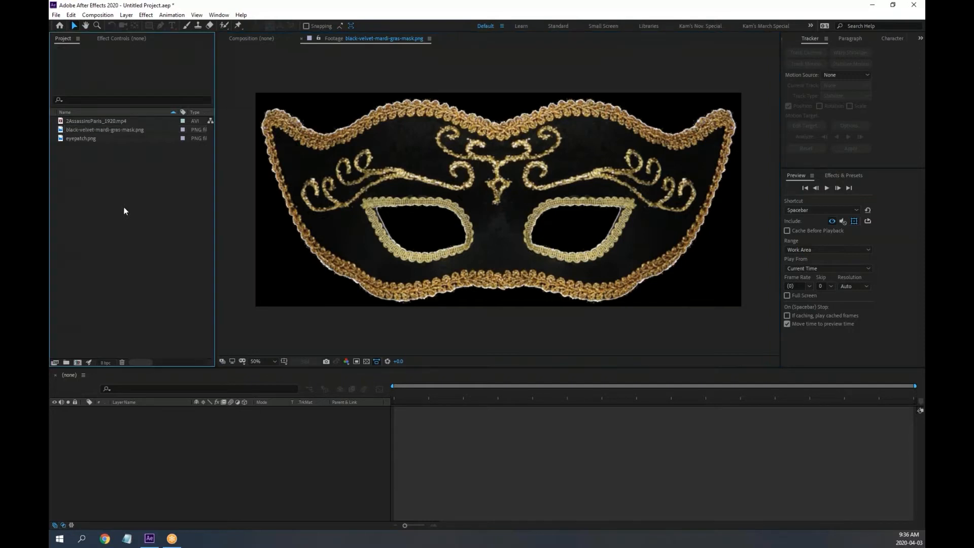
{"action": "left_click", "coordinate": [80, 122]}
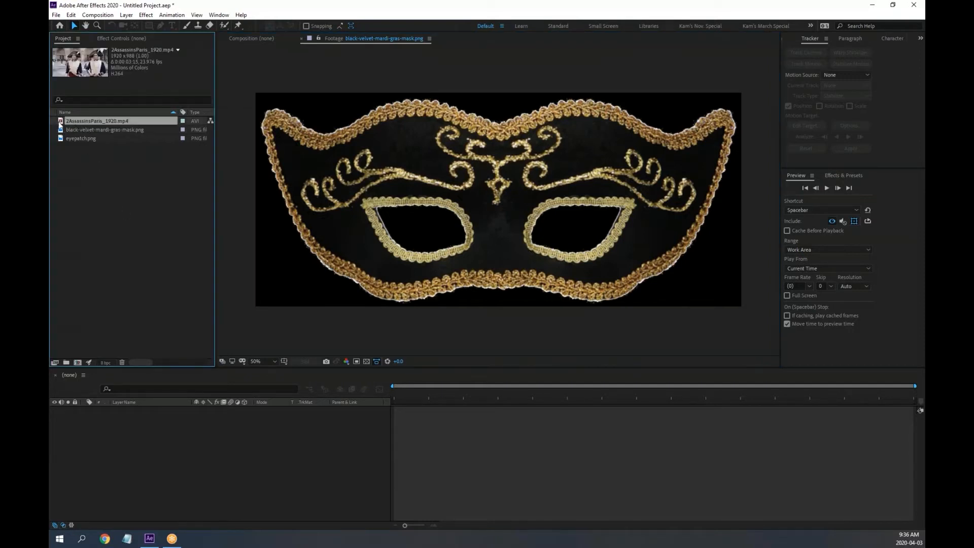
Build a comp from 2AssassinsParis_1920.mp4 and rename it 'Mask Tracker'
{"action": "left_click_drag", "start_coordinate": [61, 122], "coordinate": [191, 480]}
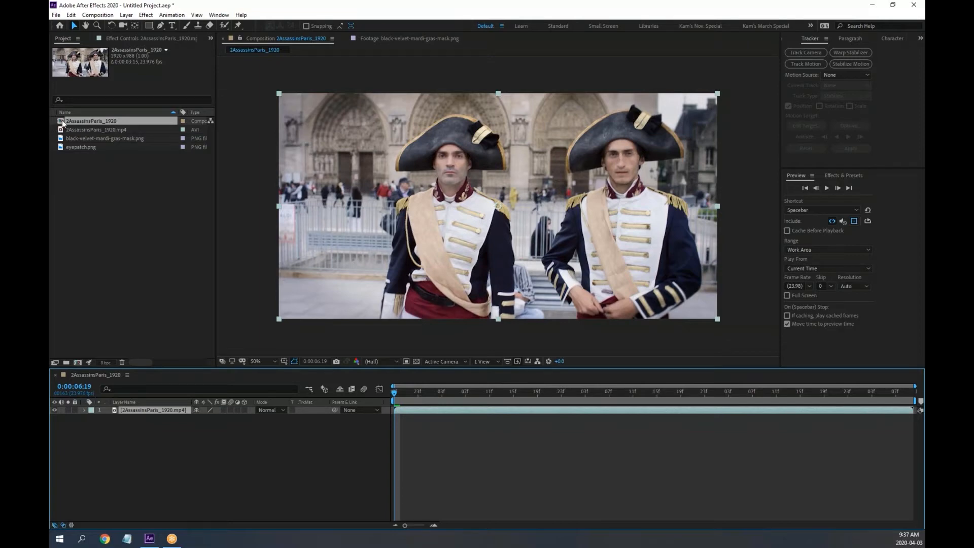
{"action": "left_click", "coordinate": [80, 120]}
{"action": "key", "text": "Return"}
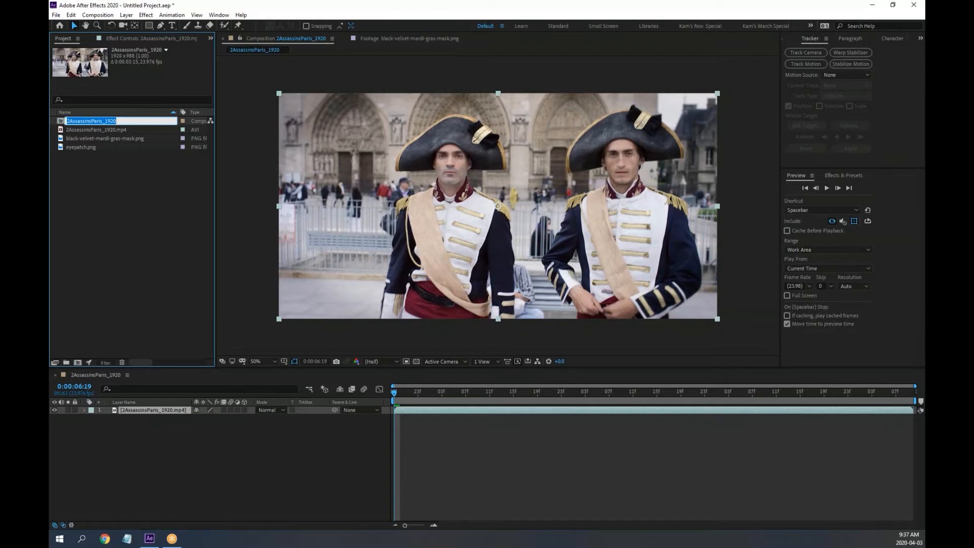
{"action": "type", "text": "Mask Tracker"}
{"action": "key", "text": "Return"}
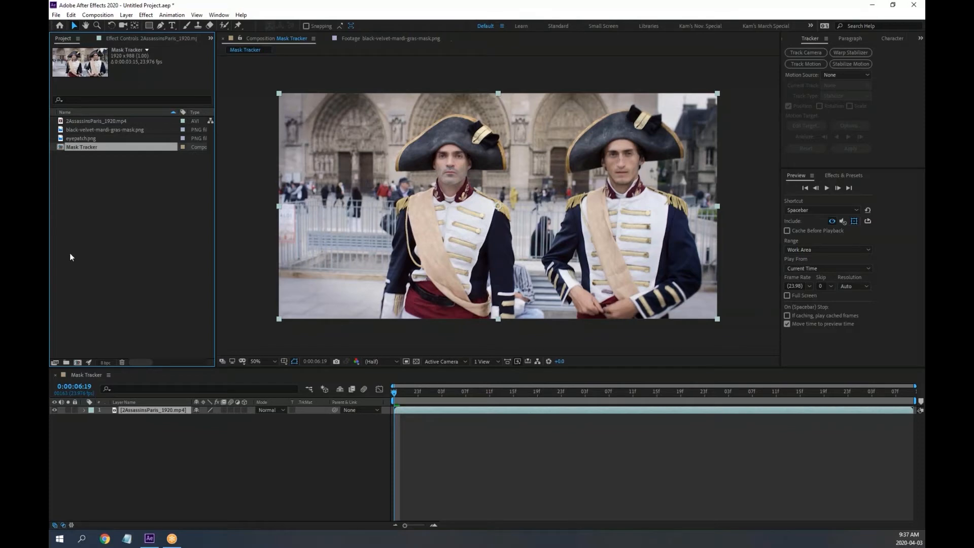
{"action": "scroll", "coordinate": [485, 172], "scroll_direction": "up", "scroll_amount": 2}
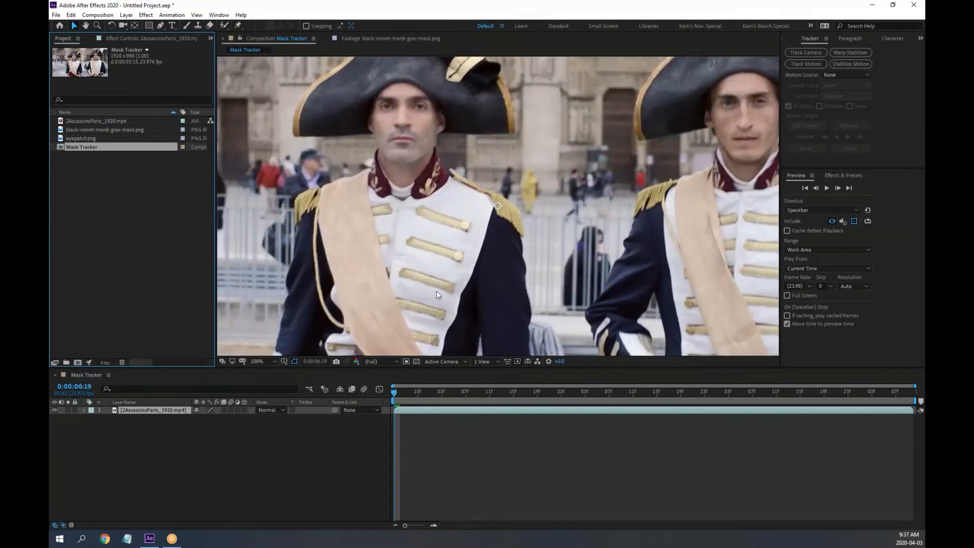
{"action": "scroll", "coordinate": [404, 121], "scroll_direction": "up", "scroll_amount": 2}
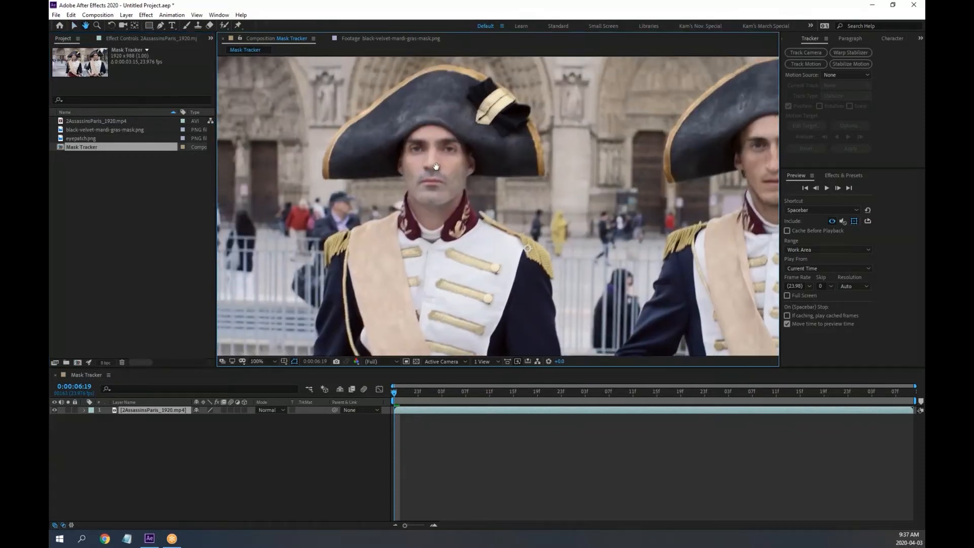
{"action": "key", "text": "h"}
{"action": "left_click_drag", "start_coordinate": [403, 148], "coordinate": [478, 201]}
{"action": "key", "text": "v"}
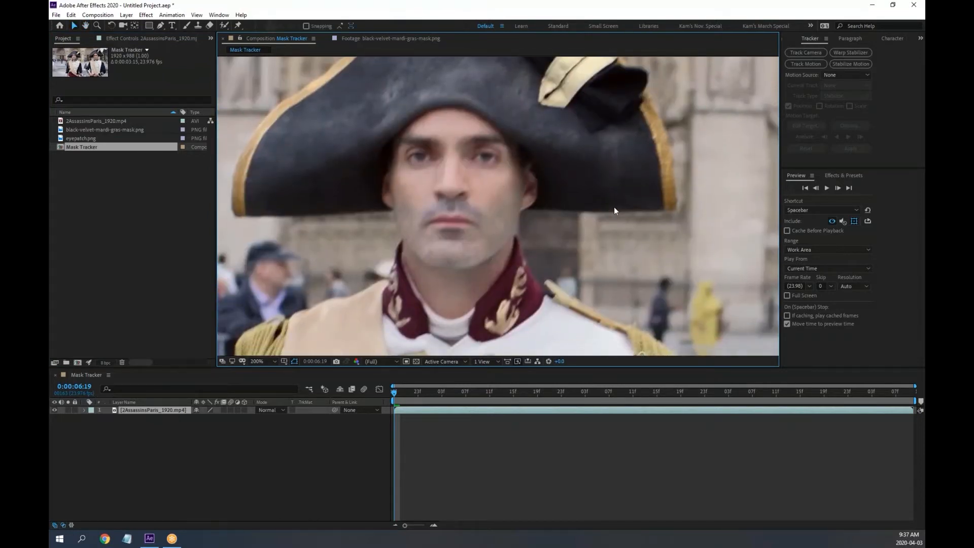
{"action": "key", "text": "space"}
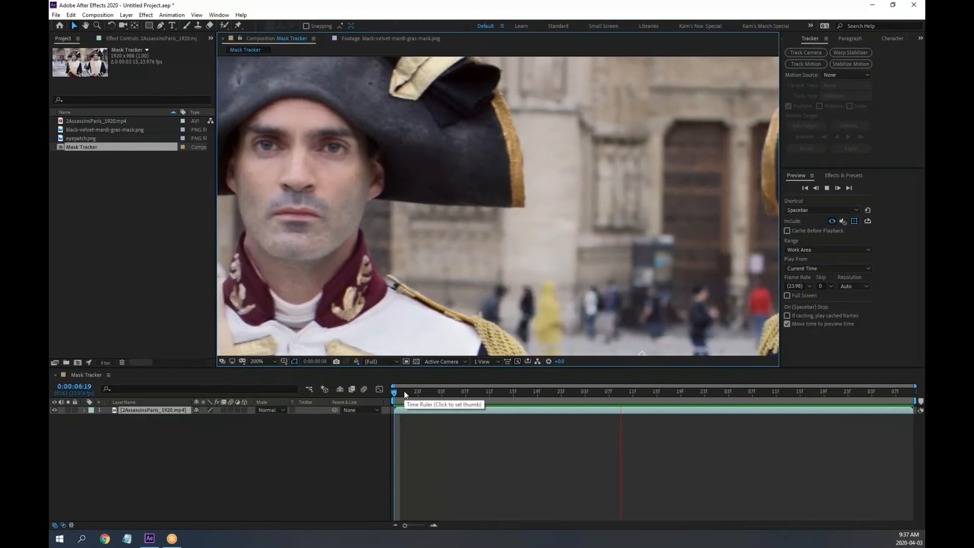
{"action": "left_click_drag", "start_coordinate": [404, 392], "coordinate": [380, 390]}
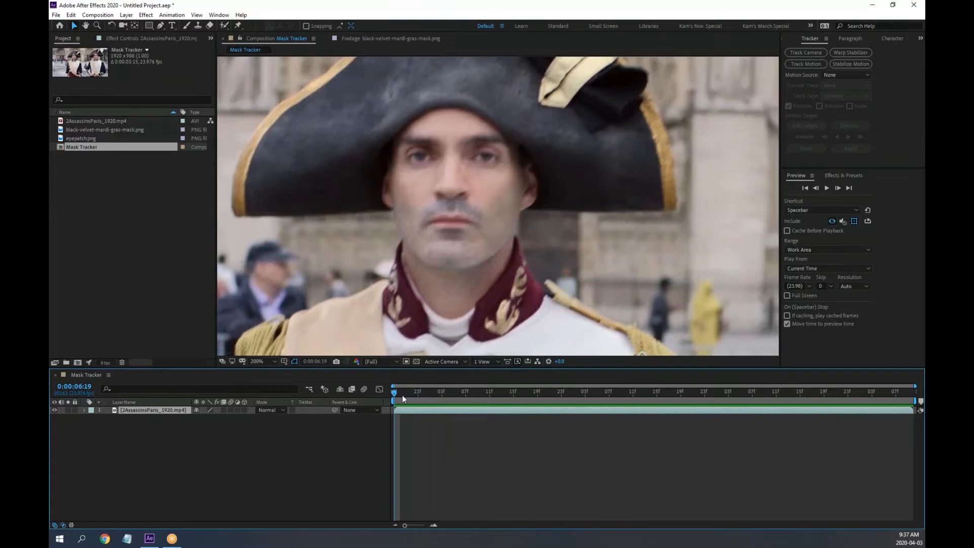
{"action": "left_click_drag", "start_coordinate": [394, 391], "coordinate": [684, 424]}
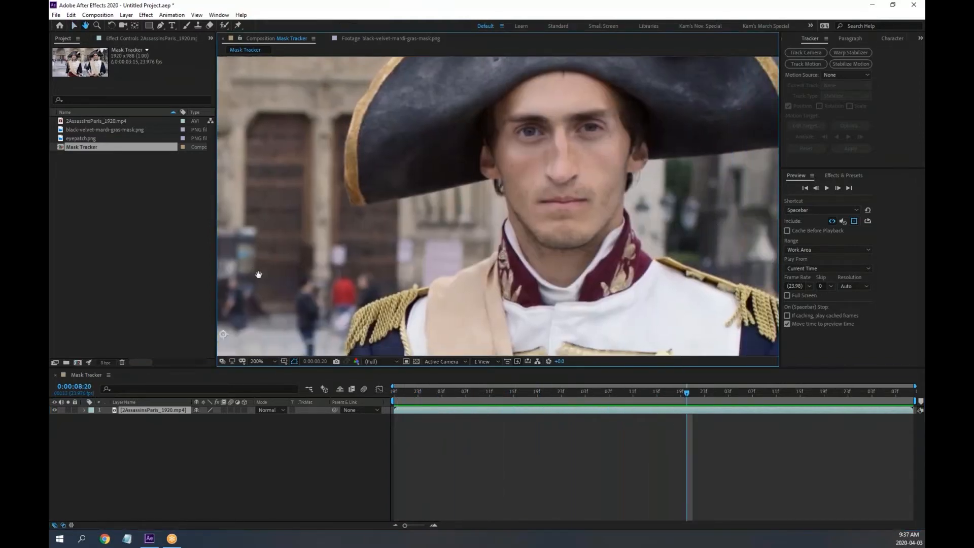
{"action": "left_click_drag", "start_coordinate": [258, 275], "coordinate": [239, 274]}
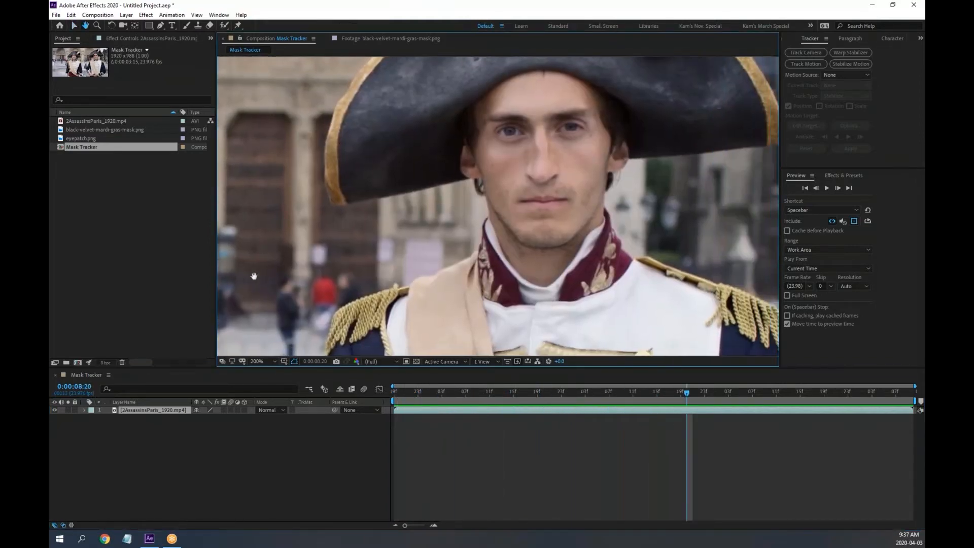
{"action": "key", "text": "v"}
{"action": "mouse_move", "coordinate": [396, 394]}
{"action": "left_mouse_down"}
{"action": "mouse_move", "coordinate": [385, 394]}
{"action": "mouse_move", "coordinate": [694, 396]}
{"action": "mouse_move", "coordinate": [465, 385]}
{"action": "mouse_move", "coordinate": [394, 394]}
{"action": "left_mouse_up"}
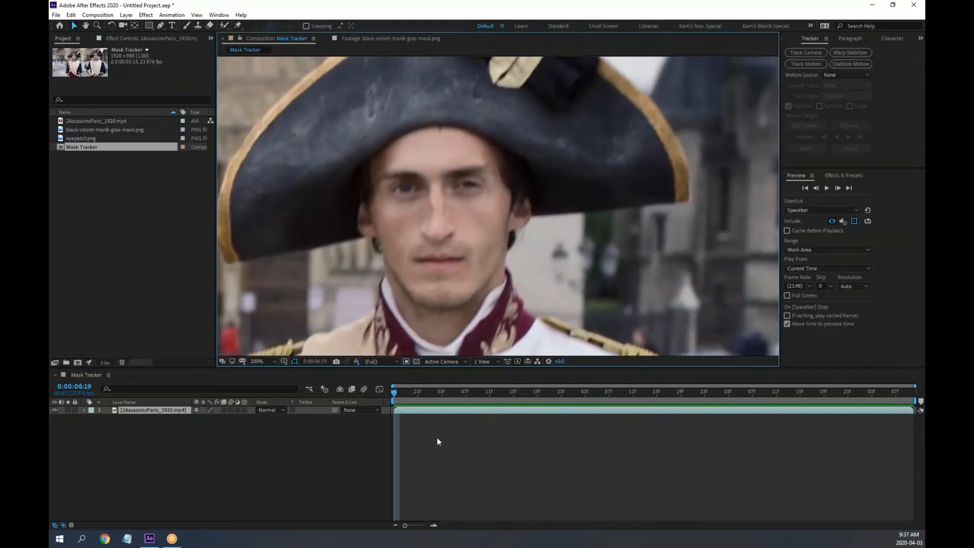
{"action": "left_click", "coordinate": [400, 394]}
{"action": "key", "text": "space"}
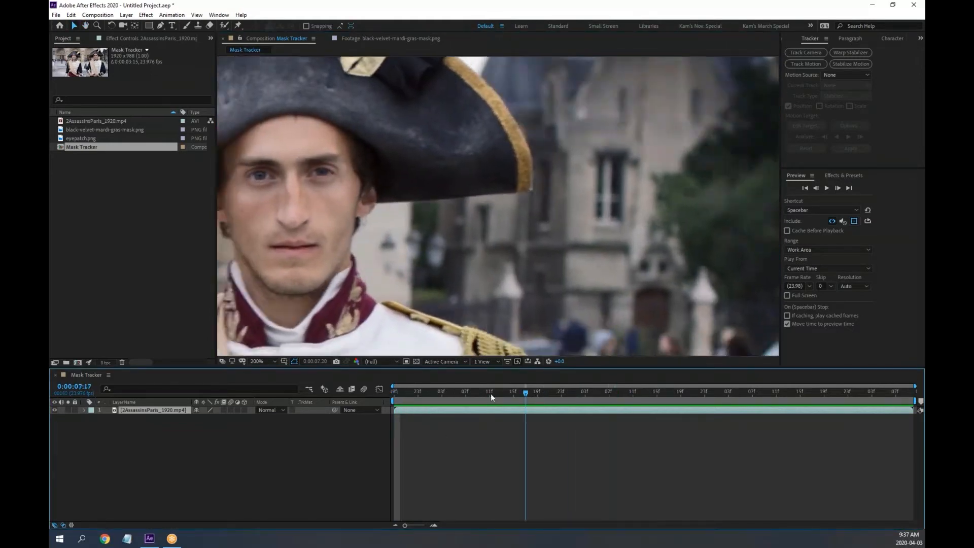
{"action": "key", "text": "space"}
{"action": "left_click_drag", "start_coordinate": [476, 260], "coordinate": [543, 249]}
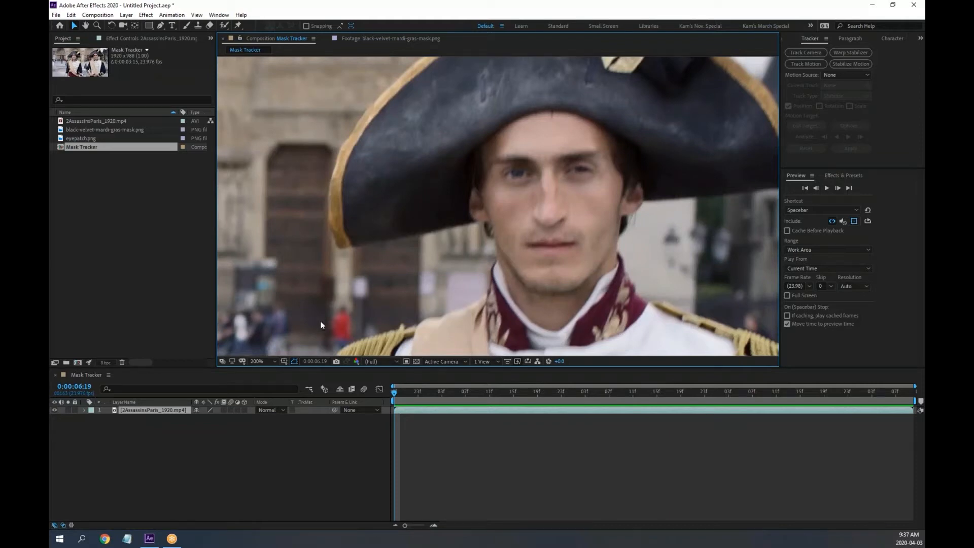
{"action": "double_click", "coordinate": [62, 130]}
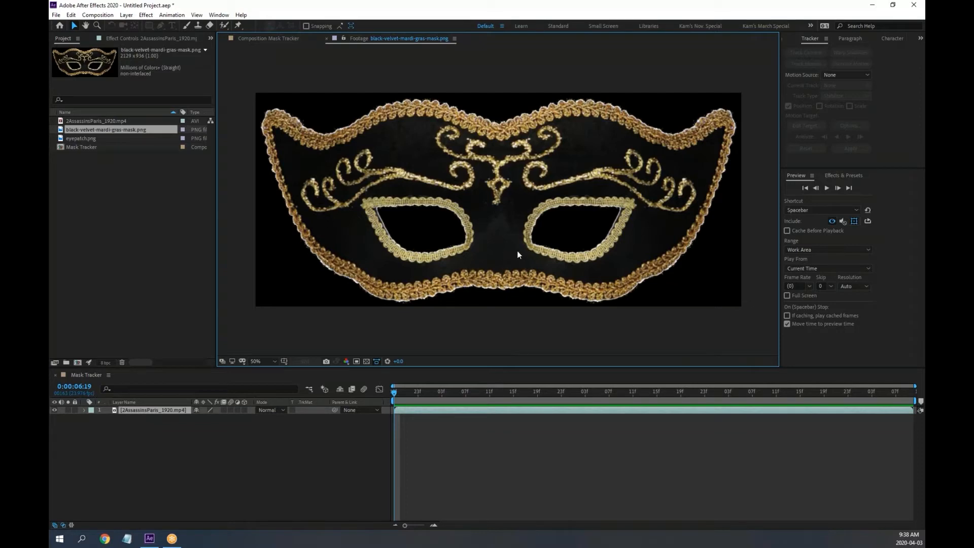
{"action": "left_click", "coordinate": [274, 38]}
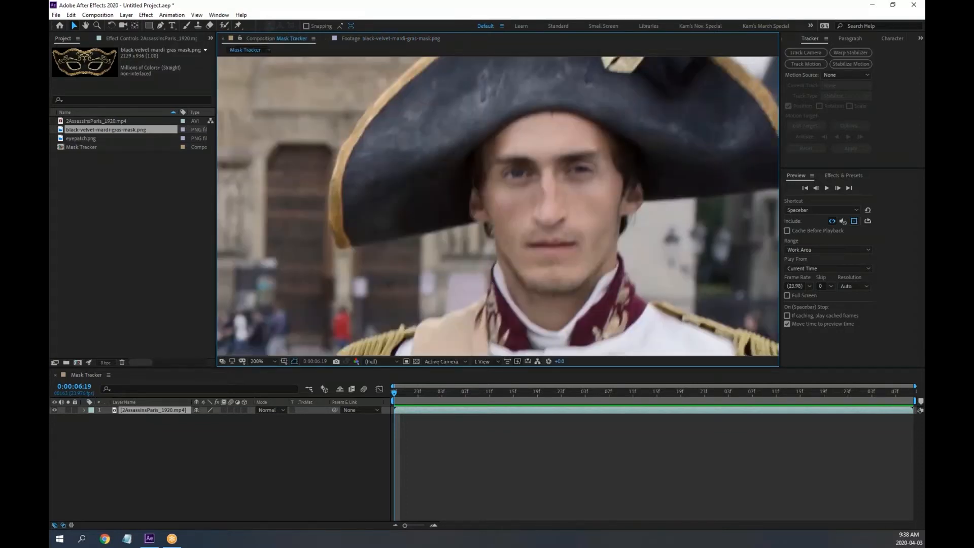
Add black-velvet-mardi-gras-mask.png as a layer, shrink it to face size and move it onto the right soldier's eyes
{"action": "left_click_drag", "start_coordinate": [90, 131], "coordinate": [135, 413]}
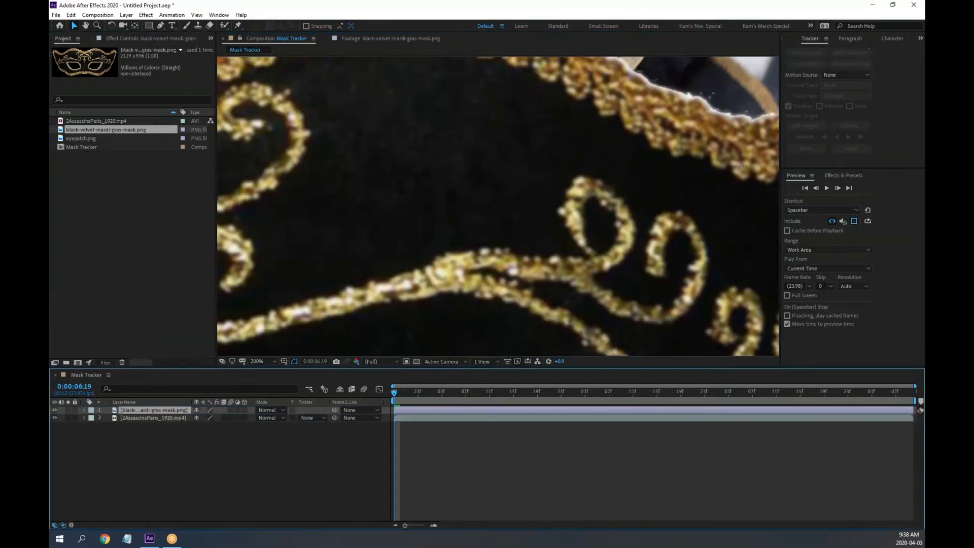
{"action": "scroll", "coordinate": [427, 257], "scroll_direction": "down", "scroll_amount": 4}
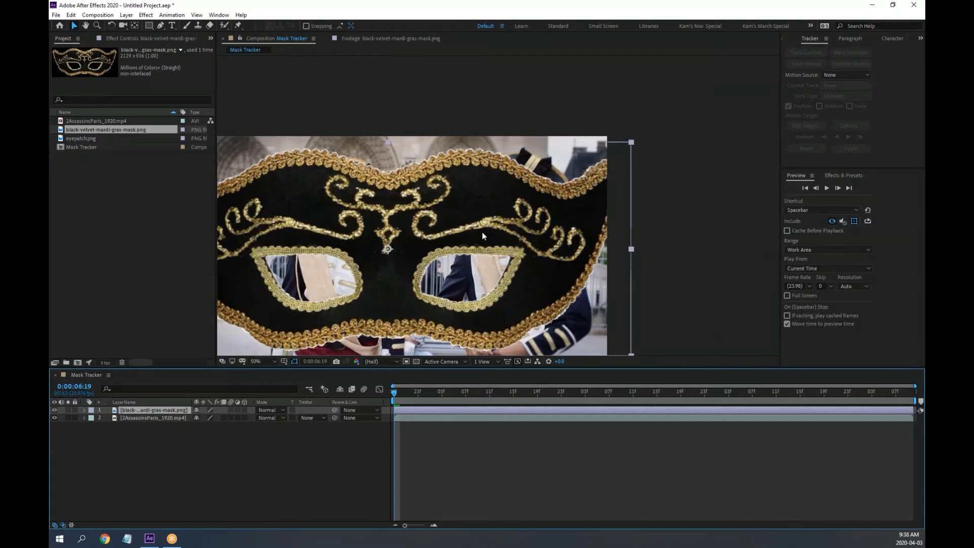
{"action": "key", "text": "h"}
{"action": "left_click_drag", "start_coordinate": [452, 228], "coordinate": [506, 196]}
{"action": "key", "text": "v"}
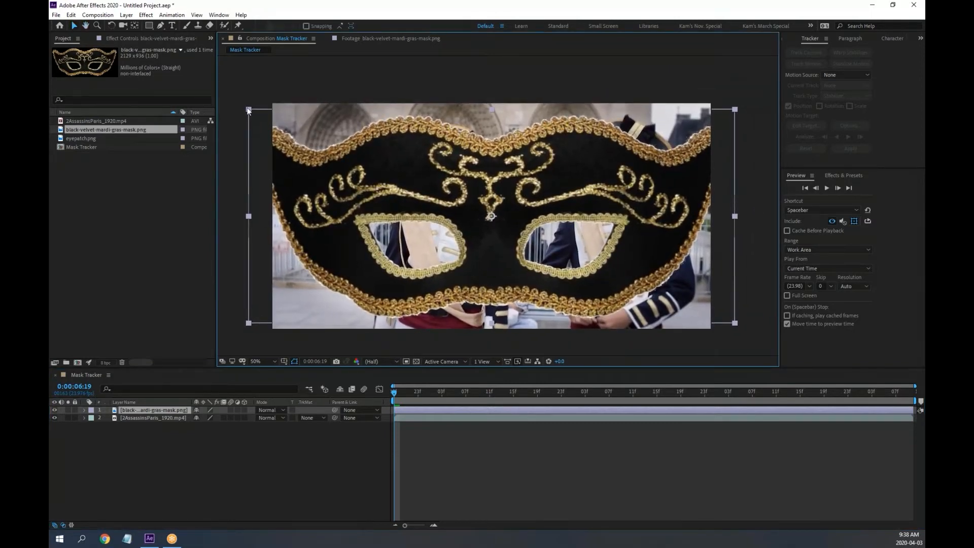
{"action": "left_click_drag", "start_coordinate": [248, 111], "coordinate": [449, 206]}
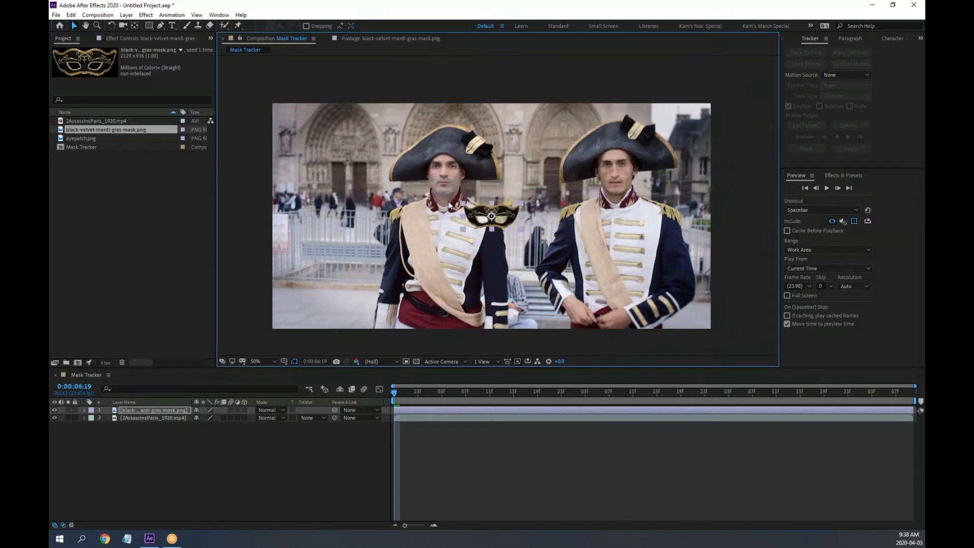
{"action": "left_click_drag", "start_coordinate": [508, 214], "coordinate": [480, 317]}
Zoom in and fine-tune the mask's size and position over the eyes, then check a later frame
{"action": "key", "text": "period"}
{"action": "key", "text": "period"}
{"action": "key", "text": "h"}
{"action": "key", "text": "v"}
{"action": "key", "text": "period"}
{"action": "key", "text": "h"}
{"action": "key", "text": "v"}
{"action": "left_click_drag", "start_coordinate": [457, 249], "coordinate": [442, 242]}
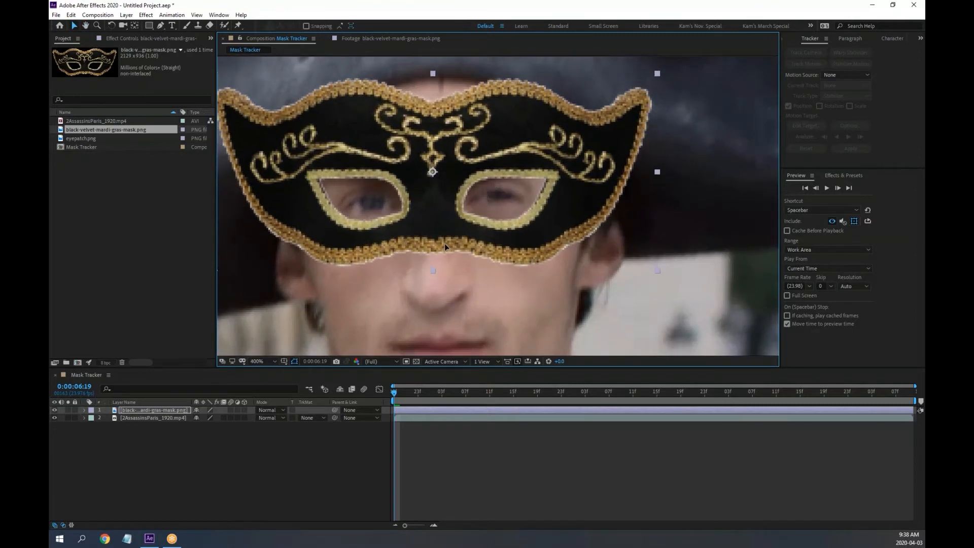
{"action": "key", "text": "comma"}
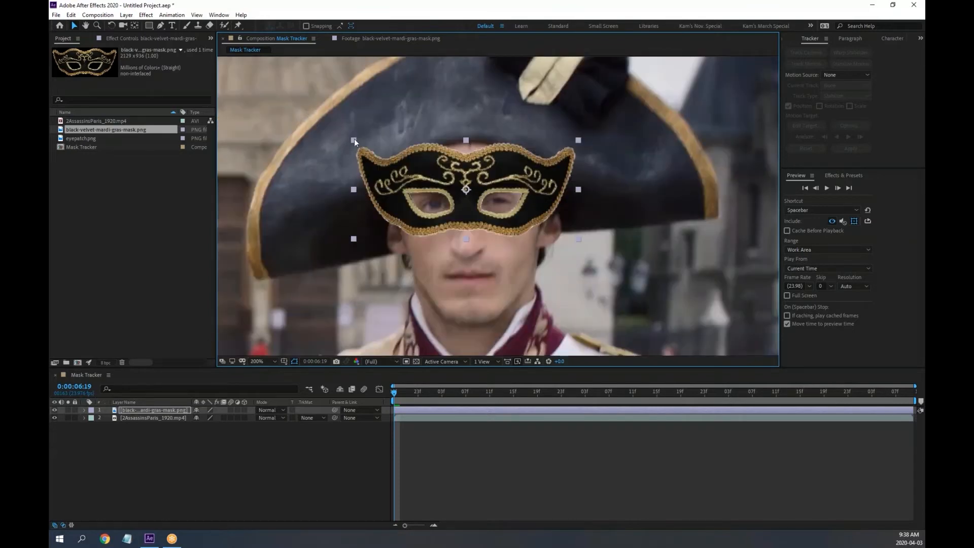
{"action": "left_click_drag", "start_coordinate": [353, 140], "coordinate": [369, 146]}
{"action": "left_click_drag", "start_coordinate": [431, 195], "coordinate": [432, 196]}
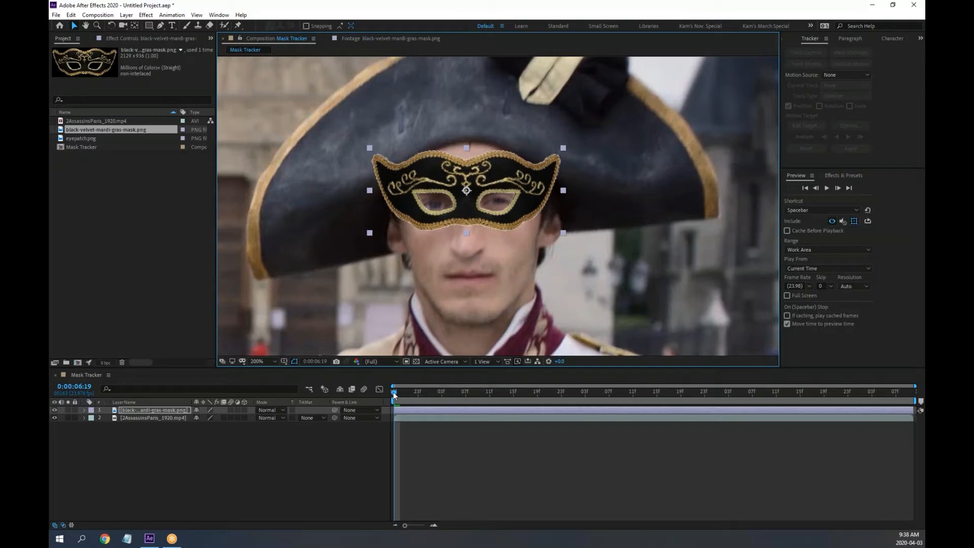
{"action": "left_click_drag", "start_coordinate": [397, 393], "coordinate": [370, 398]}
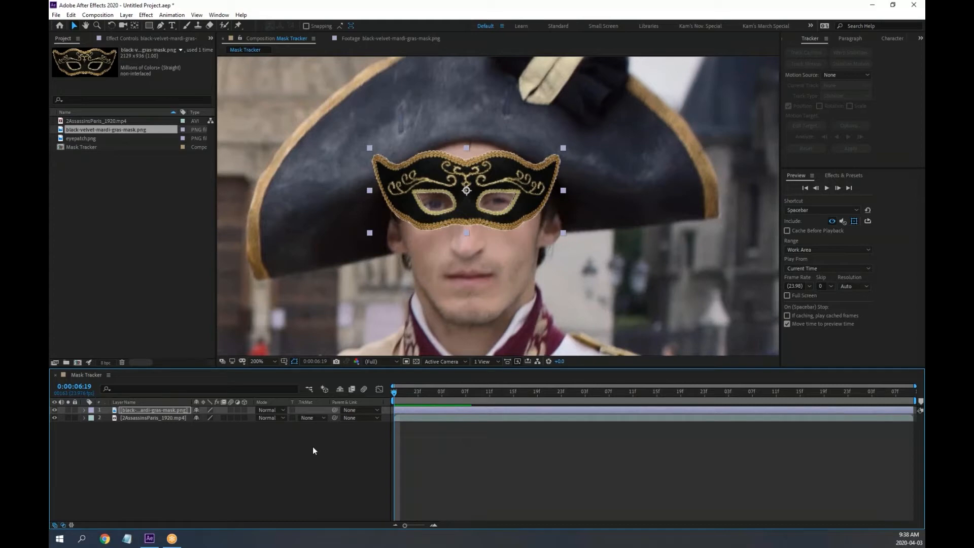
{"action": "left_click", "coordinate": [140, 410]}
Delete the Mardi Gras mask layer from the Mask Tracker comp
{"action": "key", "text": "Delete"}
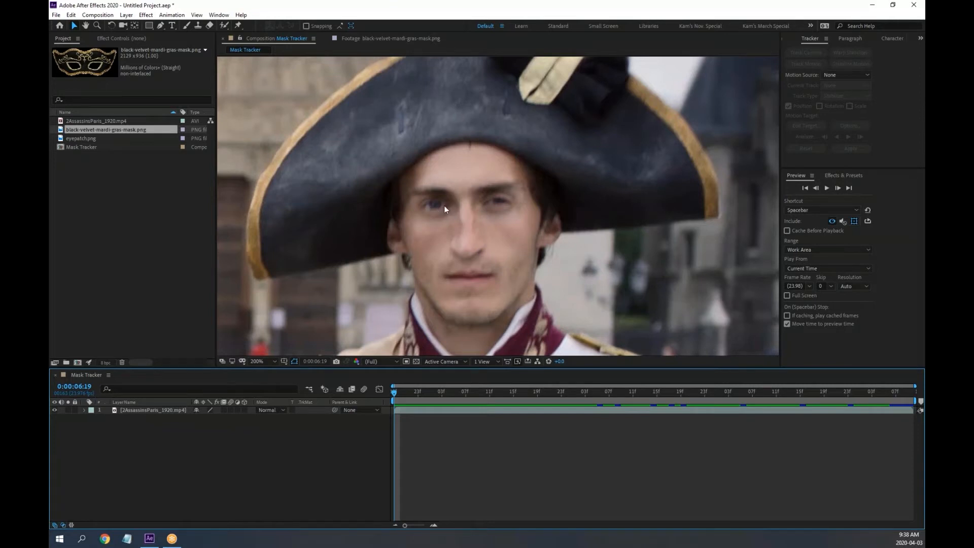
{"action": "scroll", "coordinate": [447, 206], "scroll_direction": "up", "scroll_amount": 2}
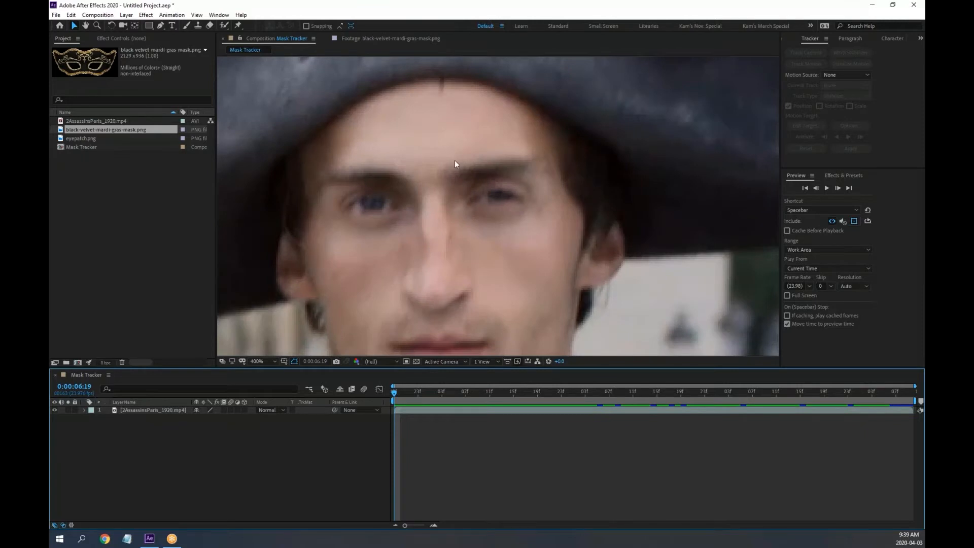
{"action": "left_click", "coordinate": [581, 6]}
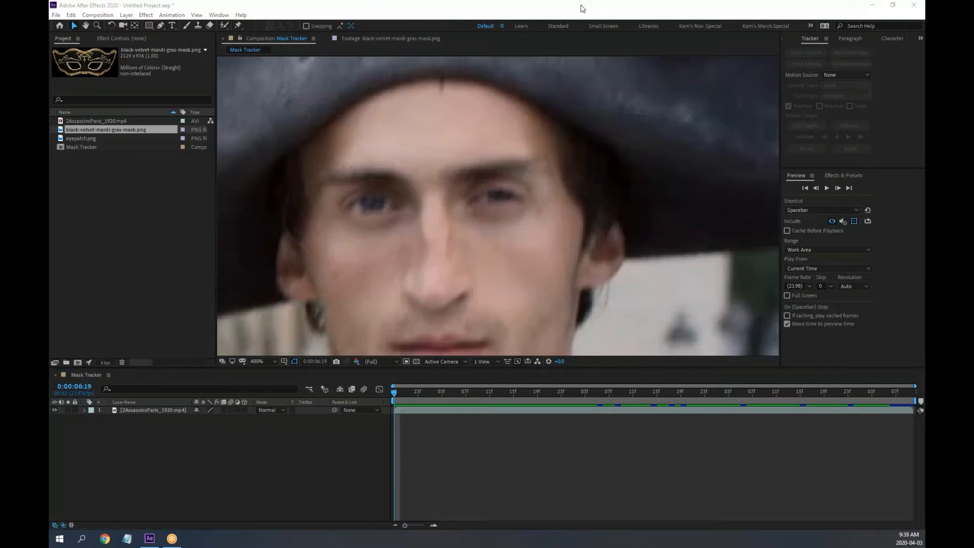
Sketch annotation marks on the soldier's eye corners, eyebrows, nose line and lower lip, then clear them
{"action": "left_click", "coordinate": [578, 36]}
{"action": "left_click_drag", "start_coordinate": [395, 205], "coordinate": [396, 210]}
{"action": "left_click_drag", "start_coordinate": [472, 196], "coordinate": [521, 209]}
{"action": "left_click_drag", "start_coordinate": [346, 198], "coordinate": [349, 212]}
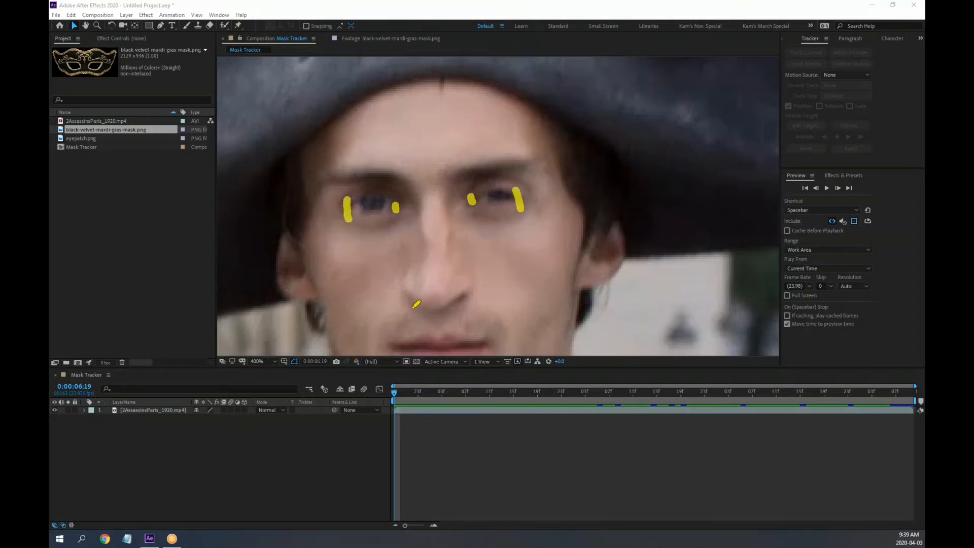
{"action": "left_click_drag", "start_coordinate": [415, 308], "coordinate": [460, 306]}
{"action": "left_click_drag", "start_coordinate": [402, 177], "coordinate": [329, 170]}
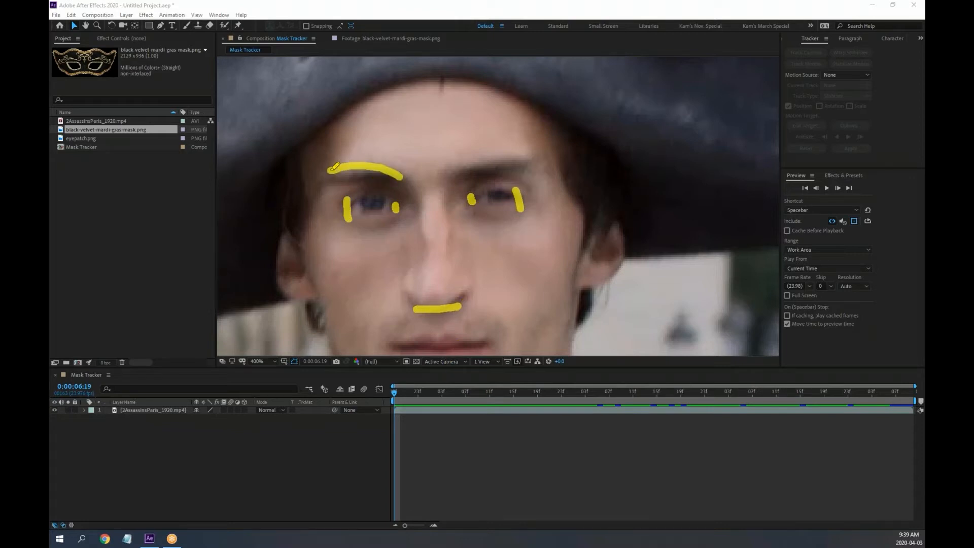
{"action": "left_click_drag", "start_coordinate": [449, 174], "coordinate": [539, 162]}
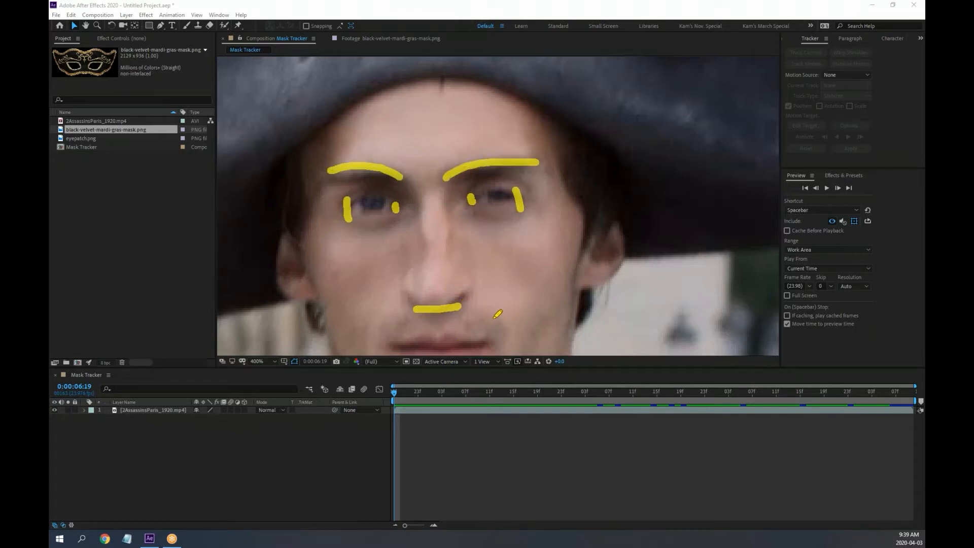
{"action": "left_click_drag", "start_coordinate": [485, 341], "coordinate": [383, 350]}
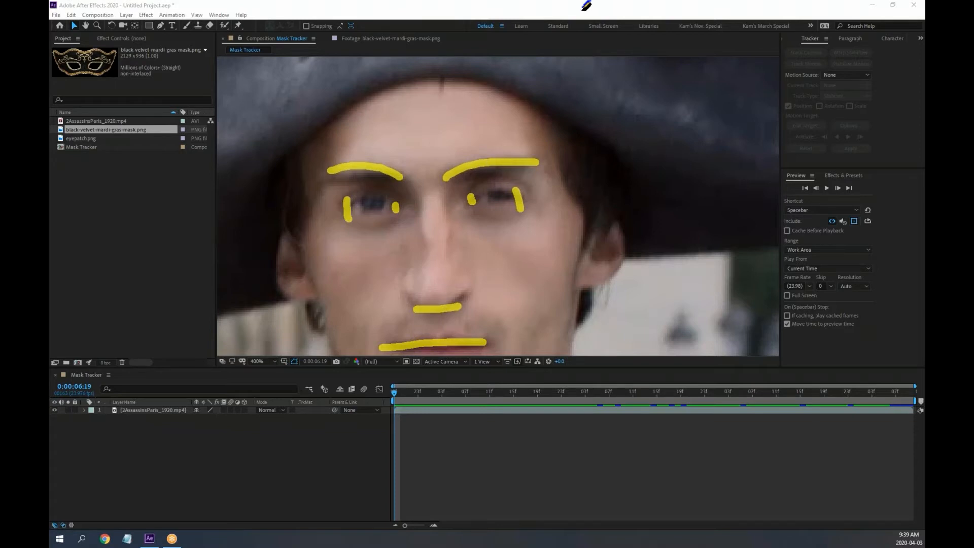
{"action": "left_click", "coordinate": [629, 63]}
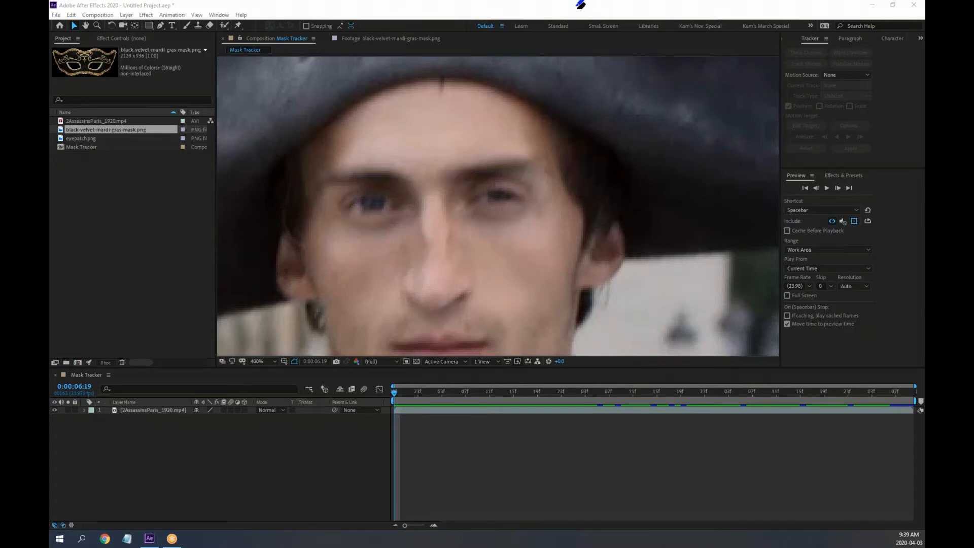
{"action": "left_click", "coordinate": [604, 10]}
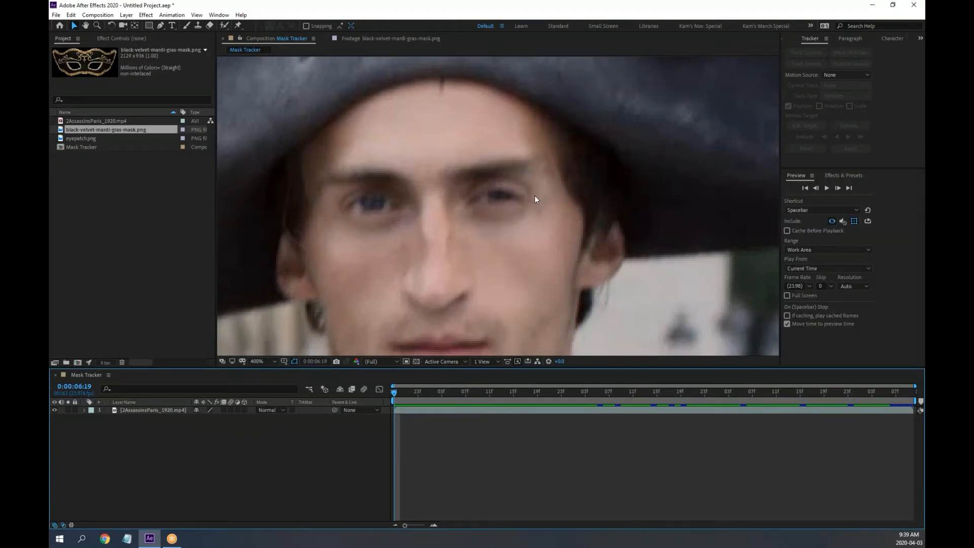
Draw an elliptical mask around the soldier's face on the video layer with mode set to None
{"action": "scroll", "coordinate": [535, 197], "scroll_direction": "down", "scroll_amount": 1}
{"action": "key", "text": "space"}
{"action": "left_click_drag", "start_coordinate": [505, 230], "coordinate": [523, 200]}
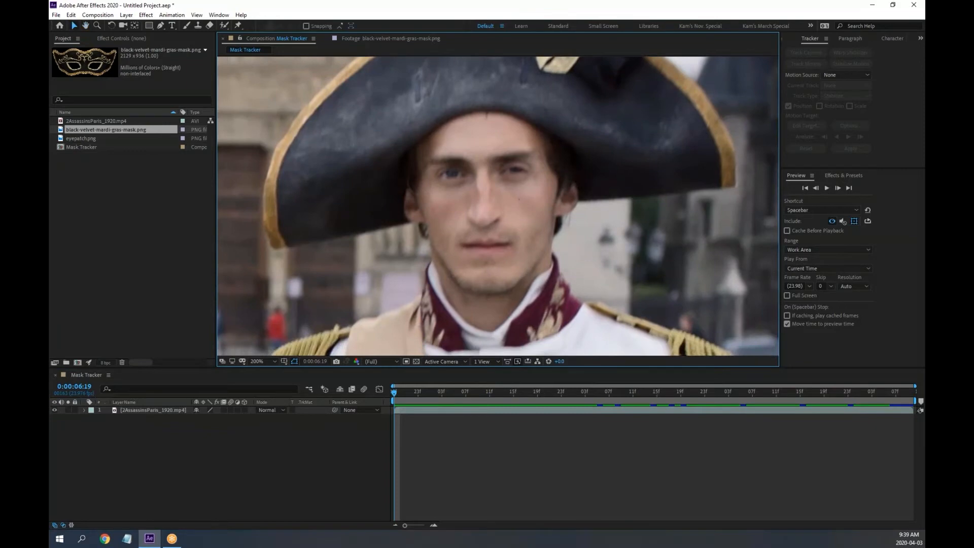
{"action": "left_click", "coordinate": [131, 410]}
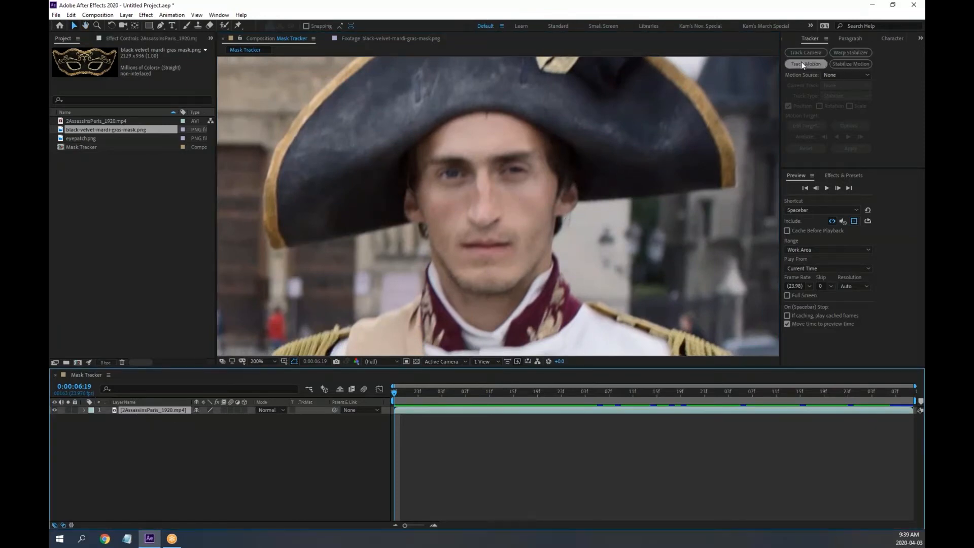
{"action": "left_click", "coordinate": [149, 25]}
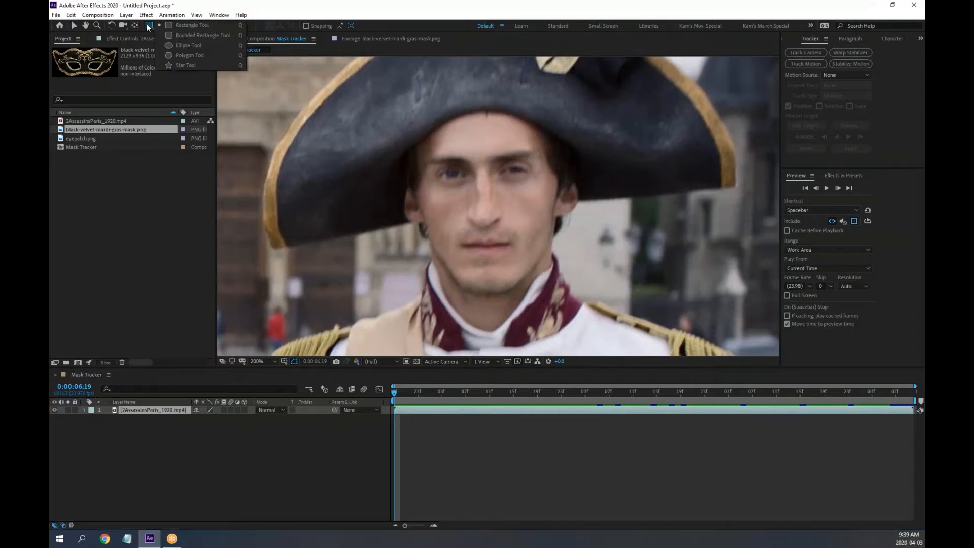
{"action": "left_click", "coordinate": [187, 45]}
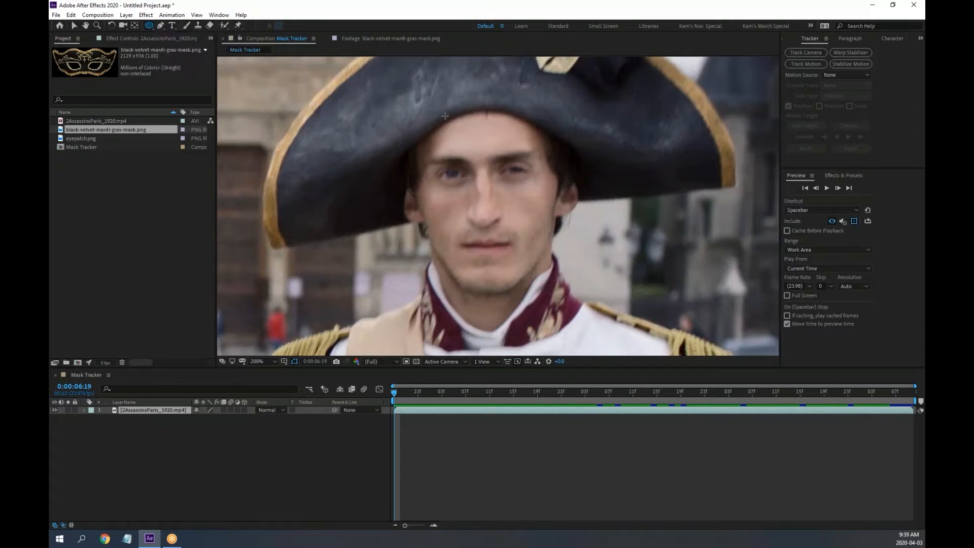
{"action": "left_click_drag", "start_coordinate": [442, 118], "coordinate": [541, 280]}
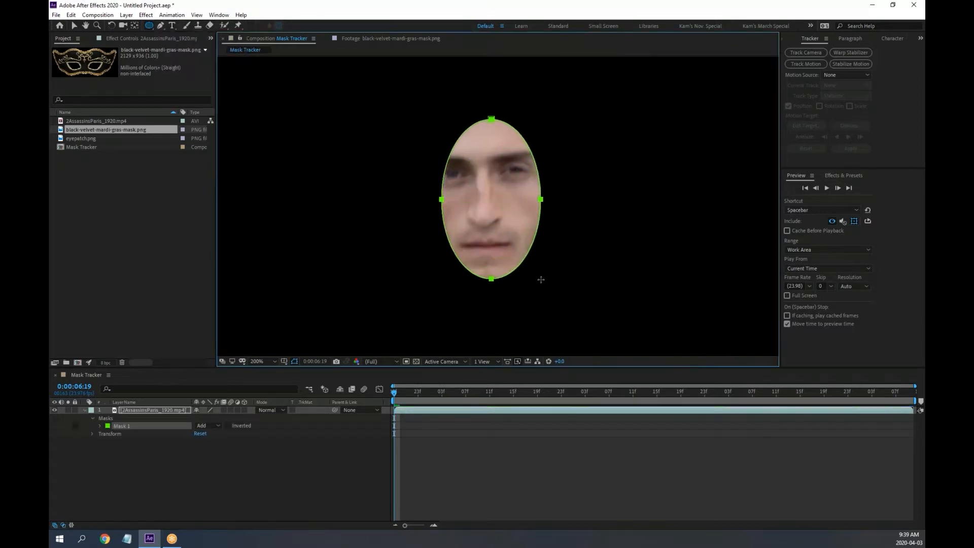
{"action": "left_click", "coordinate": [211, 425]}
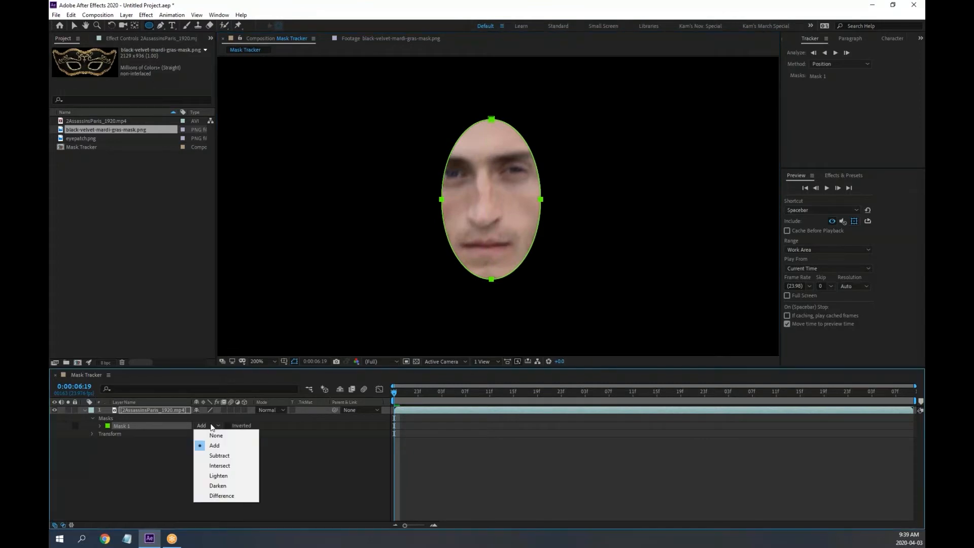
{"action": "left_click", "coordinate": [204, 433]}
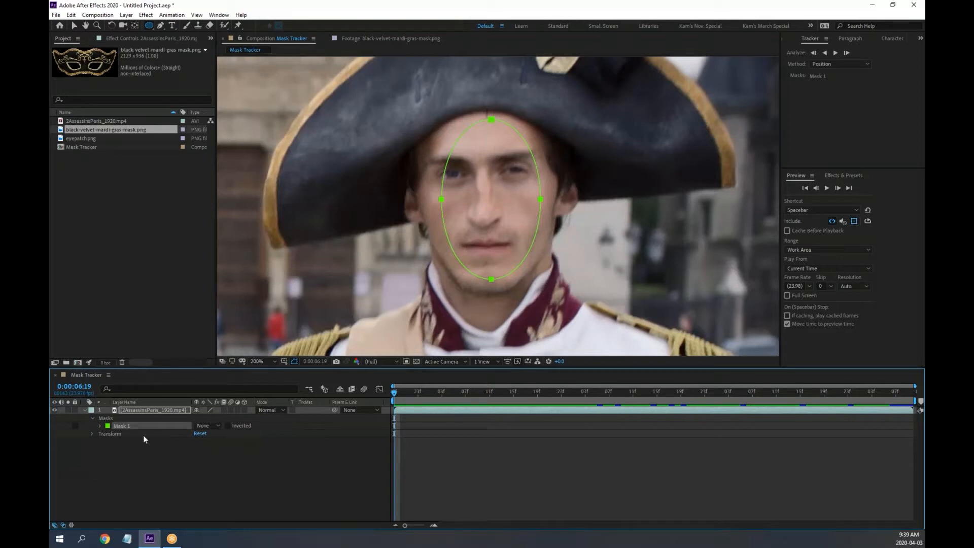
Rename the mask 'Face', switch to the Selection tool and deselect it
{"action": "key", "text": "Return"}
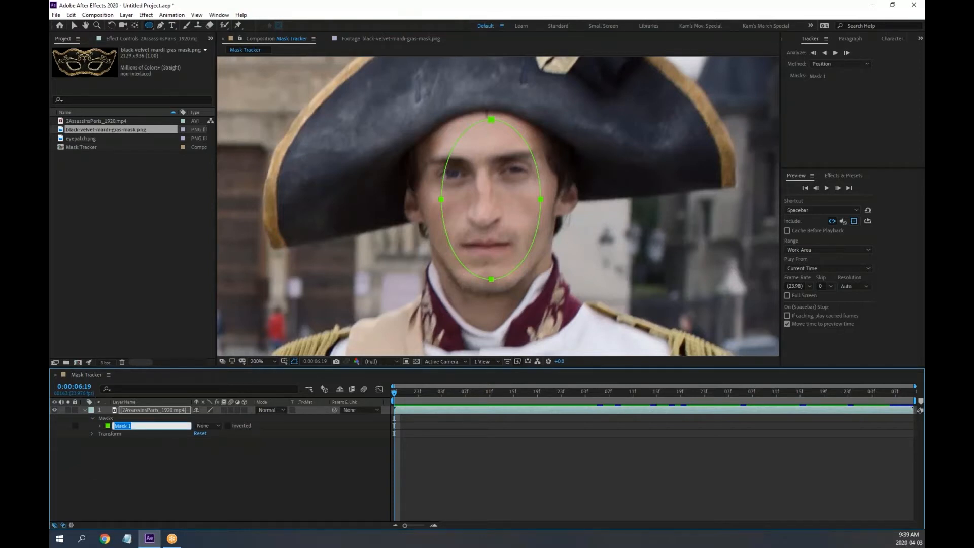
{"action": "type", "text": "Face"}
{"action": "key", "text": "Return"}
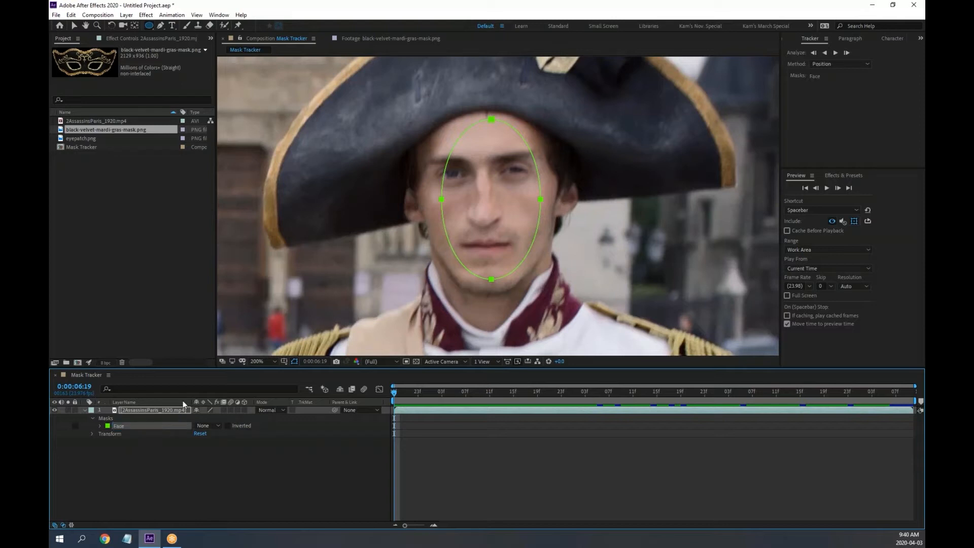
{"action": "left_click", "coordinate": [74, 25]}
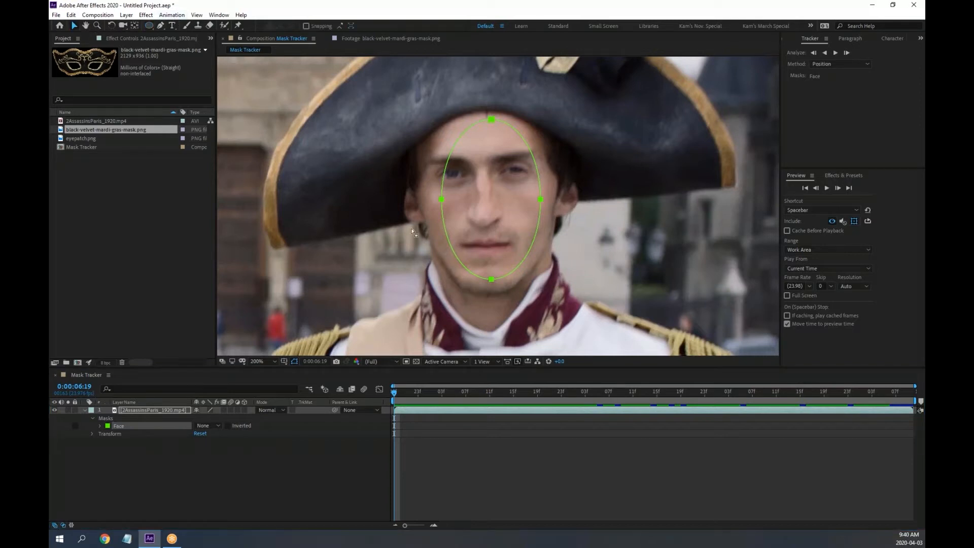
{"action": "left_click", "coordinate": [441, 197]}
{"action": "left_click", "coordinate": [471, 202]}
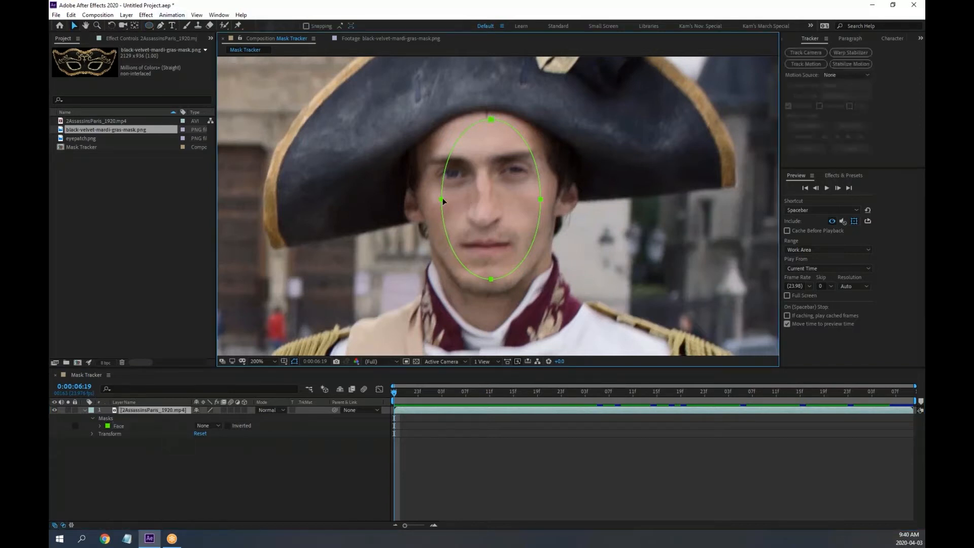
Stretch the Face mask out toward the cheeks, down to the chin and up to the forehead
{"action": "left_click_drag", "start_coordinate": [441, 199], "coordinate": [418, 203]}
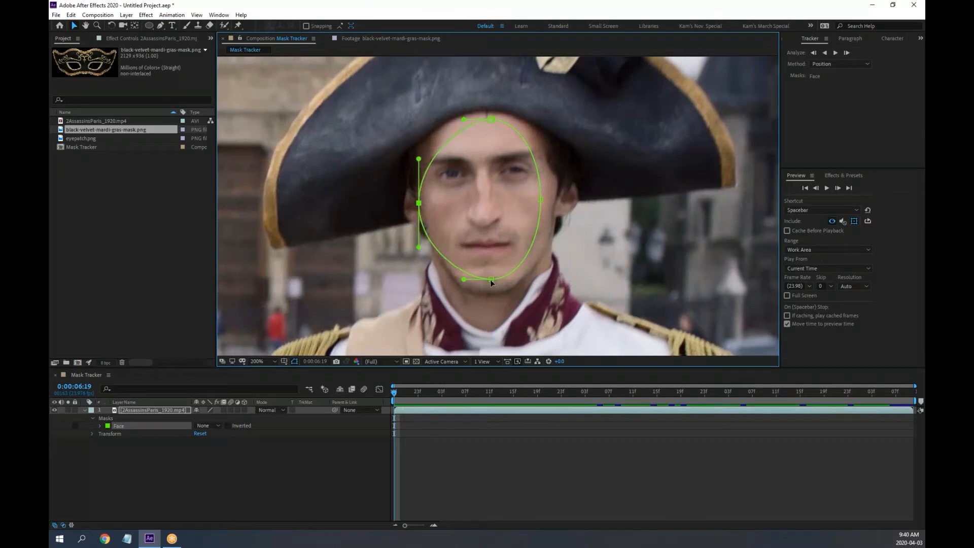
{"action": "mouse_move", "coordinate": [490, 282]}
{"action": "left_mouse_down"}
{"action": "mouse_move", "coordinate": [488, 330]}
{"action": "mouse_move", "coordinate": [490, 294]}
{"action": "left_mouse_up"}
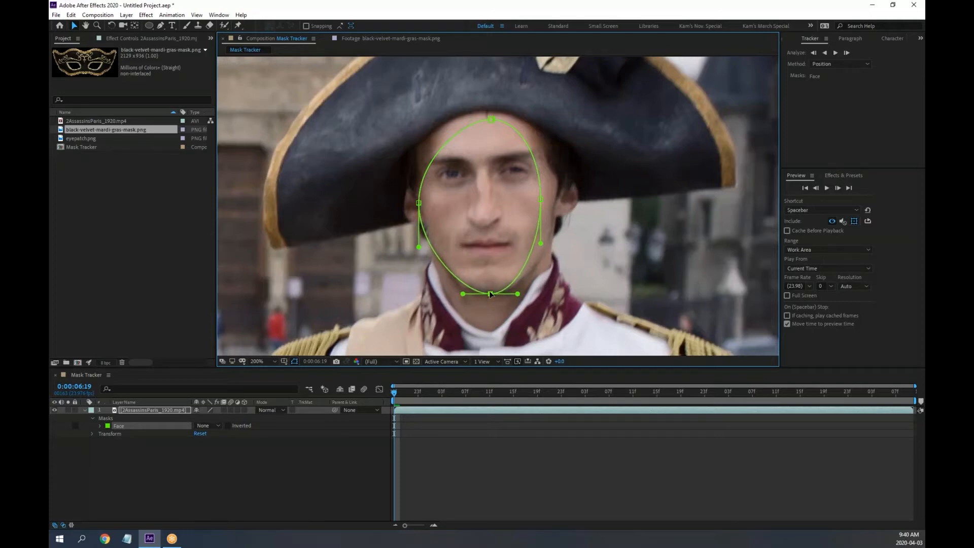
{"action": "left_click_drag", "start_coordinate": [491, 294], "coordinate": [489, 299]}
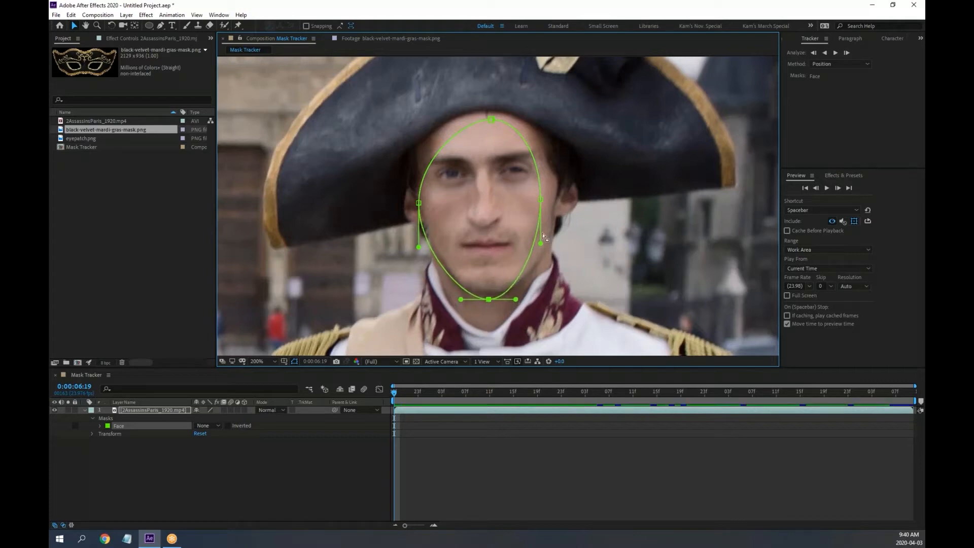
{"action": "left_click_drag", "start_coordinate": [541, 200], "coordinate": [562, 200]}
{"action": "left_click_drag", "start_coordinate": [492, 121], "coordinate": [486, 113]}
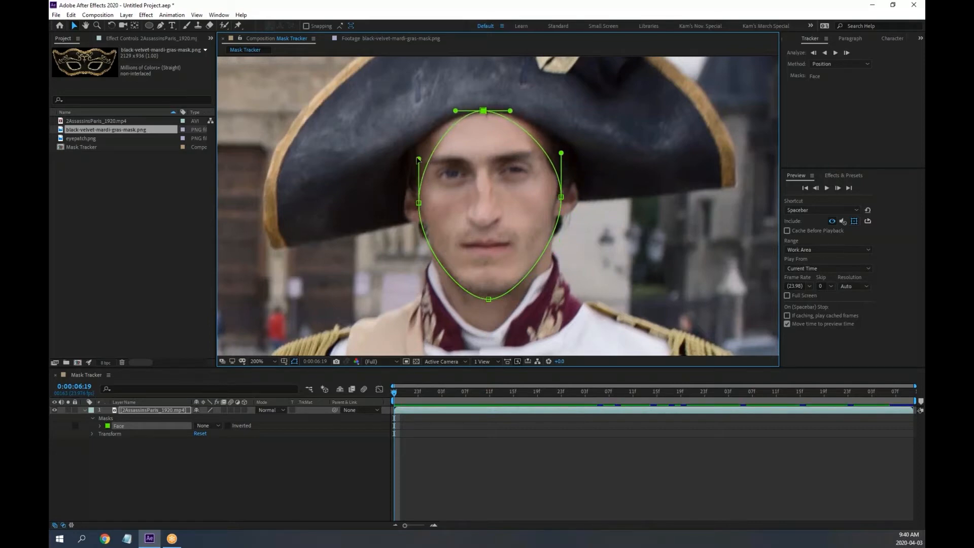
{"action": "left_click_drag", "start_coordinate": [419, 158], "coordinate": [407, 133]}
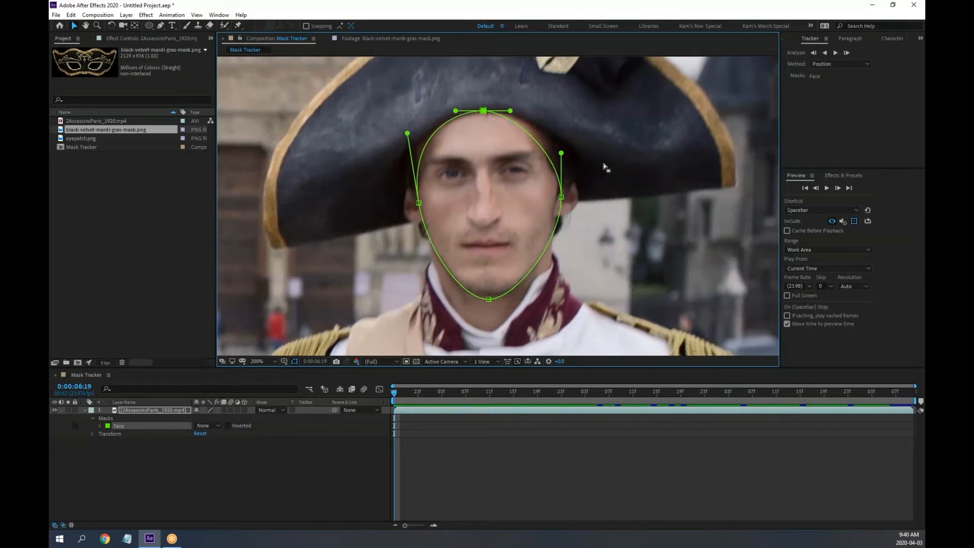
{"action": "left_click_drag", "start_coordinate": [562, 153], "coordinate": [567, 123]}
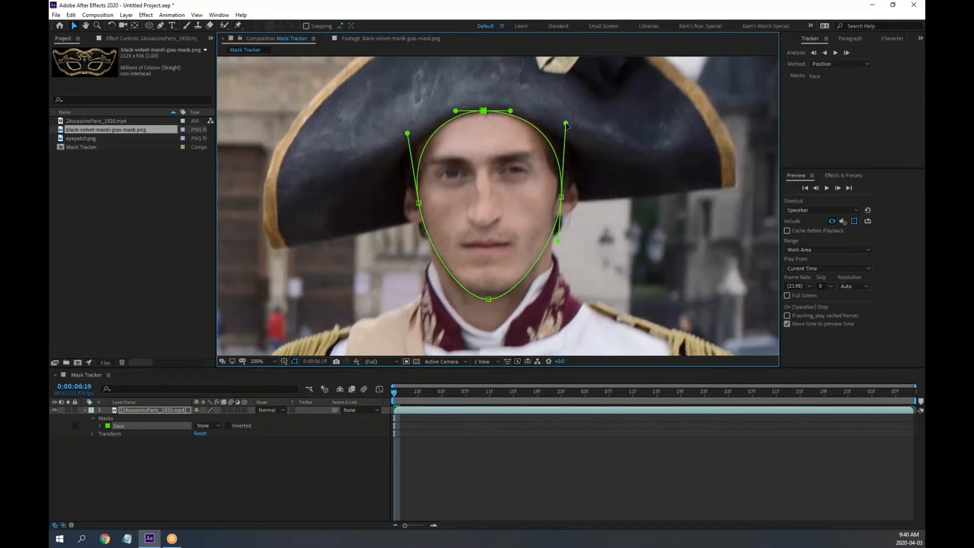
Refine the Face mask's right point and chin curve to follow the jawline
{"action": "left_click", "coordinate": [561, 197]}
{"action": "left_click_drag", "start_coordinate": [561, 197], "coordinate": [560, 195]}
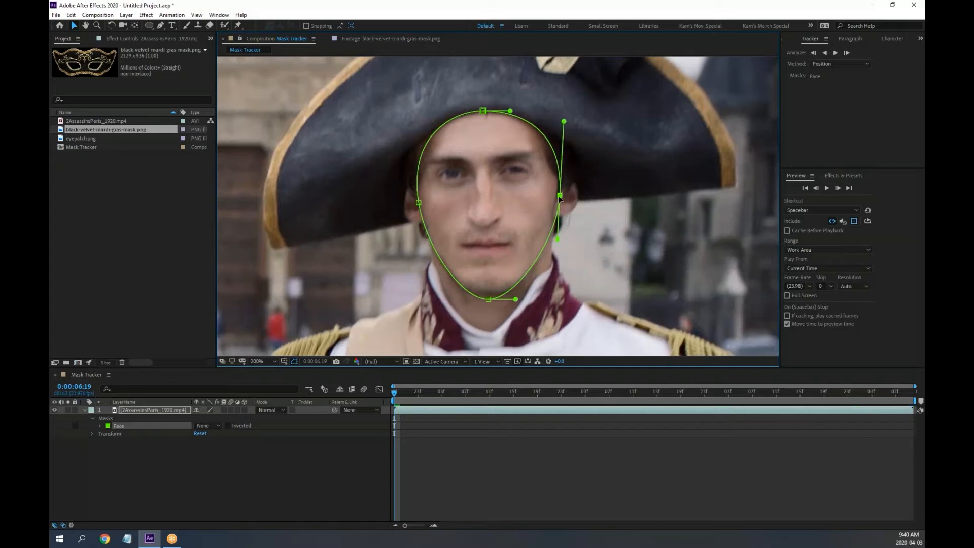
{"action": "left_click_drag", "start_coordinate": [489, 299], "coordinate": [452, 297]}
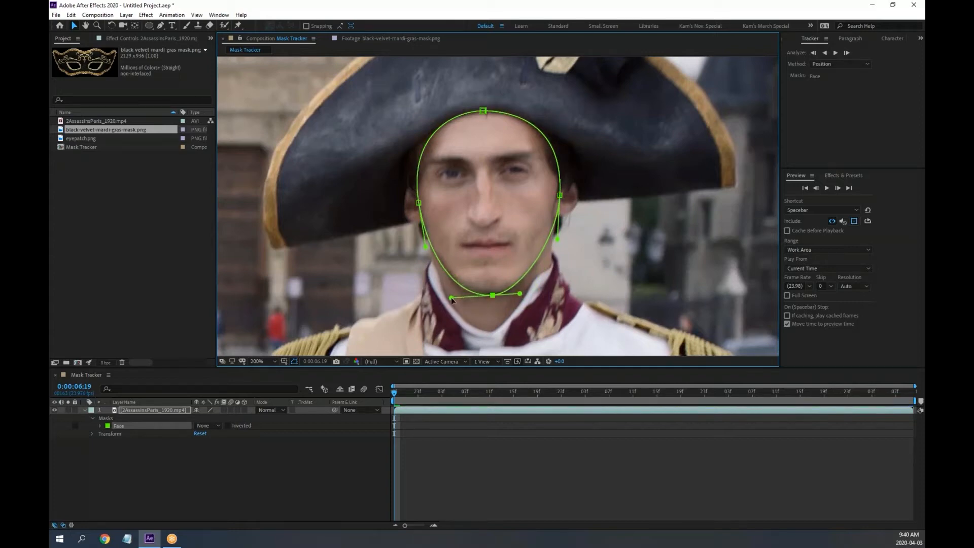
{"action": "left_click_drag", "start_coordinate": [533, 292], "coordinate": [535, 293]}
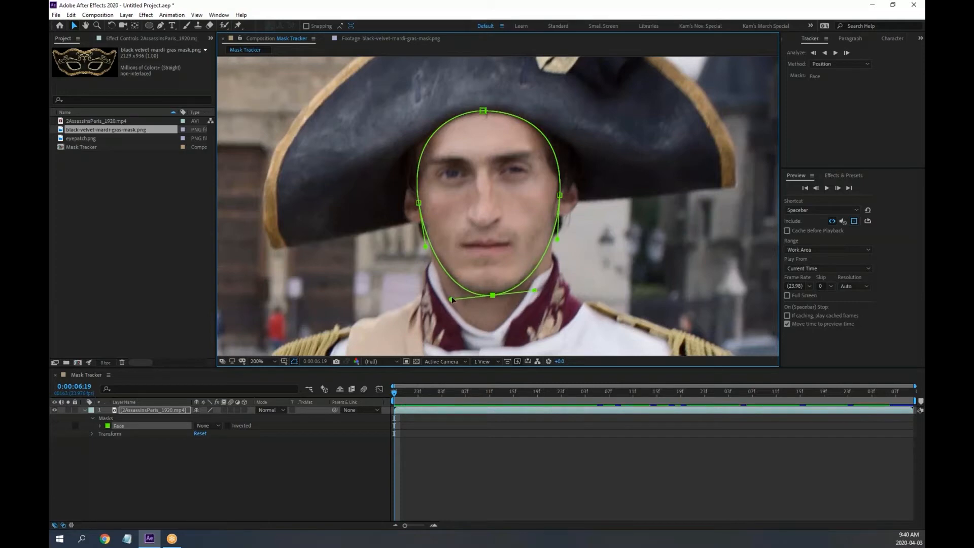
{"action": "left_click_drag", "start_coordinate": [452, 299], "coordinate": [494, 294]}
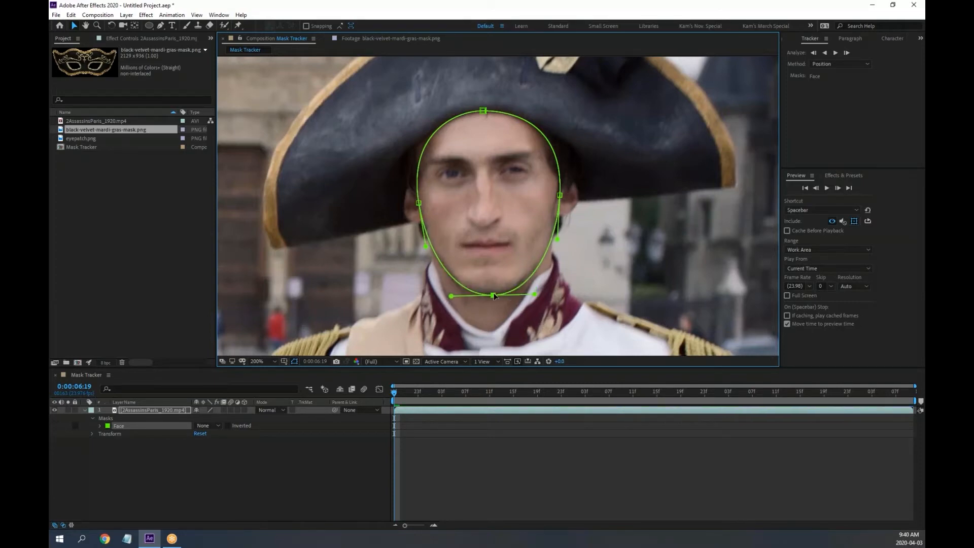
{"action": "left_click_drag", "start_coordinate": [560, 196], "coordinate": [558, 197]}
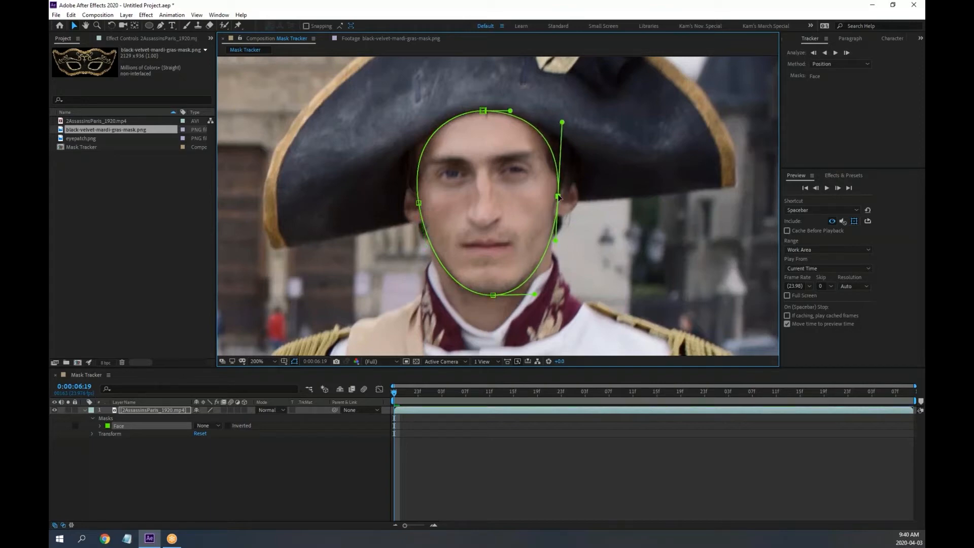
{"action": "left_click", "coordinate": [420, 204]}
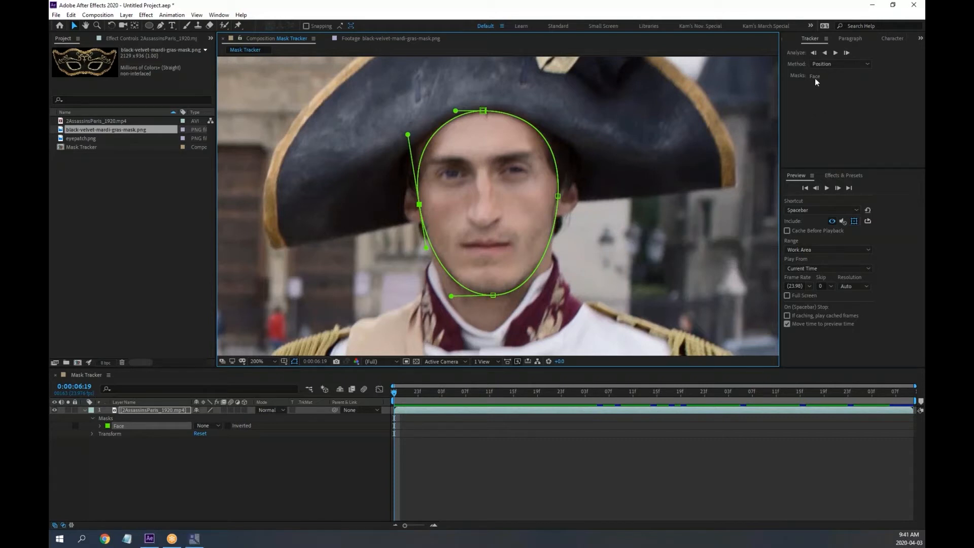
Track the Face mask forward using Face Tracking (Detailed Features)
{"action": "left_click", "coordinate": [835, 64]}
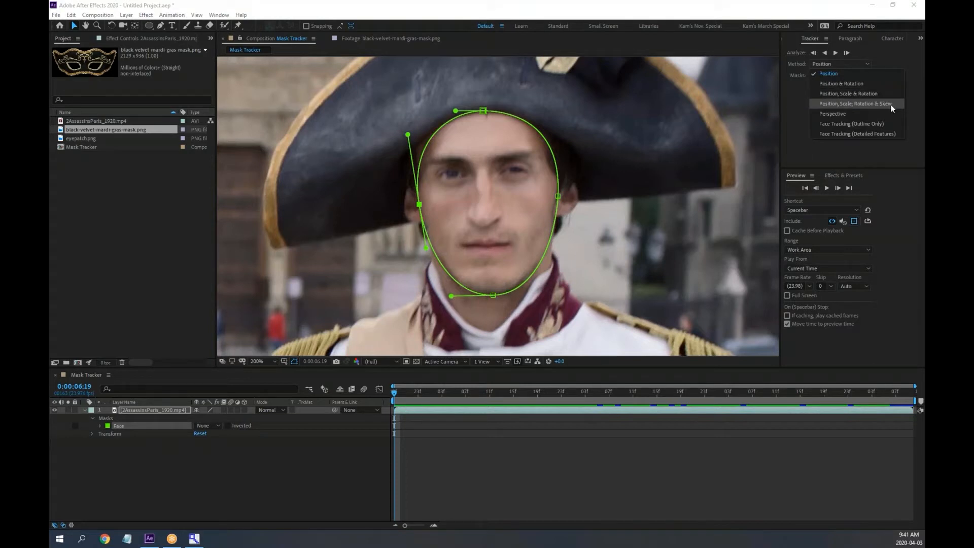
{"action": "left_click", "coordinate": [891, 134]}
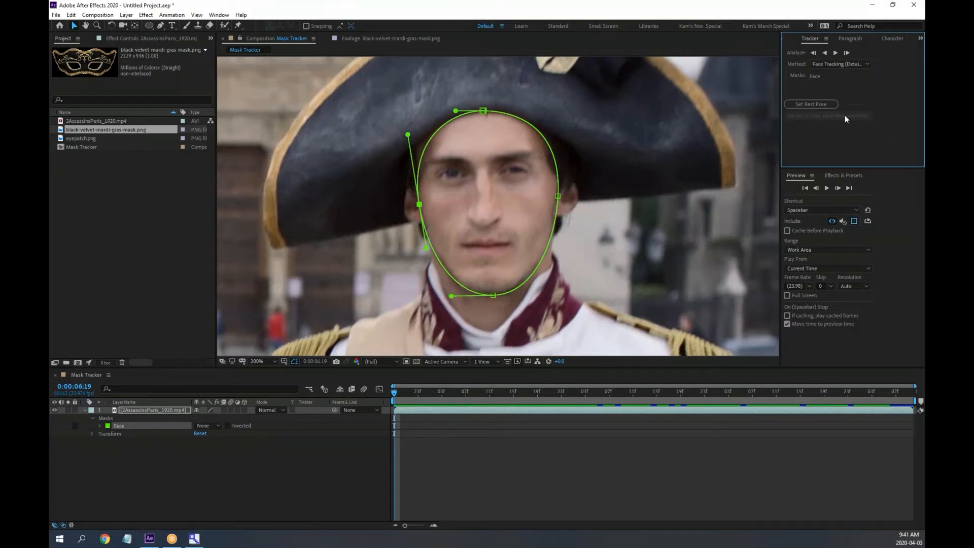
{"action": "left_click", "coordinate": [835, 53]}
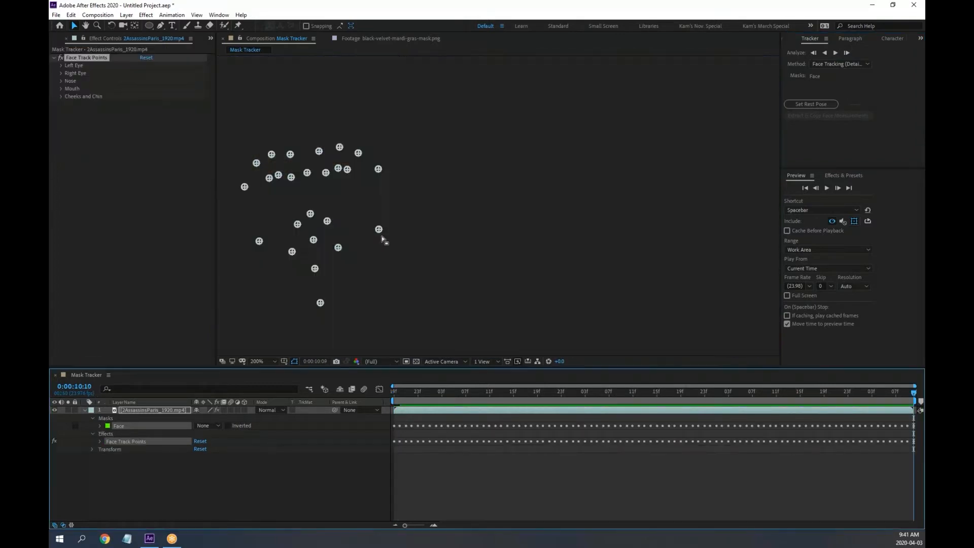
Scrub through the clip to verify the tracked Face mask follows the soldier
{"action": "left_click_drag", "start_coordinate": [427, 390], "coordinate": [586, 406]}
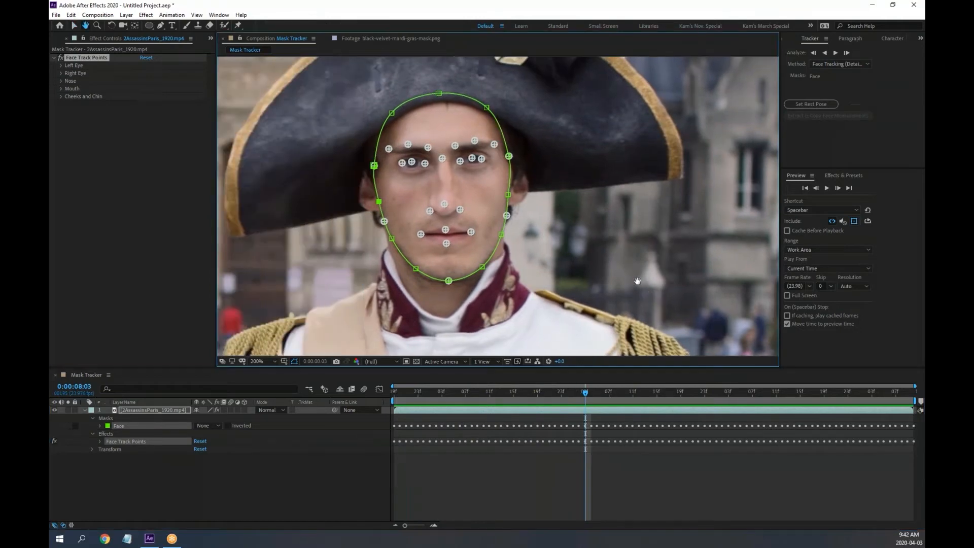
{"action": "left_click_drag", "start_coordinate": [597, 394], "coordinate": [549, 399]}
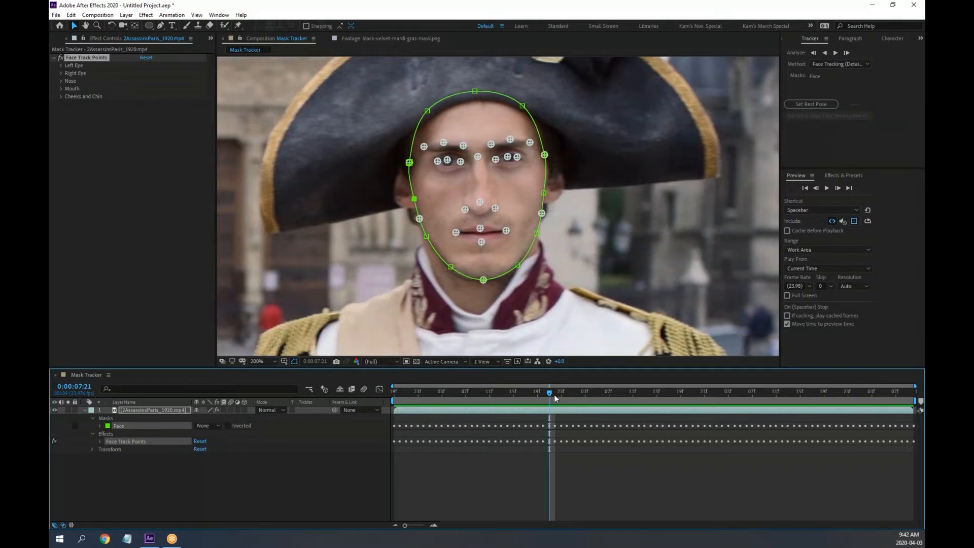
{"action": "left_click_drag", "start_coordinate": [551, 394], "coordinate": [385, 400]}
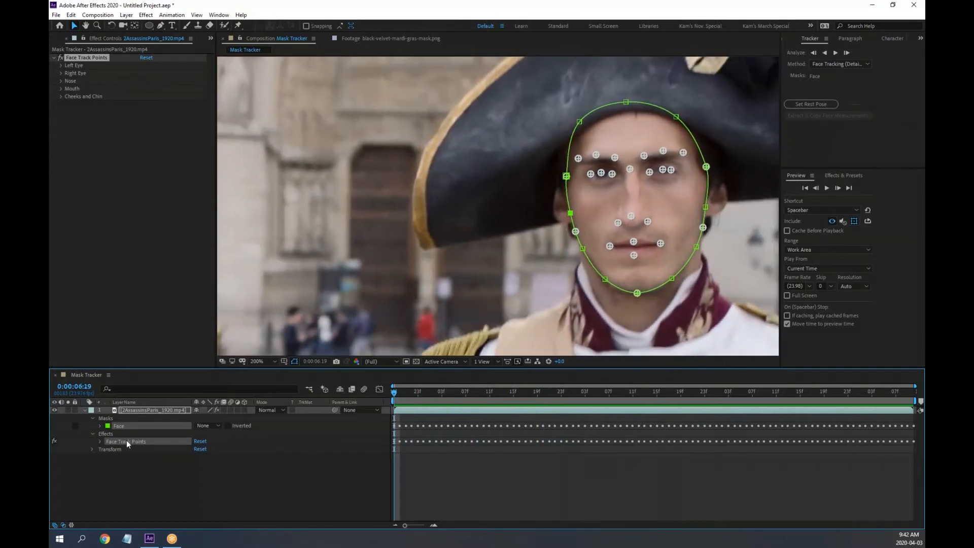
Collapse the Face mask's properties, expand Face Track Points and Left Eye, and enlarge the timeline
{"action": "left_click", "coordinate": [99, 426]}
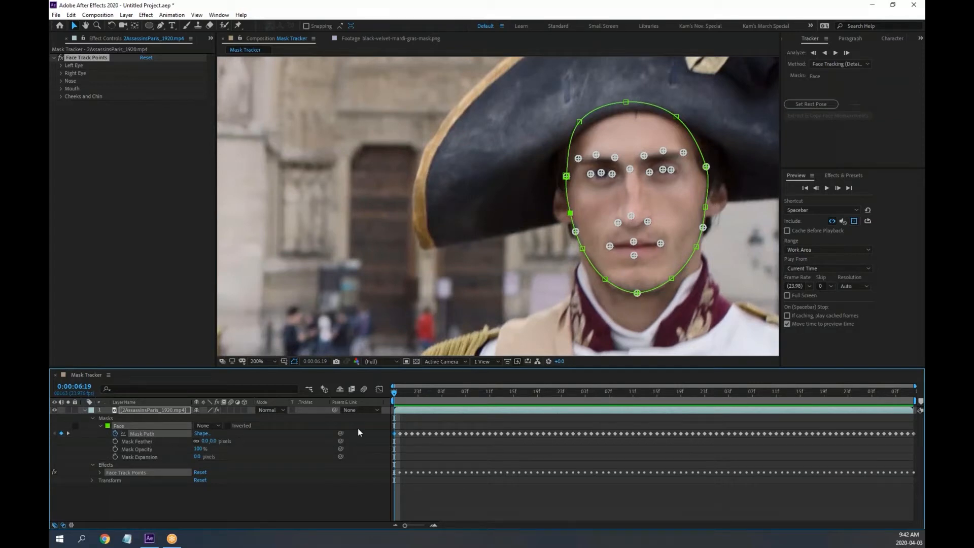
{"action": "left_click", "coordinate": [100, 425]}
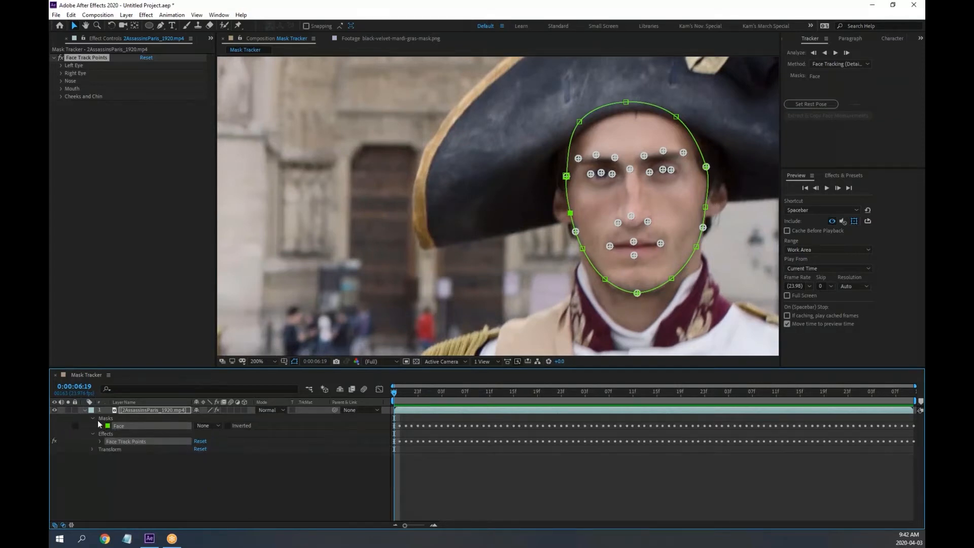
{"action": "left_click", "coordinate": [92, 418]}
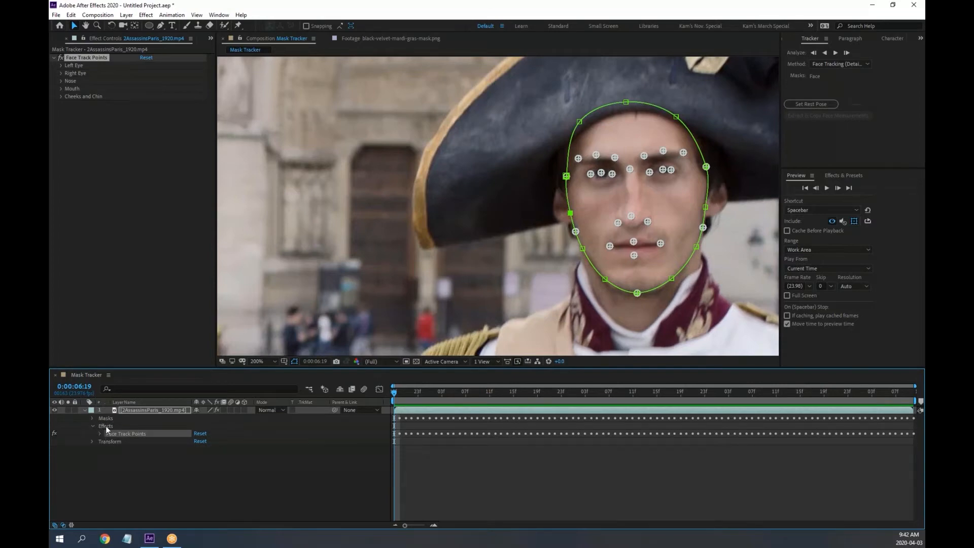
{"action": "left_click", "coordinate": [106, 425]}
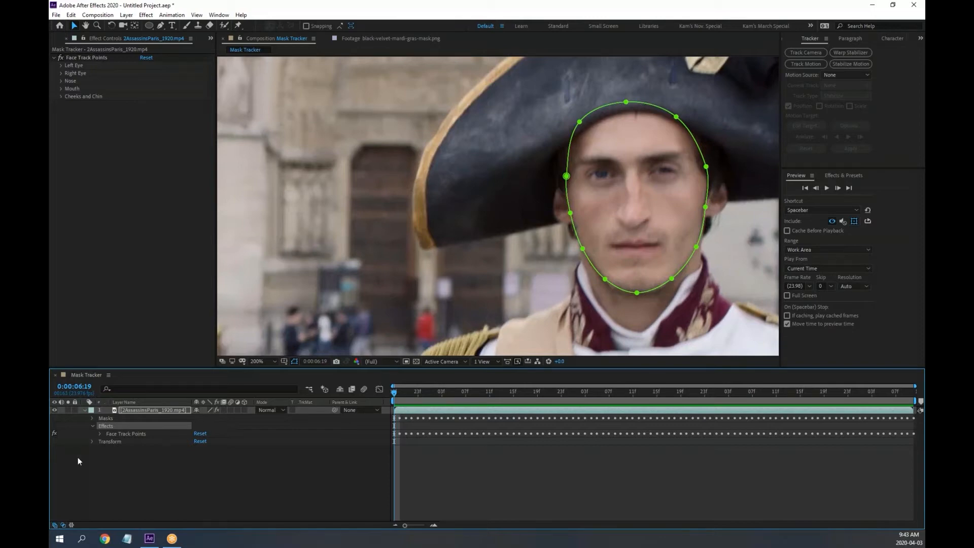
{"action": "left_click", "coordinate": [101, 433]}
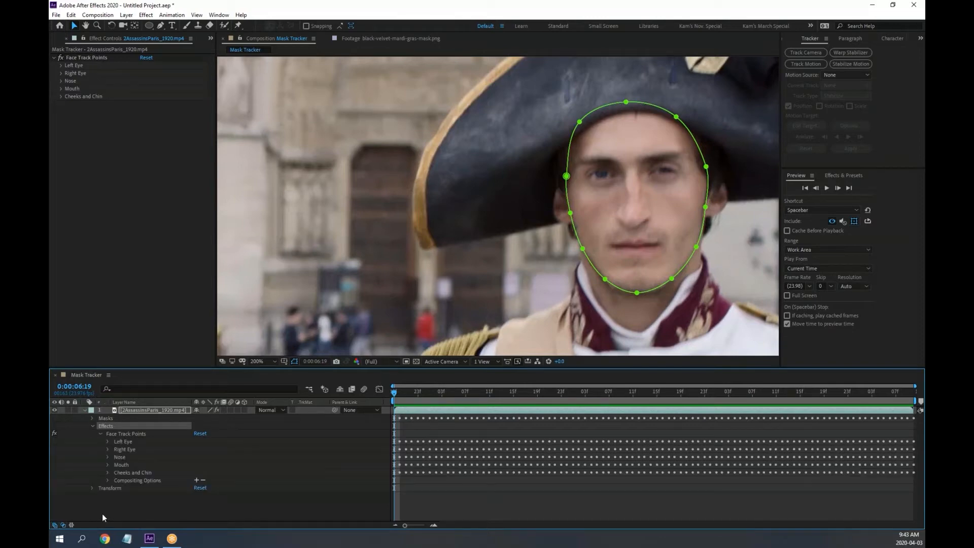
{"action": "left_click", "coordinate": [108, 441]}
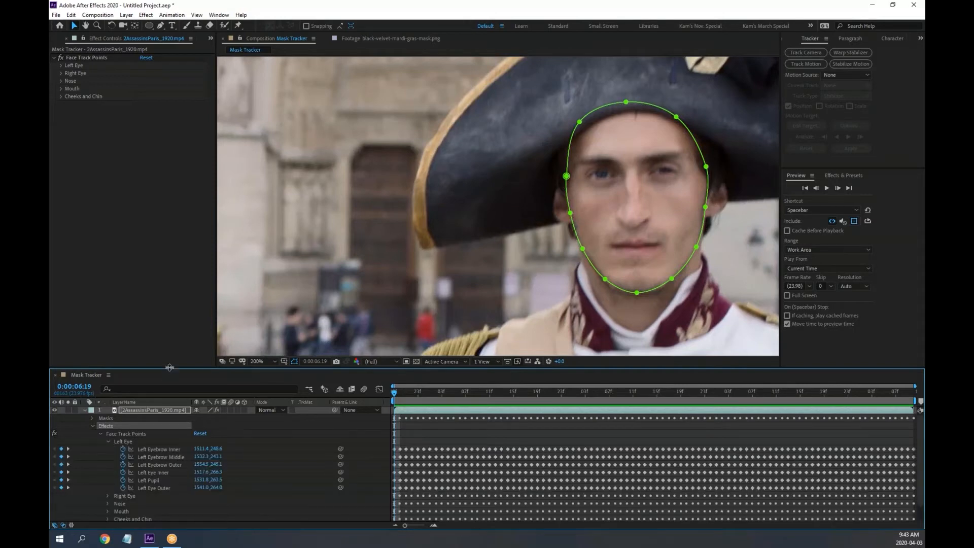
{"action": "left_click_drag", "start_coordinate": [170, 369], "coordinate": [166, 254]}
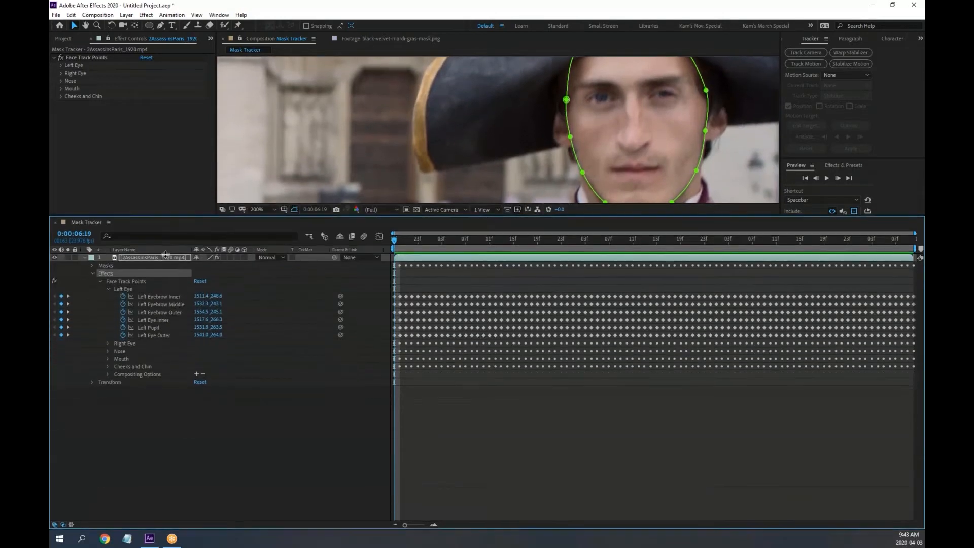
Expand the Right Eye, Nose, Mouth and Cheeks and Chin track-point groups to review them
{"action": "left_click", "coordinate": [107, 344]}
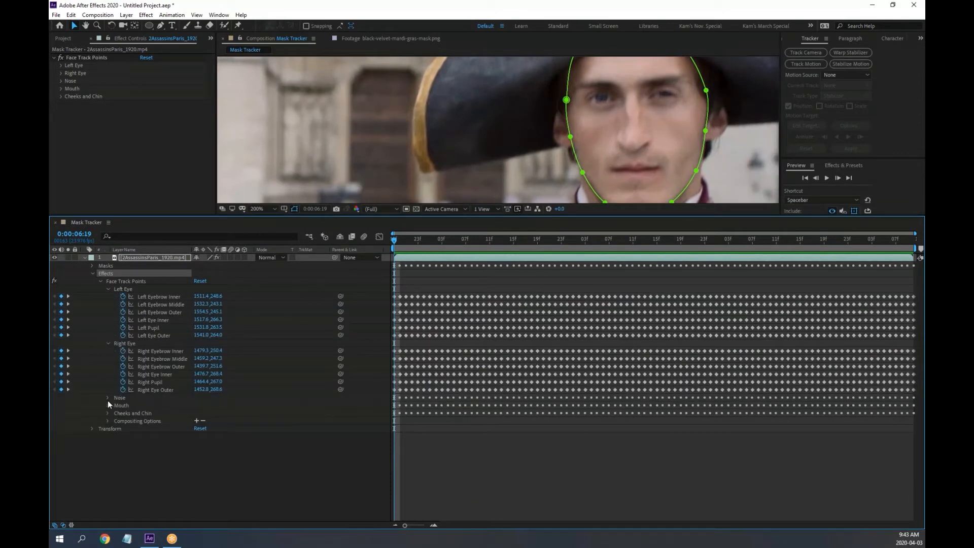
{"action": "left_click", "coordinate": [108, 397]}
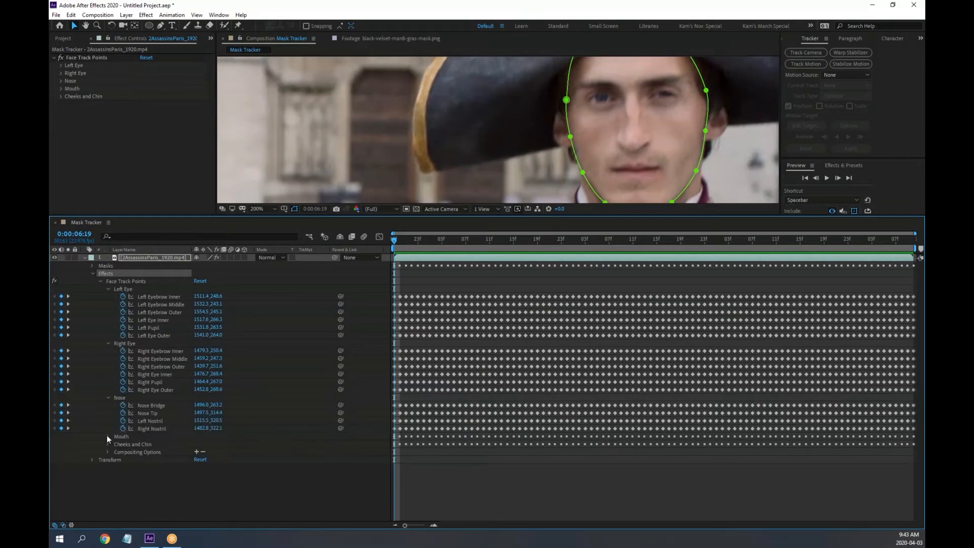
{"action": "left_click", "coordinate": [107, 437]}
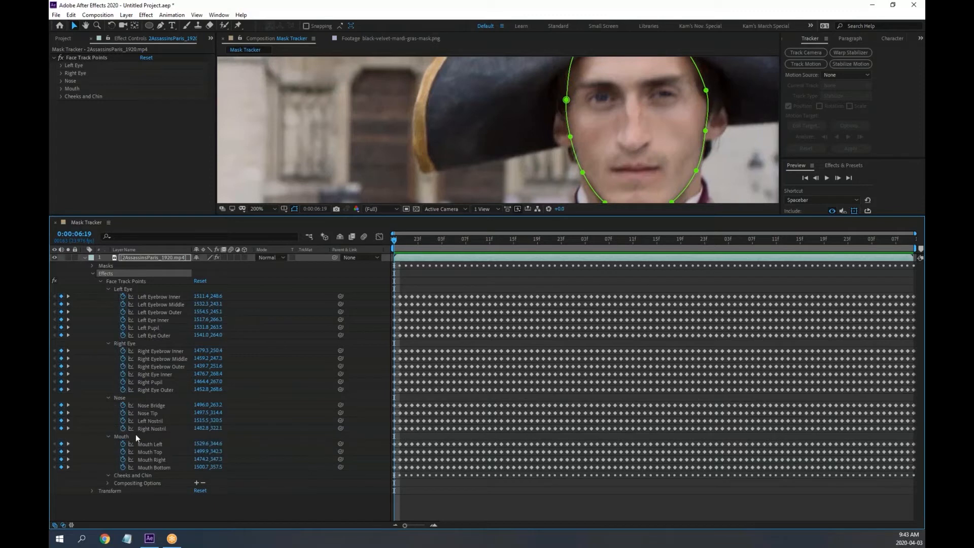
{"action": "left_click", "coordinate": [108, 475]}
{"action": "scroll", "coordinate": [147, 443], "scroll_direction": "down", "scroll_amount": 1}
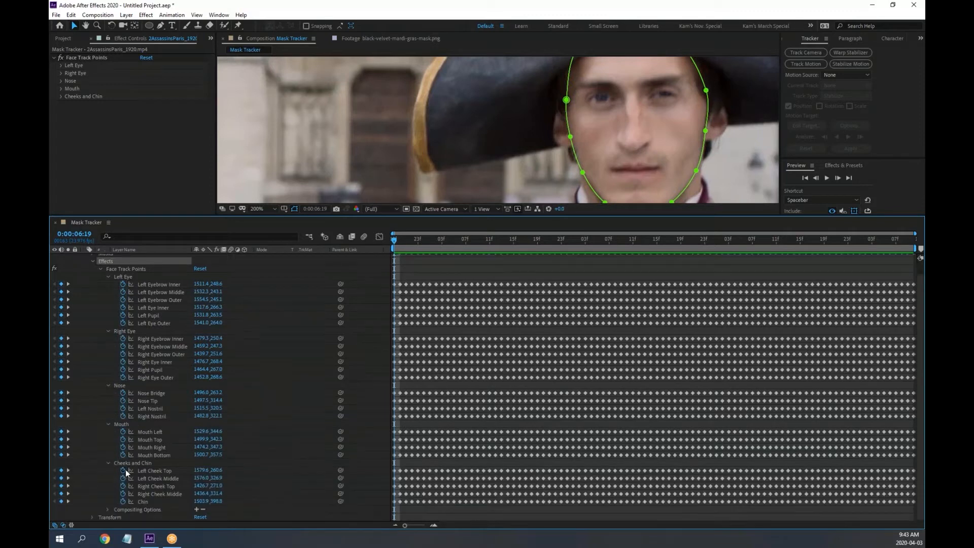
{"action": "left_click", "coordinate": [107, 509]}
{"action": "scroll", "coordinate": [242, 440], "scroll_direction": "down", "scroll_amount": 1}
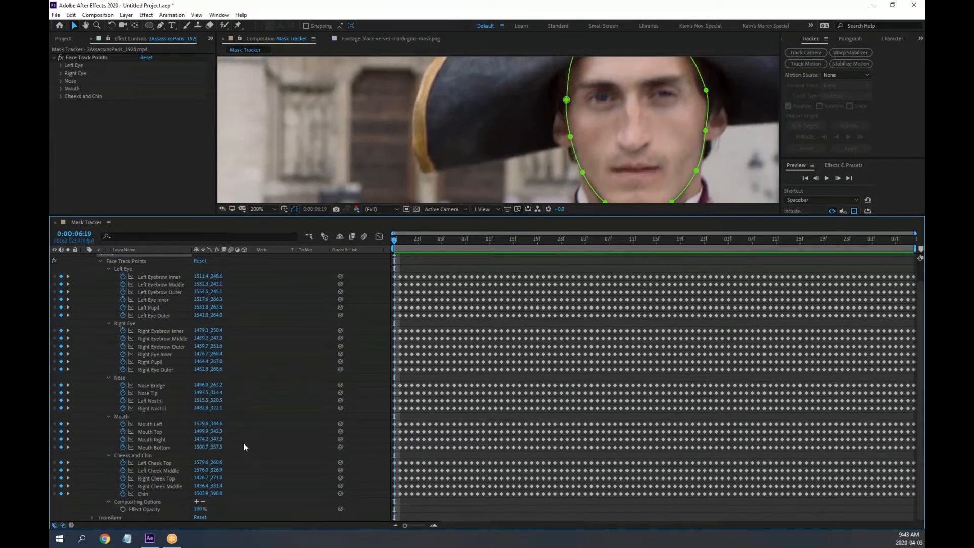
{"action": "left_click", "coordinate": [110, 500]}
{"action": "scroll", "coordinate": [239, 472], "scroll_direction": "up", "scroll_amount": 2}
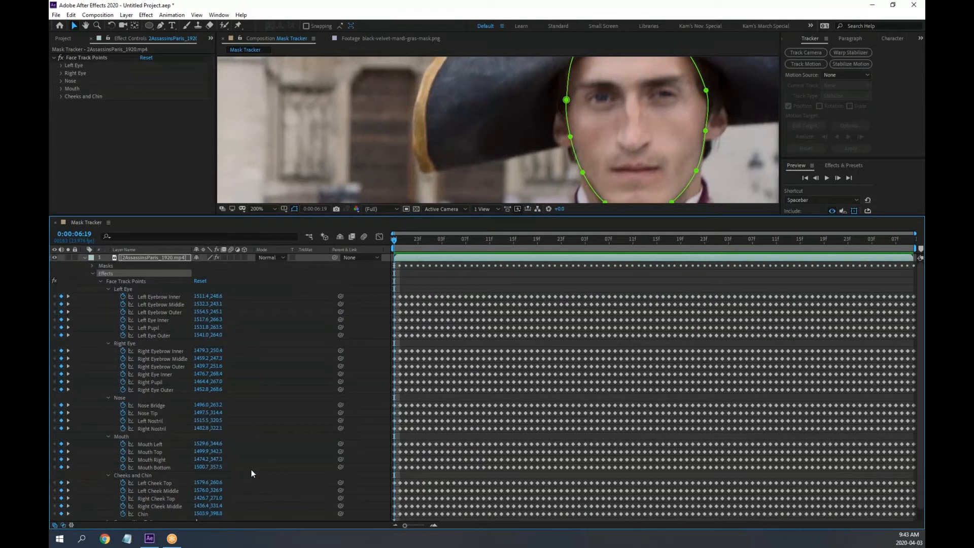
Collapse all five track-point groups and drag the divider down to enlarge the composition view
{"action": "left_click", "coordinate": [108, 289]}
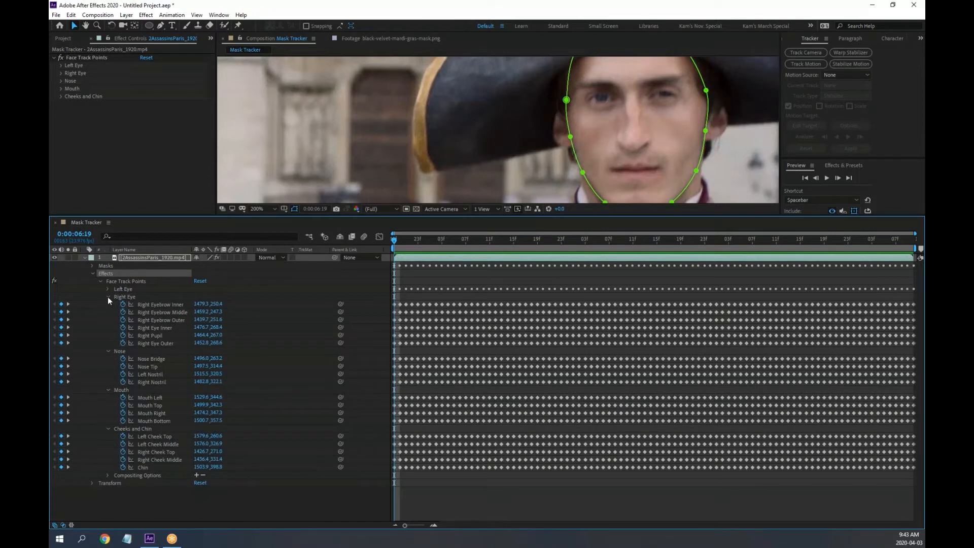
{"action": "left_click", "coordinate": [108, 297]}
{"action": "left_click", "coordinate": [108, 304]}
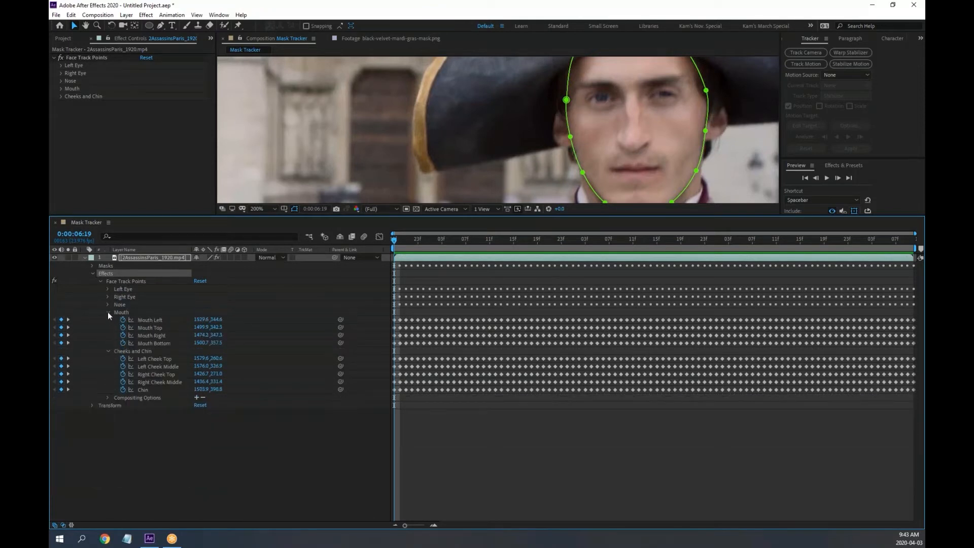
{"action": "left_click", "coordinate": [107, 312]}
{"action": "left_click", "coordinate": [108, 320]}
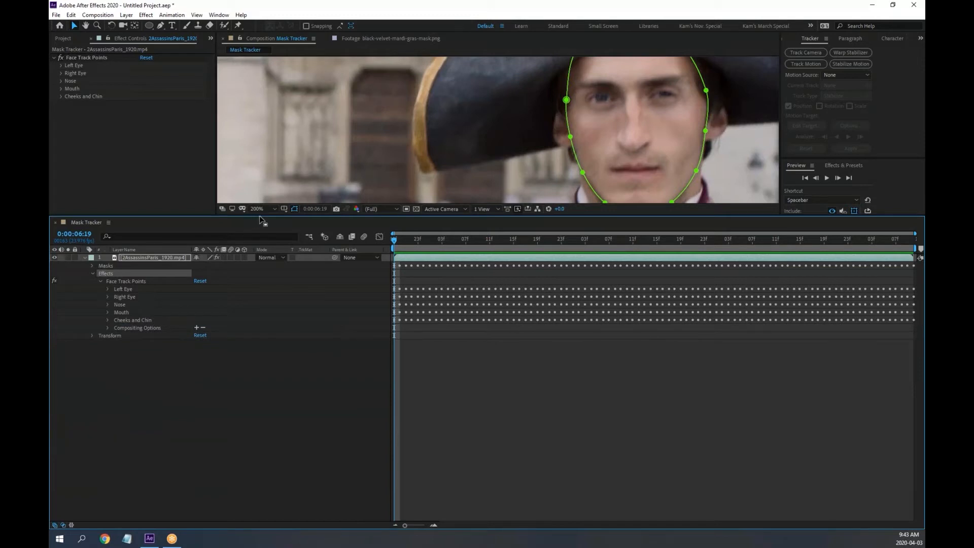
{"action": "left_click_drag", "start_coordinate": [265, 216], "coordinate": [274, 357]}
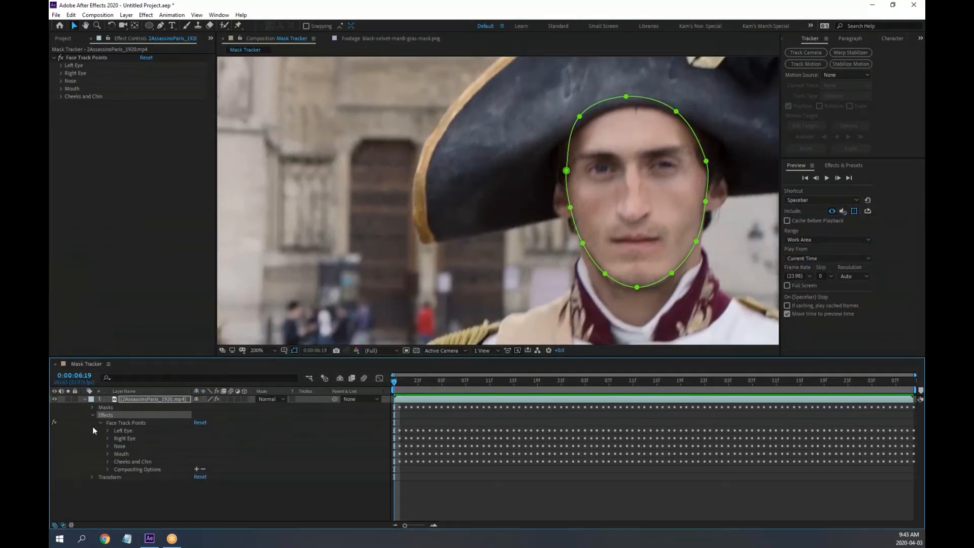
Select the Face Track Points effect, scrub the playhead, zoom in and centre the soldier's face
{"action": "left_click", "coordinate": [126, 423]}
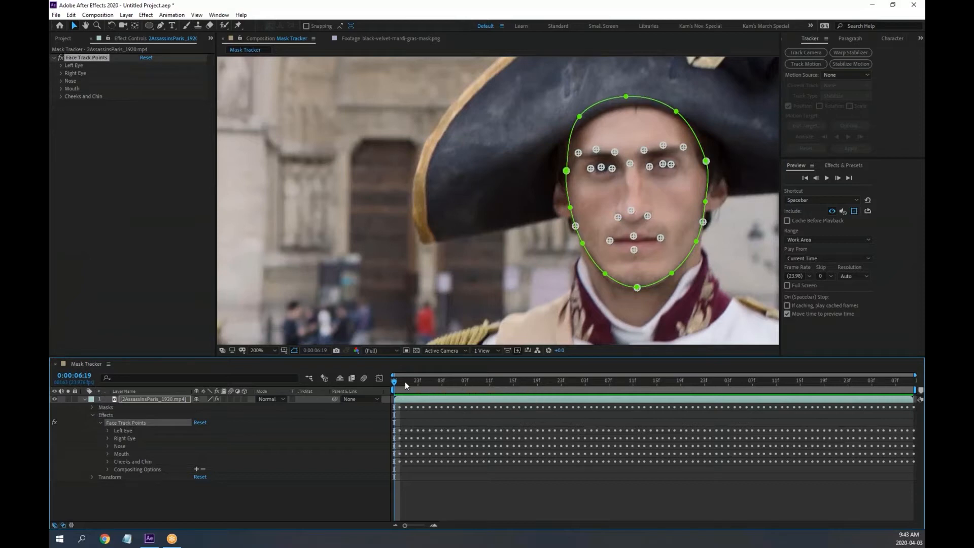
{"action": "mouse_move", "coordinate": [405, 381]}
{"action": "left_mouse_down"}
{"action": "mouse_move", "coordinate": [447, 384]}
{"action": "mouse_move", "coordinate": [393, 382]}
{"action": "left_mouse_up"}
{"action": "scroll", "coordinate": [624, 218], "scroll_direction": "up", "scroll_amount": 1}
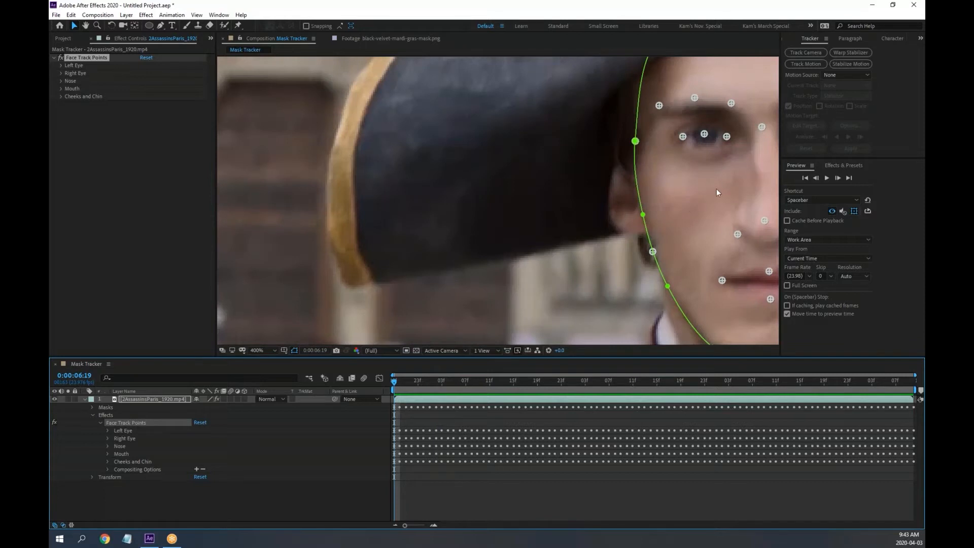
{"action": "left_click_drag", "start_coordinate": [716, 189], "coordinate": [423, 187]}
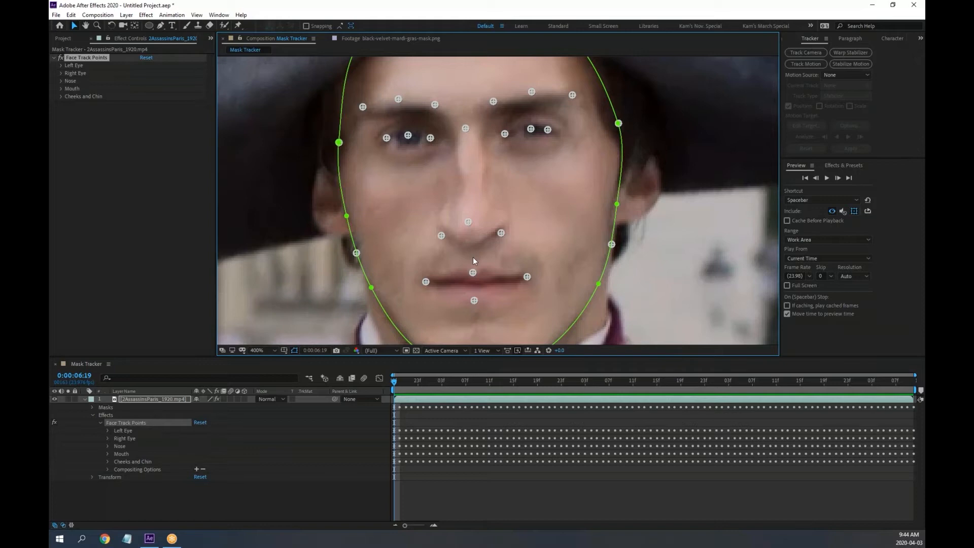
Annotate the screen with arrows pointing out the left and right eye tracking points
{"action": "left_click", "coordinate": [584, 6]}
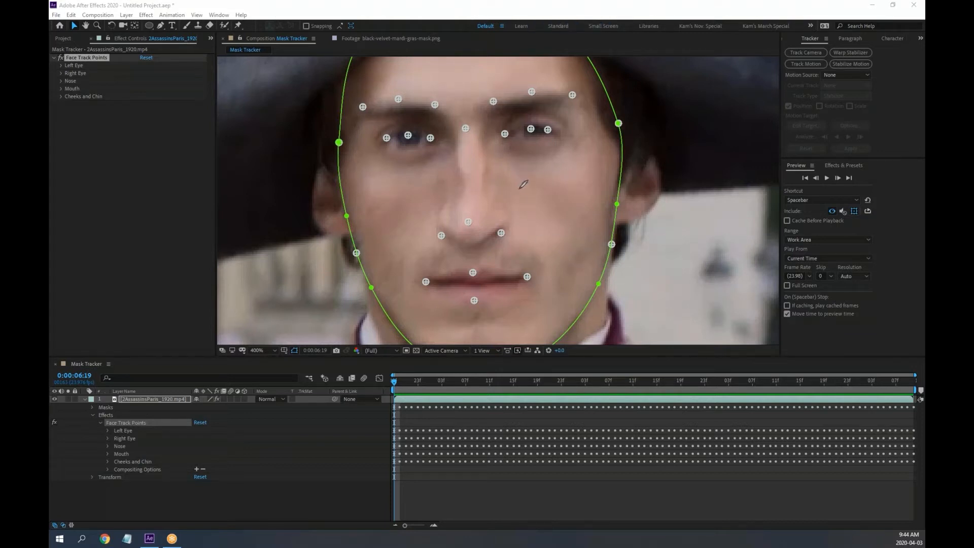
{"action": "mouse_move", "coordinate": [520, 188]}
{"action": "left_mouse_down"}
{"action": "mouse_move", "coordinate": [505, 142]}
{"action": "mouse_move", "coordinate": [498, 159]}
{"action": "mouse_move", "coordinate": [503, 146]}
{"action": "mouse_move", "coordinate": [523, 160]}
{"action": "left_mouse_up"}
{"action": "mouse_move", "coordinate": [557, 189]}
{"action": "left_mouse_down"}
{"action": "mouse_move", "coordinate": [554, 136]}
{"action": "mouse_move", "coordinate": [545, 150]}
{"action": "mouse_move", "coordinate": [565, 147]}
{"action": "left_mouse_up"}
{"action": "left_click_drag", "start_coordinate": [431, 150], "coordinate": [445, 188]}
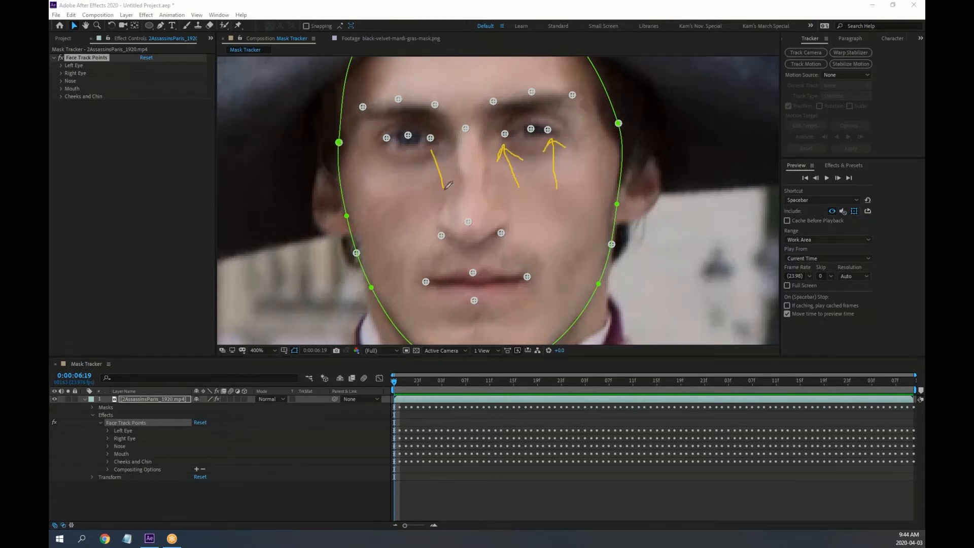
{"action": "mouse_move", "coordinate": [431, 149]}
{"action": "left_mouse_down"}
{"action": "mouse_move", "coordinate": [426, 169]}
{"action": "mouse_move", "coordinate": [456, 165]}
{"action": "left_mouse_up"}
{"action": "left_click_drag", "start_coordinate": [443, 139], "coordinate": [440, 142]}
{"action": "left_click_drag", "start_coordinate": [499, 136], "coordinate": [482, 148]}
Draw over the eyebrow, pupil, nose-tip and nostril tracking points
{"action": "left_click_drag", "start_coordinate": [491, 105], "coordinate": [603, 95]}
{"action": "mouse_move", "coordinate": [438, 106]}
{"action": "left_mouse_down"}
{"action": "mouse_move", "coordinate": [407, 101]}
{"action": "mouse_move", "coordinate": [362, 110]}
{"action": "left_mouse_up"}
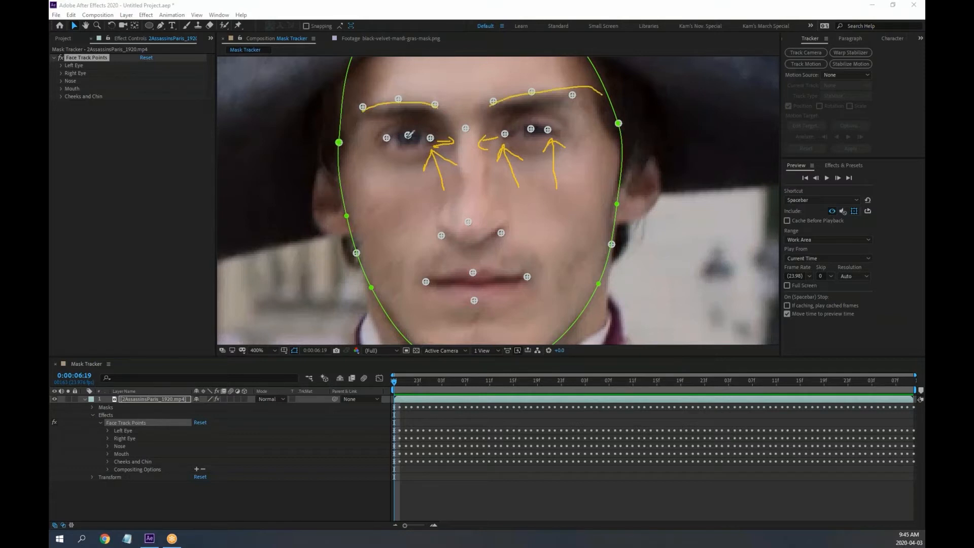
{"action": "left_click_drag", "start_coordinate": [409, 137], "coordinate": [410, 145]}
{"action": "left_click_drag", "start_coordinate": [533, 131], "coordinate": [533, 143]}
{"action": "mouse_move", "coordinate": [501, 232]}
{"action": "left_mouse_down"}
{"action": "mouse_move", "coordinate": [447, 219]}
{"action": "mouse_move", "coordinate": [428, 241]}
{"action": "left_mouse_up"}
{"action": "mouse_move", "coordinate": [476, 218]}
{"action": "left_mouse_down"}
{"action": "mouse_move", "coordinate": [462, 227]}
{"action": "mouse_move", "coordinate": [475, 217]}
{"action": "left_mouse_up"}
{"action": "left_click_drag", "start_coordinate": [502, 234], "coordinate": [500, 247]}
Clear the on-screen annotations and return focus to the composition
{"action": "right_click", "coordinate": [579, 8]}
{"action": "left_click", "coordinate": [616, 62]}
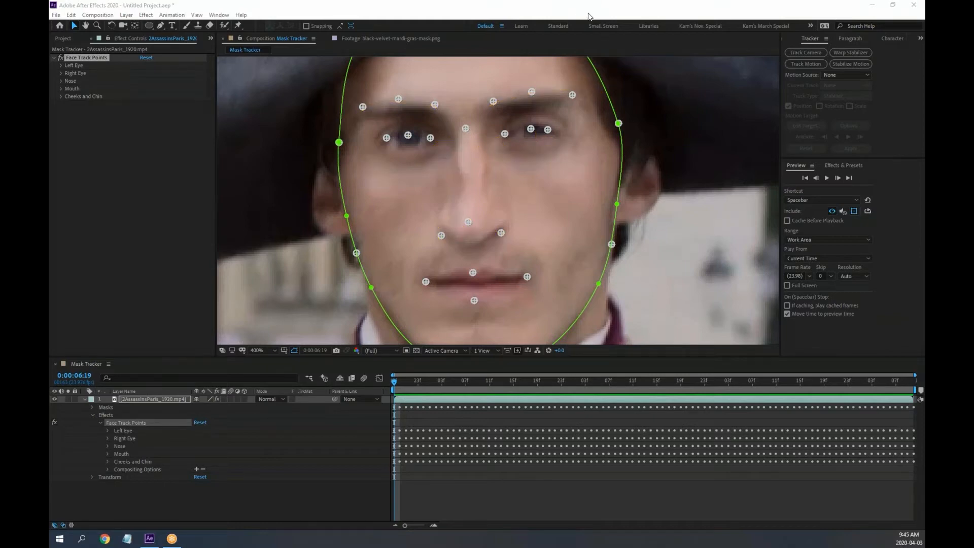
{"action": "left_click", "coordinate": [424, 156]}
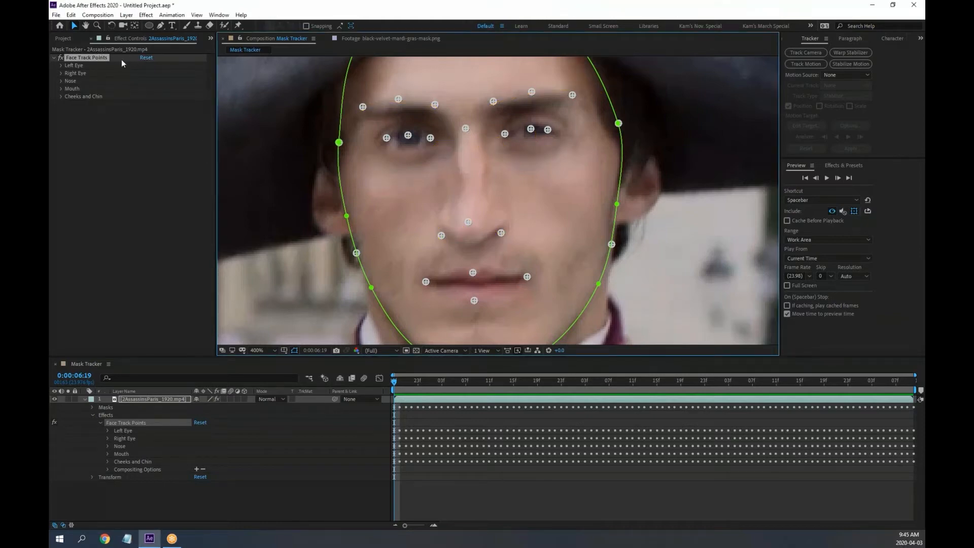
Drag black-velvet-mardi-gras-mask.png from the Project panel into the timeline above the soldier footage
{"action": "left_click", "coordinate": [68, 38]}
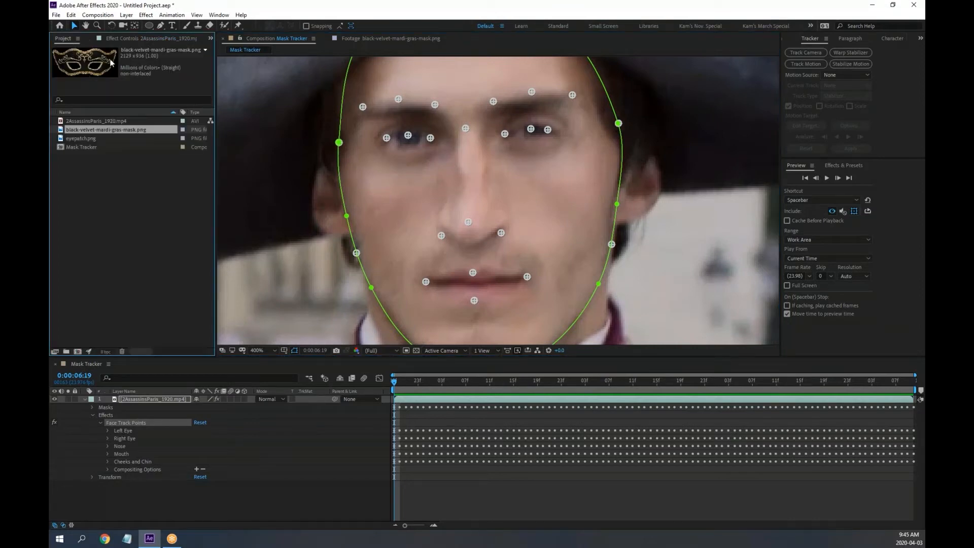
{"action": "left_click_drag", "start_coordinate": [63, 130], "coordinate": [150, 401]}
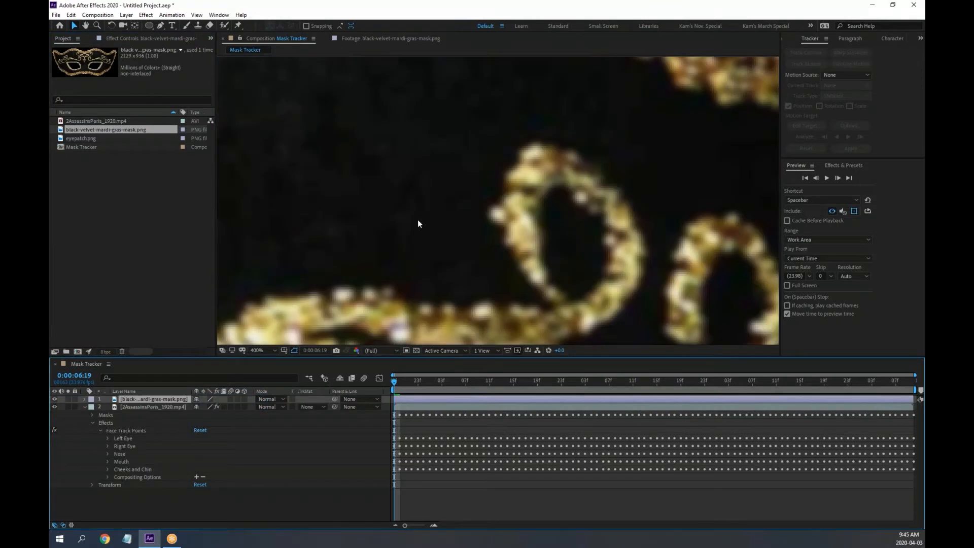
{"action": "scroll", "coordinate": [418, 223], "scroll_direction": "down", "scroll_amount": 6}
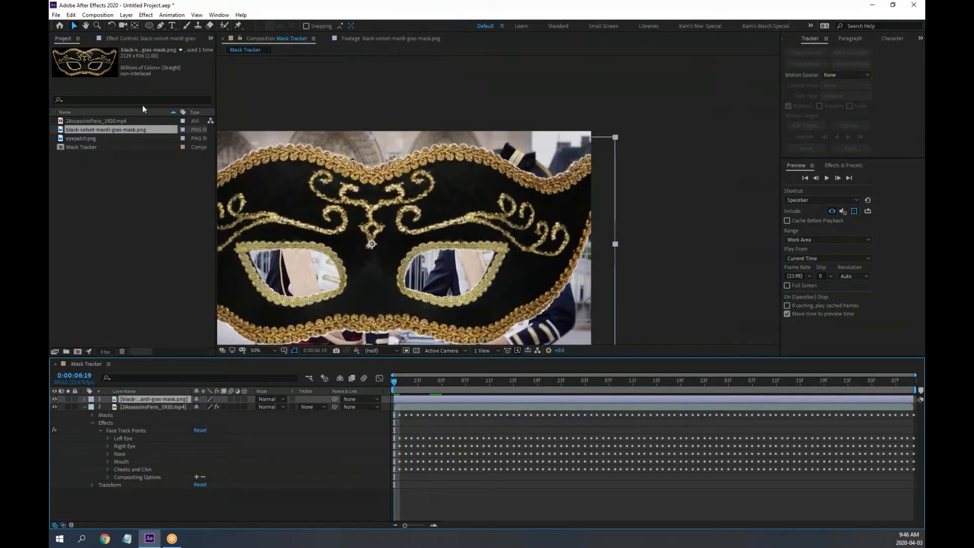
{"action": "left_click", "coordinate": [74, 26]}
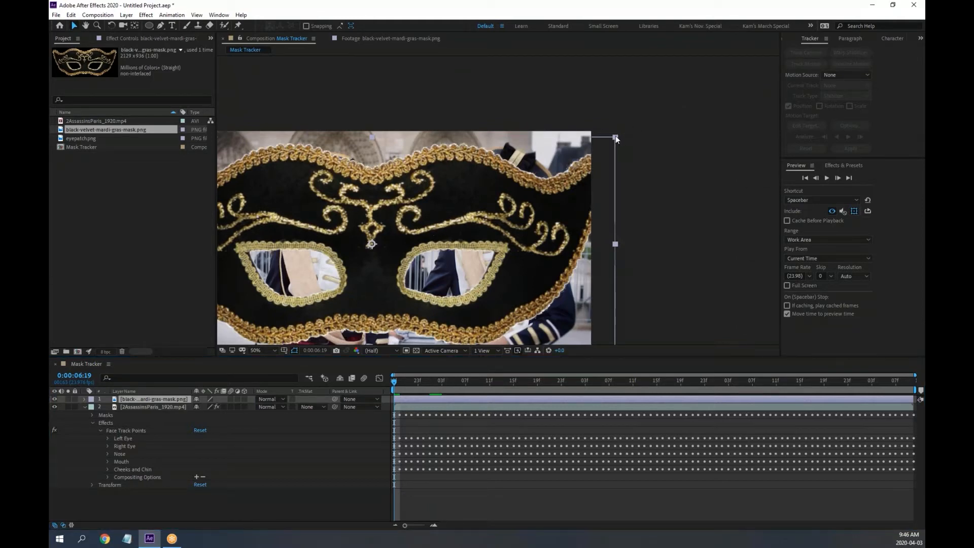
Shrink the mask layer's Scale to roughly 14% and move it over the soldier's eyes
{"action": "key", "text": "s"}
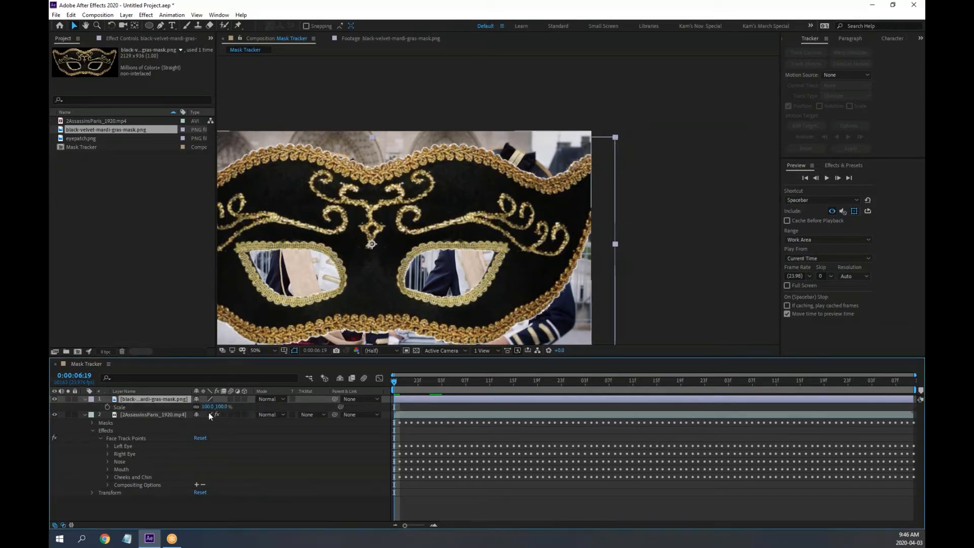
{"action": "left_click_drag", "start_coordinate": [222, 407], "coordinate": [188, 410]}
{"action": "left_click_drag", "start_coordinate": [377, 246], "coordinate": [485, 191]}
{"action": "scroll", "coordinate": [515, 192], "scroll_direction": "up", "scroll_amount": 1}
{"action": "scroll", "coordinate": [513, 191], "scroll_direction": "up", "scroll_amount": 1}
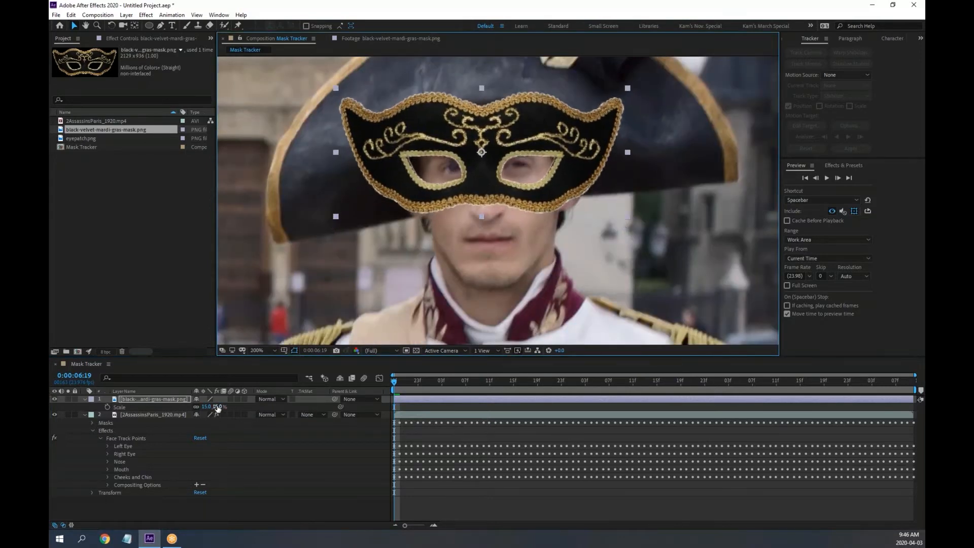
{"action": "left_click_drag", "start_coordinate": [217, 406], "coordinate": [208, 407]}
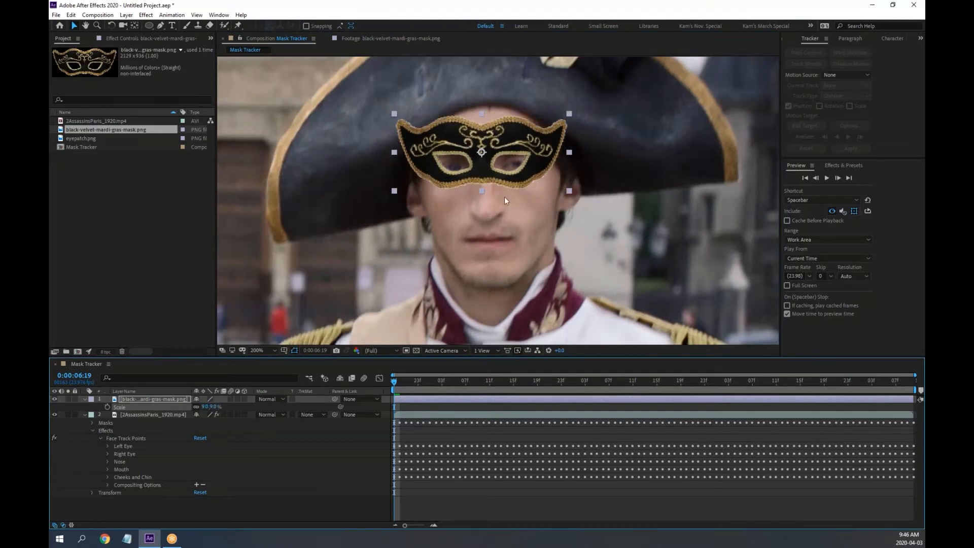
{"action": "left_click_drag", "start_coordinate": [487, 177], "coordinate": [492, 182]}
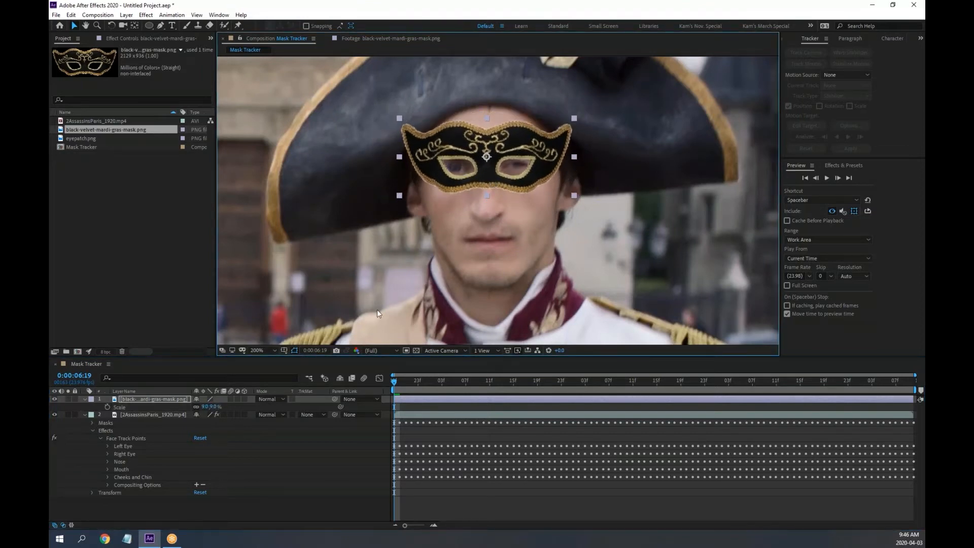
Zoom in on the face, resize the mask to 10% with its corner handle, and nudge it into place
{"action": "key", "text": "period"}
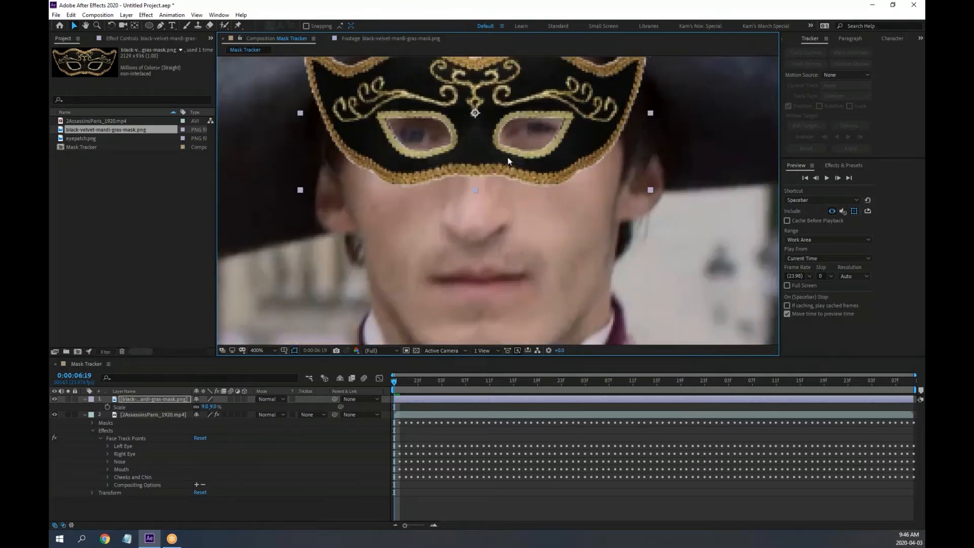
{"action": "left_click_drag", "start_coordinate": [508, 158], "coordinate": [519, 211]}
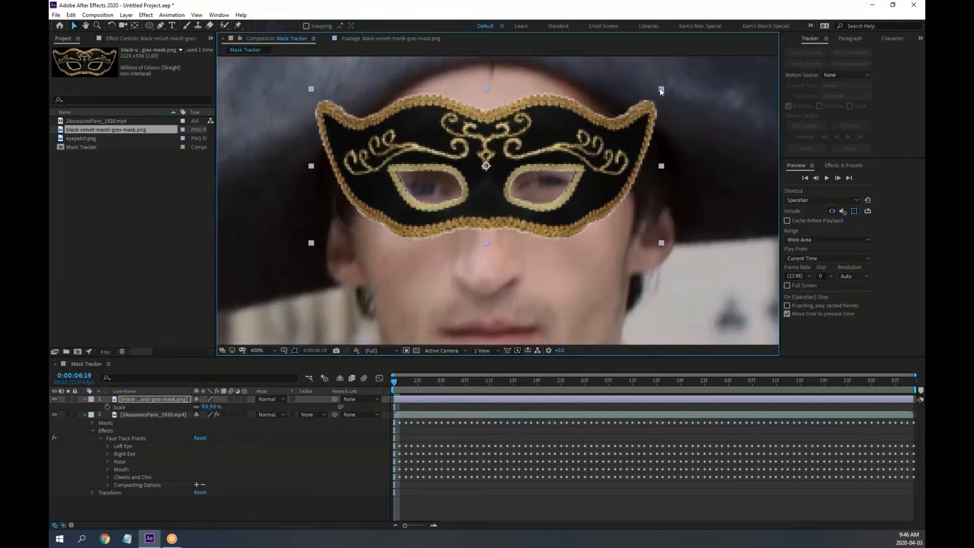
{"action": "left_click_drag", "start_coordinate": [661, 90], "coordinate": [673, 74]}
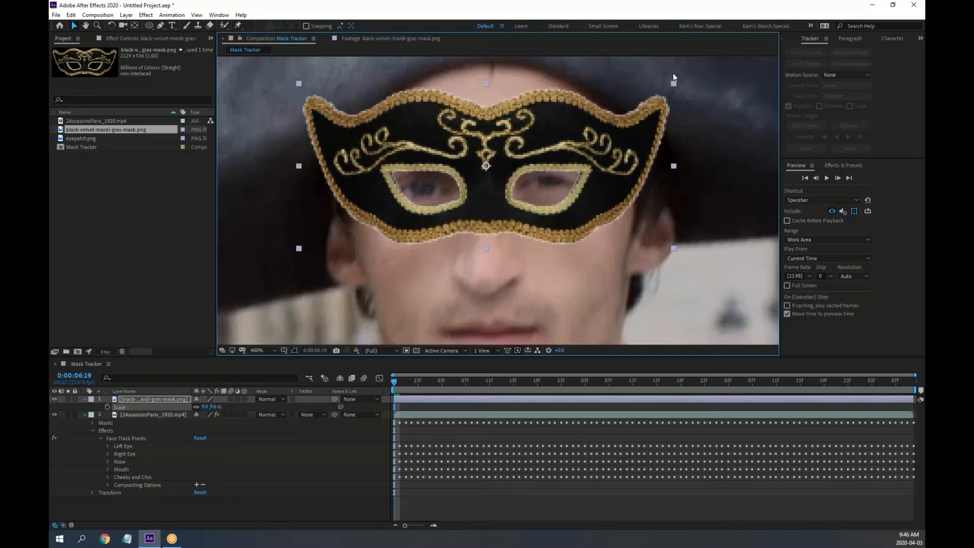
{"action": "left_click_drag", "start_coordinate": [672, 73], "coordinate": [680, 66]}
{"action": "left_click_drag", "start_coordinate": [507, 209], "coordinate": [508, 210]}
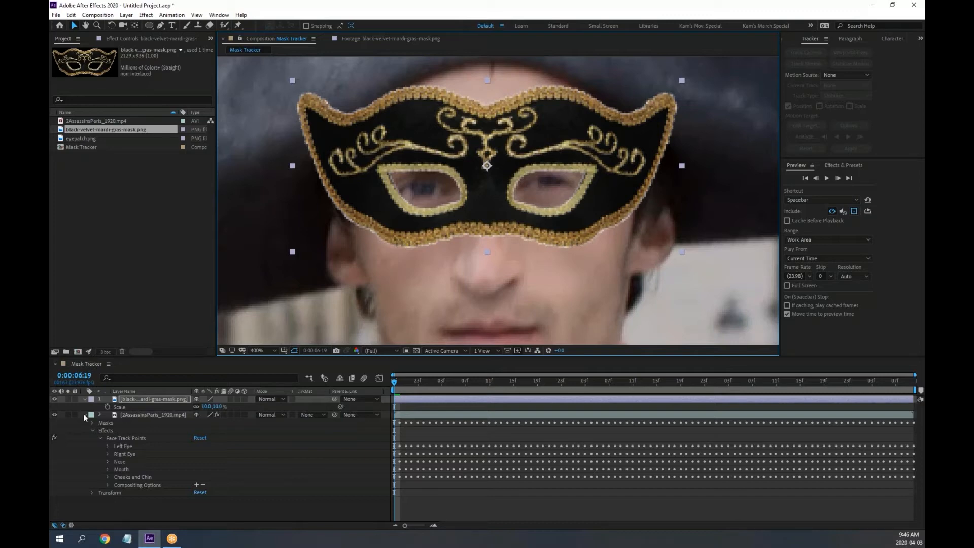
Expand the Left Eye track points and display the mask layer's Anchor Point and Position values
{"action": "left_click", "coordinate": [106, 445]}
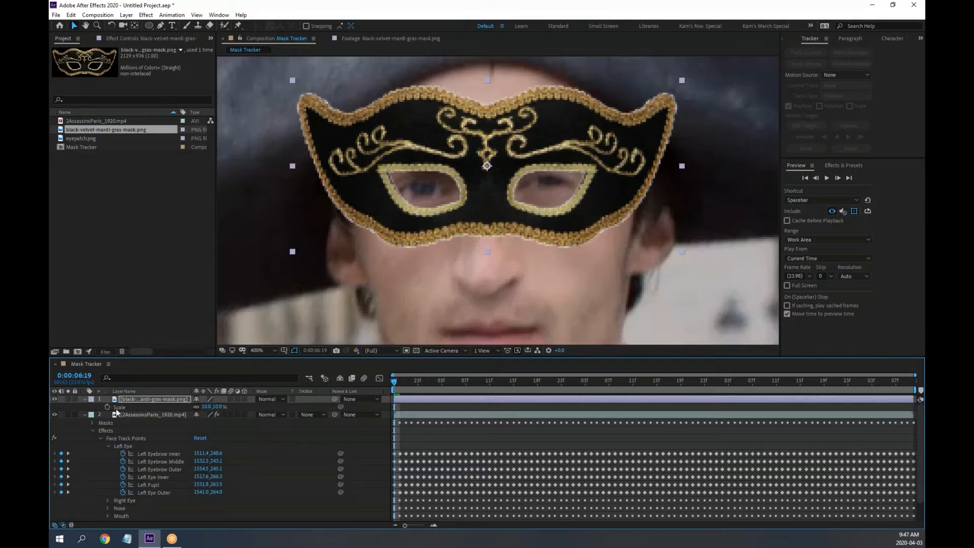
{"action": "left_click", "coordinate": [128, 399]}
{"action": "key", "text": "a"}
{"action": "key", "text": "shift+p"}
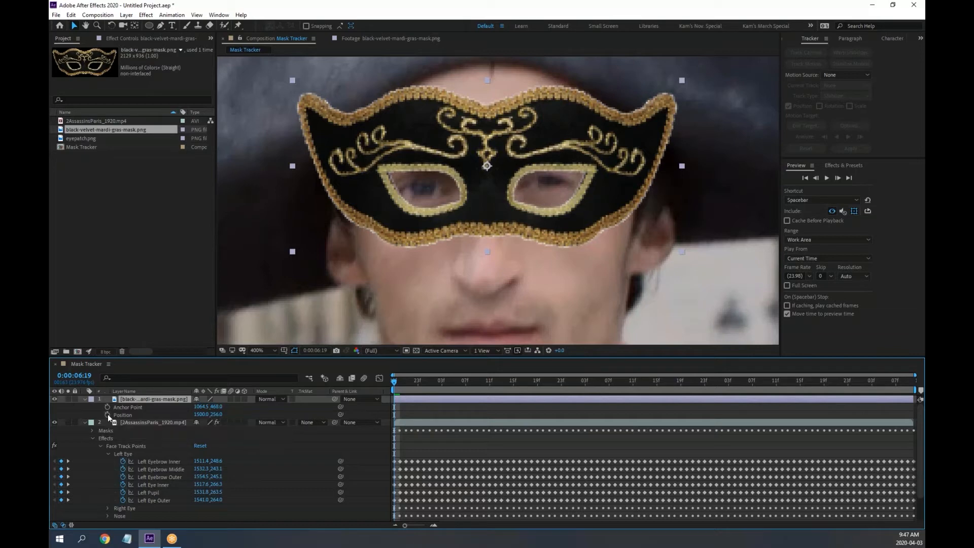
Add a Position expression to the mask layer, pick-whipped to the tracker's Left Eye Inner point
{"action": "left_click", "coordinate": [108, 415], "text": "alt"}
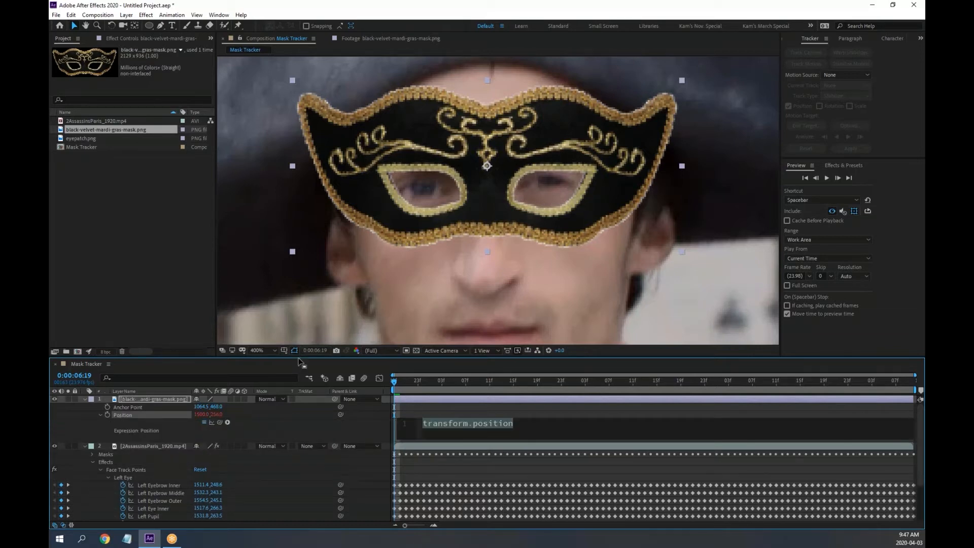
{"action": "left_click_drag", "start_coordinate": [300, 356], "coordinate": [307, 287]}
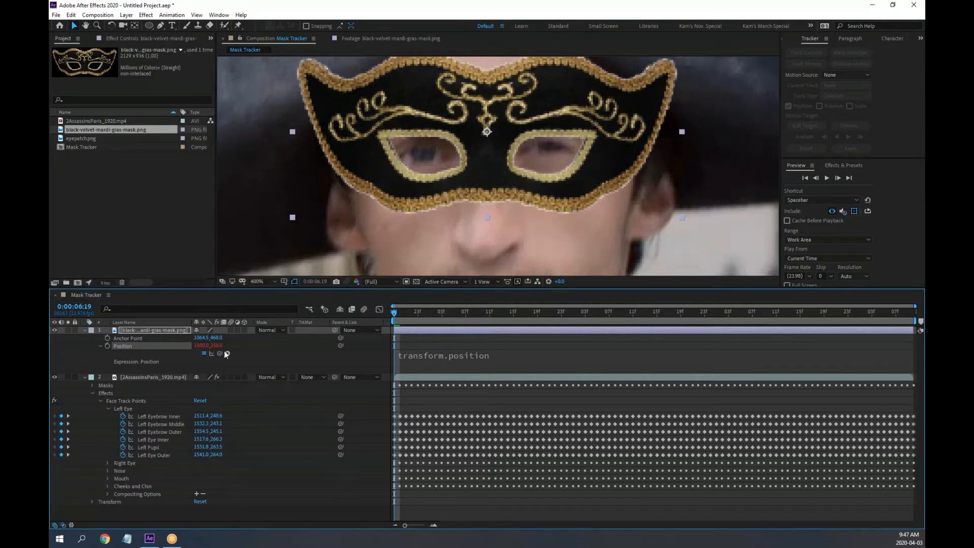
{"action": "left_click_drag", "start_coordinate": [220, 351], "coordinate": [162, 440]}
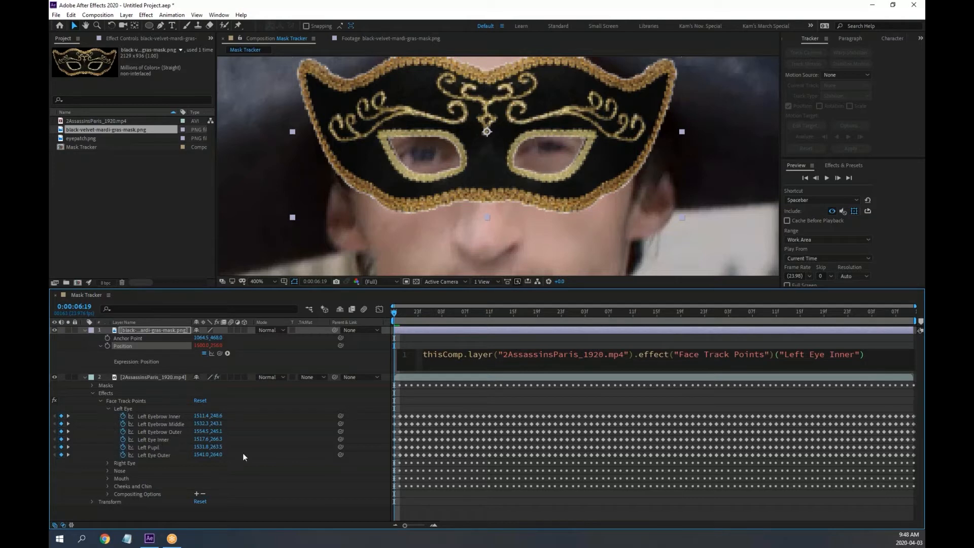
{"action": "left_click", "coordinate": [395, 313]}
Step a few frames ahead and toggle the mask's visibility to confirm it follows the eye
{"action": "left_click_drag", "start_coordinate": [404, 313], "coordinate": [389, 313]}
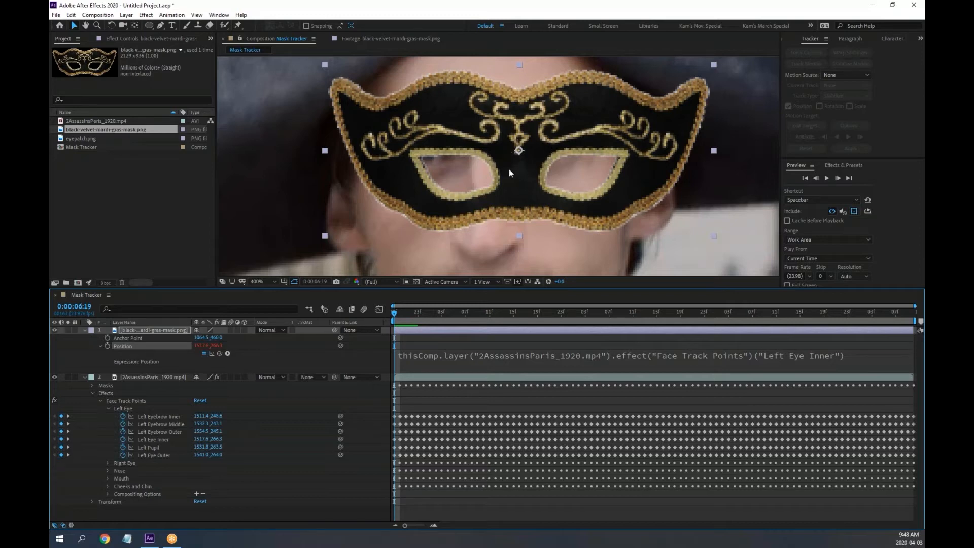
{"action": "left_click", "coordinate": [54, 330]}
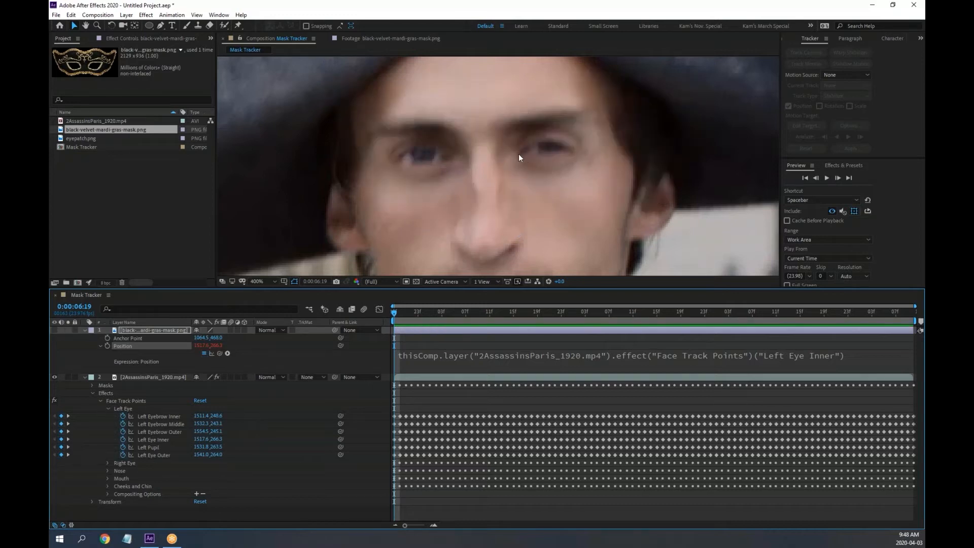
{"action": "left_click", "coordinate": [54, 330]}
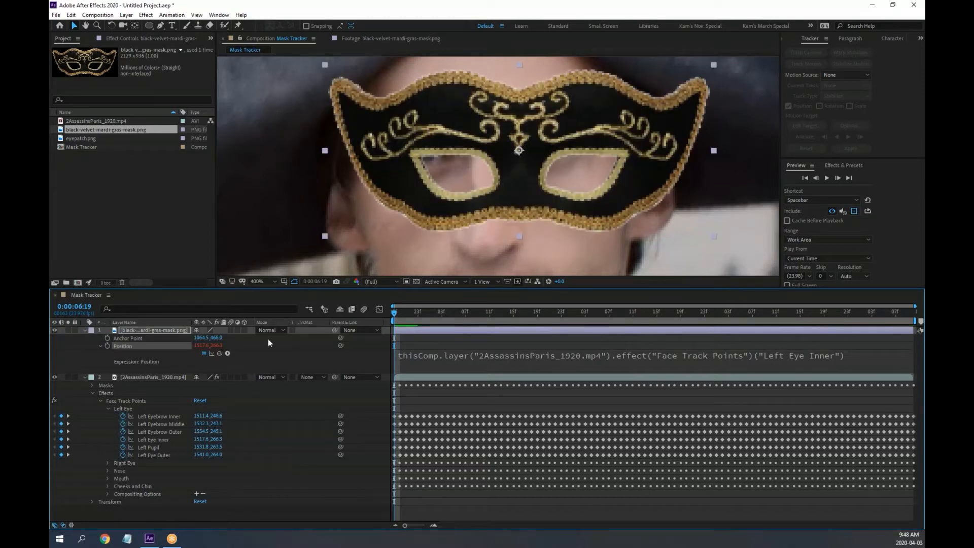
Temporarily lower the mask's Opacity to check eye alignment, then restore it to 100%
{"action": "key", "text": "shift+t"}
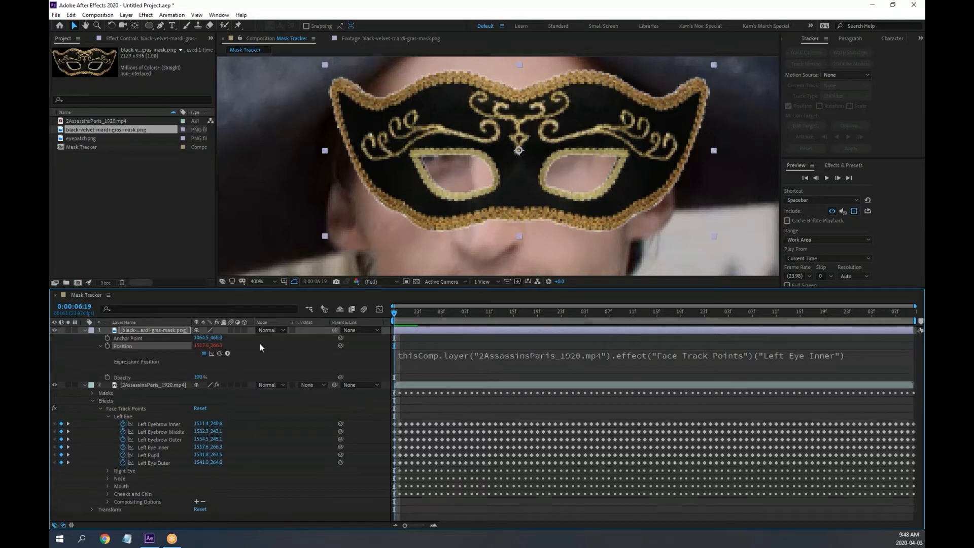
{"action": "left_click_drag", "start_coordinate": [198, 377], "coordinate": [166, 380]}
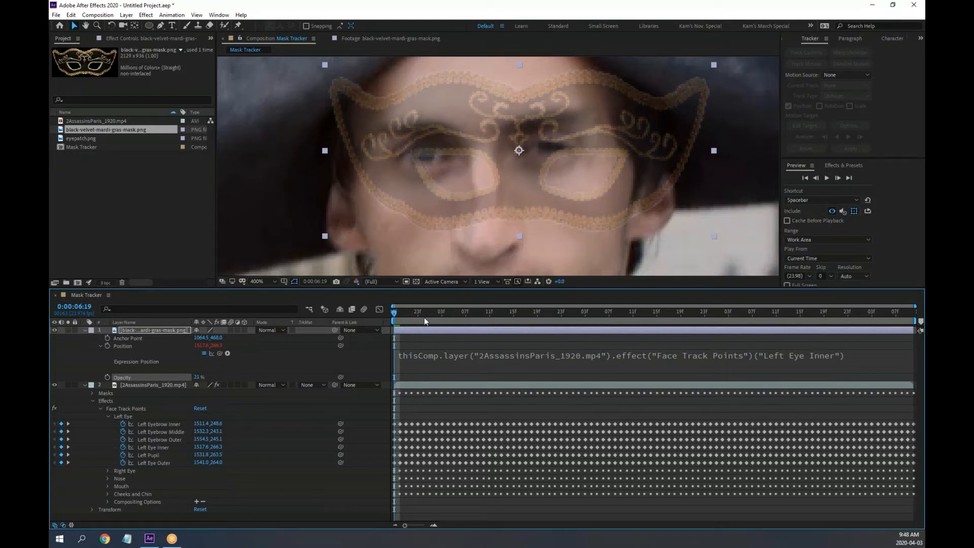
{"action": "mouse_move", "coordinate": [394, 313]}
{"action": "left_mouse_down"}
{"action": "mouse_move", "coordinate": [430, 318]}
{"action": "mouse_move", "coordinate": [389, 316]}
{"action": "left_mouse_up"}
{"action": "left_click_drag", "start_coordinate": [199, 377], "coordinate": [259, 381]}
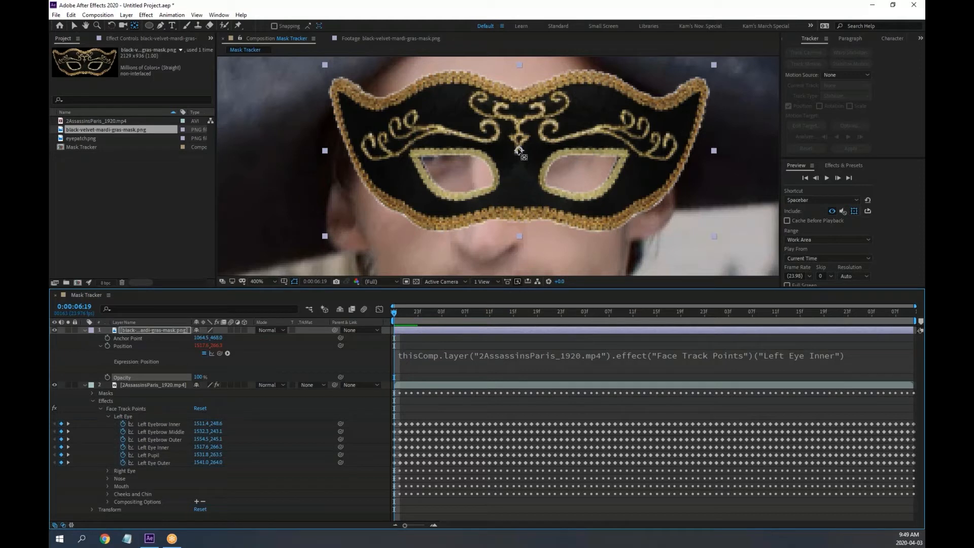
Shift the mask's anchor point to about 1252.8, 567.9 so the eye holes match the eyes
{"action": "left_click", "coordinate": [522, 173]}
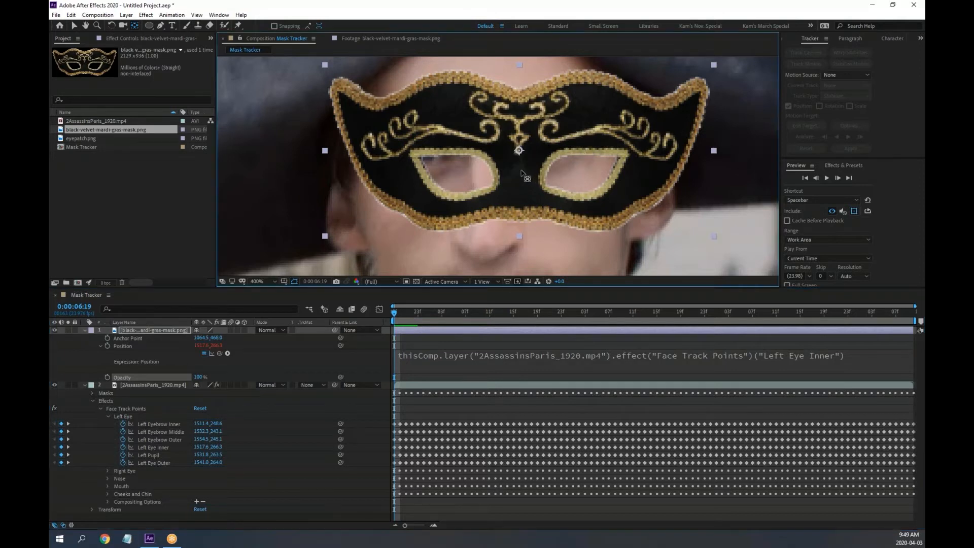
{"action": "left_click_drag", "start_coordinate": [521, 154], "coordinate": [552, 165]}
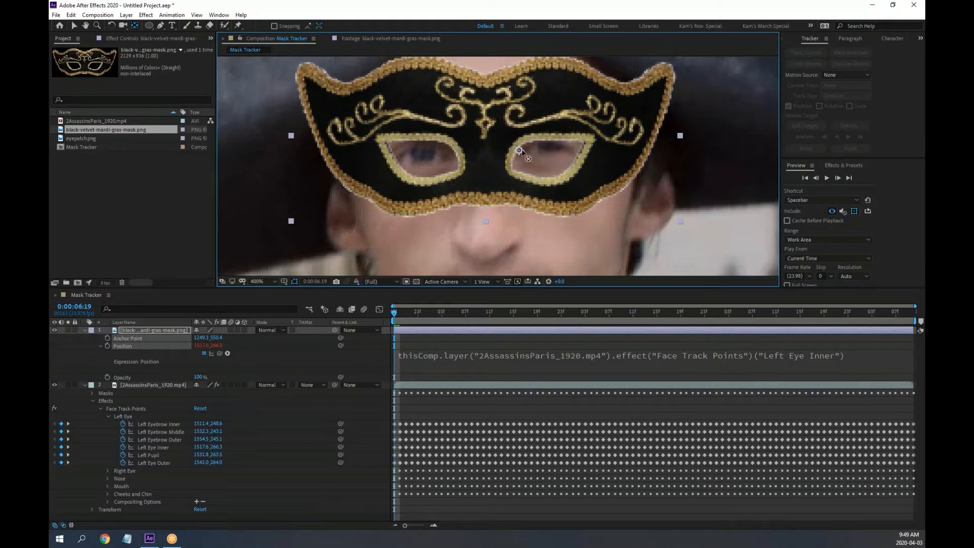
{"action": "left_click_drag", "start_coordinate": [520, 151], "coordinate": [522, 156]}
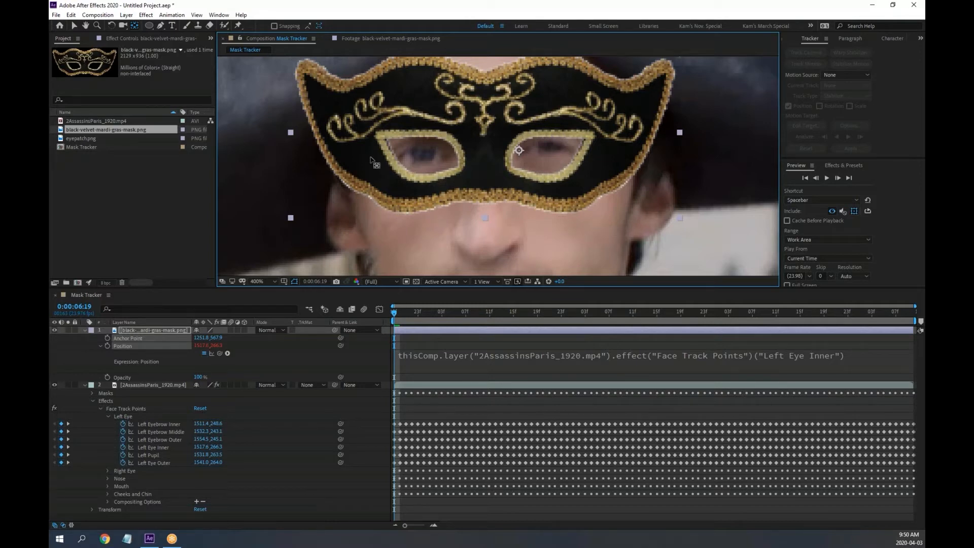
{"action": "right_click", "coordinate": [91, 130]}
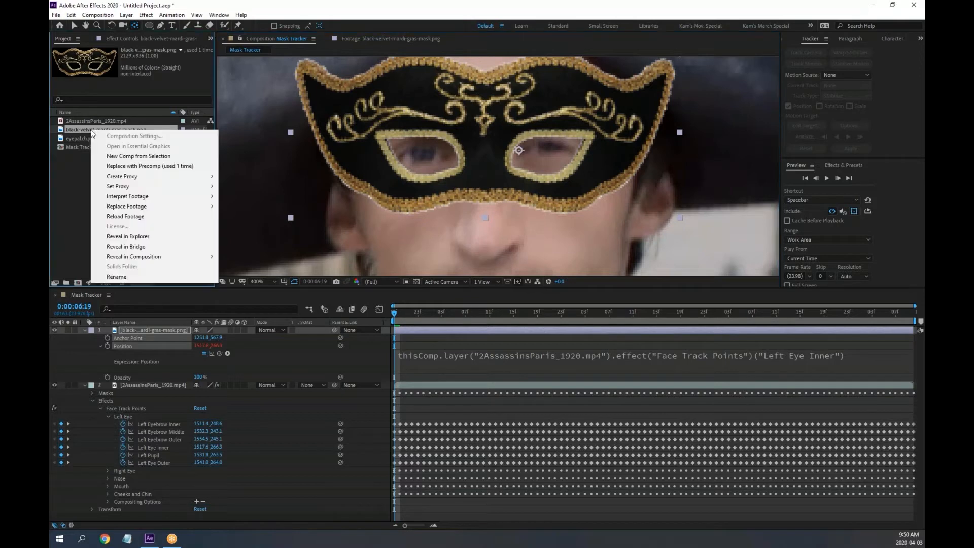
{"action": "mouse_move", "coordinate": [131, 198]}
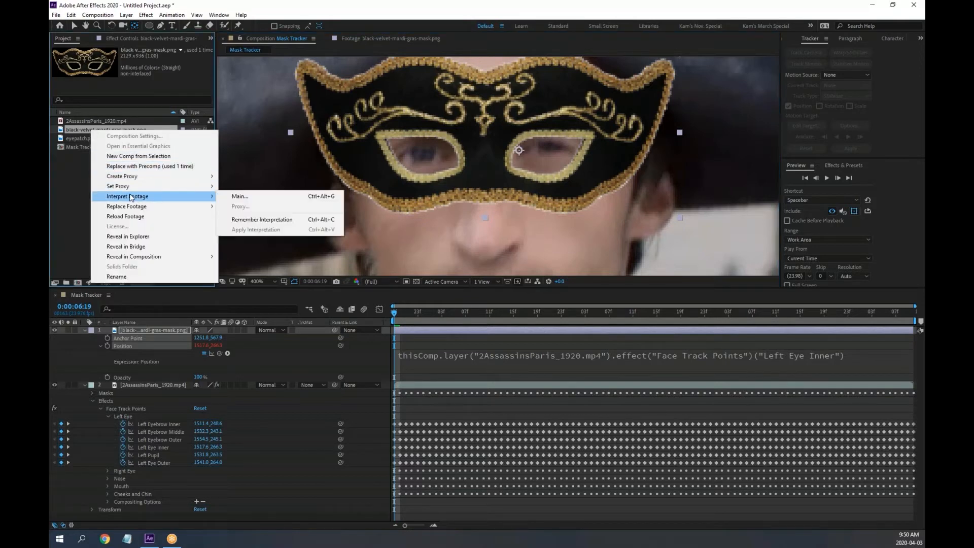
{"action": "left_click", "coordinate": [266, 198]}
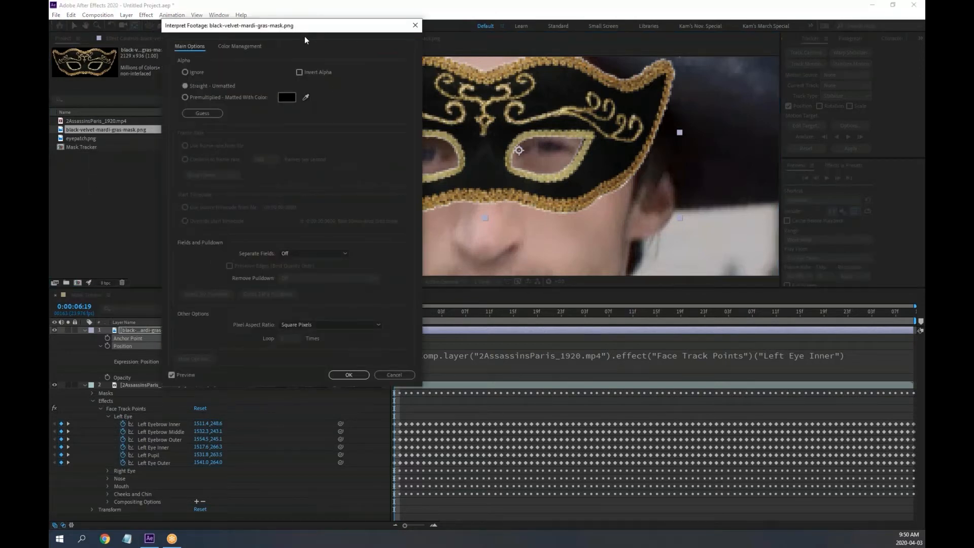
{"action": "left_click_drag", "start_coordinate": [304, 37], "coordinate": [802, 111]}
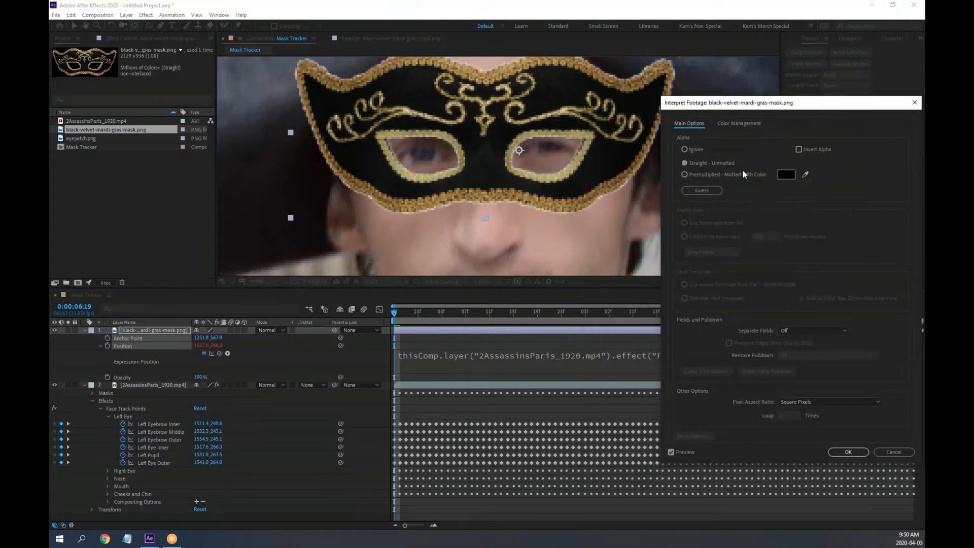
{"action": "left_click", "coordinate": [714, 175]}
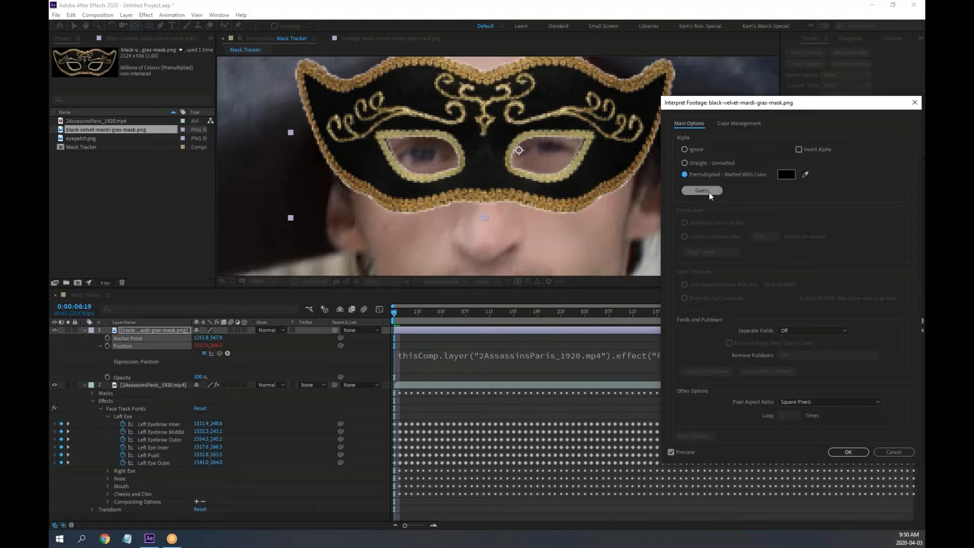
{"action": "left_click", "coordinate": [694, 148]}
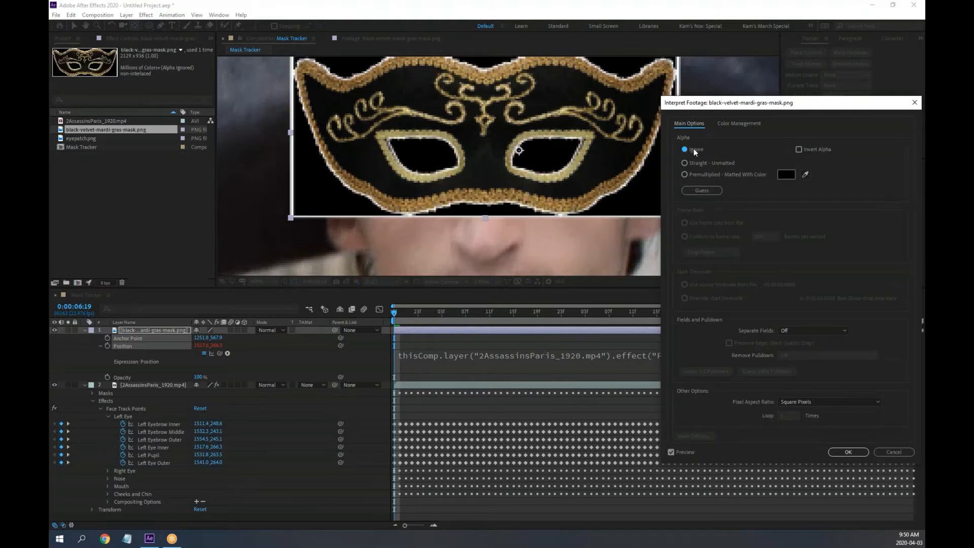
{"action": "left_click", "coordinate": [806, 174]}
{"action": "left_click", "coordinate": [551, 156]}
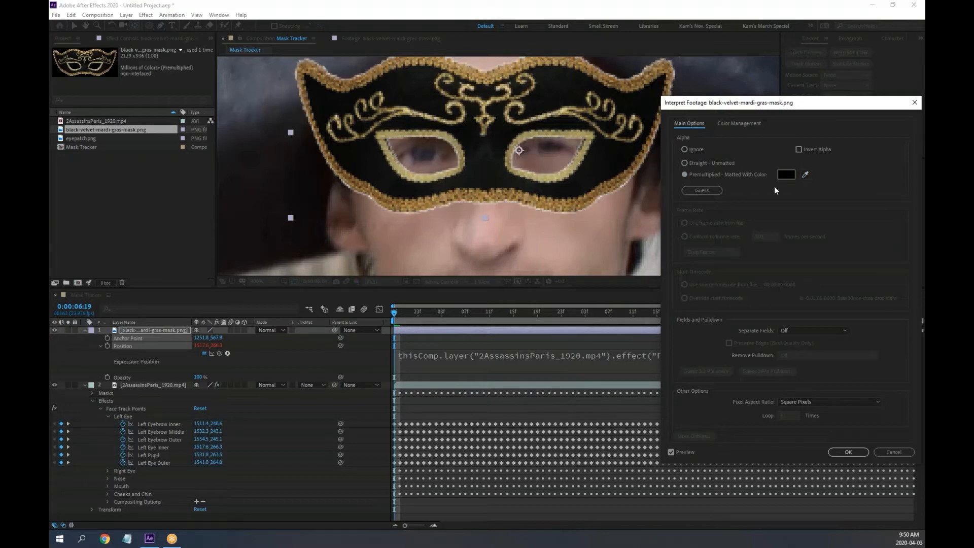
{"action": "left_click", "coordinate": [694, 149]}
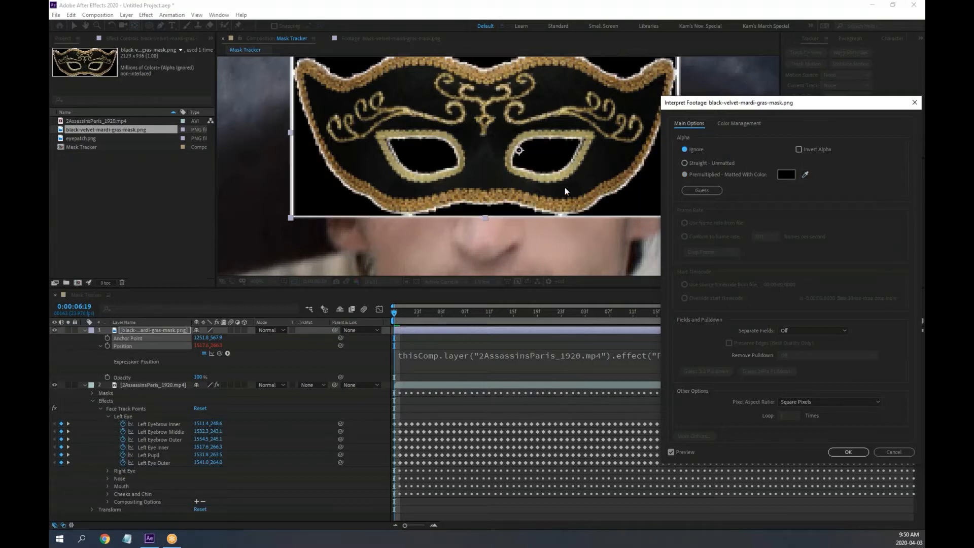
{"action": "left_click", "coordinate": [806, 174]}
{"action": "left_click", "coordinate": [370, 196]}
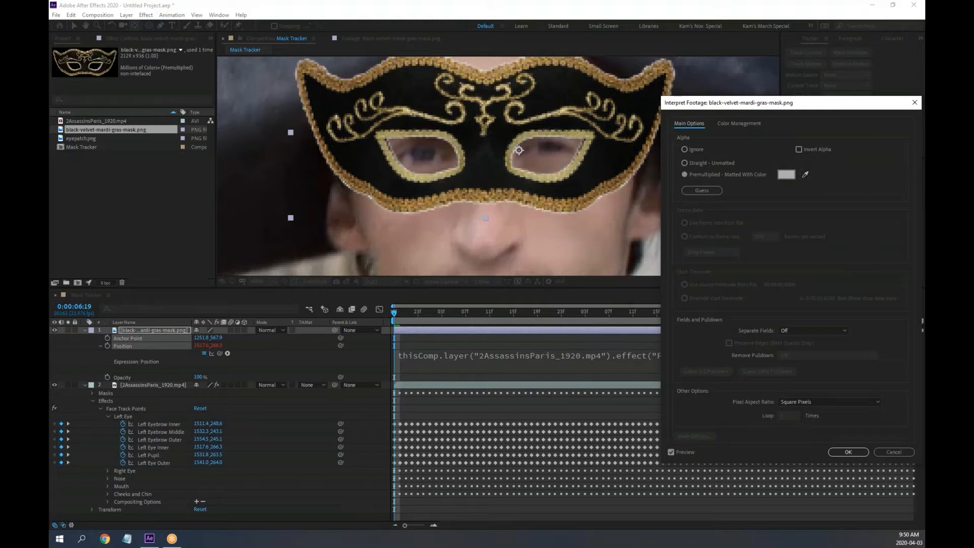
{"action": "left_click", "coordinate": [705, 188]}
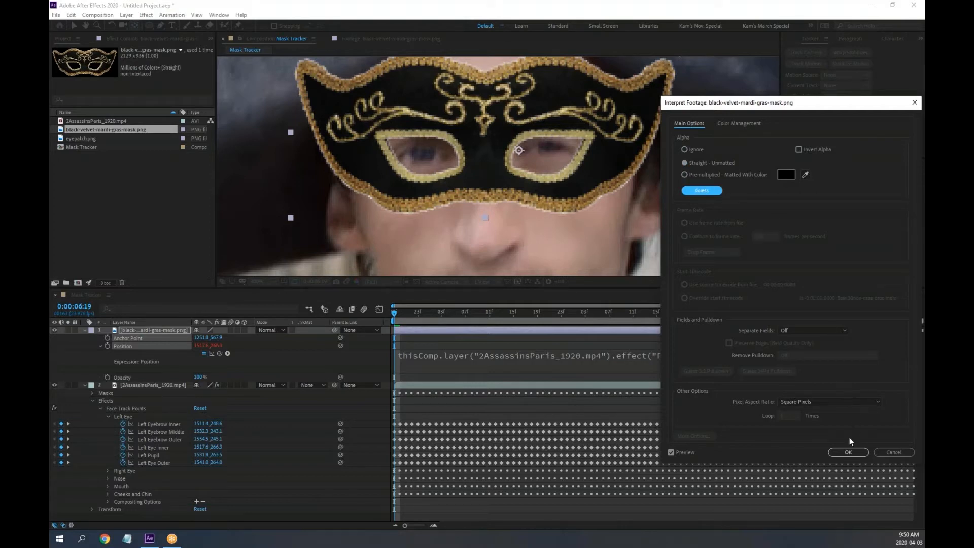
{"action": "left_click", "coordinate": [895, 451]}
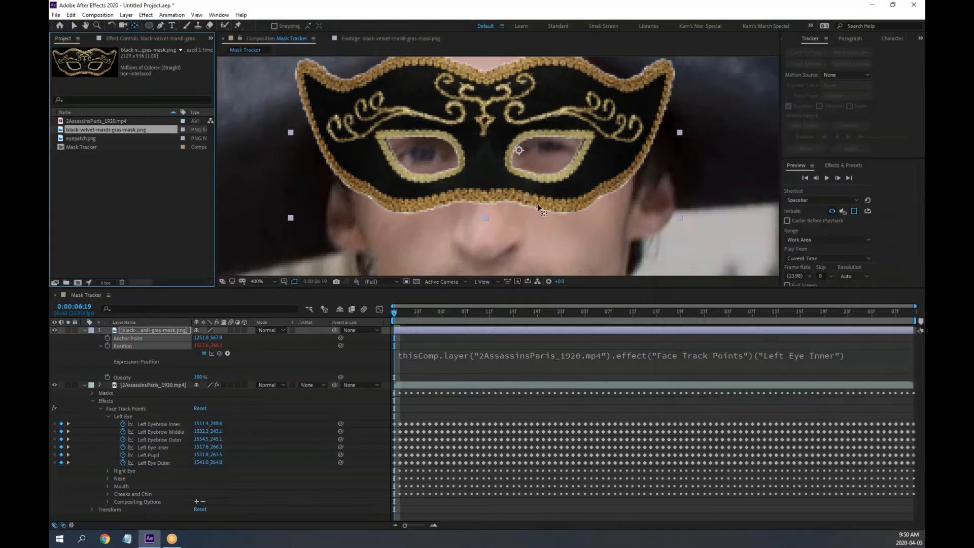
Zoom in on the masked face, browse Effect > Distort without applying anything, and preview the shot
{"action": "key", "text": "comma"}
{"action": "key", "text": "comma"}
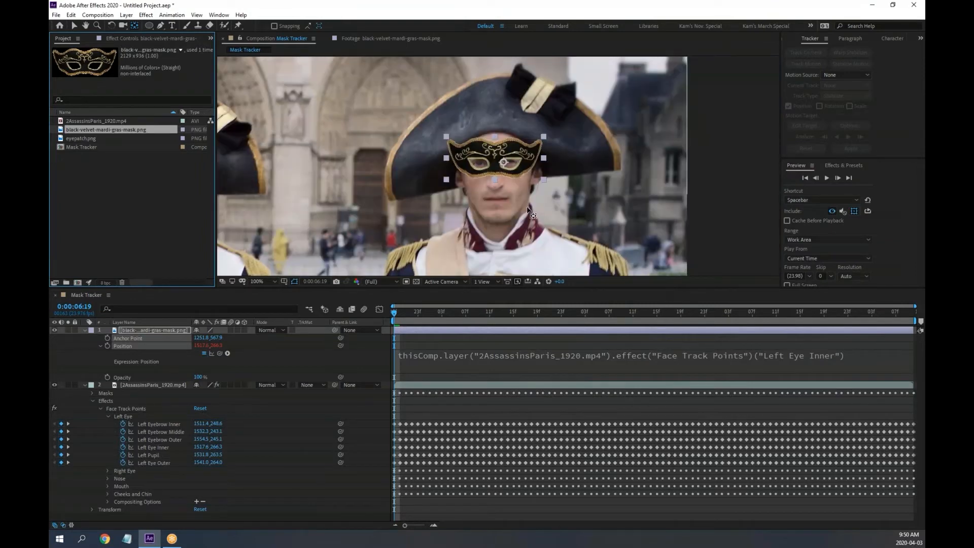
{"action": "key", "text": "period"}
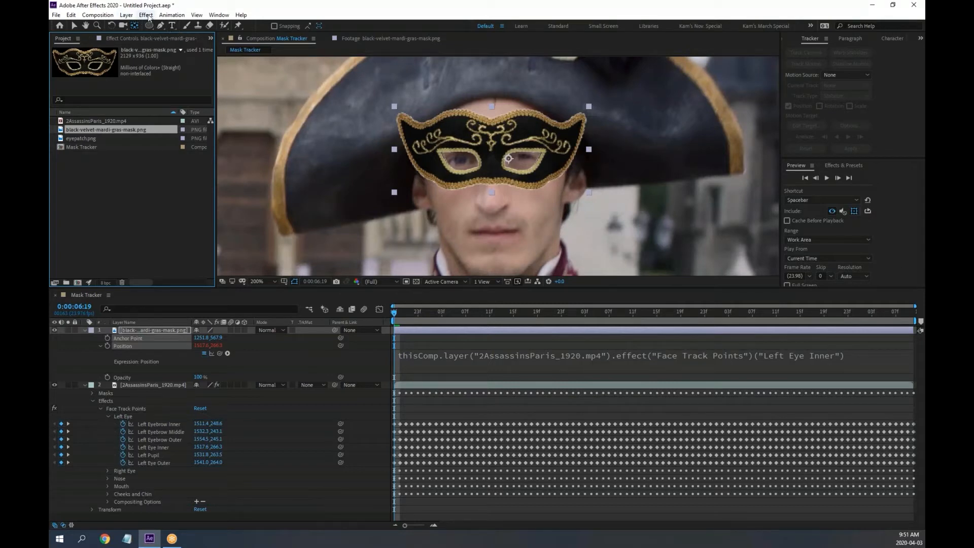
{"action": "left_click", "coordinate": [147, 15]}
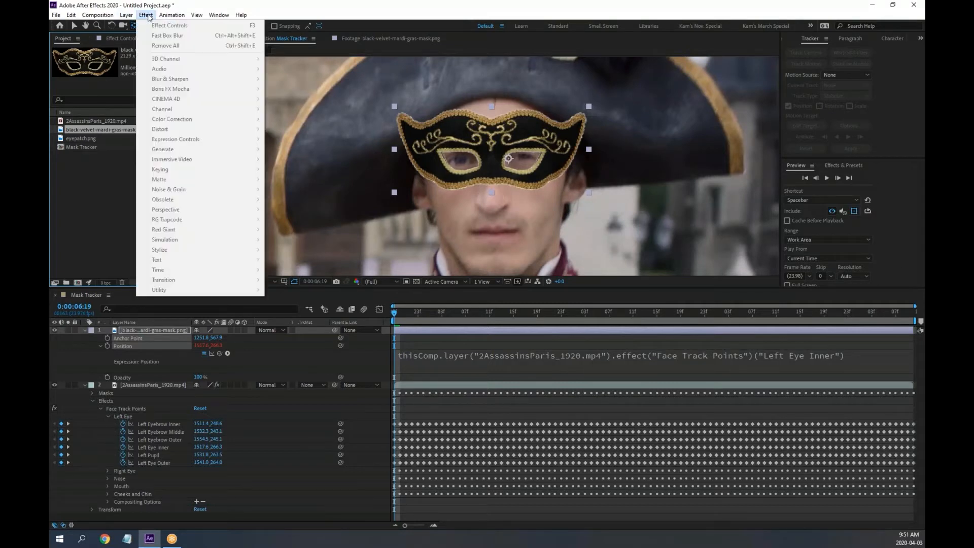
{"action": "left_click", "coordinate": [134, 330]}
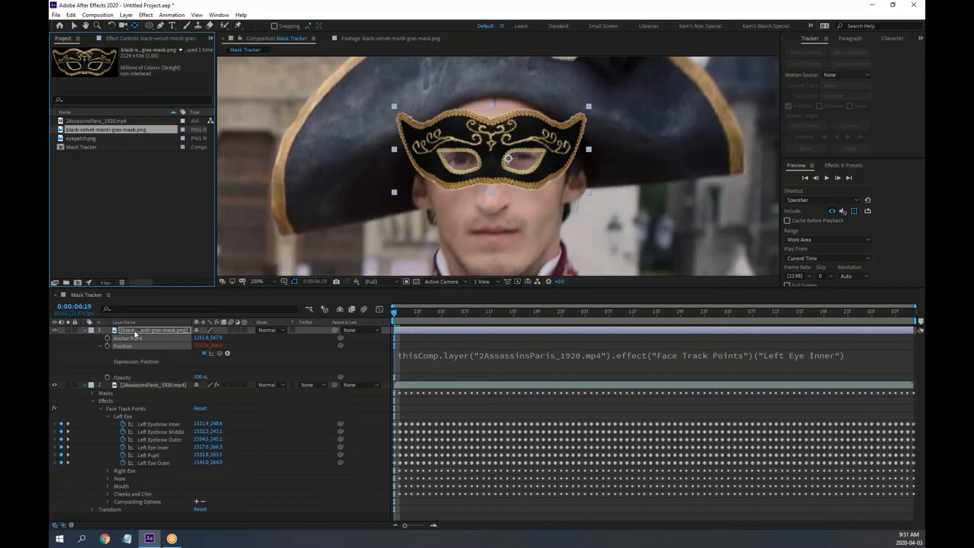
{"action": "left_click", "coordinate": [147, 15]}
{"action": "mouse_move", "coordinate": [183, 130]}
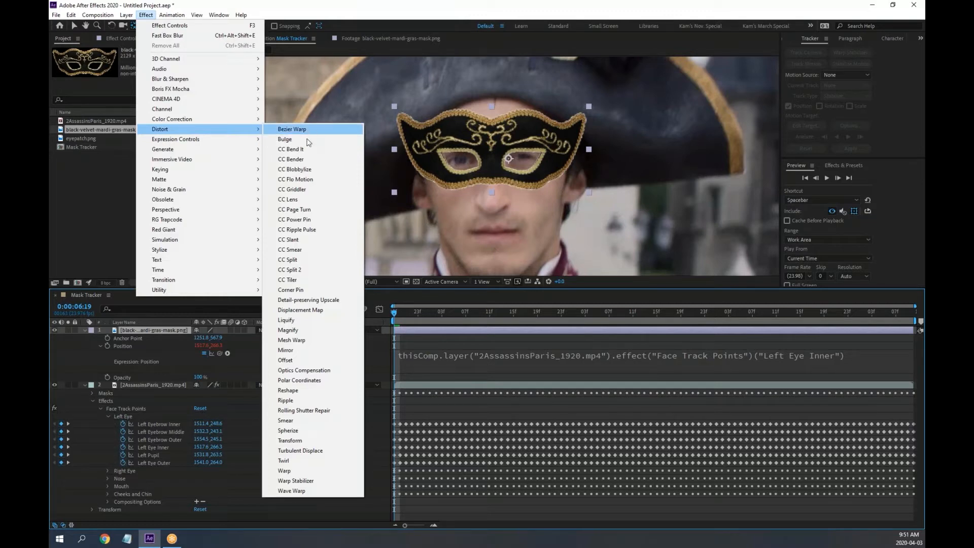
{"action": "left_click", "coordinate": [659, 11]}
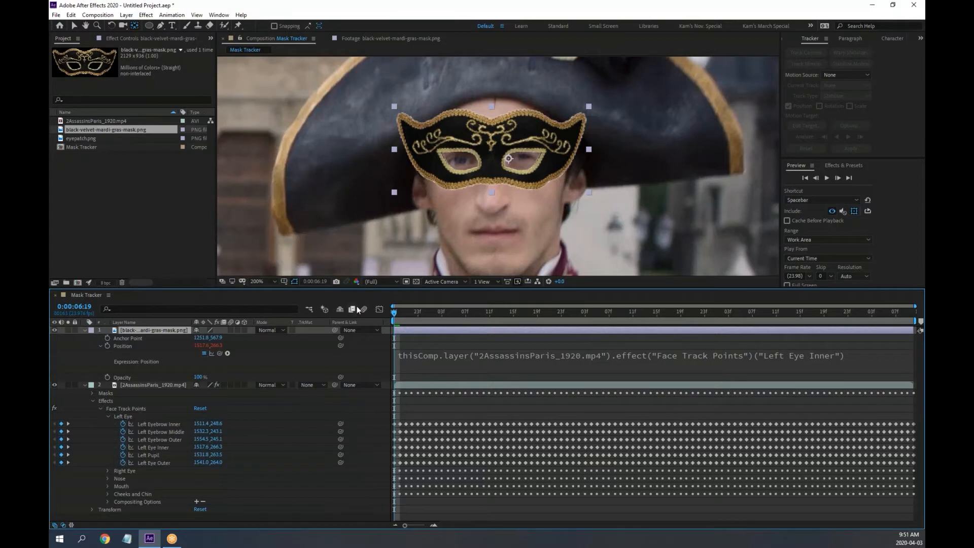
{"action": "key", "text": "v"}
{"action": "key", "text": "space"}
{"action": "key", "text": "space"}
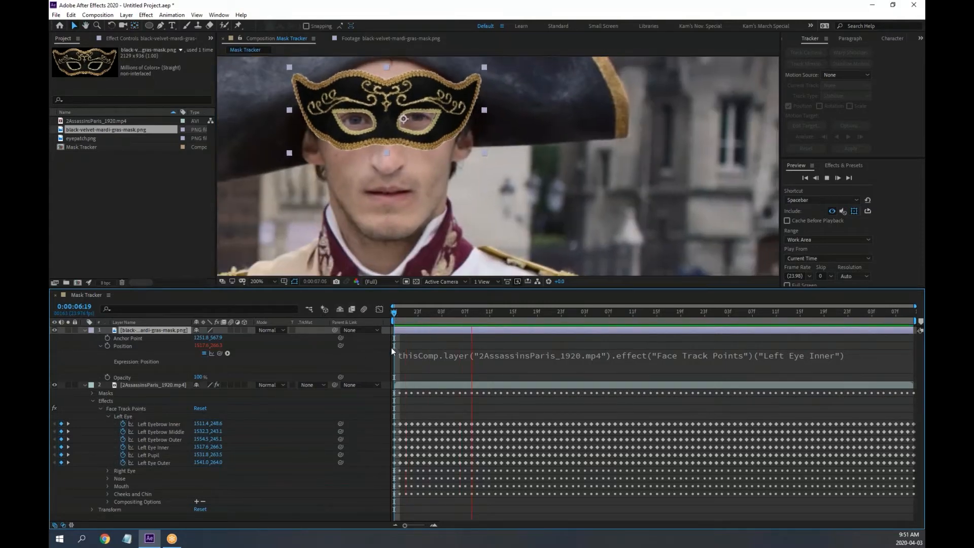
Maximize the viewer, frame both soldiers, and play the composition to watch the mask
{"action": "scroll", "coordinate": [435, 211], "scroll_direction": "down", "scroll_amount": 2}
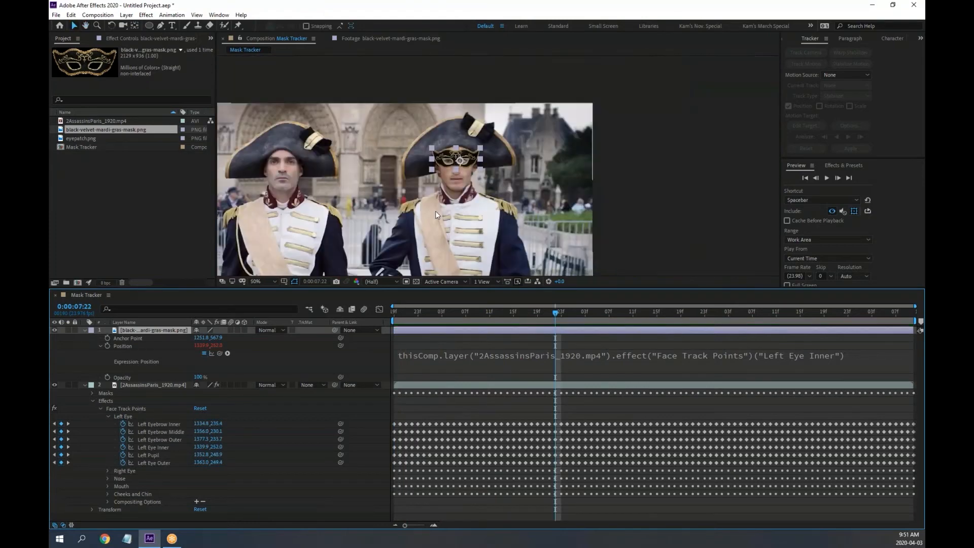
{"action": "left_click_drag", "start_coordinate": [385, 201], "coordinate": [478, 158]}
{"action": "left_click", "coordinate": [235, 153]}
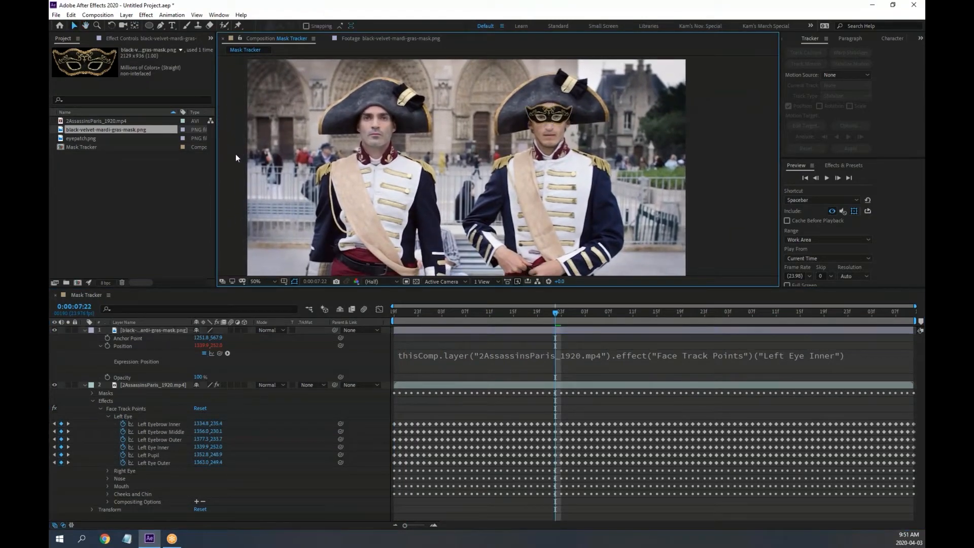
{"action": "key", "text": "grave"}
{"action": "scroll", "coordinate": [474, 247], "scroll_direction": "up", "scroll_amount": 2}
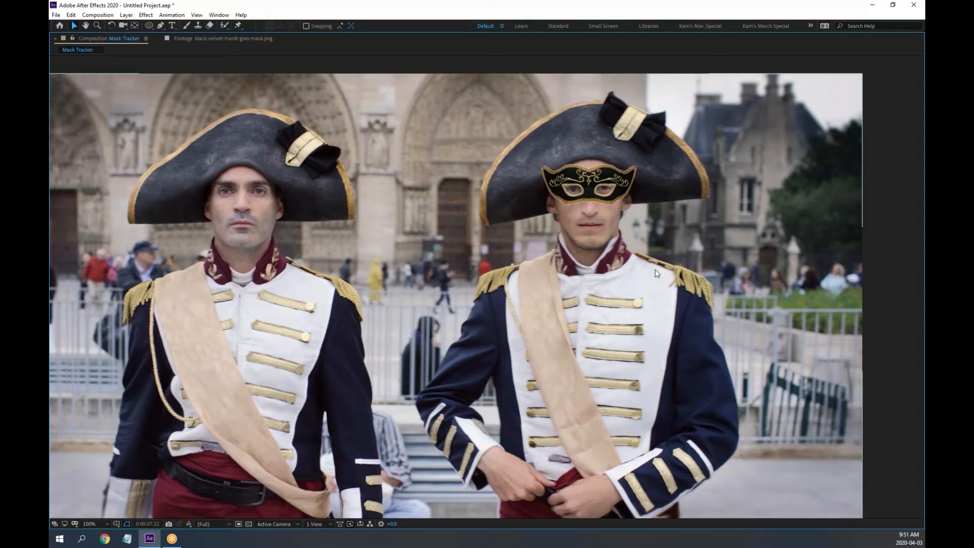
{"action": "key", "text": "h"}
{"action": "left_click_drag", "start_coordinate": [382, 362], "coordinate": [440, 343]}
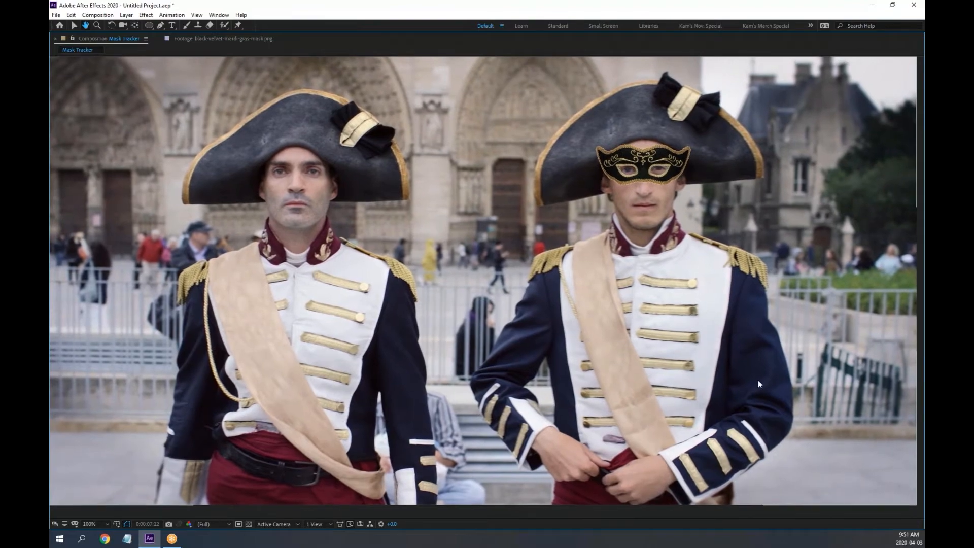
{"action": "key", "text": "v"}
{"action": "key", "text": "space"}
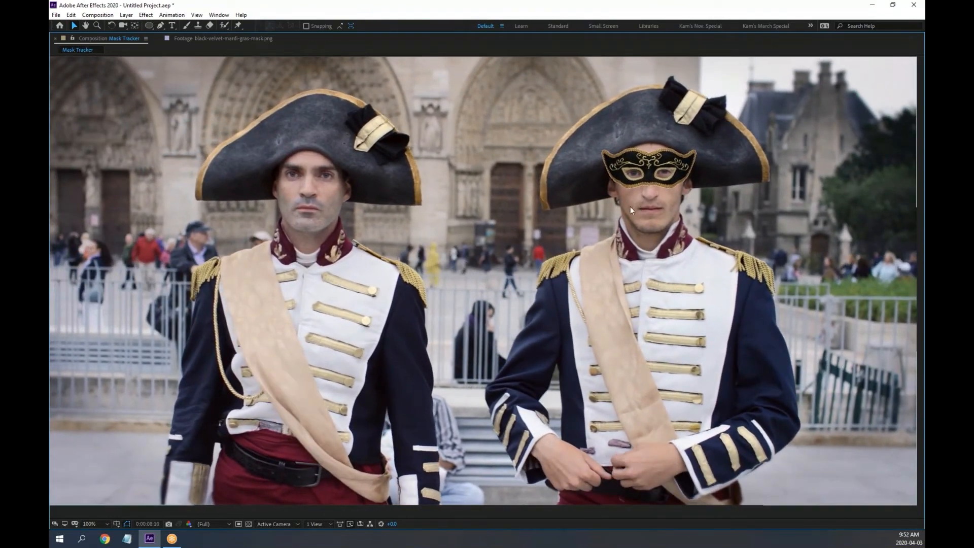
Restore the panel layout, zoom onto the masked face at 200%, and select the mask layer
{"action": "key", "text": "grave"}
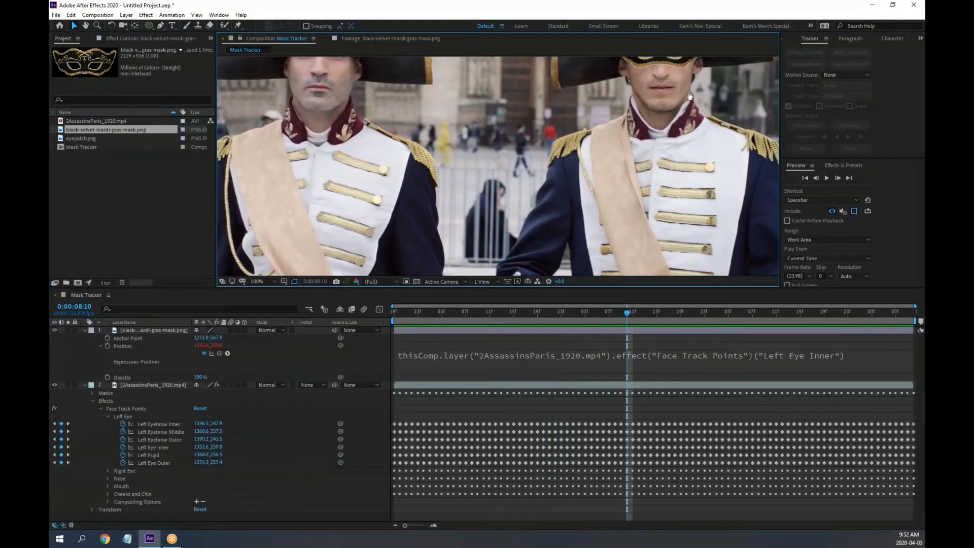
{"action": "scroll", "coordinate": [614, 152], "scroll_direction": "up", "scroll_amount": 2}
{"action": "left_click_drag", "start_coordinate": [624, 145], "coordinate": [558, 160]}
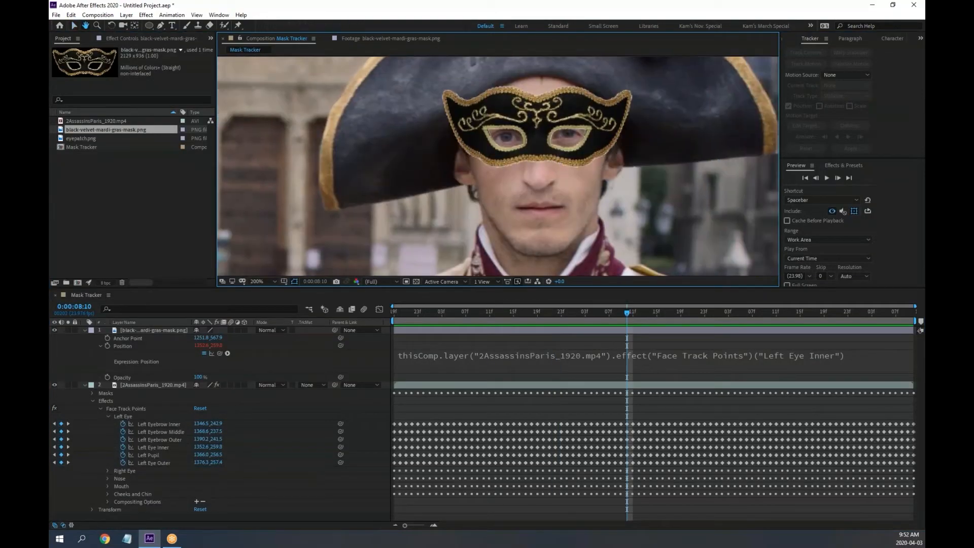
{"action": "left_click", "coordinate": [168, 330]}
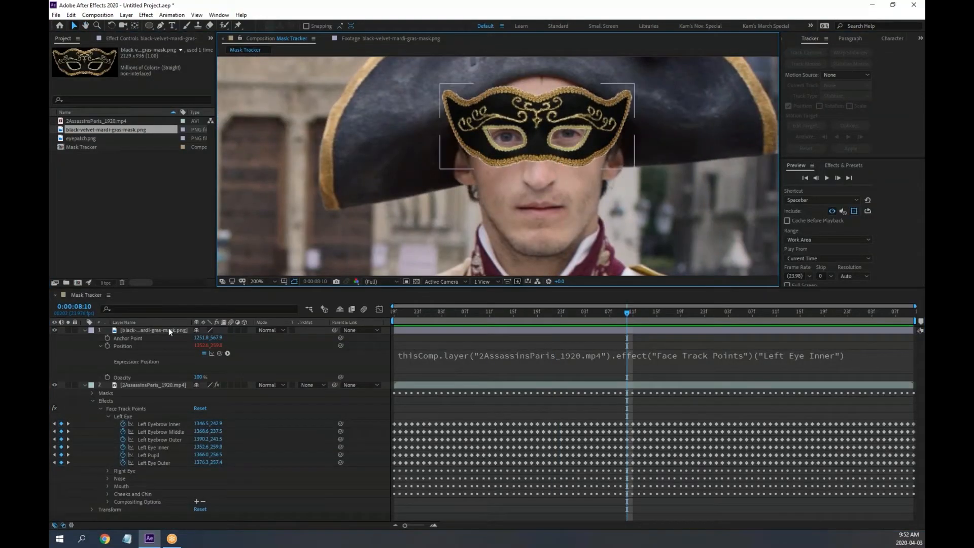
Add a Drop Shadow layer style to the mask layer and expand its settings
{"action": "left_click", "coordinate": [128, 15]}
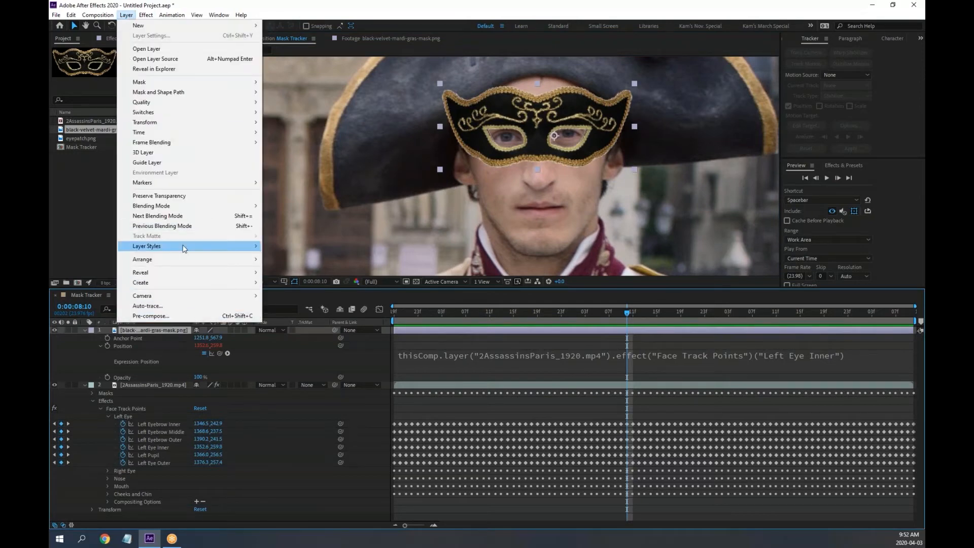
{"action": "mouse_move", "coordinate": [246, 247]}
{"action": "left_click", "coordinate": [333, 282]}
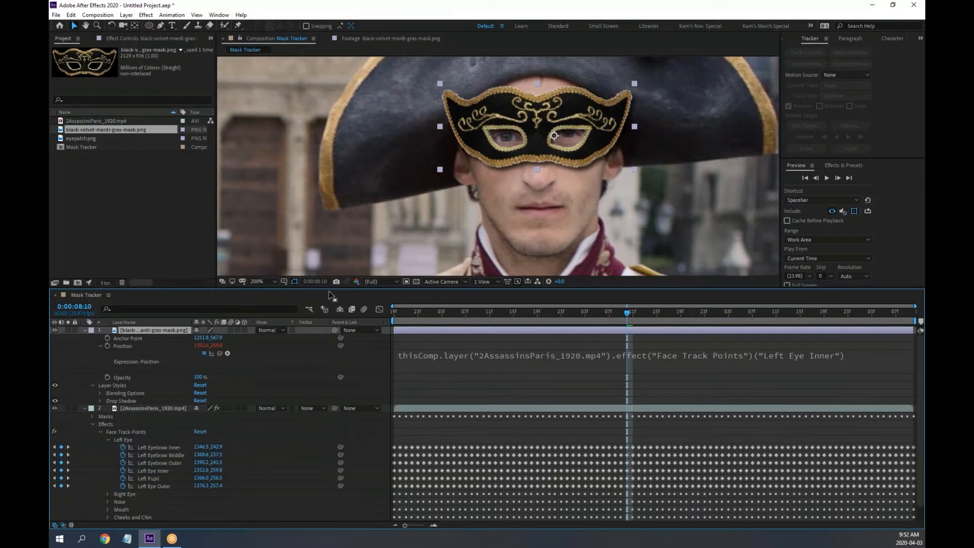
{"action": "left_click", "coordinate": [99, 400]}
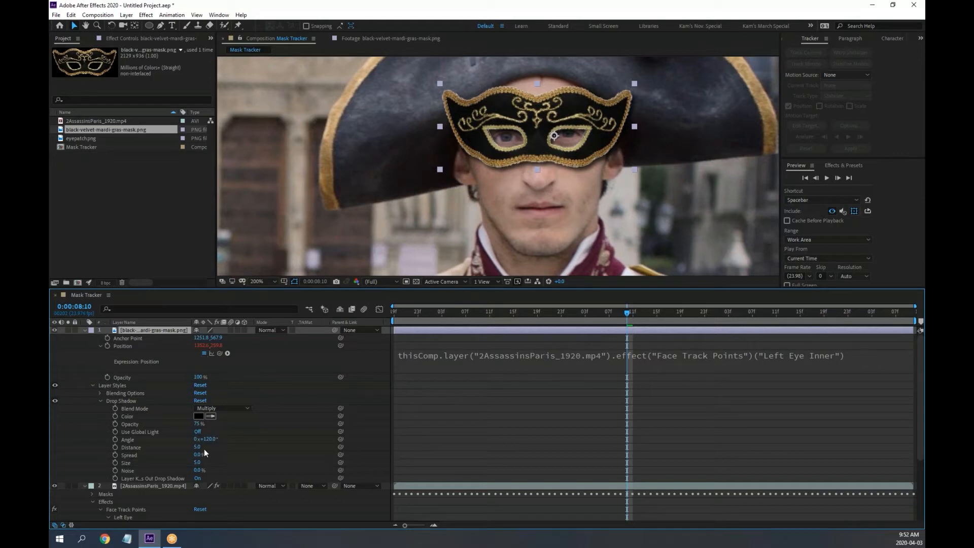
Set the drop shadow to size 11, distance 2.0, spread 15%, adjusted angle and reduced opacity
{"action": "left_click_drag", "start_coordinate": [198, 463], "coordinate": [204, 462]}
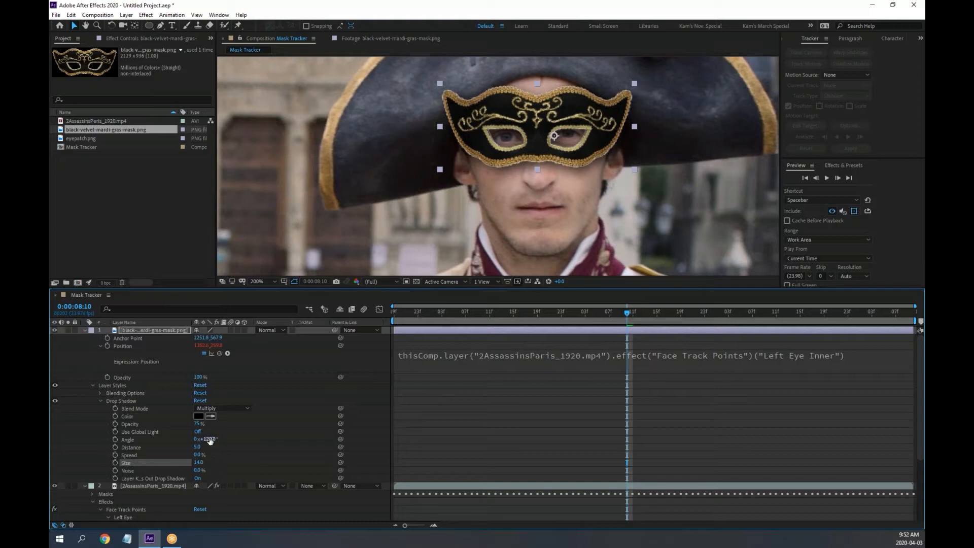
{"action": "left_click_drag", "start_coordinate": [210, 441], "coordinate": [193, 447]}
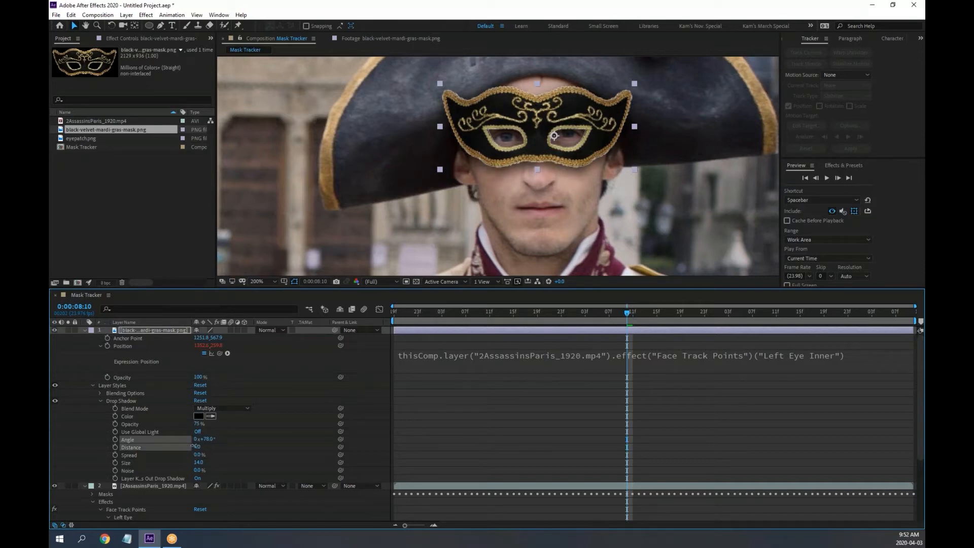
{"action": "left_click_drag", "start_coordinate": [194, 446], "coordinate": [275, 424]}
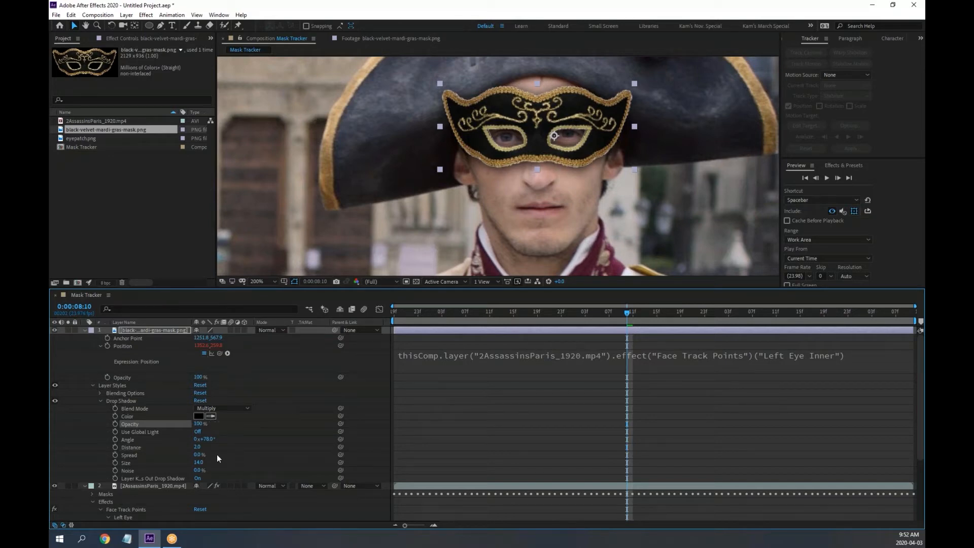
{"action": "mouse_move", "coordinate": [197, 455]}
{"action": "left_mouse_down"}
{"action": "mouse_move", "coordinate": [218, 464]}
{"action": "mouse_move", "coordinate": [194, 462]}
{"action": "mouse_move", "coordinate": [203, 461]}
{"action": "mouse_move", "coordinate": [195, 448]}
{"action": "mouse_move", "coordinate": [210, 461]}
{"action": "mouse_move", "coordinate": [199, 447]}
{"action": "mouse_move", "coordinate": [193, 462]}
{"action": "left_mouse_up"}
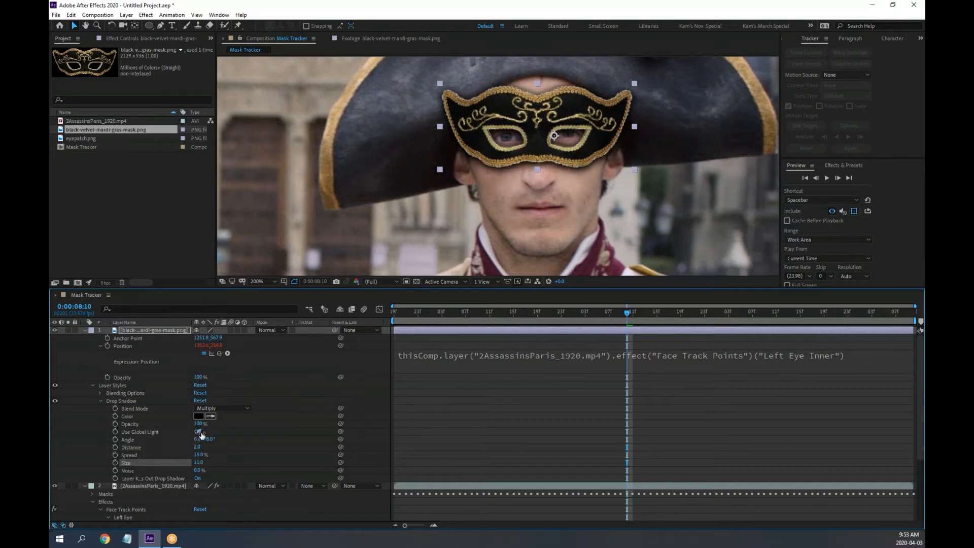
{"action": "left_click_drag", "start_coordinate": [198, 424], "coordinate": [178, 423]}
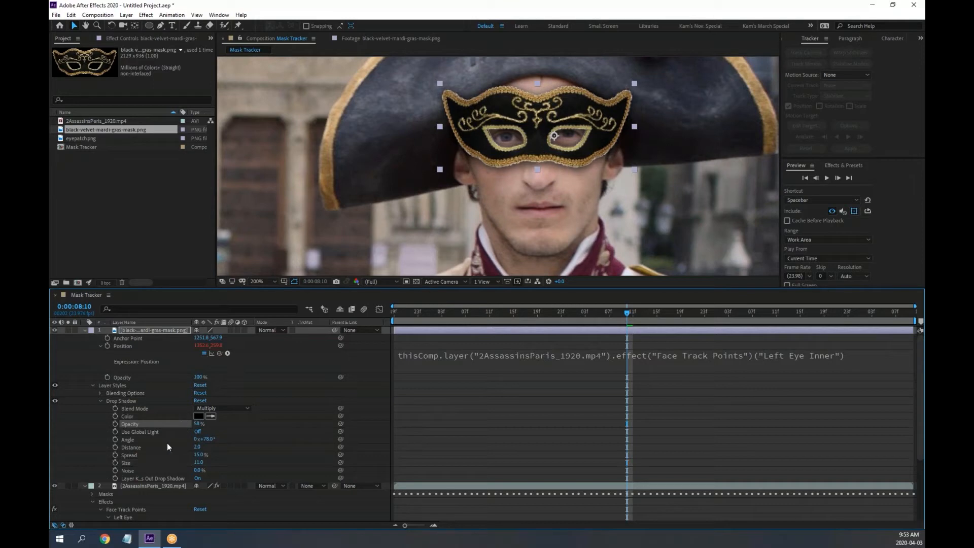
{"action": "left_click", "coordinate": [100, 401]}
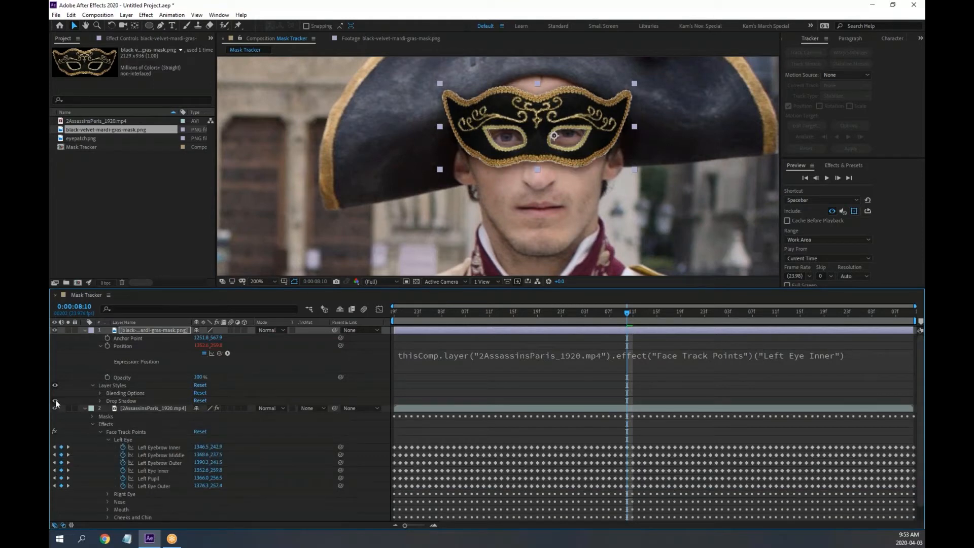
Enable the drop shadow, preview at 100%, and return to 0:00:06:19
{"action": "left_click", "coordinate": [54, 400]}
{"action": "key", "text": "comma"}
{"action": "key", "text": "space"}
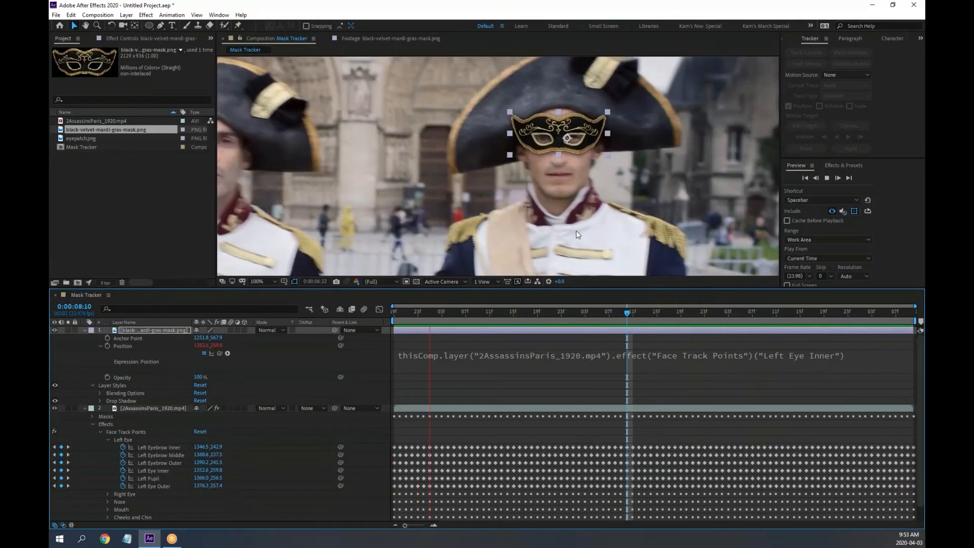
{"action": "key", "text": "space"}
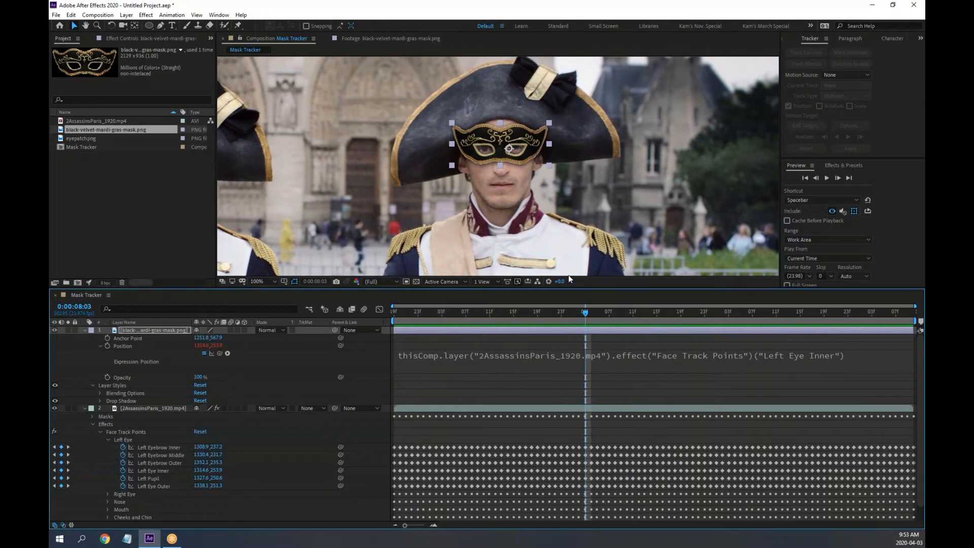
{"action": "left_click_drag", "start_coordinate": [587, 313], "coordinate": [311, 330]}
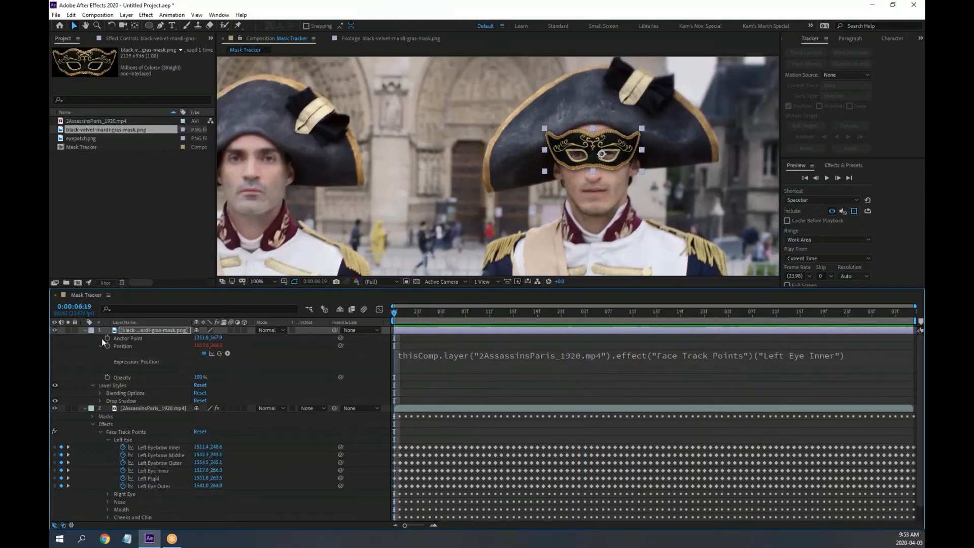
Collapse the mask and video layers' properties, previewing the shadowed mask once more
{"action": "left_click", "coordinate": [84, 330]}
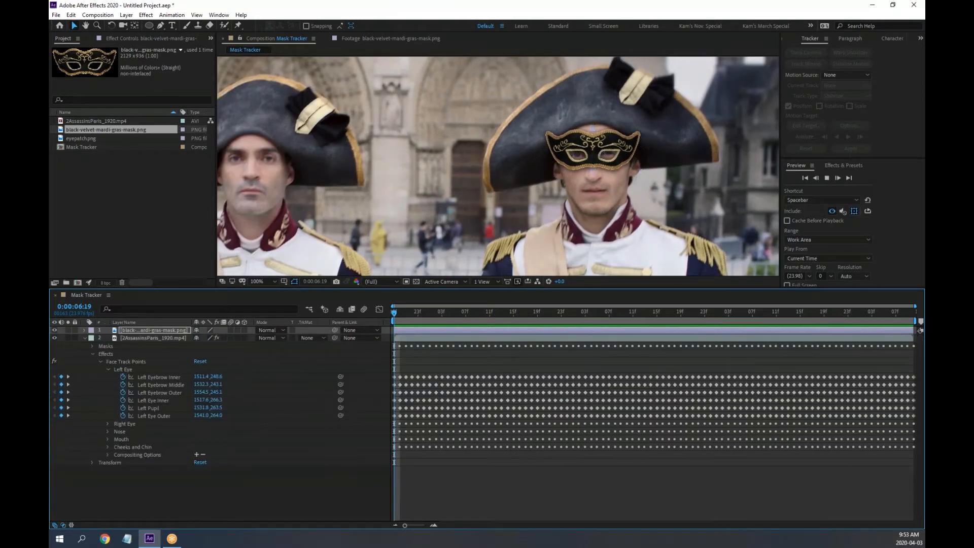
{"action": "key", "text": "space"}
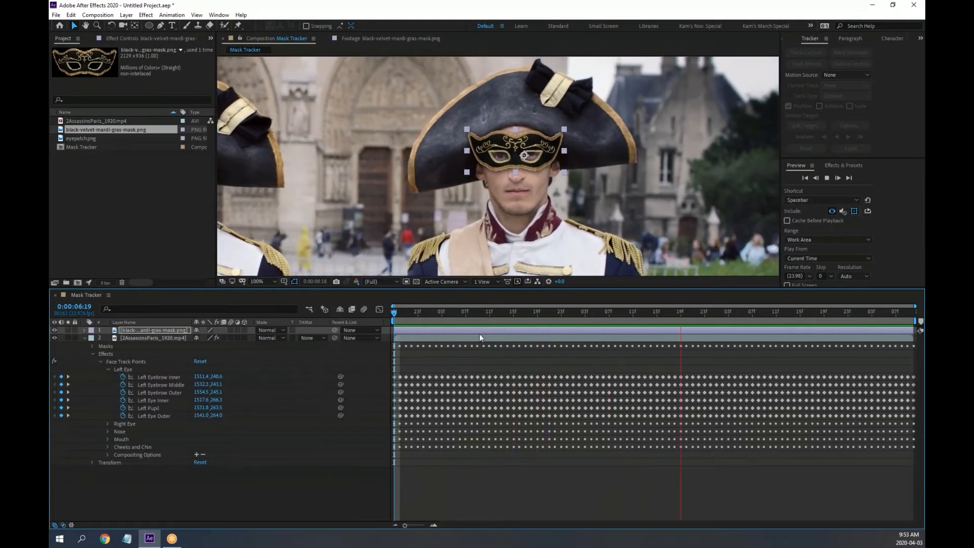
{"action": "key", "text": "space"}
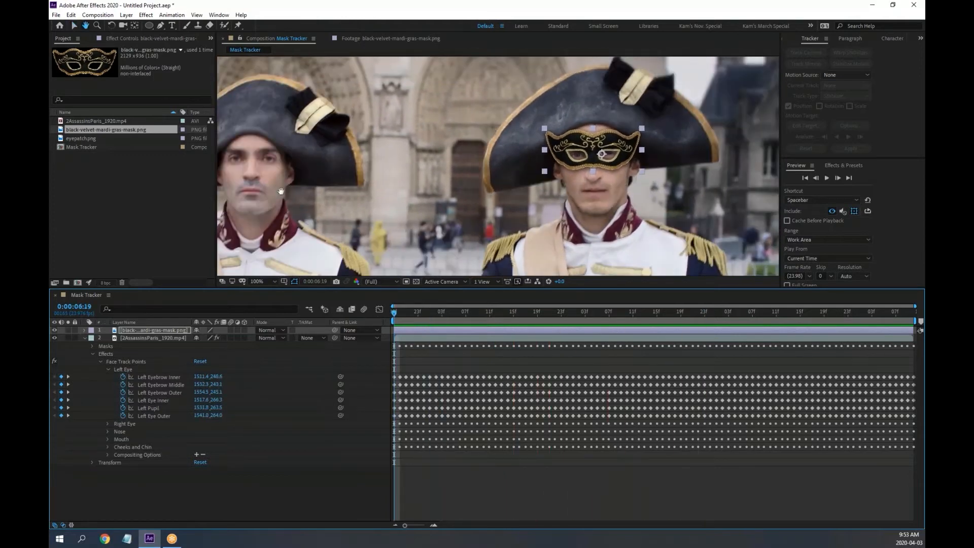
{"action": "left_click_drag", "start_coordinate": [471, 185], "coordinate": [449, 167]}
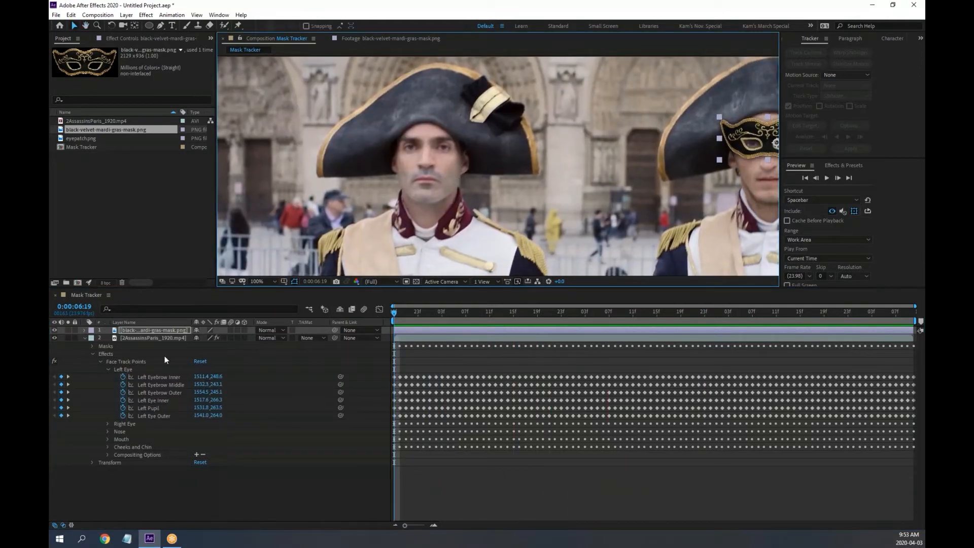
{"action": "left_click", "coordinate": [84, 339]}
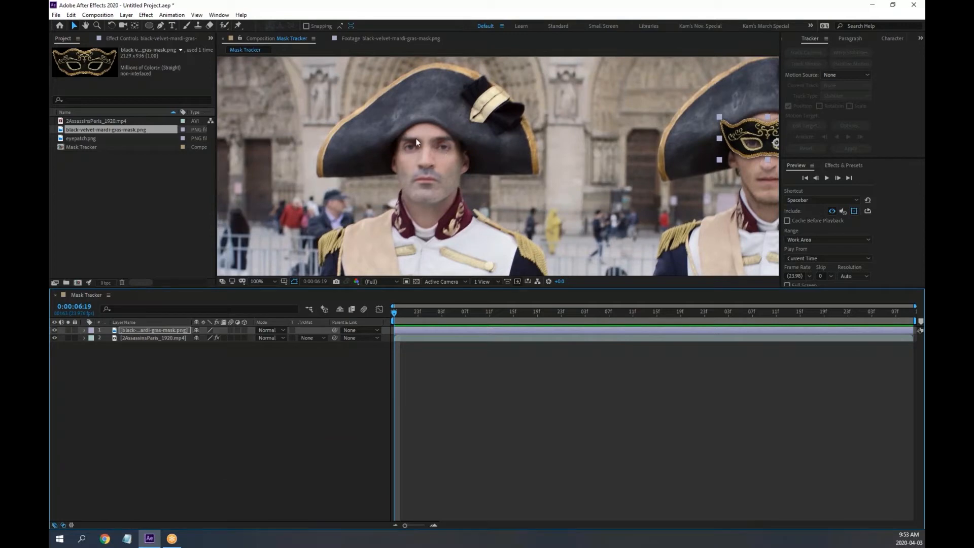
Draw an ellipse mask over the left soldier's face on the selected video layer
{"action": "left_click", "coordinate": [152, 338]}
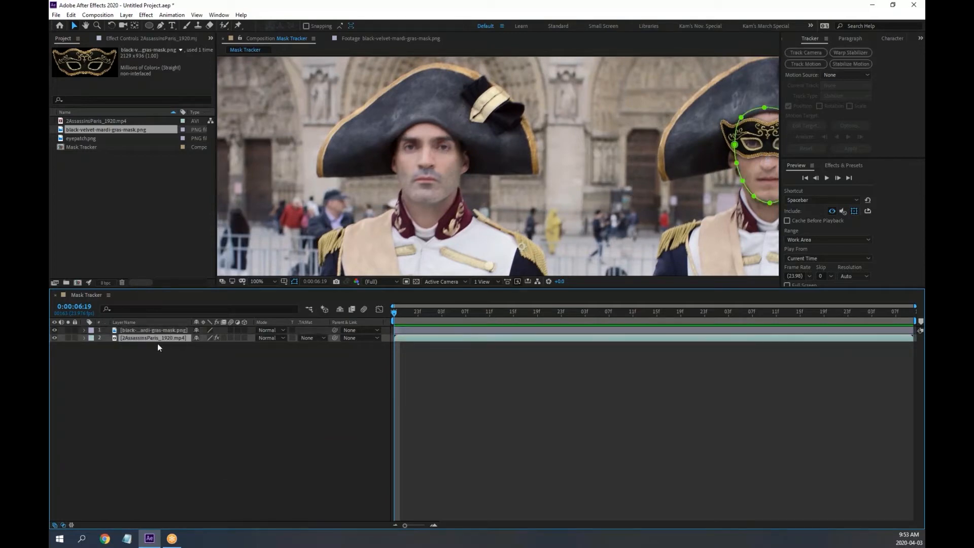
{"action": "left_click", "coordinate": [84, 338]}
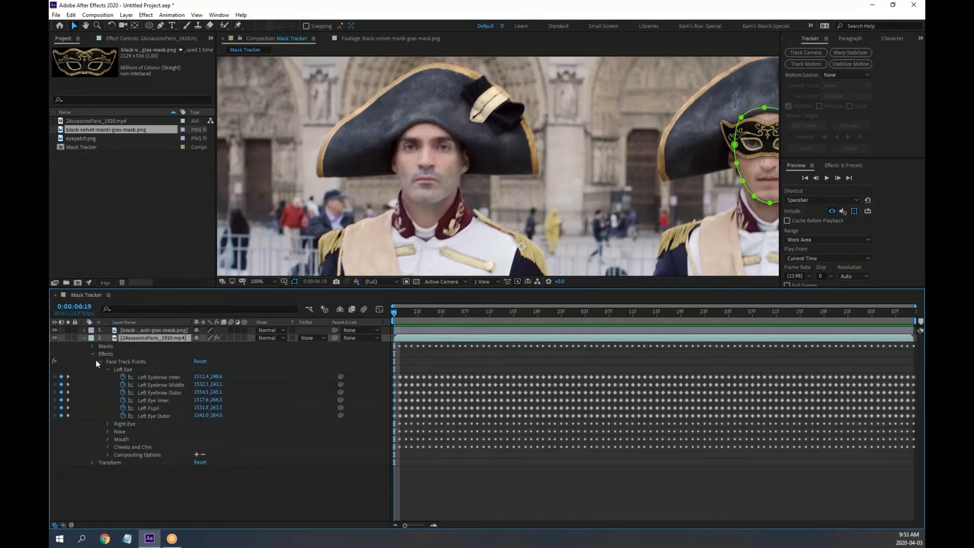
{"action": "left_click", "coordinate": [93, 354]}
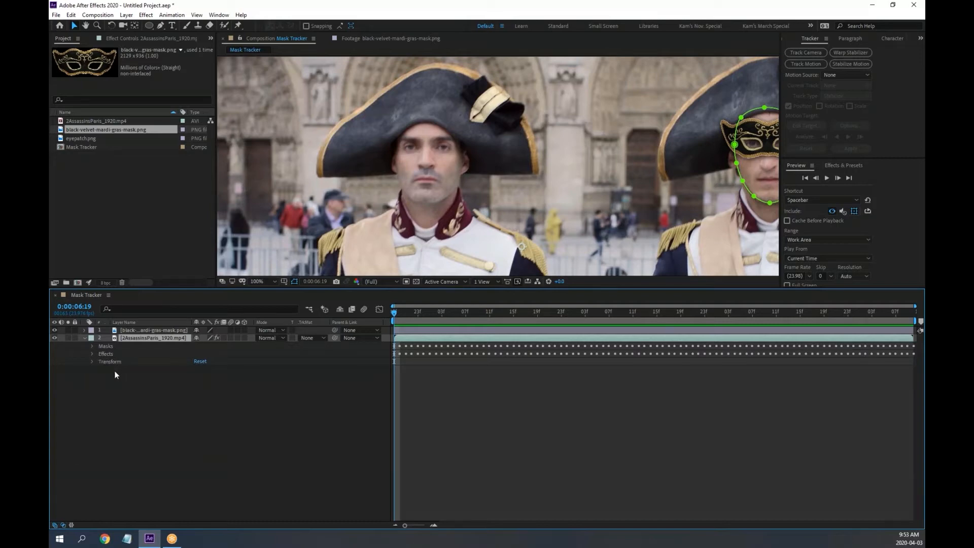
{"action": "left_click", "coordinate": [147, 25]}
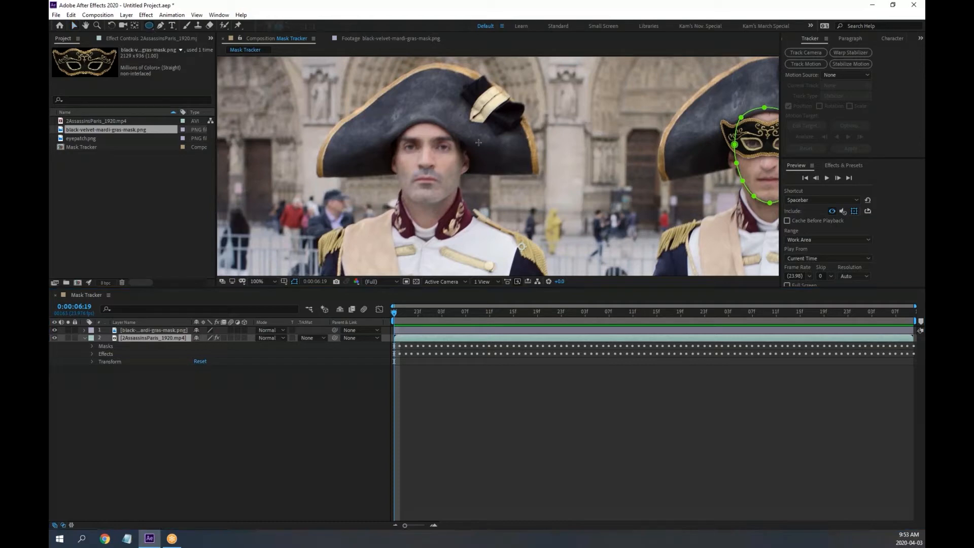
{"action": "left_click_drag", "start_coordinate": [401, 130], "coordinate": [465, 210]}
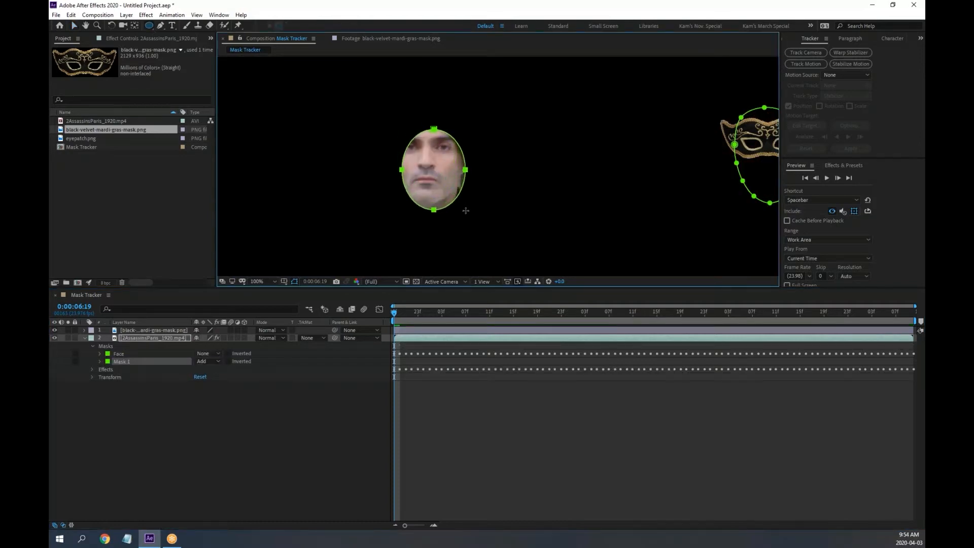
{"action": "left_click", "coordinate": [216, 361]}
Set the new mask's mode to None, name it 'Left Face', and colour it magenta
{"action": "left_click", "coordinate": [206, 365]}
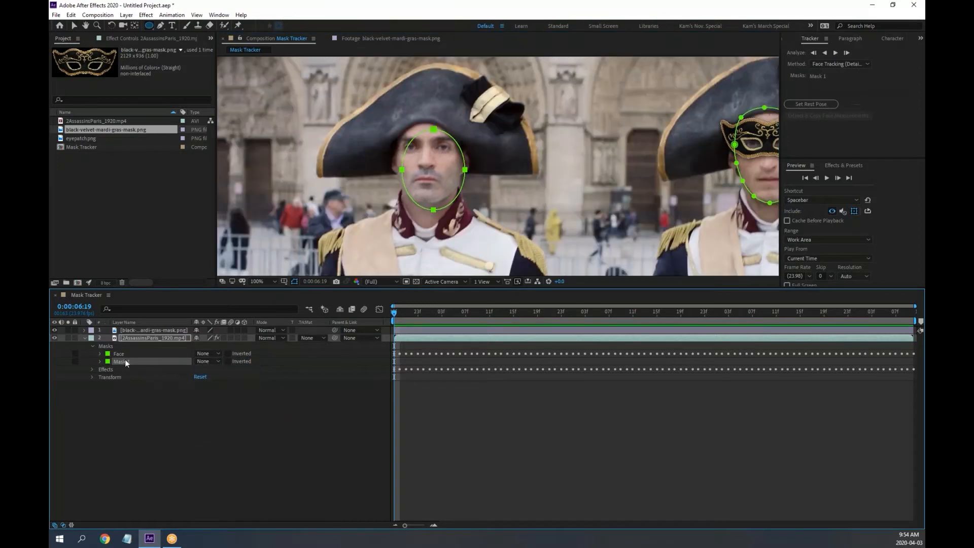
{"action": "key", "text": "Return"}
{"action": "type", "text": "Left Face"}
{"action": "key", "text": "Return"}
{"action": "left_click", "coordinate": [108, 361]}
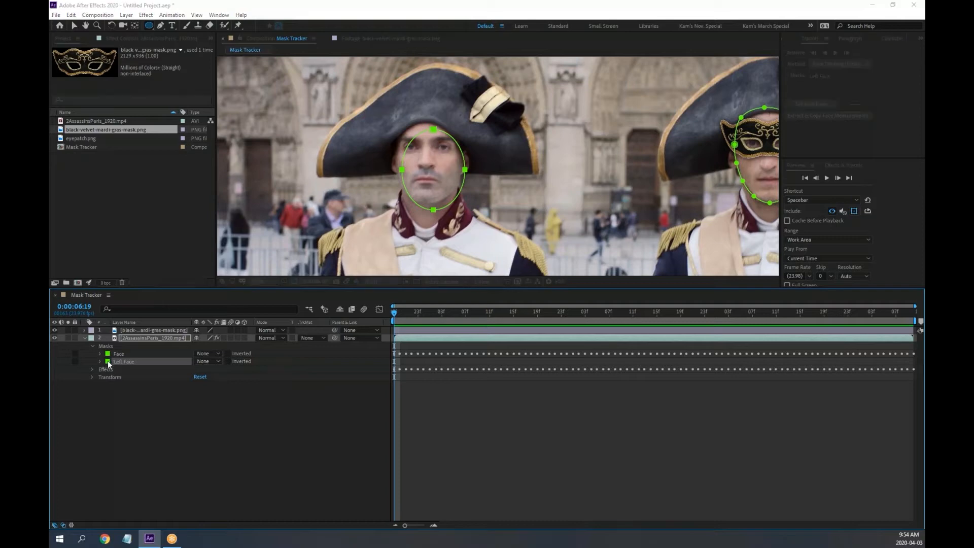
{"action": "left_click", "coordinate": [261, 175]}
{"action": "mouse_move", "coordinate": [260, 175]}
{"action": "left_mouse_down"}
{"action": "mouse_move", "coordinate": [265, 158]}
{"action": "mouse_move", "coordinate": [265, 173]}
{"action": "left_mouse_up"}
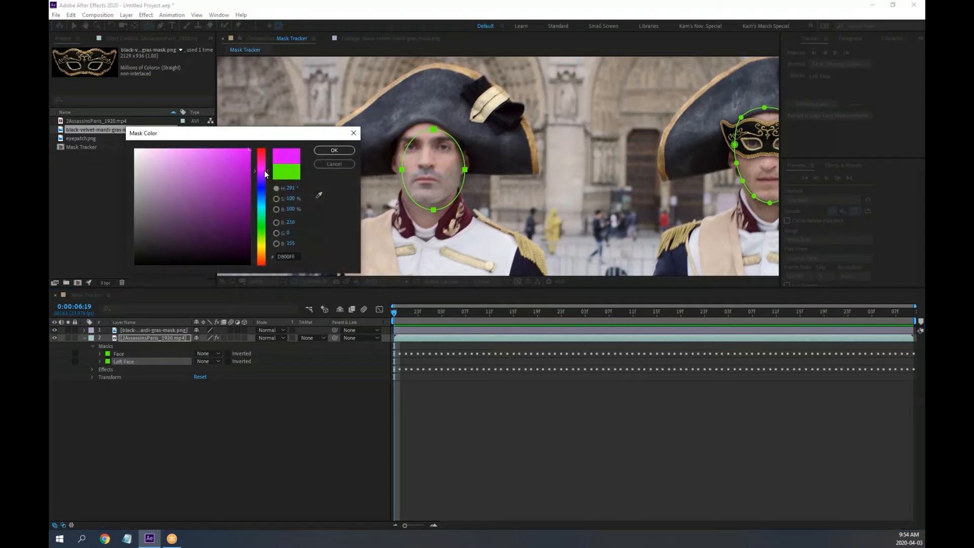
{"action": "left_click", "coordinate": [335, 150]}
{"action": "scroll", "coordinate": [443, 171], "scroll_direction": "up", "scroll_amount": 3}
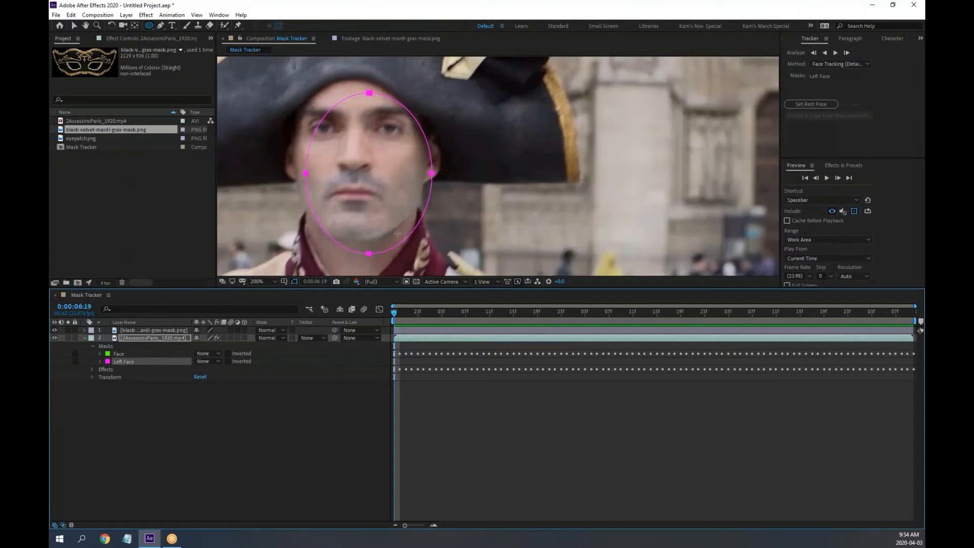
Drag the Left Face mask's points to fit forehead, cheeks and a flattened chin curve
{"action": "key", "text": "v"}
{"action": "left_click", "coordinate": [375, 251]}
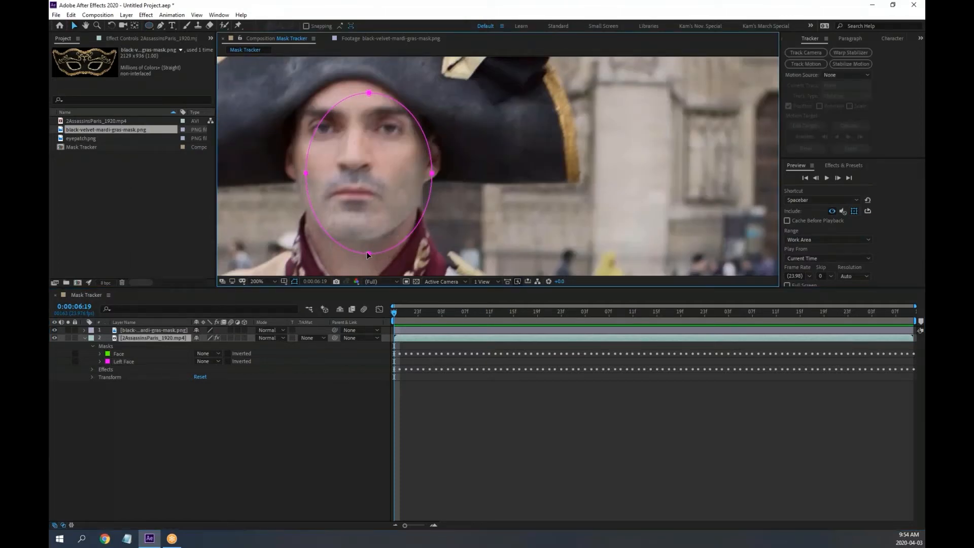
{"action": "left_click_drag", "start_coordinate": [369, 254], "coordinate": [351, 244]}
{"action": "left_click_drag", "start_coordinate": [369, 93], "coordinate": [352, 81]}
{"action": "left_click_drag", "start_coordinate": [433, 172], "coordinate": [409, 156]}
{"action": "left_click_drag", "start_coordinate": [305, 175], "coordinate": [294, 162]}
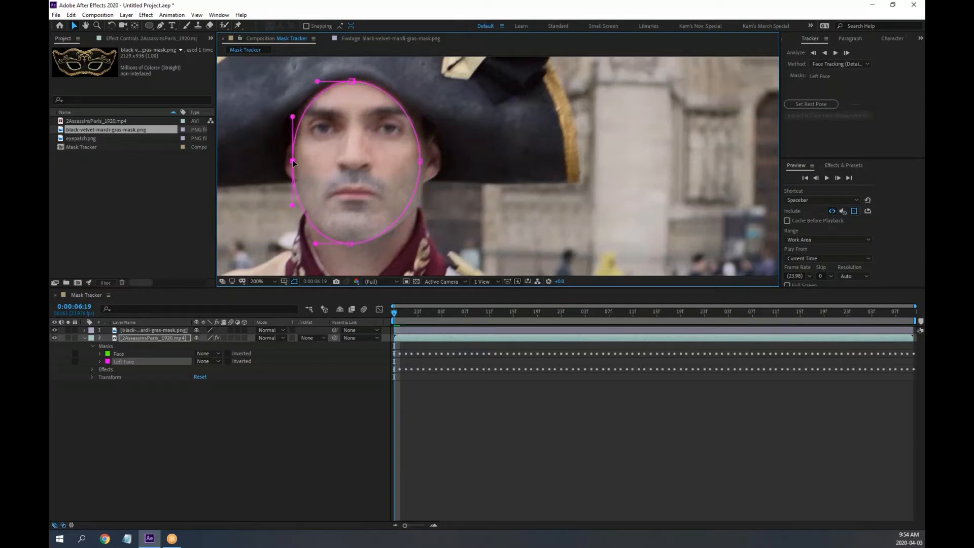
{"action": "left_click", "coordinate": [350, 244]}
{"action": "left_click_drag", "start_coordinate": [385, 244], "coordinate": [399, 244]}
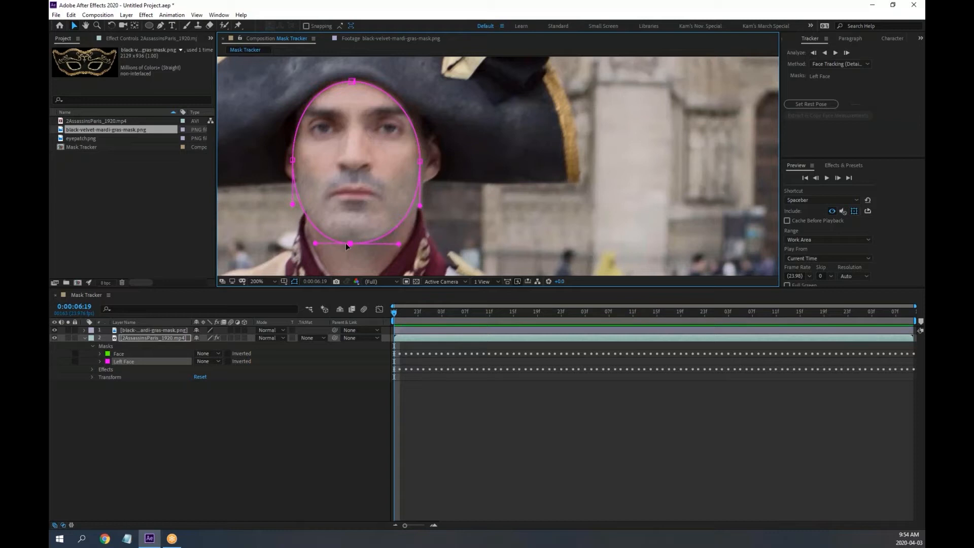
Track the Left Face mask forward through the footage and show the layer's settings
{"action": "left_click", "coordinate": [836, 53]}
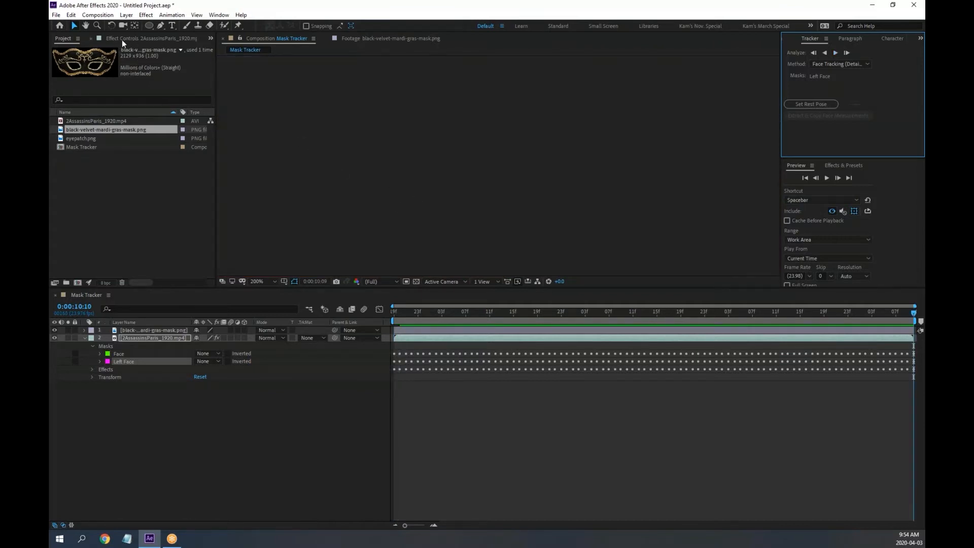
{"action": "left_click", "coordinate": [124, 38]}
{"action": "scroll", "coordinate": [405, 190], "scroll_direction": "down", "scroll_amount": 1}
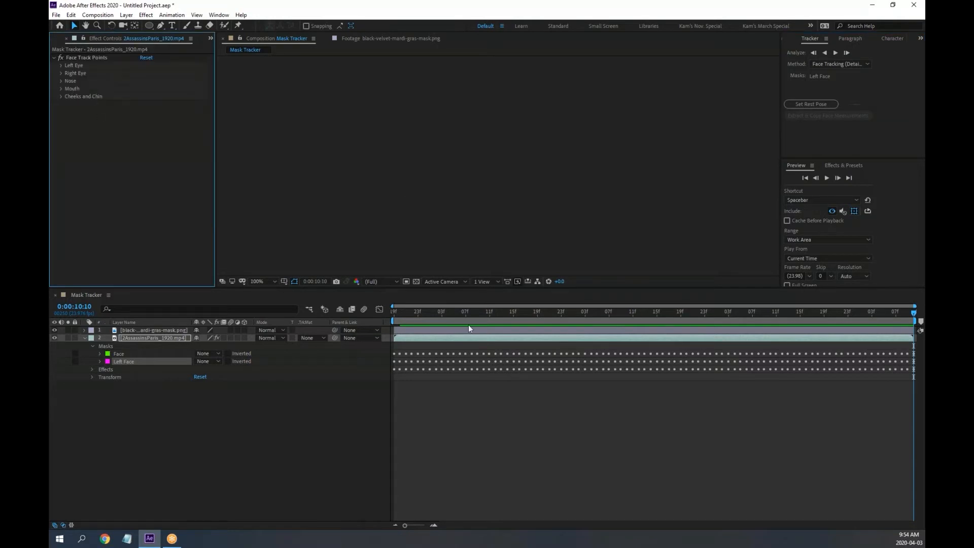
Rewind and preview the tracked mask, then undo the Left Face tracking
{"action": "left_click_drag", "start_coordinate": [450, 313], "coordinate": [349, 307]}
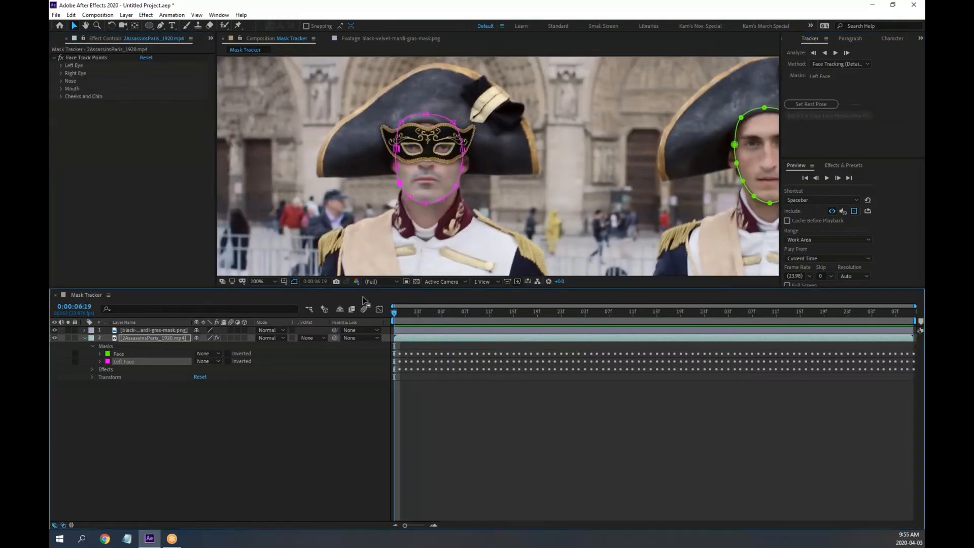
{"action": "key", "text": "space"}
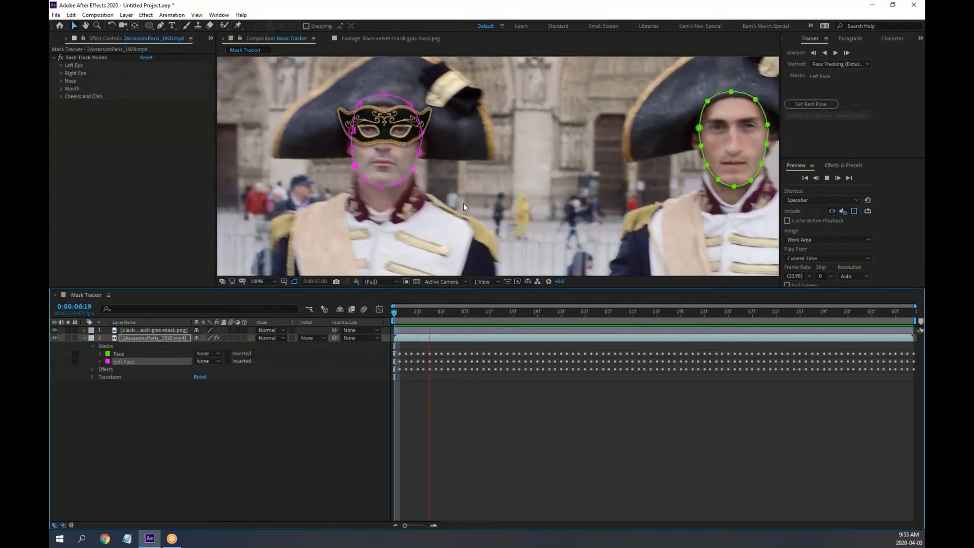
{"action": "key", "text": "space"}
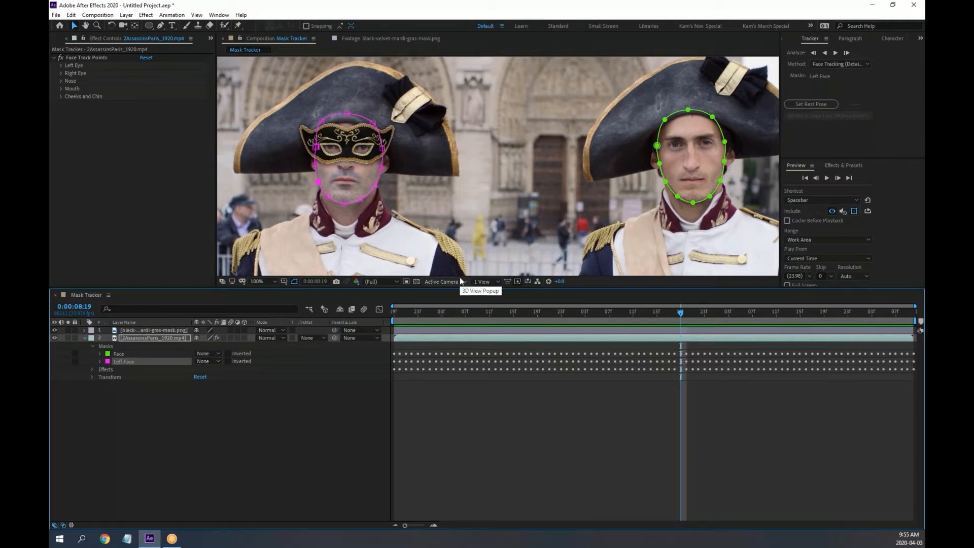
{"action": "key", "text": "ctrl+z"}
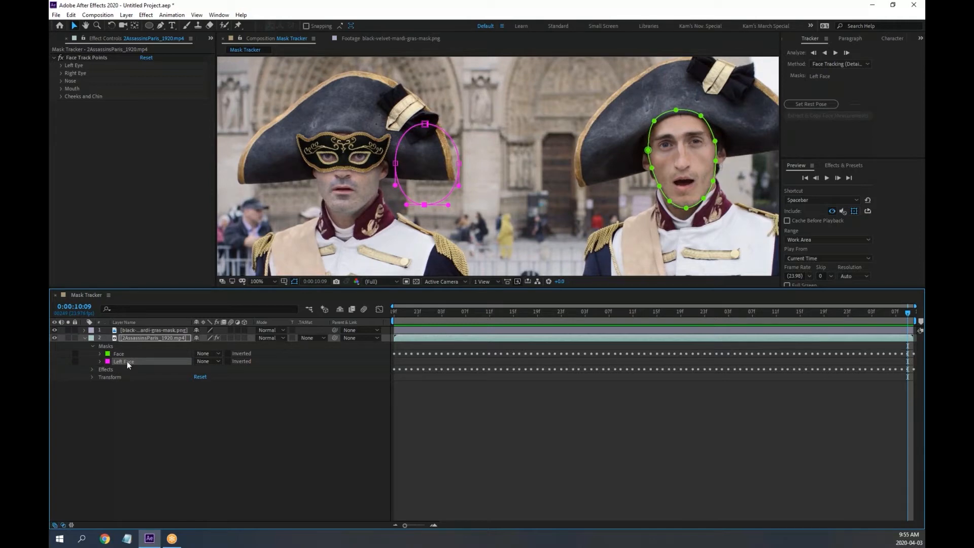
Delete the selected mask point and preview the footage
{"action": "key", "text": "Delete"}
{"action": "key", "text": "Delete"}
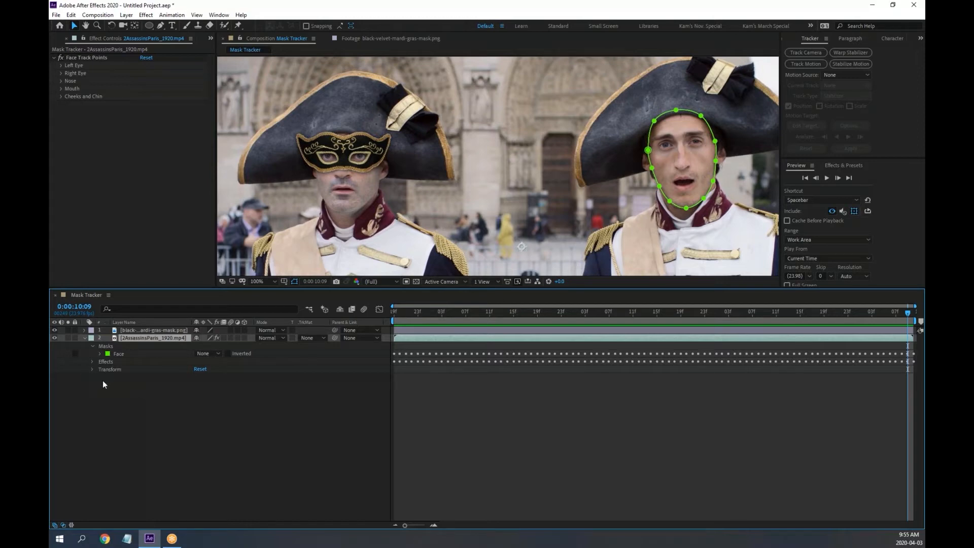
{"action": "key", "text": "space"}
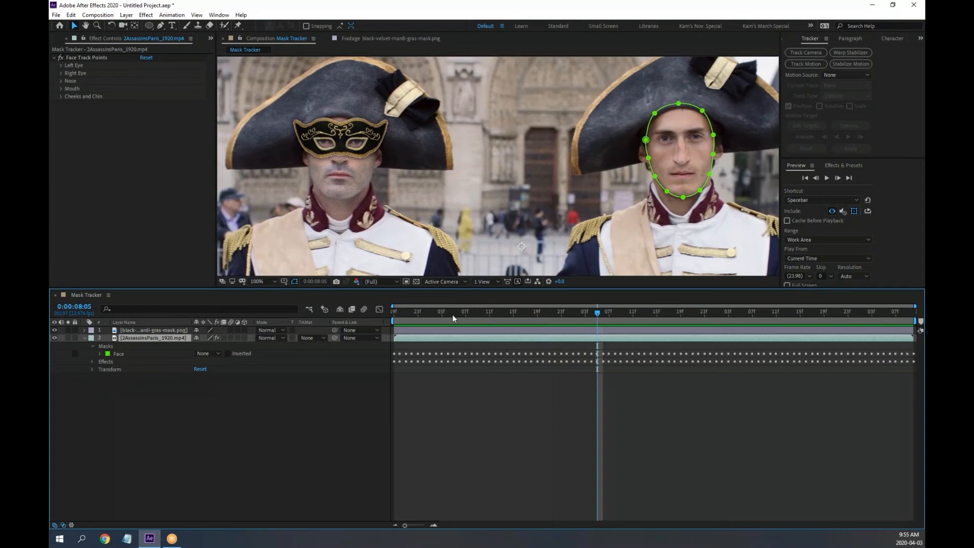
{"action": "key", "text": "space"}
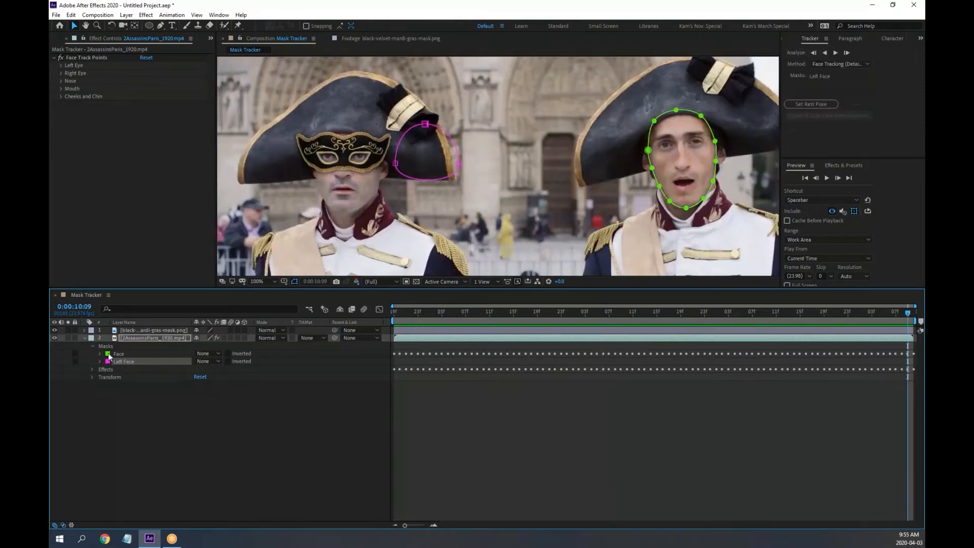
Undo back past the Left Face mask's creation and jump to the clip's start
{"action": "key", "text": "ctrl+z"}
{"action": "key", "text": "ctrl+z"}
{"action": "key", "text": "ctrl+z"}
{"action": "key", "text": "ctrl+z"}
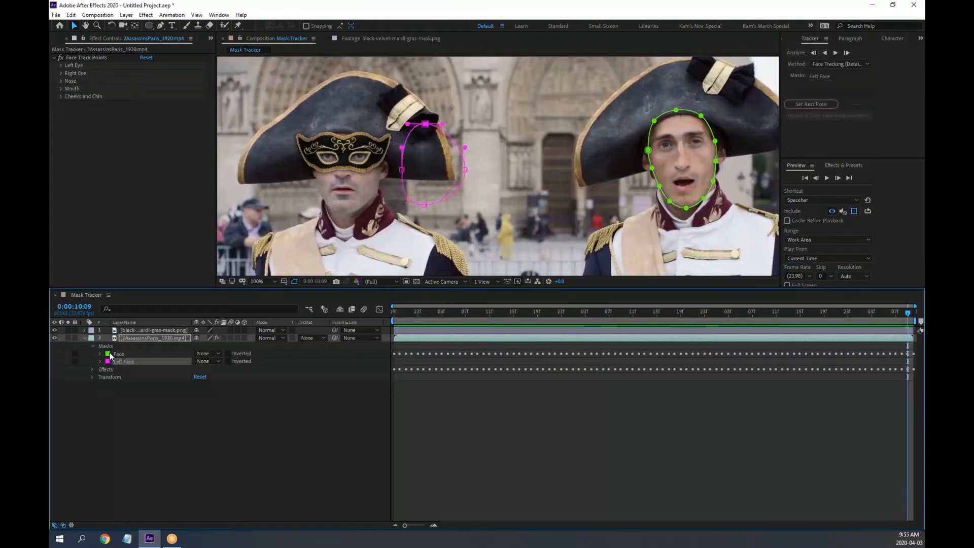
{"action": "key", "text": "ctrl+z"}
{"action": "key", "text": "ctrl+z"}
{"action": "key", "text": "ctrl+z"}
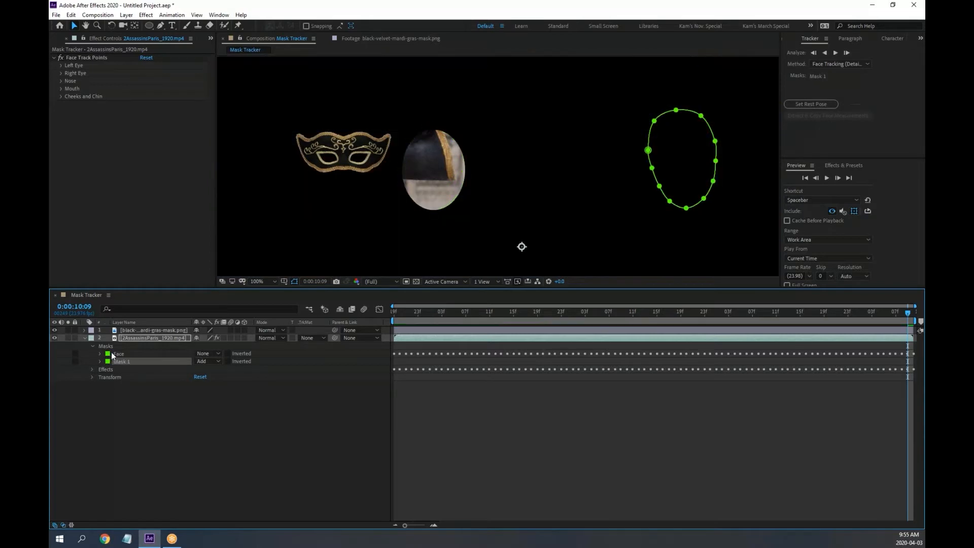
{"action": "key", "text": "ctrl+z"}
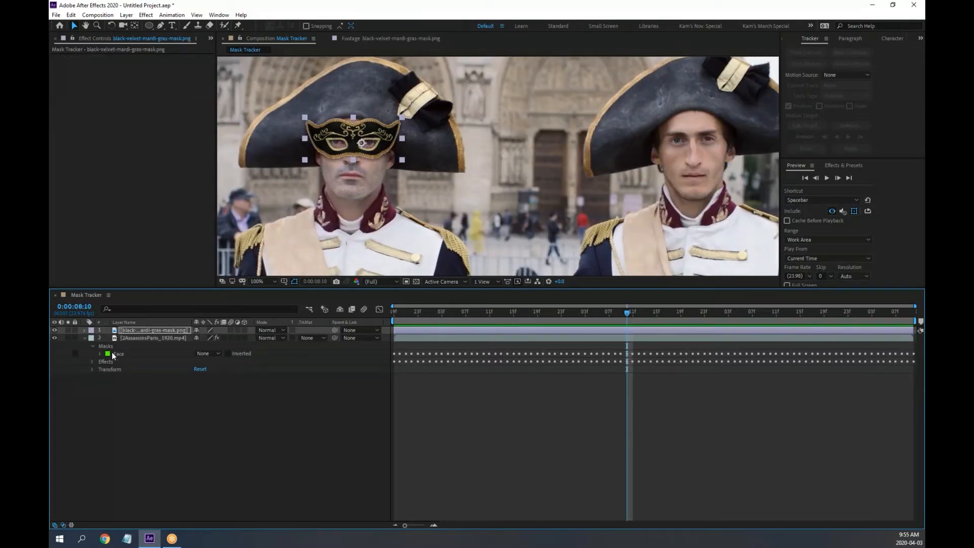
{"action": "key", "text": "Home"}
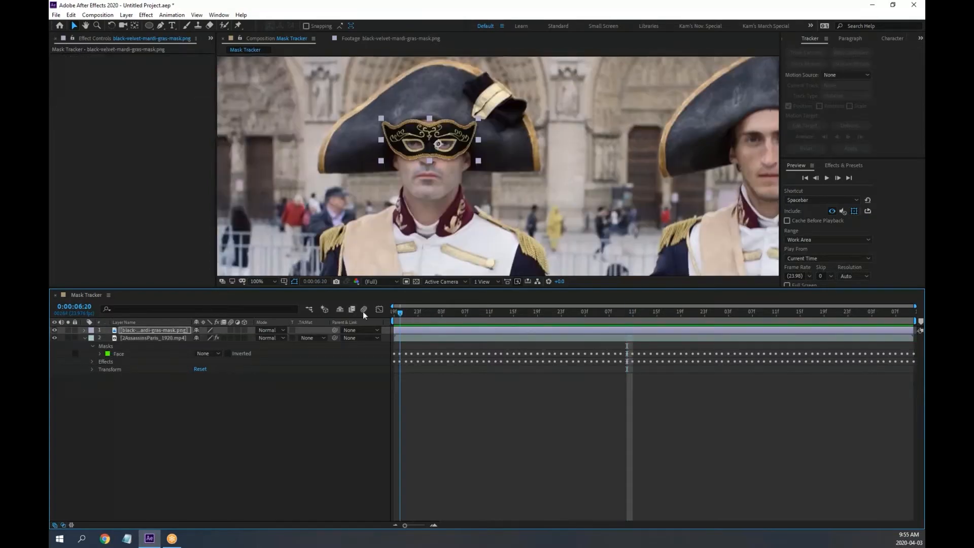
Expand the mask image and footage layers to reveal the Face Track Points effect
{"action": "left_click", "coordinate": [84, 330]}
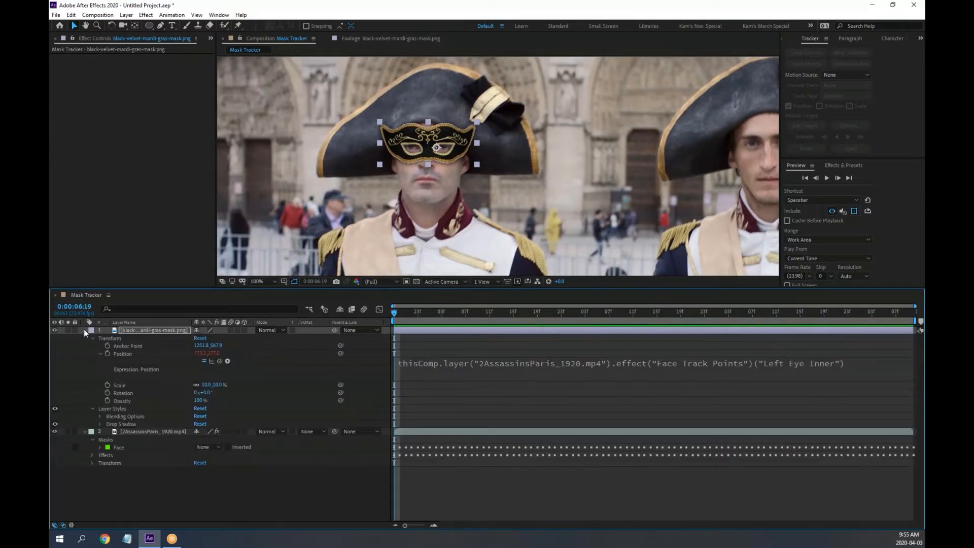
{"action": "left_click", "coordinate": [92, 455]}
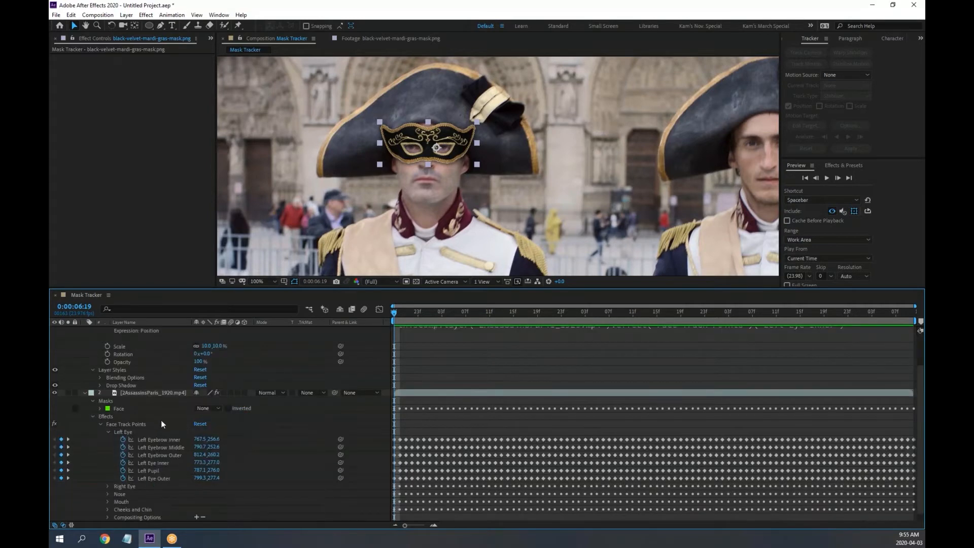
{"action": "left_click", "coordinate": [130, 433]}
{"action": "left_click", "coordinate": [126, 423]}
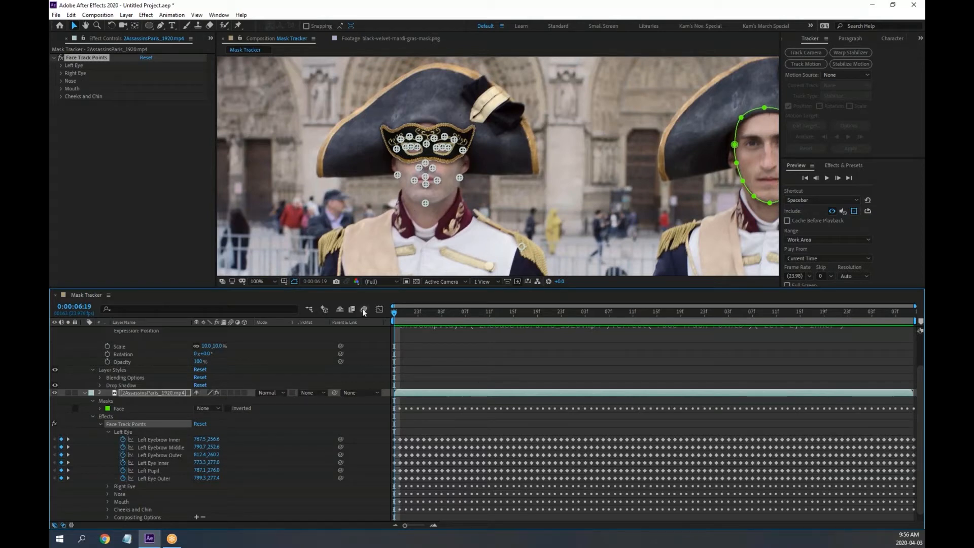
{"action": "left_click", "coordinate": [297, 330]}
{"action": "scroll", "coordinate": [447, 155], "scroll_direction": "up", "scroll_amount": 1}
{"action": "scroll", "coordinate": [409, 157], "scroll_direction": "down", "scroll_amount": 1}
{"action": "scroll", "coordinate": [152, 370], "scroll_direction": "up", "scroll_amount": 3}
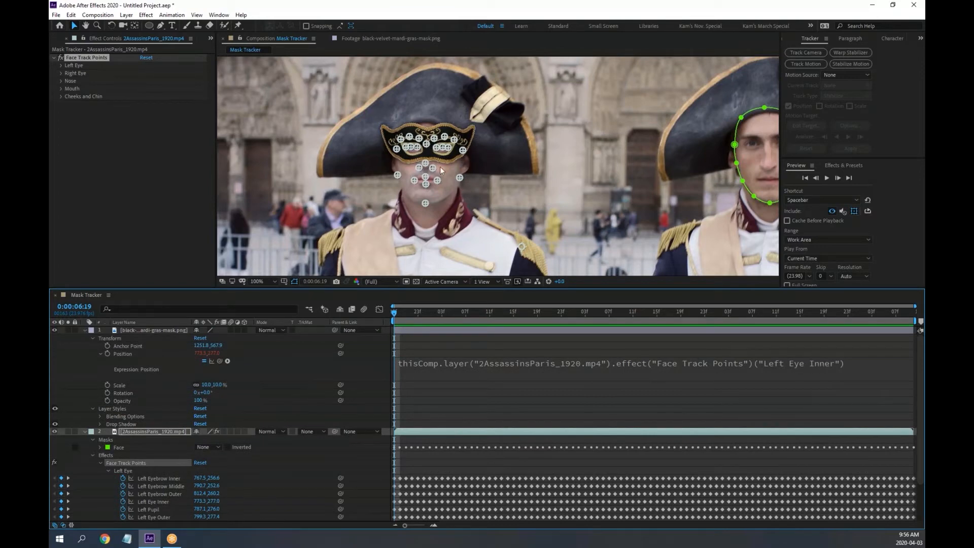
Delete the Face Track Points effect from the footage layer
{"action": "left_click", "coordinate": [85, 330]}
{"action": "left_click", "coordinate": [522, 313]}
{"action": "left_click_drag", "start_coordinate": [522, 313], "coordinate": [393, 311]}
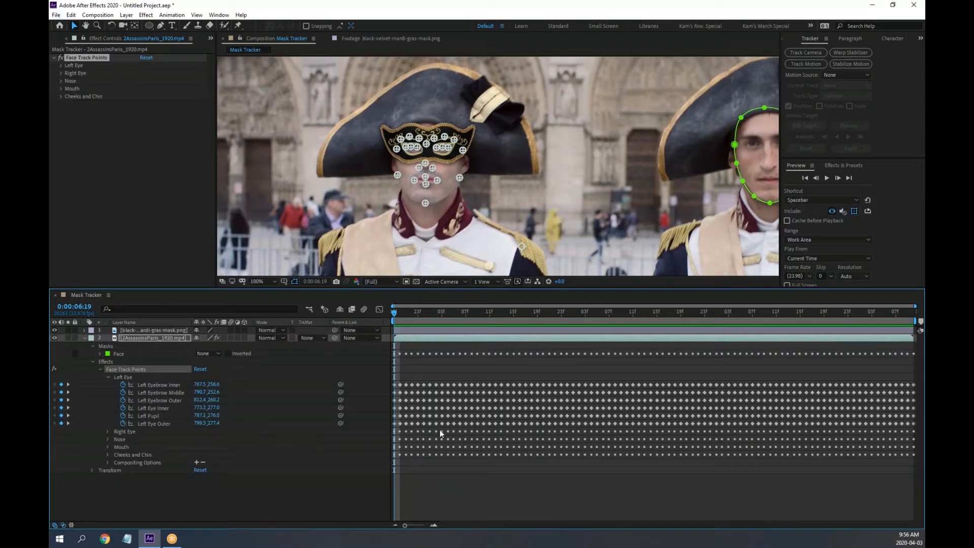
{"action": "left_click", "coordinate": [192, 508]}
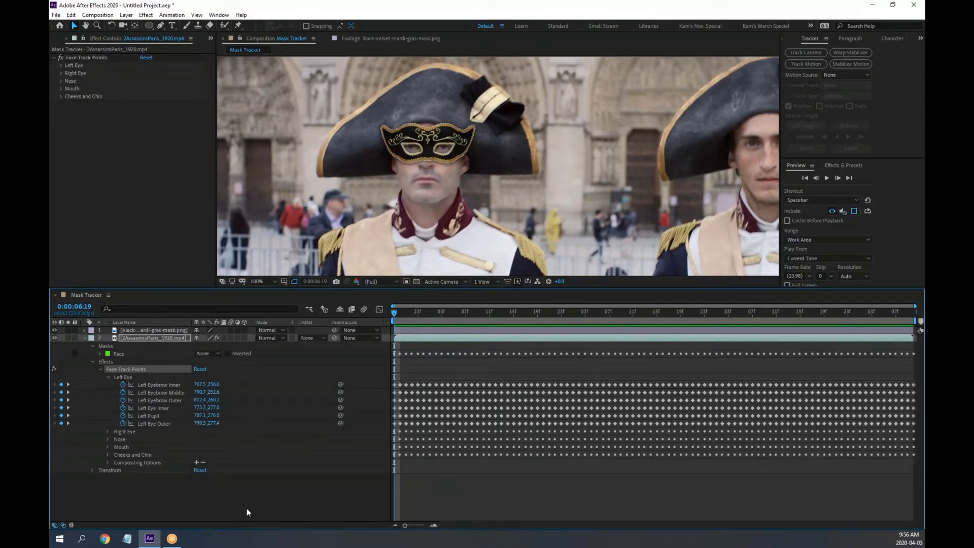
{"action": "left_click", "coordinate": [127, 370]}
{"action": "key", "text": "Delete"}
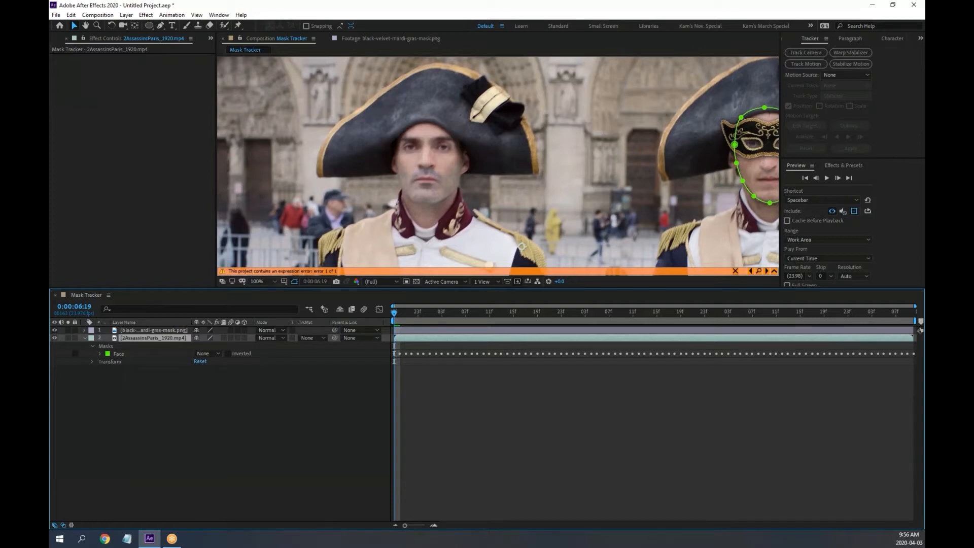
Remove the broken expression from the mask image layer's Position
{"action": "left_click", "coordinate": [261, 409]}
{"action": "left_click", "coordinate": [139, 330]}
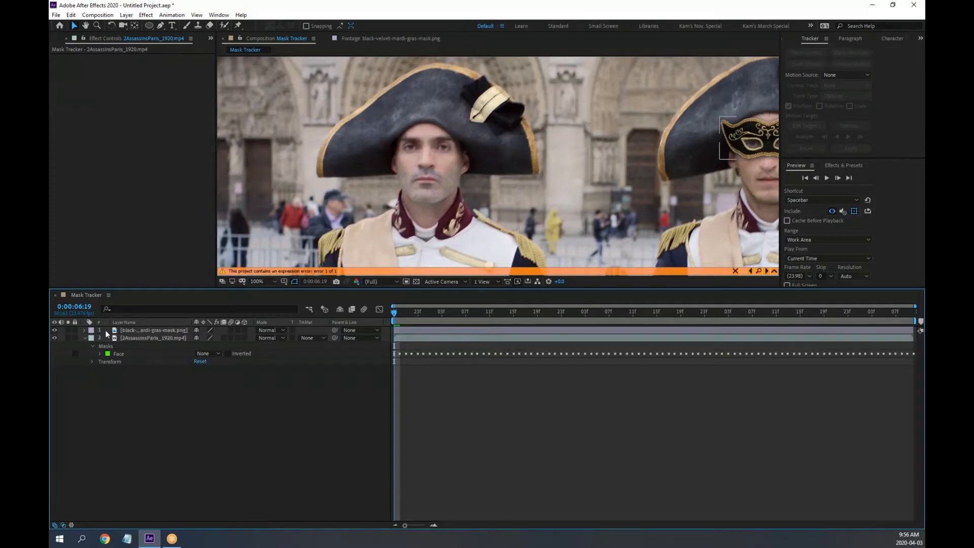
{"action": "left_click", "coordinate": [85, 330]}
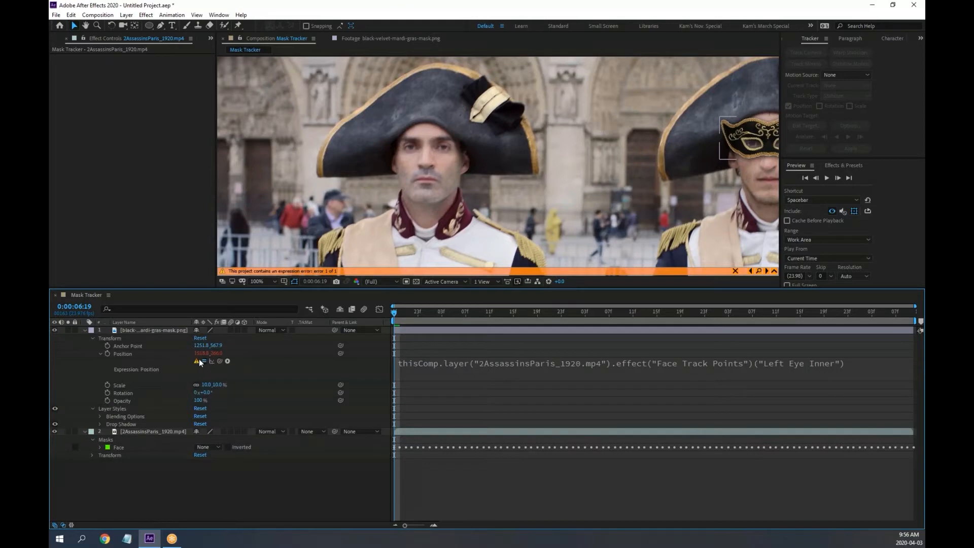
{"action": "left_click", "coordinate": [109, 353], "text": "alt"}
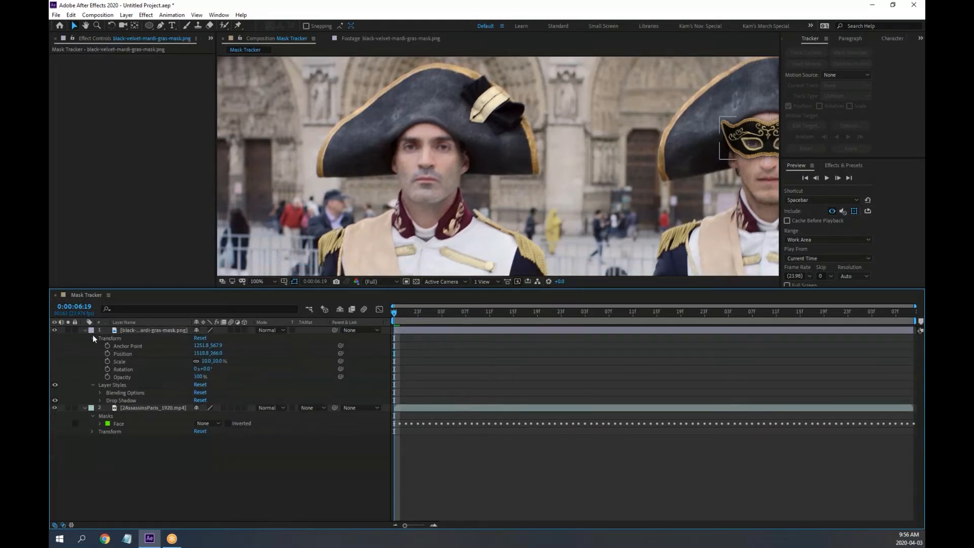
Clear the tracking keyframes from the footage layer's Face mask path
{"action": "left_click", "coordinate": [160, 440]}
{"action": "left_click", "coordinate": [141, 409]}
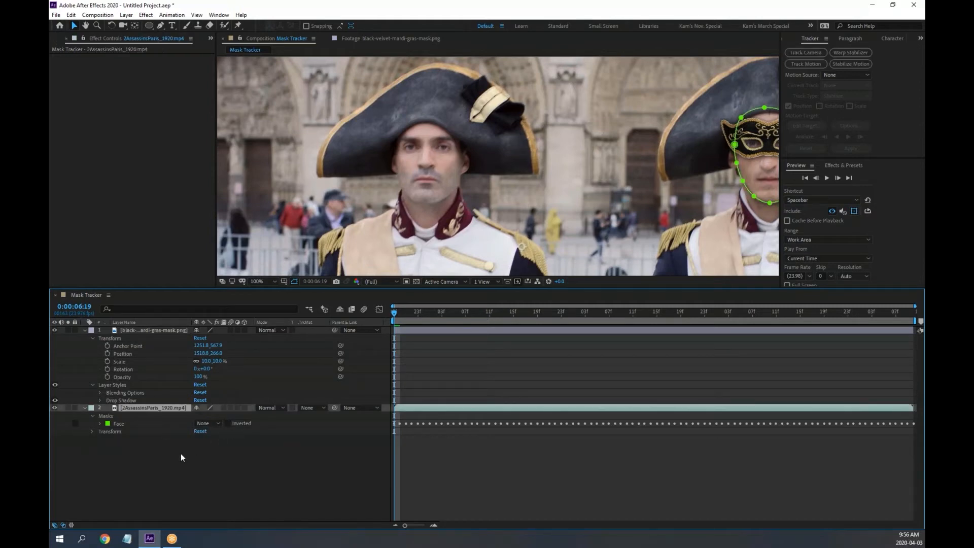
{"action": "left_click", "coordinate": [100, 422]}
{"action": "left_click", "coordinate": [115, 431]}
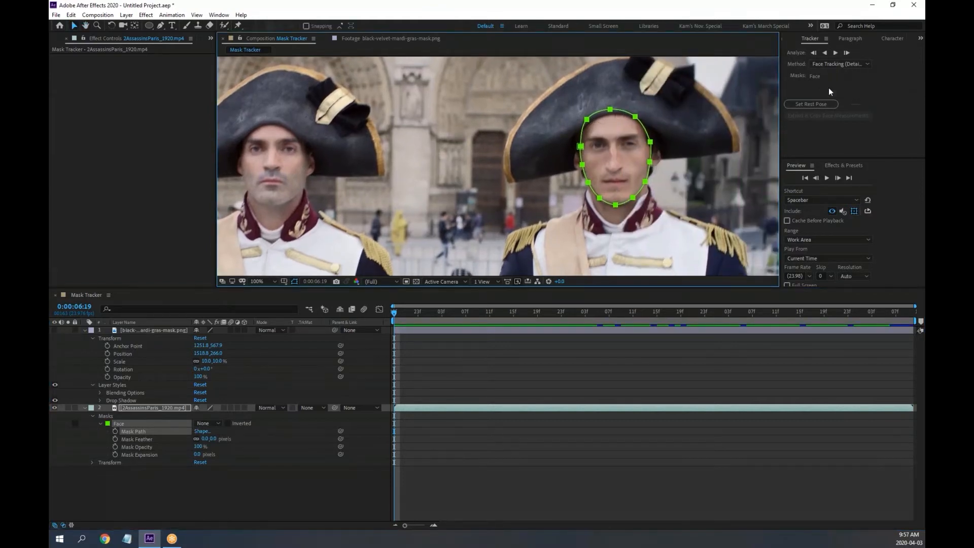
Face-track the Face mask forward through 0:00:10:10, then return to the clip start
{"action": "left_click", "coordinate": [836, 53]}
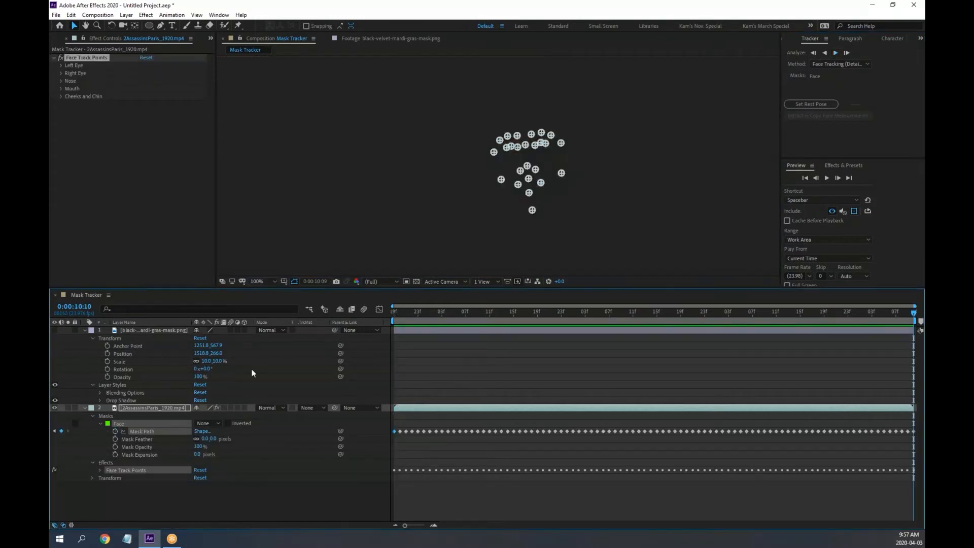
{"action": "left_click", "coordinate": [84, 407]}
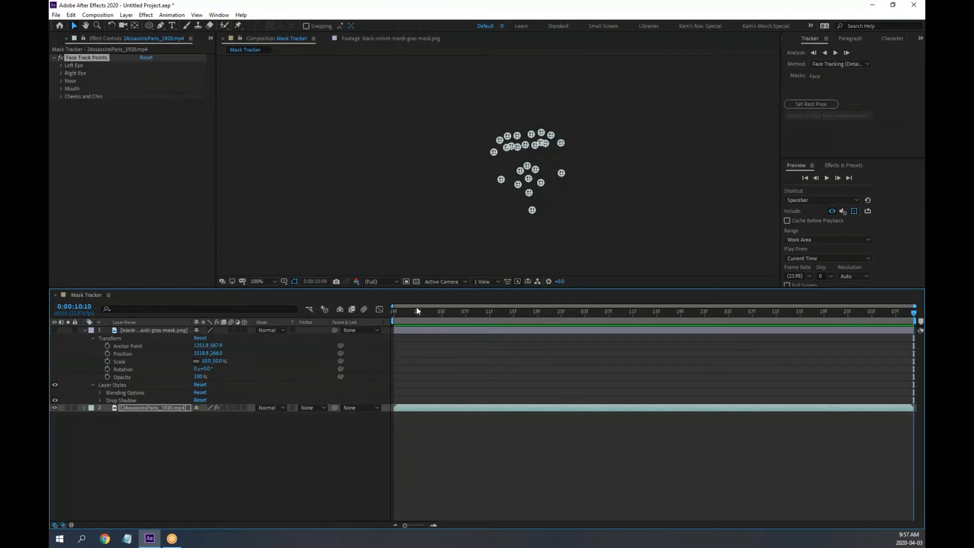
{"action": "left_click_drag", "start_coordinate": [417, 310], "coordinate": [354, 314]}
{"action": "left_click", "coordinate": [198, 448]}
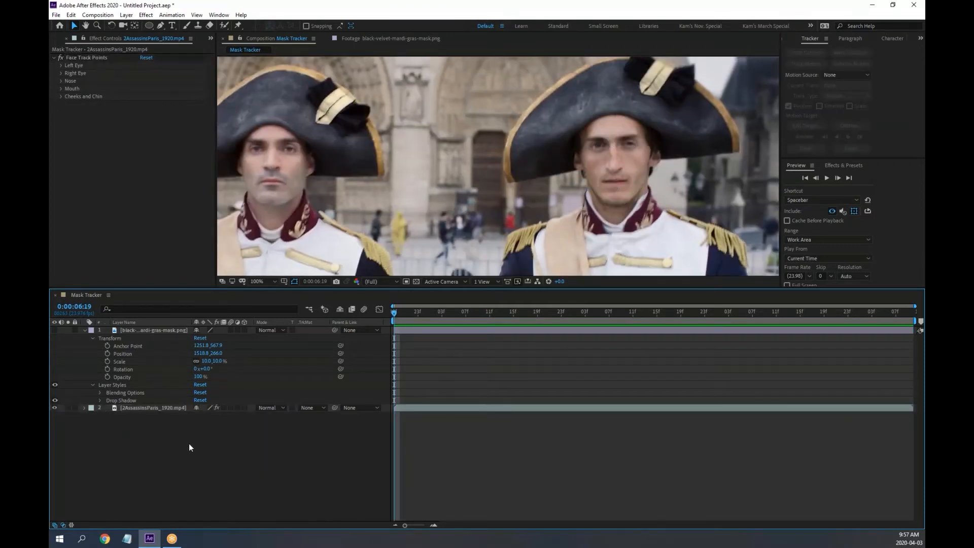
{"action": "left_click", "coordinate": [134, 409]}
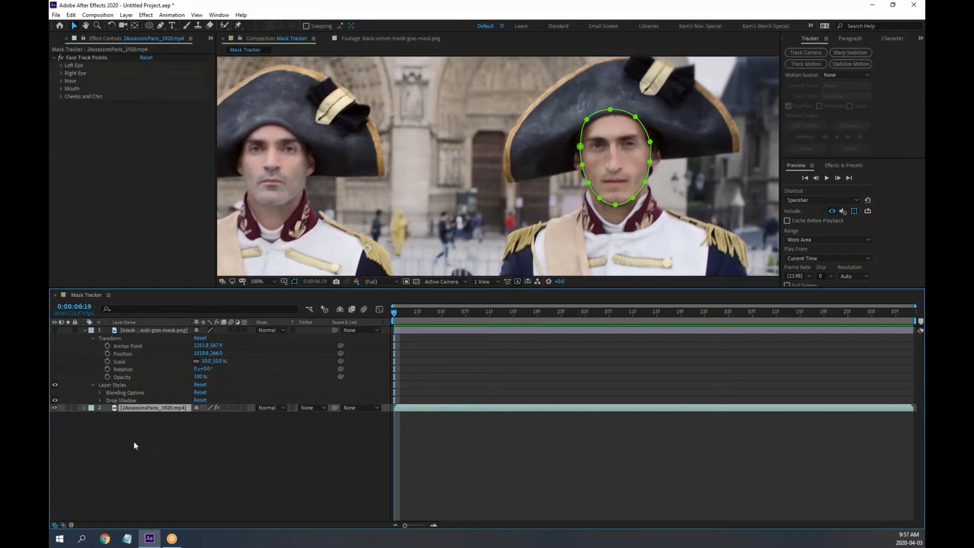
Create a new adjustment layer, Adjustment Layer 1
{"action": "right_click", "coordinate": [171, 435]}
{"action": "mouse_move", "coordinate": [233, 338]}
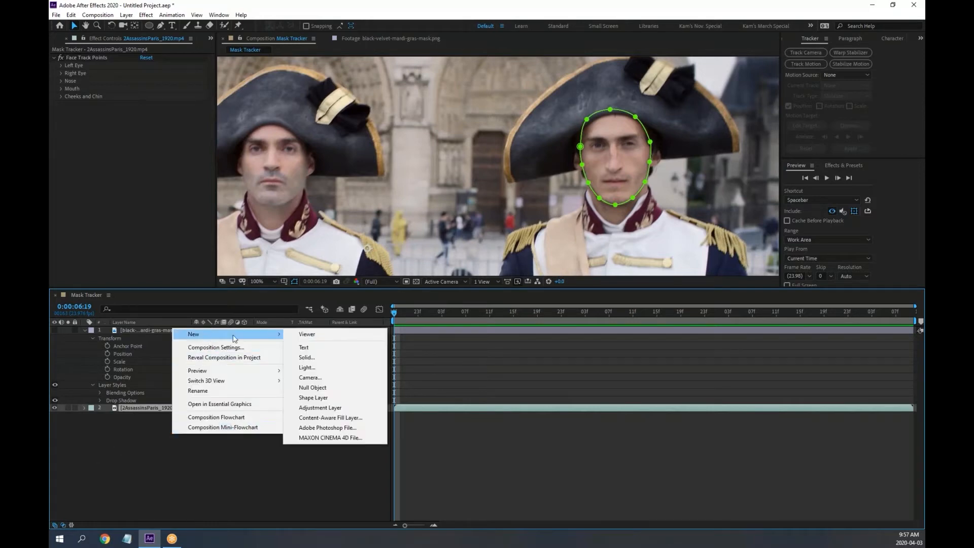
{"action": "left_click", "coordinate": [321, 409]}
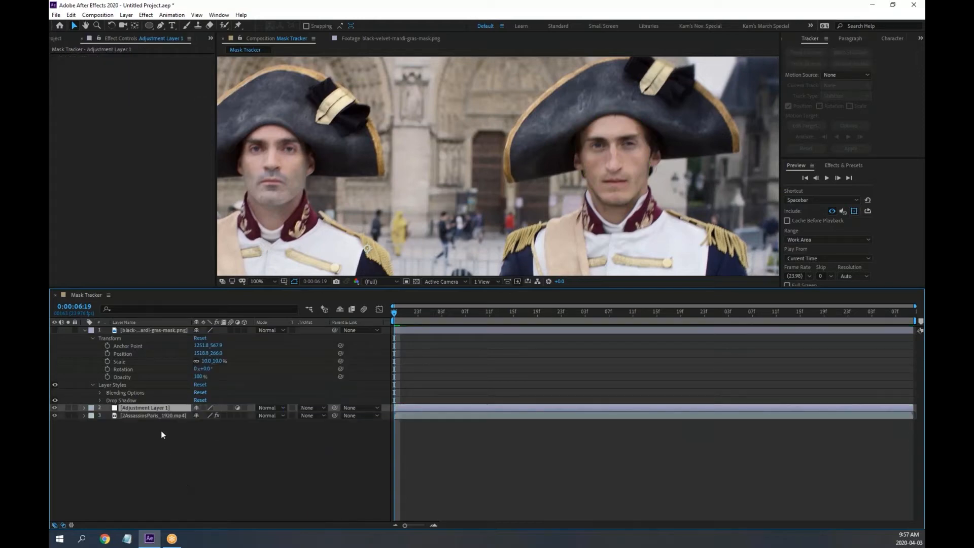
Draw an elliptical mask around the left man's face on the adjustment layer
{"action": "scroll", "coordinate": [312, 179], "scroll_direction": "up", "scroll_amount": 3}
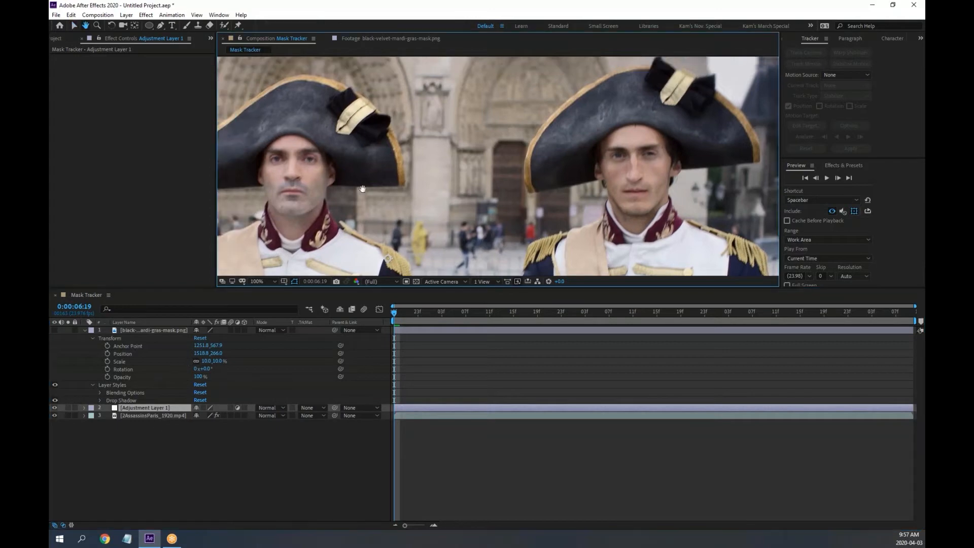
{"action": "left_click_drag", "start_coordinate": [461, 160], "coordinate": [513, 156]}
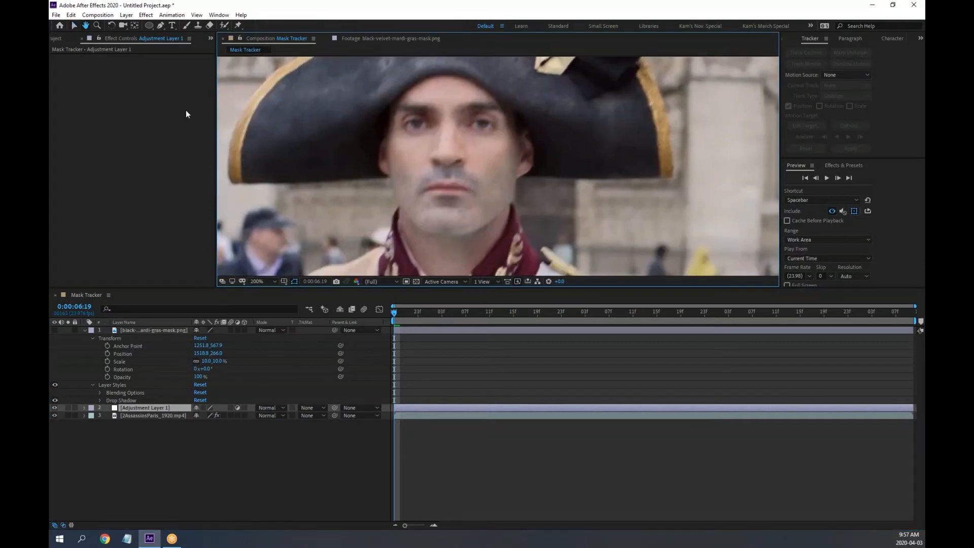
{"action": "left_click", "coordinate": [149, 26]}
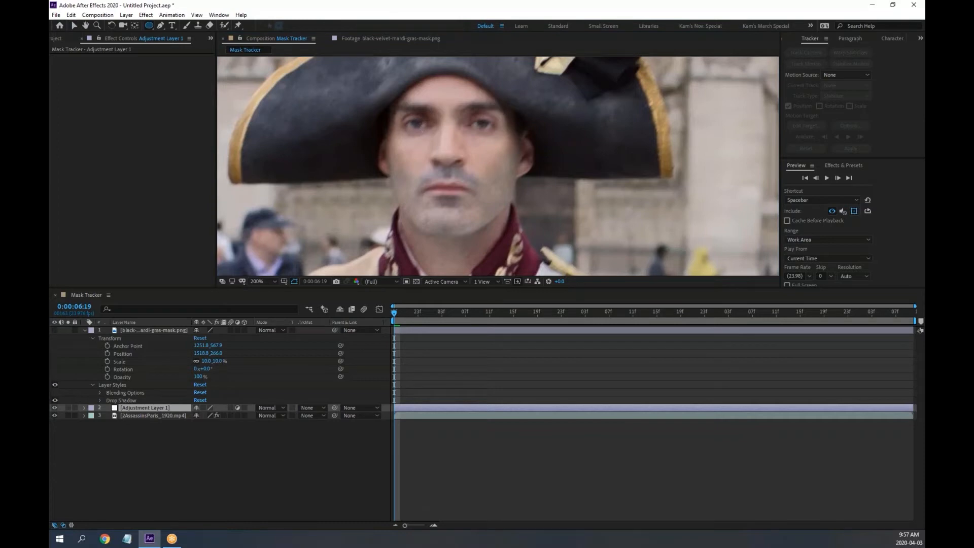
{"action": "left_click_drag", "start_coordinate": [450, 153], "coordinate": [520, 236]}
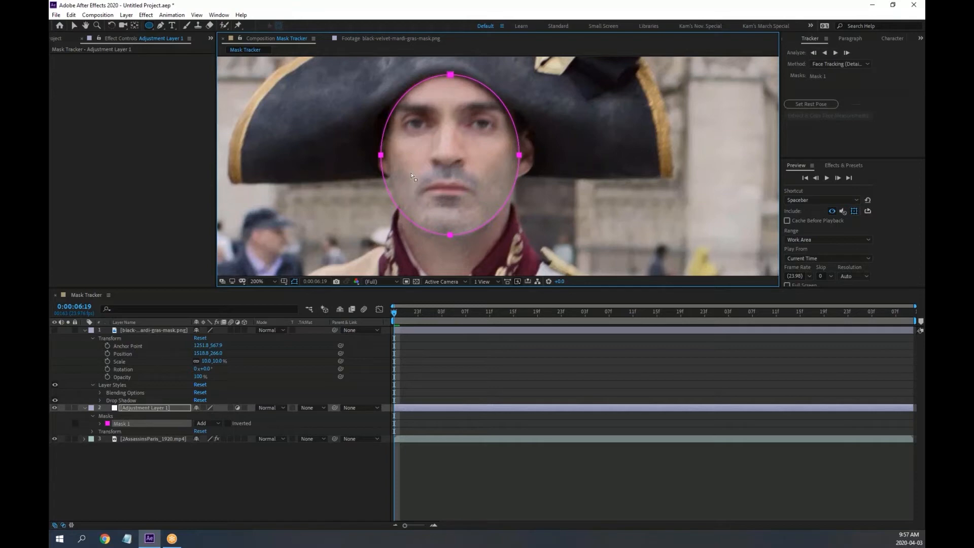
Adjust a vertex of Mask 1, then face-track it forward through 0:00:10:10
{"action": "key", "text": "v"}
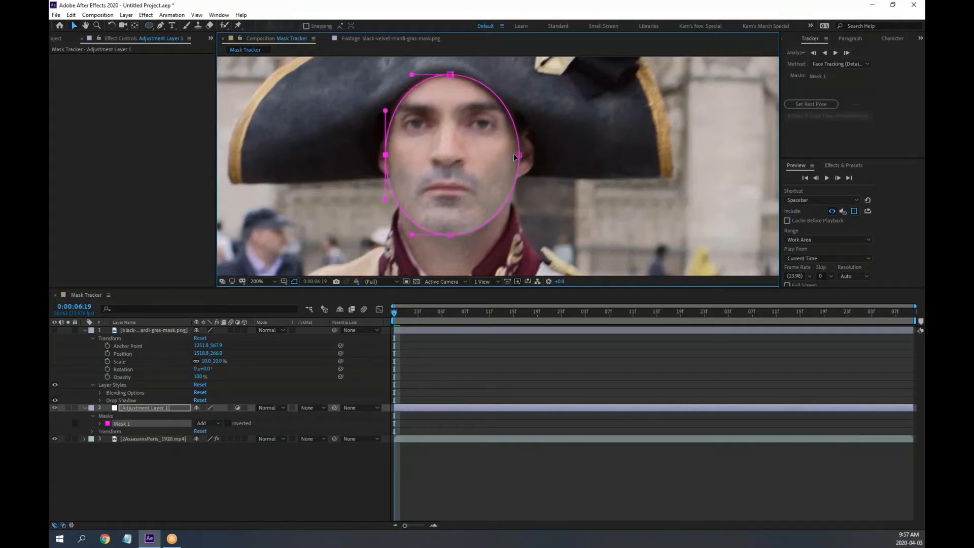
{"action": "left_click", "coordinate": [516, 155]}
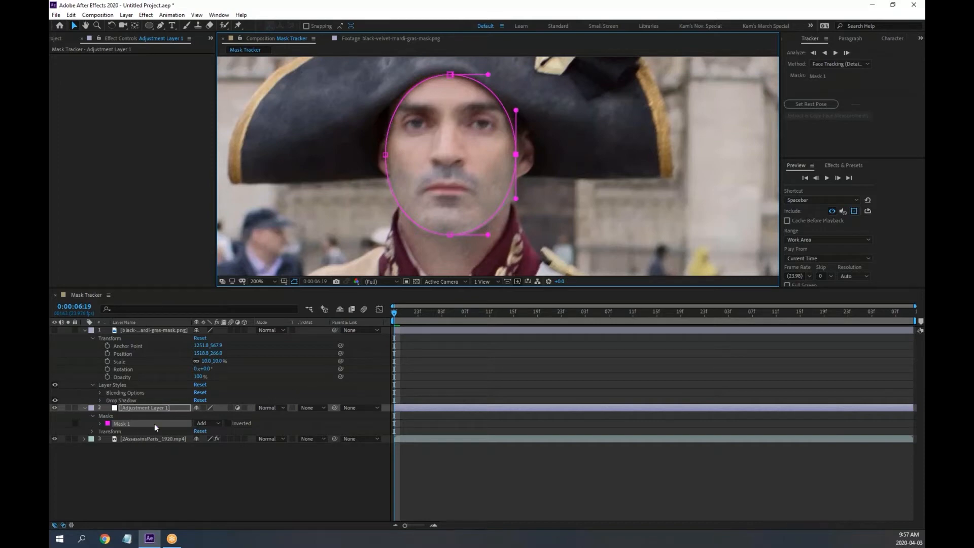
{"action": "left_click", "coordinate": [836, 53]}
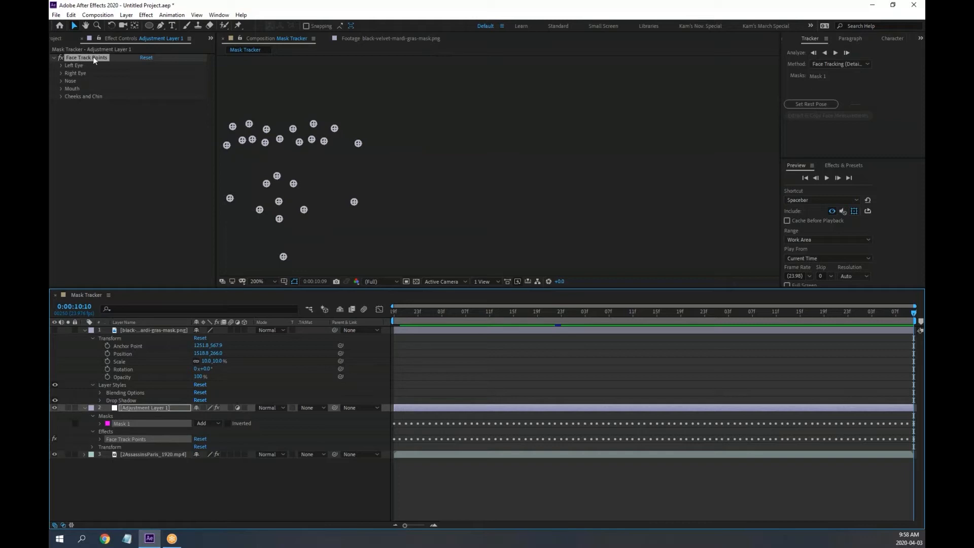
At frame 0:00:07:05, expand the 2AssassinsParis_1920.mp4 layer and make the timeline taller
{"action": "scroll", "coordinate": [443, 166], "scroll_direction": "down", "scroll_amount": 2}
{"action": "left_click", "coordinate": [489, 311]}
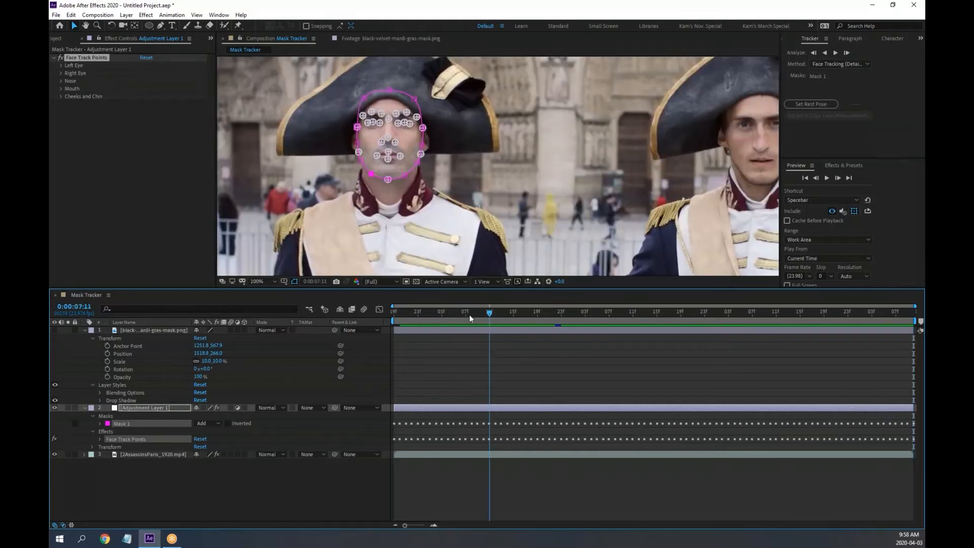
{"action": "left_click", "coordinate": [453, 313]}
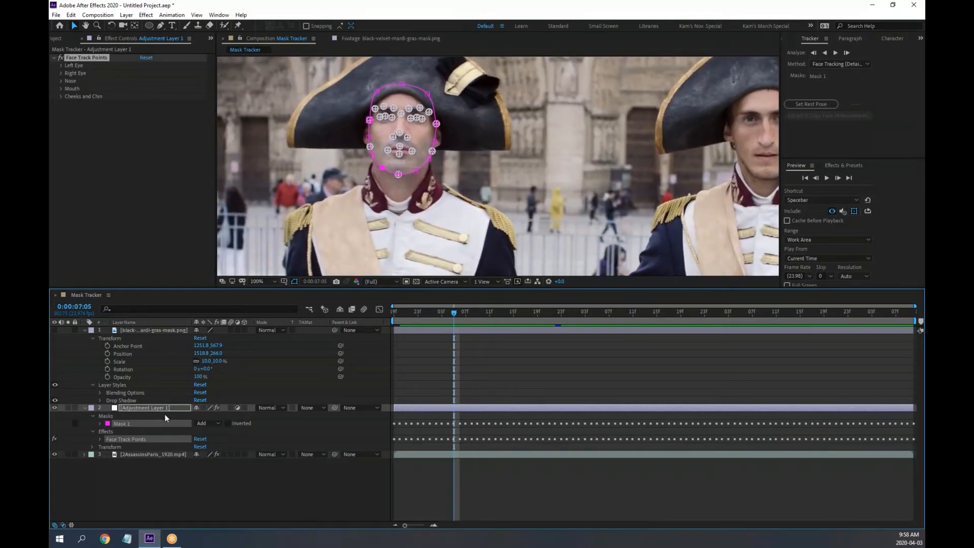
{"action": "left_click", "coordinate": [149, 455]}
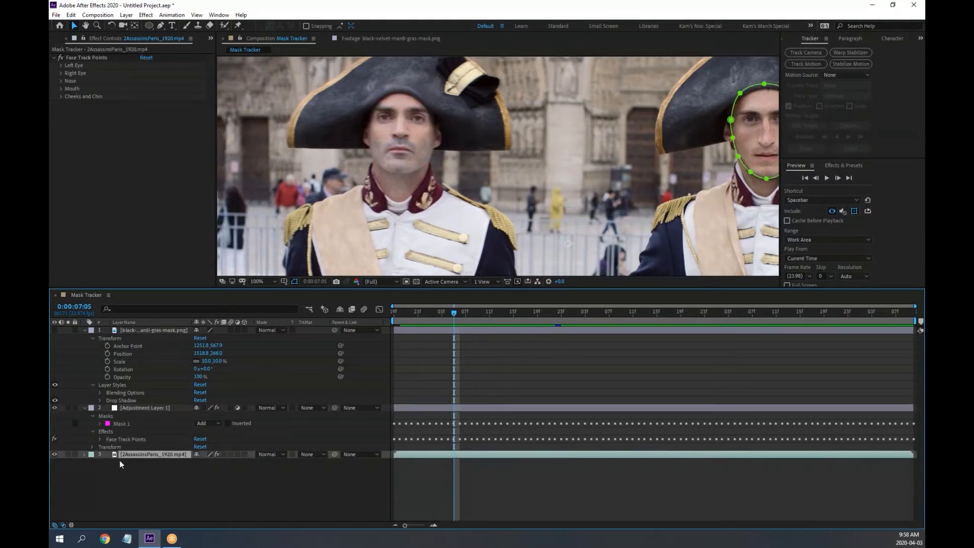
{"action": "left_click", "coordinate": [85, 454]}
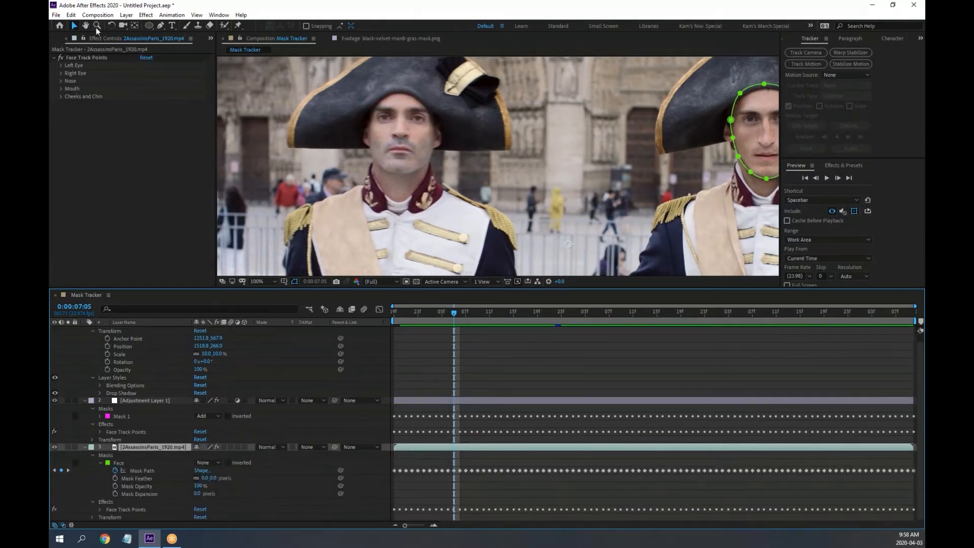
{"action": "left_click", "coordinate": [96, 57]}
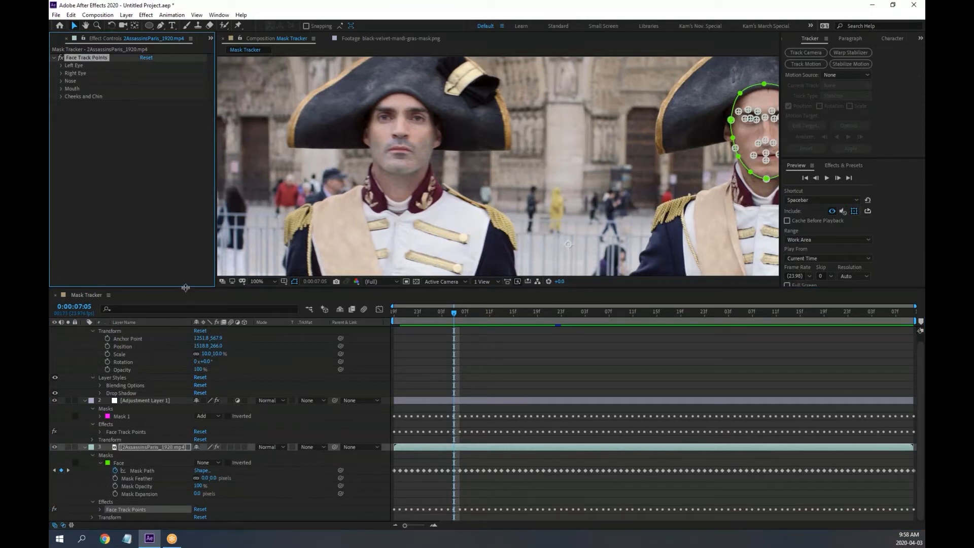
{"action": "left_click_drag", "start_coordinate": [183, 291], "coordinate": [184, 218]}
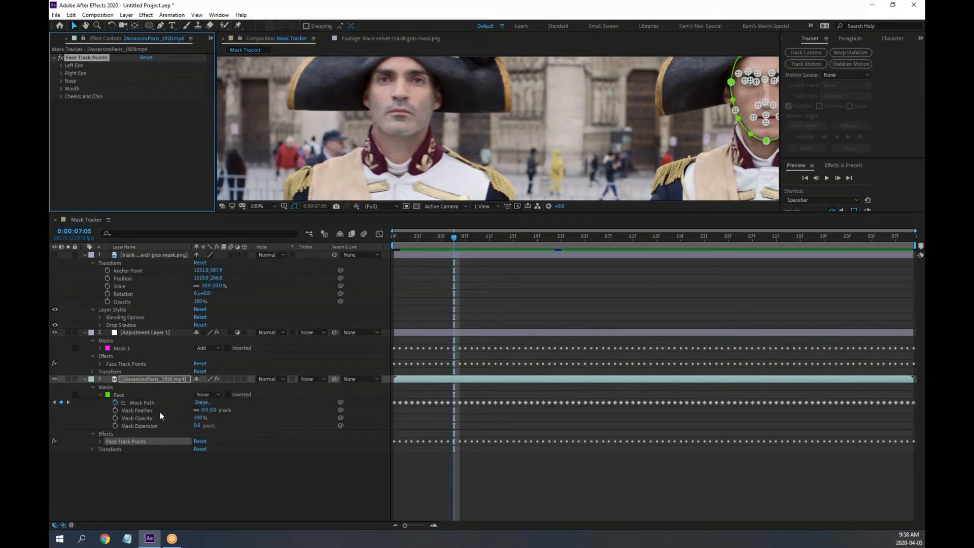
Expand the footage layer's Face Track Points down to the Left Eye points
{"action": "left_click", "coordinate": [99, 394]}
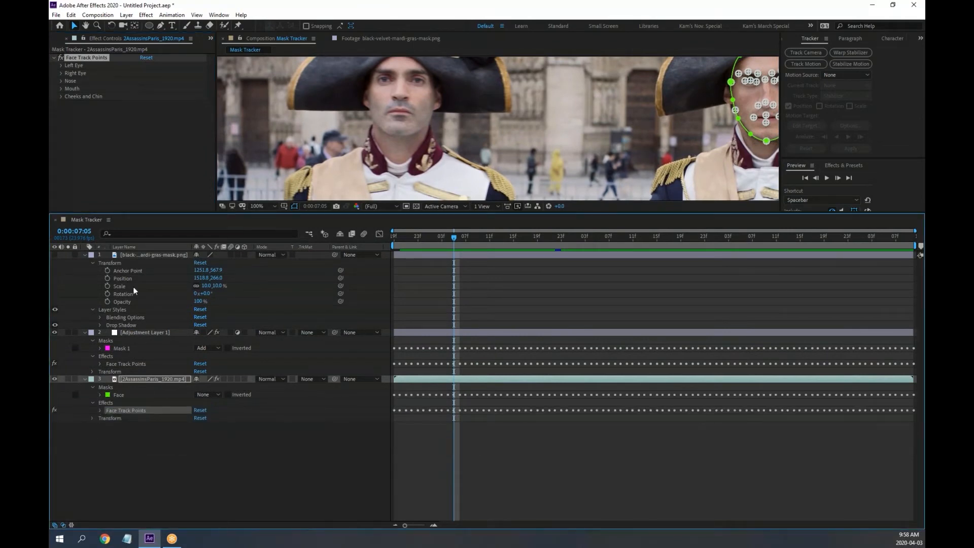
{"action": "left_click", "coordinate": [140, 255]}
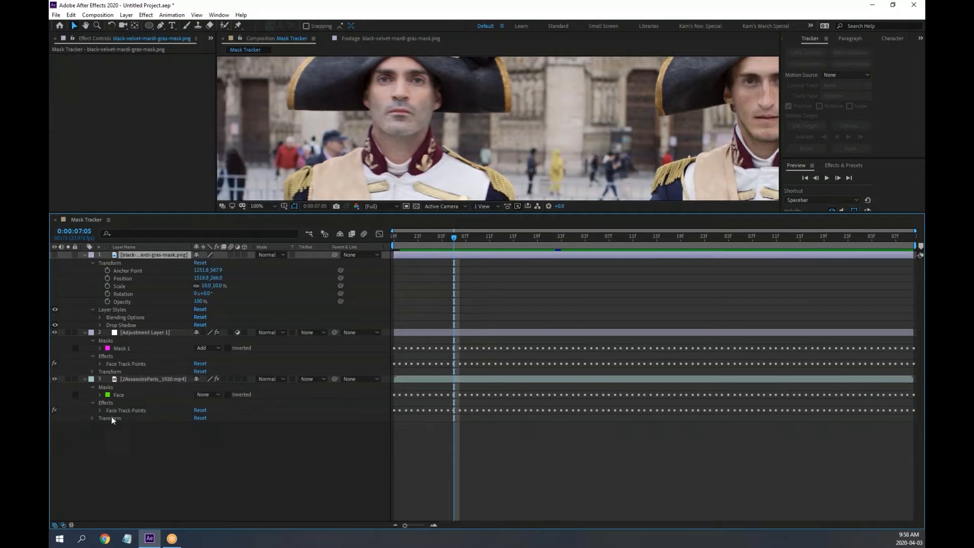
{"action": "left_click", "coordinate": [99, 410]}
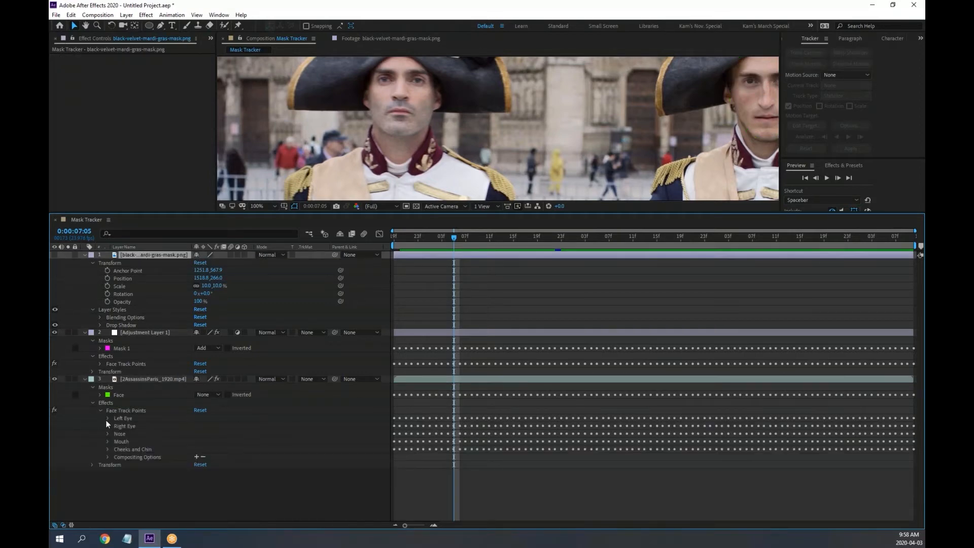
{"action": "left_click", "coordinate": [107, 418]}
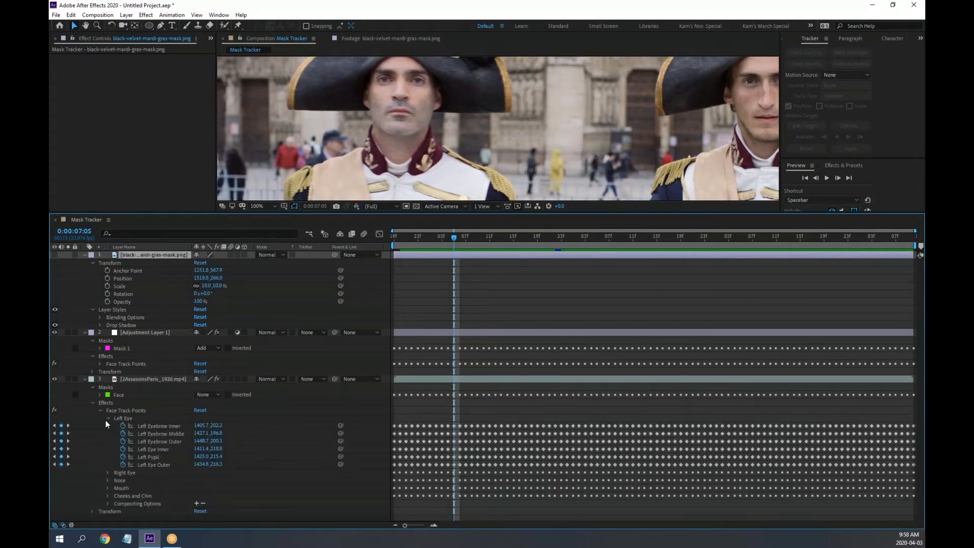
Link the mask image's Position by expression to the Left Eye Inner track point
{"action": "left_click", "coordinate": [108, 278], "text": "alt"}
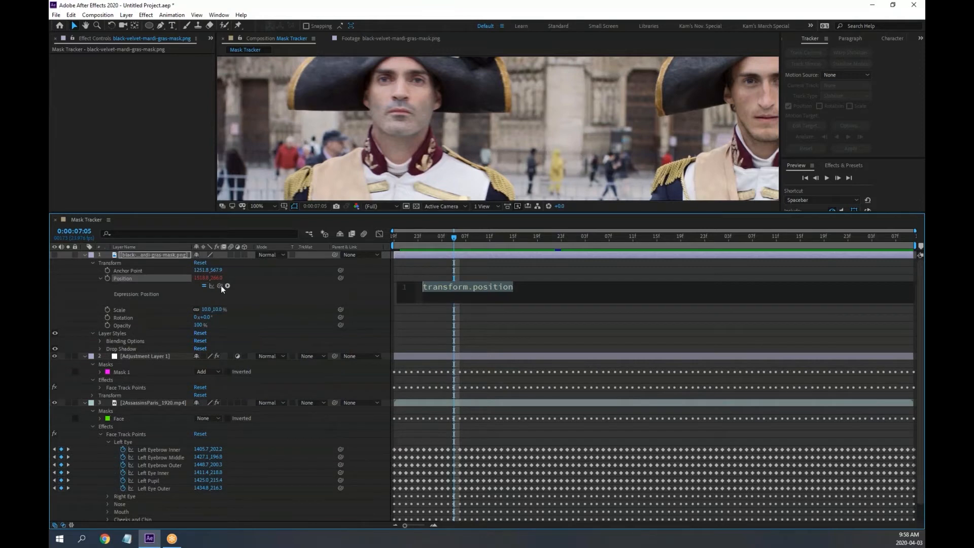
{"action": "left_click_drag", "start_coordinate": [220, 286], "coordinate": [165, 471]}
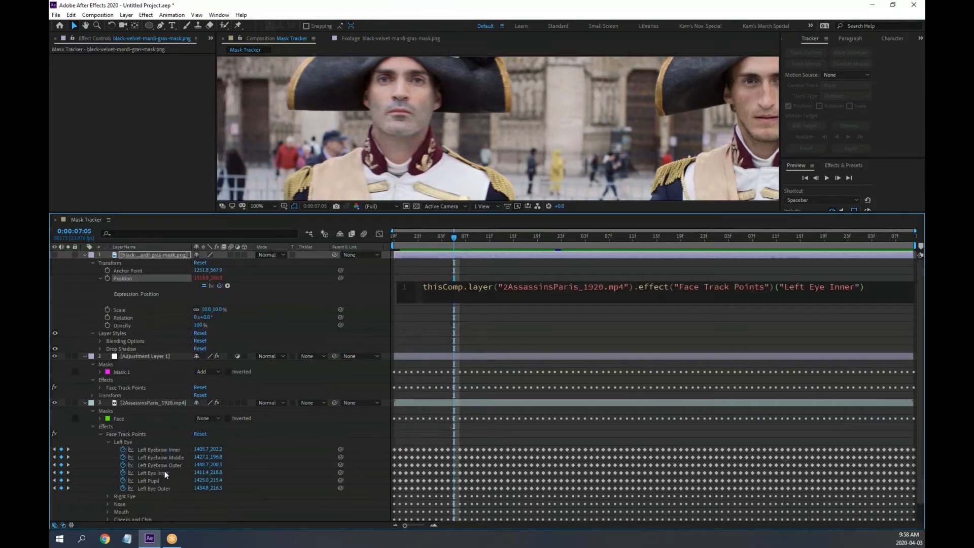
{"action": "left_click", "coordinate": [361, 269]}
Make the mask image layer visible and preview the tracked mask from 0:00:06:19
{"action": "left_click", "coordinate": [423, 235]}
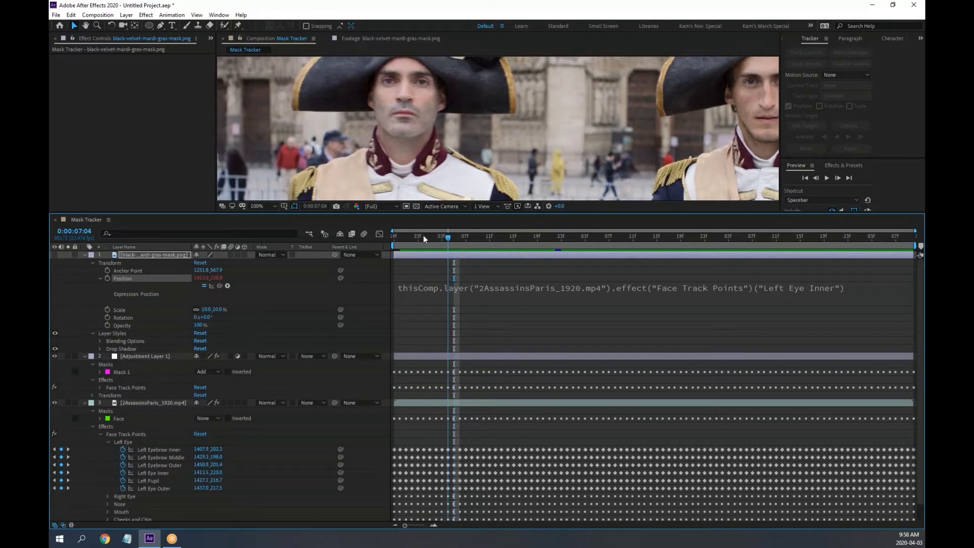
{"action": "left_click", "coordinate": [56, 254]}
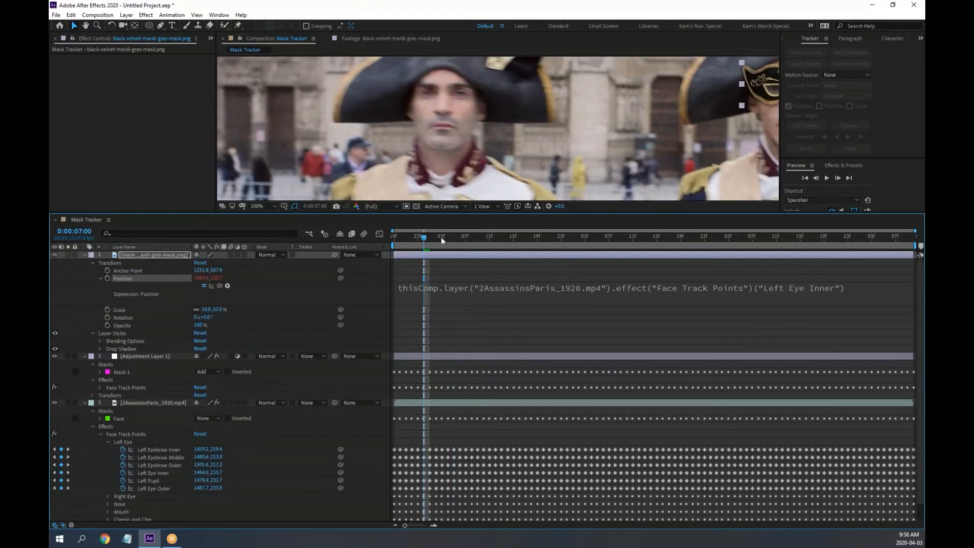
{"action": "key", "text": "space"}
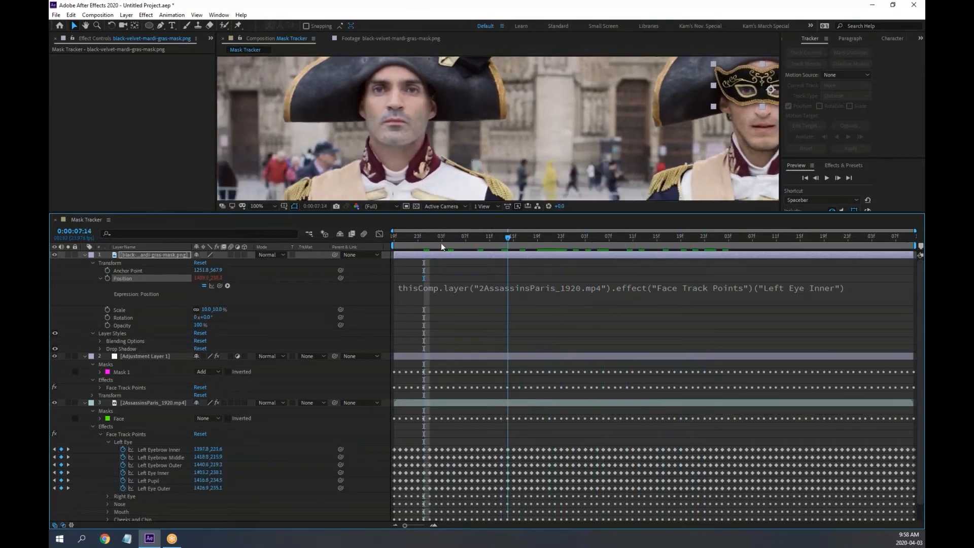
{"action": "left_click_drag", "start_coordinate": [421, 239], "coordinate": [225, 293]}
{"action": "left_click", "coordinate": [84, 255]}
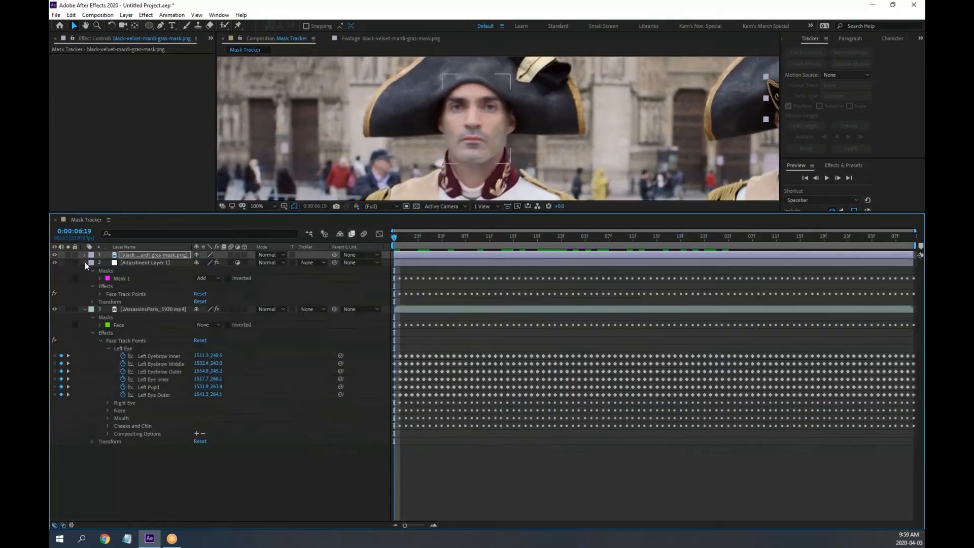
Lock the mask image layer, set it shy, and hide shy layers, leaving Adjustment Layer 1 listed
{"action": "left_click", "coordinate": [85, 262]}
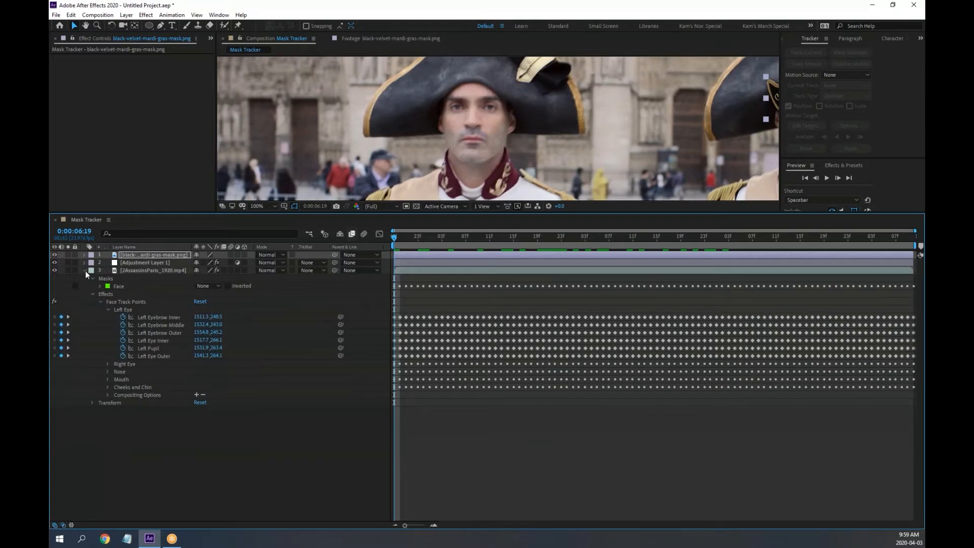
{"action": "left_click", "coordinate": [84, 271]}
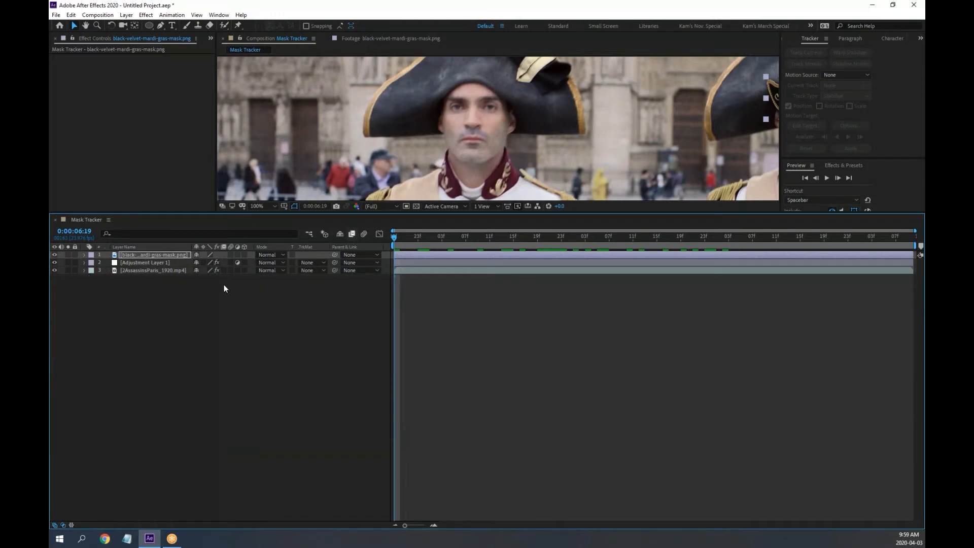
{"action": "left_click", "coordinate": [75, 255]}
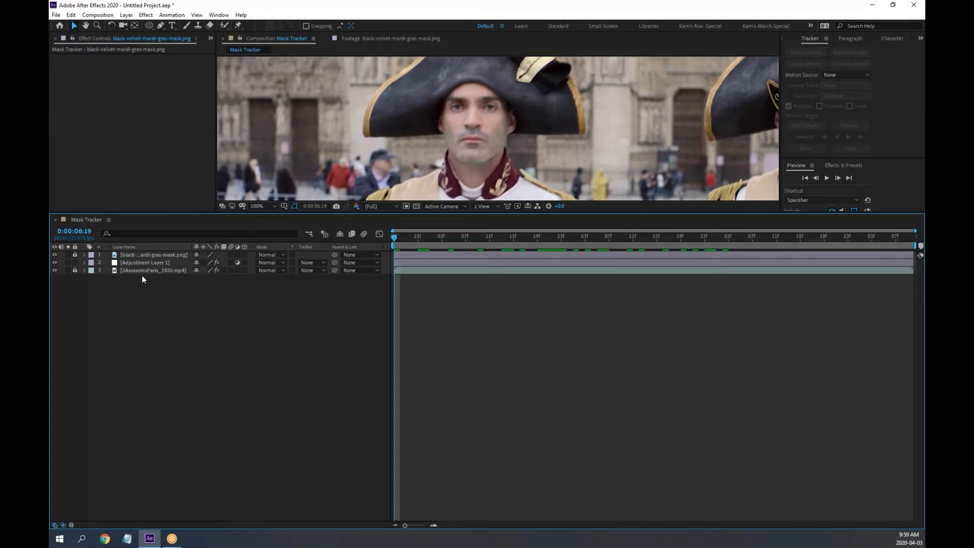
{"action": "left_click", "coordinate": [196, 255]}
{"action": "left_click", "coordinate": [340, 233]}
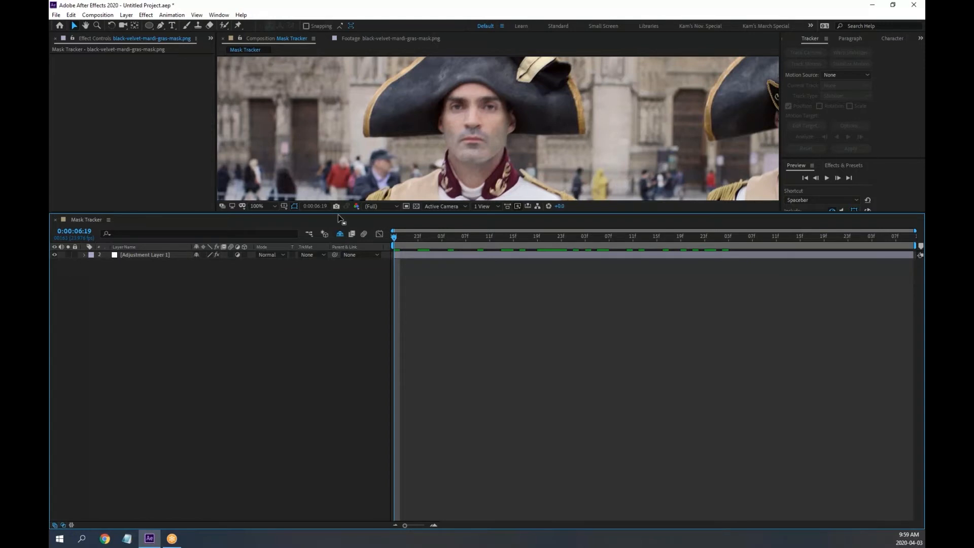
{"action": "left_click_drag", "start_coordinate": [341, 215], "coordinate": [334, 295]}
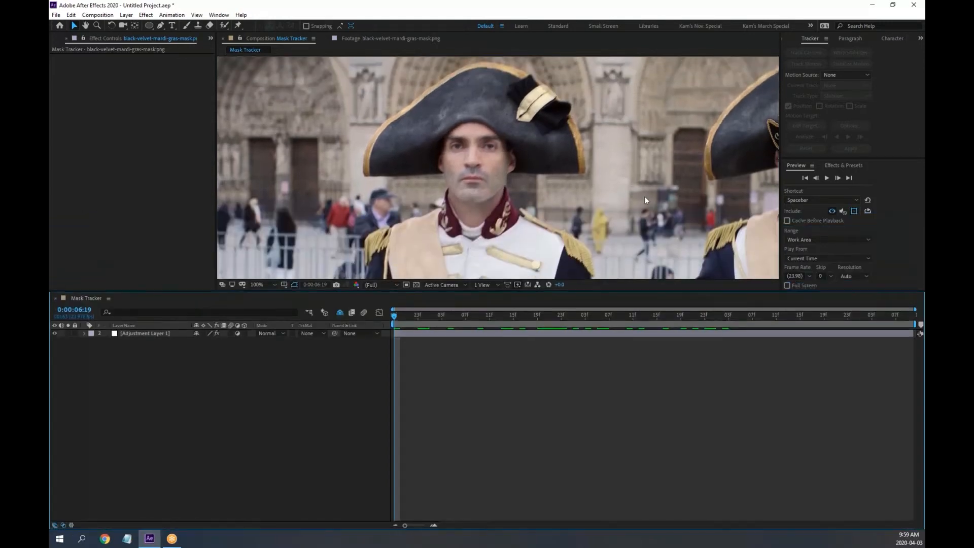
{"action": "mouse_move", "coordinate": [399, 317]}
{"action": "left_mouse_down"}
{"action": "mouse_move", "coordinate": [717, 324]}
{"action": "mouse_move", "coordinate": [417, 316]}
{"action": "left_mouse_up"}
Add eyepatch.png from the Project panel into the composition at the first frame
{"action": "key", "text": "Home"}
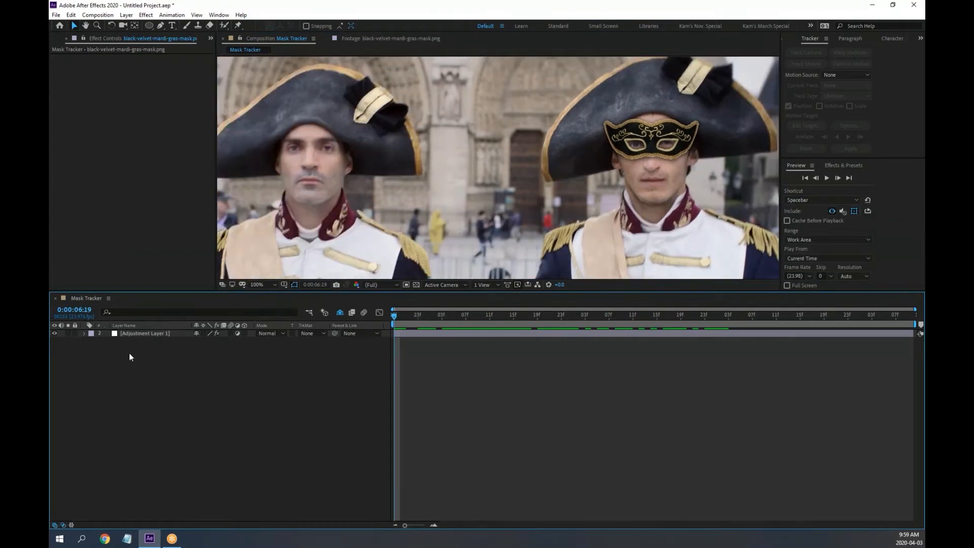
{"action": "left_click", "coordinate": [59, 38]}
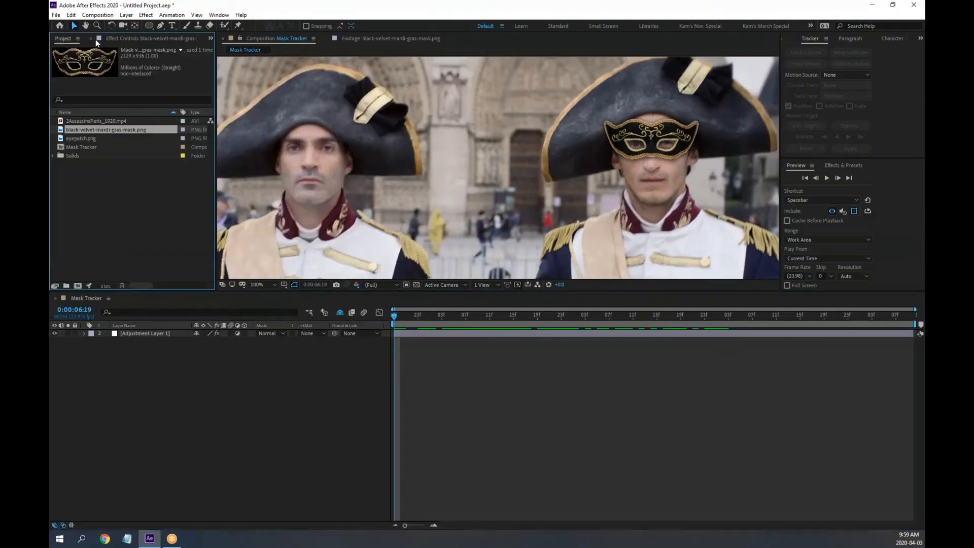
{"action": "left_click_drag", "start_coordinate": [64, 139], "coordinate": [143, 337]}
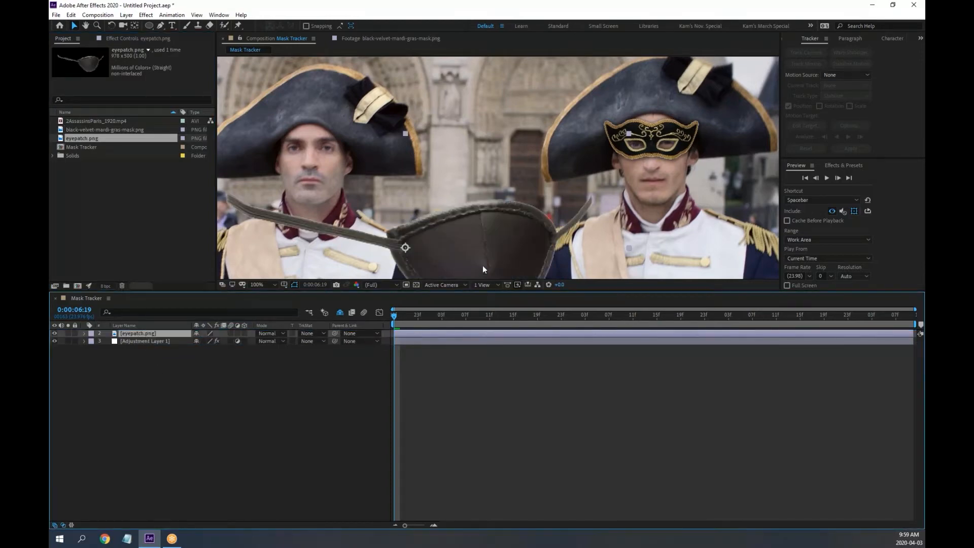
{"action": "left_click_drag", "start_coordinate": [471, 250], "coordinate": [431, 175]}
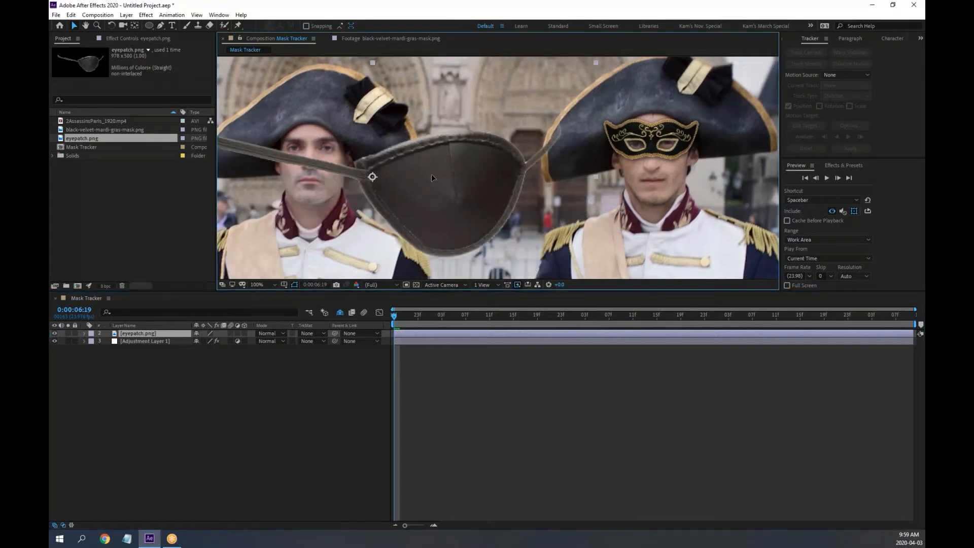
Scale the eyepatch to 17.5% and position it over the left man's eye
{"action": "scroll", "coordinate": [440, 177], "scroll_direction": "down", "scroll_amount": 2}
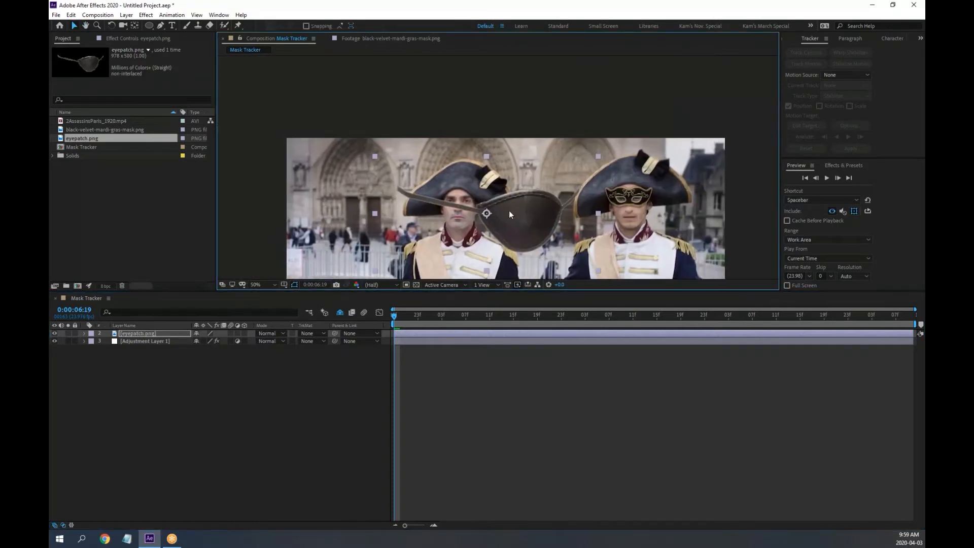
{"action": "key", "text": "s"}
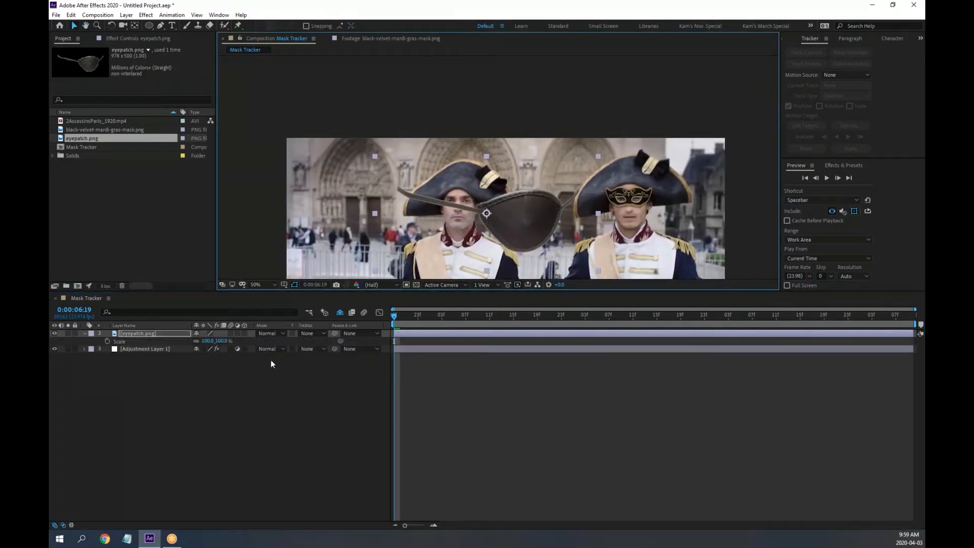
{"action": "left_click_drag", "start_coordinate": [208, 341], "coordinate": [400, 221]}
{"action": "scroll", "coordinate": [400, 221], "scroll_direction": "up", "scroll_amount": 4}
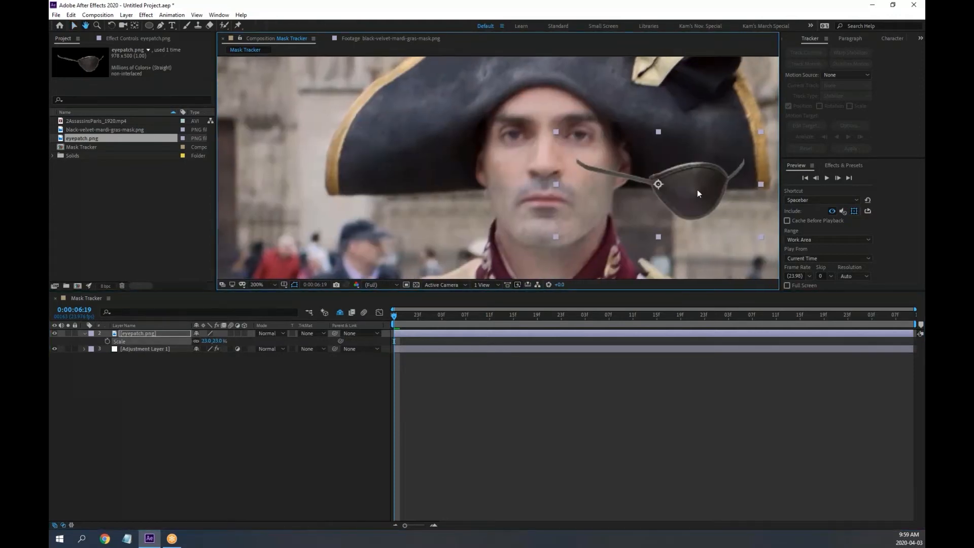
{"action": "left_click_drag", "start_coordinate": [549, 133], "coordinate": [580, 125]}
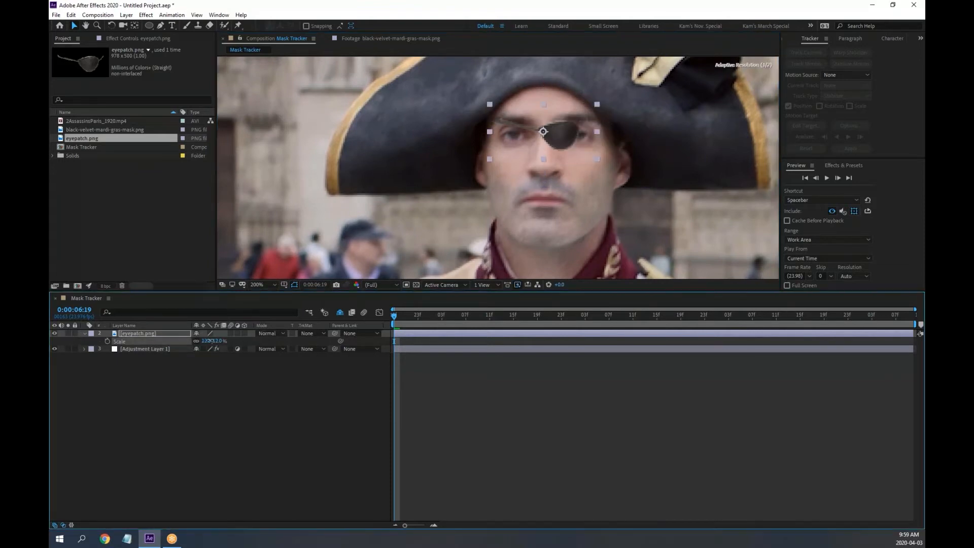
{"action": "left_click_drag", "start_coordinate": [218, 342], "coordinate": [215, 341]}
{"action": "scroll", "coordinate": [564, 178], "scroll_direction": "up", "scroll_amount": 2}
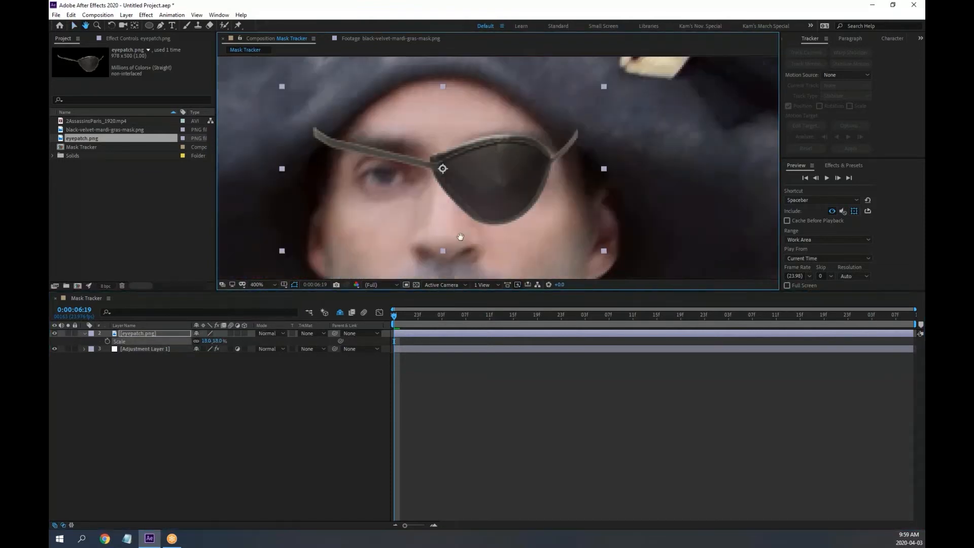
{"action": "left_click_drag", "start_coordinate": [500, 188], "coordinate": [516, 173]}
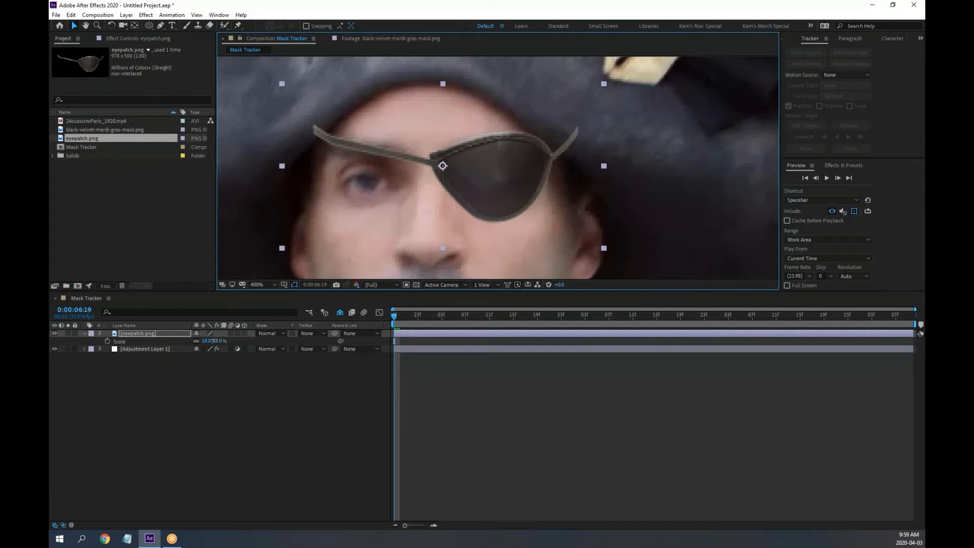
{"action": "left_click", "coordinate": [229, 374]}
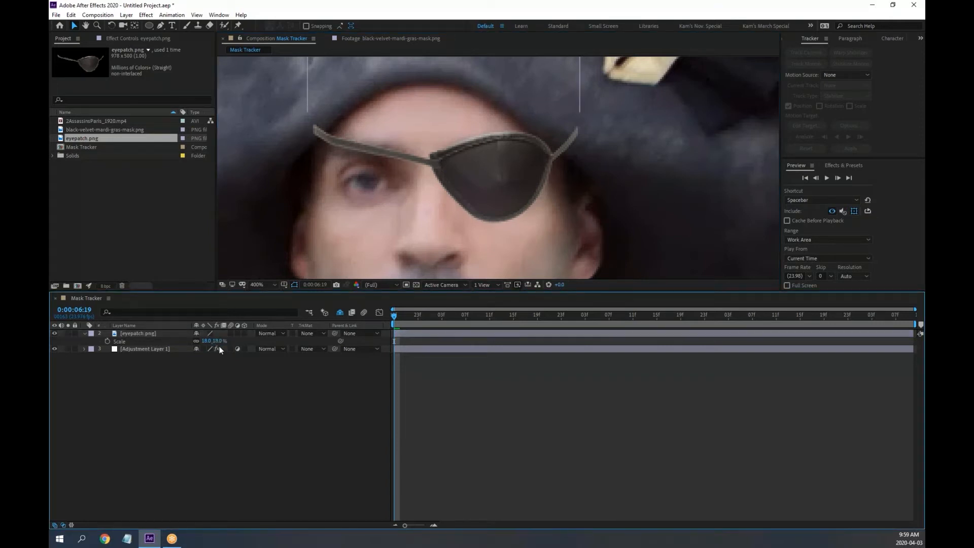
{"action": "left_click_drag", "start_coordinate": [206, 341], "coordinate": [219, 341]}
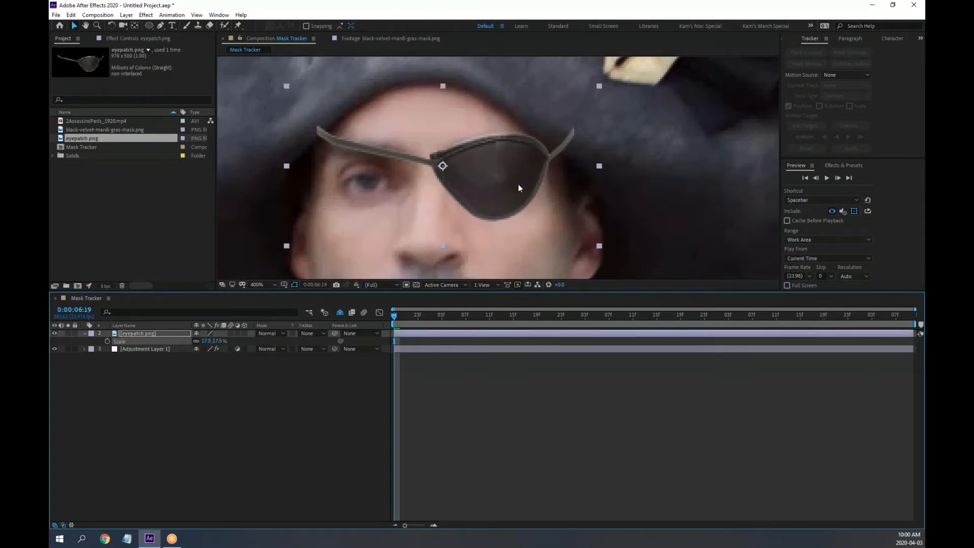
{"action": "left_click_drag", "start_coordinate": [492, 189], "coordinate": [489, 188]}
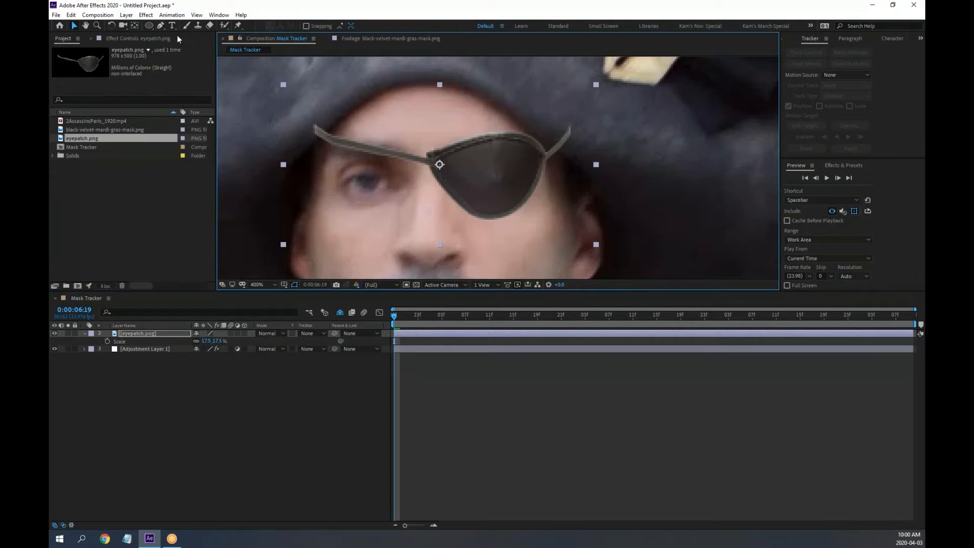
{"action": "left_click", "coordinate": [164, 24]}
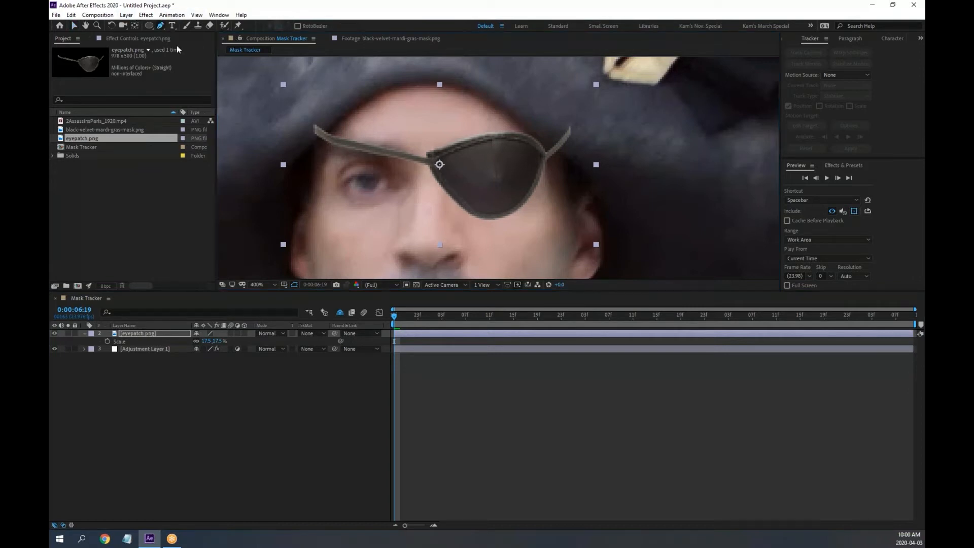
Draw a closed five-point Pen mask around the eyepatch
{"action": "left_click", "coordinate": [344, 117]}
{"action": "left_click", "coordinate": [300, 166]}
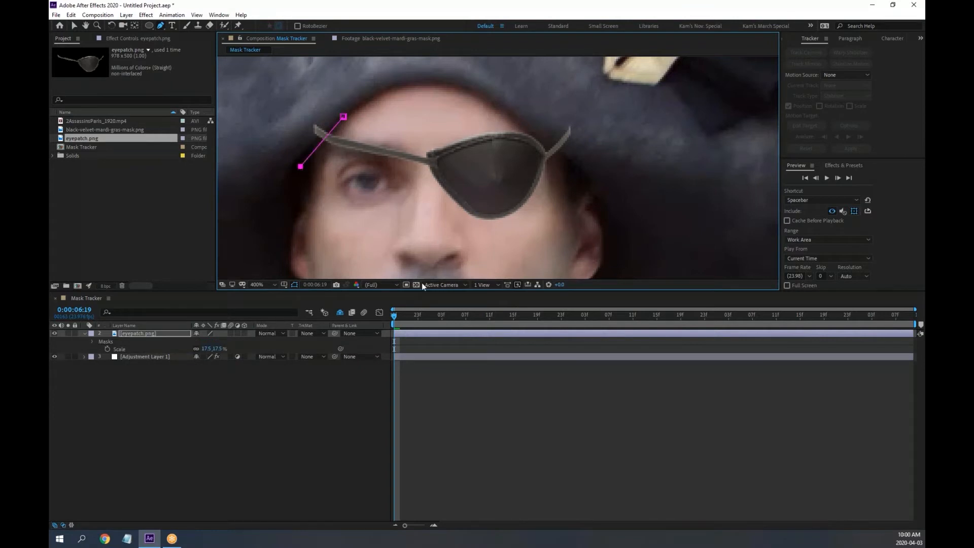
{"action": "left_click", "coordinate": [495, 252]}
{"action": "left_click", "coordinate": [586, 170]}
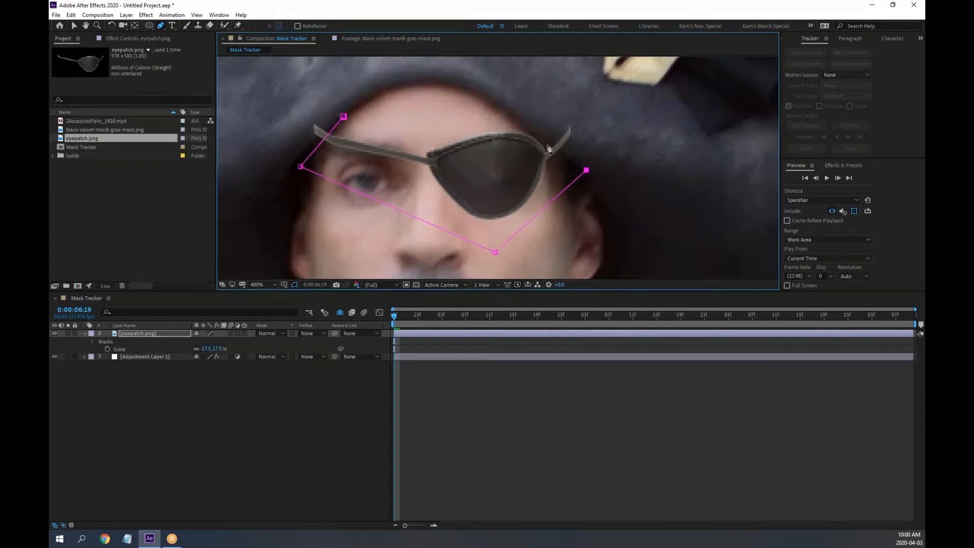
{"action": "left_click", "coordinate": [518, 118]}
{"action": "left_click", "coordinate": [343, 116]}
Set Mask 1's feather to 23 px and check the softened edges up close
{"action": "left_click", "coordinate": [214, 415]}
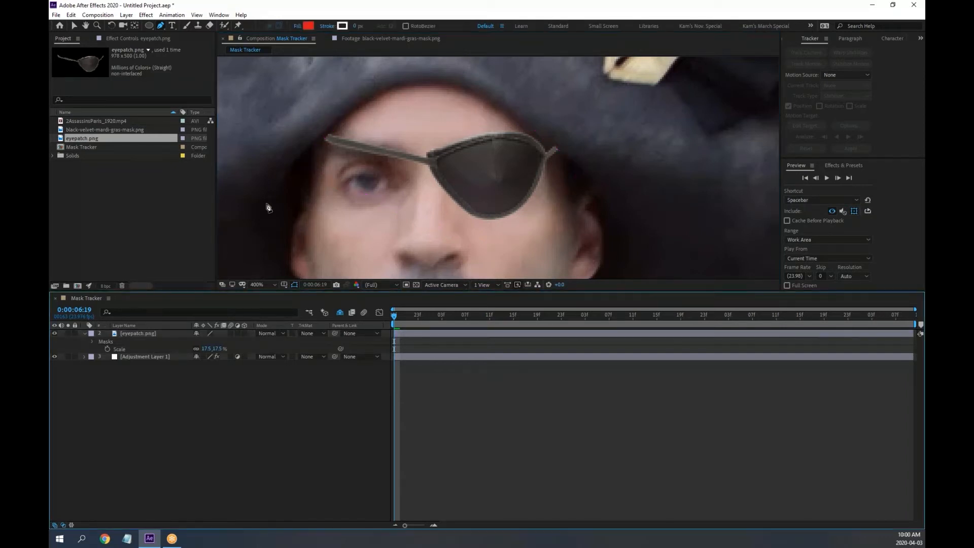
{"action": "left_click", "coordinate": [93, 343]}
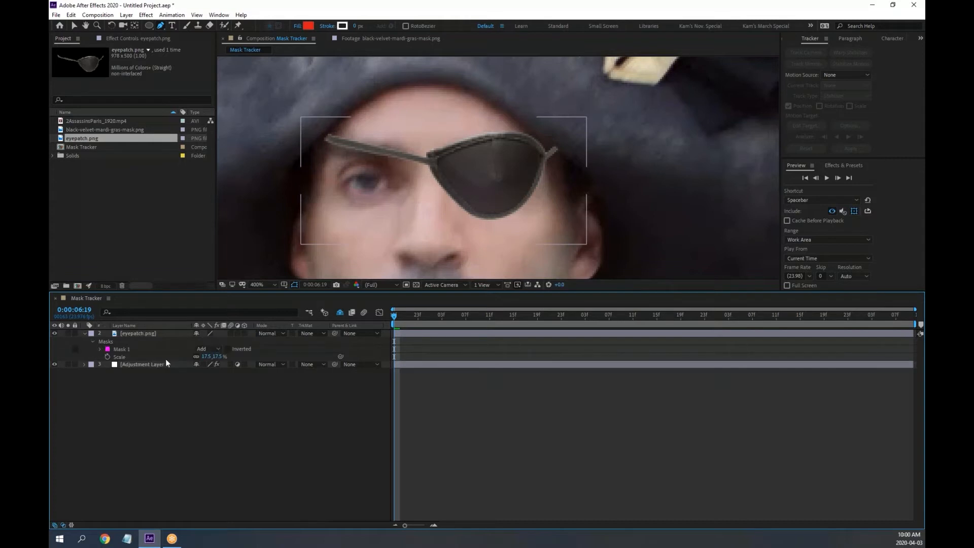
{"action": "left_click", "coordinate": [100, 350]}
{"action": "left_click_drag", "start_coordinate": [212, 365], "coordinate": [225, 364]}
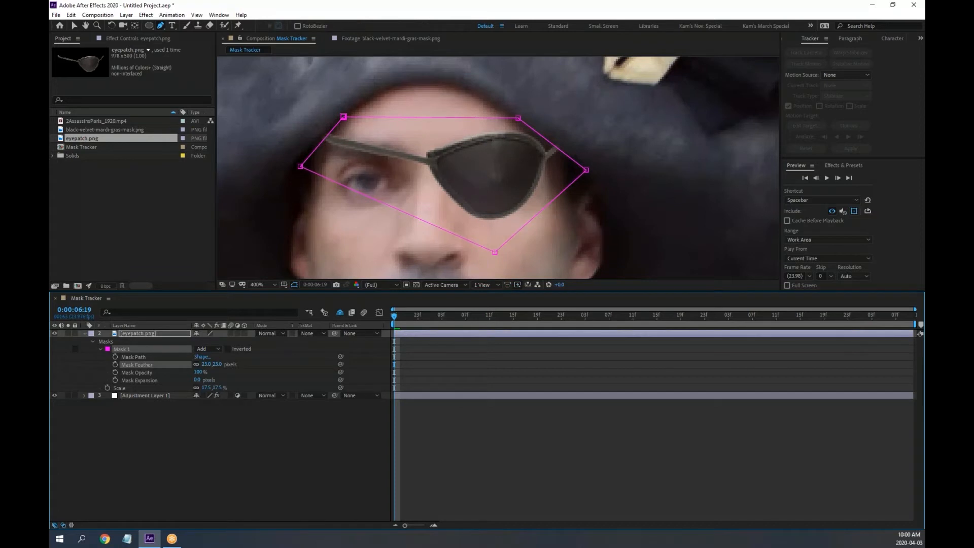
{"action": "left_click", "coordinate": [237, 425]}
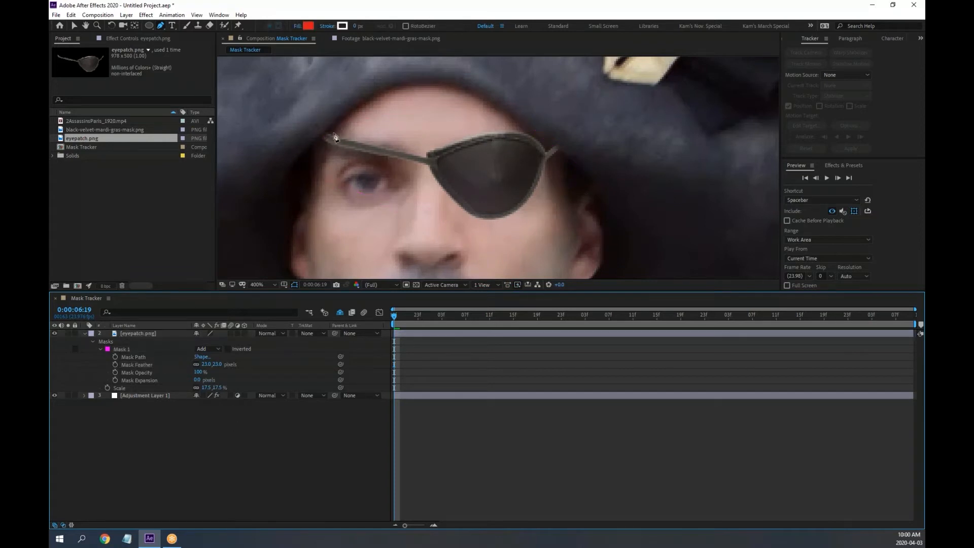
{"action": "key", "text": "period"}
{"action": "mouse_move", "coordinate": [396, 149]}
{"action": "left_mouse_down"}
{"action": "mouse_move", "coordinate": [585, 204]}
{"action": "mouse_move", "coordinate": [387, 152]}
{"action": "left_mouse_up"}
{"action": "key", "text": "comma"}
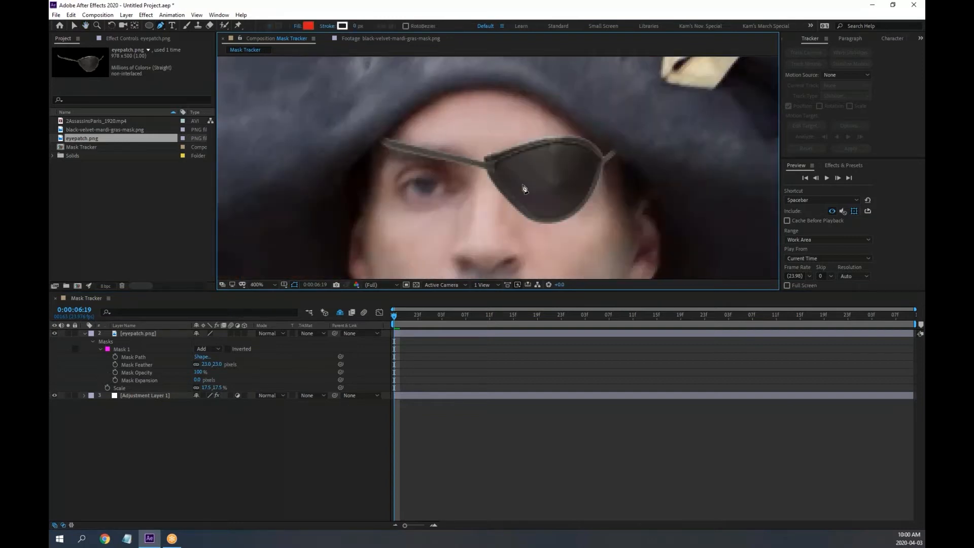
{"action": "left_click_drag", "start_coordinate": [522, 191], "coordinate": [484, 175]}
{"action": "key", "text": "g"}
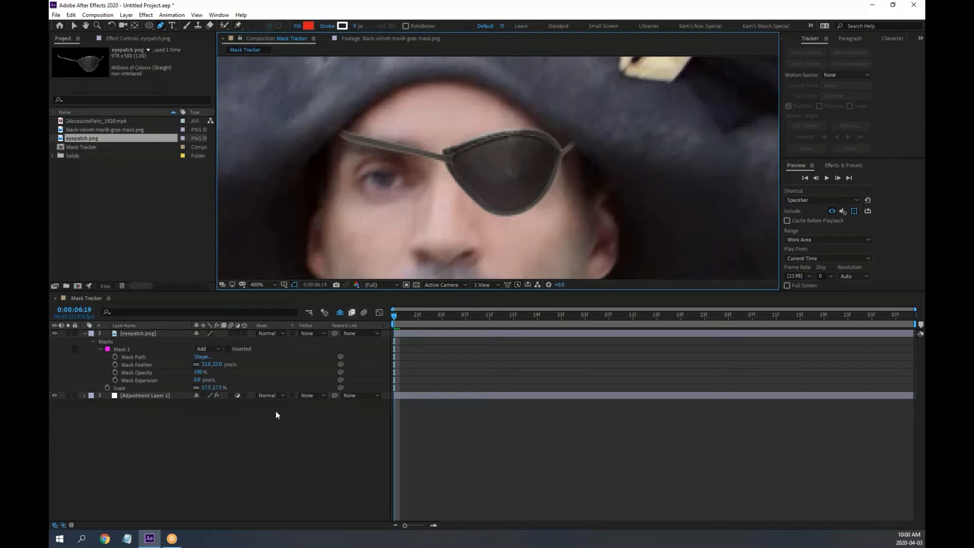
{"action": "left_click", "coordinate": [92, 341]}
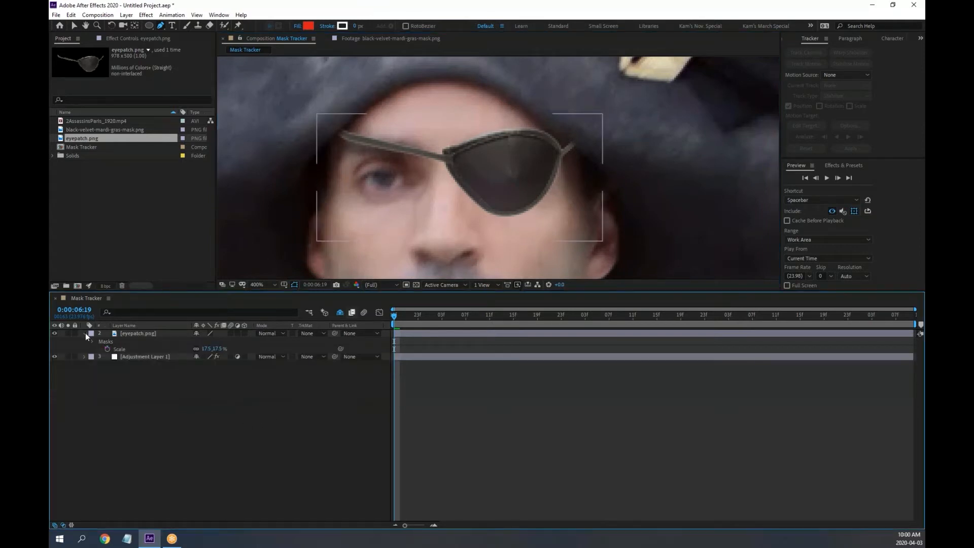
{"action": "left_click", "coordinate": [85, 333]}
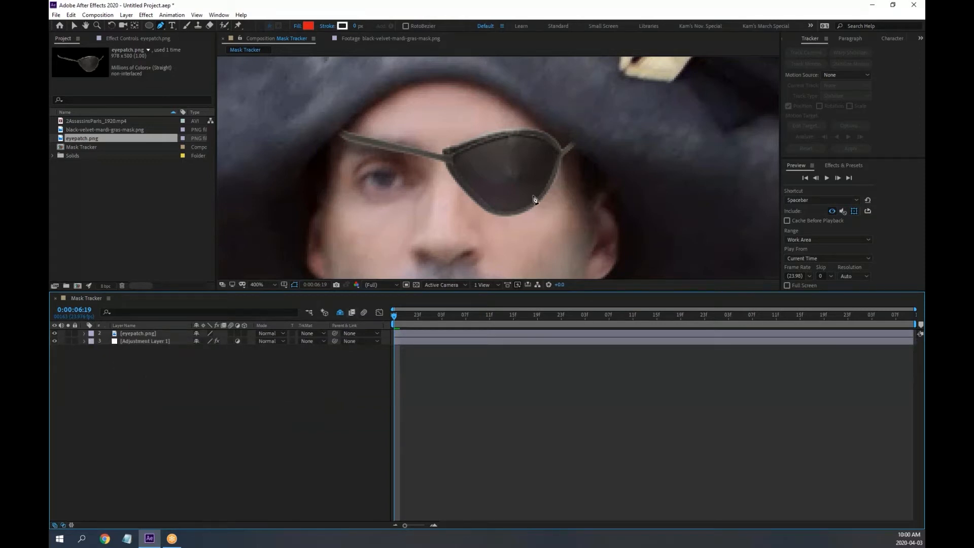
Browse the Effect > Color Correction menu with the eyepatch layer selected, closing it without adding an effect
{"action": "left_click", "coordinate": [146, 15]}
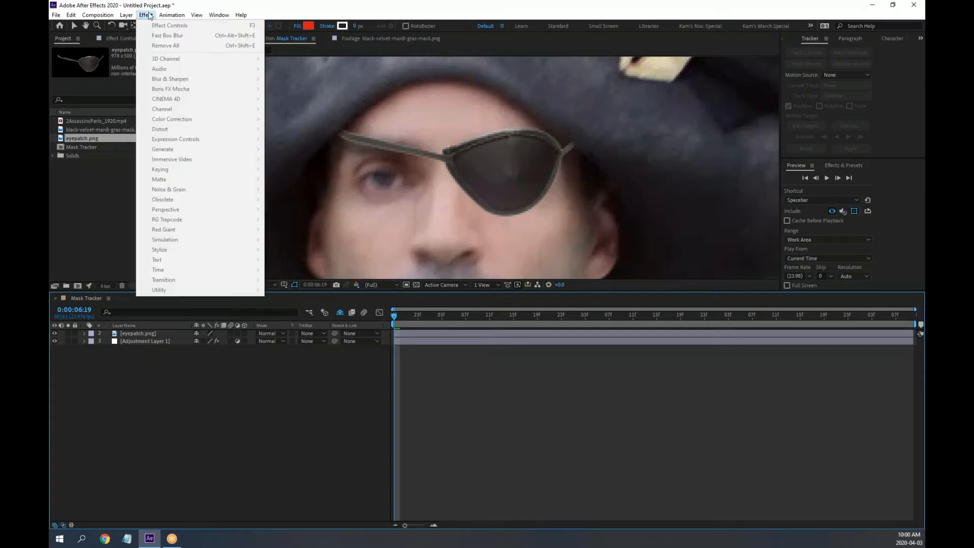
{"action": "left_click", "coordinate": [133, 332]}
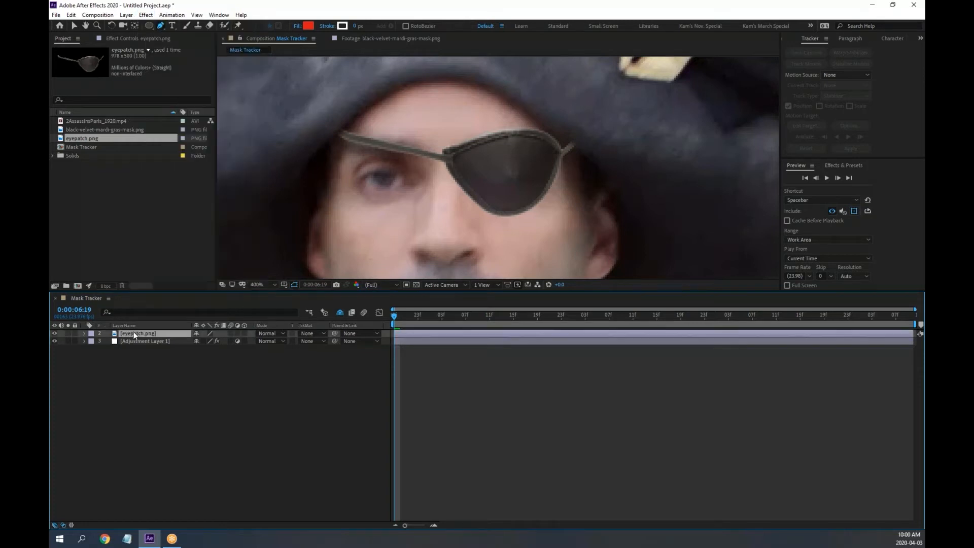
{"action": "left_click", "coordinate": [150, 16]}
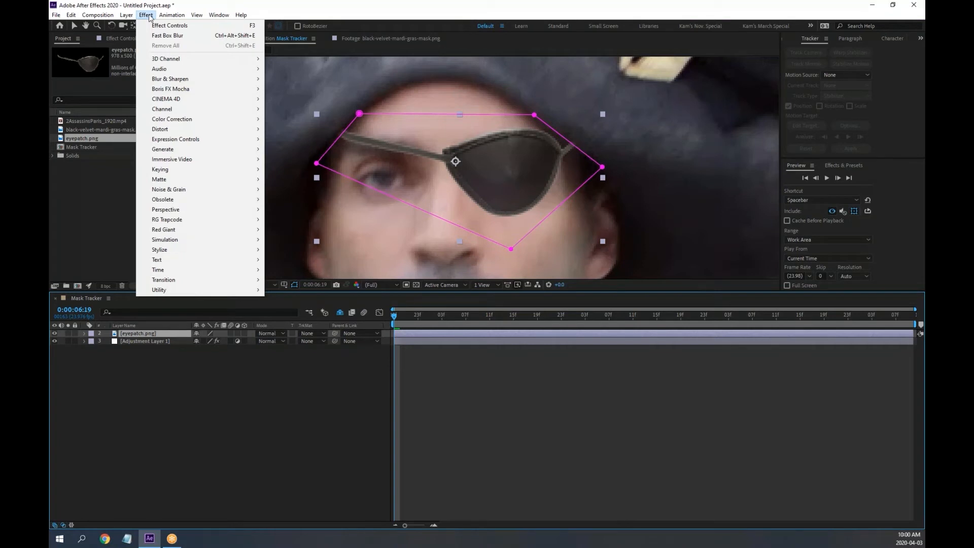
{"action": "mouse_move", "coordinate": [181, 121]}
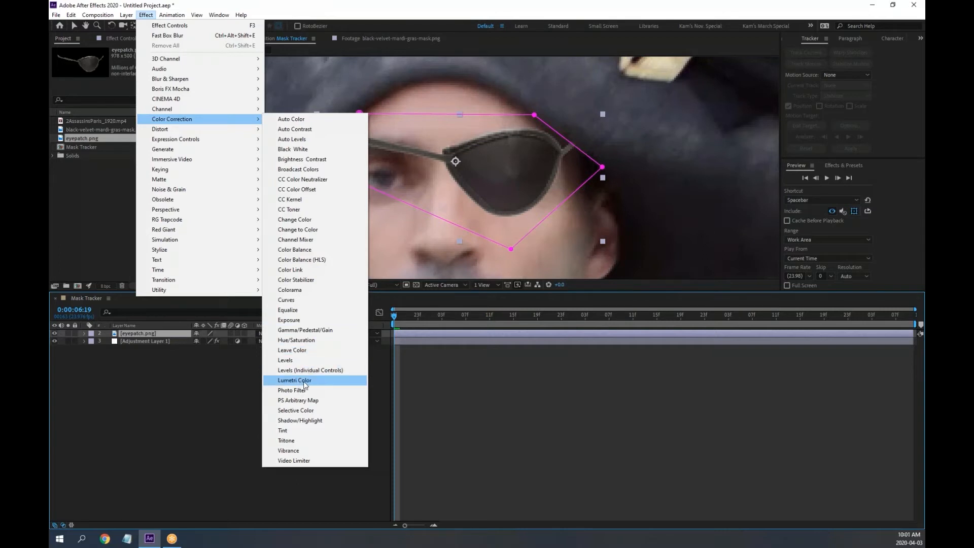
{"action": "left_click", "coordinate": [662, 14]}
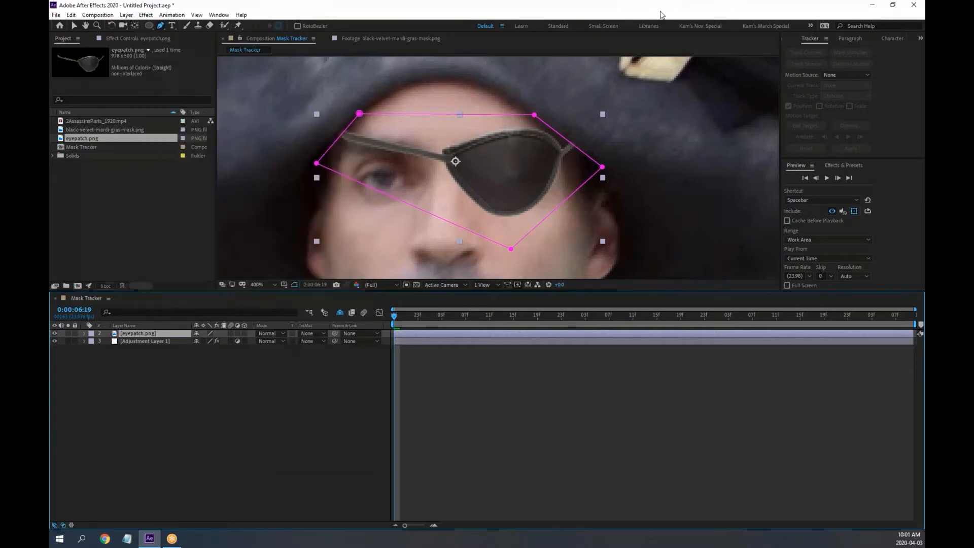
Expand Adjustment Layer 1's Face Track Points to reveal the Left Eye points, then reselect eyepatch.png
{"action": "left_click", "coordinate": [86, 384]}
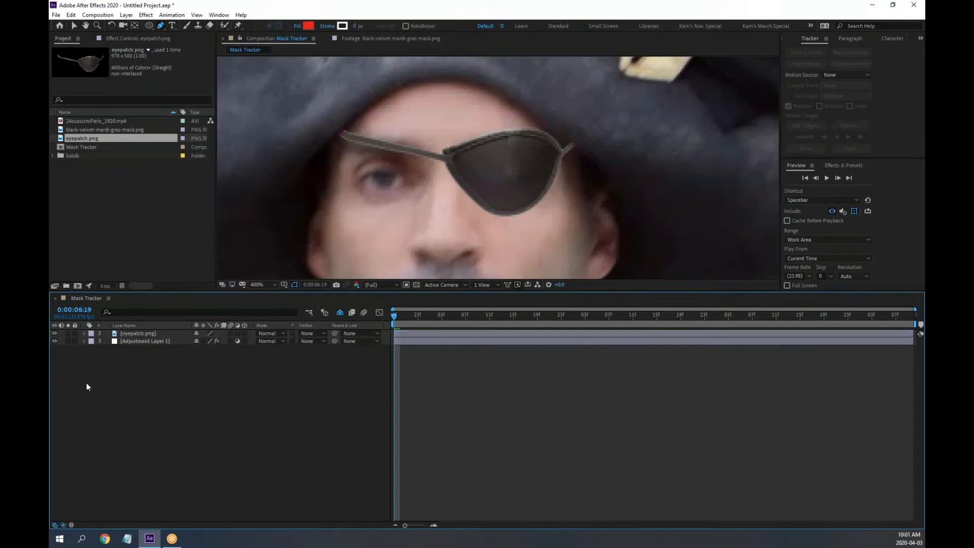
{"action": "left_click", "coordinate": [137, 343]}
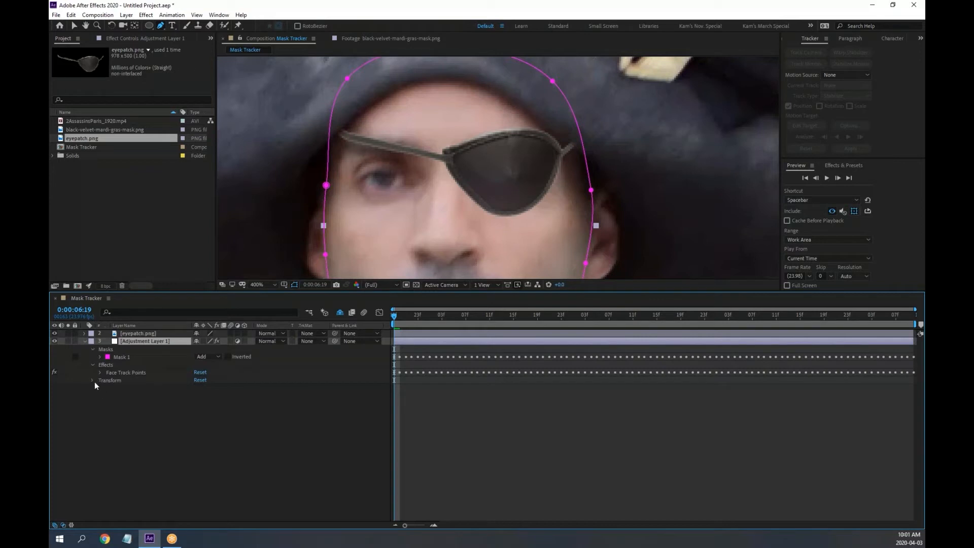
{"action": "left_click", "coordinate": [100, 372]}
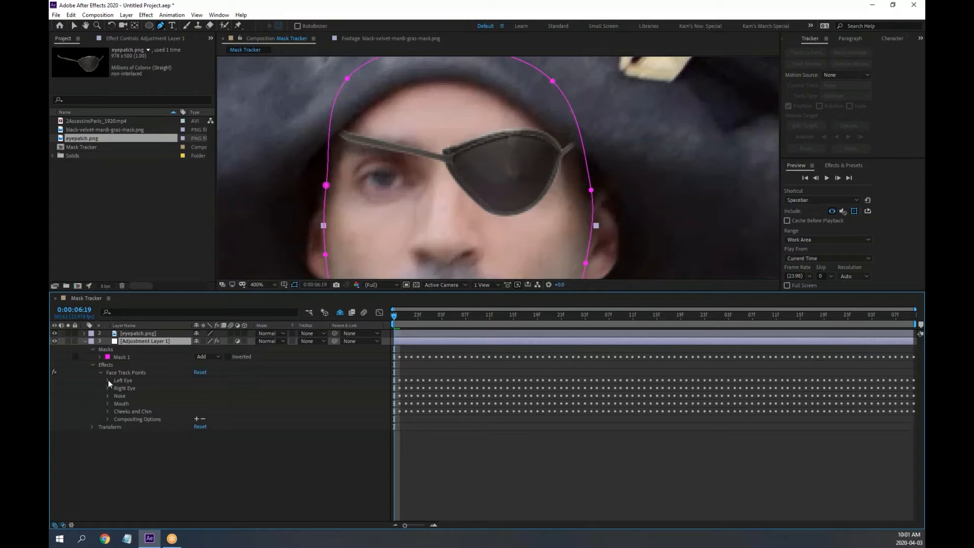
{"action": "left_click", "coordinate": [108, 380]}
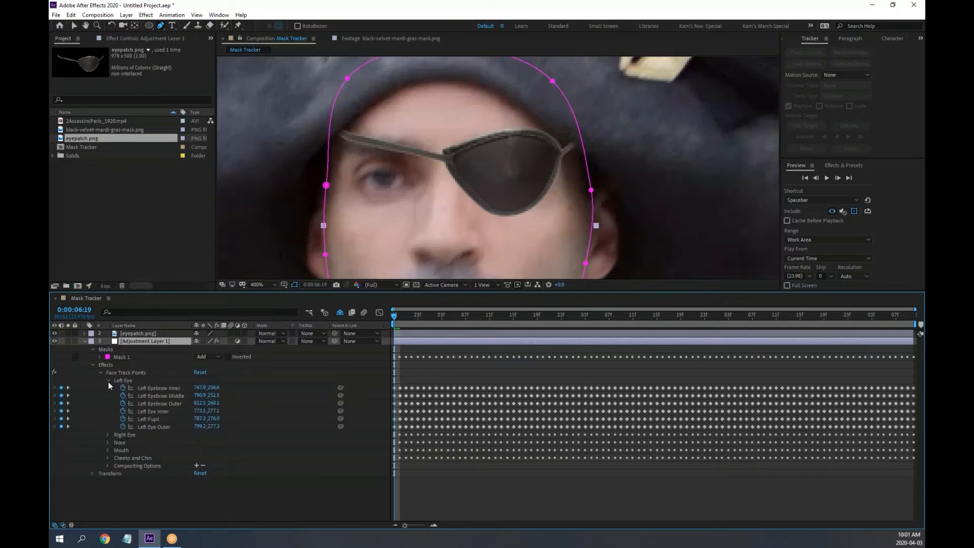
{"action": "left_click", "coordinate": [136, 333]}
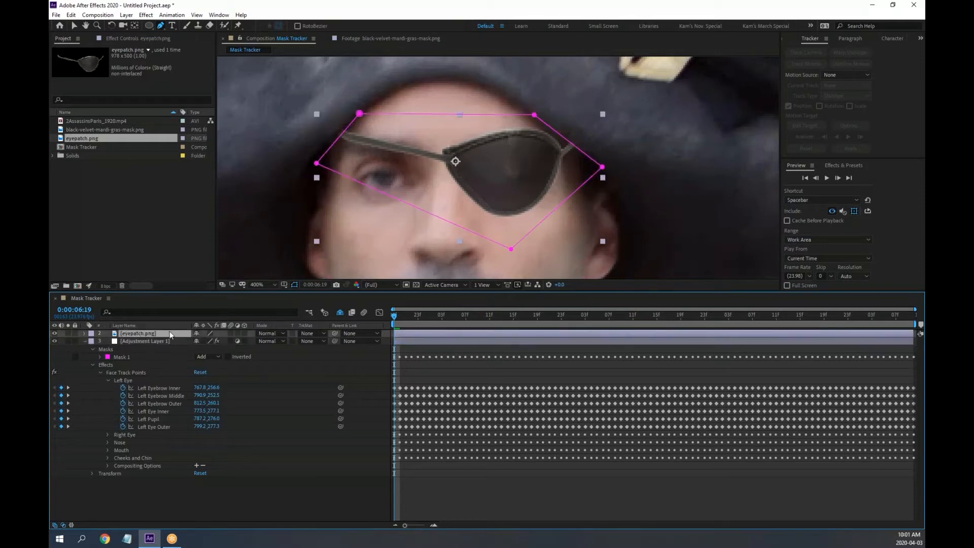
Add an expression linking the eyepatch's Position to the Left Eye Inner track point
{"action": "key", "text": "a"}
{"action": "key", "text": "shift+p"}
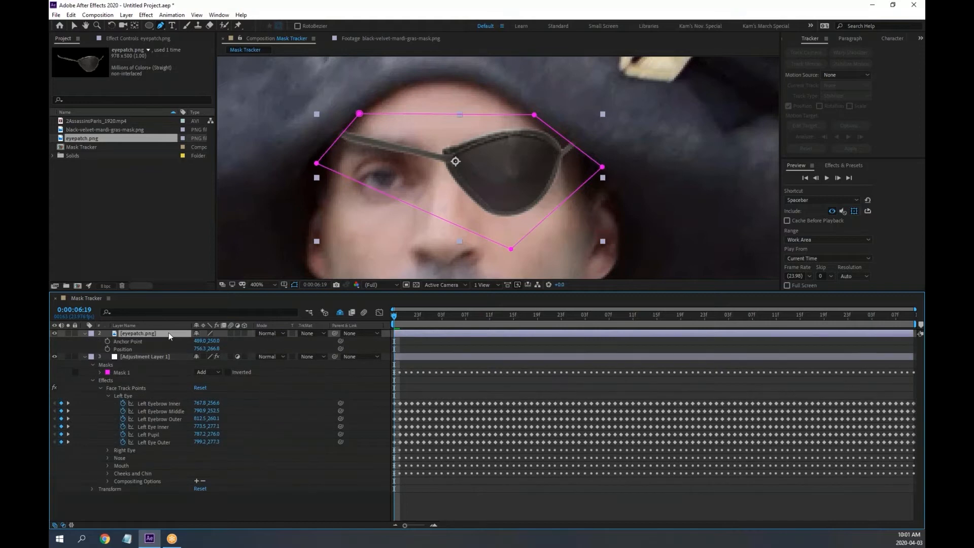
{"action": "left_click", "coordinate": [107, 350], "text": "alt"}
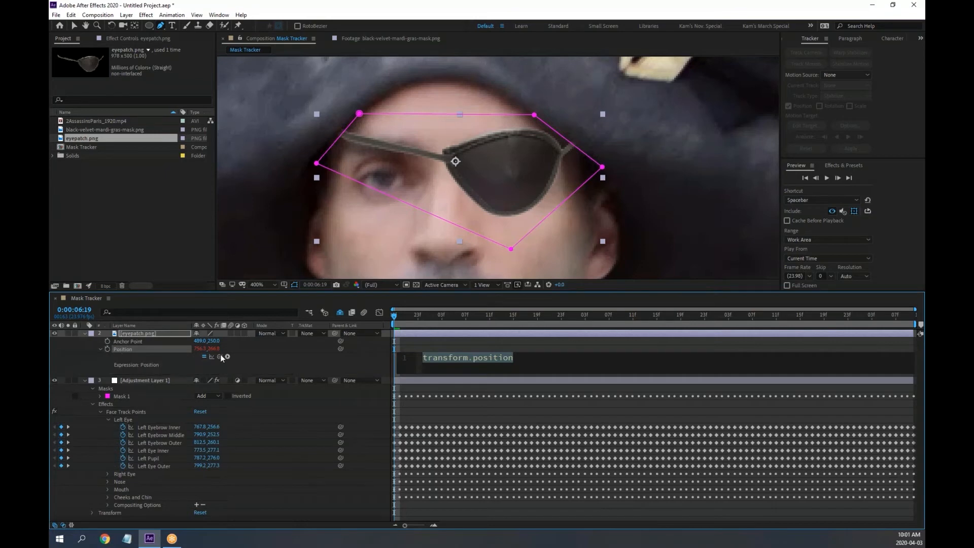
{"action": "left_click_drag", "start_coordinate": [220, 356], "coordinate": [165, 449]}
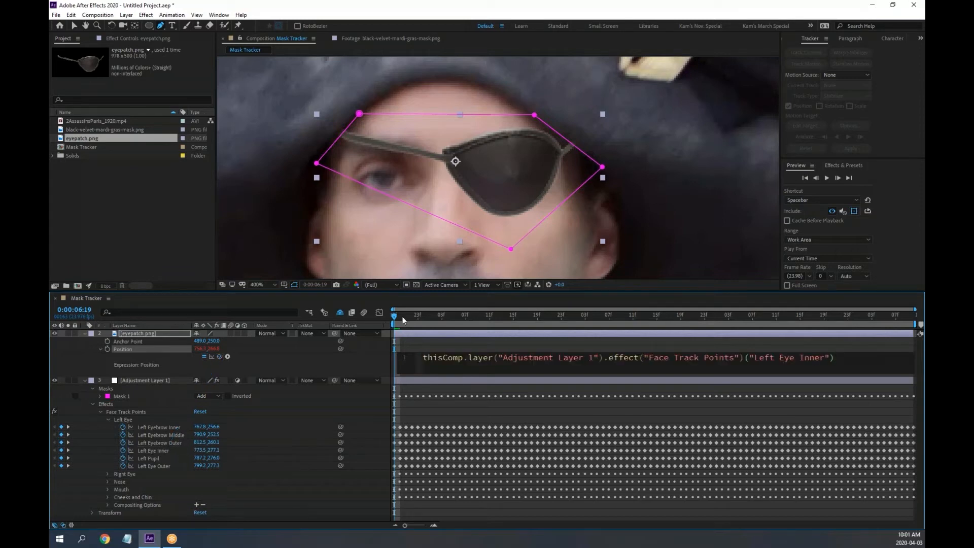
{"action": "mouse_move", "coordinate": [402, 315]}
{"action": "left_mouse_down"}
{"action": "mouse_move", "coordinate": [414, 317]}
{"action": "mouse_move", "coordinate": [392, 320]}
{"action": "left_mouse_up"}
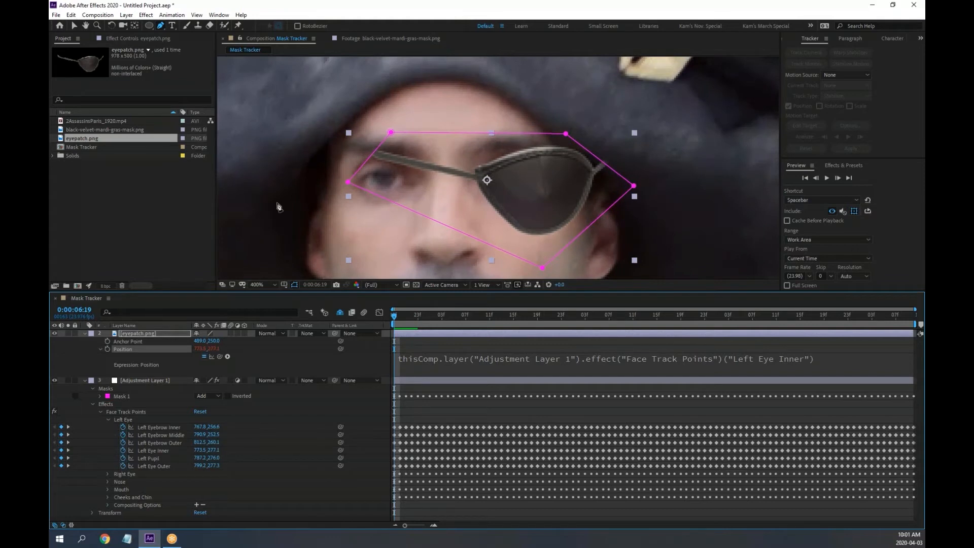
Shift the eyepatch's anchor to about 586.1, 307.1 so the patch sits over the eye
{"action": "left_click", "coordinate": [76, 25]}
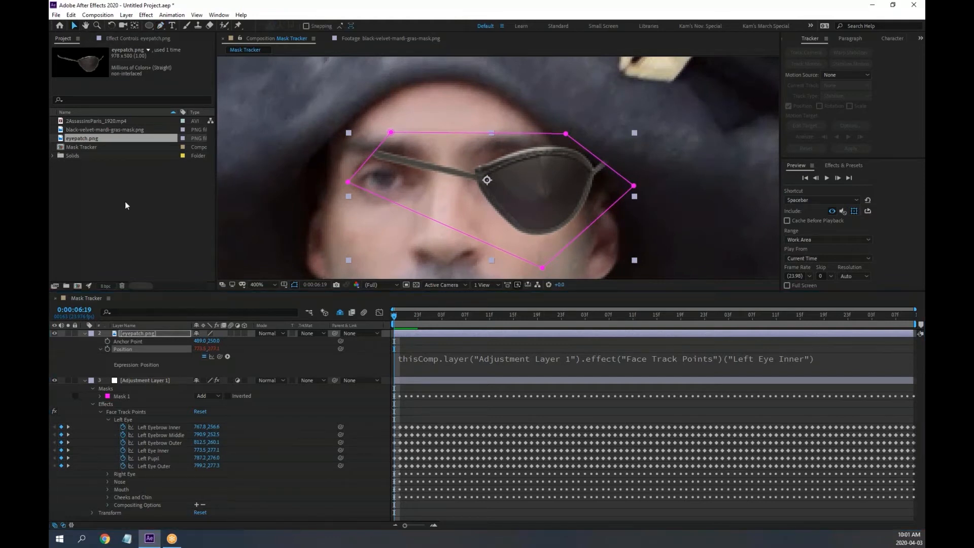
{"action": "left_click", "coordinate": [133, 218]}
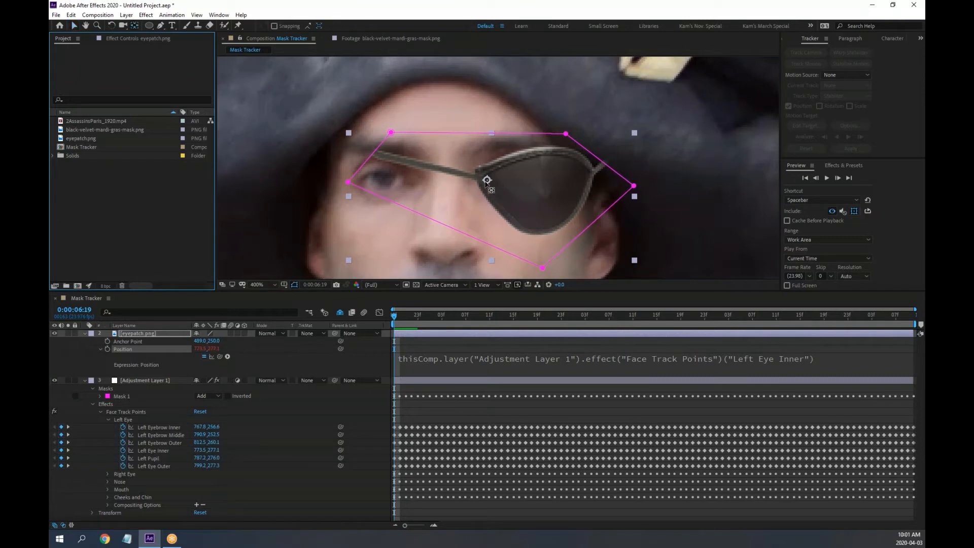
{"action": "left_click_drag", "start_coordinate": [486, 182], "coordinate": [518, 202]}
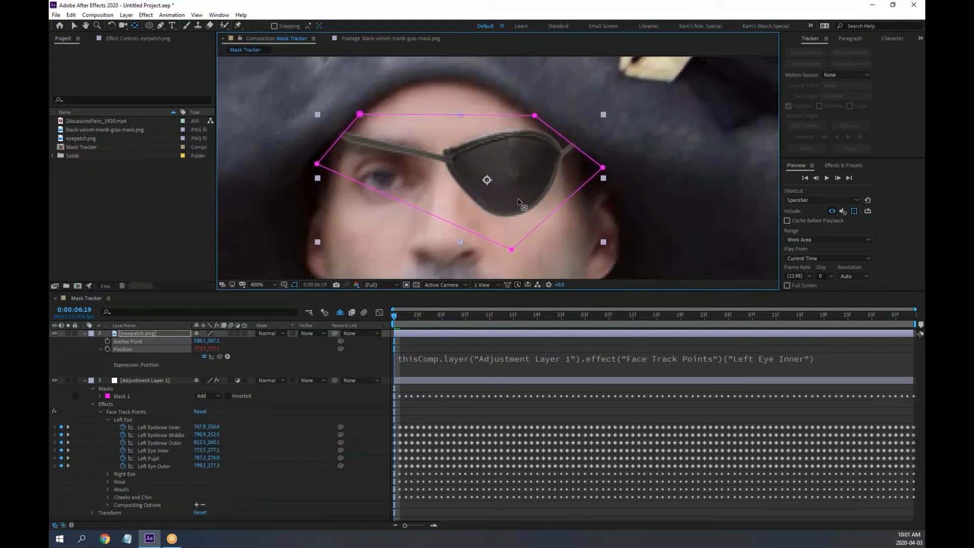
{"action": "left_click", "coordinate": [88, 334]}
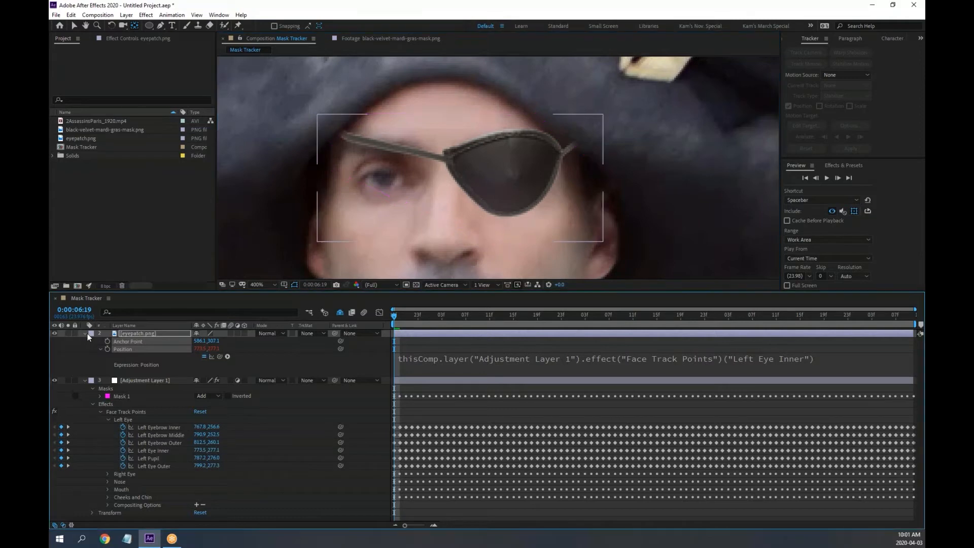
Collapse the eyepatch and adjustment layer properties and zoom out to show both soldiers
{"action": "left_click", "coordinate": [83, 333]}
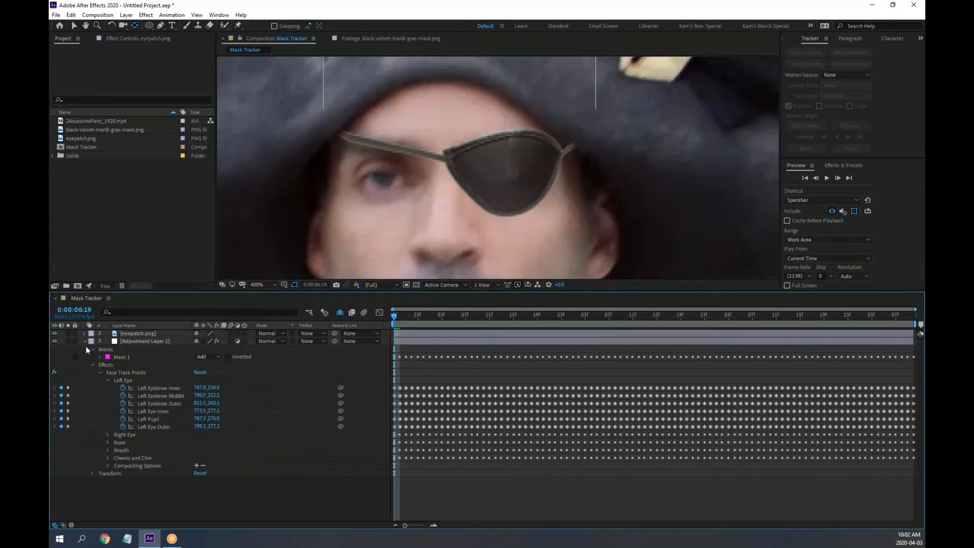
{"action": "left_click", "coordinate": [83, 341]}
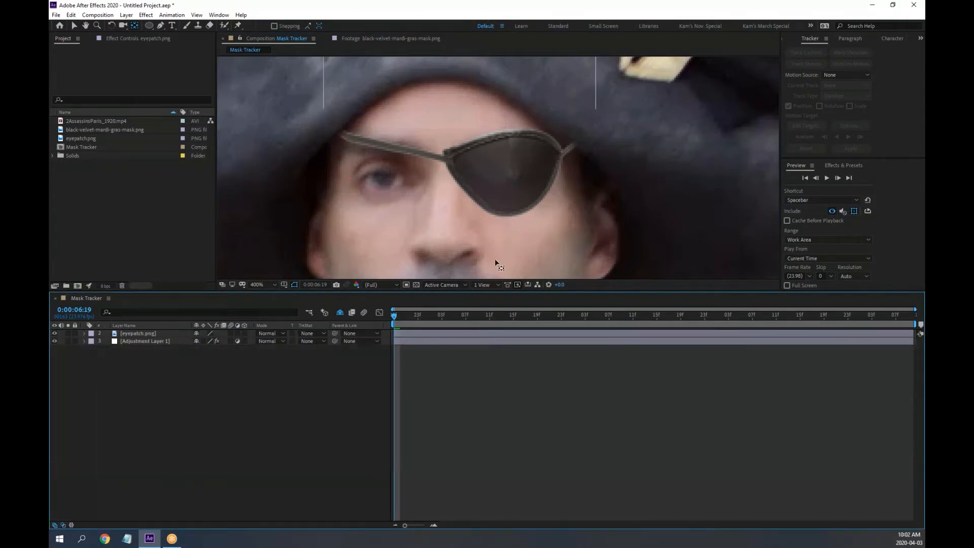
{"action": "scroll", "coordinate": [496, 261], "scroll_direction": "down", "scroll_amount": 2}
{"action": "scroll", "coordinate": [494, 168], "scroll_direction": "down", "scroll_amount": 2}
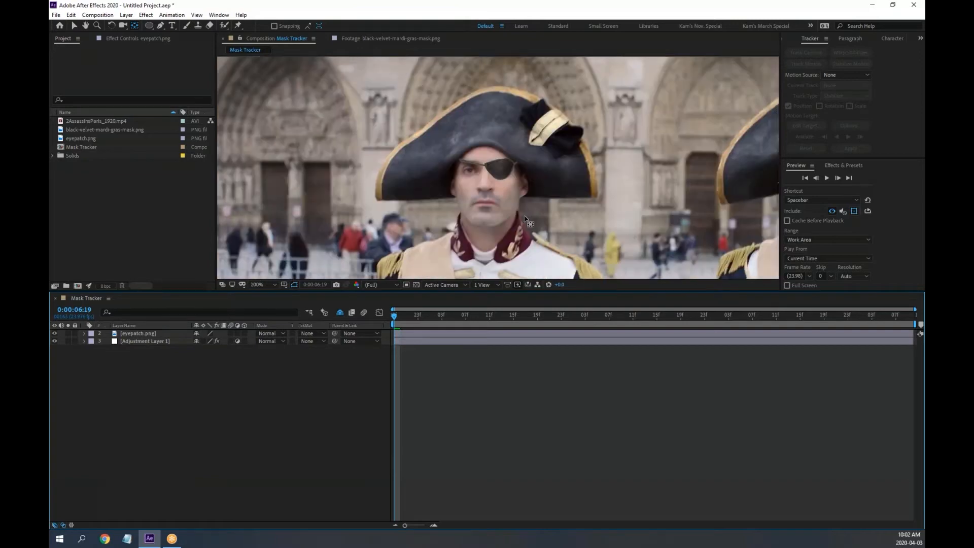
{"action": "left_click_drag", "start_coordinate": [582, 203], "coordinate": [430, 178]}
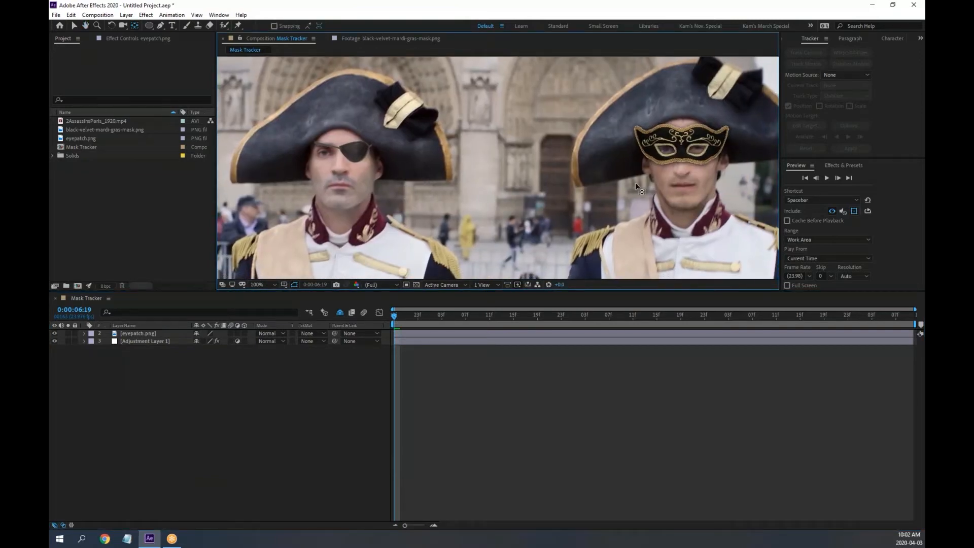
{"action": "left_click", "coordinate": [245, 403]}
{"action": "key", "text": "v"}
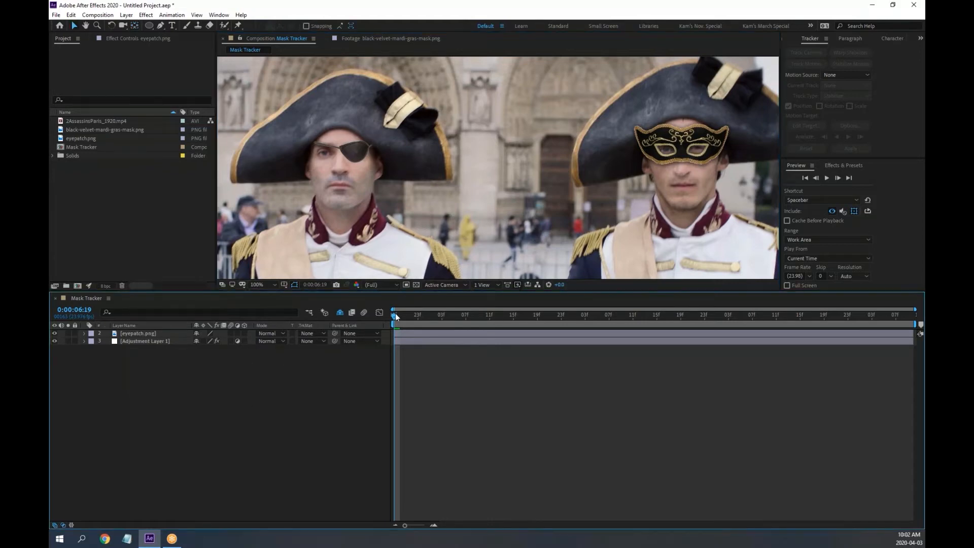
{"action": "left_click_drag", "start_coordinate": [394, 314], "coordinate": [408, 314]}
Preview the composition in a maximized viewer, confirming the eyepatch and mask follow both faces
{"action": "key", "text": "space"}
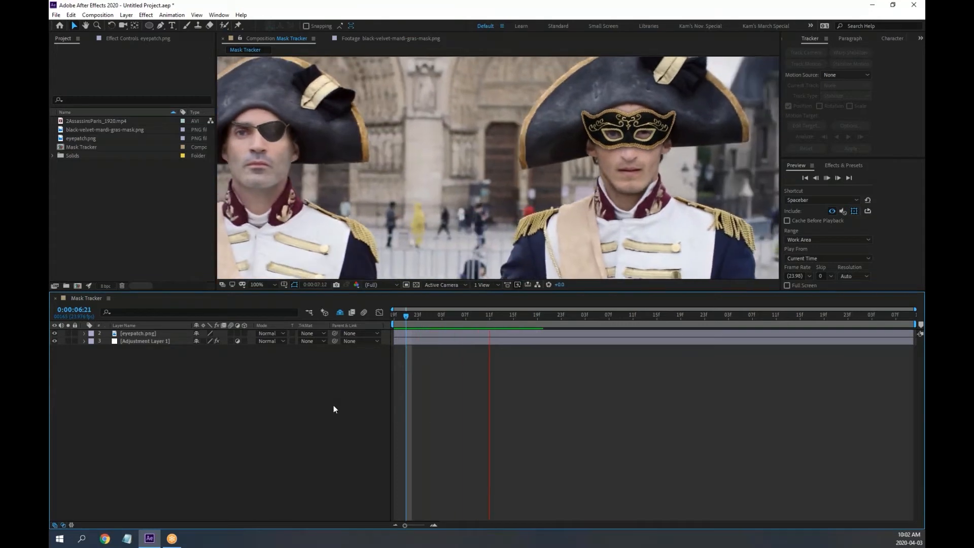
{"action": "key", "text": "space"}
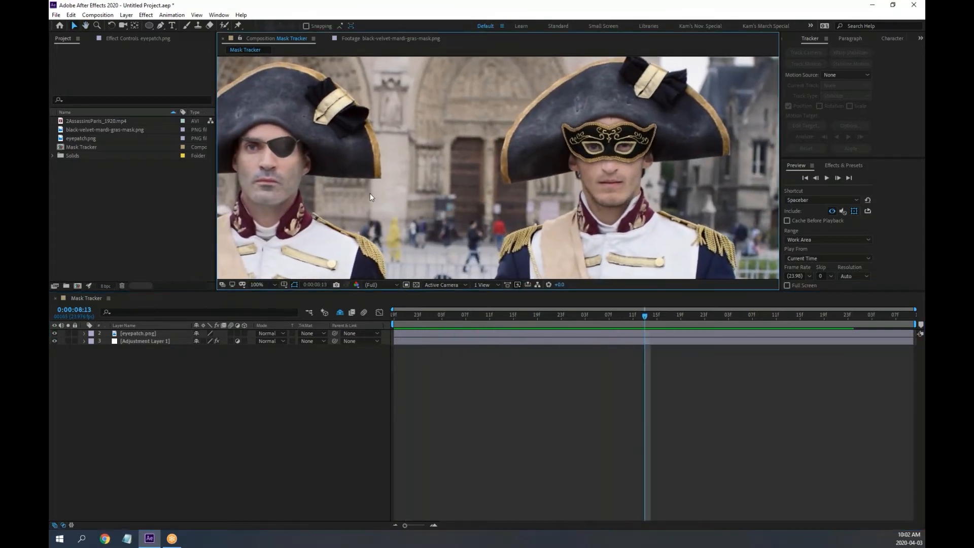
{"action": "key", "text": "grave"}
{"action": "left_click_drag", "start_coordinate": [333, 355], "coordinate": [371, 246]}
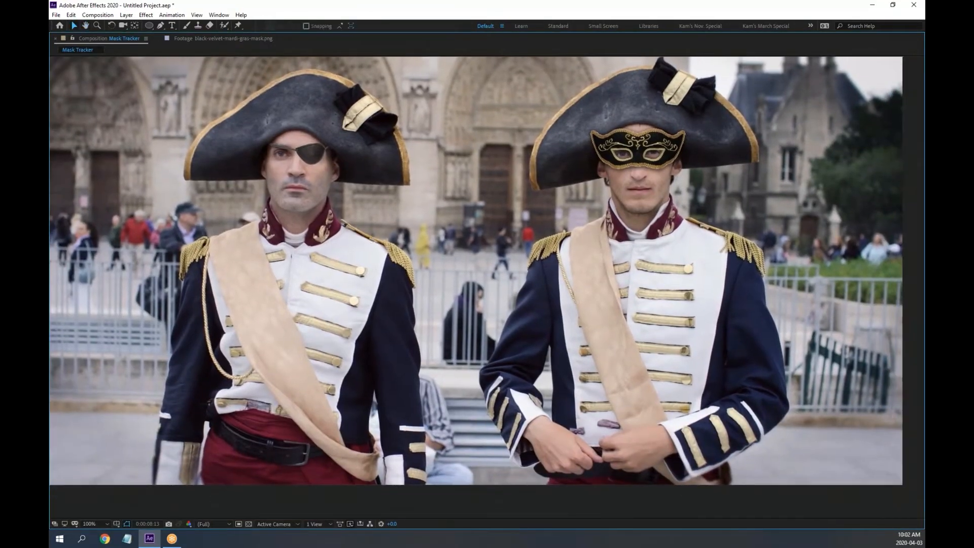
{"action": "key", "text": "space"}
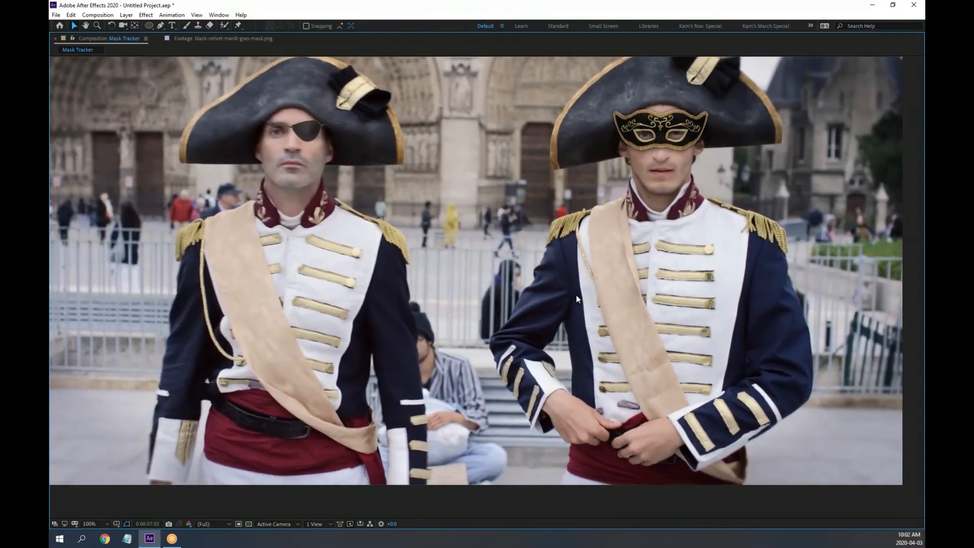
{"action": "key", "text": "grave"}
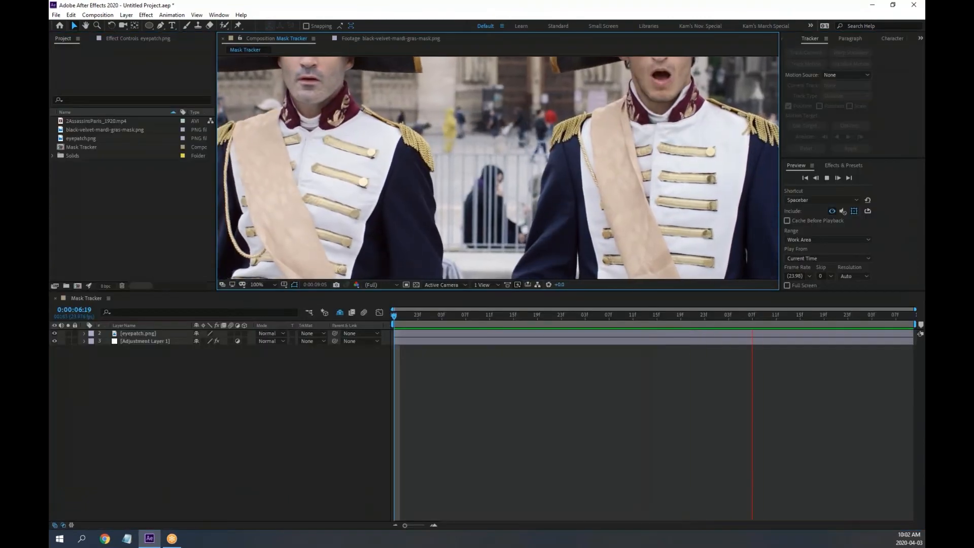
{"action": "key", "text": "space"}
{"action": "scroll", "coordinate": [586, 247], "scroll_direction": "down", "scroll_amount": 1}
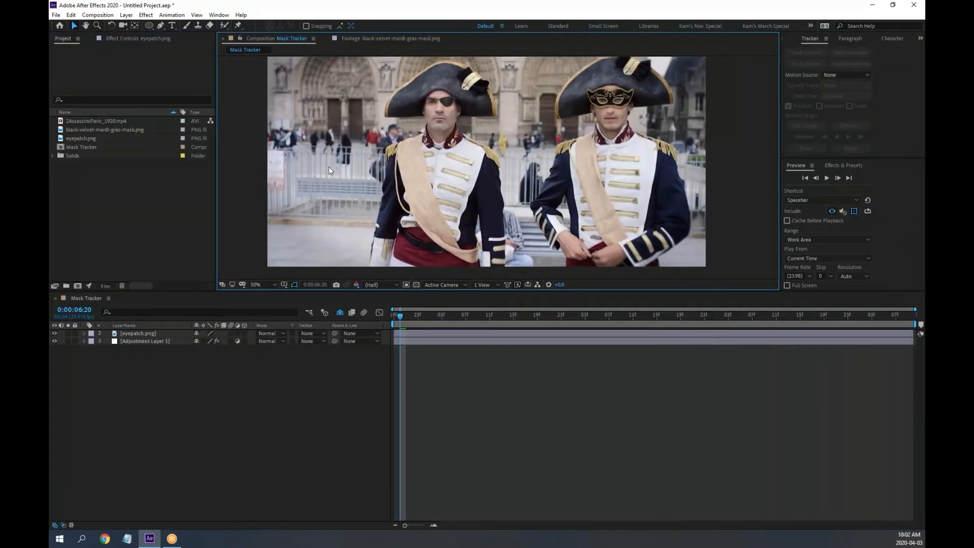
Close the Mask Tracker project without saving and import CarTrackMS.mov into a fresh project
{"action": "left_click", "coordinate": [56, 15]}
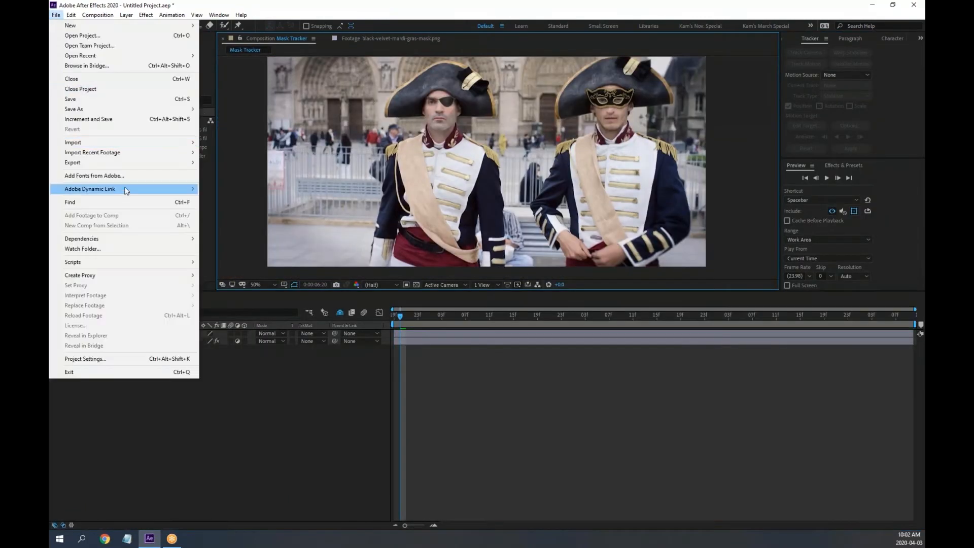
{"action": "left_click", "coordinate": [98, 90]}
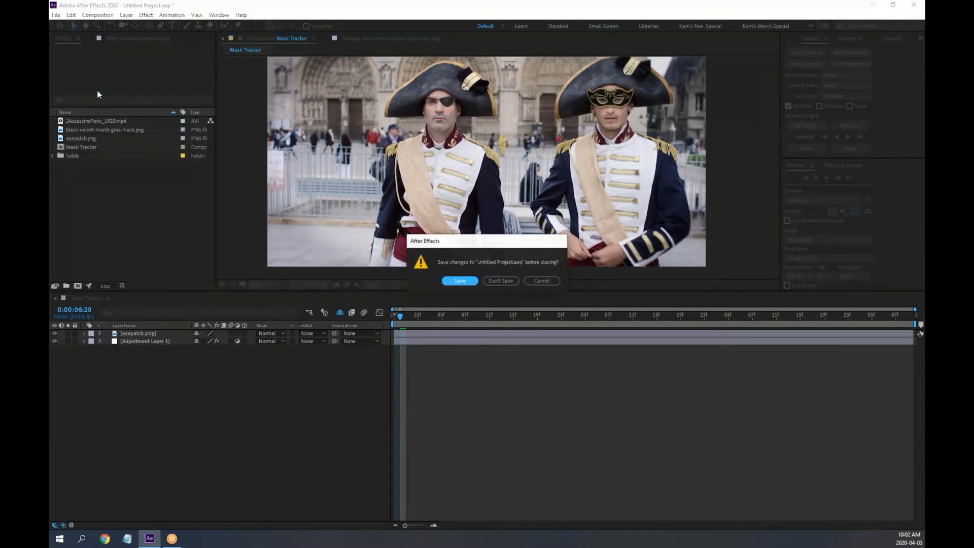
{"action": "left_click", "coordinate": [502, 281]}
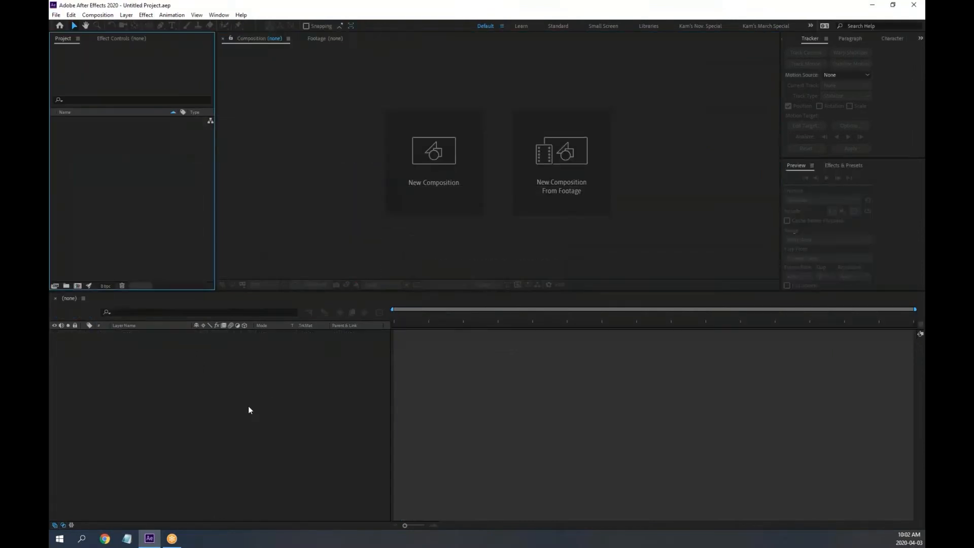
{"action": "double_click", "coordinate": [112, 185]}
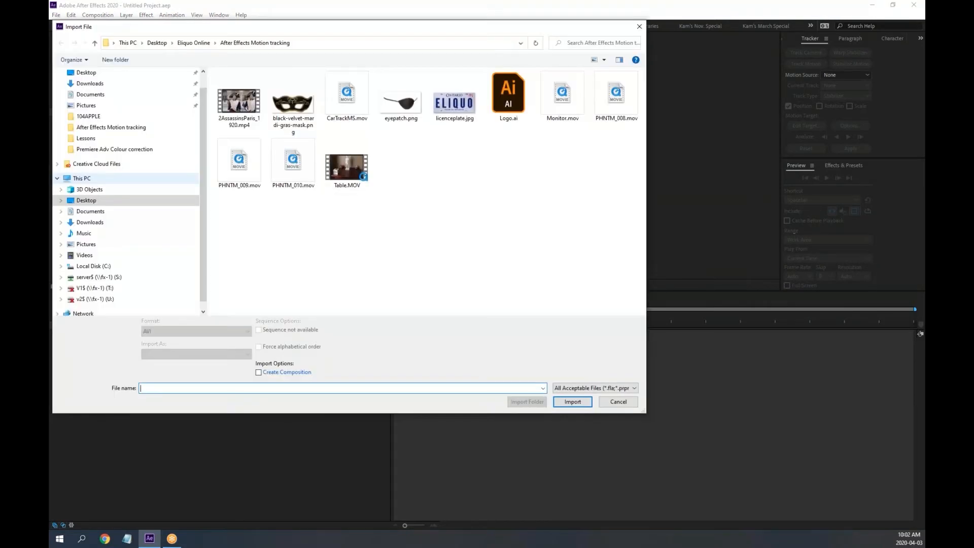
{"action": "double_click", "coordinate": [347, 96]}
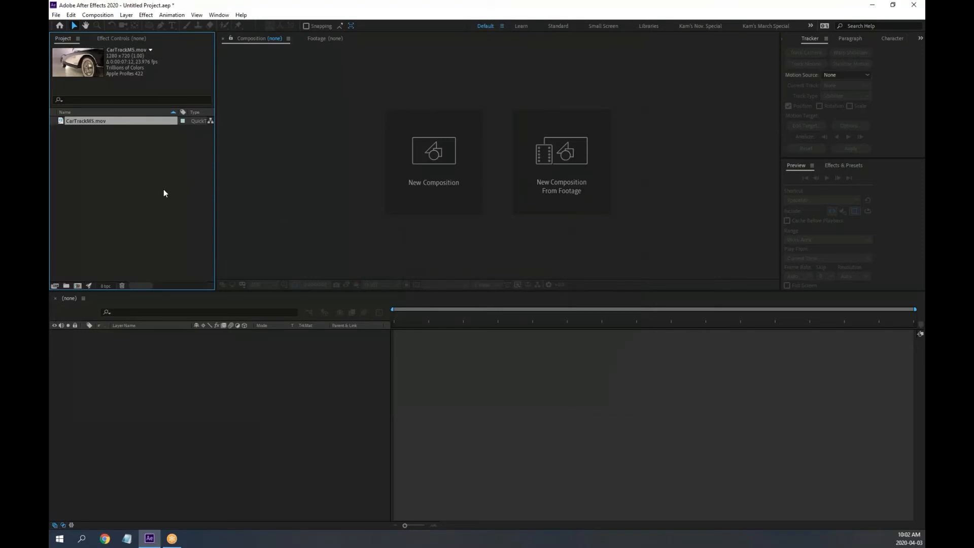
Create a CarTrackMS composition from the clip, enlarge the viewer, and play and scrub to the front wheel
{"action": "left_click_drag", "start_coordinate": [59, 119], "coordinate": [207, 420]}
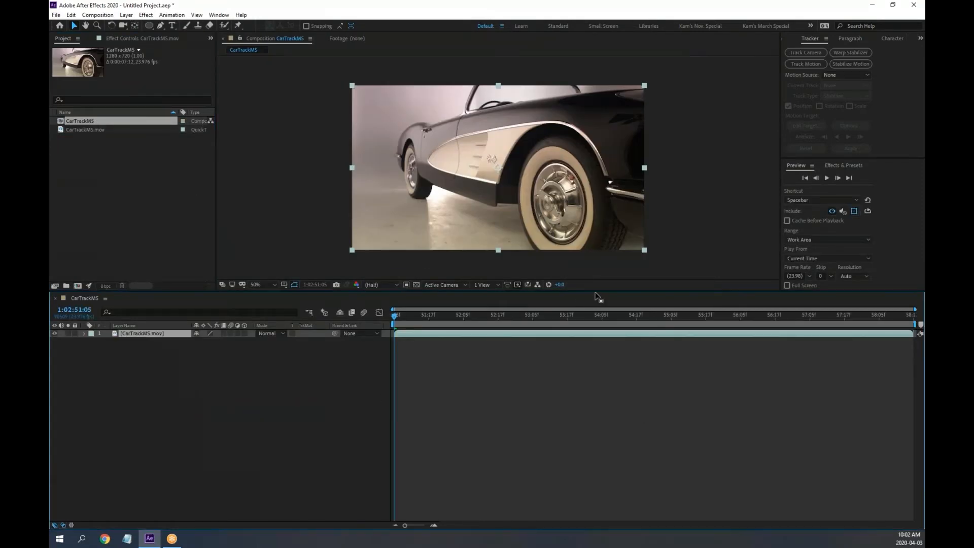
{"action": "left_click_drag", "start_coordinate": [598, 297], "coordinate": [598, 349]}
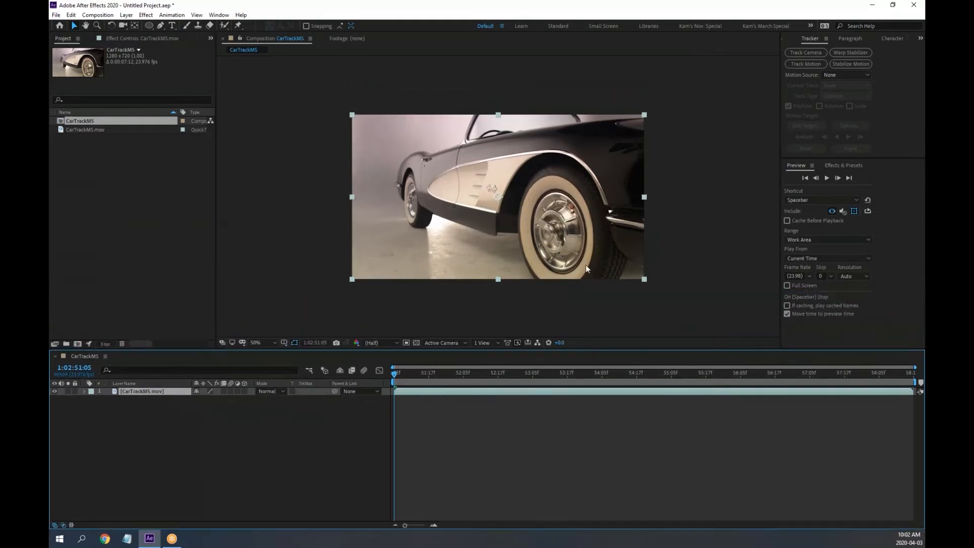
{"action": "scroll", "coordinate": [589, 242], "scroll_direction": "up", "scroll_amount": 2}
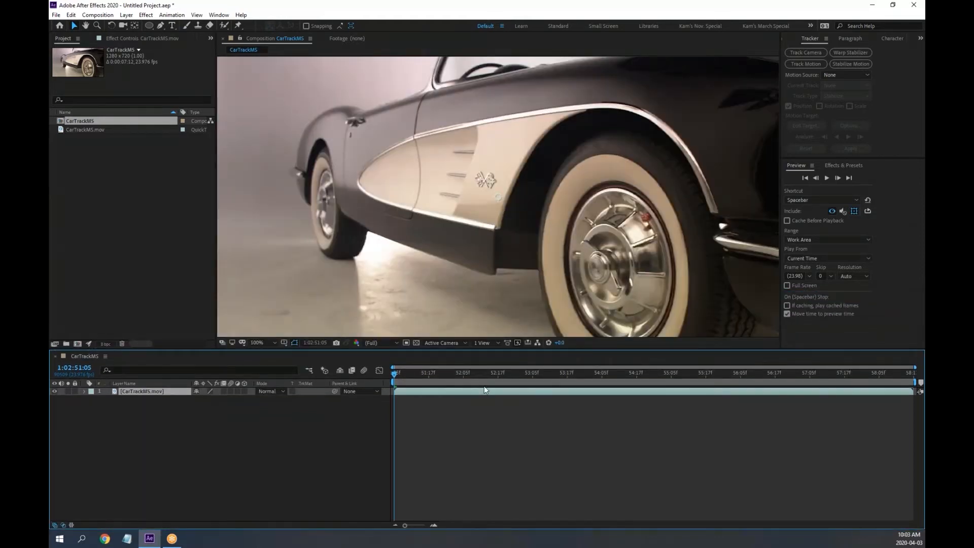
{"action": "key", "text": "space"}
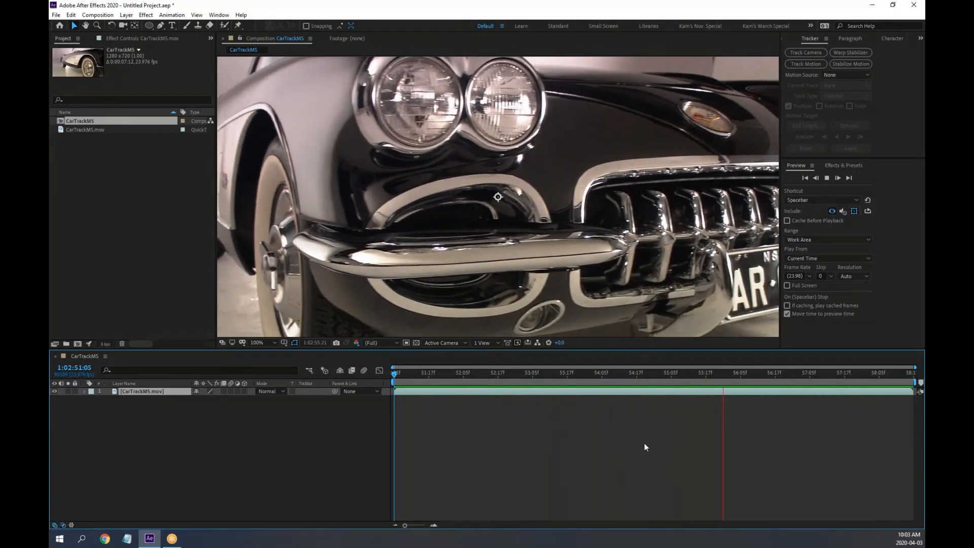
{"action": "key", "text": "space"}
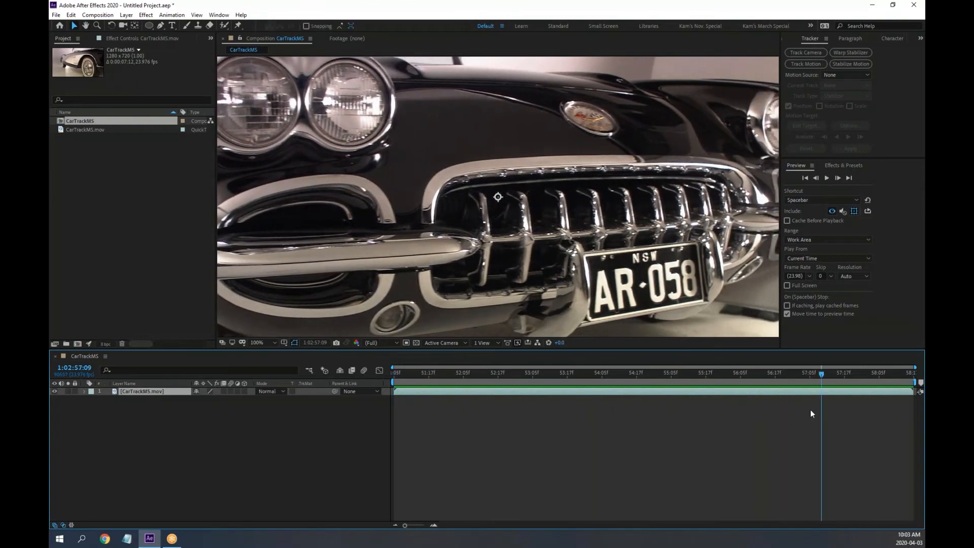
{"action": "left_click_drag", "start_coordinate": [826, 373], "coordinate": [530, 413]}
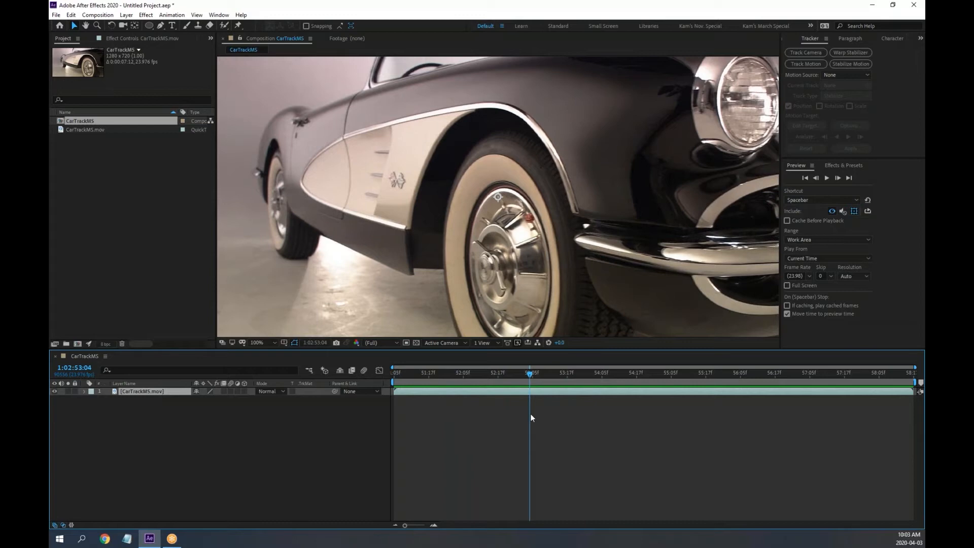
{"action": "left_click_drag", "start_coordinate": [532, 377], "coordinate": [564, 376]}
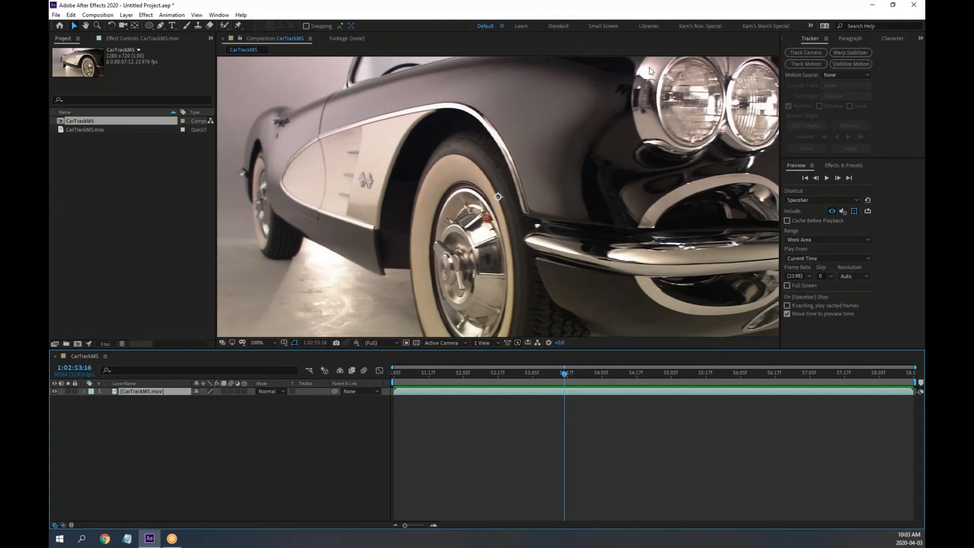
Draw on-screen annotation marks over the car's fender
{"action": "left_click", "coordinate": [583, 9]}
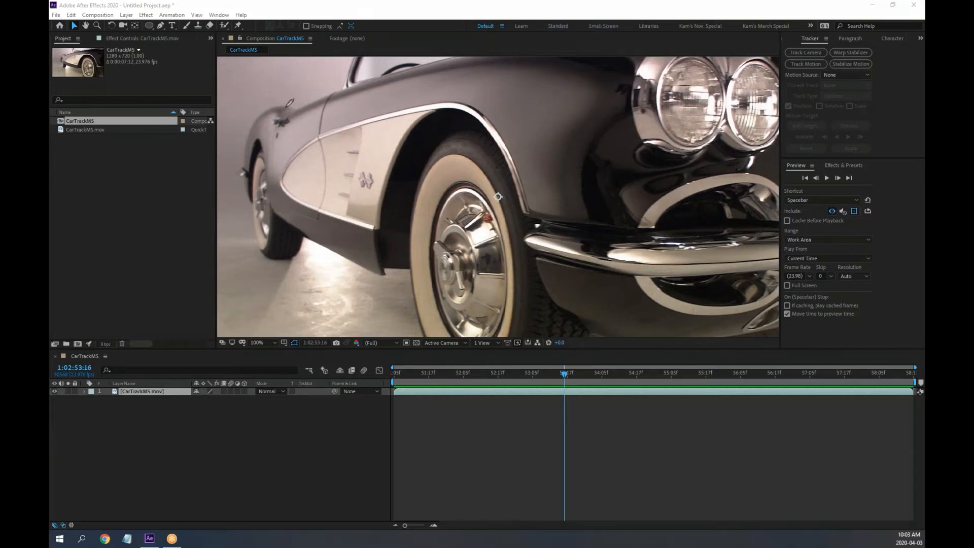
{"action": "mouse_move", "coordinate": [284, 91]}
{"action": "left_mouse_down"}
{"action": "mouse_move", "coordinate": [369, 137]}
{"action": "mouse_move", "coordinate": [486, 122]}
{"action": "mouse_move", "coordinate": [398, 76]}
{"action": "mouse_move", "coordinate": [281, 77]}
{"action": "mouse_move", "coordinate": [315, 121]}
{"action": "mouse_move", "coordinate": [335, 90]}
{"action": "mouse_move", "coordinate": [362, 106]}
{"action": "mouse_move", "coordinate": [385, 97]}
{"action": "mouse_move", "coordinate": [435, 117]}
{"action": "mouse_move", "coordinate": [449, 97]}
{"action": "mouse_move", "coordinate": [473, 164]}
{"action": "left_mouse_up"}
{"action": "left_click", "coordinate": [341, 111]}
{"action": "left_click", "coordinate": [398, 116]}
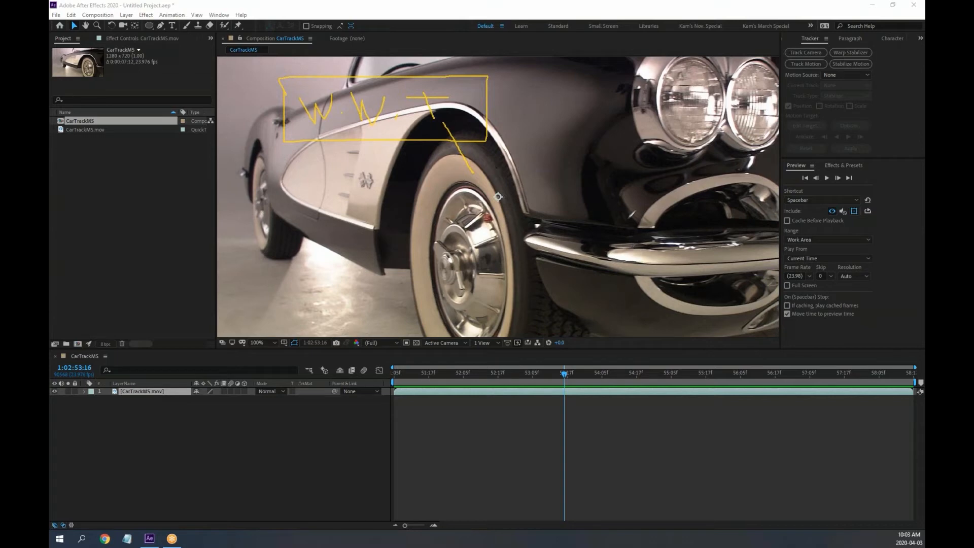
{"action": "mouse_move", "coordinate": [604, 98]}
{"action": "left_mouse_down"}
{"action": "mouse_move", "coordinate": [607, 155]}
{"action": "mouse_move", "coordinate": [736, 159]}
{"action": "mouse_move", "coordinate": [753, 150]}
{"action": "mouse_move", "coordinate": [751, 104]}
{"action": "mouse_move", "coordinate": [603, 104]}
{"action": "mouse_move", "coordinate": [625, 138]}
{"action": "mouse_move", "coordinate": [683, 144]}
{"action": "left_mouse_up"}
{"action": "mouse_move", "coordinate": [696, 129]}
{"action": "left_mouse_down"}
{"action": "mouse_move", "coordinate": [704, 148]}
{"action": "mouse_move", "coordinate": [732, 150]}
{"action": "left_mouse_up"}
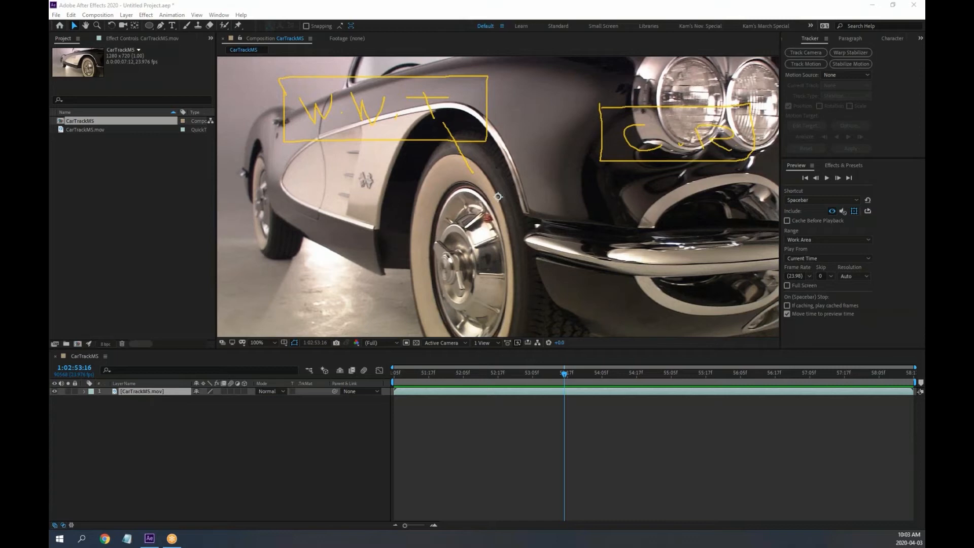
{"action": "left_click_drag", "start_coordinate": [673, 162], "coordinate": [634, 248]}
{"action": "left_click", "coordinate": [618, 63]}
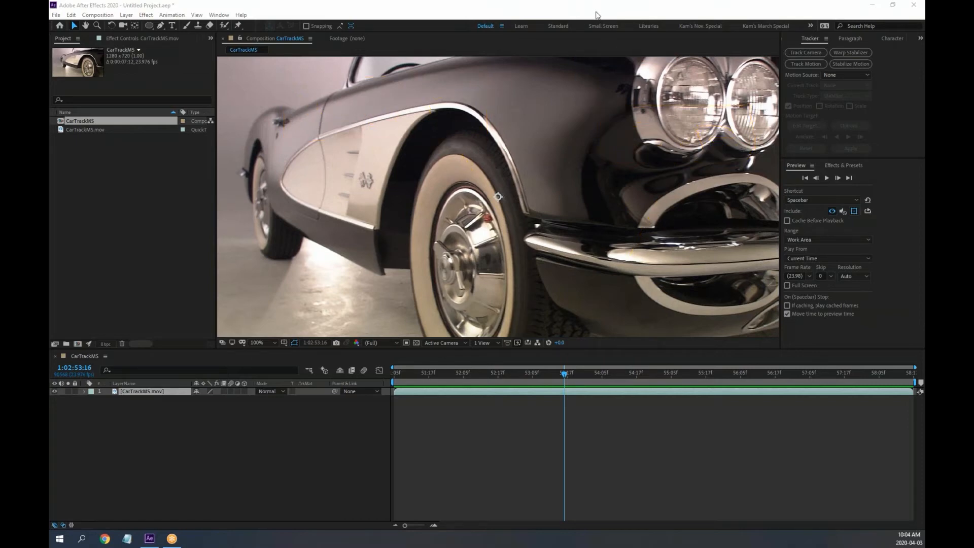
Scrub the CarTrackMS footage from the side and wheel to the headlights and grille, returning to the start midway
{"action": "left_click", "coordinate": [597, 13]}
{"action": "left_click_drag", "start_coordinate": [486, 374], "coordinate": [573, 398]}
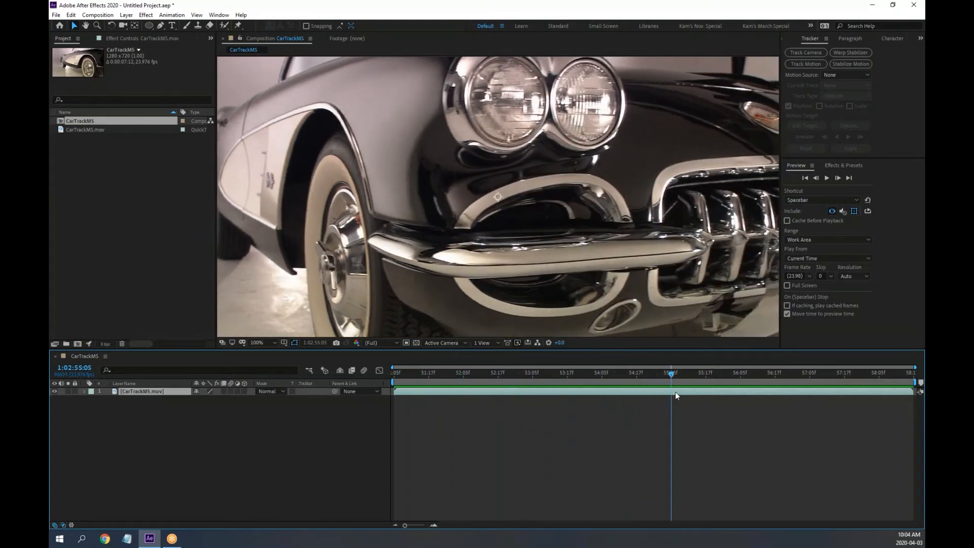
{"action": "left_click_drag", "start_coordinate": [756, 395], "coordinate": [787, 406]}
{"action": "left_click_drag", "start_coordinate": [577, 407], "coordinate": [186, 397]}
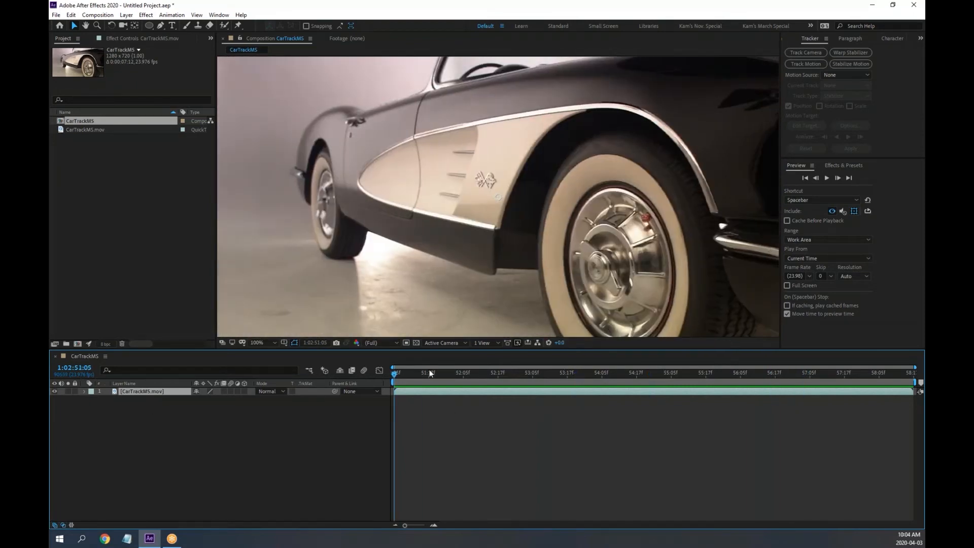
{"action": "left_click_drag", "start_coordinate": [429, 371], "coordinate": [625, 381]}
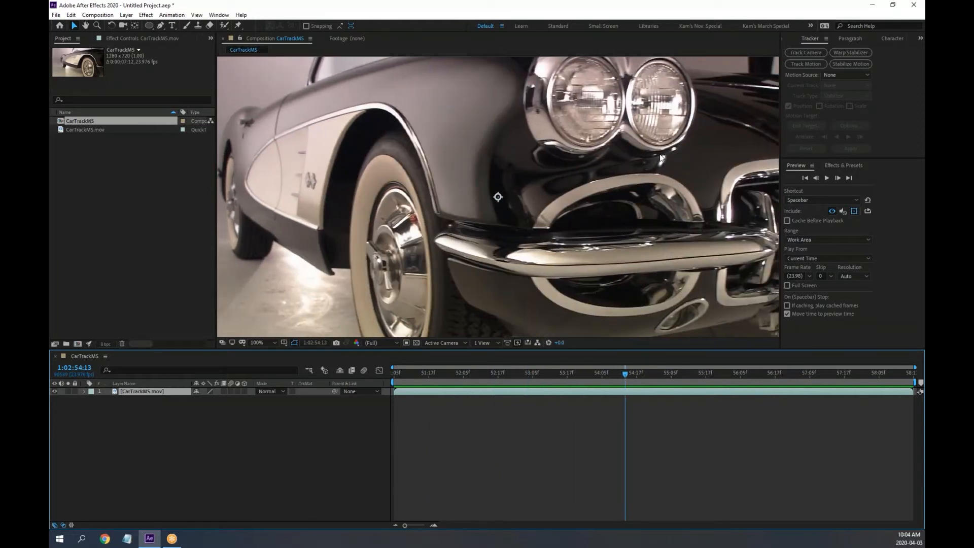
{"action": "left_click", "coordinate": [627, 373]}
{"action": "left_click_drag", "start_coordinate": [635, 372], "coordinate": [399, 399]}
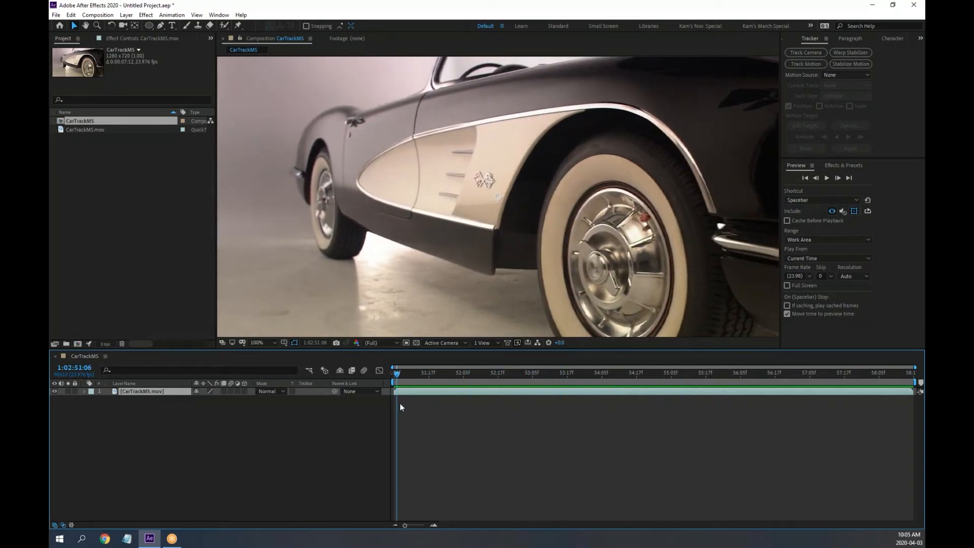
Open the import dialog and browse to Lessons > After Effects Studio Tech - Motion Tracking
{"action": "double_click", "coordinate": [117, 205]}
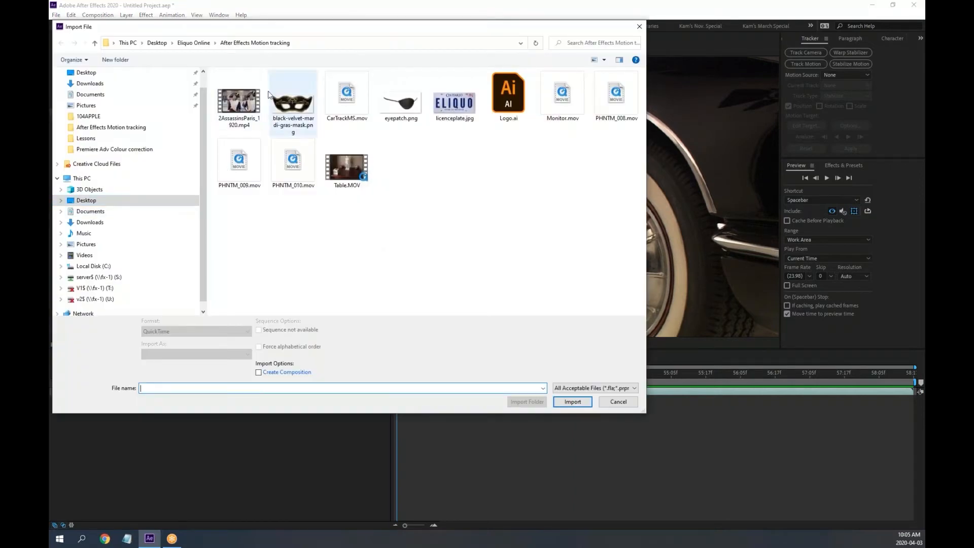
{"action": "left_click", "coordinate": [193, 43]}
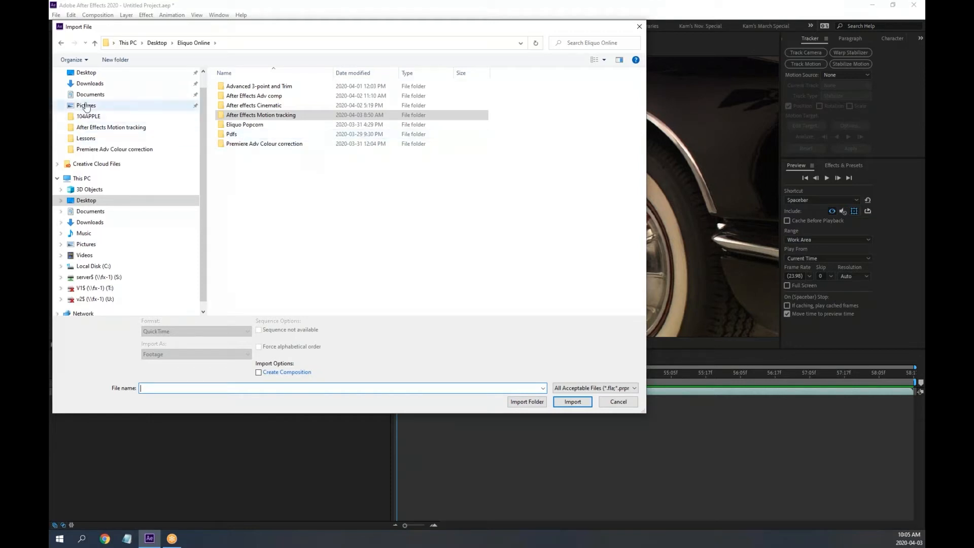
{"action": "left_click", "coordinate": [86, 138]}
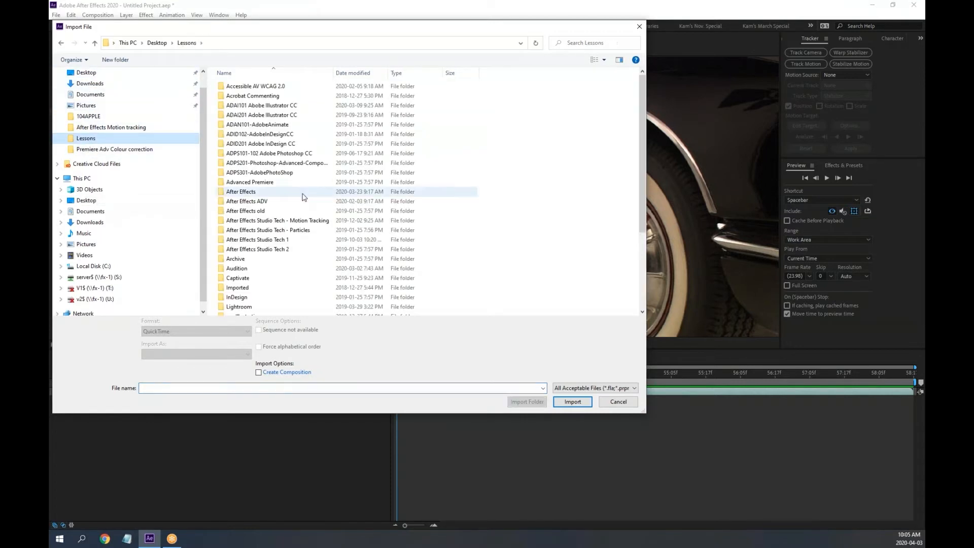
{"action": "left_click", "coordinate": [313, 221]}
{"action": "double_click", "coordinate": [313, 222]}
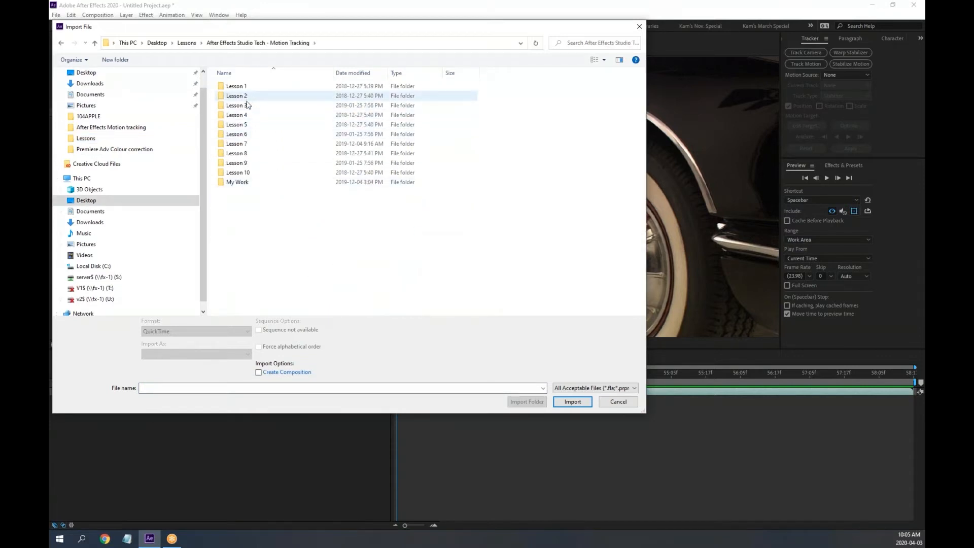
Check Lesson folders 9 through 4, then import Green_screen-ProRes 422HQ.mov from Lesson 3
{"action": "double_click", "coordinate": [246, 163]}
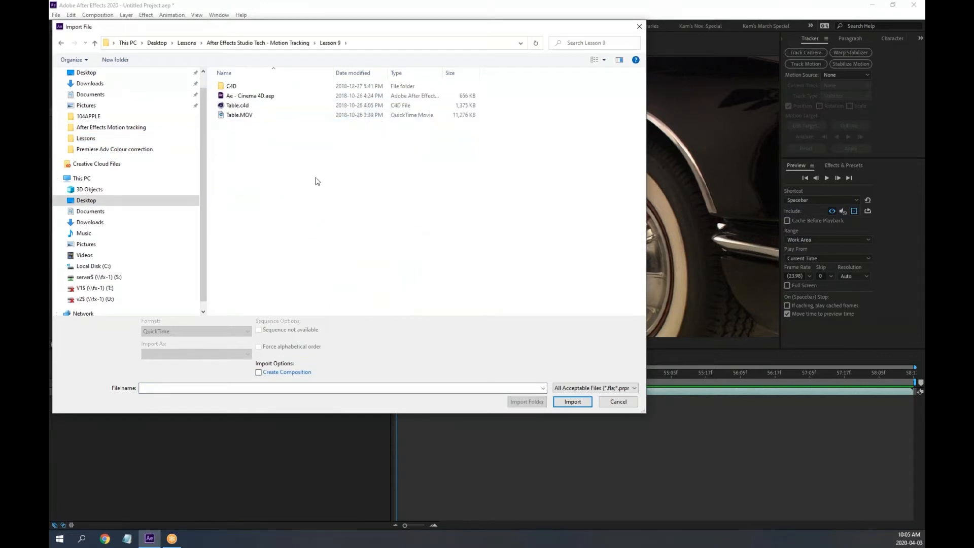
{"action": "key", "text": "BackSpace"}
{"action": "double_click", "coordinate": [242, 153]}
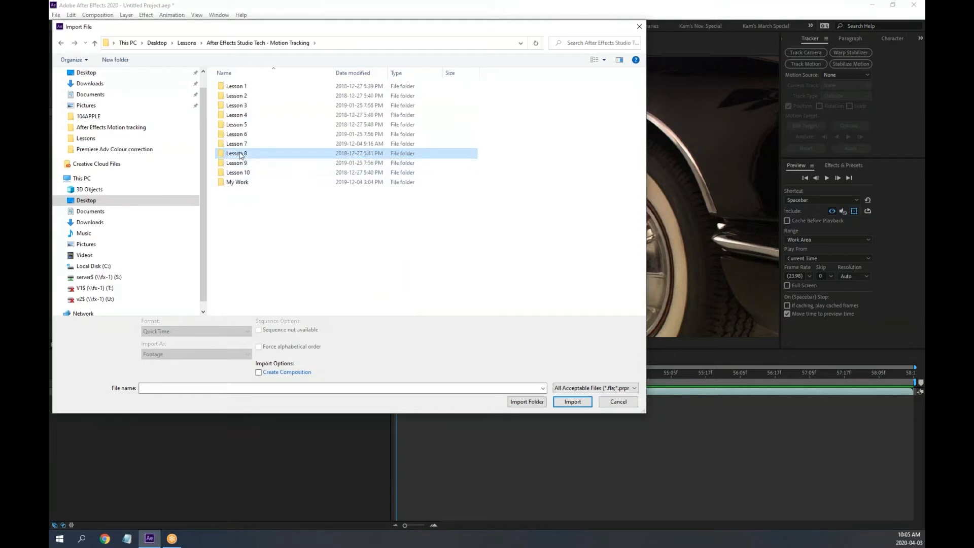
{"action": "key", "text": "BackSpace"}
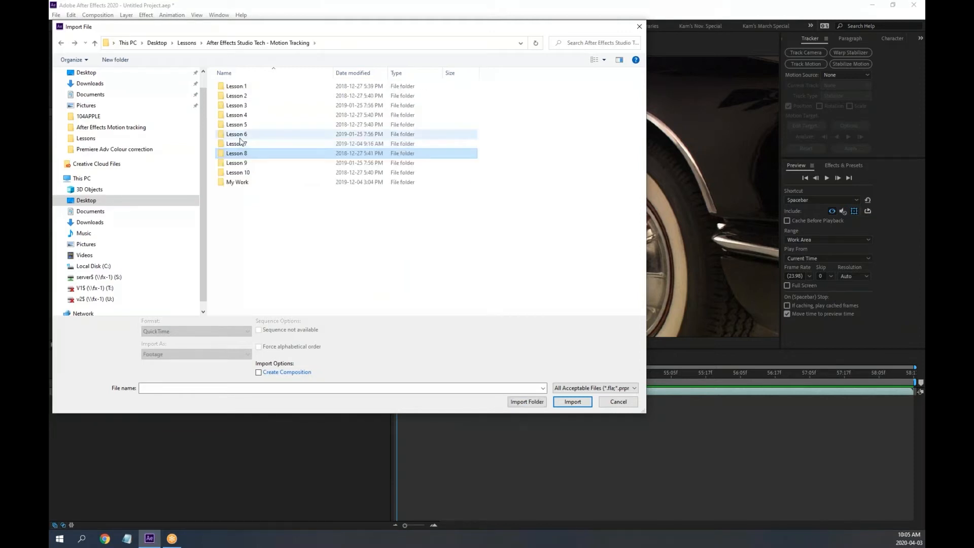
{"action": "left_click", "coordinate": [242, 145]}
{"action": "double_click", "coordinate": [242, 145]}
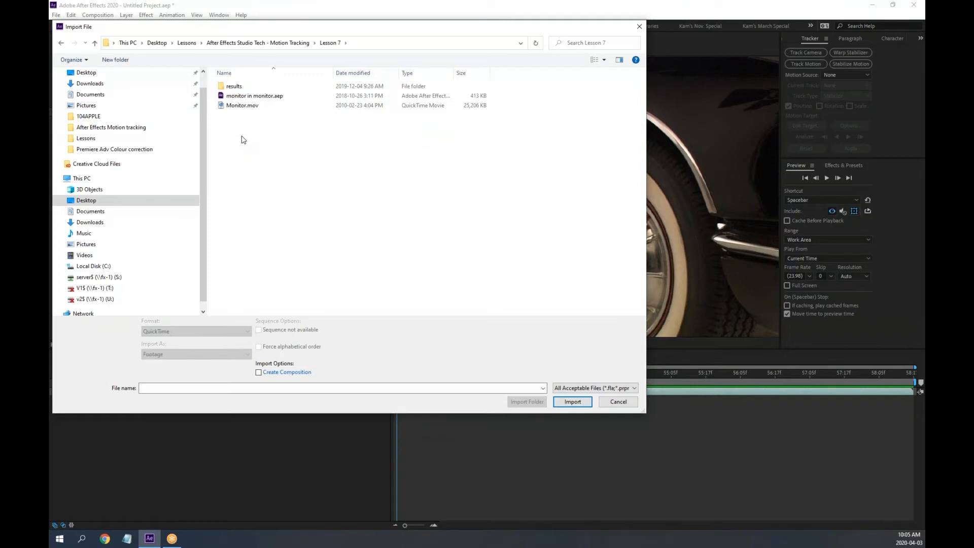
{"action": "key", "text": "BackSpace"}
{"action": "double_click", "coordinate": [241, 136]}
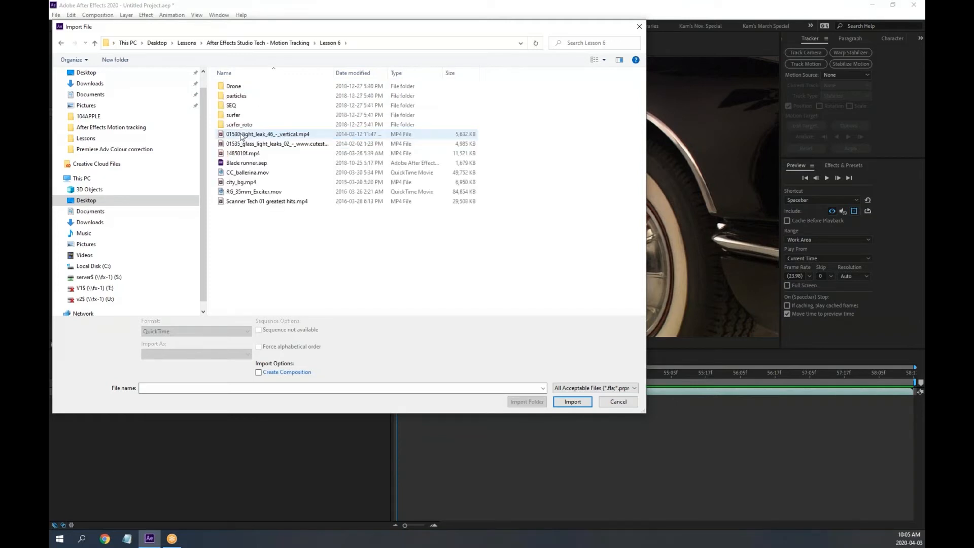
{"action": "key", "text": "BackSpace"}
{"action": "double_click", "coordinate": [237, 126]}
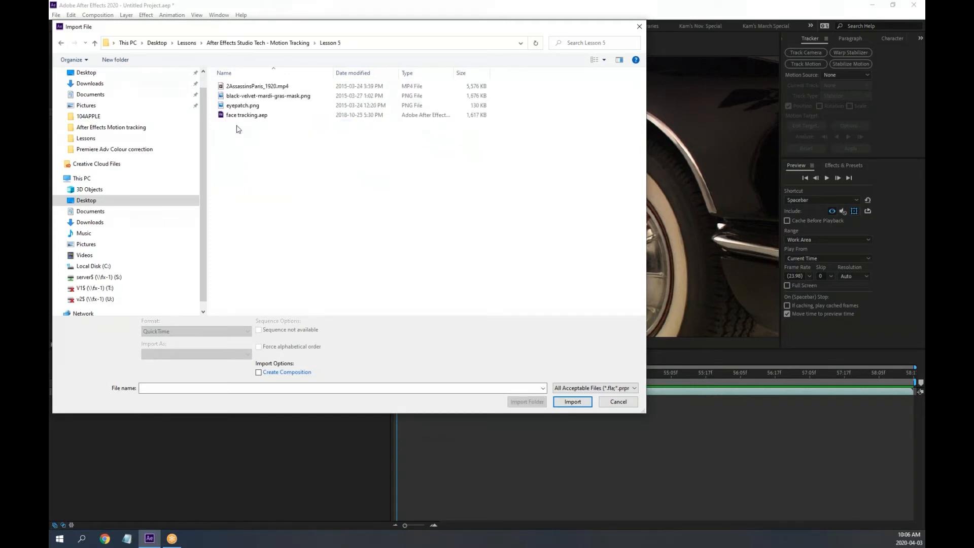
{"action": "key", "text": "BackSpace"}
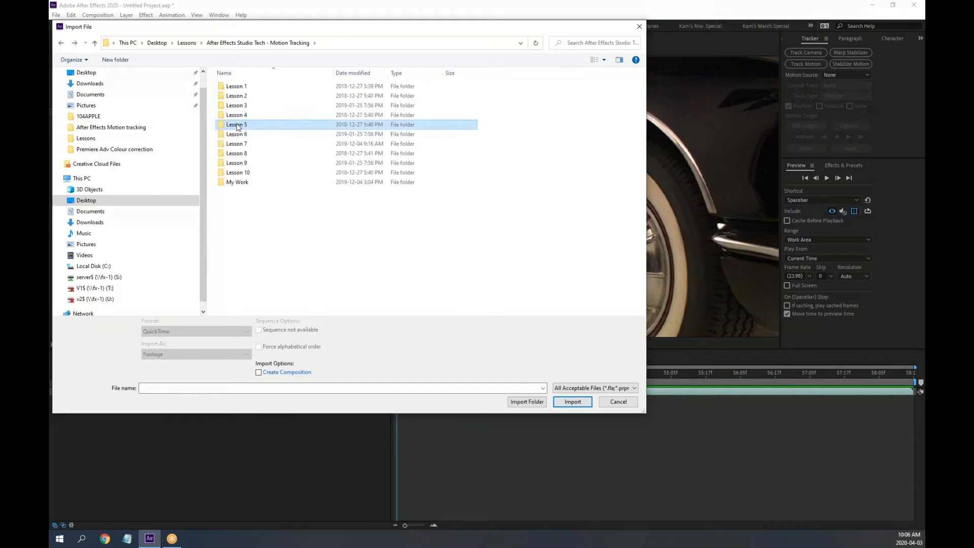
{"action": "double_click", "coordinate": [238, 117]}
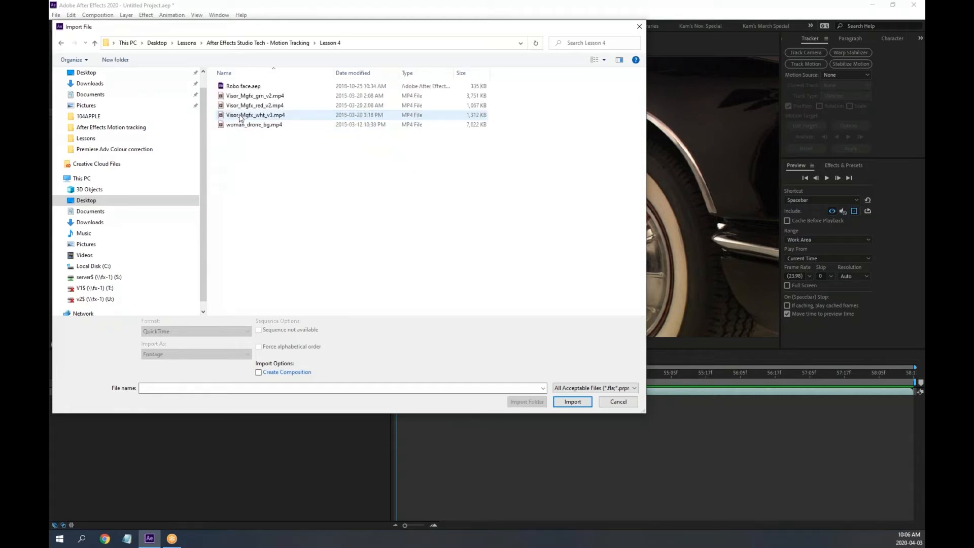
{"action": "key", "text": "BackSpace"}
{"action": "double_click", "coordinate": [238, 106]}
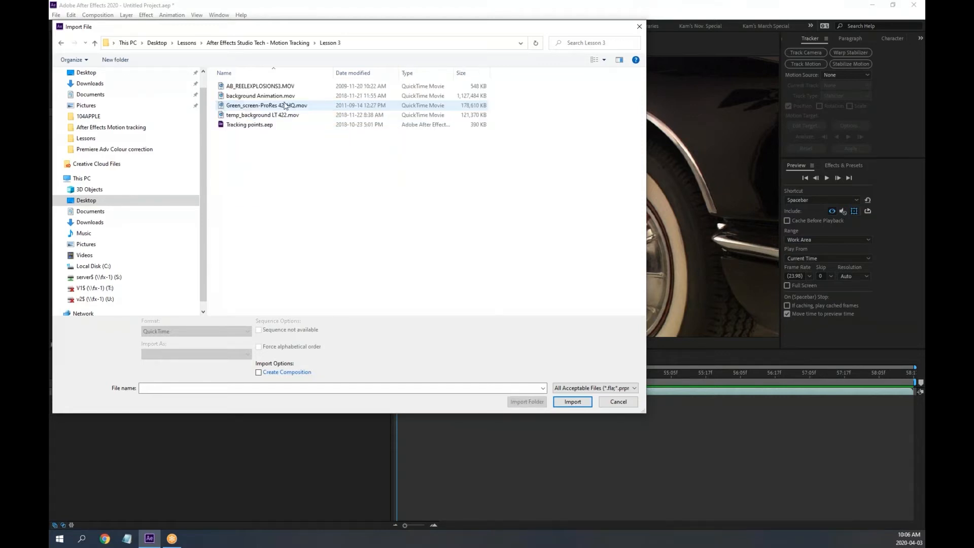
{"action": "double_click", "coordinate": [269, 106]}
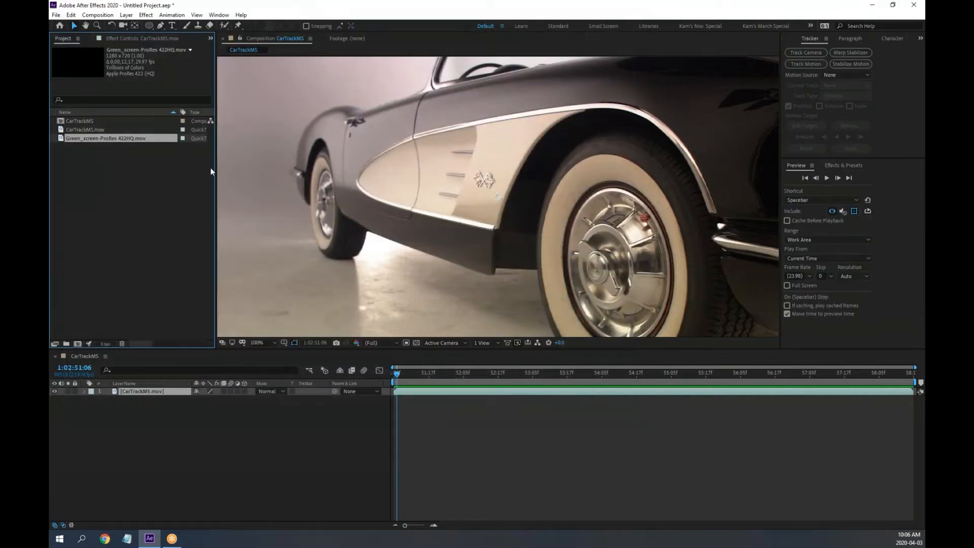
{"action": "double_click", "coordinate": [61, 139]}
{"action": "key", "text": "space"}
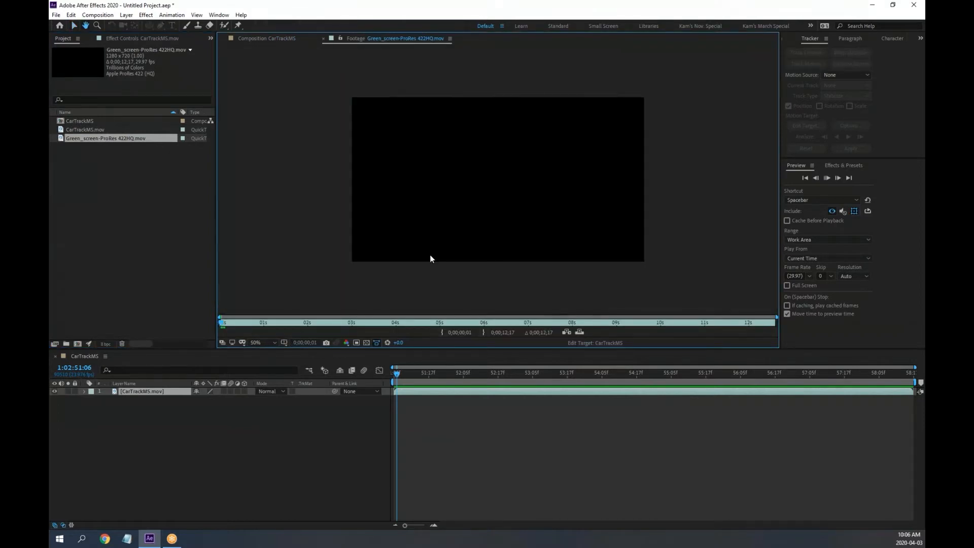
{"action": "key", "text": "period"}
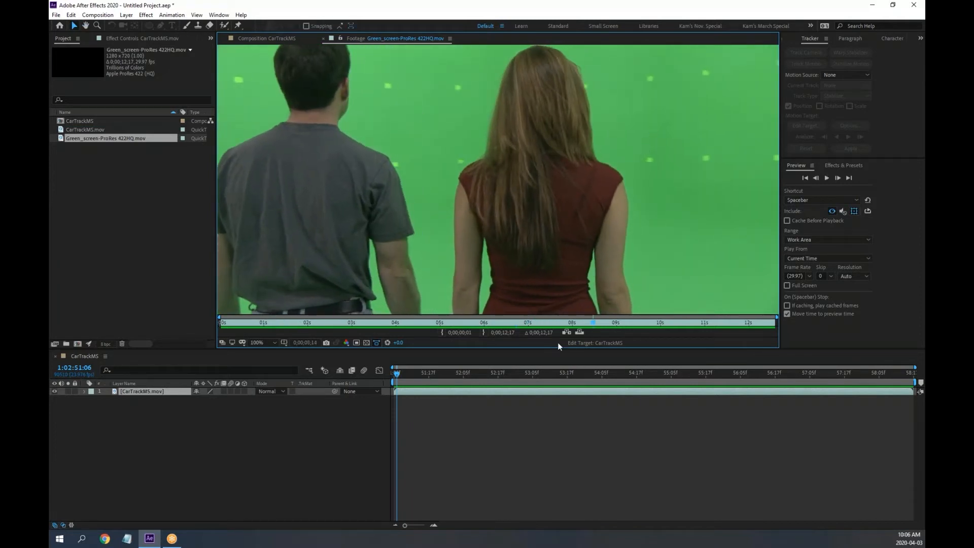
{"action": "left_click_drag", "start_coordinate": [588, 325], "coordinate": [534, 321]}
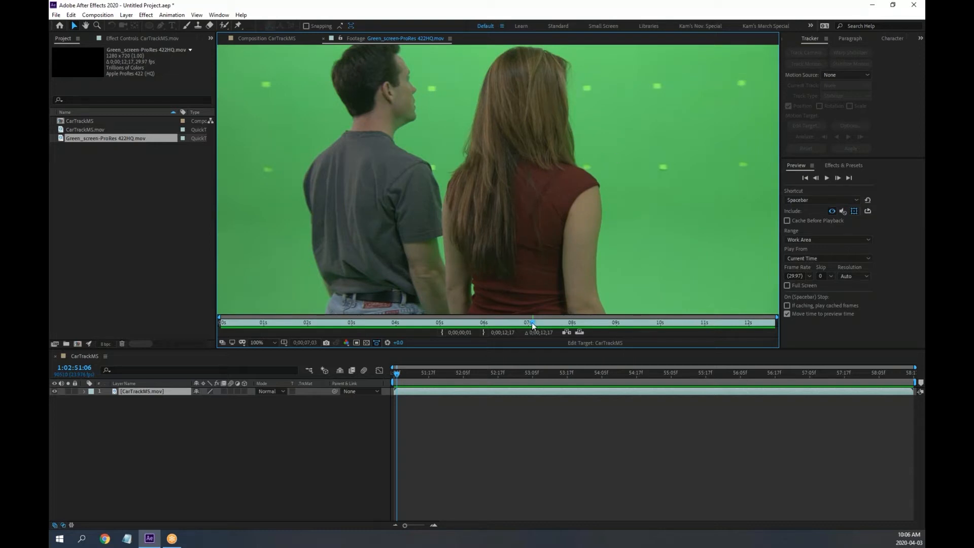
{"action": "left_click_drag", "start_coordinate": [532, 322], "coordinate": [558, 322]}
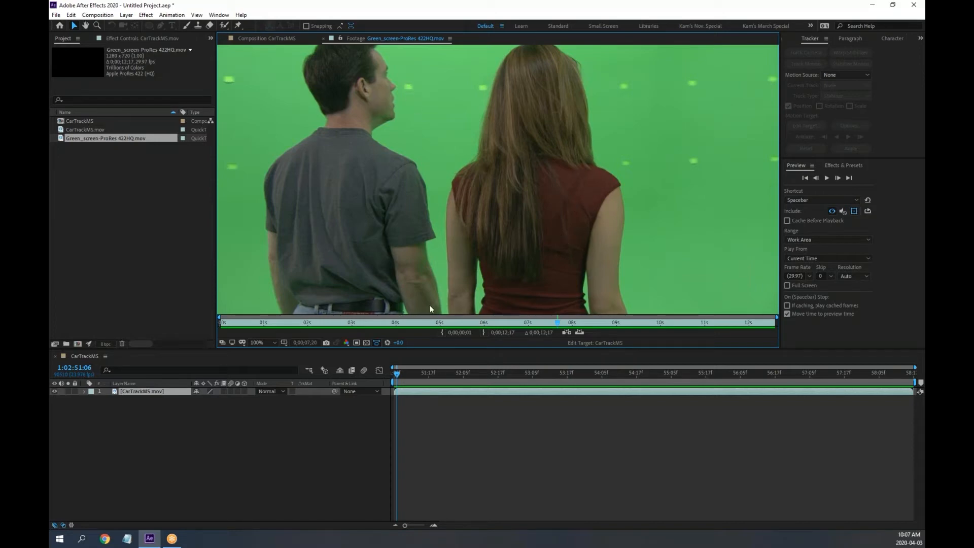
{"action": "left_click", "coordinate": [404, 373]}
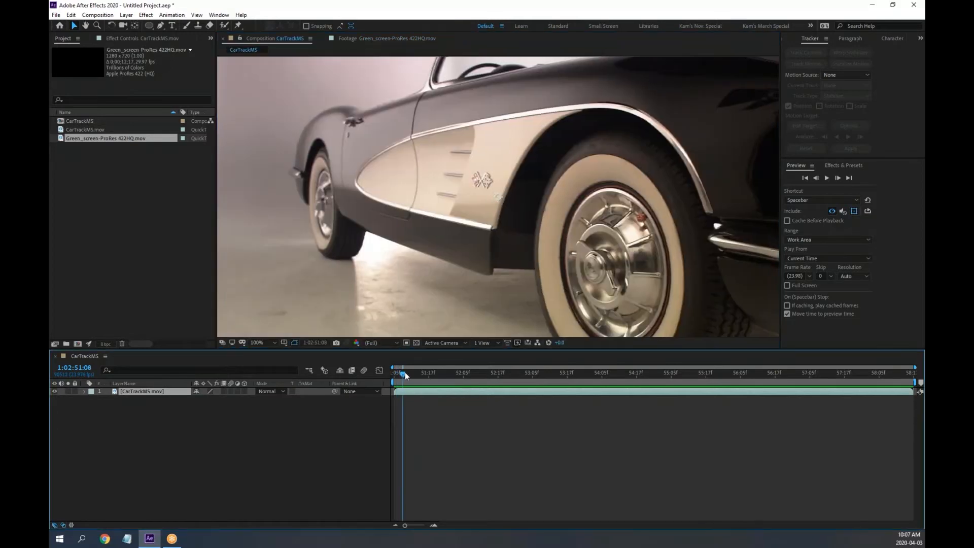
{"action": "left_click", "coordinate": [401, 37]}
{"action": "left_click", "coordinate": [426, 323]}
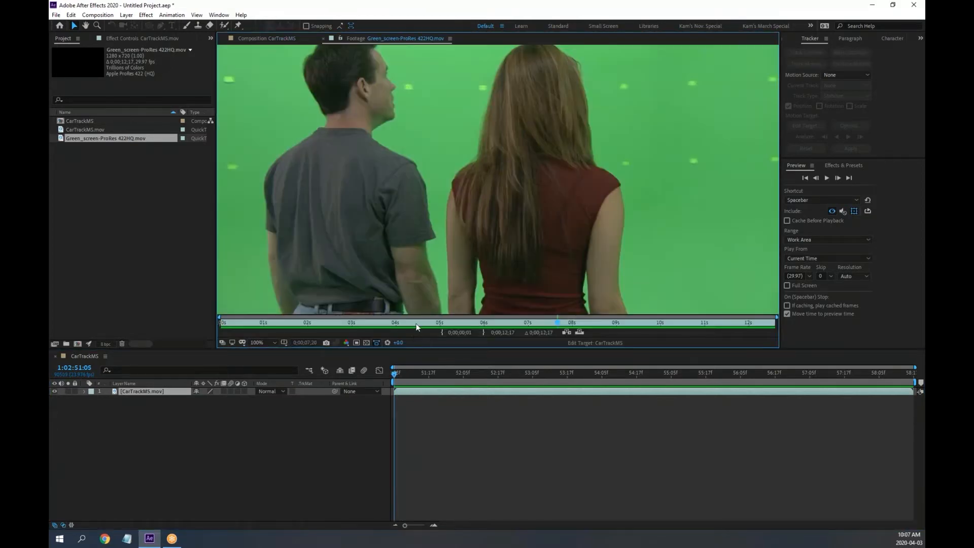
{"action": "left_click_drag", "start_coordinate": [434, 325], "coordinate": [477, 320]}
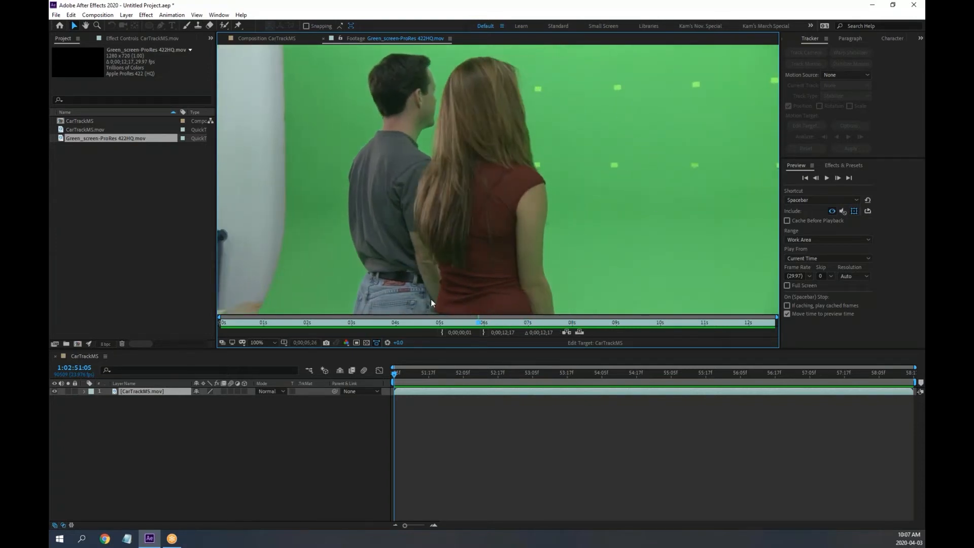
{"action": "left_click_drag", "start_coordinate": [480, 322], "coordinate": [632, 337]}
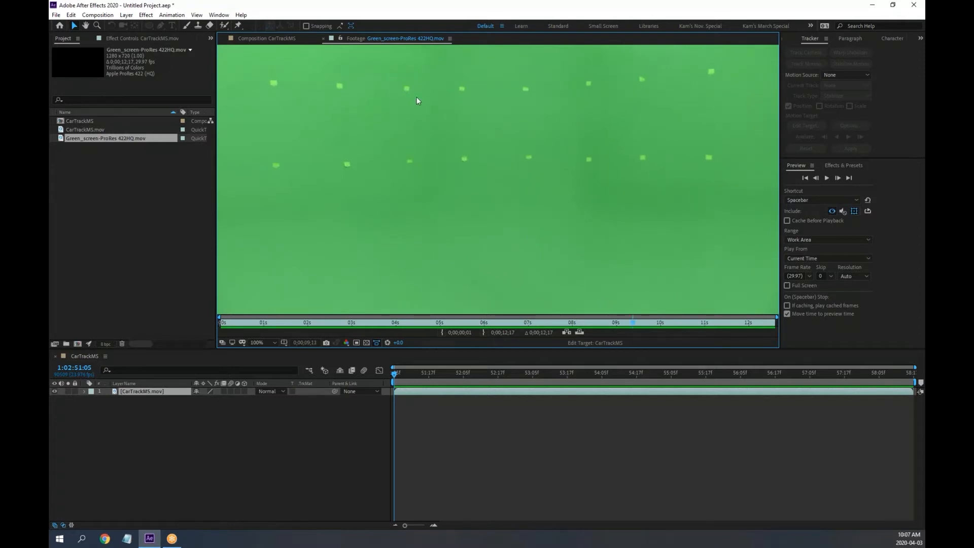
{"action": "left_click", "coordinate": [323, 38]}
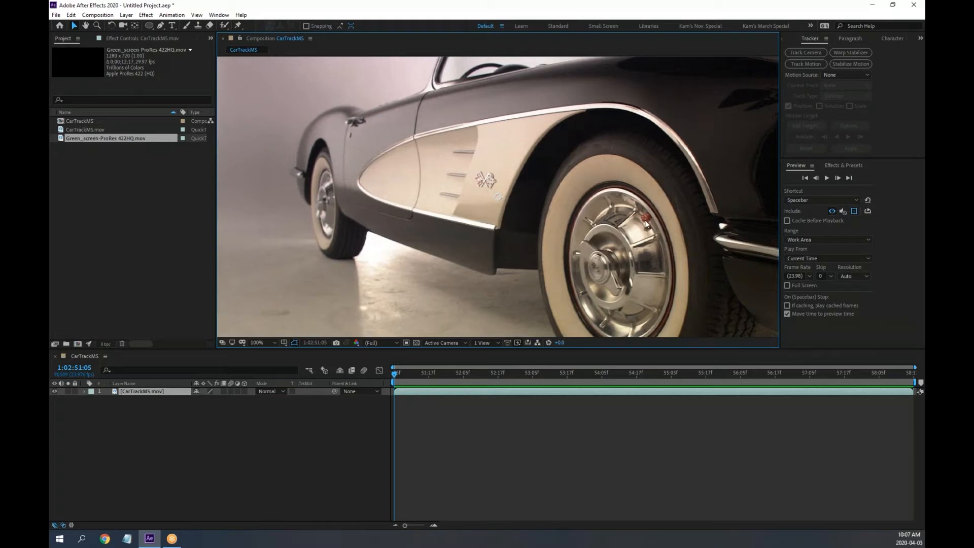
{"action": "key", "text": "super+plus"}
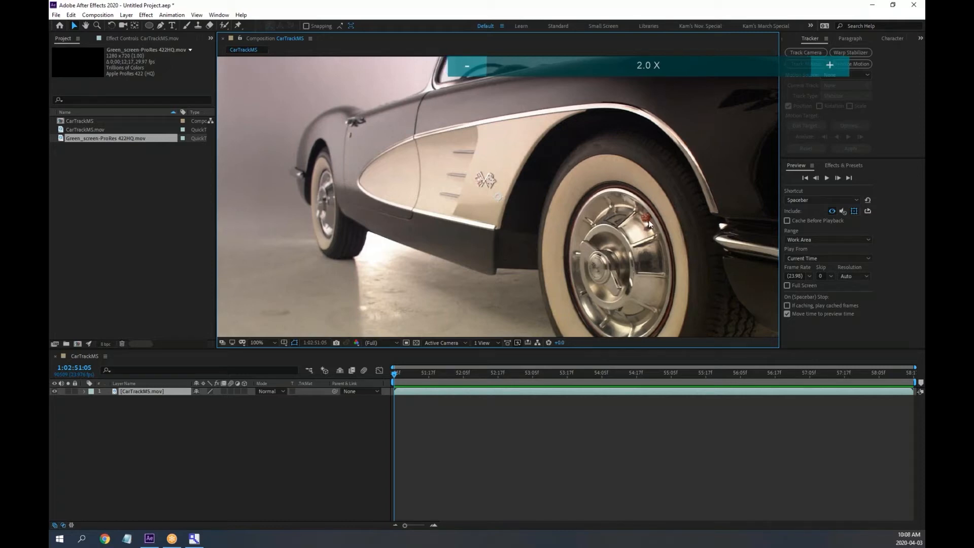
{"action": "key", "text": "super+Escape"}
{"action": "scroll", "coordinate": [652, 226], "scroll_direction": "up", "scroll_amount": 4}
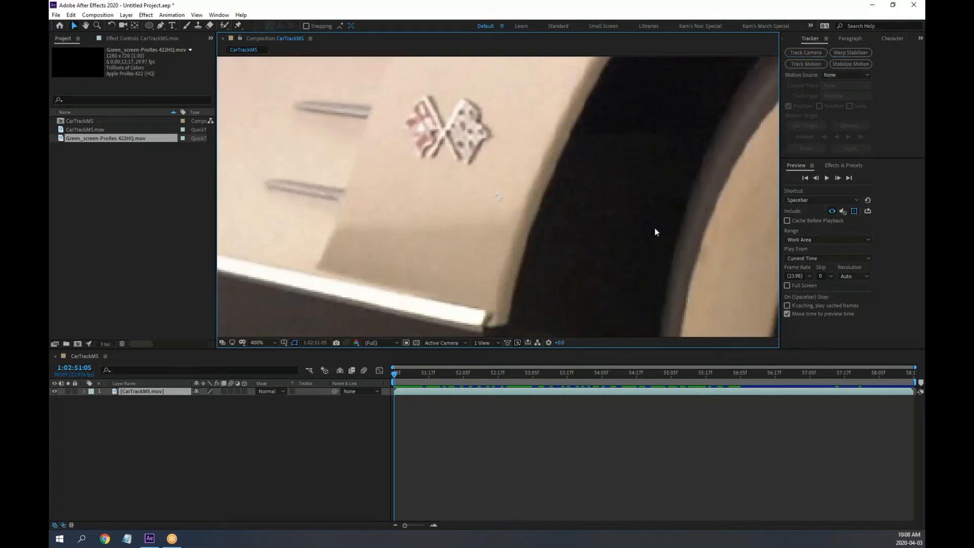
{"action": "left_click_drag", "start_coordinate": [530, 235], "coordinate": [317, 178]}
{"action": "scroll", "coordinate": [446, 190], "scroll_direction": "up", "scroll_amount": 1}
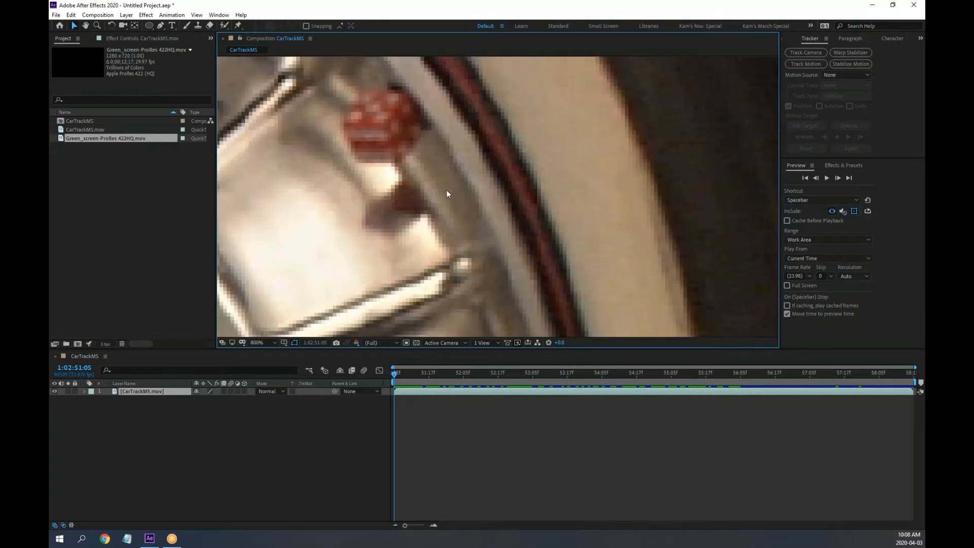
{"action": "scroll", "coordinate": [417, 180], "scroll_direction": "down", "scroll_amount": 2}
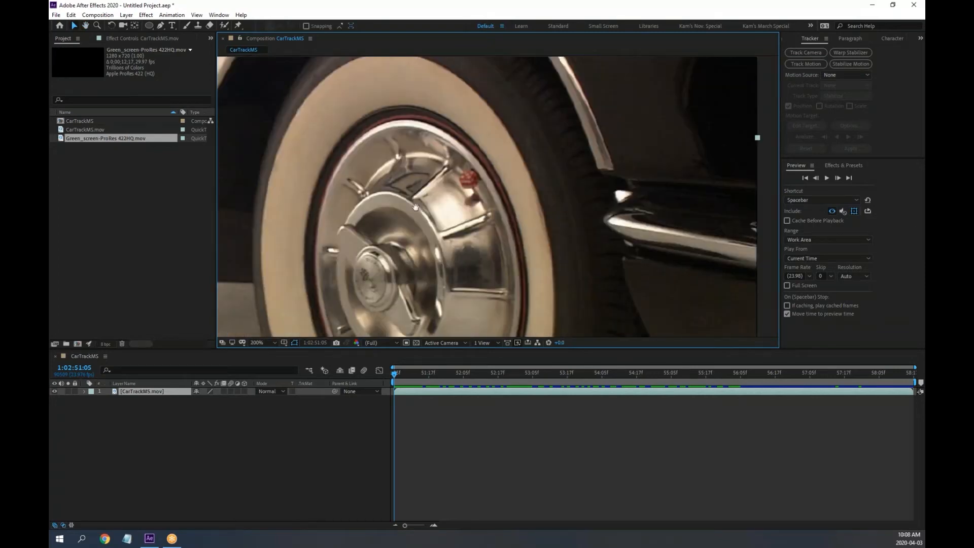
{"action": "key", "text": "v"}
{"action": "mouse_move", "coordinate": [395, 374]}
{"action": "left_mouse_down"}
{"action": "mouse_move", "coordinate": [446, 373]}
{"action": "mouse_move", "coordinate": [394, 373]}
{"action": "left_mouse_up"}
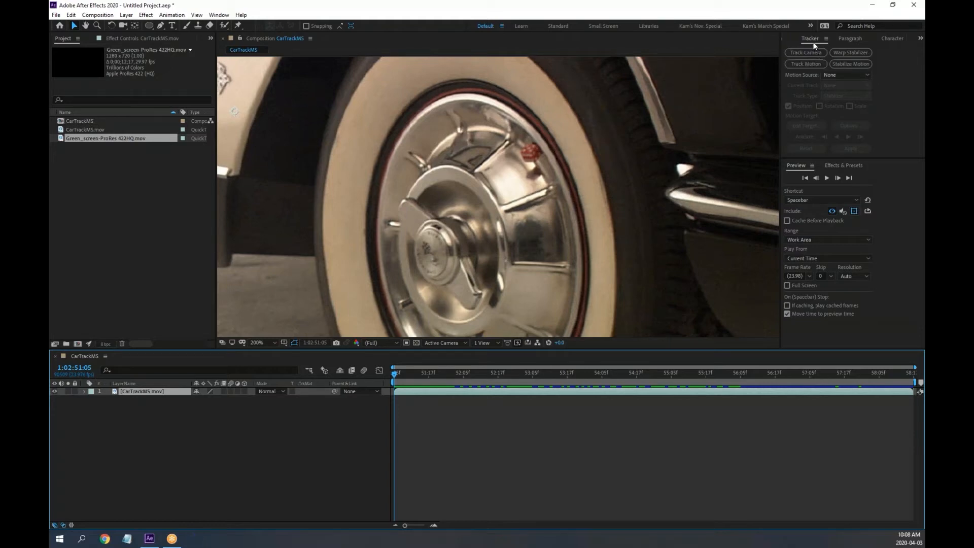
Create Tracker 1 on CarTrackMS.mov, zoom the Layer viewer to the hubcap's red dice, and open Options
{"action": "left_click", "coordinate": [807, 64]}
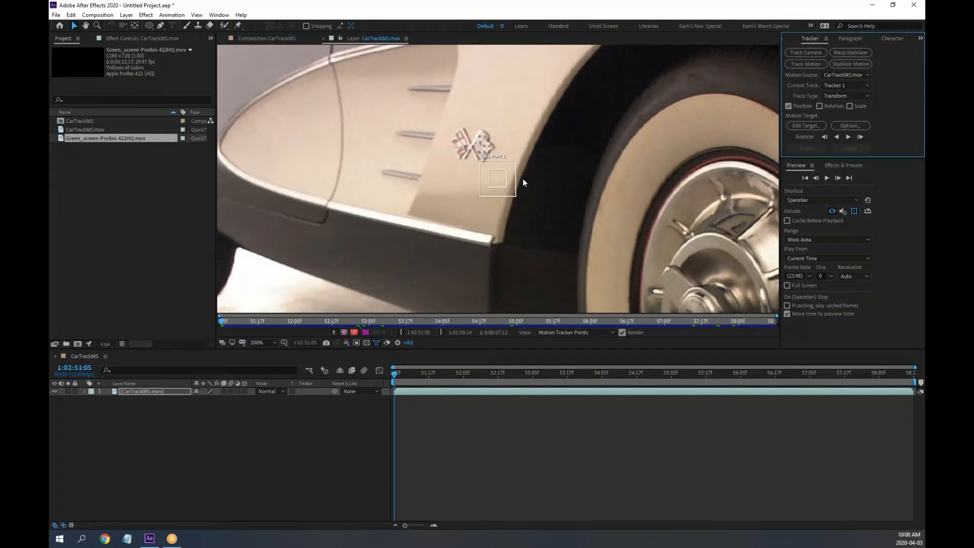
{"action": "scroll", "coordinate": [524, 179], "scroll_direction": "up", "scroll_amount": 1}
{"action": "scroll", "coordinate": [498, 147], "scroll_direction": "down", "scroll_amount": 1}
{"action": "left_click_drag", "start_coordinate": [560, 191], "coordinate": [382, 139]}
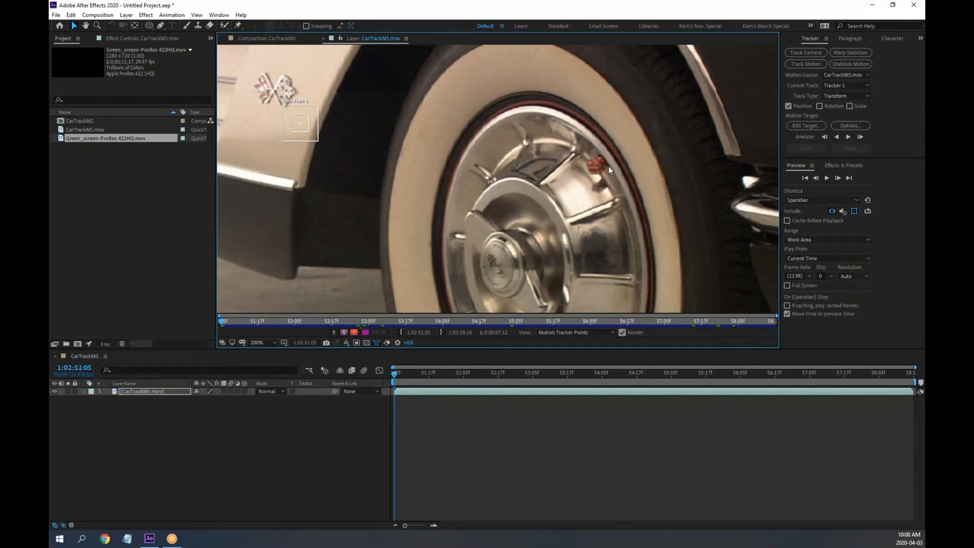
{"action": "key", "text": "period"}
{"action": "left_click_drag", "start_coordinate": [680, 190], "coordinate": [446, 191]}
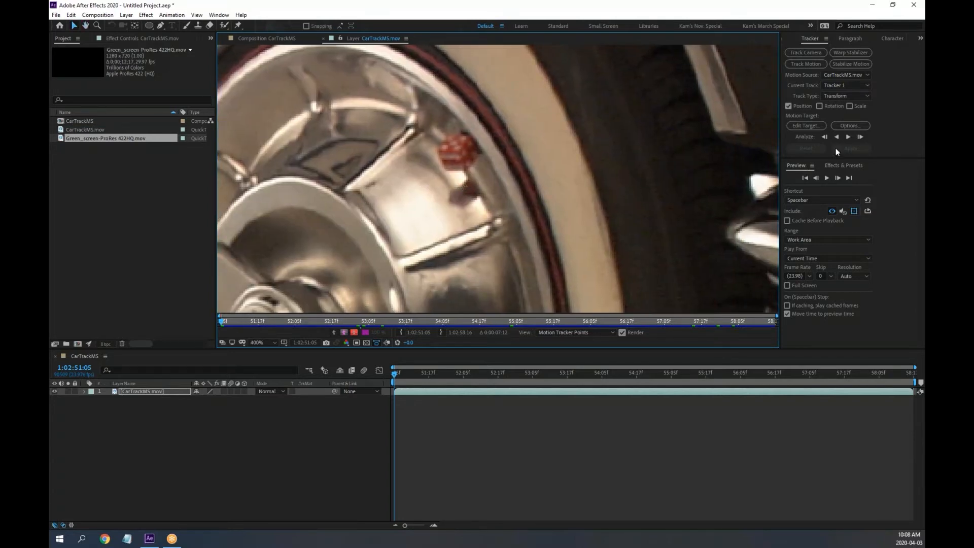
{"action": "left_click", "coordinate": [856, 126]}
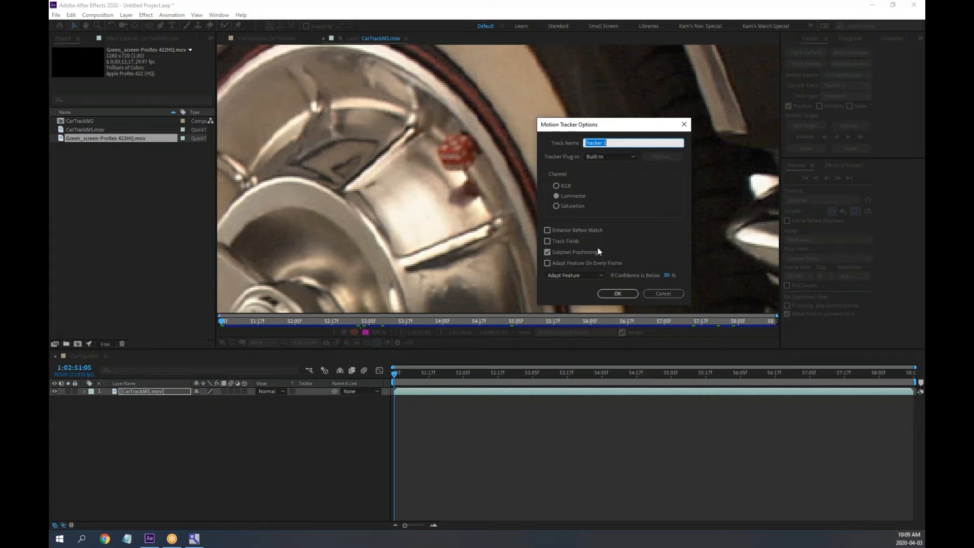
Switch Tracker 1's Motion Tracker Options channel from Luminance to RGB and zoom the viewer out
{"action": "left_click", "coordinate": [663, 294]}
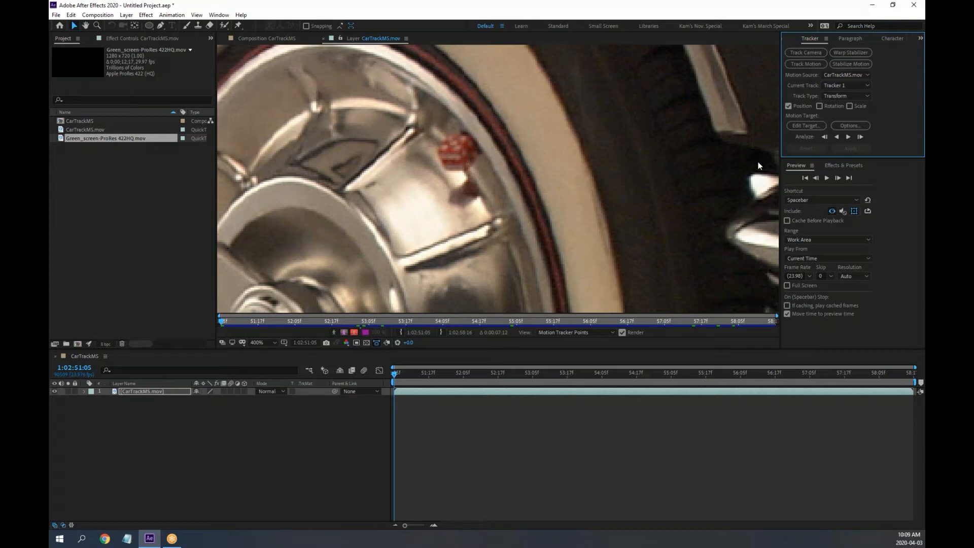
{"action": "left_click", "coordinate": [859, 123]}
{"action": "left_click", "coordinate": [567, 185]}
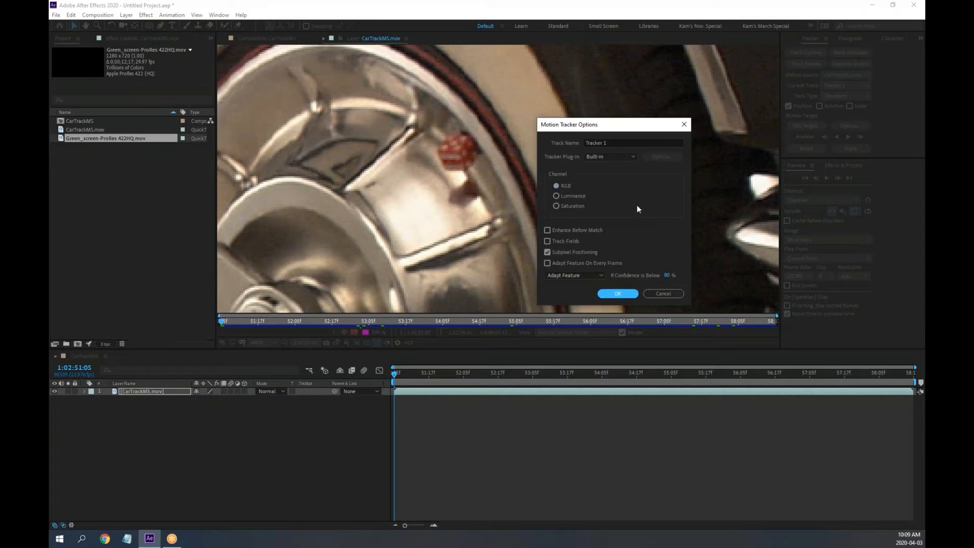
{"action": "left_click", "coordinate": [619, 295]}
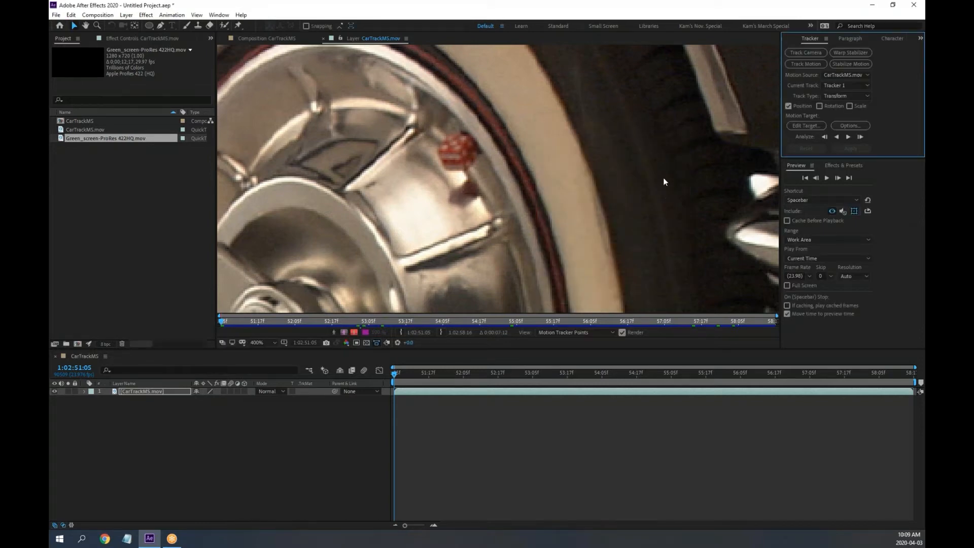
{"action": "scroll", "coordinate": [677, 186], "scroll_direction": "down", "scroll_amount": 1}
{"action": "scroll", "coordinate": [544, 194], "scroll_direction": "down", "scroll_amount": 1}
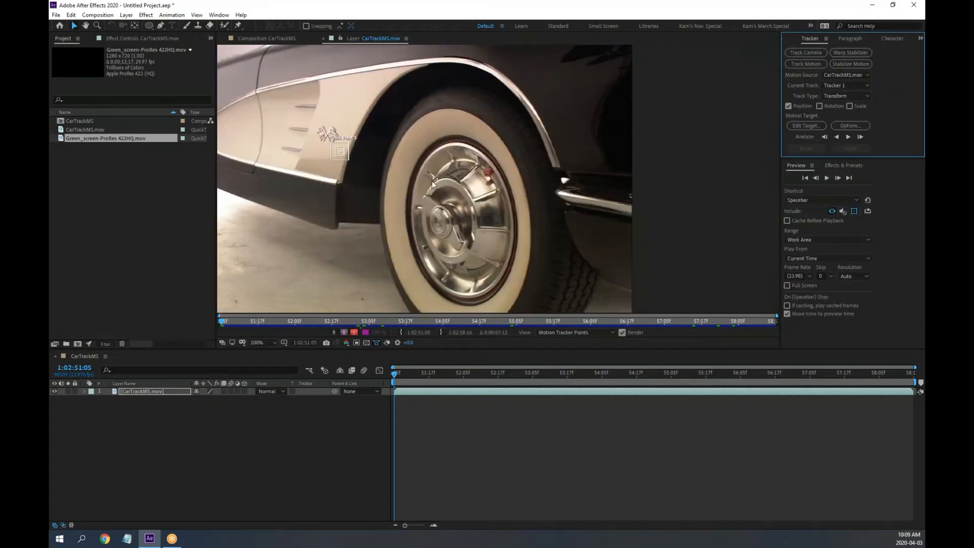
Move Track Point 1 from the emblem onto the red dice on the hubcap
{"action": "key", "text": "period"}
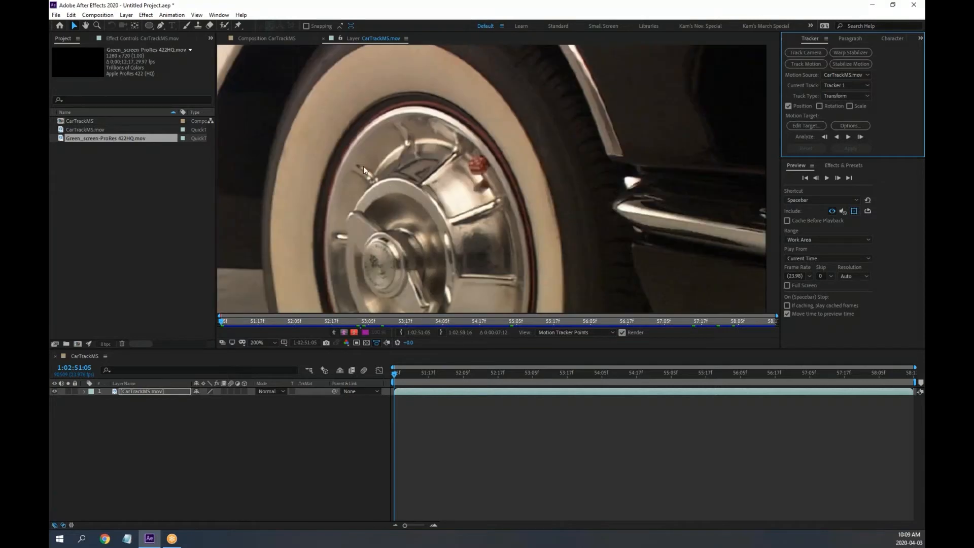
{"action": "left_click_drag", "start_coordinate": [243, 149], "coordinate": [598, 191]}
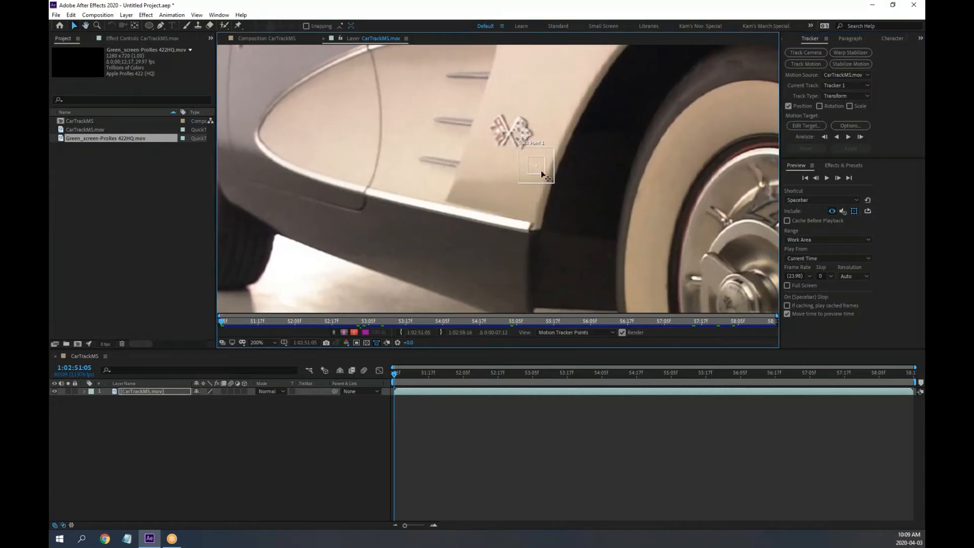
{"action": "left_click_drag", "start_coordinate": [542, 177], "coordinate": [736, 230]}
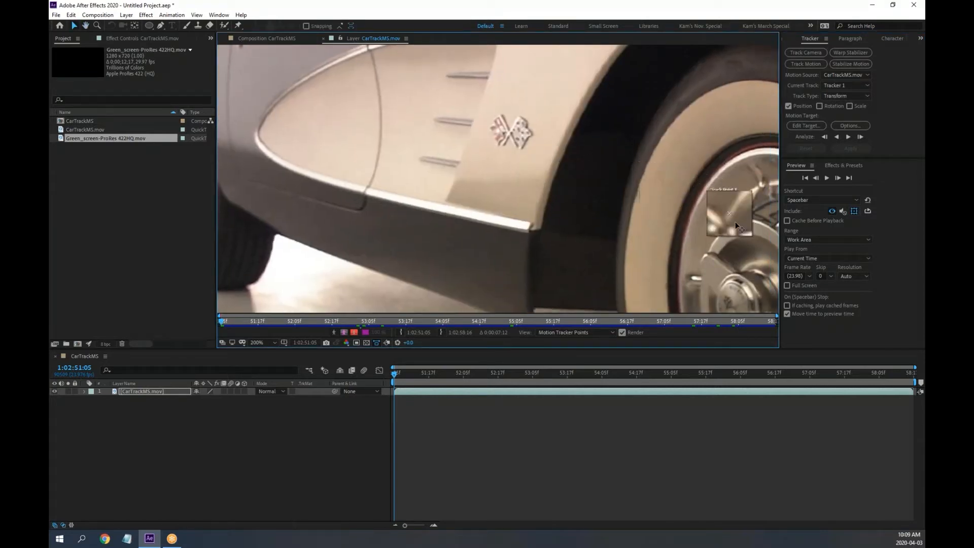
{"action": "left_click_drag", "start_coordinate": [656, 156], "coordinate": [237, 123]}
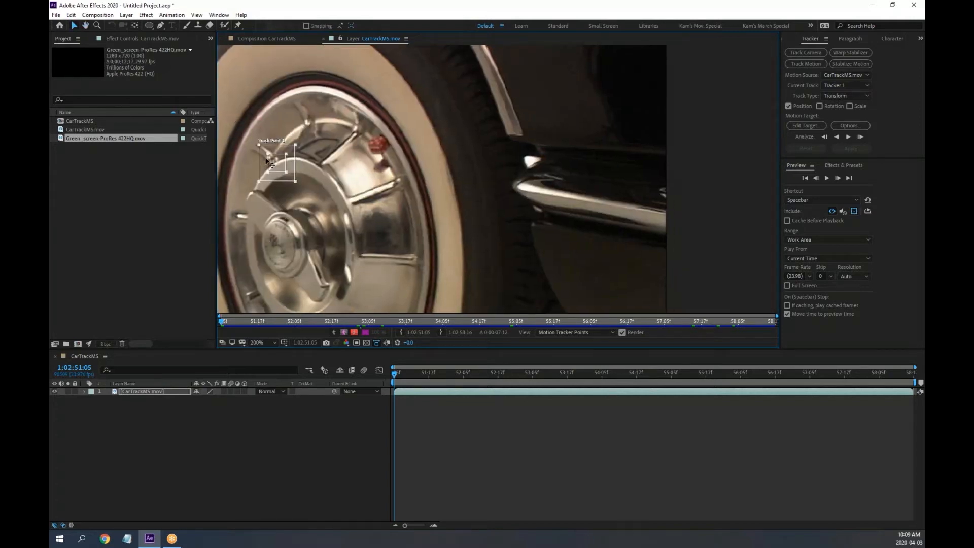
{"action": "scroll", "coordinate": [280, 164], "scroll_direction": "up", "scroll_amount": 1}
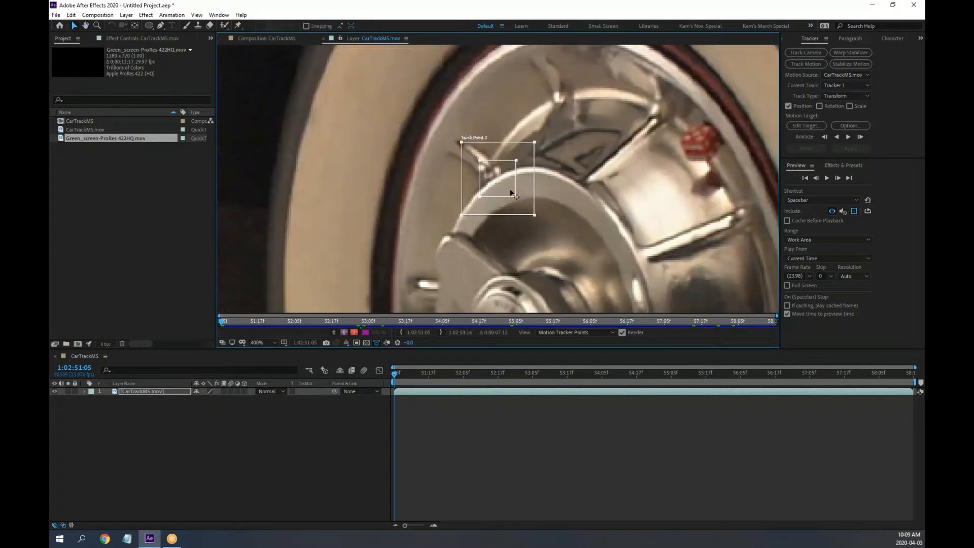
{"action": "left_click_drag", "start_coordinate": [512, 192], "coordinate": [716, 155]}
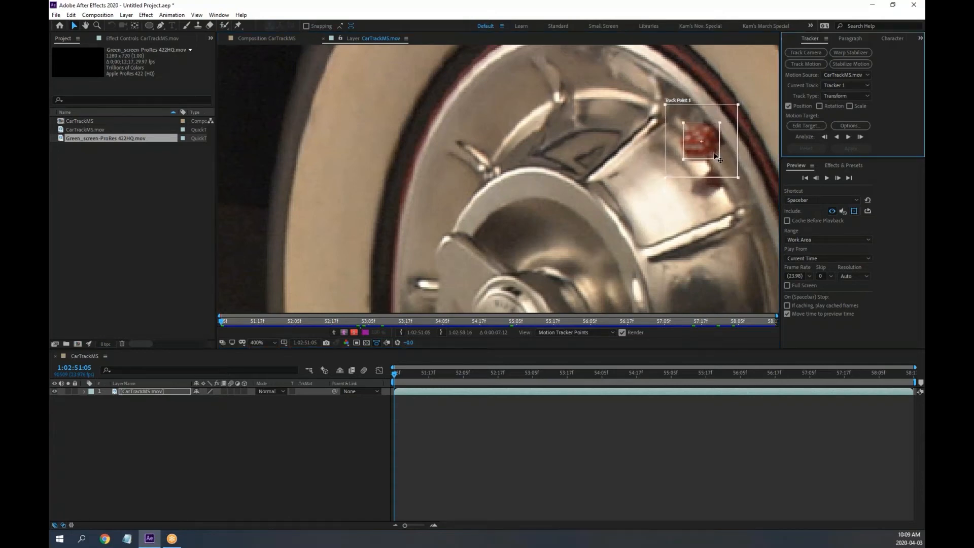
{"action": "key", "text": "comma"}
{"action": "mouse_move", "coordinate": [607, 167]}
{"action": "left_mouse_down"}
{"action": "mouse_move", "coordinate": [622, 172]}
{"action": "mouse_move", "coordinate": [619, 162]}
{"action": "mouse_move", "coordinate": [599, 165]}
{"action": "left_mouse_up"}
Zoom to 800%, centre the track point on the dice, and fit the feature box around it
{"action": "key", "text": "period"}
{"action": "key", "text": "period"}
{"action": "left_click_drag", "start_coordinate": [536, 178], "coordinate": [430, 133]}
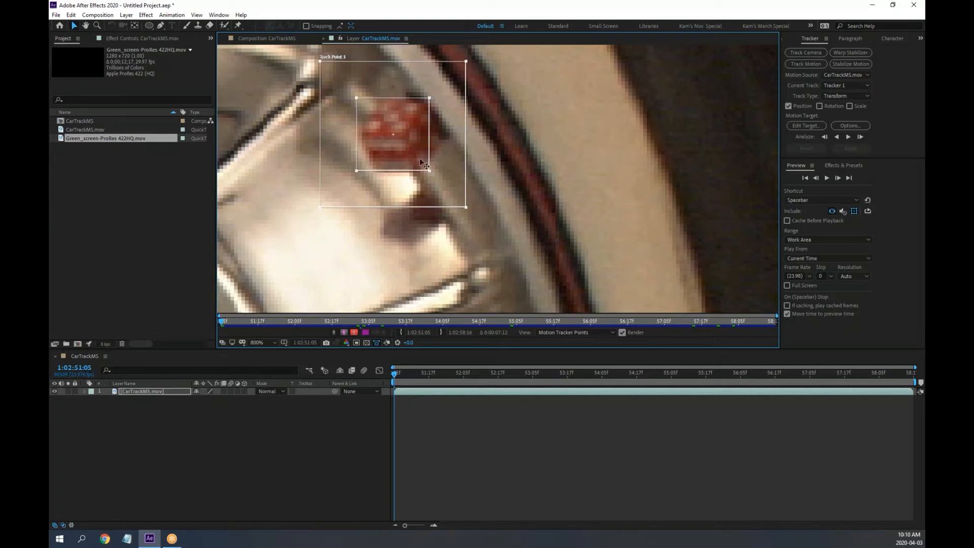
{"action": "left_click_drag", "start_coordinate": [420, 159], "coordinate": [430, 151]}
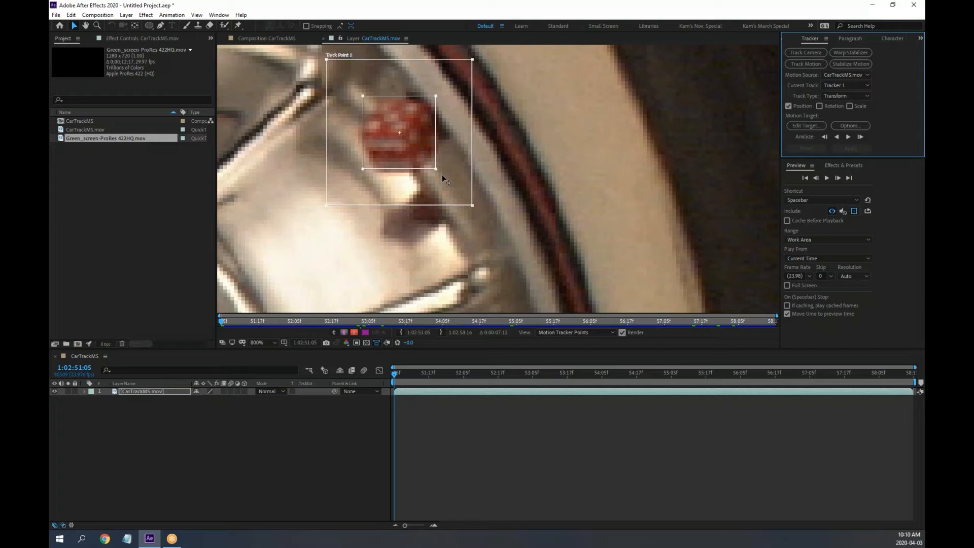
{"action": "mouse_move", "coordinate": [436, 169]}
{"action": "left_mouse_down"}
{"action": "mouse_move", "coordinate": [425, 154]}
{"action": "mouse_move", "coordinate": [455, 179]}
{"action": "mouse_move", "coordinate": [433, 154]}
{"action": "left_mouse_up"}
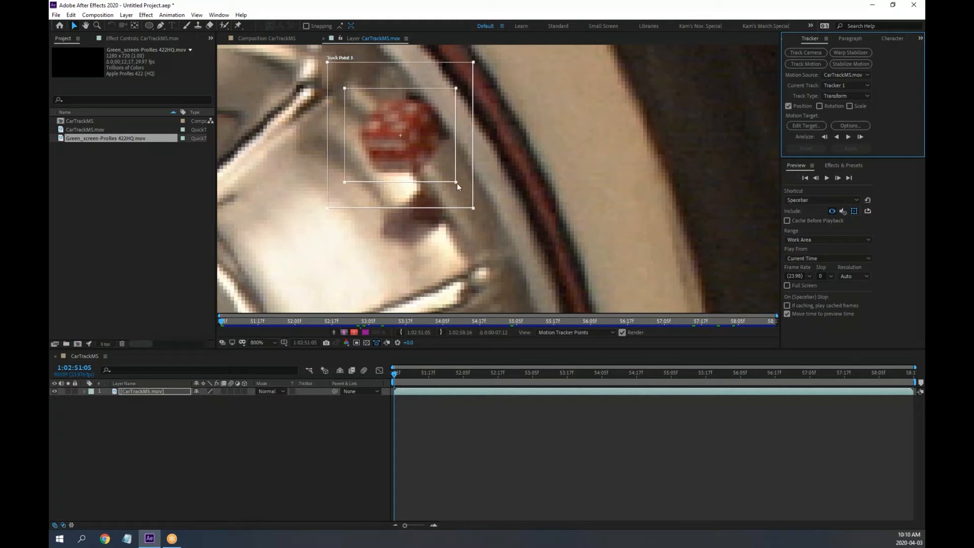
{"action": "left_click_drag", "start_coordinate": [457, 181], "coordinate": [457, 183]}
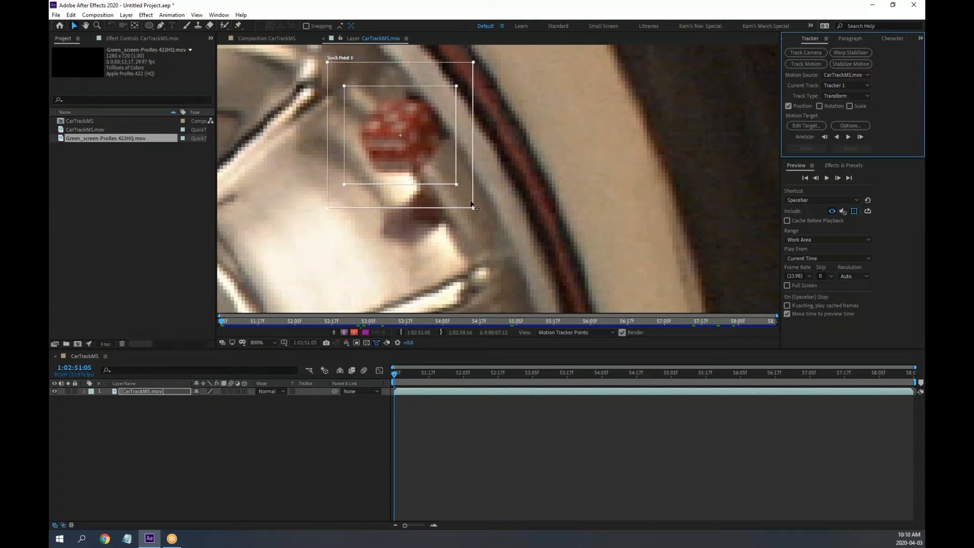
Enlarge Track Point 1's search box around the red dice, check the next frame, then tighten it slightly
{"action": "key", "text": "comma"}
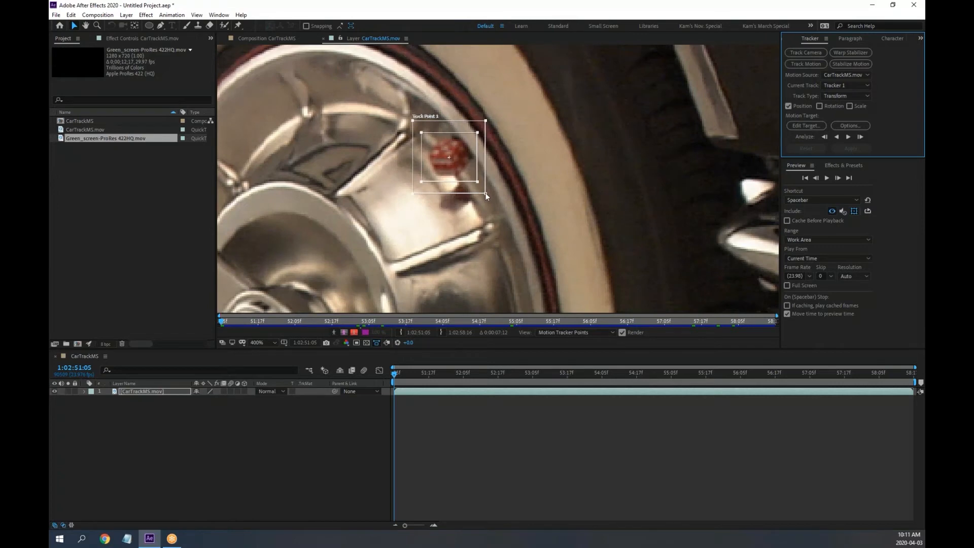
{"action": "left_click_drag", "start_coordinate": [486, 193], "coordinate": [517, 224]}
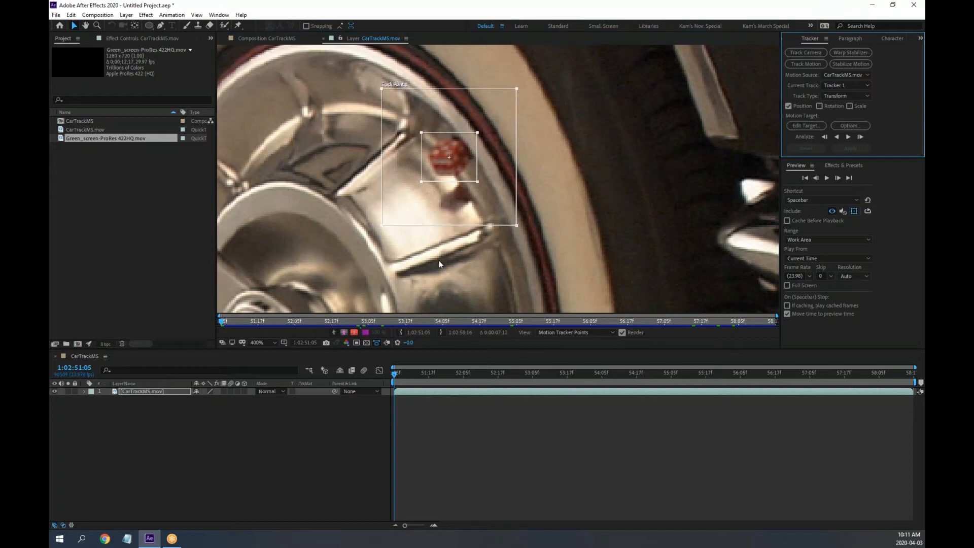
{"action": "left_click", "coordinate": [395, 374]}
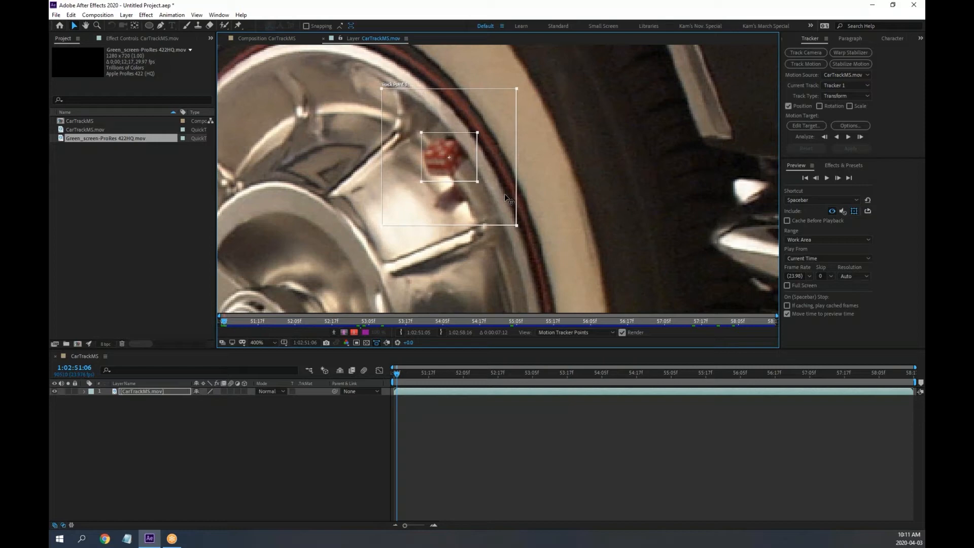
{"action": "key", "text": "Page_Up"}
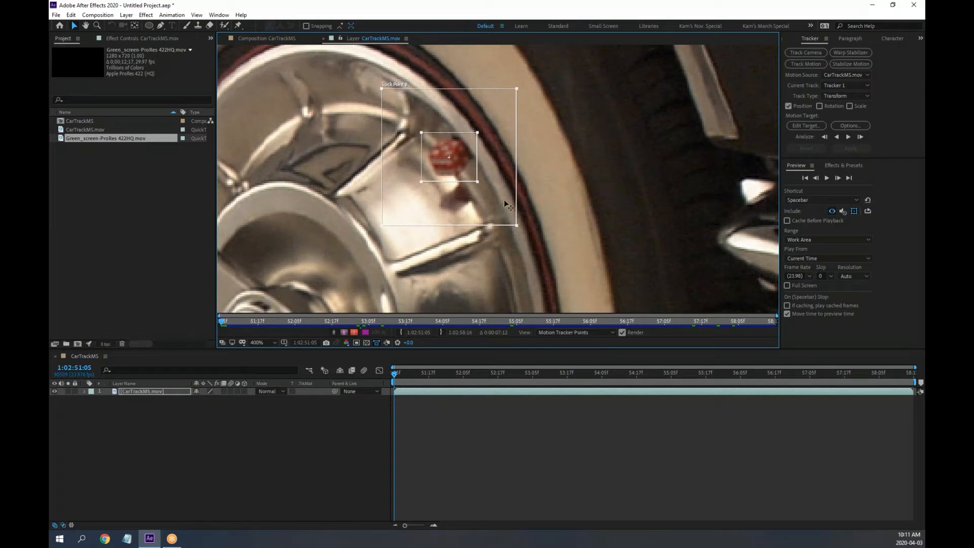
{"action": "left_click_drag", "start_coordinate": [516, 225], "coordinate": [509, 218]}
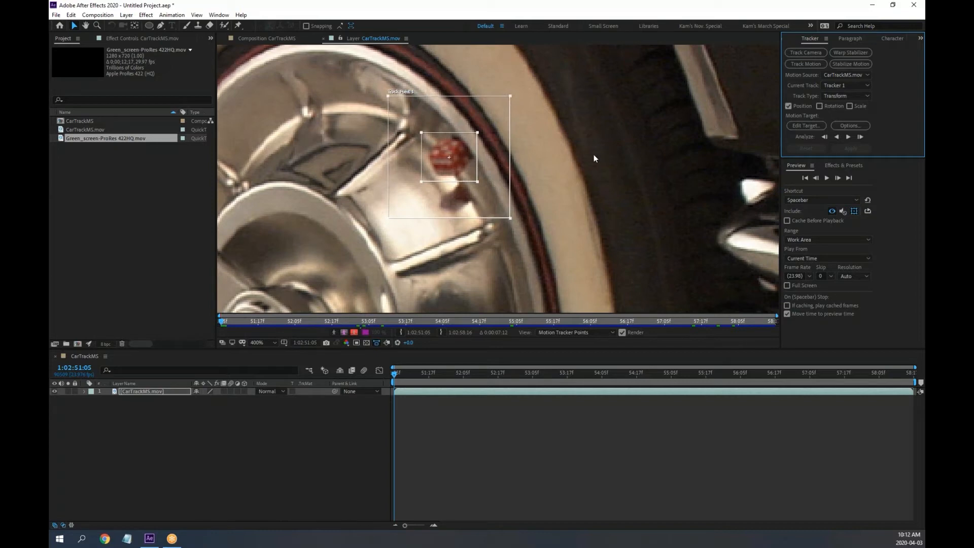
Analyze Track Point 1 forward on the hubcap, following the wheel, and stop near 1:02:55:09
{"action": "scroll", "coordinate": [537, 173], "scroll_direction": "down", "scroll_amount": 2}
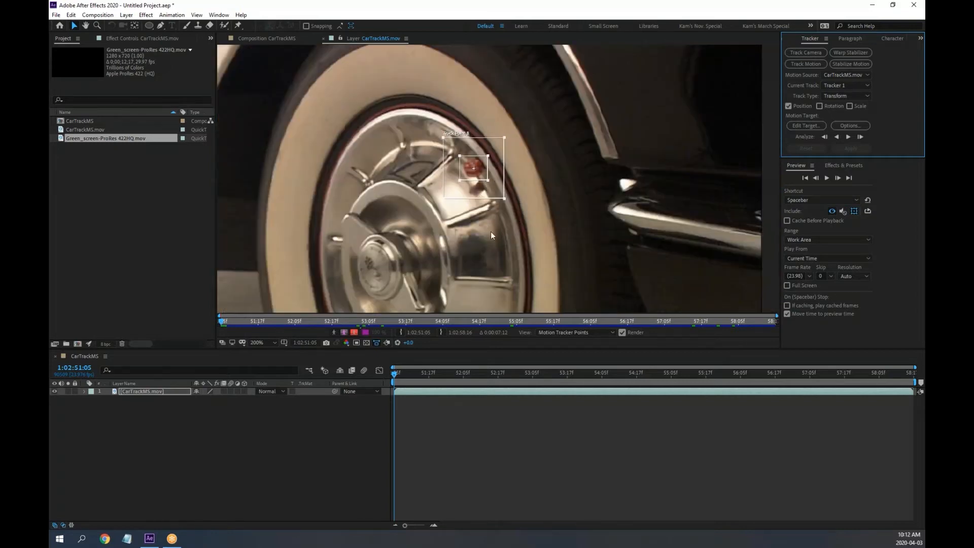
{"action": "left_click_drag", "start_coordinate": [518, 199], "coordinate": [619, 203]}
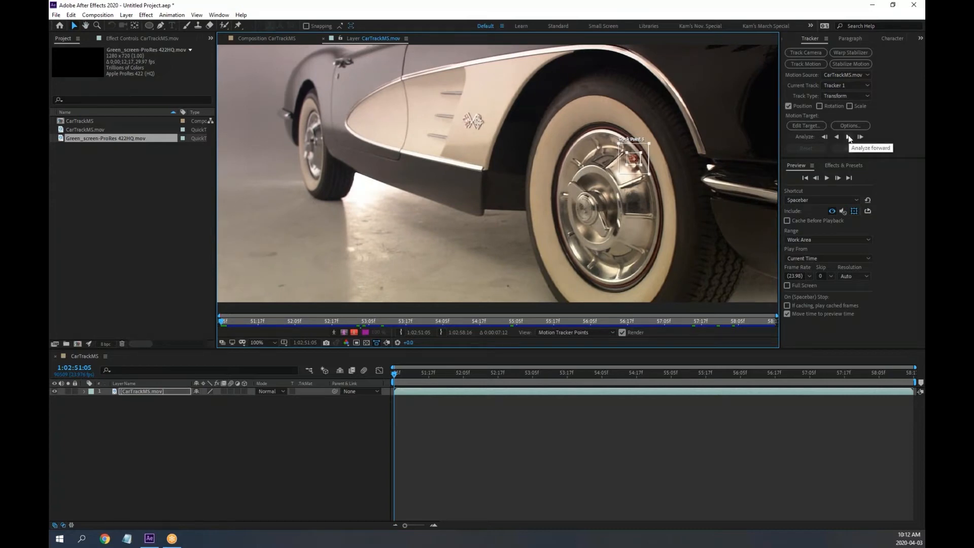
{"action": "left_click", "coordinate": [850, 137]}
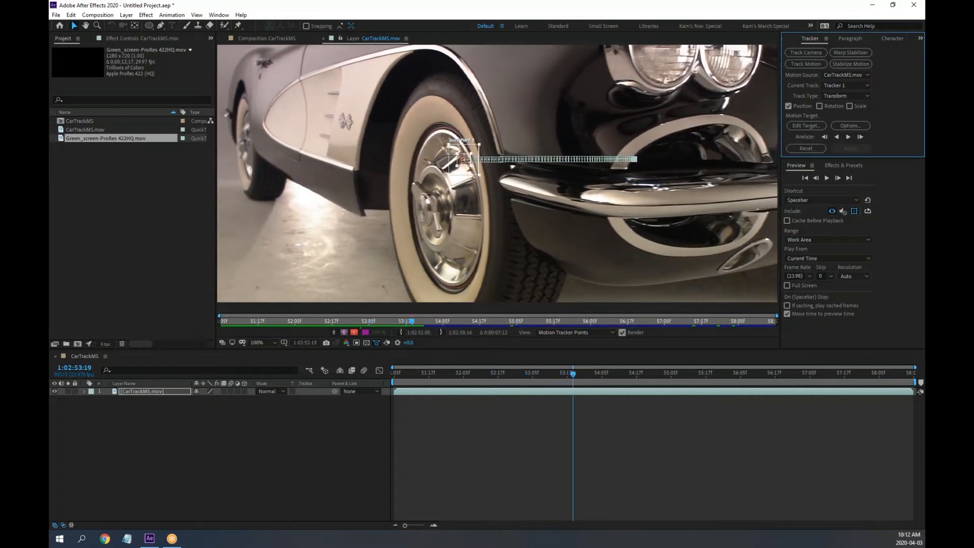
{"action": "scroll", "coordinate": [421, 151], "scroll_direction": "up", "scroll_amount": 1}
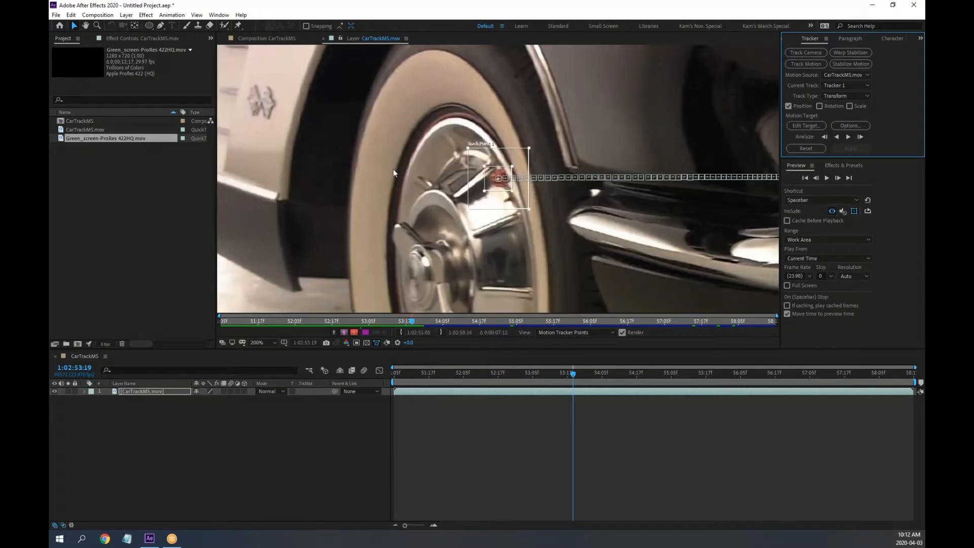
{"action": "left_click_drag", "start_coordinate": [393, 173], "coordinate": [675, 174]}
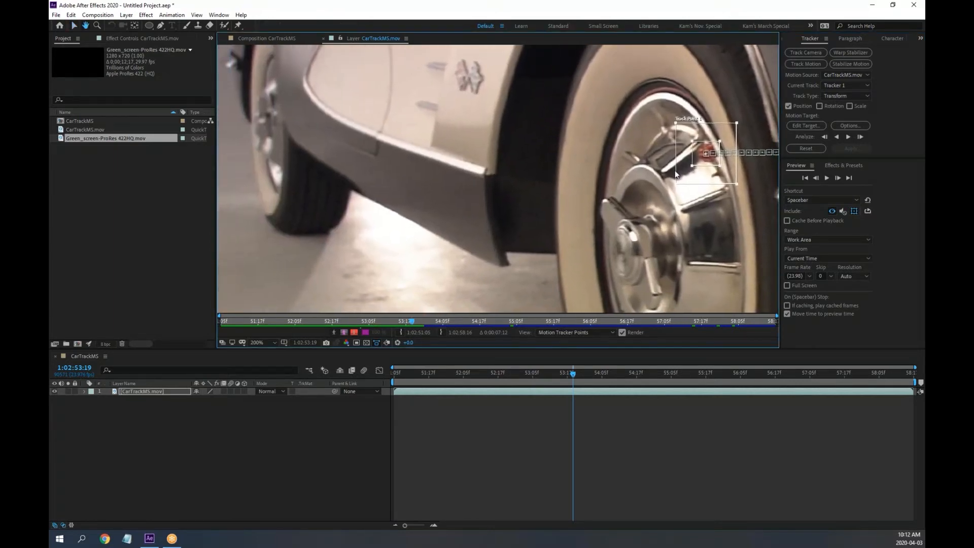
{"action": "key", "text": "v"}
{"action": "left_click", "coordinate": [851, 138]}
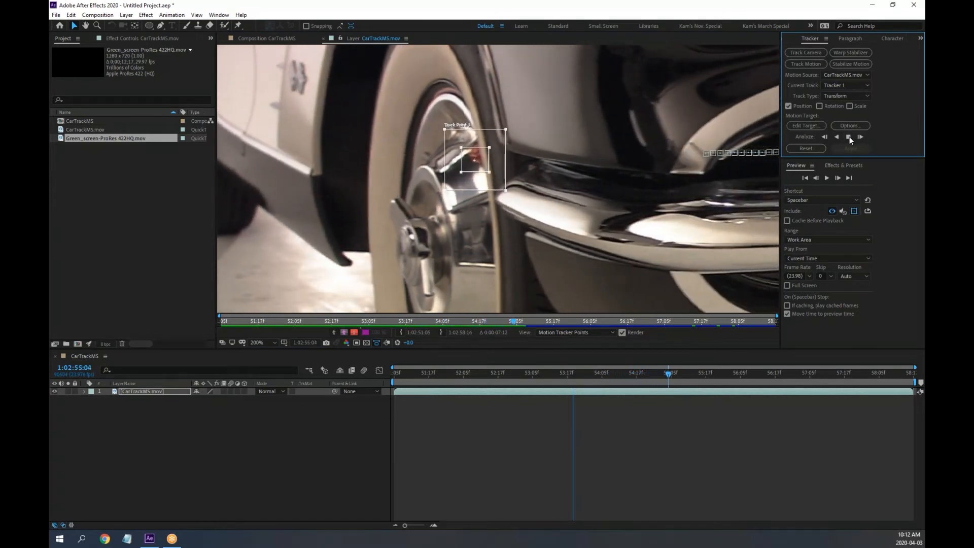
{"action": "left_click", "coordinate": [849, 136]}
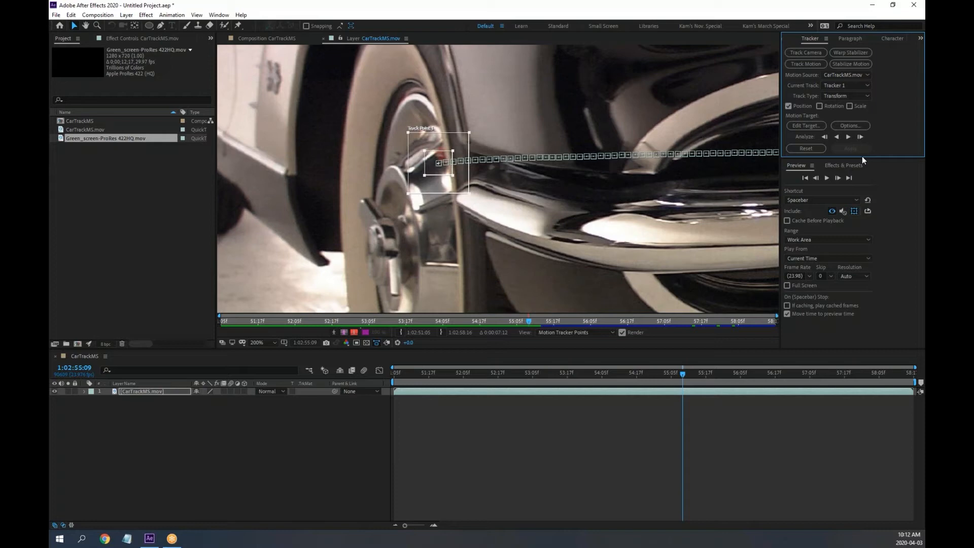
Step back to the frame where the hubcap track drifted and recheck Track Point 1
{"action": "key", "text": "Page_Up"}
{"action": "key", "text": "Page_Up"}
{"action": "key", "text": "Page_Up"}
{"action": "key", "text": "Page_Up"}
{"action": "key", "text": "Page_Up"}
{"action": "key", "text": "Page_Up"}
{"action": "key", "text": "Page_Up"}
{"action": "key", "text": "Page_Up"}
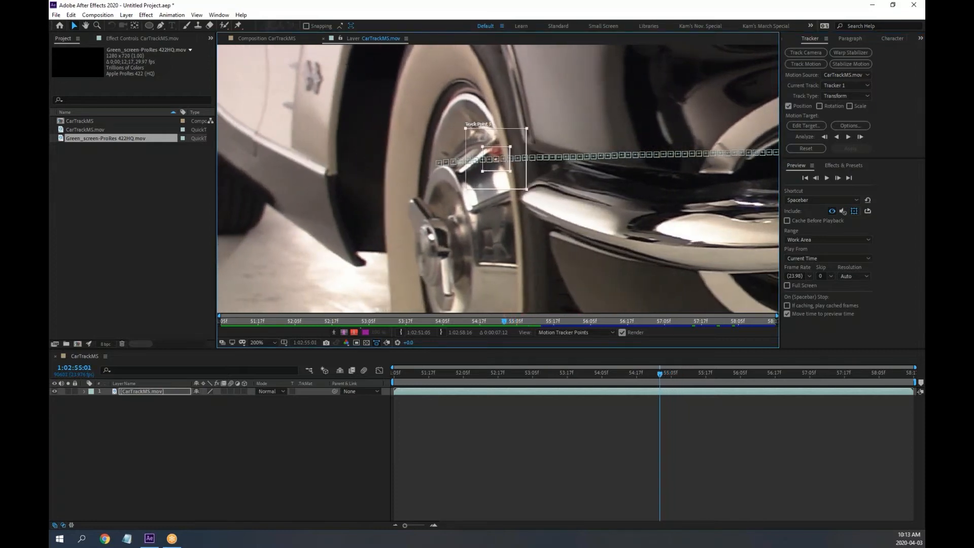
{"action": "key", "text": "Page_Up"}
{"action": "key", "text": "Page_Up"}
{"action": "key", "text": "Page_Up"}
{"action": "key", "text": "Page_Up"}
{"action": "key", "text": "Page_Up"}
{"action": "key", "text": "Page_Up"}
{"action": "key", "text": "Page_Up"}
{"action": "key", "text": "Page_Up"}
{"action": "key", "text": "Page_Up"}
{"action": "key", "text": "Page_Up"}
{"action": "key", "text": "Page_Up"}
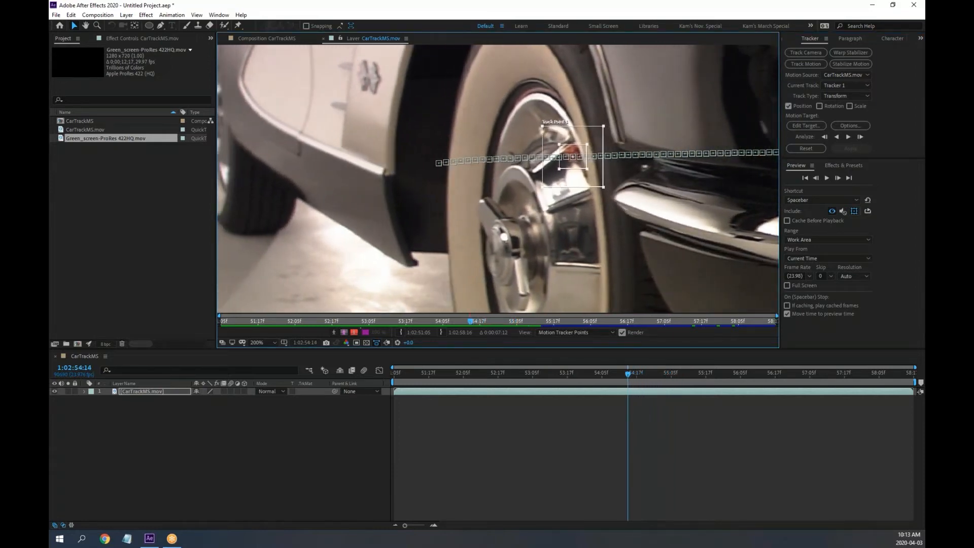
{"action": "key", "text": "Page_Up"}
{"action": "key", "text": "Page_Up"}
{"action": "key", "text": "Page_Up"}
{"action": "key", "text": "Page_Up"}
{"action": "key", "text": "Page_Up"}
{"action": "key", "text": "Page_Up"}
{"action": "key", "text": "Page_Up"}
{"action": "key", "text": "Page_Up"}
{"action": "key", "text": "Page_Up"}
{"action": "key", "text": "Page_Up"}
{"action": "key", "text": "Page_Up"}
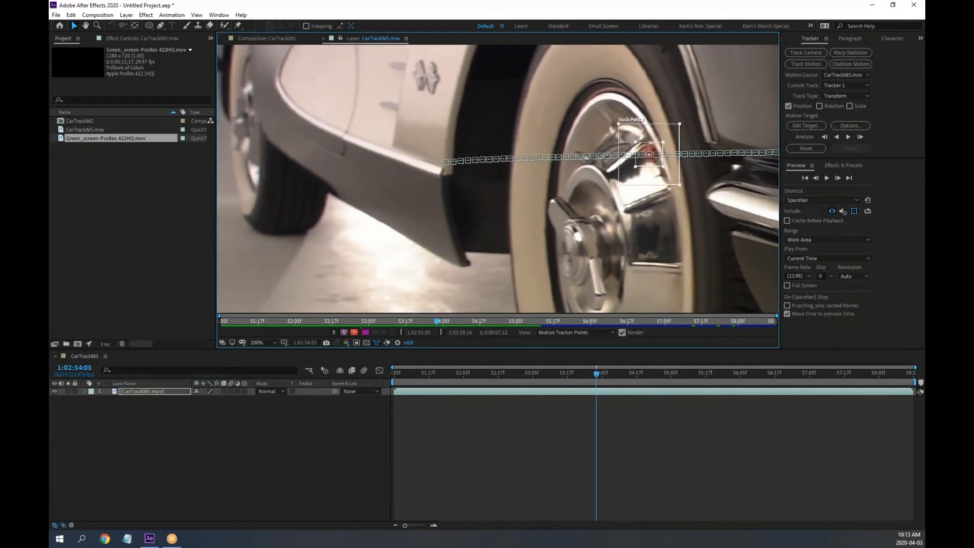
{"action": "key", "text": "Page_Up"}
{"action": "key", "text": "Page_Up"}
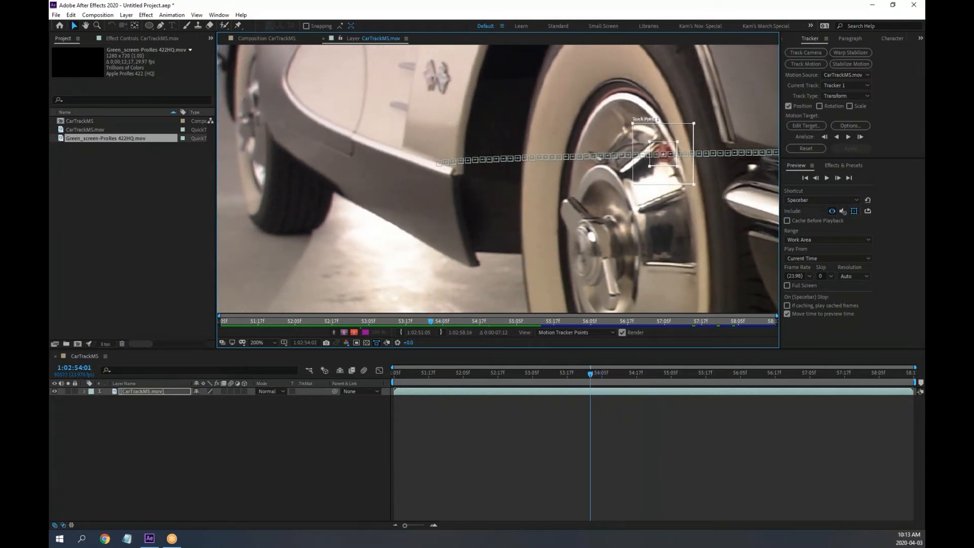
{"action": "key", "text": "Page_Down"}
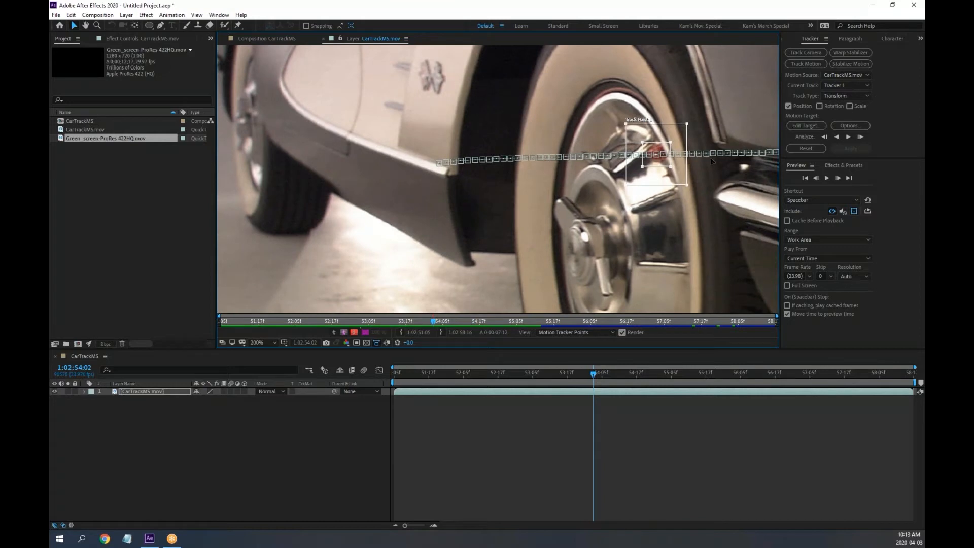
{"action": "left_click_drag", "start_coordinate": [656, 164], "coordinate": [657, 162]}
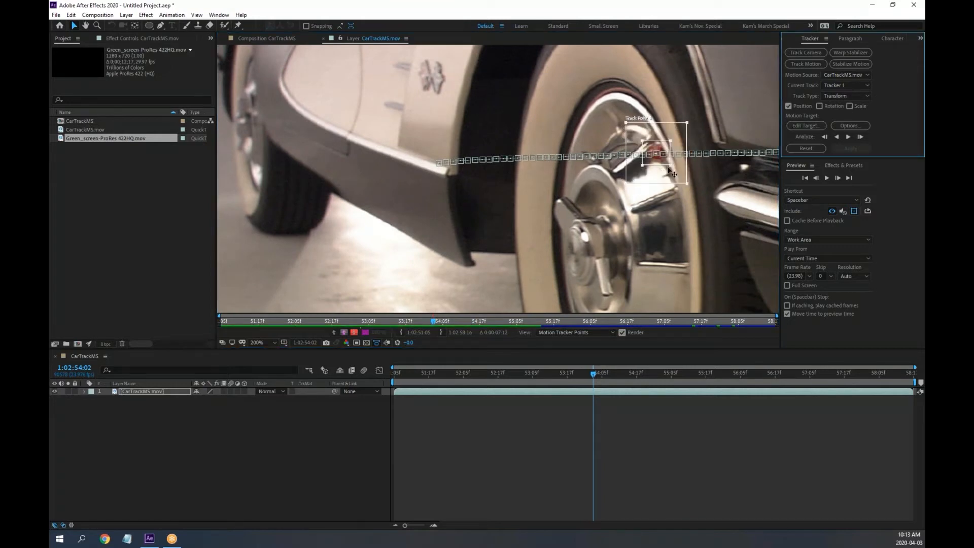
{"action": "left_click", "coordinate": [671, 168]}
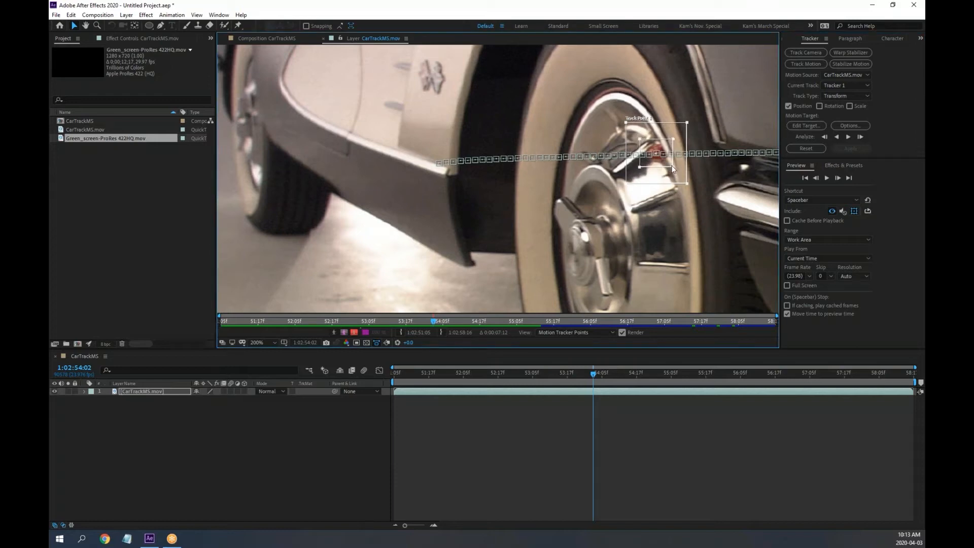
{"action": "left_click", "coordinate": [672, 168]}
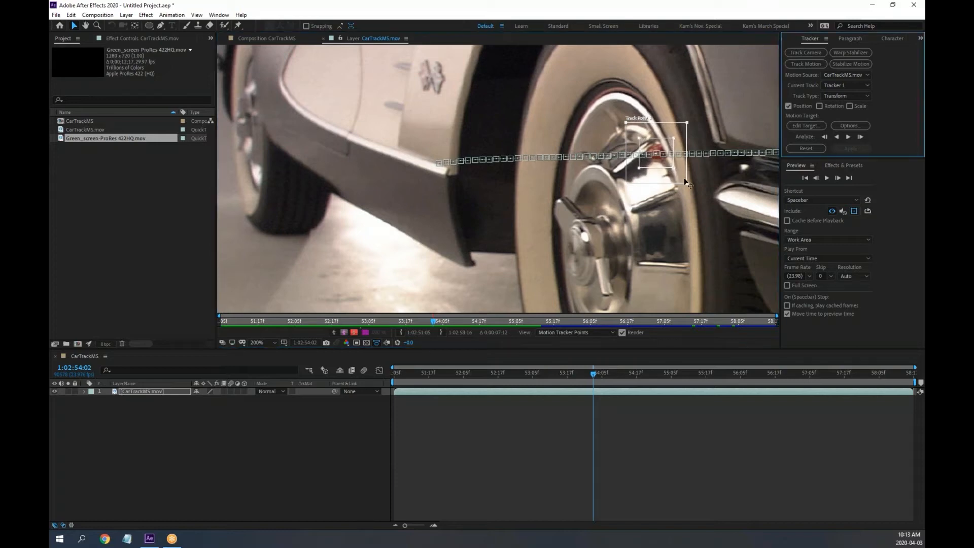
Re-analyze Track Point 1 forward from there, stopping at 1:02:55:20
{"action": "left_click", "coordinate": [849, 139]}
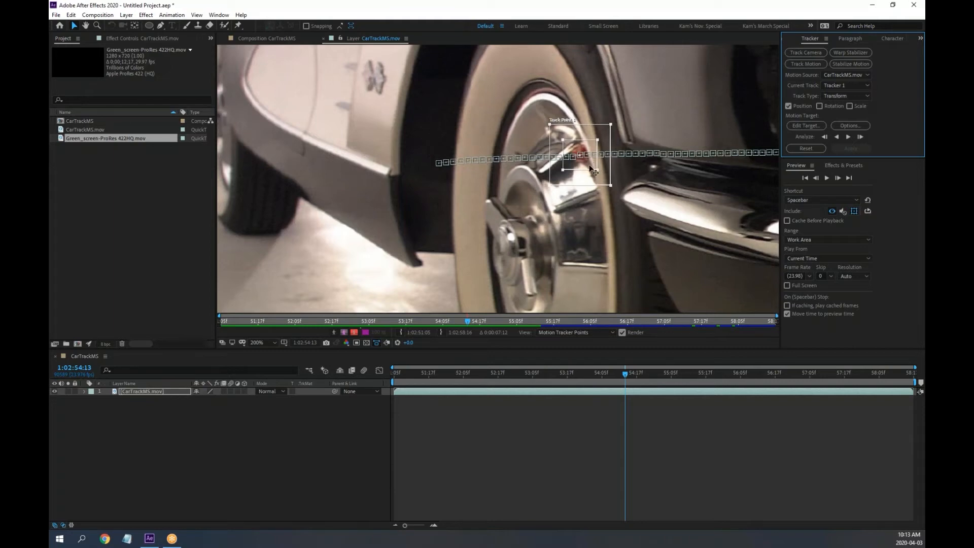
{"action": "left_click_drag", "start_coordinate": [589, 162], "coordinate": [588, 162]}
{"action": "left_click", "coordinate": [887, 130]}
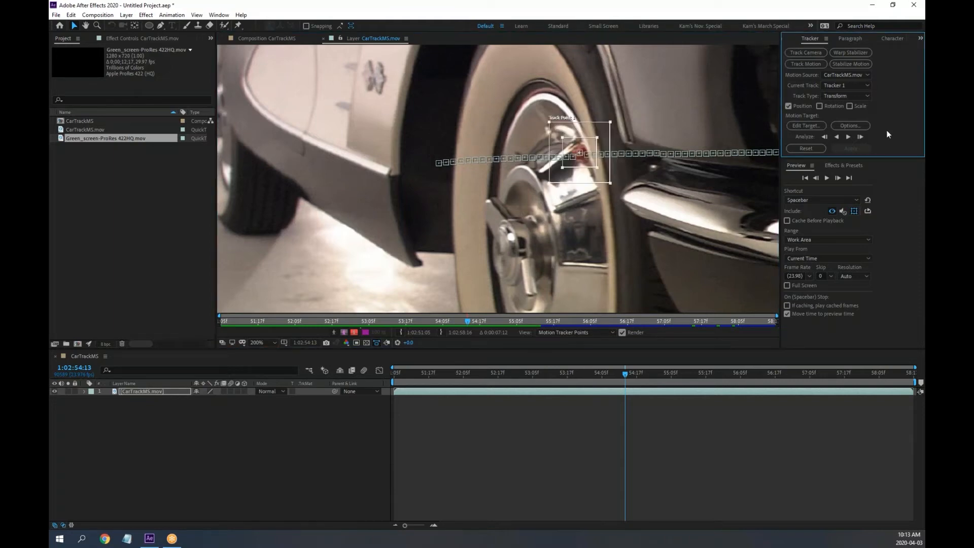
{"action": "left_click", "coordinate": [860, 136]}
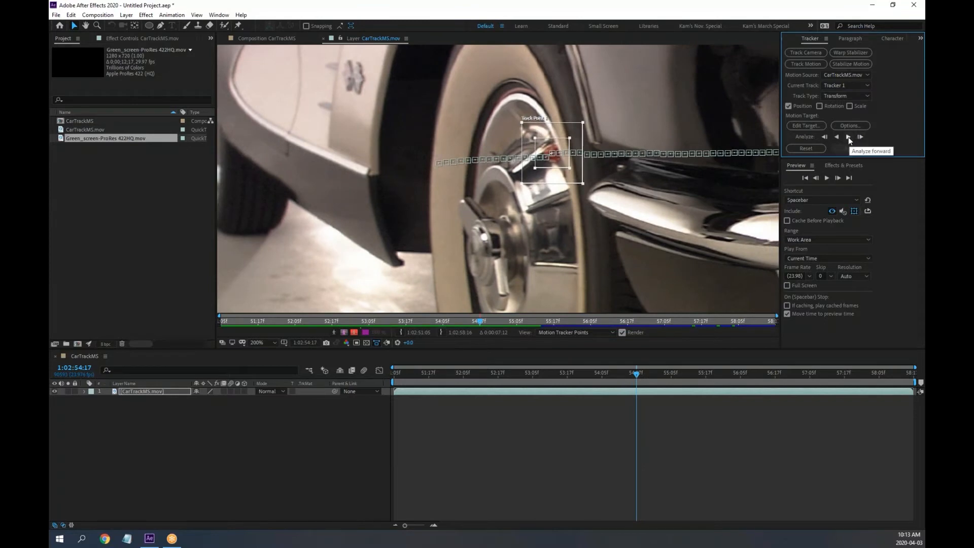
{"action": "left_click", "coordinate": [848, 137]}
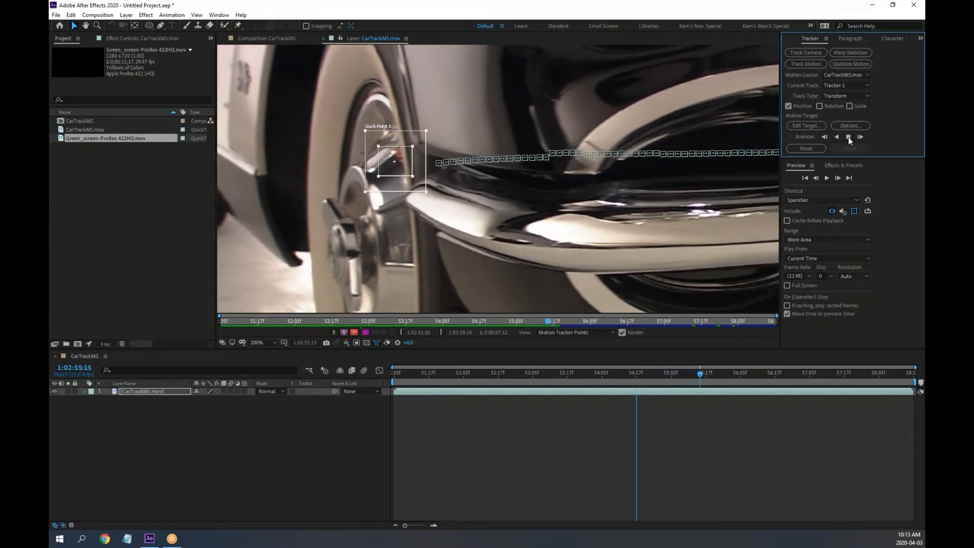
{"action": "left_click", "coordinate": [849, 137]}
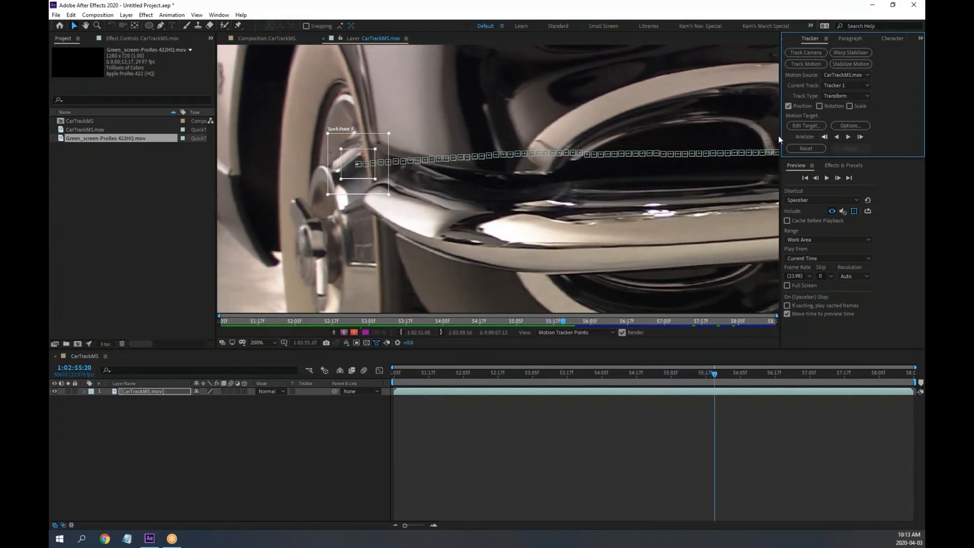
{"action": "scroll", "coordinate": [626, 139], "scroll_direction": "down", "scroll_amount": 1}
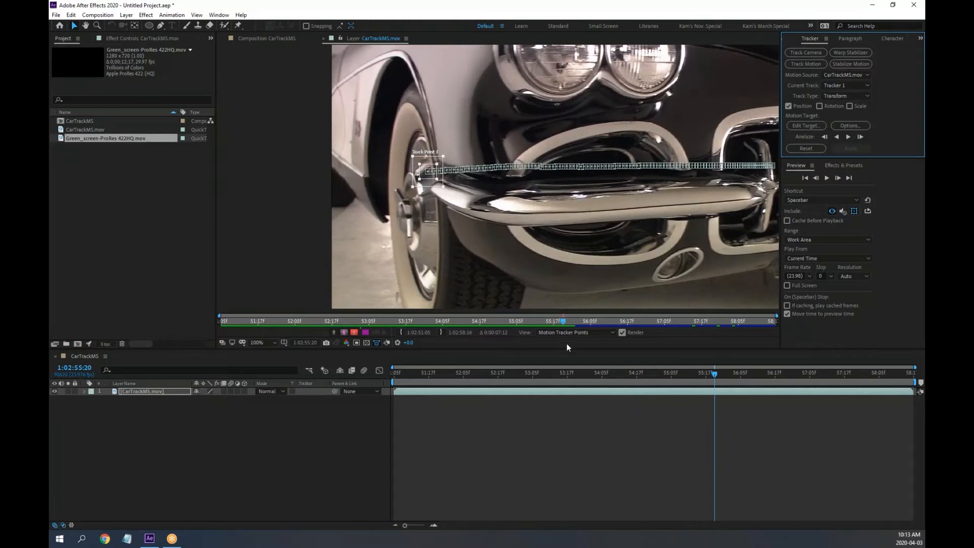
Scrub the Layer viewer from the first frame to review the track toward the grille
{"action": "left_click_drag", "start_coordinate": [564, 319], "coordinate": [213, 318]}
{"action": "left_click_drag", "start_coordinate": [528, 197], "coordinate": [412, 193]}
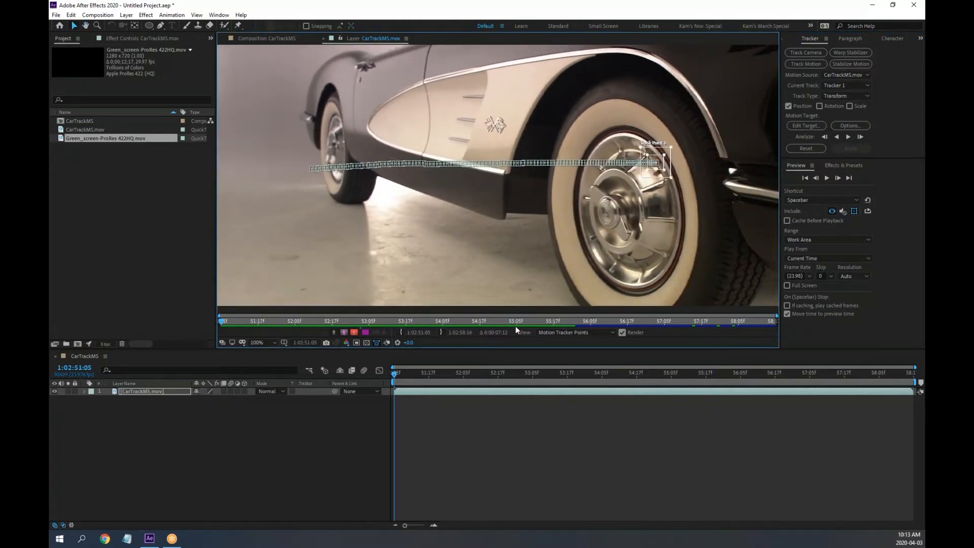
{"action": "left_click_drag", "start_coordinate": [416, 316], "coordinate": [283, 318]}
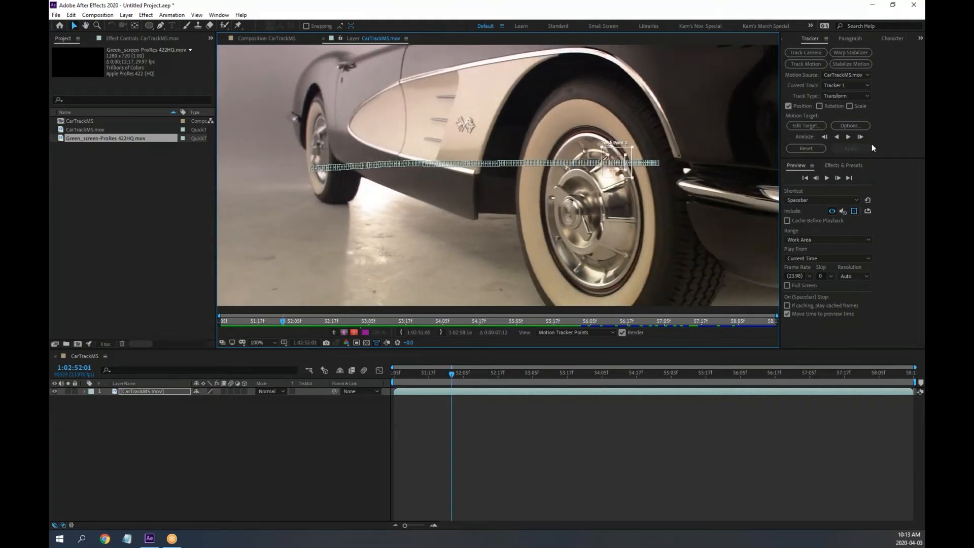
{"action": "left_click_drag", "start_coordinate": [882, 159], "coordinate": [887, 186]}
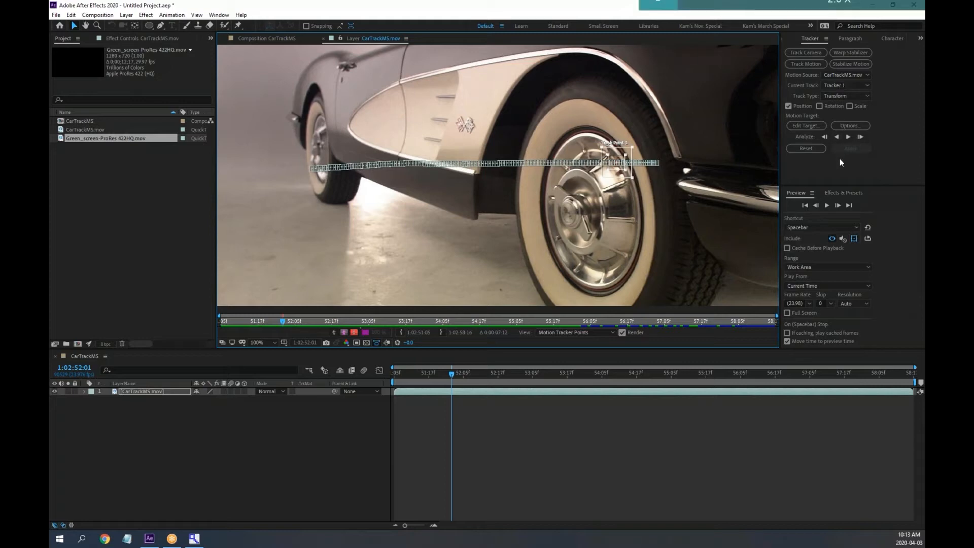
Expand Motion Trackers > Tracker 1 > Track Point 1 in the timeline, then close the Layer view
{"action": "left_click", "coordinate": [86, 391]}
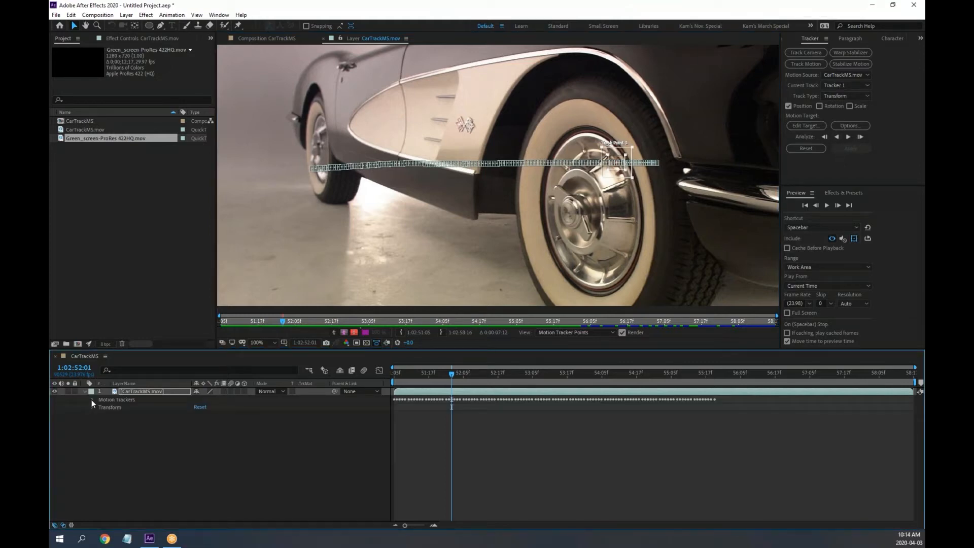
{"action": "left_click", "coordinate": [92, 400]}
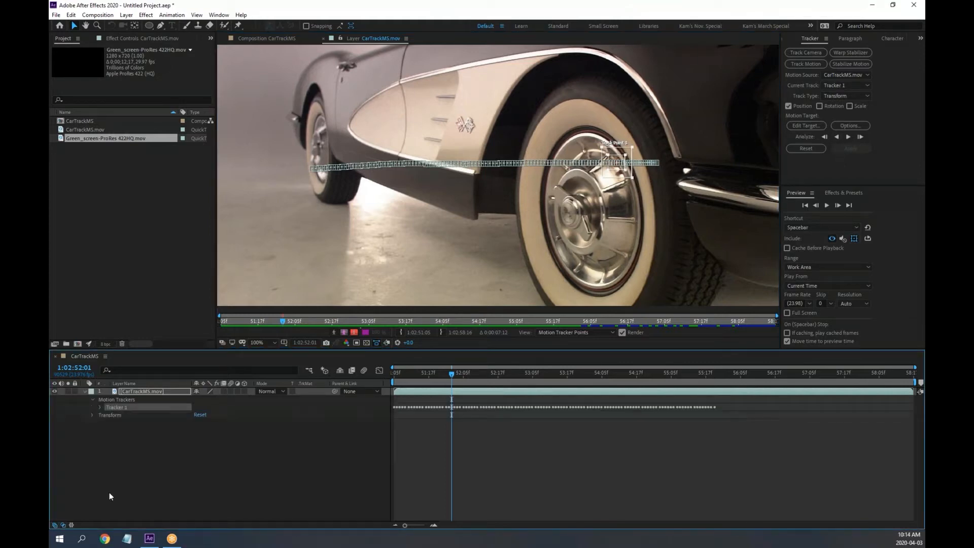
{"action": "left_click", "coordinate": [99, 406]}
{"action": "left_click", "coordinate": [108, 416]}
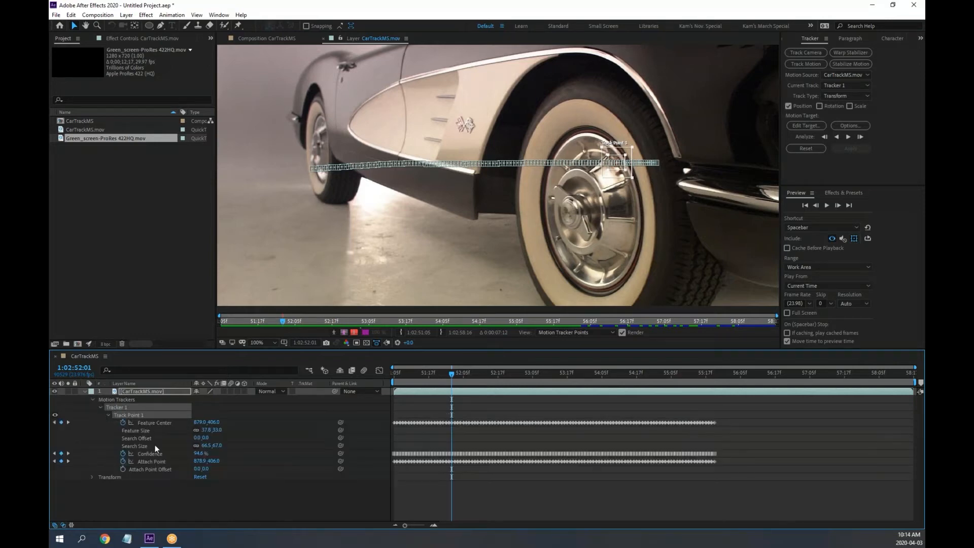
{"action": "left_click", "coordinate": [323, 39]}
{"action": "scroll", "coordinate": [381, 251], "scroll_direction": "down", "scroll_amount": 1}
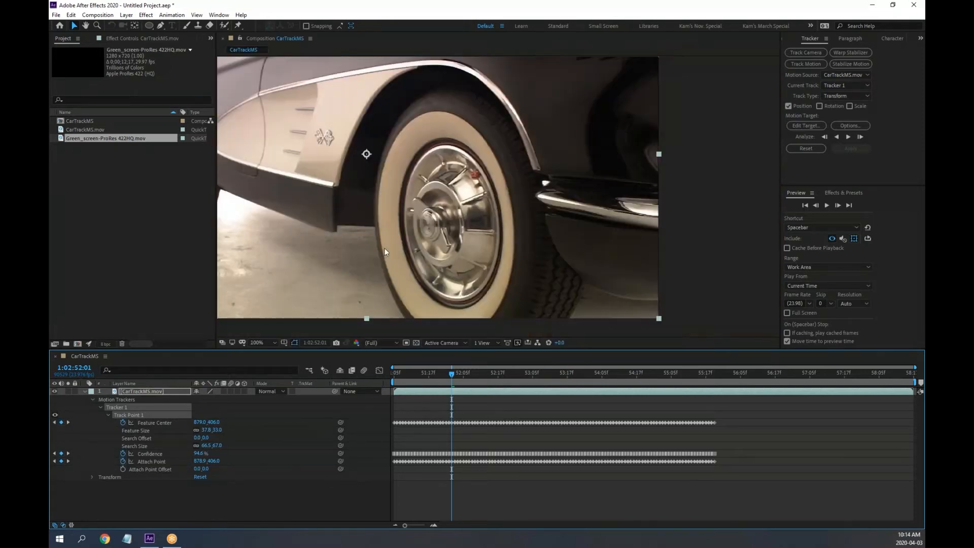
Shift the footage layer right and down in the CarTrackMS composition
{"action": "scroll", "coordinate": [448, 247], "scroll_direction": "down", "scroll_amount": 1}
{"action": "scroll", "coordinate": [448, 246], "scroll_direction": "up", "scroll_amount": 1}
{"action": "left_click_drag", "start_coordinate": [446, 239], "coordinate": [500, 255]}
{"action": "right_click", "coordinate": [170, 503]}
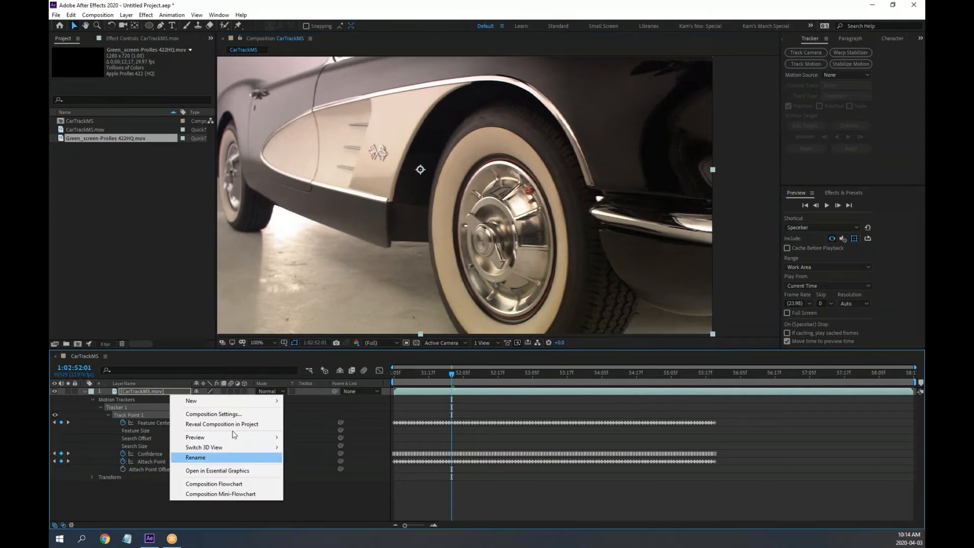
{"action": "mouse_move", "coordinate": [228, 402]}
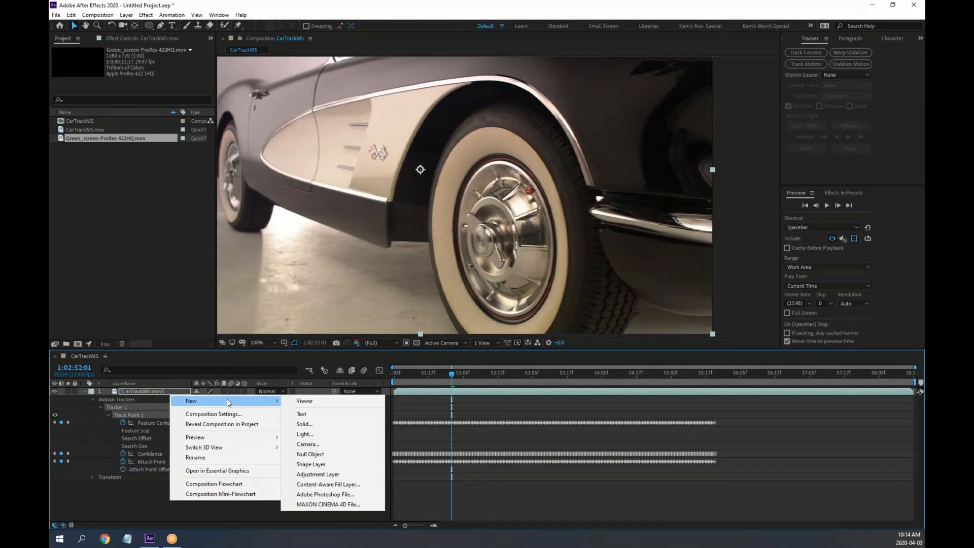
{"action": "left_click", "coordinate": [135, 275]}
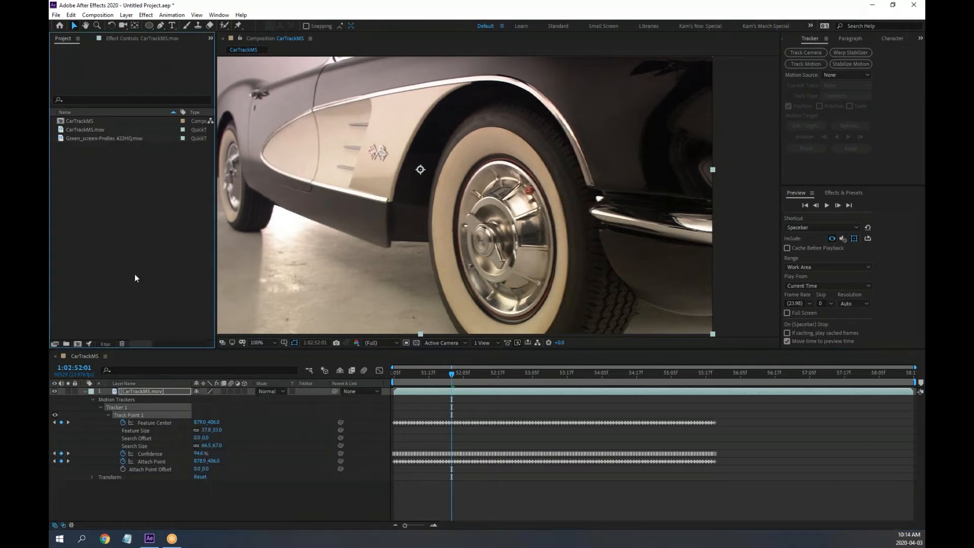
Draw a red rectangle above the wheel arch as a new shape layer, not a mask
{"action": "left_click", "coordinate": [150, 24]}
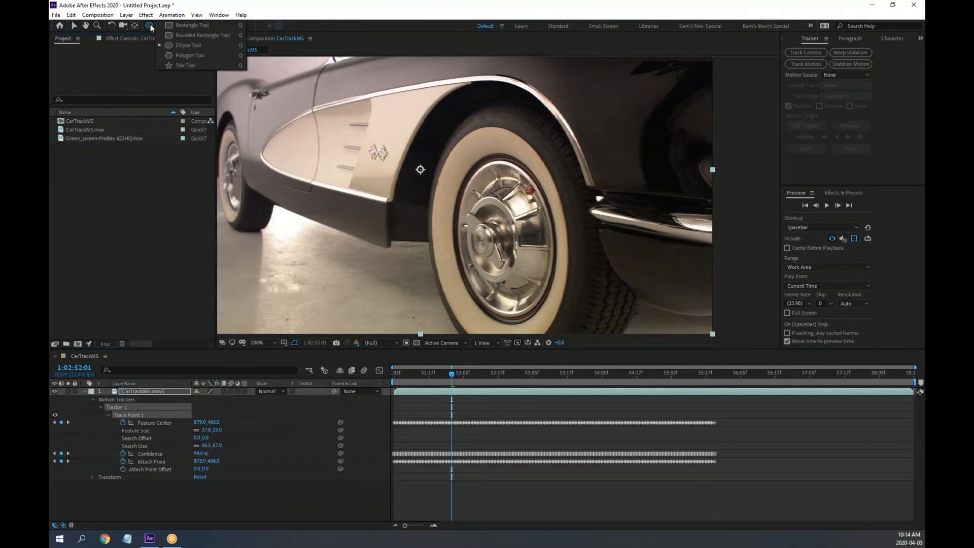
{"action": "left_click", "coordinate": [202, 26]}
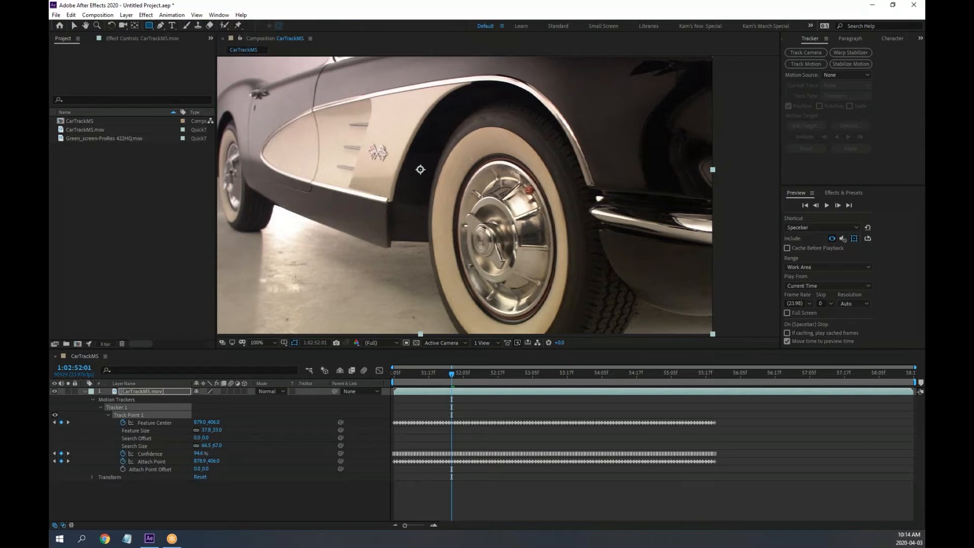
{"action": "left_click_drag", "start_coordinate": [372, 82], "coordinate": [578, 157]}
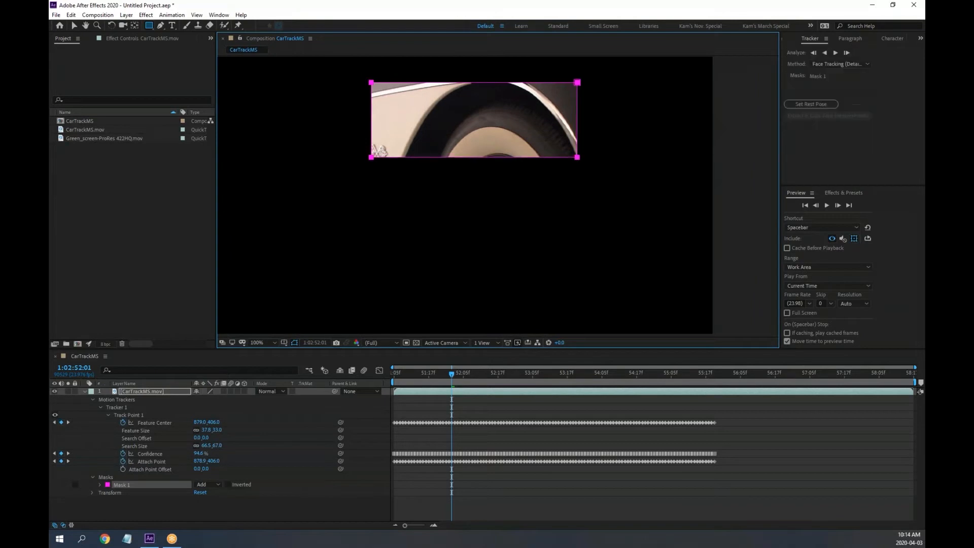
{"action": "key", "text": "ctrl+z"}
{"action": "left_click", "coordinate": [201, 504]}
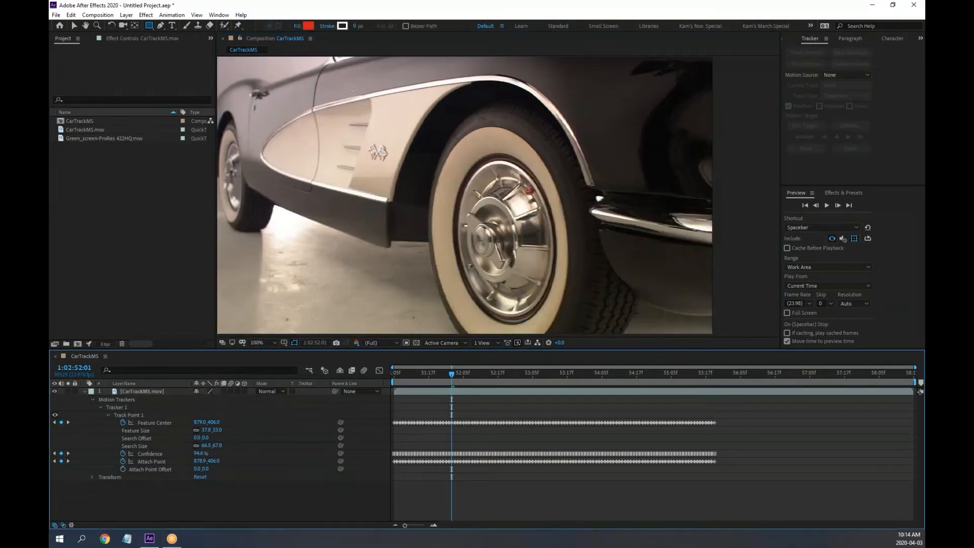
{"action": "left_click_drag", "start_coordinate": [386, 84], "coordinate": [597, 128]}
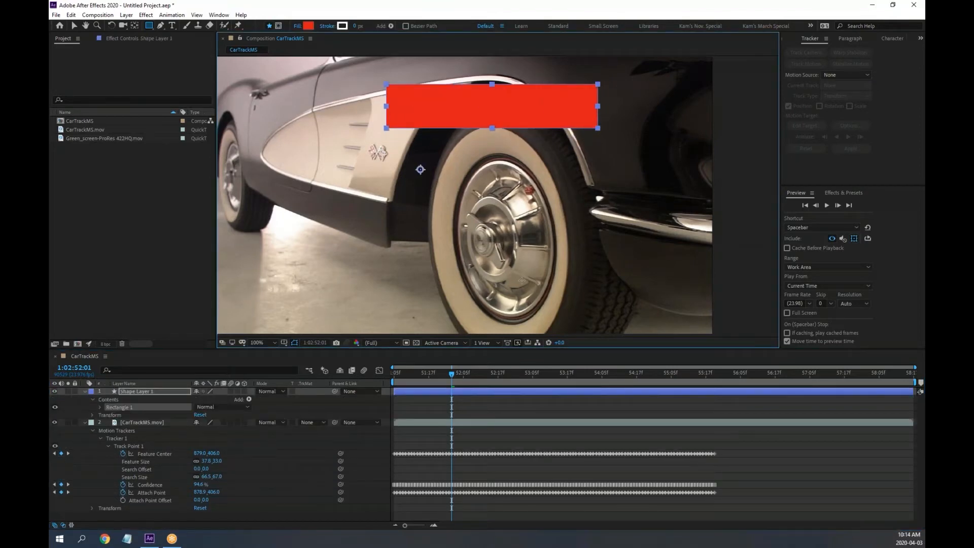
Pre-compose Shape Layer 1 into a new composition named 'Banner'
{"action": "right_click", "coordinate": [143, 390]}
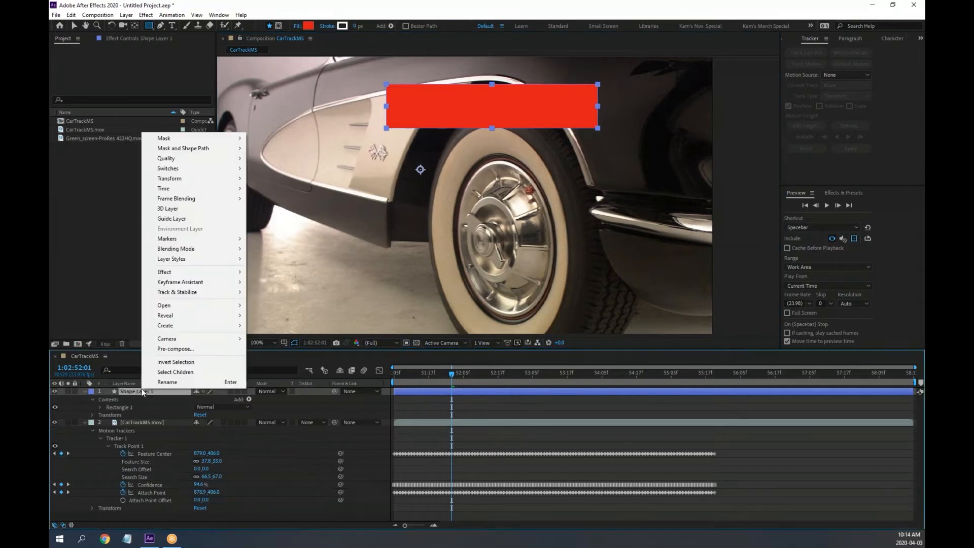
{"action": "left_click", "coordinate": [182, 349]}
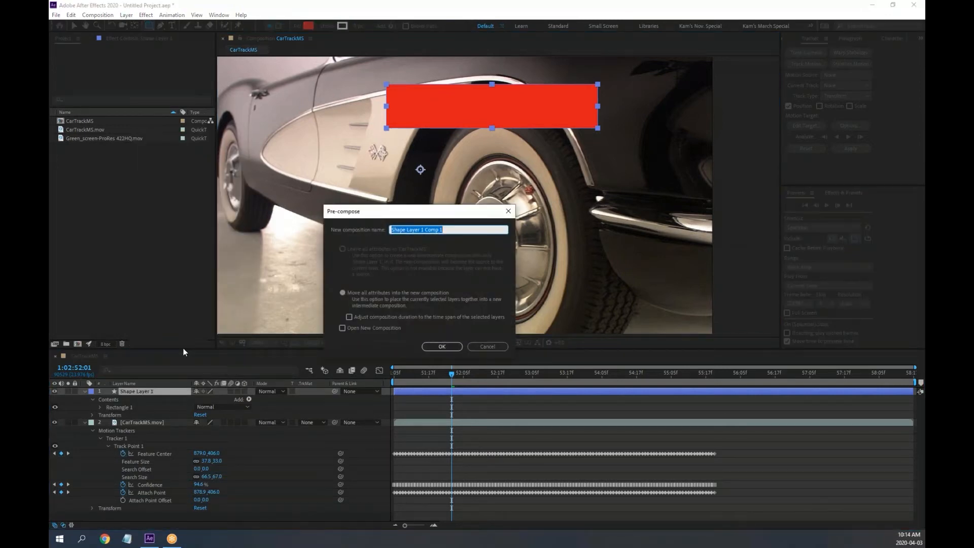
{"action": "type", "text": "Banner"}
{"action": "key", "text": "Return"}
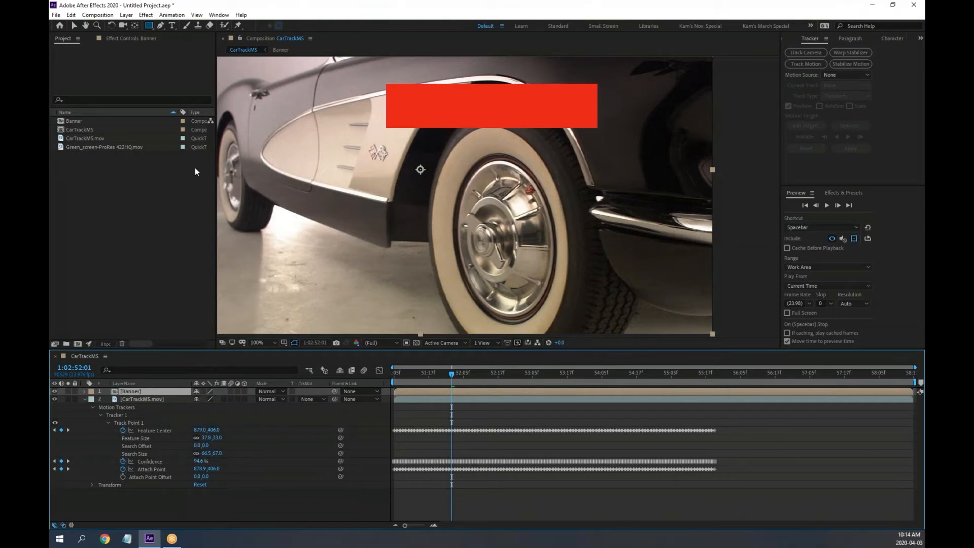
Inside the Banner composition, type the text 'W.W.T.' on the red rectangle
{"action": "double_click", "coordinate": [131, 390]}
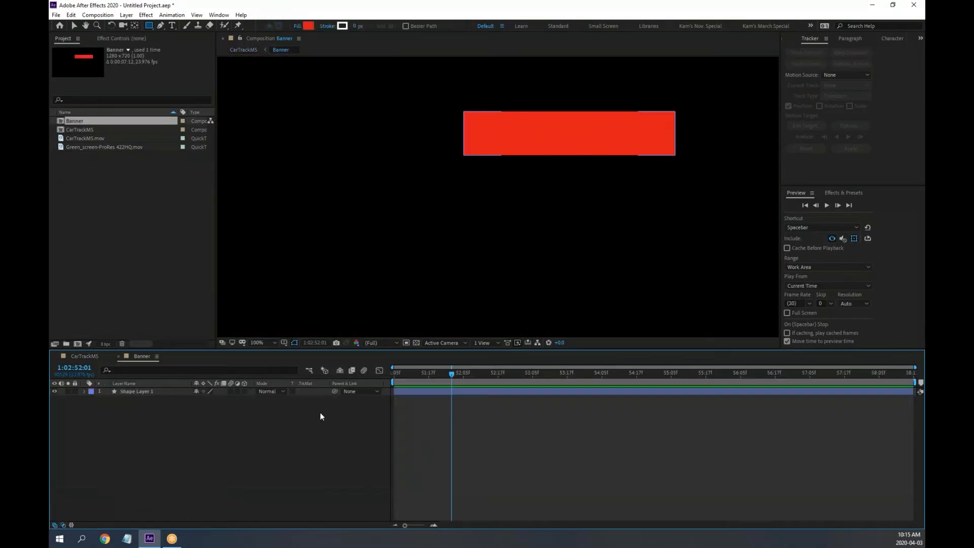
{"action": "left_click", "coordinate": [212, 446]}
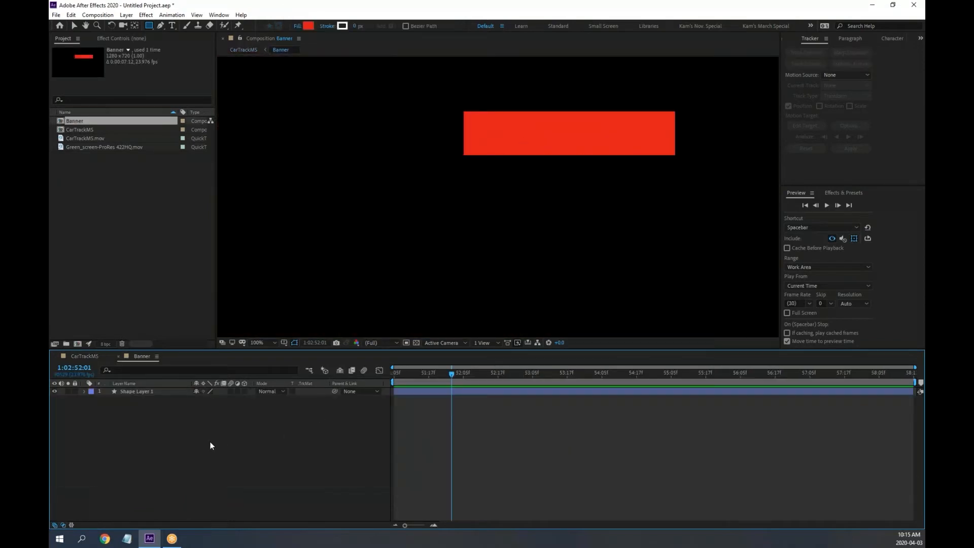
{"action": "left_click", "coordinate": [171, 25]}
{"action": "left_click", "coordinate": [540, 146]}
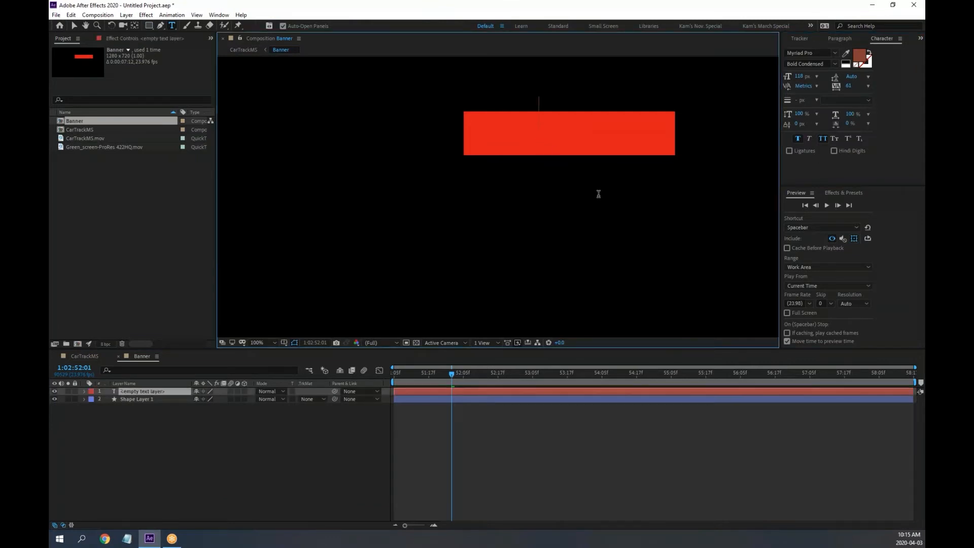
{"action": "type", "text": "W"}
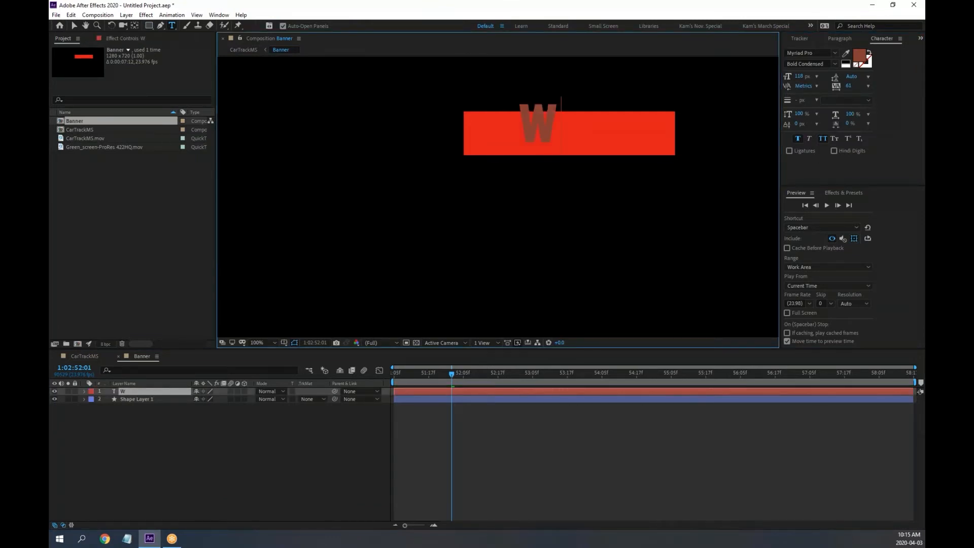
{"action": "type", "text": "h"}
{"action": "key", "text": "BackSpace"}
{"action": "type", "text": ".w."}
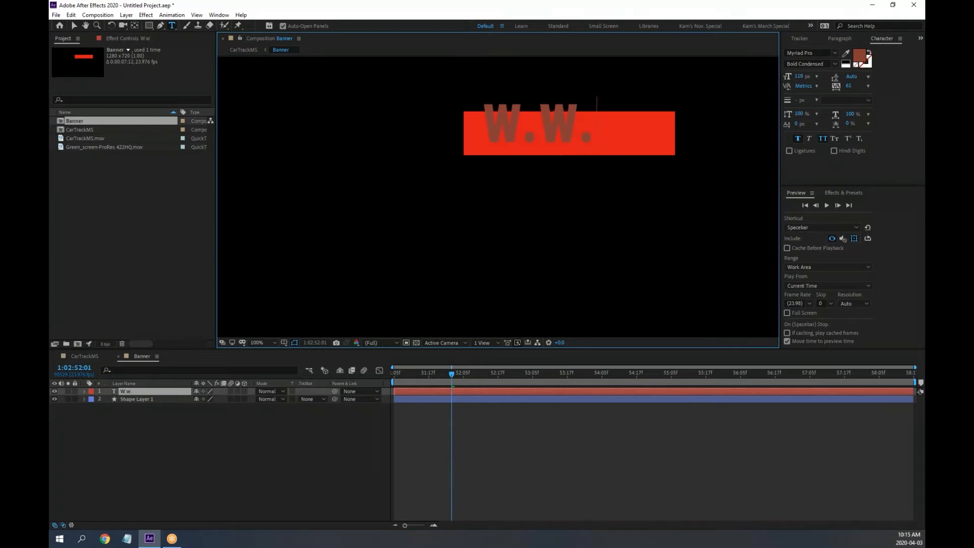
{"action": "type", "text": "t."}
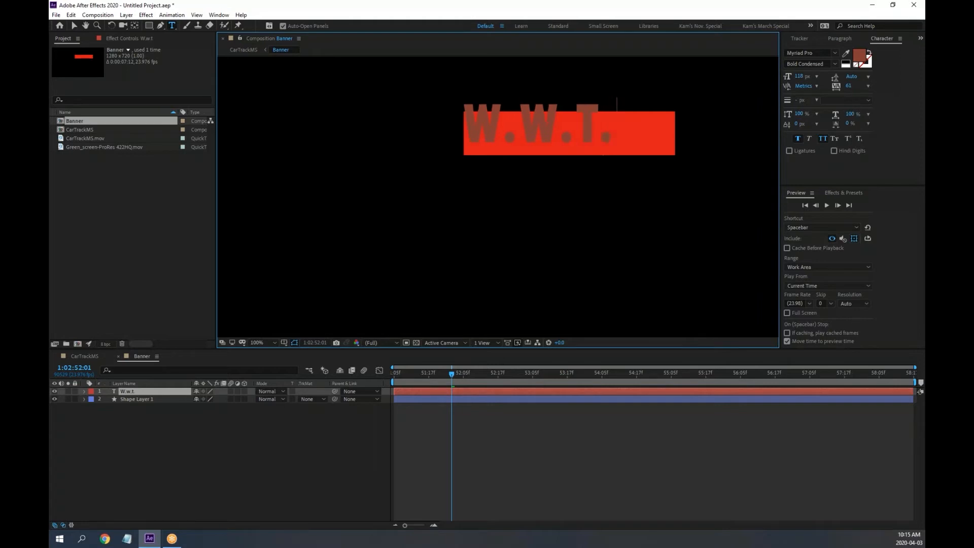
Set the text fill colour to FFFFFF and centre it in the banner
{"action": "left_click", "coordinate": [74, 26]}
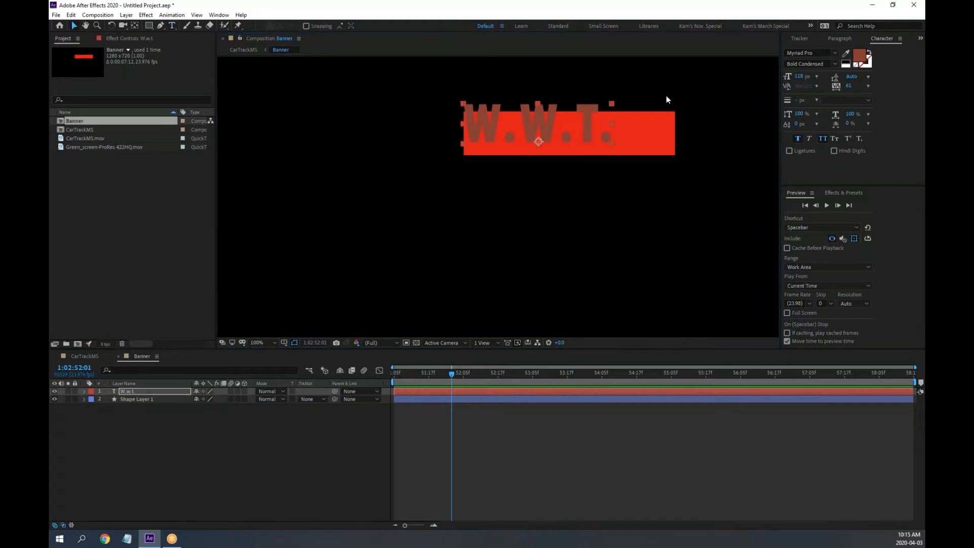
{"action": "left_click", "coordinate": [860, 56]}
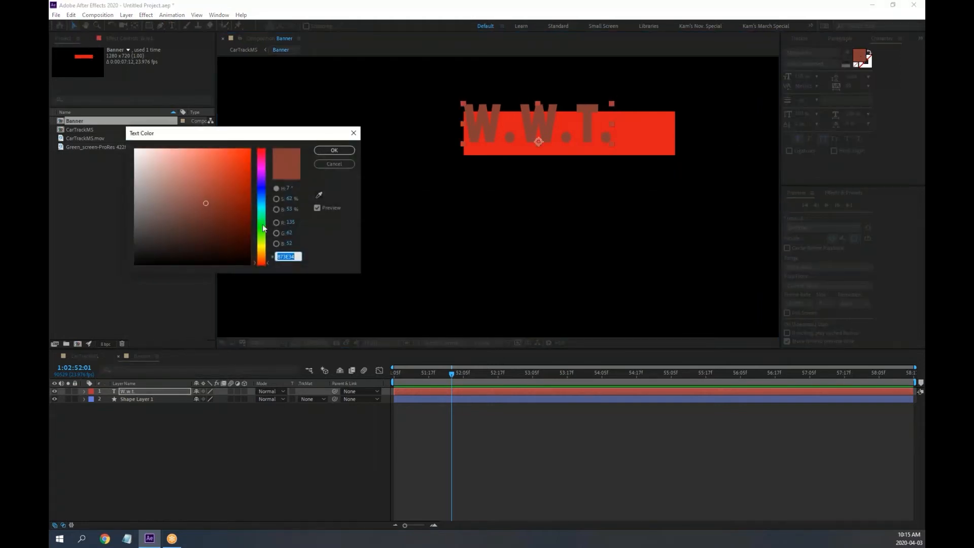
{"action": "type", "text": "ffffff"}
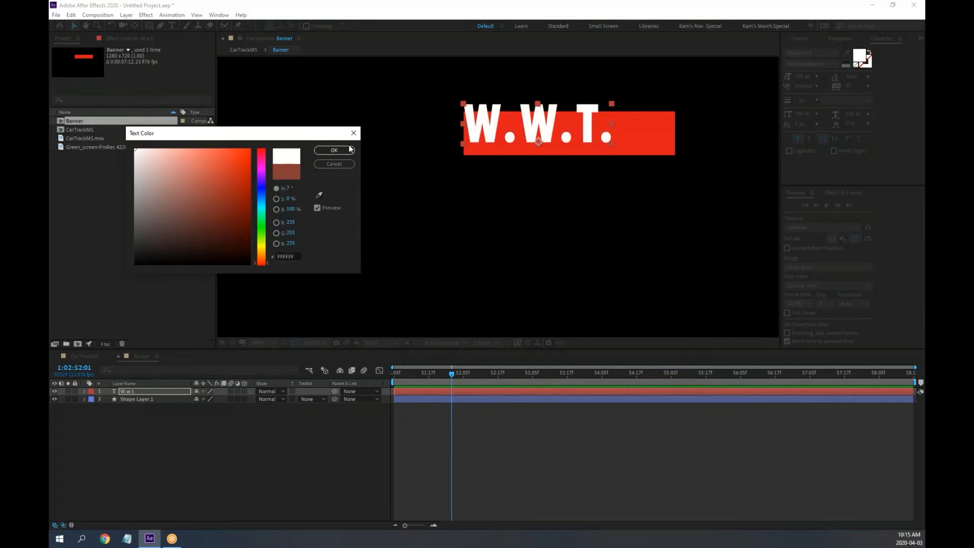
{"action": "left_click", "coordinate": [351, 150]}
{"action": "left_click_drag", "start_coordinate": [476, 144], "coordinate": [509, 144]}
Reduce the W.W.T. font size to 99 px and re-centre it in the banner
{"action": "left_click", "coordinate": [837, 40]}
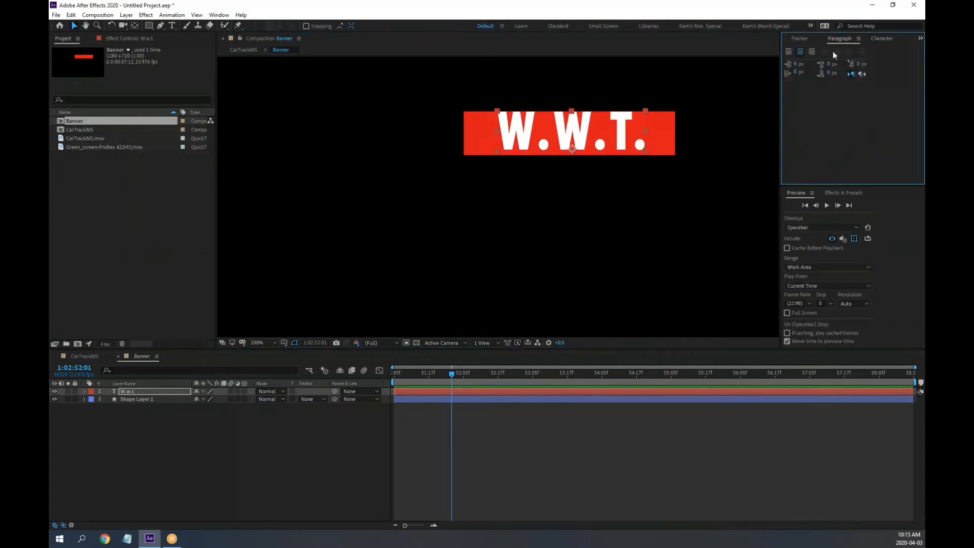
{"action": "left_click", "coordinate": [881, 40]}
{"action": "left_click_drag", "start_coordinate": [801, 76], "coordinate": [793, 77]}
{"action": "left_click_drag", "start_coordinate": [609, 135], "coordinate": [604, 135]}
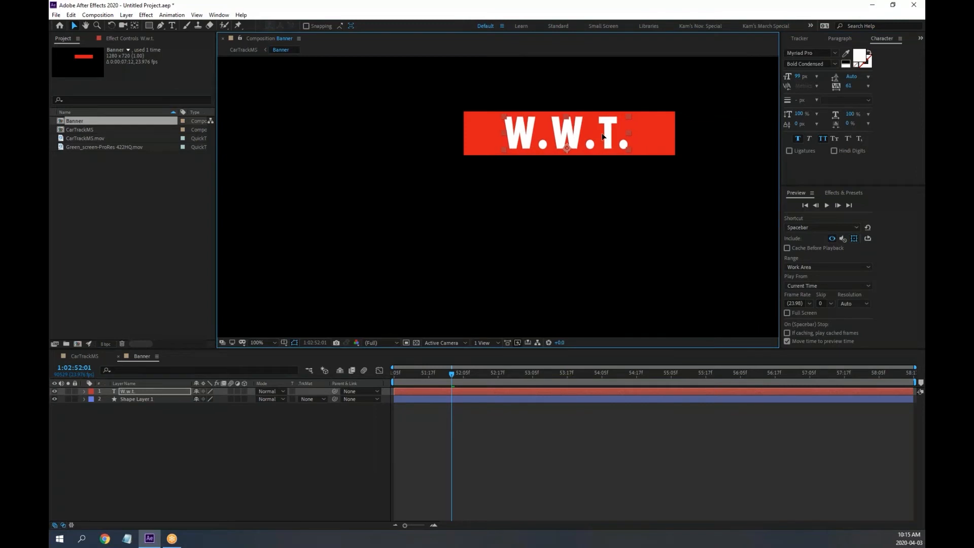
{"action": "scroll", "coordinate": [593, 214], "scroll_direction": "down", "scroll_amount": 1}
{"action": "scroll", "coordinate": [592, 219], "scroll_direction": "up", "scroll_amount": 1}
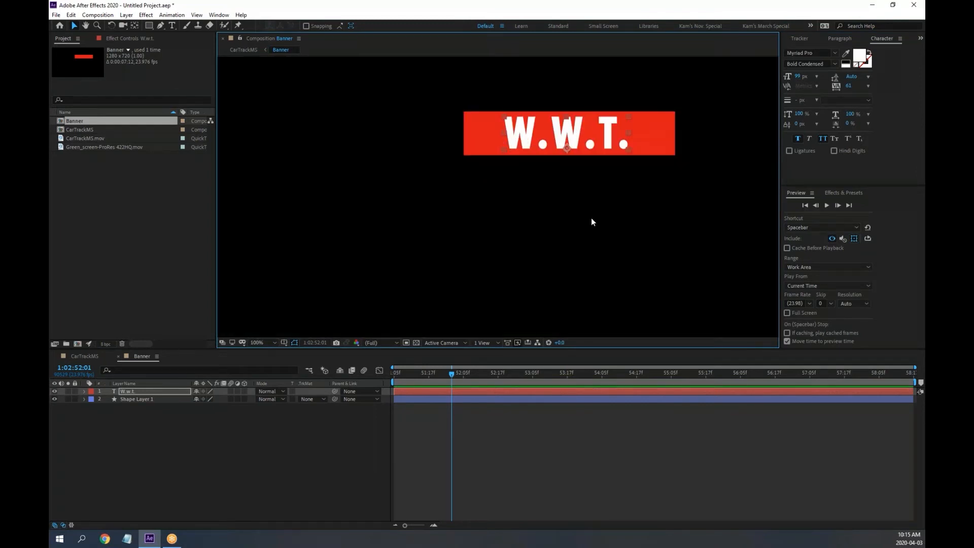
{"action": "scroll", "coordinate": [591, 218], "scroll_direction": "down", "scroll_amount": 1}
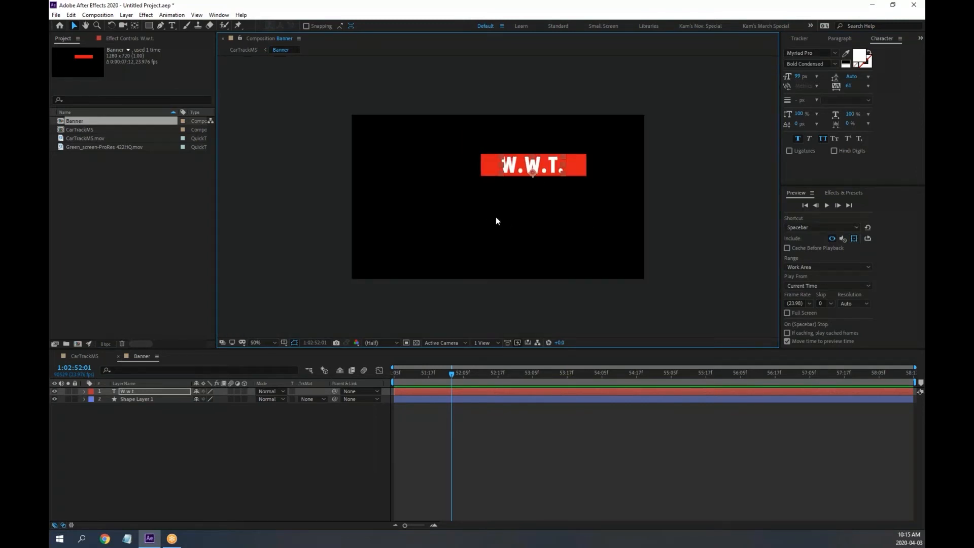
Show the Title/Action Safe guides and move the banner and text together near the top
{"action": "left_click", "coordinate": [285, 343]}
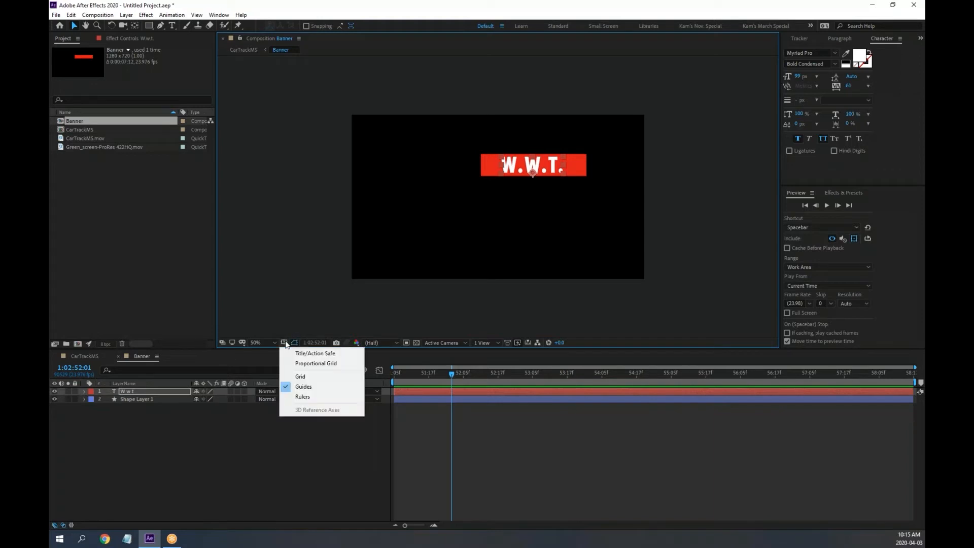
{"action": "left_click", "coordinate": [312, 354]}
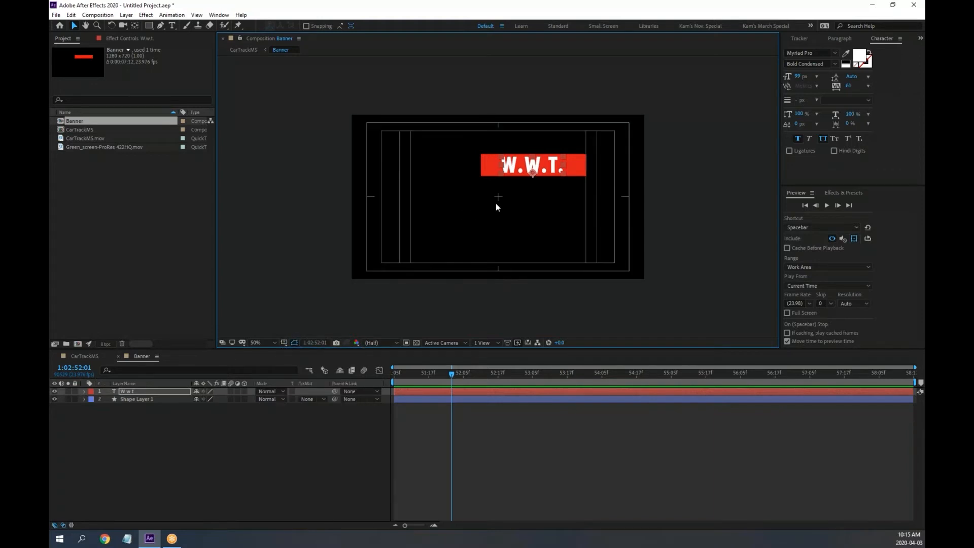
{"action": "mouse_move", "coordinate": [463, 148]}
{"action": "left_mouse_down"}
{"action": "mouse_move", "coordinate": [602, 181]}
{"action": "mouse_move", "coordinate": [515, 165]}
{"action": "mouse_move", "coordinate": [528, 159]}
{"action": "left_mouse_up"}
{"action": "left_click", "coordinate": [497, 253]}
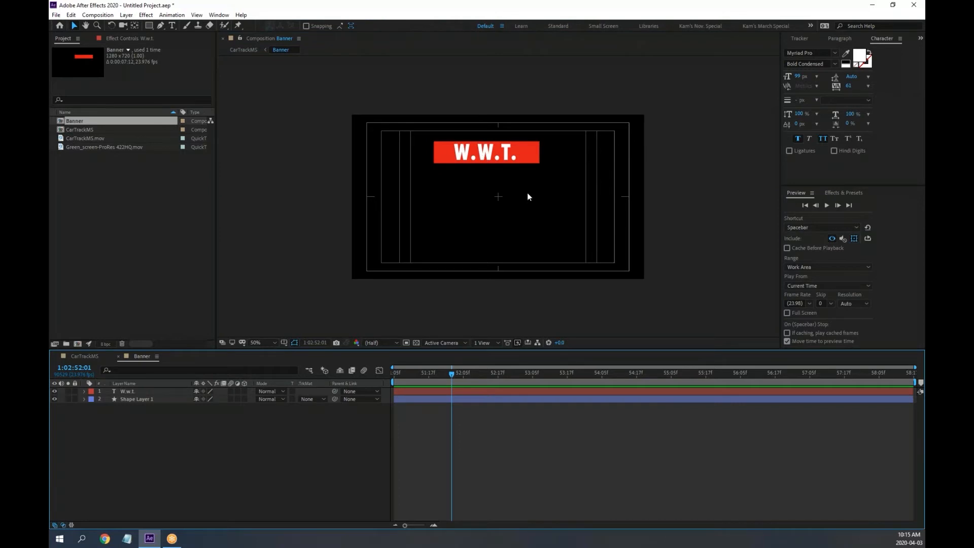
{"action": "scroll", "coordinate": [527, 195], "scroll_direction": "up", "scroll_amount": 1}
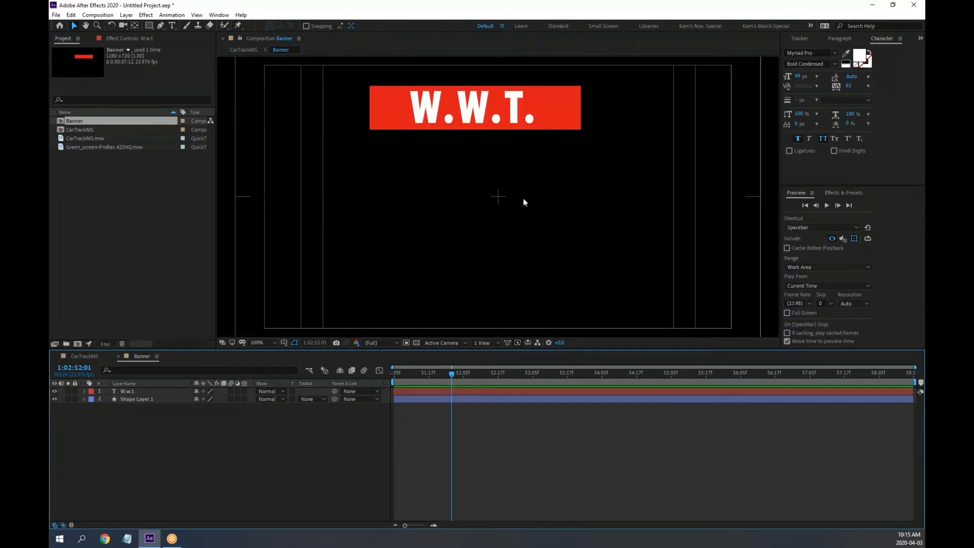
Draw a pen line down from the banner's bottom edge with an 11 px stroke
{"action": "left_click", "coordinate": [161, 25]}
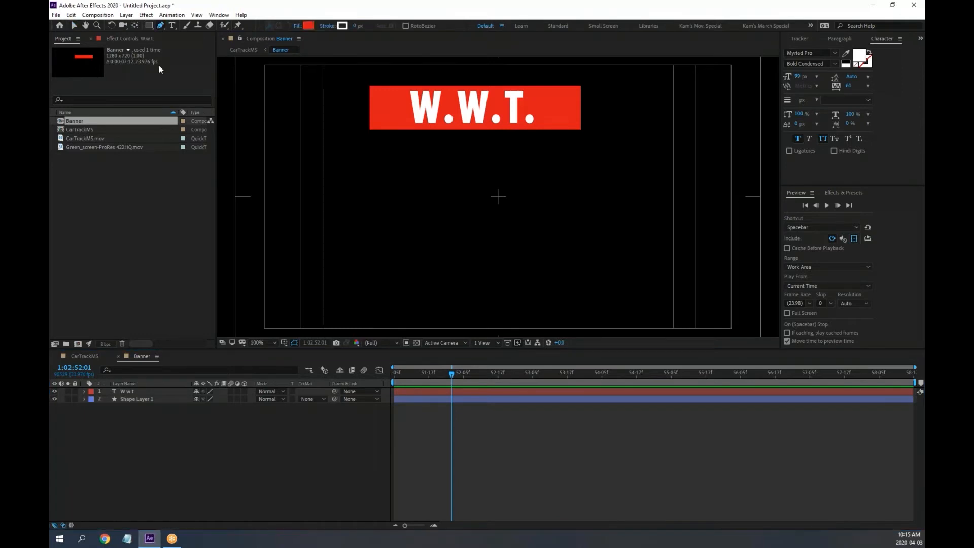
{"action": "left_click", "coordinate": [184, 422]}
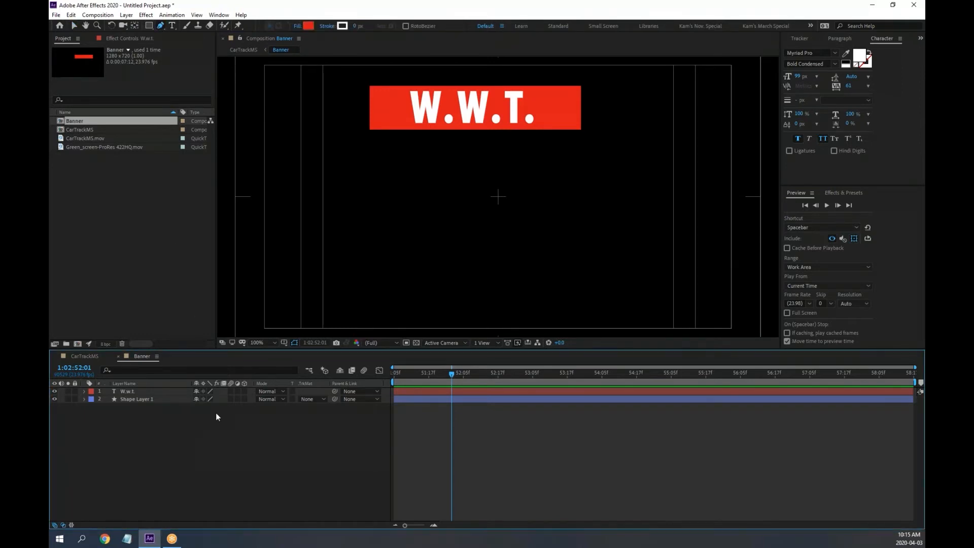
{"action": "left_click", "coordinate": [469, 130]}
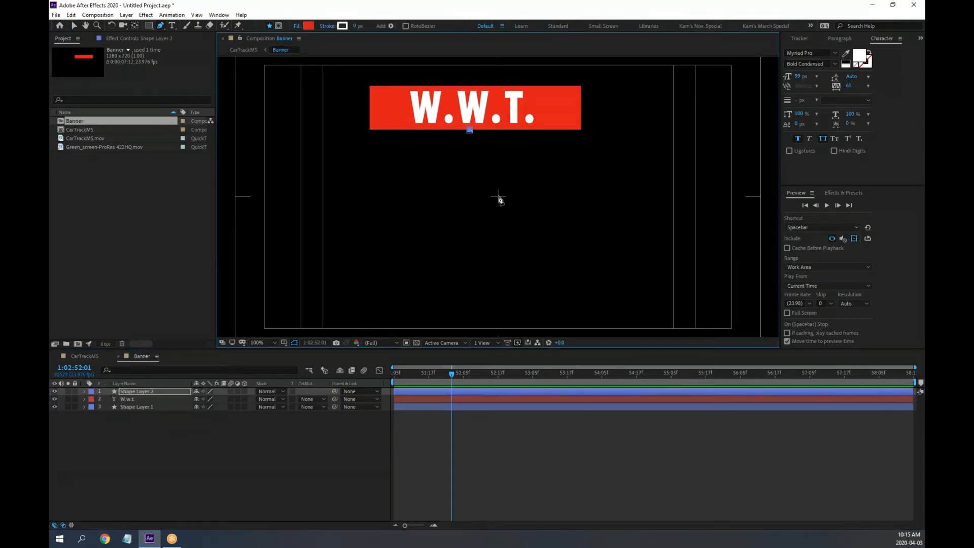
{"action": "left_click", "coordinate": [498, 197]}
{"action": "left_click_drag", "start_coordinate": [357, 26], "coordinate": [363, 26]}
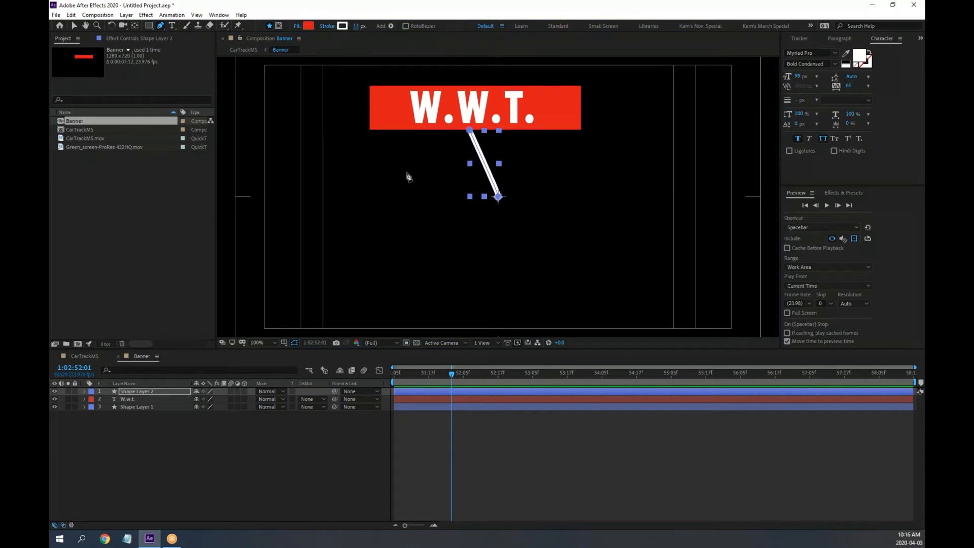
Set the line's Stroke 1 Line Cap to Round Cap
{"action": "left_click", "coordinate": [85, 391]}
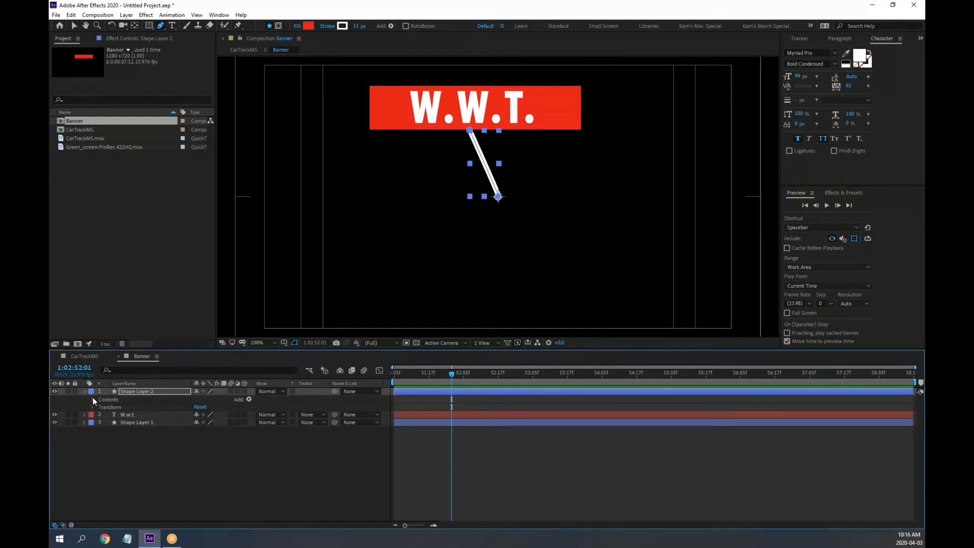
{"action": "left_click", "coordinate": [93, 399]}
{"action": "left_click", "coordinate": [100, 408]}
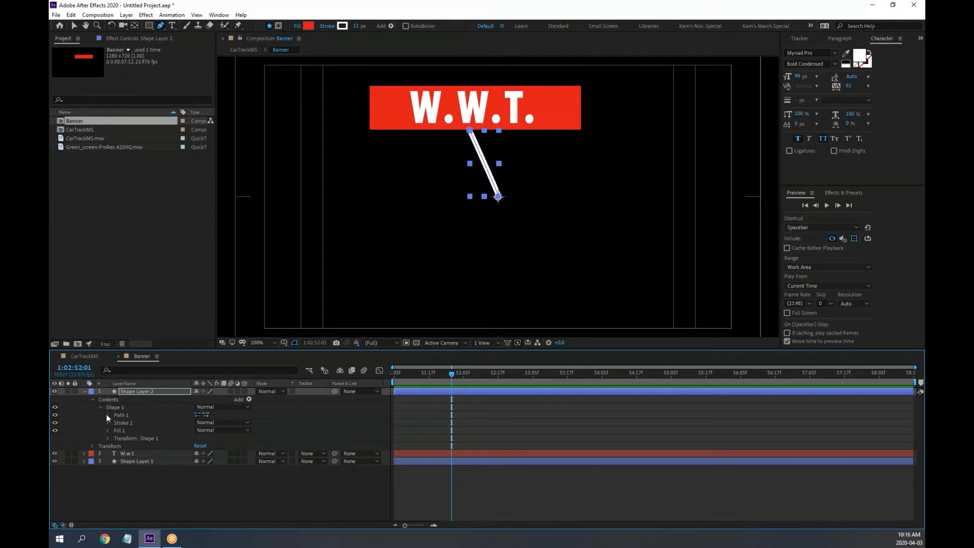
{"action": "left_click", "coordinate": [107, 415]}
{"action": "left_click", "coordinate": [107, 431]}
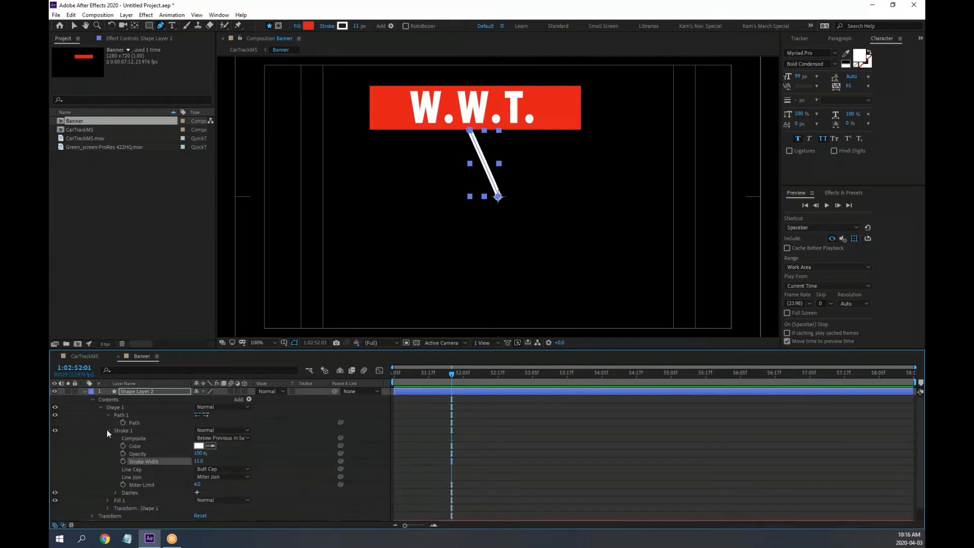
{"action": "left_click", "coordinate": [223, 469]}
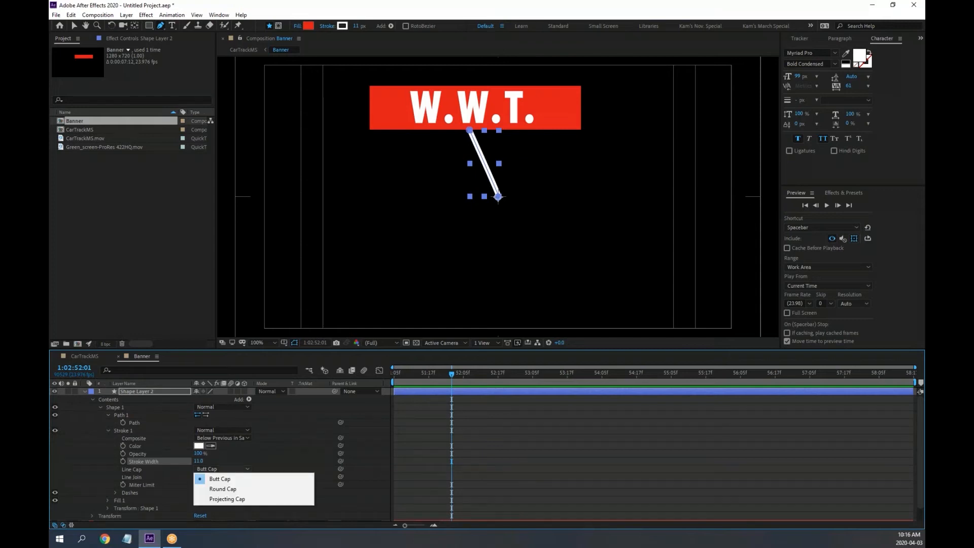
{"action": "left_click", "coordinate": [229, 489]}
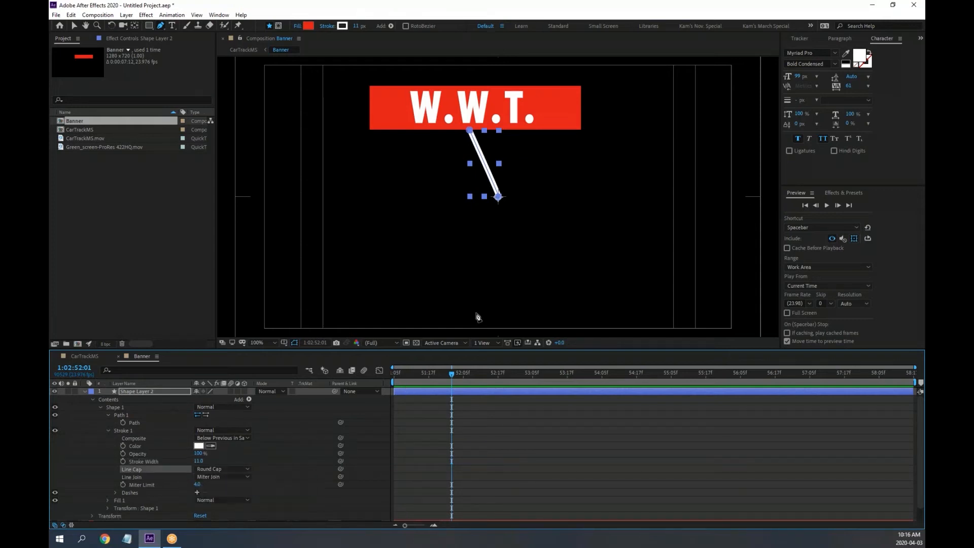
{"action": "scroll", "coordinate": [498, 195], "scroll_direction": "up", "scroll_amount": 4}
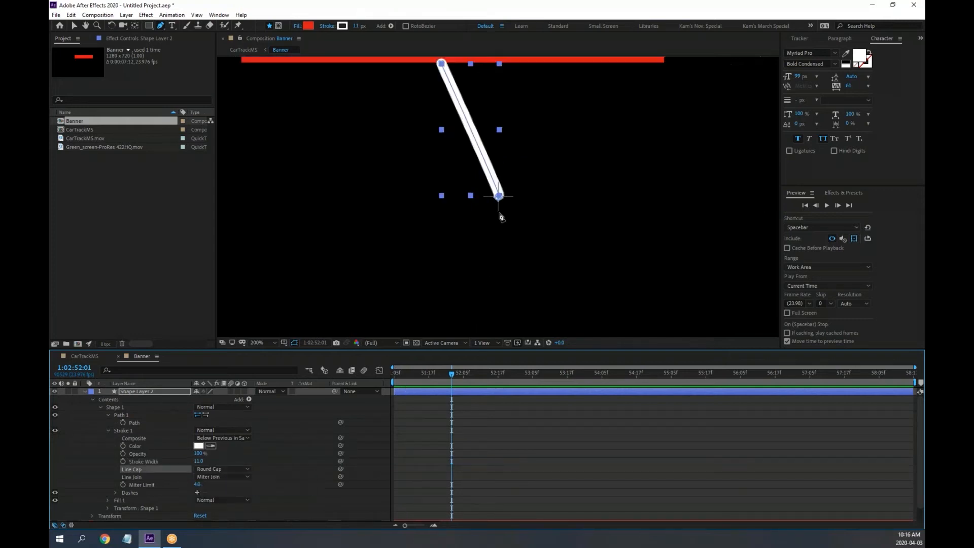
{"action": "left_click", "coordinate": [224, 469]}
{"action": "left_click", "coordinate": [229, 481]}
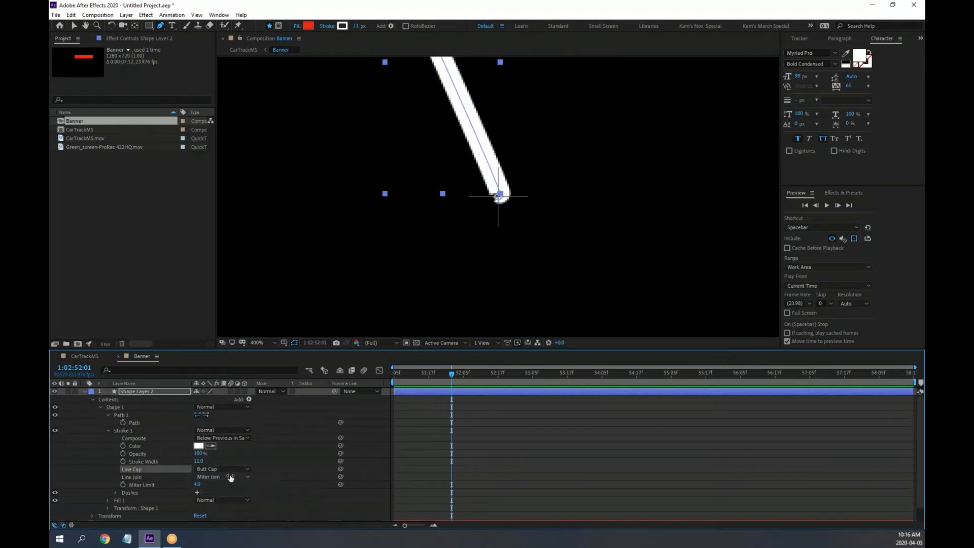
{"action": "left_click", "coordinate": [229, 470]}
{"action": "left_click", "coordinate": [233, 491]}
{"action": "scroll", "coordinate": [382, 255], "scroll_direction": "down", "scroll_amount": 4}
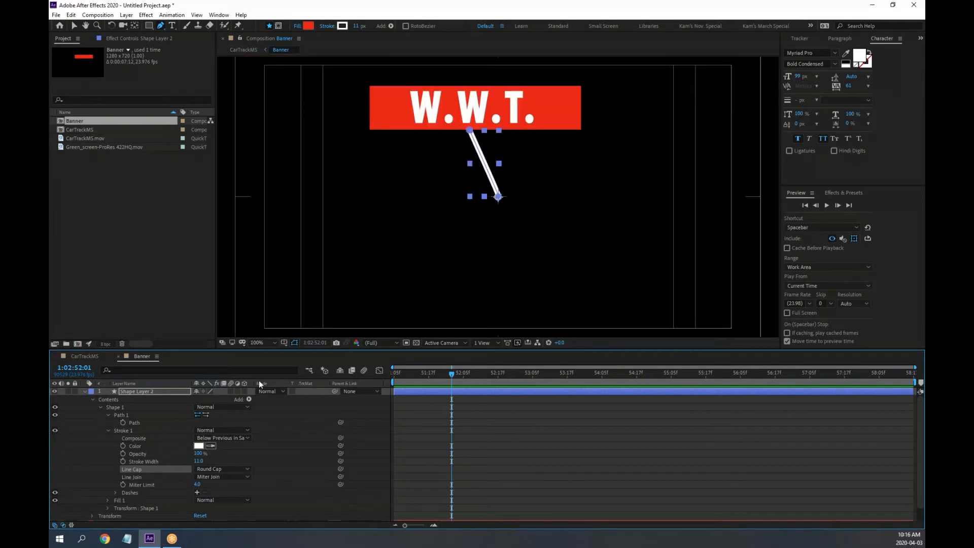
Move Shape Layer 2 below the banner layers, nudge it up, and return to CarTrackMS
{"action": "left_click", "coordinate": [83, 357]}
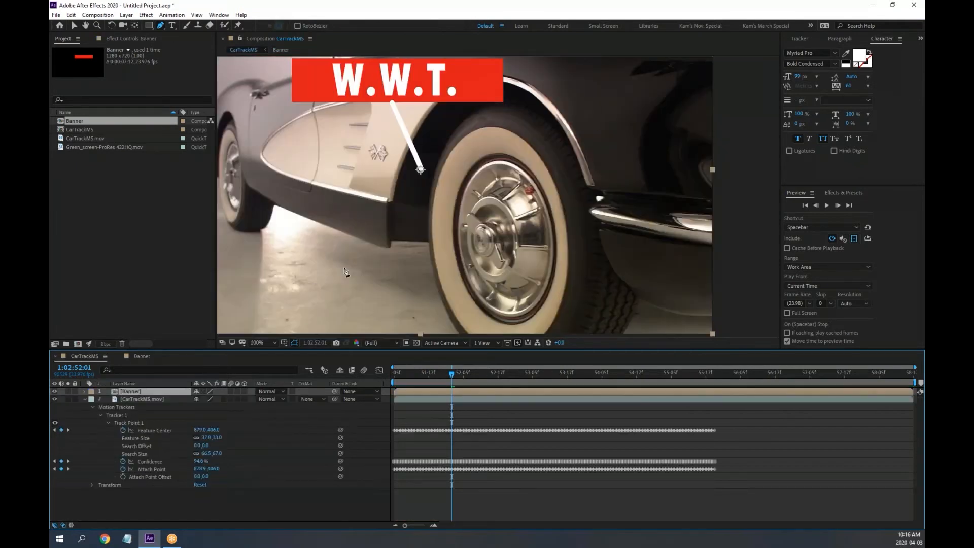
{"action": "scroll", "coordinate": [381, 198], "scroll_direction": "down", "scroll_amount": 1}
{"action": "scroll", "coordinate": [386, 195], "scroll_direction": "up", "scroll_amount": 1}
{"action": "left_click", "coordinate": [141, 358]}
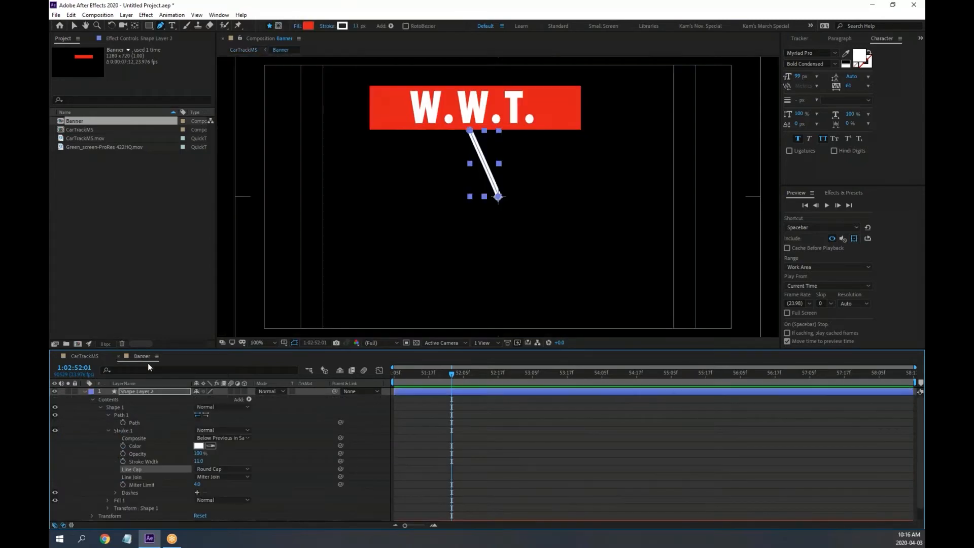
{"action": "left_click", "coordinate": [84, 391]}
{"action": "left_click_drag", "start_coordinate": [133, 390], "coordinate": [147, 421]}
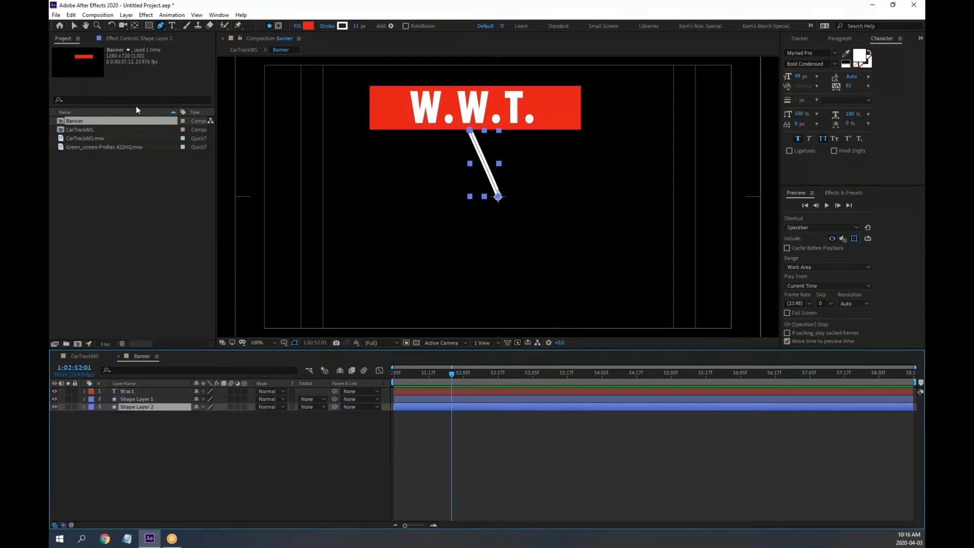
{"action": "left_click", "coordinate": [72, 25]}
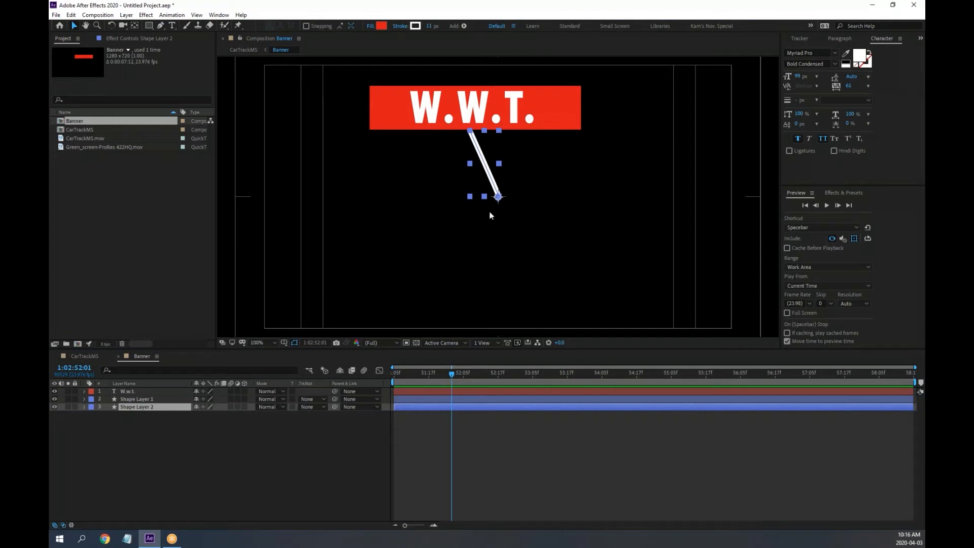
{"action": "left_click_drag", "start_coordinate": [492, 183], "coordinate": [491, 179]}
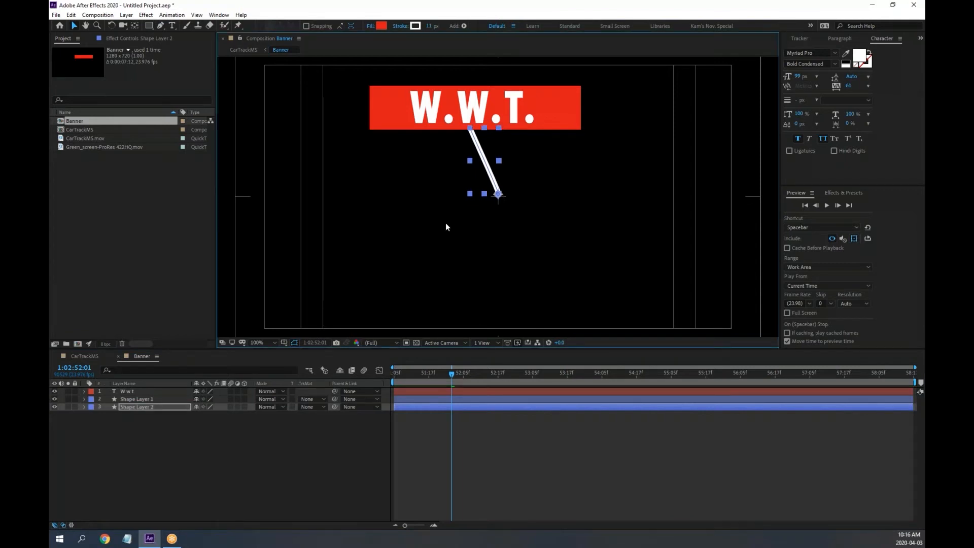
{"action": "left_click", "coordinate": [91, 357]}
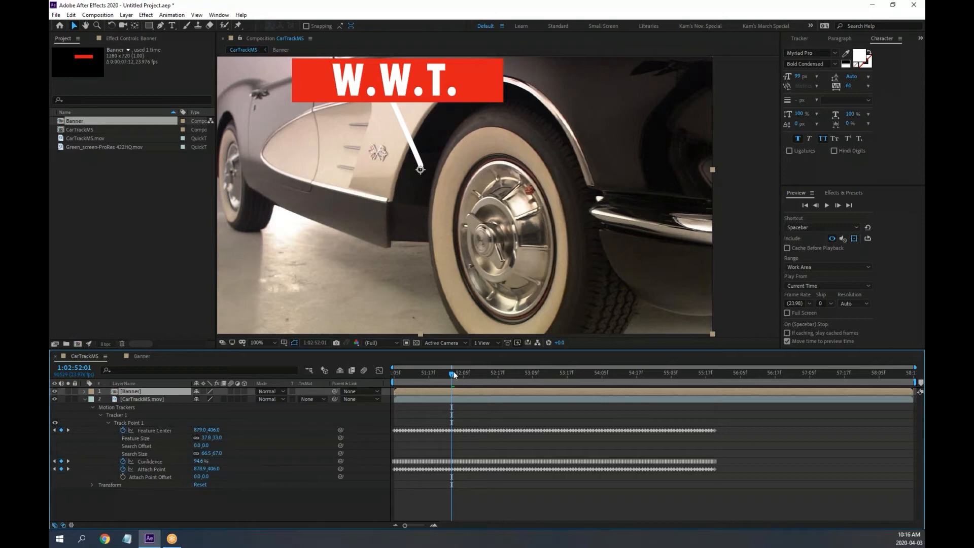
Return to the first frame and reveal the Banner layer's Anchor Point and Position (both 640,360)
{"action": "left_click_drag", "start_coordinate": [452, 373], "coordinate": [372, 377]}
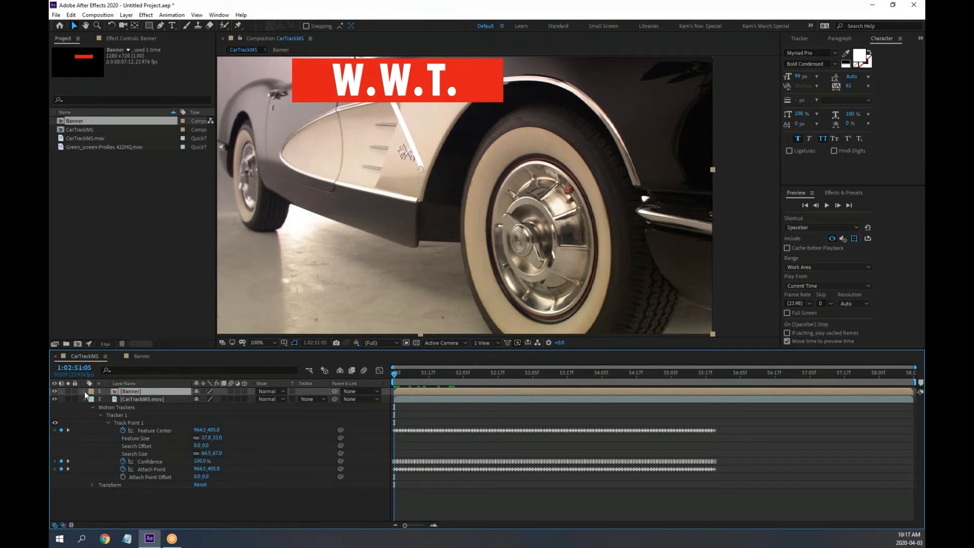
{"action": "left_click_drag", "start_coordinate": [175, 350], "coordinate": [176, 263]}
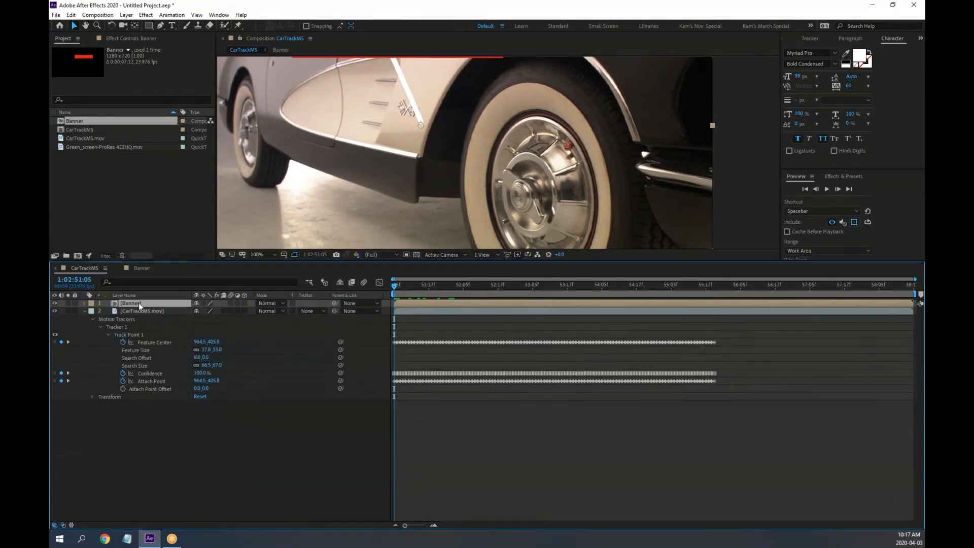
{"action": "left_click", "coordinate": [85, 303]}
{"action": "left_click", "coordinate": [85, 303]}
{"action": "key", "text": "p"}
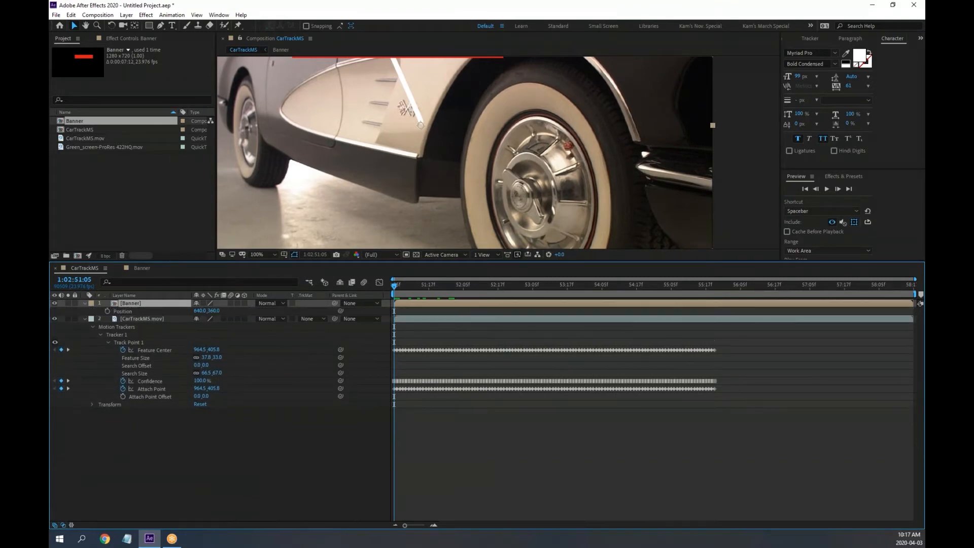
{"action": "key", "text": "shift+a"}
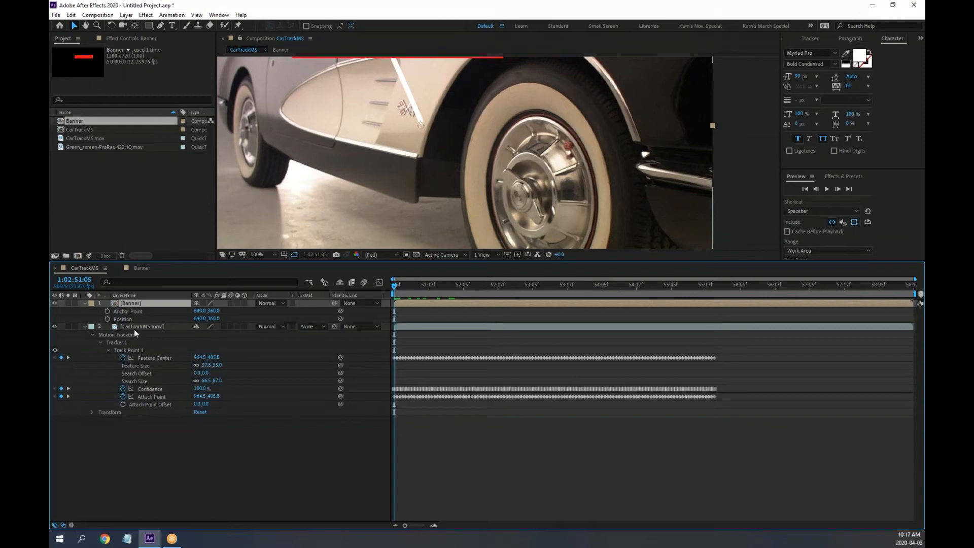
Try linking the Banner's Anchor Point to Track Point 1's Feature Center, scrub, then undo it
{"action": "left_click", "coordinate": [107, 310], "text": "alt"}
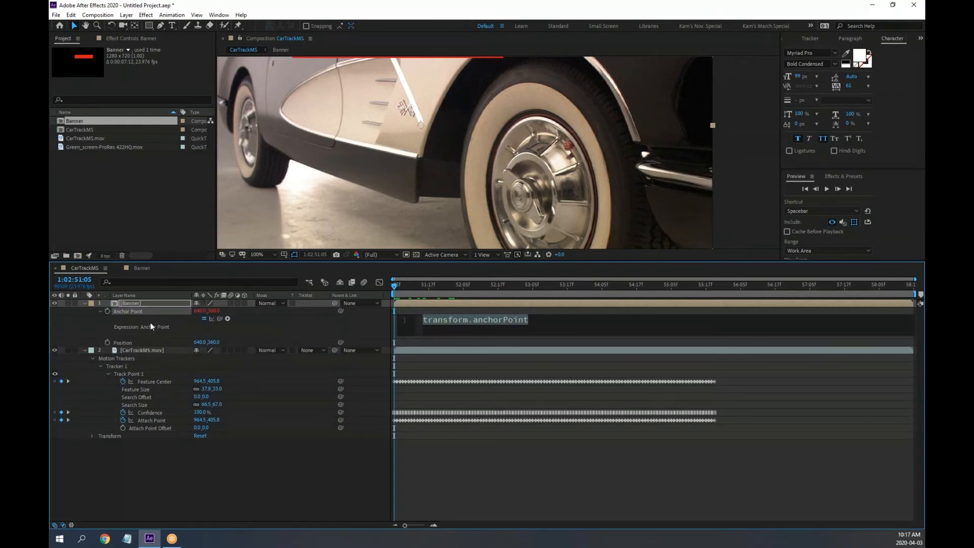
{"action": "left_click_drag", "start_coordinate": [212, 319], "coordinate": [160, 381]}
{"action": "left_click", "coordinate": [426, 284]}
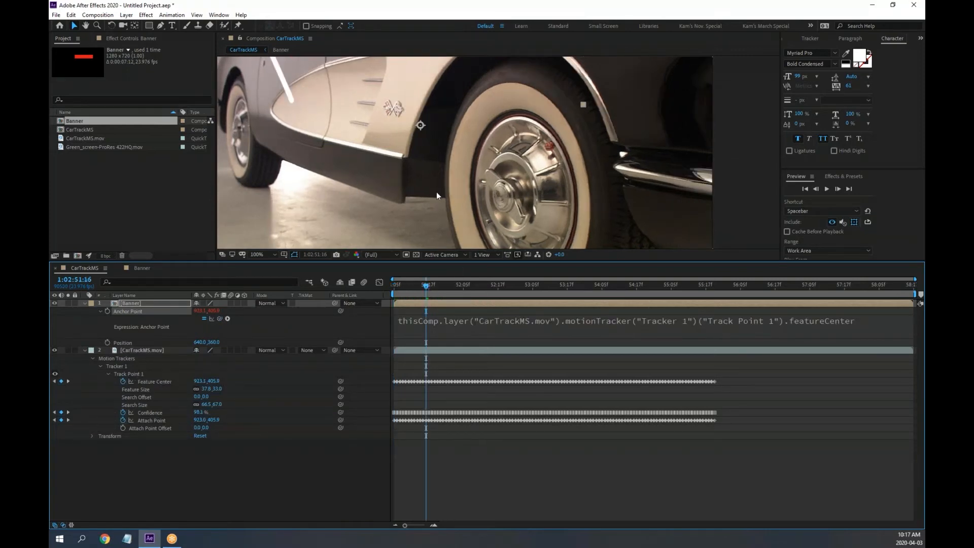
{"action": "scroll", "coordinate": [437, 192], "scroll_direction": "down", "scroll_amount": 2}
{"action": "left_click_drag", "start_coordinate": [439, 160], "coordinate": [425, 175]}
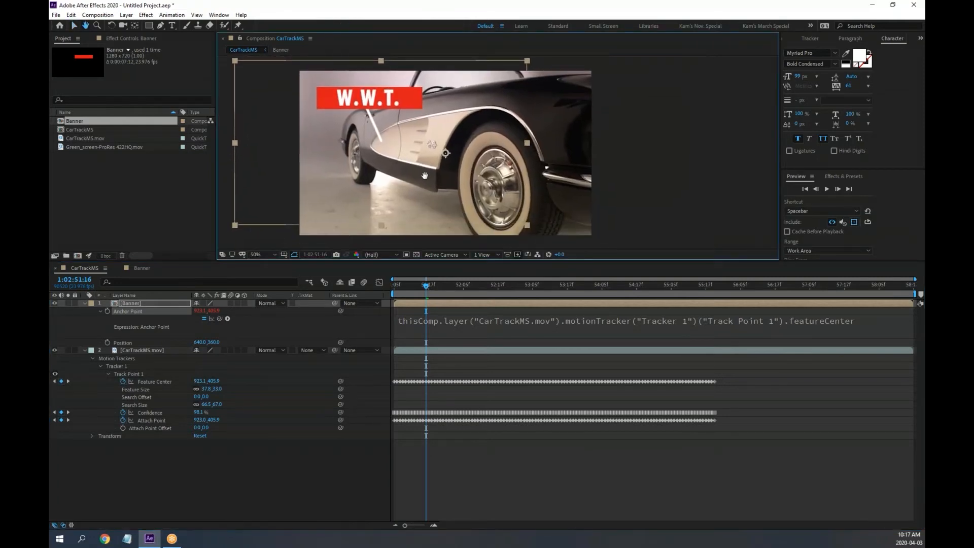
{"action": "left_click_drag", "start_coordinate": [427, 286], "coordinate": [212, 290]}
{"action": "key", "text": "ctrl+z"}
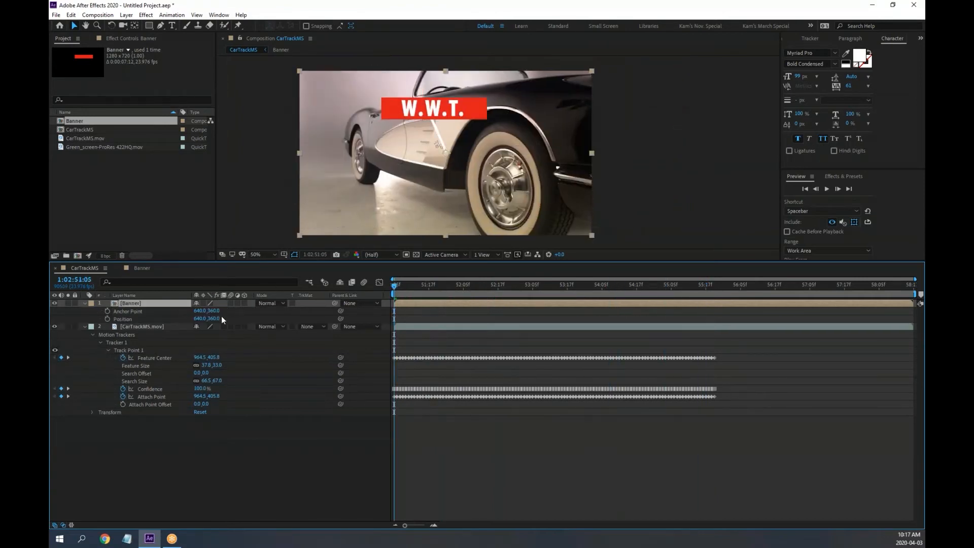
Tie the Banner's Position to Track Point 1's Feature Center and scrub to confirm it follows
{"action": "left_click", "coordinate": [107, 318], "text": "alt"}
{"action": "left_click_drag", "start_coordinate": [219, 326], "coordinate": [152, 382]}
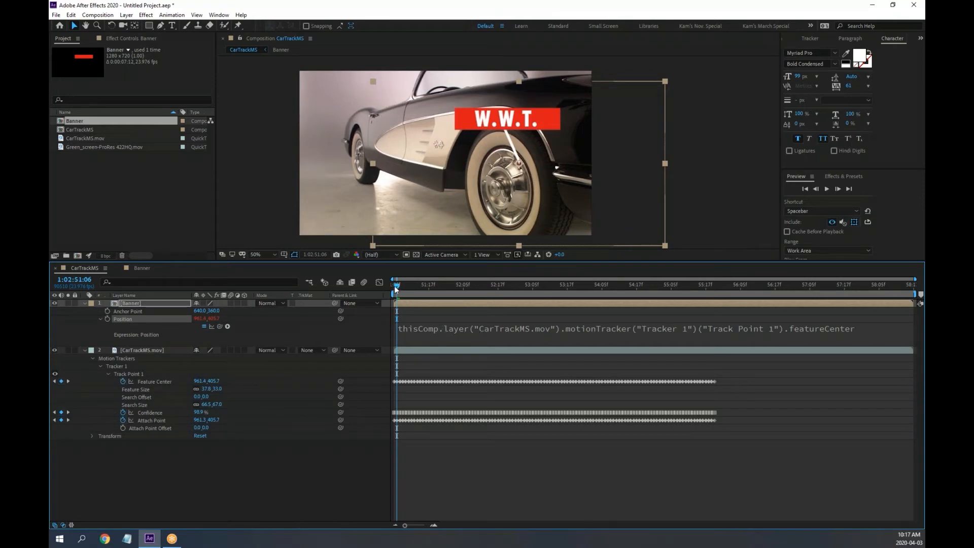
{"action": "mouse_move", "coordinate": [395, 285]}
{"action": "left_mouse_down"}
{"action": "mouse_move", "coordinate": [672, 287]}
{"action": "mouse_move", "coordinate": [385, 285]}
{"action": "left_mouse_up"}
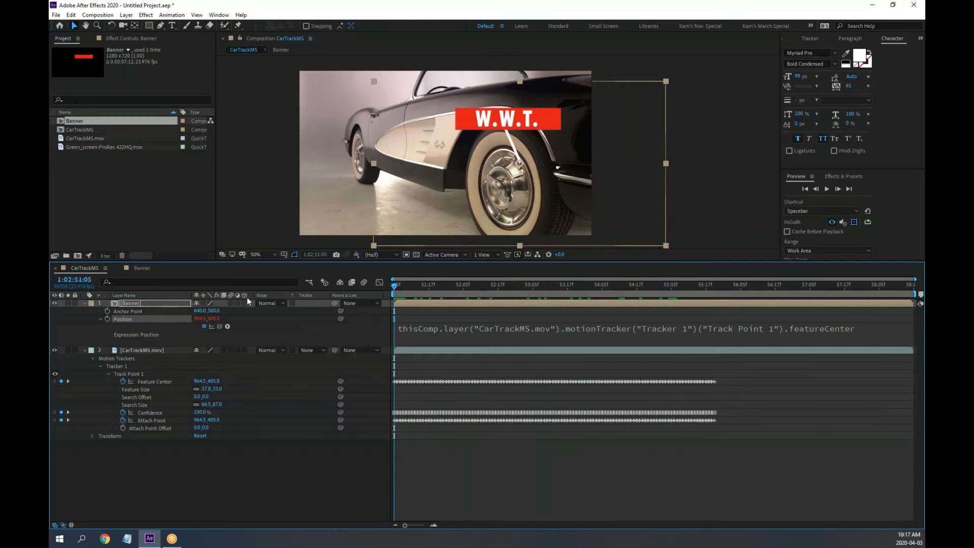
Try offsetting the Banner's anchor point with the Pan Behind tool, undo it, and scrub the clip
{"action": "scroll", "coordinate": [498, 153], "scroll_direction": "up", "scroll_amount": 2}
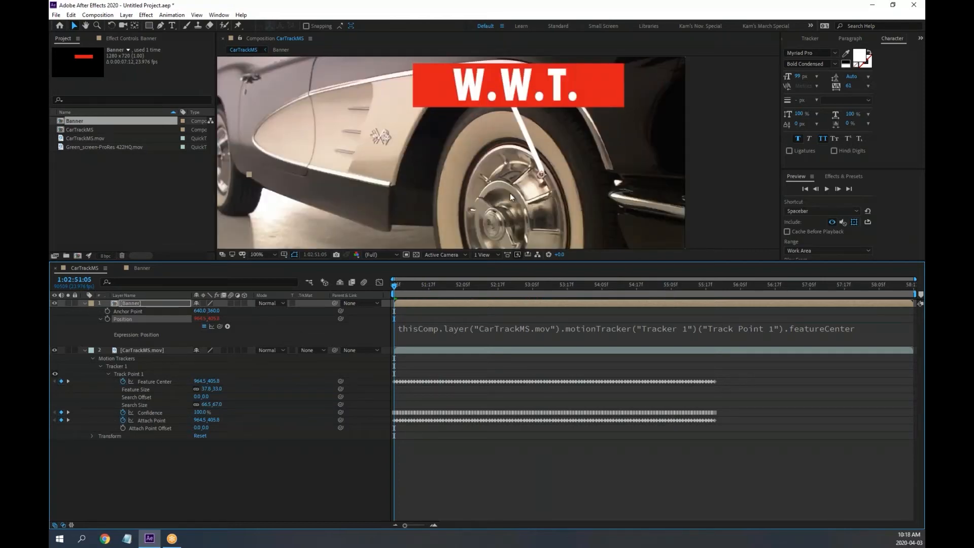
{"action": "key", "text": "y"}
{"action": "left_click_drag", "start_coordinate": [542, 178], "coordinate": [851, 328]}
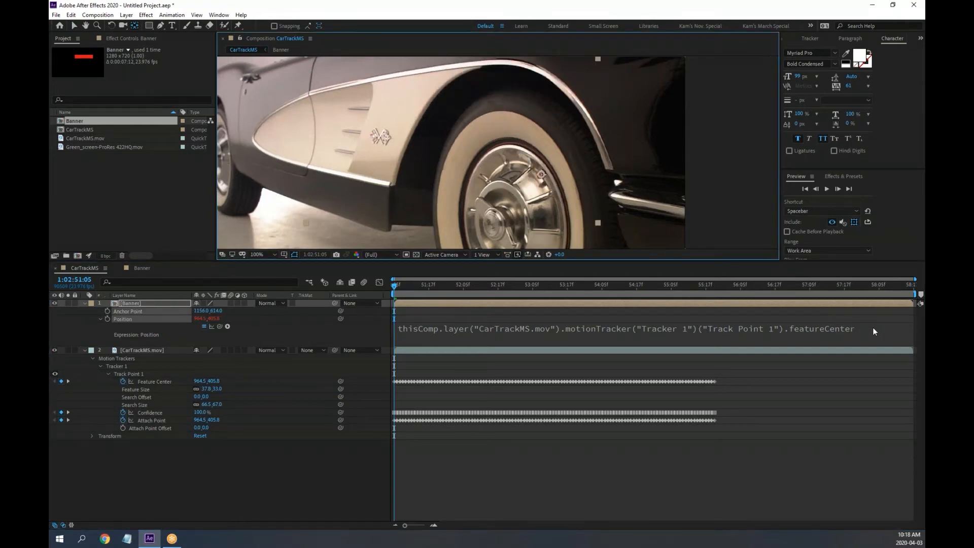
{"action": "key", "text": "ctrl+z"}
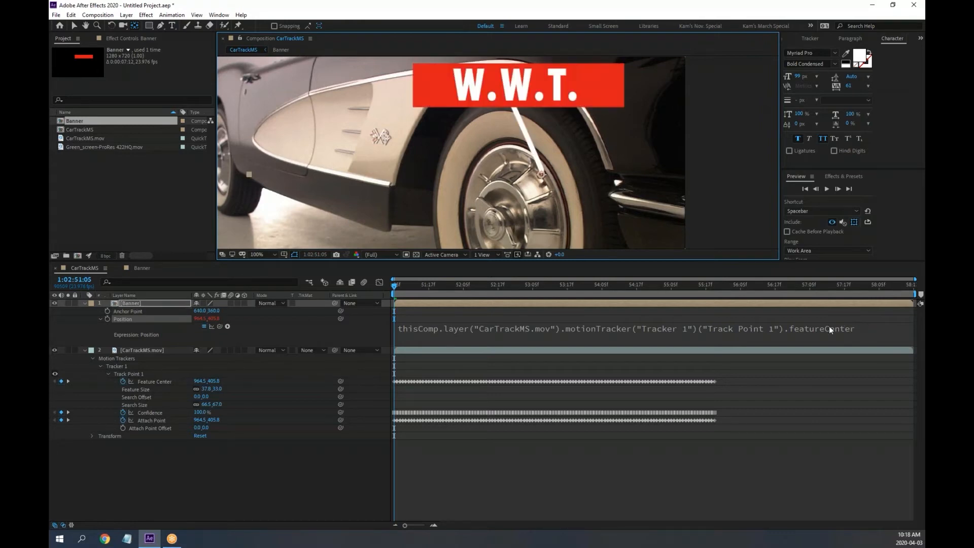
{"action": "left_click_drag", "start_coordinate": [400, 287], "coordinate": [367, 284]}
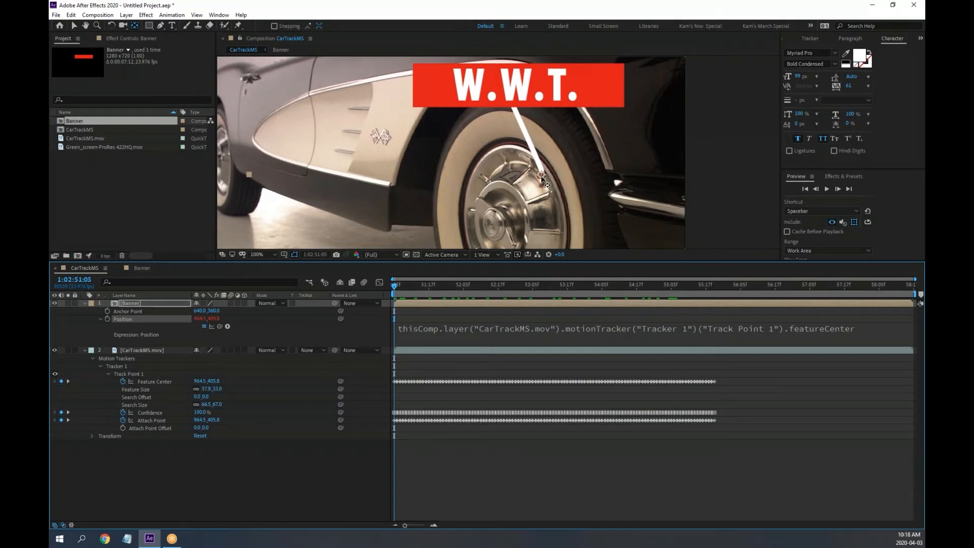
Offset the Banner's anchor point to 764,446 over the wheel and preview it playing
{"action": "left_click_drag", "start_coordinate": [542, 177], "coordinate": [598, 218]}
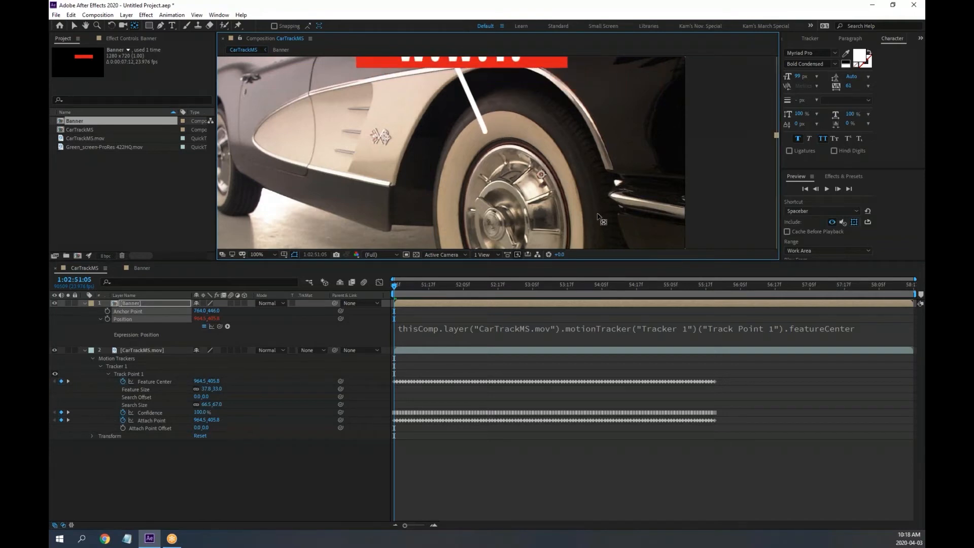
{"action": "scroll", "coordinate": [603, 195], "scroll_direction": "down", "scroll_amount": 2}
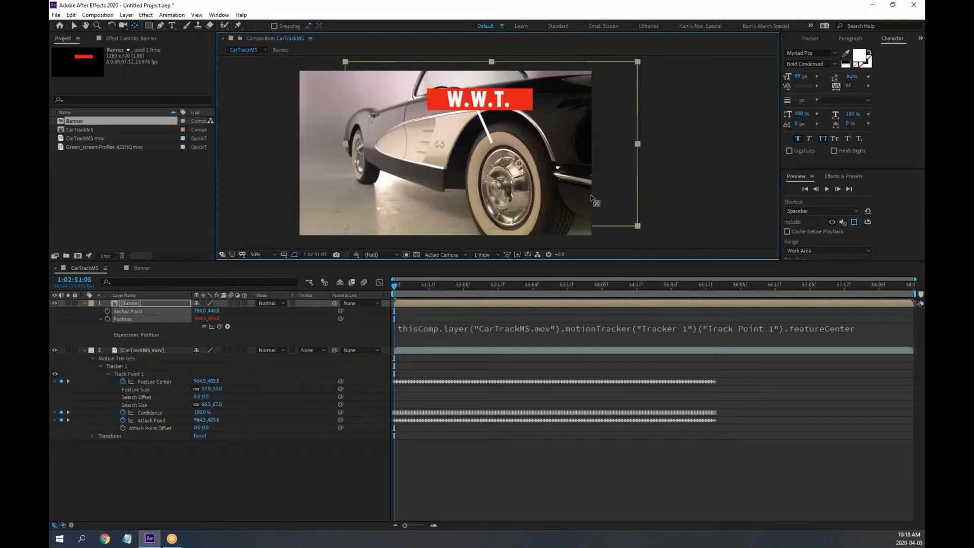
{"action": "key", "text": "space"}
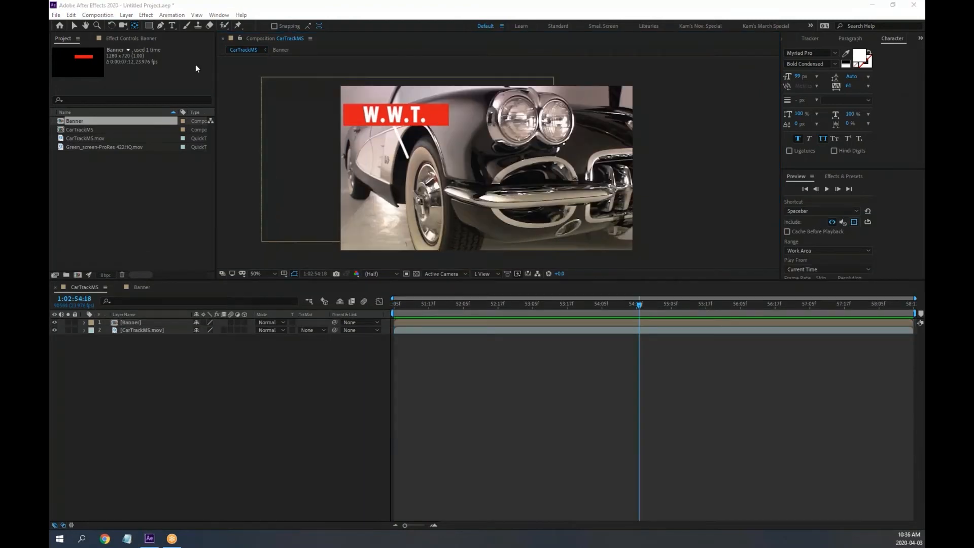
{"action": "left_click", "coordinate": [57, 14]}
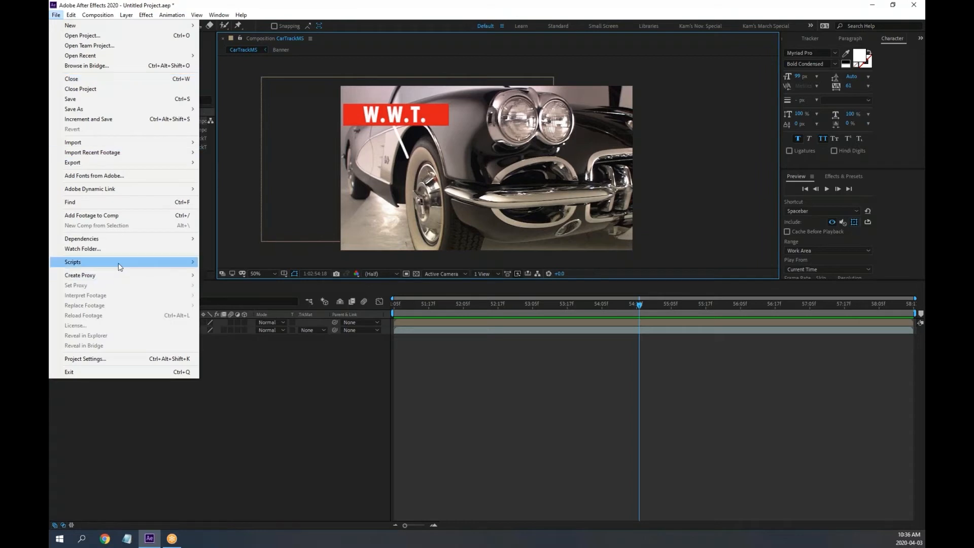
Close the current project without saving changes
{"action": "mouse_move", "coordinate": [120, 268]}
{"action": "left_click", "coordinate": [98, 89]}
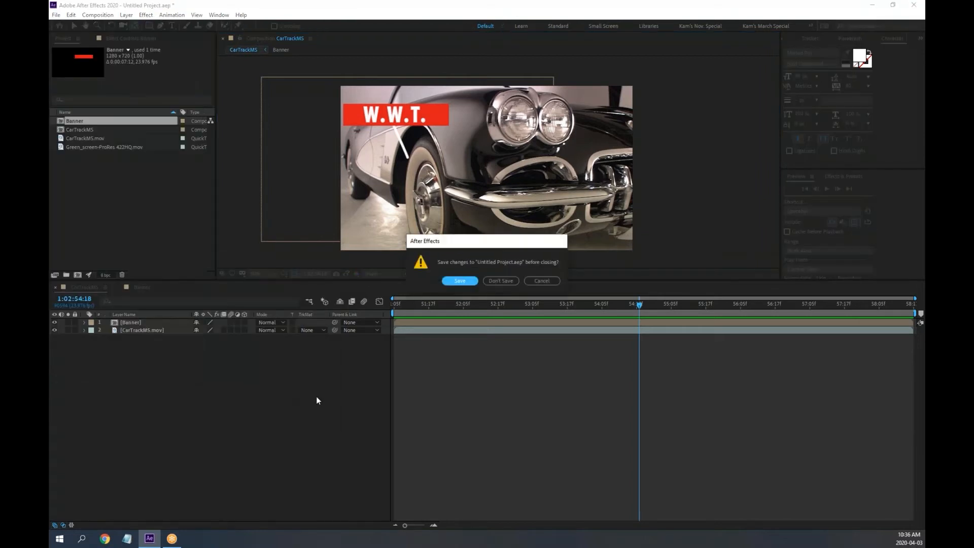
{"action": "left_click", "coordinate": [495, 282]}
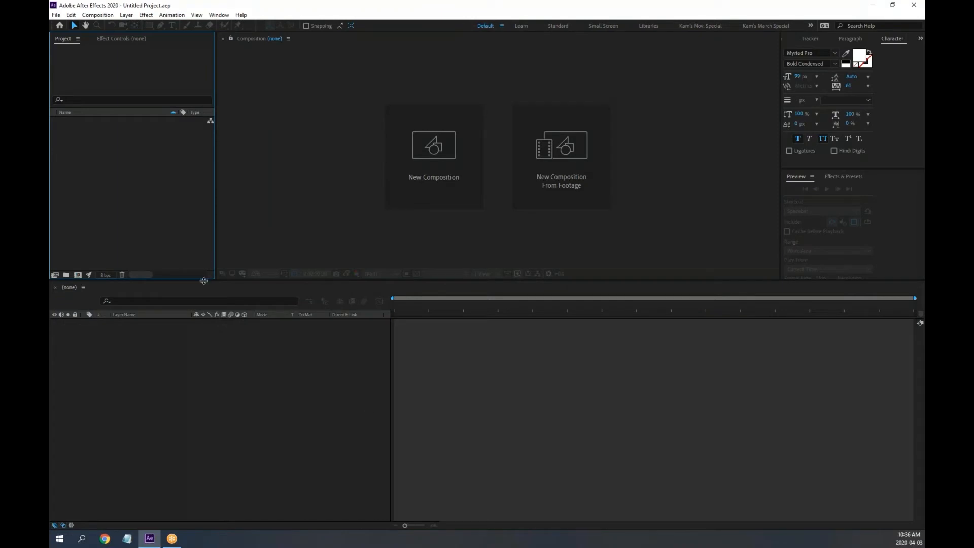
Switch to the Kam's March Special workspace and give the upper panels more height
{"action": "left_click_drag", "start_coordinate": [204, 281], "coordinate": [207, 315]}
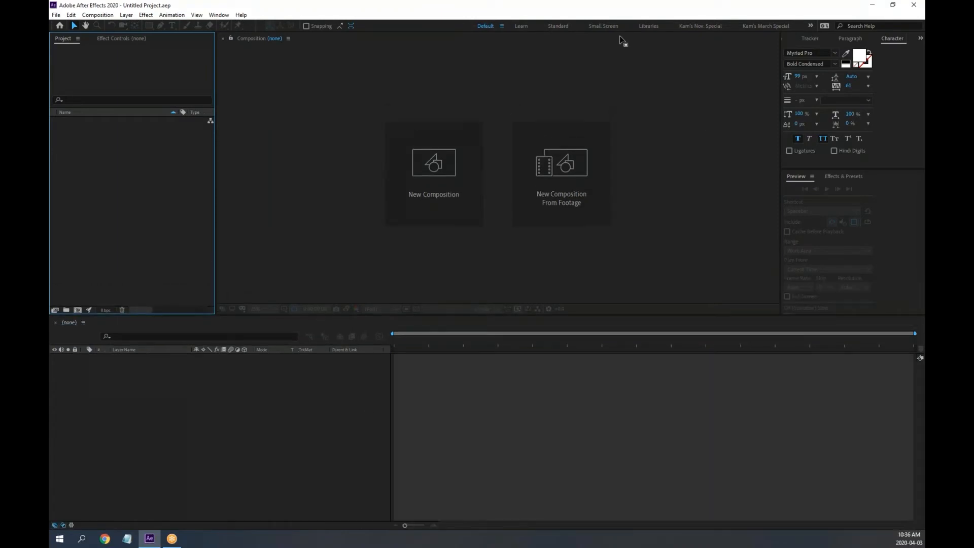
{"action": "left_click", "coordinate": [219, 15]}
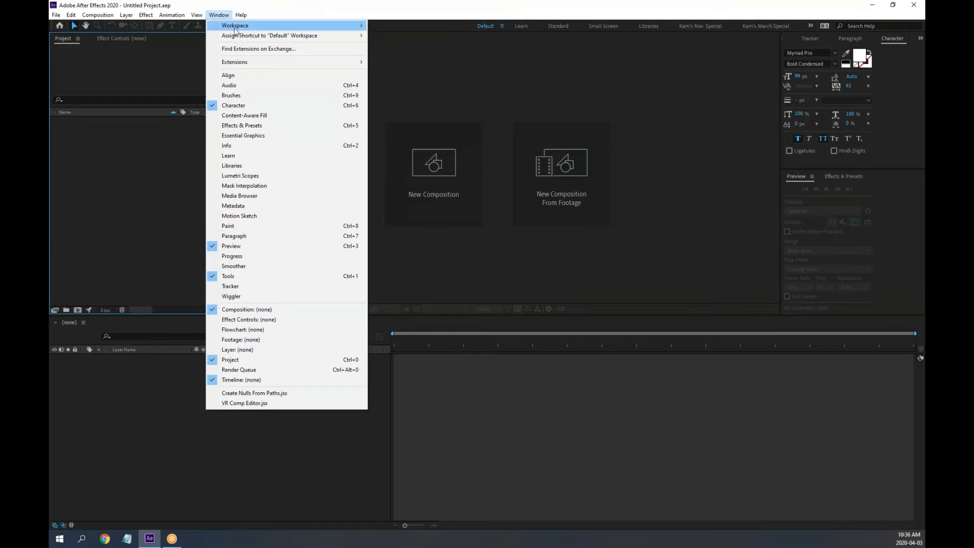
{"action": "mouse_move", "coordinate": [234, 32]}
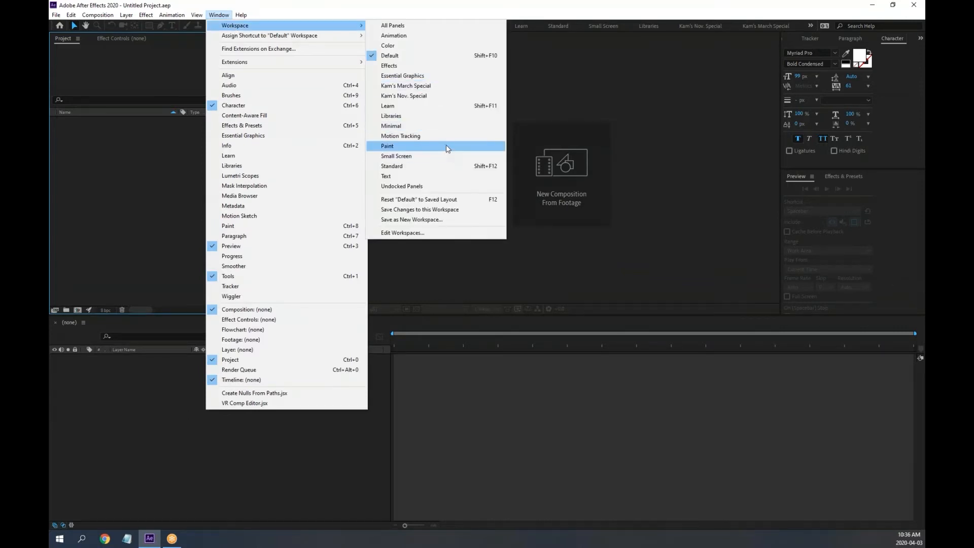
{"action": "left_click", "coordinate": [429, 86]}
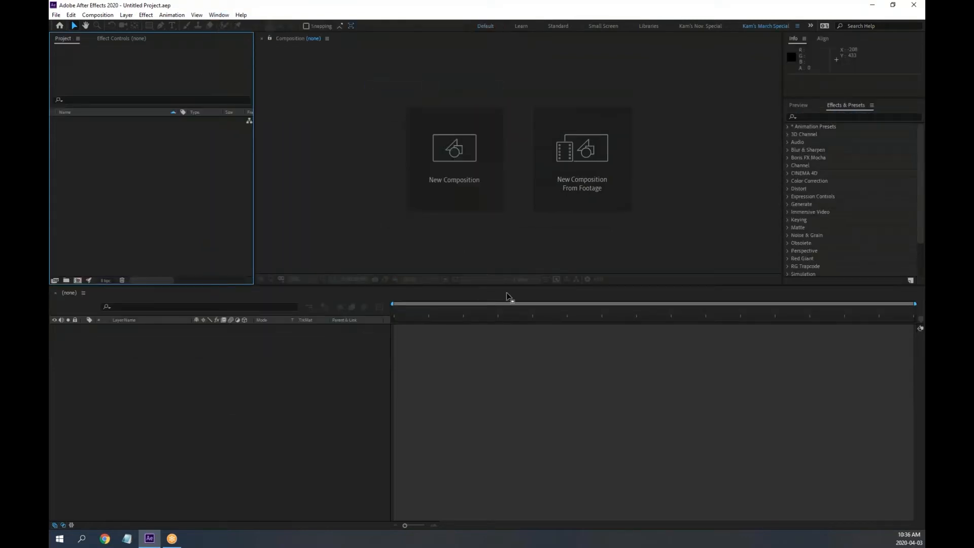
{"action": "left_click_drag", "start_coordinate": [510, 285], "coordinate": [516, 334]}
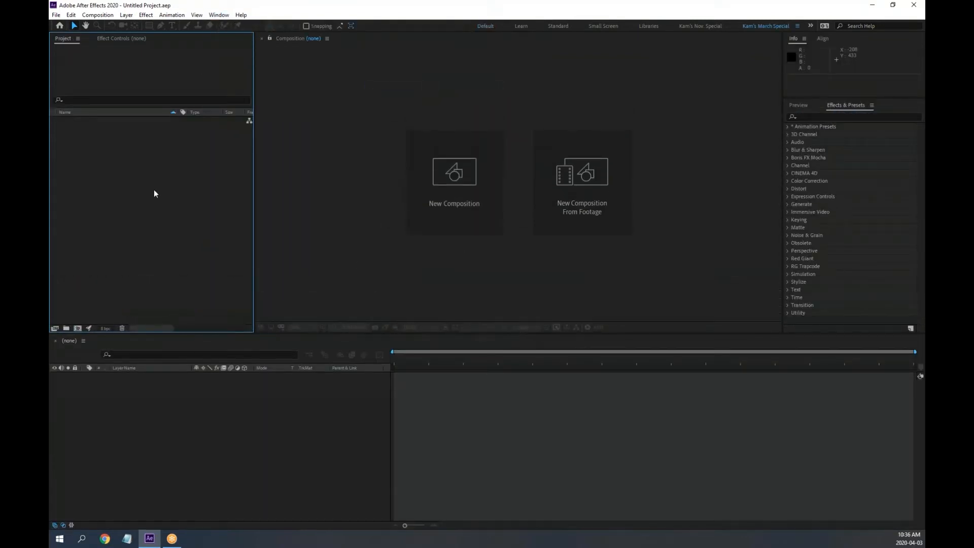
Import Monitor.mov from Desktop > Eliquo Online > After Effects Motion tracking
{"action": "double_click", "coordinate": [156, 204]}
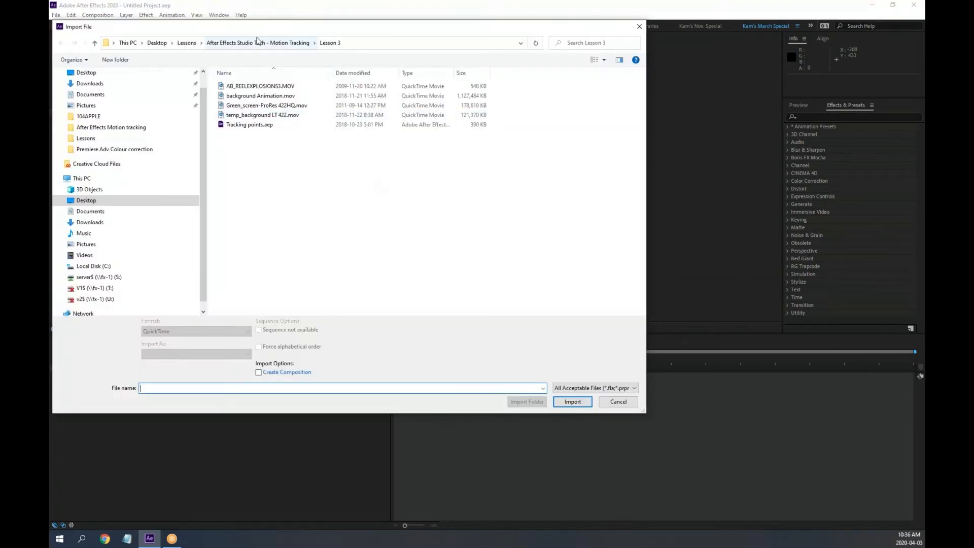
{"action": "left_click", "coordinate": [186, 44]}
{"action": "left_click", "coordinate": [163, 45]}
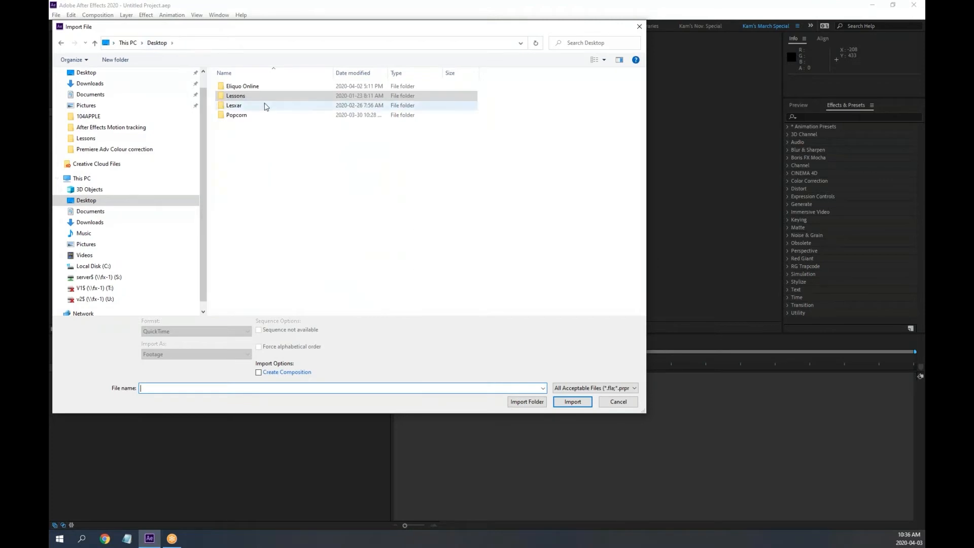
{"action": "double_click", "coordinate": [246, 87]}
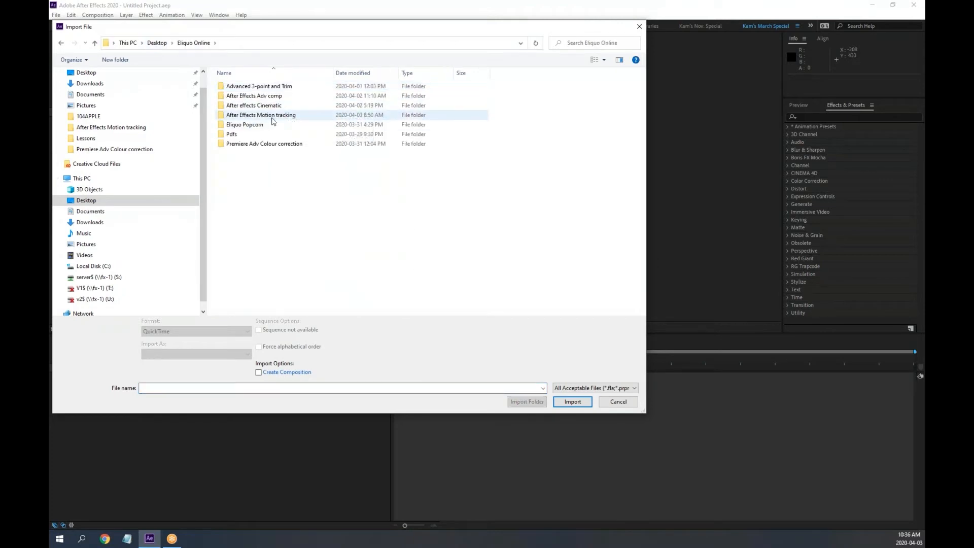
{"action": "double_click", "coordinate": [278, 121]}
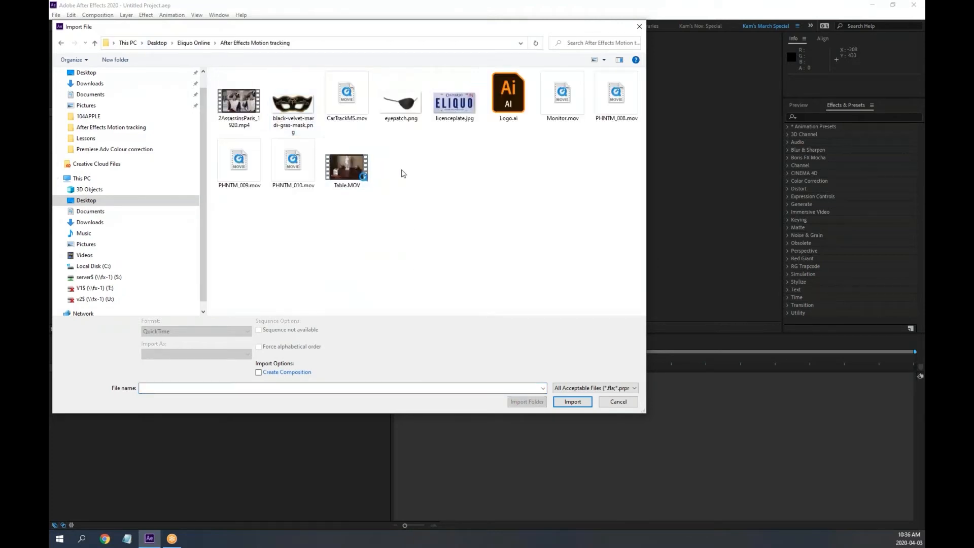
{"action": "double_click", "coordinate": [562, 96]}
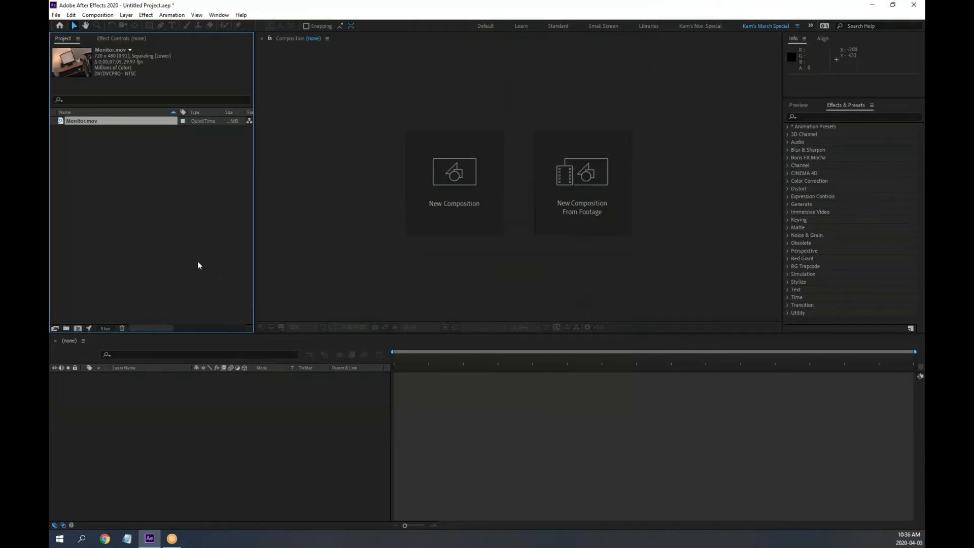
Start selecting more files to import, deleting an accidental duplicate of the selection
{"action": "double_click", "coordinate": [151, 213]}
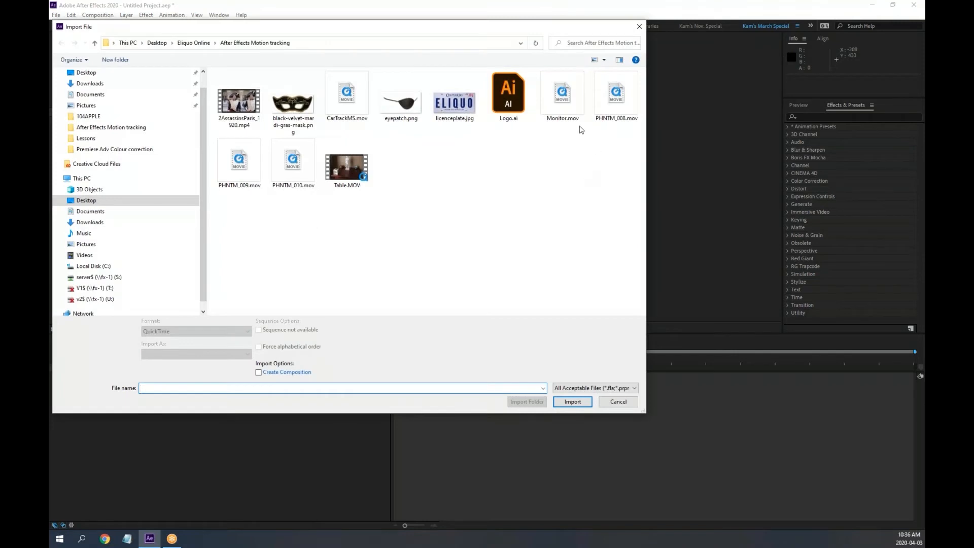
{"action": "left_click", "coordinate": [622, 104]}
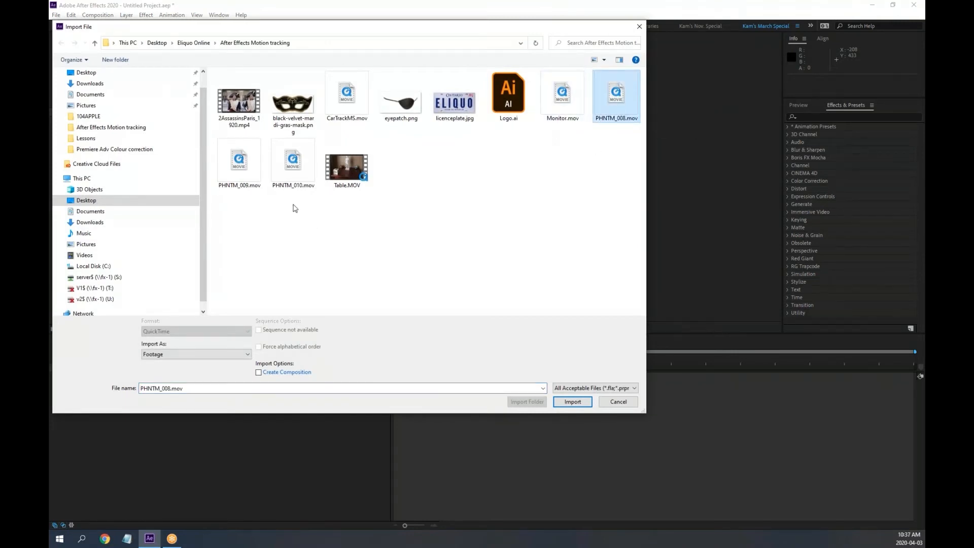
{"action": "left_click", "coordinate": [239, 163], "text": "ctrl"}
{"action": "left_click", "coordinate": [293, 163], "text": "ctrl"}
{"action": "left_click", "coordinate": [470, 115], "text": "ctrl"}
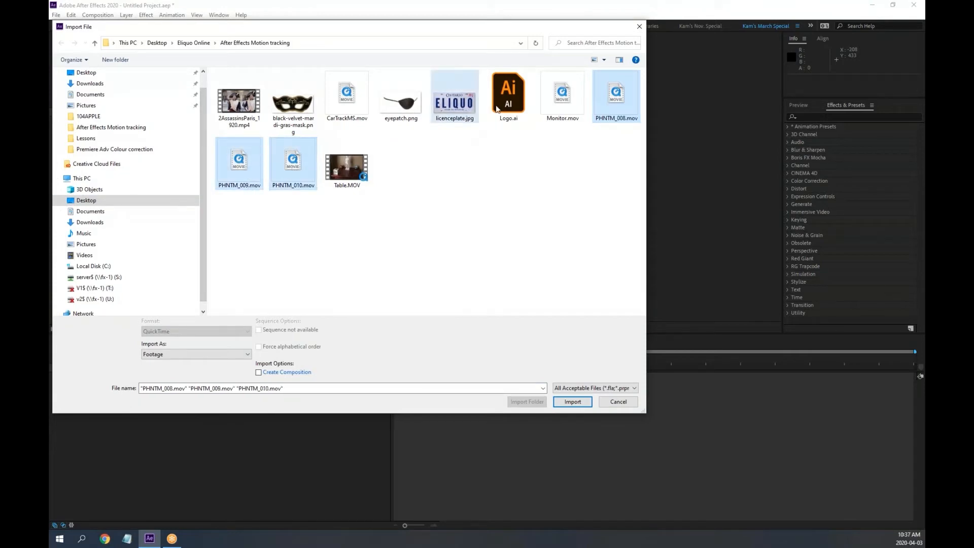
{"action": "key", "text": "ctrl+c"}
{"action": "key", "text": "ctrl+v"}
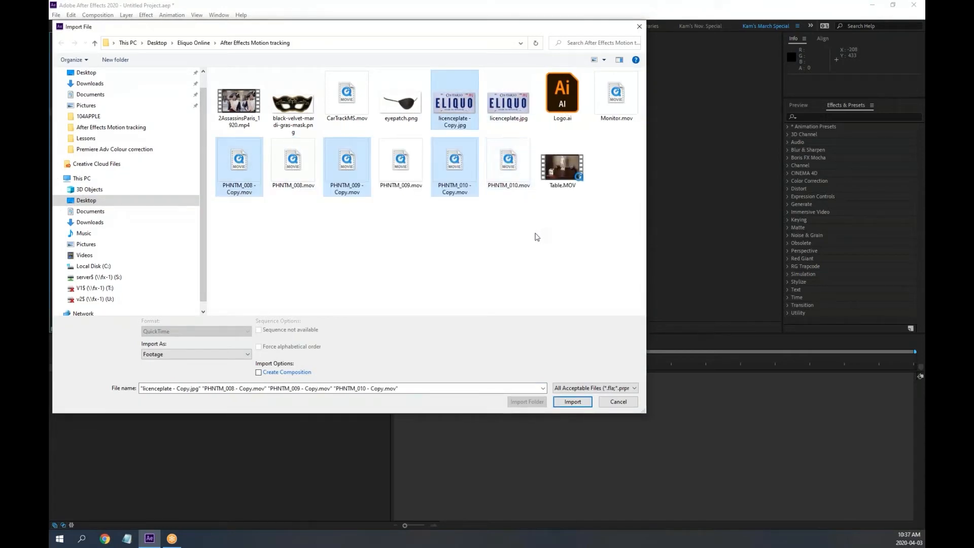
{"action": "key", "text": "Delete"}
Import licenceplate.jpg, Logo.ai, PHNTM_008.mov, PHNTM_009.mov and PHNTM_010.mov together
{"action": "left_click", "coordinate": [476, 106]}
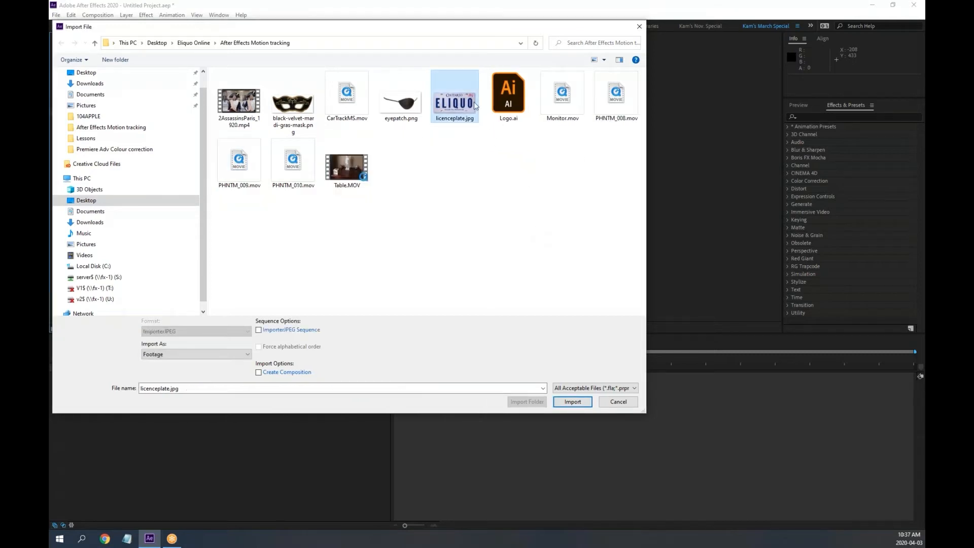
{"action": "left_click", "coordinate": [507, 106], "text": "ctrl"}
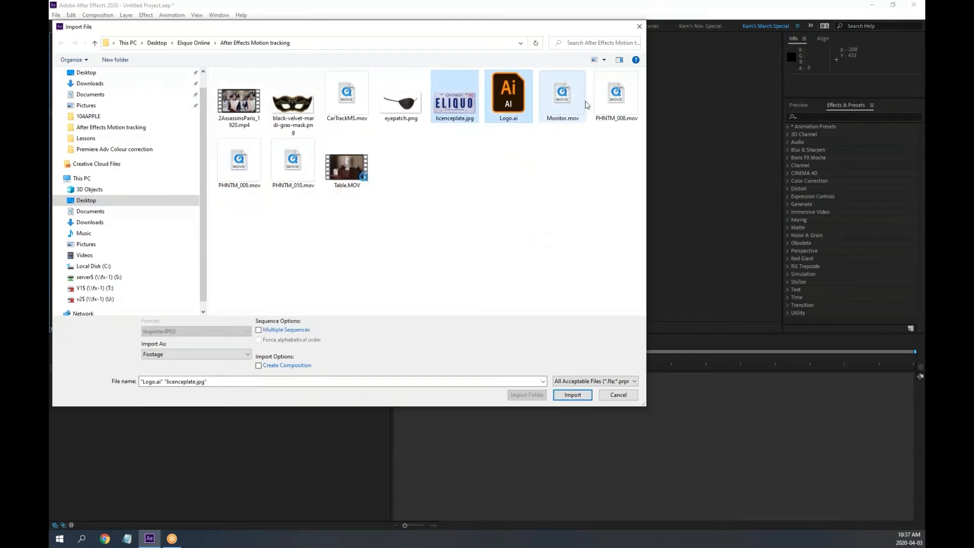
{"action": "left_click", "coordinate": [616, 95], "text": "ctrl"}
{"action": "left_click", "coordinate": [239, 161], "text": "ctrl"}
{"action": "left_click", "coordinate": [293, 161], "text": "ctrl"}
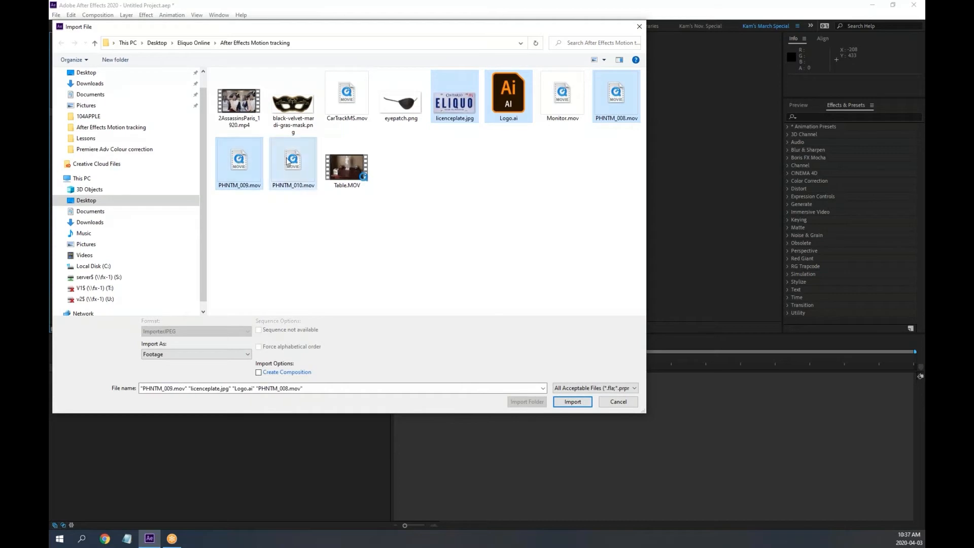
{"action": "left_click", "coordinate": [573, 401]}
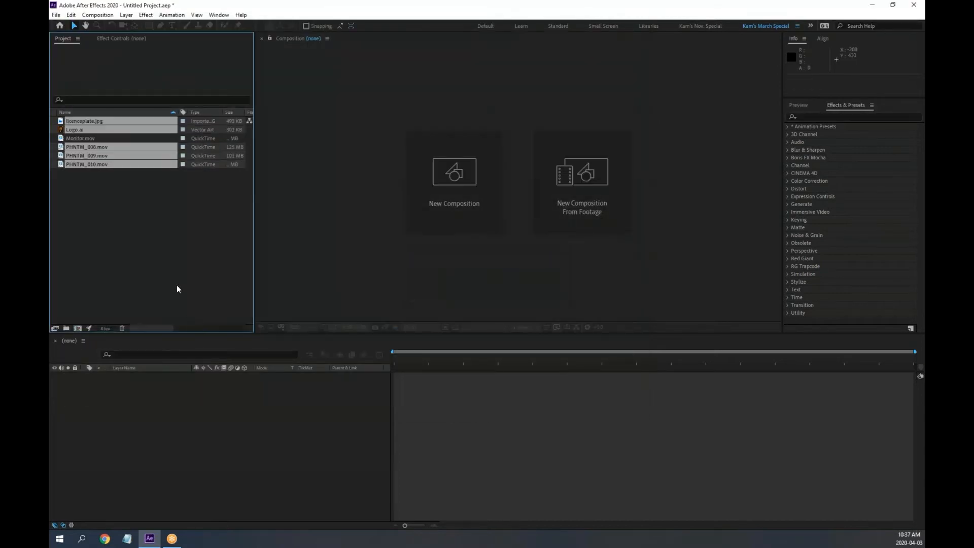
Open PHNTM_008.mov in its footage viewer, maximize it, and play it
{"action": "left_click", "coordinate": [158, 235]}
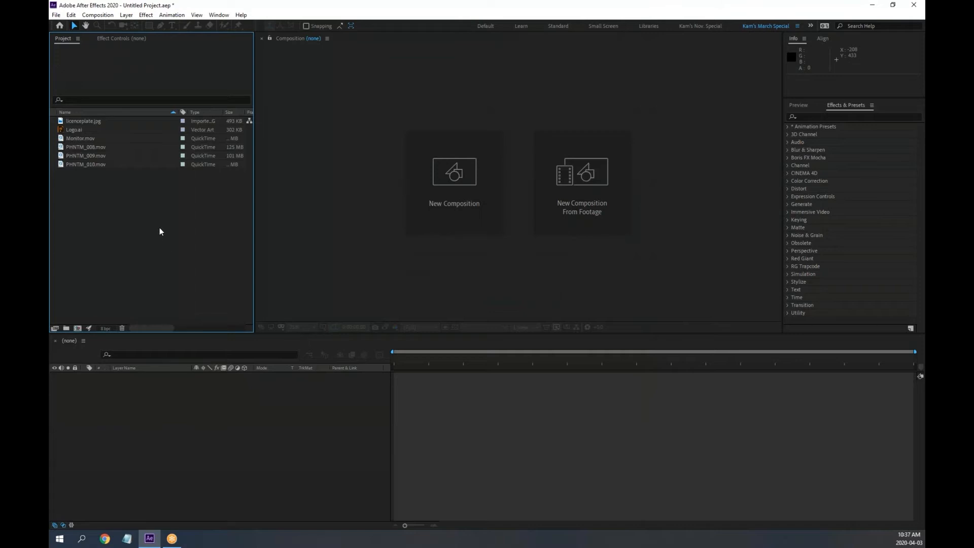
{"action": "double_click", "coordinate": [63, 146]}
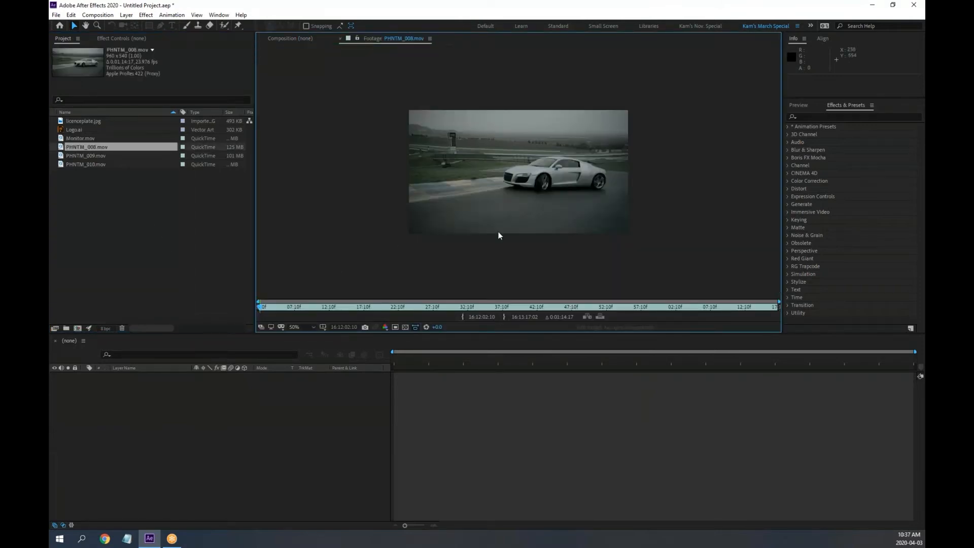
{"action": "scroll", "coordinate": [538, 197], "scroll_direction": "up", "scroll_amount": 2}
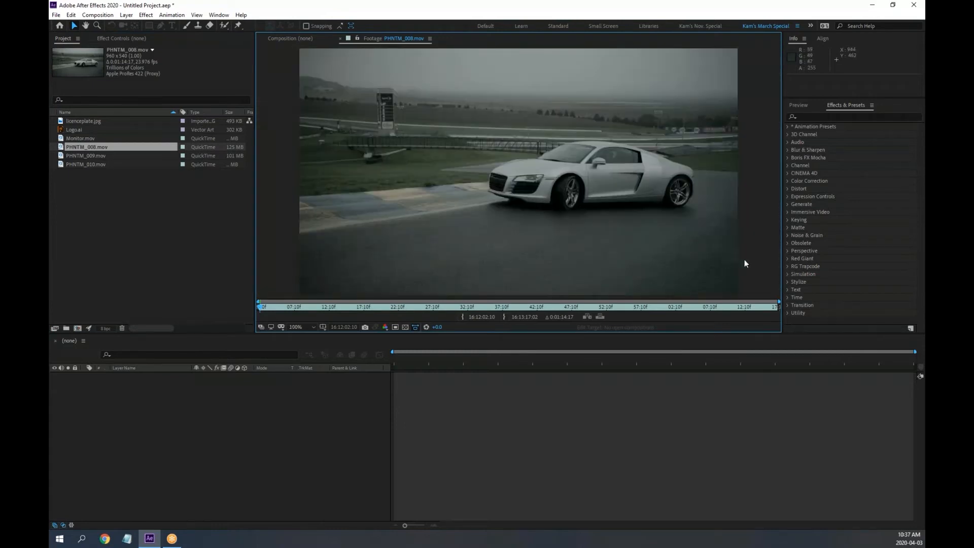
{"action": "key", "text": "grave"}
{"action": "scroll", "coordinate": [701, 373], "scroll_direction": "up", "scroll_amount": 1}
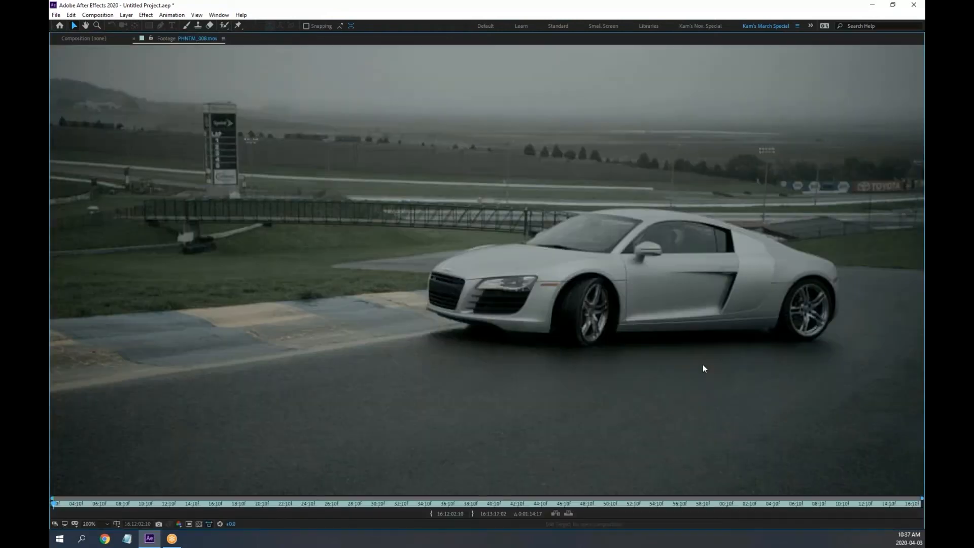
{"action": "key", "text": "space"}
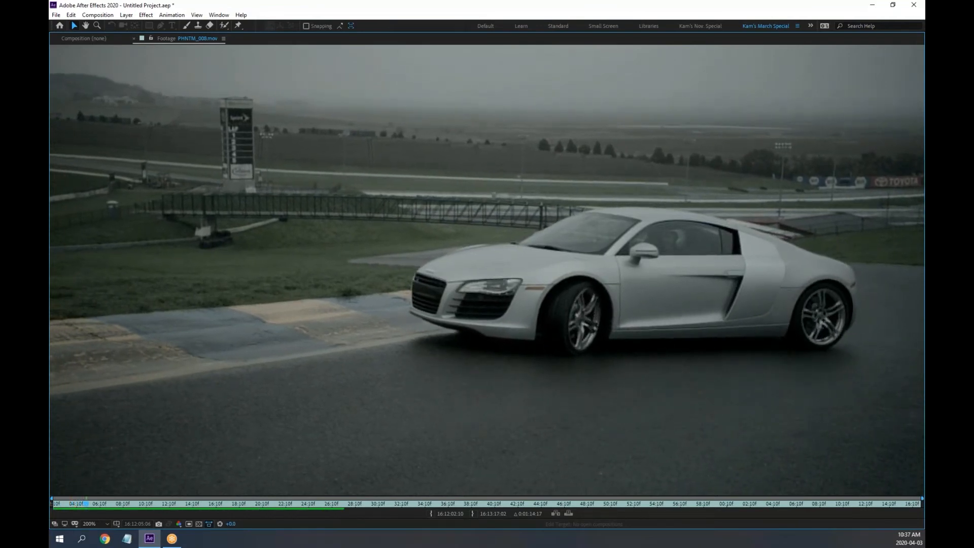
{"action": "key", "text": "grave"}
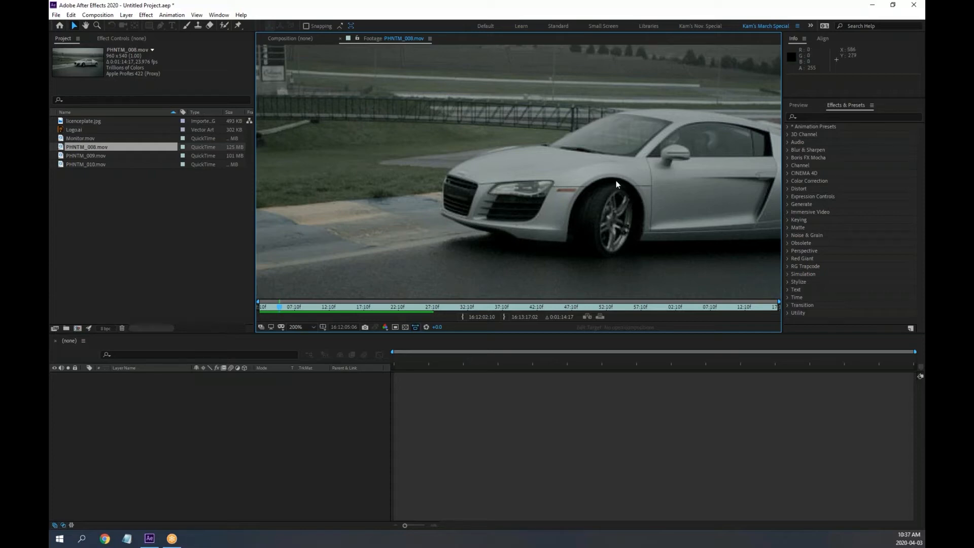
Play PHNTM_008.mov maximized again, jump to a later part, then restore the panel layout
{"action": "key", "text": "grave"}
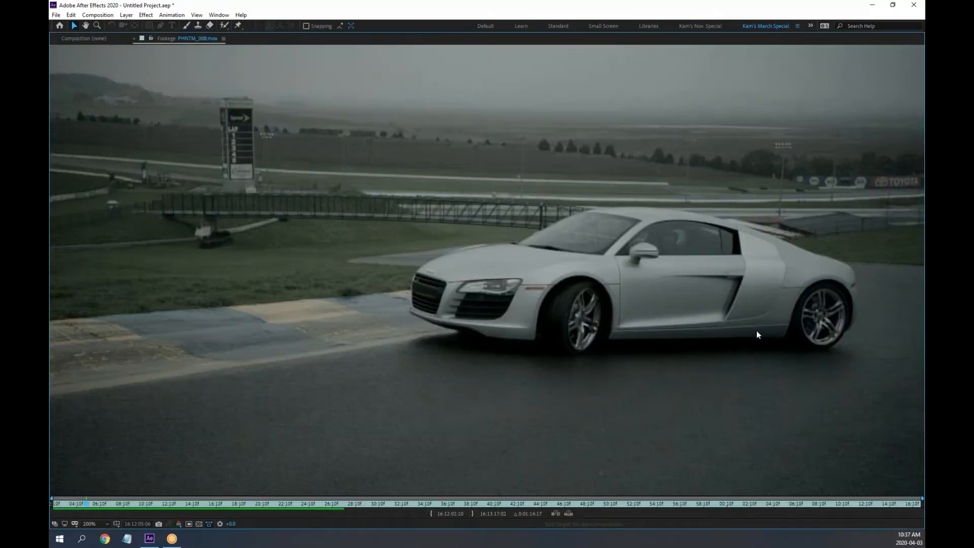
{"action": "key", "text": "space"}
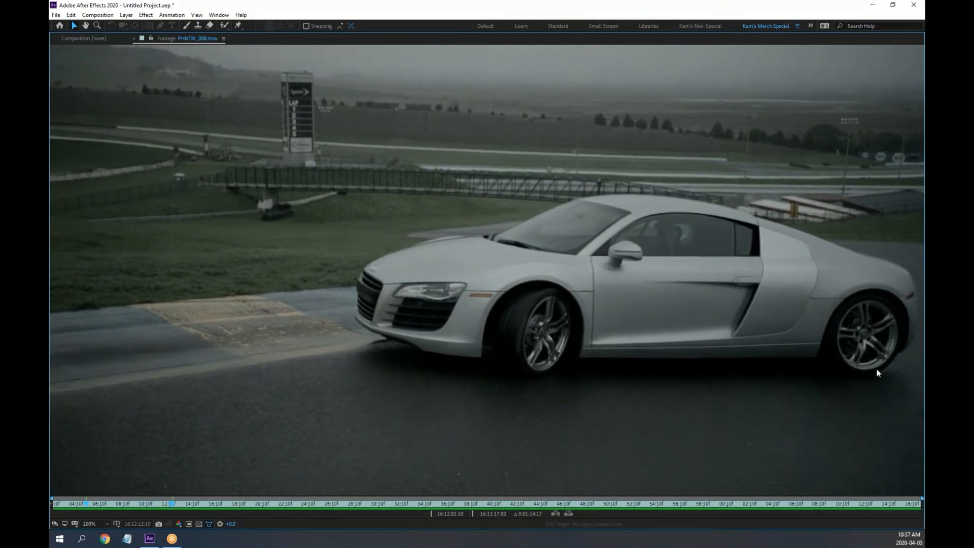
{"action": "left_click_drag", "start_coordinate": [184, 503], "coordinate": [596, 547]}
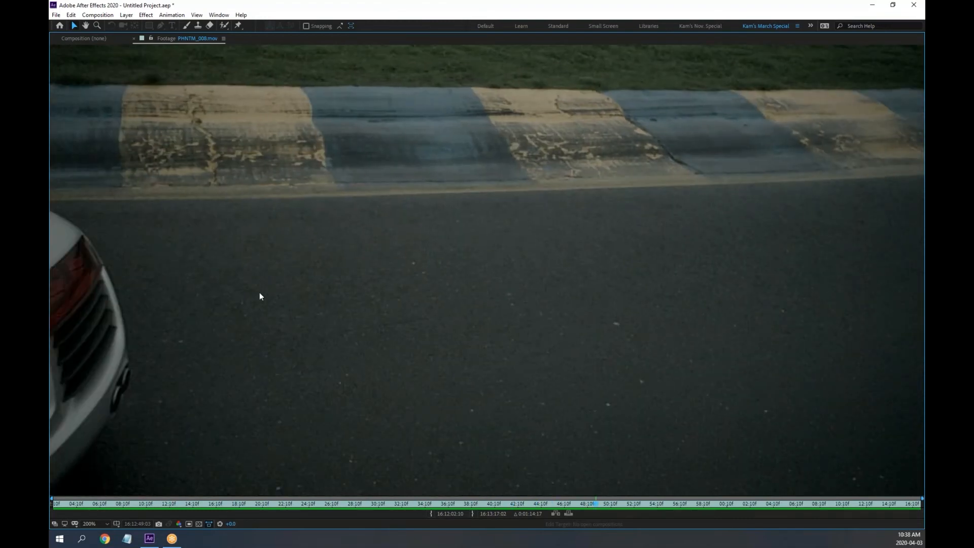
{"action": "key", "text": "grave"}
Scrub through PHNTM_009.mov and PHNTM_010.mov until the white car appears
{"action": "double_click", "coordinate": [75, 156]}
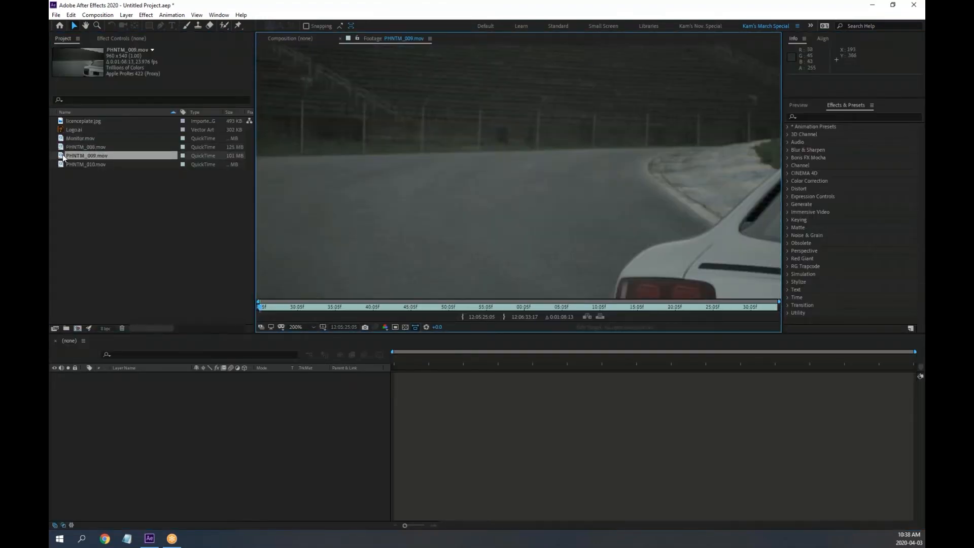
{"action": "scroll", "coordinate": [533, 256], "scroll_direction": "down", "scroll_amount": 1}
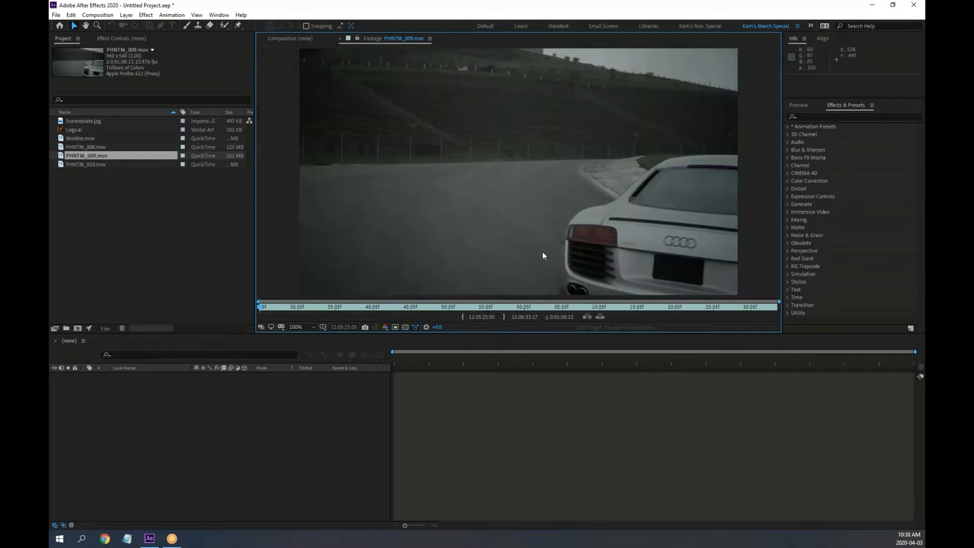
{"action": "left_click_drag", "start_coordinate": [628, 235], "coordinate": [566, 241]}
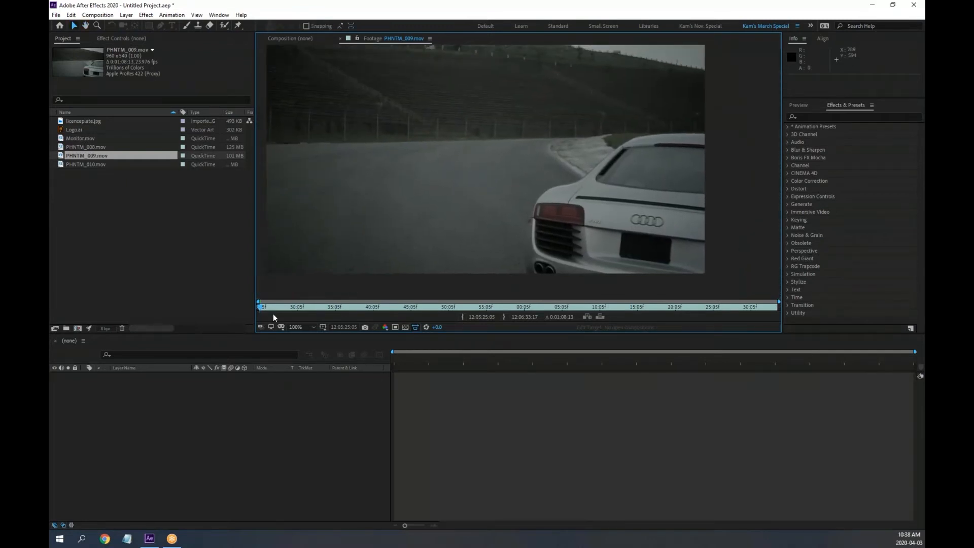
{"action": "left_click_drag", "start_coordinate": [314, 308], "coordinate": [468, 308]}
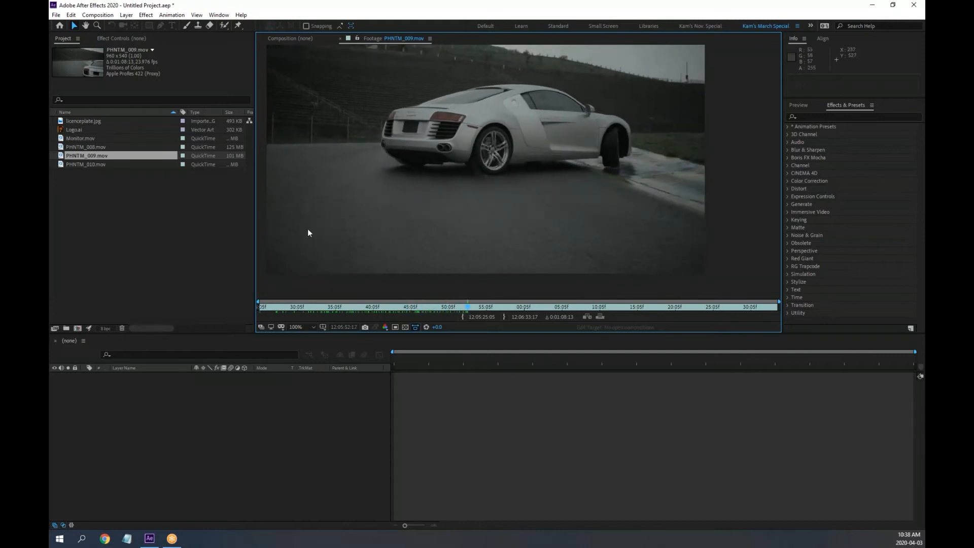
{"action": "double_click", "coordinate": [63, 164]}
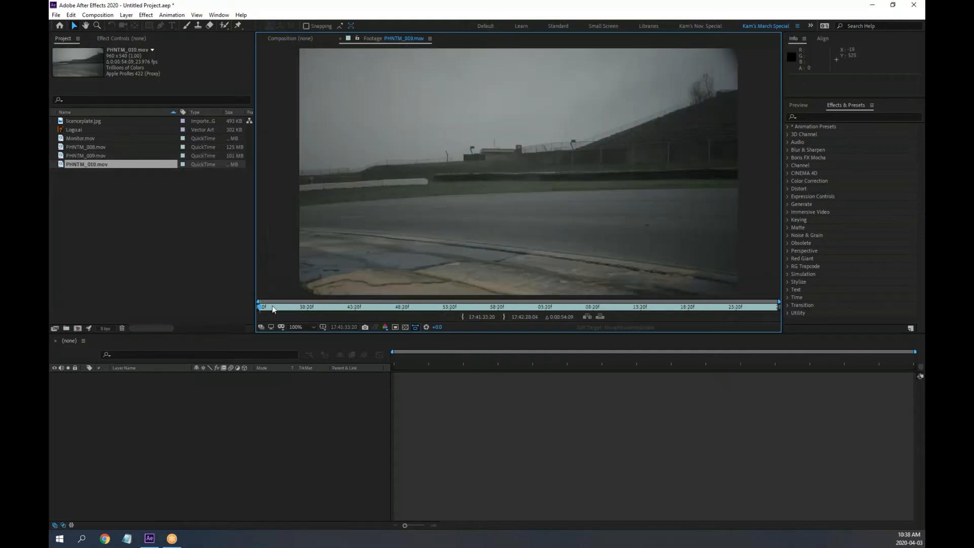
{"action": "left_click_drag", "start_coordinate": [272, 307], "coordinate": [461, 304]}
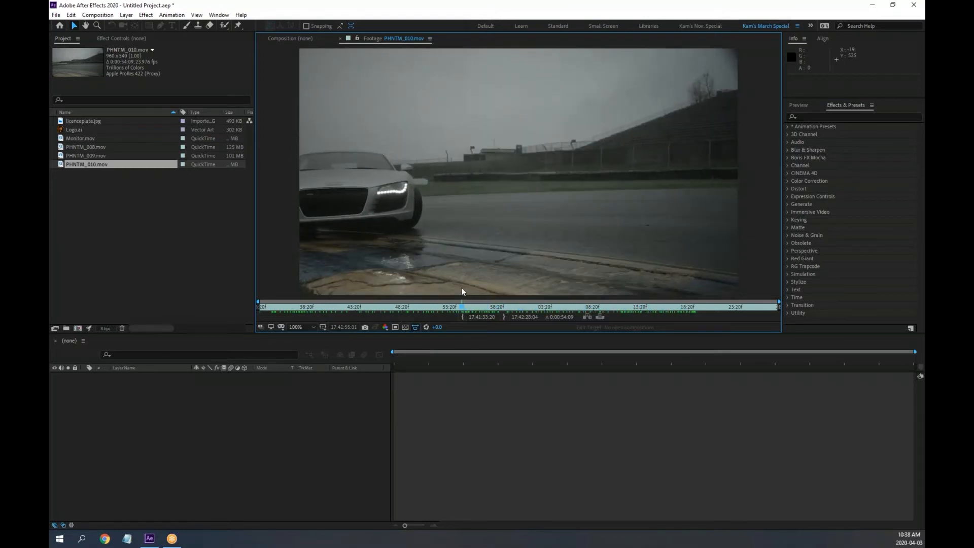
Check PHNTM_009.mov and Logo.ai, then show PHNTM_008.mov at 100% in a taller viewer
{"action": "double_click", "coordinate": [61, 155]}
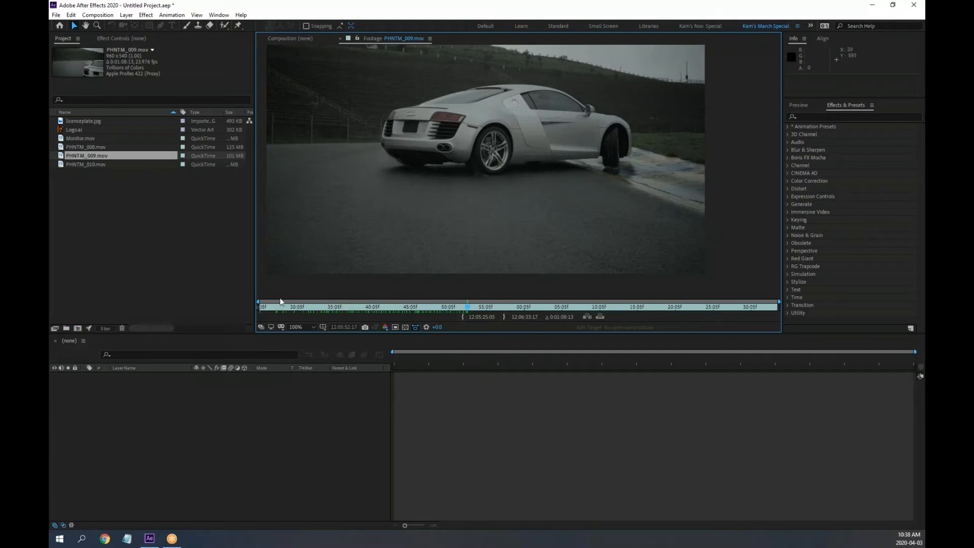
{"action": "double_click", "coordinate": [63, 130]}
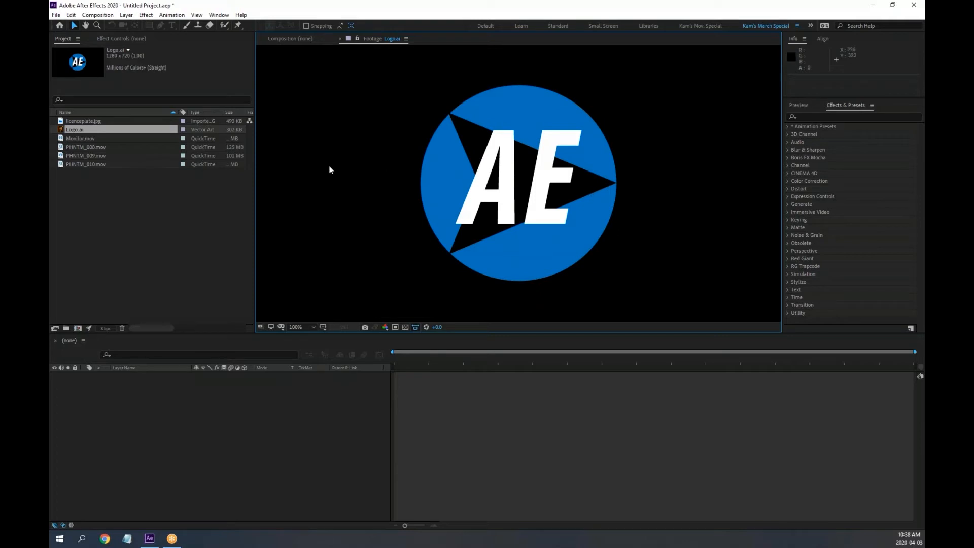
{"action": "double_click", "coordinate": [65, 148]}
{"action": "key", "text": "comma"}
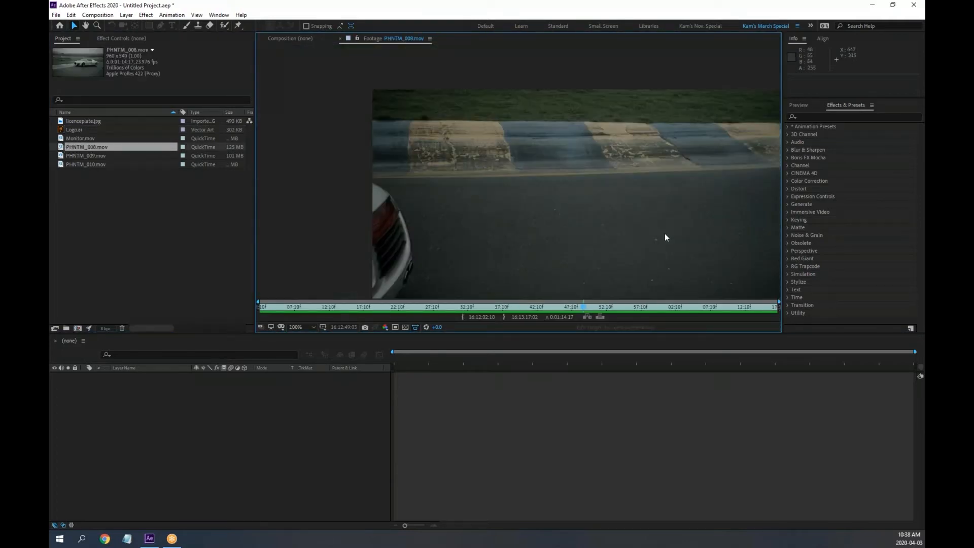
{"action": "double_click", "coordinate": [61, 155]}
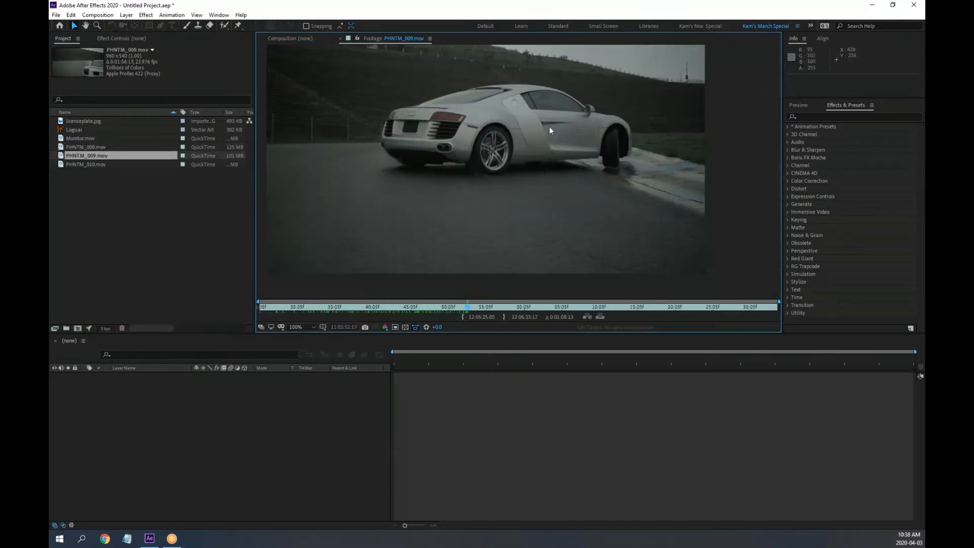
{"action": "double_click", "coordinate": [63, 147]}
{"action": "mouse_move", "coordinate": [419, 307]}
{"action": "left_mouse_down"}
{"action": "mouse_move", "coordinate": [389, 309]}
{"action": "mouse_move", "coordinate": [409, 311]}
{"action": "left_mouse_up"}
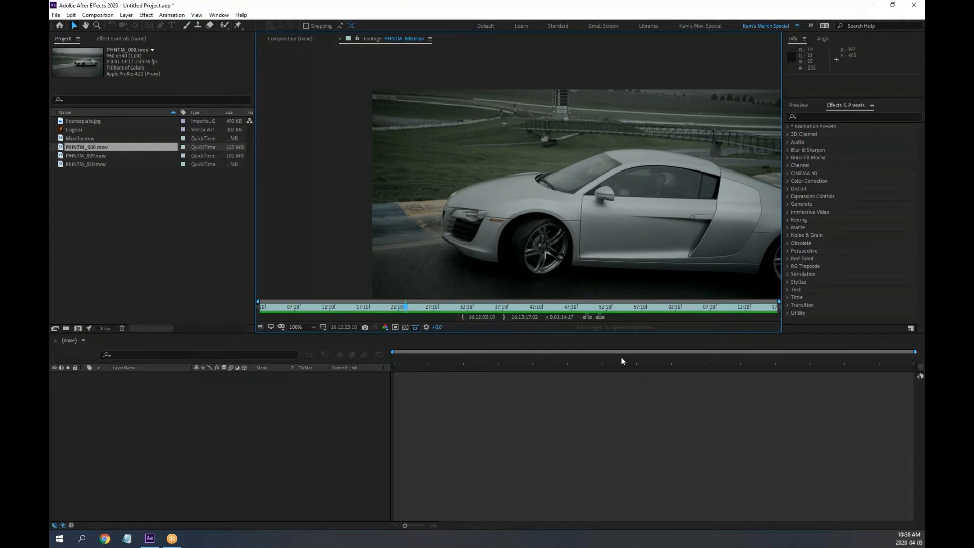
{"action": "left_click_drag", "start_coordinate": [634, 334], "coordinate": [633, 373]}
Pan the PHNTM_008.mov footage to recentre the car in the viewer
{"action": "key", "text": "h"}
{"action": "left_click_drag", "start_coordinate": [640, 254], "coordinate": [588, 211]}
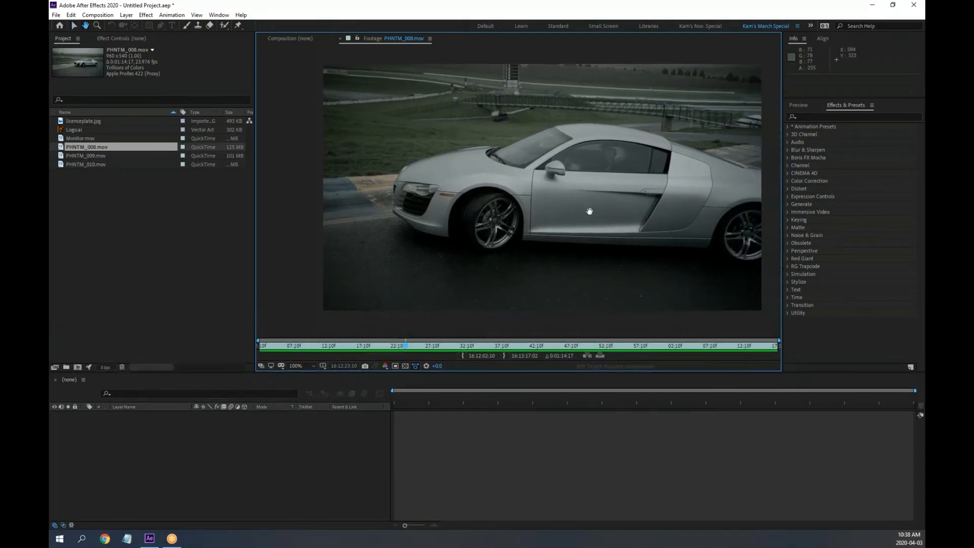
{"action": "key", "text": "v"}
{"action": "left_click_drag", "start_coordinate": [639, 217], "coordinate": [631, 221]}
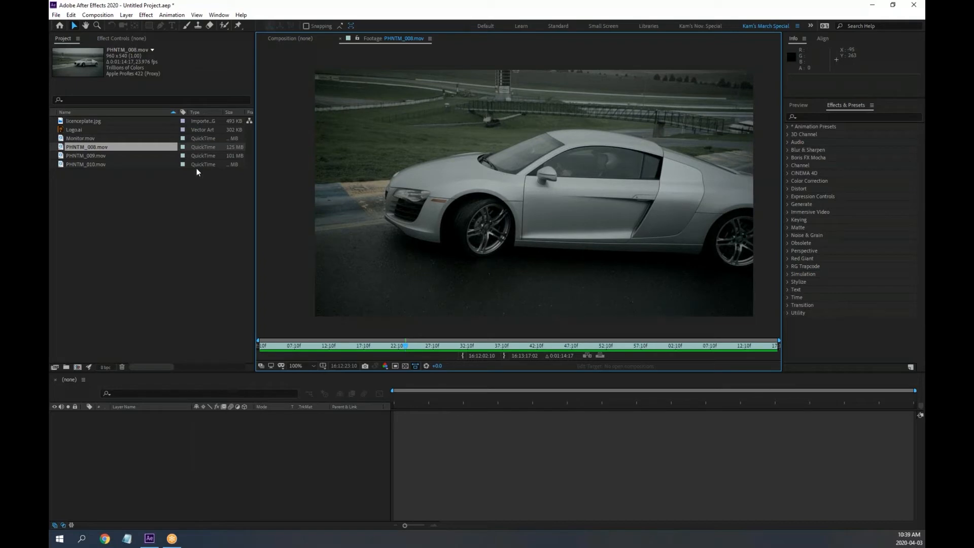
View licenceplate.jpg, then open PHNTM_009.mov at the start of the clip
{"action": "left_click", "coordinate": [63, 122]}
{"action": "double_click", "coordinate": [62, 122]}
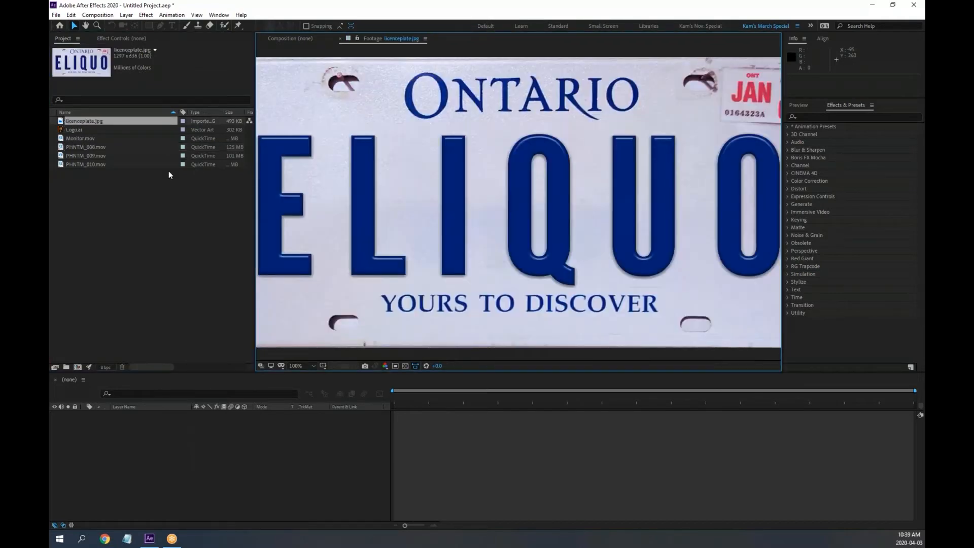
{"action": "scroll", "coordinate": [309, 189], "scroll_direction": "down", "scroll_amount": 2}
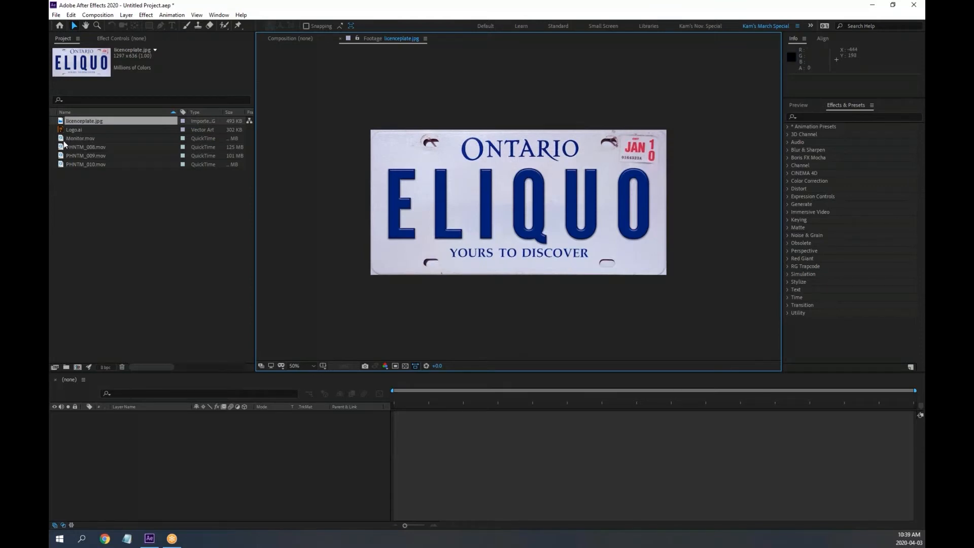
{"action": "double_click", "coordinate": [60, 157]}
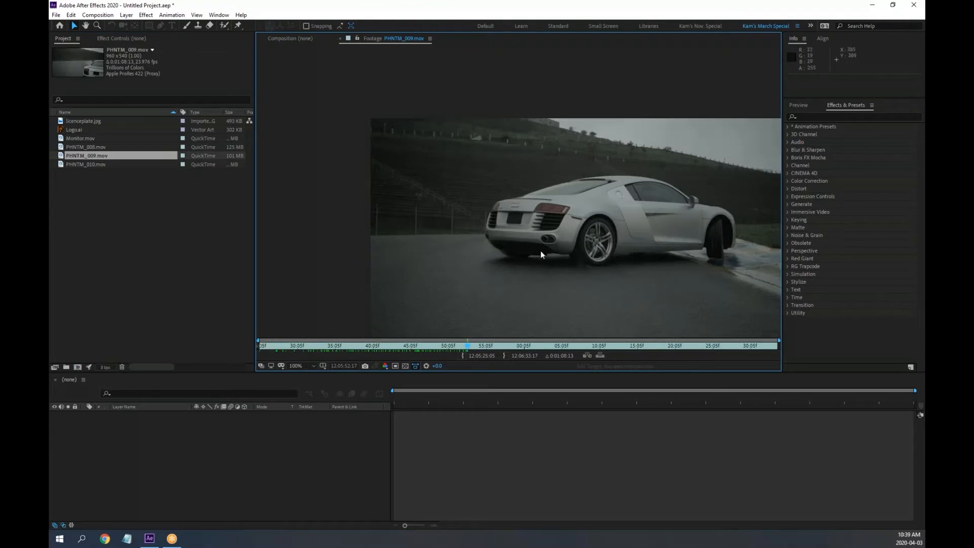
{"action": "scroll", "coordinate": [517, 223], "scroll_direction": "up", "scroll_amount": 2}
{"action": "scroll", "coordinate": [522, 260], "scroll_direction": "down", "scroll_amount": 2}
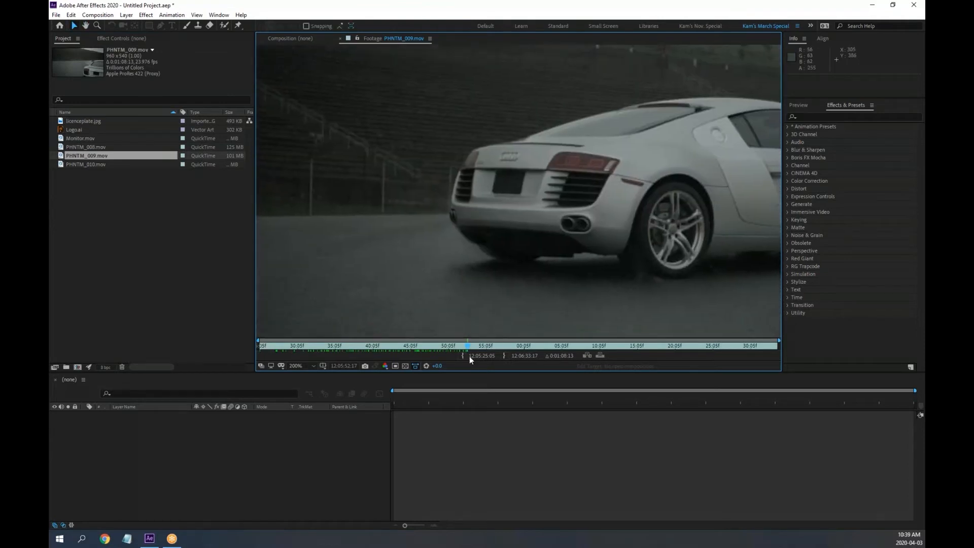
{"action": "left_click_drag", "start_coordinate": [468, 351], "coordinate": [263, 332]}
Frame the car's rear and blank plate in PHNTM_009.mov and play from there
{"action": "key", "text": "space"}
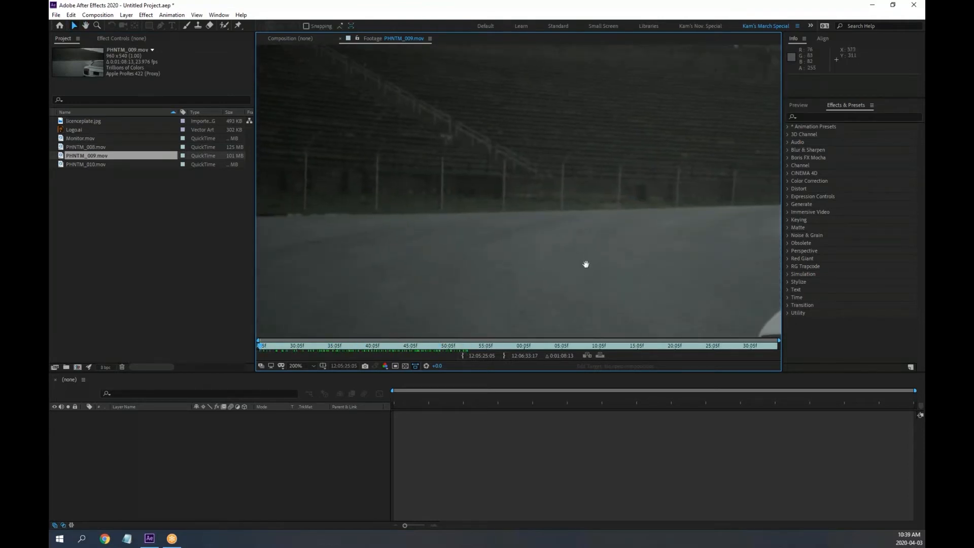
{"action": "left_click_drag", "start_coordinate": [585, 264], "coordinate": [328, 140]}
{"action": "left_click_drag", "start_coordinate": [448, 144], "coordinate": [556, 192]}
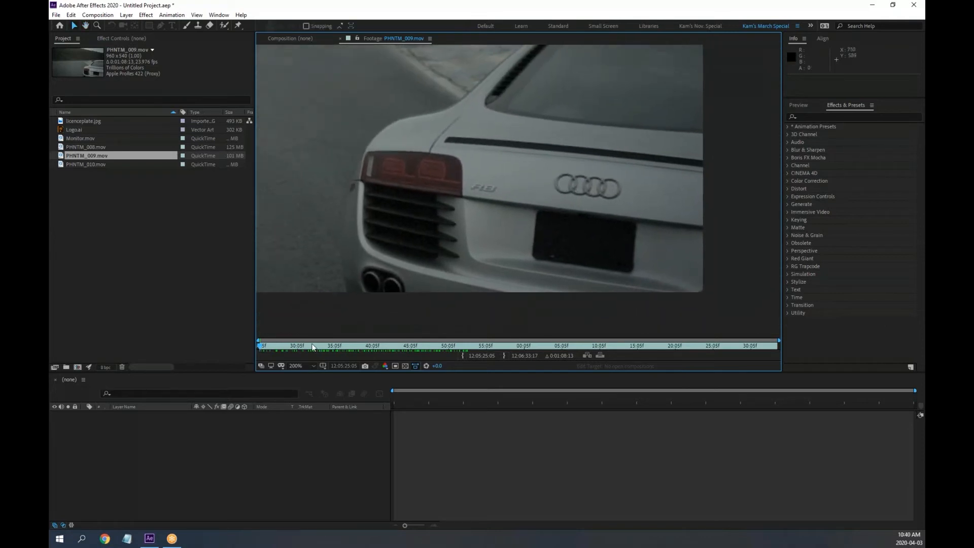
{"action": "mouse_move", "coordinate": [262, 351]}
{"action": "left_mouse_down"}
{"action": "mouse_move", "coordinate": [315, 350]}
{"action": "mouse_move", "coordinate": [266, 348]}
{"action": "left_mouse_up"}
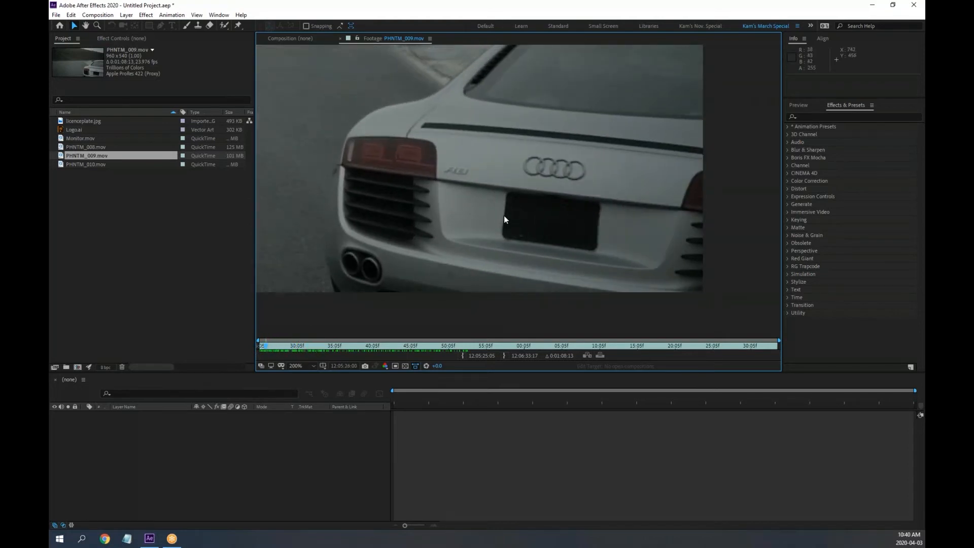
{"action": "key", "text": "space"}
{"action": "left_click_drag", "start_coordinate": [524, 208], "coordinate": [586, 203]}
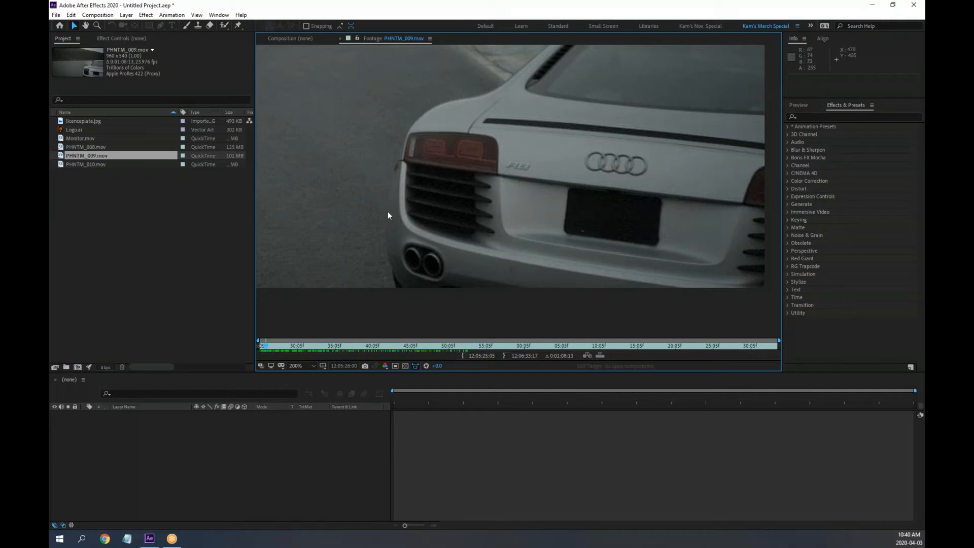
{"action": "key", "text": "space"}
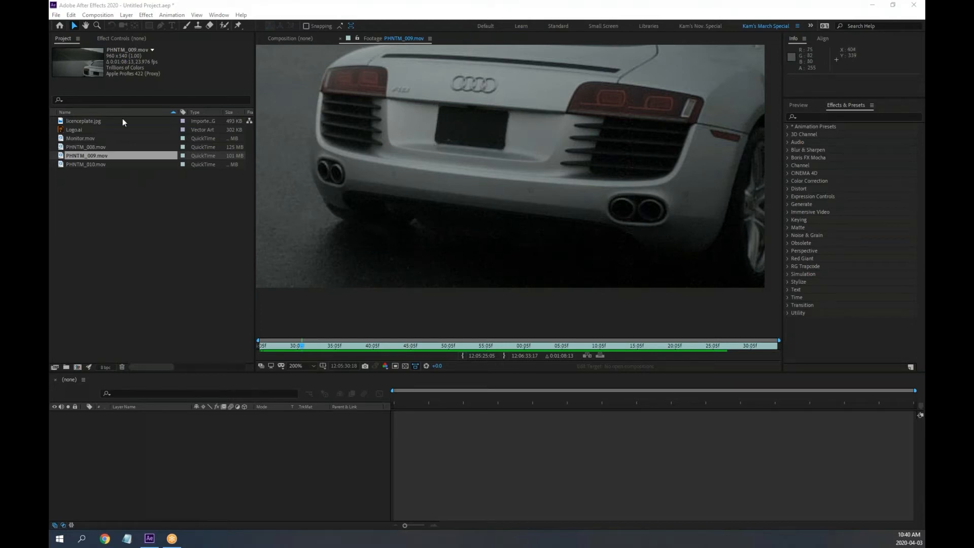
Close the licenceplate.jpg footage and open Monitor.mov
{"action": "double_click", "coordinate": [60, 122]}
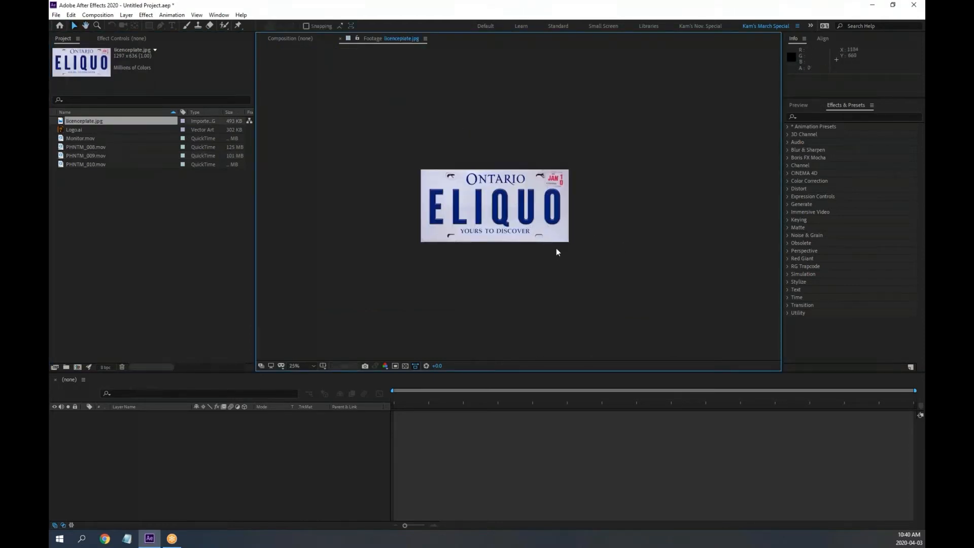
{"action": "left_click", "coordinate": [340, 39]}
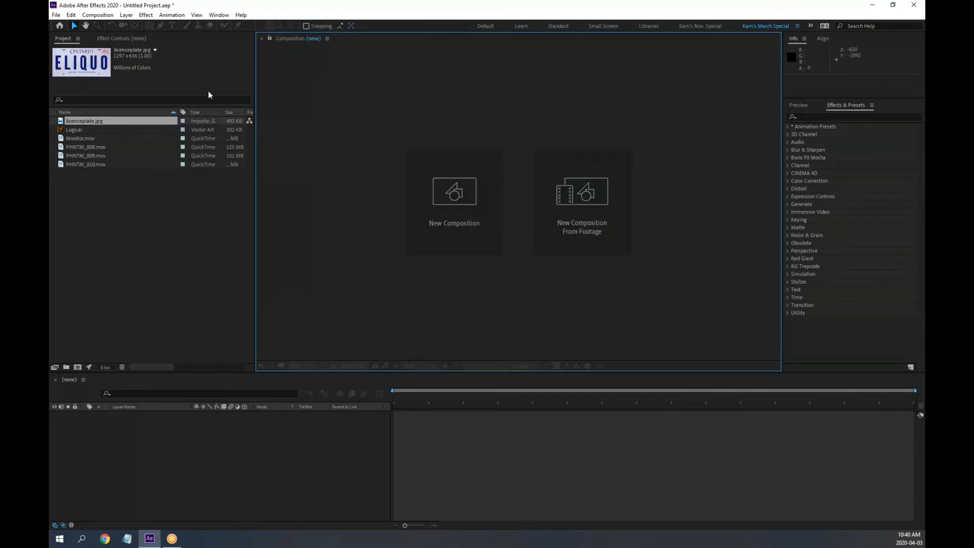
{"action": "double_click", "coordinate": [61, 140]}
Zoom in on Monitor.mov, play it through, and return to its first frame
{"action": "scroll", "coordinate": [541, 191], "scroll_direction": "up", "scroll_amount": 2}
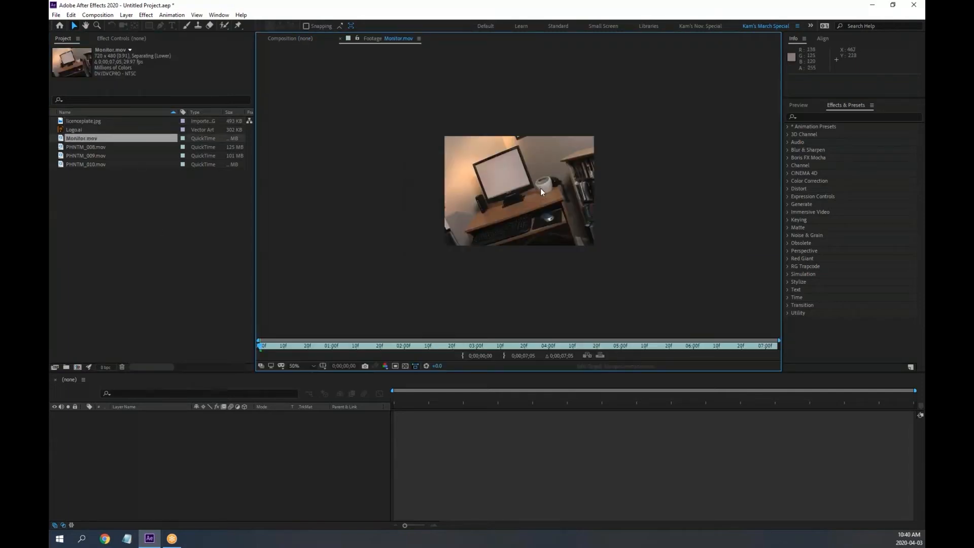
{"action": "scroll", "coordinate": [542, 190], "scroll_direction": "up", "scroll_amount": 1}
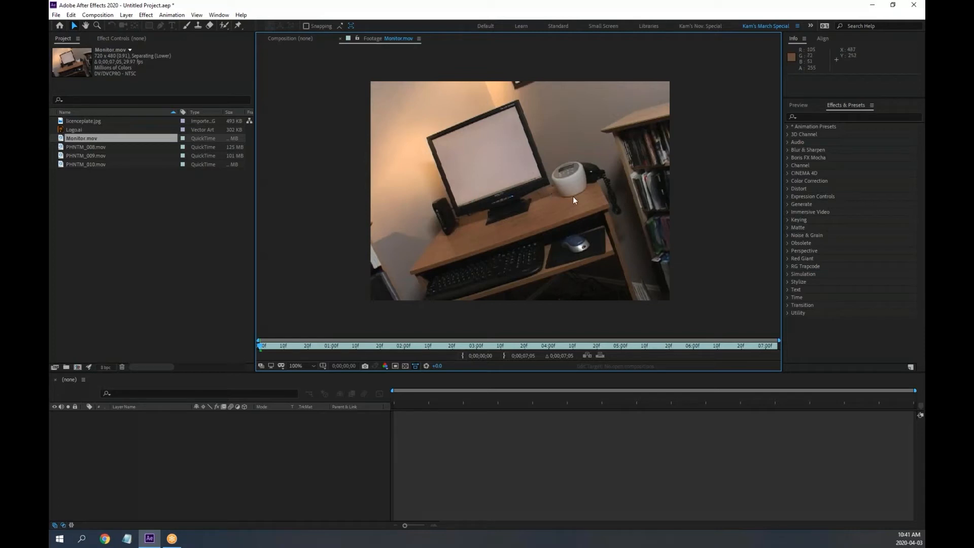
{"action": "scroll", "coordinate": [573, 197], "scroll_direction": "up", "scroll_amount": 1}
{"action": "scroll", "coordinate": [573, 196], "scroll_direction": "down", "scroll_amount": 1}
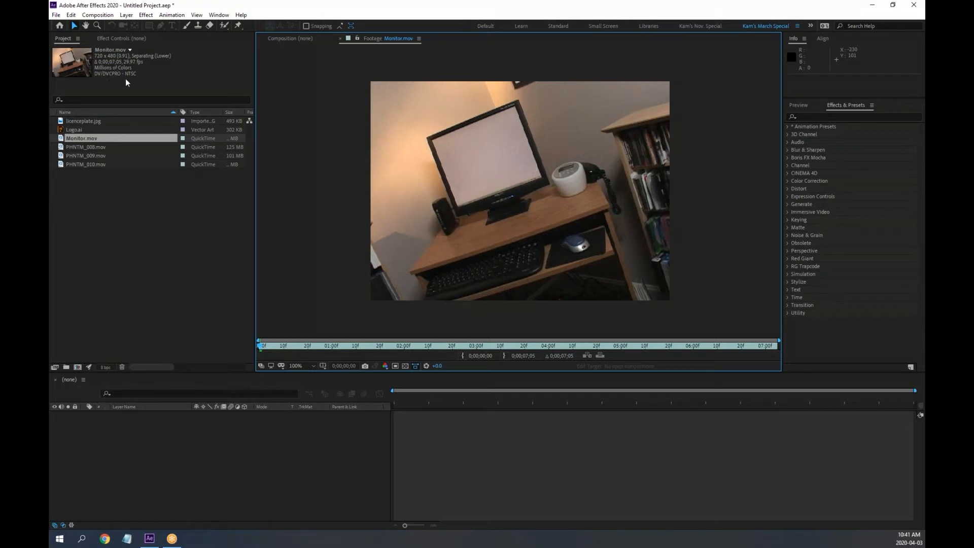
{"action": "scroll", "coordinate": [500, 191], "scroll_direction": "up", "scroll_amount": 3}
{"action": "key", "text": "space"}
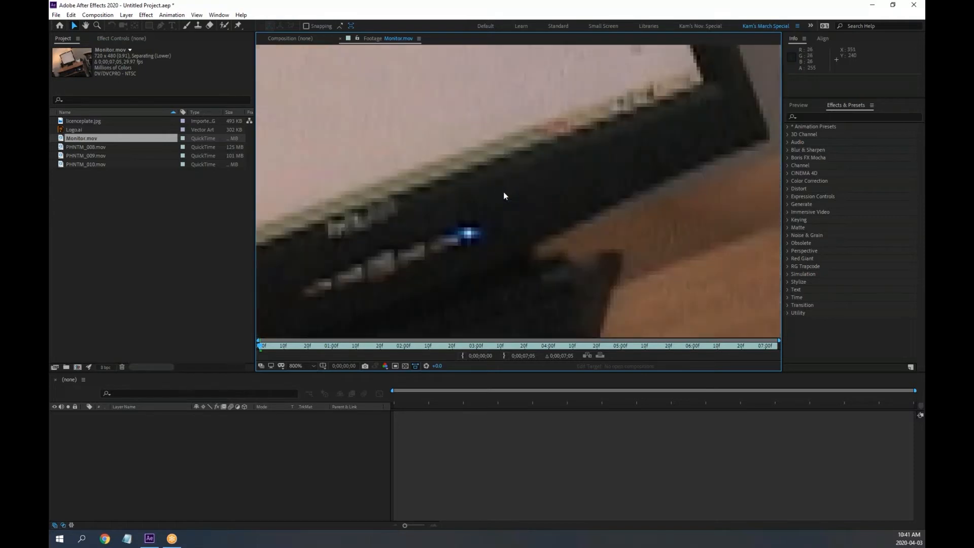
{"action": "key", "text": "space"}
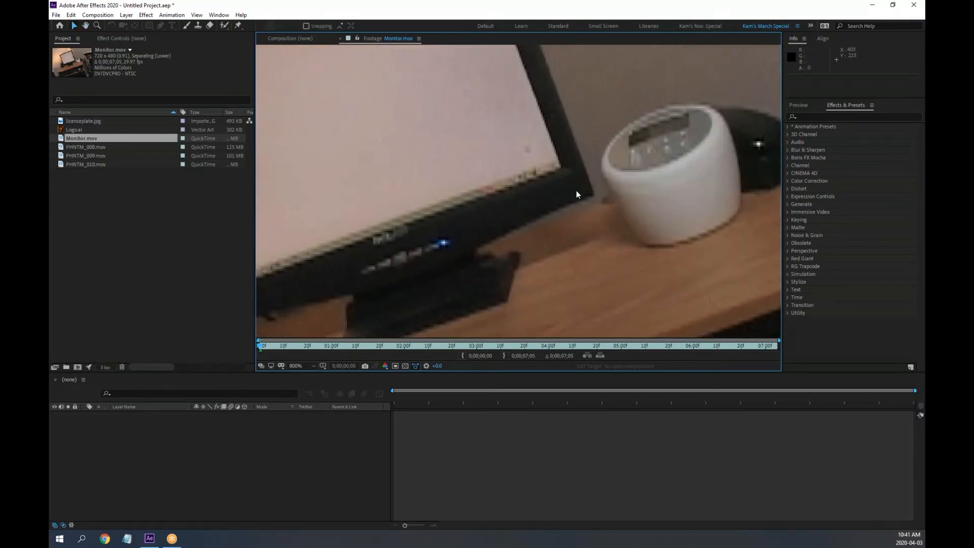
{"action": "scroll", "coordinate": [579, 192], "scroll_direction": "up", "scroll_amount": 1}
{"action": "key", "text": "space"}
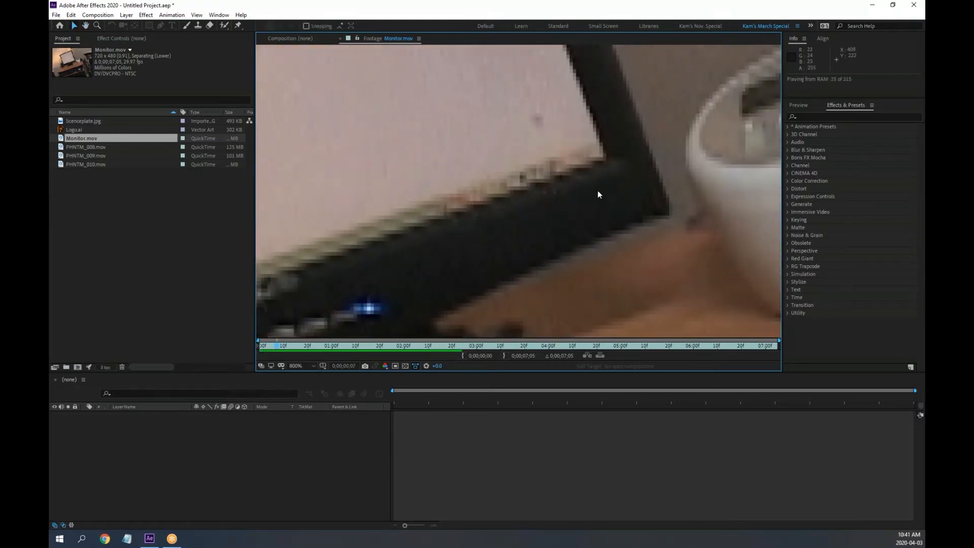
{"action": "scroll", "coordinate": [595, 239], "scroll_direction": "down", "scroll_amount": 1}
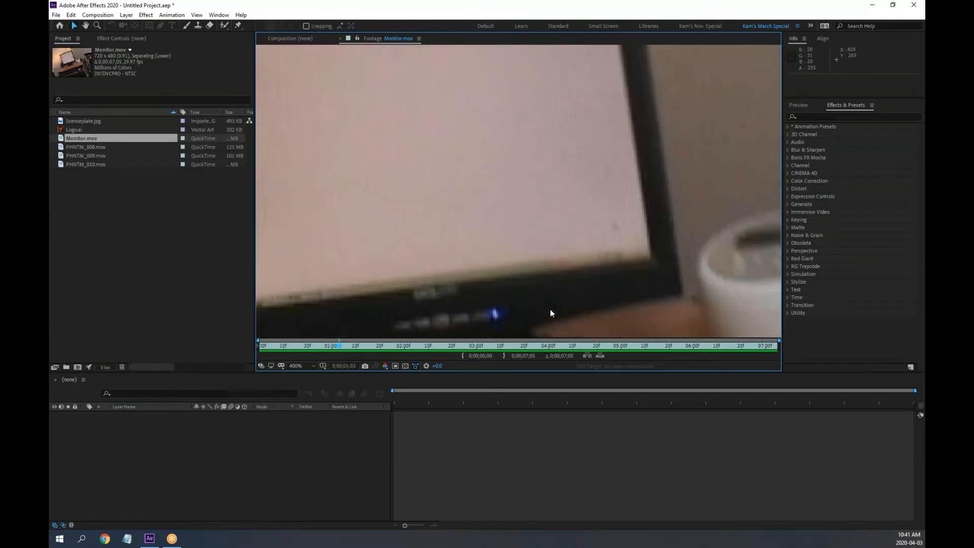
{"action": "left_click_drag", "start_coordinate": [338, 346], "coordinate": [225, 349]}
Create a Monitor composition with Monitor.mov as its only layer
{"action": "scroll", "coordinate": [577, 182], "scroll_direction": "up", "scroll_amount": 1}
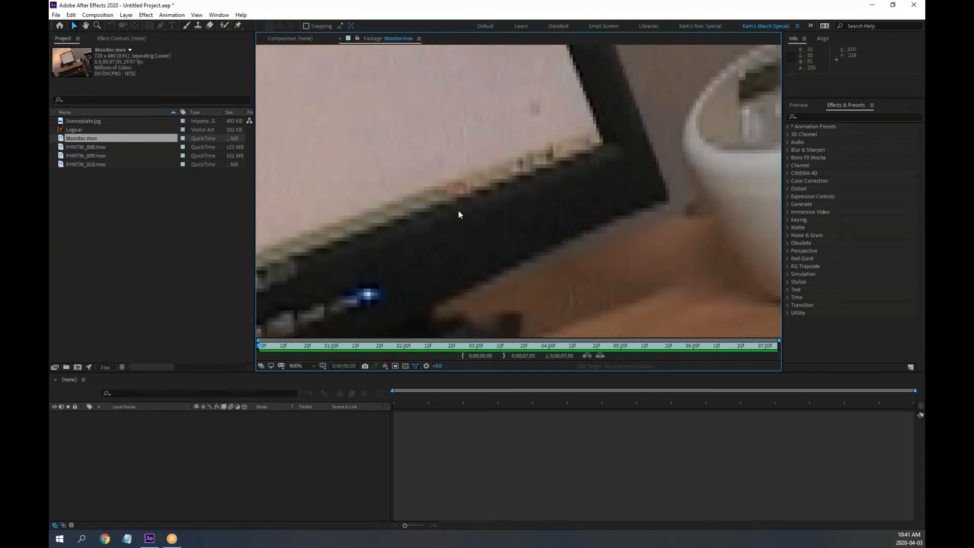
{"action": "scroll", "coordinate": [435, 221], "scroll_direction": "down", "scroll_amount": 2}
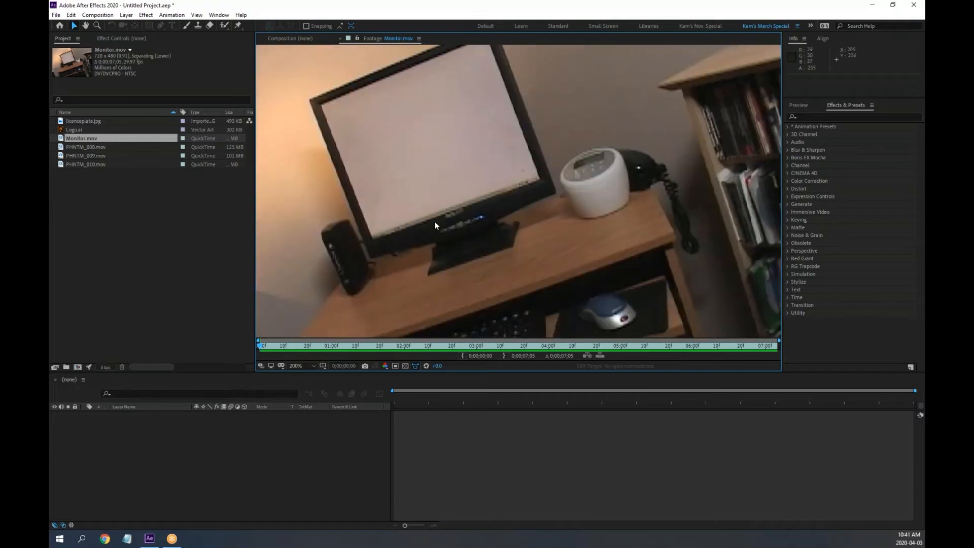
{"action": "scroll", "coordinate": [453, 221], "scroll_direction": "up", "scroll_amount": 2}
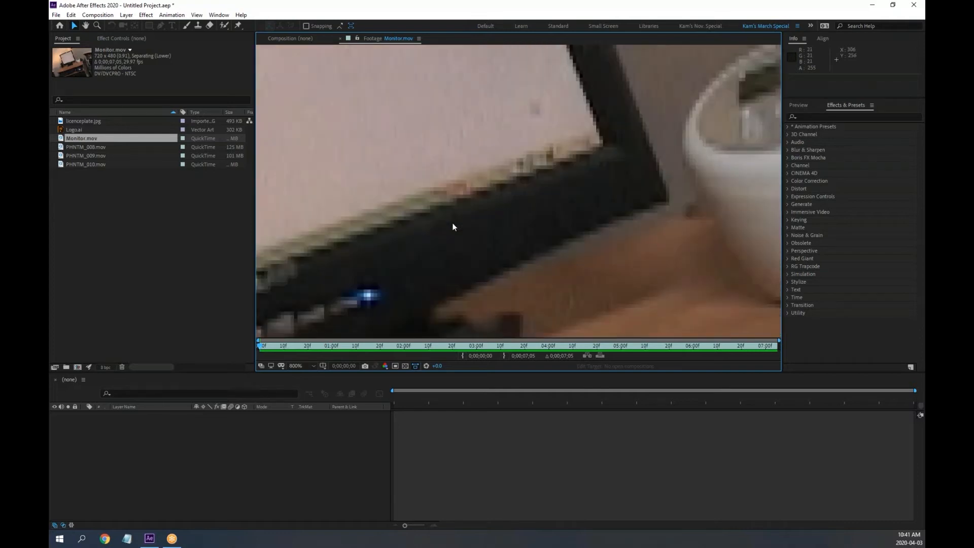
{"action": "scroll", "coordinate": [453, 224], "scroll_direction": "down", "scroll_amount": 1}
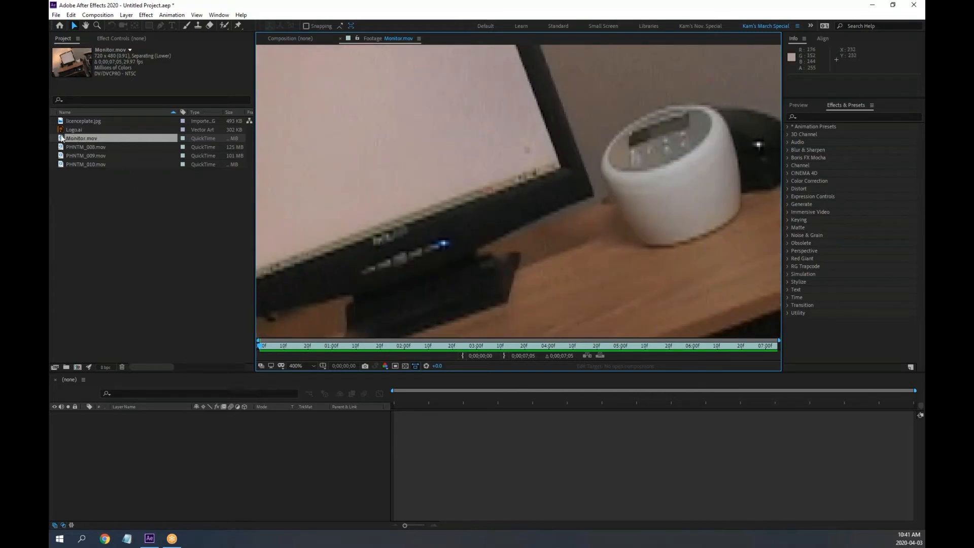
{"action": "left_click_drag", "start_coordinate": [75, 139], "coordinate": [175, 479]}
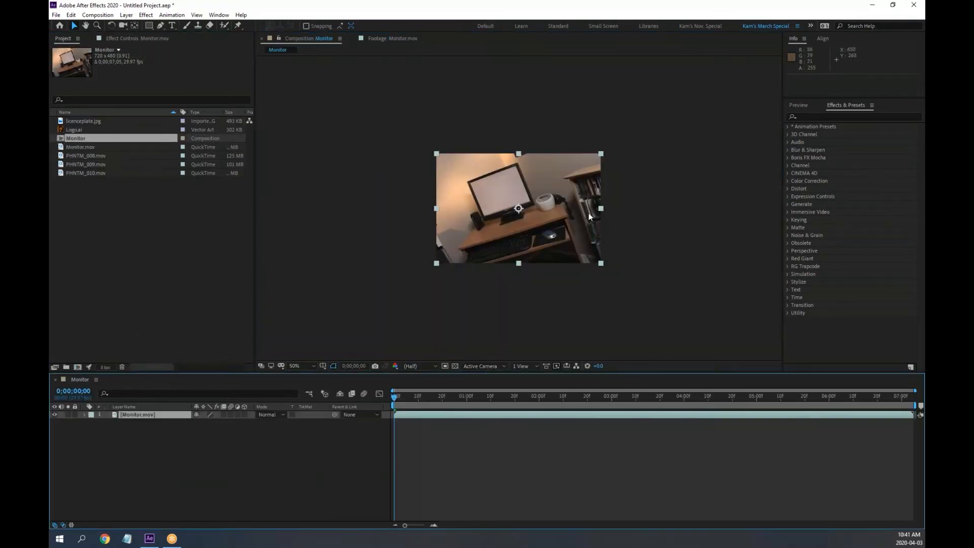
{"action": "scroll", "coordinate": [597, 228], "scroll_direction": "up", "scroll_amount": 1}
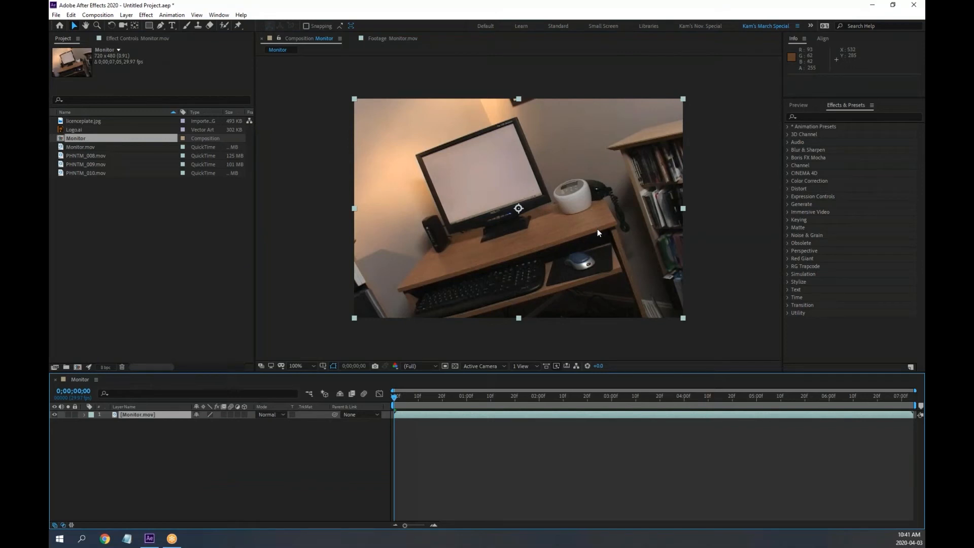
{"action": "scroll", "coordinate": [598, 233], "scroll_direction": "up", "scroll_amount": 1}
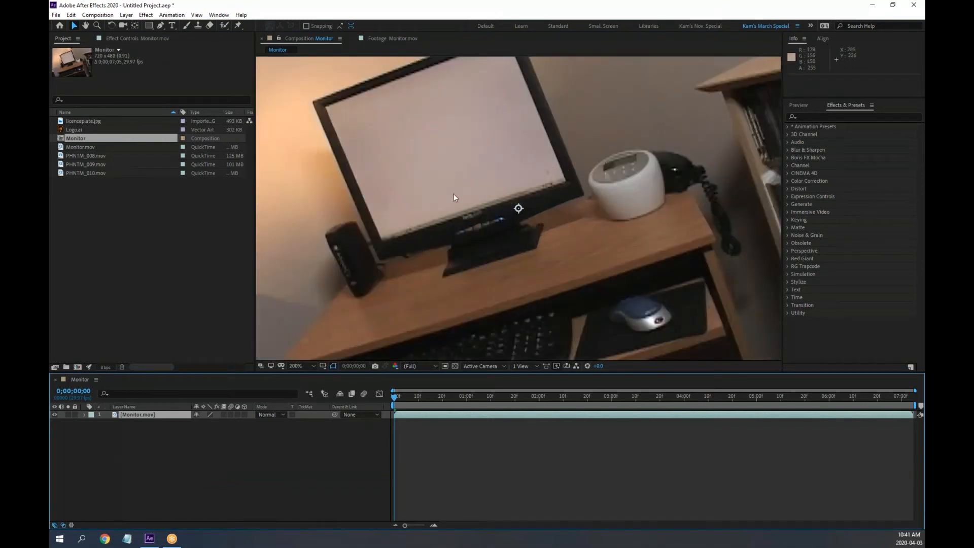
{"action": "left_click_drag", "start_coordinate": [514, 158], "coordinate": [522, 218]}
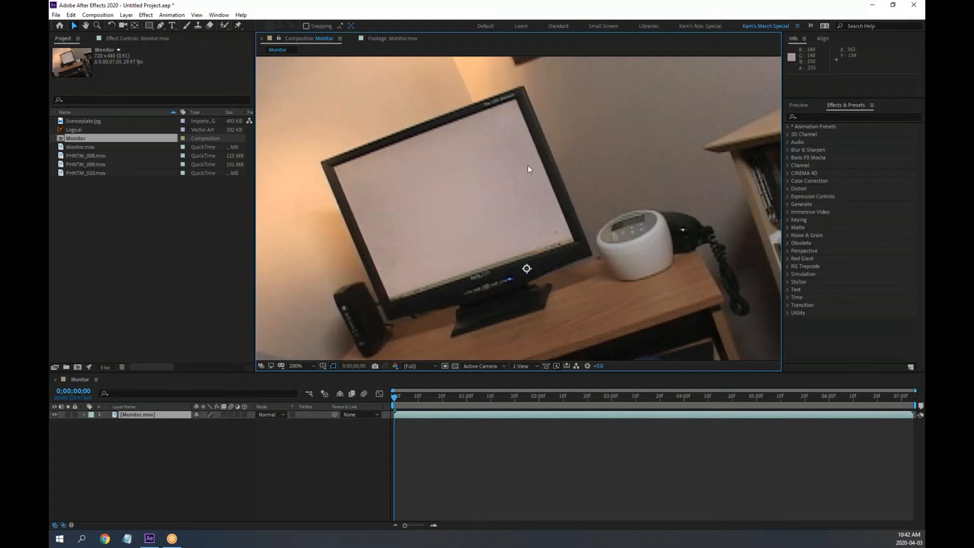
{"action": "left_click", "coordinate": [584, 6]}
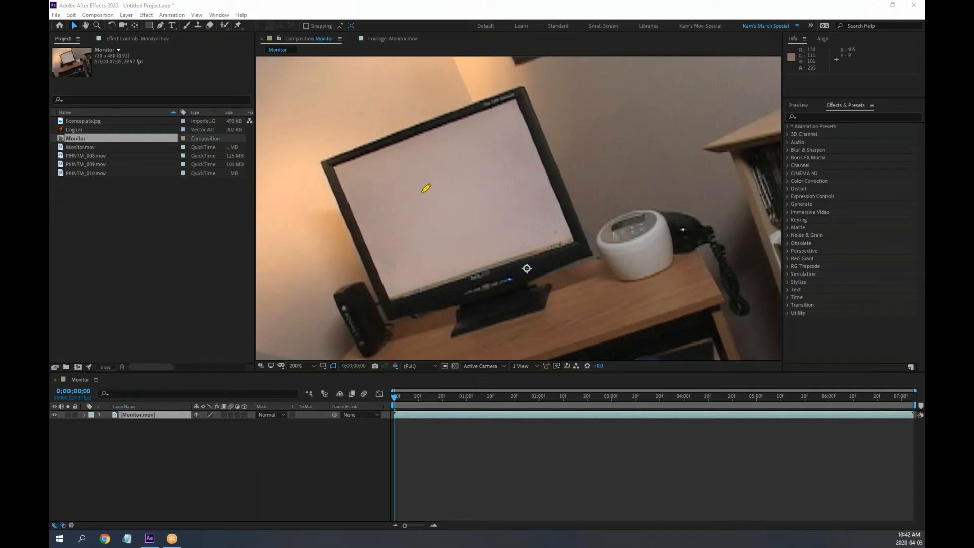
{"action": "mouse_move", "coordinate": [441, 179]}
{"action": "left_mouse_down"}
{"action": "mouse_move", "coordinate": [426, 215]}
{"action": "mouse_move", "coordinate": [478, 214]}
{"action": "mouse_move", "coordinate": [463, 201]}
{"action": "mouse_move", "coordinate": [445, 210]}
{"action": "left_mouse_up"}
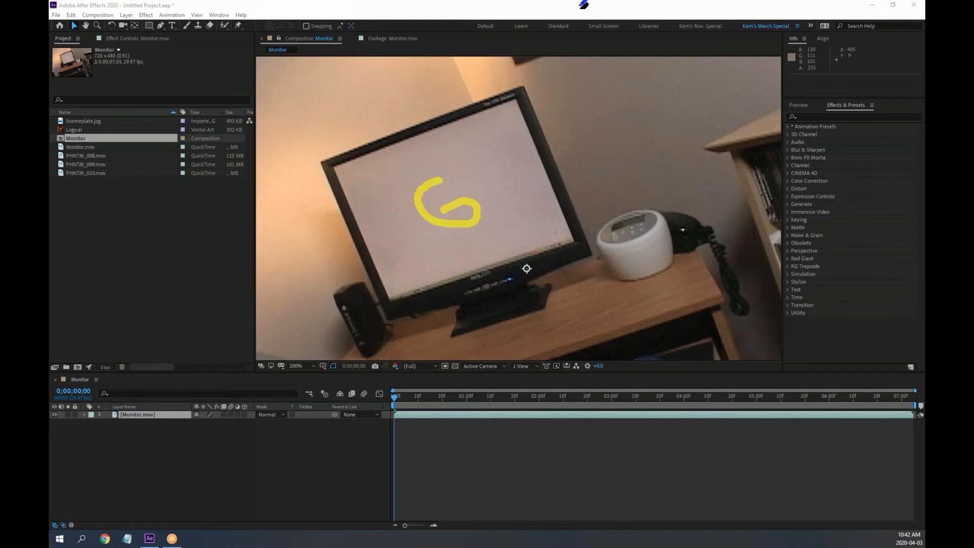
{"action": "left_click", "coordinate": [617, 66]}
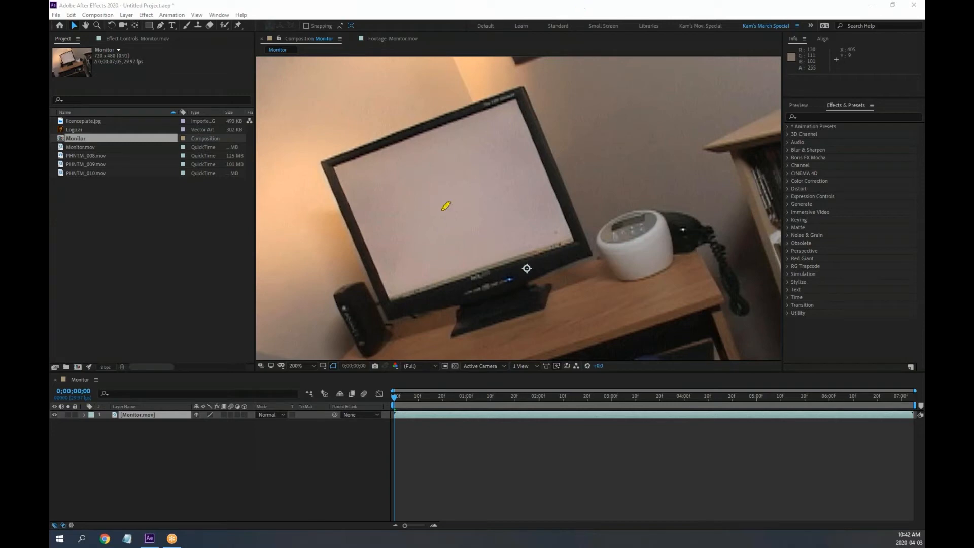
{"action": "mouse_move", "coordinate": [438, 212]}
{"action": "left_mouse_down"}
{"action": "mouse_move", "coordinate": [474, 193]}
{"action": "mouse_move", "coordinate": [450, 196]}
{"action": "mouse_move", "coordinate": [461, 220]}
{"action": "left_mouse_up"}
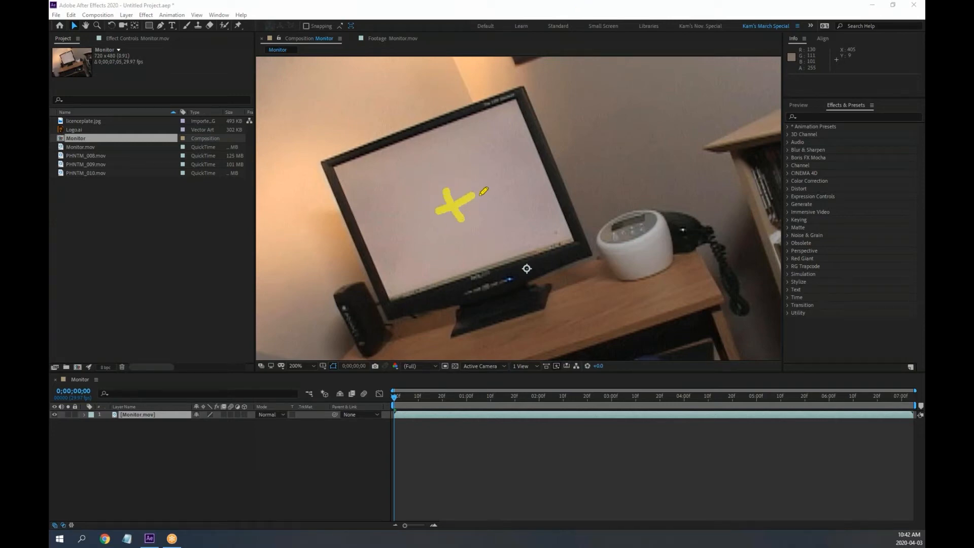
{"action": "mouse_move", "coordinate": [503, 112]}
{"action": "left_mouse_down"}
{"action": "mouse_move", "coordinate": [519, 104]}
{"action": "mouse_move", "coordinate": [511, 122]}
{"action": "left_mouse_up"}
{"action": "mouse_move", "coordinate": [558, 242]}
{"action": "left_mouse_down"}
{"action": "mouse_move", "coordinate": [574, 232]}
{"action": "mouse_move", "coordinate": [574, 245]}
{"action": "left_mouse_up"}
{"action": "mouse_move", "coordinate": [385, 297]}
{"action": "left_mouse_down"}
{"action": "mouse_move", "coordinate": [405, 288]}
{"action": "mouse_move", "coordinate": [401, 301]}
{"action": "left_mouse_up"}
{"action": "mouse_move", "coordinate": [336, 178]}
{"action": "left_mouse_down"}
{"action": "mouse_move", "coordinate": [356, 173]}
{"action": "mouse_move", "coordinate": [357, 189]}
{"action": "left_mouse_up"}
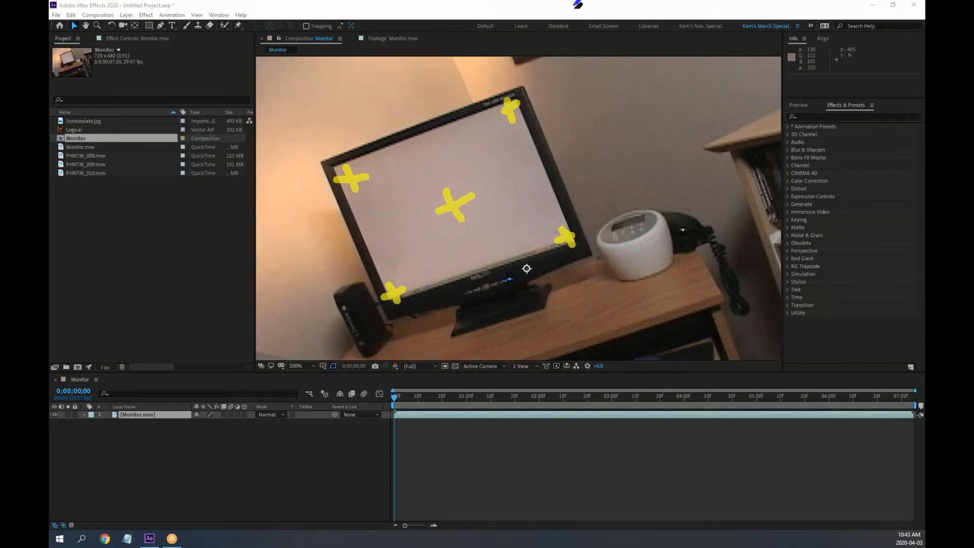
{"action": "left_click", "coordinate": [606, 63]}
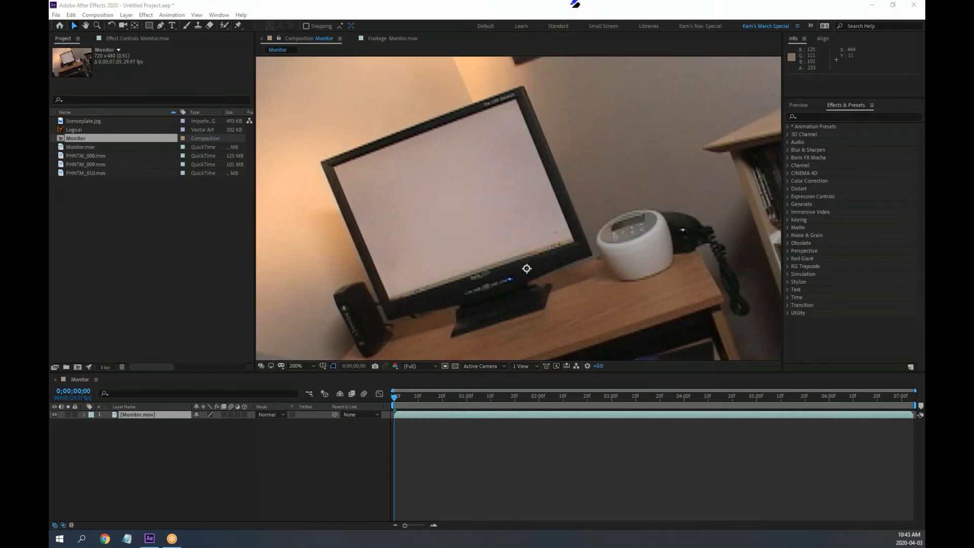
{"action": "left_click", "coordinate": [603, 12]}
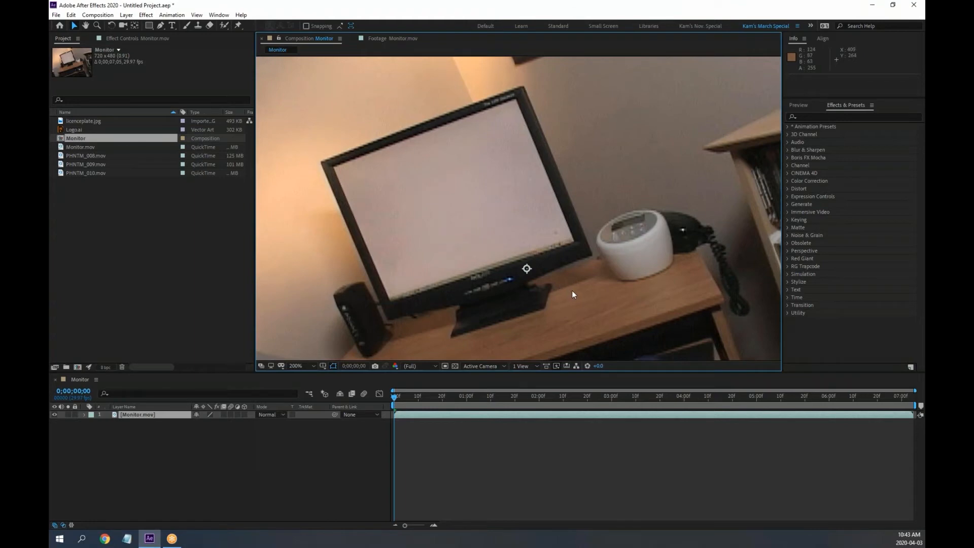
Preview the Monitor comp, refit the frame, return to its start and select Monitor.mov
{"action": "key", "text": "space"}
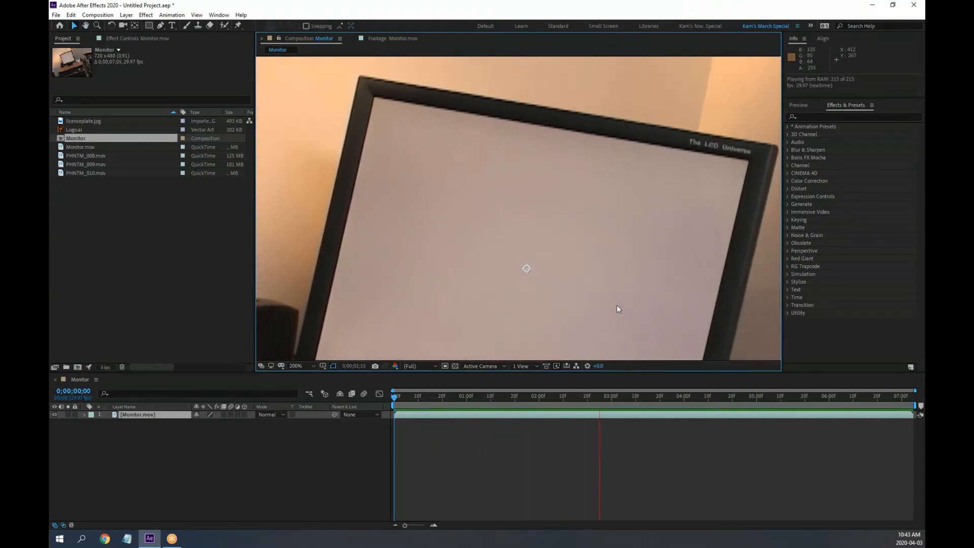
{"action": "key", "text": "space"}
{"action": "scroll", "coordinate": [618, 306], "scroll_direction": "down", "scroll_amount": 1}
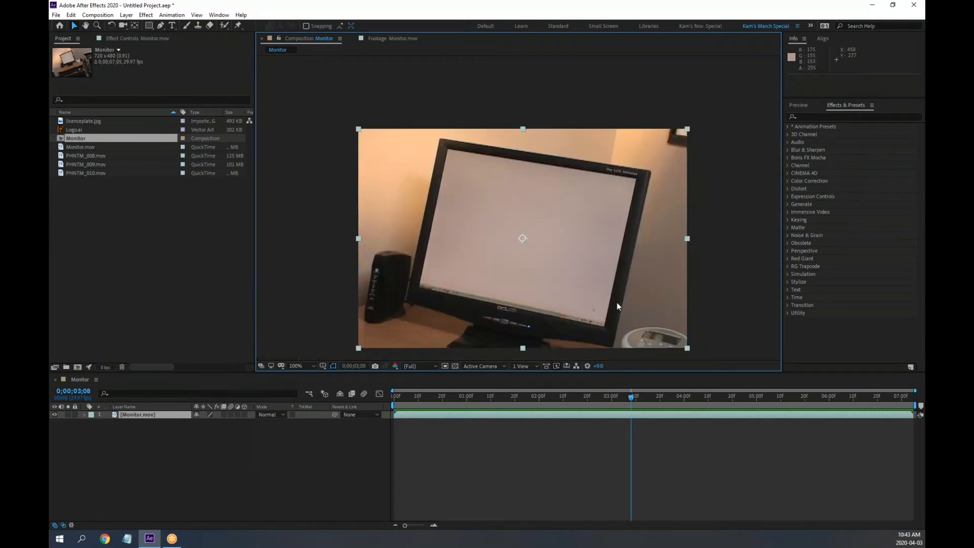
{"action": "left_click_drag", "start_coordinate": [618, 306], "coordinate": [591, 272]}
{"action": "left_click_drag", "start_coordinate": [534, 398], "coordinate": [391, 398]}
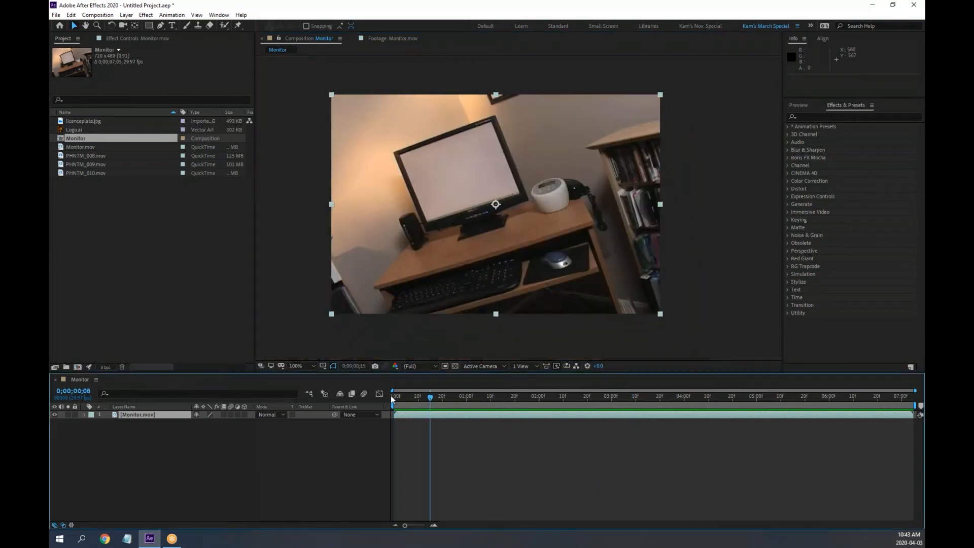
{"action": "left_click", "coordinate": [138, 419]}
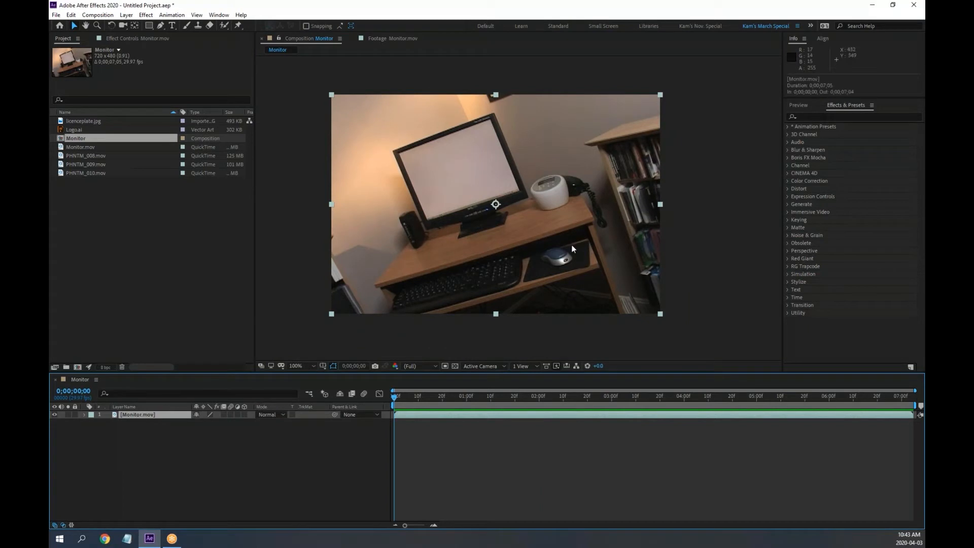
Show the Tracker panel and enlarge it to reveal all its options
{"action": "left_click", "coordinate": [219, 14]}
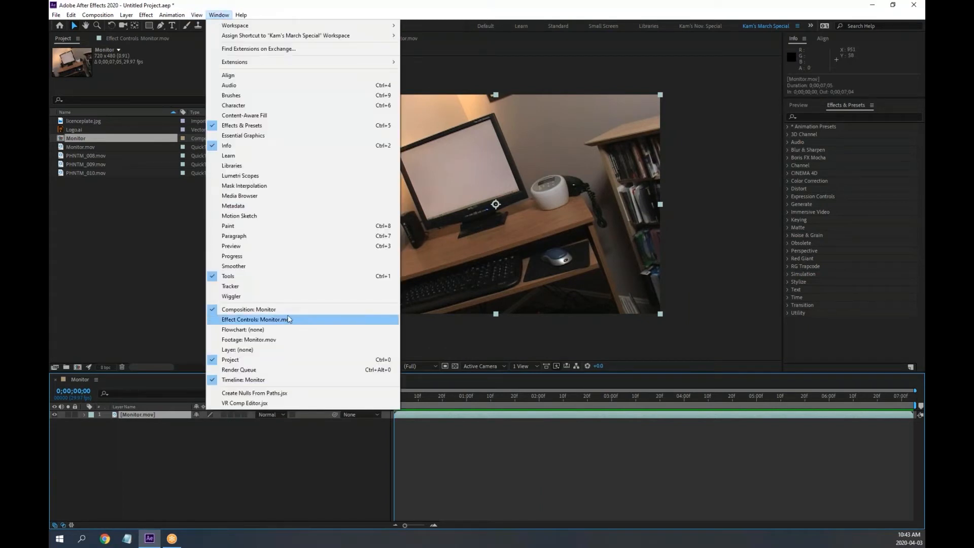
{"action": "left_click", "coordinate": [239, 287]}
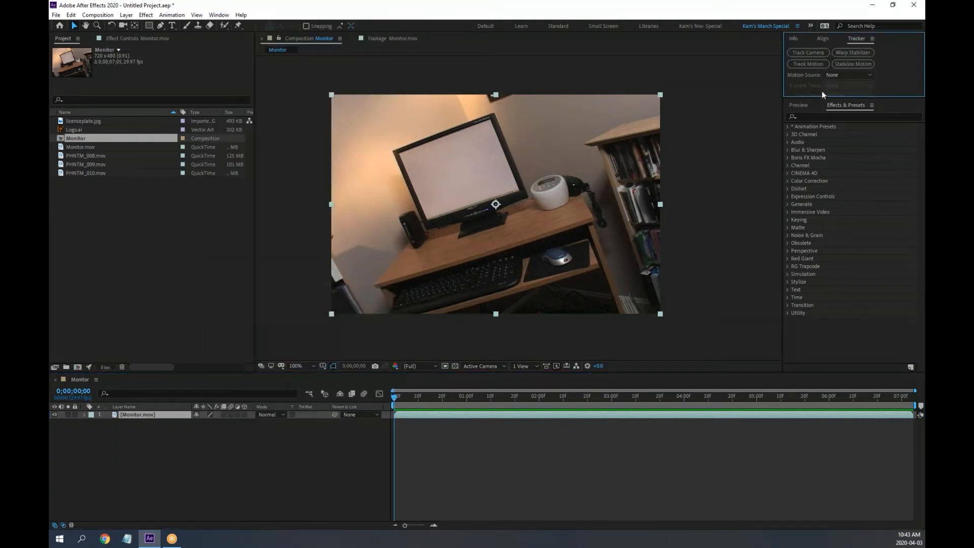
{"action": "left_click_drag", "start_coordinate": [819, 99], "coordinate": [819, 195]}
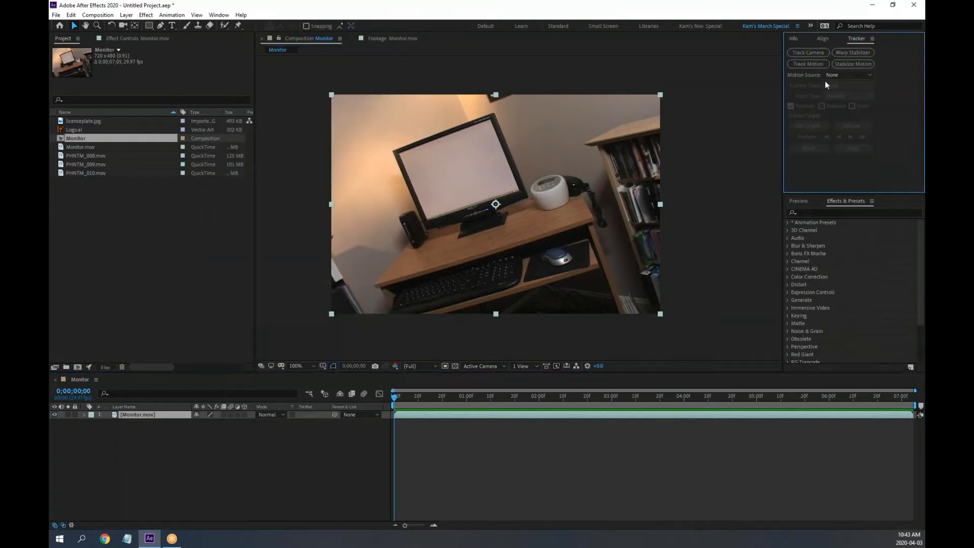
Start the 3D camera tracking solve and select three track points on the monitor
{"action": "left_click", "coordinate": [811, 52]}
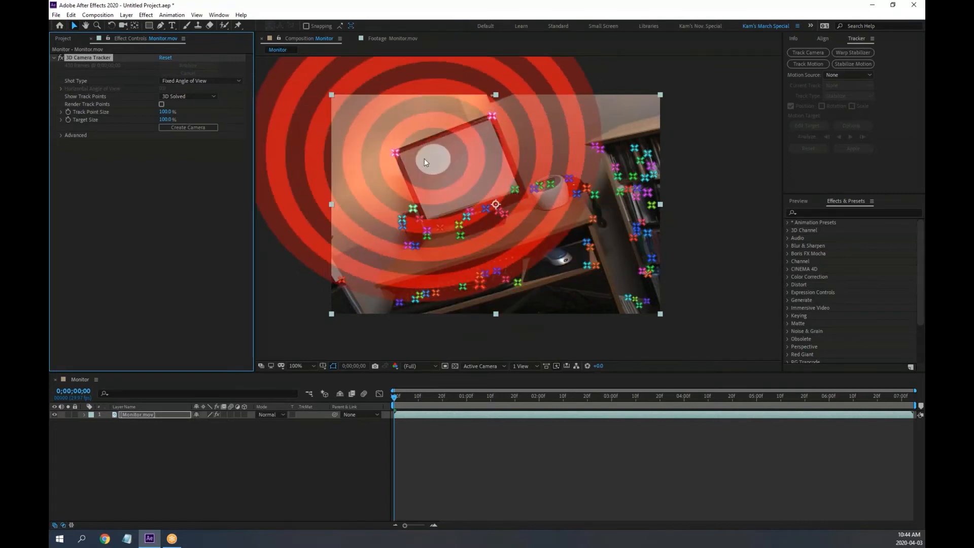
{"action": "left_click", "coordinate": [396, 153]}
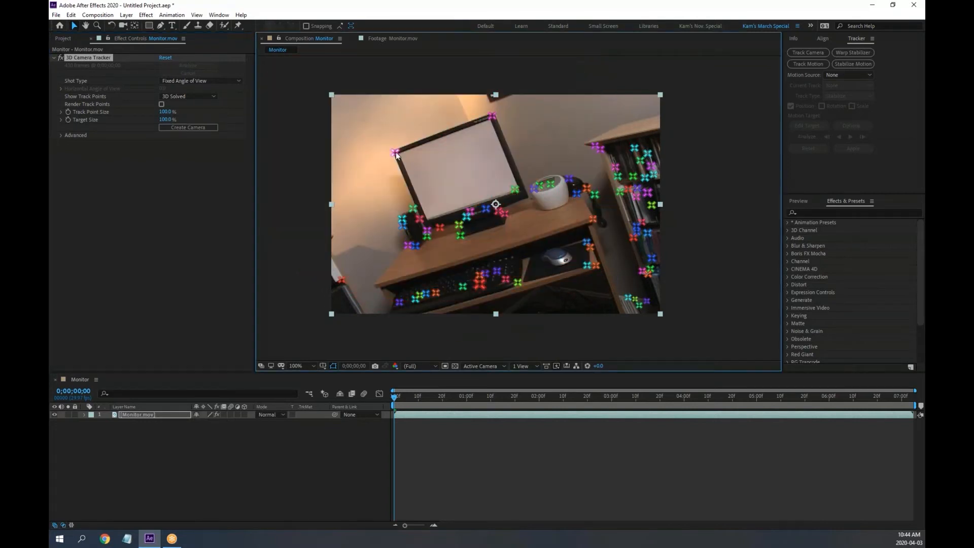
{"action": "left_click", "coordinate": [492, 115], "text": "shift"}
{"action": "left_click", "coordinate": [515, 189], "text": "shift"}
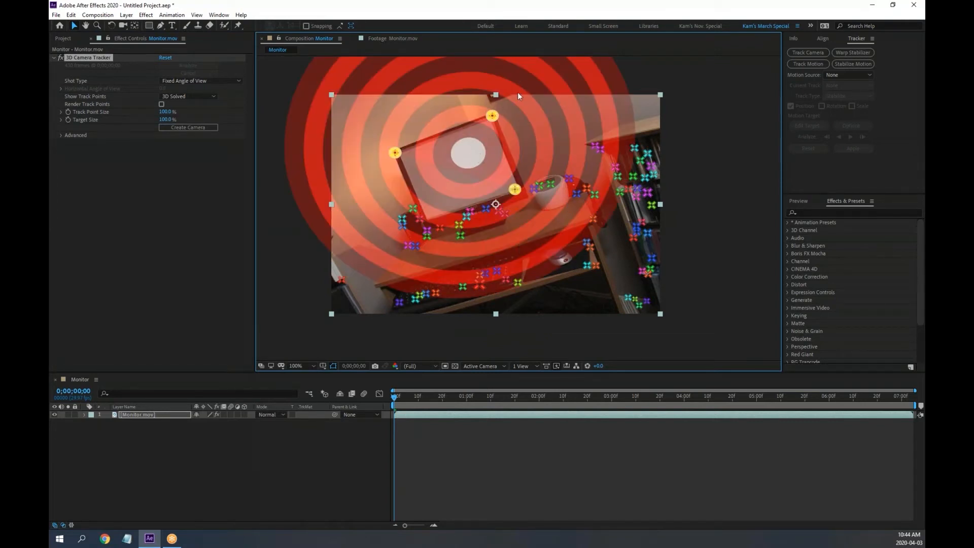
Scrub through the first two seconds and back to frame one, then maximize the viewer at 200%
{"action": "left_click", "coordinate": [407, 398]}
{"action": "left_click_drag", "start_coordinate": [408, 399], "coordinate": [501, 394]}
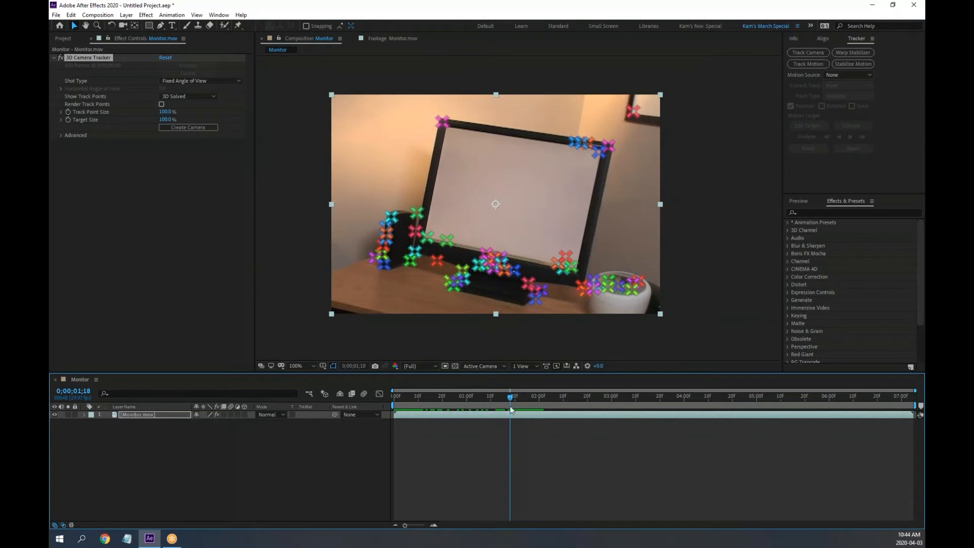
{"action": "left_click_drag", "start_coordinate": [510, 401], "coordinate": [395, 397]}
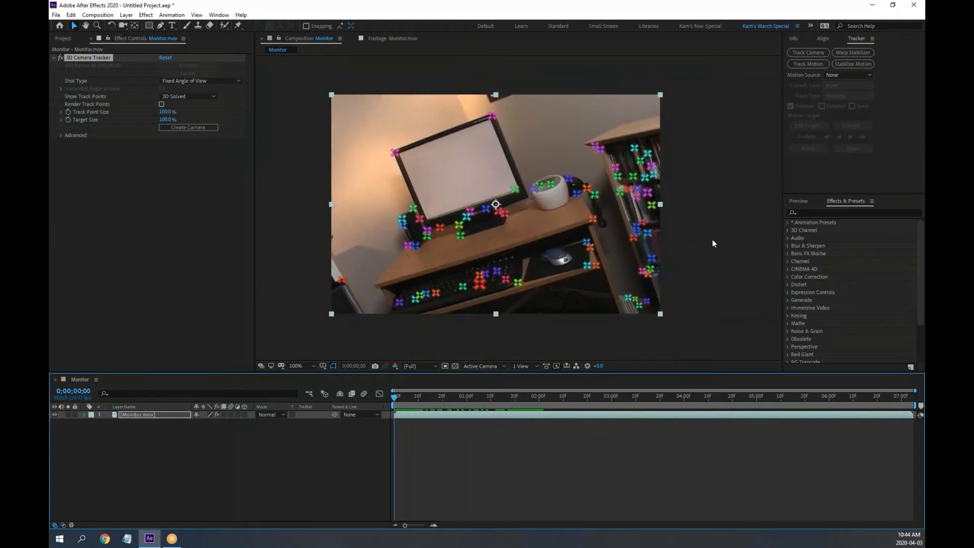
{"action": "key", "text": "grave"}
{"action": "scroll", "coordinate": [561, 279], "scroll_direction": "up", "scroll_amount": 1}
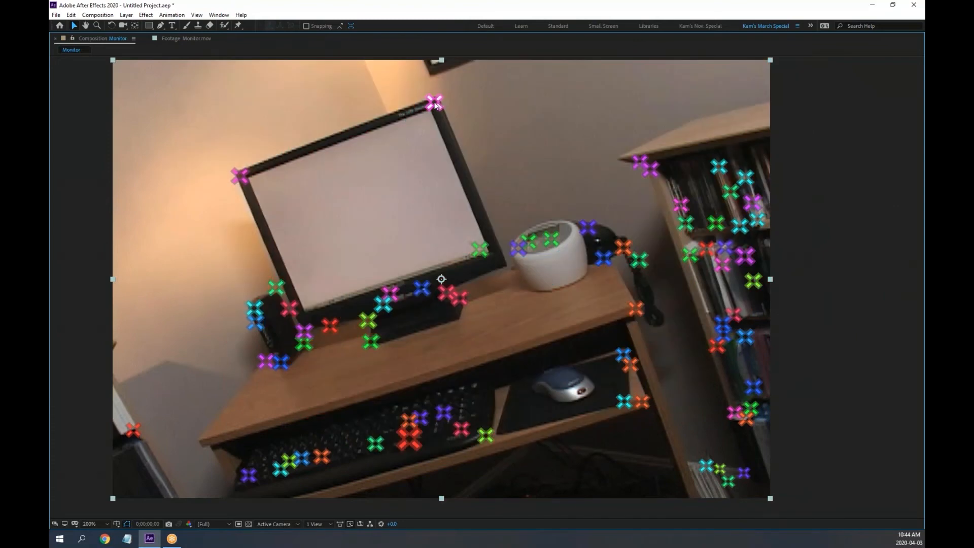
Select the monitor's top, left and right-edge track points, deselect them, and play the tracked footage
{"action": "left_click", "coordinate": [435, 103]}
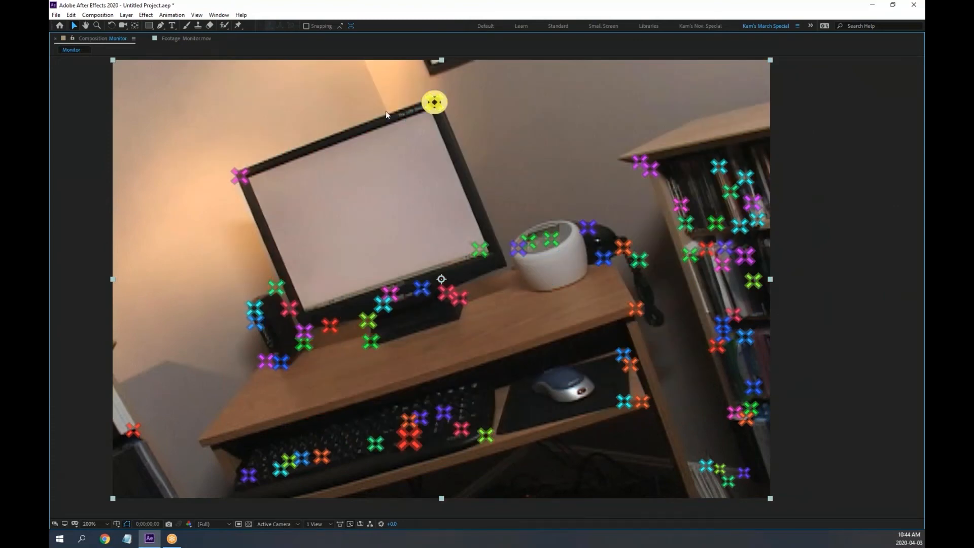
{"action": "left_click", "coordinate": [240, 175]}
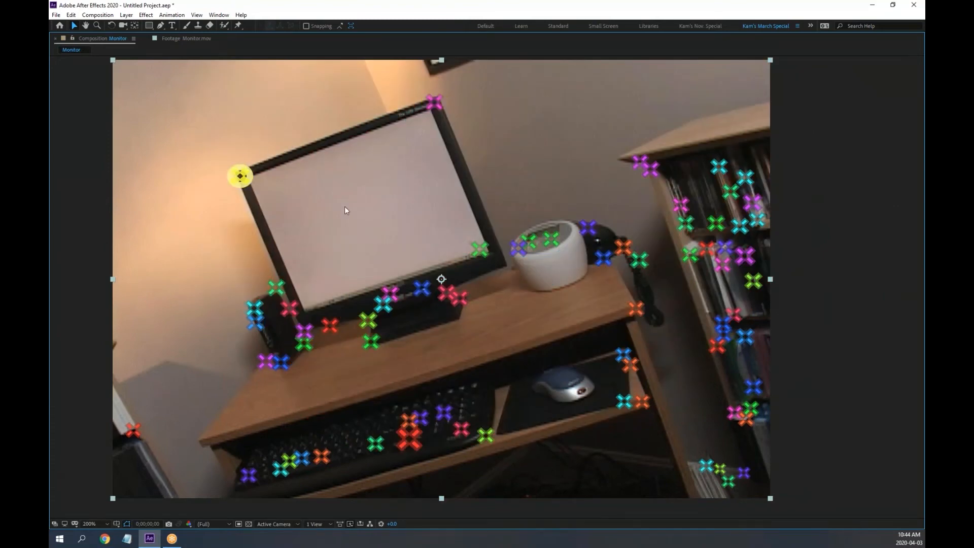
{"action": "left_click", "coordinate": [480, 249]}
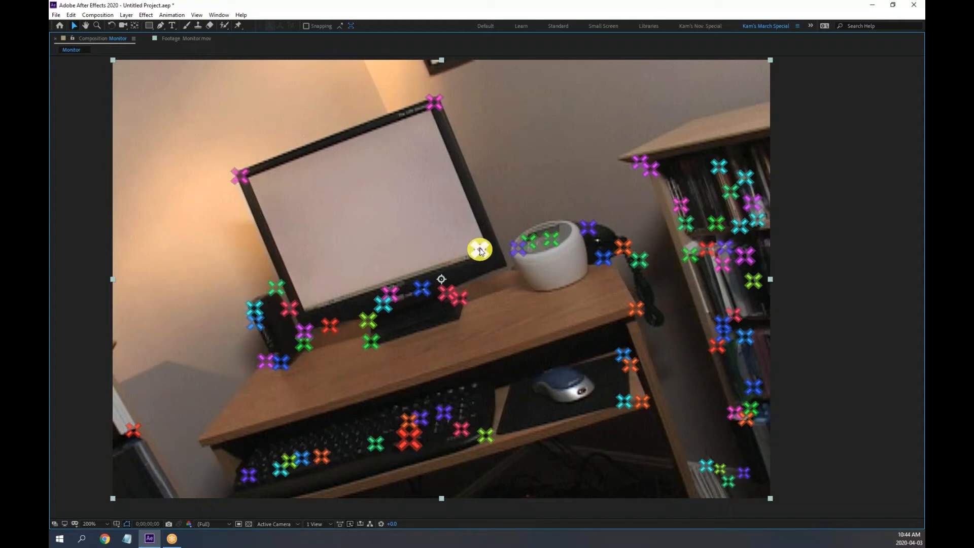
{"action": "left_click", "coordinate": [434, 103], "text": "shift"}
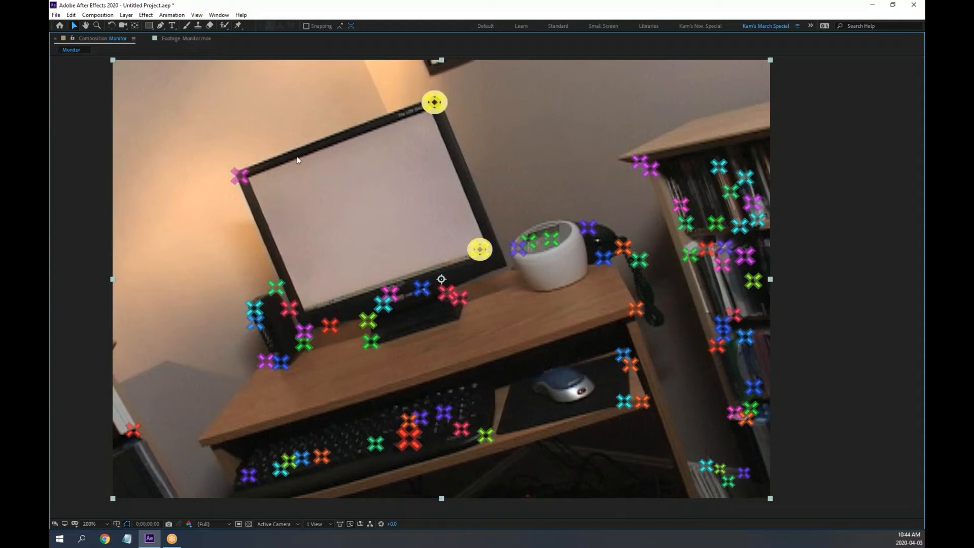
{"action": "left_click", "coordinate": [239, 176], "text": "shift"}
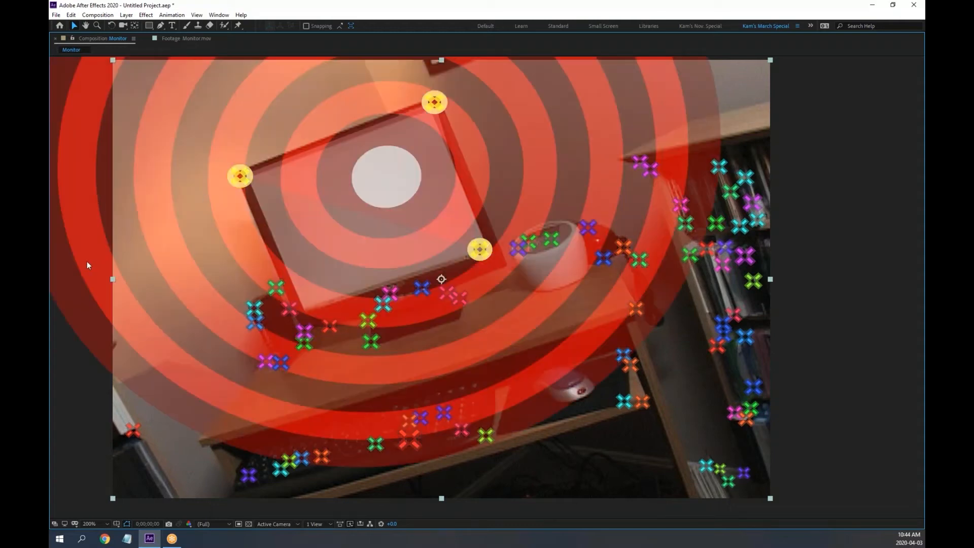
{"action": "left_click", "coordinate": [411, 163]}
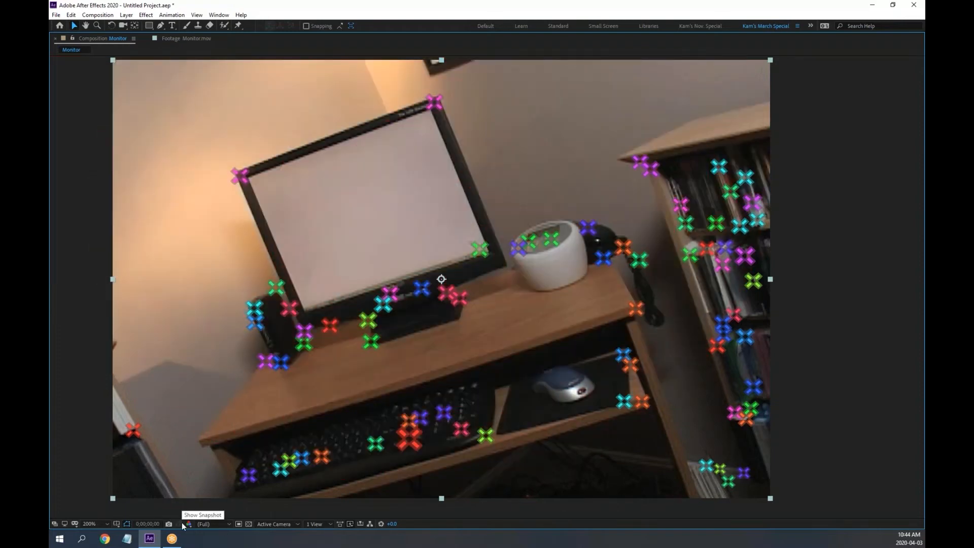
{"action": "key", "text": "space"}
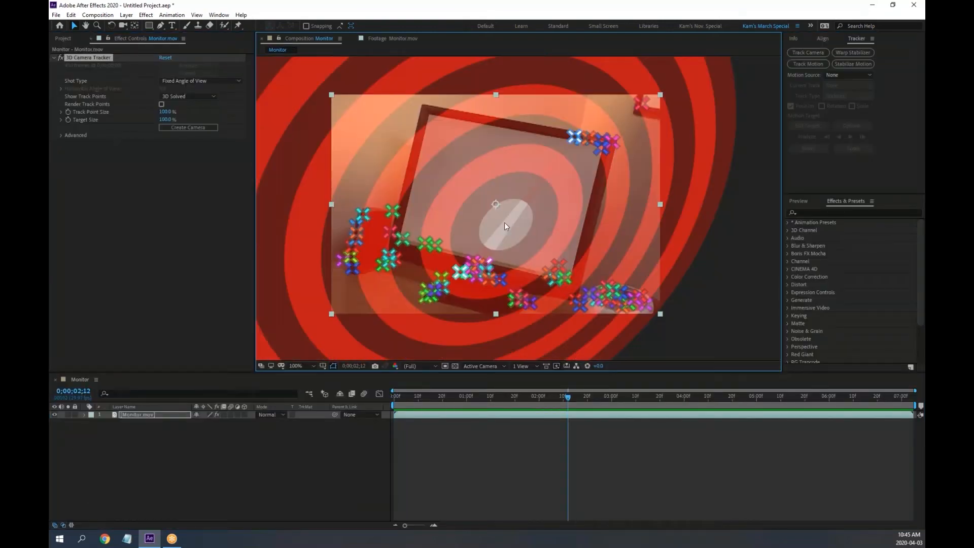
{"action": "left_click_drag", "start_coordinate": [490, 399], "coordinate": [362, 406]}
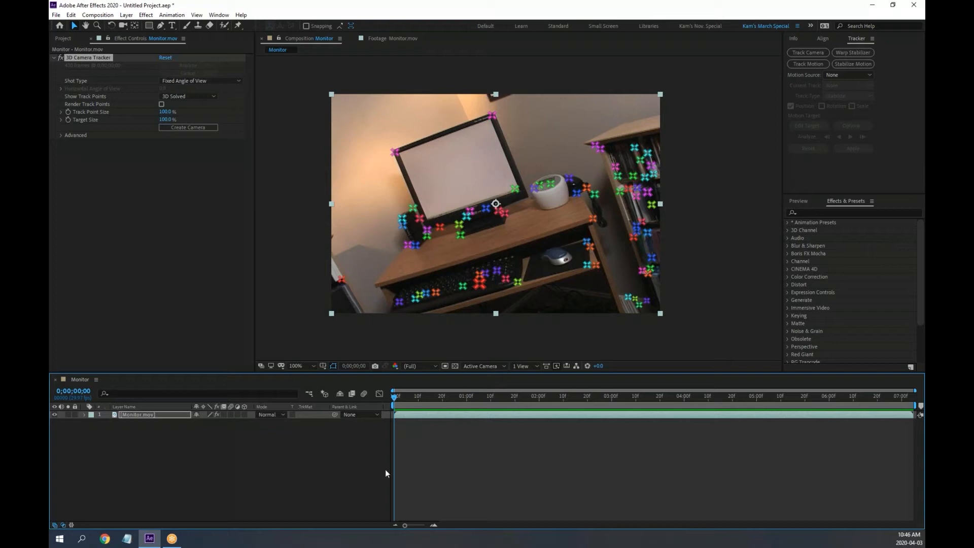
{"action": "left_click_drag", "start_coordinate": [393, 397], "coordinate": [474, 411]}
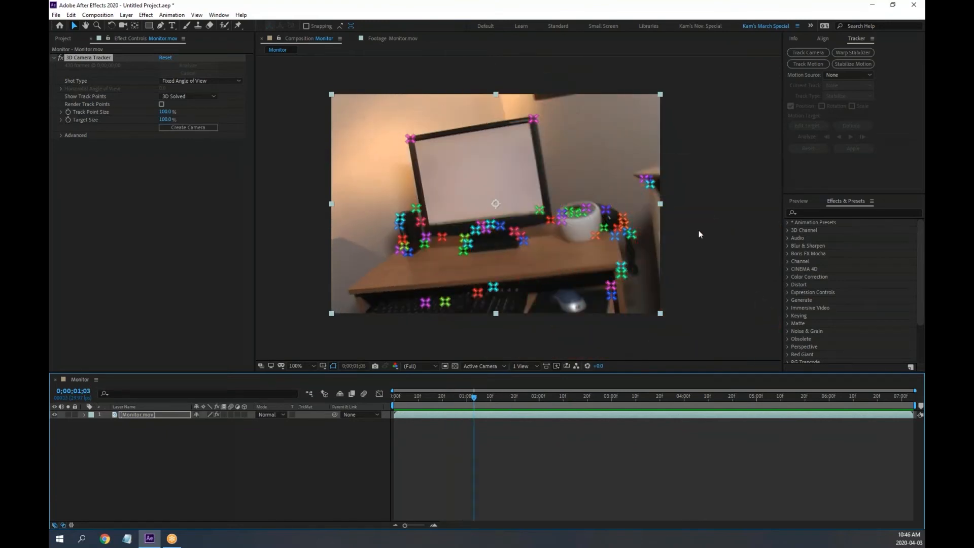
{"action": "left_click", "coordinate": [701, 231]}
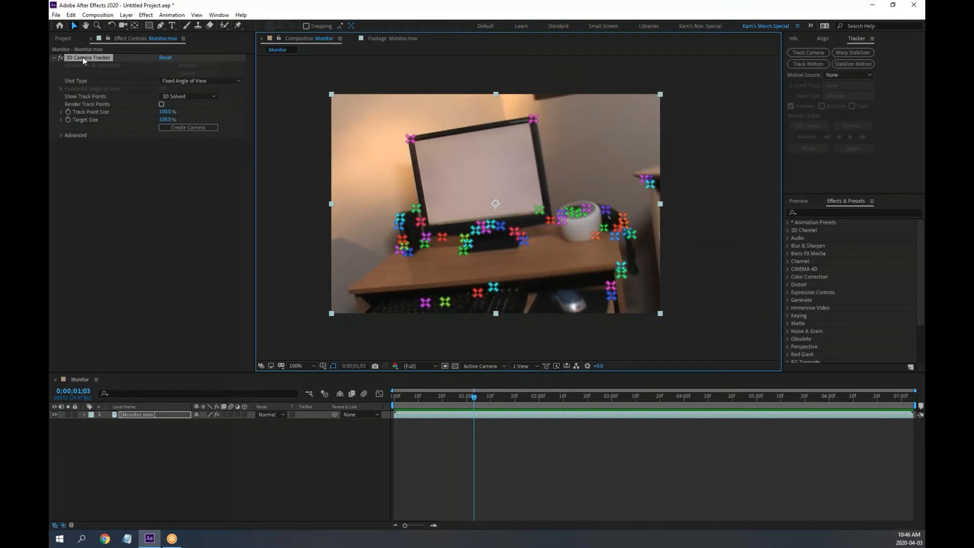
Delete the 3D Camera Tracker effect and zoom to 400% on the white device beside the monitor
{"action": "left_click", "coordinate": [84, 59]}
{"action": "key", "text": "Delete"}
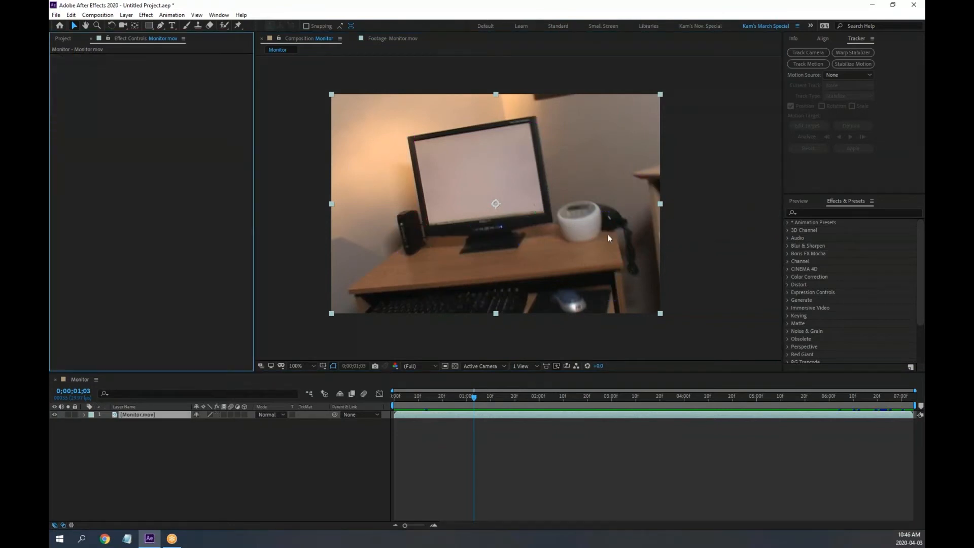
{"action": "key", "text": "period"}
{"action": "key", "text": "period"}
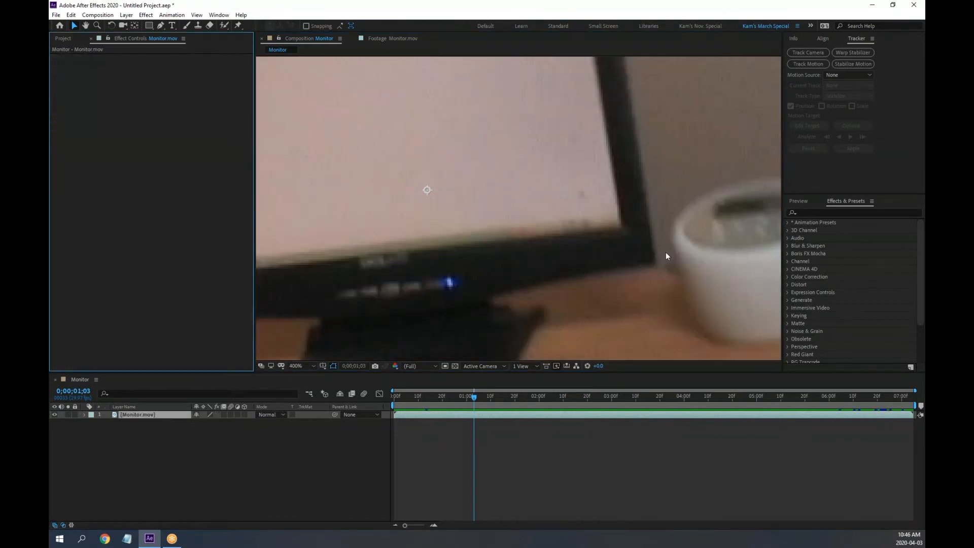
{"action": "key", "text": "h"}
{"action": "left_click_drag", "start_coordinate": [718, 265], "coordinate": [565, 237]}
{"action": "key", "text": "v"}
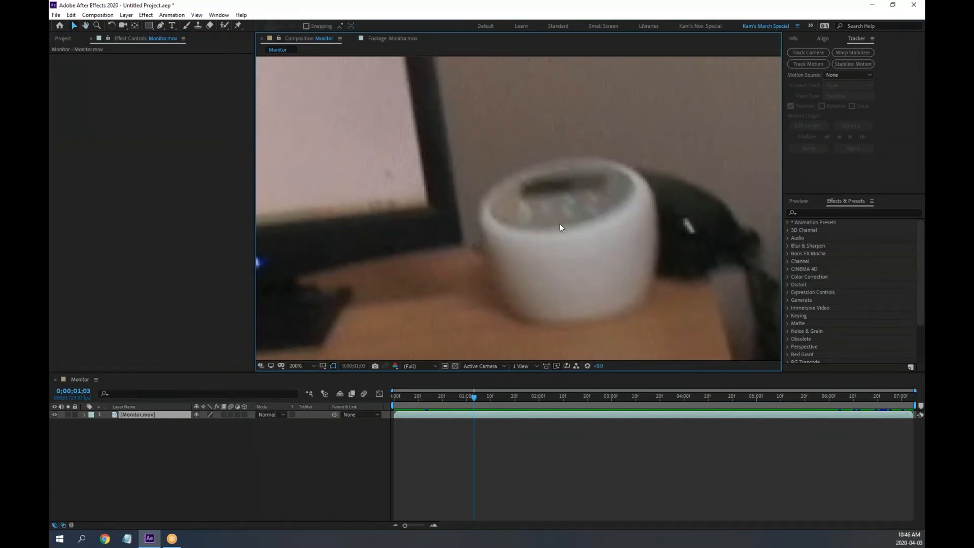
Zoom back out, then zoom in on the speaker and desk and centre the monitor
{"action": "key", "text": "comma"}
{"action": "key", "text": "comma"}
{"action": "key", "text": "h"}
{"action": "left_click_drag", "start_coordinate": [474, 231], "coordinate": [514, 232]}
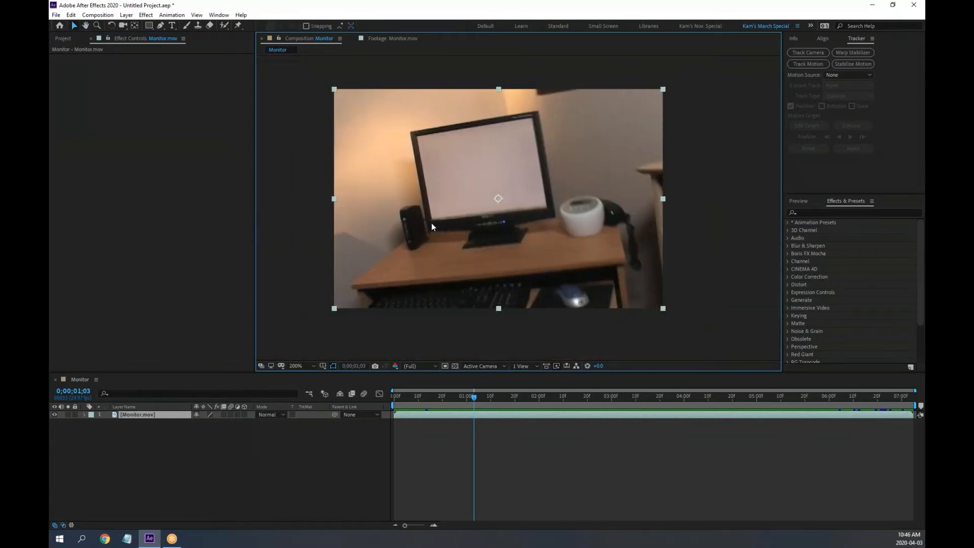
{"action": "scroll", "coordinate": [406, 231], "scroll_direction": "up", "scroll_amount": 1}
{"action": "key", "text": "space"}
{"action": "left_click_drag", "start_coordinate": [330, 253], "coordinate": [557, 209]}
{"action": "scroll", "coordinate": [391, 217], "scroll_direction": "up", "scroll_amount": 1}
{"action": "scroll", "coordinate": [518, 249], "scroll_direction": "down", "scroll_amount": 2}
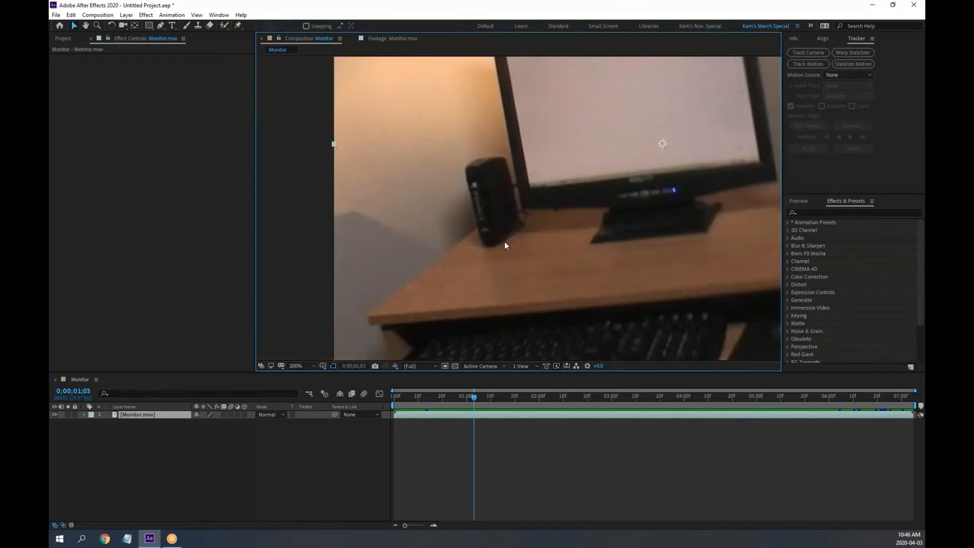
{"action": "scroll", "coordinate": [604, 220], "scroll_direction": "up", "scroll_amount": 1}
{"action": "left_click_drag", "start_coordinate": [635, 211], "coordinate": [505, 310]}
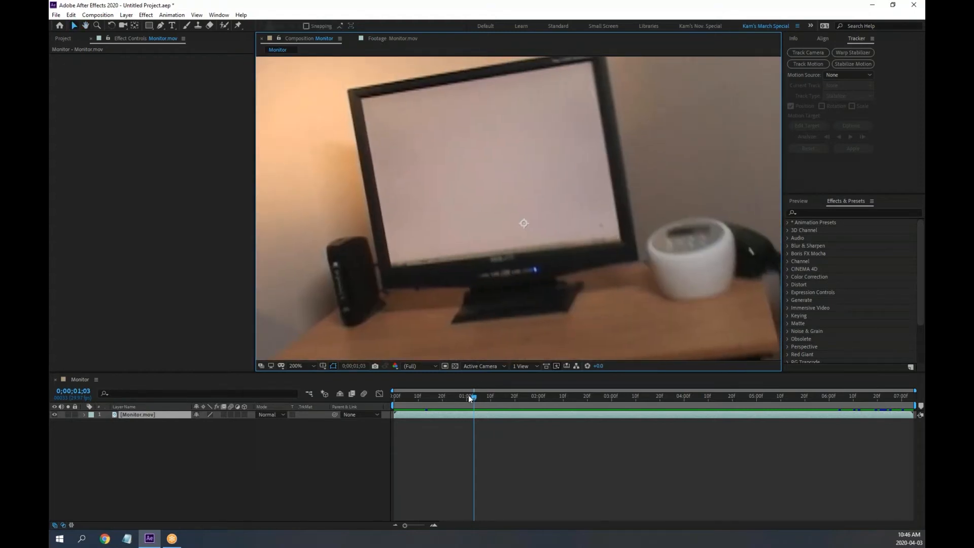
Return to the first frame, fit the whole frame in the viewer, and pick the yellow highlighter
{"action": "left_click_drag", "start_coordinate": [470, 399], "coordinate": [360, 402]}
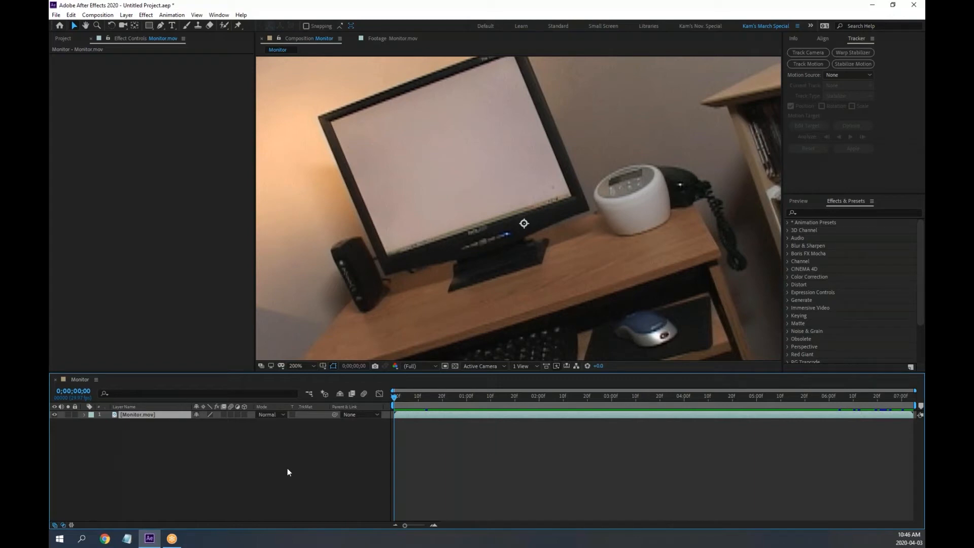
{"action": "left_click_drag", "start_coordinate": [425, 190], "coordinate": [439, 224]}
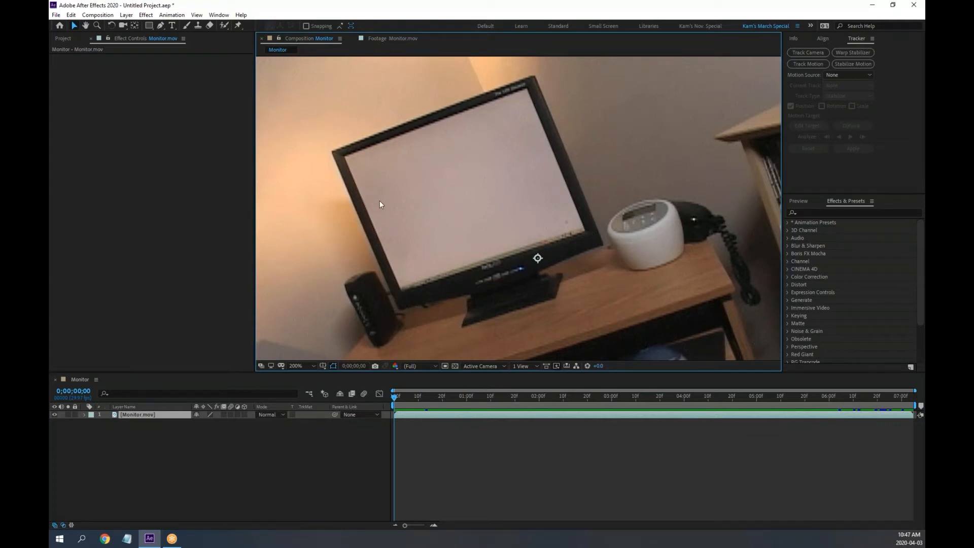
{"action": "key", "text": "slash"}
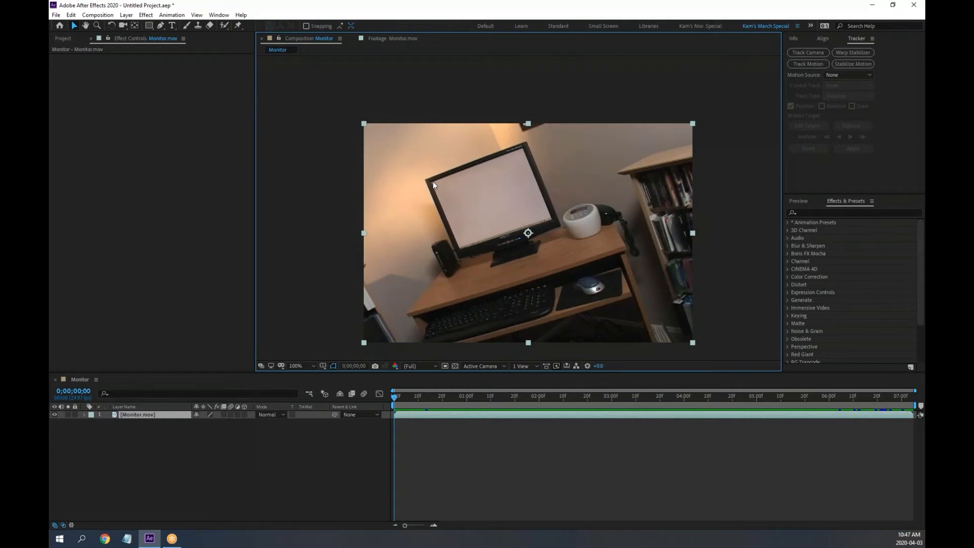
{"action": "left_click_drag", "start_coordinate": [517, 206], "coordinate": [506, 178]}
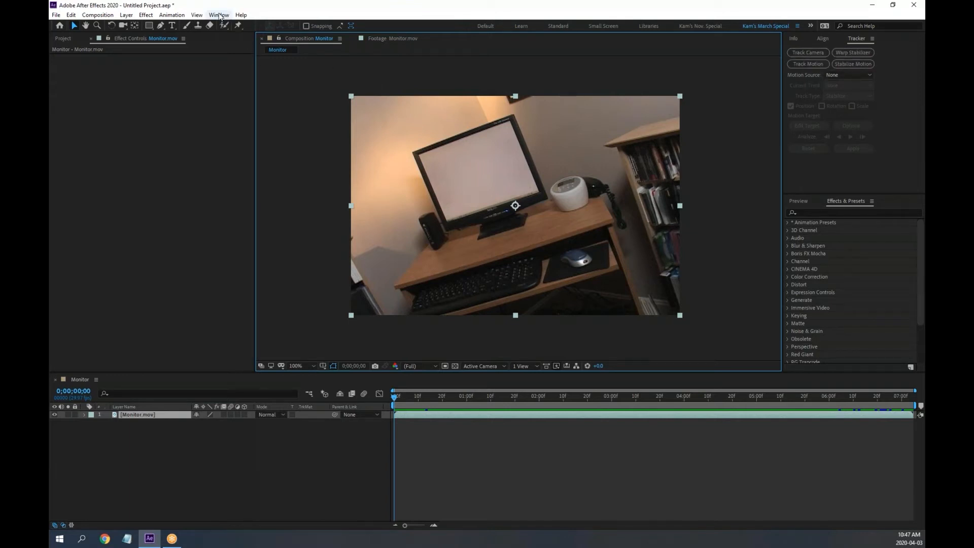
{"action": "left_click", "coordinate": [580, 4]}
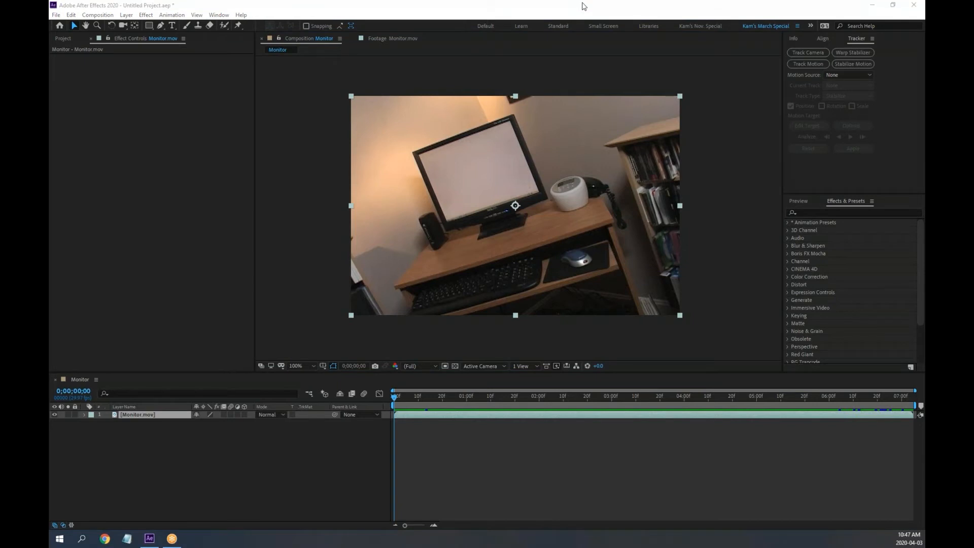
{"action": "left_click", "coordinate": [582, 35]}
{"action": "mouse_move", "coordinate": [132, 115]}
{"action": "left_mouse_down"}
{"action": "mouse_move", "coordinate": [138, 100]}
{"action": "mouse_move", "coordinate": [167, 99]}
{"action": "mouse_move", "coordinate": [170, 137]}
{"action": "mouse_move", "coordinate": [266, 131]}
{"action": "mouse_move", "coordinate": [287, 146]}
{"action": "mouse_move", "coordinate": [263, 156]}
{"action": "left_mouse_up"}
{"action": "left_click", "coordinate": [185, 131]}
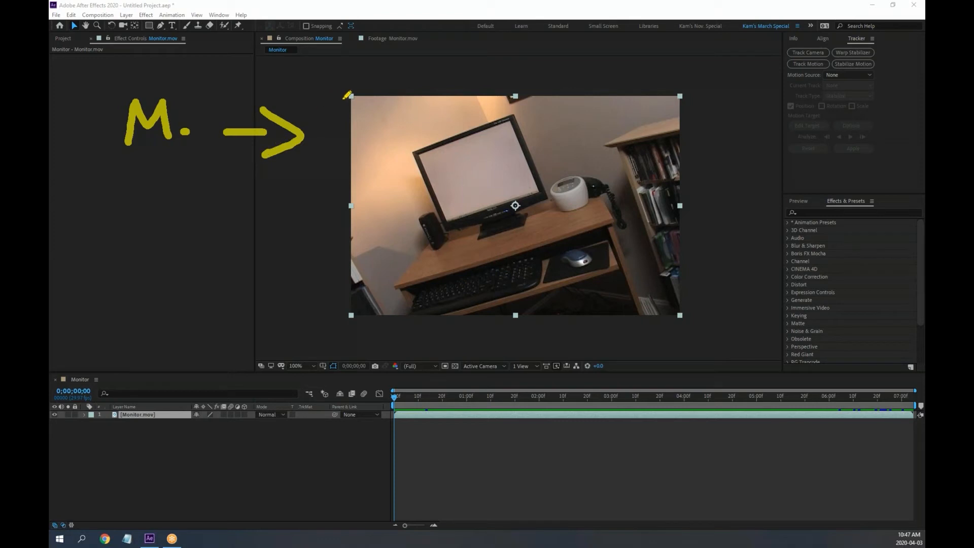
{"action": "left_click", "coordinate": [411, 152]}
{"action": "mouse_move", "coordinate": [411, 151]}
{"action": "left_mouse_down"}
{"action": "mouse_move", "coordinate": [448, 228]}
{"action": "mouse_move", "coordinate": [546, 198]}
{"action": "mouse_move", "coordinate": [511, 111]}
{"action": "mouse_move", "coordinate": [411, 150]}
{"action": "left_mouse_up"}
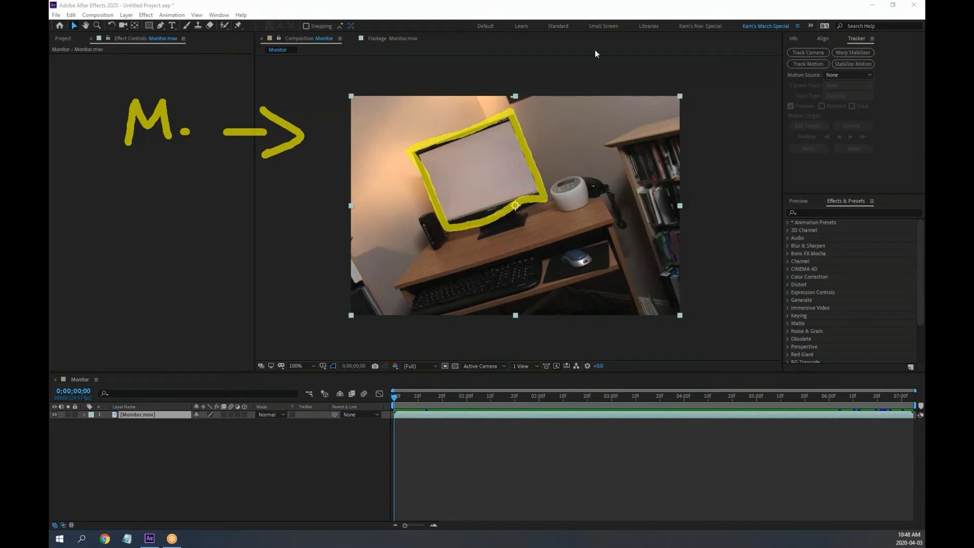
{"action": "left_click", "coordinate": [605, 60]}
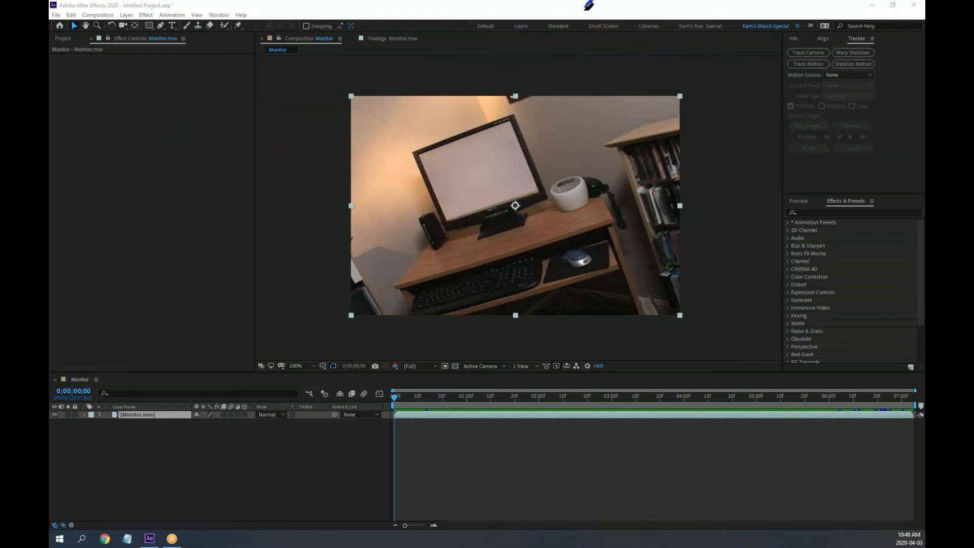
Zoom the Monitor composition to 200%, centre the monitor, and apply Track in Boris FX Mocha
{"action": "left_click", "coordinate": [766, 157]}
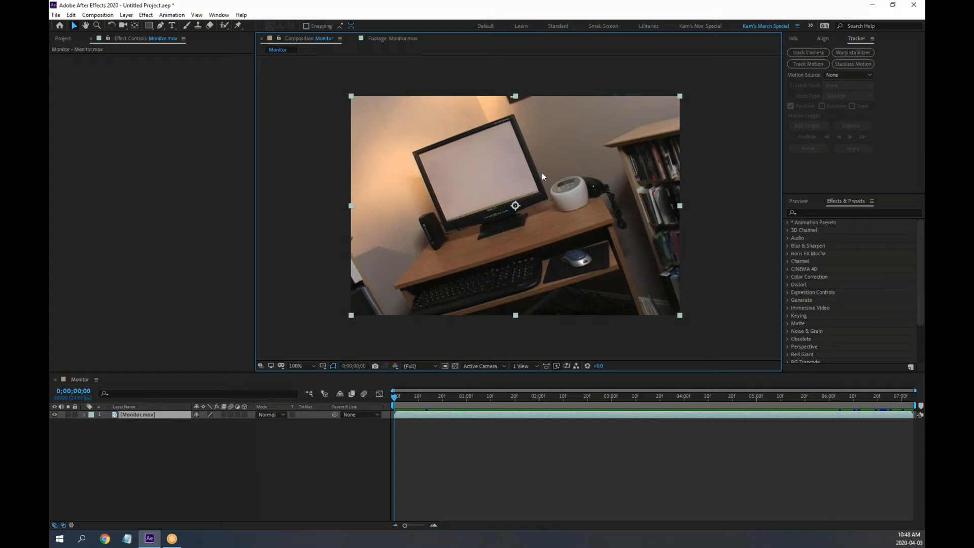
{"action": "key", "text": "period"}
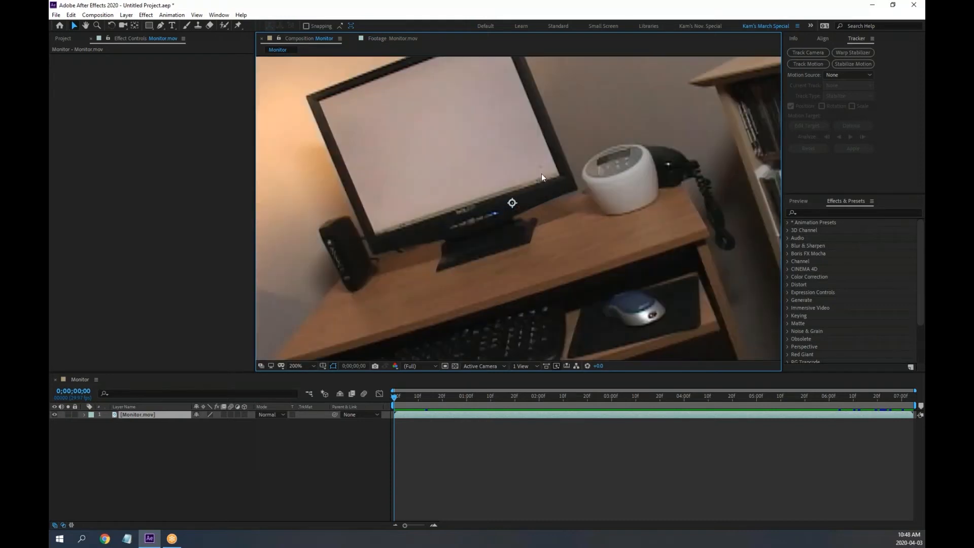
{"action": "left_click_drag", "start_coordinate": [543, 170], "coordinate": [547, 196]}
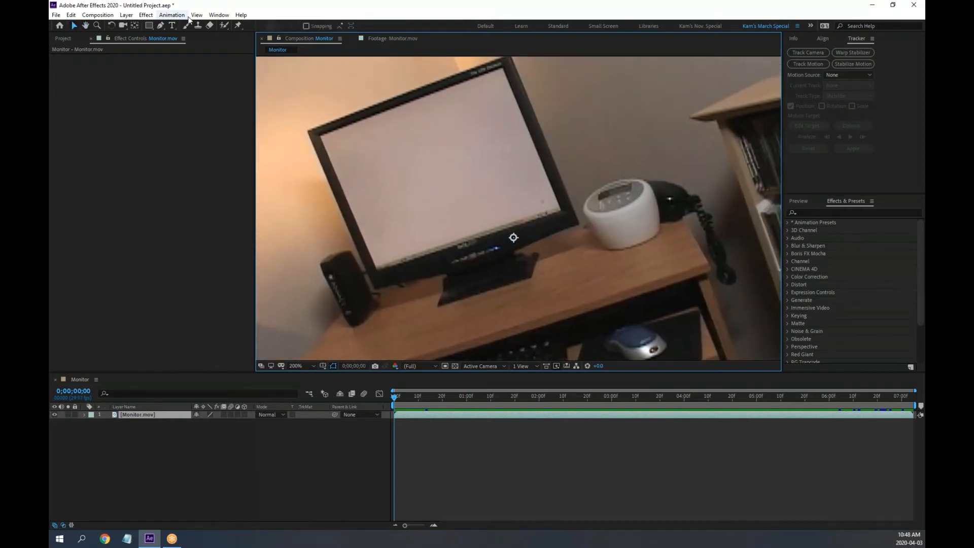
{"action": "left_click", "coordinate": [171, 14]}
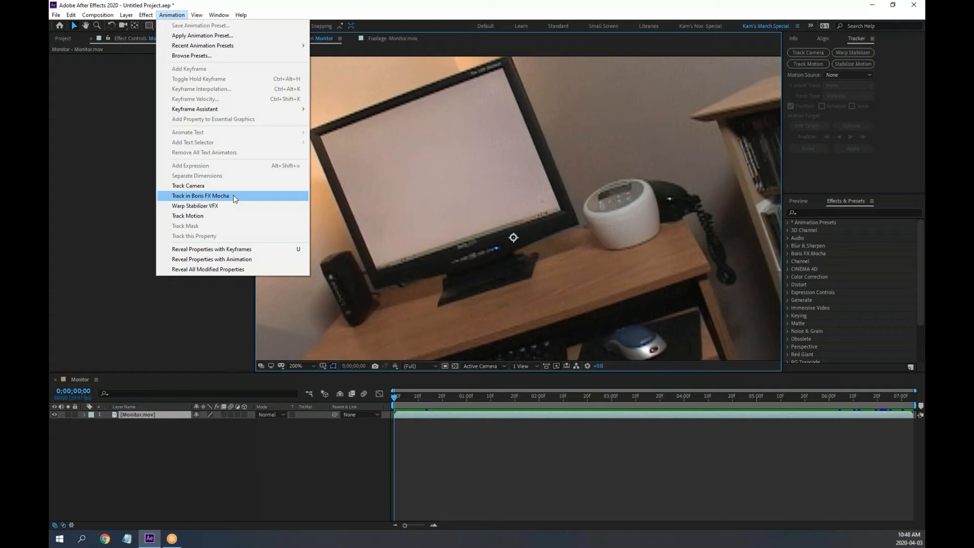
{"action": "left_click", "coordinate": [235, 197]}
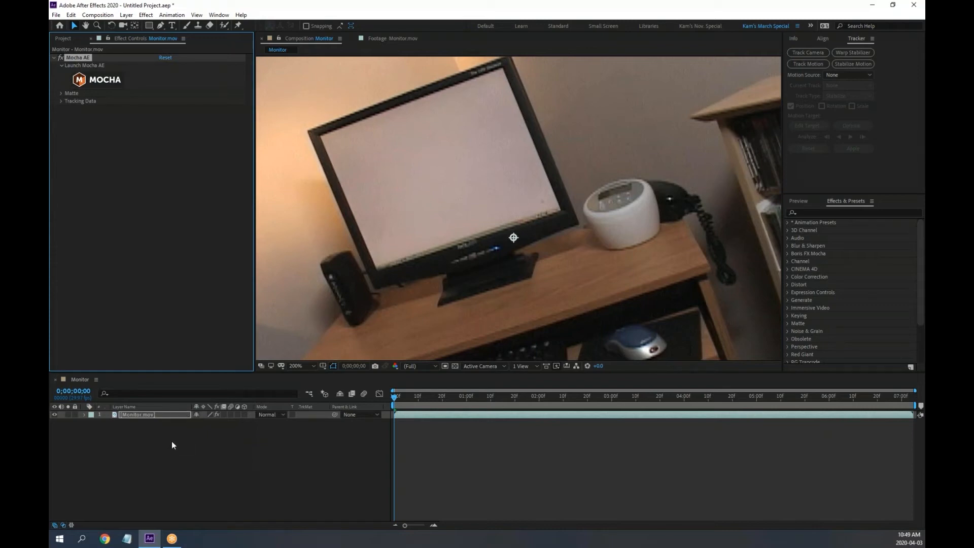
Expand the Mocha AE effect's Matte and Tracking Data groups, then launch Mocha and bring its window on screen
{"action": "left_click", "coordinate": [60, 94]}
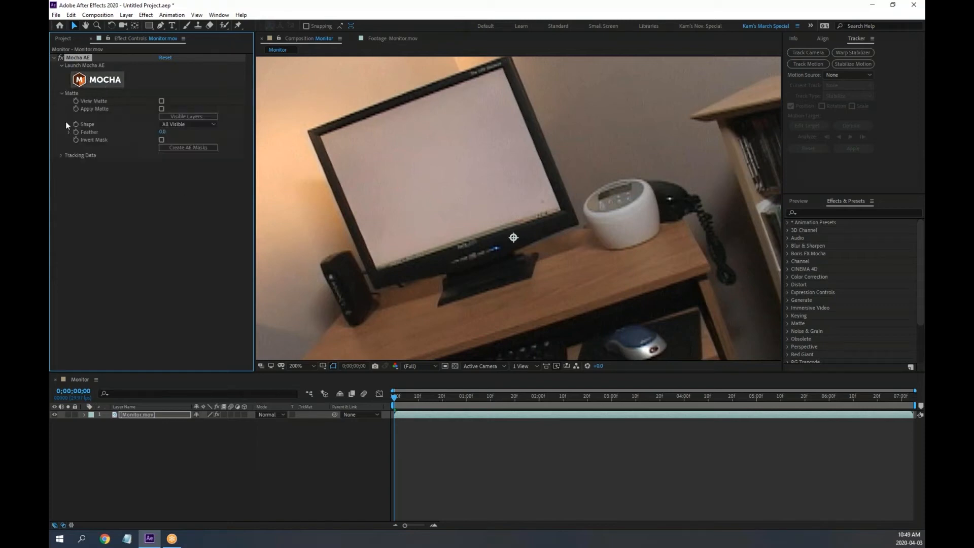
{"action": "left_click", "coordinate": [61, 155]}
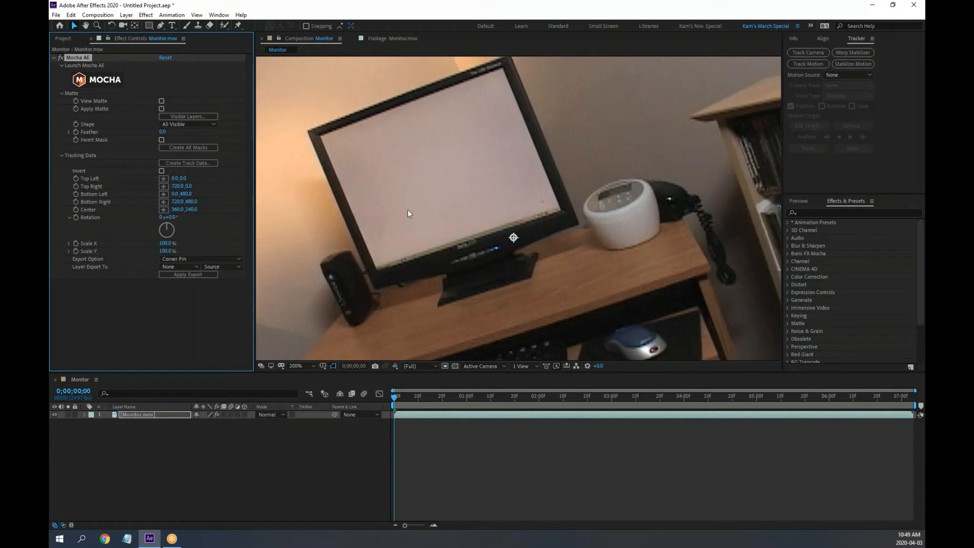
{"action": "left_click", "coordinate": [83, 80]}
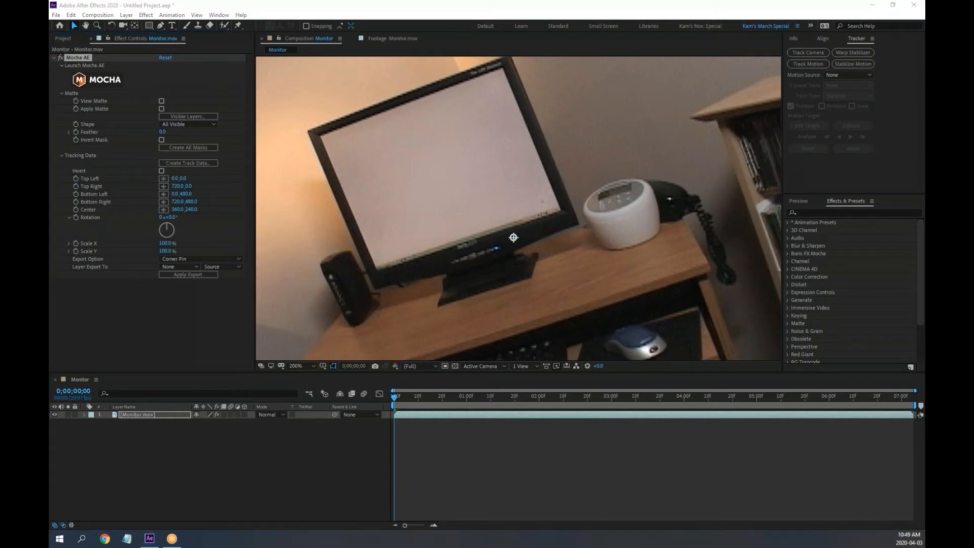
{"action": "left_click_drag", "start_coordinate": [50, 203], "coordinate": [355, 35]}
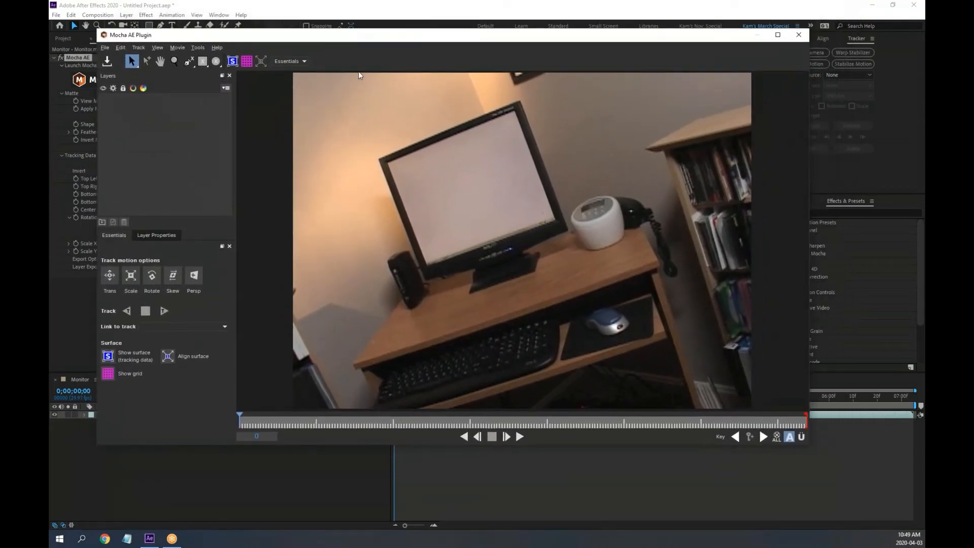
Maximise the Mocha window in the Classic workspace, then bring up the SynthEyes site in Chrome
{"action": "left_click", "coordinate": [778, 35]}
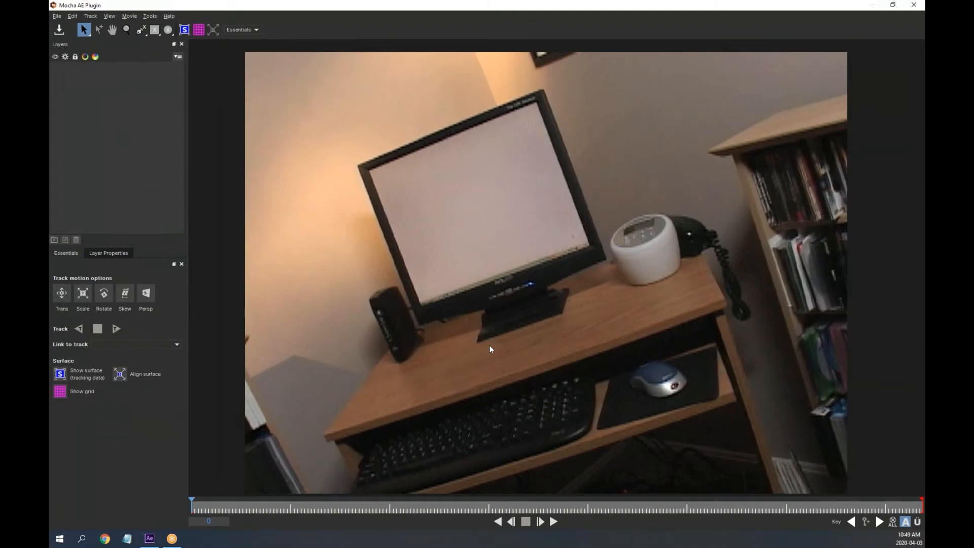
{"action": "left_click", "coordinate": [258, 31]}
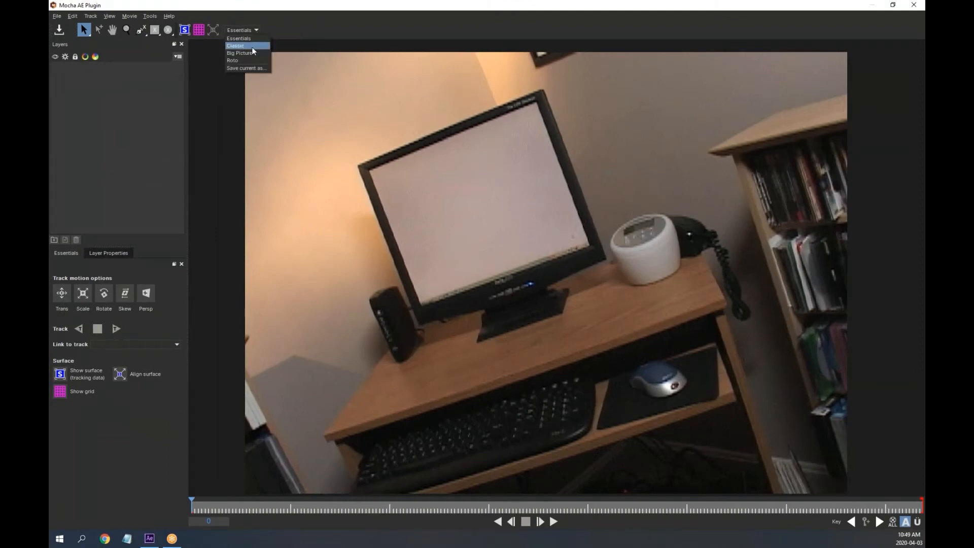
{"action": "left_click", "coordinate": [252, 46]}
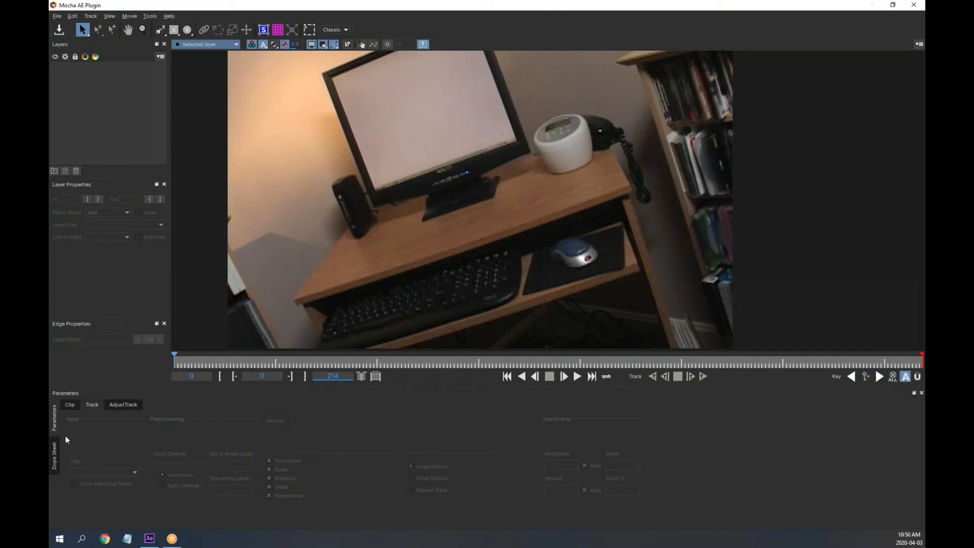
{"action": "left_click", "coordinate": [105, 539]}
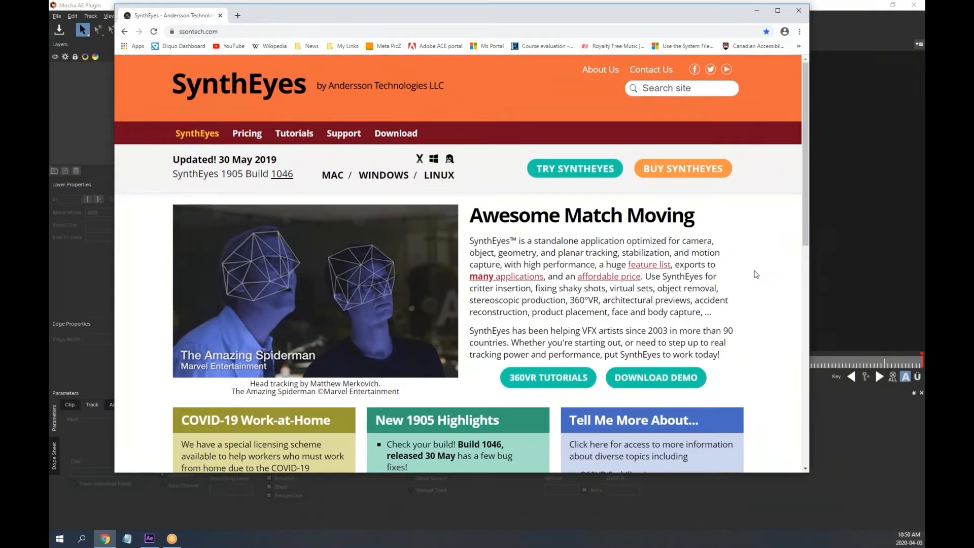
{"action": "scroll", "coordinate": [761, 277], "scroll_direction": "down", "scroll_amount": 3}
{"action": "scroll", "coordinate": [765, 278], "scroll_direction": "down", "scroll_amount": 7}
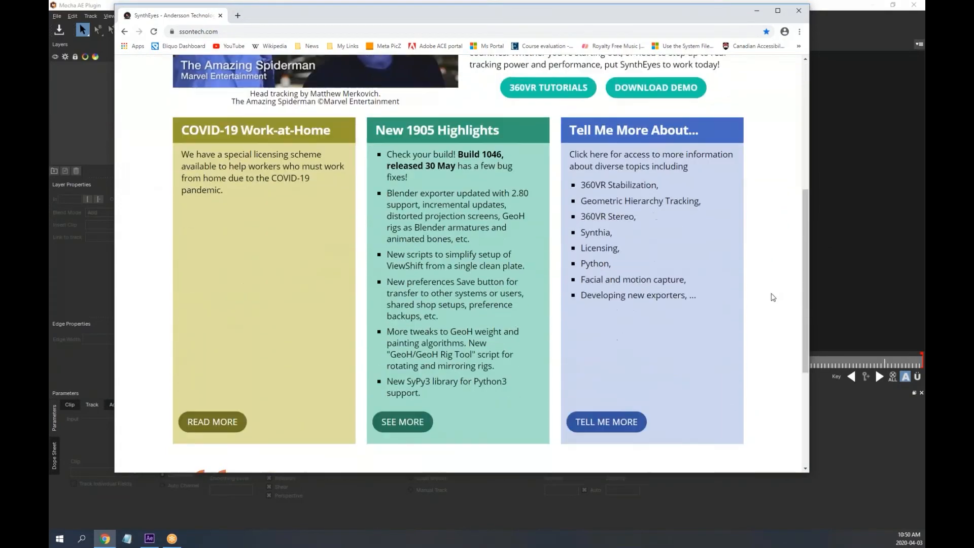
{"action": "scroll", "coordinate": [777, 311], "scroll_direction": "up", "scroll_amount": 7}
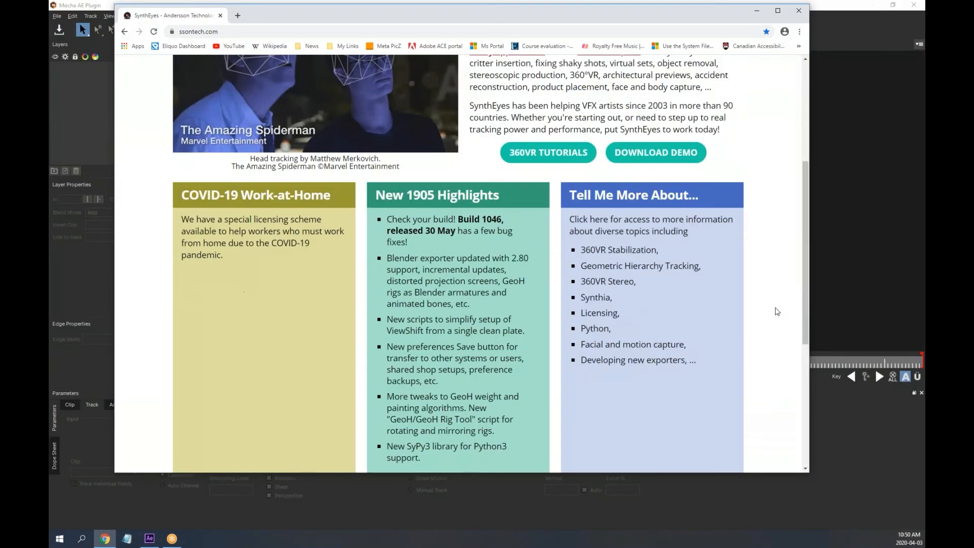
{"action": "scroll", "coordinate": [781, 311], "scroll_direction": "up", "scroll_amount": 4}
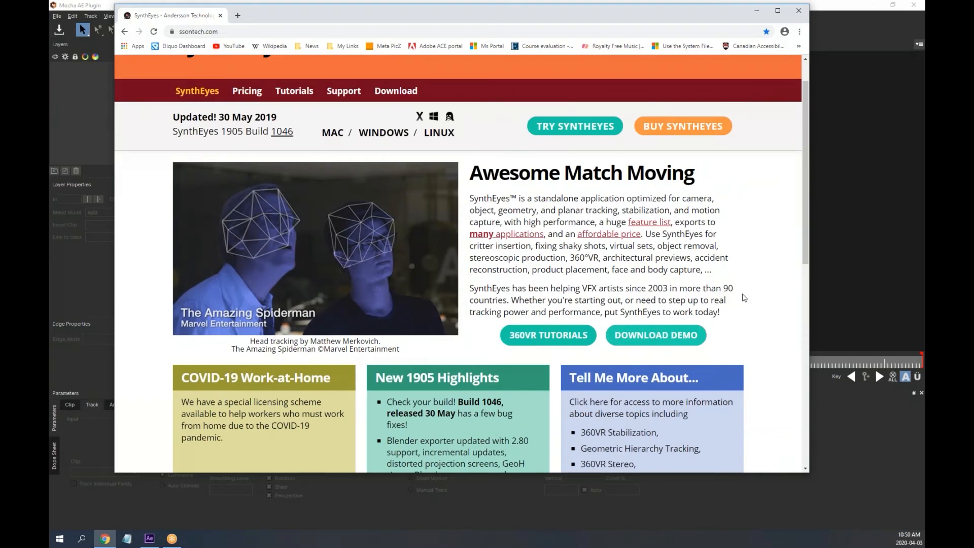
{"action": "scroll", "coordinate": [721, 279], "scroll_direction": "down", "scroll_amount": 1}
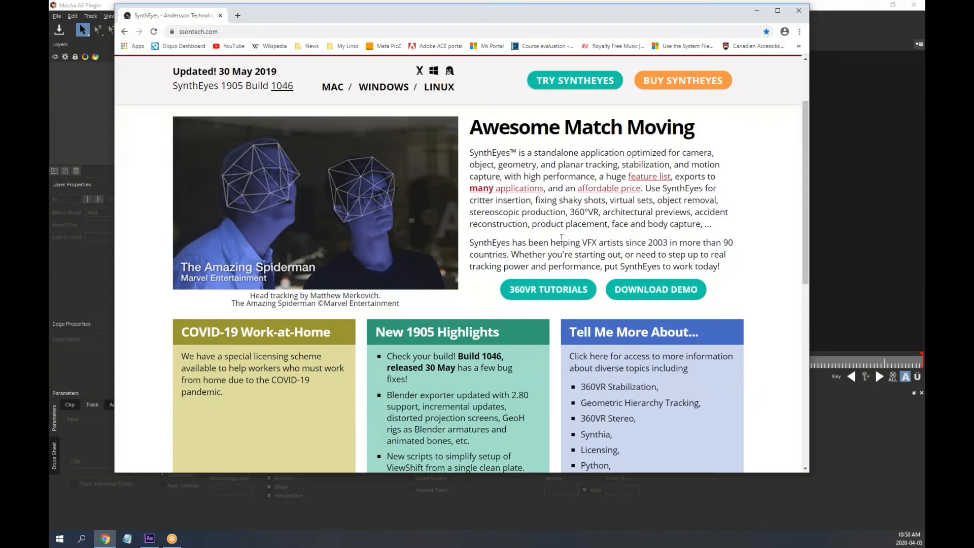
{"action": "scroll", "coordinate": [660, 191], "scroll_direction": "up", "scroll_amount": 2}
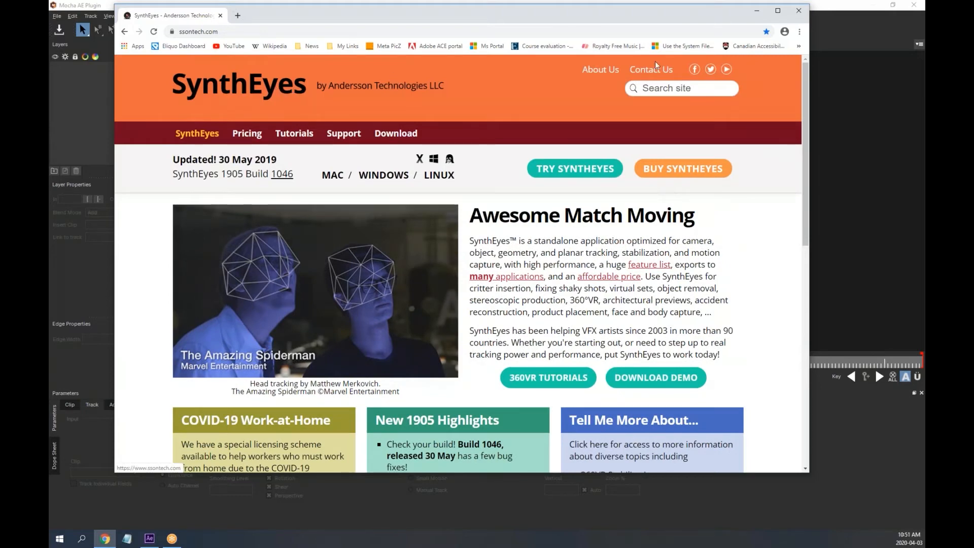
{"action": "left_click", "coordinate": [799, 11]}
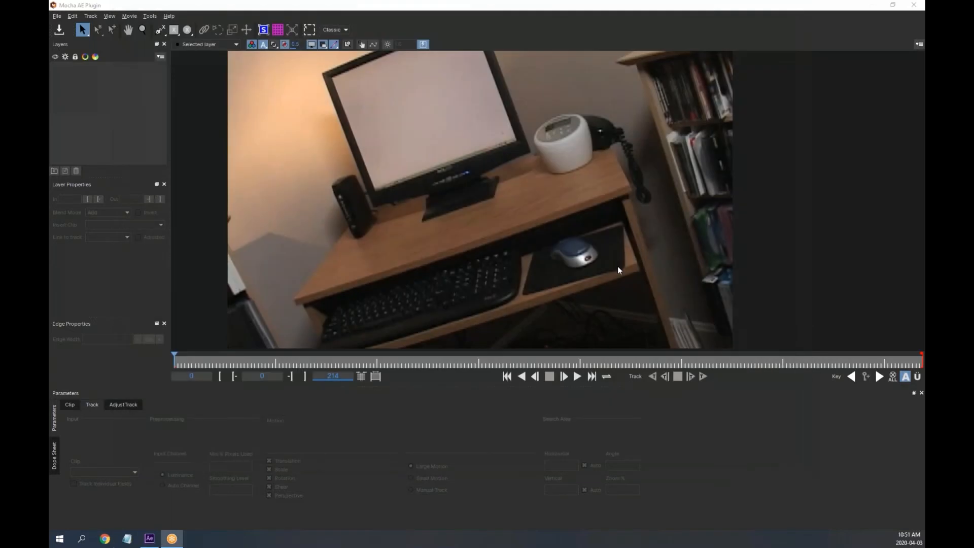
{"action": "left_click", "coordinate": [455, 192]}
{"action": "left_click", "coordinate": [338, 30]}
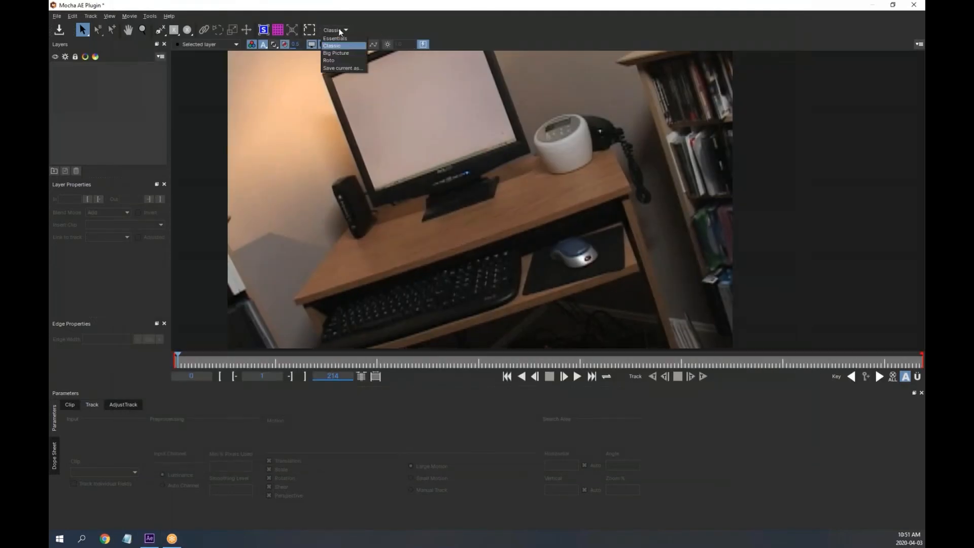
{"action": "left_click", "coordinate": [346, 38]}
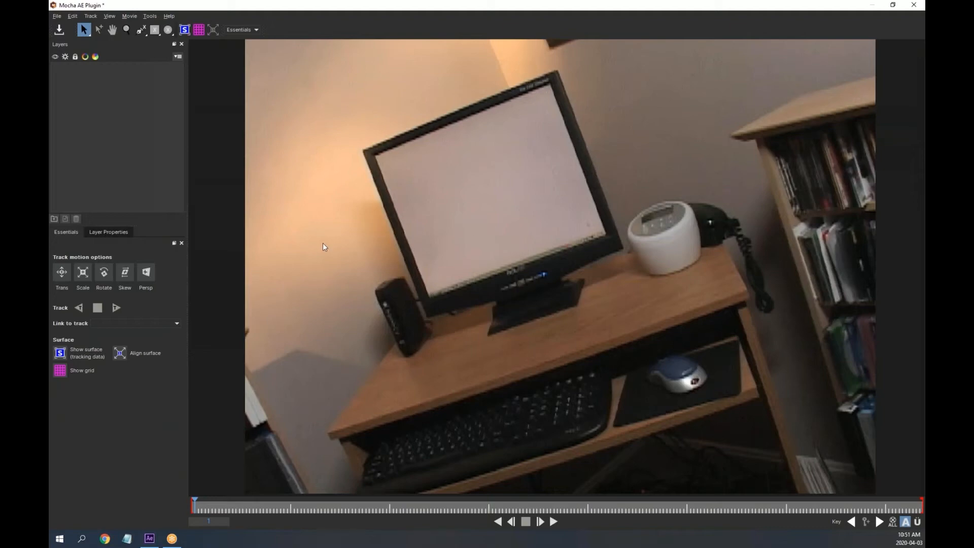
Show the tracking surface overlay and toggle the grid on and off
{"action": "left_click", "coordinate": [58, 352]}
{"action": "left_click", "coordinate": [62, 371]}
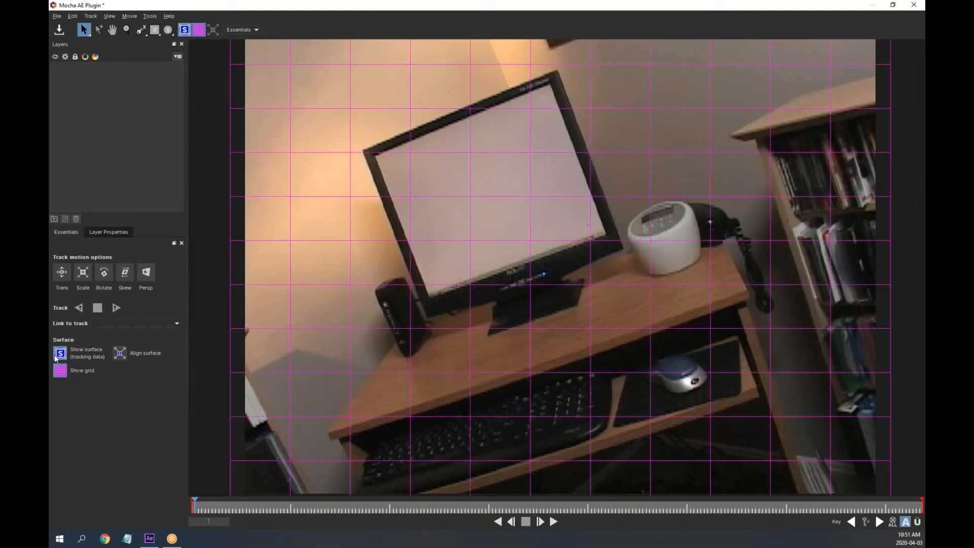
{"action": "left_click", "coordinate": [57, 374]}
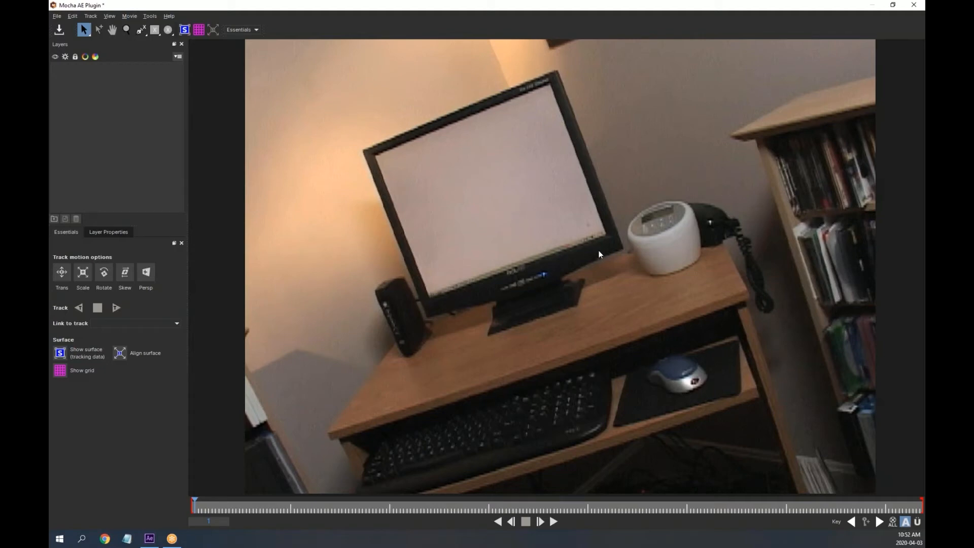
Draw a closed four-point X-Spline shape through the monitor screen's four corners
{"action": "left_click", "coordinate": [143, 31]}
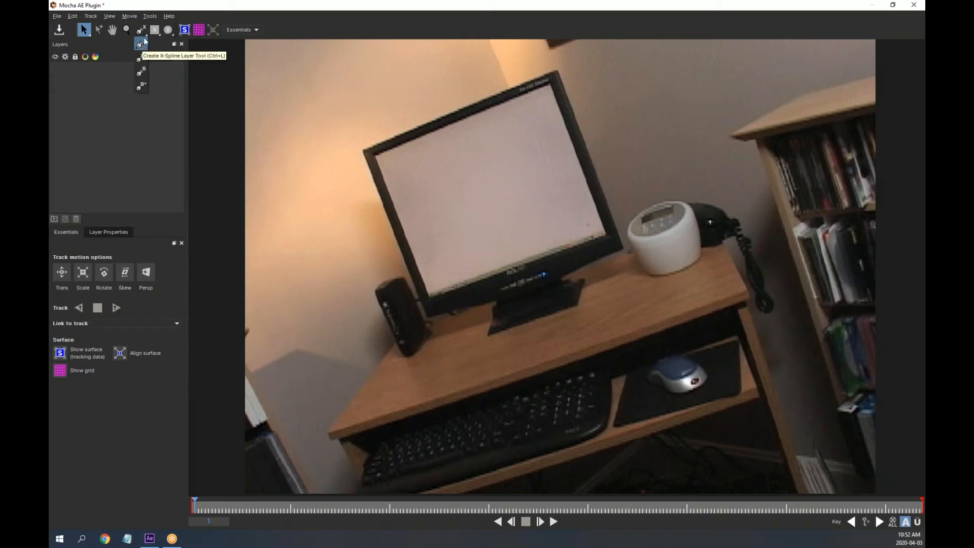
{"action": "left_click", "coordinate": [142, 46]}
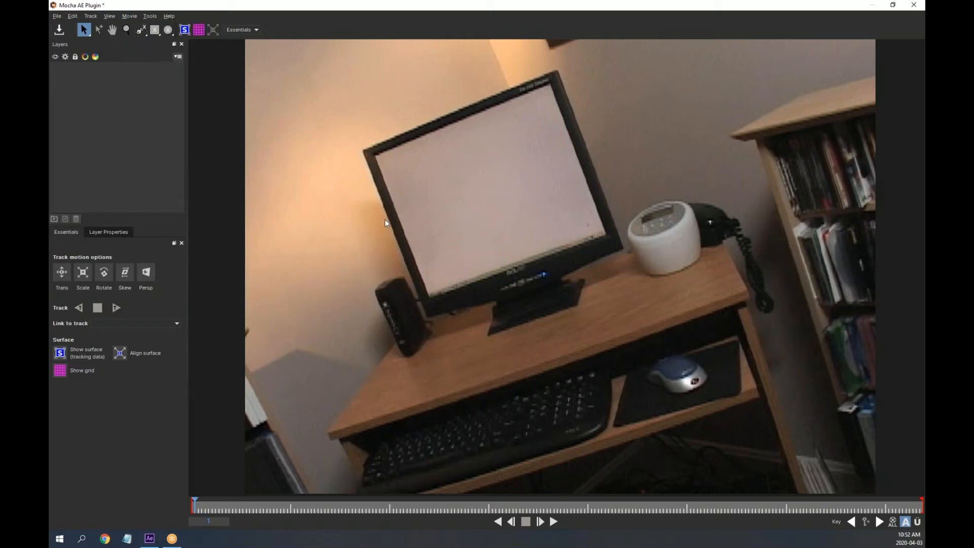
{"action": "left_click", "coordinate": [140, 29]}
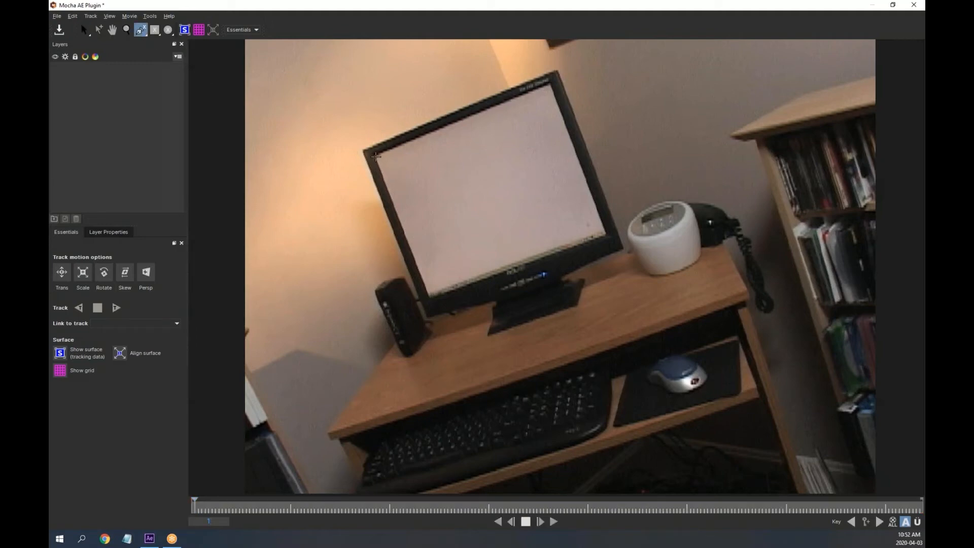
{"action": "left_click", "coordinate": [376, 156]}
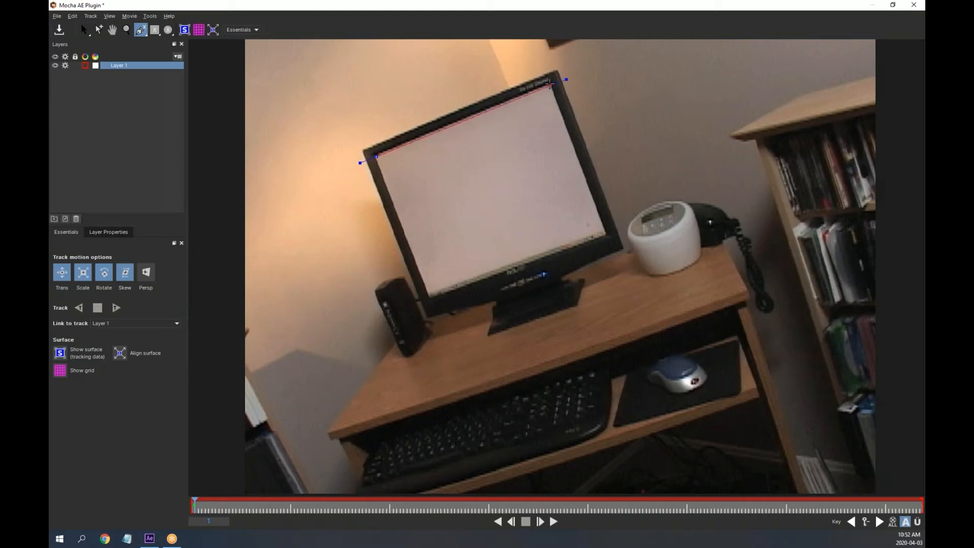
{"action": "left_click", "coordinate": [549, 84]}
{"action": "left_click_drag", "start_coordinate": [574, 233], "coordinate": [606, 238]}
{"action": "left_click", "coordinate": [606, 237]}
{"action": "left_click", "coordinate": [426, 301]}
{"action": "right_click", "coordinate": [518, 175]}
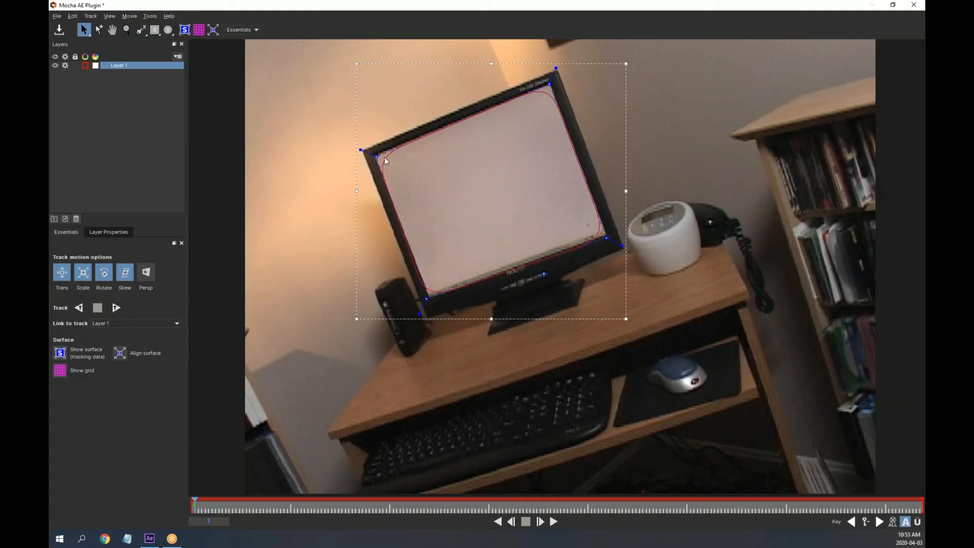
Pull the four spline points outward and sharpen each corner's curvature
{"action": "left_click_drag", "start_coordinate": [378, 155], "coordinate": [332, 132]}
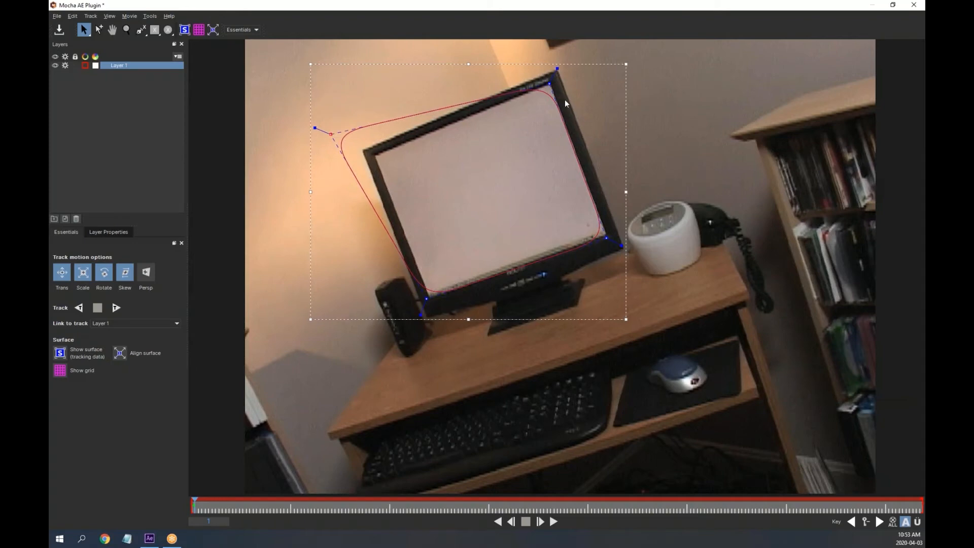
{"action": "left_click_drag", "start_coordinate": [550, 83], "coordinate": [571, 55]}
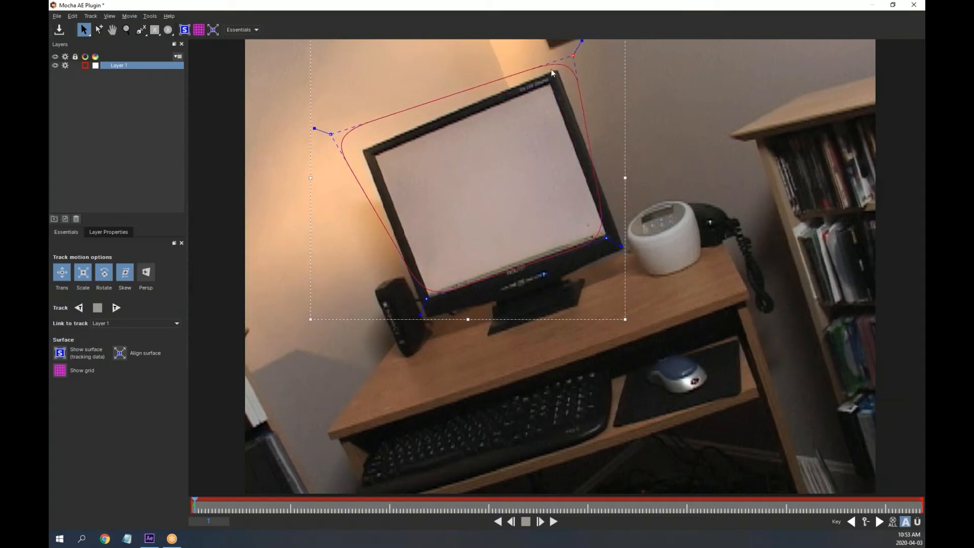
{"action": "left_click_drag", "start_coordinate": [607, 237], "coordinate": [648, 254]}
{"action": "left_click_drag", "start_coordinate": [428, 297], "coordinate": [417, 334]}
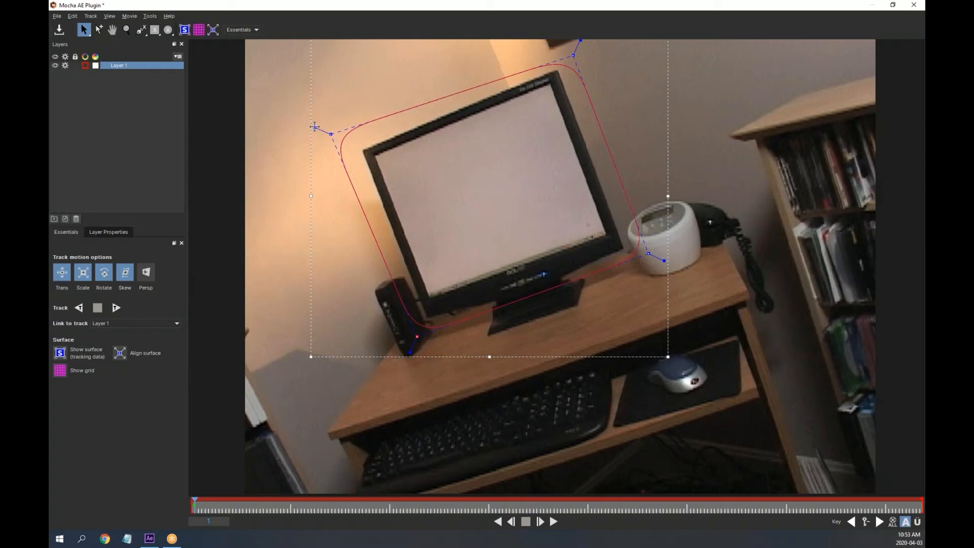
{"action": "mouse_move", "coordinate": [314, 127]}
{"action": "left_mouse_down"}
{"action": "mouse_move", "coordinate": [325, 127]}
{"action": "mouse_move", "coordinate": [306, 124]}
{"action": "left_mouse_up"}
{"action": "left_click_drag", "start_coordinate": [581, 39], "coordinate": [587, 18]}
{"action": "left_click_drag", "start_coordinate": [664, 260], "coordinate": [667, 262]}
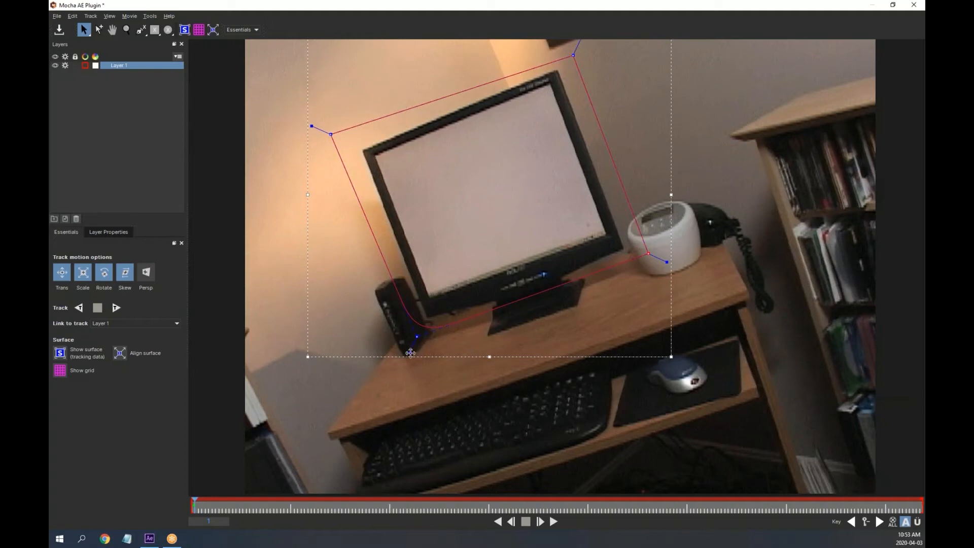
{"action": "left_click_drag", "start_coordinate": [410, 352], "coordinate": [409, 355]}
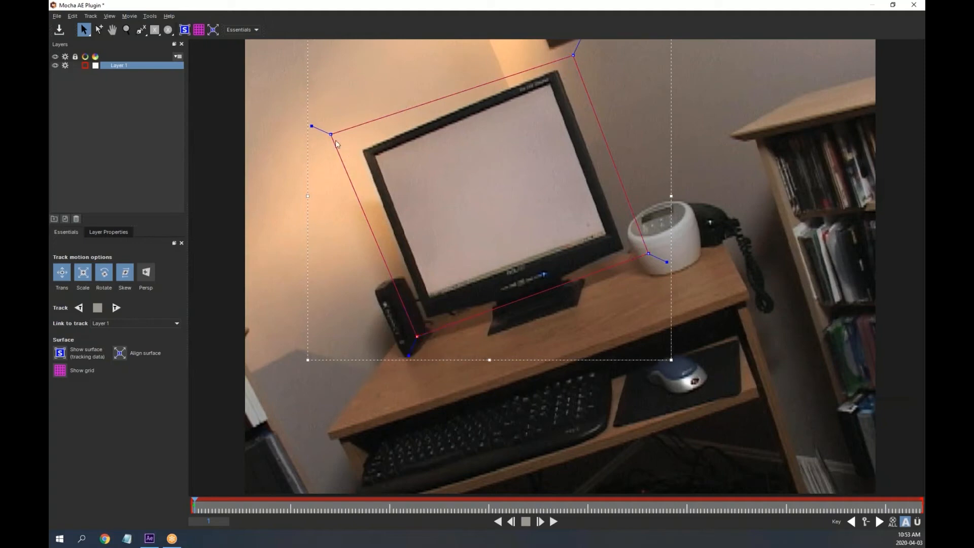
Snap the four corners tightly onto the monitor's outer frame and fine-tune them
{"action": "left_click_drag", "start_coordinate": [329, 134], "coordinate": [357, 148]}
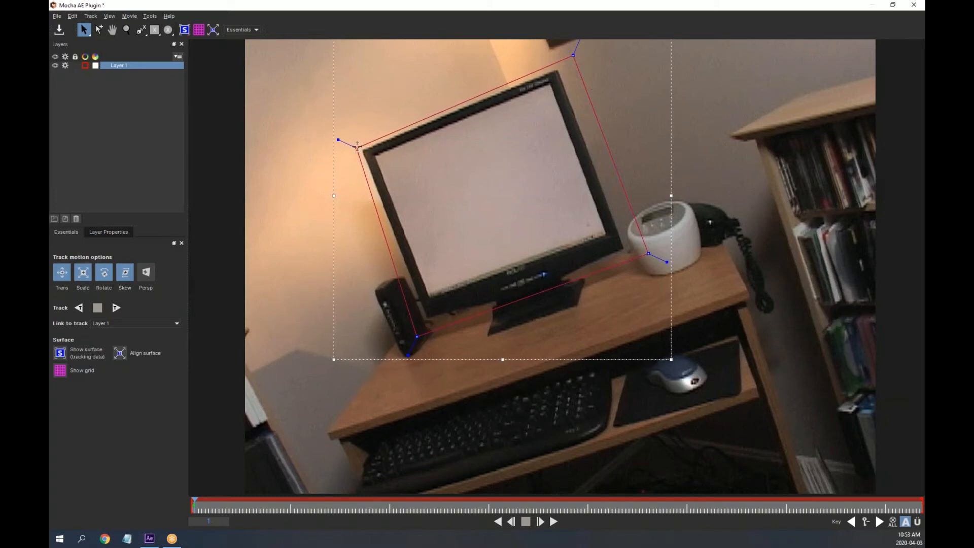
{"action": "left_click_drag", "start_coordinate": [358, 146], "coordinate": [356, 146]}
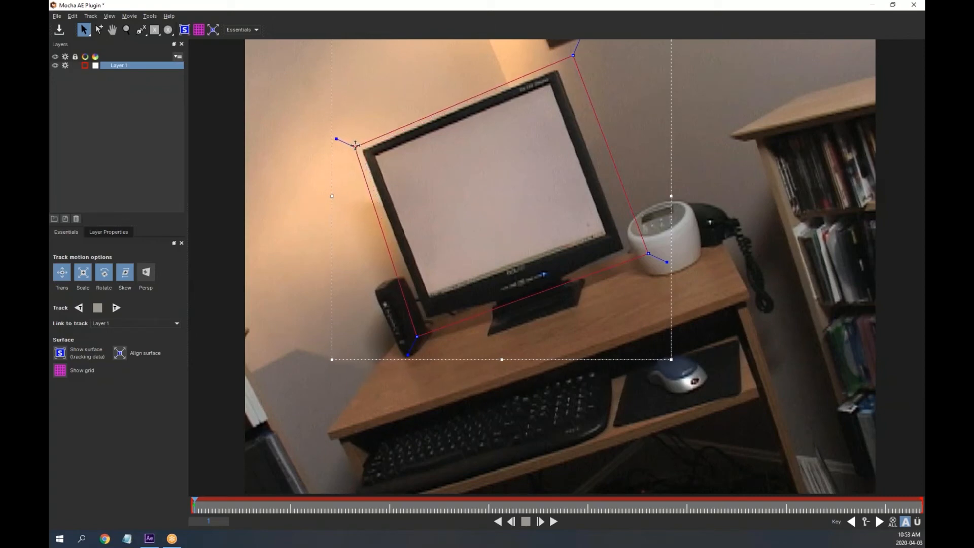
{"action": "left_click_drag", "start_coordinate": [574, 55], "coordinate": [562, 62]}
{"action": "left_click_drag", "start_coordinate": [648, 253], "coordinate": [628, 250]}
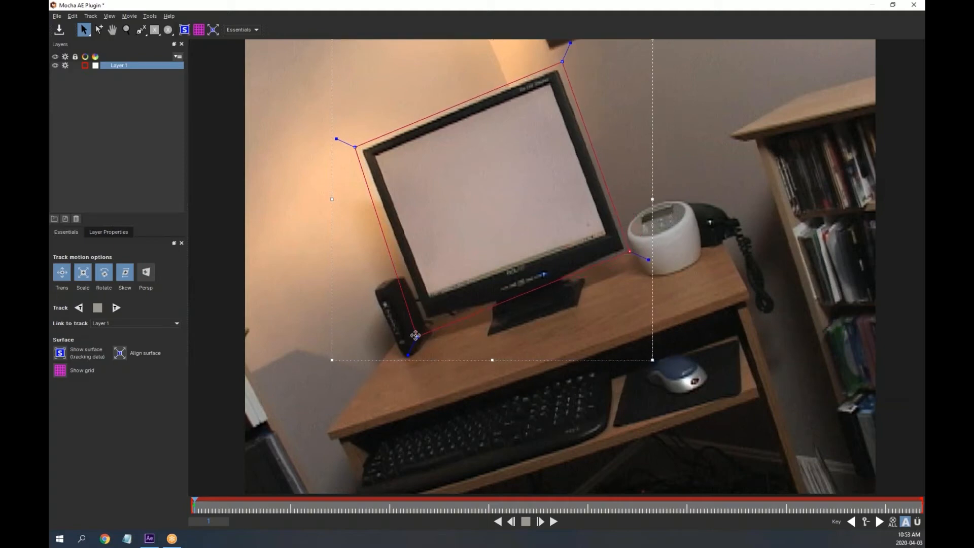
{"action": "left_click_drag", "start_coordinate": [416, 337], "coordinate": [424, 324]}
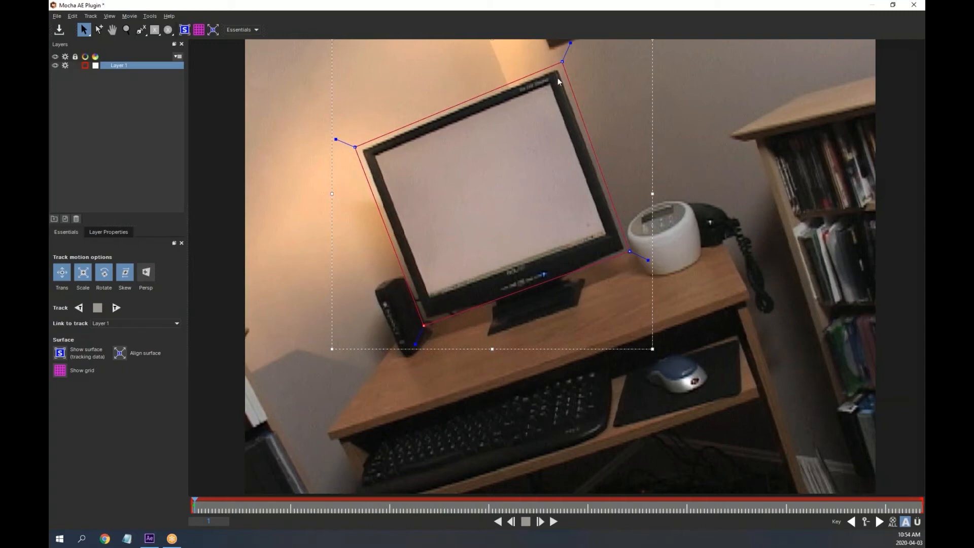
{"action": "left_click_drag", "start_coordinate": [564, 60], "coordinate": [561, 63]}
{"action": "left_click_drag", "start_coordinate": [630, 252], "coordinate": [632, 252]}
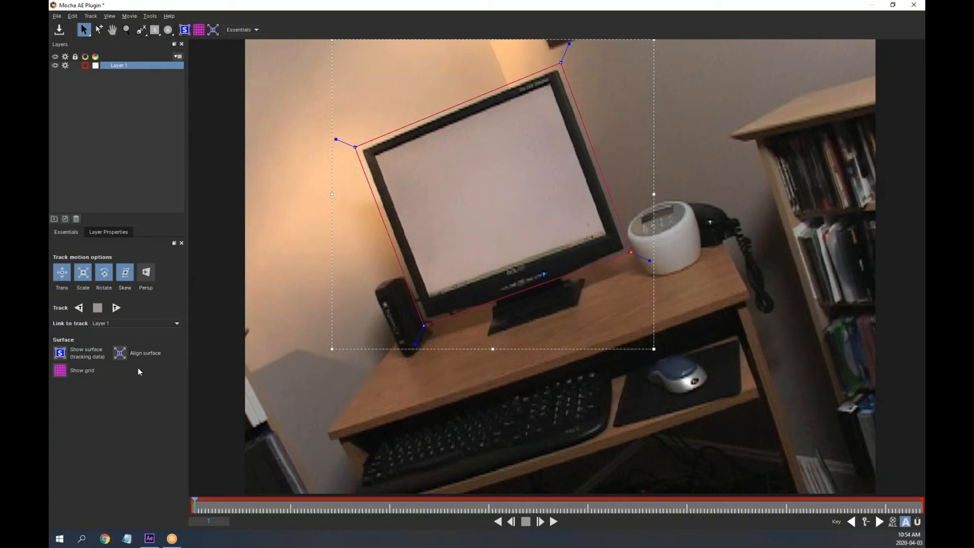
Turn on Show grid and highlight the monitor's top edge and a vertical line with annotations
{"action": "left_click", "coordinate": [60, 371]}
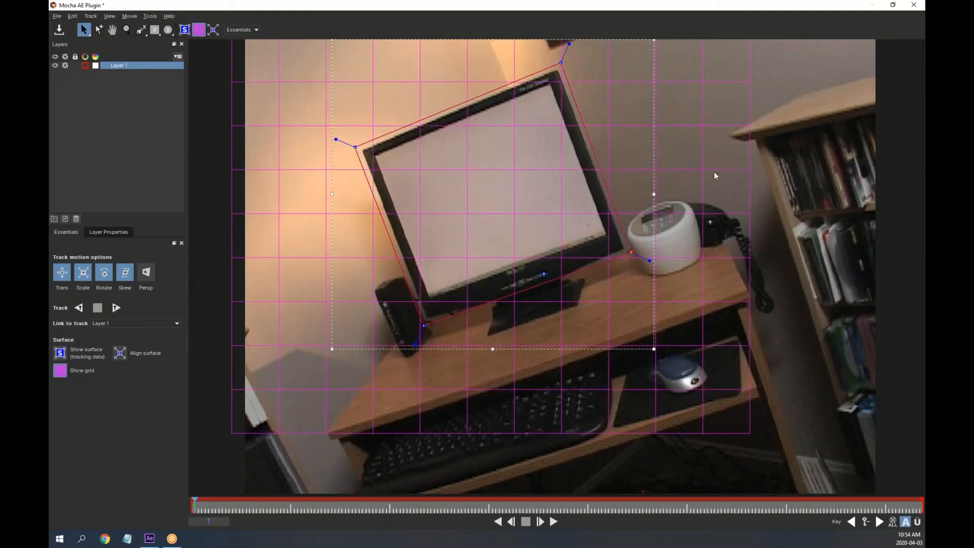
{"action": "left_click", "coordinate": [585, 7]}
{"action": "left_click_drag", "start_coordinate": [373, 128], "coordinate": [608, 127]}
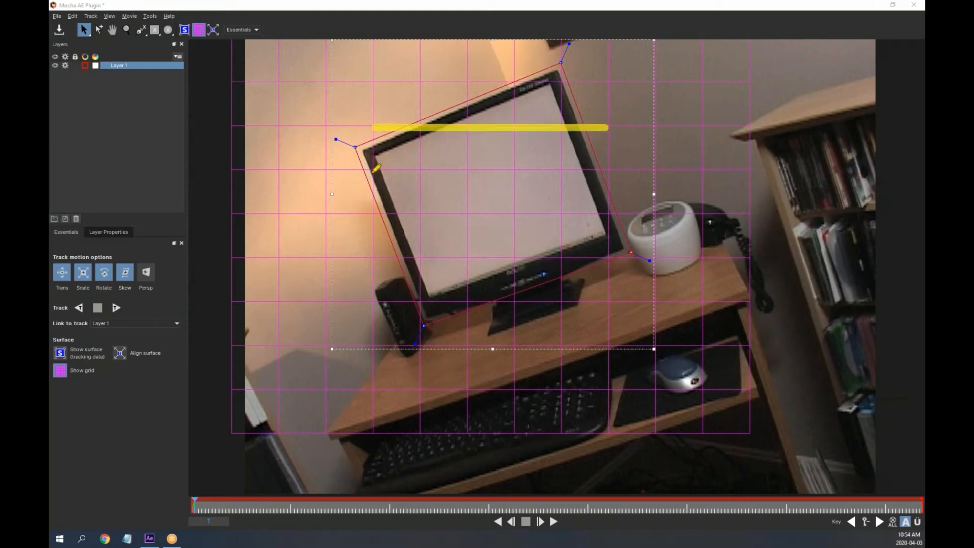
{"action": "left_click_drag", "start_coordinate": [415, 78], "coordinate": [420, 220]}
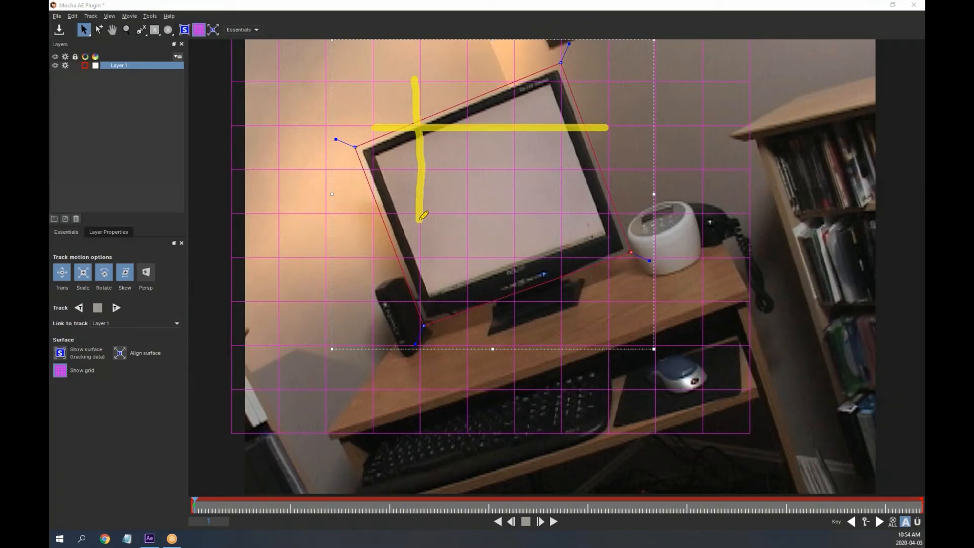
{"action": "left_click_drag", "start_coordinate": [420, 219], "coordinate": [419, 259]}
Clear the marks, circle the screen with 'AE' written inside, then scrub frames 5 to 40
{"action": "left_click", "coordinate": [634, 63]}
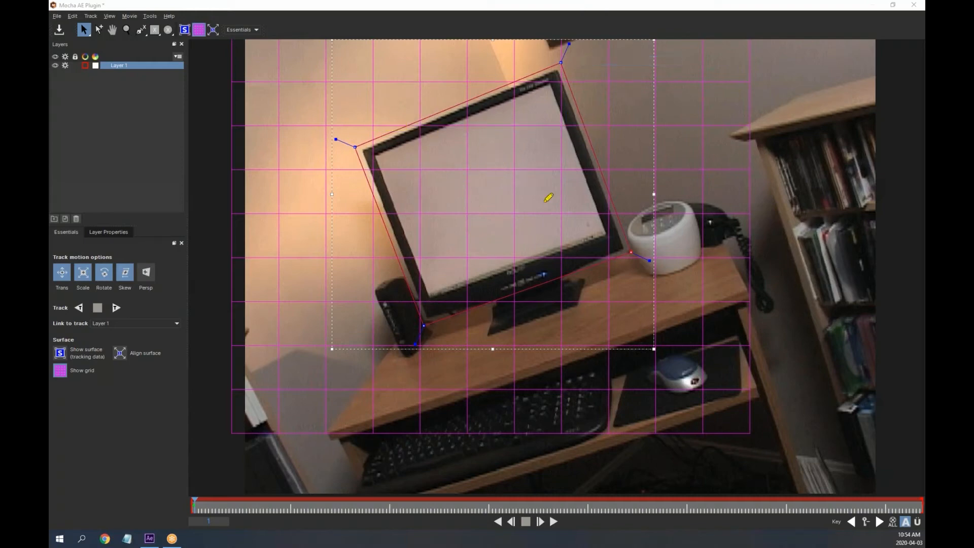
{"action": "mouse_move", "coordinate": [506, 129]}
{"action": "left_mouse_down"}
{"action": "mouse_move", "coordinate": [478, 126]}
{"action": "mouse_move", "coordinate": [426, 175]}
{"action": "mouse_move", "coordinate": [446, 232]}
{"action": "mouse_move", "coordinate": [554, 257]}
{"action": "mouse_move", "coordinate": [585, 181]}
{"action": "mouse_move", "coordinate": [538, 125]}
{"action": "mouse_move", "coordinate": [483, 135]}
{"action": "left_mouse_up"}
{"action": "mouse_move", "coordinate": [460, 214]}
{"action": "left_mouse_down"}
{"action": "mouse_move", "coordinate": [480, 150]}
{"action": "mouse_move", "coordinate": [501, 209]}
{"action": "left_mouse_up"}
{"action": "left_click_drag", "start_coordinate": [468, 182], "coordinate": [508, 181]}
{"action": "mouse_move", "coordinate": [551, 155]}
{"action": "left_mouse_down"}
{"action": "mouse_move", "coordinate": [515, 155]}
{"action": "mouse_move", "coordinate": [558, 199]}
{"action": "left_mouse_up"}
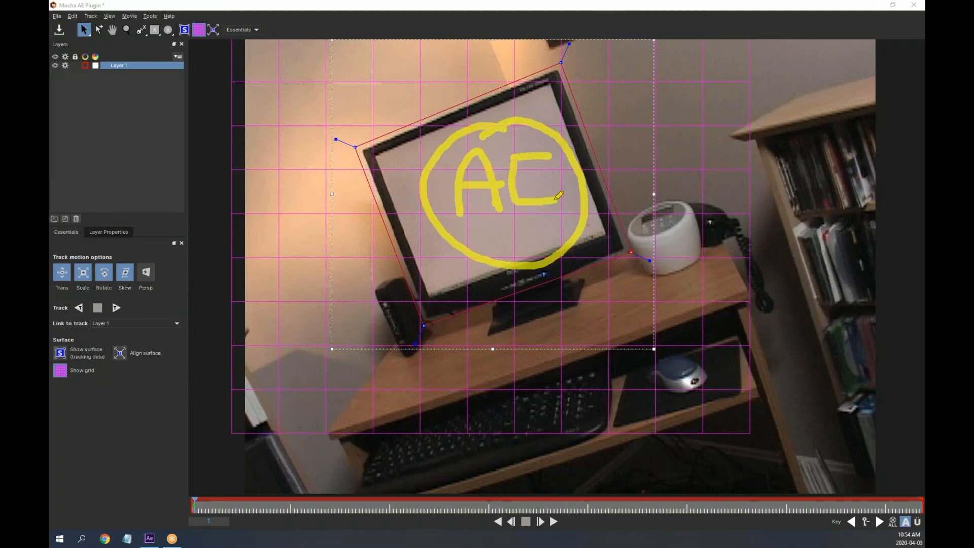
{"action": "left_click_drag", "start_coordinate": [514, 175], "coordinate": [556, 176]}
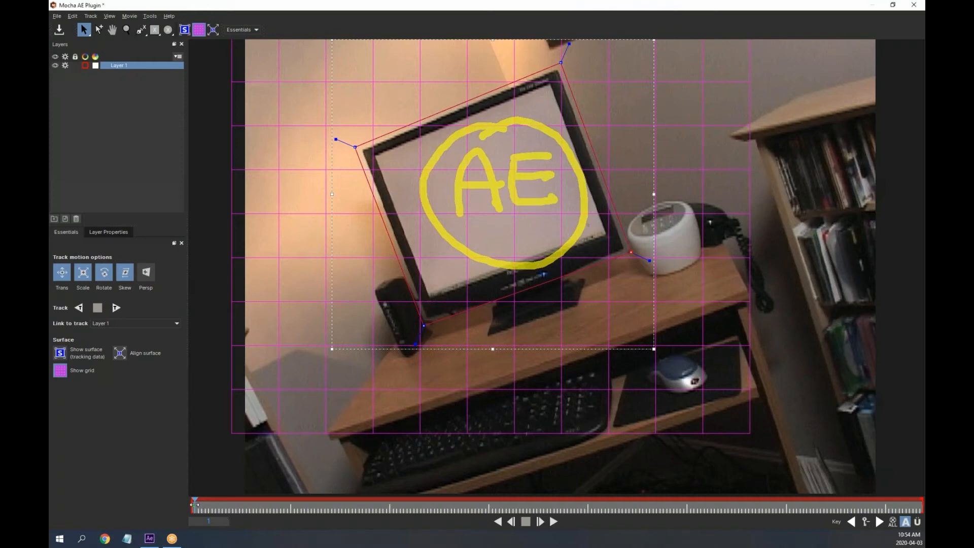
{"action": "left_click", "coordinate": [211, 506]}
{"action": "mouse_move", "coordinate": [211, 506]}
{"action": "left_mouse_down"}
{"action": "mouse_move", "coordinate": [410, 519]}
{"action": "mouse_move", "coordinate": [416, 507]}
{"action": "mouse_move", "coordinate": [193, 503]}
{"action": "left_mouse_up"}
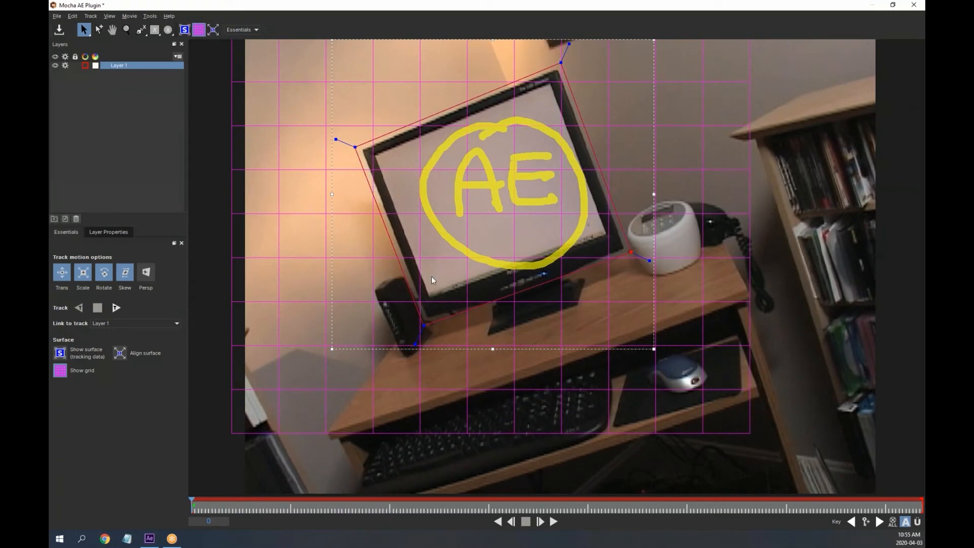
Clear the annotation, turn on Show surface and turn off Show grid
{"action": "left_click", "coordinate": [579, 64]}
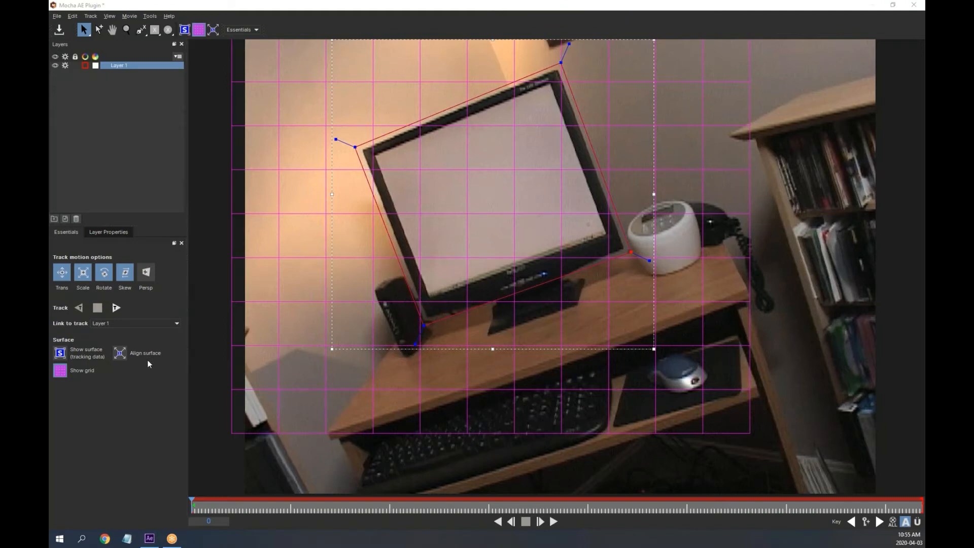
{"action": "left_click", "coordinate": [61, 353]}
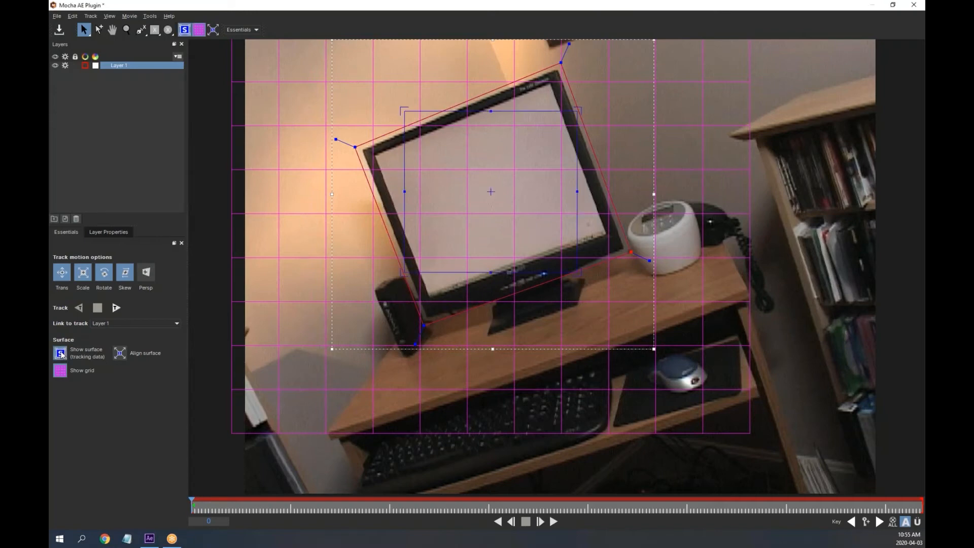
{"action": "left_click", "coordinate": [61, 373]}
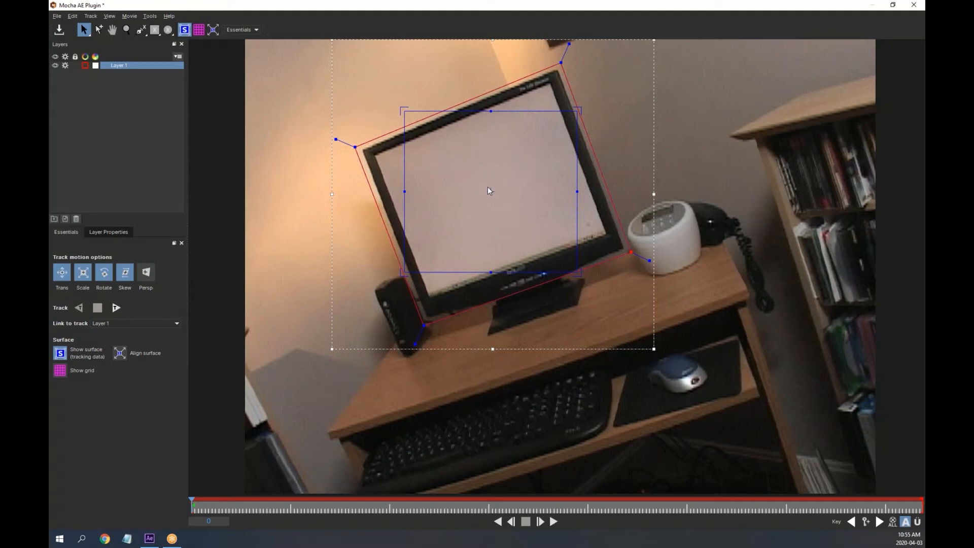
Drag the surface's four corners onto the matching monitor screen corners
{"action": "left_click_drag", "start_coordinate": [405, 111], "coordinate": [430, 143]}
{"action": "left_click_drag", "start_coordinate": [402, 269], "coordinate": [432, 248]}
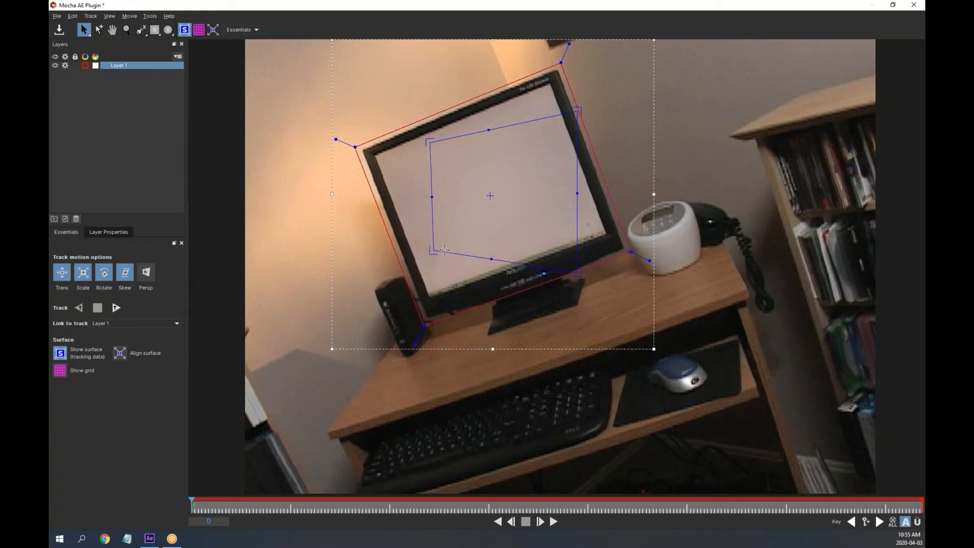
{"action": "left_click_drag", "start_coordinate": [579, 273], "coordinate": [565, 238]}
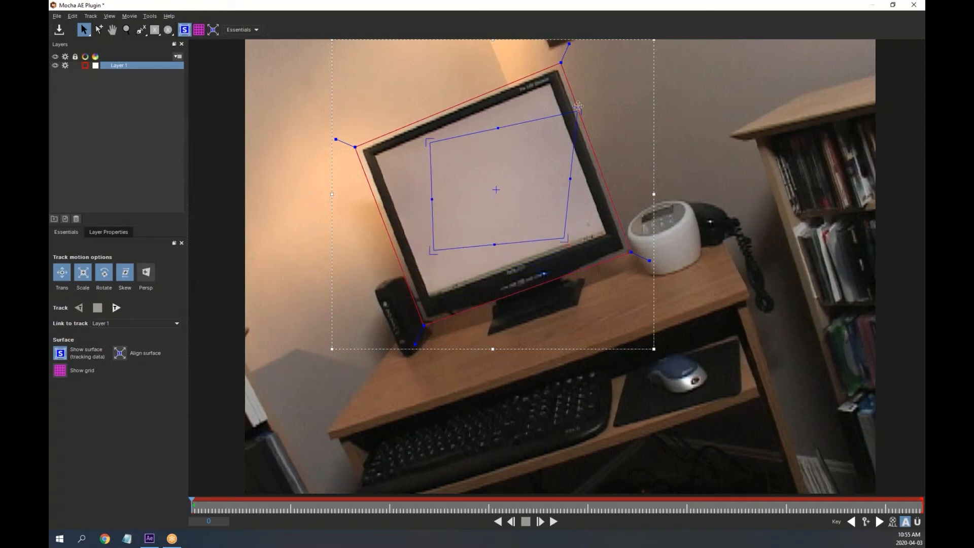
{"action": "left_click_drag", "start_coordinate": [582, 106], "coordinate": [526, 111]}
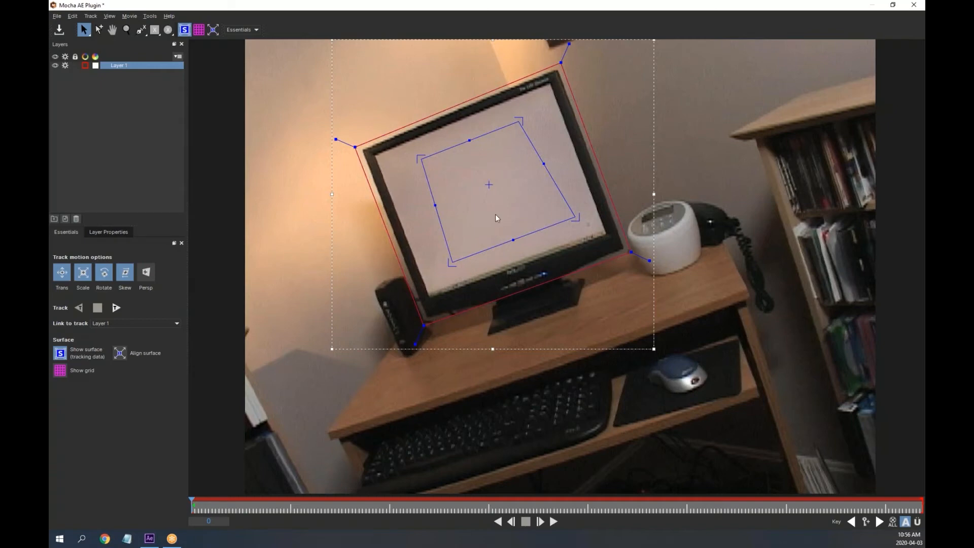
{"action": "left_click_drag", "start_coordinate": [421, 159], "coordinate": [377, 155]}
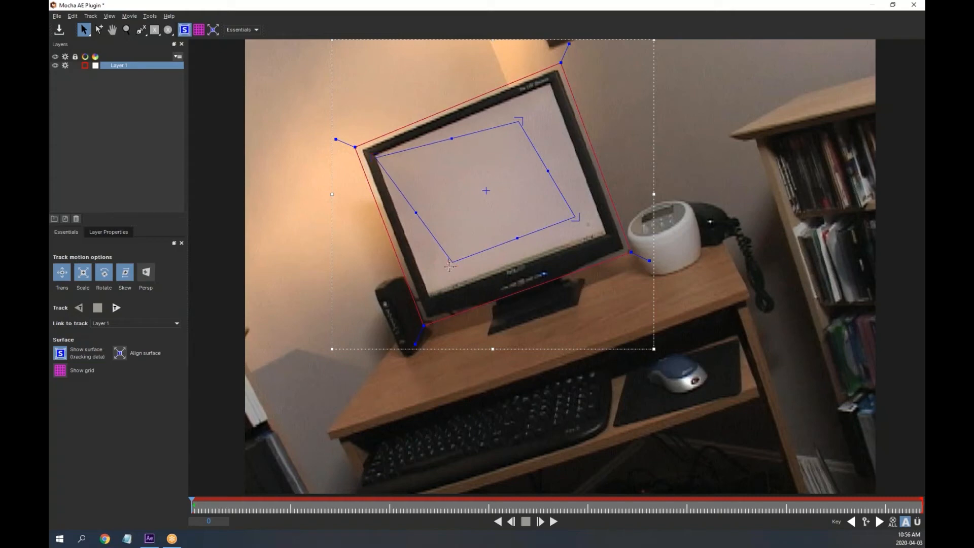
{"action": "left_click_drag", "start_coordinate": [449, 266], "coordinate": [428, 294]}
{"action": "left_click_drag", "start_coordinate": [579, 217], "coordinate": [609, 235]}
{"action": "left_click_drag", "start_coordinate": [520, 118], "coordinate": [552, 85]}
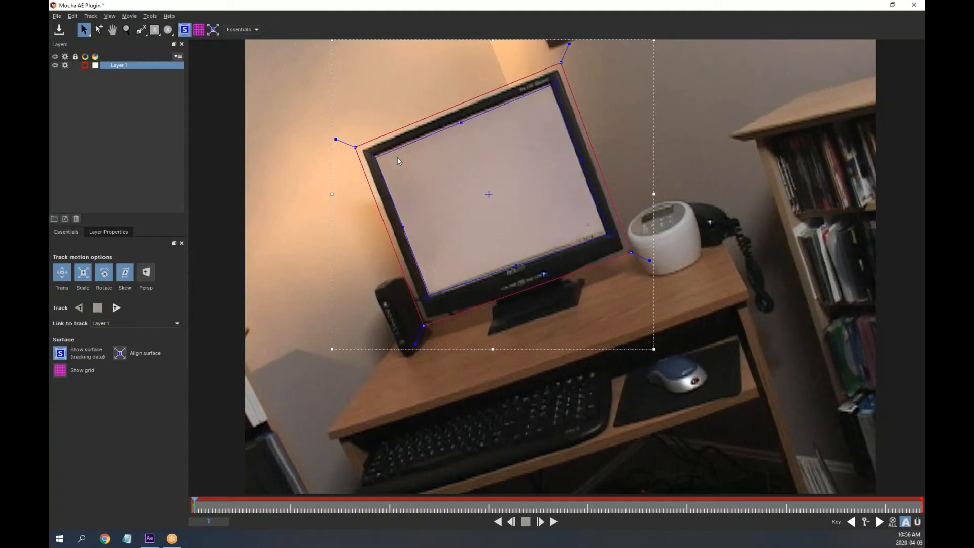
On frame 2, refit all four surface corners snugly onto the monitor screen corners
{"action": "key", "text": "space"}
{"action": "left_click_drag", "start_coordinate": [373, 155], "coordinate": [382, 156]}
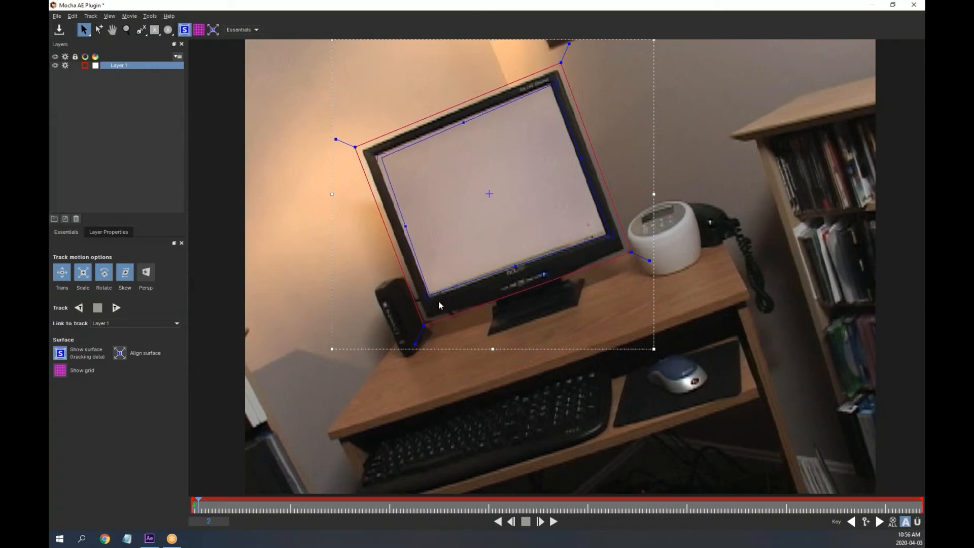
{"action": "left_click_drag", "start_coordinate": [429, 299], "coordinate": [434, 292]}
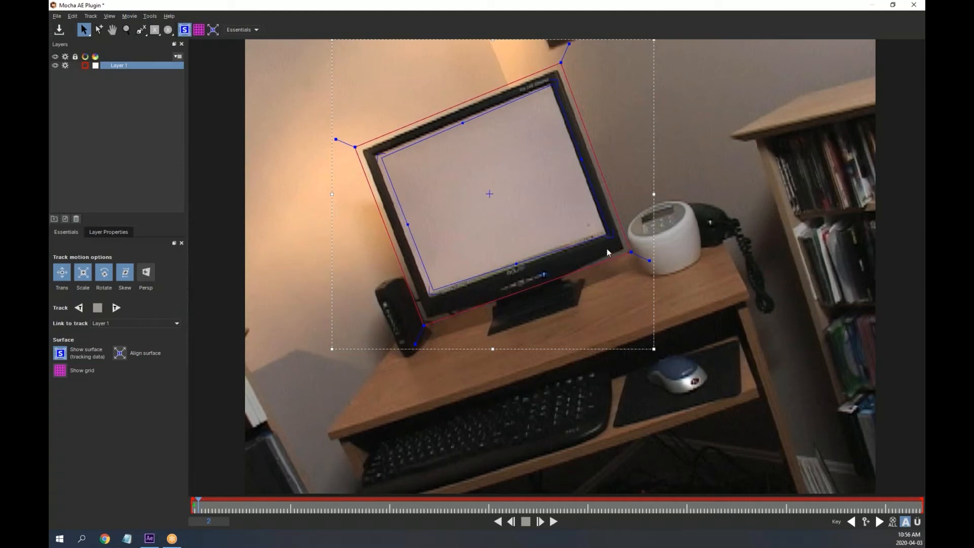
{"action": "left_click_drag", "start_coordinate": [610, 234], "coordinate": [605, 233]}
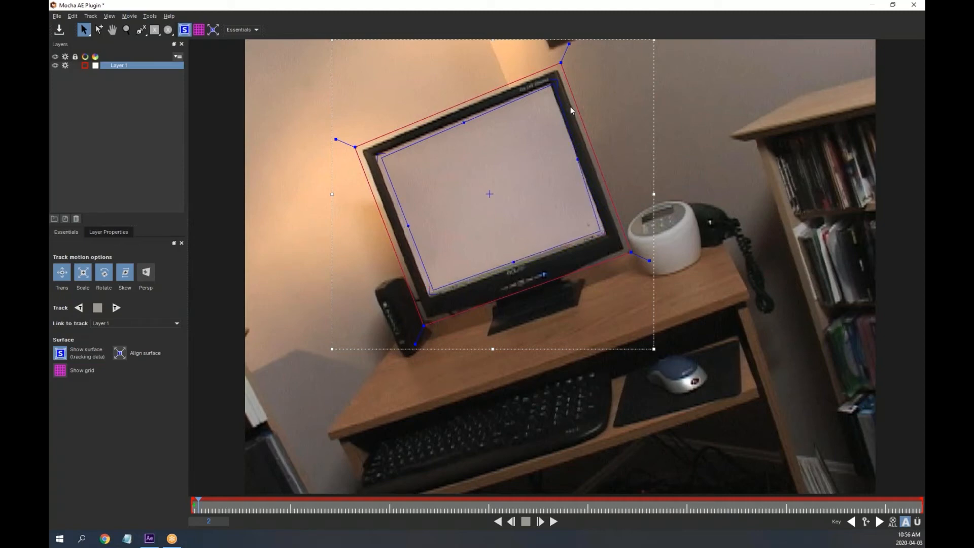
{"action": "left_click_drag", "start_coordinate": [557, 79], "coordinate": [545, 89]}
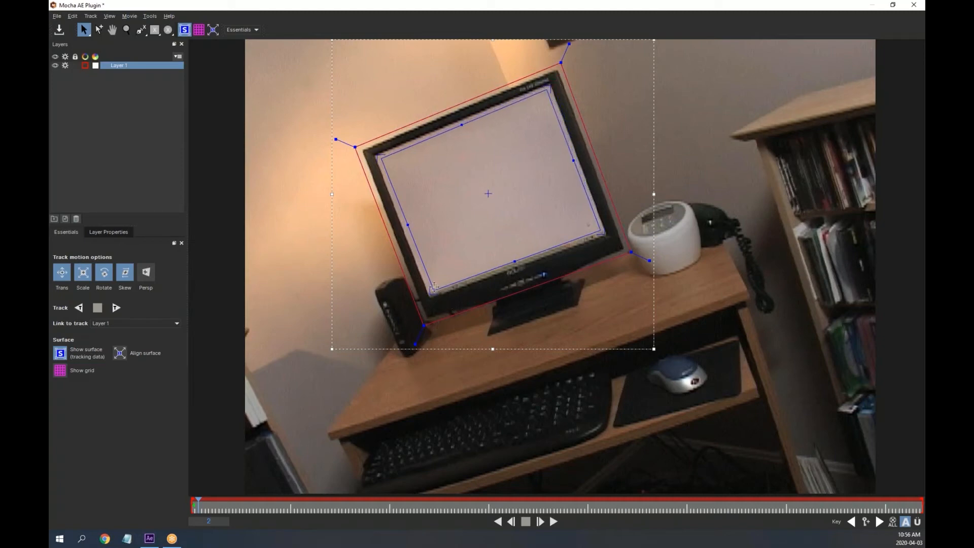
{"action": "left_click_drag", "start_coordinate": [434, 287], "coordinate": [432, 285]}
{"action": "left_click_drag", "start_coordinate": [604, 232], "coordinate": [599, 228]}
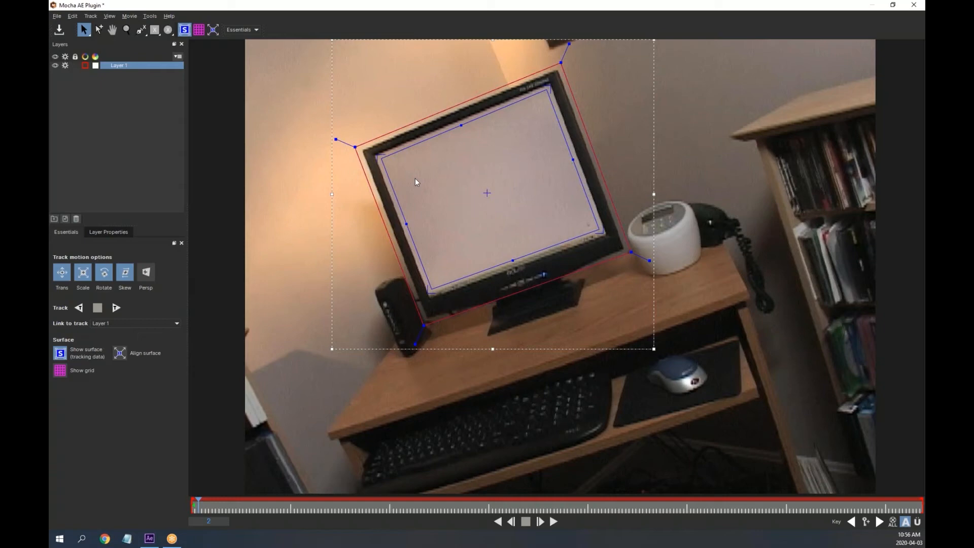
{"action": "left_click", "coordinate": [59, 371]}
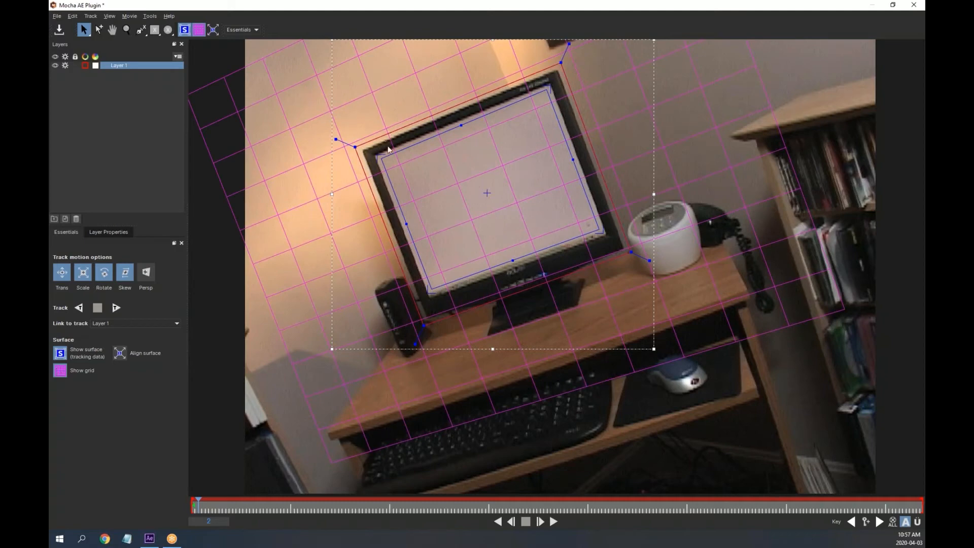
{"action": "left_click_drag", "start_coordinate": [378, 155], "coordinate": [422, 192]}
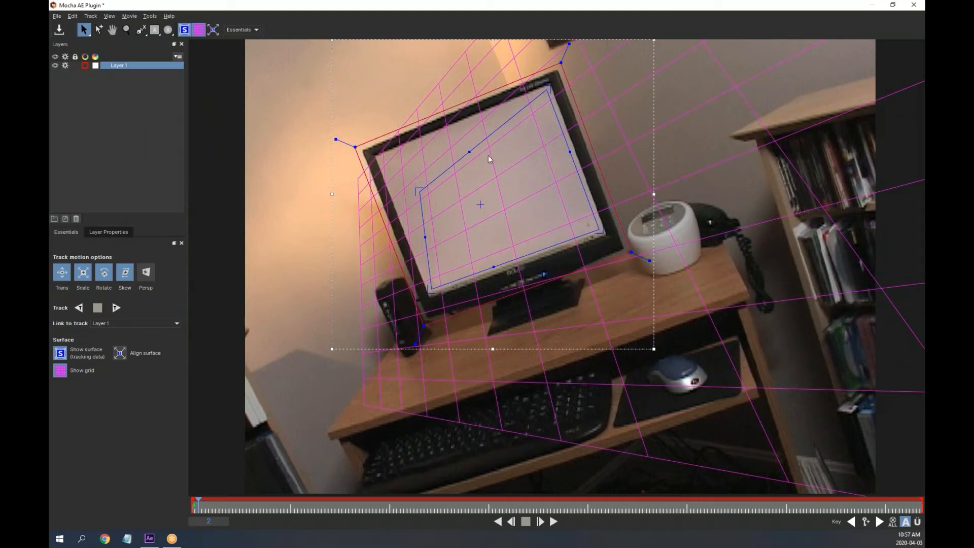
{"action": "left_click_drag", "start_coordinate": [417, 188], "coordinate": [382, 156]}
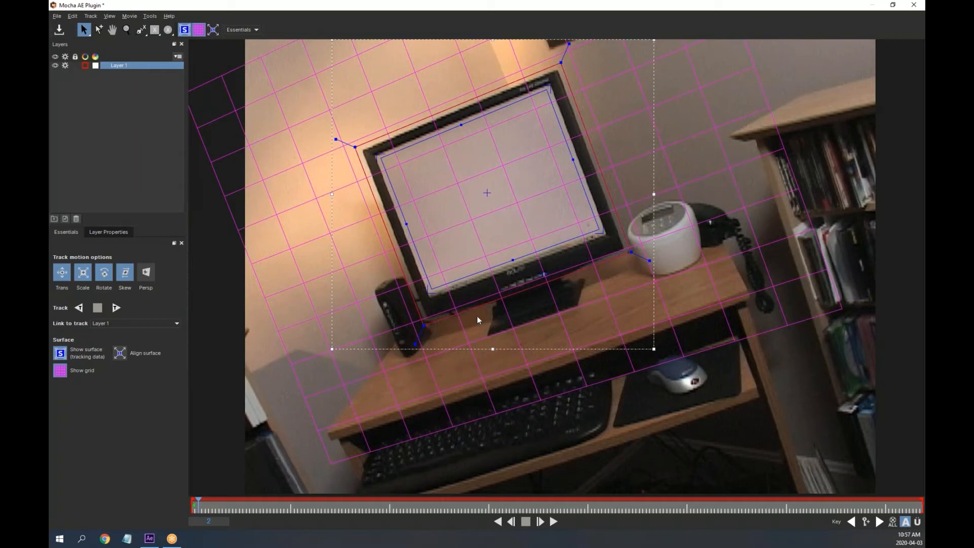
{"action": "left_click", "coordinate": [59, 370]}
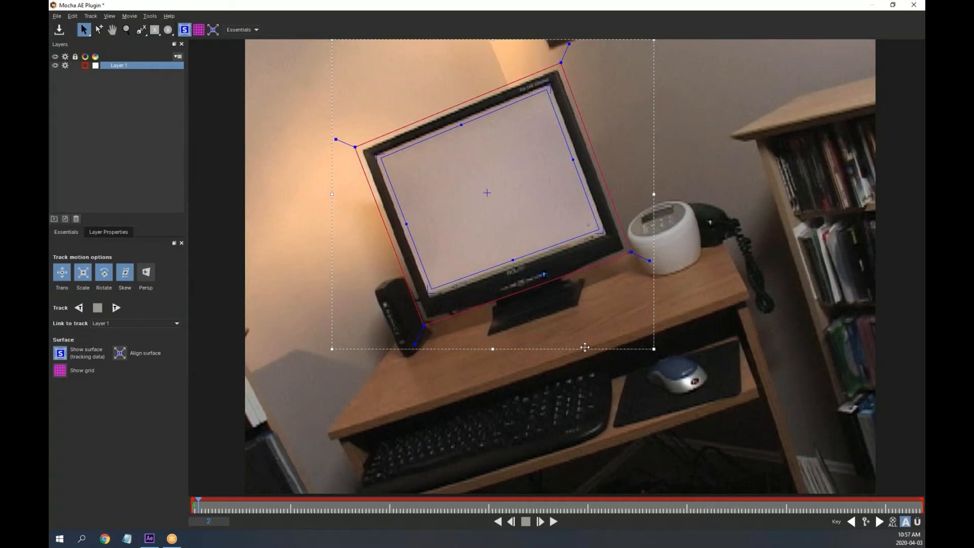
{"action": "left_click", "coordinate": [61, 371]}
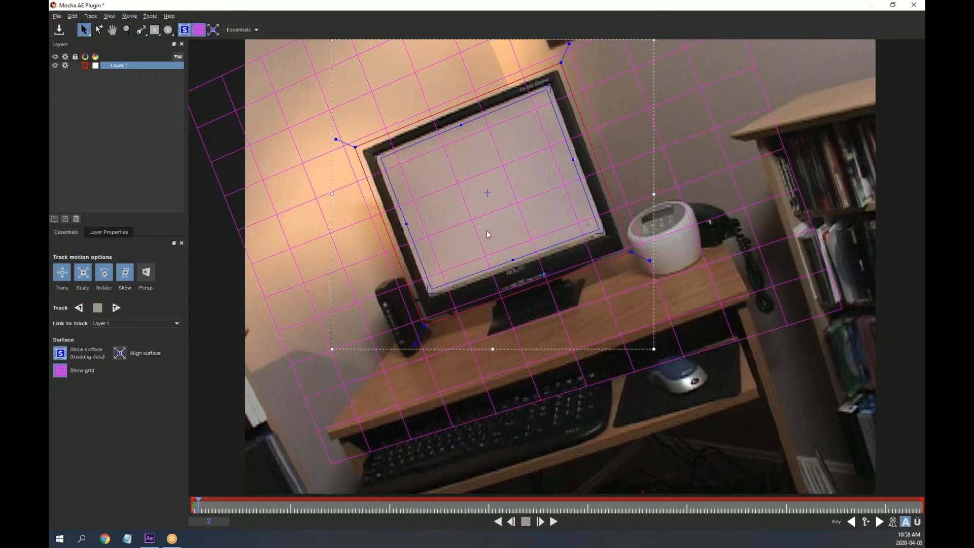
{"action": "left_click", "coordinate": [60, 374]}
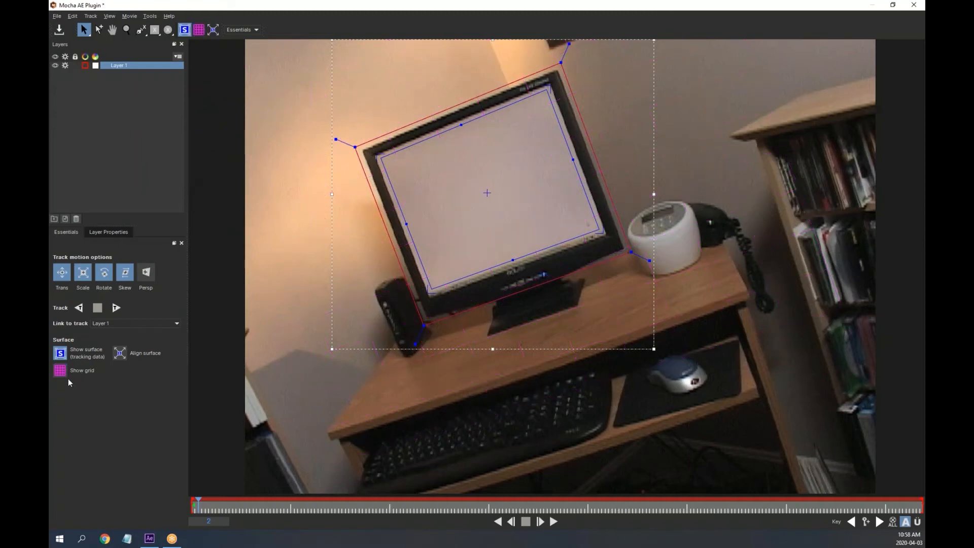
Toggle the blue surface outline on and off, leaving it hidden
{"action": "left_click", "coordinate": [67, 356]}
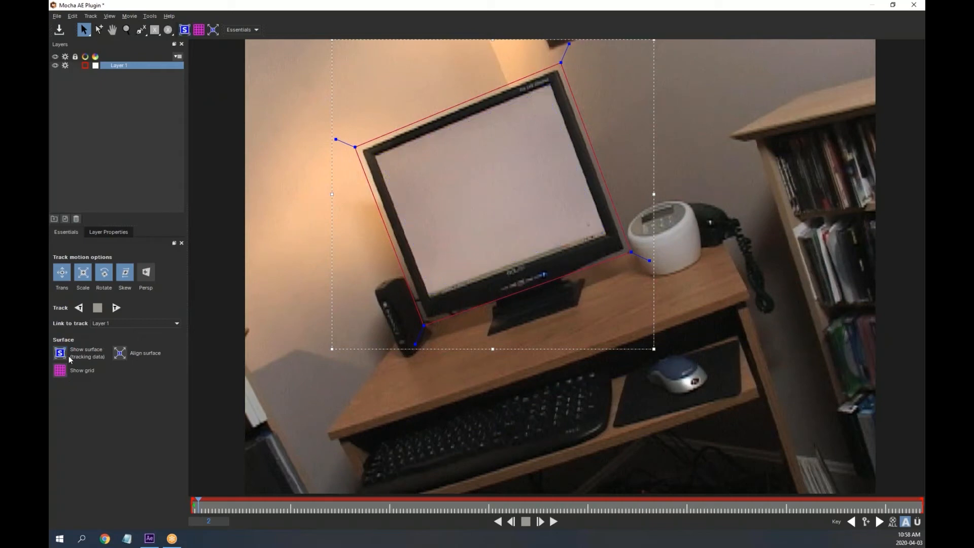
{"action": "left_click", "coordinate": [62, 356]}
{"action": "left_click", "coordinate": [62, 357]}
{"action": "left_click", "coordinate": [62, 356]}
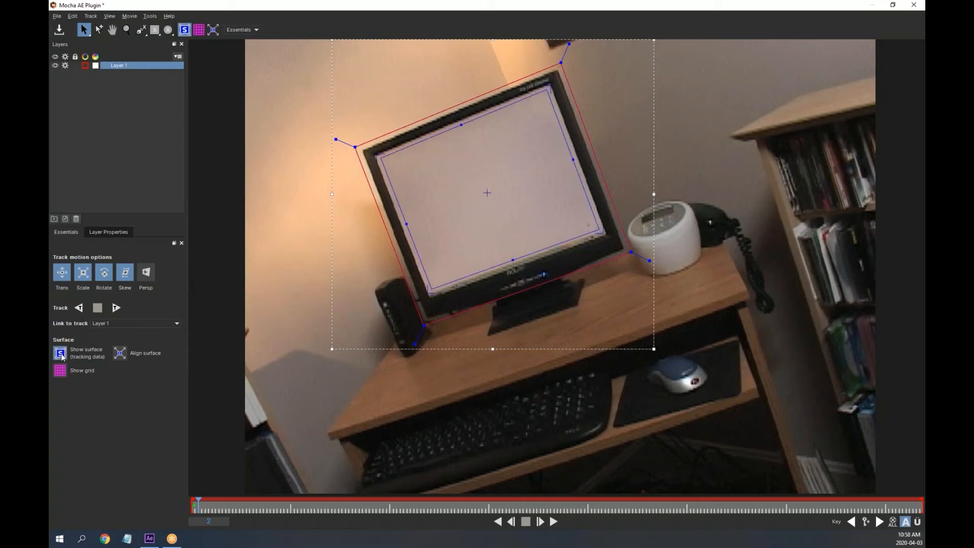
{"action": "left_click", "coordinate": [62, 357]}
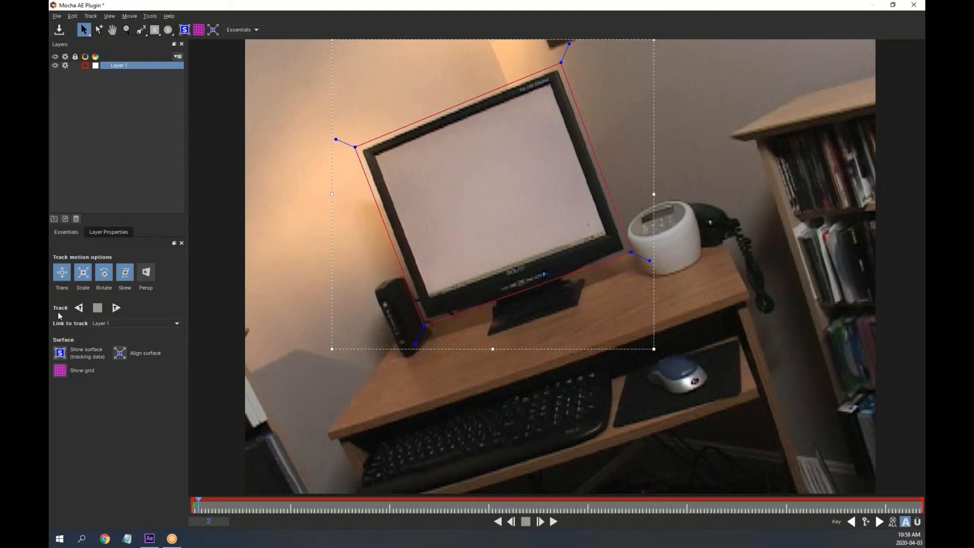
Run Track Forwards on Layer 1 so the shape follows the monitor to frame 214
{"action": "left_click", "coordinate": [116, 308]}
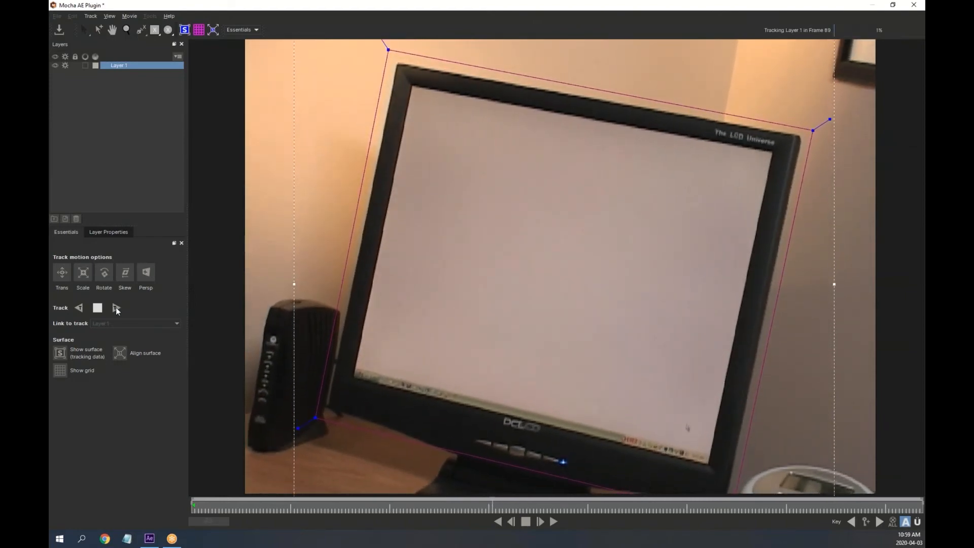
{"action": "left_click", "coordinate": [115, 308]}
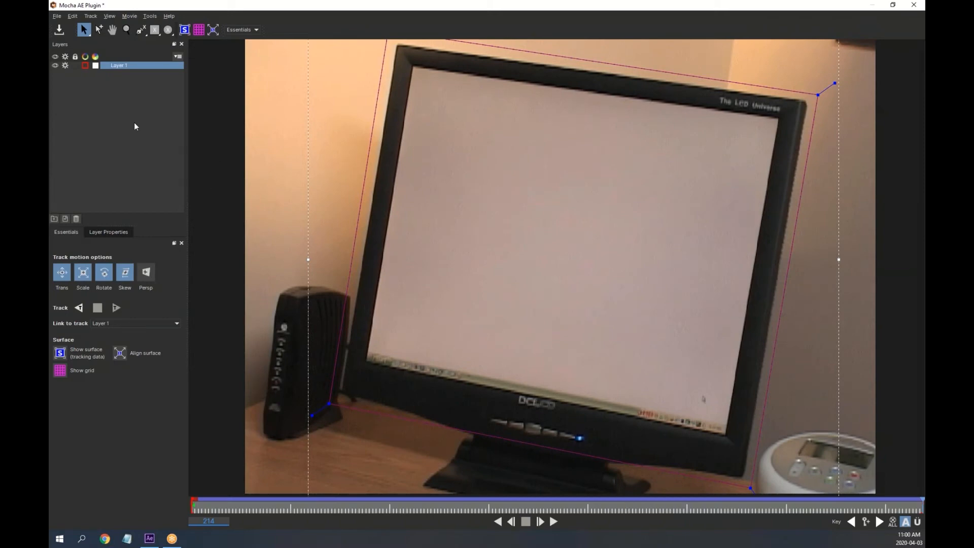
{"action": "left_click", "coordinate": [54, 17]}
{"action": "left_click", "coordinate": [78, 82]}
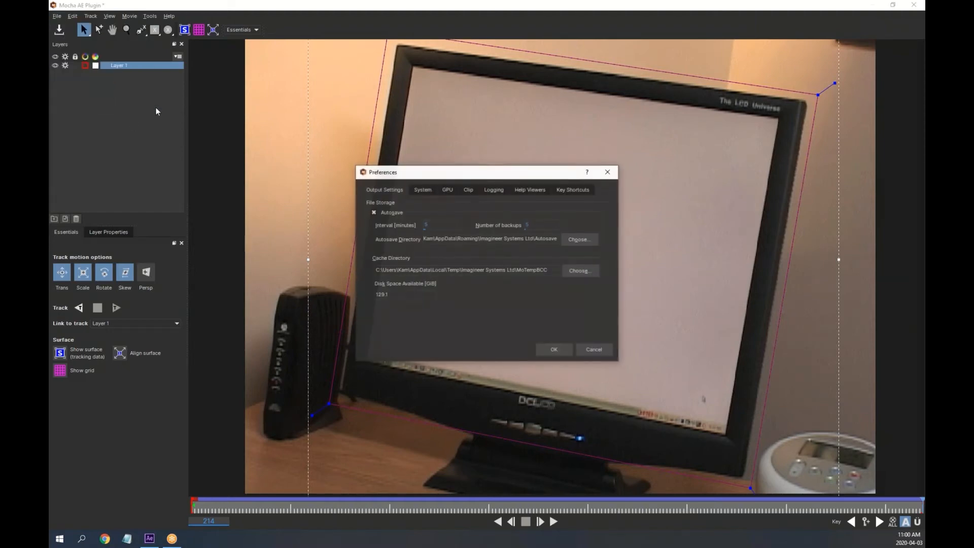
{"action": "left_click", "coordinate": [446, 190]}
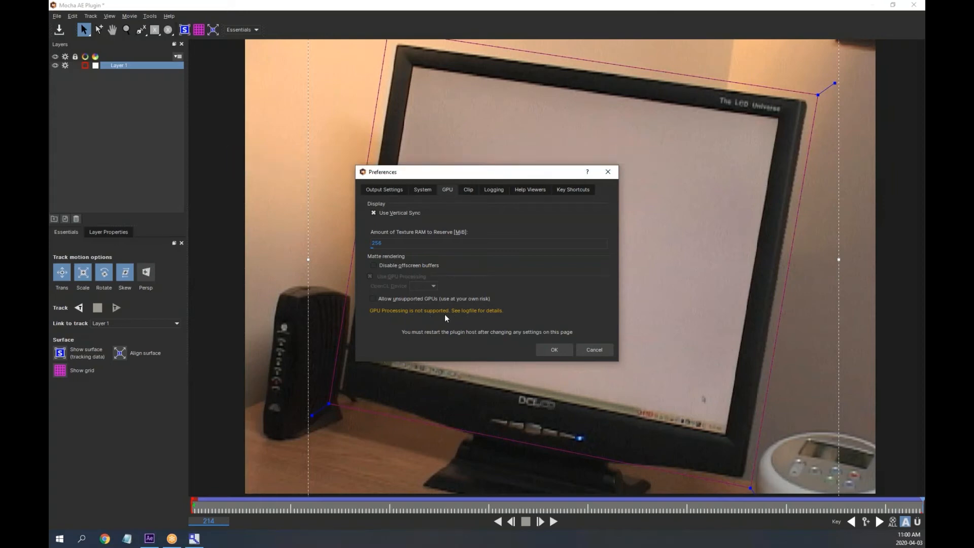
{"action": "left_click", "coordinate": [596, 351]}
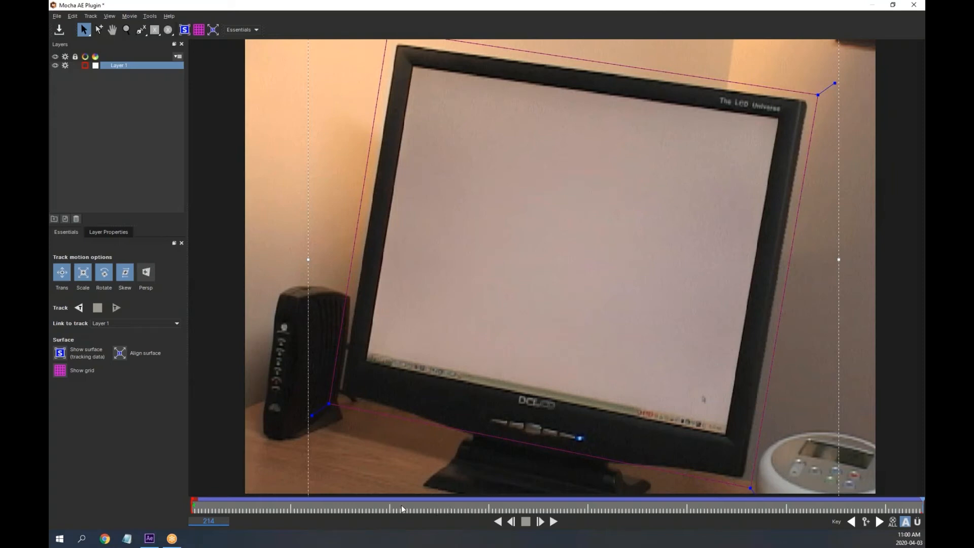
Scrub the timeline, then turn Show surface and Show grid back on
{"action": "left_click", "coordinate": [289, 507]}
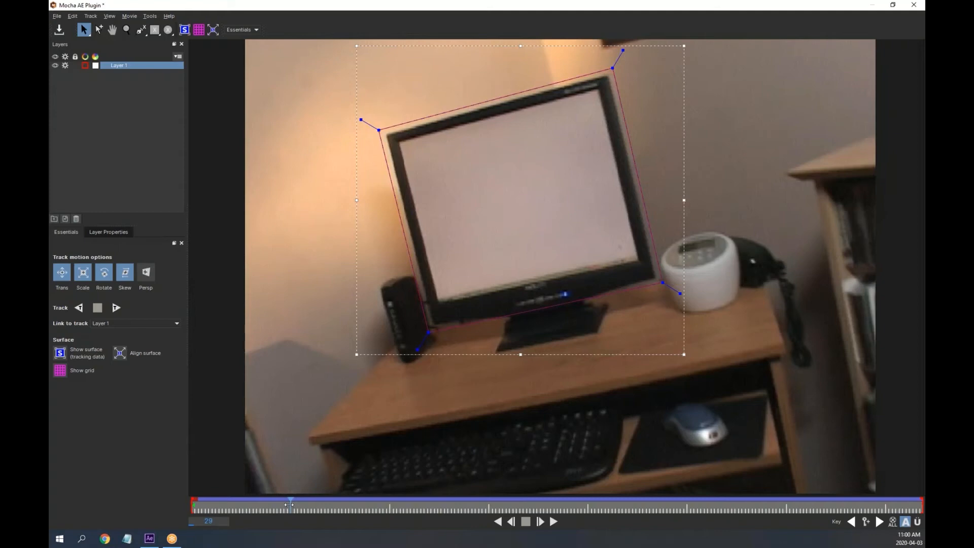
{"action": "left_click_drag", "start_coordinate": [290, 505], "coordinate": [192, 511]}
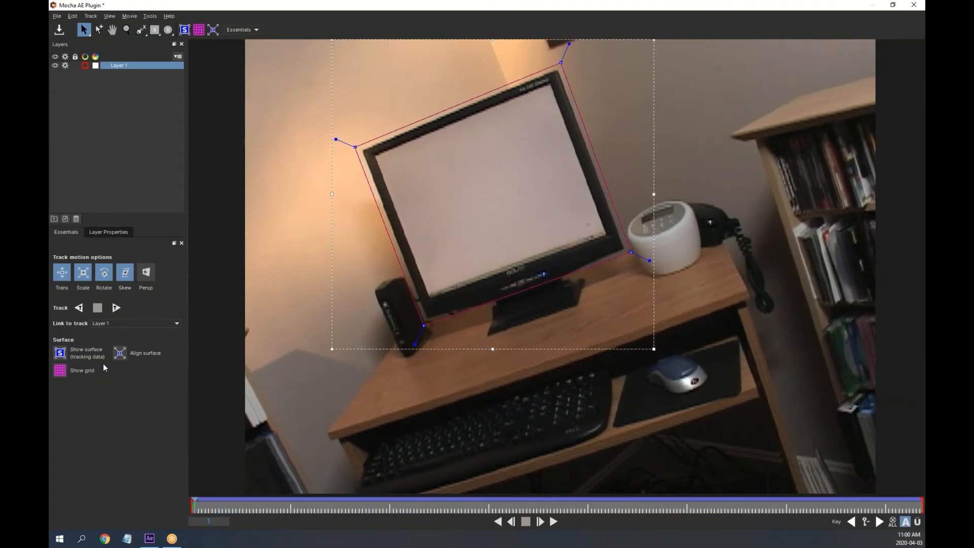
{"action": "left_click", "coordinate": [61, 356]}
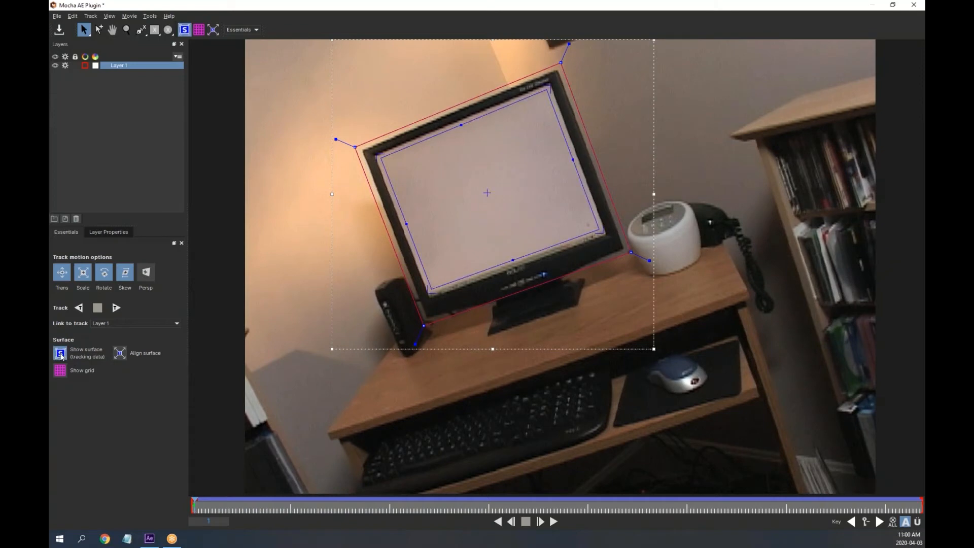
{"action": "left_click", "coordinate": [60, 373]}
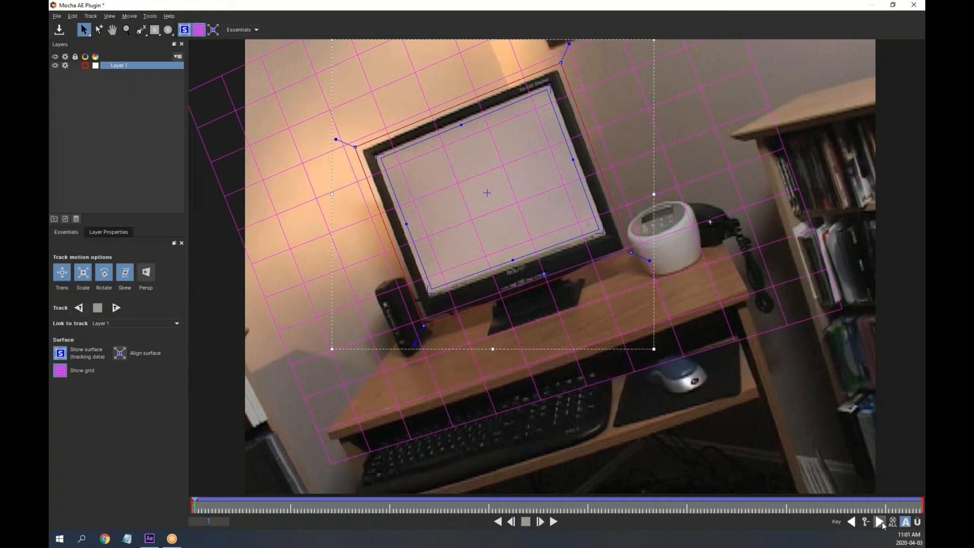
Play the tracked clip, stop at frame 126, and mark the screen's four corners
{"action": "left_click", "coordinate": [554, 523]}
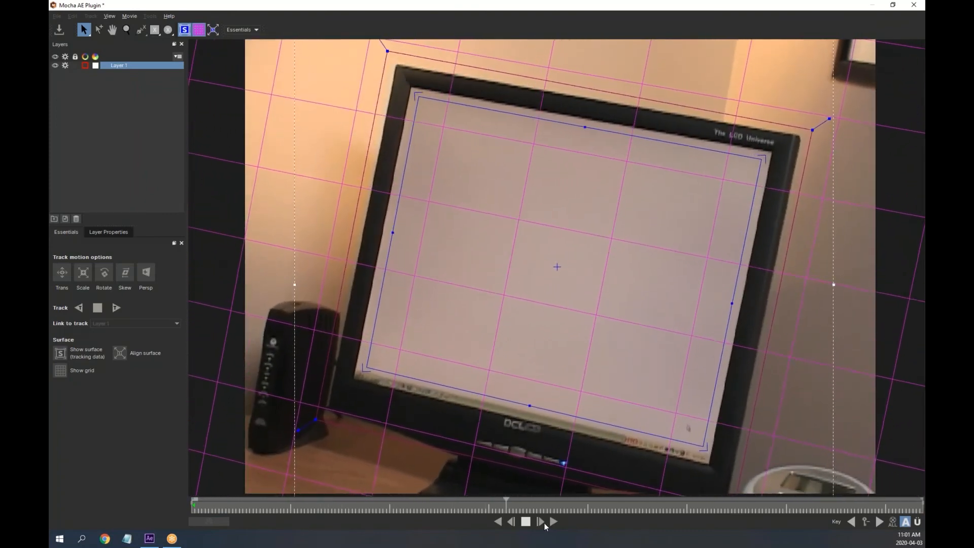
{"action": "left_click", "coordinate": [525, 522]}
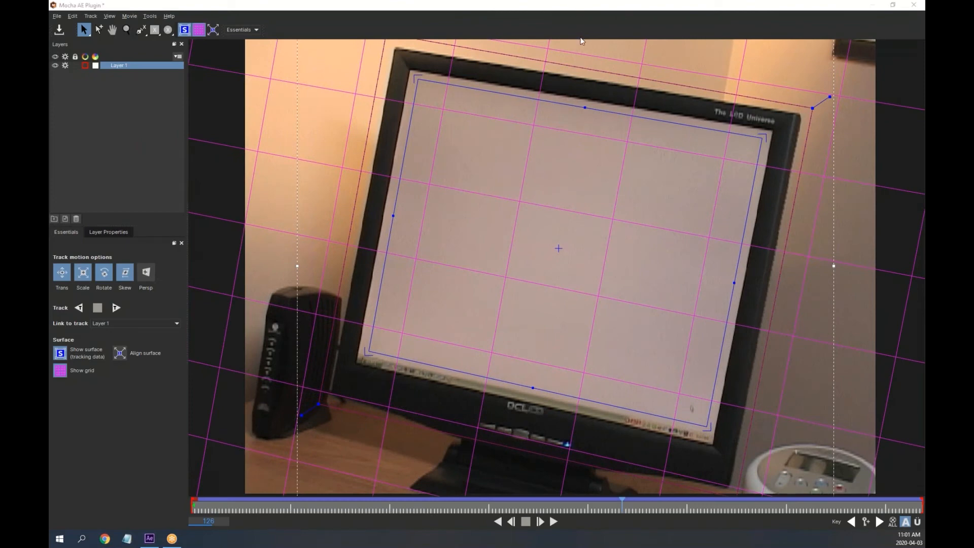
{"action": "left_click_drag", "start_coordinate": [444, 109], "coordinate": [411, 73]}
{"action": "left_click_drag", "start_coordinate": [727, 159], "coordinate": [770, 128]}
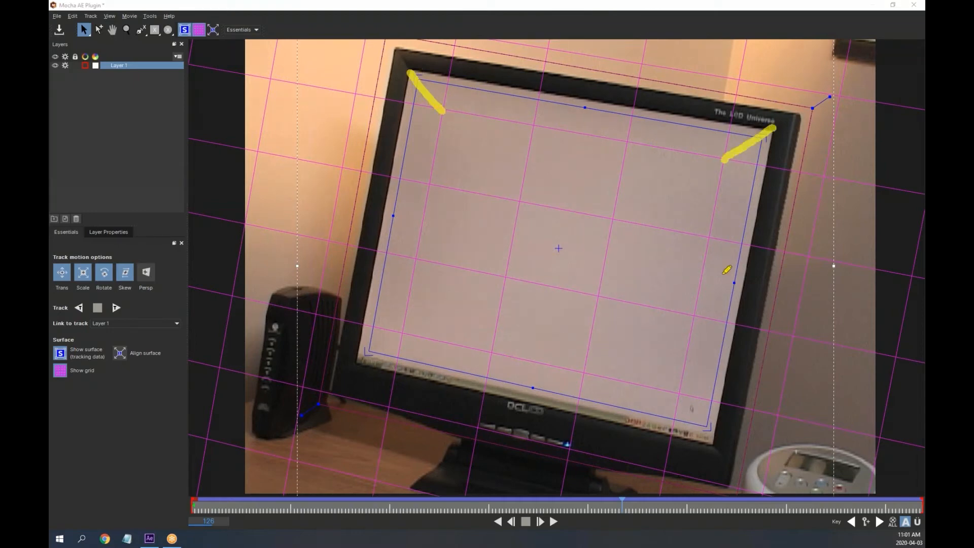
{"action": "left_click_drag", "start_coordinate": [680, 398], "coordinate": [713, 444]}
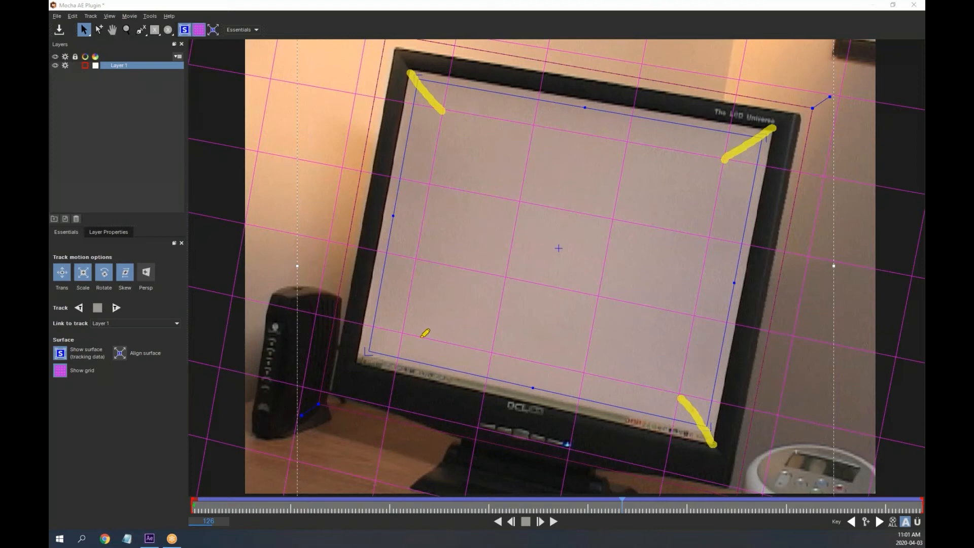
{"action": "left_click_drag", "start_coordinate": [399, 333], "coordinate": [348, 365]}
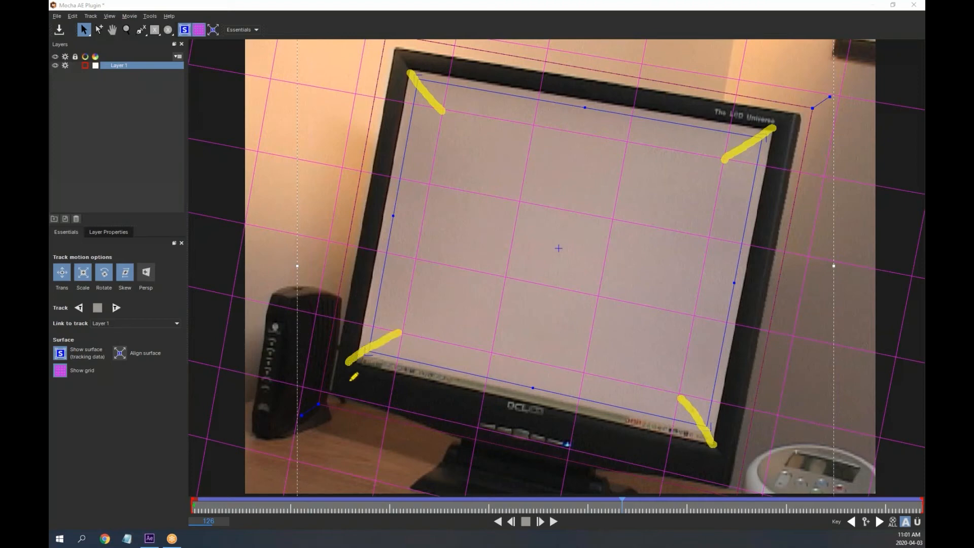
Dot spots across the screen, outline its area, clear marks, and scrub back to the start
{"action": "left_click", "coordinate": [469, 142]}
{"action": "left_click", "coordinate": [573, 145]}
{"action": "left_click", "coordinate": [671, 177]}
{"action": "left_click", "coordinate": [666, 268]}
{"action": "left_click", "coordinate": [648, 347]}
{"action": "mouse_move", "coordinate": [448, 120]}
{"action": "left_mouse_down"}
{"action": "mouse_move", "coordinate": [411, 333]}
{"action": "mouse_move", "coordinate": [587, 356]}
{"action": "mouse_move", "coordinate": [684, 391]}
{"action": "mouse_move", "coordinate": [722, 151]}
{"action": "mouse_move", "coordinate": [560, 146]}
{"action": "mouse_move", "coordinate": [441, 104]}
{"action": "left_mouse_up"}
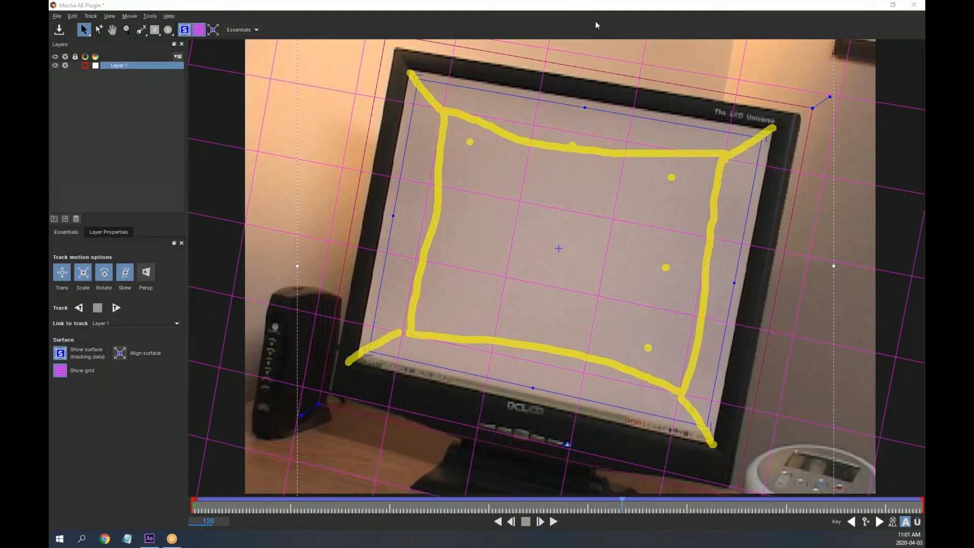
{"action": "left_click", "coordinate": [610, 60]}
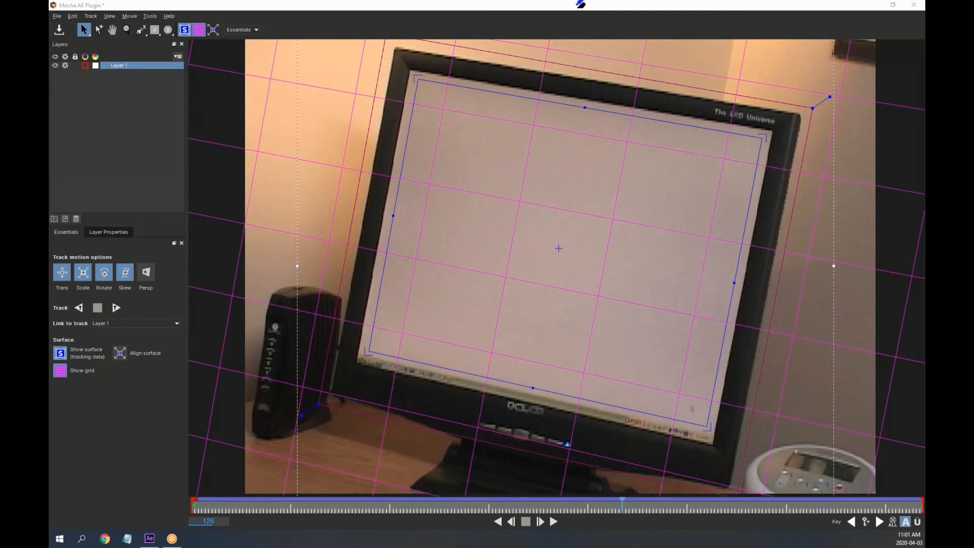
{"action": "left_click_drag", "start_coordinate": [233, 513], "coordinate": [173, 511]}
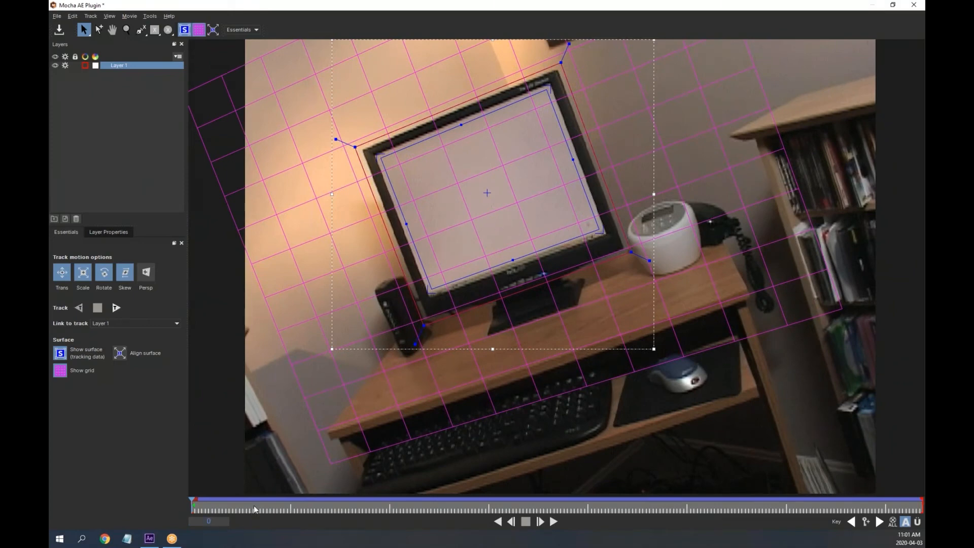
Scrub through the frames to check the track, hide the grid, and return to frame 0
{"action": "left_click_drag", "start_coordinate": [254, 509], "coordinate": [583, 547]}
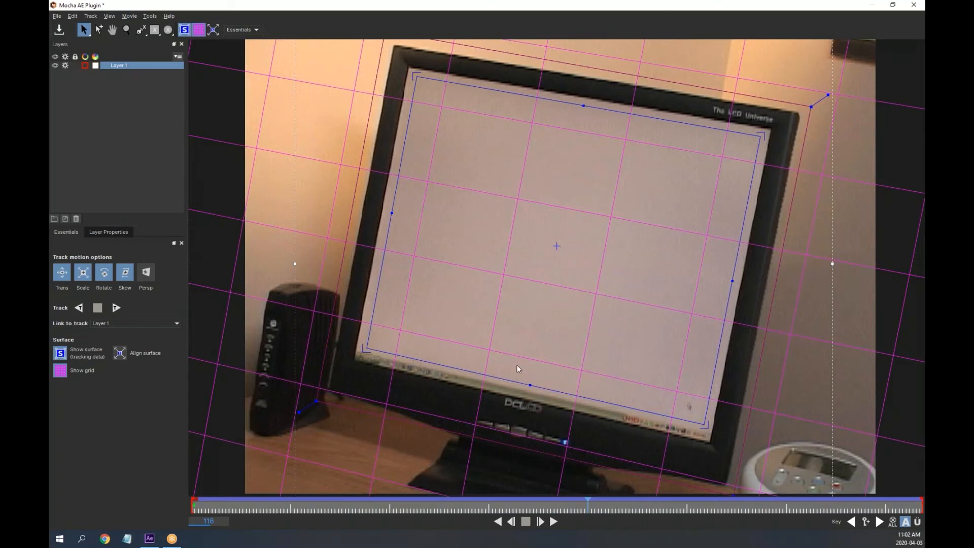
{"action": "left_click", "coordinate": [60, 372]}
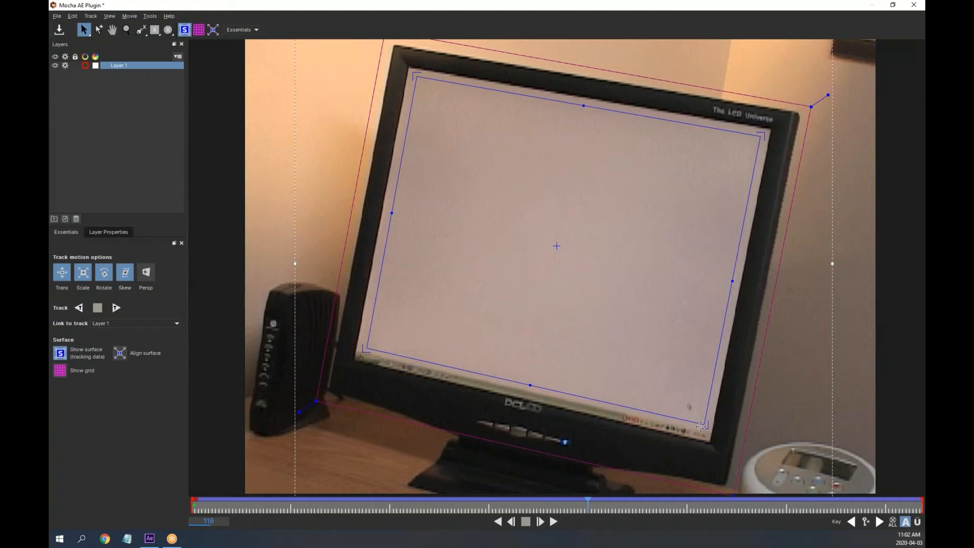
{"action": "left_click", "coordinate": [193, 508]}
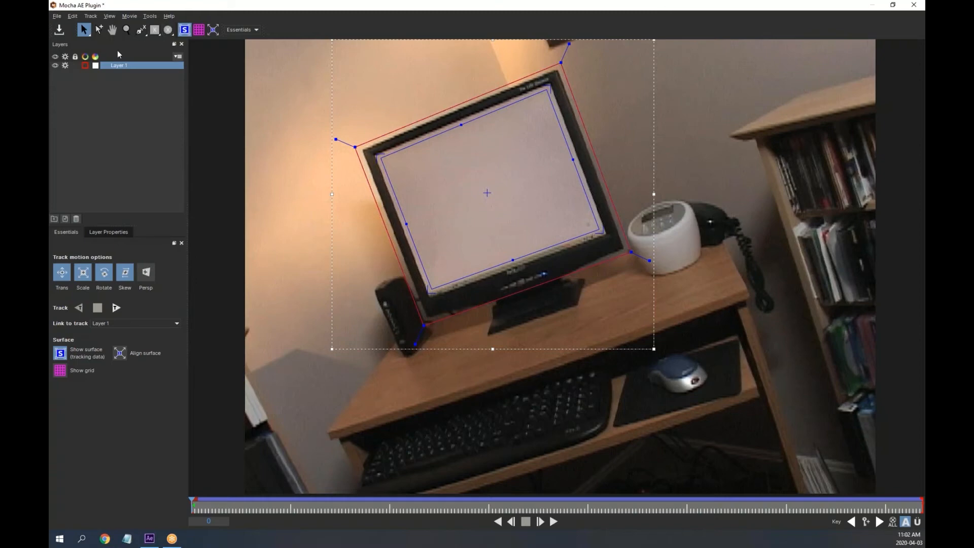
Rename Mocha's tracked layer from 'Layer 1' to 'Monitor' in the Layers panel
{"action": "left_click", "coordinate": [117, 65]}
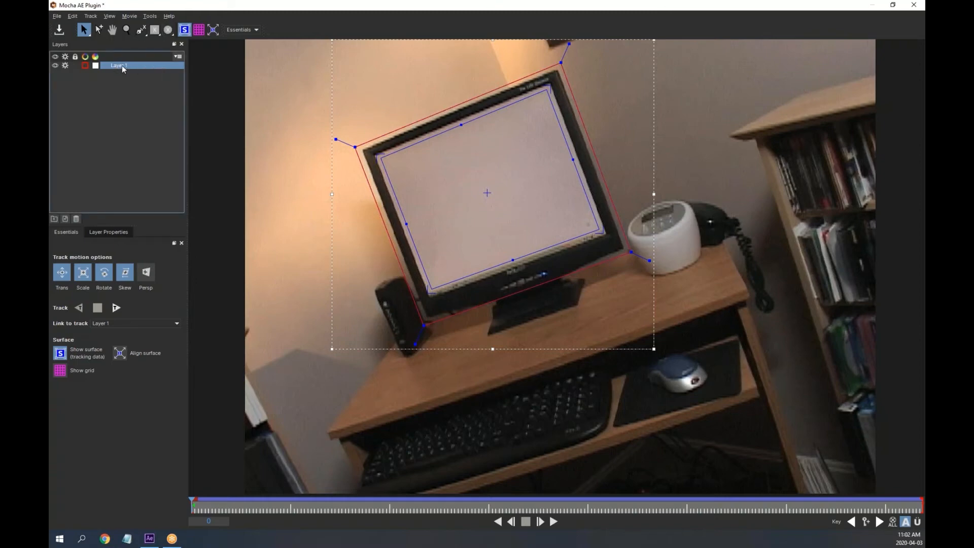
{"action": "double_click", "coordinate": [121, 65]}
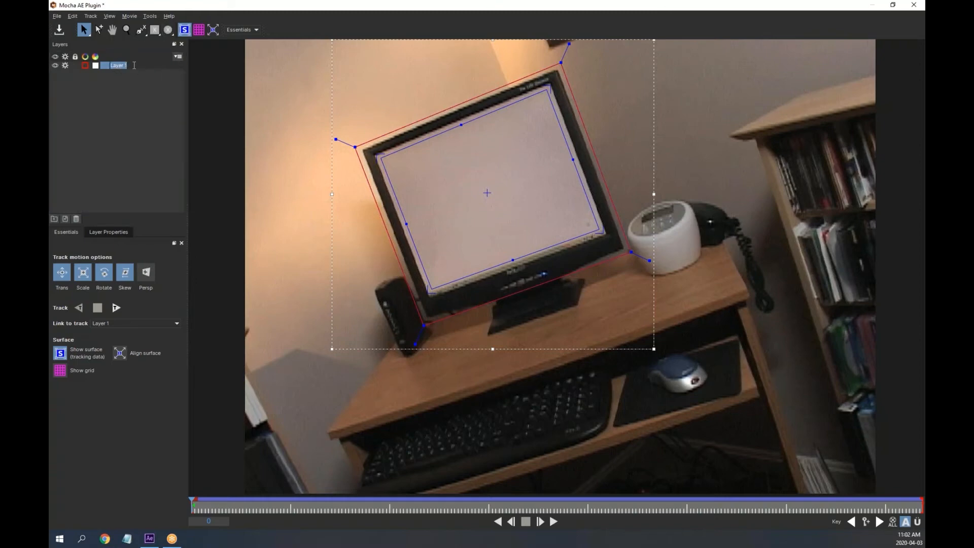
{"action": "type", "text": "Monitor"}
{"action": "left_click", "coordinate": [136, 100]}
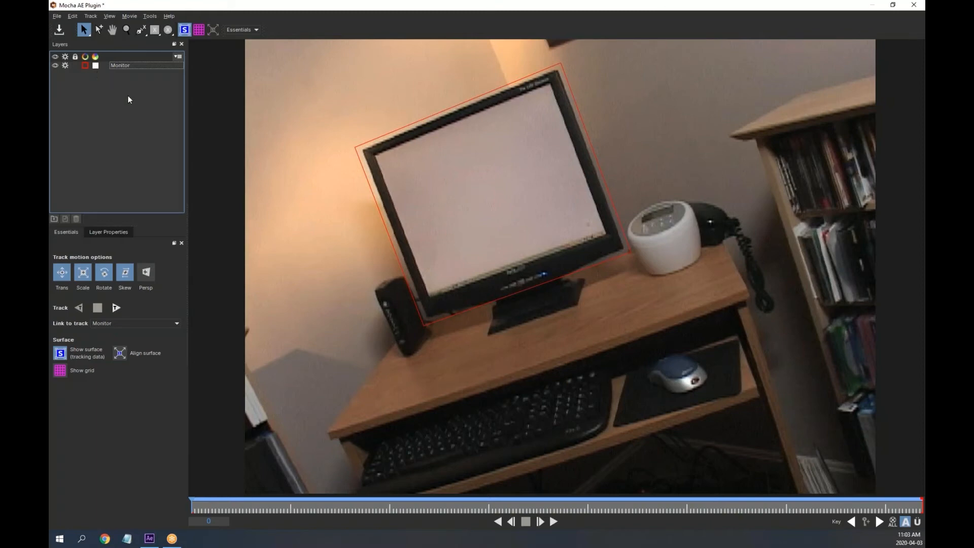
Exit Mocha AE through File > Exit, saving the tracking changes
{"action": "left_click", "coordinate": [58, 17]}
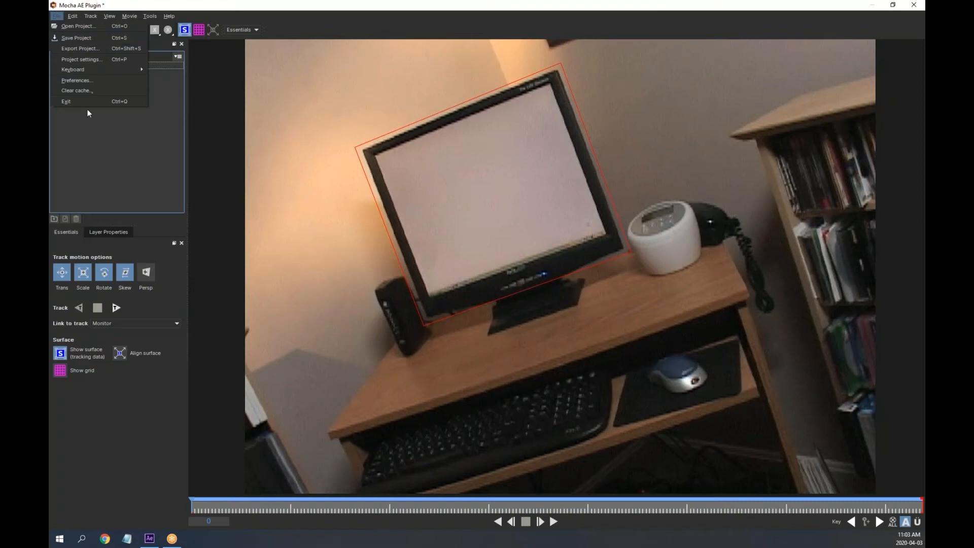
{"action": "left_click", "coordinate": [74, 101]}
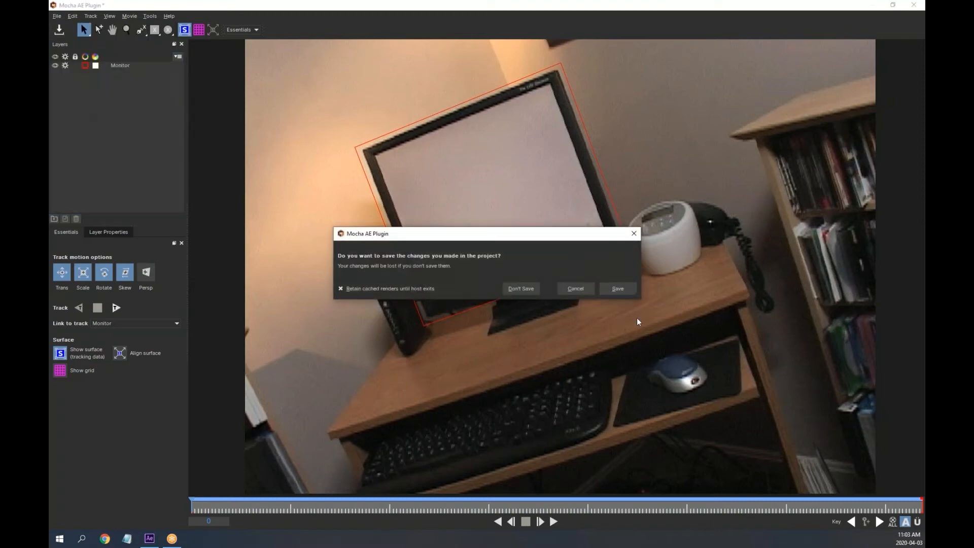
{"action": "left_click", "coordinate": [619, 289]}
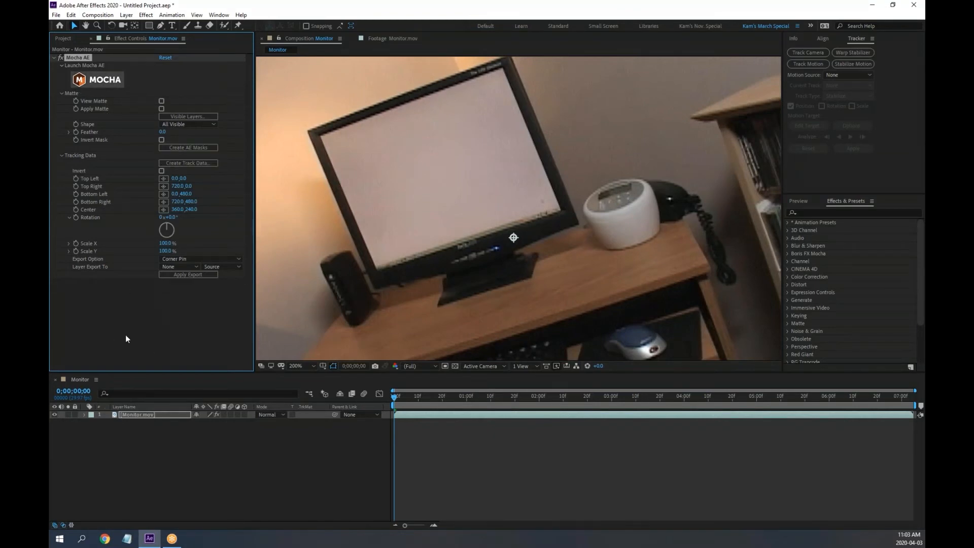
Open the Layers dialog with Create Track Data in the Mocha AE effect controls
{"action": "left_click", "coordinate": [189, 163]}
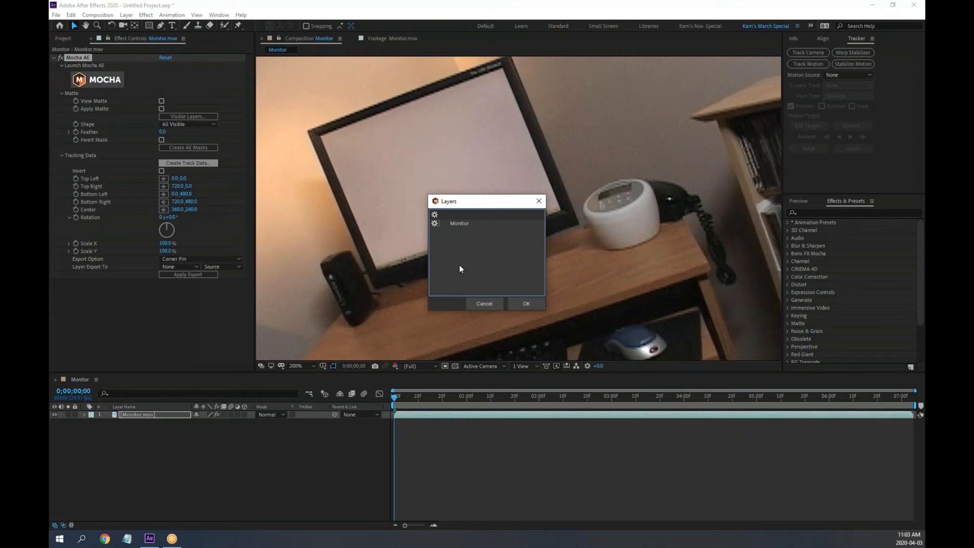
Load the Monitor track into Mocha AE, play a preview, and return to the start
{"action": "left_click", "coordinate": [459, 223]}
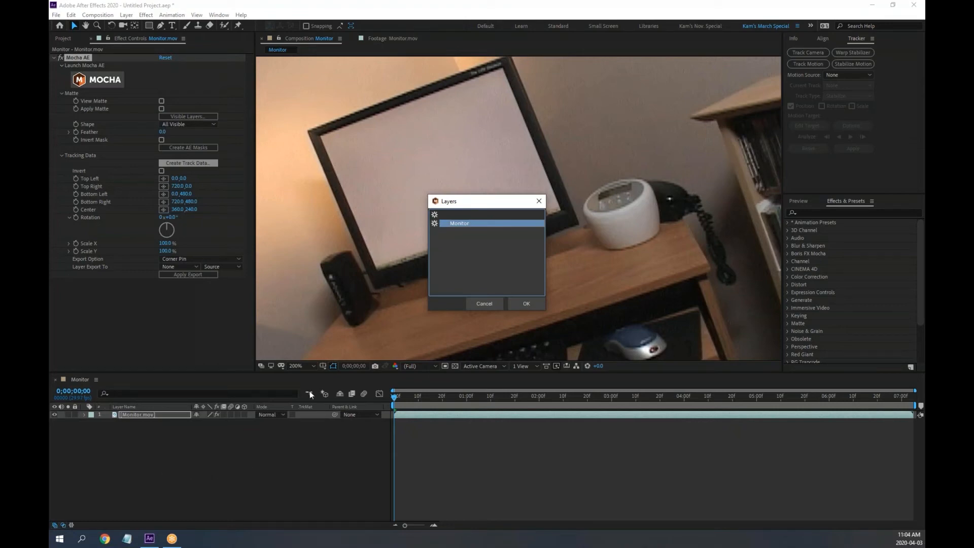
{"action": "left_click", "coordinate": [530, 305]}
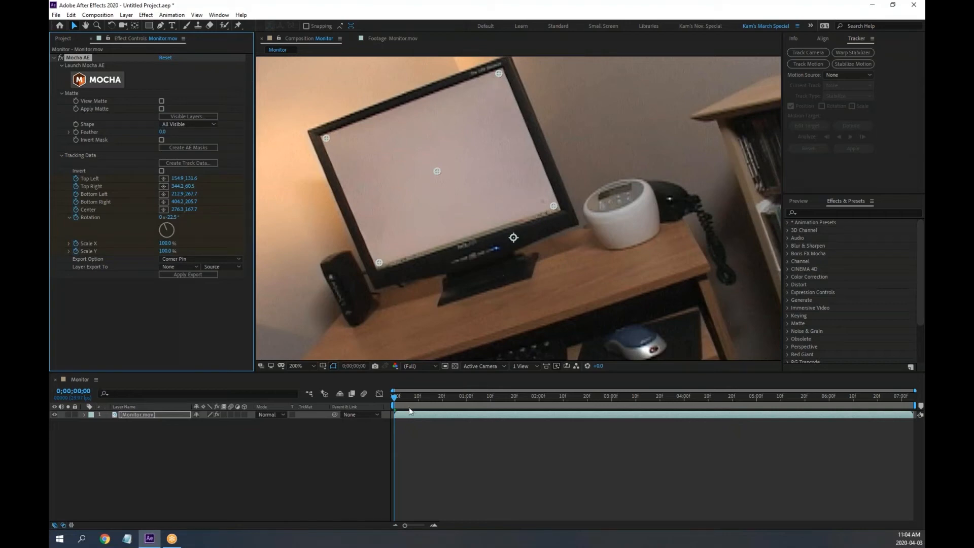
{"action": "left_click", "coordinate": [798, 201]}
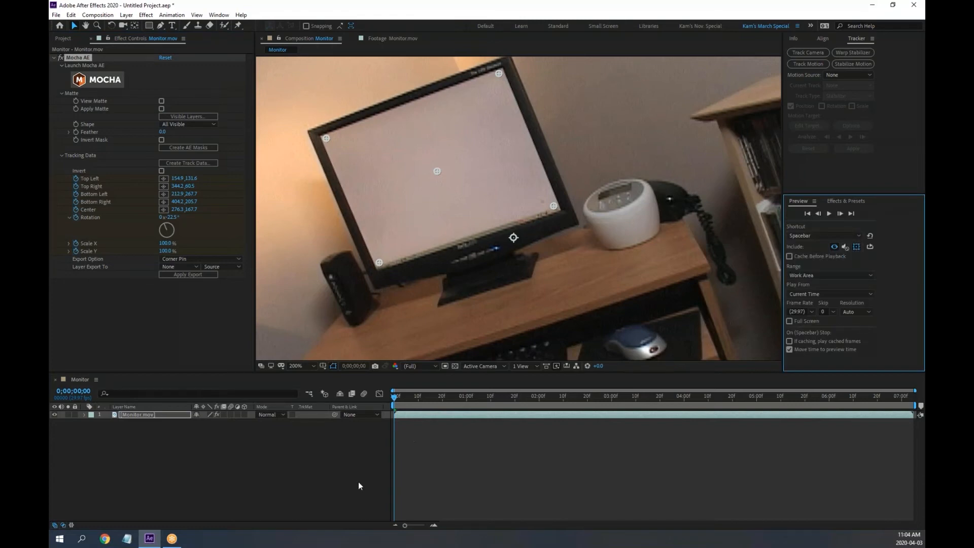
{"action": "key", "text": "space"}
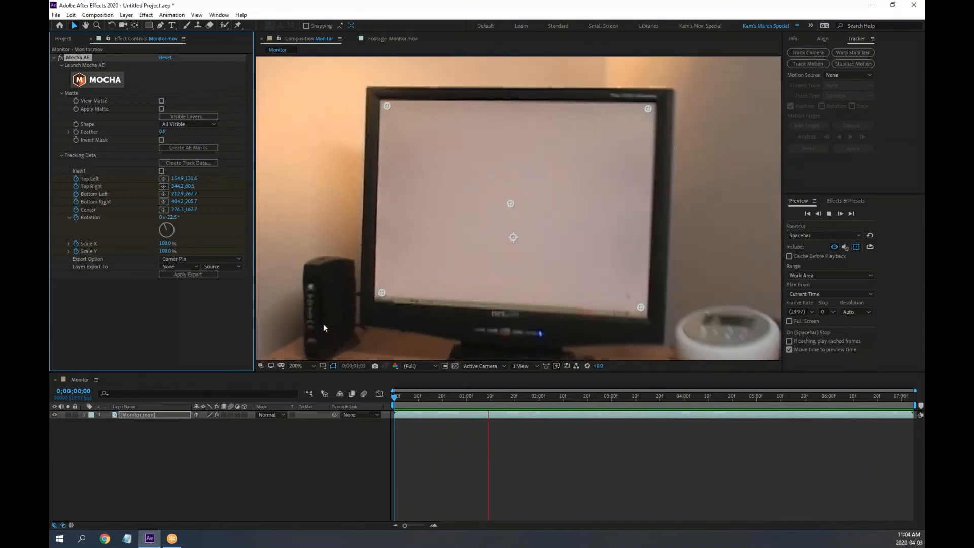
{"action": "key", "text": "space"}
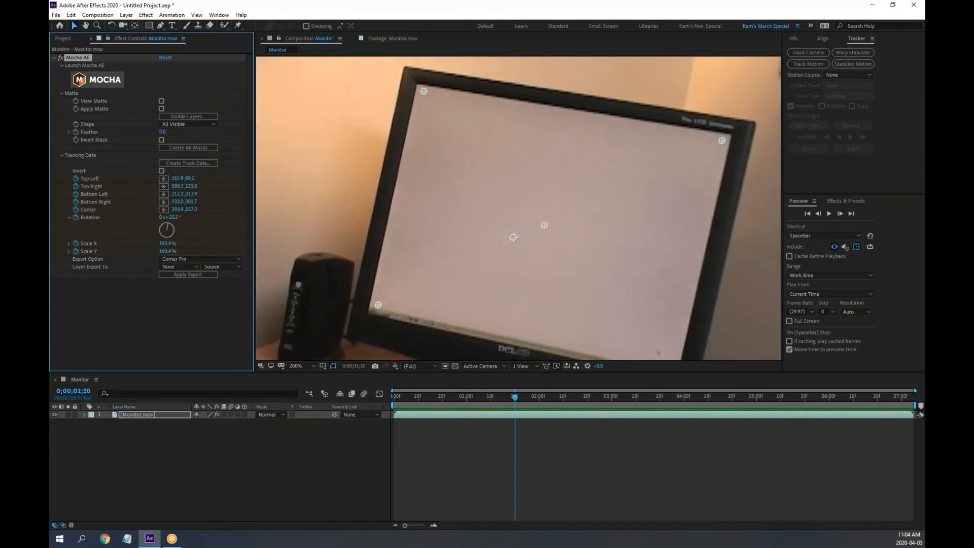
{"action": "left_click_drag", "start_coordinate": [436, 399], "coordinate": [392, 398]}
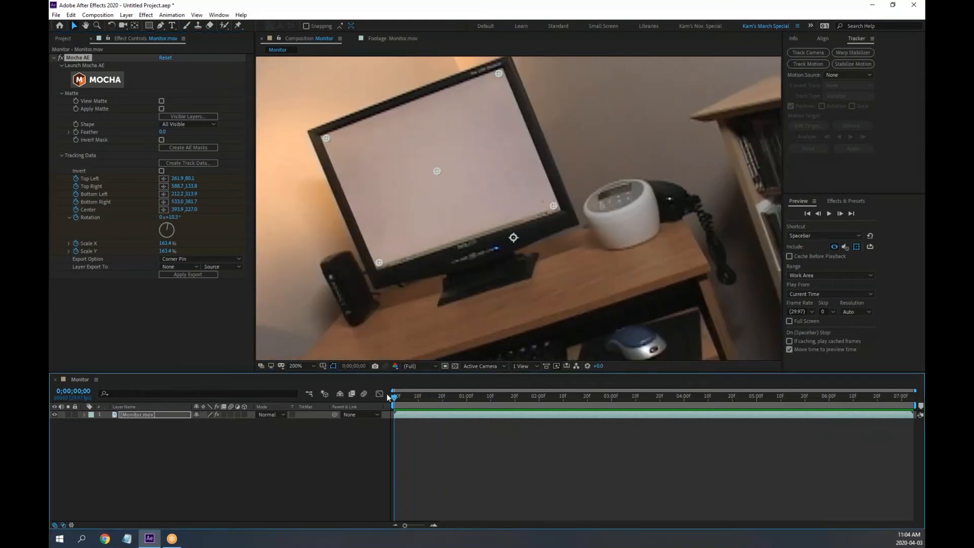
{"action": "left_click", "coordinate": [84, 414]}
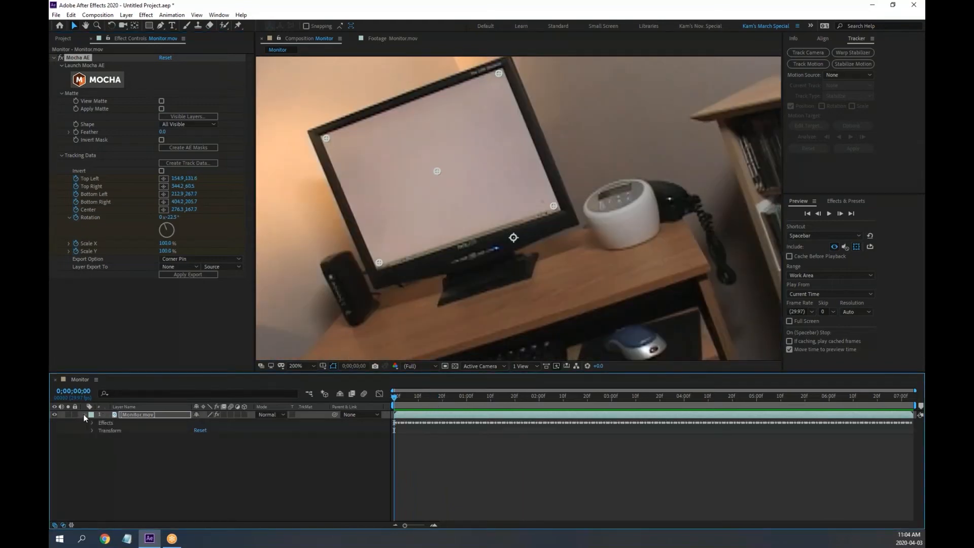
{"action": "left_click_drag", "start_coordinate": [143, 372], "coordinate": [141, 301]}
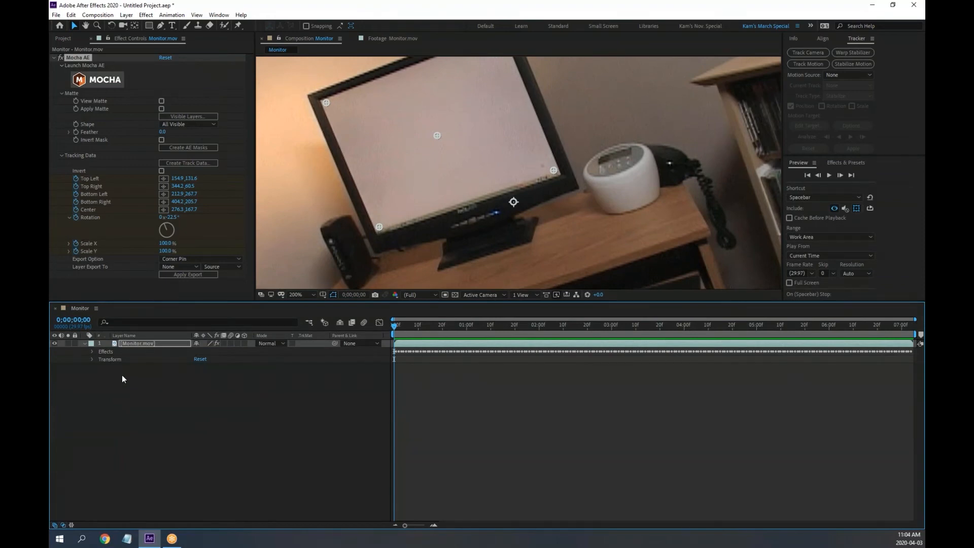
{"action": "left_click", "coordinate": [85, 83]}
{"action": "left_click", "coordinate": [92, 351]}
{"action": "left_click", "coordinate": [100, 359]}
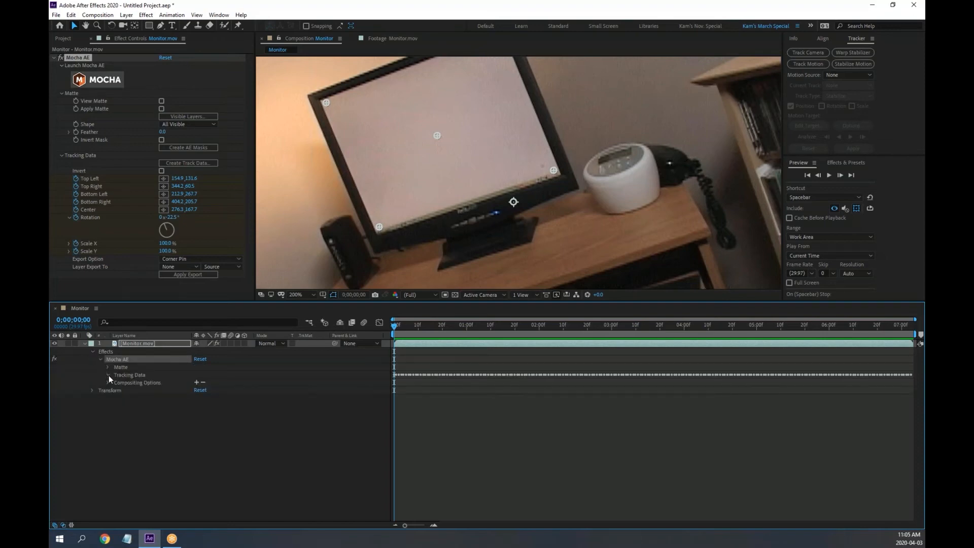
{"action": "left_click", "coordinate": [108, 375]}
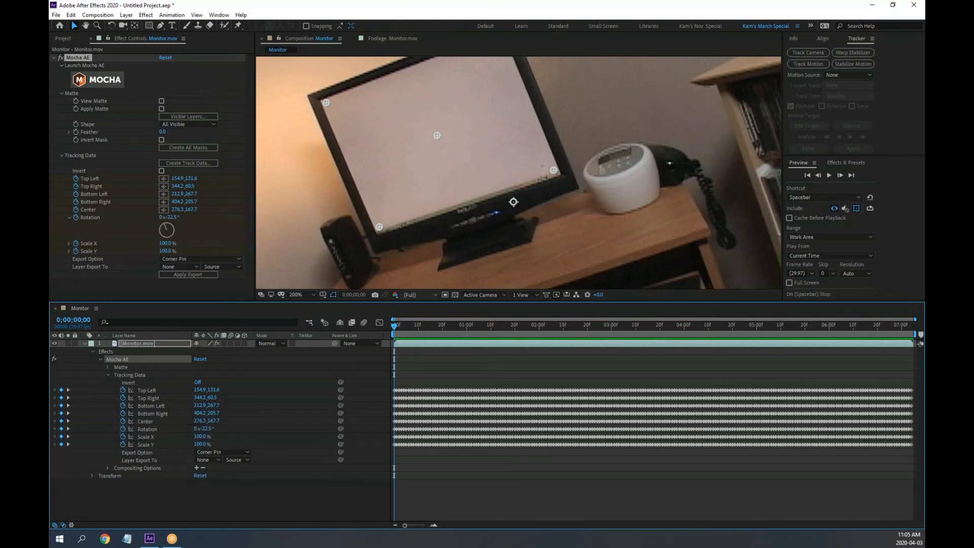
{"action": "left_click_drag", "start_coordinate": [409, 327], "coordinate": [343, 337]}
{"action": "left_click", "coordinate": [247, 453]}
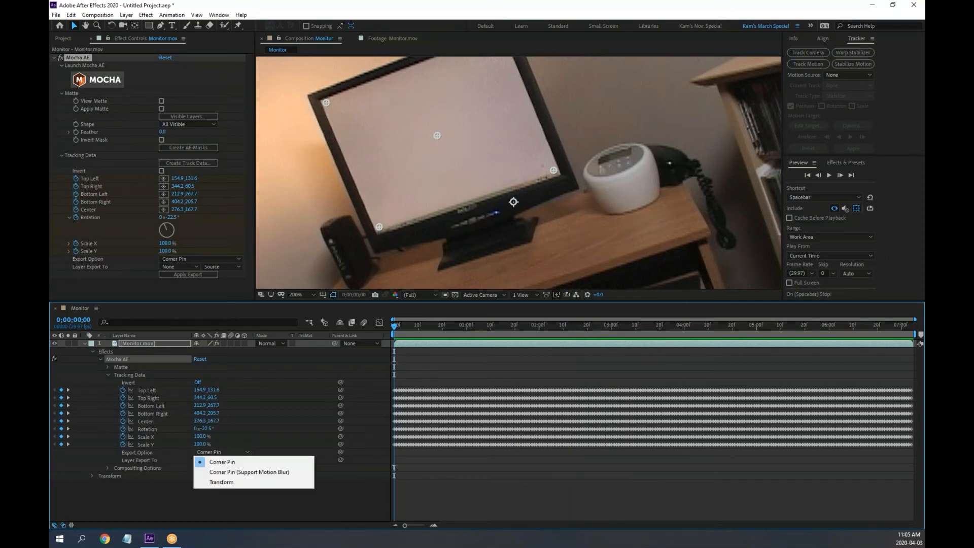
{"action": "left_click", "coordinate": [245, 462]}
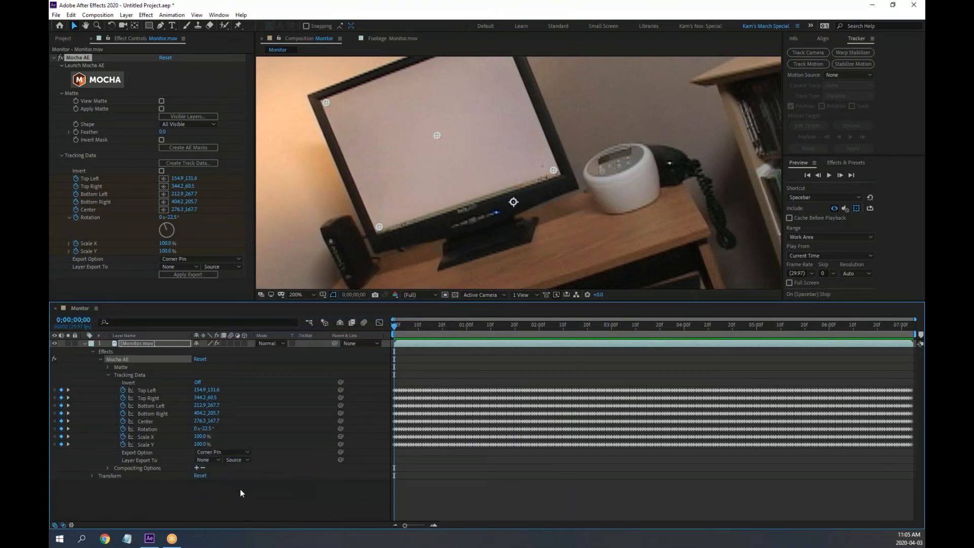
{"action": "left_click", "coordinate": [85, 344]}
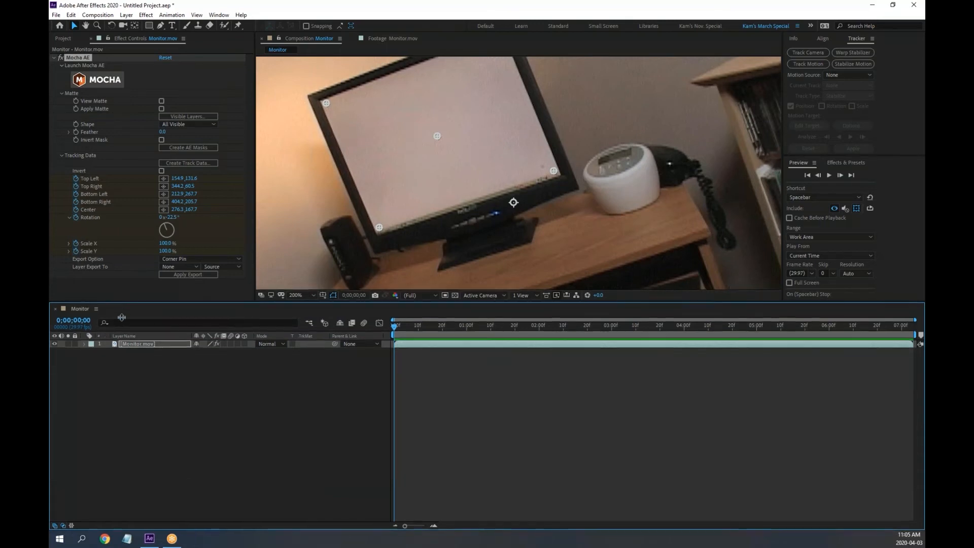
{"action": "left_click_drag", "start_coordinate": [122, 301], "coordinate": [199, 335]}
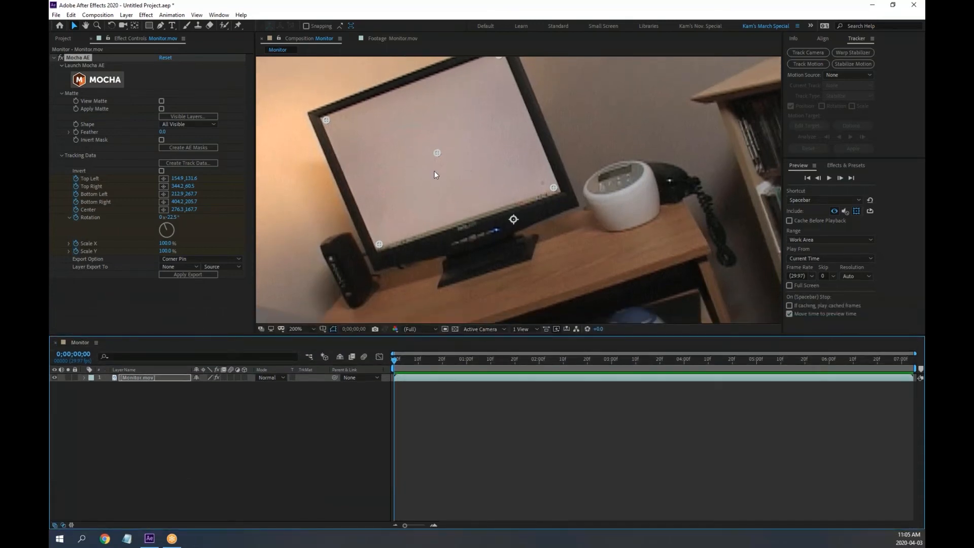
Add a Null Object layer, Null 1, above Monitor.mov from the timeline's New menu
{"action": "right_click", "coordinate": [216, 424]}
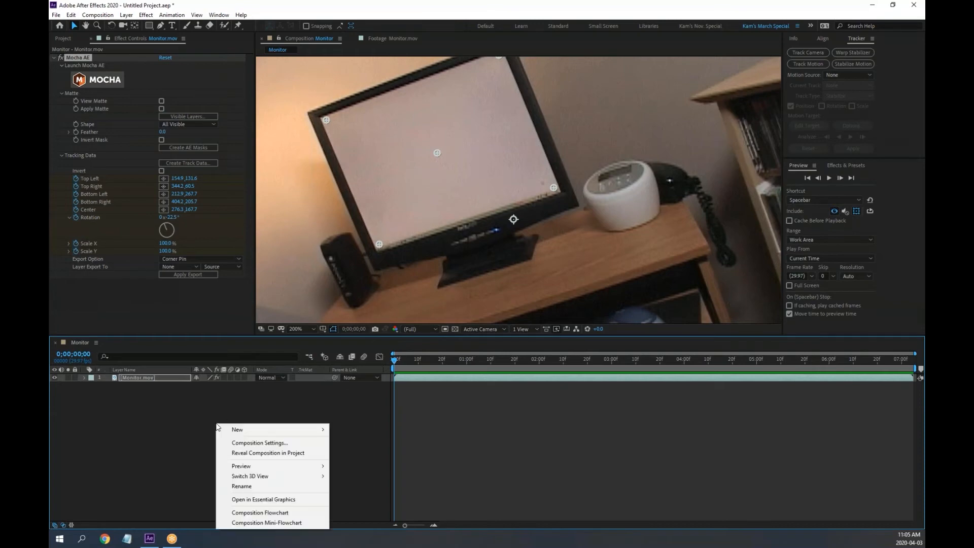
{"action": "mouse_move", "coordinate": [250, 433]}
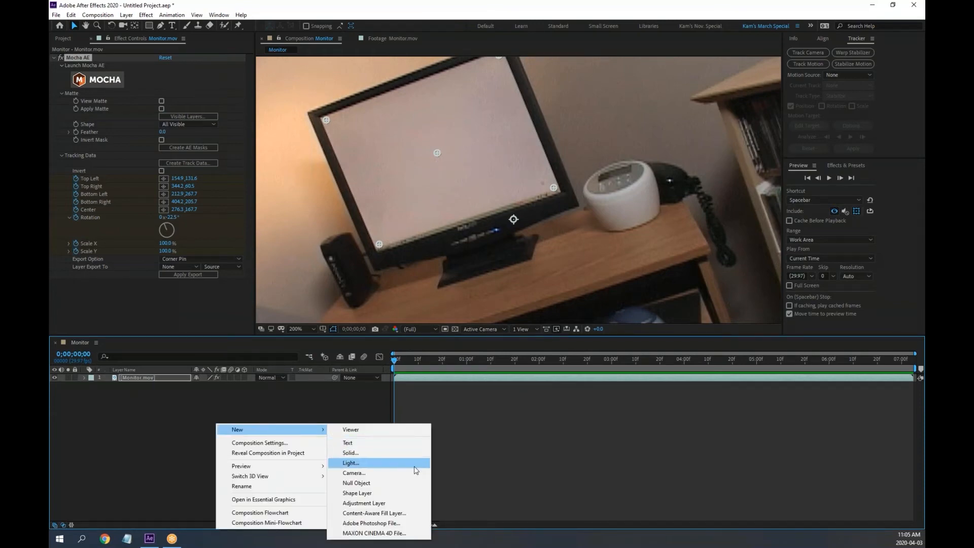
{"action": "left_click", "coordinate": [380, 488]}
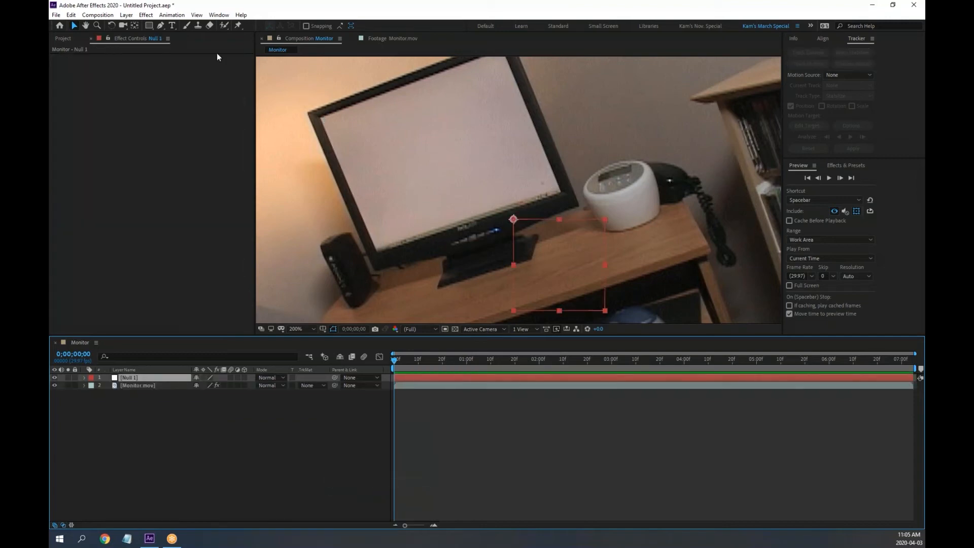
{"action": "left_click", "coordinate": [57, 39]}
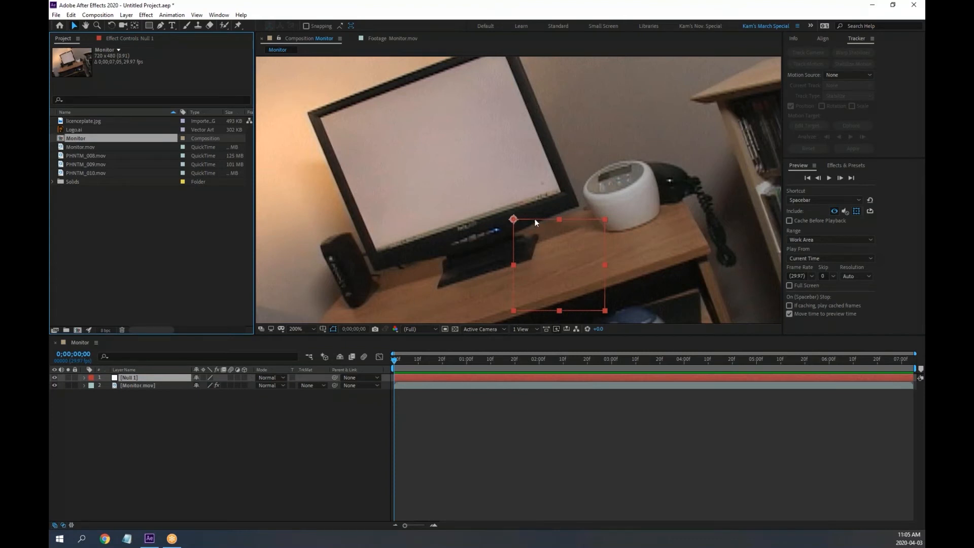
Move the null over the monitor, undo a stray footage rotation, and lock Monitor.mov
{"action": "left_click_drag", "start_coordinate": [535, 221], "coordinate": [417, 109]}
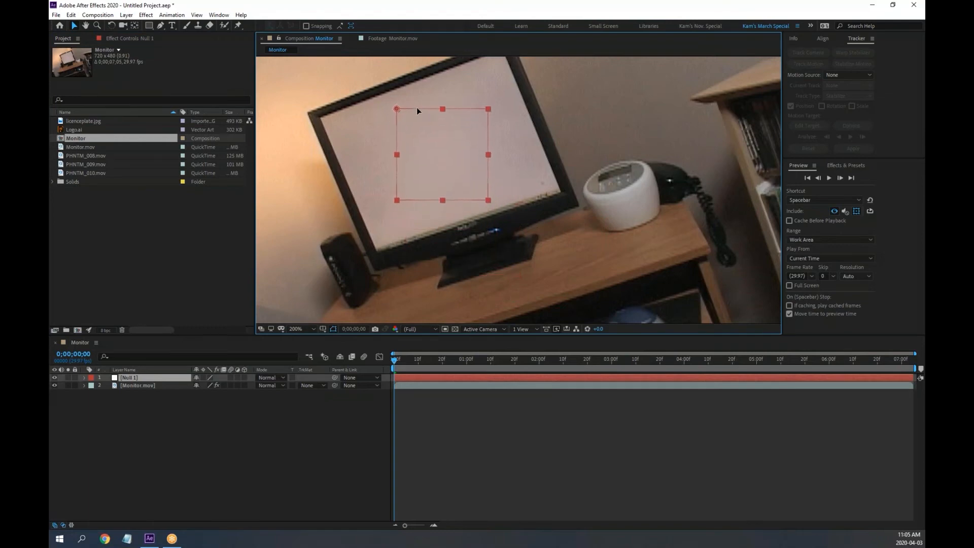
{"action": "key", "text": "Return"}
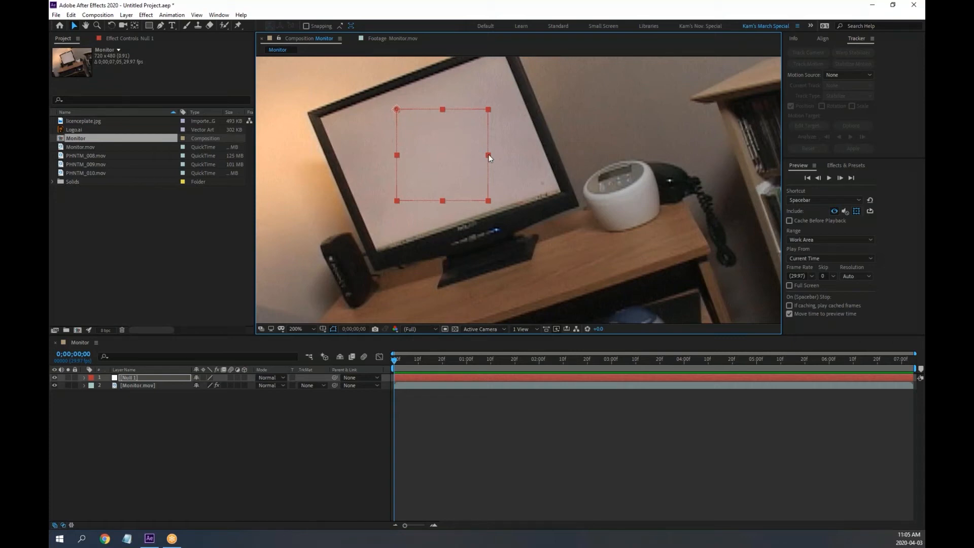
{"action": "key", "text": "w"}
{"action": "left_click", "coordinate": [503, 158]}
{"action": "left_click_drag", "start_coordinate": [504, 155], "coordinate": [505, 155]}
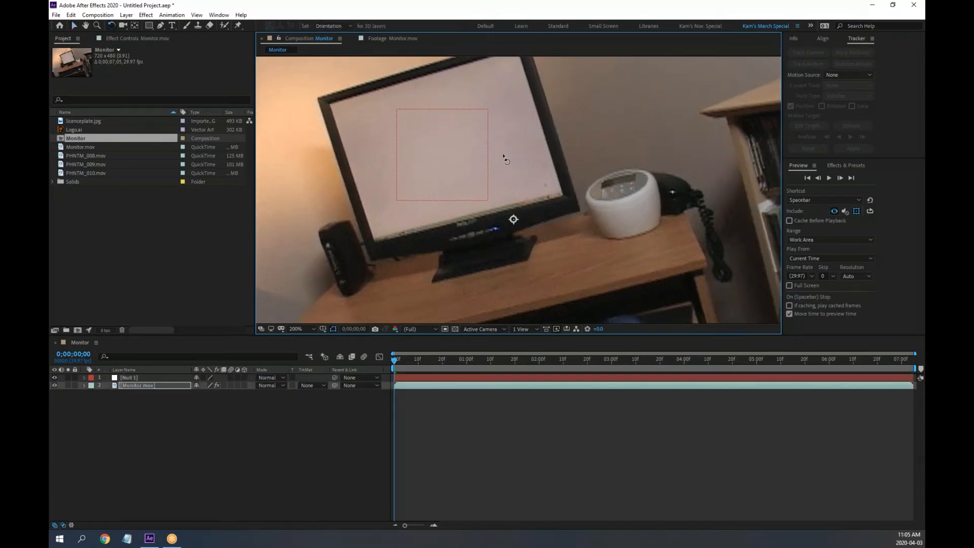
{"action": "key", "text": "ctrl+z"}
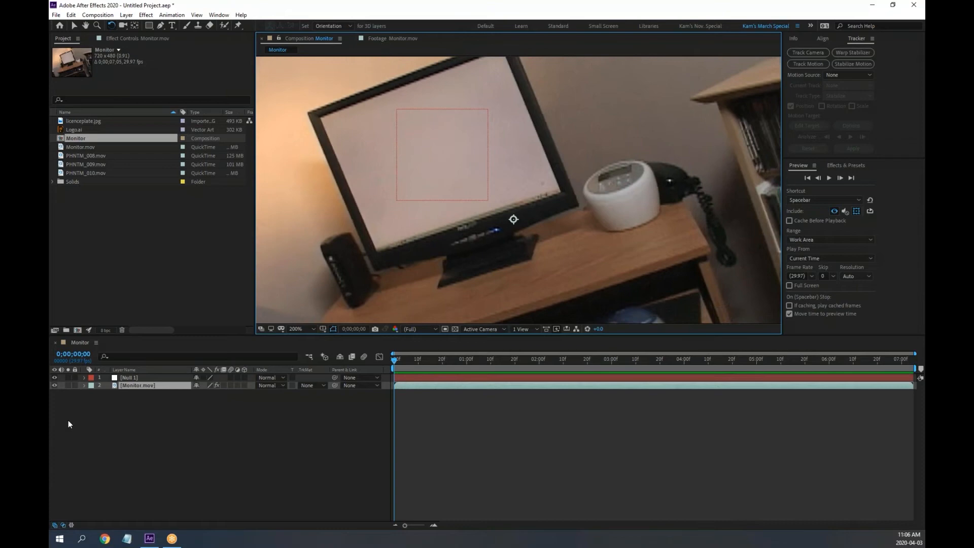
{"action": "left_click", "coordinate": [75, 386]}
{"action": "left_click", "coordinate": [127, 371]}
{"action": "left_click", "coordinate": [133, 378]}
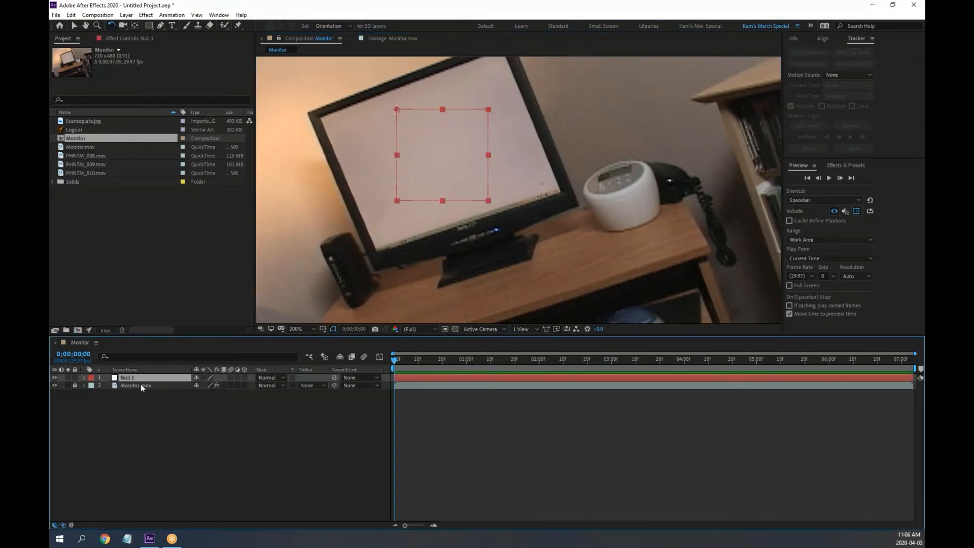
{"action": "left_click", "coordinate": [520, 178]}
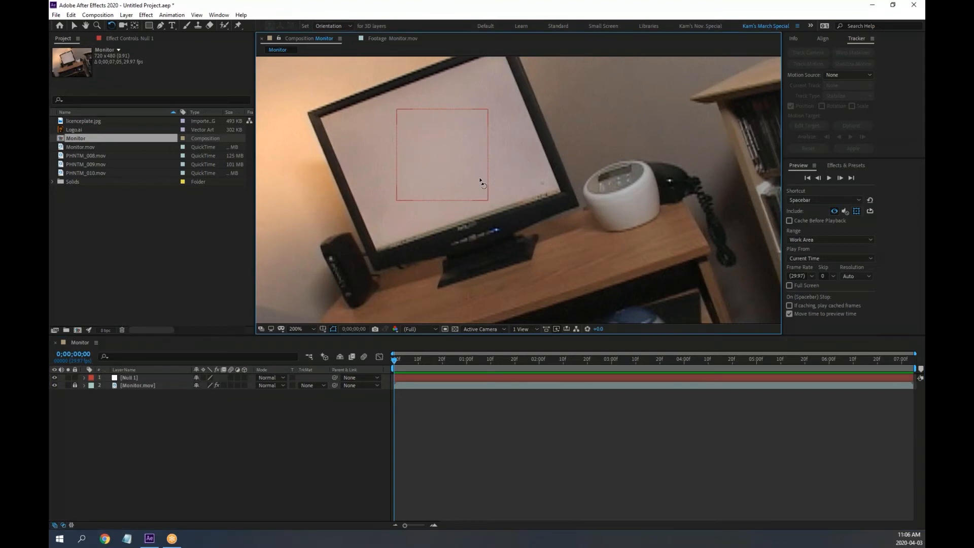
Rotate Null 1 to the monitor's tilt and stretch it toward the screen edges
{"action": "left_click_drag", "start_coordinate": [483, 185], "coordinate": [388, 160]}
{"action": "left_click", "coordinate": [499, 187]}
{"action": "key", "text": "v"}
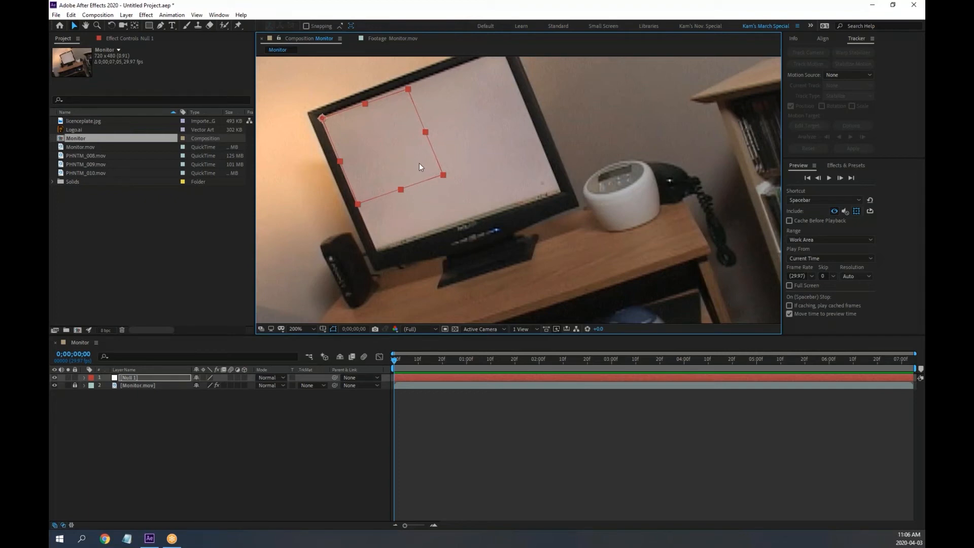
{"action": "key", "text": "w"}
{"action": "left_click_drag", "start_coordinate": [419, 162], "coordinate": [448, 156]}
{"action": "key", "text": "v"}
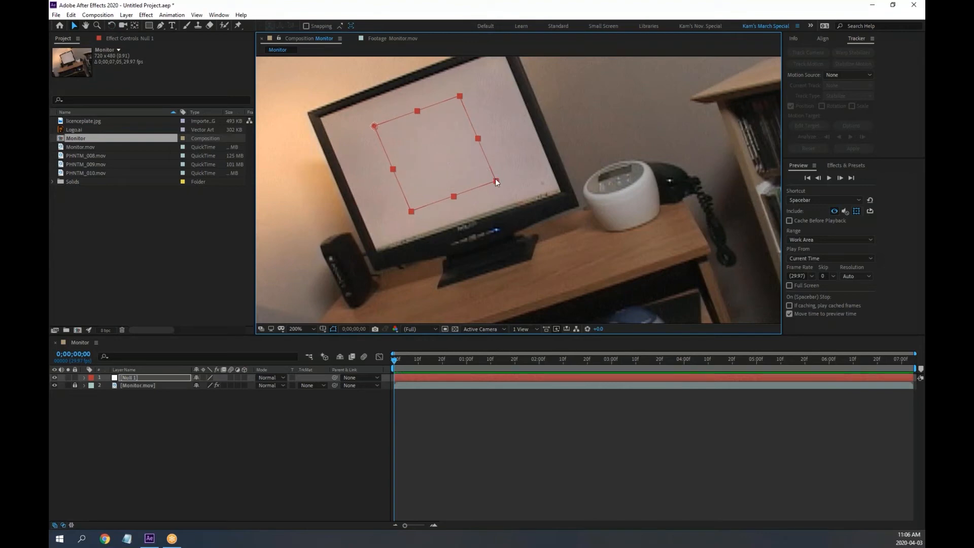
{"action": "left_click_drag", "start_coordinate": [497, 182], "coordinate": [562, 190]}
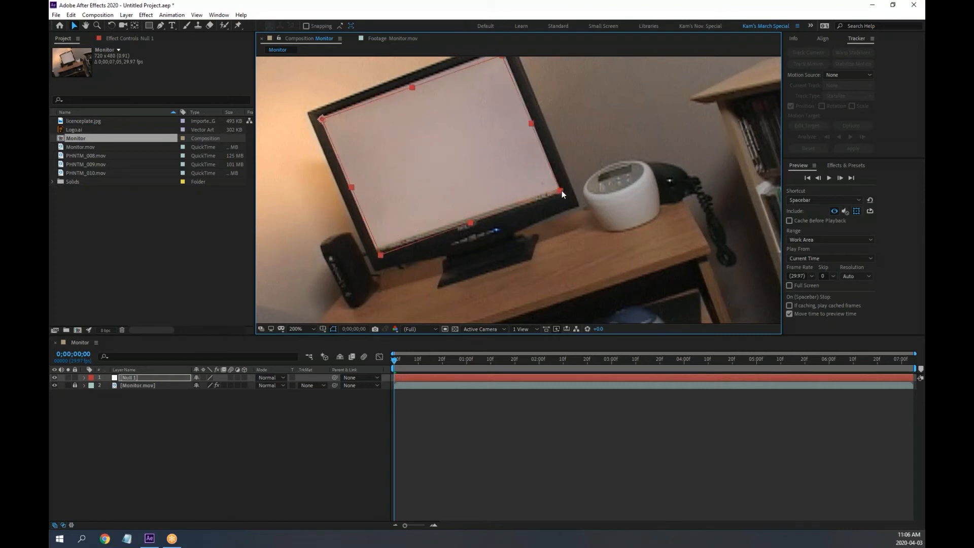
Rotate Null 1 slightly clockwise and shrink it to sit inside the screen
{"action": "key", "text": "w"}
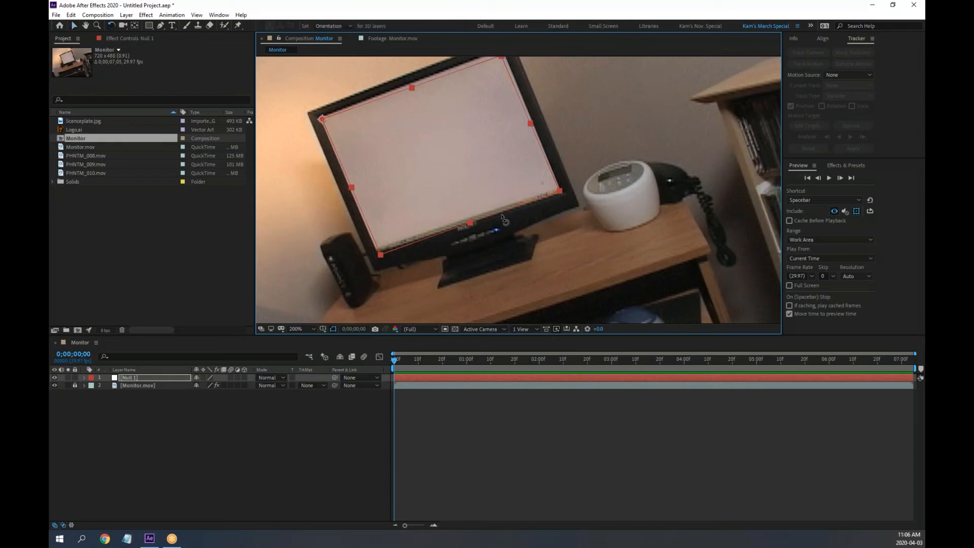
{"action": "left_click", "coordinate": [507, 223]}
{"action": "left_click", "coordinate": [497, 209]}
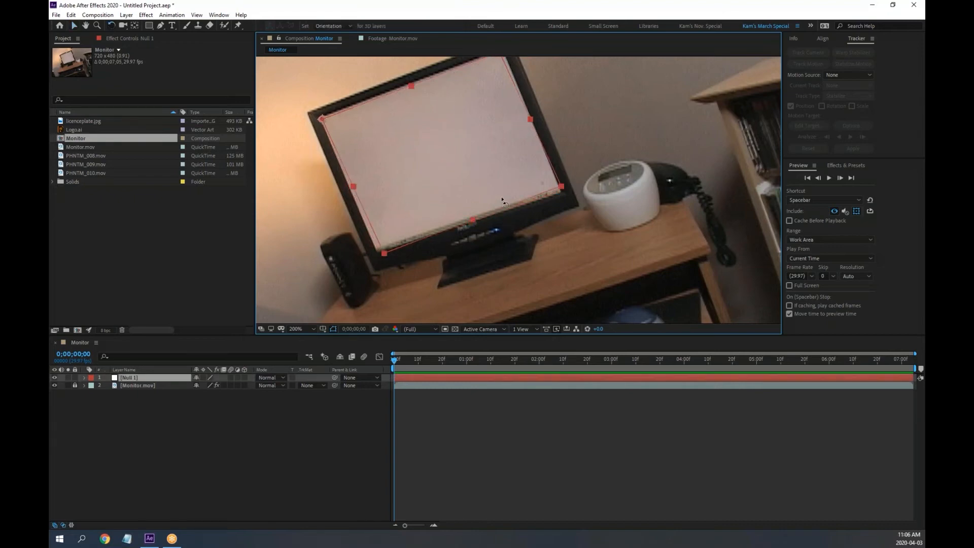
{"action": "left_click_drag", "start_coordinate": [498, 209], "coordinate": [499, 212]}
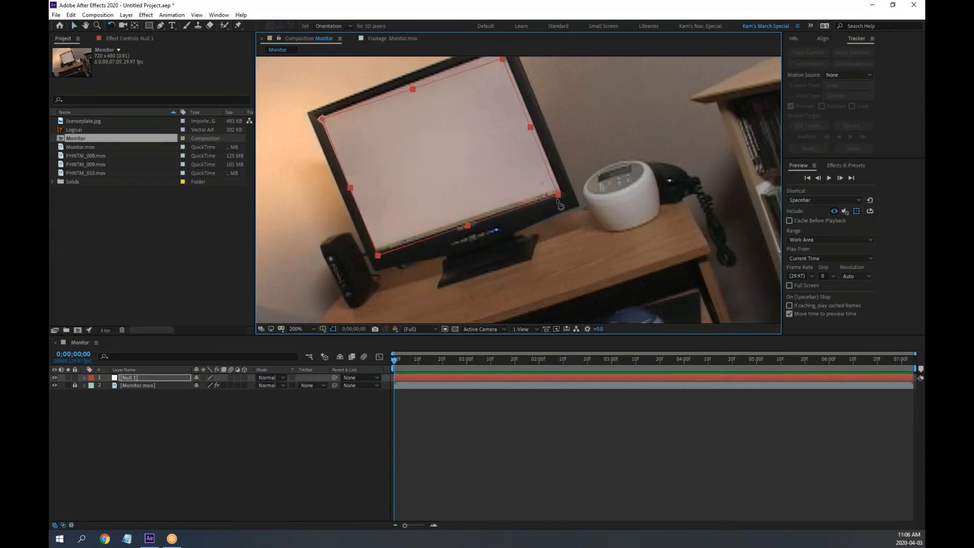
{"action": "key", "text": "v"}
{"action": "left_click_drag", "start_coordinate": [557, 194], "coordinate": [425, 153]}
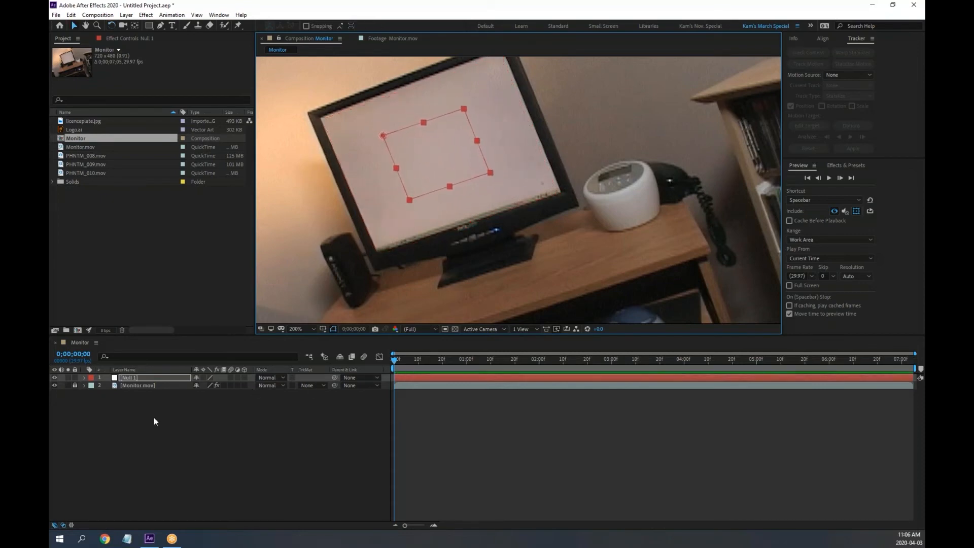
Unlock Monitor.mov, show its Mocha AE effect controls, and open the Export Option list
{"action": "left_click", "coordinate": [75, 385]}
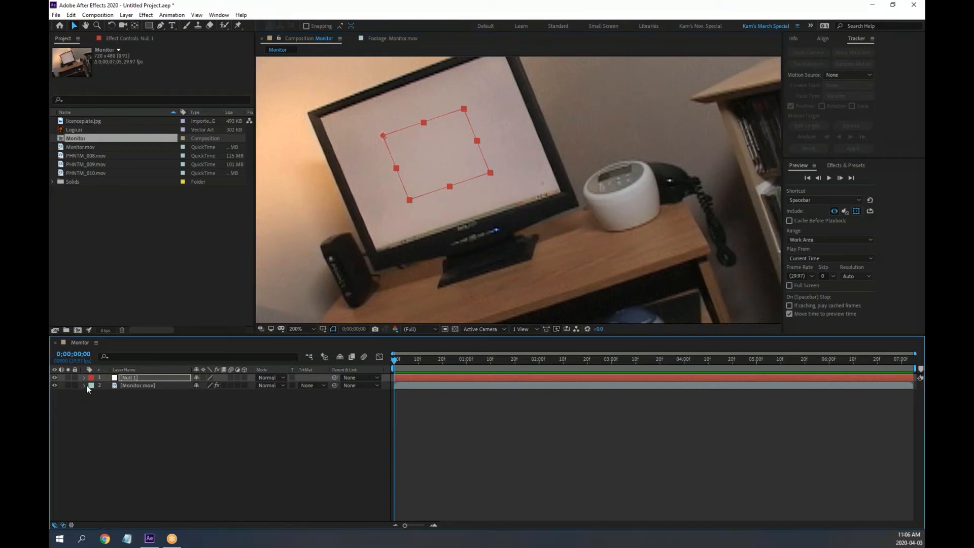
{"action": "left_click", "coordinate": [84, 378]}
{"action": "left_click", "coordinate": [85, 378]}
{"action": "left_click", "coordinate": [138, 386]}
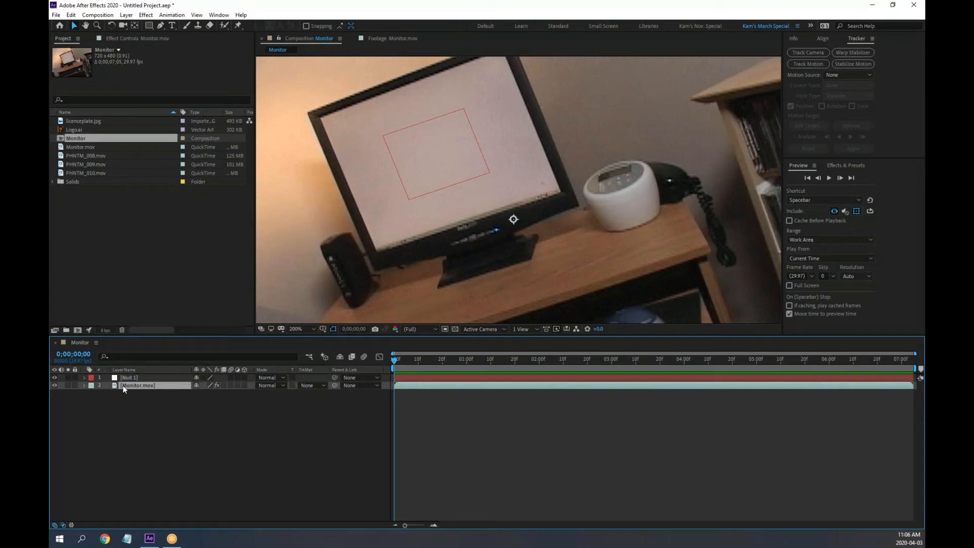
{"action": "left_click", "coordinate": [126, 378]}
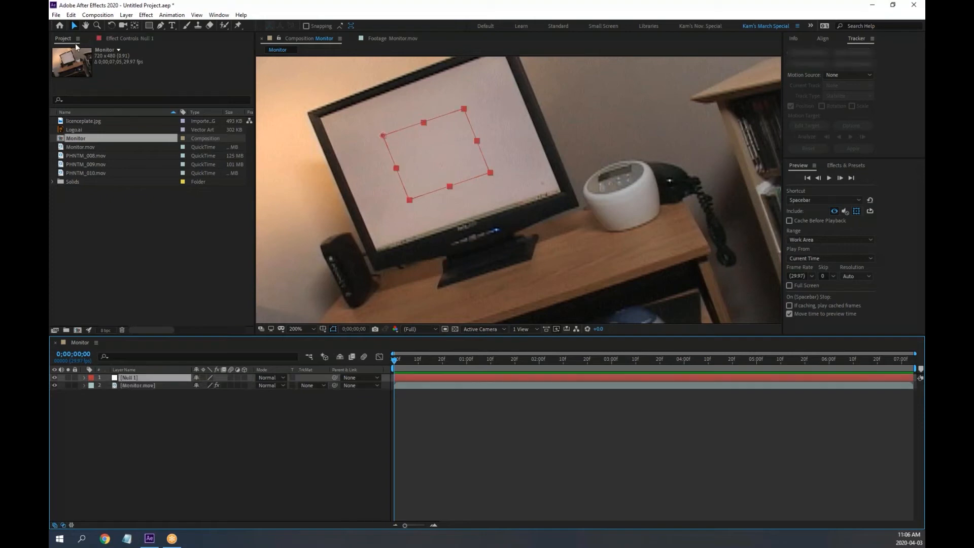
{"action": "left_click", "coordinate": [118, 38]}
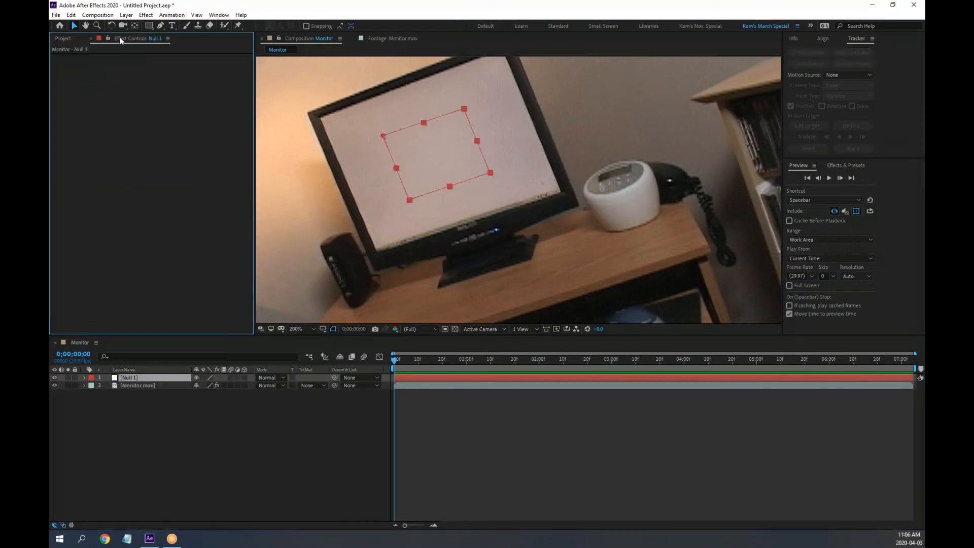
{"action": "left_click", "coordinate": [130, 383]}
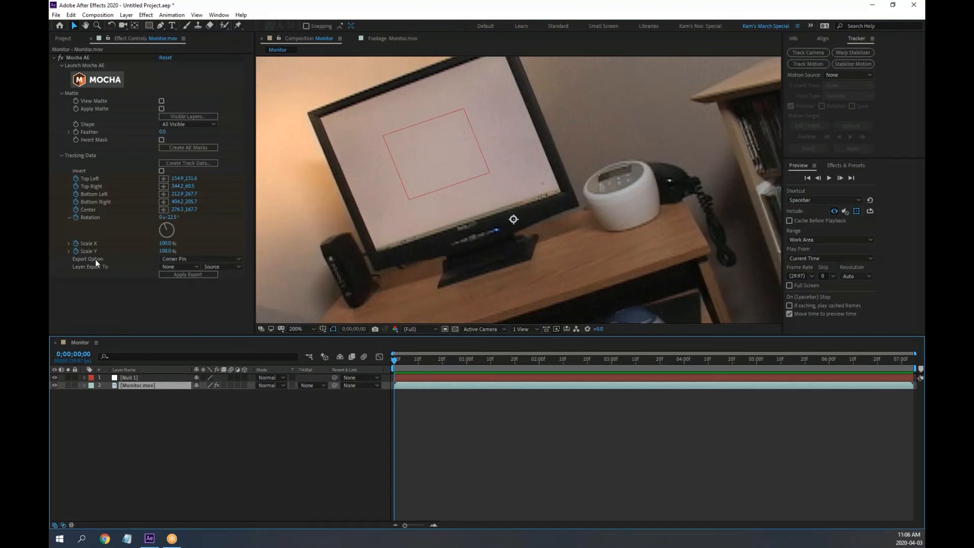
{"action": "left_click", "coordinate": [180, 260]}
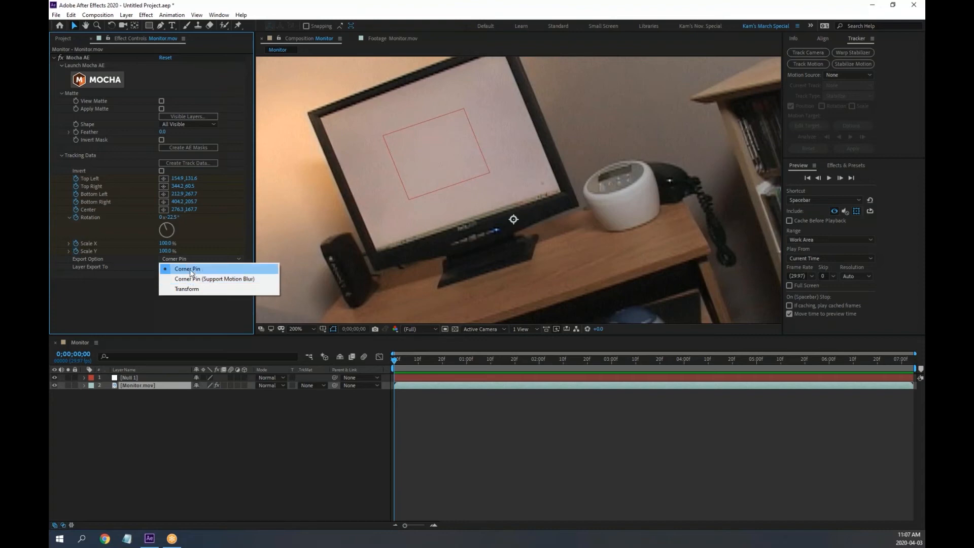
Export the Mocha track to Null 1 as a Corner Pin
{"action": "left_click", "coordinate": [191, 272]}
{"action": "left_click", "coordinate": [175, 266]}
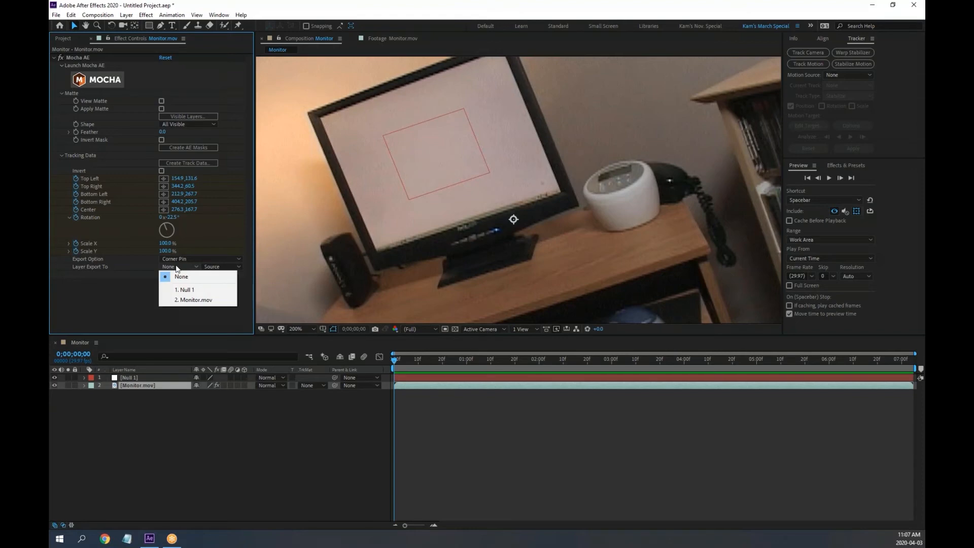
{"action": "left_click", "coordinate": [184, 289]}
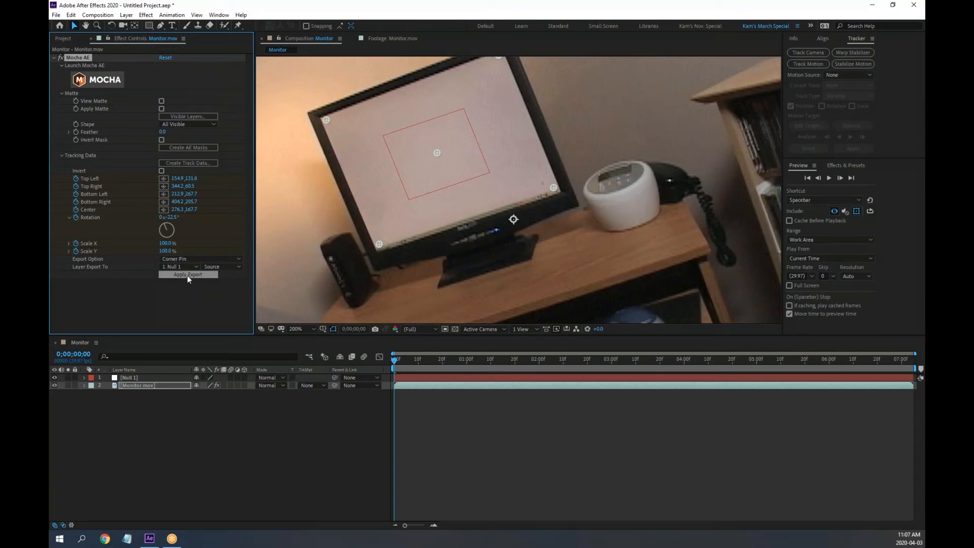
{"action": "left_click", "coordinate": [132, 378]}
Reveal Null 1's Corner Pin, scrub and preview the motion, then undo the export
{"action": "left_click", "coordinate": [84, 377]}
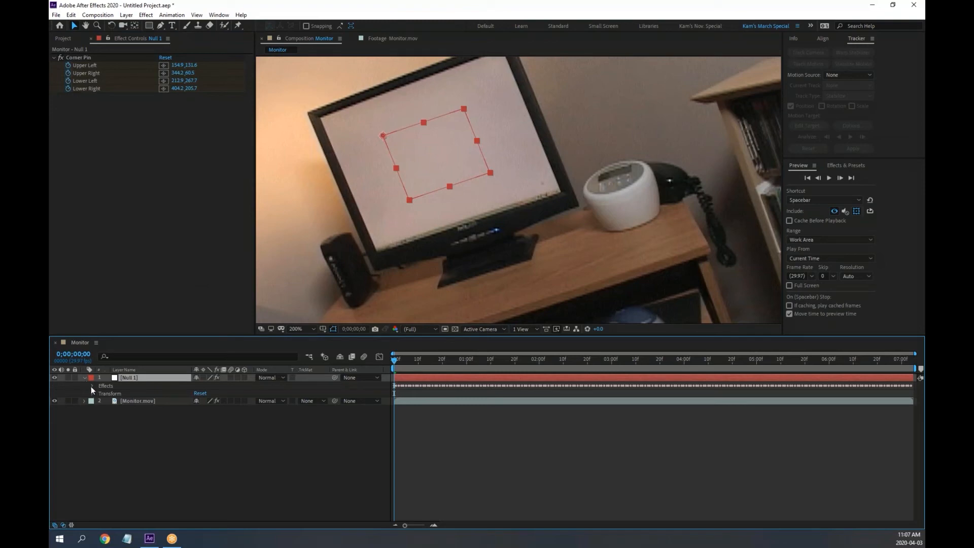
{"action": "left_click", "coordinate": [91, 385]}
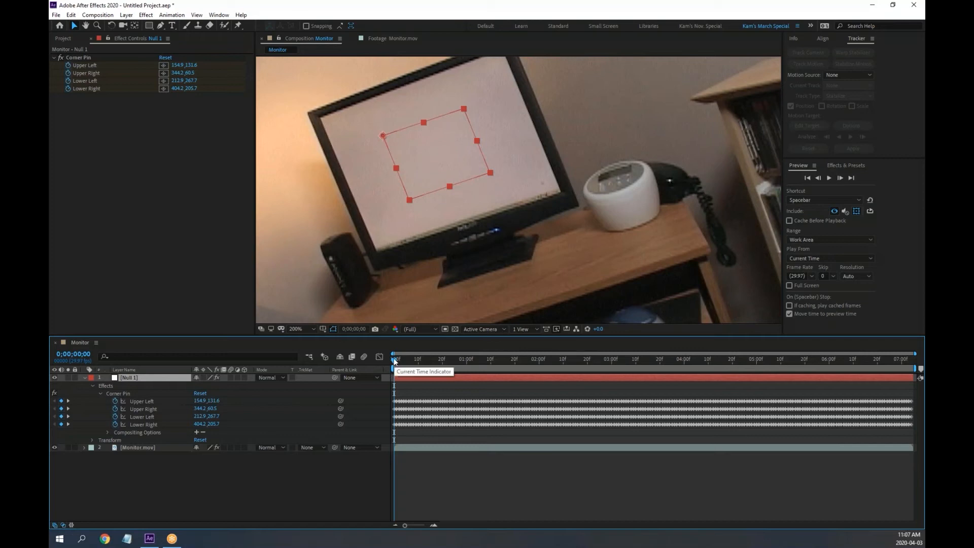
{"action": "left_click_drag", "start_coordinate": [395, 361], "coordinate": [346, 381]}
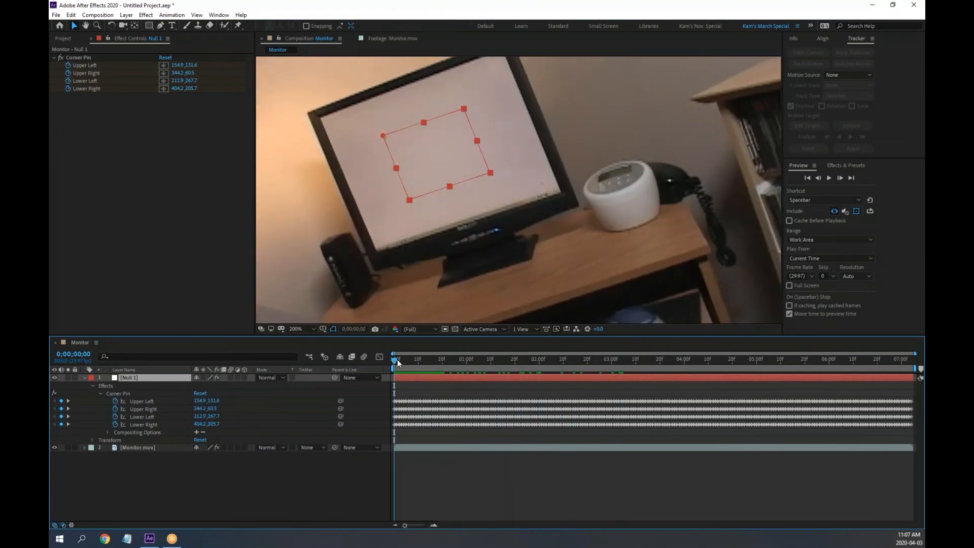
{"action": "left_click_drag", "start_coordinate": [399, 362], "coordinate": [366, 376]}
{"action": "key", "text": "space"}
{"action": "key", "text": "space"}
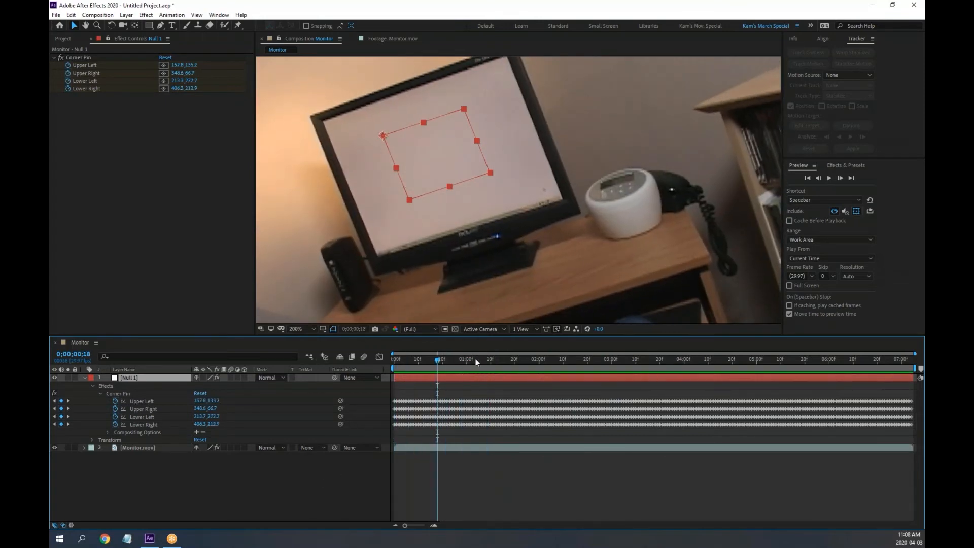
{"action": "left_click_drag", "start_coordinate": [477, 362], "coordinate": [229, 368]}
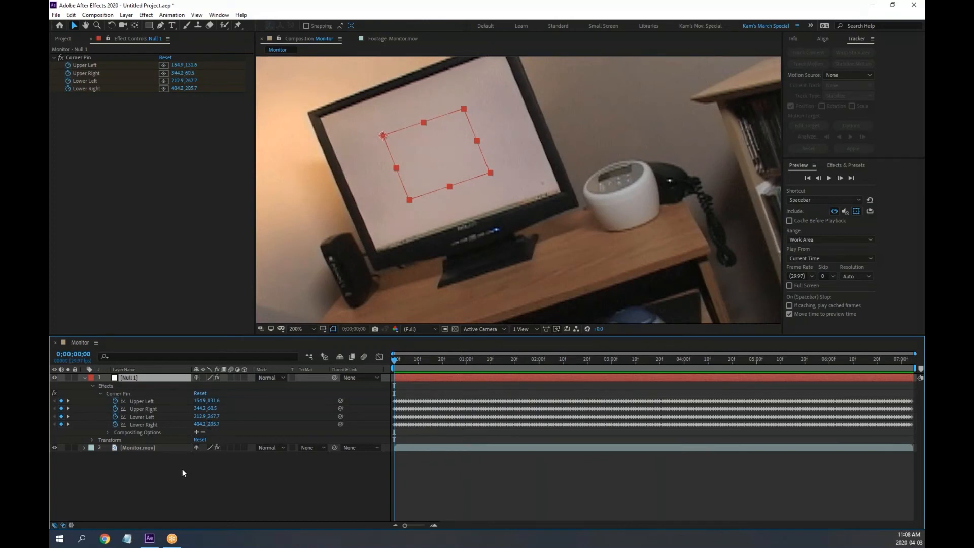
{"action": "key", "text": "ctrl+z"}
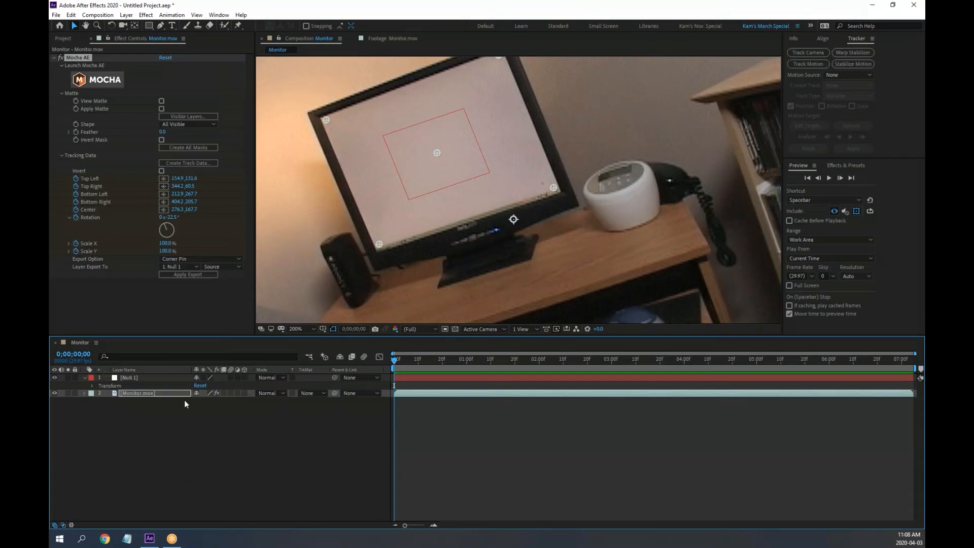
Re-export the track to Null 1 as Corner Pin (Support Motion Blur) and expand its Corner Pin and Transform properties
{"action": "left_click", "coordinate": [190, 257]}
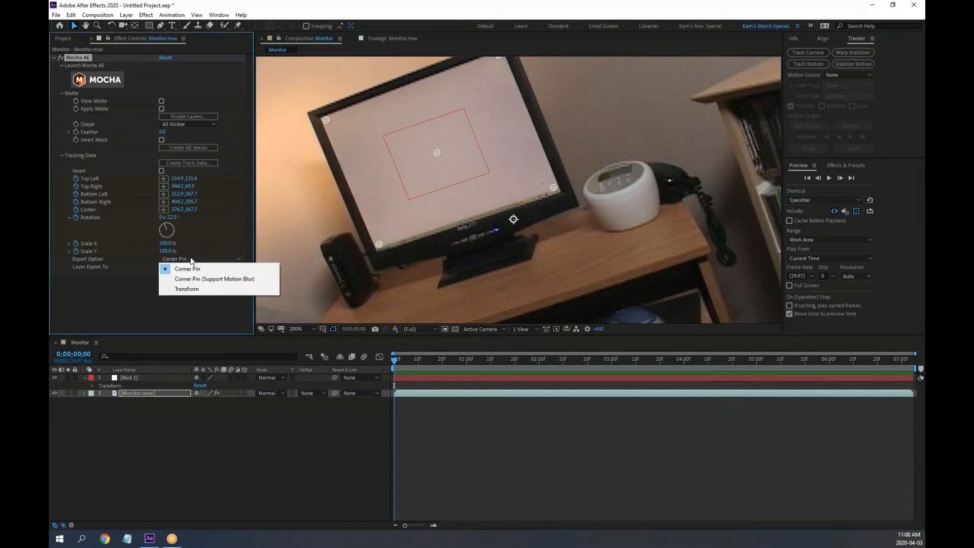
{"action": "left_click", "coordinate": [214, 279]}
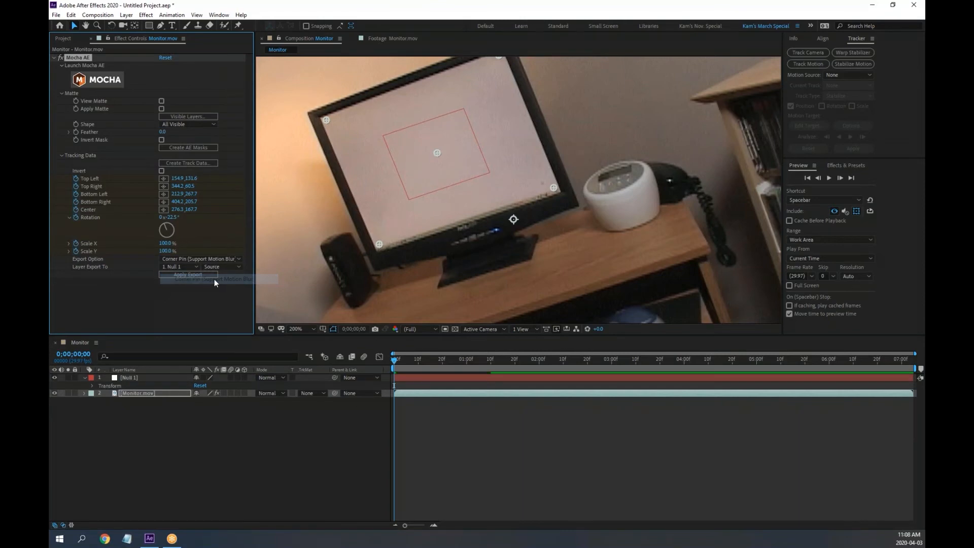
{"action": "left_click", "coordinate": [181, 273]}
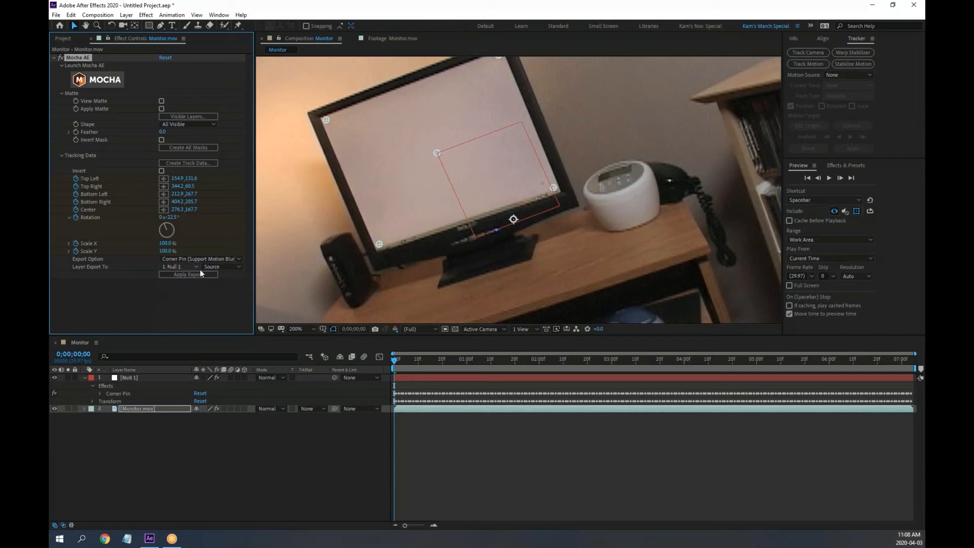
{"action": "left_click", "coordinate": [100, 393]}
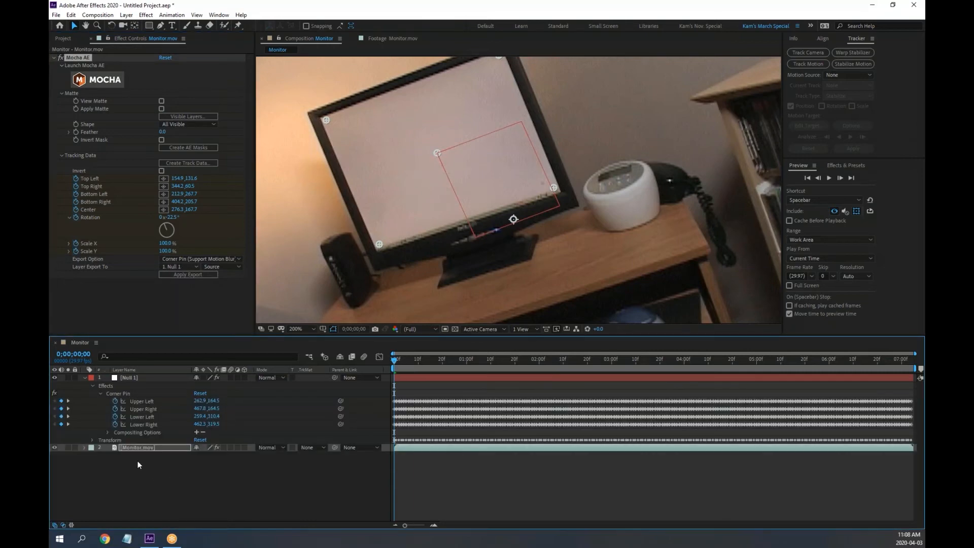
{"action": "left_click", "coordinate": [92, 441]}
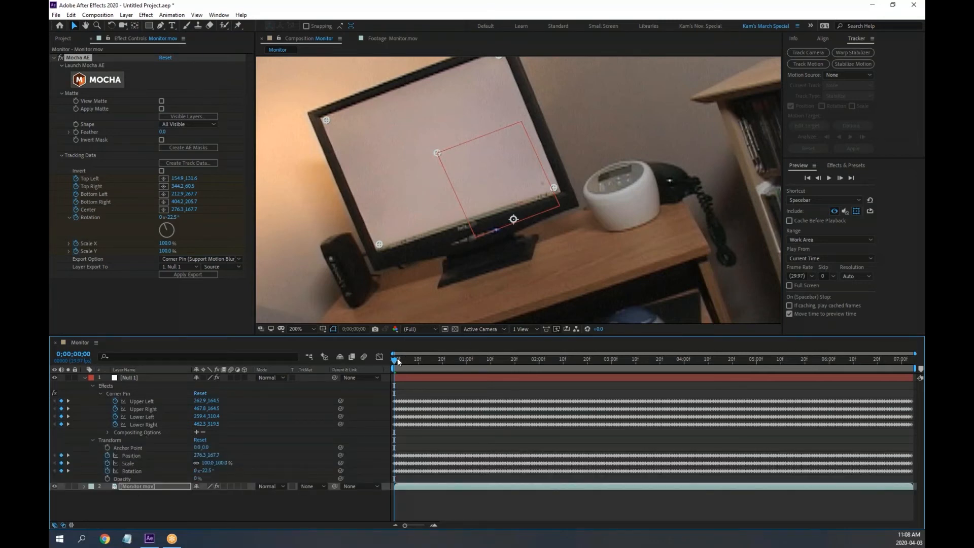
Scrub through the shot to confirm Null 1 follows the monitor screen
{"action": "left_click_drag", "start_coordinate": [394, 360], "coordinate": [368, 360]}
{"action": "left_click_drag", "start_coordinate": [400, 359], "coordinate": [492, 369]}
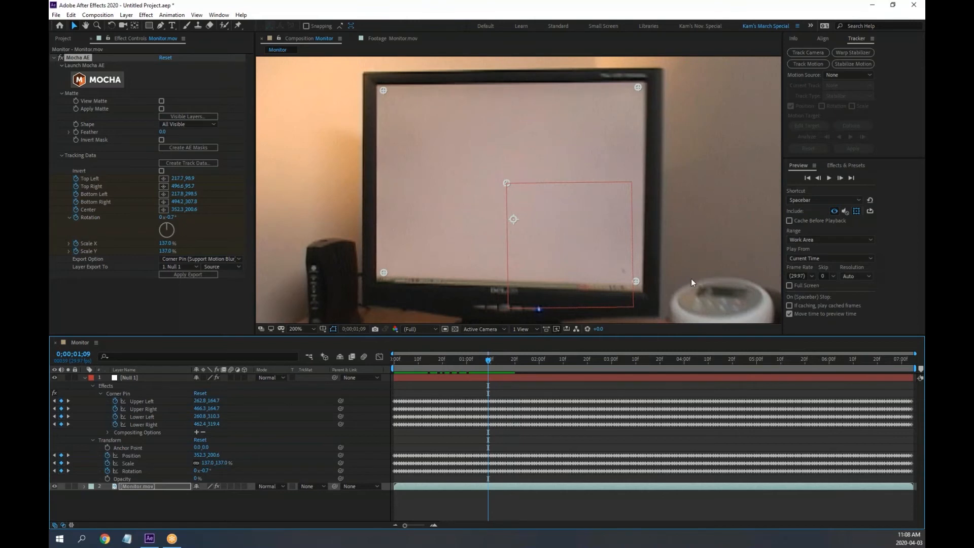
{"action": "left_click_drag", "start_coordinate": [693, 276], "coordinate": [553, 209]}
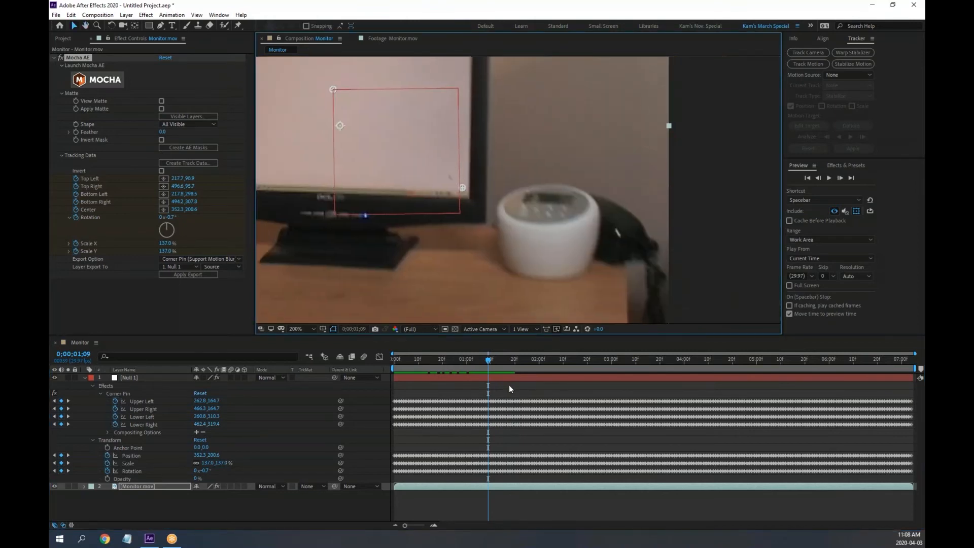
{"action": "left_click_drag", "start_coordinate": [485, 357], "coordinate": [495, 358]}
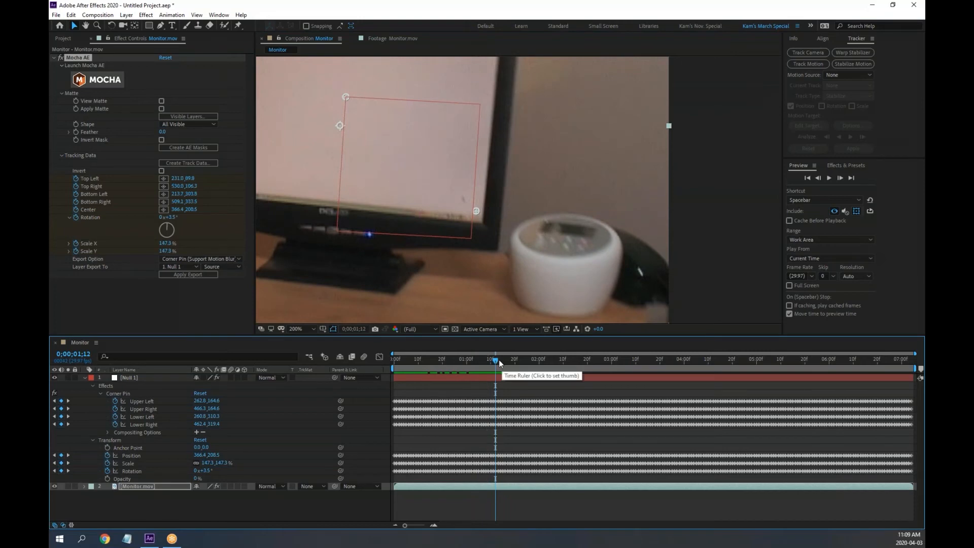
{"action": "left_click_drag", "start_coordinate": [498, 360], "coordinate": [477, 361]}
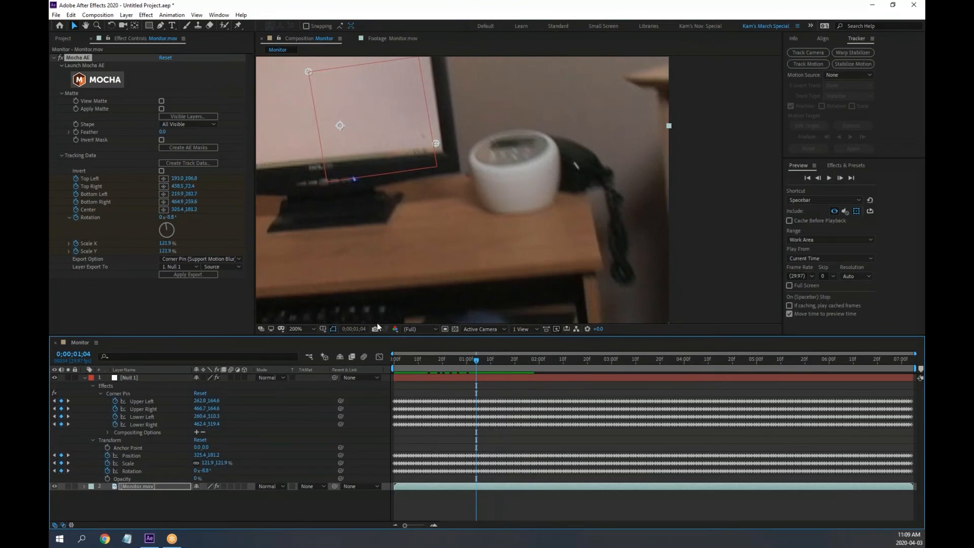
{"action": "left_click", "coordinate": [201, 259]}
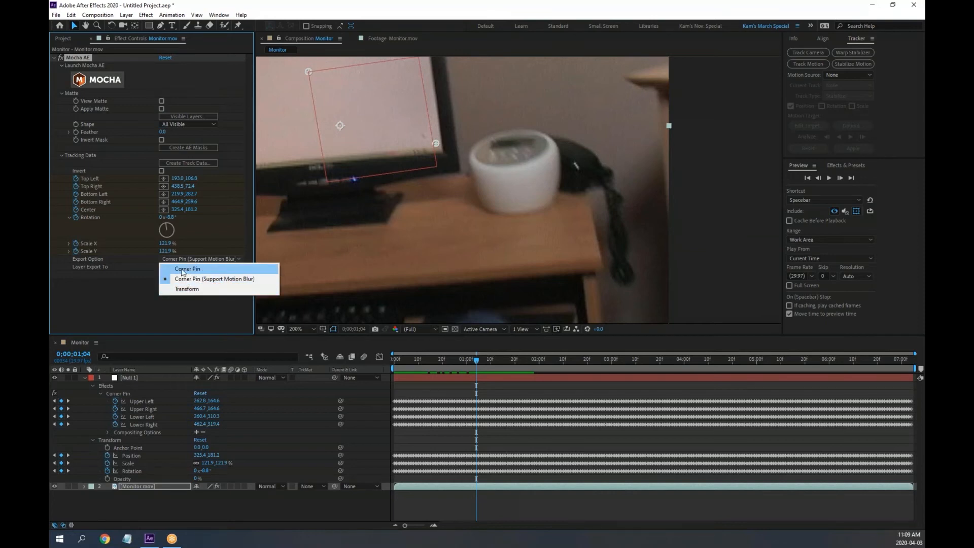
{"action": "left_click", "coordinate": [220, 313]}
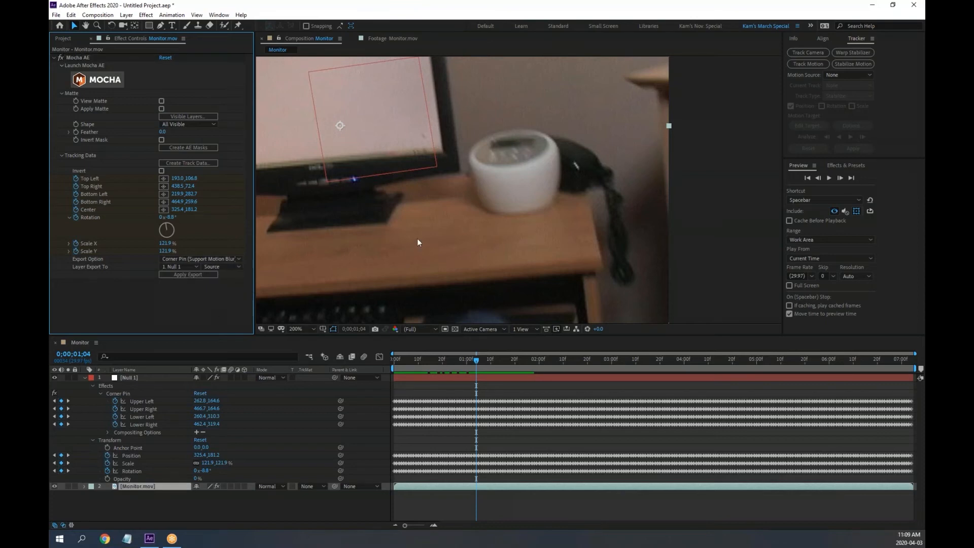
Preview the tracked shot from frame 0 with the whole frame in view, then return to the start
{"action": "left_click_drag", "start_coordinate": [475, 362], "coordinate": [382, 353]}
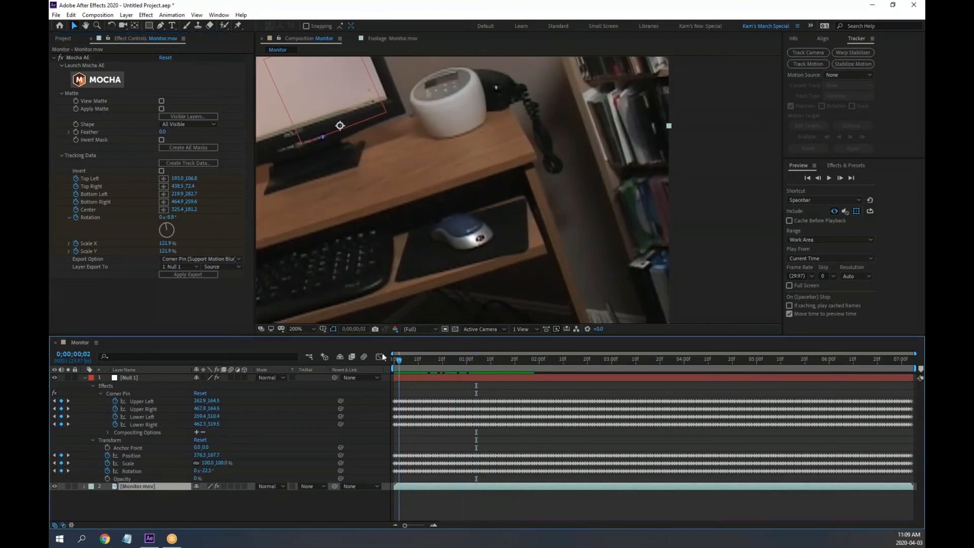
{"action": "scroll", "coordinate": [406, 221], "scroll_direction": "down", "scroll_amount": 2}
{"action": "left_click_drag", "start_coordinate": [395, 202], "coordinate": [441, 227]}
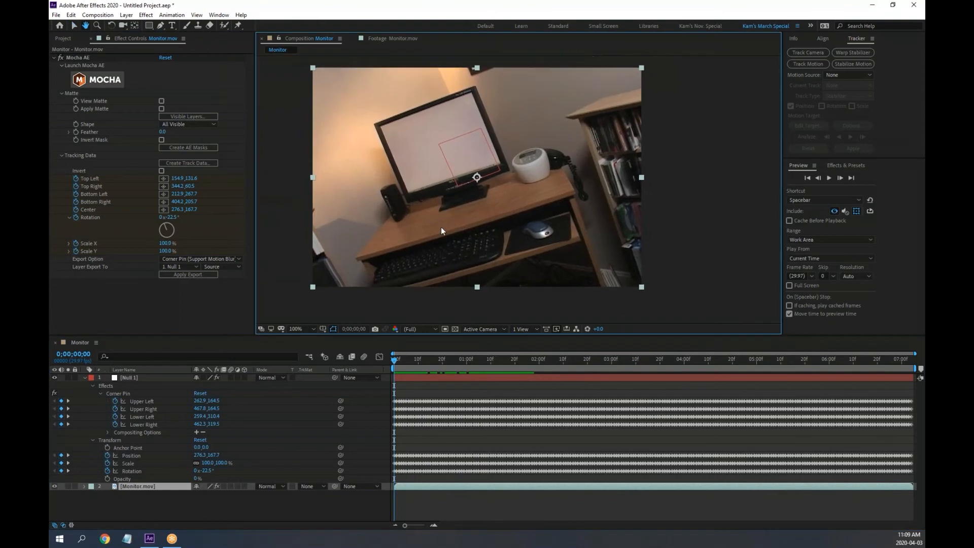
{"action": "key", "text": "space"}
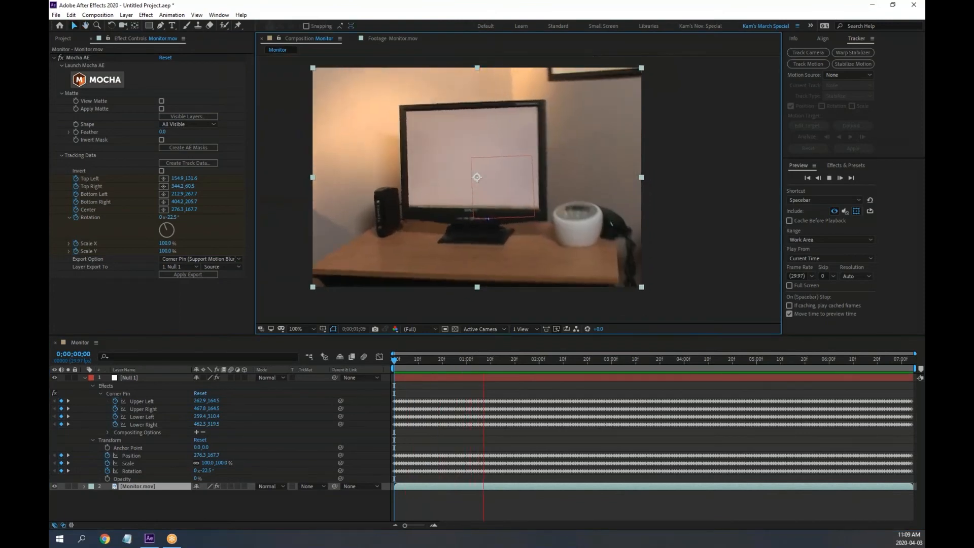
{"action": "left_click", "coordinate": [510, 360]}
{"action": "left_click_drag", "start_coordinate": [510, 361], "coordinate": [398, 361]}
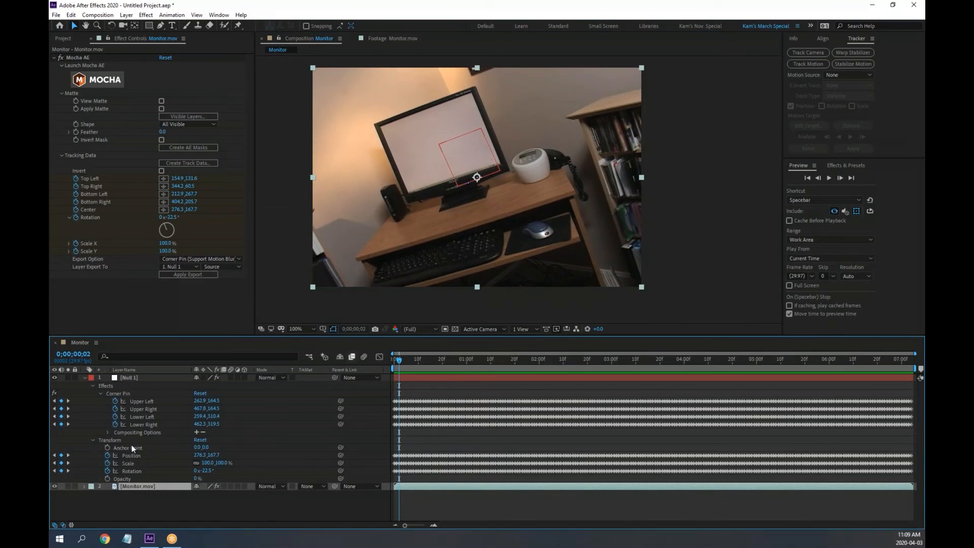
{"action": "scroll", "coordinate": [483, 140], "scroll_direction": "up", "scroll_amount": 2}
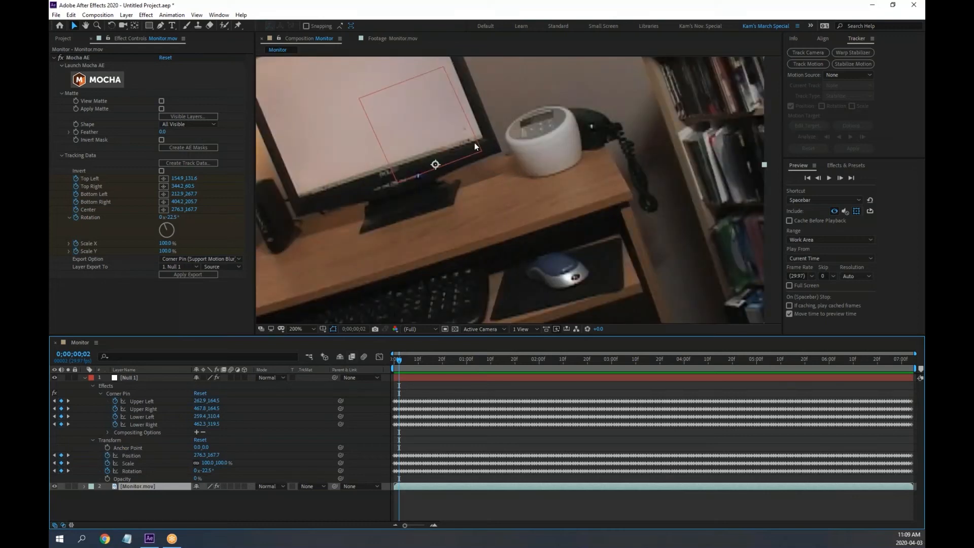
{"action": "scroll", "coordinate": [471, 144], "scroll_direction": "down", "scroll_amount": 2}
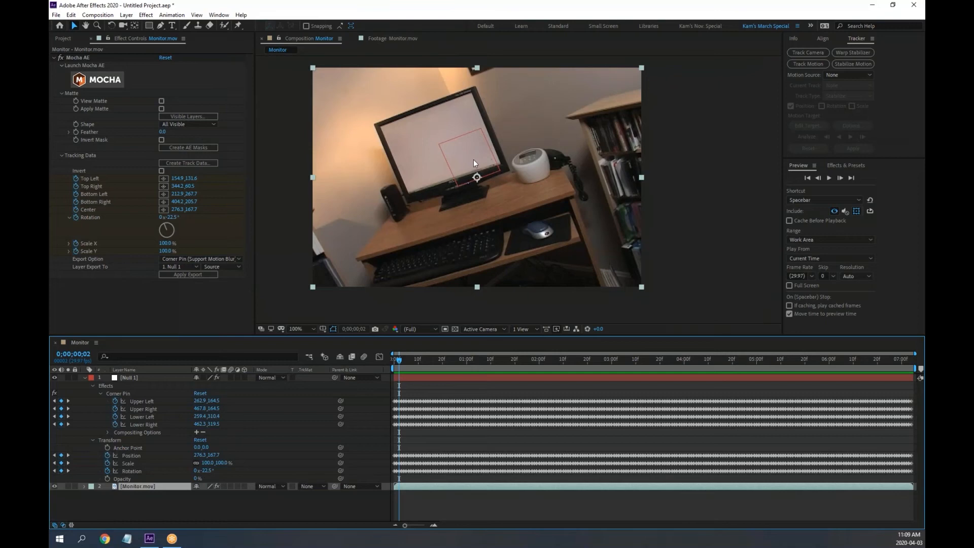
{"action": "key", "text": "y"}
Lock the Monitor.mov layer and offset Null 1's Anchor Point to 37.0, 45.0
{"action": "left_click", "coordinate": [128, 379]}
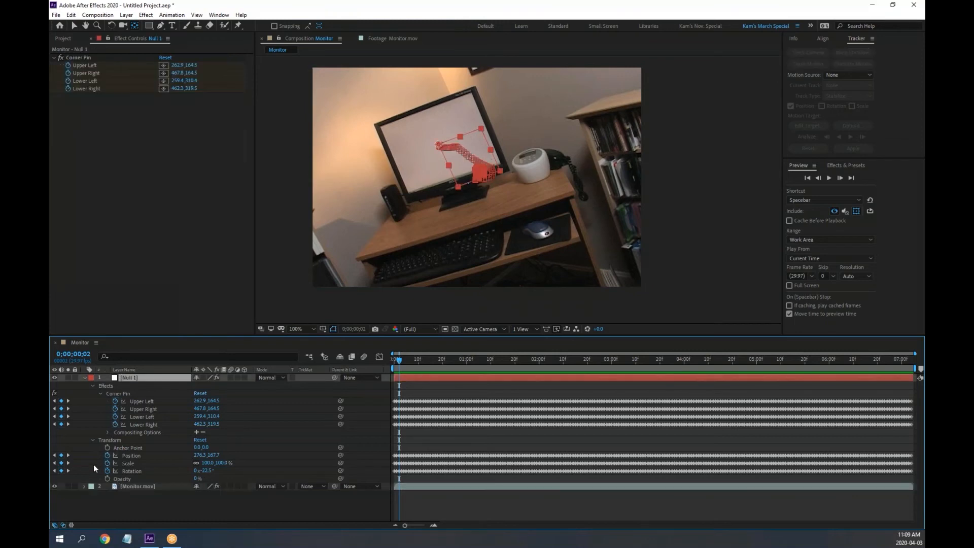
{"action": "left_click", "coordinate": [75, 486]}
{"action": "left_click_drag", "start_coordinate": [399, 362], "coordinate": [528, 382]}
{"action": "key", "text": "Home"}
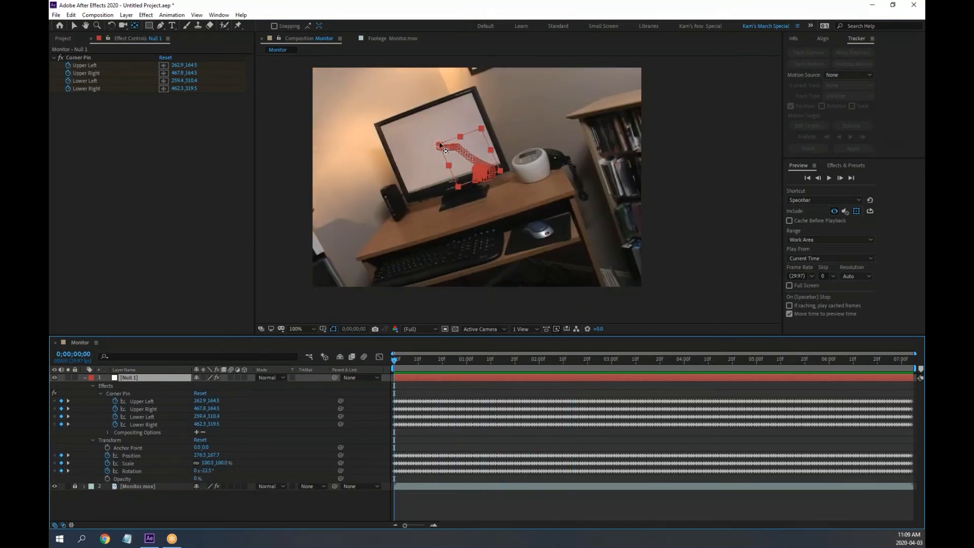
{"action": "left_click_drag", "start_coordinate": [441, 146], "coordinate": [482, 165]}
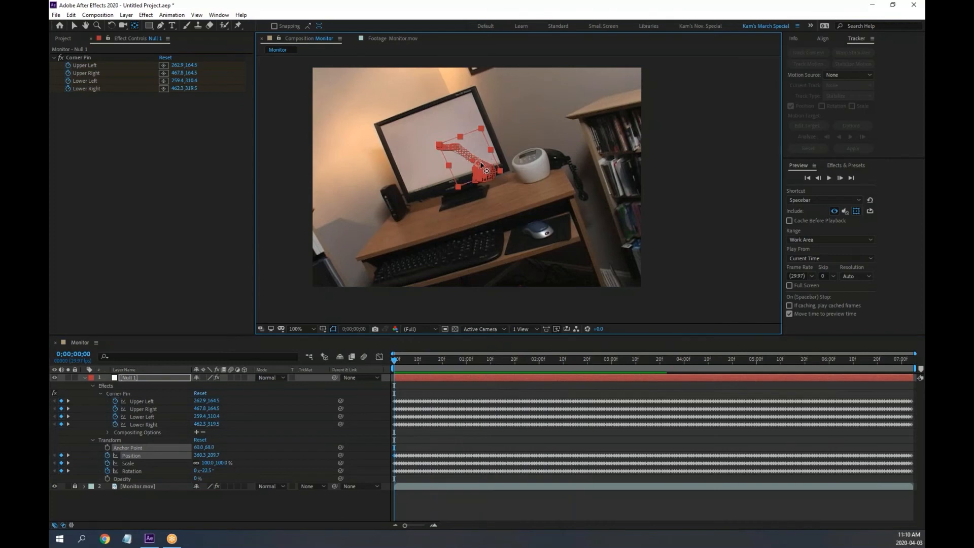
{"action": "key", "text": "ctrl+z"}
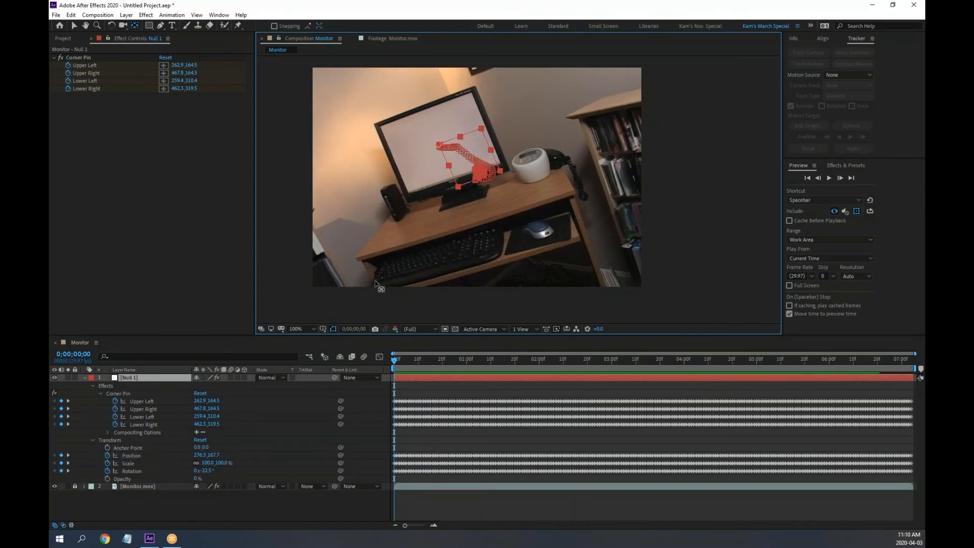
{"action": "left_click", "coordinate": [130, 447]}
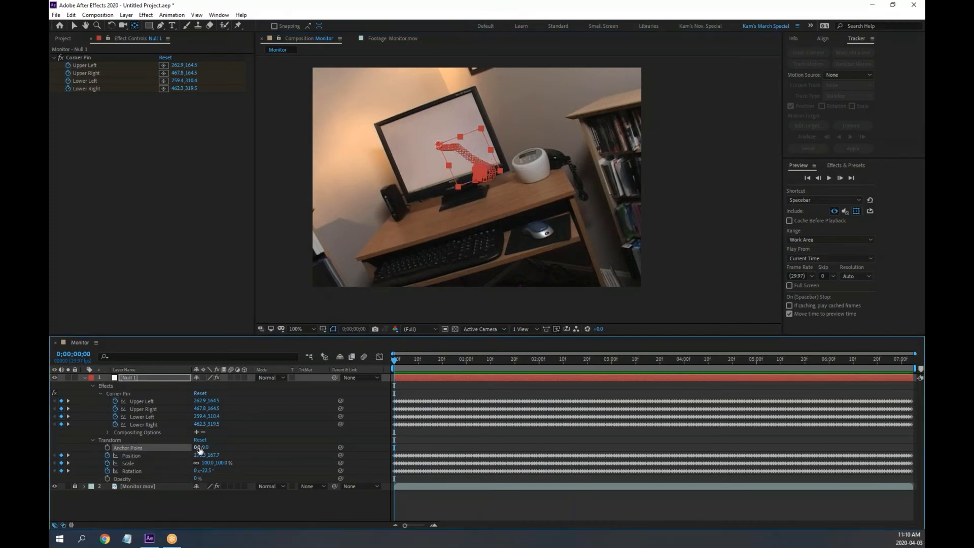
{"action": "left_click_drag", "start_coordinate": [199, 450], "coordinate": [229, 448]}
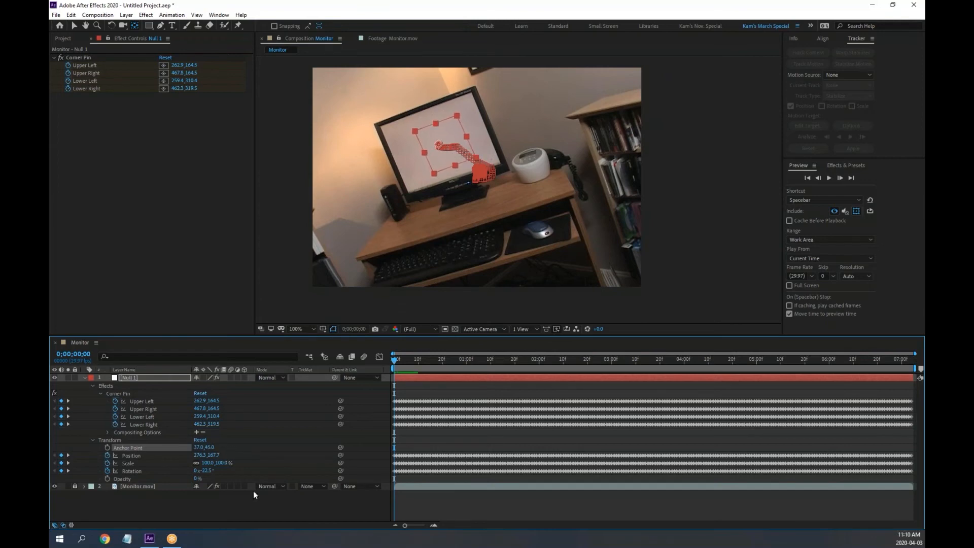
Preview the tracked shot from the first frame with Null 1 collapsed and deselected
{"action": "left_click", "coordinate": [84, 378]}
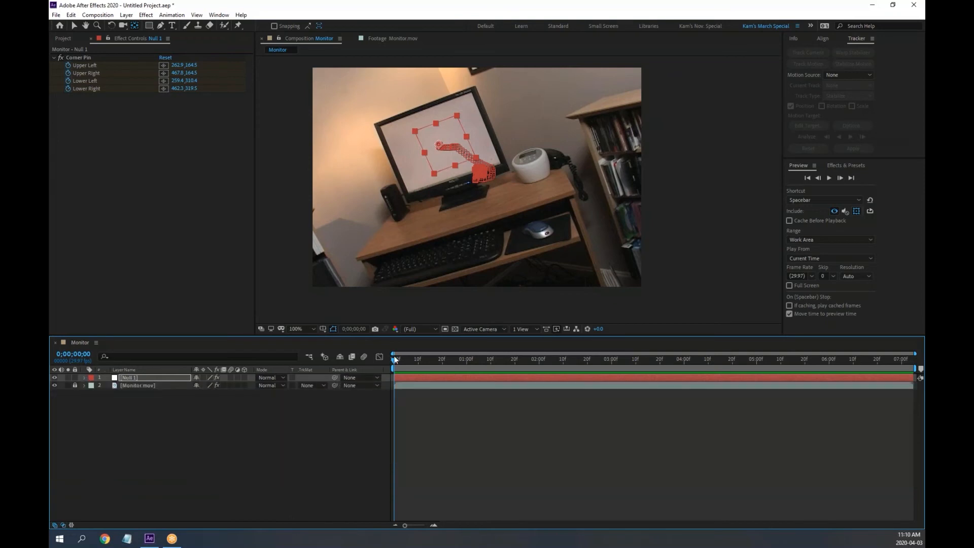
{"action": "key", "text": "space"}
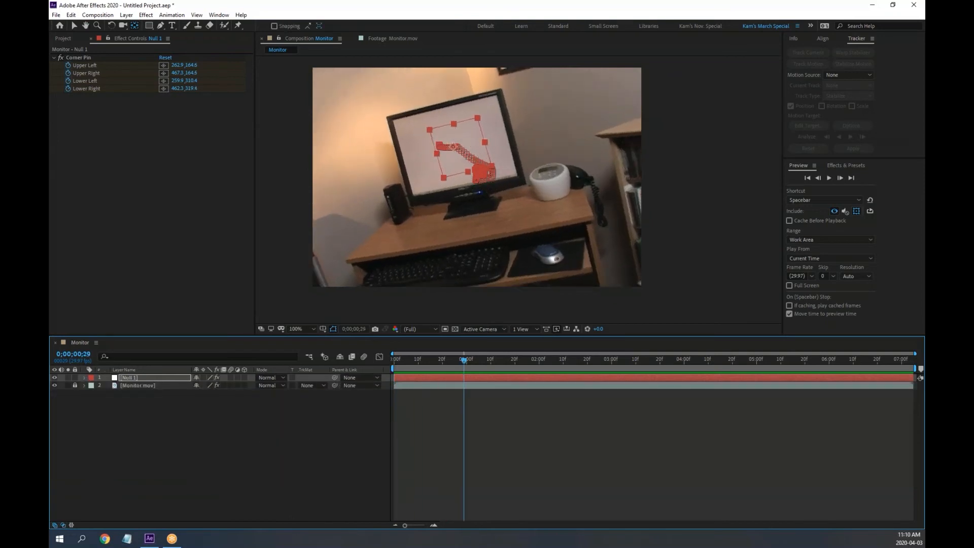
{"action": "left_click", "coordinate": [284, 436]}
{"action": "key", "text": "Home"}
{"action": "key", "text": "space"}
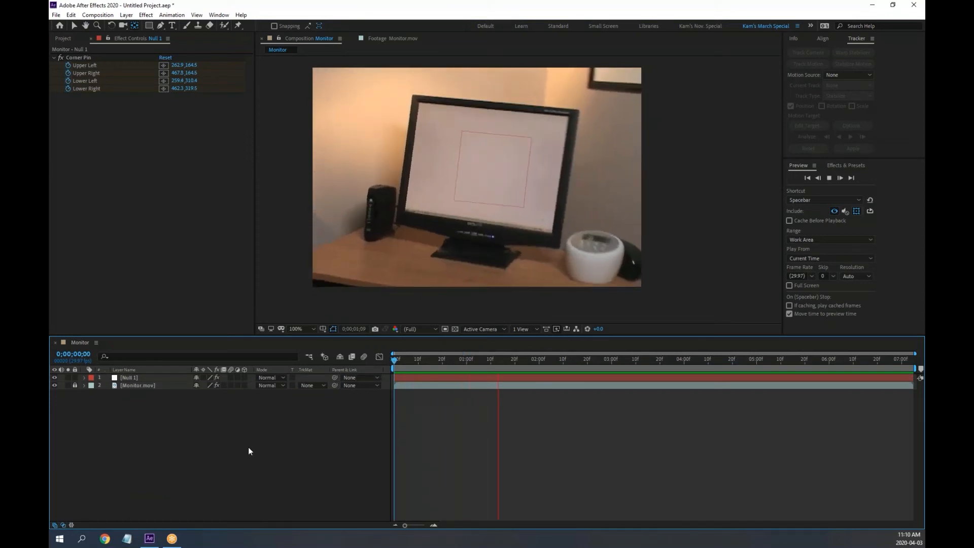
{"action": "key", "text": "space"}
{"action": "key", "text": "Home"}
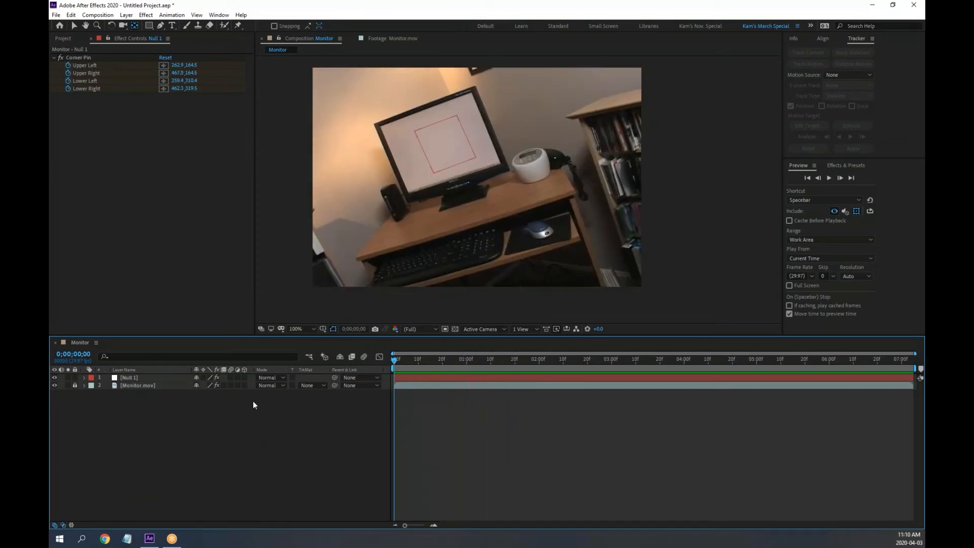
Recheck Null 1's motion path a few frames in, then show the project's file list
{"action": "left_click", "coordinate": [84, 378]}
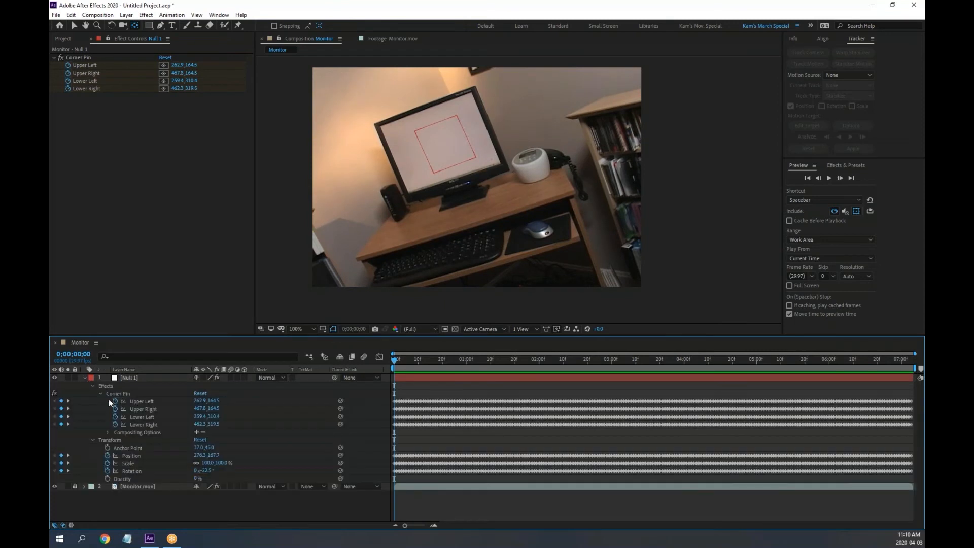
{"action": "left_click", "coordinate": [113, 439]}
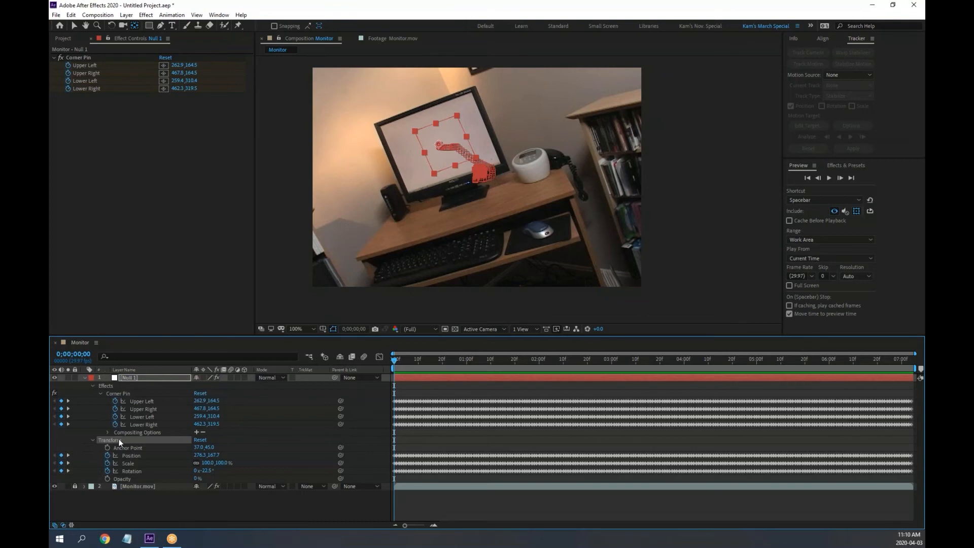
{"action": "key", "text": "shift+r"}
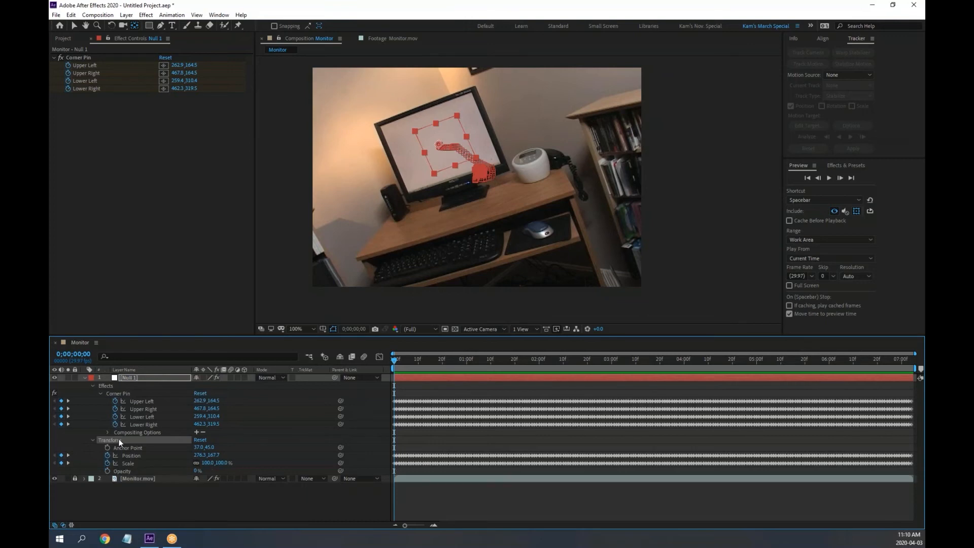
{"action": "key", "text": "shift+r"}
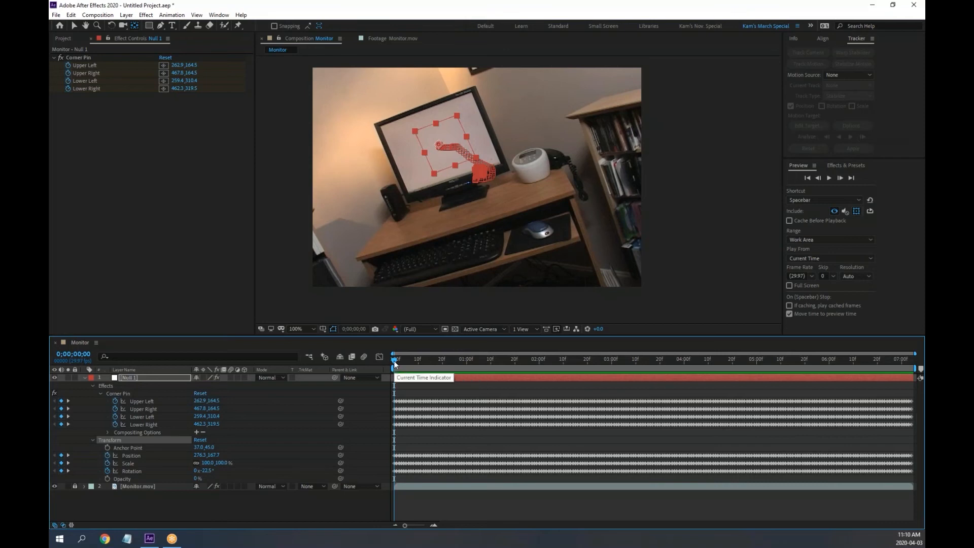
{"action": "left_click_drag", "start_coordinate": [394, 361], "coordinate": [358, 370]}
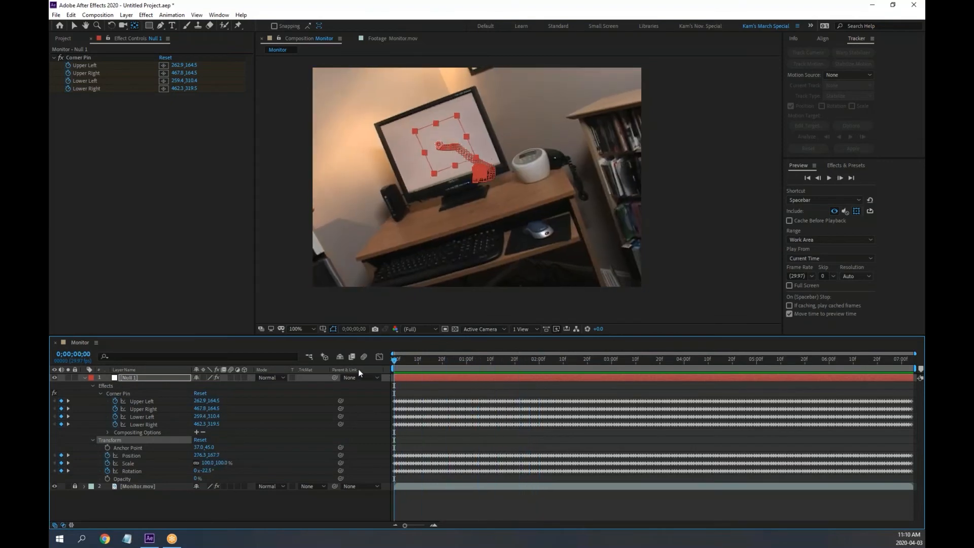
{"action": "left_click", "coordinate": [84, 377]}
{"action": "left_click", "coordinate": [62, 38]}
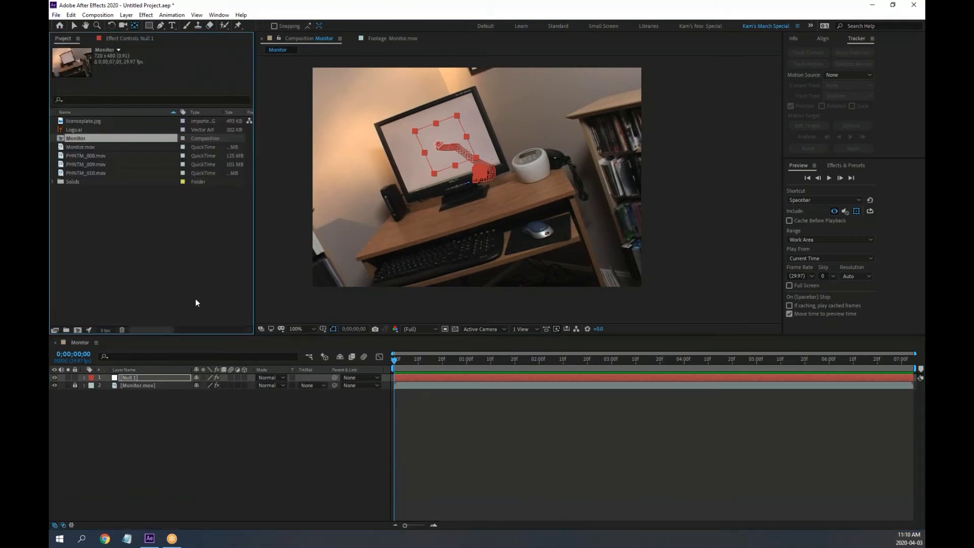
Add Monitor.mov to the Monitor comp as a new top layer parented to Null 1, scrubbing to verify
{"action": "left_click", "coordinate": [106, 255]}
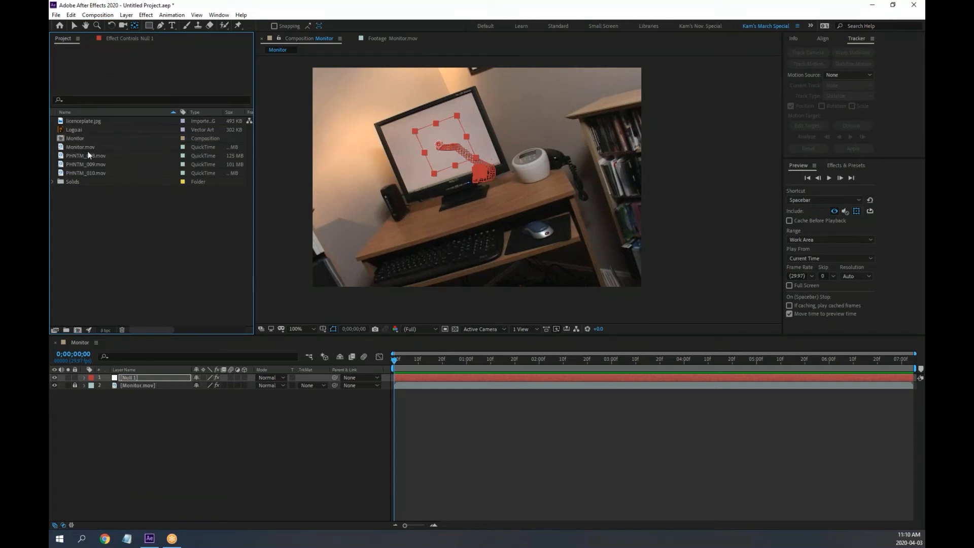
{"action": "left_click", "coordinate": [74, 148]}
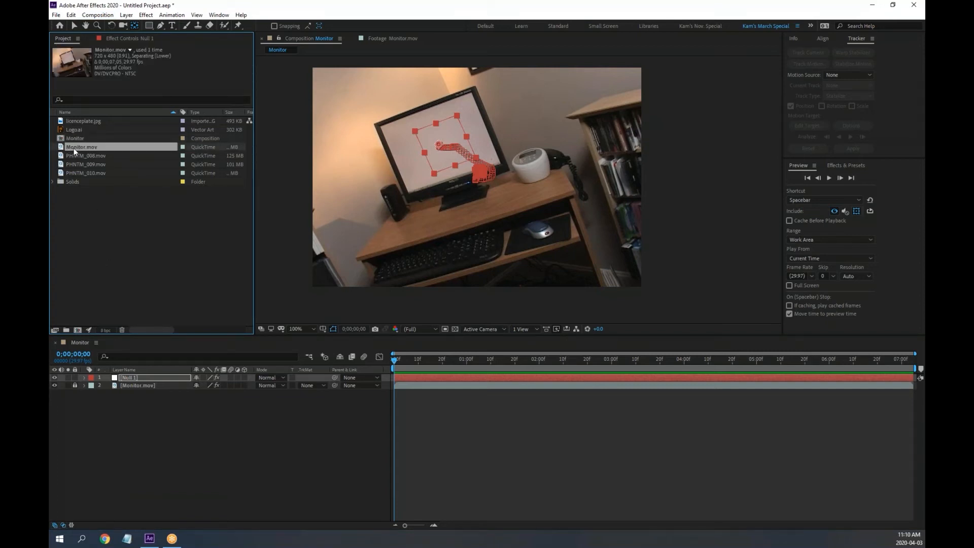
{"action": "left_click_drag", "start_coordinate": [67, 151], "coordinate": [135, 380]}
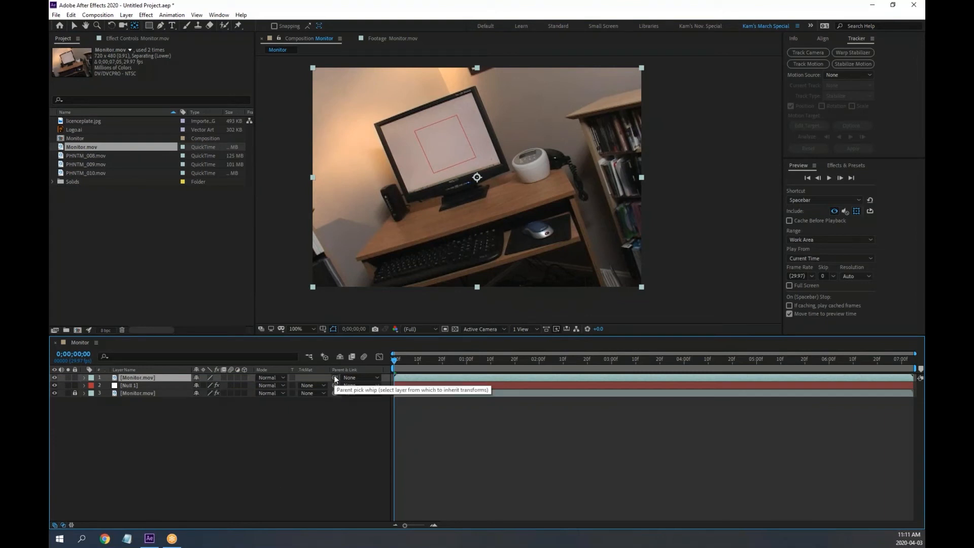
{"action": "left_click_drag", "start_coordinate": [334, 379], "coordinate": [132, 387]}
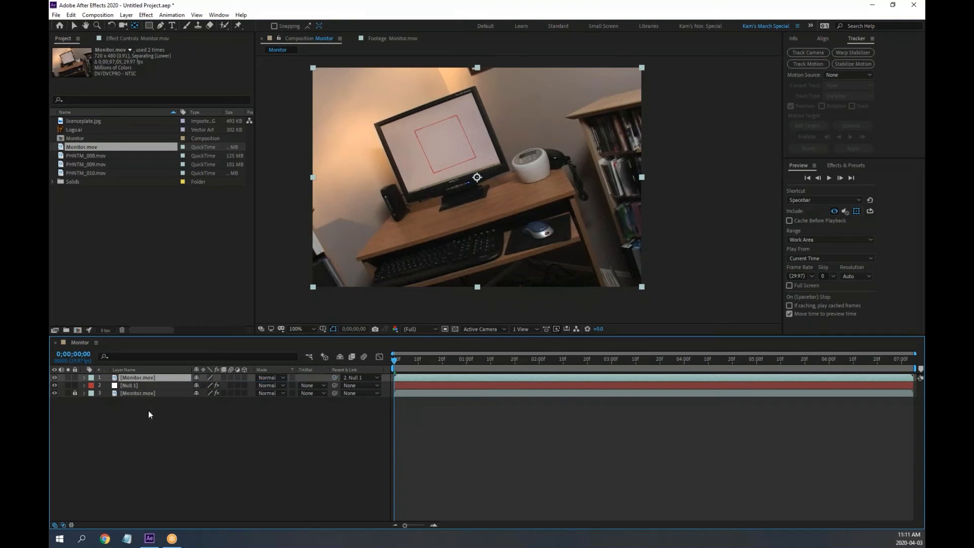
{"action": "left_click", "coordinate": [398, 361]}
{"action": "mouse_move", "coordinate": [399, 361]}
{"action": "left_mouse_down"}
{"action": "mouse_move", "coordinate": [514, 373]}
{"action": "mouse_move", "coordinate": [417, 363]}
{"action": "mouse_move", "coordinate": [517, 362]}
{"action": "mouse_move", "coordinate": [387, 362]}
{"action": "left_mouse_up"}
Scale the new Monitor.mov layer down to about 33% and move it over the monitor screen
{"action": "key", "text": "s"}
{"action": "left_click_drag", "start_coordinate": [224, 386], "coordinate": [193, 386]}
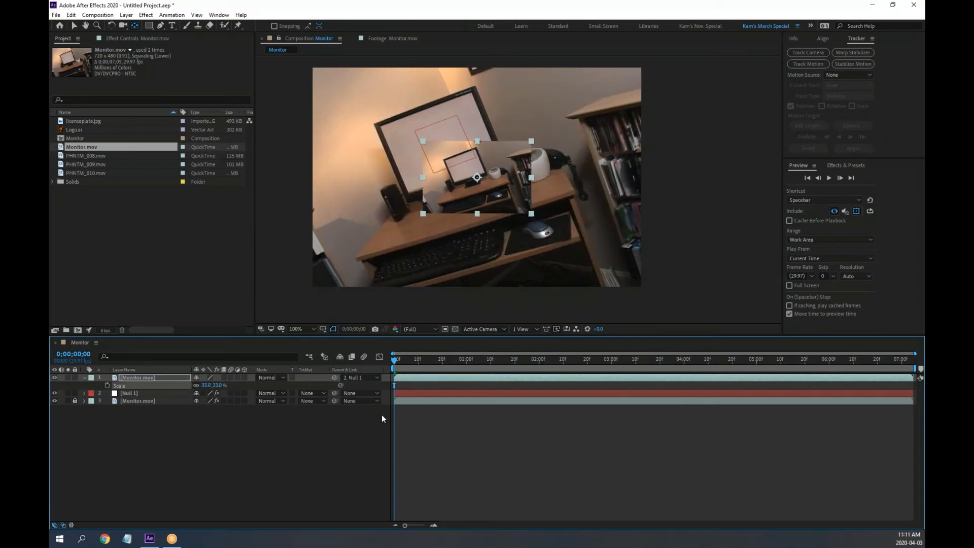
{"action": "left_click_drag", "start_coordinate": [395, 361], "coordinate": [370, 372]}
{"action": "key", "text": "v"}
{"action": "left_click_drag", "start_coordinate": [477, 179], "coordinate": [466, 153]}
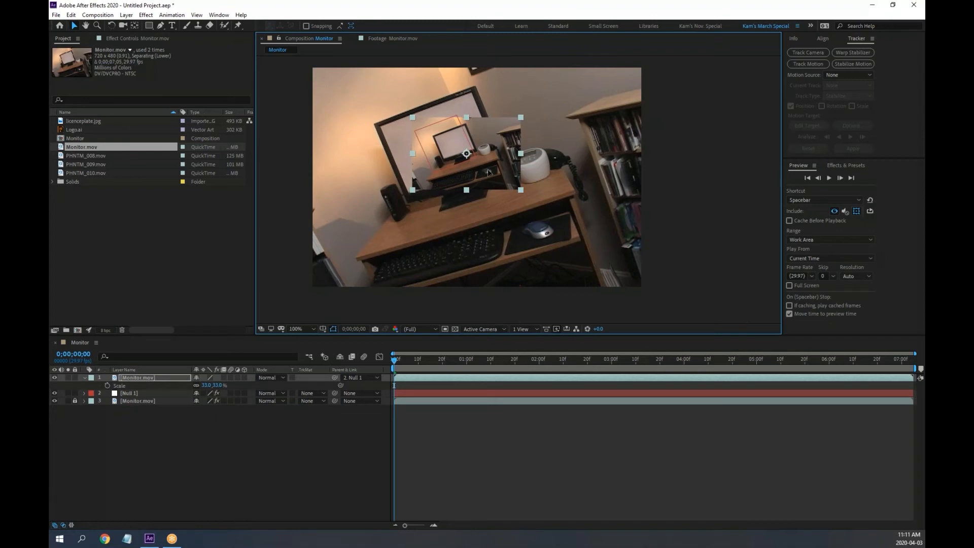
{"action": "mouse_move", "coordinate": [484, 167]}
{"action": "left_mouse_down"}
{"action": "mouse_move", "coordinate": [622, 210]}
{"action": "mouse_move", "coordinate": [556, 189]}
{"action": "mouse_move", "coordinate": [607, 184]}
{"action": "mouse_move", "coordinate": [609, 148]}
{"action": "mouse_move", "coordinate": [467, 160]}
{"action": "left_mouse_up"}
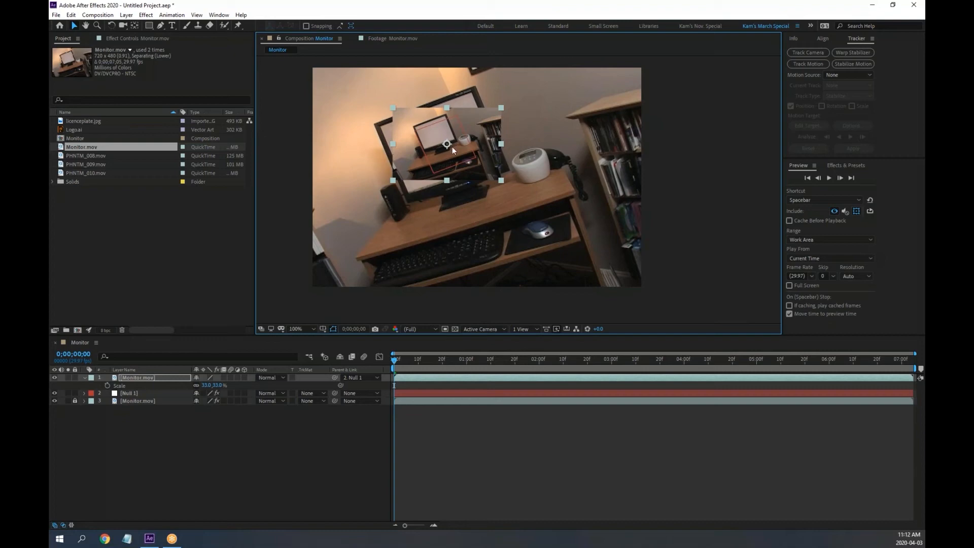
At 200% zoom, rotate the inset to match the screen's tilt and set Opacity to 64%
{"action": "key", "text": "period"}
{"action": "left_click_drag", "start_coordinate": [428, 137], "coordinate": [515, 225]}
{"action": "left_click_drag", "start_coordinate": [545, 173], "coordinate": [545, 183]}
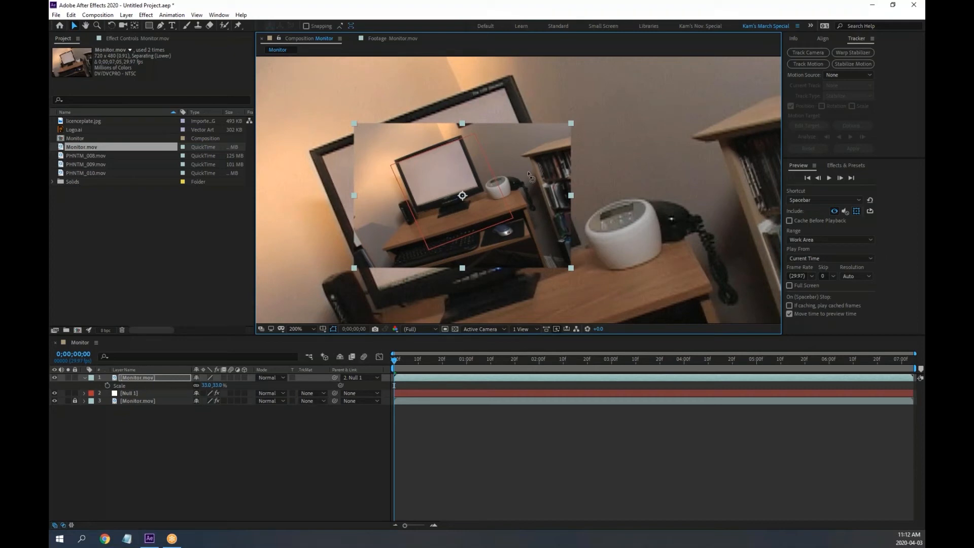
{"action": "key", "text": "w"}
{"action": "left_click_drag", "start_coordinate": [561, 182], "coordinate": [557, 148]}
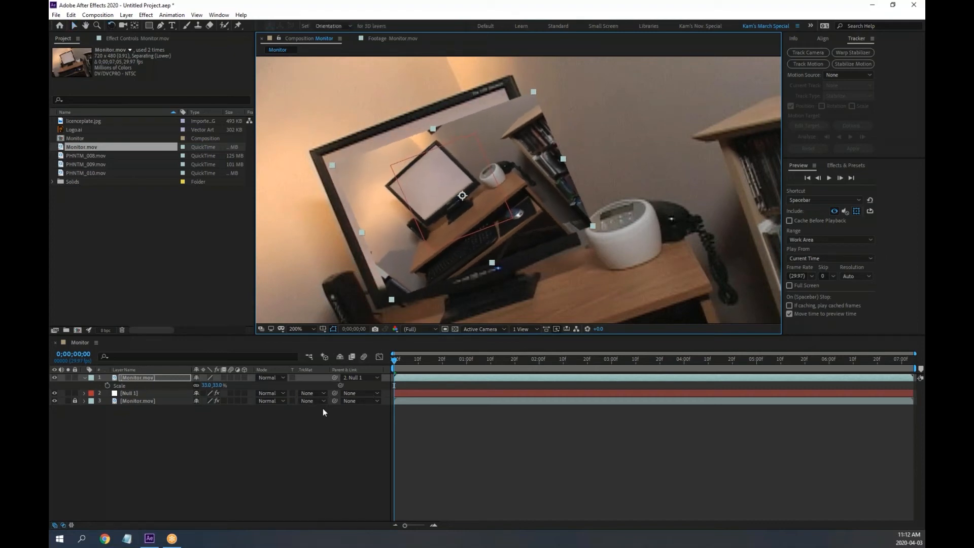
{"action": "key", "text": "shift+t"}
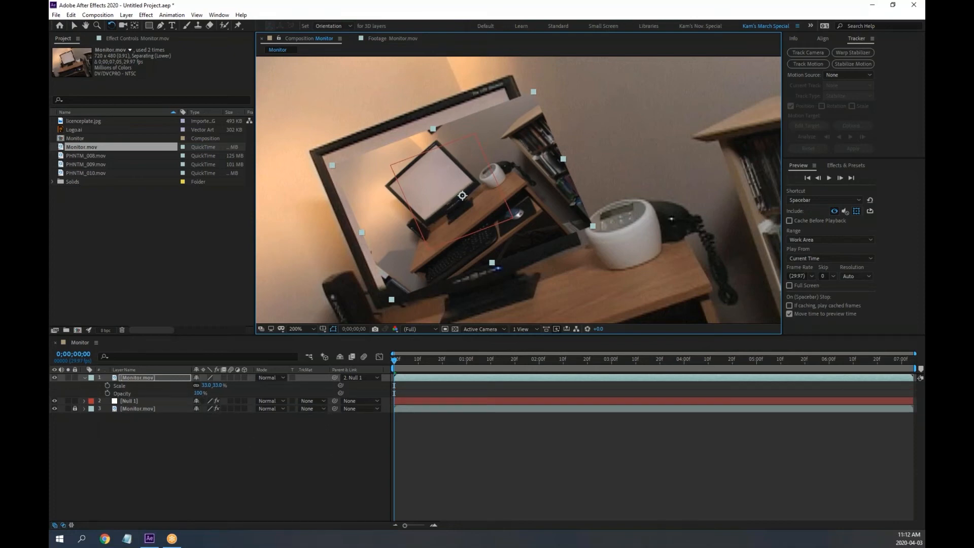
{"action": "left_click_drag", "start_coordinate": [197, 393], "coordinate": [186, 393]}
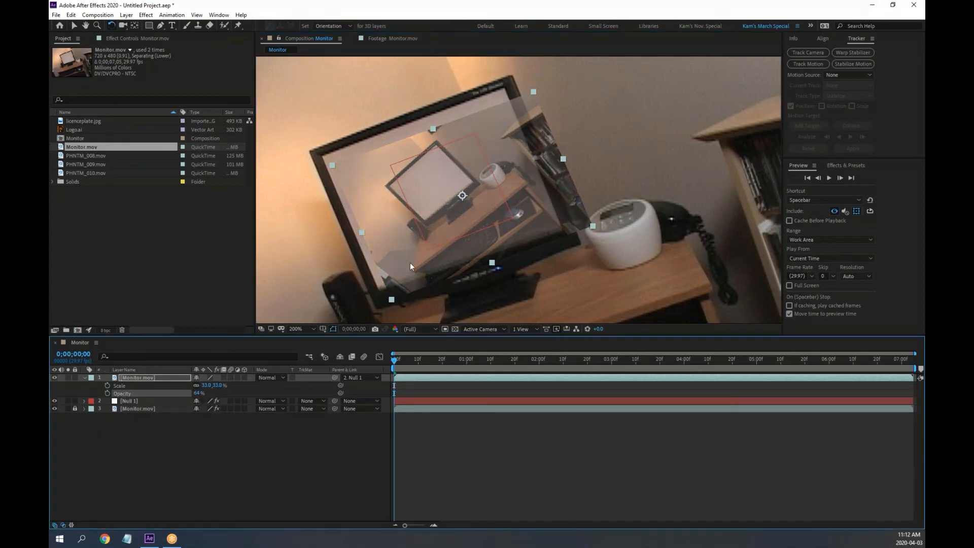
Fine-tune the inset's position and enlarge it to about 36% over the screen
{"action": "key", "text": "v"}
{"action": "left_click_drag", "start_coordinate": [540, 227], "coordinate": [516, 215]}
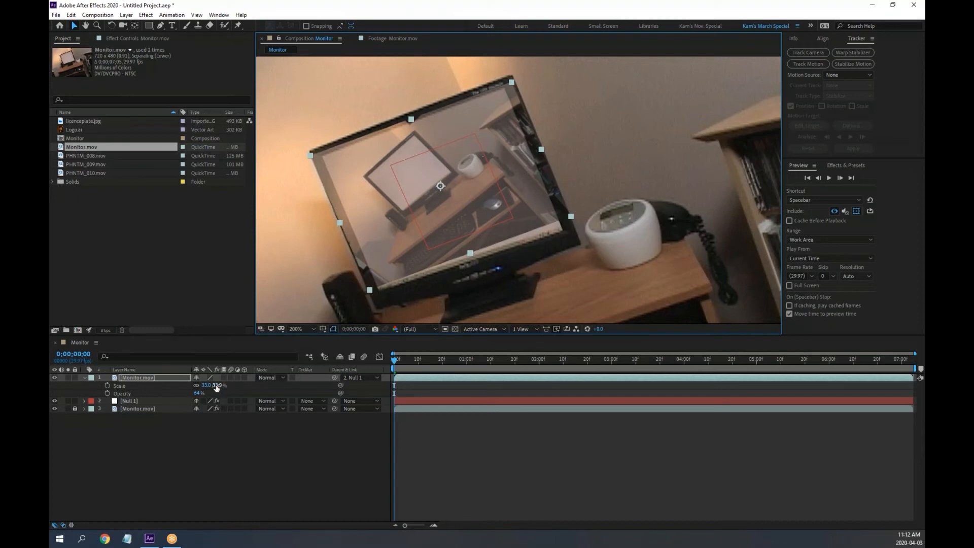
{"action": "left_click_drag", "start_coordinate": [217, 387], "coordinate": [226, 385]}
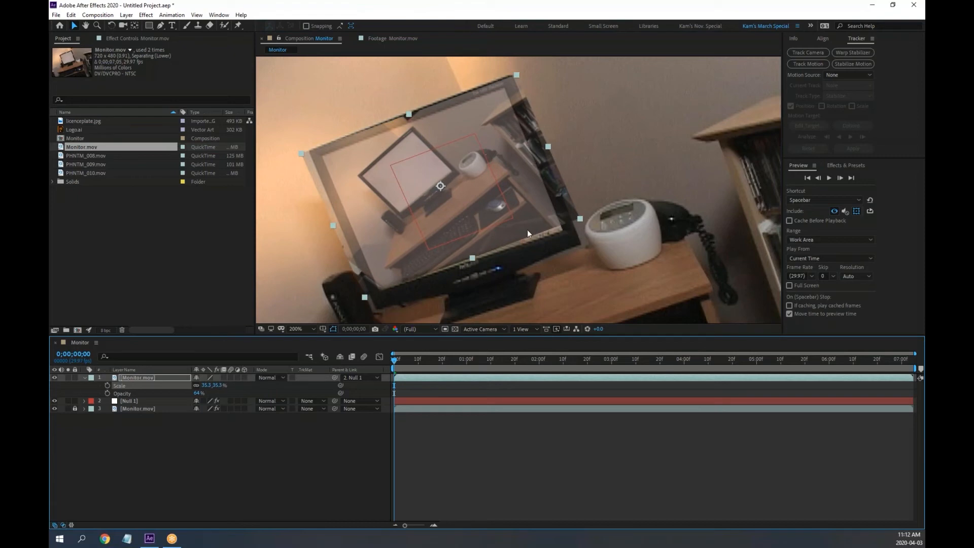
{"action": "left_click_drag", "start_coordinate": [540, 222], "coordinate": [541, 223]}
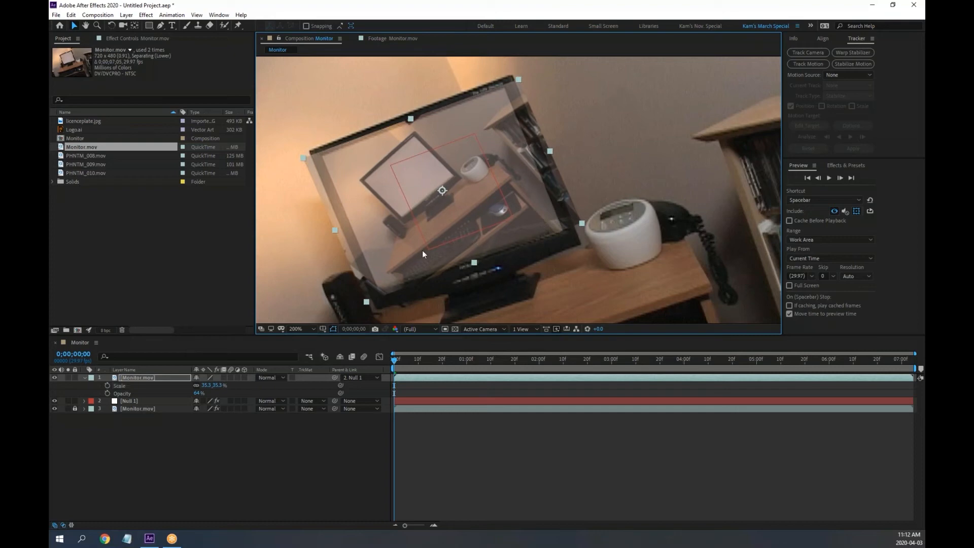
{"action": "left_click_drag", "start_coordinate": [217, 388], "coordinate": [220, 385]}
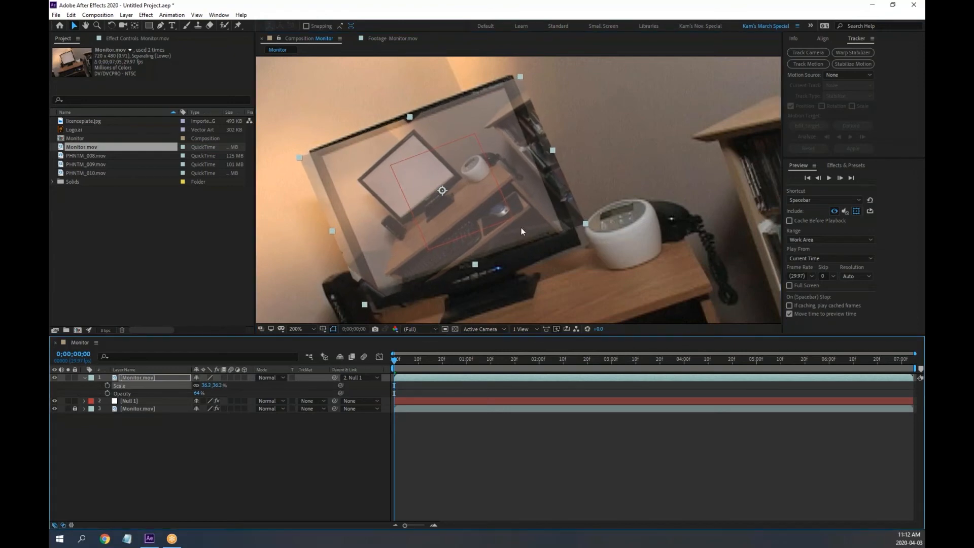
{"action": "left_click_drag", "start_coordinate": [535, 209], "coordinate": [538, 210]}
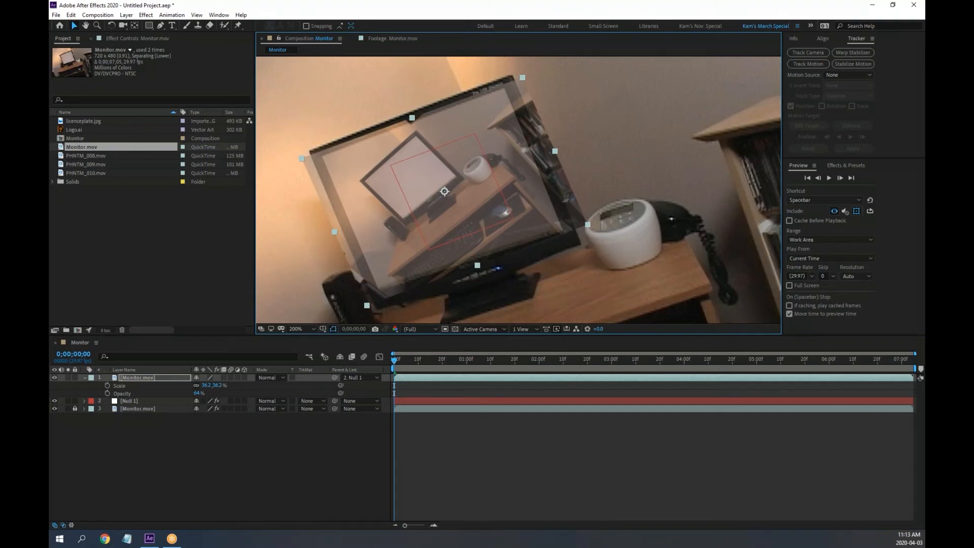
{"action": "key", "text": "g"}
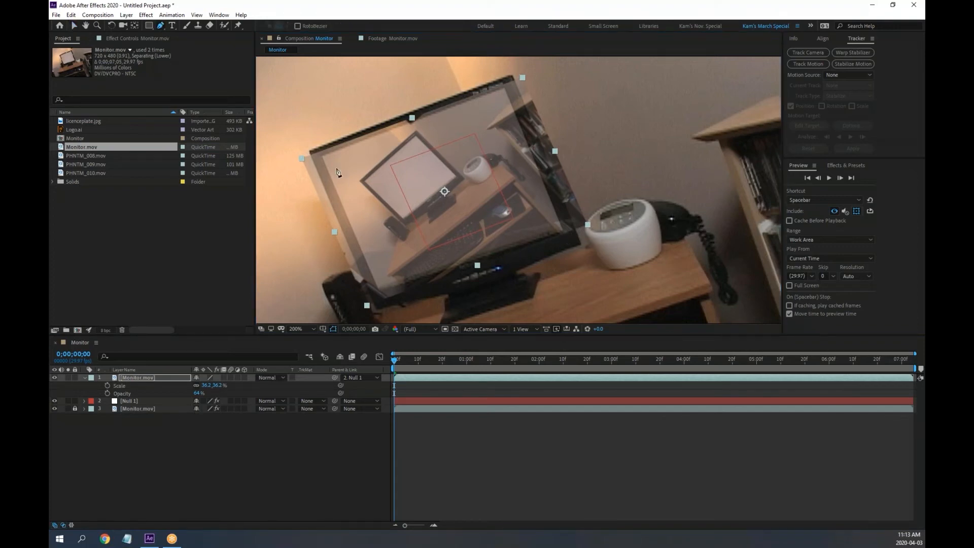
Draw a closed four-point mask on the screen's corners and scrub ahead to check it
{"action": "left_click", "coordinate": [320, 156]}
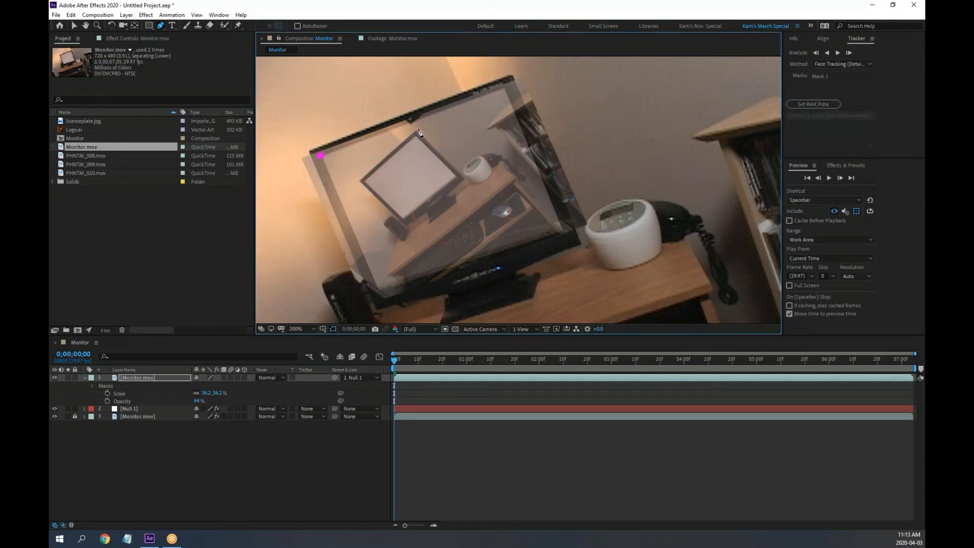
{"action": "left_click", "coordinate": [503, 88]}
{"action": "left_click", "coordinate": [561, 229]}
{"action": "left_click", "coordinate": [379, 289]}
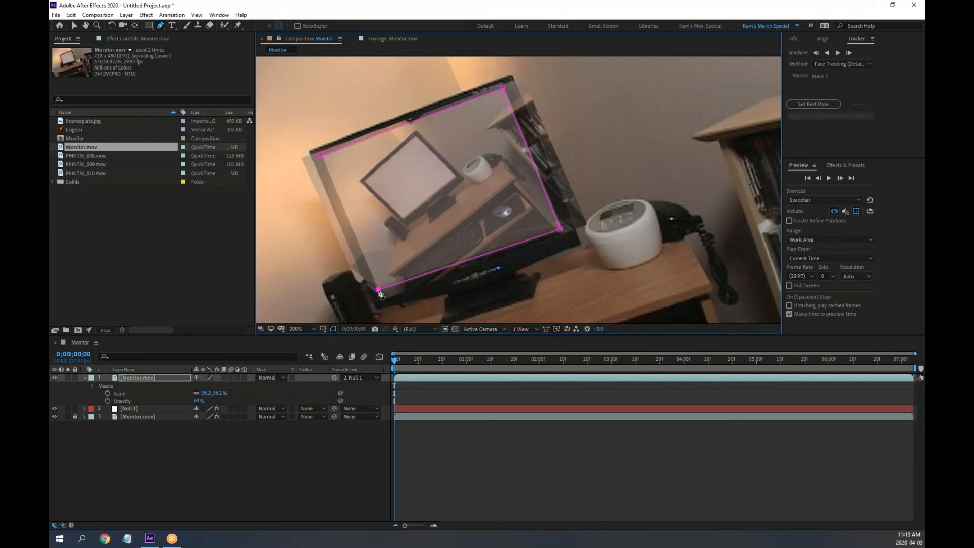
{"action": "left_click", "coordinate": [321, 155]}
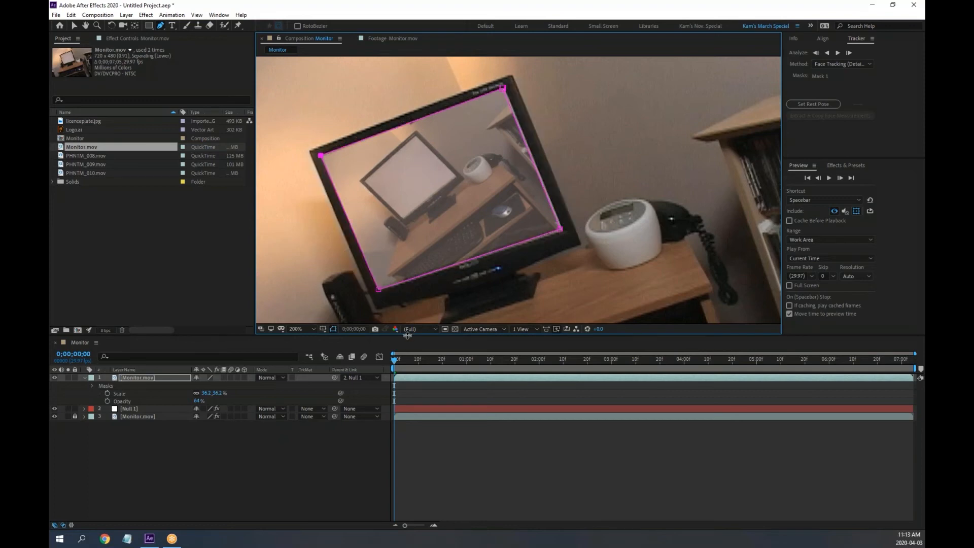
{"action": "left_click_drag", "start_coordinate": [398, 363], "coordinate": [370, 358]}
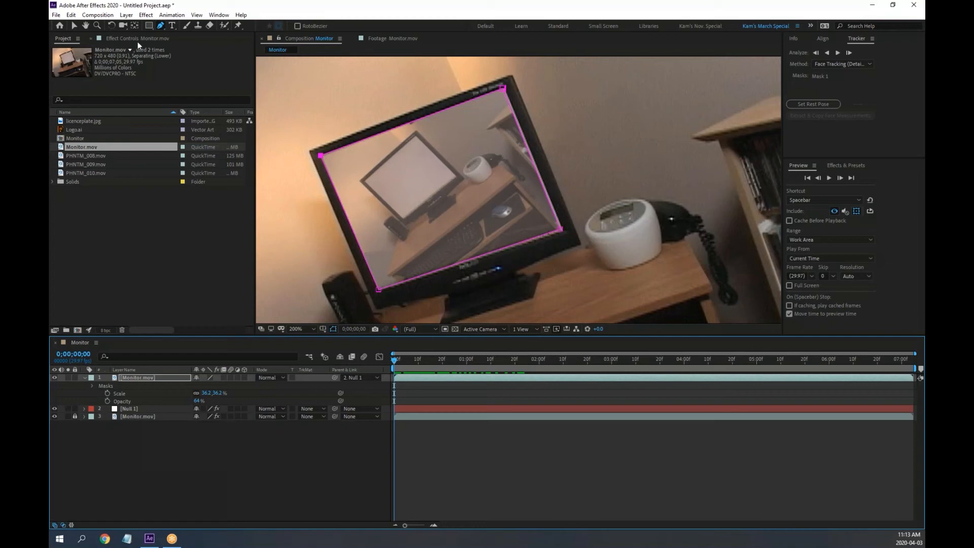
In the maximized viewer, adjust the mask's bottom-right and top-right corners onto the screen
{"action": "left_click", "coordinate": [75, 25]}
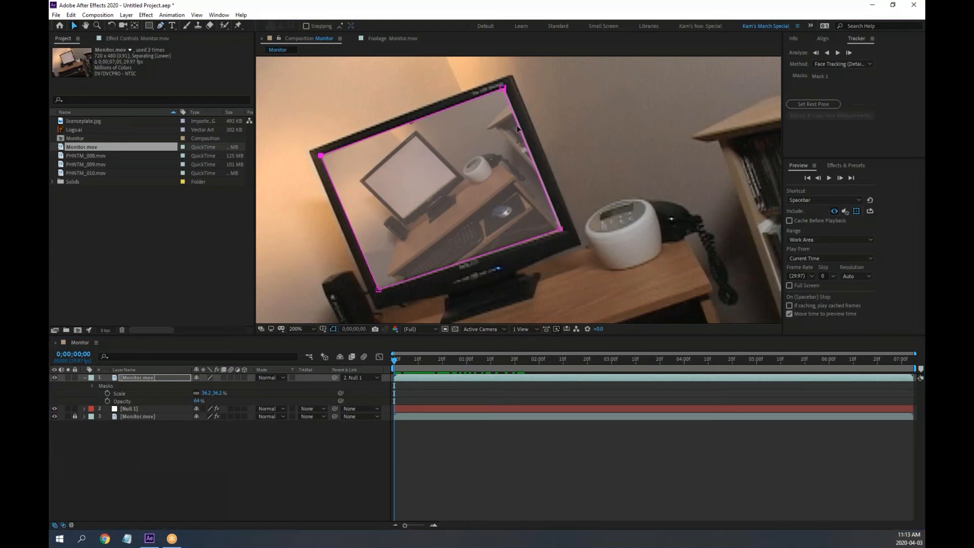
{"action": "scroll", "coordinate": [519, 125], "scroll_direction": "up", "scroll_amount": 1}
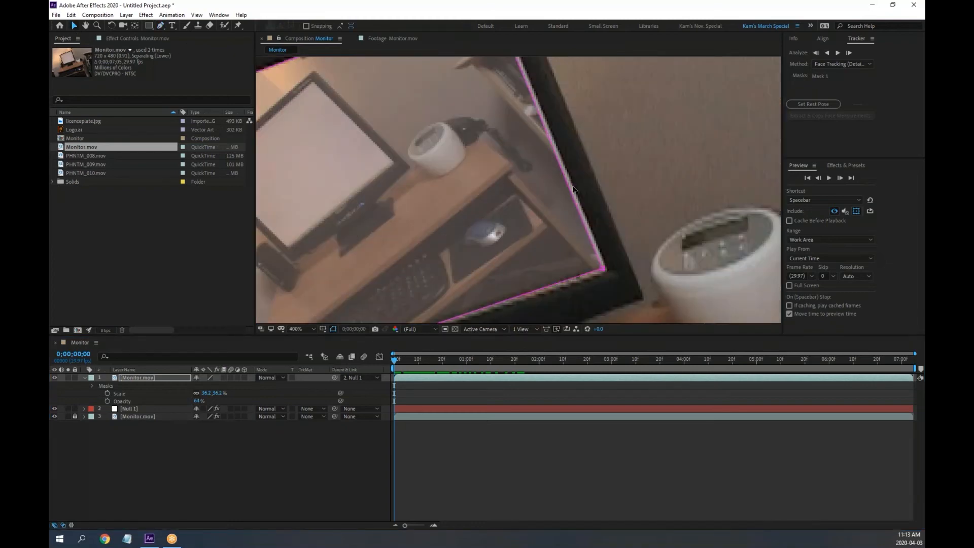
{"action": "scroll", "coordinate": [576, 187], "scroll_direction": "up", "scroll_amount": 1}
{"action": "scroll", "coordinate": [583, 203], "scroll_direction": "down", "scroll_amount": 1}
{"action": "key", "text": "grave"}
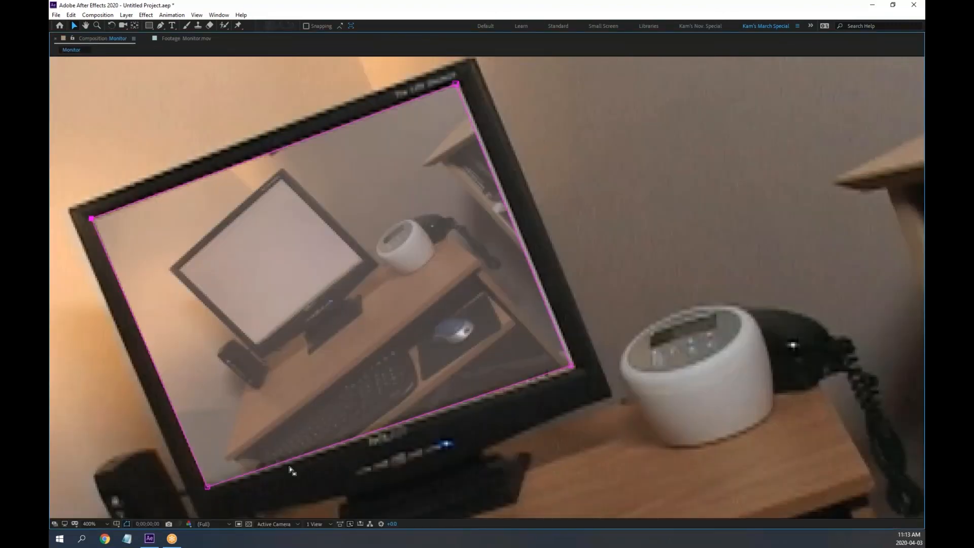
{"action": "left_click_drag", "start_coordinate": [572, 365], "coordinate": [577, 370]}
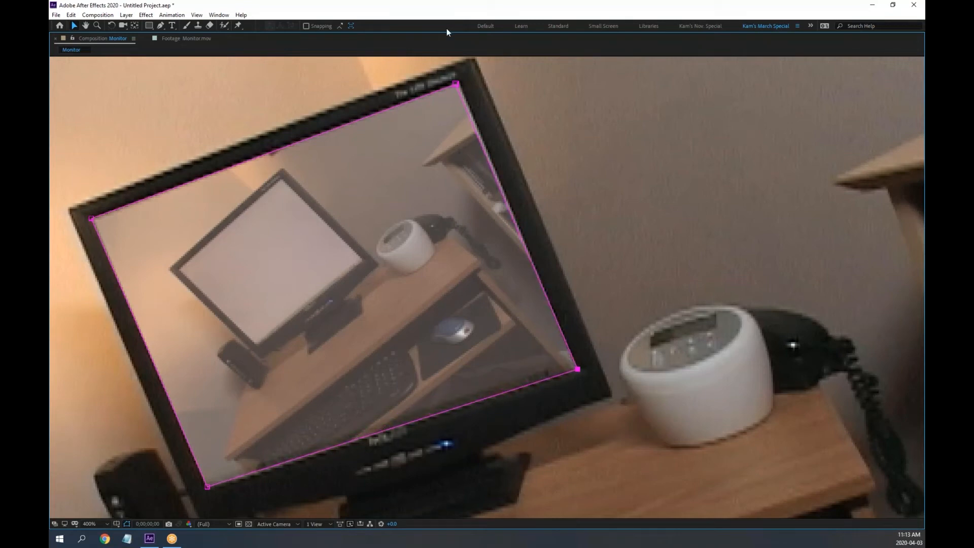
{"action": "mouse_move", "coordinate": [455, 83]}
{"action": "left_mouse_down"}
{"action": "mouse_move", "coordinate": [479, 73]}
{"action": "mouse_move", "coordinate": [462, 80]}
{"action": "left_mouse_up"}
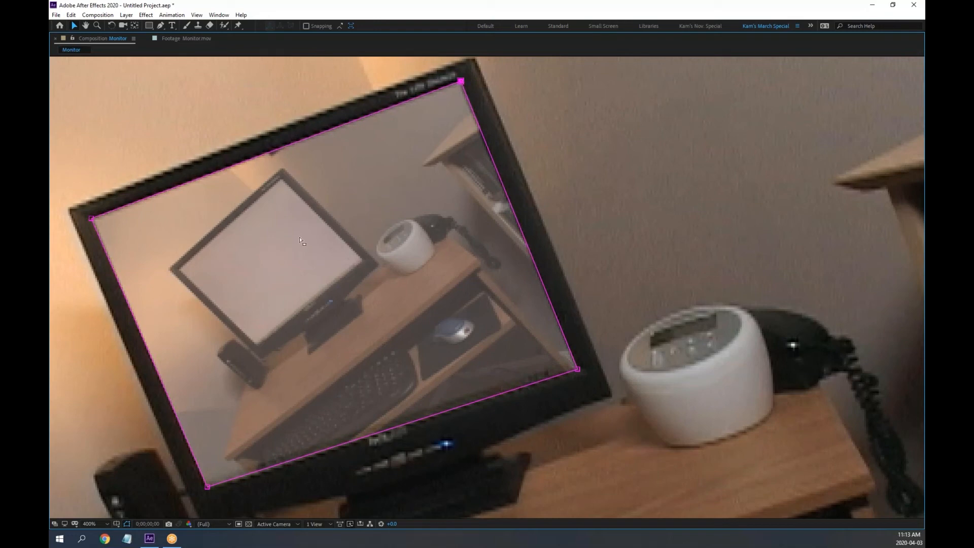
Align the mask's bottom-left and top-left corners with the screen edges at high zoom
{"action": "scroll", "coordinate": [260, 211], "scroll_direction": "up", "scroll_amount": 5}
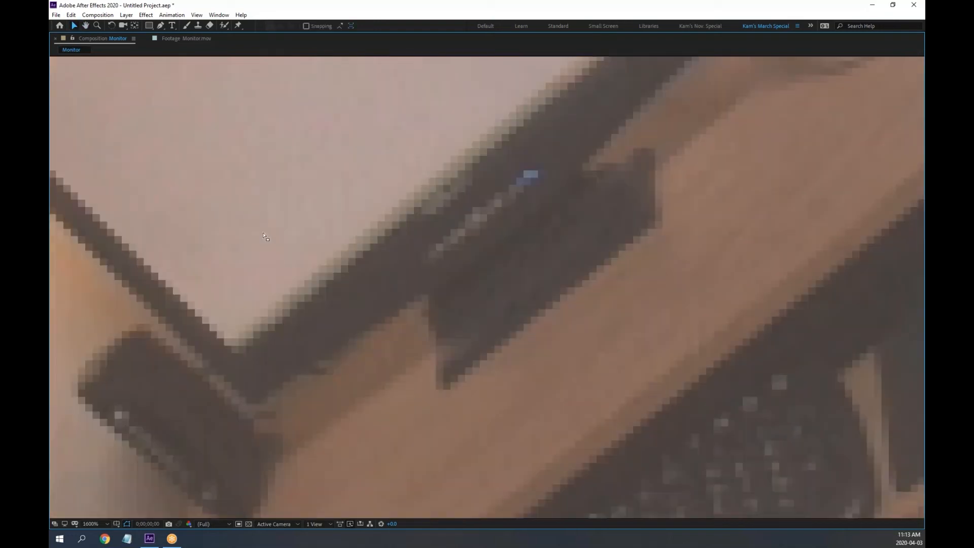
{"action": "left_click_drag", "start_coordinate": [325, 340], "coordinate": [394, 85]}
{"action": "left_click_drag", "start_coordinate": [311, 418], "coordinate": [443, 134]}
{"action": "left_click_drag", "start_coordinate": [311, 292], "coordinate": [420, 200]}
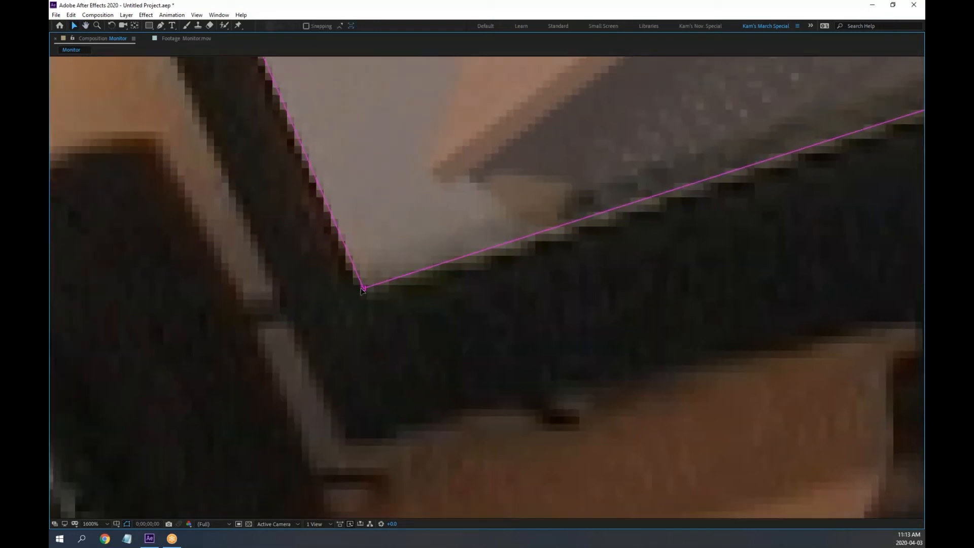
{"action": "left_click_drag", "start_coordinate": [363, 289], "coordinate": [368, 309]}
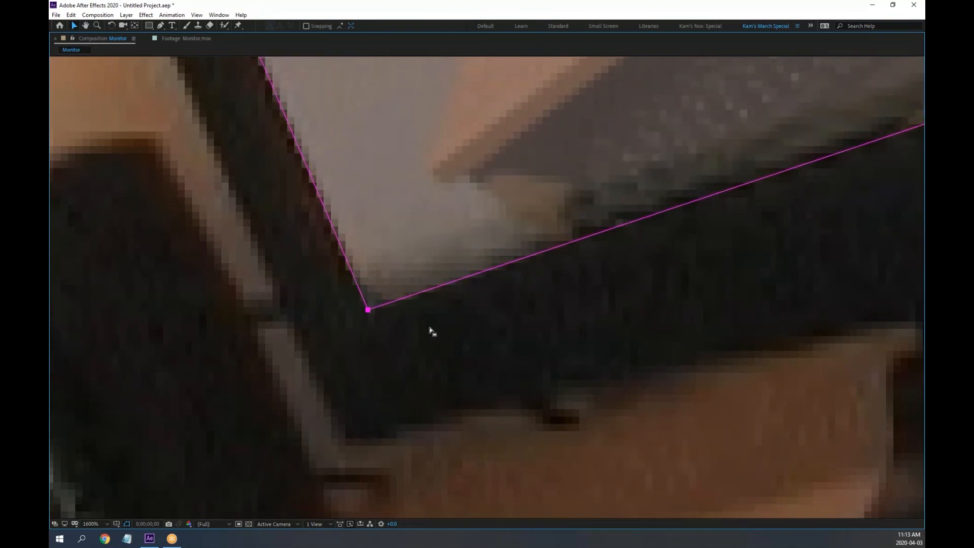
{"action": "key", "text": "h"}
{"action": "left_click_drag", "start_coordinate": [404, 174], "coordinate": [566, 385]}
{"action": "key", "text": "v"}
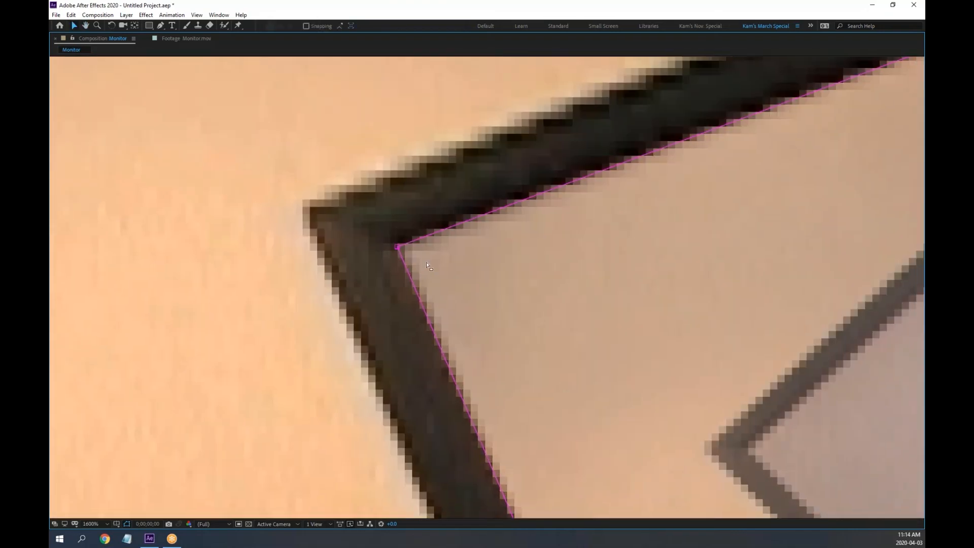
{"action": "mouse_move", "coordinate": [402, 249]}
{"action": "left_mouse_down"}
{"action": "mouse_move", "coordinate": [431, 238]}
{"action": "mouse_move", "coordinate": [399, 245]}
{"action": "left_mouse_up"}
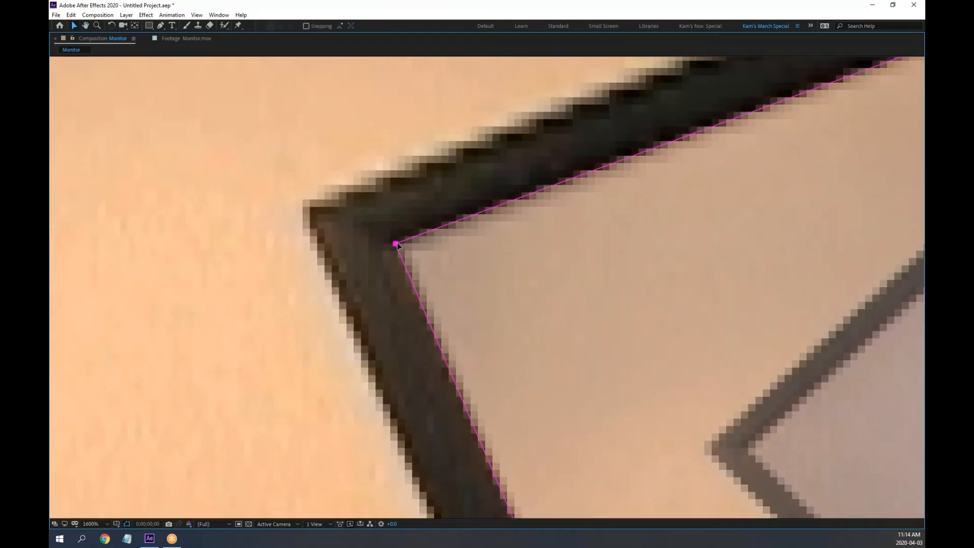
Align the mask's upper-right corner precisely with the screen corner
{"action": "key", "text": "h"}
{"action": "left_click_drag", "start_coordinate": [651, 231], "coordinate": [274, 349]}
{"action": "left_click_drag", "start_coordinate": [607, 233], "coordinate": [284, 350]}
{"action": "left_click_drag", "start_coordinate": [642, 276], "coordinate": [304, 399]}
{"action": "left_click_drag", "start_coordinate": [851, 242], "coordinate": [611, 311]}
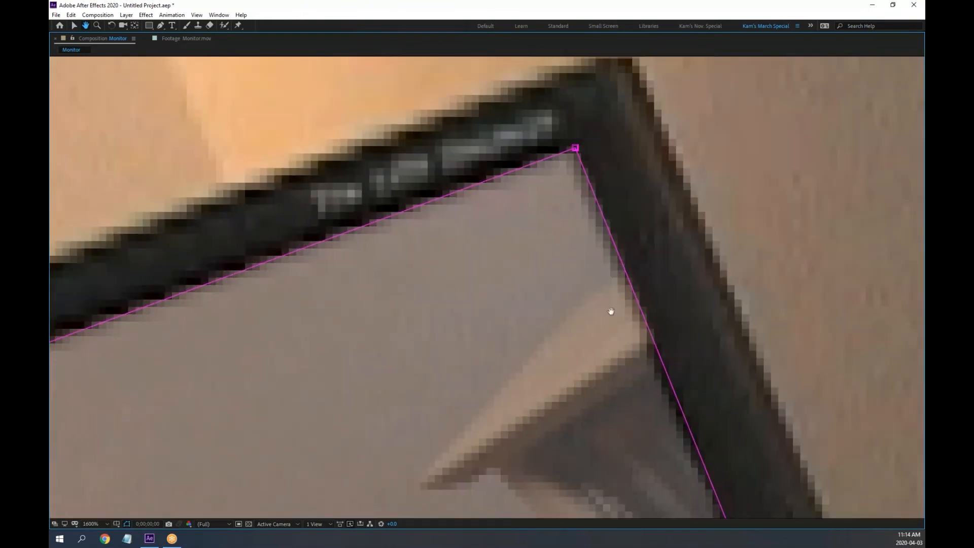
{"action": "key", "text": "v"}
{"action": "mouse_move", "coordinate": [575, 147]}
{"action": "left_mouse_down"}
{"action": "mouse_move", "coordinate": [550, 272]}
{"action": "mouse_move", "coordinate": [573, 145]}
{"action": "left_mouse_up"}
Align the mask's lower-right corner precisely with the screen corner
{"action": "key", "text": "h"}
{"action": "left_click_drag", "start_coordinate": [638, 355], "coordinate": [466, 105]}
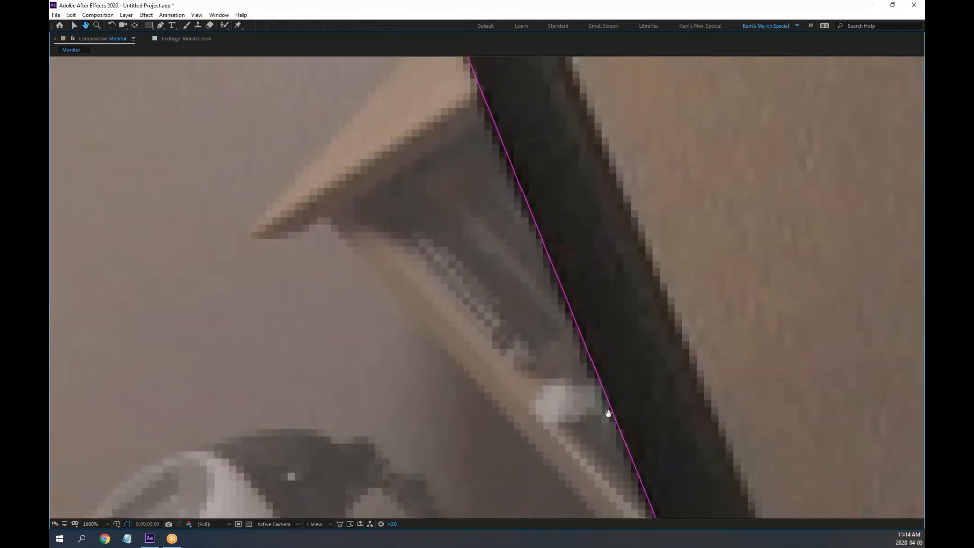
{"action": "left_click_drag", "start_coordinate": [609, 413], "coordinate": [515, 101]}
{"action": "left_click_drag", "start_coordinate": [539, 263], "coordinate": [498, 73]}
{"action": "left_click_drag", "start_coordinate": [601, 403], "coordinate": [492, 216]}
{"action": "key", "text": "v"}
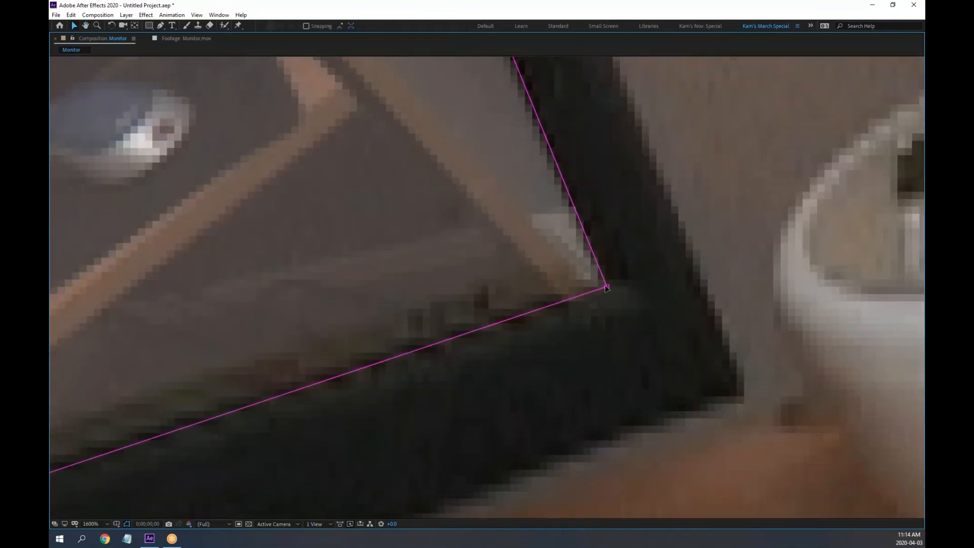
{"action": "mouse_move", "coordinate": [607, 286]}
{"action": "left_mouse_down"}
{"action": "mouse_move", "coordinate": [618, 287]}
{"action": "mouse_move", "coordinate": [535, 269]}
{"action": "mouse_move", "coordinate": [612, 287]}
{"action": "left_mouse_up"}
Zoom out to 400%, center the monitor and mask, and restore the full workspace
{"action": "key", "text": "comma"}
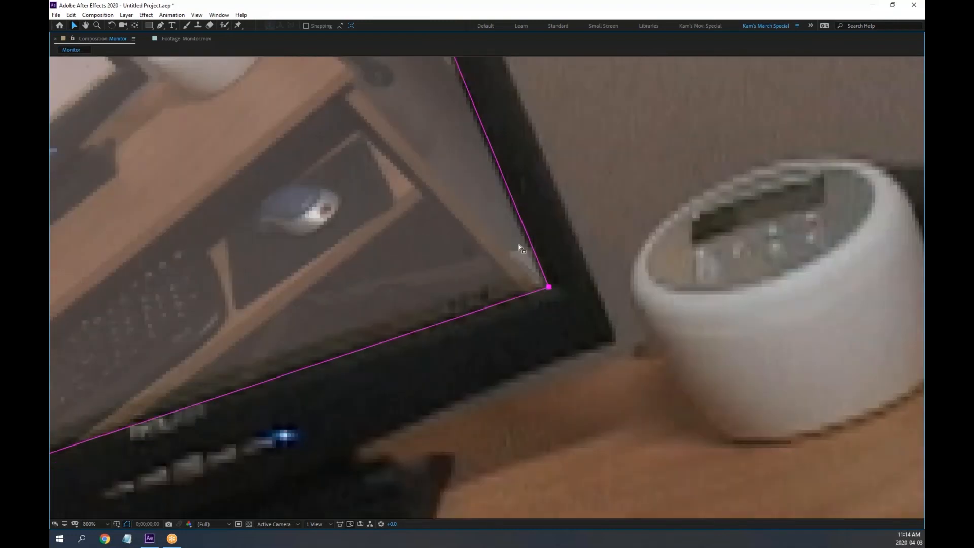
{"action": "key", "text": "comma"}
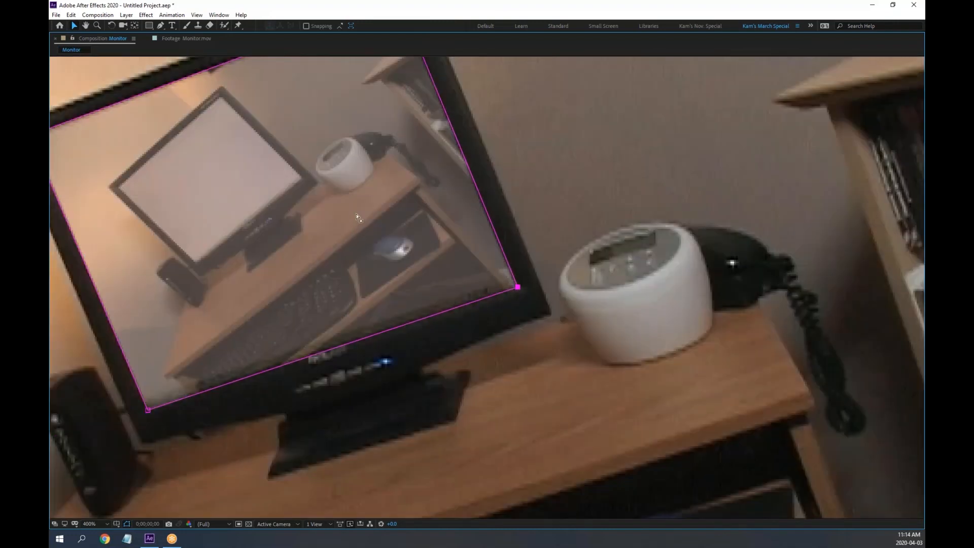
{"action": "left_click_drag", "start_coordinate": [357, 215], "coordinate": [497, 222]}
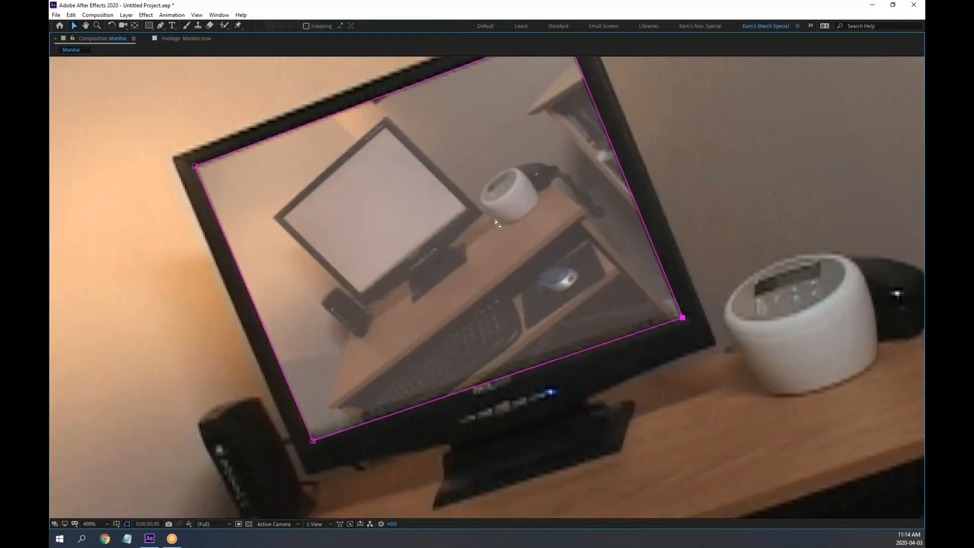
{"action": "key", "text": "grave"}
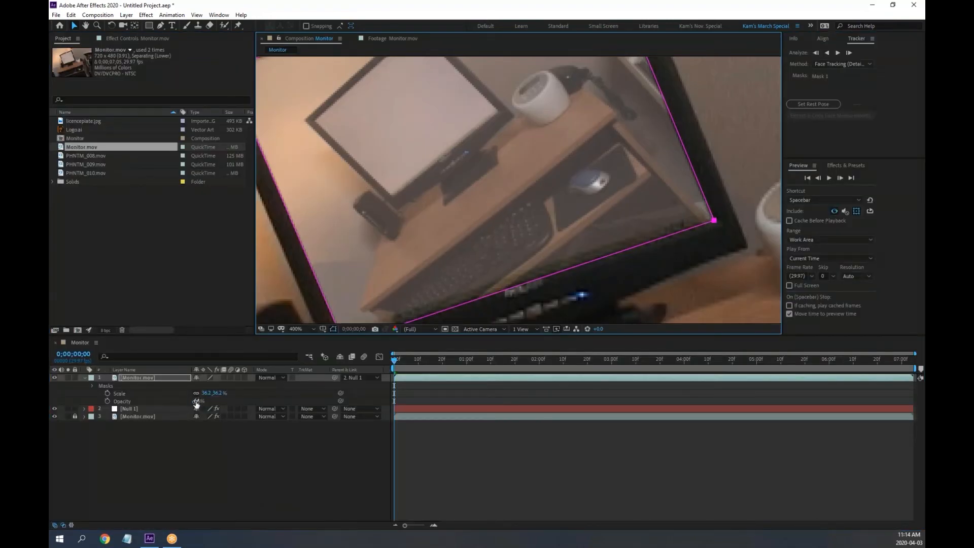
Raise the inset's Opacity to 100% and set Mask 1's Mask Feather to 5.0 pixels
{"action": "left_click_drag", "start_coordinate": [196, 398], "coordinate": [264, 405]}
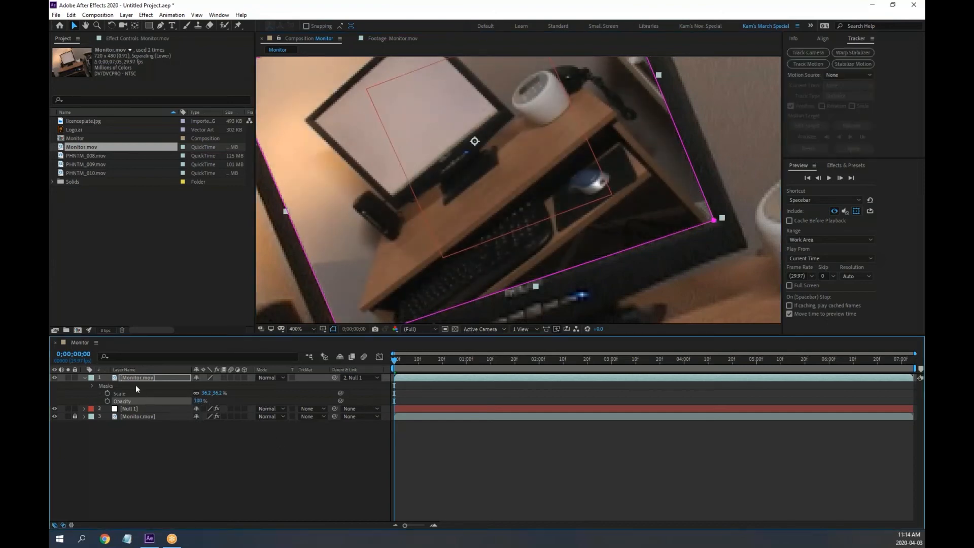
{"action": "left_click", "coordinate": [91, 386]}
{"action": "left_click", "coordinate": [100, 394]}
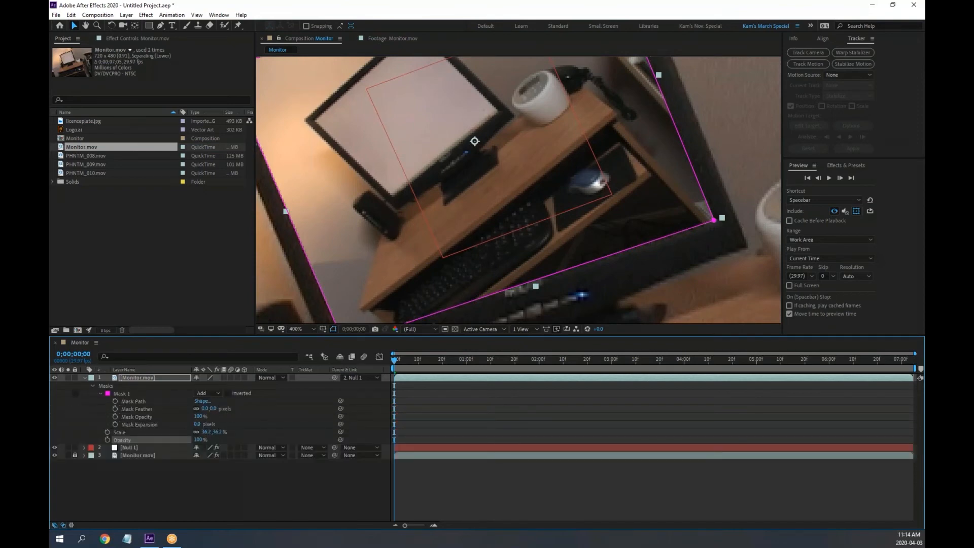
{"action": "left_click_drag", "start_coordinate": [213, 408], "coordinate": [226, 449]}
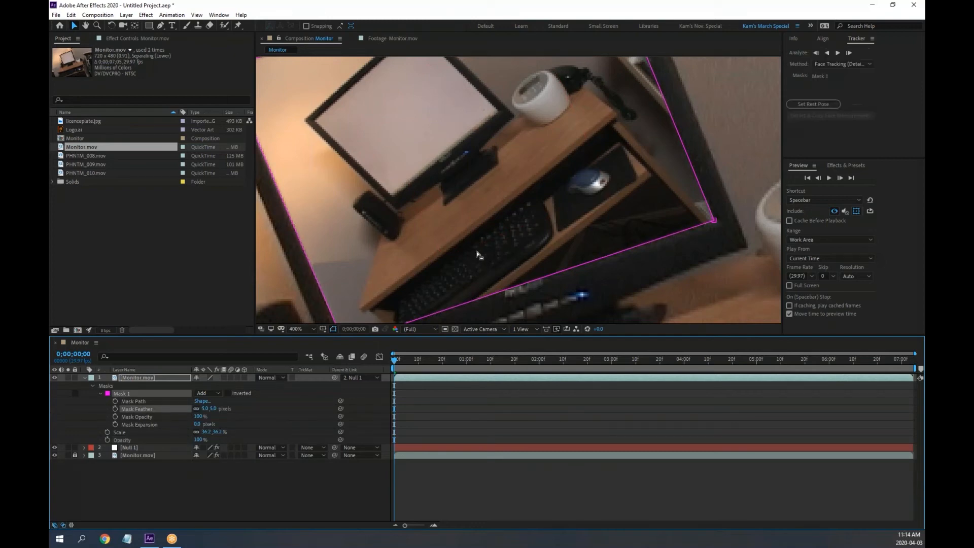
{"action": "key", "text": "grave"}
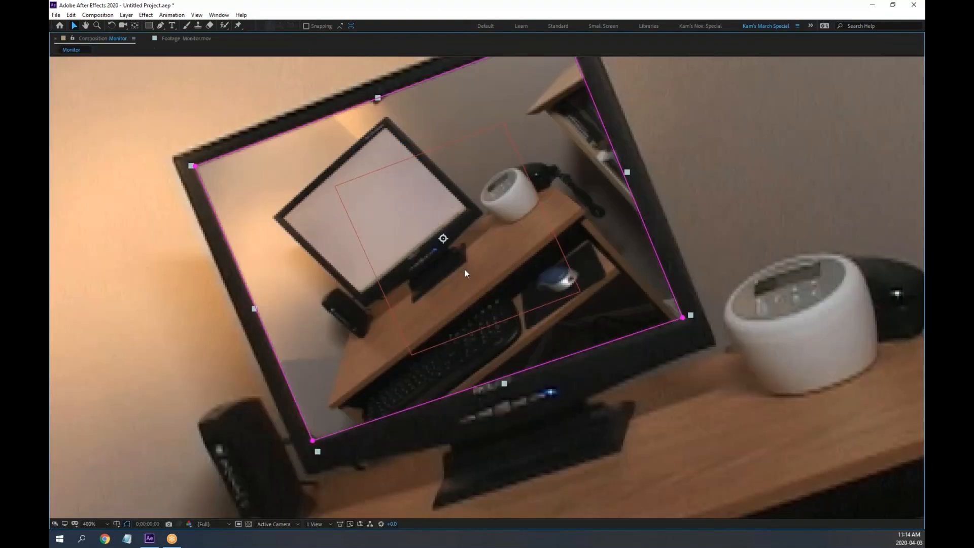
Play the comp, turn off layer overlays in preview, deselect, and replay from the start
{"action": "key", "text": "space"}
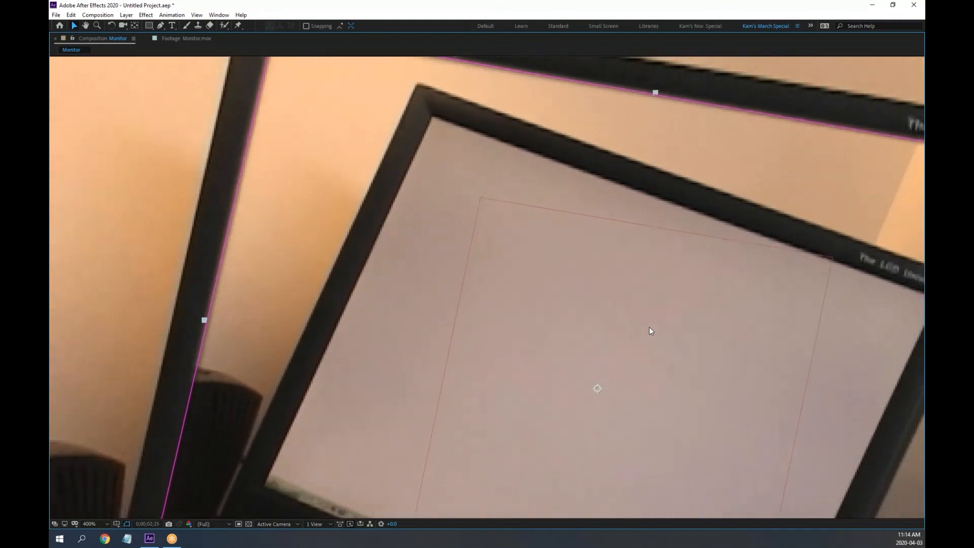
{"action": "scroll", "coordinate": [645, 327], "scroll_direction": "down", "scroll_amount": 1}
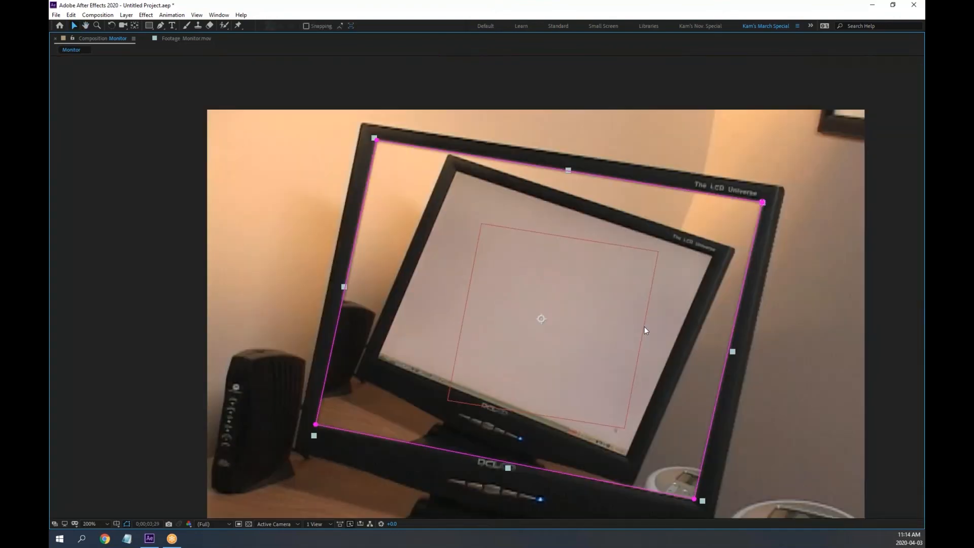
{"action": "key", "text": "grave"}
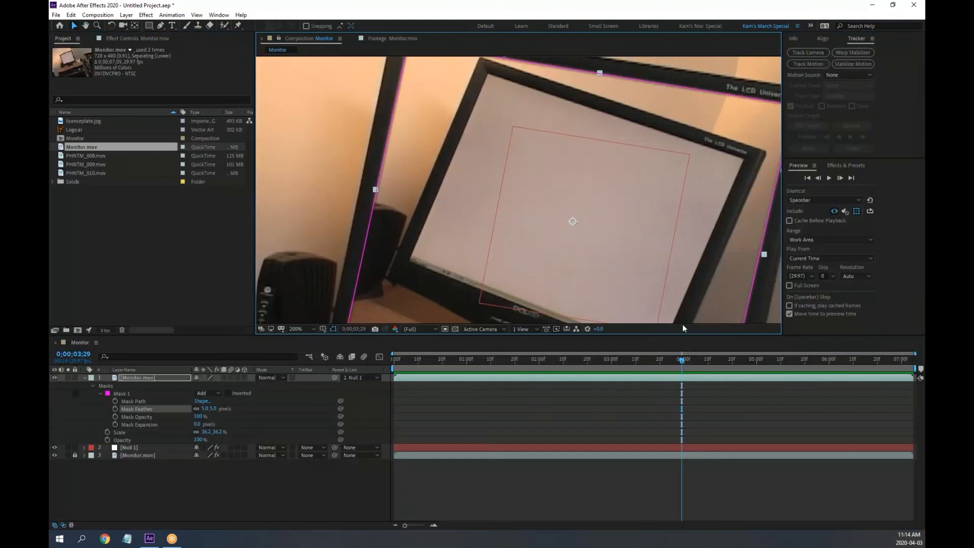
{"action": "left_click", "coordinate": [857, 211]}
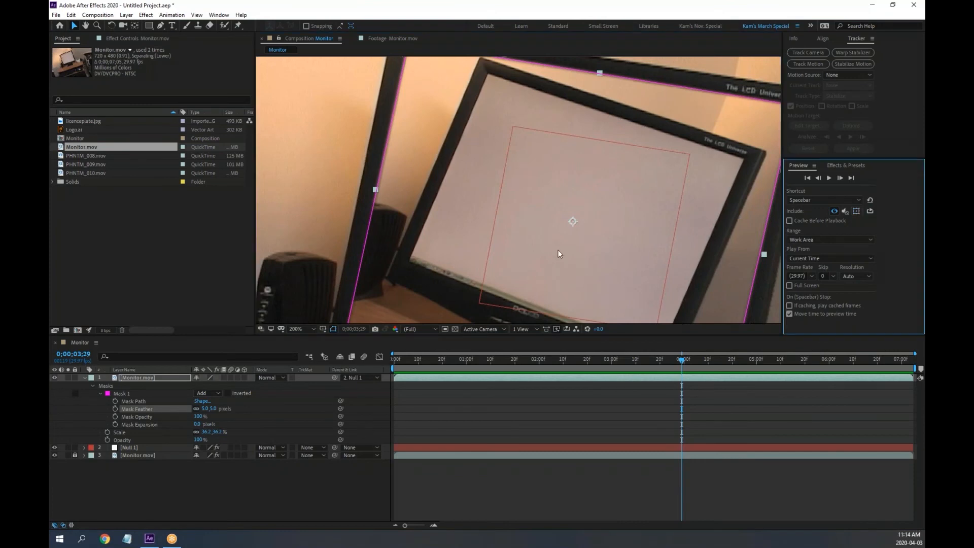
{"action": "scroll", "coordinate": [536, 252], "scroll_direction": "down", "scroll_amount": 1}
{"action": "left_click", "coordinate": [318, 494]}
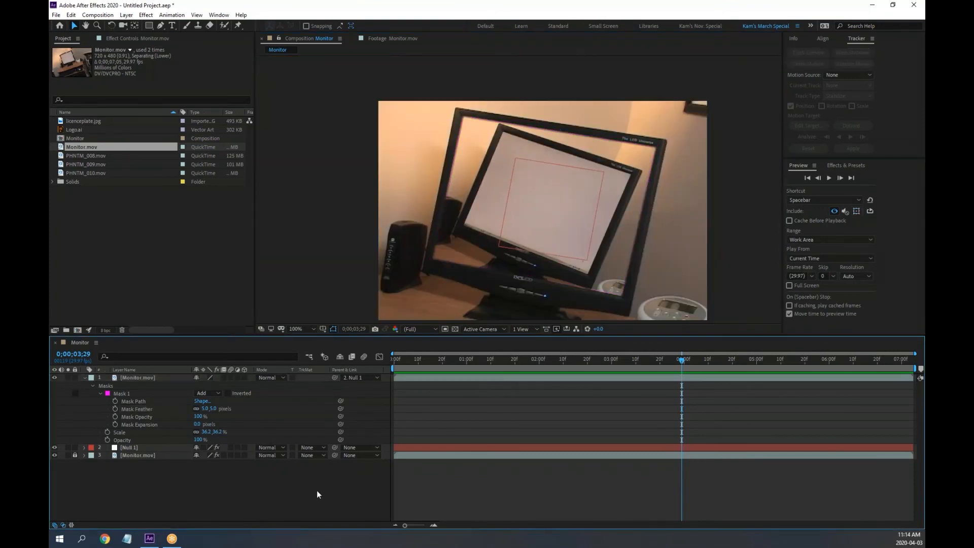
{"action": "key", "text": "Home"}
{"action": "key", "text": "space"}
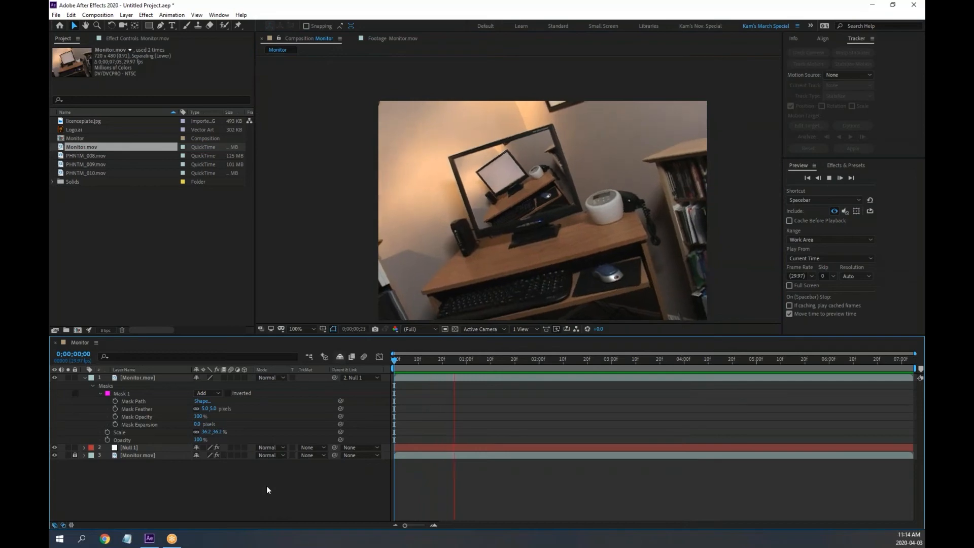
{"action": "key", "text": "space"}
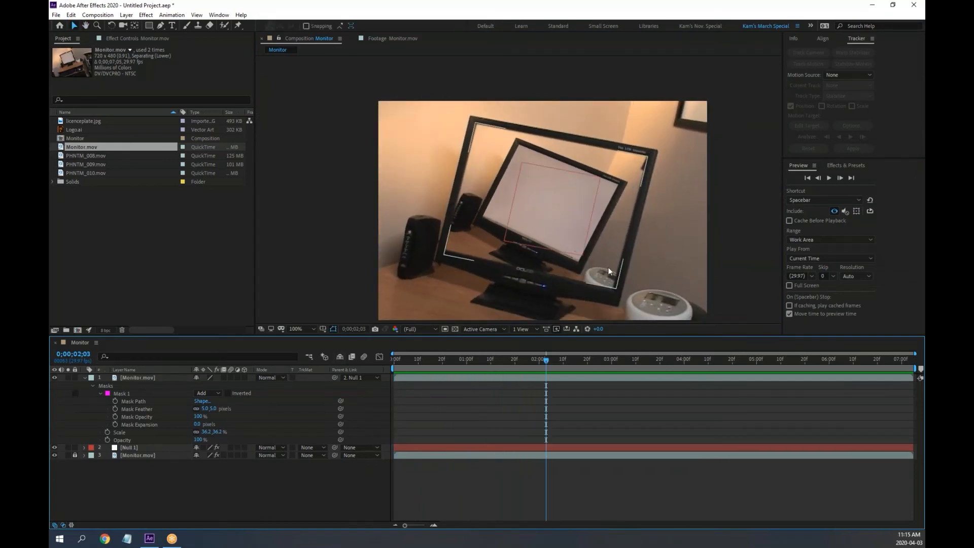
Play the recursive monitor from the first frame in the maximized viewer at 200%
{"action": "left_click_drag", "start_coordinate": [597, 238], "coordinate": [568, 213]}
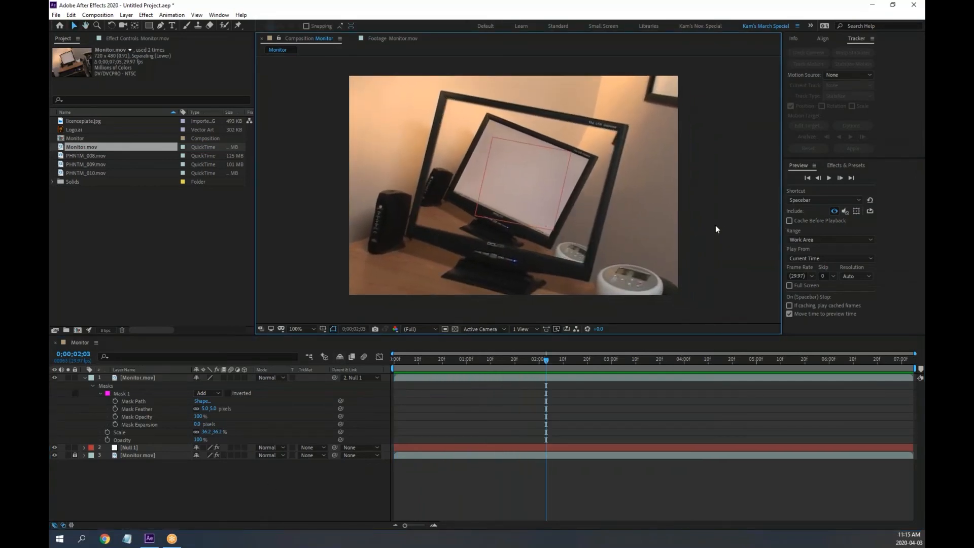
{"action": "key", "text": "grave"}
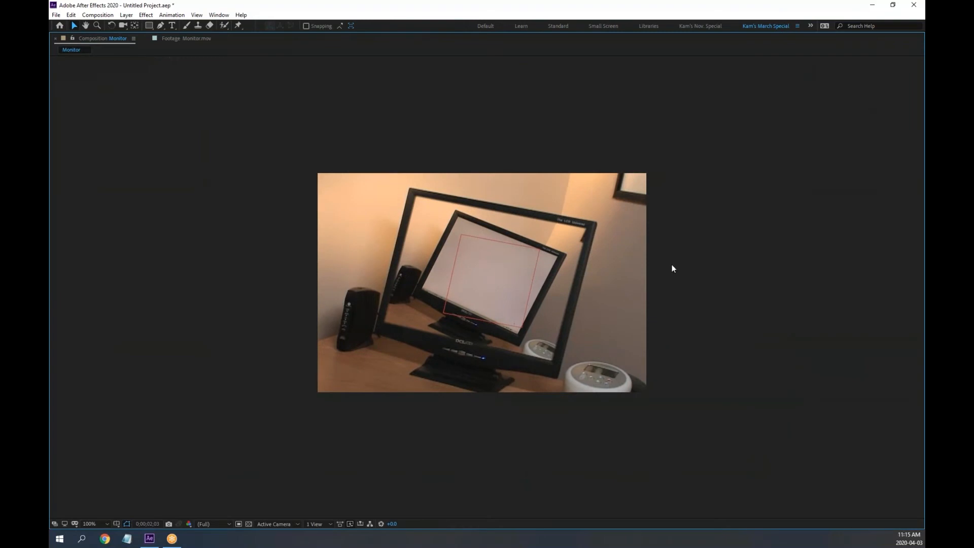
{"action": "key", "text": "period"}
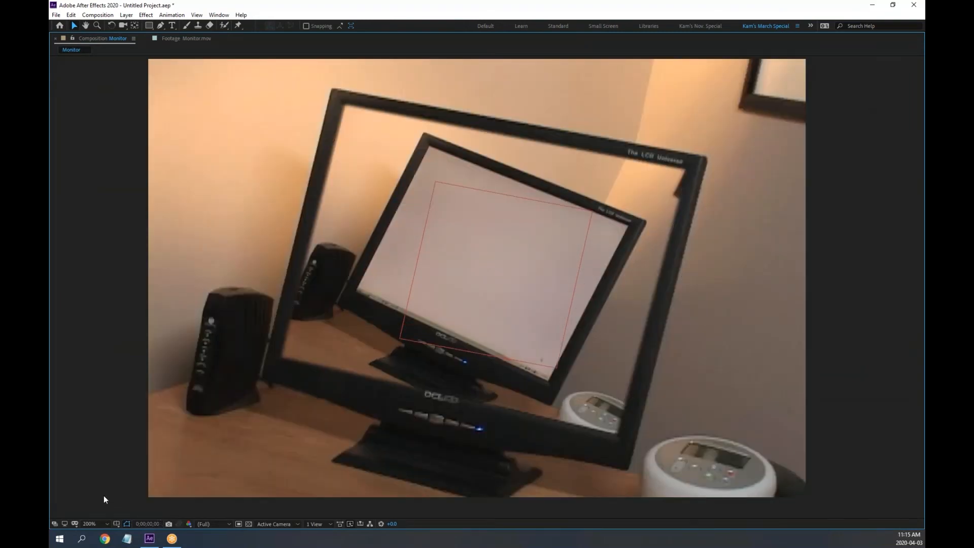
{"action": "key", "text": "Home"}
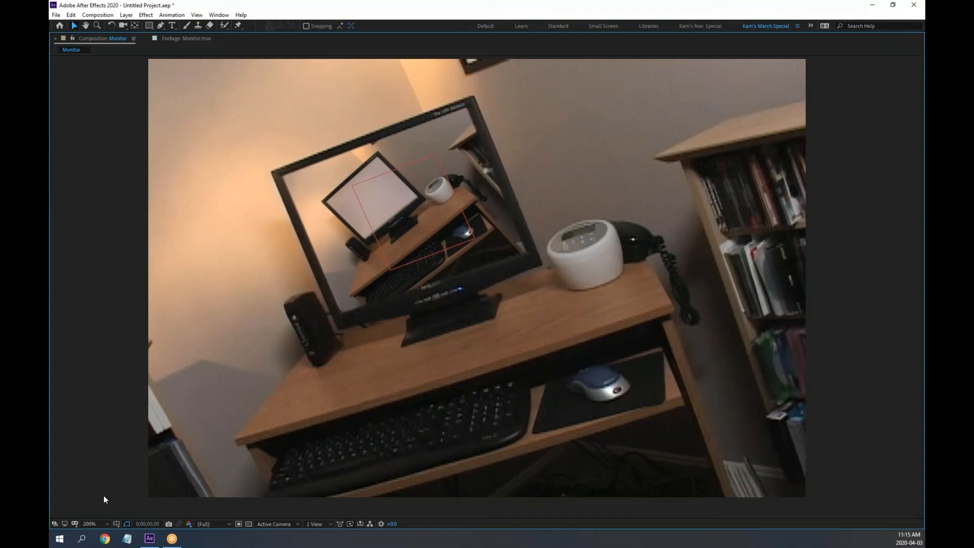
{"action": "key", "text": "space"}
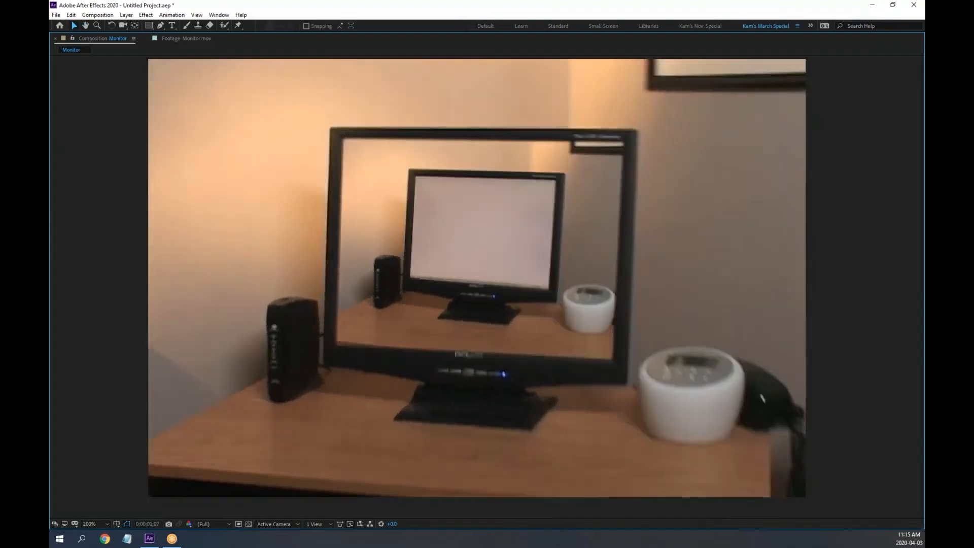
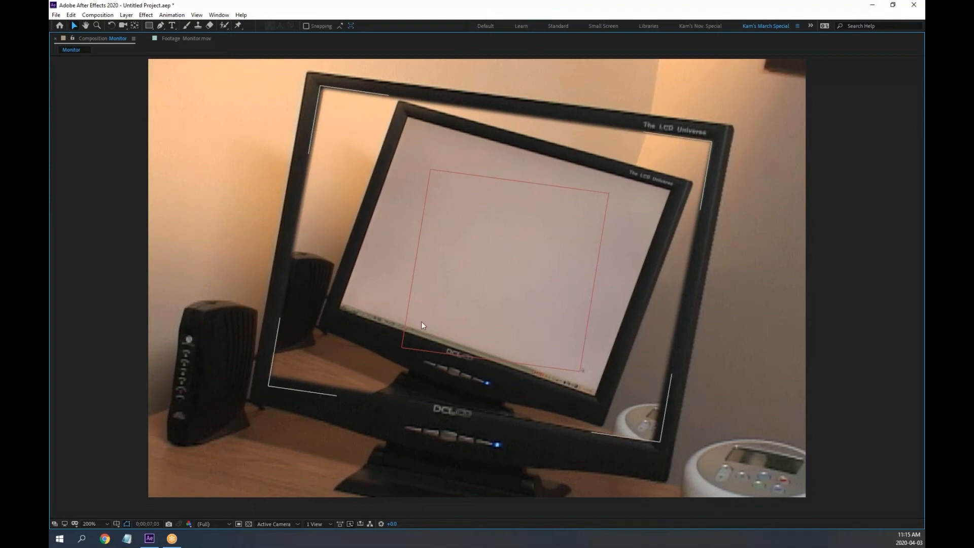
Restore the full workspace, collapse the top layer, and select the Monitor.mov copy and Null 1
{"action": "key", "text": "grave"}
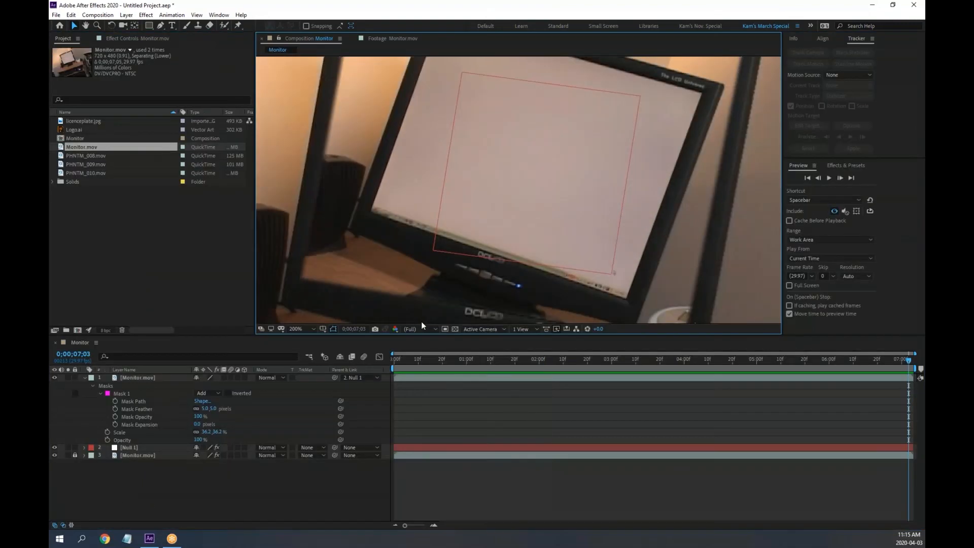
{"action": "left_click", "coordinate": [84, 379]}
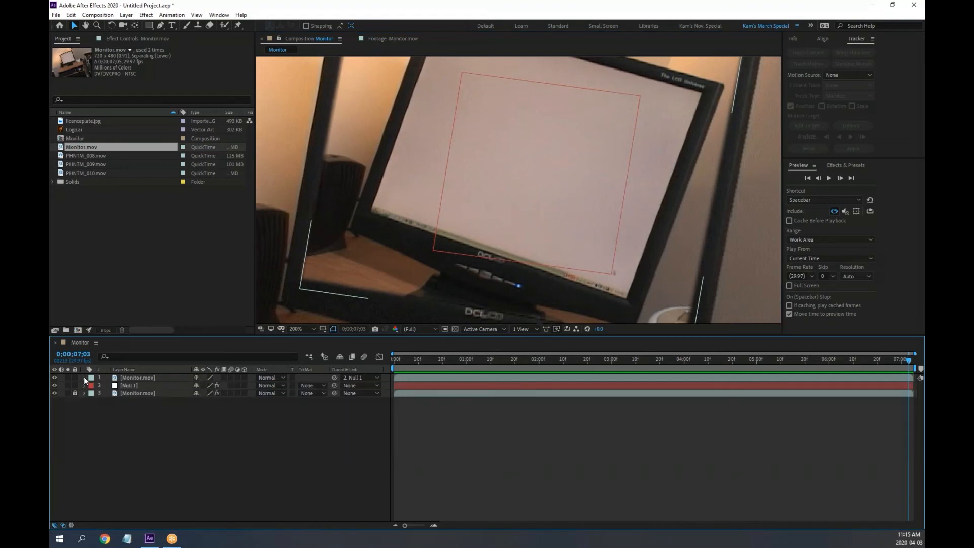
{"action": "left_click", "coordinate": [142, 38]}
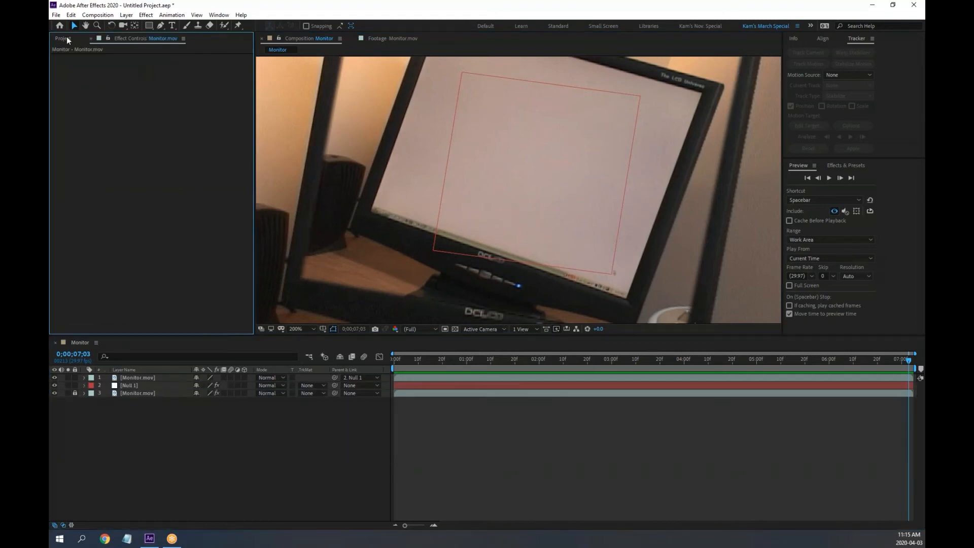
{"action": "left_click", "coordinate": [67, 39]}
{"action": "left_click", "coordinate": [170, 436]}
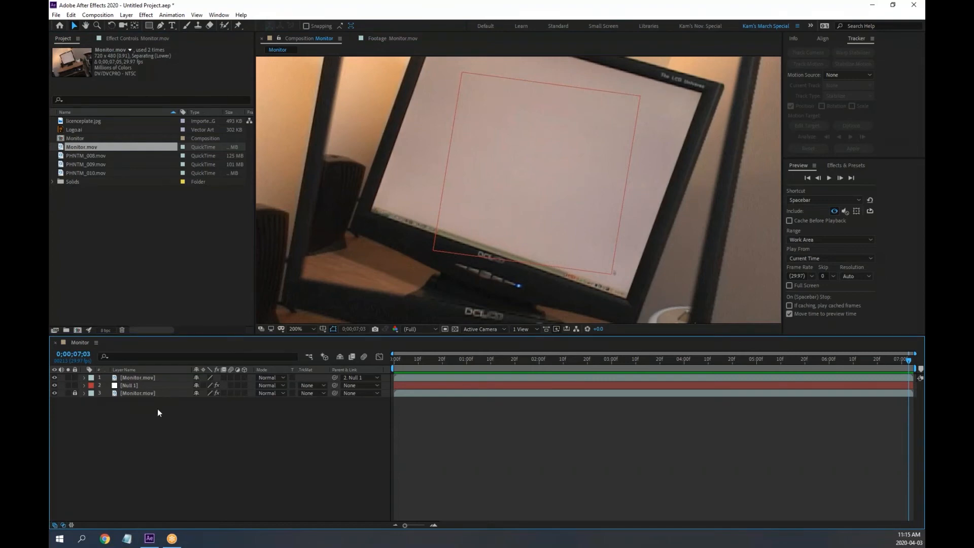
{"action": "left_click_drag", "start_coordinate": [161, 410], "coordinate": [123, 377]}
Pre-compose the two selected layers into a new comp named 'Mr Monitor'
{"action": "right_click", "coordinate": [136, 379]}
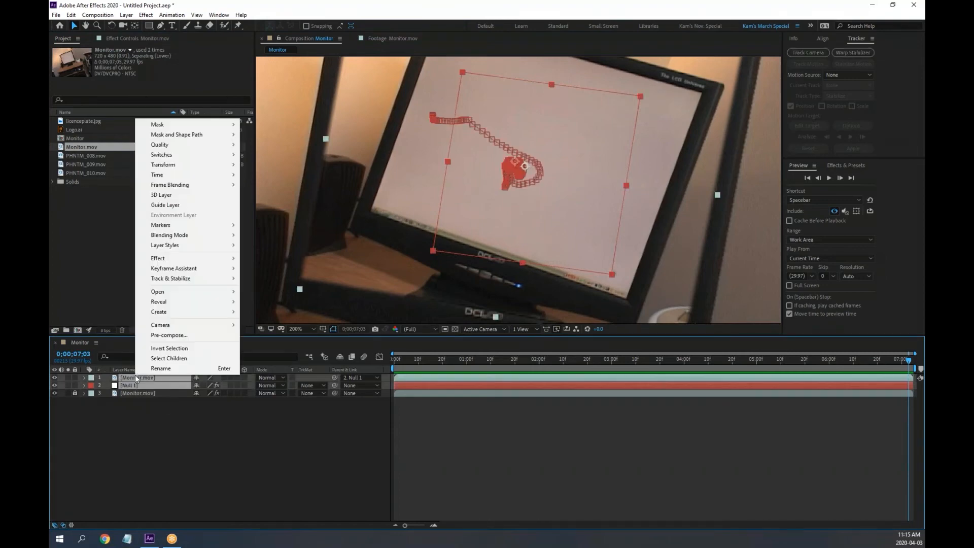
{"action": "left_click", "coordinate": [169, 335]}
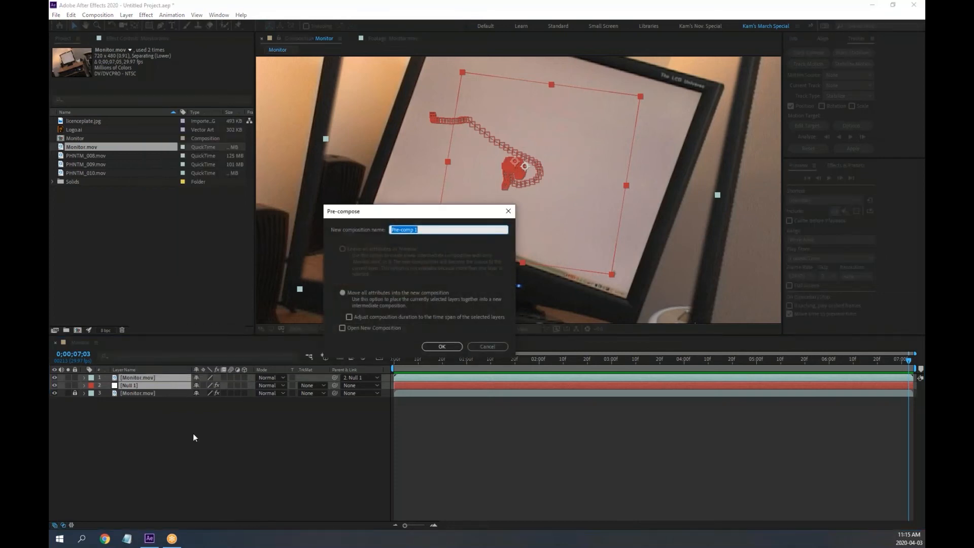
{"action": "type", "text": "Mr Monitor"}
{"action": "key", "text": "Return"}
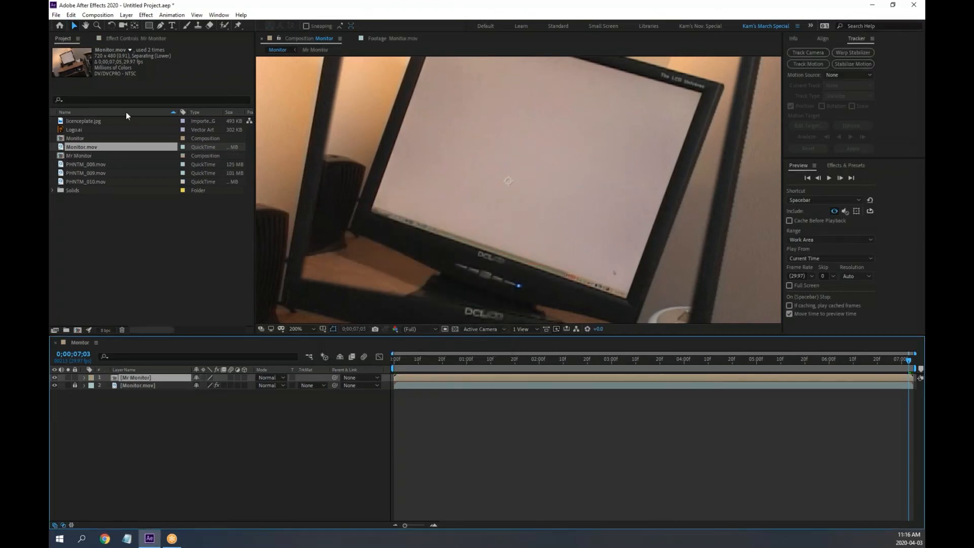
Show Mr Monitor's effect settings and browse the Animation menu without choosing a command
{"action": "left_click", "coordinate": [127, 38]}
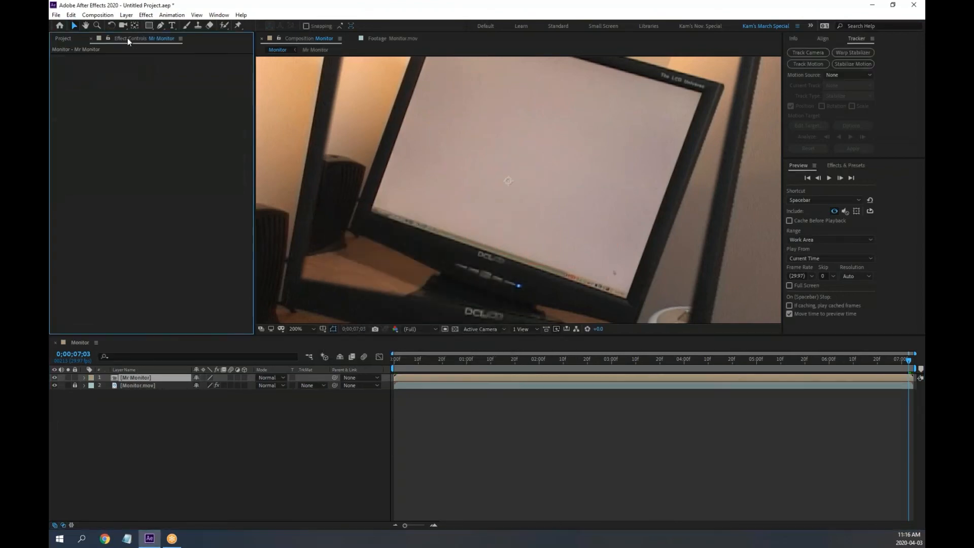
{"action": "left_click", "coordinate": [176, 15]}
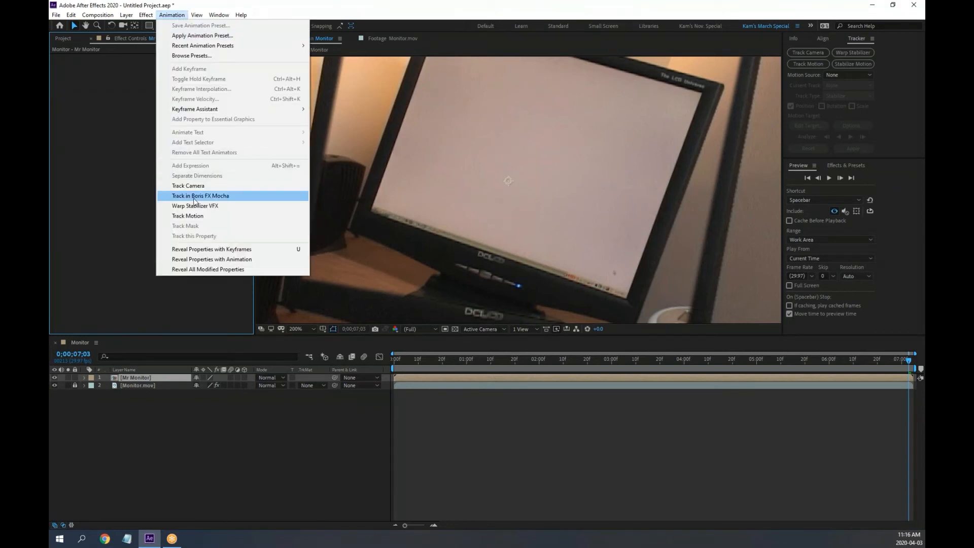
{"action": "left_click", "coordinate": [504, 196]}
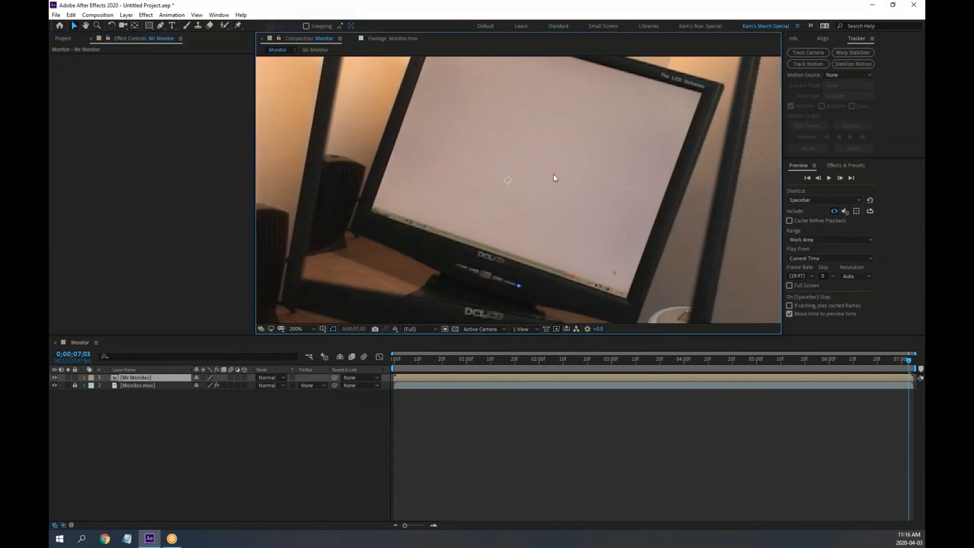
View the comp at 100%, cancel Open Project to keep this project, and show the Project list
{"action": "key", "text": "comma"}
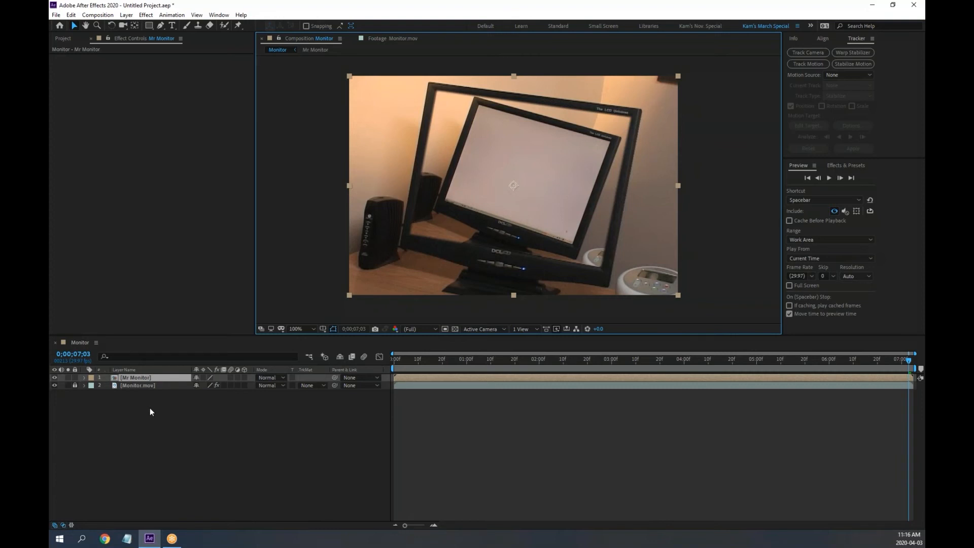
{"action": "left_click", "coordinate": [56, 16]}
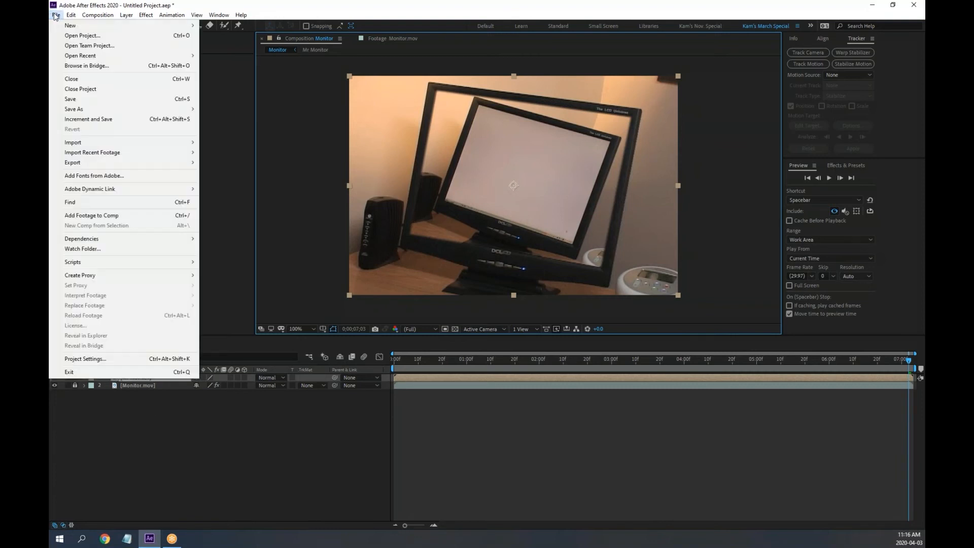
{"action": "left_click", "coordinate": [78, 37]}
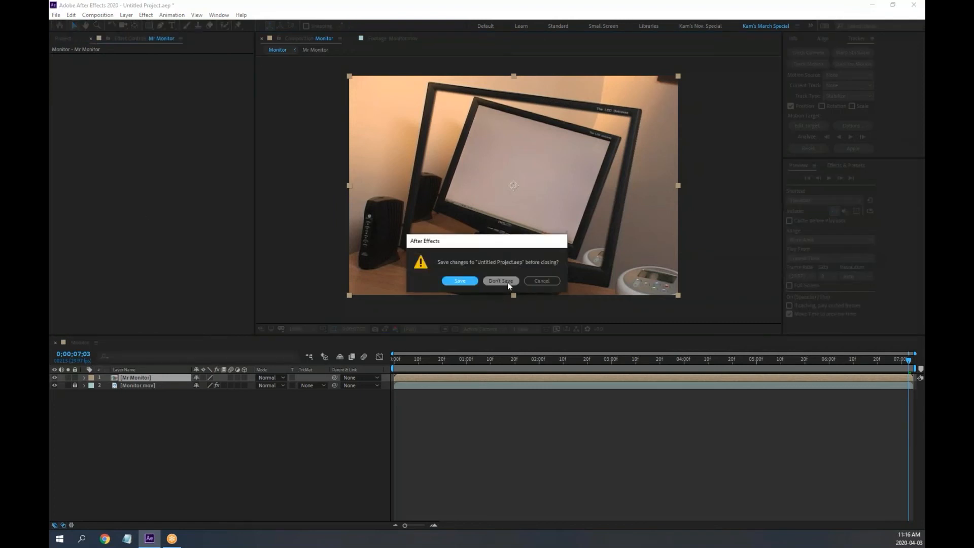
{"action": "left_click", "coordinate": [542, 281]}
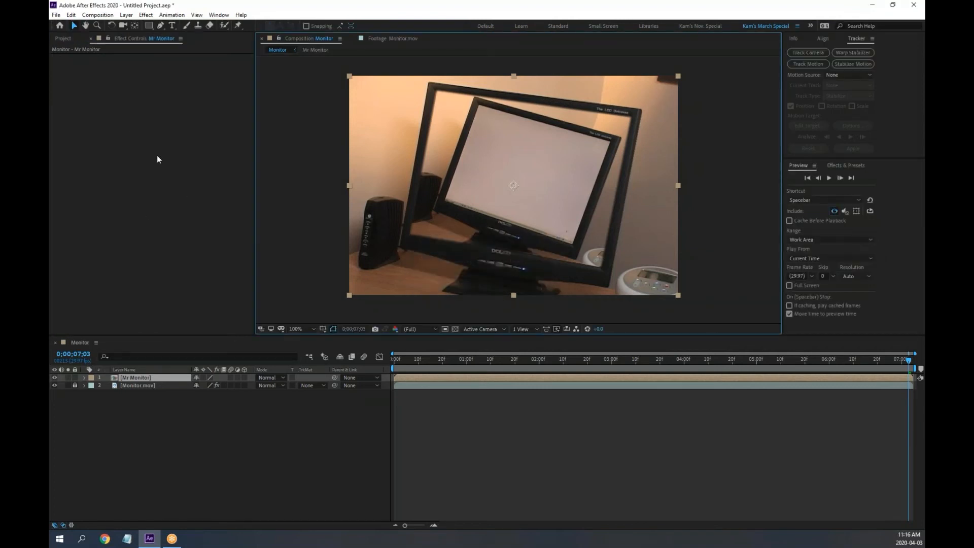
{"action": "left_click", "coordinate": [61, 38]}
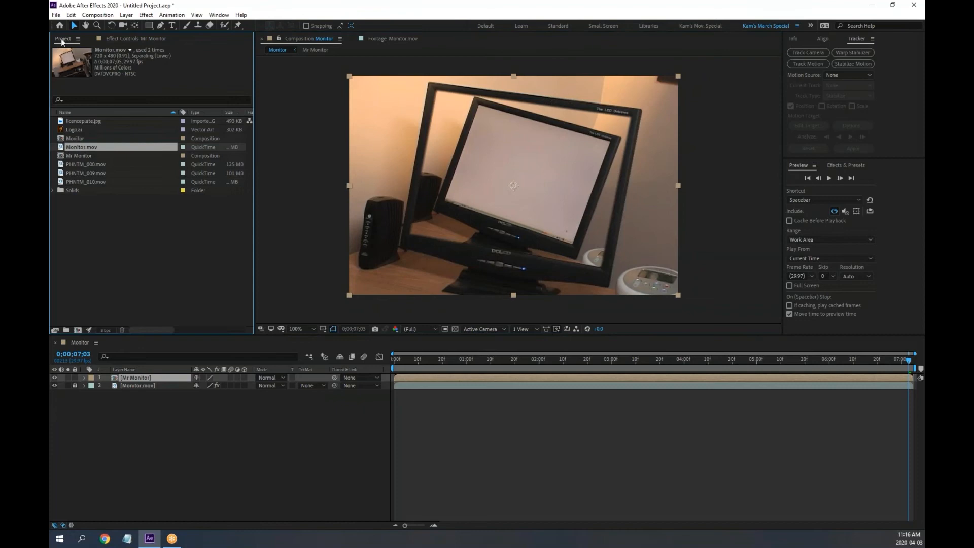
Import 'monitor in monitor.aep' from Desktop > Lessons > Motion Tracking > Lesson 7 and expand its folder
{"action": "double_click", "coordinate": [136, 246]}
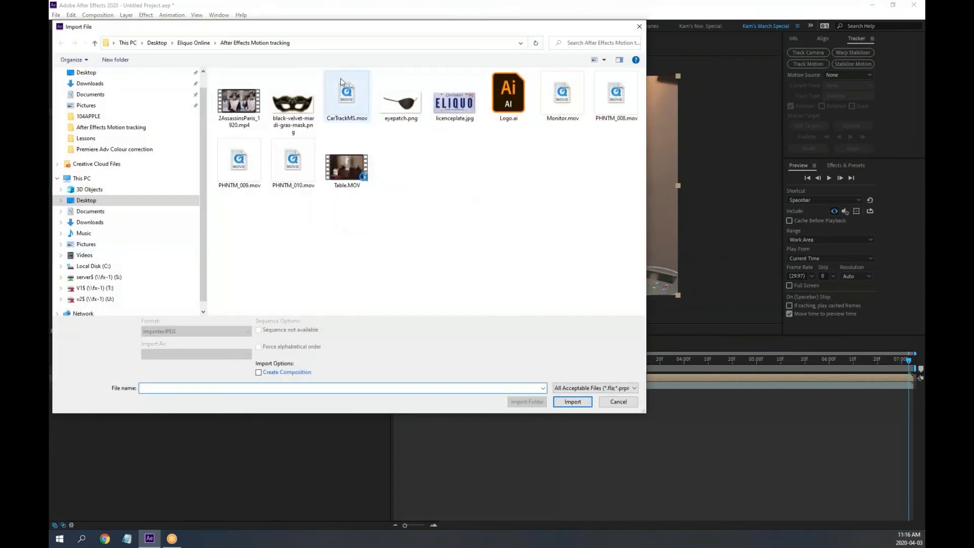
{"action": "left_click", "coordinate": [194, 45]}
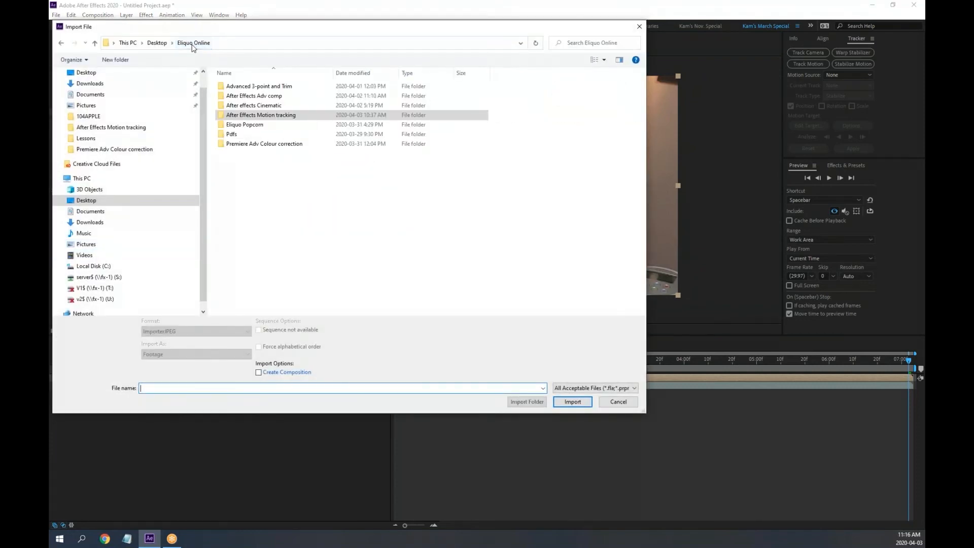
{"action": "left_click", "coordinate": [161, 44]}
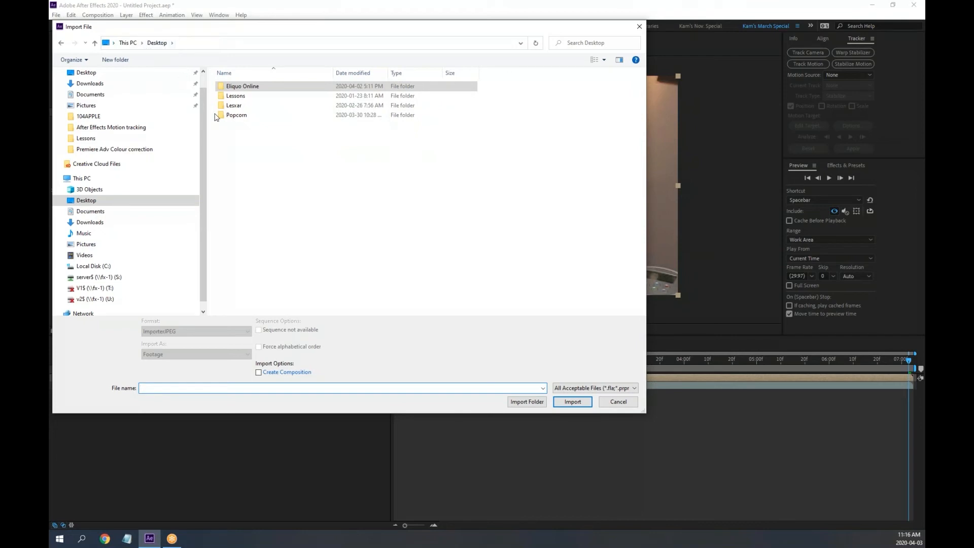
{"action": "double_click", "coordinate": [234, 96]}
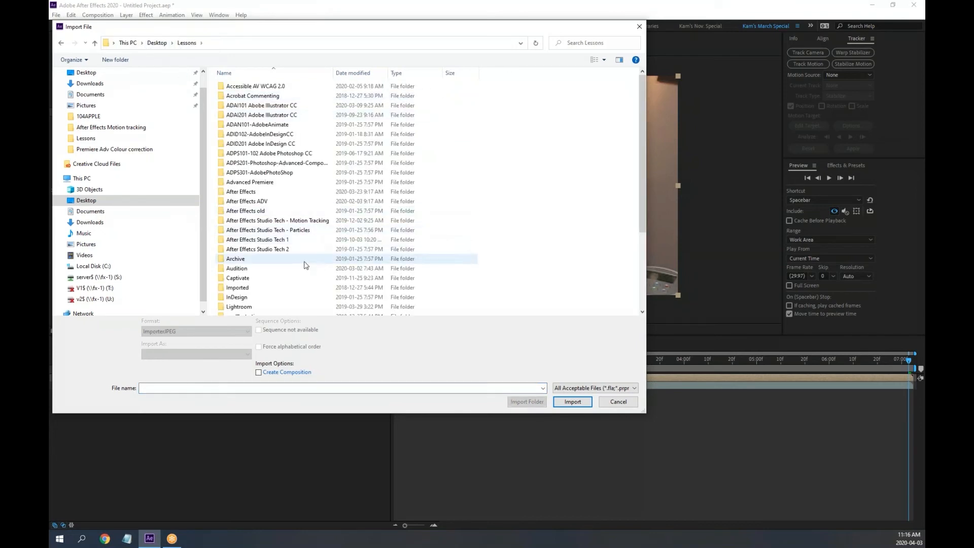
{"action": "double_click", "coordinate": [319, 220]}
{"action": "double_click", "coordinate": [237, 115]}
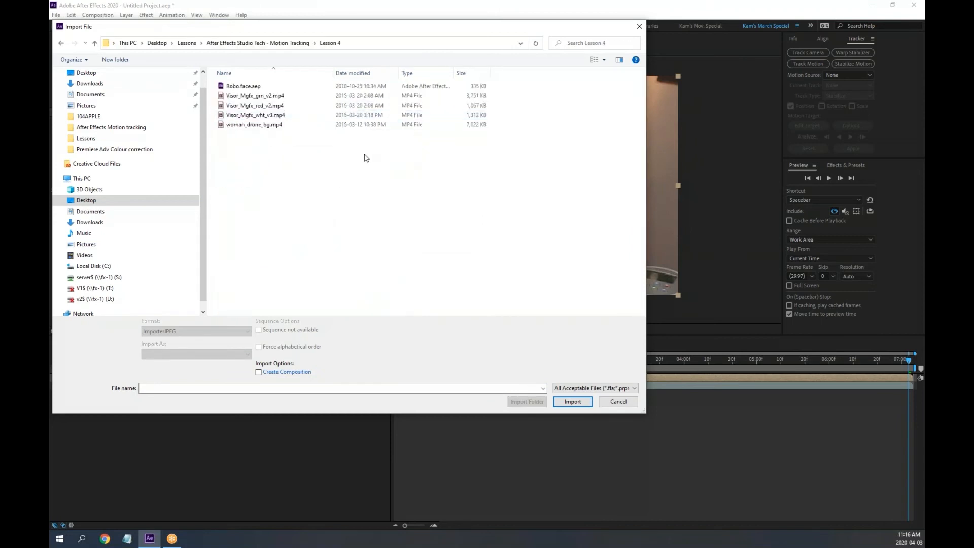
{"action": "key", "text": "alt+Left"}
{"action": "double_click", "coordinate": [246, 145]}
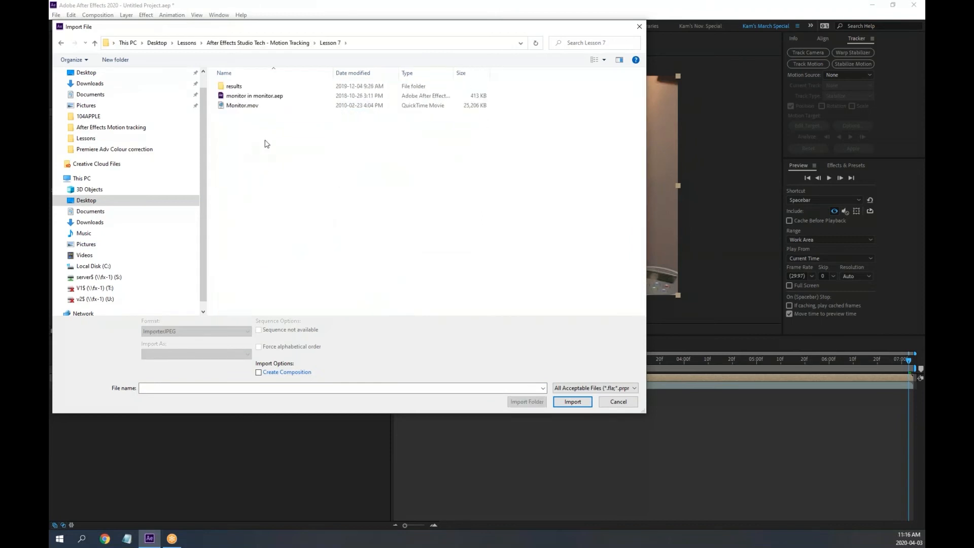
{"action": "double_click", "coordinate": [248, 96]}
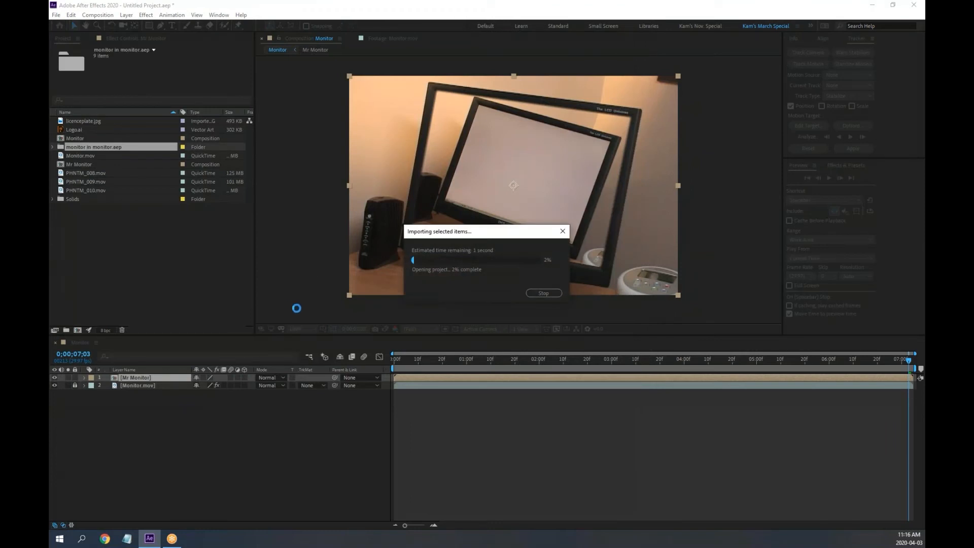
{"action": "left_click", "coordinate": [53, 146]}
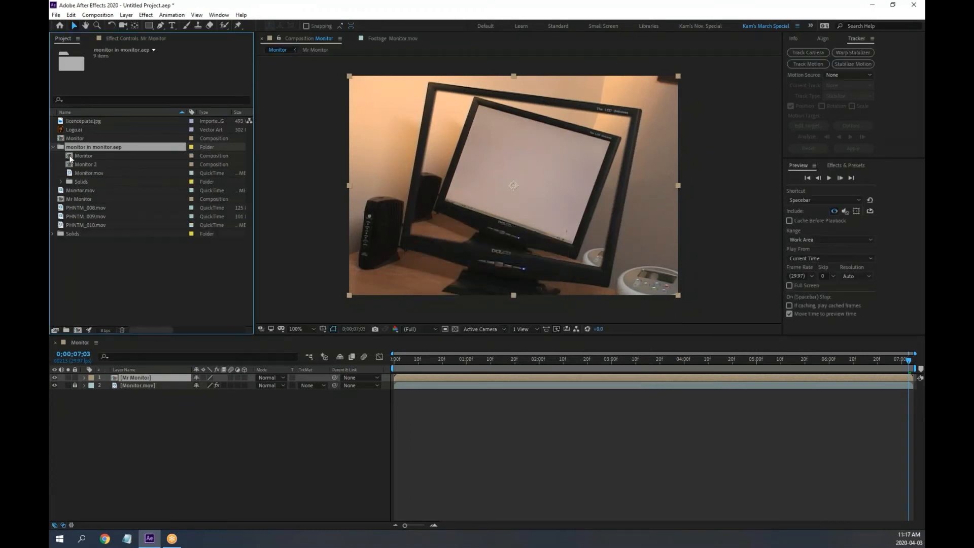
Open and preview the imported Monitor and Monitor 2 comps from the first frame
{"action": "double_click", "coordinate": [71, 157]}
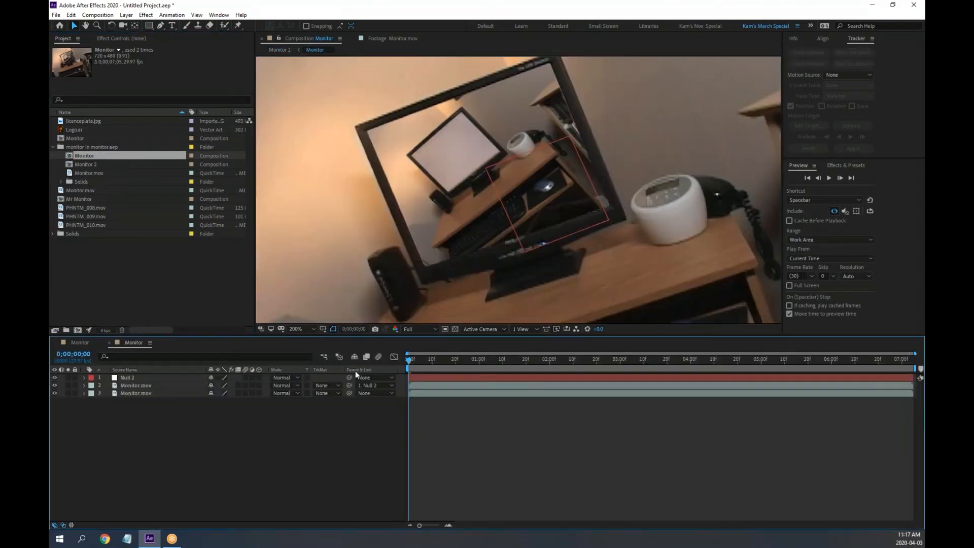
{"action": "key", "text": "space"}
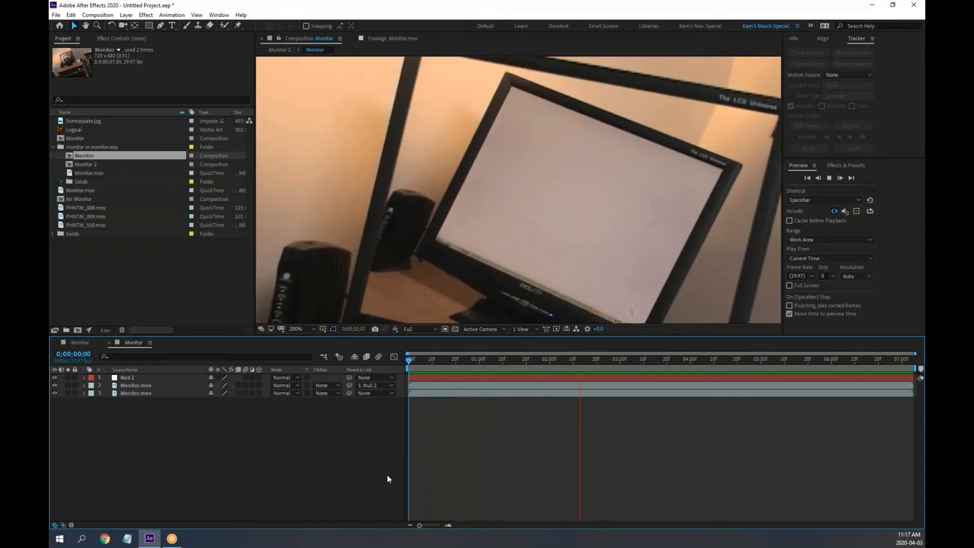
{"action": "key", "text": "space"}
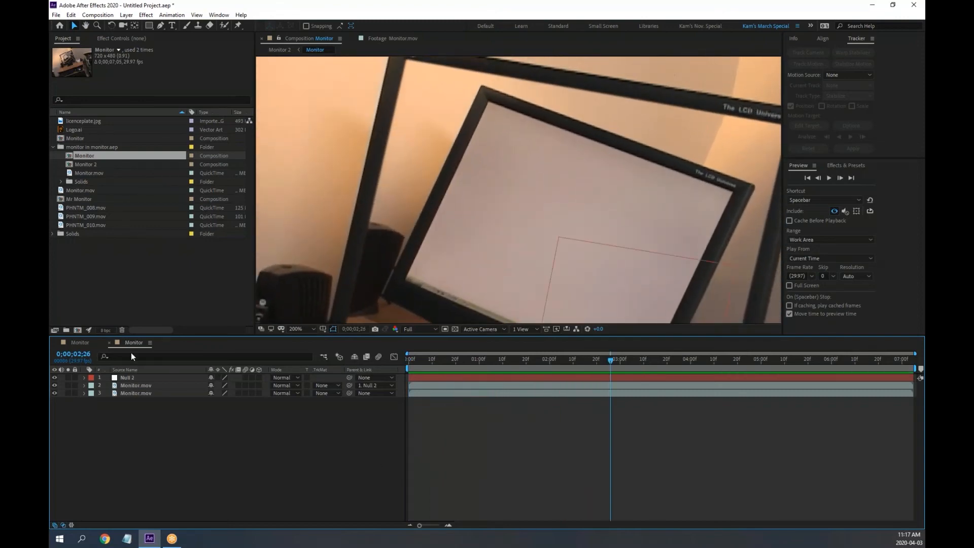
{"action": "double_click", "coordinate": [71, 166]}
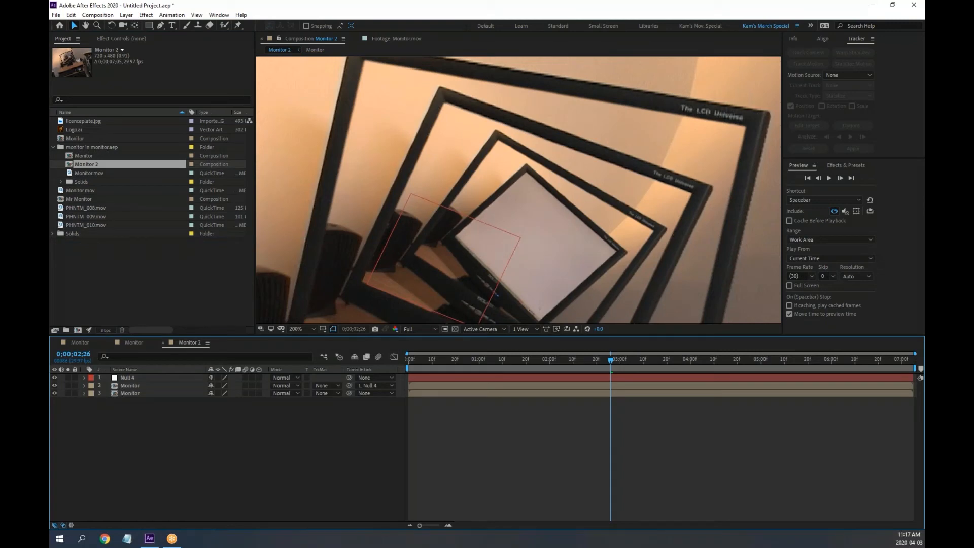
{"action": "left_click_drag", "start_coordinate": [499, 359], "coordinate": [386, 358]}
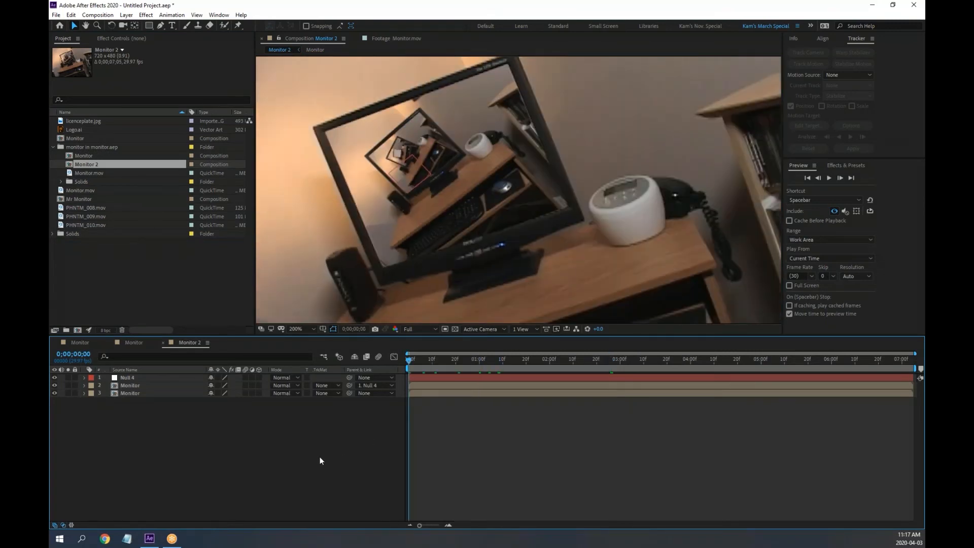
{"action": "key", "text": "space"}
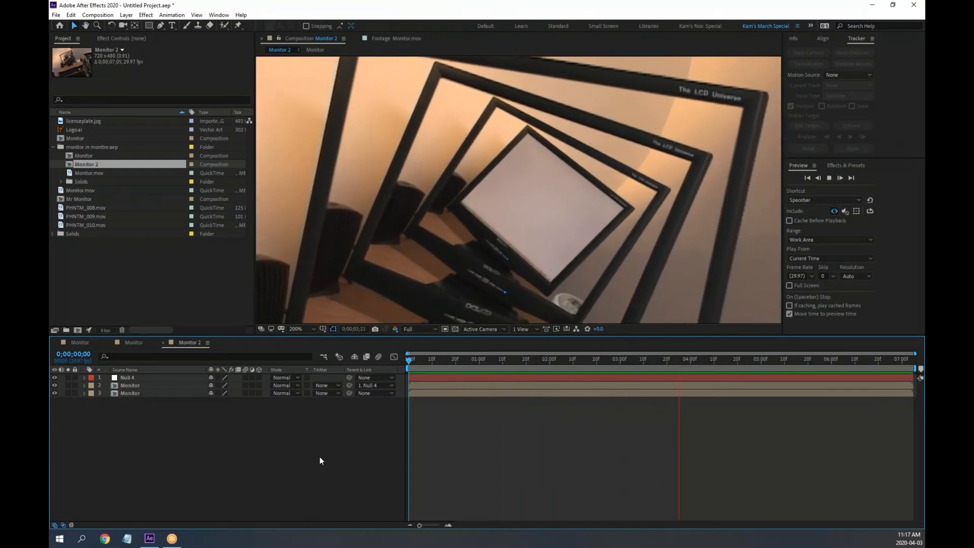
{"action": "key", "text": "space"}
{"action": "key", "text": "space"}
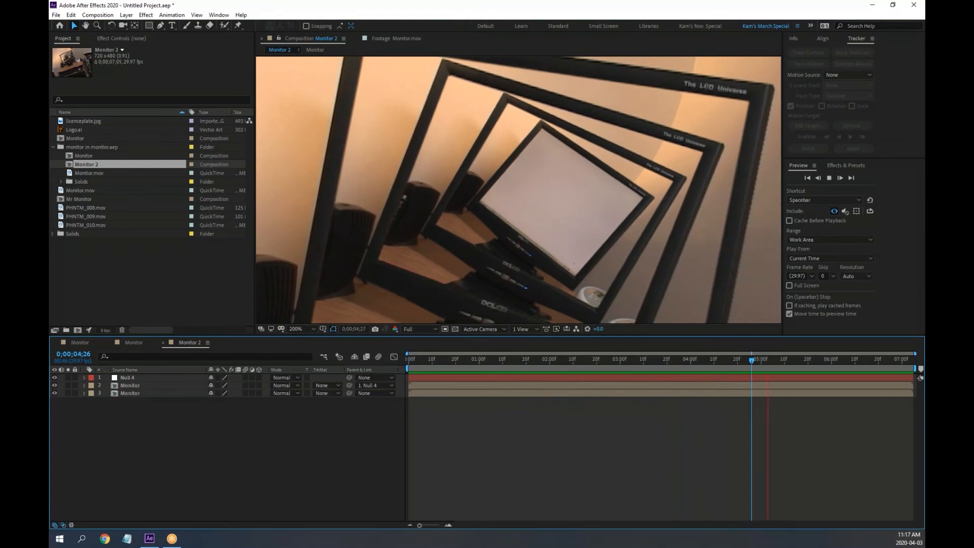
{"action": "key", "text": "space"}
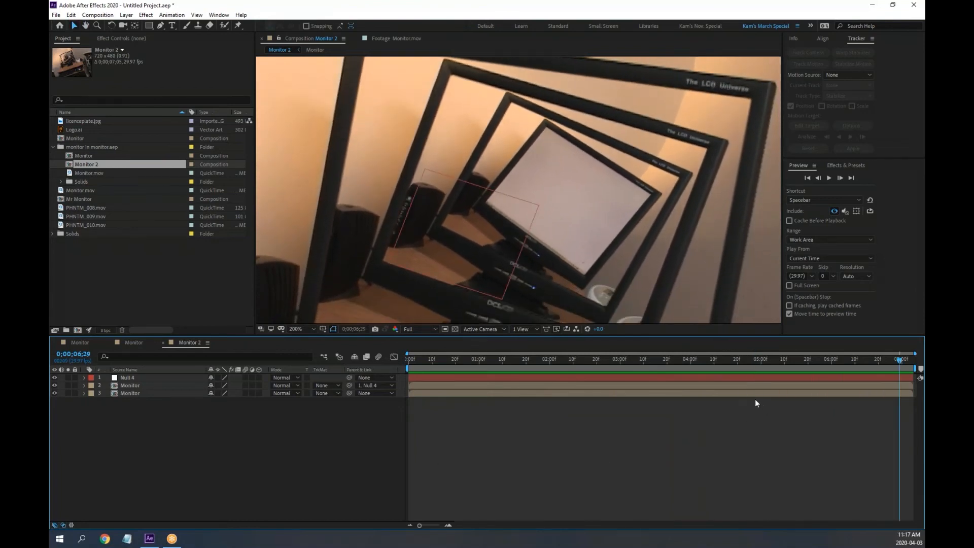
{"action": "left_click_drag", "start_coordinate": [738, 364], "coordinate": [352, 378]}
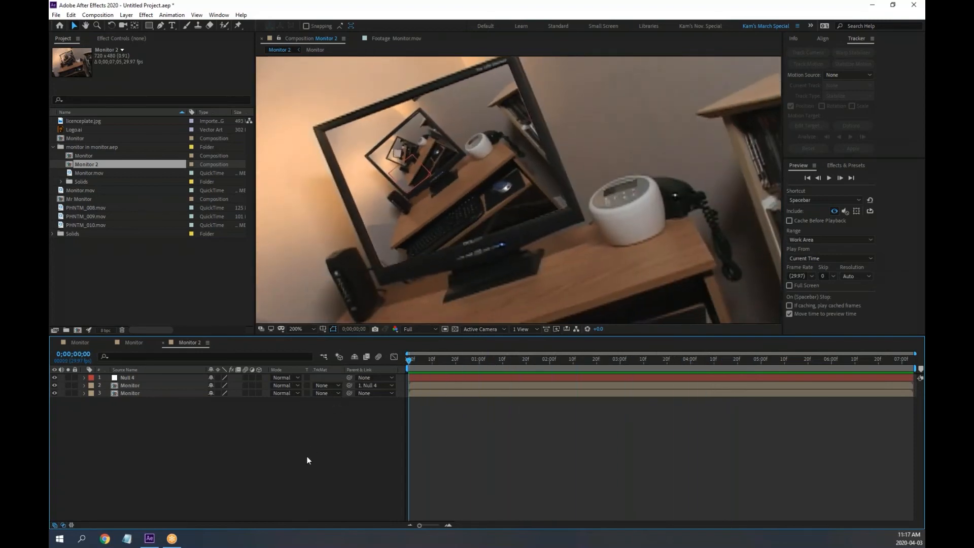
{"action": "key", "text": "space"}
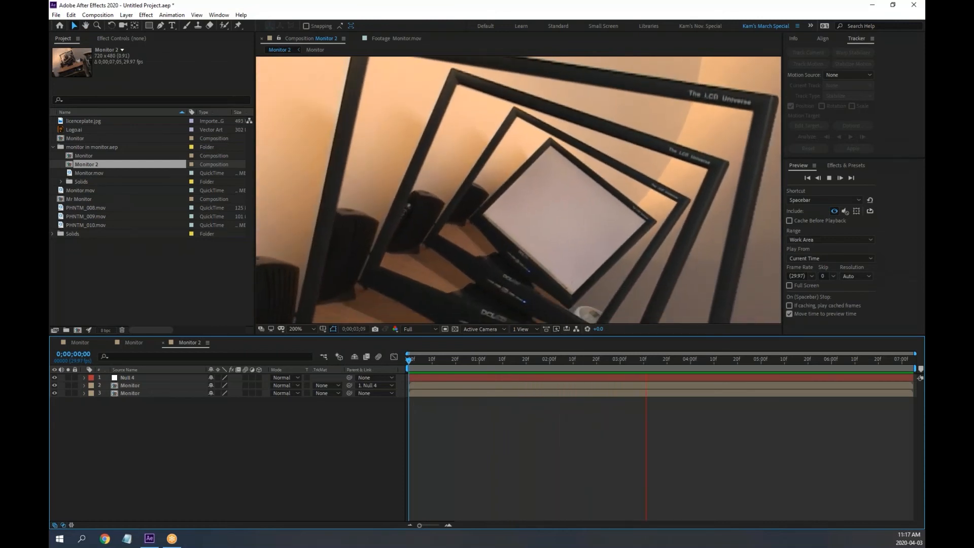
{"action": "key", "text": "space"}
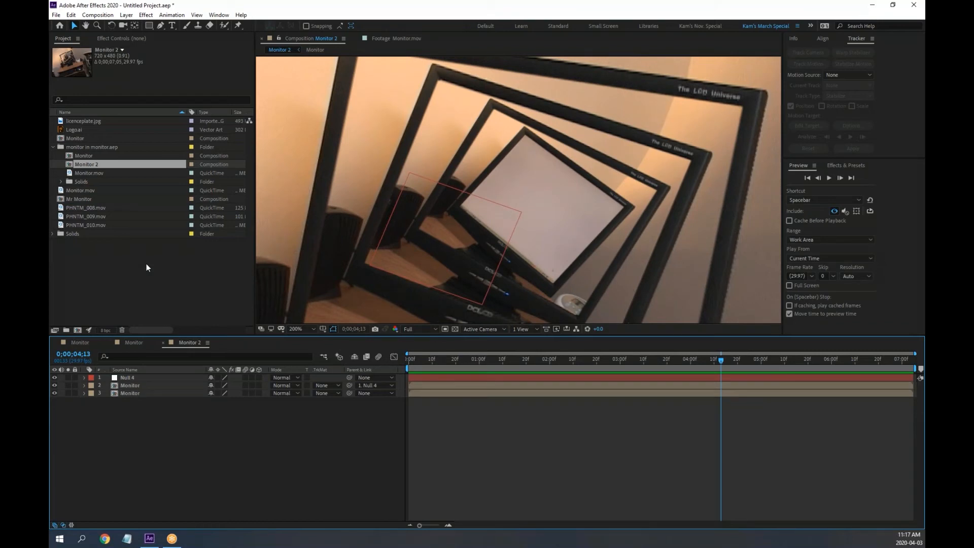
Delete the 'monitor in monitor.aep' folder and all its contents from the project
{"action": "left_click", "coordinate": [89, 147]}
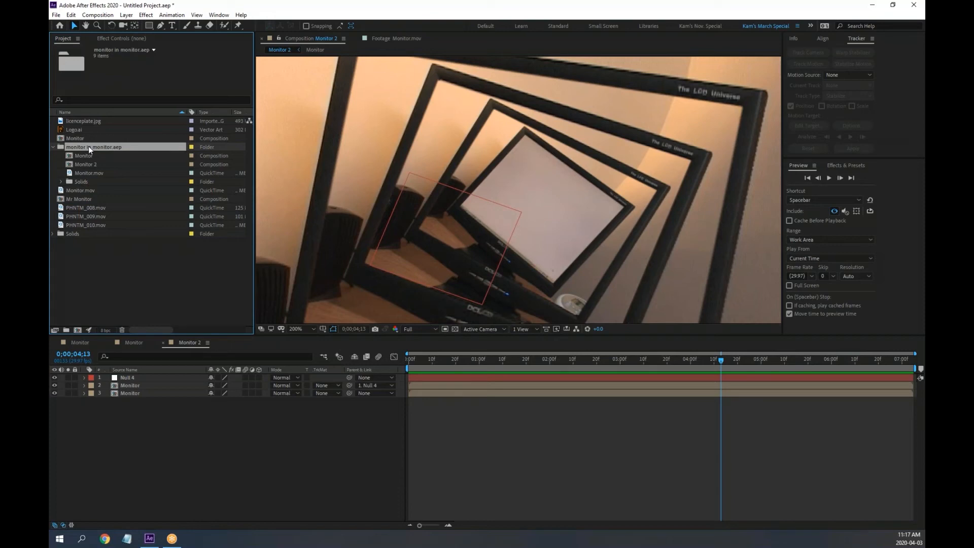
{"action": "key", "text": "Delete"}
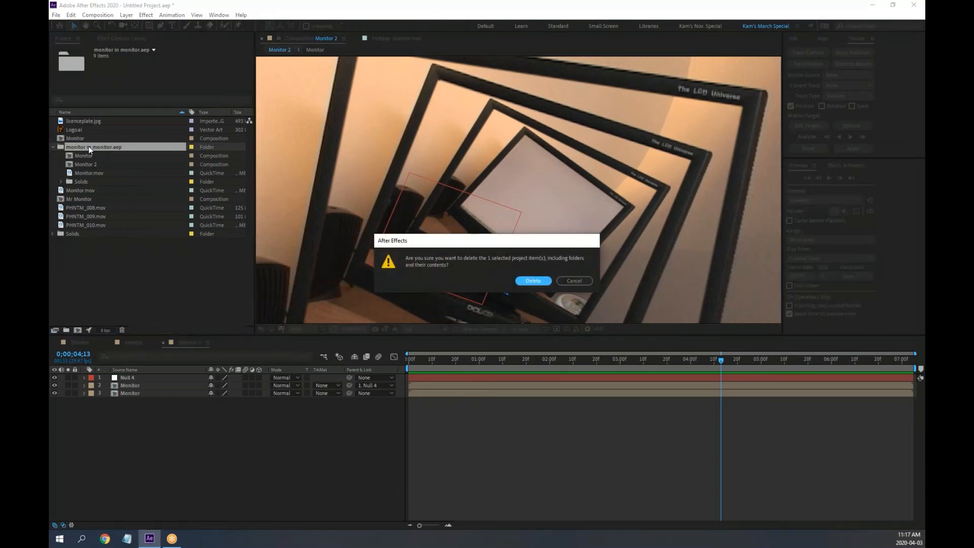
{"action": "left_click", "coordinate": [534, 280]}
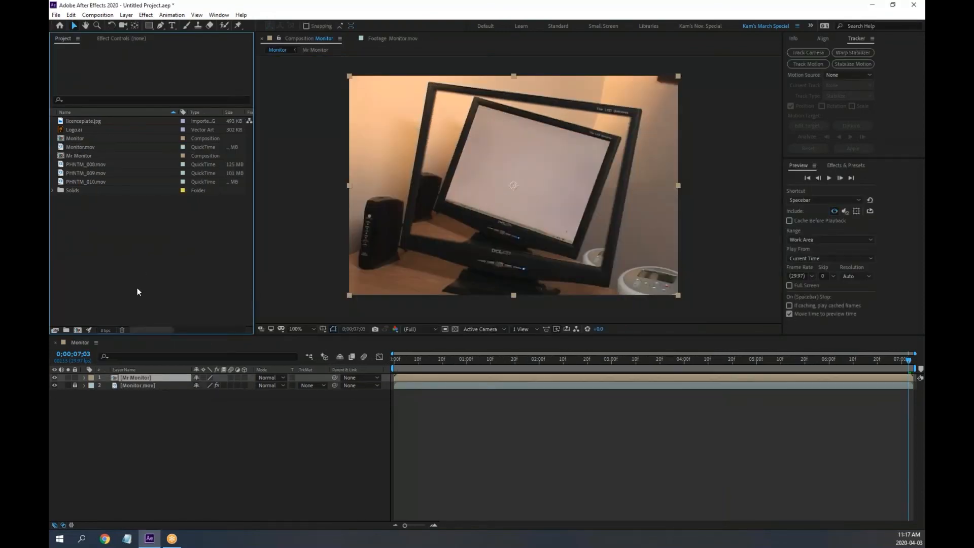
Open PHNTM_009.mov in the Footage panel and set its out point at 12:05:37:03
{"action": "double_click", "coordinate": [60, 165]}
{"action": "double_click", "coordinate": [61, 173]}
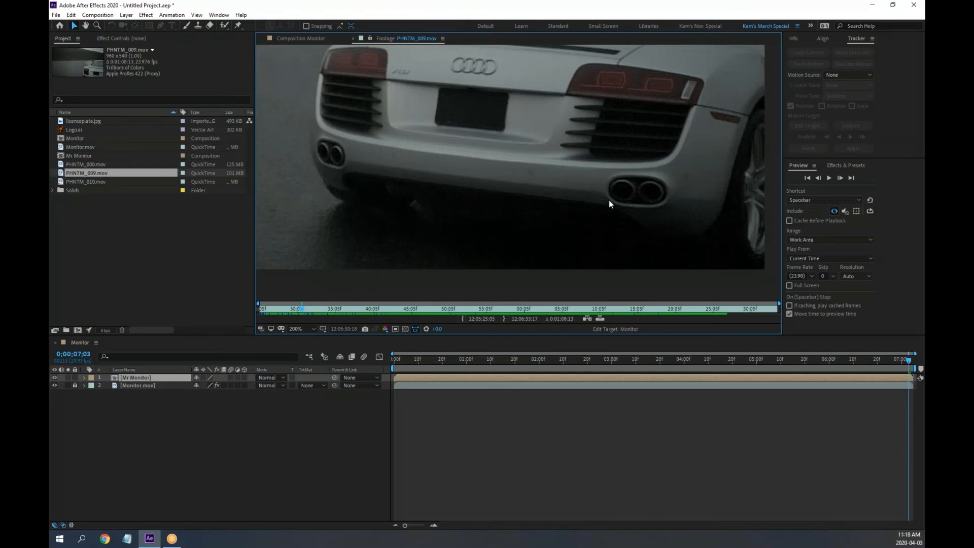
{"action": "mouse_move", "coordinate": [302, 309]}
{"action": "left_mouse_down"}
{"action": "mouse_move", "coordinate": [239, 308]}
{"action": "mouse_move", "coordinate": [348, 313]}
{"action": "left_mouse_up"}
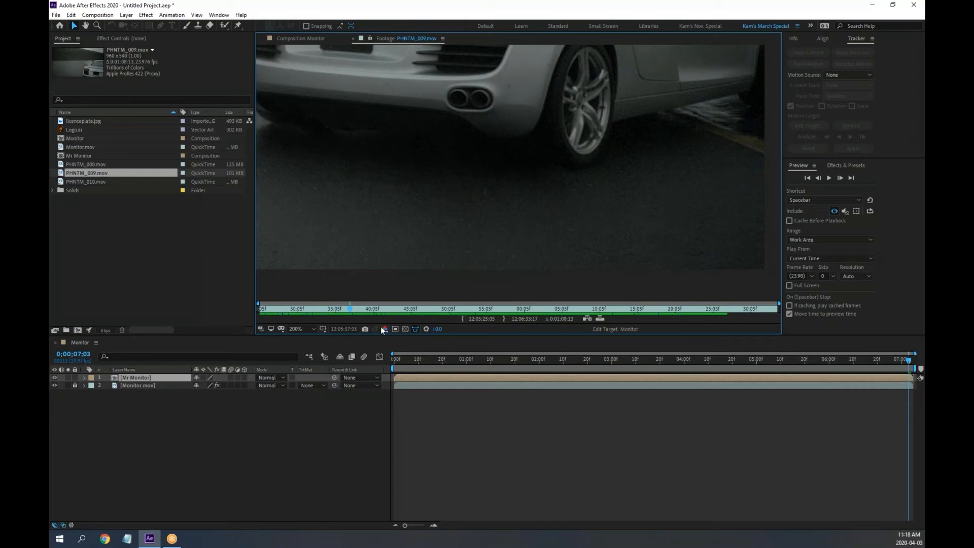
{"action": "left_click", "coordinate": [504, 318]}
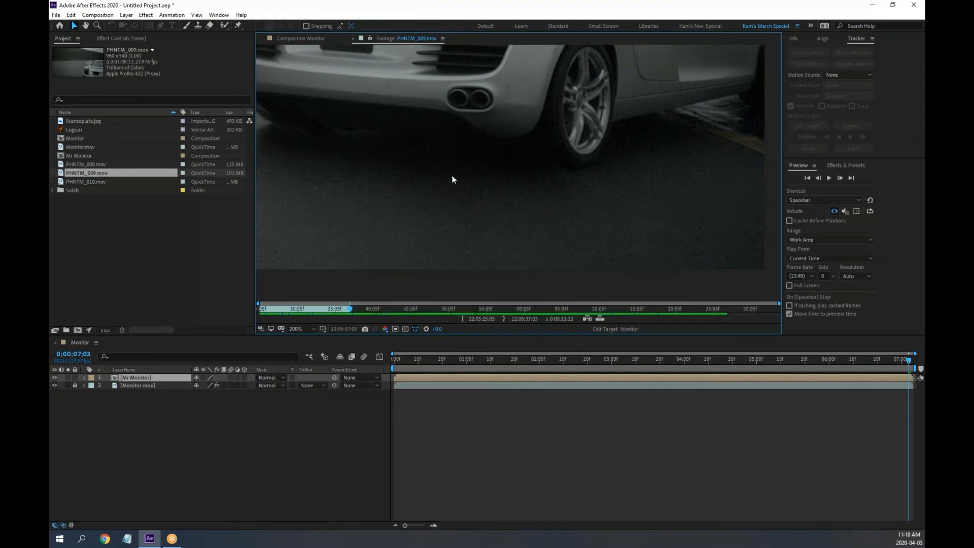
Preview the trimmed footage, return to its in-point, and widen the Project panel
{"action": "left_click_drag", "start_coordinate": [465, 135], "coordinate": [514, 267]}
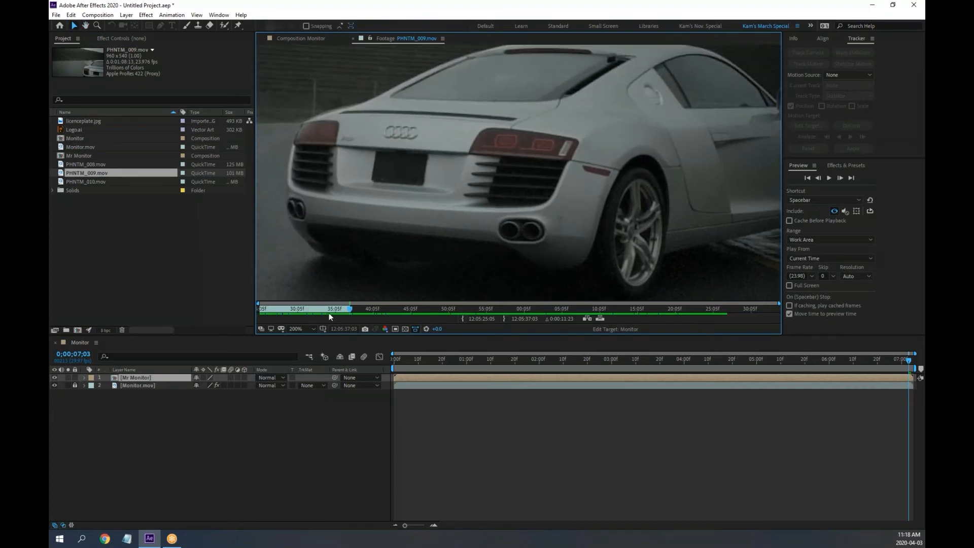
{"action": "key", "text": "space"}
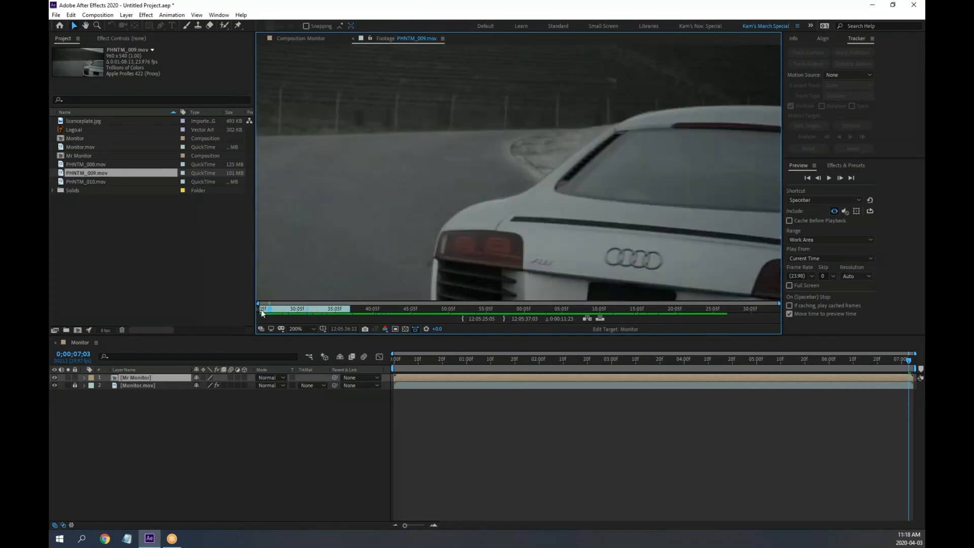
{"action": "scroll", "coordinate": [606, 249], "scroll_direction": "down", "scroll_amount": 2}
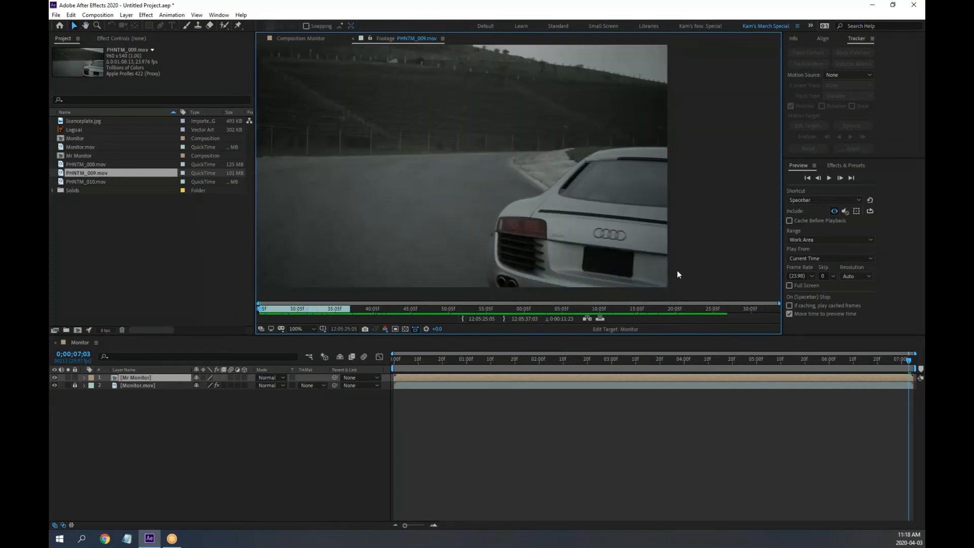
{"action": "key", "text": "space"}
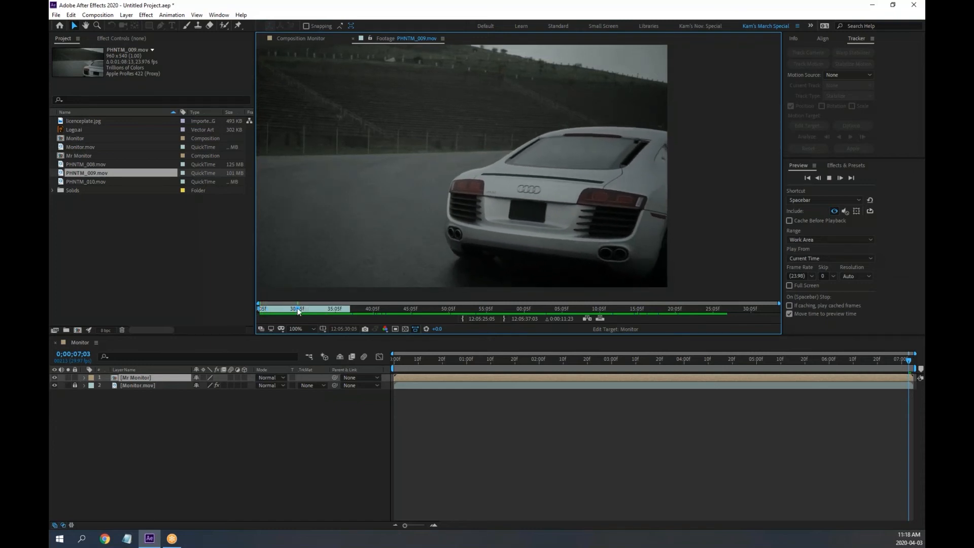
{"action": "left_click", "coordinate": [312, 308]}
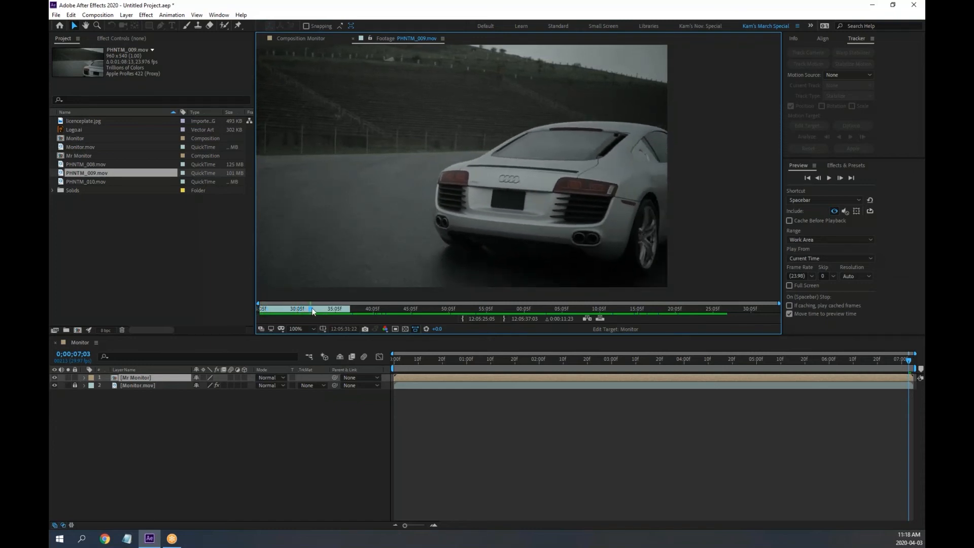
{"action": "left_click", "coordinate": [601, 309]}
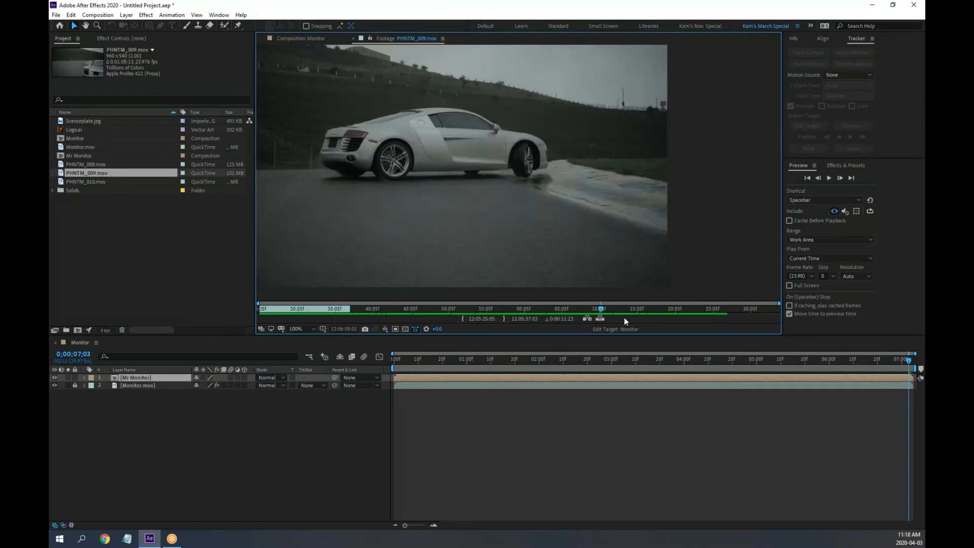
{"action": "key", "text": "Home"}
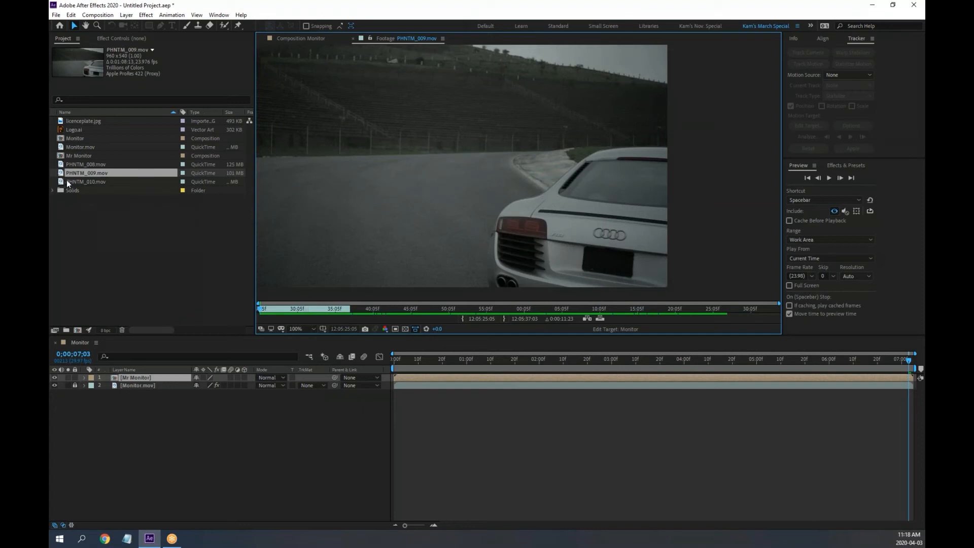
{"action": "left_click_drag", "start_coordinate": [256, 243], "coordinate": [419, 242]}
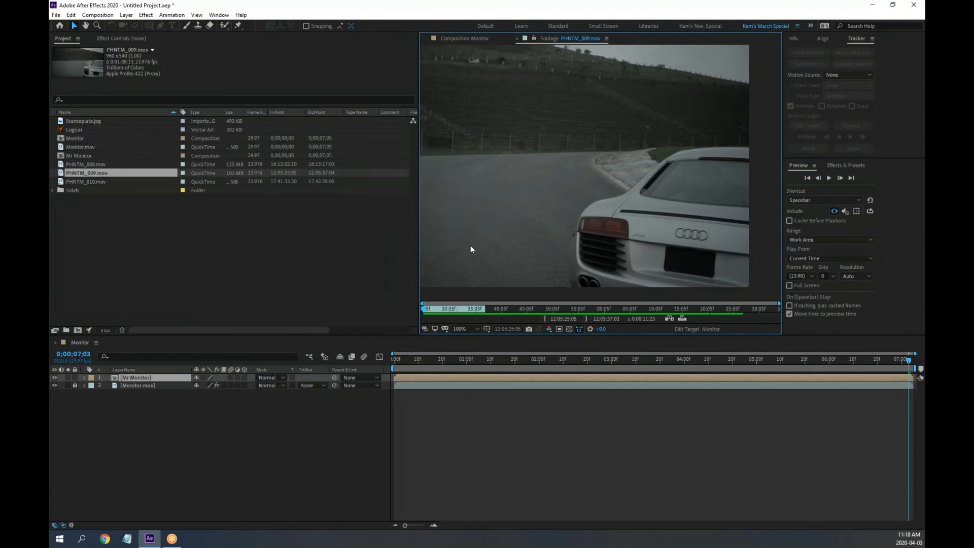
Add a Media Duration column to the Project panel, then narrow the panel to enlarge the viewer
{"action": "right_click", "coordinate": [199, 112]}
{"action": "mouse_move", "coordinate": [235, 143]}
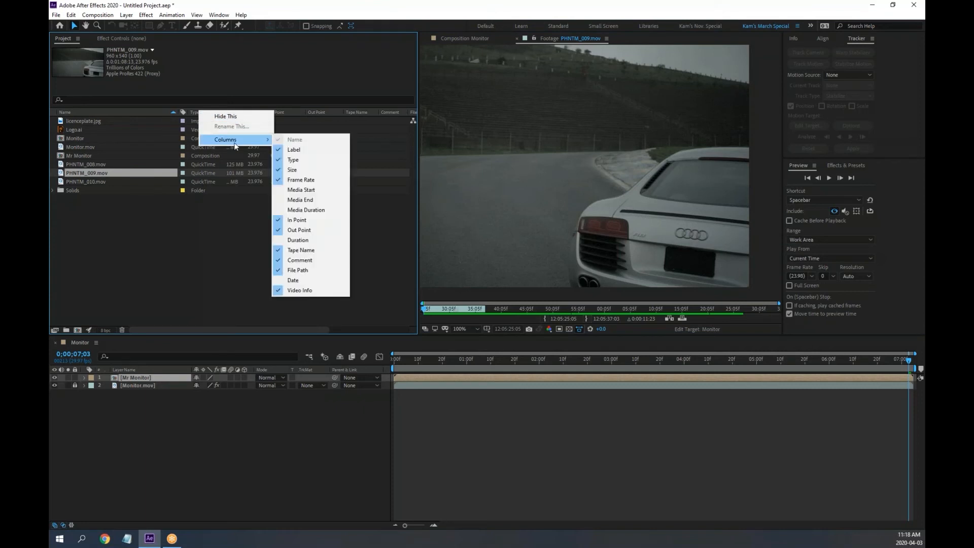
{"action": "left_click", "coordinate": [306, 210]}
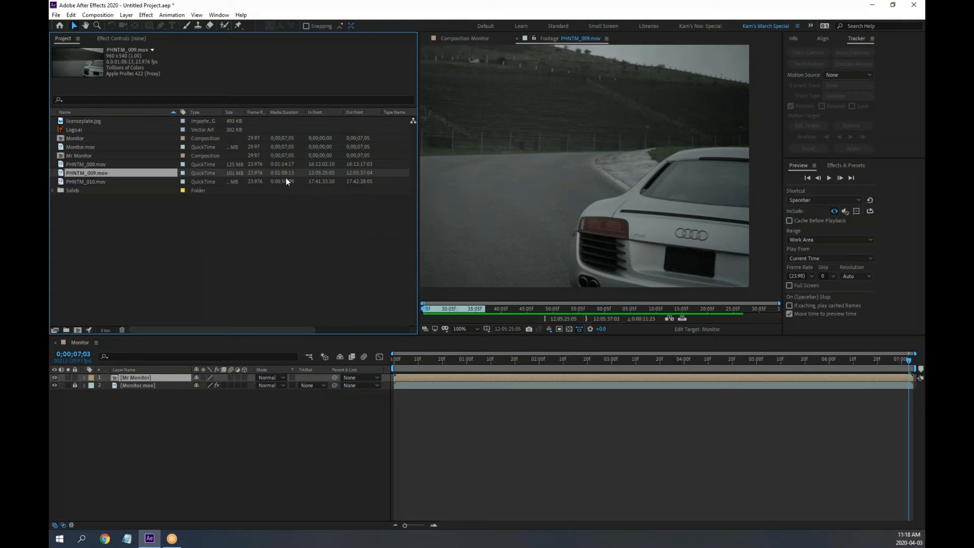
{"action": "key", "text": "super+plus"}
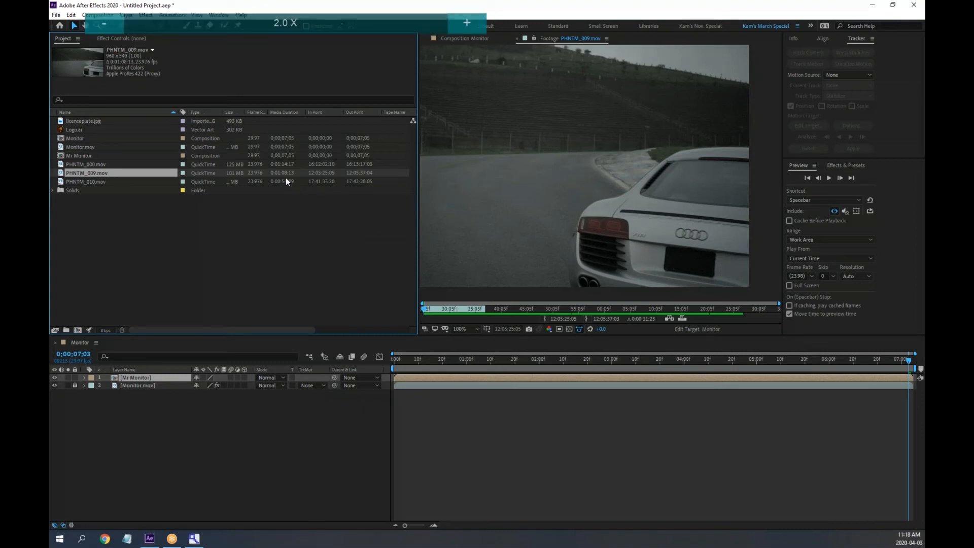
{"action": "key", "text": "super+Escape"}
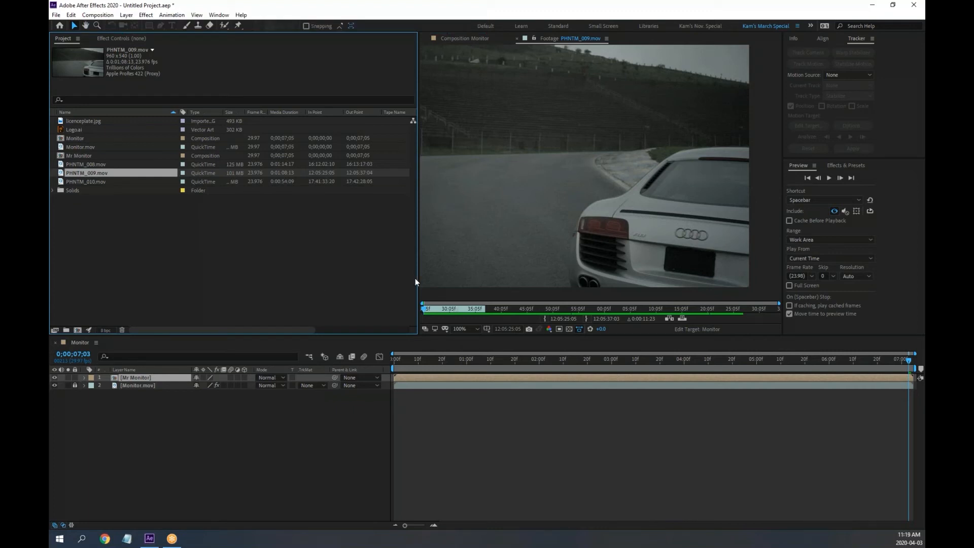
{"action": "left_click_drag", "start_coordinate": [417, 282], "coordinate": [290, 282]}
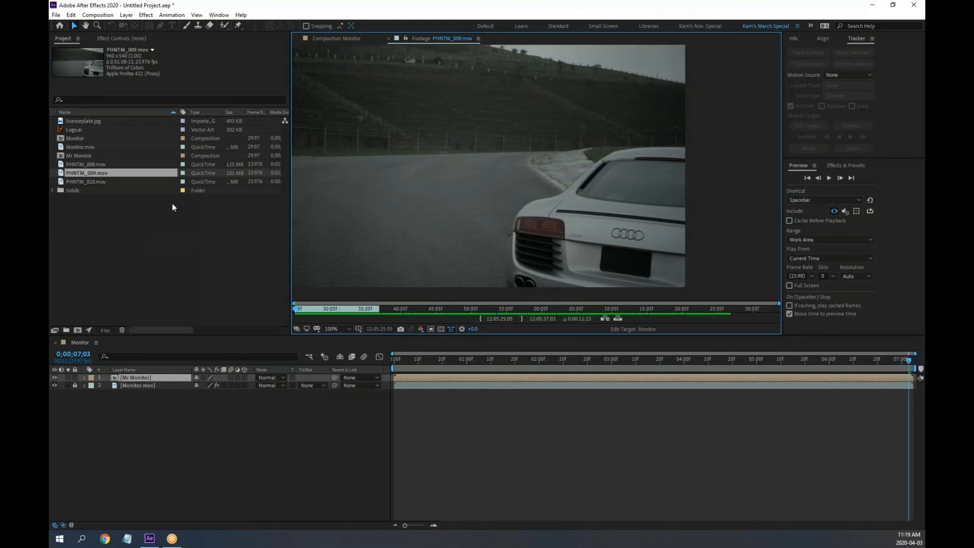
Overlay-insert the trimmed PHNTM_009.mov into Monitor, start it at the comp beginning, and slip its footage
{"action": "left_click", "coordinate": [617, 319]}
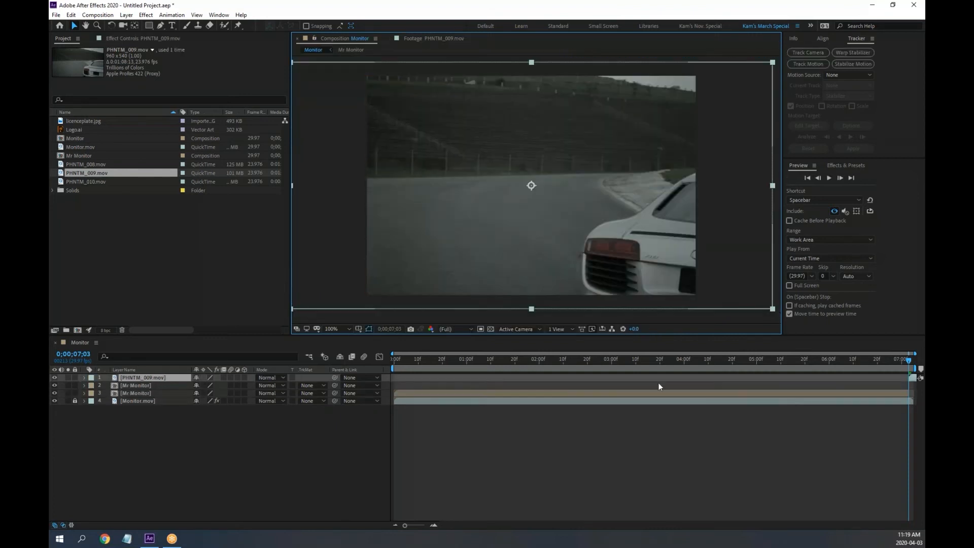
{"action": "left_click_drag", "start_coordinate": [915, 376], "coordinate": [68, 383]}
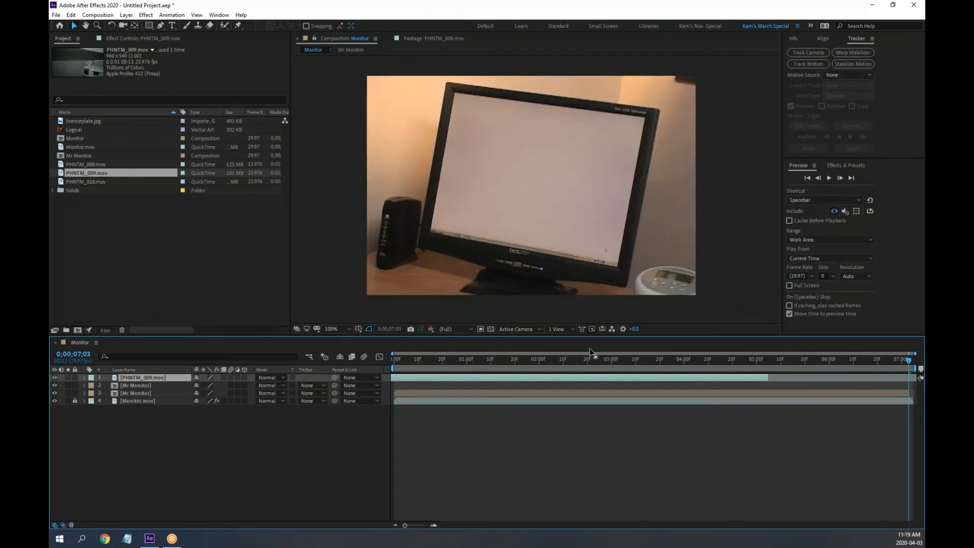
{"action": "left_click_drag", "start_coordinate": [594, 360], "coordinate": [549, 361]}
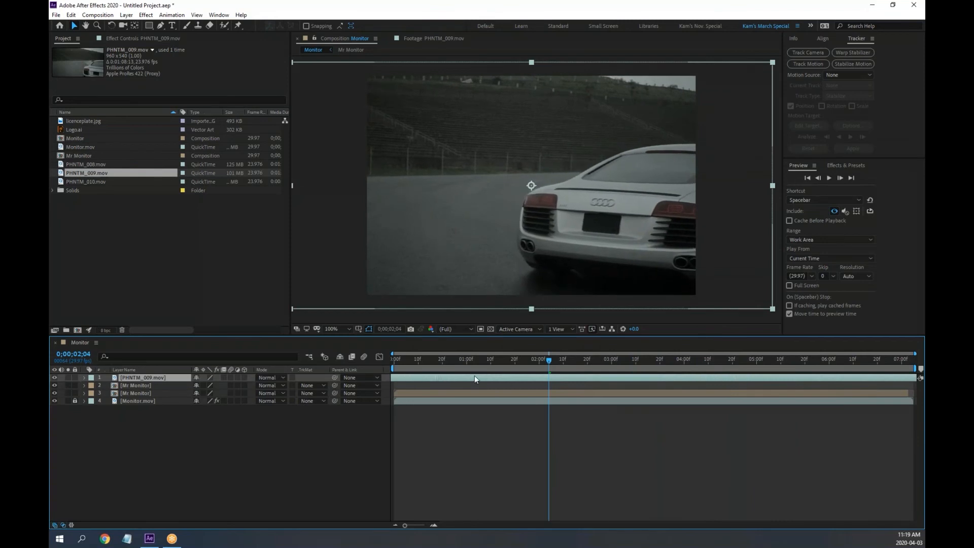
{"action": "left_click_drag", "start_coordinate": [475, 377], "coordinate": [620, 385]}
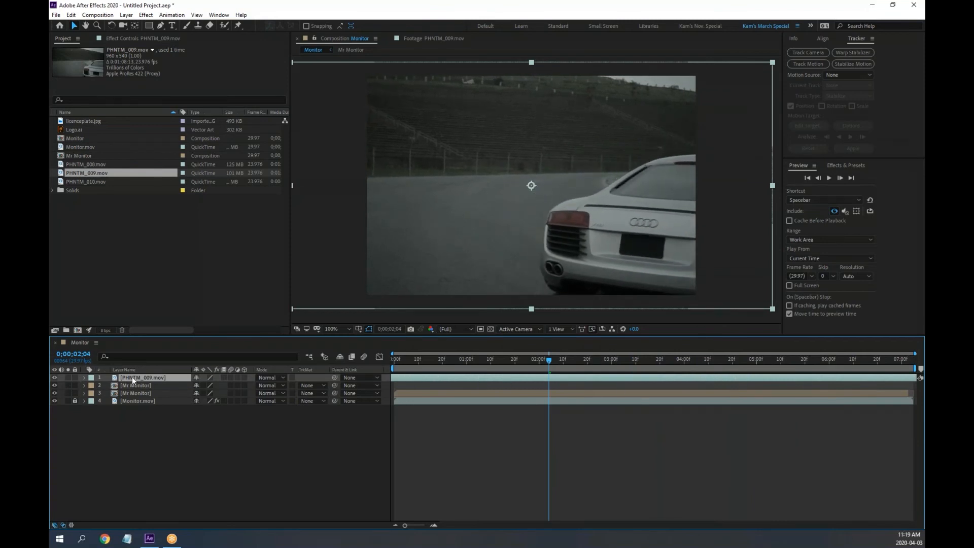
{"action": "left_click_drag", "start_coordinate": [132, 377], "coordinate": [77, 329]}
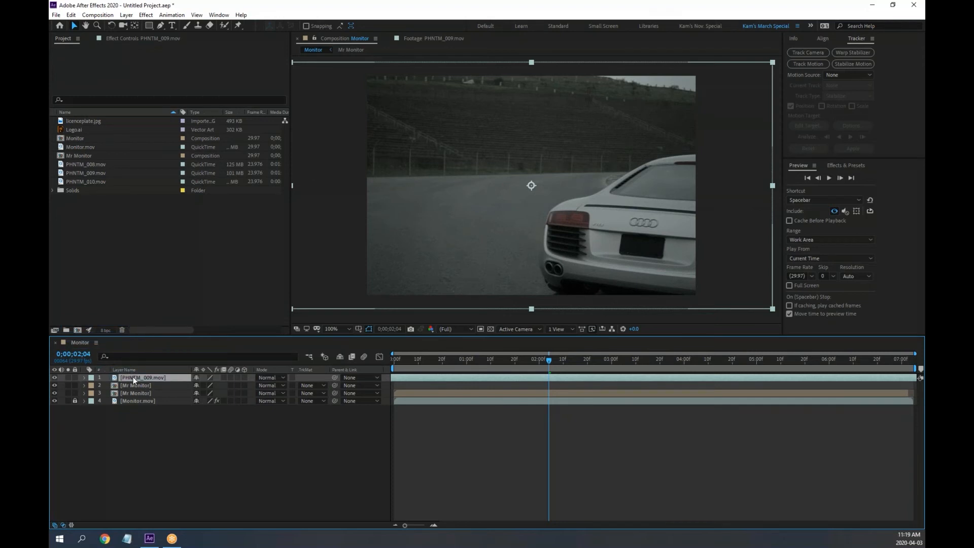
Pre-compose the Audi clip layer into a new comp, PHNTM_009.mov Comp 1
{"action": "right_click", "coordinate": [134, 380]}
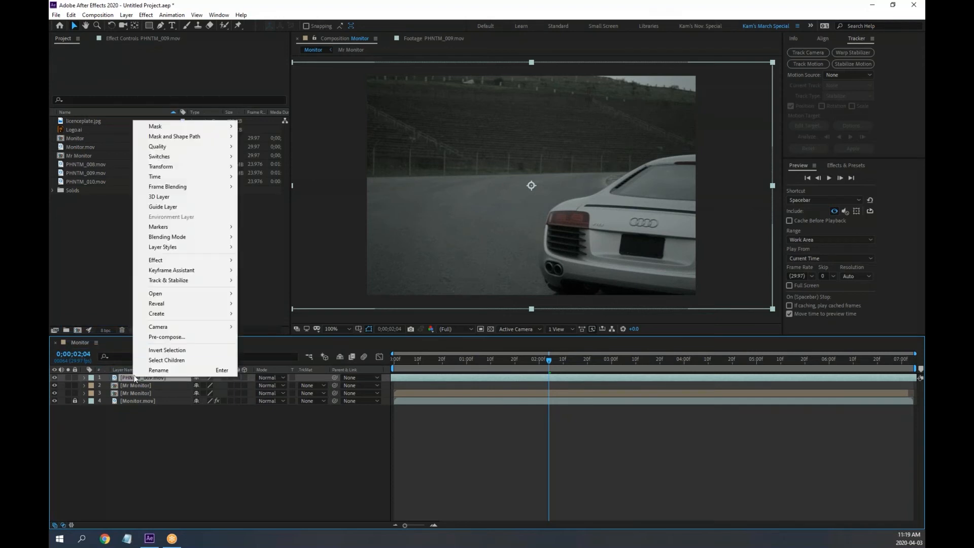
{"action": "left_click", "coordinate": [186, 339]}
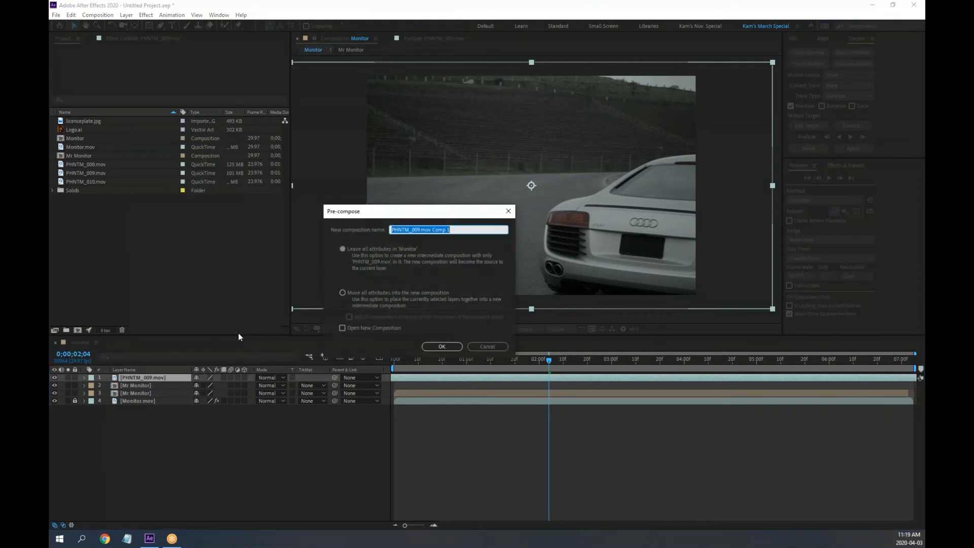
{"action": "left_click", "coordinate": [442, 347]}
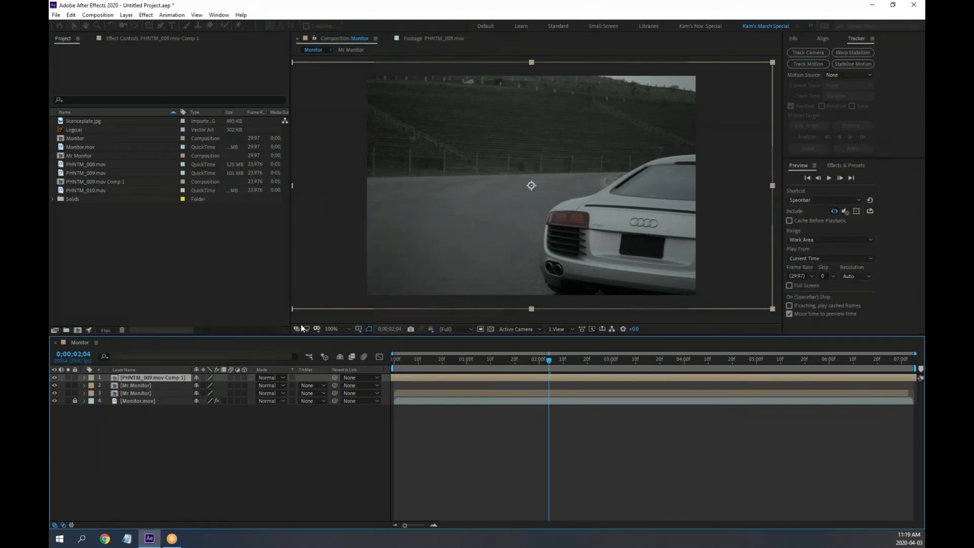
{"action": "left_click", "coordinate": [171, 425]}
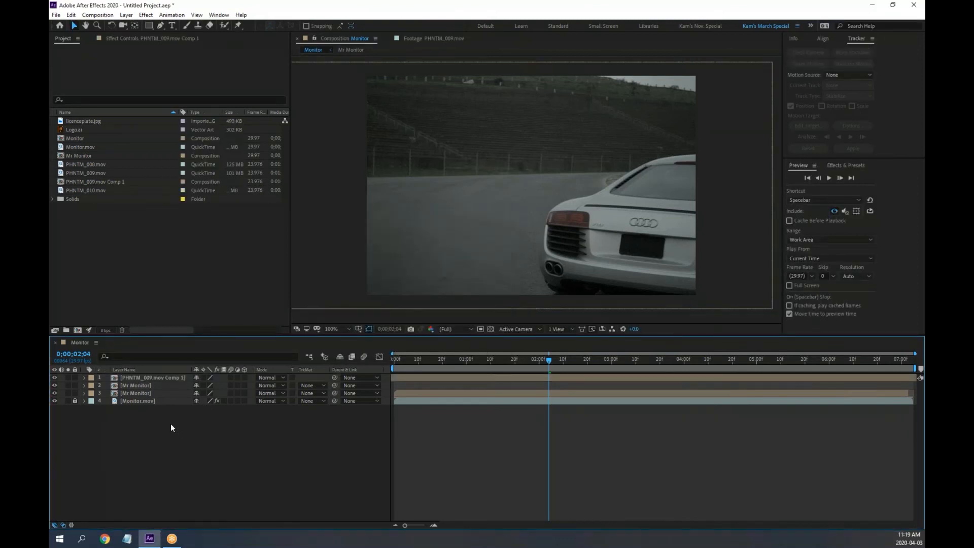
Open the new precomp, then delete its layer from the Monitor comp
{"action": "double_click", "coordinate": [116, 378]}
{"action": "left_click", "coordinate": [81, 343]}
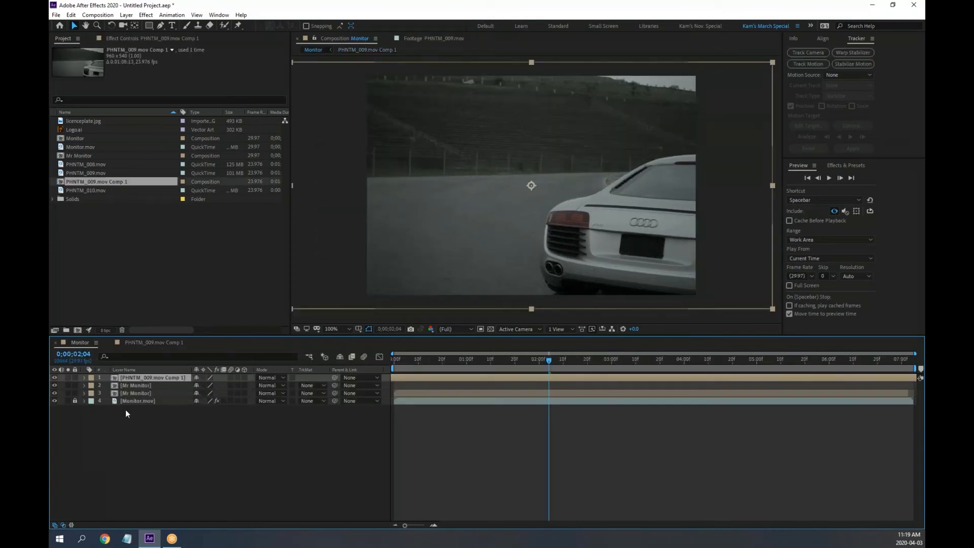
{"action": "key", "text": "Delete"}
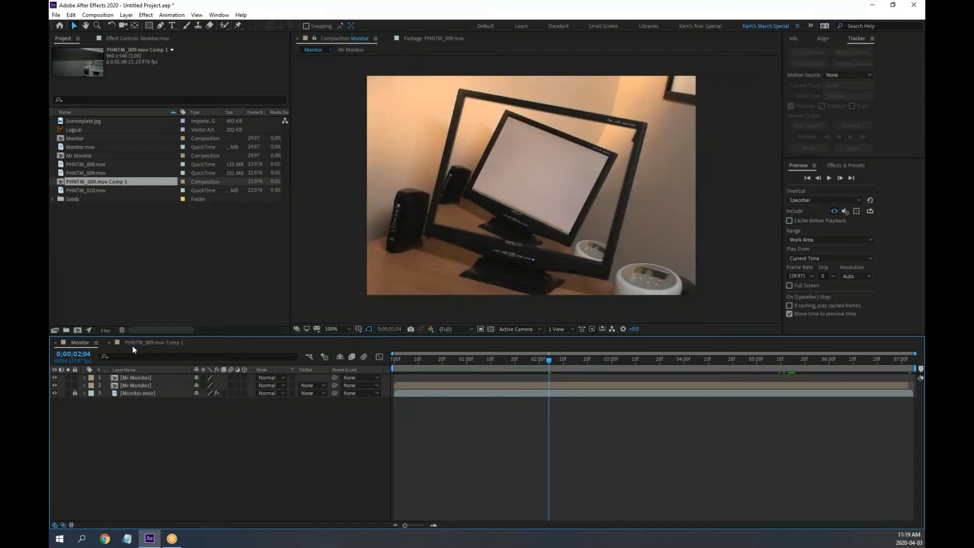
Scrub and preview the car footage in PHNTM_009.mov Comp 1 up to the rear view
{"action": "left_click", "coordinate": [146, 344]}
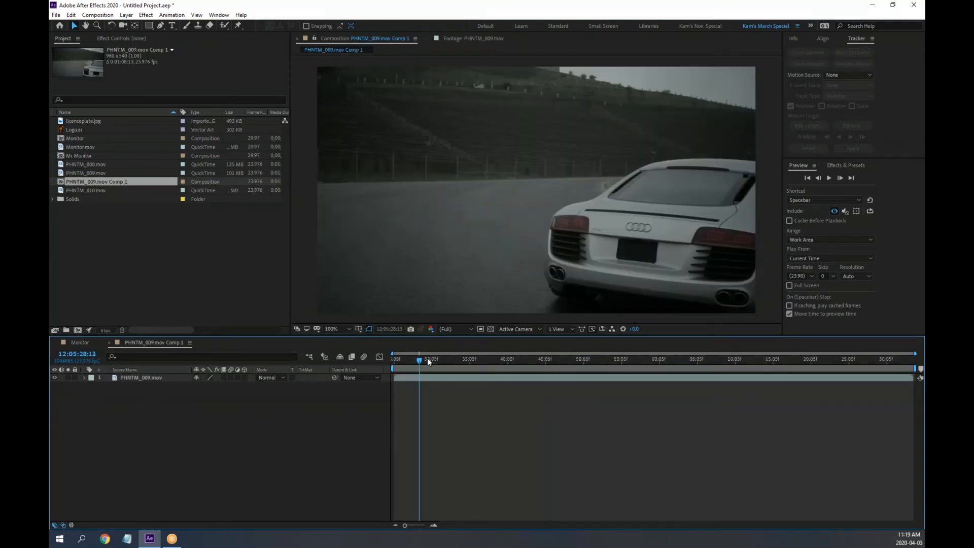
{"action": "left_click_drag", "start_coordinate": [406, 361], "coordinate": [246, 398]}
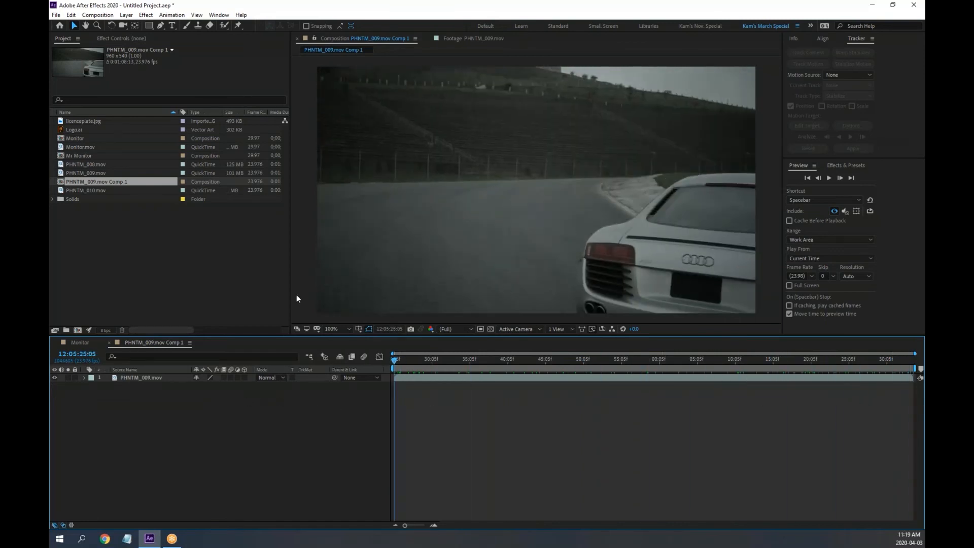
{"action": "key", "text": "space"}
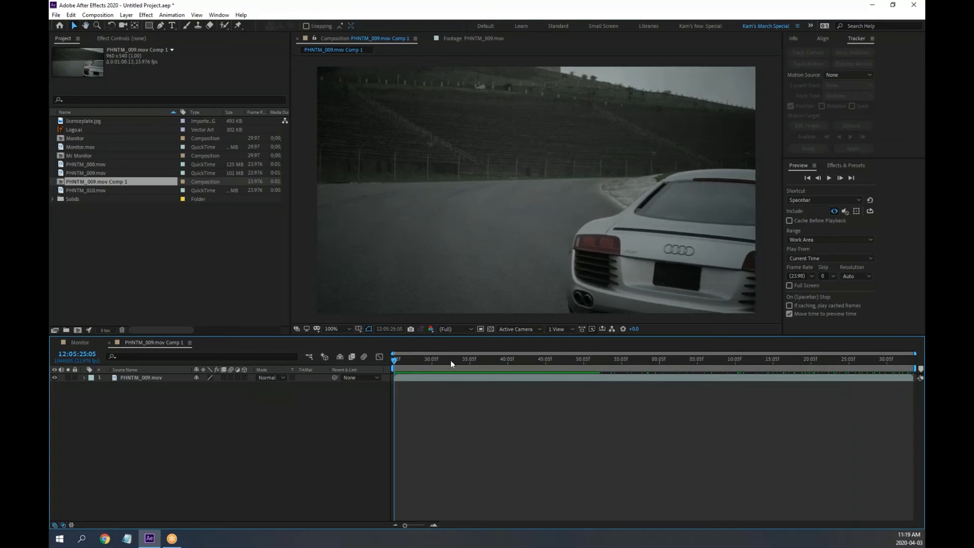
{"action": "left_click_drag", "start_coordinate": [451, 361], "coordinate": [188, 366]}
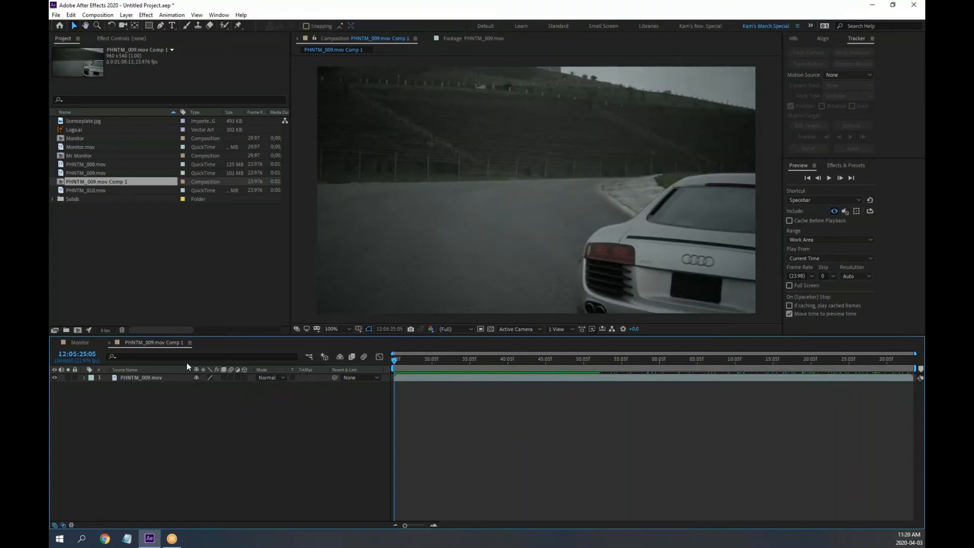
{"action": "left_click_drag", "start_coordinate": [549, 361], "coordinate": [507, 360]}
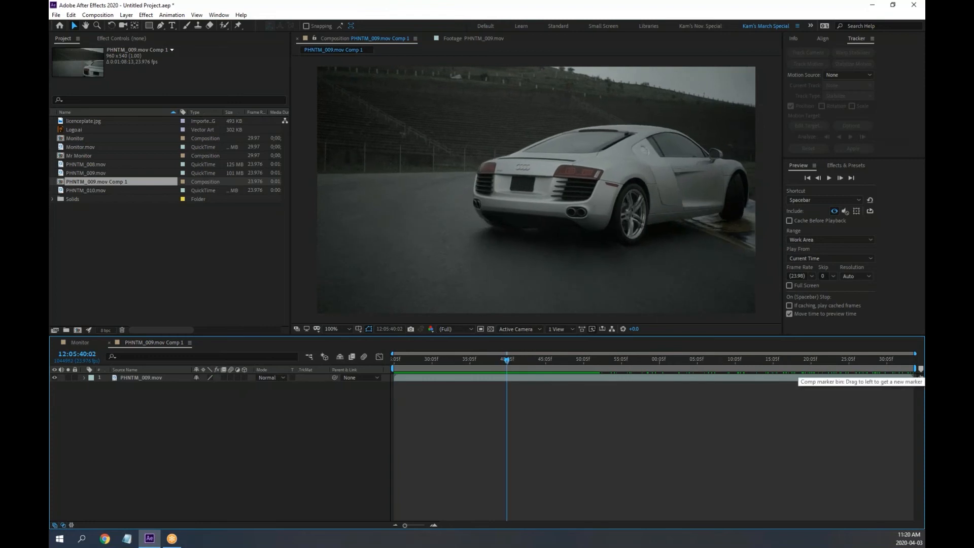
End the work area at the car's pass, zoom the timeline into it, and check the turning frame
{"action": "left_click_drag", "start_coordinate": [916, 369], "coordinate": [509, 374]}
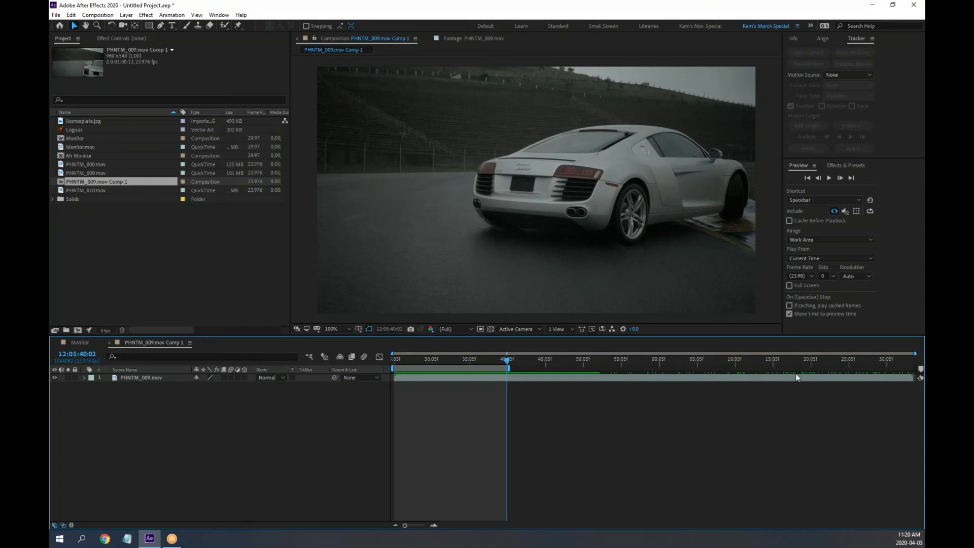
{"action": "left_click_drag", "start_coordinate": [915, 358], "coordinate": [519, 357]}
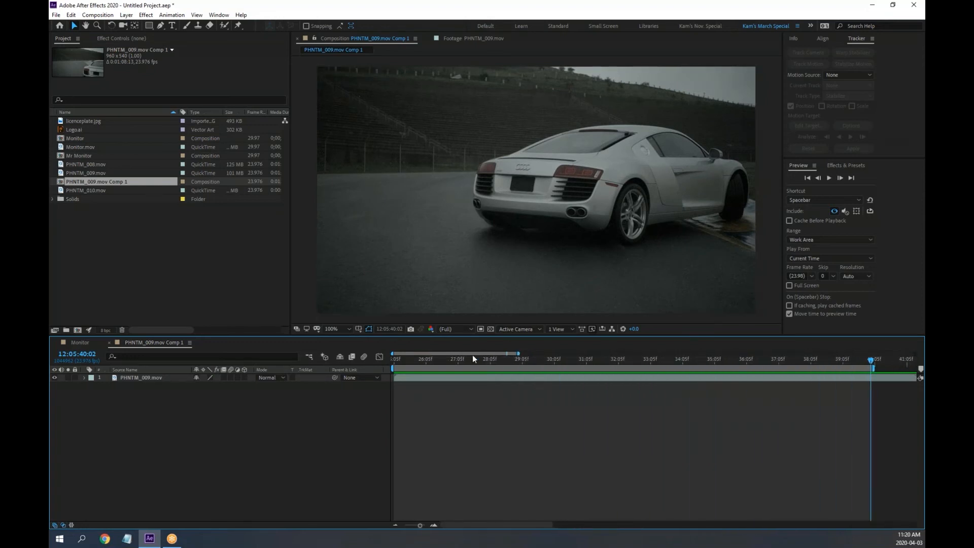
{"action": "left_click_drag", "start_coordinate": [459, 359], "coordinate": [391, 355]}
{"action": "left_click", "coordinate": [457, 41]}
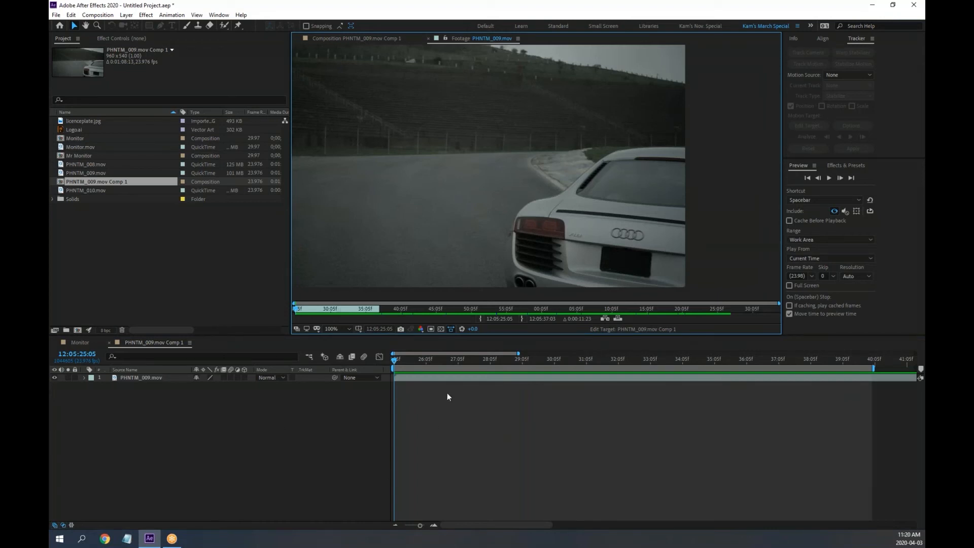
{"action": "left_click", "coordinate": [428, 38]}
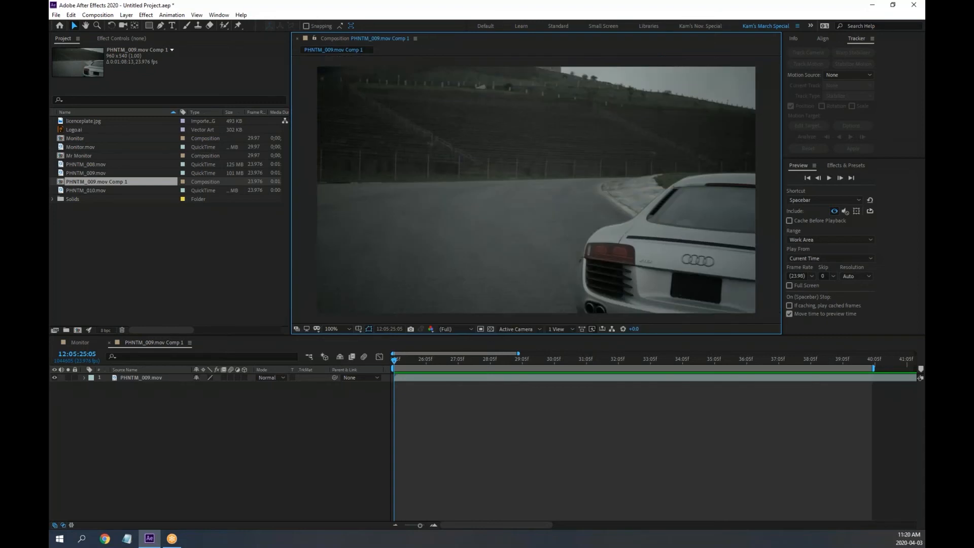
{"action": "mouse_move", "coordinate": [395, 362]}
{"action": "left_mouse_down"}
{"action": "mouse_move", "coordinate": [872, 387]}
{"action": "mouse_move", "coordinate": [387, 376]}
{"action": "left_mouse_up"}
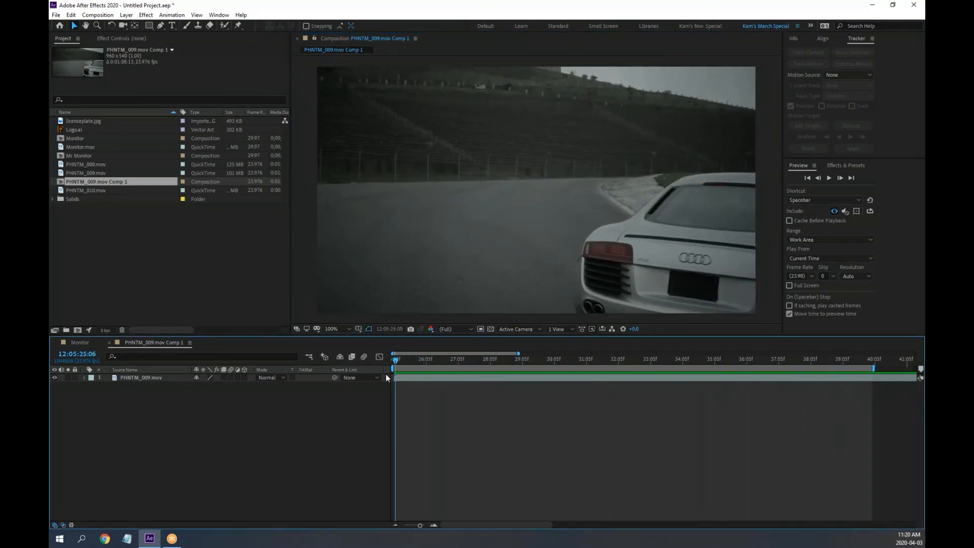
Apply Track in Boris FX Mocha to the PHNTM_009.mov layer and launch the Mocha plugin
{"action": "left_click", "coordinate": [129, 378]}
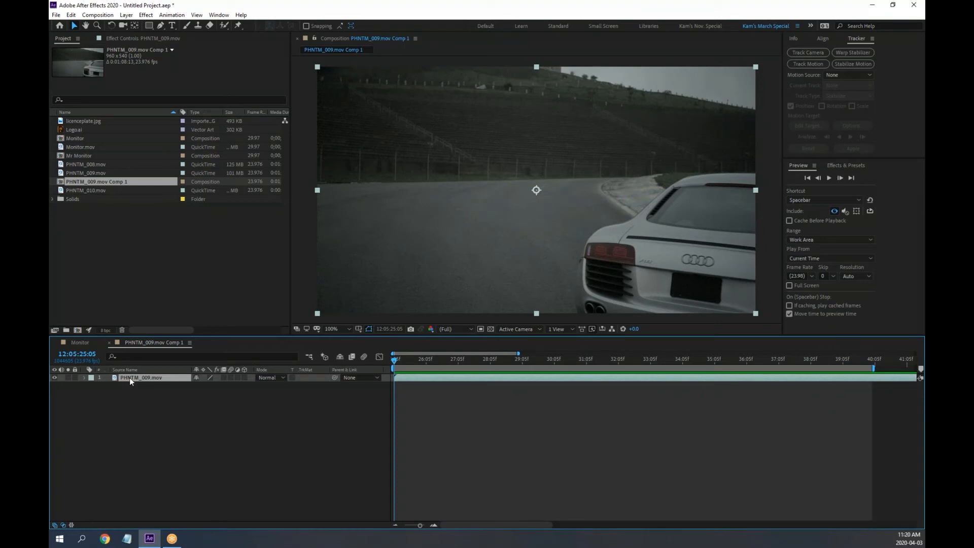
{"action": "left_click", "coordinate": [172, 14]}
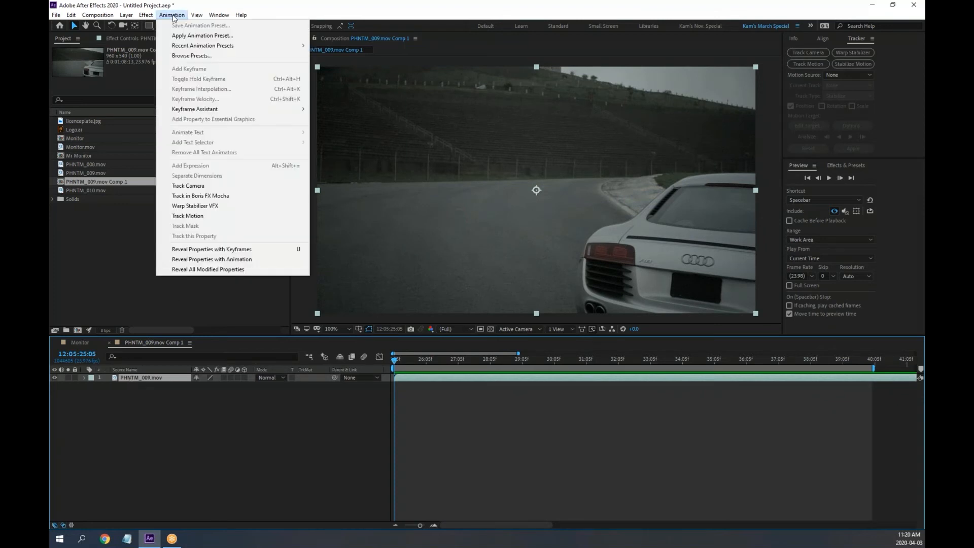
{"action": "left_click", "coordinate": [221, 196]}
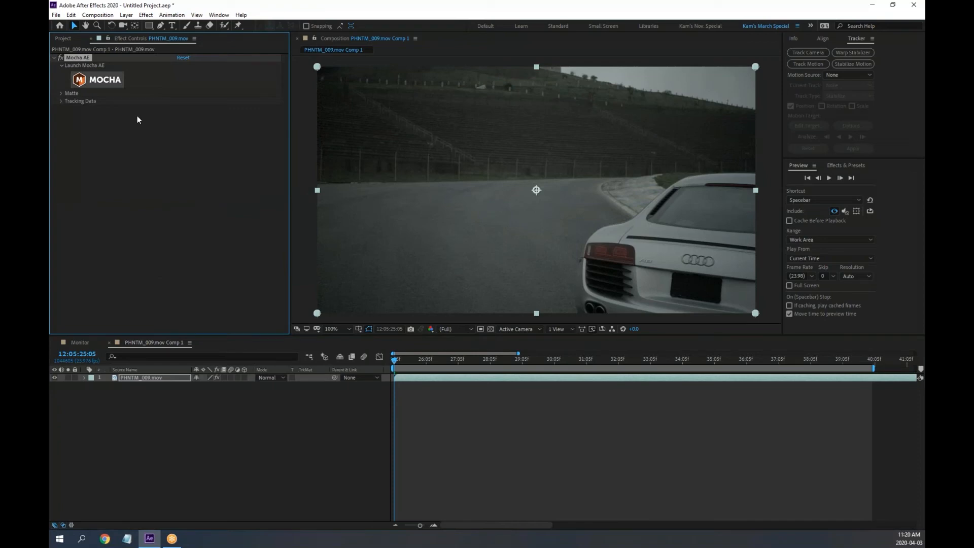
{"action": "left_click", "coordinate": [98, 79]}
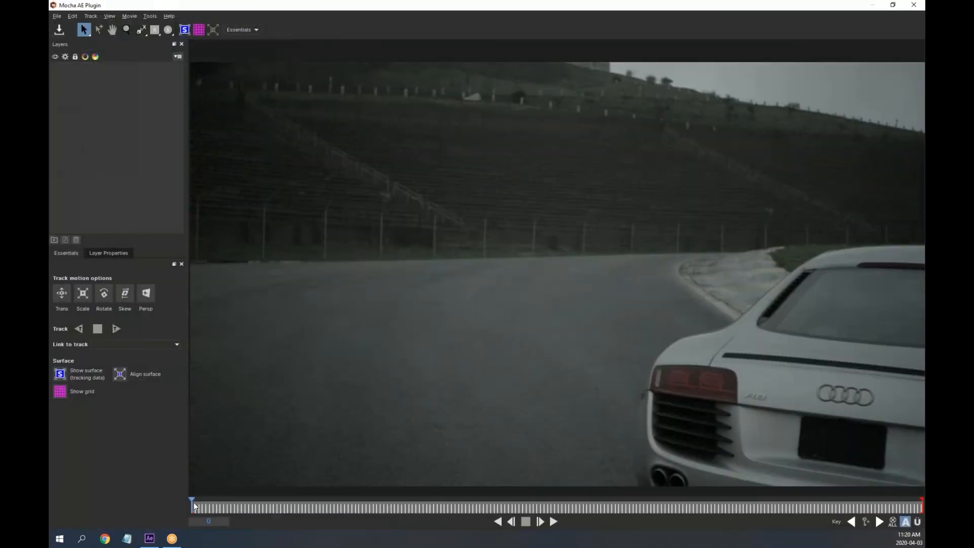
{"action": "left_click_drag", "start_coordinate": [192, 504], "coordinate": [144, 510]}
{"action": "left_click", "coordinate": [296, 507]}
{"action": "left_click_drag", "start_coordinate": [296, 506], "coordinate": [116, 495]}
{"action": "key", "text": "space"}
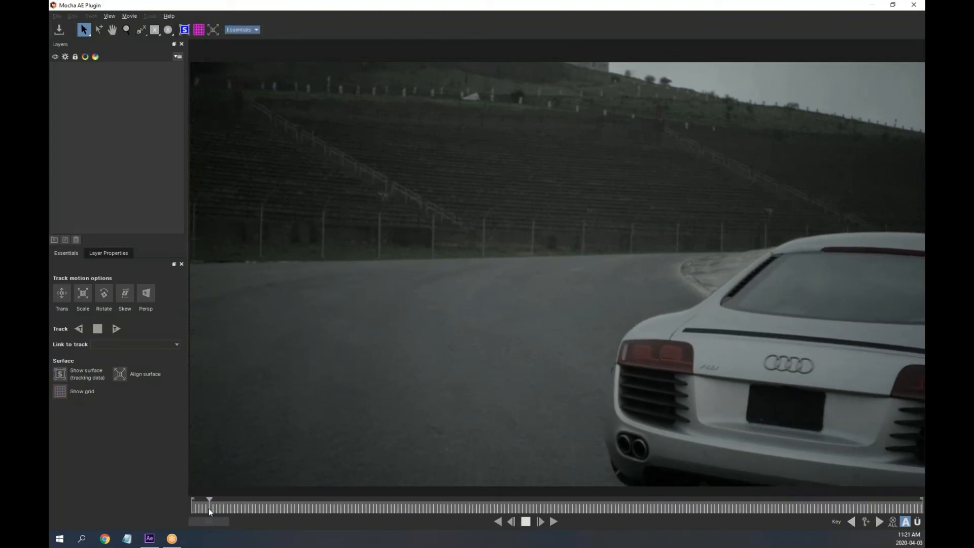
{"action": "left_click_drag", "start_coordinate": [225, 506], "coordinate": [92, 444]}
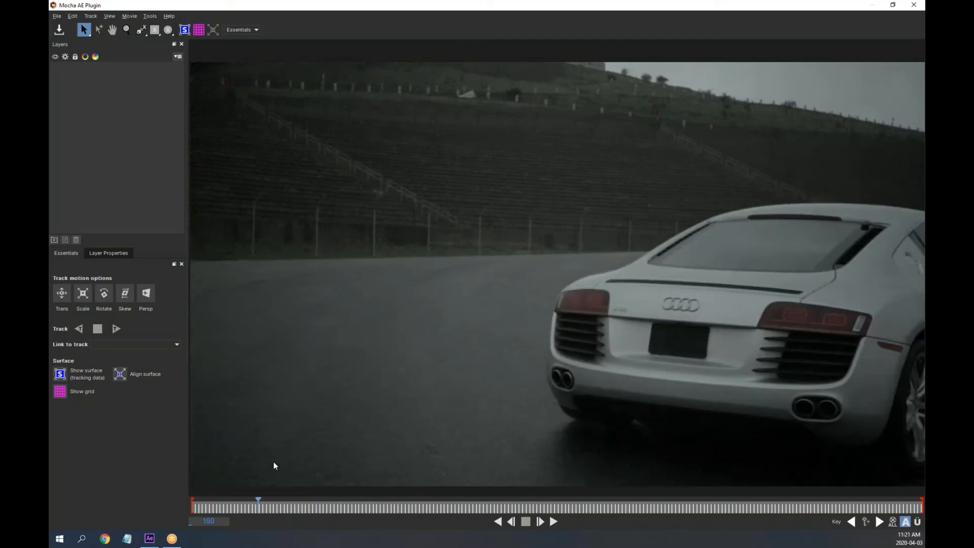
{"action": "left_click_drag", "start_coordinate": [331, 466], "coordinate": [164, 474]}
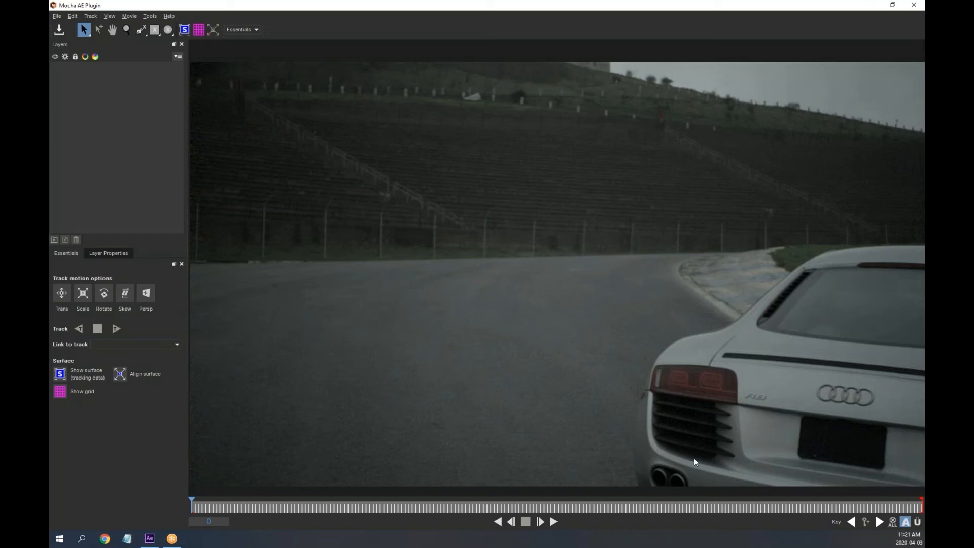
{"action": "left_click_drag", "start_coordinate": [252, 509], "coordinate": [329, 539]}
{"action": "left_click", "coordinate": [525, 522]}
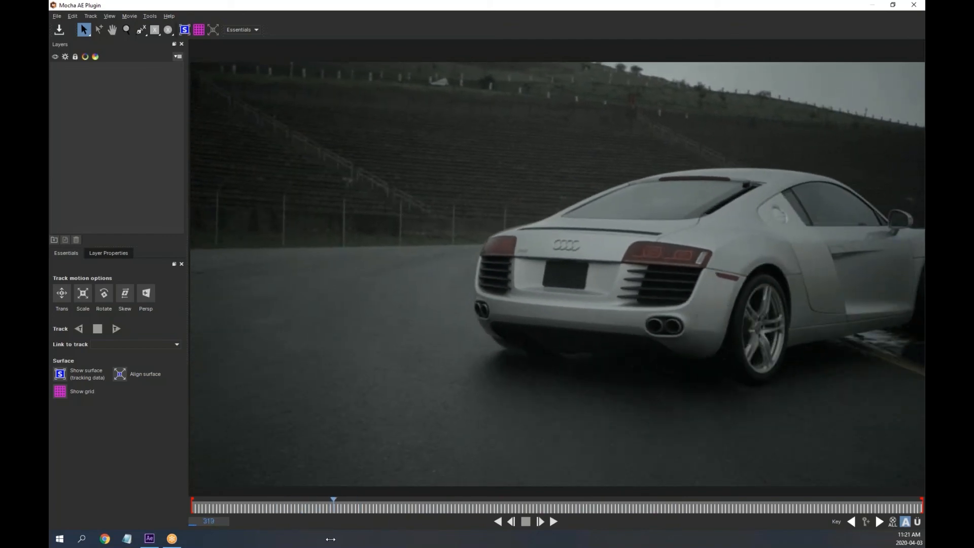
Zoom in on the car's rear and draw a closed four-point X-spline across the taillights
{"action": "left_click", "coordinate": [127, 31]}
{"action": "left_click", "coordinate": [614, 274]}
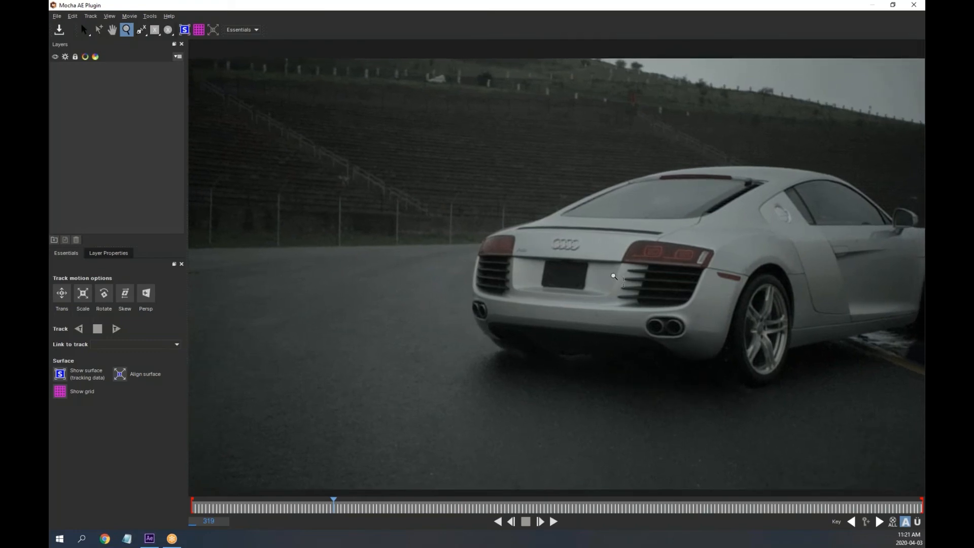
{"action": "left_click_drag", "start_coordinate": [614, 277], "coordinate": [587, 230]}
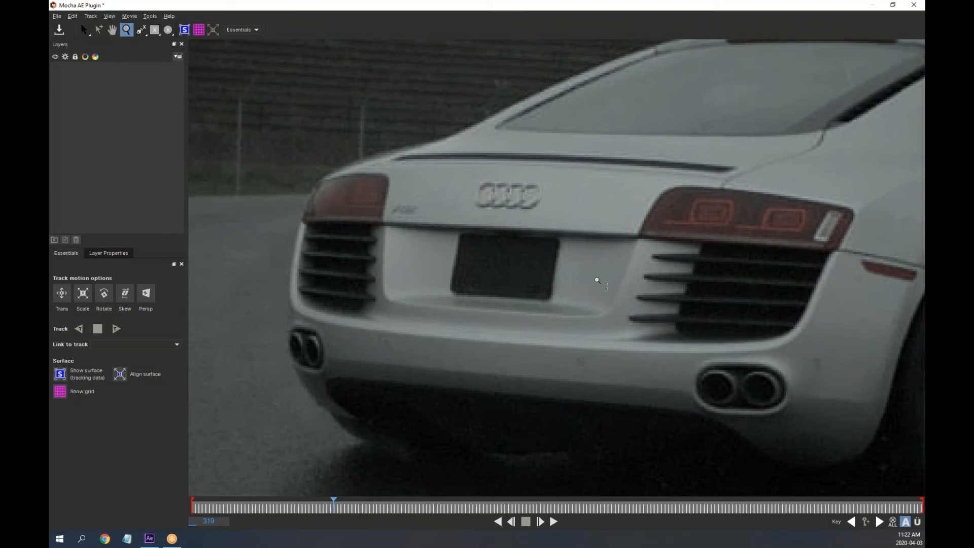
{"action": "left_click", "coordinate": [142, 29]}
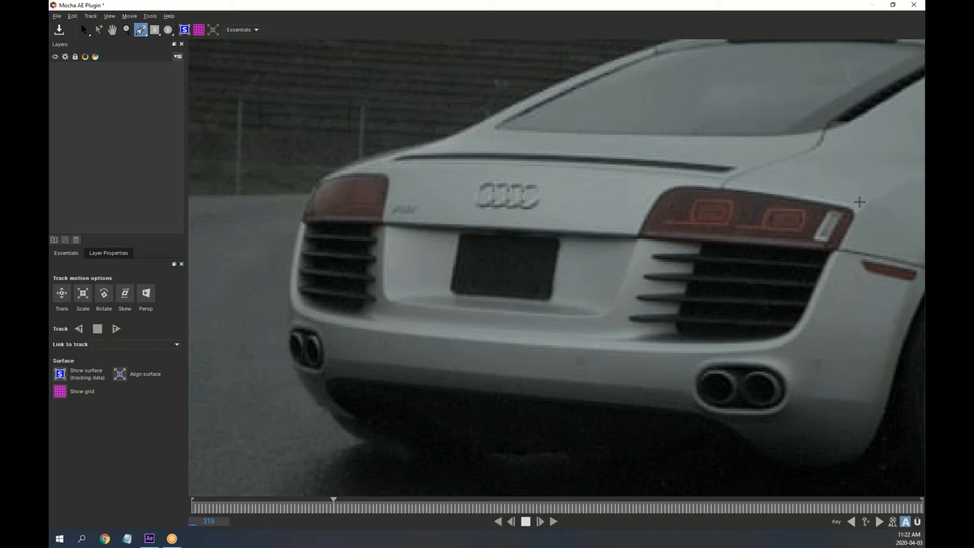
{"action": "left_click", "coordinate": [886, 201]}
{"action": "left_click", "coordinate": [507, 175]}
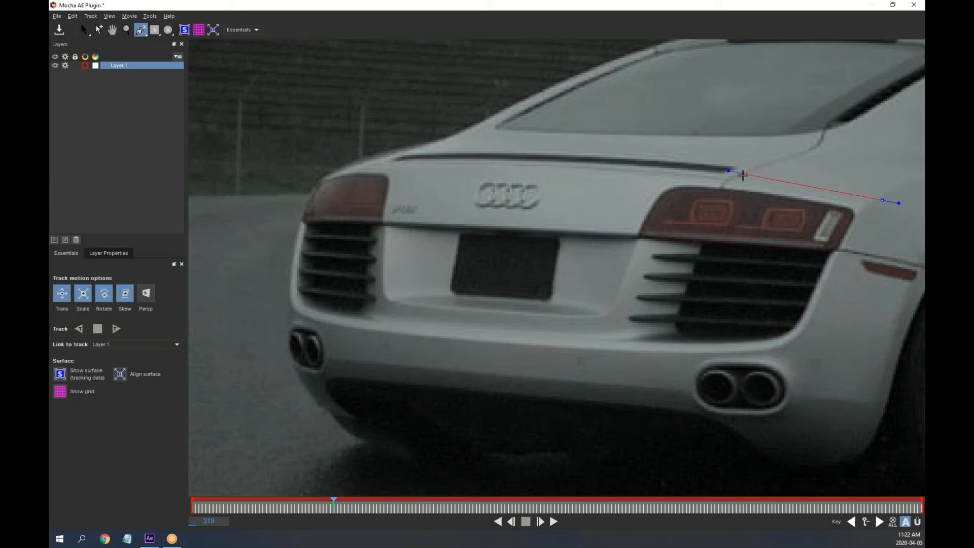
{"action": "left_click", "coordinate": [345, 169]}
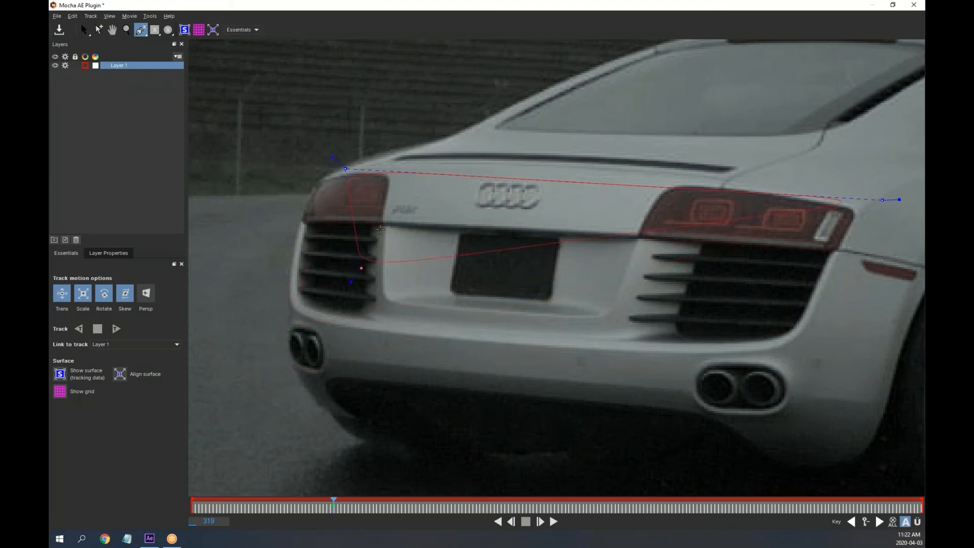
{"action": "left_click", "coordinate": [282, 332]}
{"action": "right_click", "coordinate": [844, 321]}
Reposition the spline and adjust its corners to hug the rear panel, tail lights and bumper
{"action": "left_click_drag", "start_coordinate": [829, 372], "coordinate": [852, 396]}
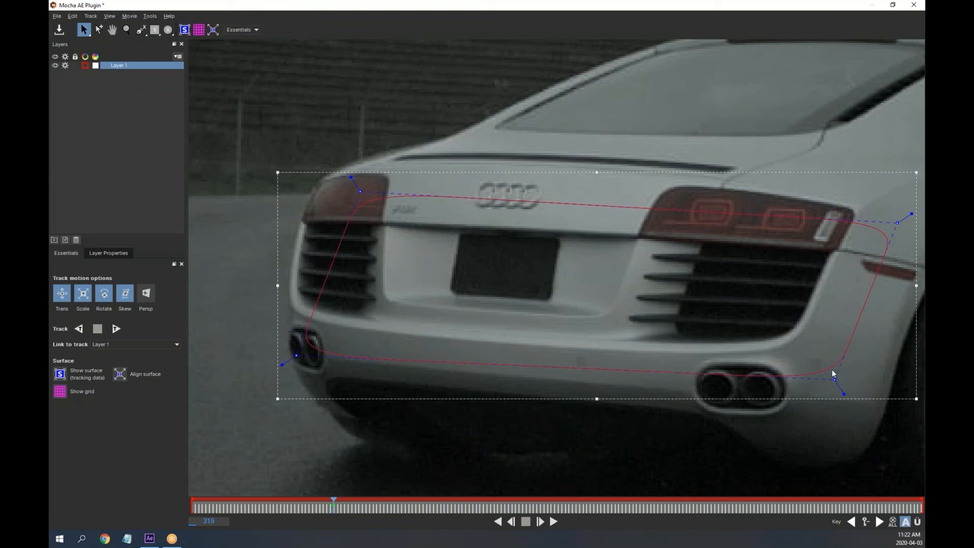
{"action": "left_click_drag", "start_coordinate": [855, 397], "coordinate": [823, 369]}
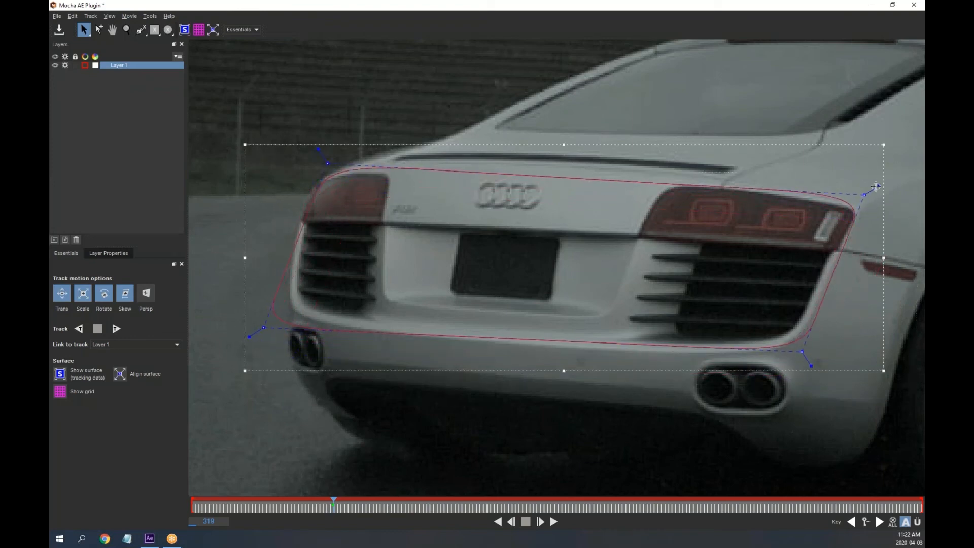
{"action": "left_click_drag", "start_coordinate": [876, 186], "coordinate": [882, 184]}
{"action": "mouse_move", "coordinate": [812, 369]}
{"action": "left_mouse_down"}
{"action": "mouse_move", "coordinate": [822, 396]}
{"action": "mouse_move", "coordinate": [814, 358]}
{"action": "left_mouse_up"}
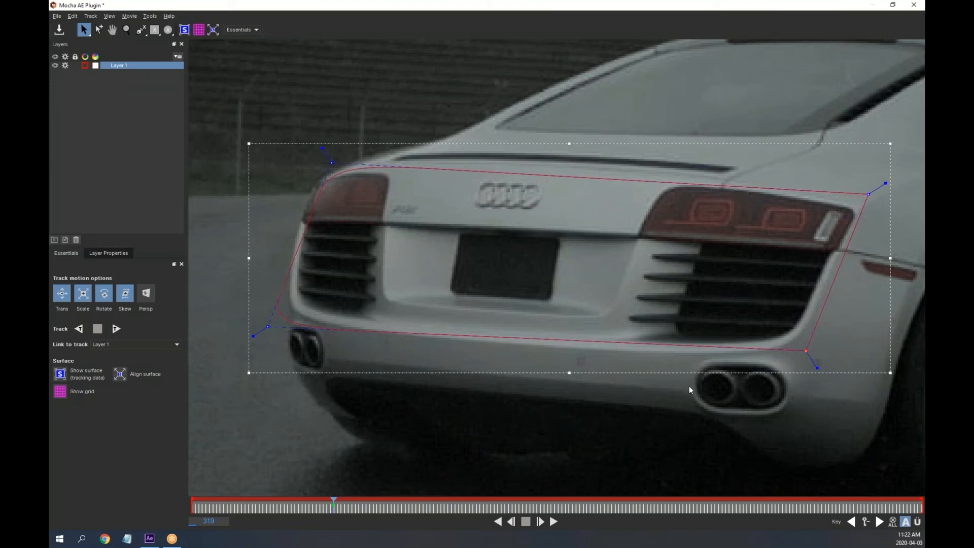
{"action": "left_click_drag", "start_coordinate": [250, 336], "coordinate": [251, 338]}
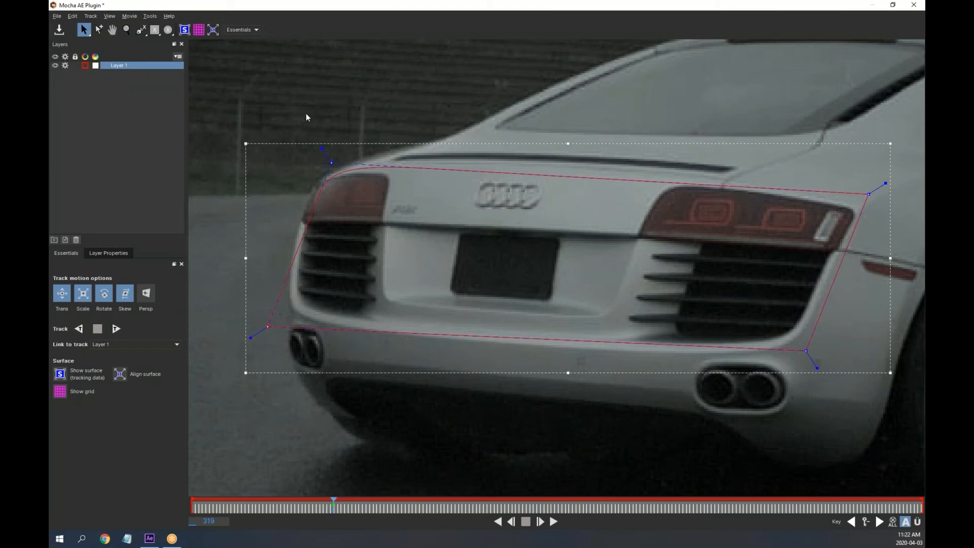
{"action": "left_click_drag", "start_coordinate": [327, 154], "coordinate": [320, 146]}
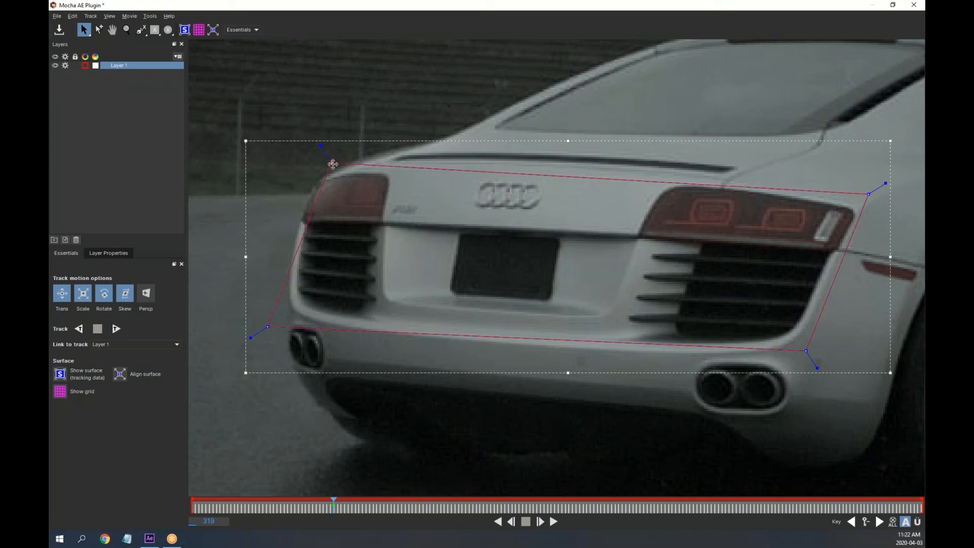
{"action": "left_click_drag", "start_coordinate": [331, 163], "coordinate": [320, 162]}
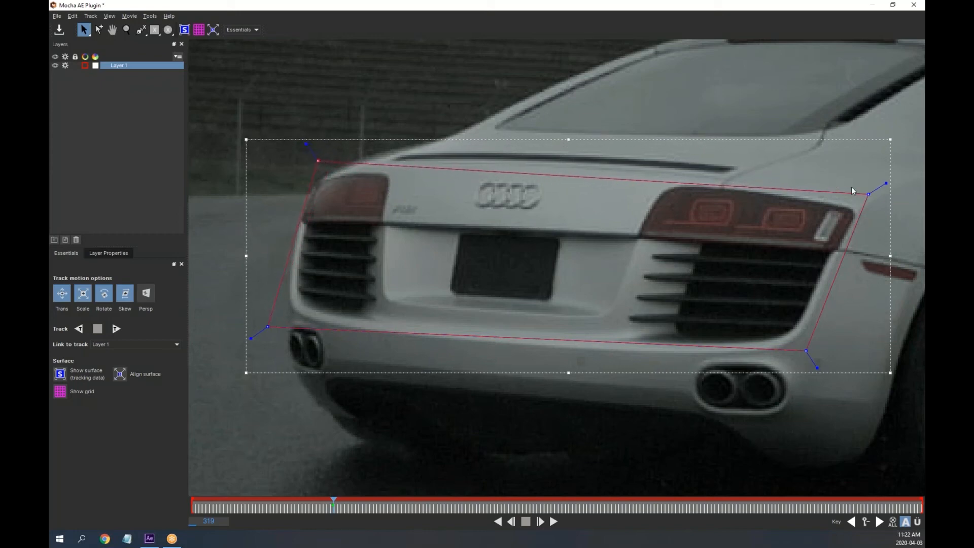
{"action": "left_click_drag", "start_coordinate": [869, 194], "coordinate": [880, 182]}
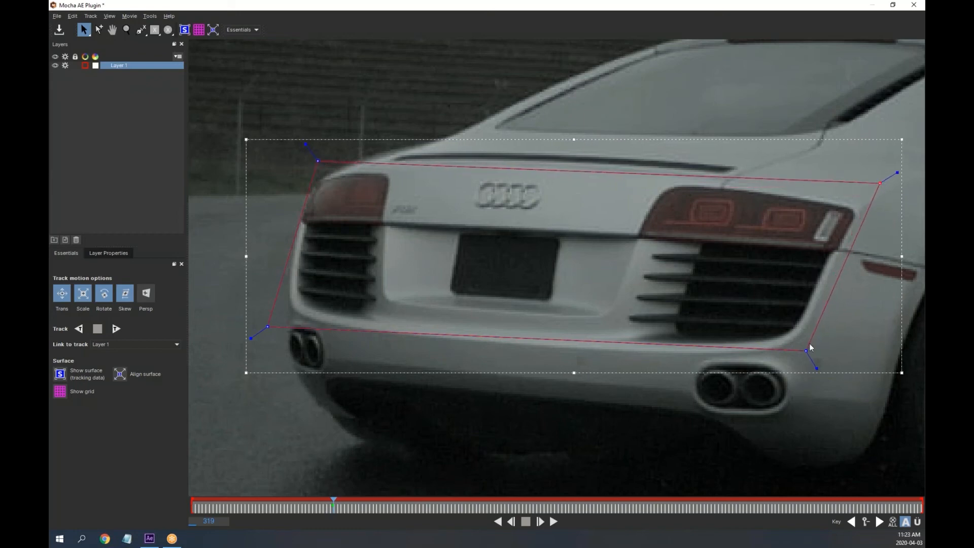
{"action": "mouse_move", "coordinate": [807, 350]}
{"action": "left_mouse_down"}
{"action": "mouse_move", "coordinate": [800, 424]}
{"action": "mouse_move", "coordinate": [815, 357]}
{"action": "left_mouse_up"}
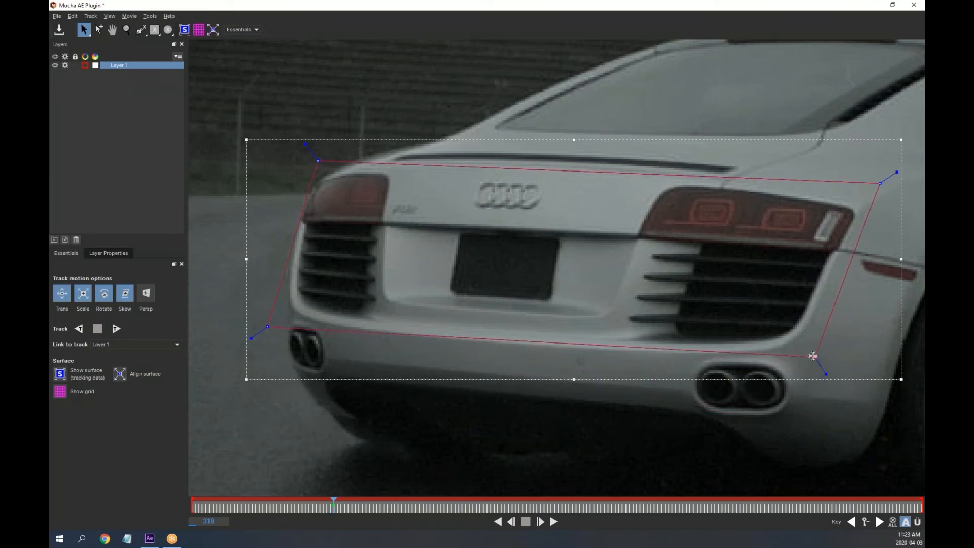
{"action": "left_click_drag", "start_coordinate": [267, 327], "coordinate": [276, 323]}
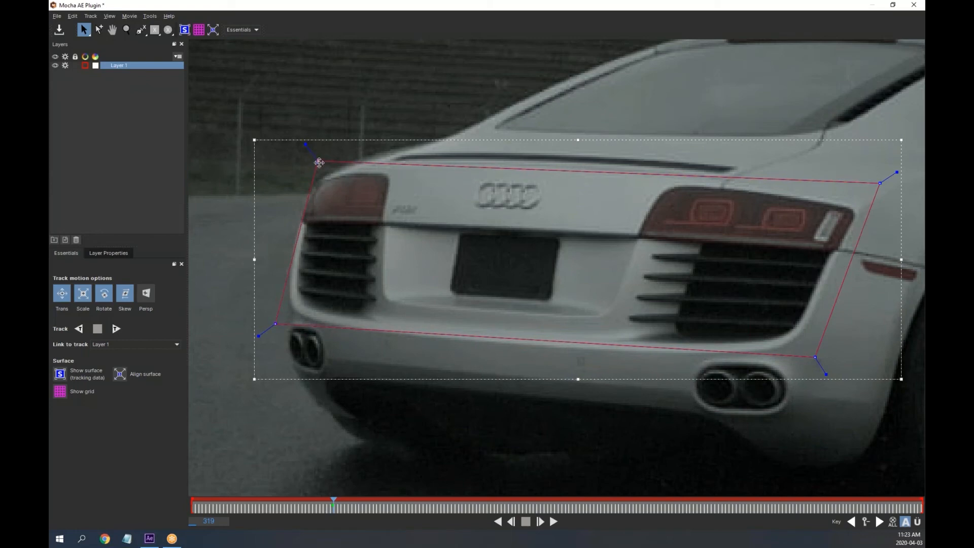
{"action": "left_click_drag", "start_coordinate": [320, 162], "coordinate": [309, 161]}
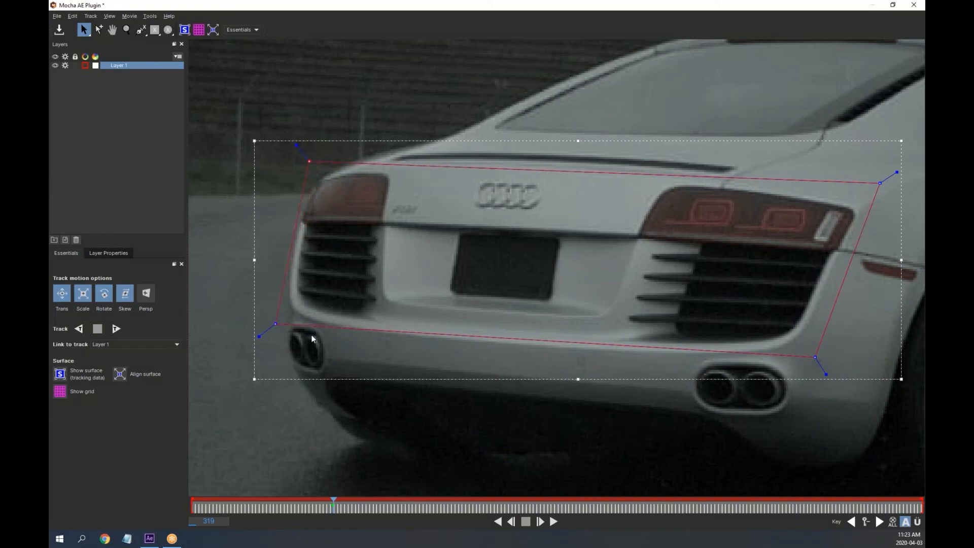
Show the planar surface and pull its four corners in around the licence plate
{"action": "left_click", "coordinate": [60, 375]}
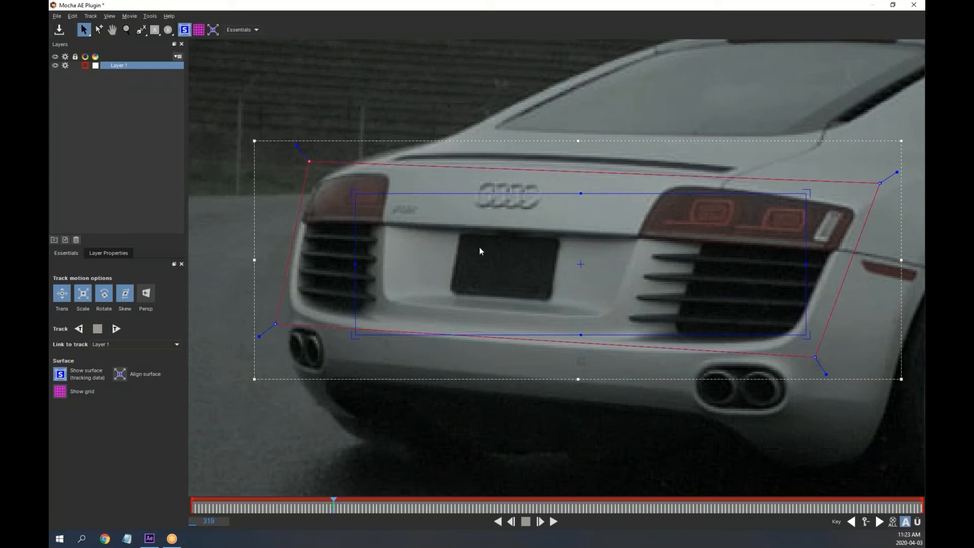
{"action": "left_click_drag", "start_coordinate": [351, 191], "coordinate": [453, 220]}
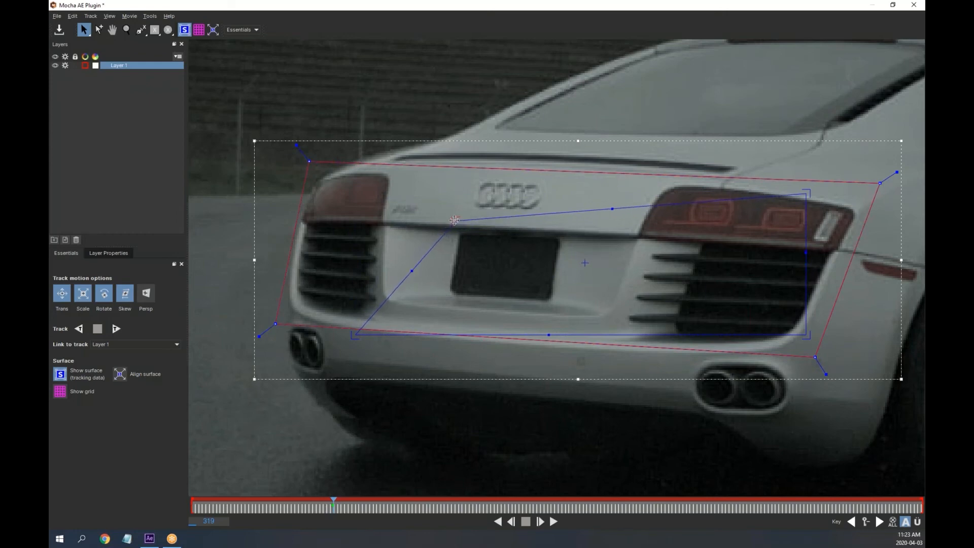
{"action": "left_click_drag", "start_coordinate": [808, 193], "coordinate": [570, 230]}
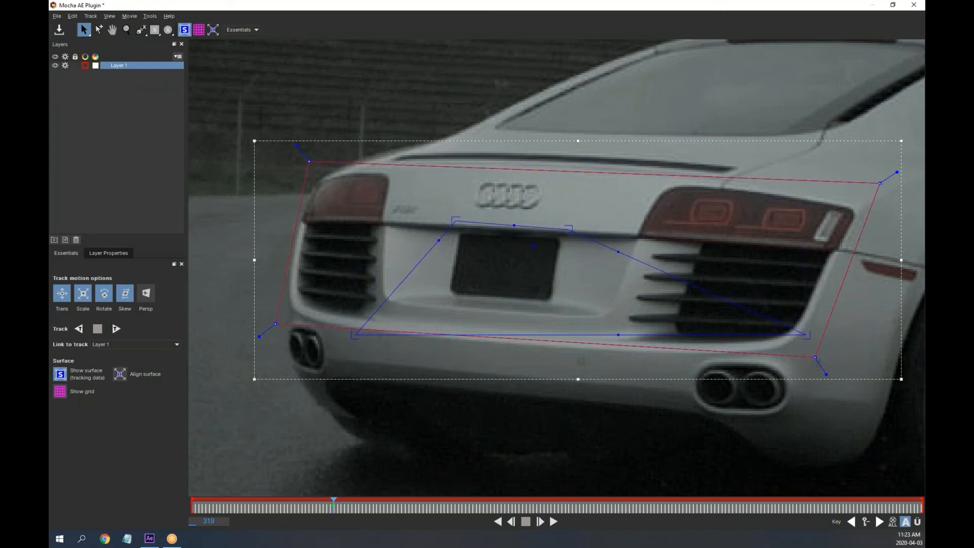
{"action": "left_click_drag", "start_coordinate": [807, 335], "coordinate": [544, 301]}
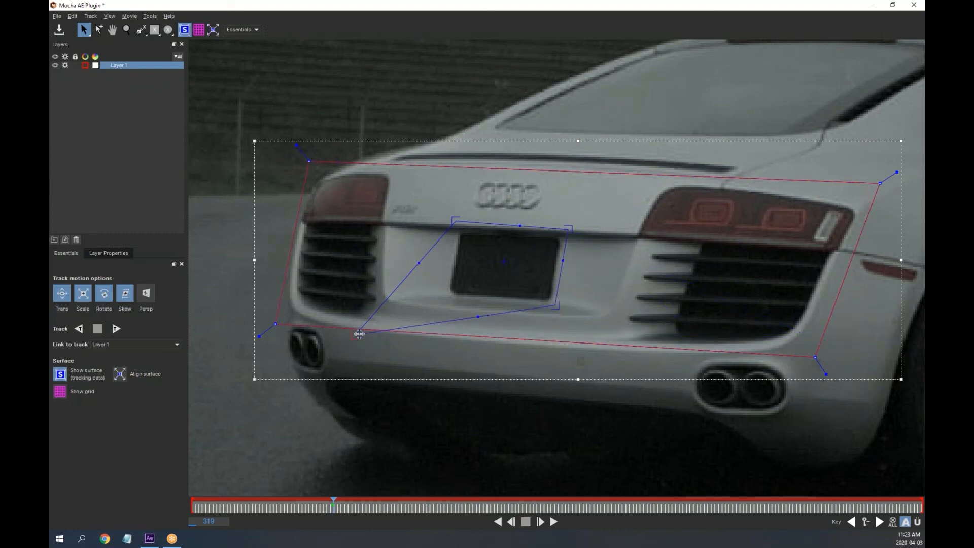
{"action": "left_click_drag", "start_coordinate": [355, 335], "coordinate": [444, 300]}
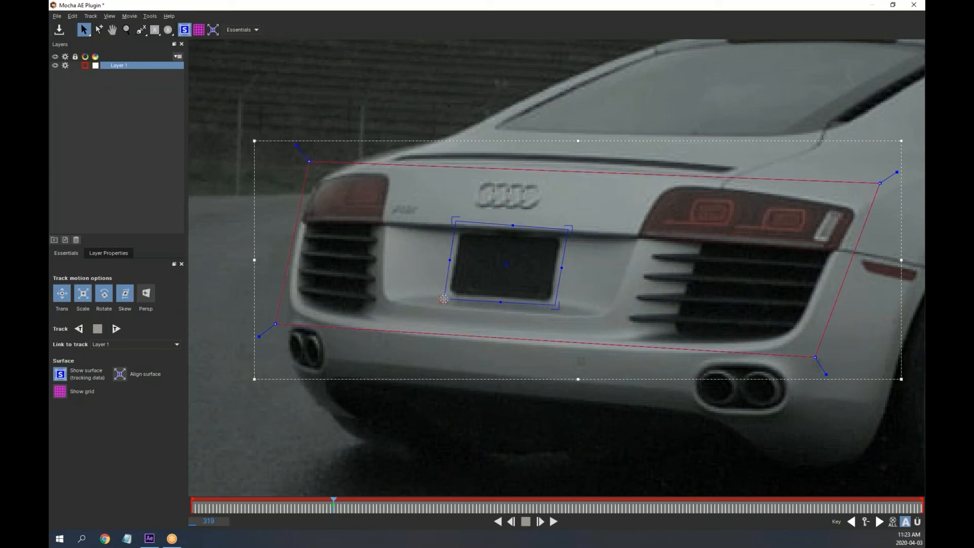
Zoom in on the plate and pin each surface corner precisely onto the plate's corners
{"action": "left_click", "coordinate": [126, 29]}
{"action": "left_click", "coordinate": [530, 274]}
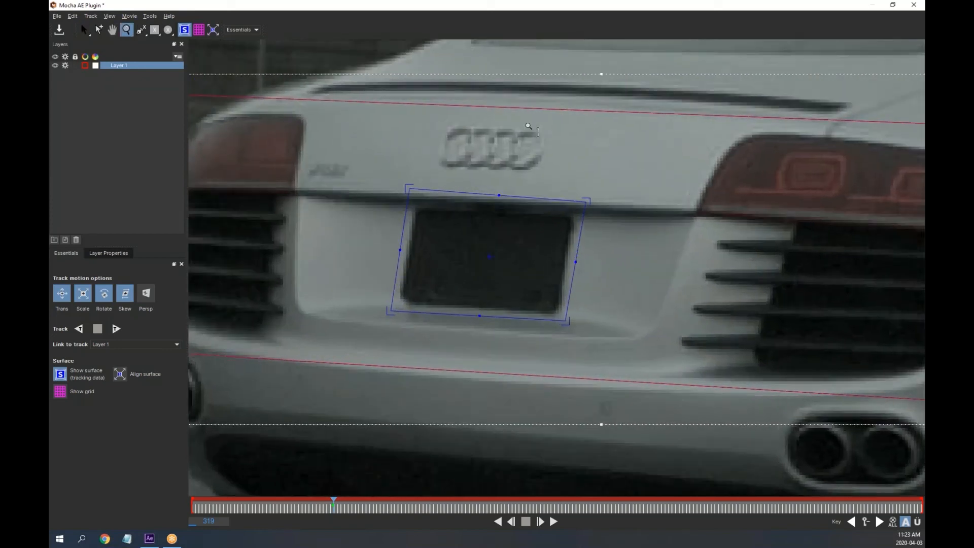
{"action": "left_click", "coordinate": [519, 265]}
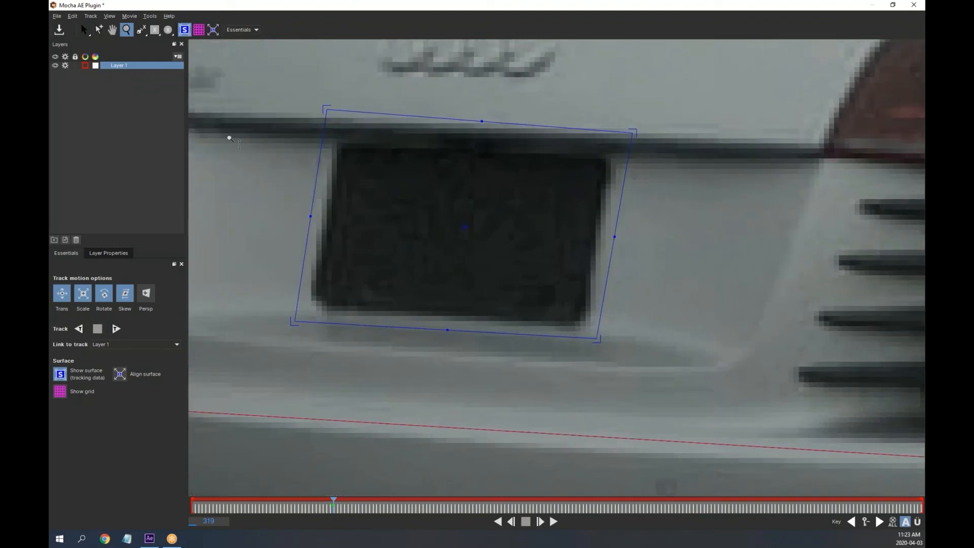
{"action": "left_click", "coordinate": [143, 29]}
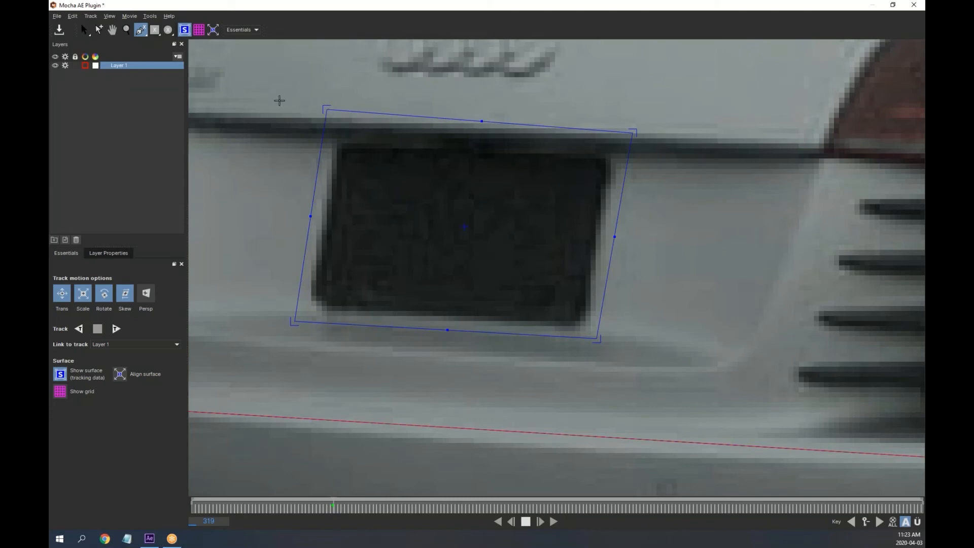
{"action": "left_click", "coordinate": [98, 30]}
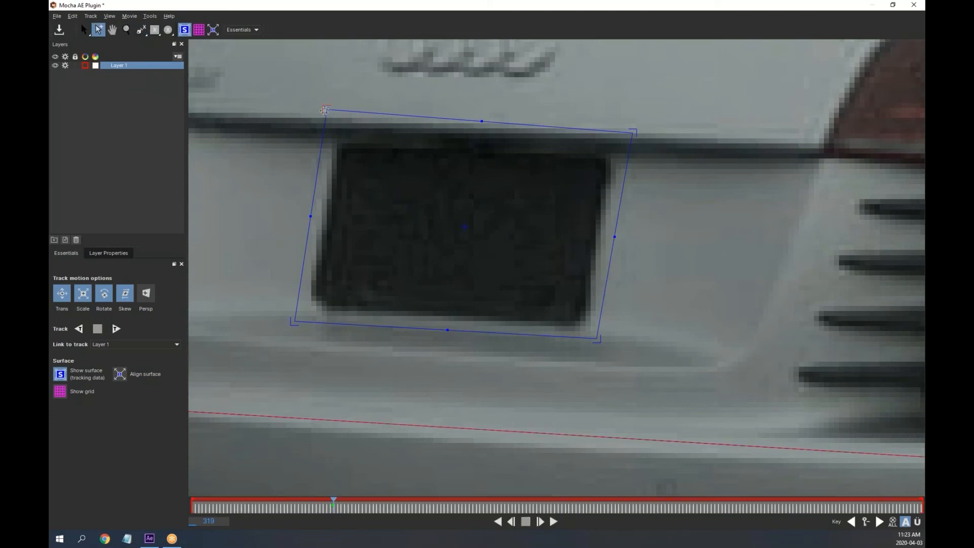
{"action": "left_click_drag", "start_coordinate": [325, 110], "coordinate": [336, 142]}
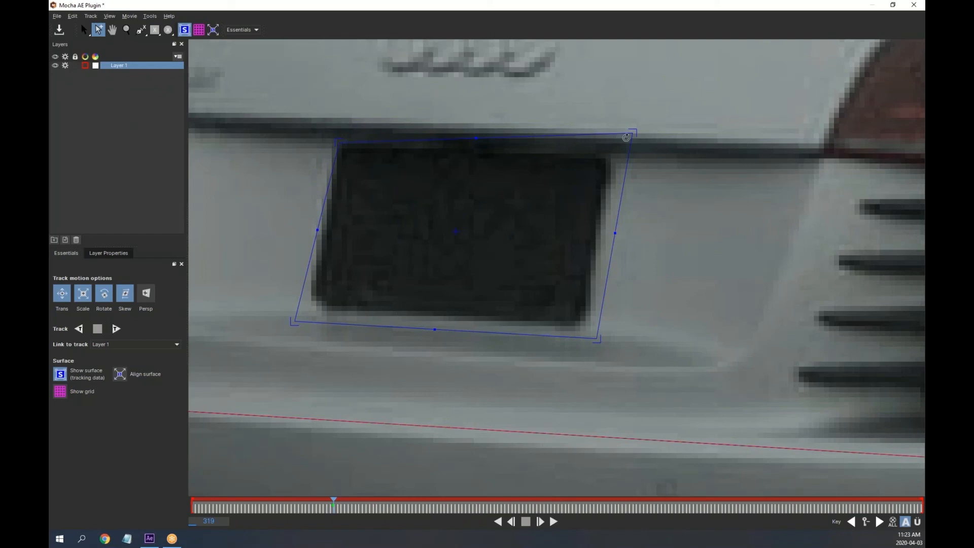
{"action": "left_click_drag", "start_coordinate": [634, 133], "coordinate": [611, 157]}
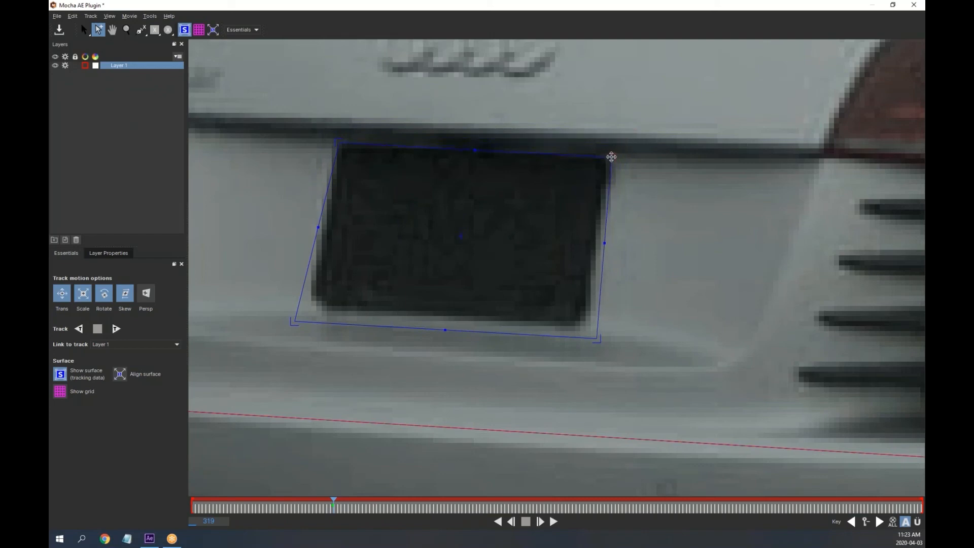
{"action": "left_click_drag", "start_coordinate": [597, 339], "coordinate": [585, 328]}
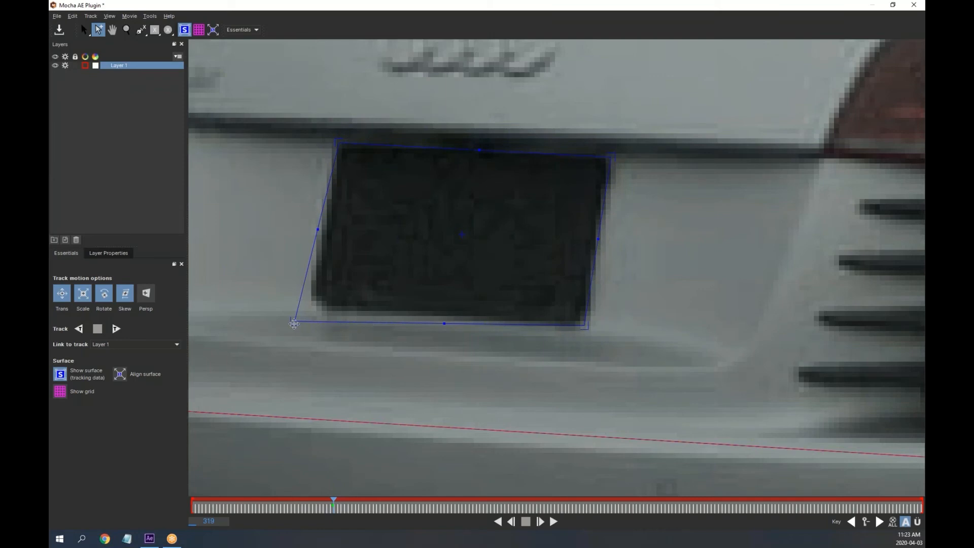
{"action": "left_click_drag", "start_coordinate": [294, 323], "coordinate": [314, 307]}
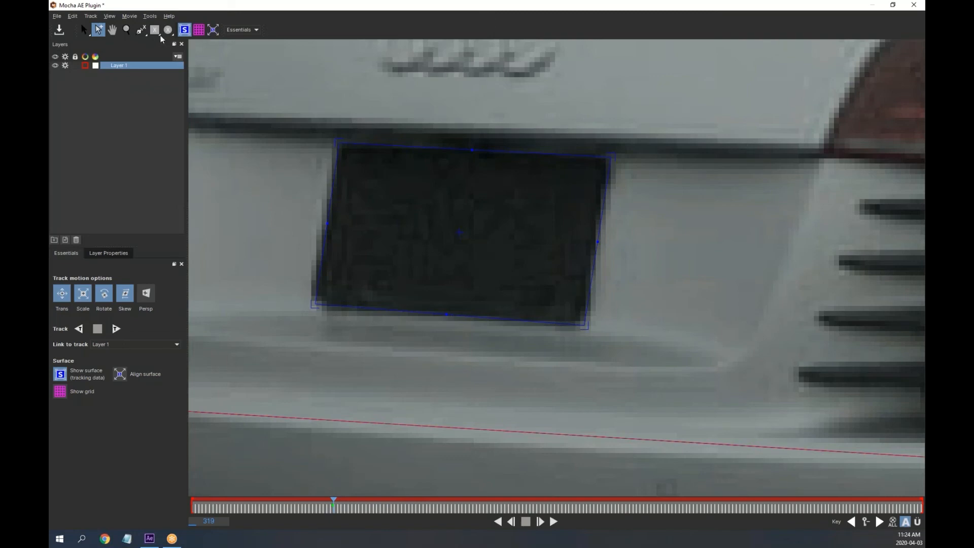
Zoom back out to the whole rear of the car and display the perspective grid
{"action": "left_click", "coordinate": [126, 29]}
{"action": "left_click_drag", "start_coordinate": [458, 230], "coordinate": [492, 384]}
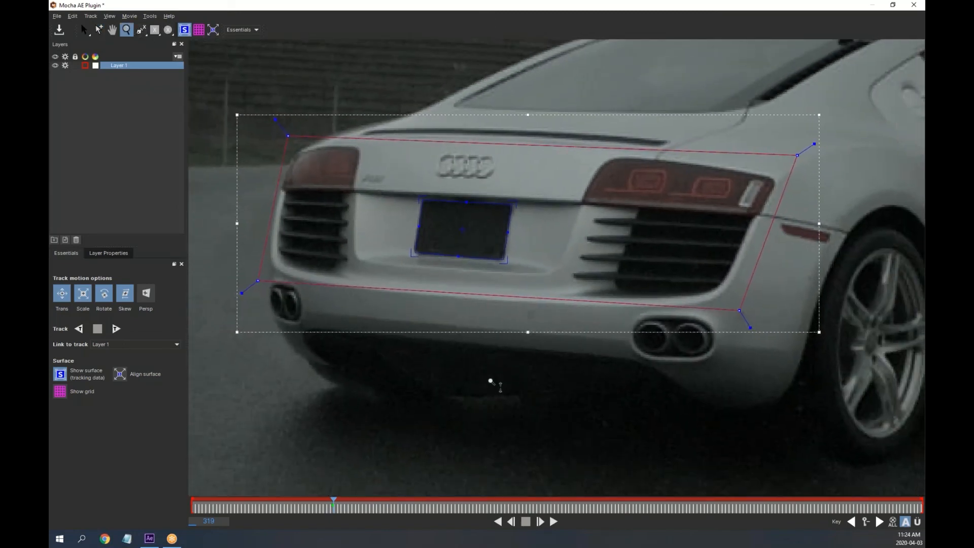
{"action": "left_click", "coordinate": [61, 391]}
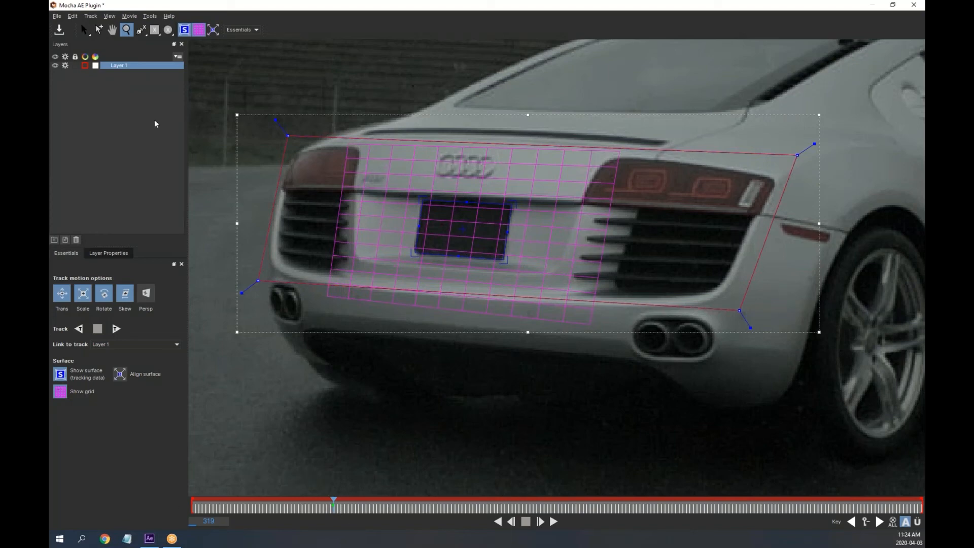
{"action": "left_click", "coordinate": [105, 31]}
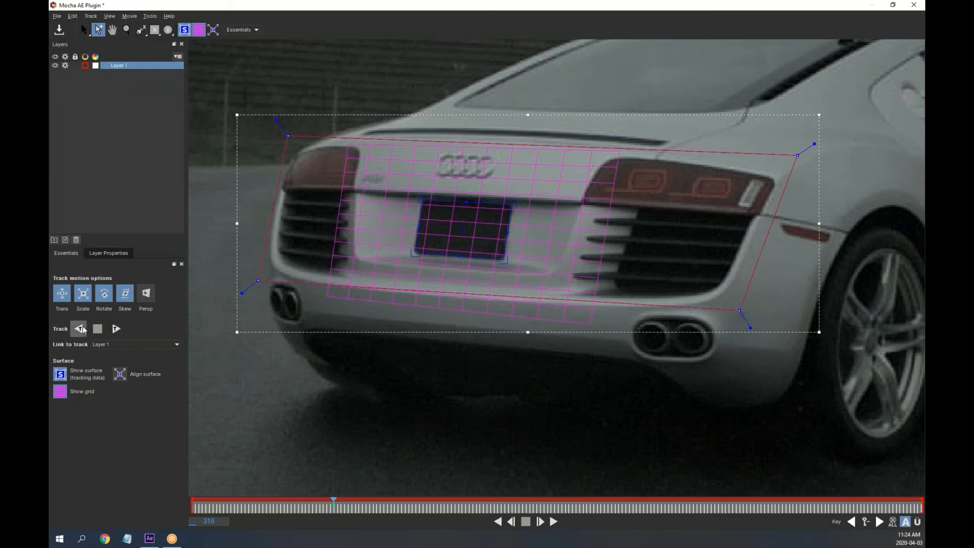
Enable Persp in the track motion options, zooming out further to view the car
{"action": "left_click", "coordinate": [148, 294]}
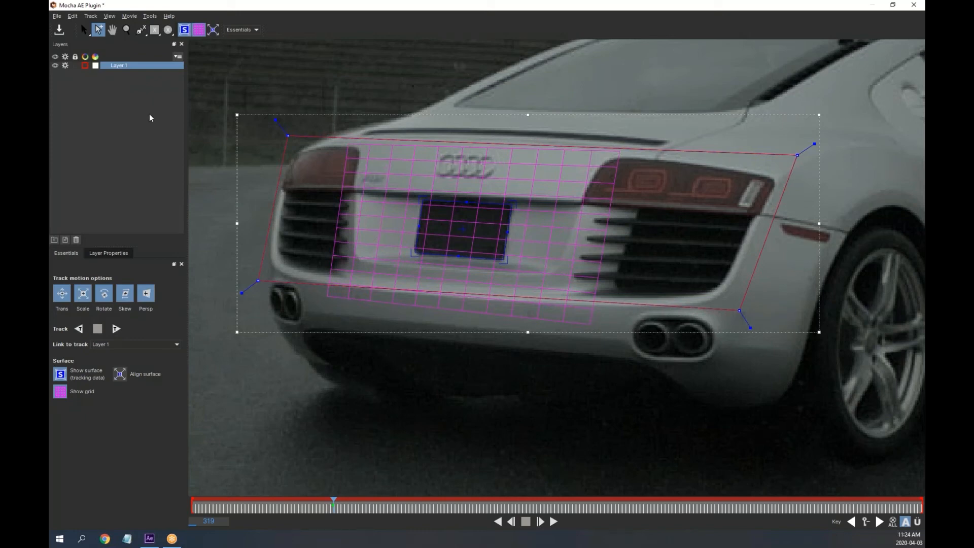
{"action": "left_click", "coordinate": [129, 28]}
{"action": "left_click_drag", "start_coordinate": [501, 243], "coordinate": [430, 285]}
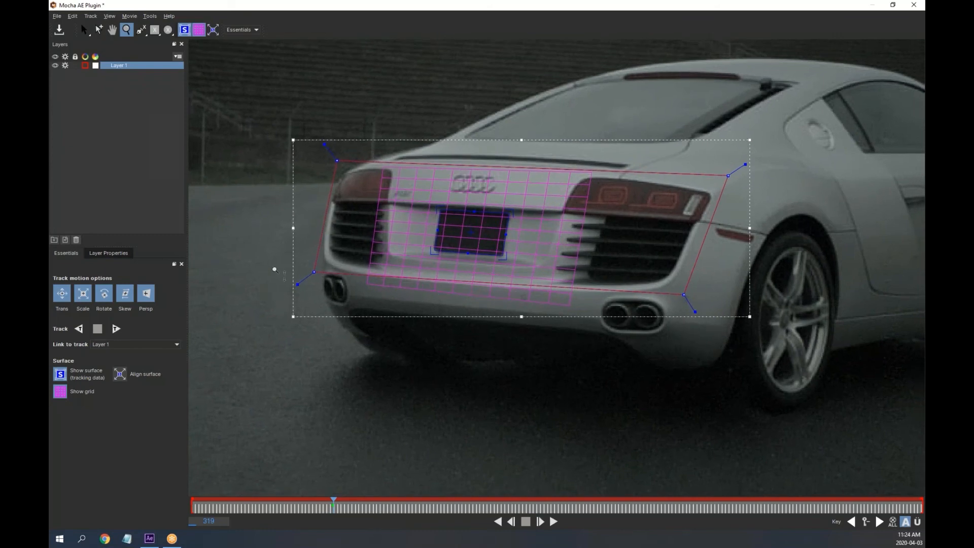
{"action": "left_click", "coordinate": [98, 30]}
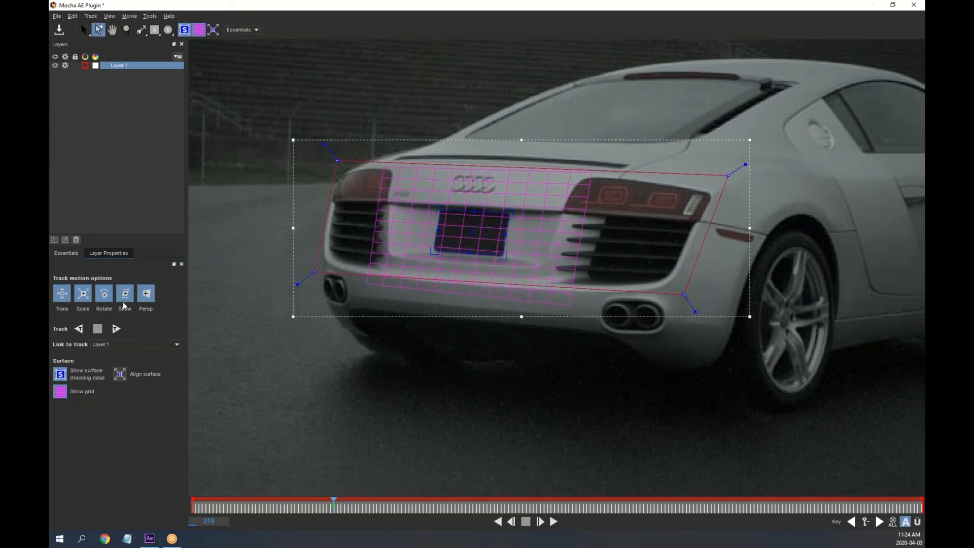
Track Layer 1 backwards to frame 0 while watching CPU load in Task Manager
{"action": "left_click", "coordinate": [79, 329]}
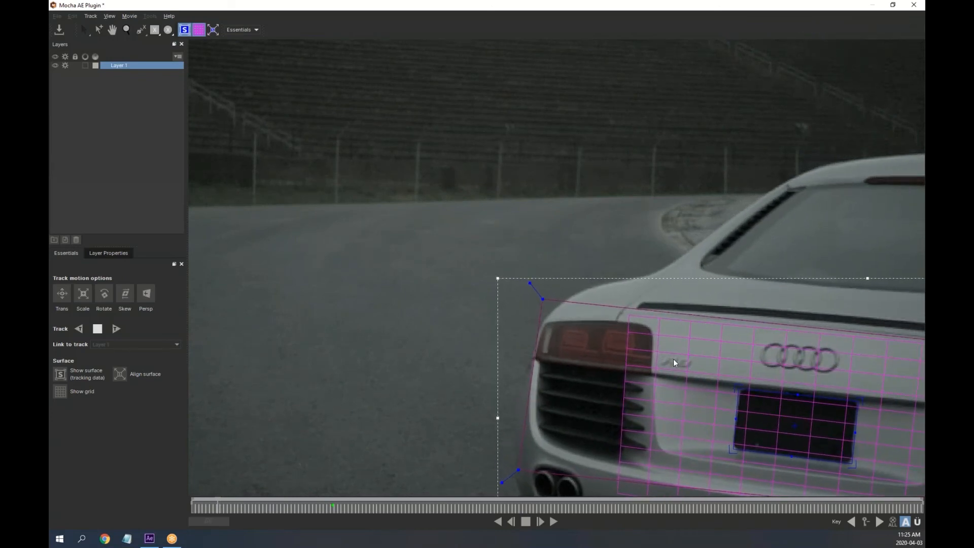
{"action": "right_click", "coordinate": [447, 538]}
{"action": "left_click", "coordinate": [473, 496]}
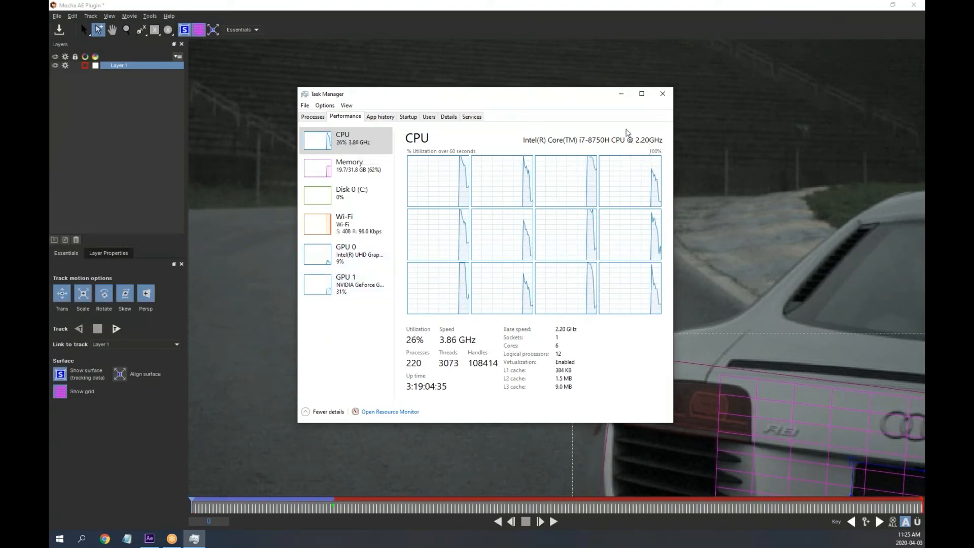
Close Task Manager and track Layer 1 forwards from a later frame up to frame 512
{"action": "left_click", "coordinate": [663, 95]}
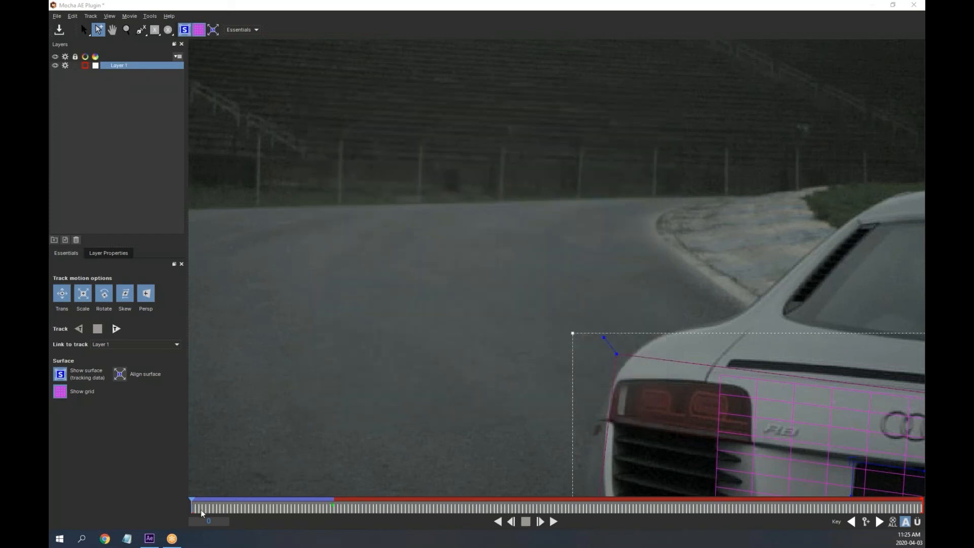
{"action": "left_click_drag", "start_coordinate": [192, 507], "coordinate": [334, 521]}
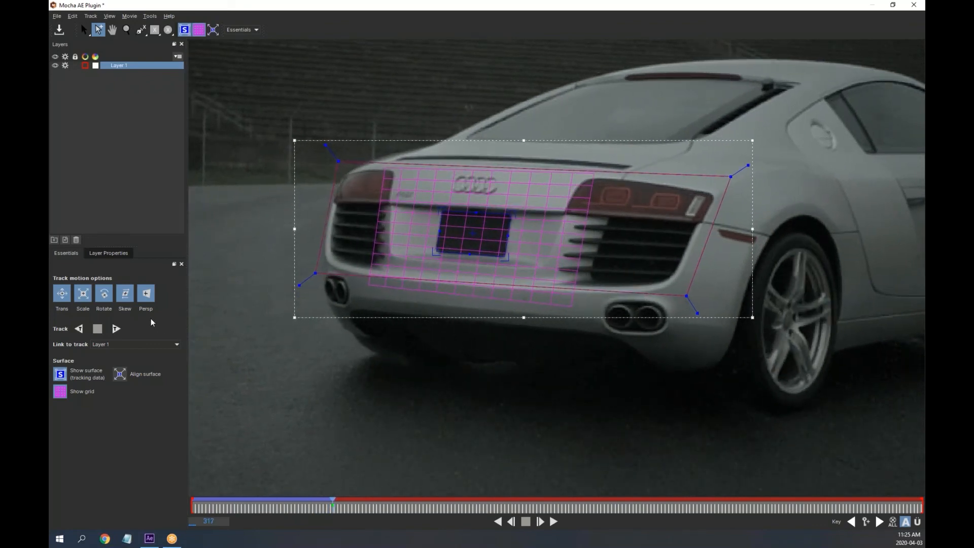
{"action": "left_click", "coordinate": [116, 329]}
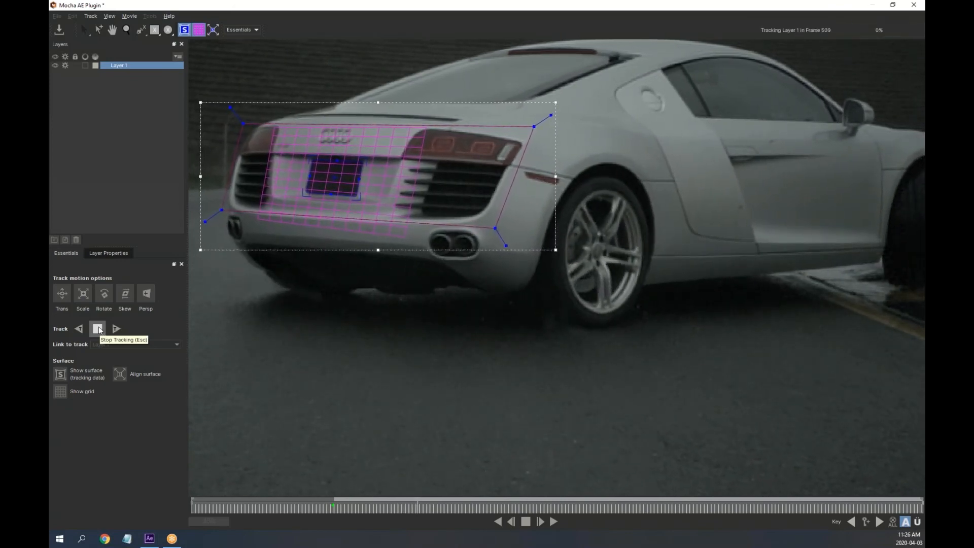
{"action": "left_click", "coordinate": [100, 331]}
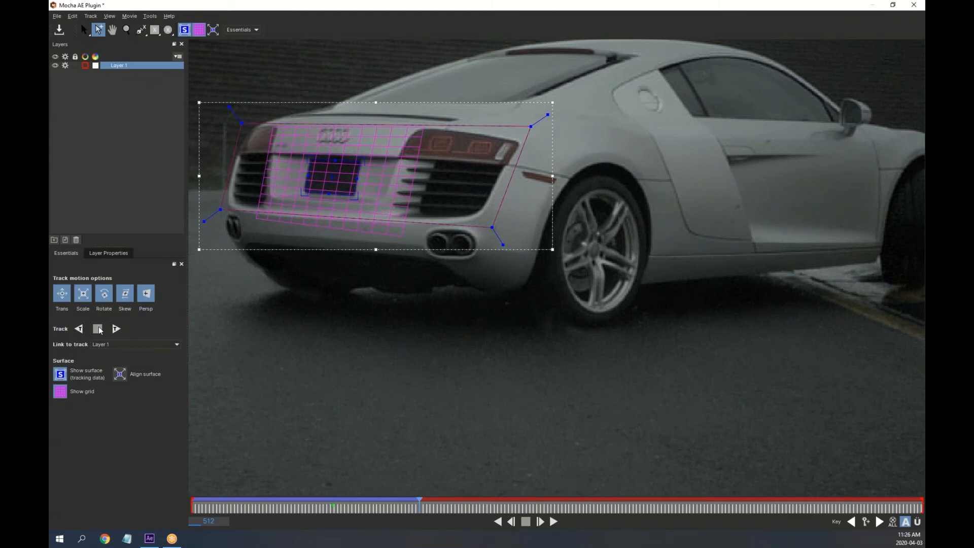
{"action": "left_click", "coordinate": [56, 16]}
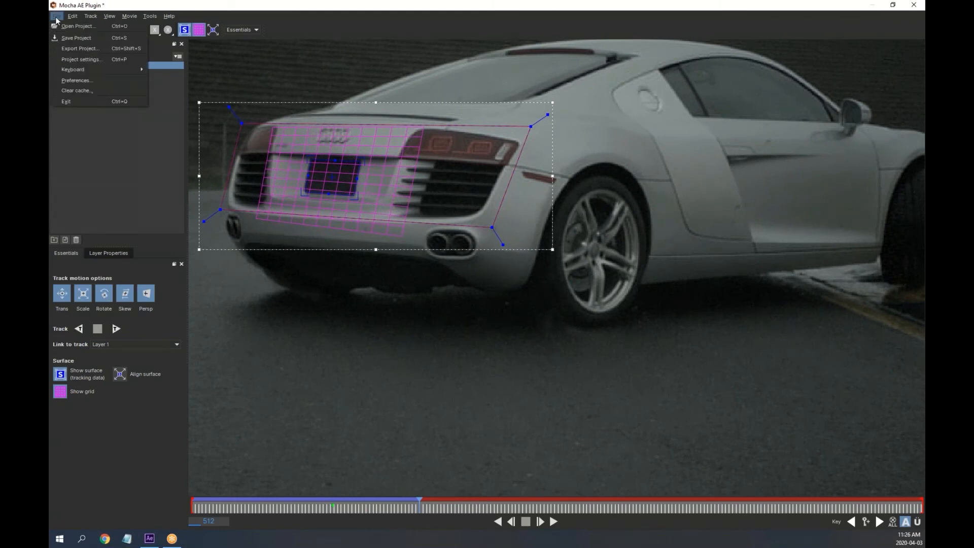
Save the Mocha tracking project and exit back to After Effects
{"action": "left_click", "coordinate": [77, 39]}
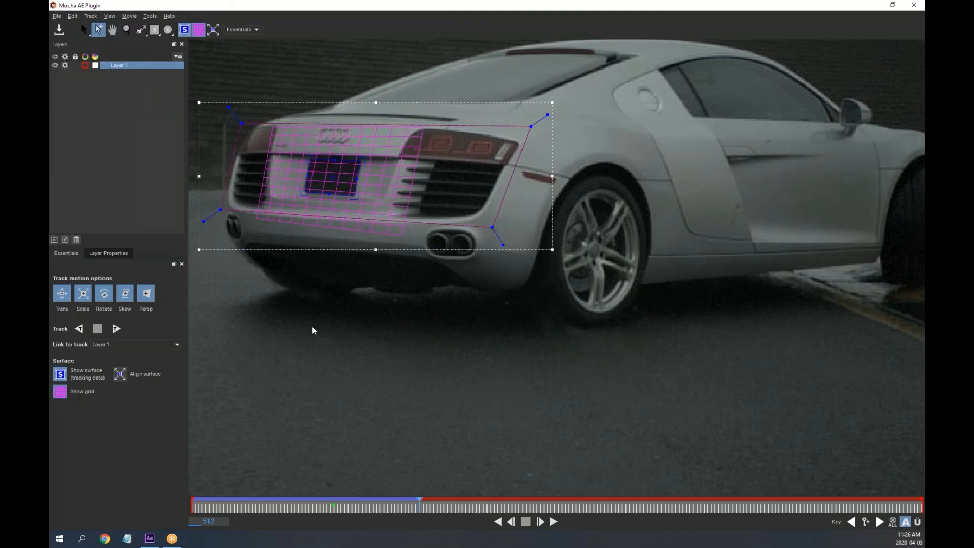
{"action": "left_click", "coordinate": [57, 16]}
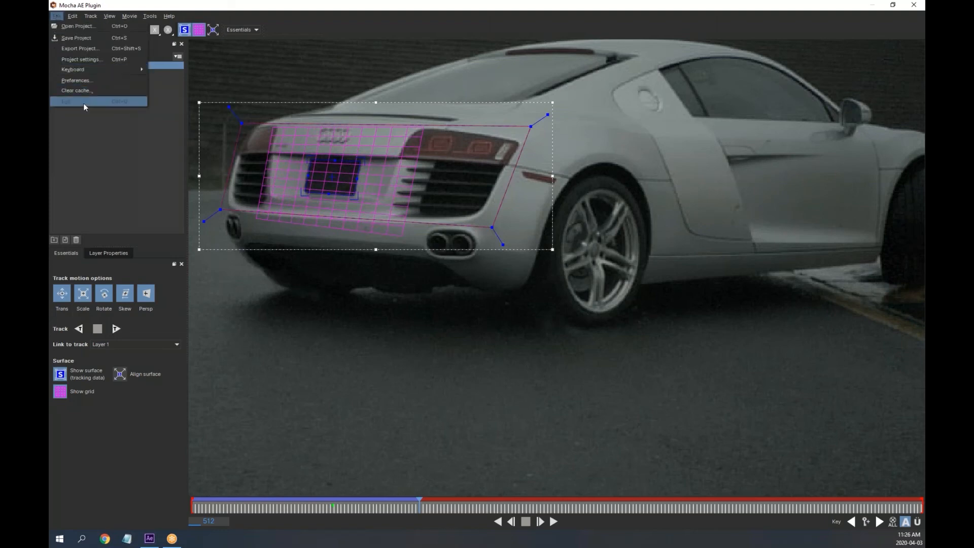
{"action": "left_click", "coordinate": [83, 101]}
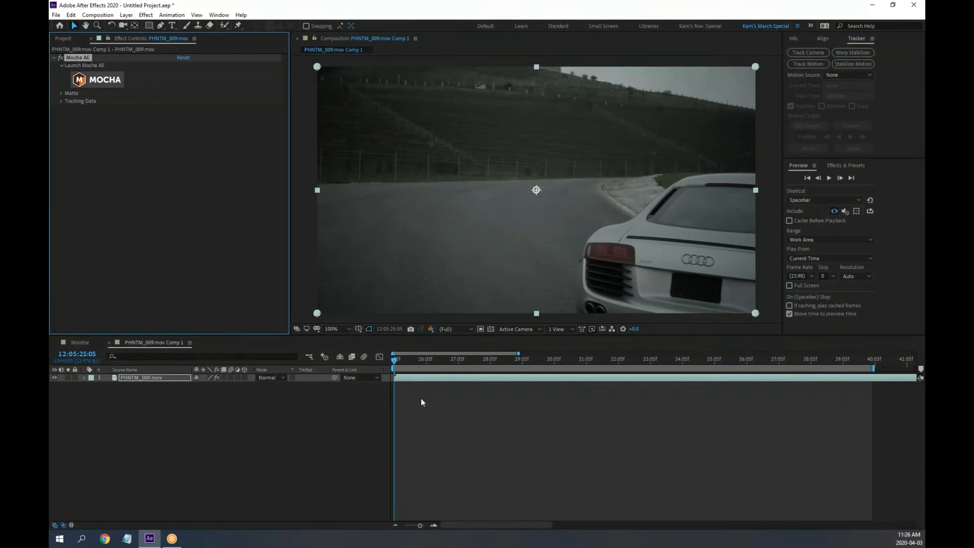
Reopen Mocha to check the track, close it, and expand the effect's Tracking Data
{"action": "left_click_drag", "start_coordinate": [395, 363], "coordinate": [325, 356]}
{"action": "left_click", "coordinate": [96, 80]}
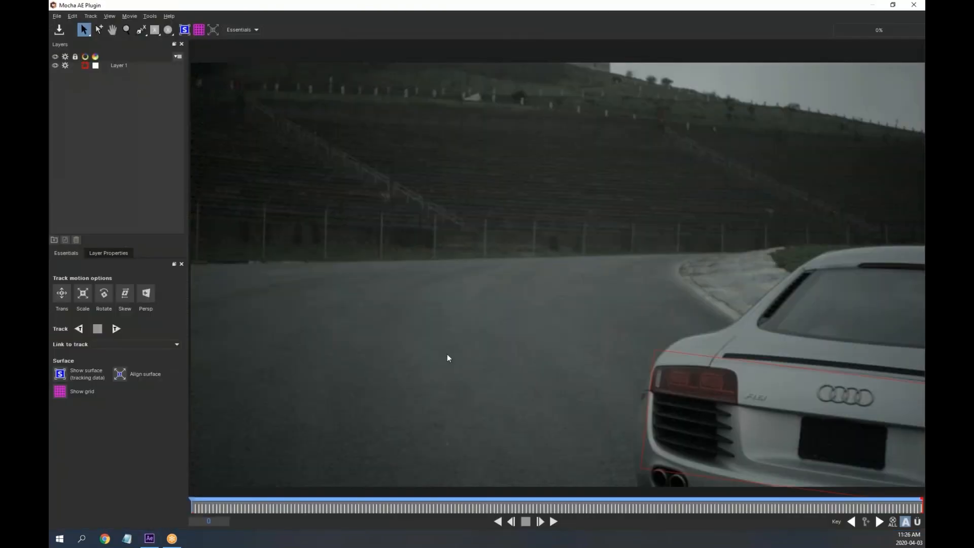
{"action": "left_click_drag", "start_coordinate": [227, 508], "coordinate": [197, 512]}
{"action": "left_click", "coordinate": [915, 5]}
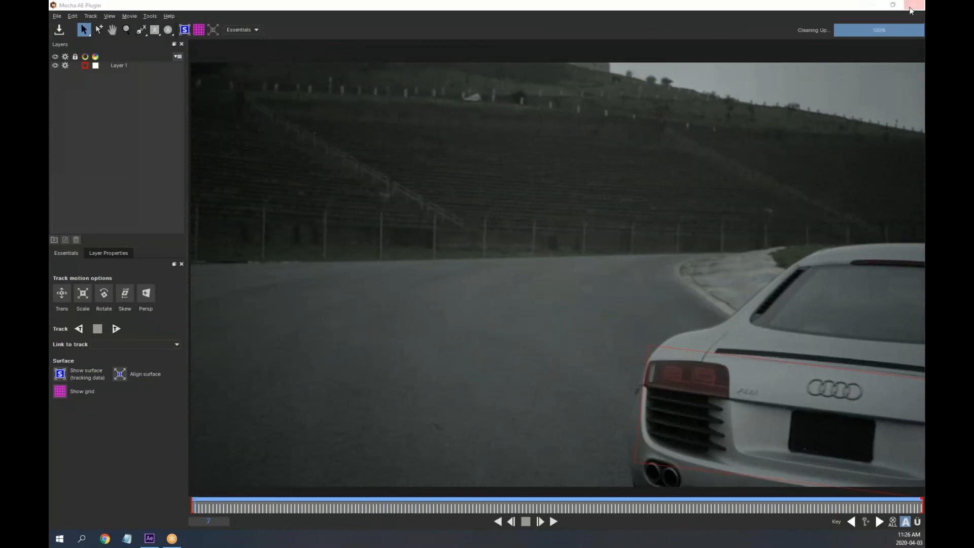
{"action": "left_click", "coordinate": [60, 100]}
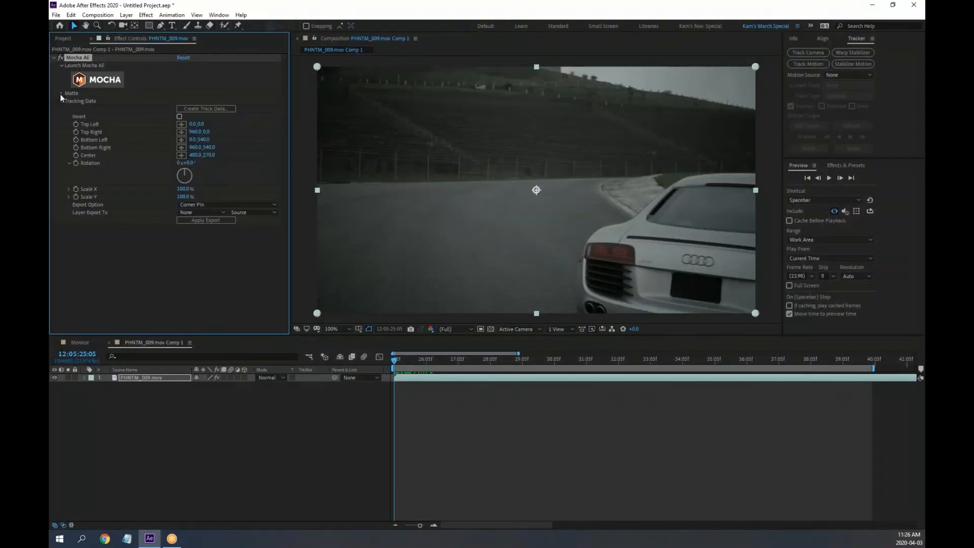
{"action": "left_click", "coordinate": [119, 172]}
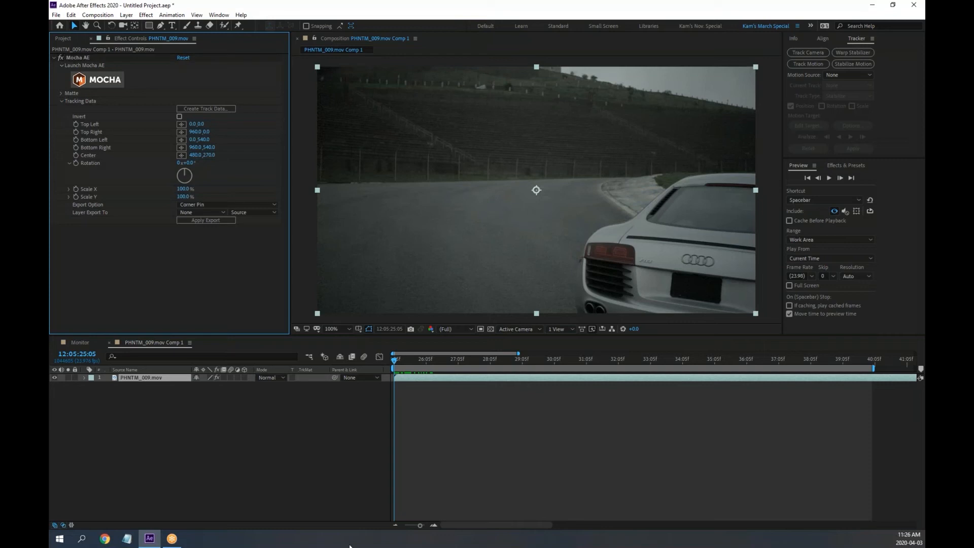
{"action": "right_click", "coordinate": [351, 545]}
{"action": "left_click", "coordinate": [382, 496]}
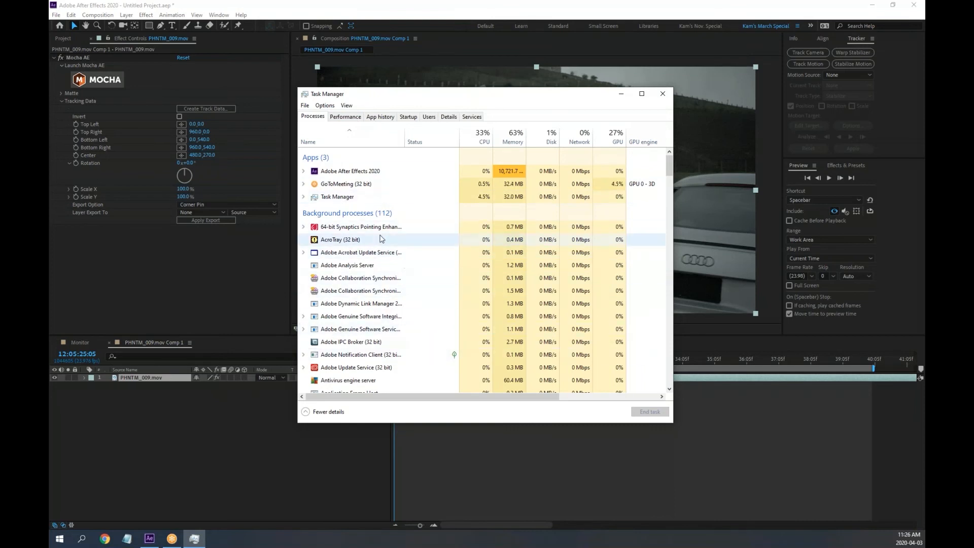
{"action": "scroll", "coordinate": [377, 213], "scroll_direction": "down", "scroll_amount": 1}
{"action": "scroll", "coordinate": [377, 213], "scroll_direction": "up", "scroll_amount": 1}
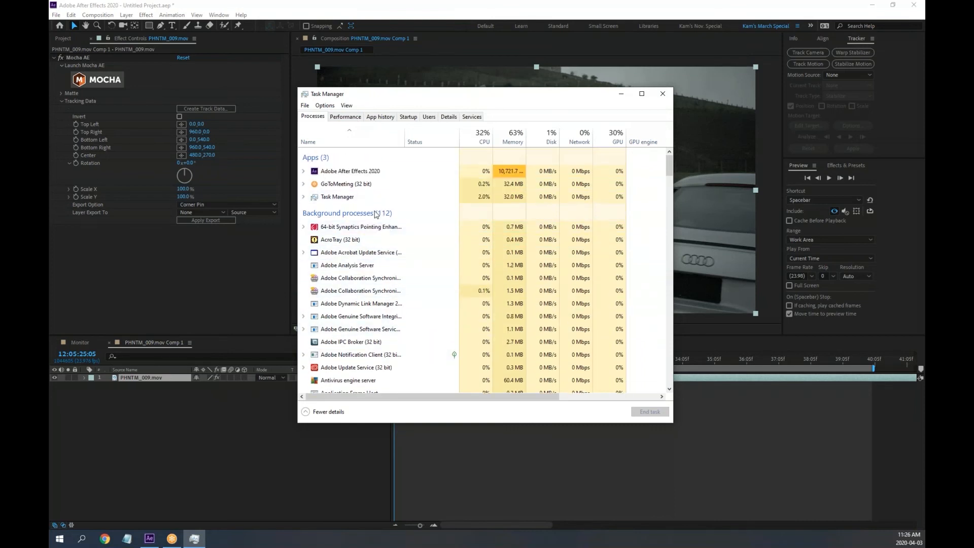
{"action": "left_click", "coordinate": [302, 175]}
{"action": "left_click", "coordinate": [302, 175]}
{"action": "scroll", "coordinate": [403, 290], "scroll_direction": "down", "scroll_amount": 4}
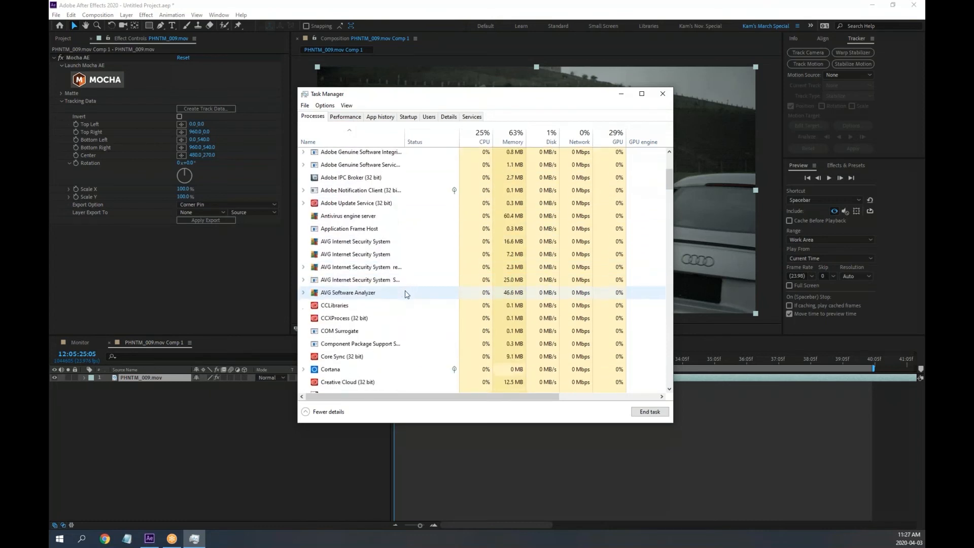
{"action": "scroll", "coordinate": [405, 295], "scroll_direction": "down", "scroll_amount": 4}
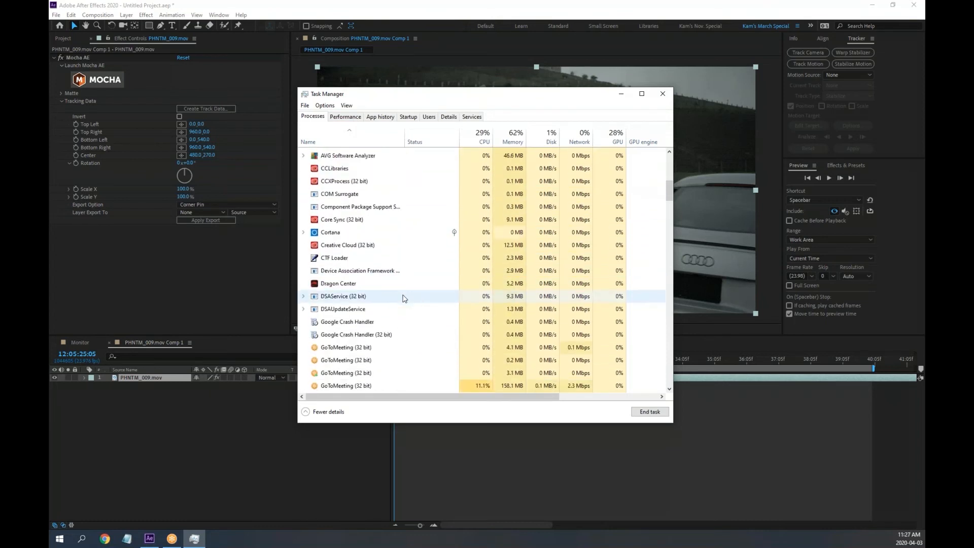
{"action": "scroll", "coordinate": [405, 299], "scroll_direction": "down", "scroll_amount": 4}
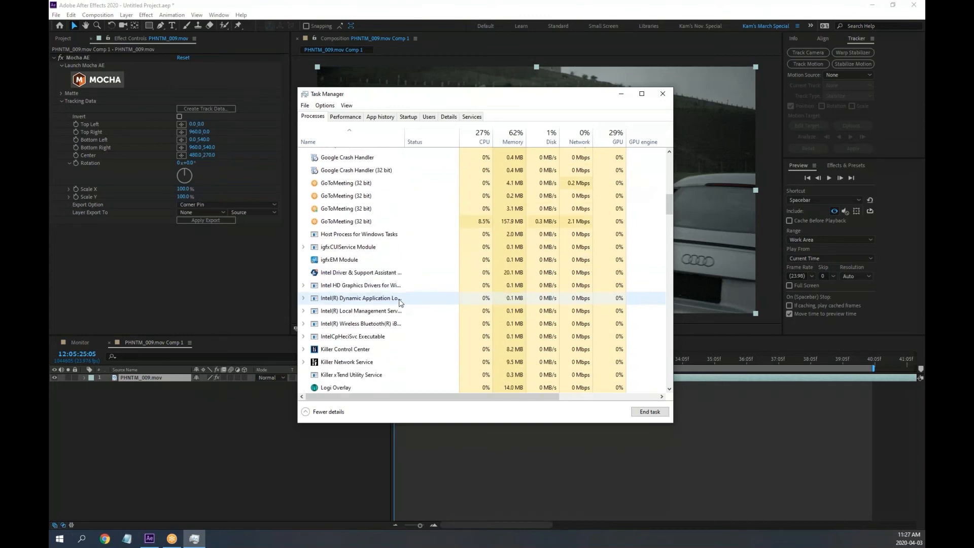
{"action": "scroll", "coordinate": [400, 303], "scroll_direction": "up", "scroll_amount": 8}
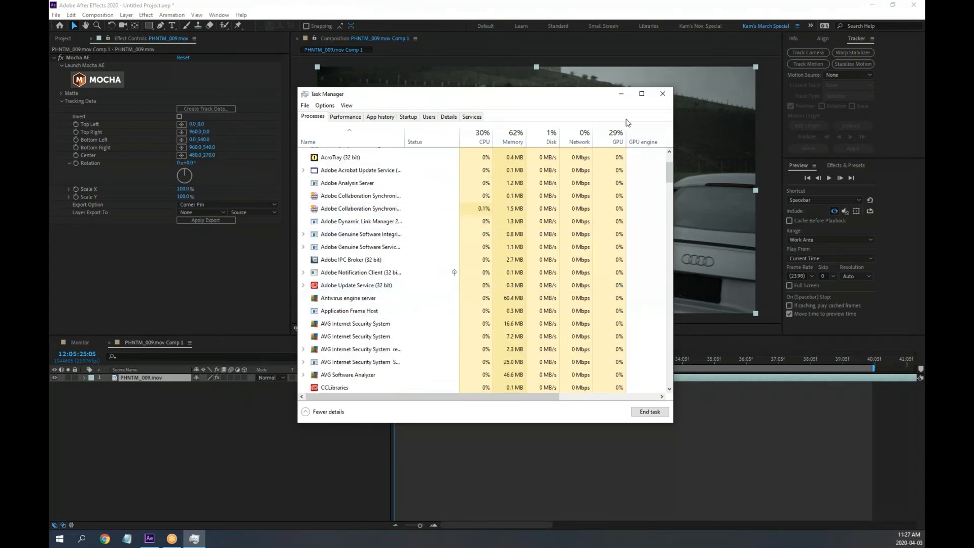
{"action": "left_click", "coordinate": [662, 93]}
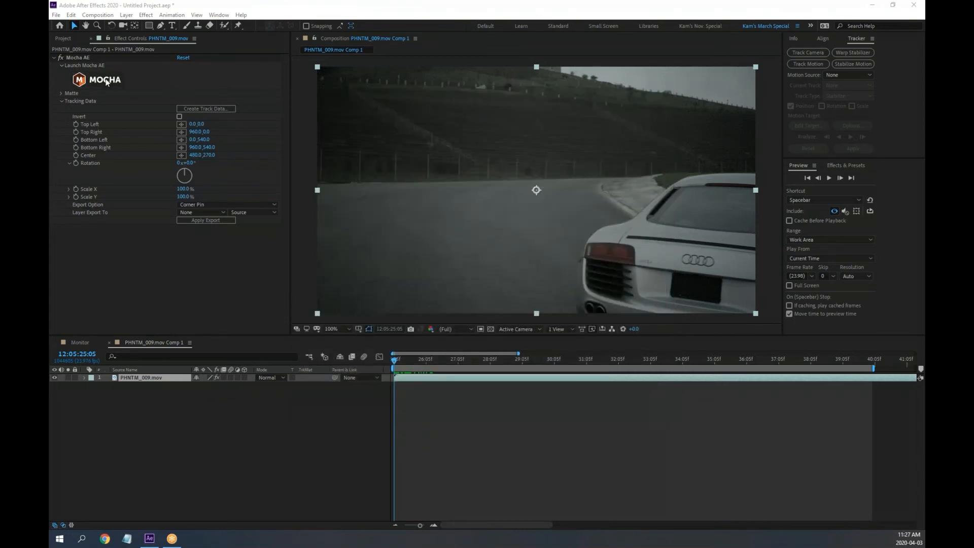
{"action": "left_click", "coordinate": [108, 80]}
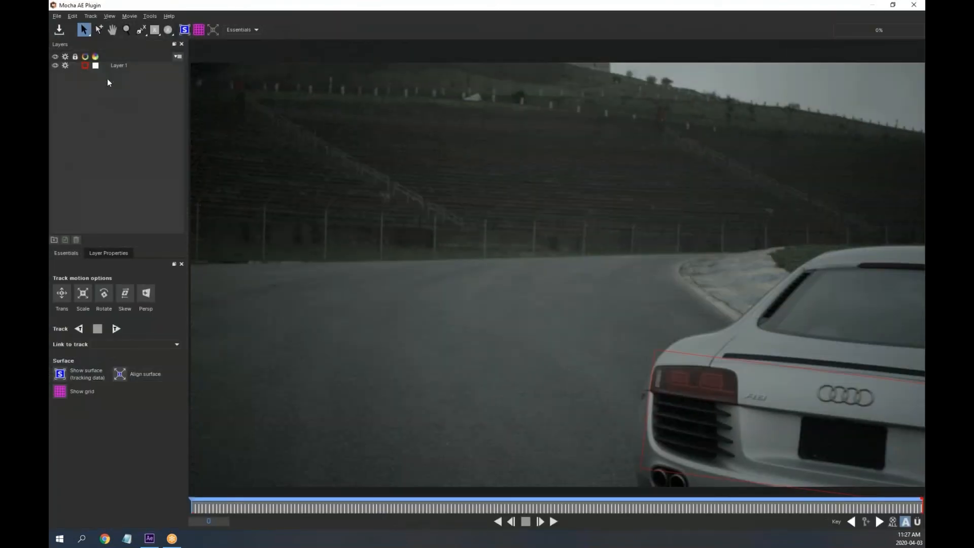
{"action": "left_click", "coordinate": [915, 5]}
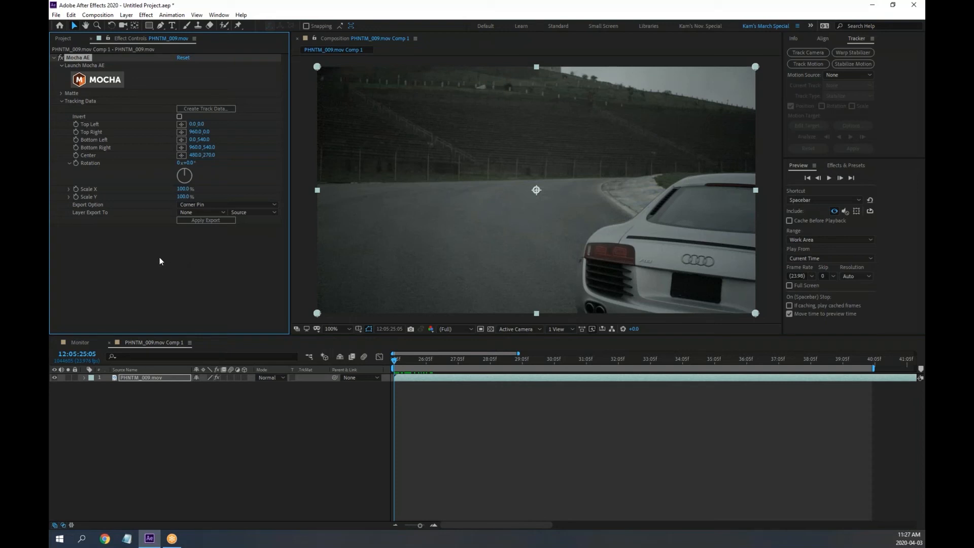
Create track data from Layer 1 to fill the corner-pin values, then scrub to verify the plate
{"action": "left_click", "coordinate": [61, 93]}
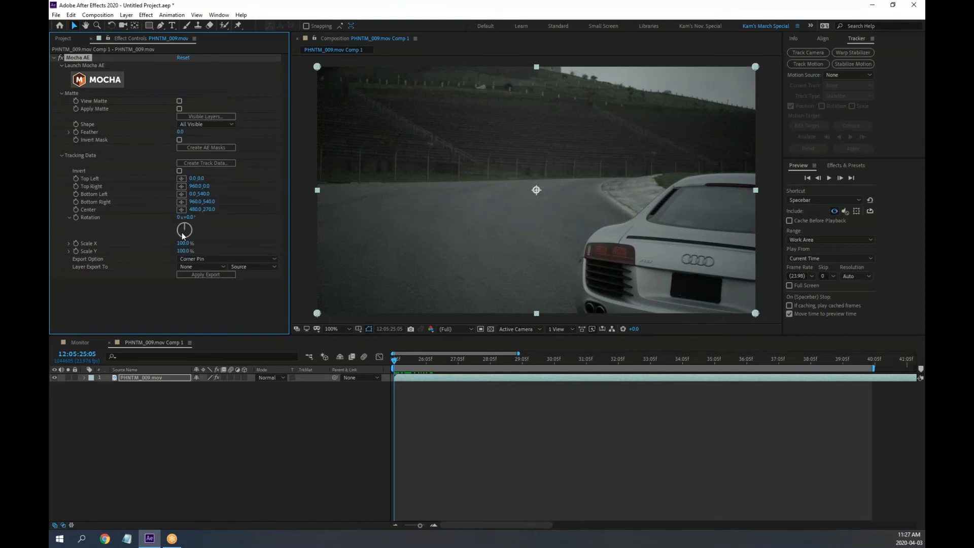
{"action": "left_click", "coordinate": [200, 165]}
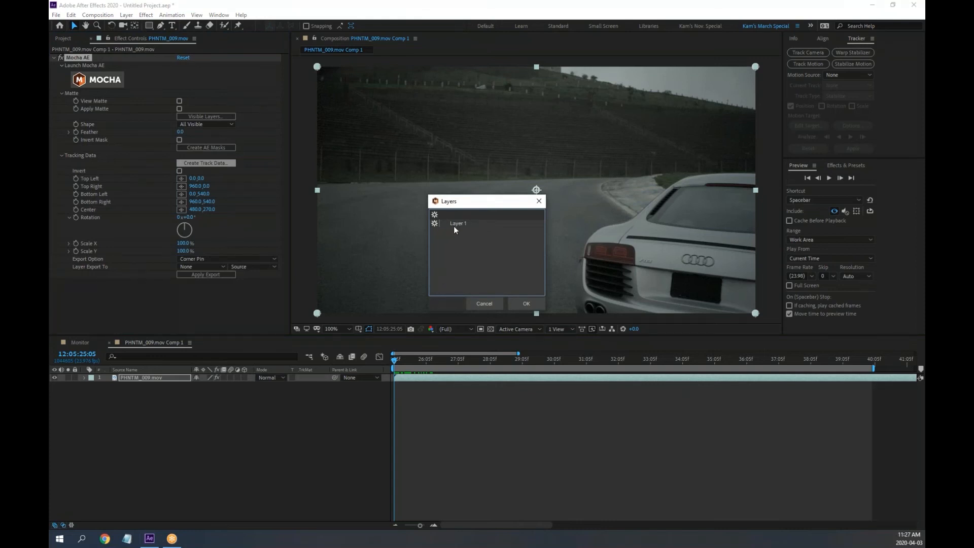
{"action": "left_click", "coordinate": [458, 224]}
{"action": "left_click", "coordinate": [527, 304]}
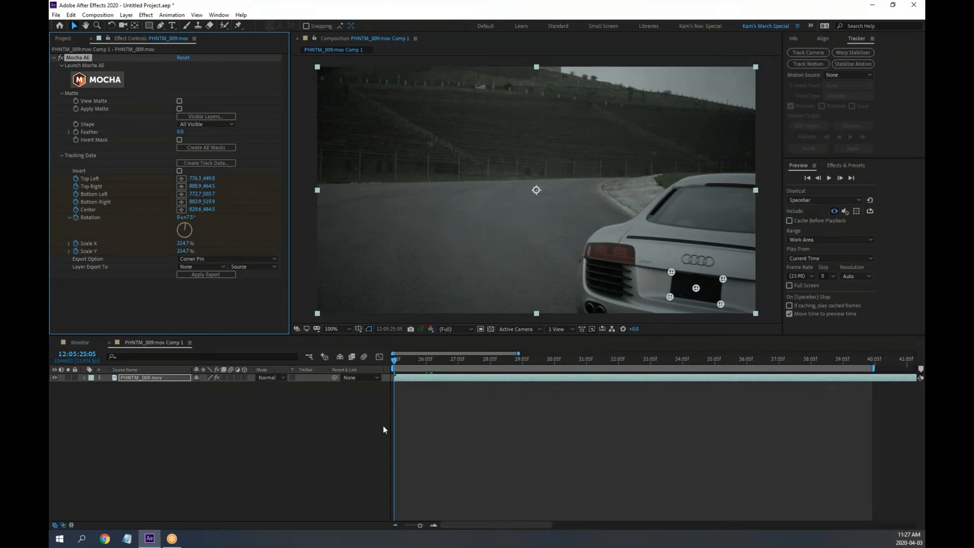
{"action": "mouse_move", "coordinate": [396, 361]}
{"action": "left_mouse_down"}
{"action": "mouse_move", "coordinate": [539, 362]}
{"action": "mouse_move", "coordinate": [404, 359]}
{"action": "left_mouse_up"}
Play back the tracked clip and reveal the Mocha AE keyframed properties with U
{"action": "key", "text": "space"}
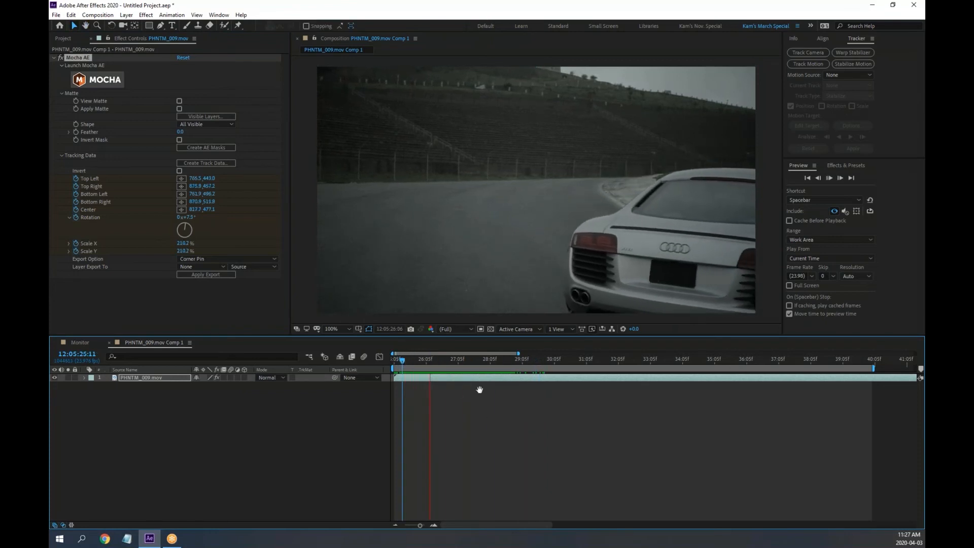
{"action": "key", "text": "space"}
{"action": "key", "text": "space"}
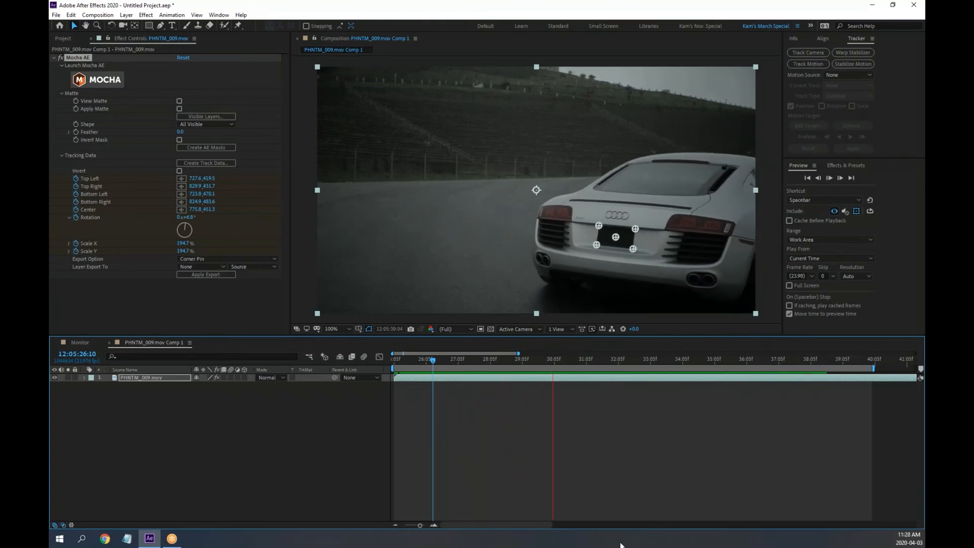
{"action": "key", "text": "space"}
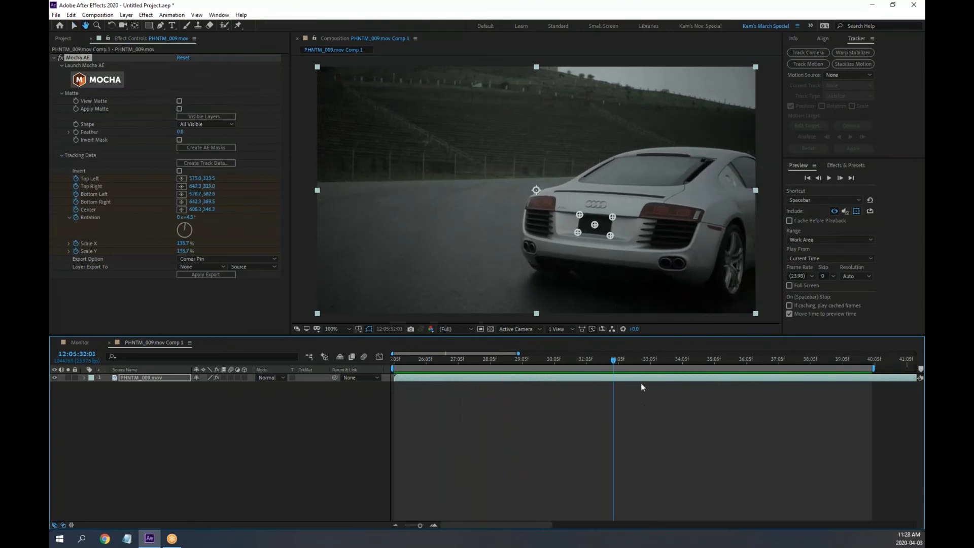
{"action": "left_click_drag", "start_coordinate": [616, 358], "coordinate": [777, 361]}
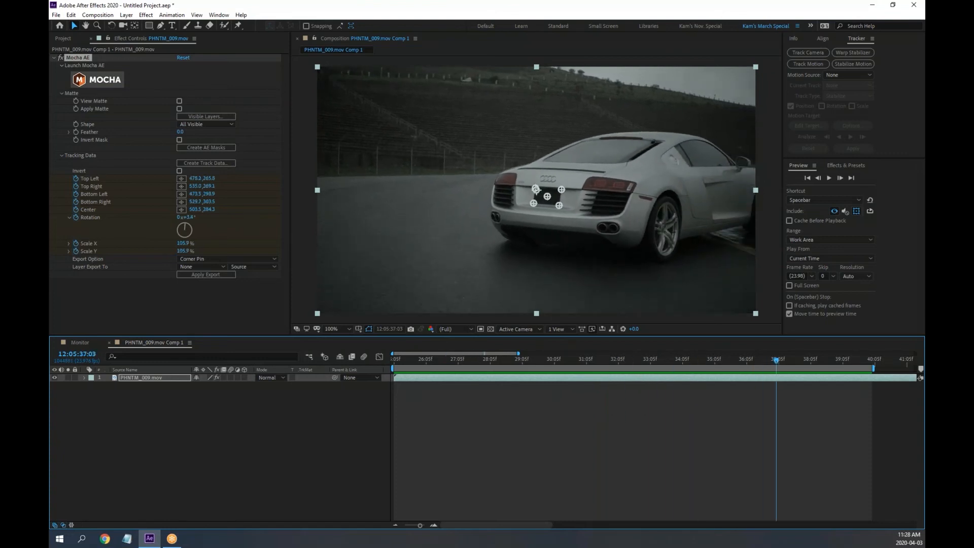
{"action": "left_click", "coordinate": [84, 379]}
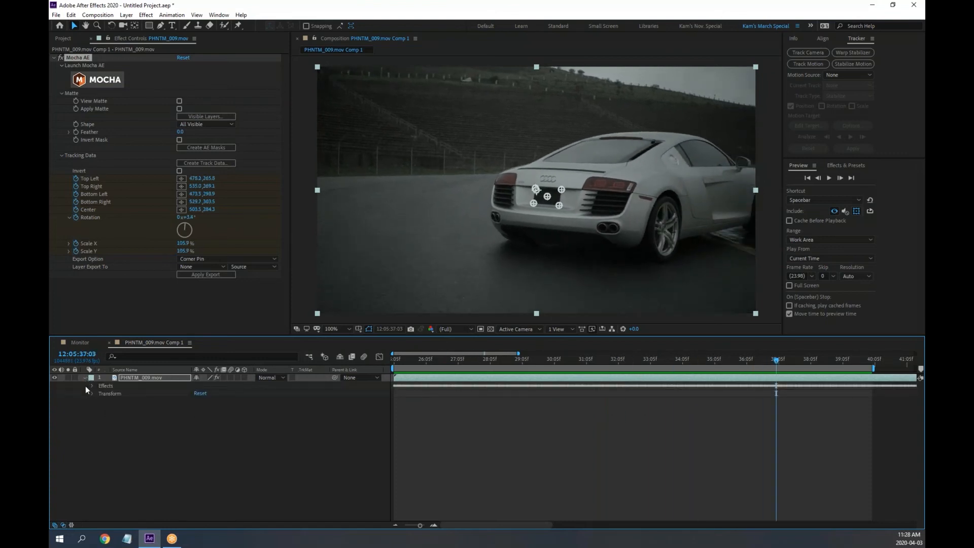
{"action": "left_click", "coordinate": [126, 378]}
{"action": "key", "text": "u"}
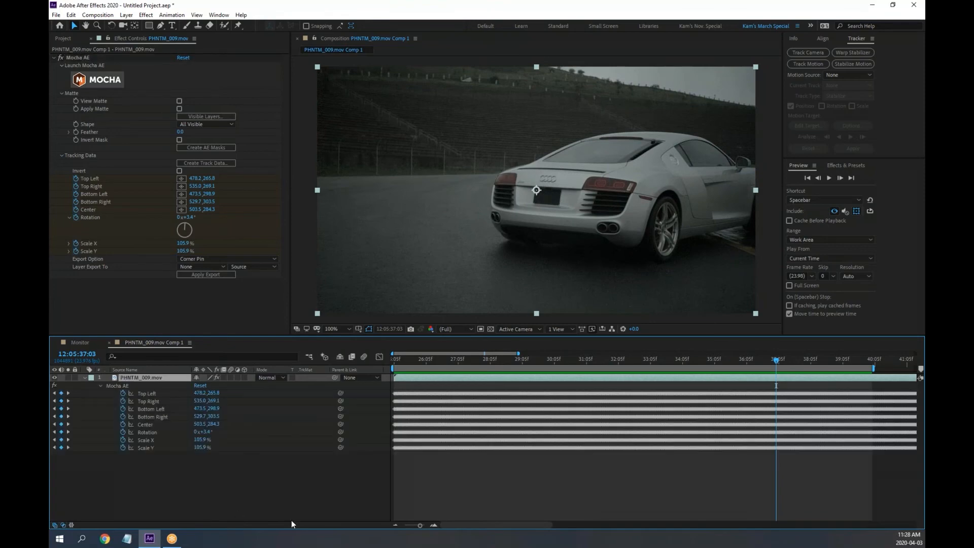
Scrub through the clip checking the corner-pin track points, then collapse the layer's properties
{"action": "left_click_drag", "start_coordinate": [780, 361], "coordinate": [550, 360]}
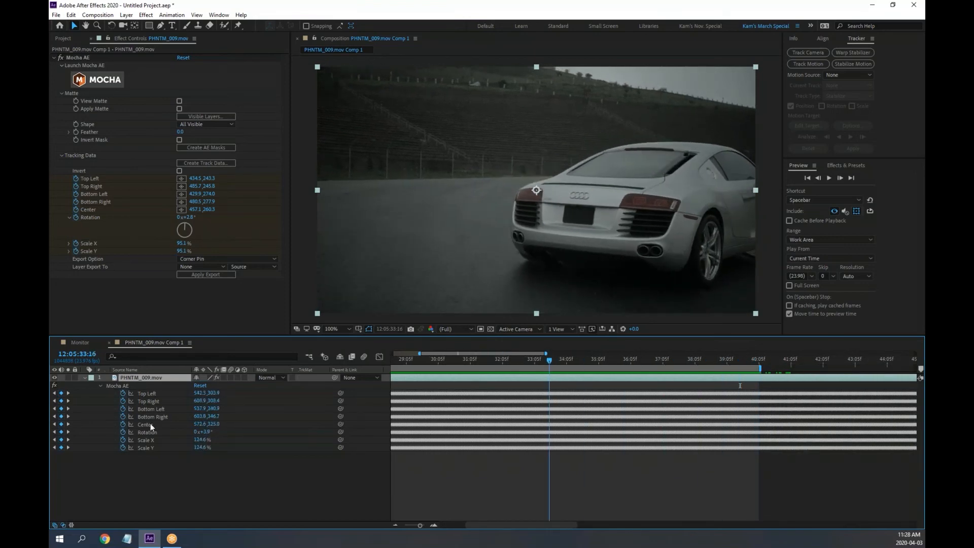
{"action": "left_click", "coordinate": [179, 495]}
{"action": "left_click_drag", "start_coordinate": [549, 360], "coordinate": [223, 369]}
{"action": "left_click", "coordinate": [142, 379]}
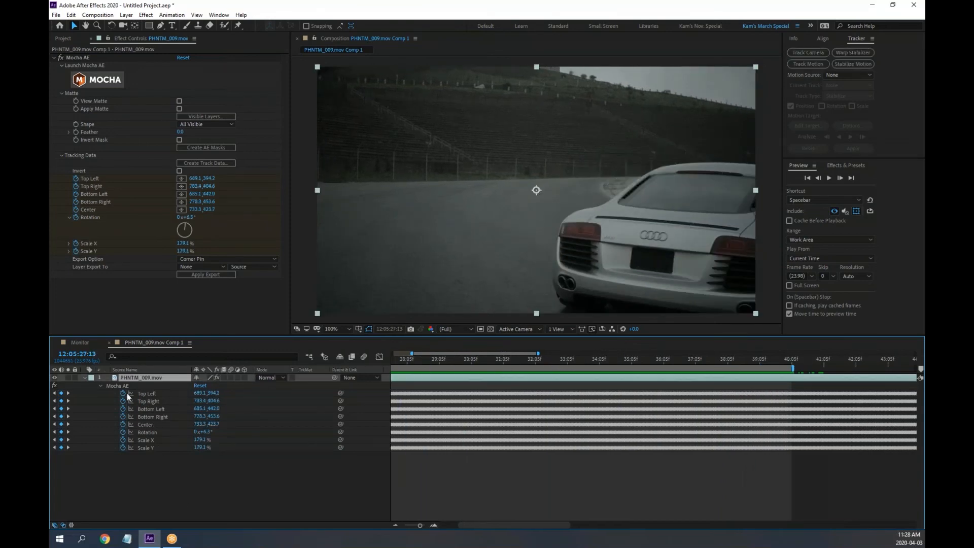
{"action": "left_click", "coordinate": [125, 387]}
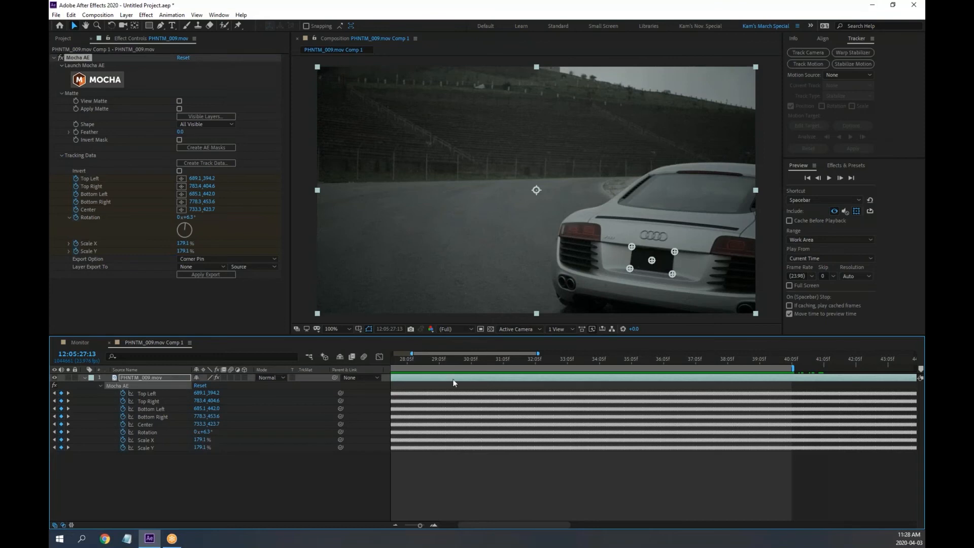
{"action": "left_click", "coordinate": [753, 359]}
{"action": "left_click_drag", "start_coordinate": [754, 360], "coordinate": [242, 364]}
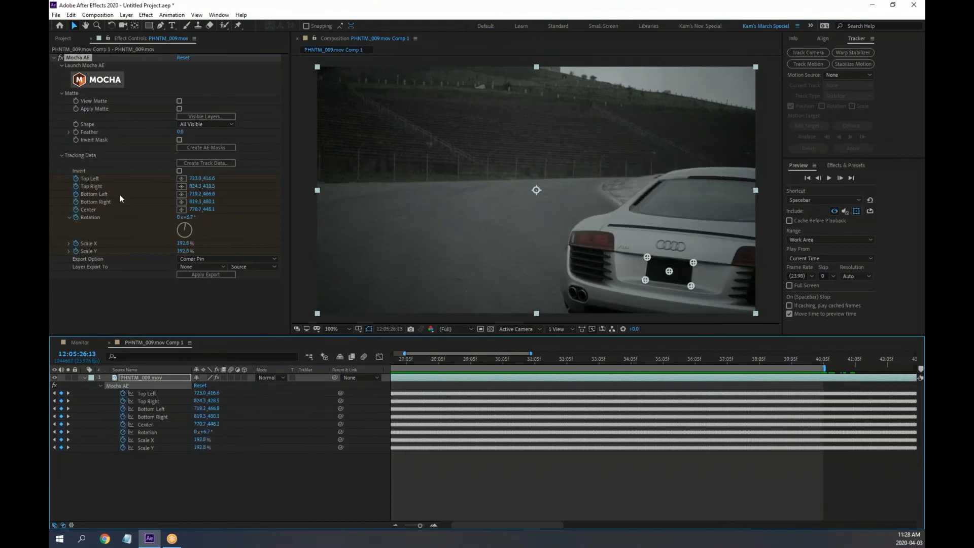
{"action": "left_click", "coordinate": [85, 378]}
Leave Layer Export To on None, return the playhead to the clip's start, and zoom the timeline out
{"action": "right_click", "coordinate": [162, 426]}
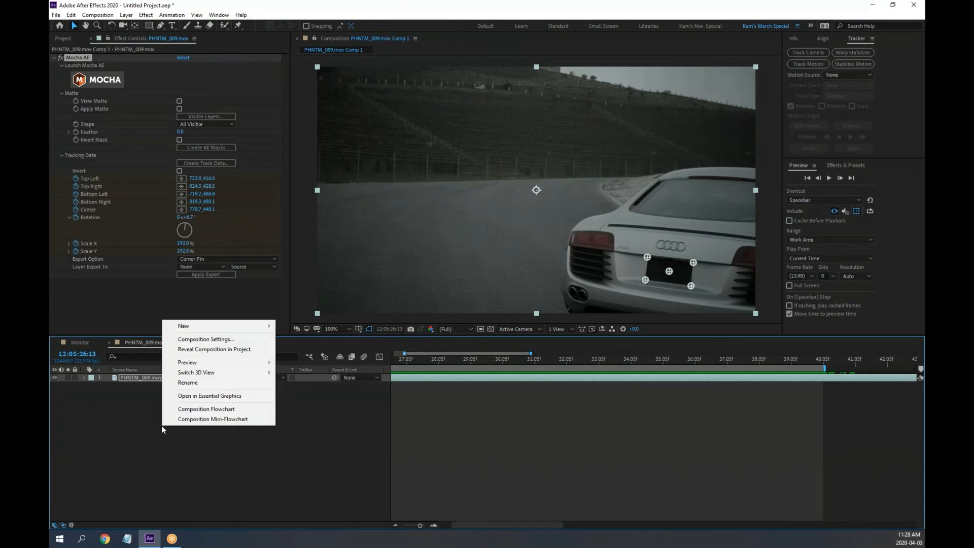
{"action": "mouse_move", "coordinate": [205, 325]}
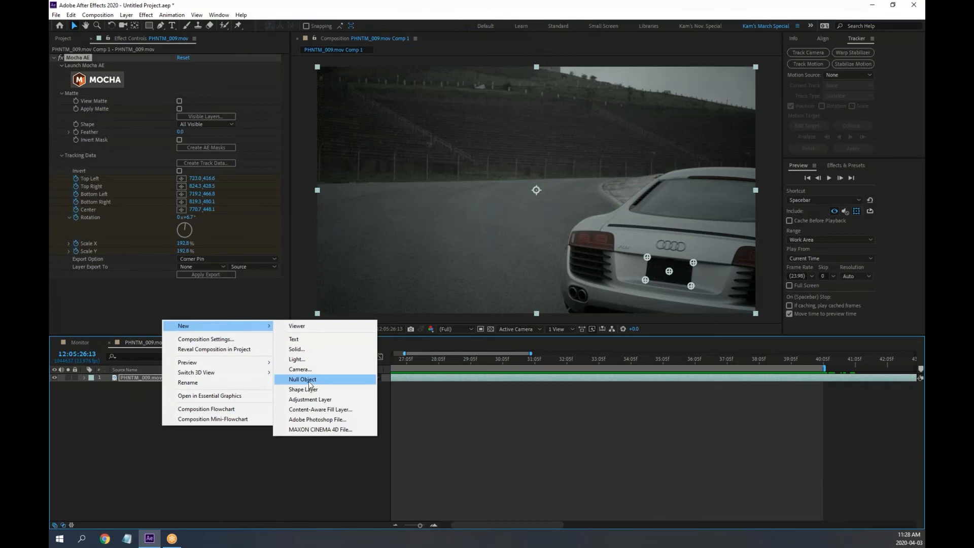
{"action": "left_click", "coordinate": [135, 293]}
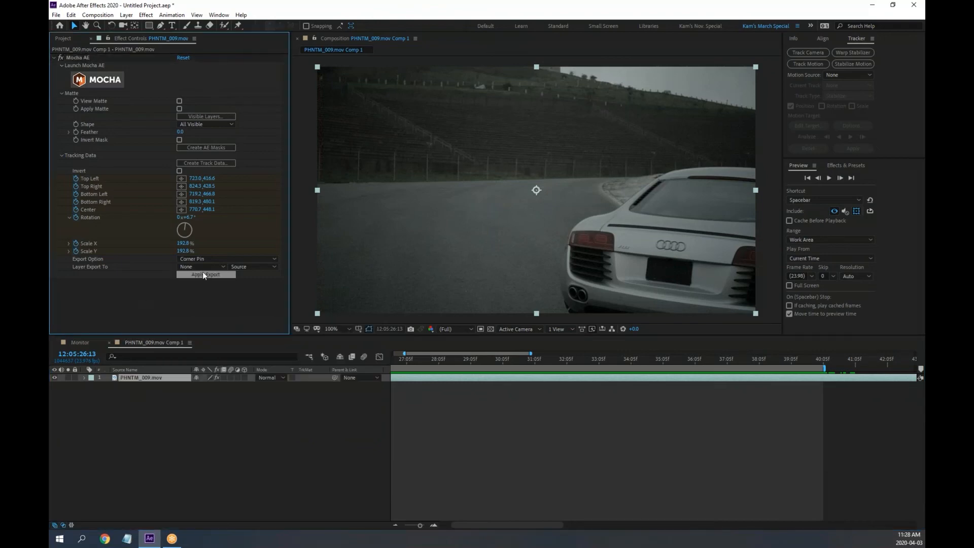
{"action": "left_click", "coordinate": [206, 267]}
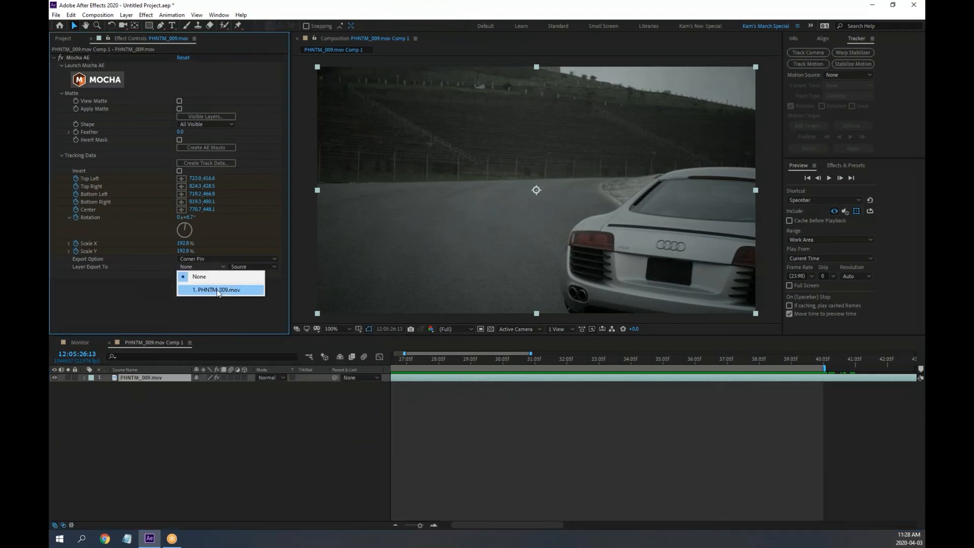
{"action": "left_click", "coordinate": [217, 304]}
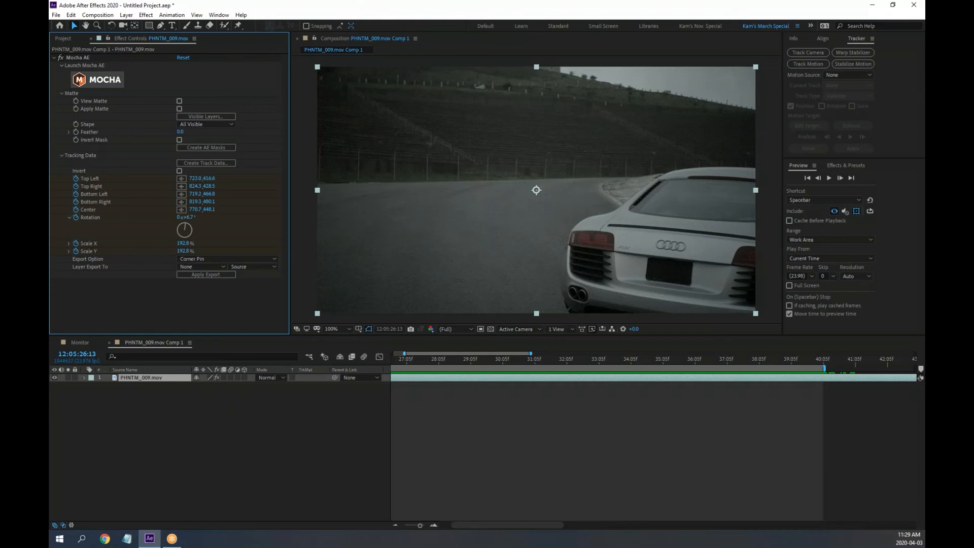
{"action": "left_click_drag", "start_coordinate": [407, 359], "coordinate": [349, 360]}
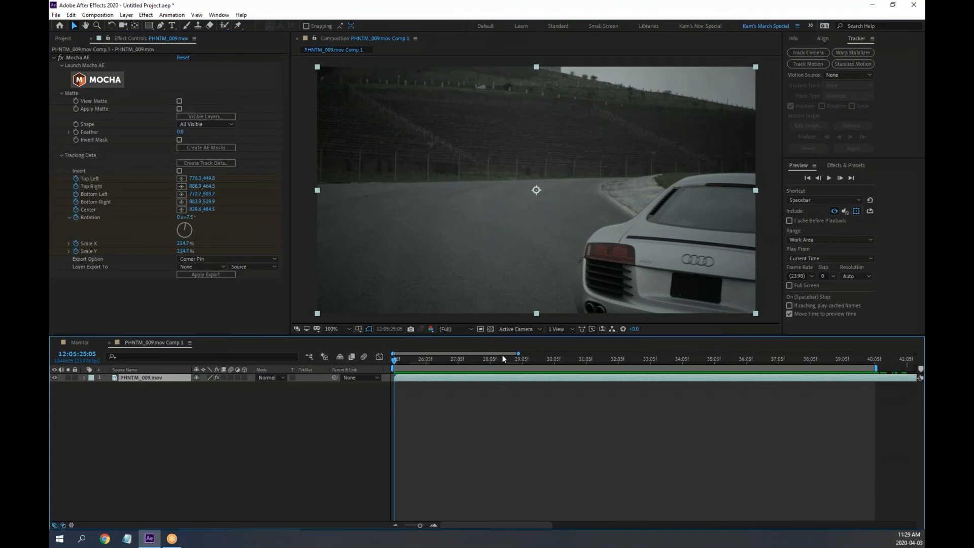
{"action": "mouse_move", "coordinate": [518, 353]}
{"action": "left_mouse_down"}
{"action": "mouse_move", "coordinate": [633, 354]}
{"action": "mouse_move", "coordinate": [508, 354]}
{"action": "left_mouse_up"}
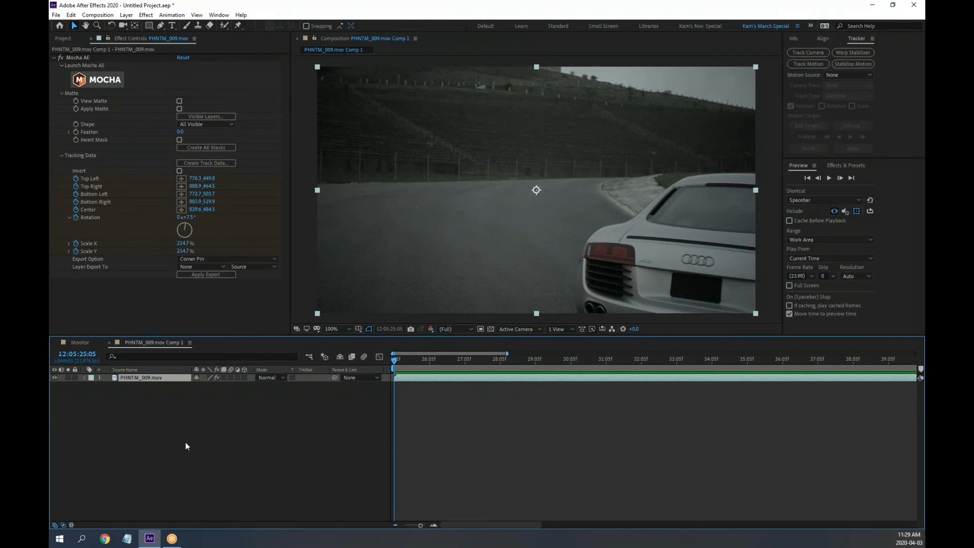
Add a new Null Object layer, Null 2, to the composition
{"action": "right_click", "coordinate": [164, 416]}
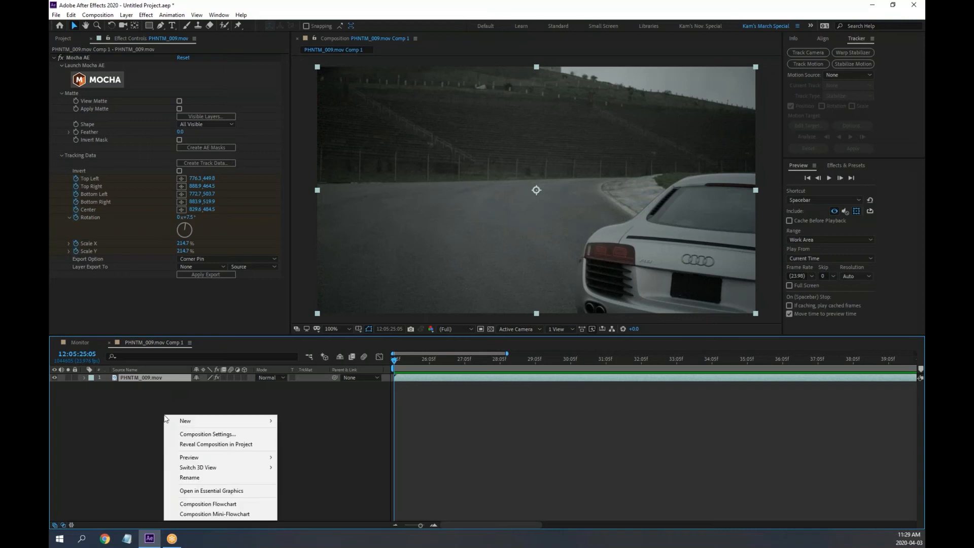
{"action": "mouse_move", "coordinate": [209, 421]}
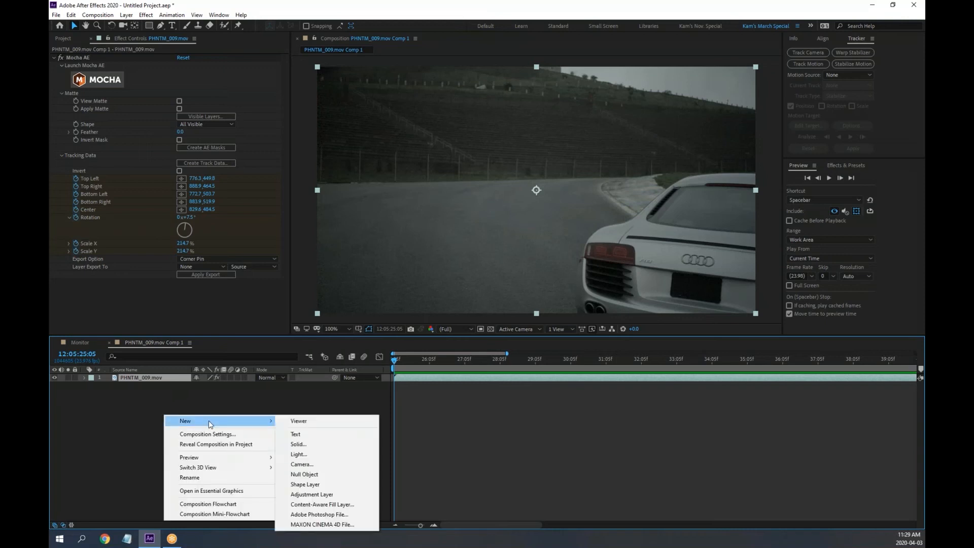
{"action": "left_click", "coordinate": [320, 474]}
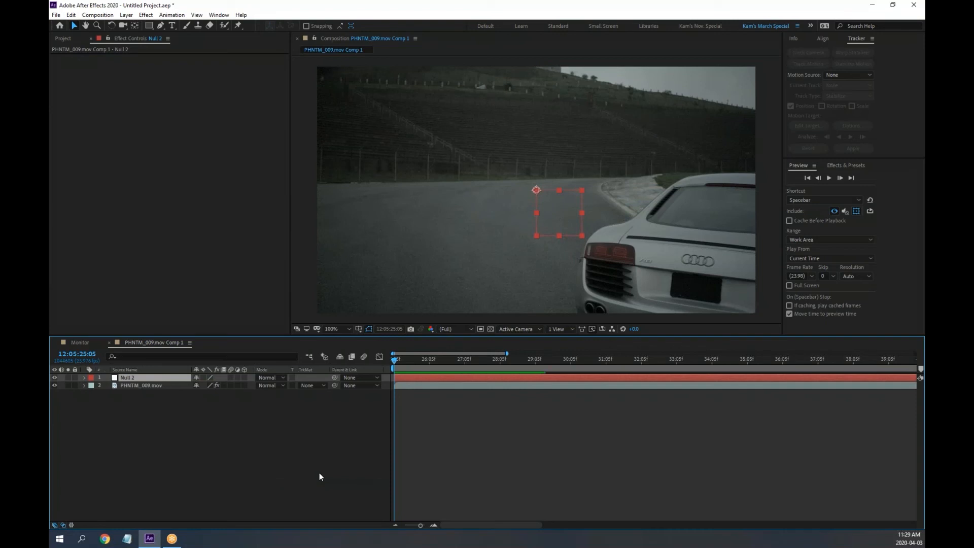
Export the car clip's Mocha track to Null 2 as Corner Pin (Support Motion Blur), keeping Source
{"action": "left_click", "coordinate": [138, 387]}
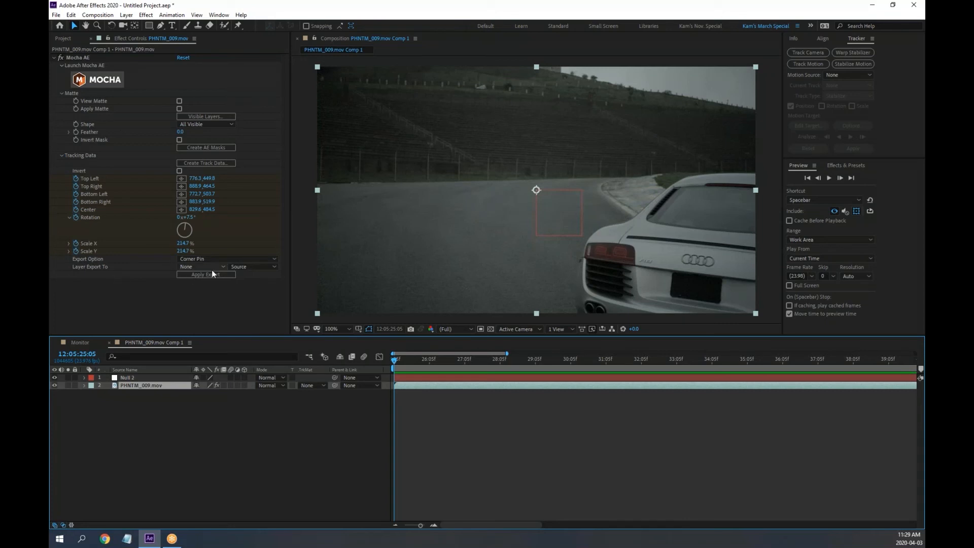
{"action": "left_click", "coordinate": [198, 267]}
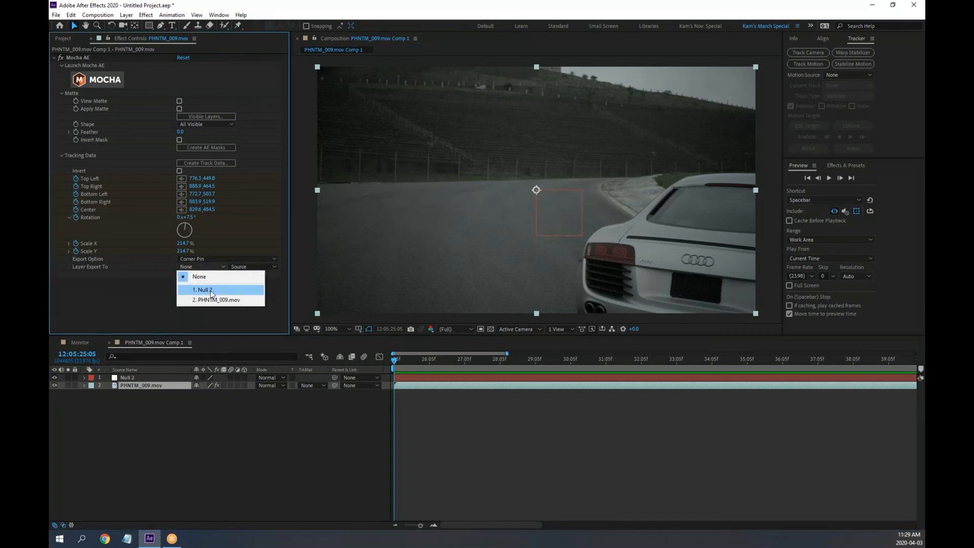
{"action": "left_click", "coordinate": [211, 294]}
{"action": "left_click", "coordinate": [208, 259]}
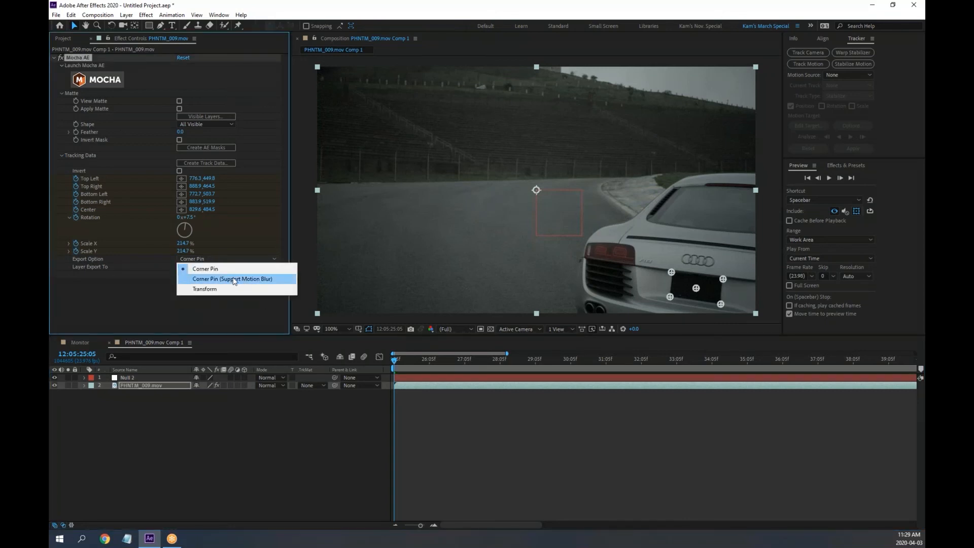
{"action": "left_click", "coordinate": [249, 280]}
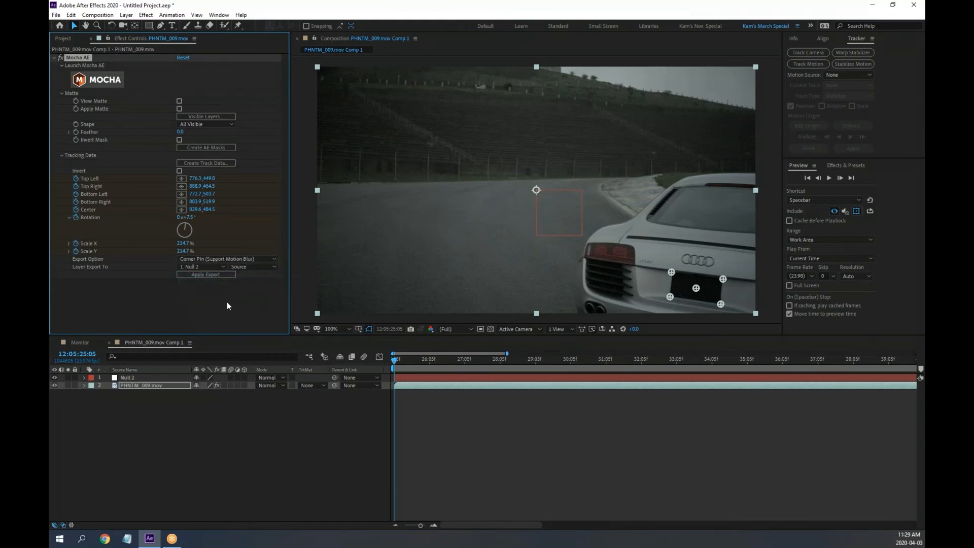
{"action": "left_click", "coordinate": [258, 267]}
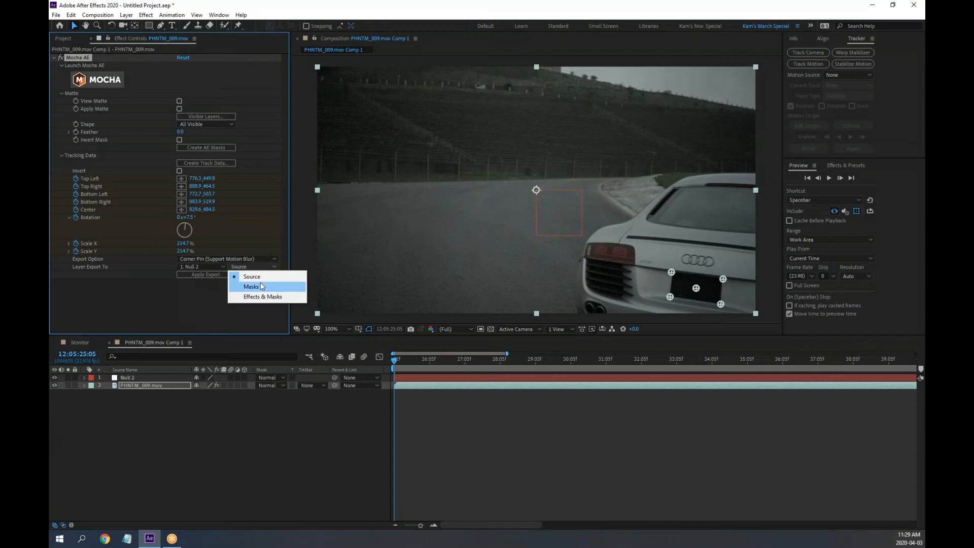
{"action": "left_click", "coordinate": [209, 299]}
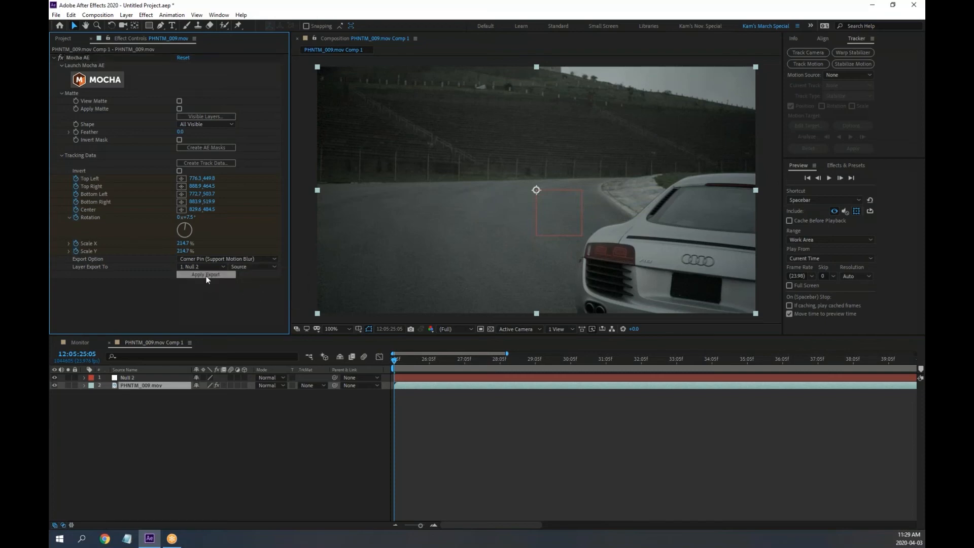
{"action": "left_click", "coordinate": [127, 377]}
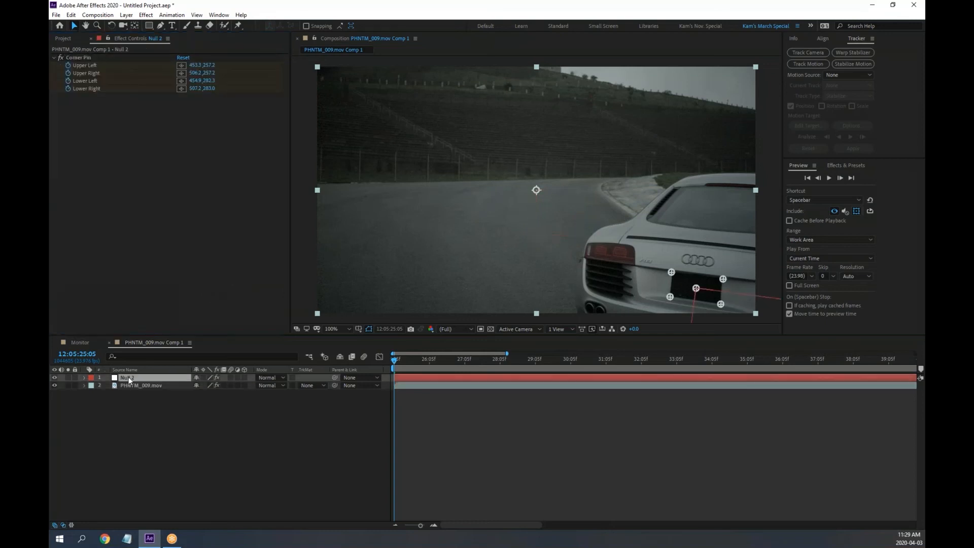
{"action": "left_click", "coordinate": [83, 378]}
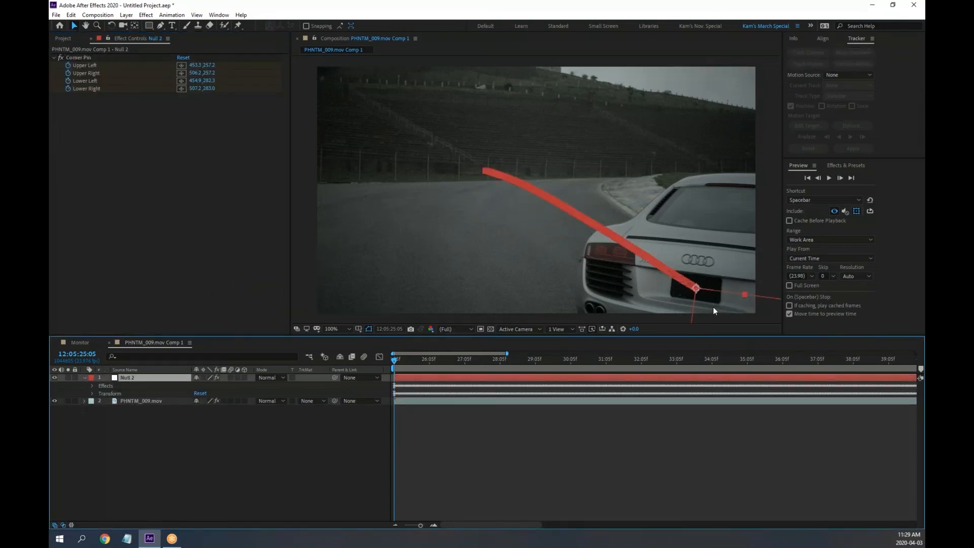
Play a RAM preview to watch Null 2's corner pin follow the licence plate
{"action": "key", "text": "space"}
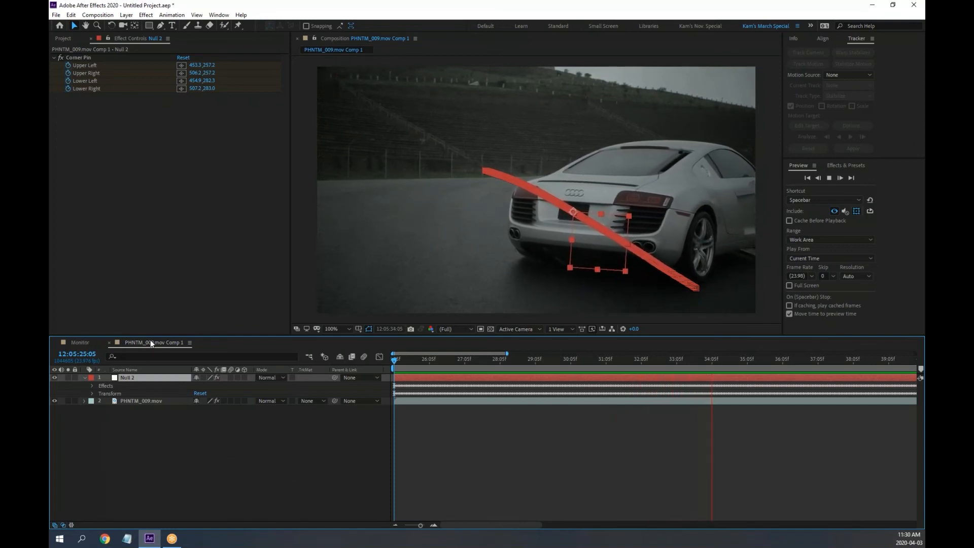
{"action": "left_click", "coordinate": [127, 538]}
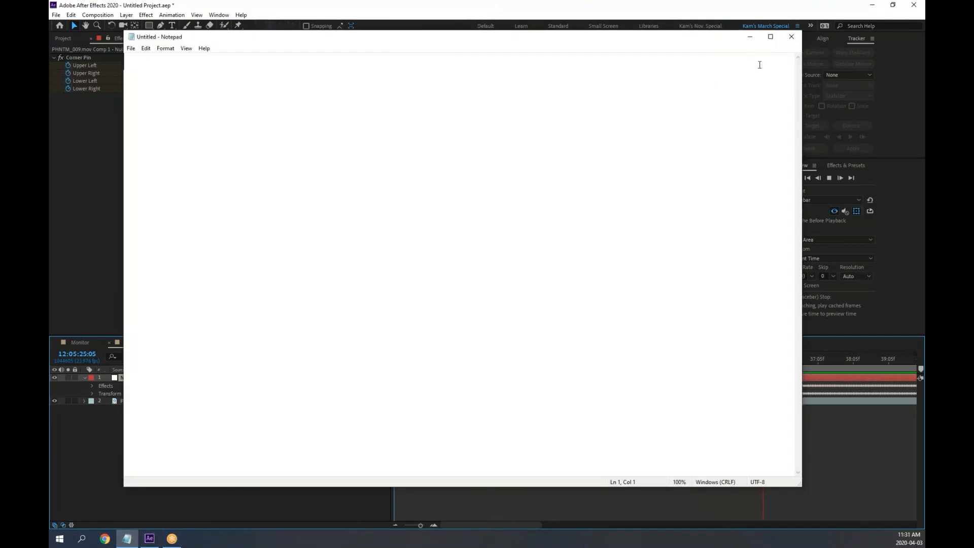
{"action": "left_click", "coordinate": [792, 37]}
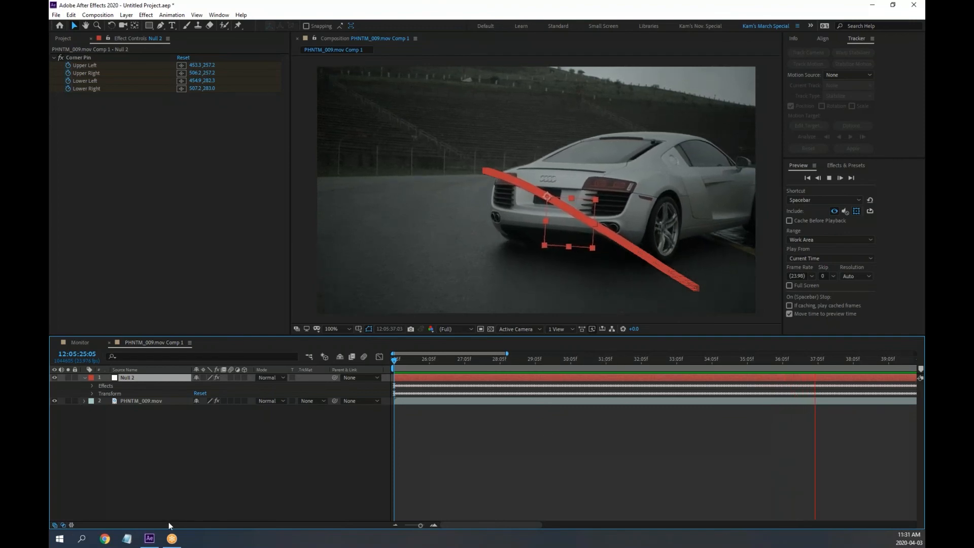
Stop playback, scrub the clip with Null 2 selected to verify its track, then launch Task Manager
{"action": "right_click", "coordinate": [149, 541]}
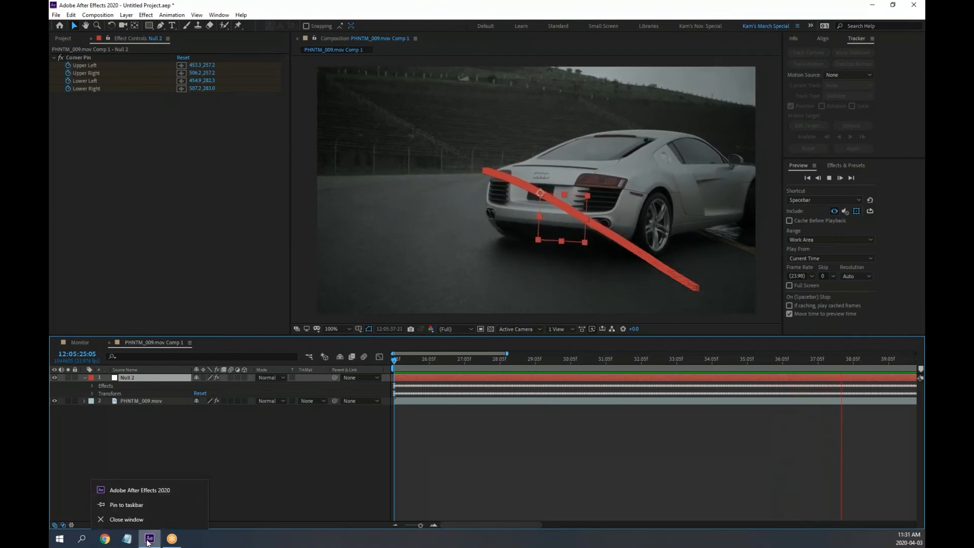
{"action": "left_click", "coordinate": [128, 520]}
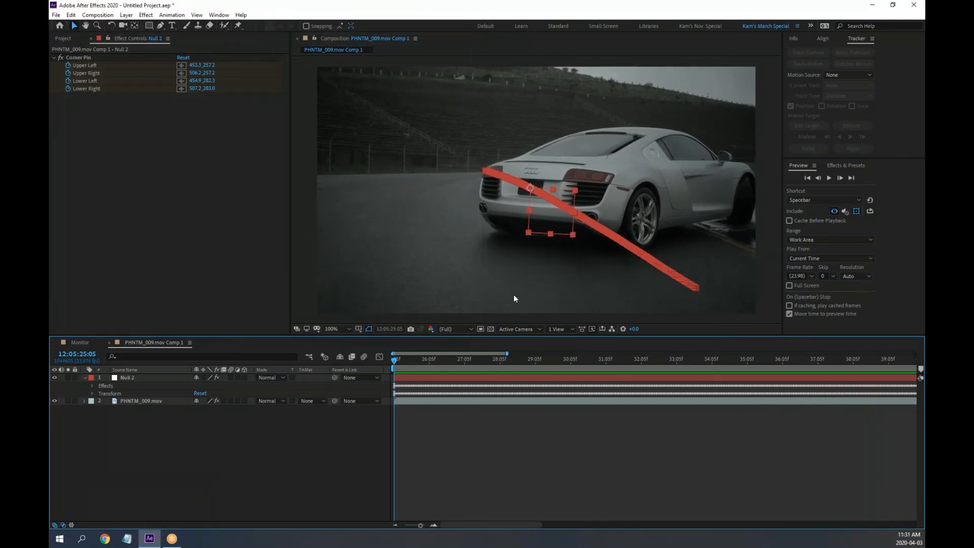
{"action": "left_click_drag", "start_coordinate": [514, 361], "coordinate": [485, 363]}
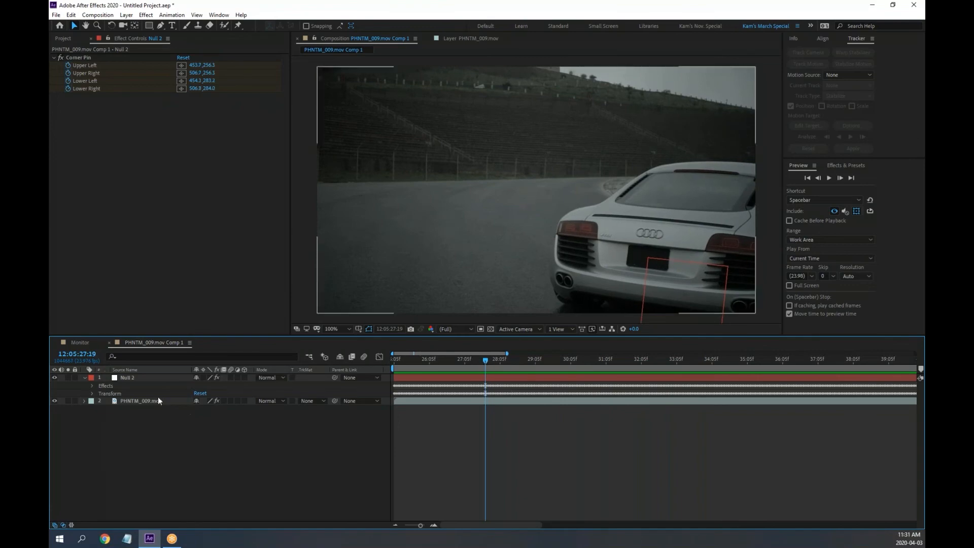
{"action": "left_click", "coordinate": [127, 377]}
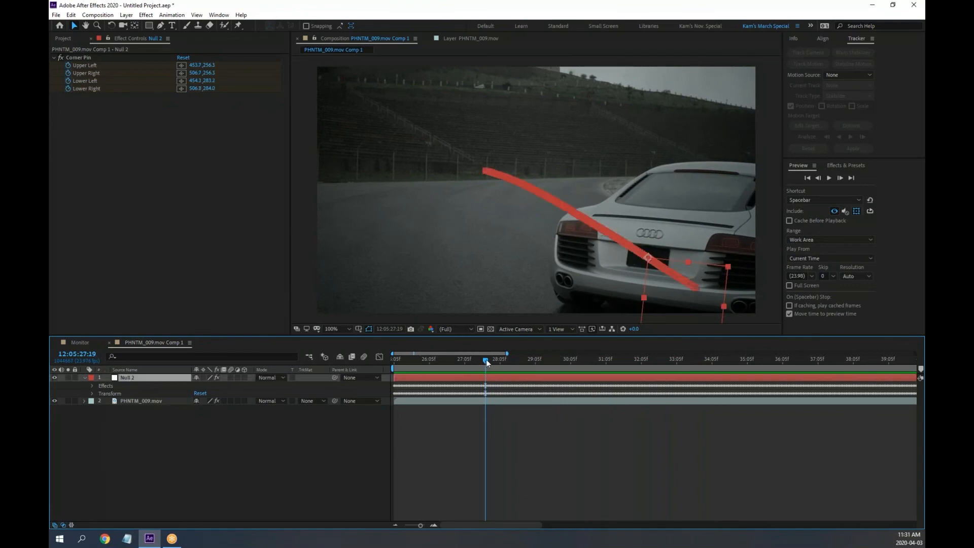
{"action": "left_click_drag", "start_coordinate": [486, 359], "coordinate": [550, 362]}
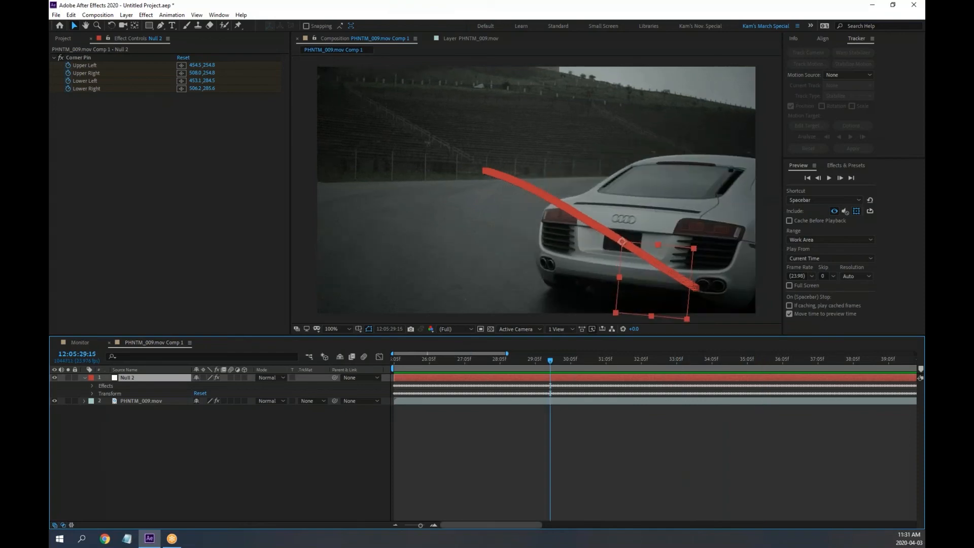
{"action": "right_click", "coordinate": [452, 542]}
{"action": "left_click", "coordinate": [483, 497]}
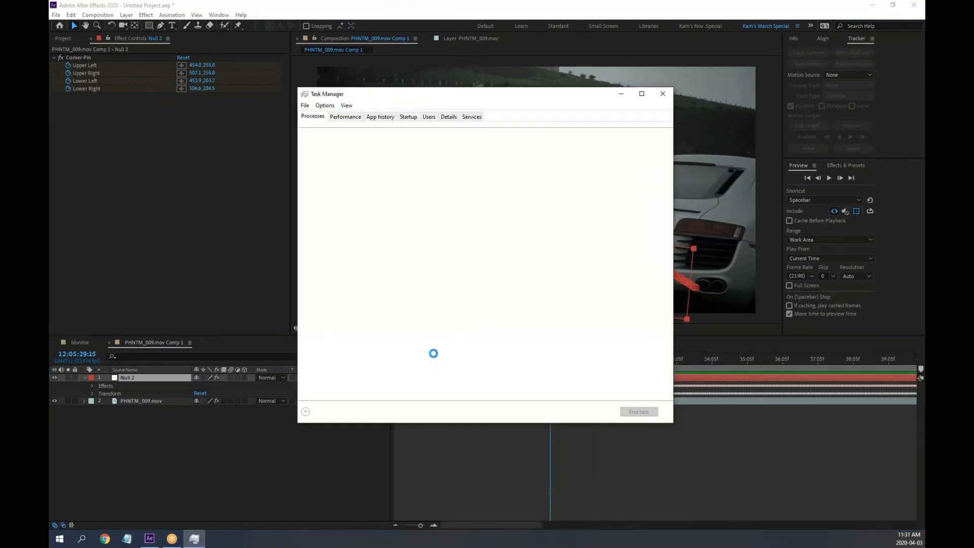
Review CPU, memory (22.8/31.8 GB) and Disk 0 (C:) performance, then return to After Effects
{"action": "left_click", "coordinate": [345, 117]}
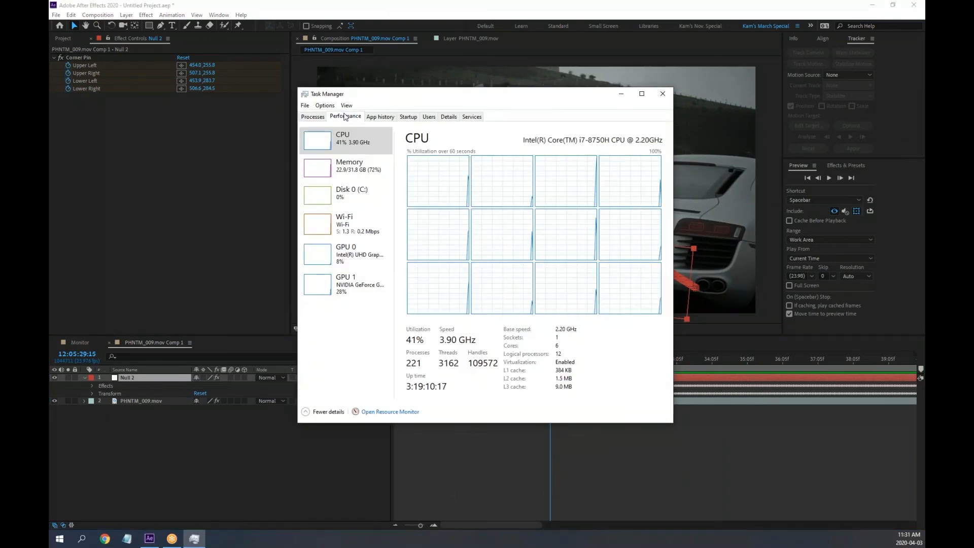
{"action": "left_click", "coordinate": [357, 166]}
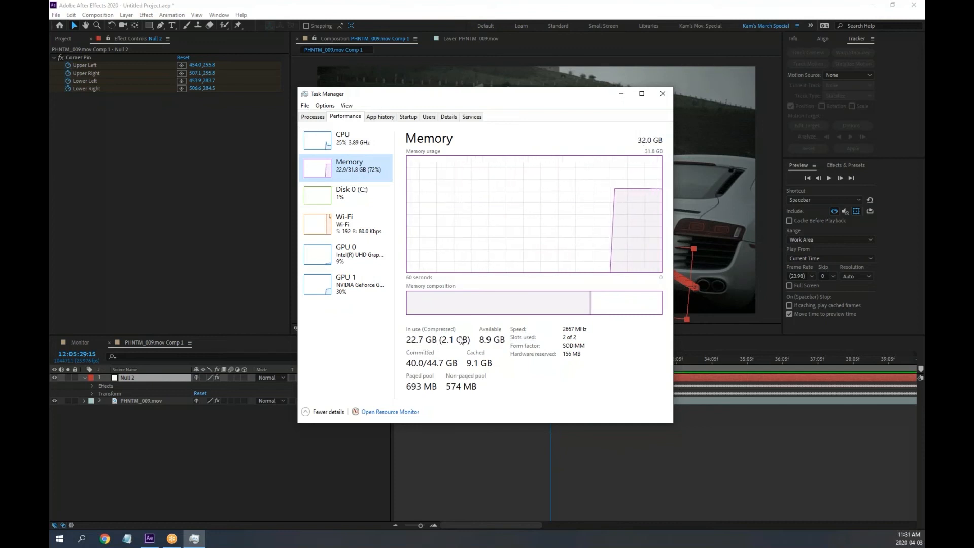
{"action": "left_click", "coordinate": [353, 192]}
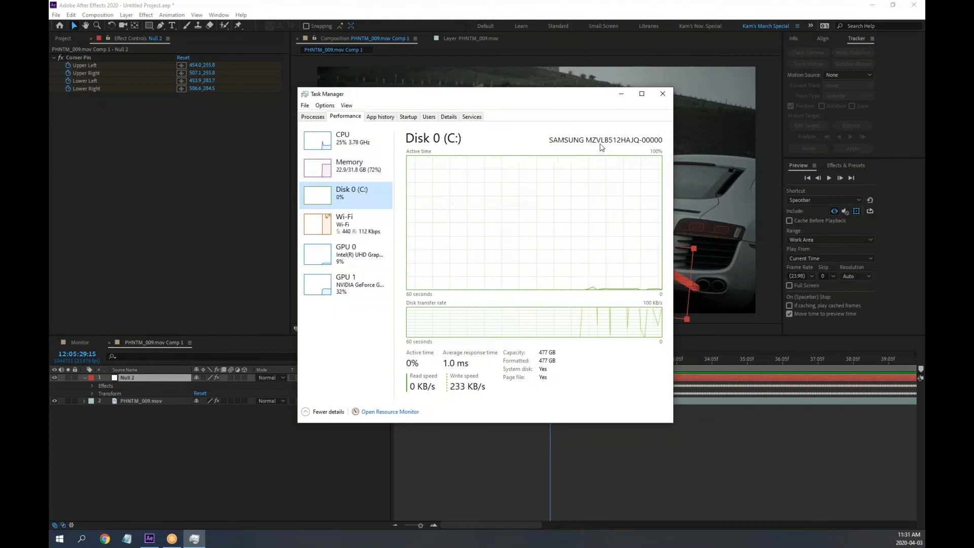
{"action": "left_click", "coordinate": [629, 15]}
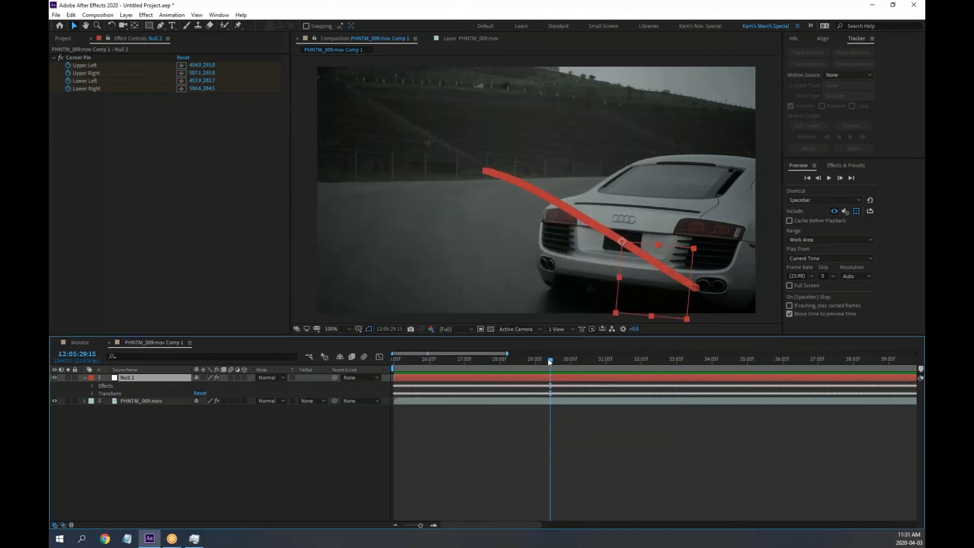
Move to 29:10 and save the project to the Desktop as tracker mocha.aep
{"action": "mouse_move", "coordinate": [550, 362]}
{"action": "left_mouse_down"}
{"action": "mouse_move", "coordinate": [611, 358]}
{"action": "mouse_move", "coordinate": [543, 359]}
{"action": "left_mouse_up"}
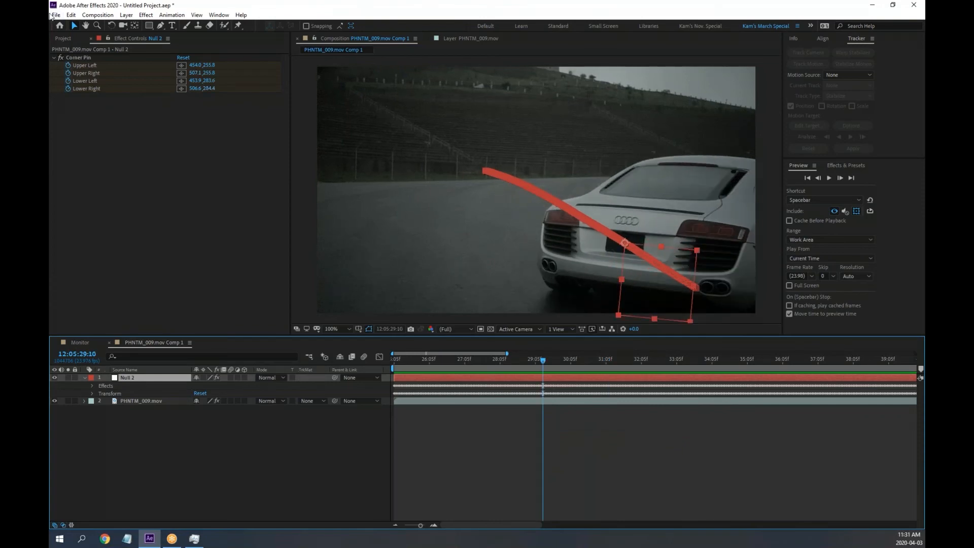
{"action": "left_click", "coordinate": [56, 16]}
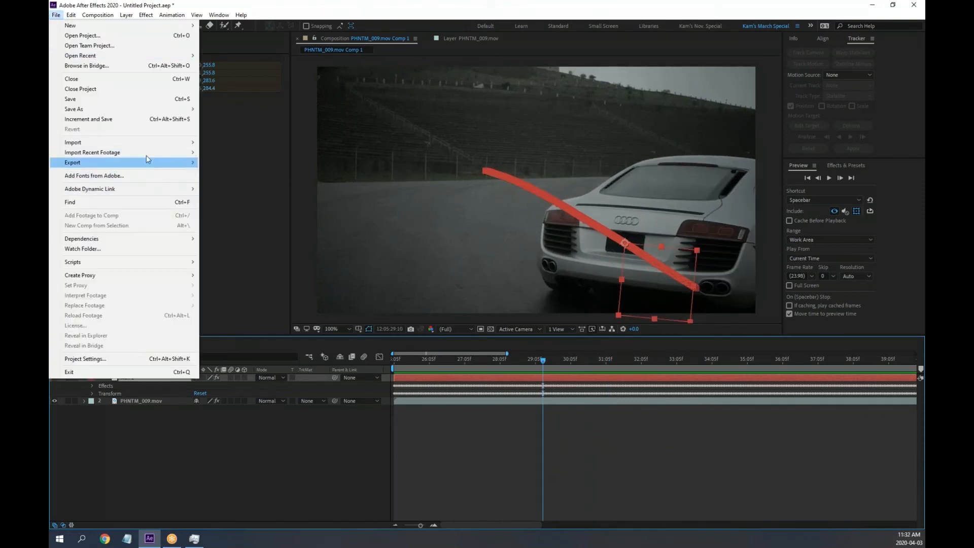
{"action": "mouse_move", "coordinate": [136, 111]}
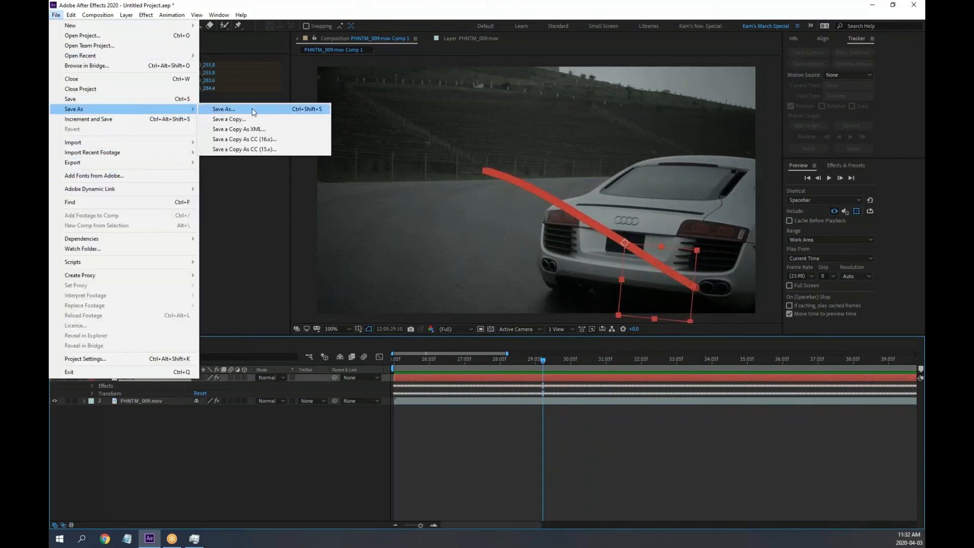
{"action": "left_click", "coordinate": [252, 109]}
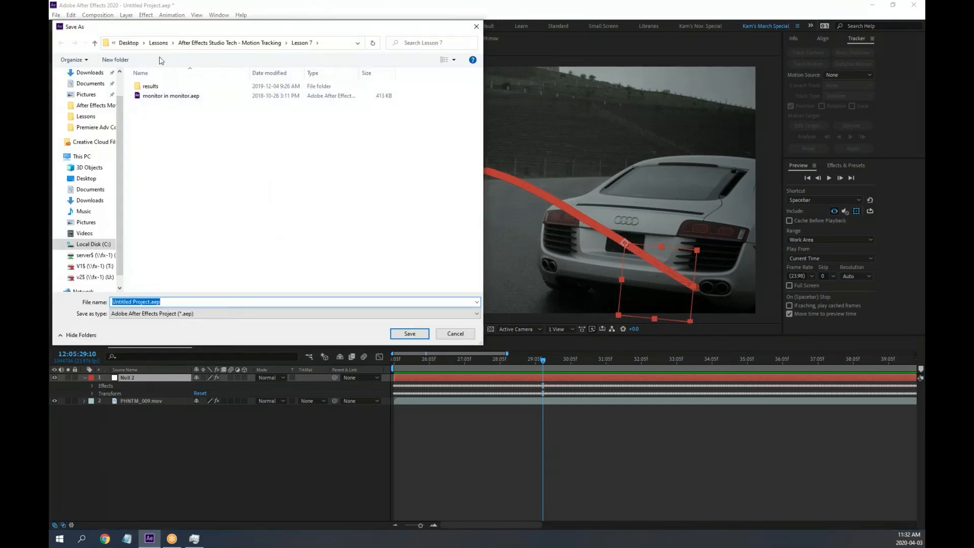
{"action": "left_click", "coordinate": [128, 44]}
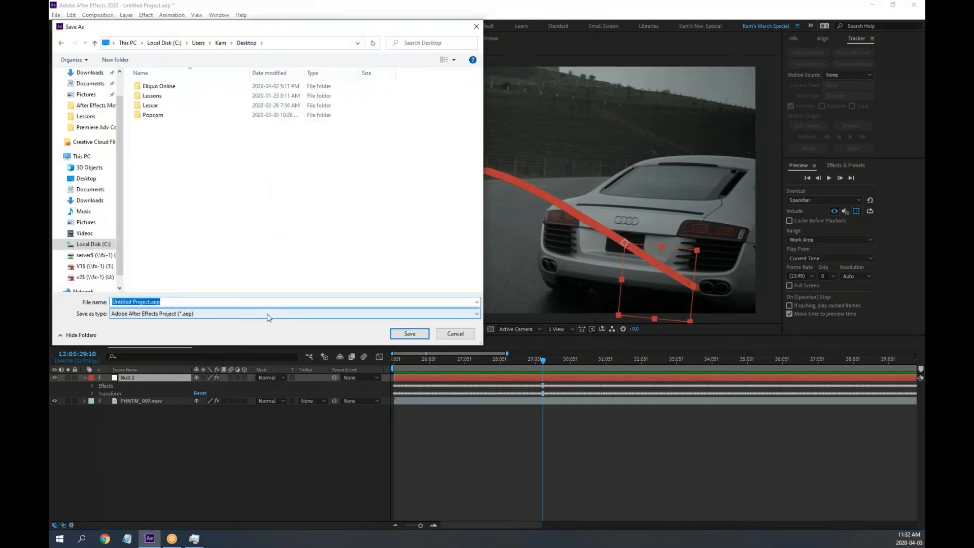
{"action": "type", "text": "racker mocha"}
{"action": "key", "text": "Return"}
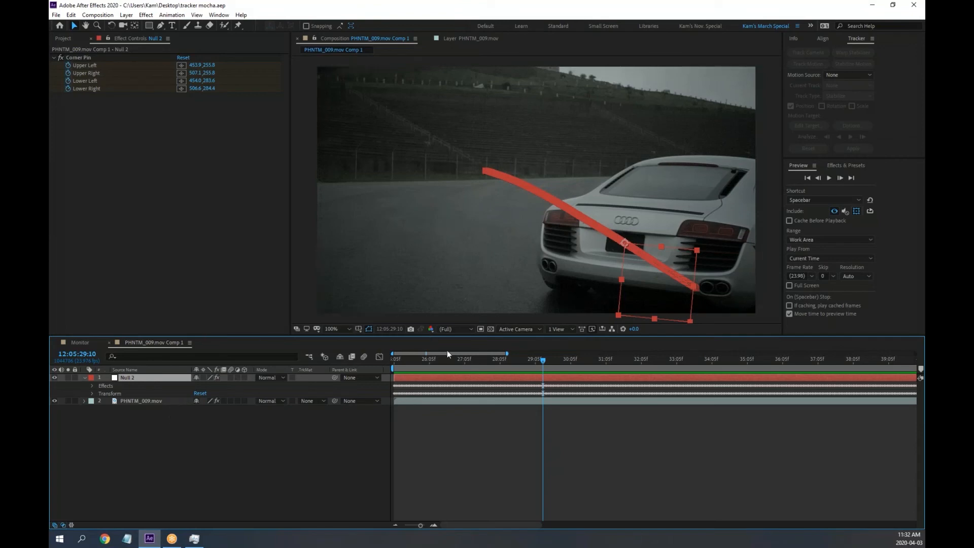
Lock PHNTM_009.mov and add licenceplate.jpg as the comp's top layer, viewed at 50%
{"action": "left_click", "coordinate": [84, 378]}
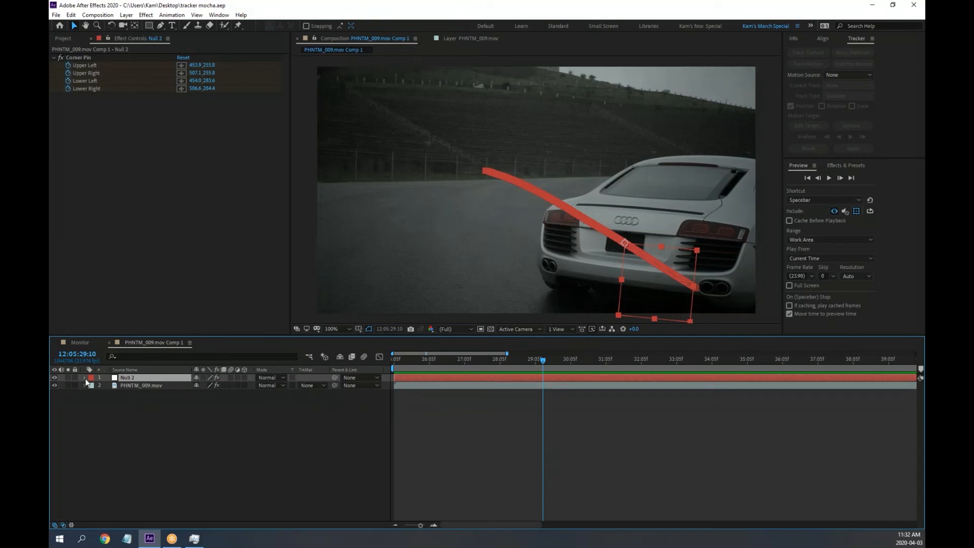
{"action": "left_click", "coordinate": [75, 385]}
{"action": "left_click", "coordinate": [63, 38]}
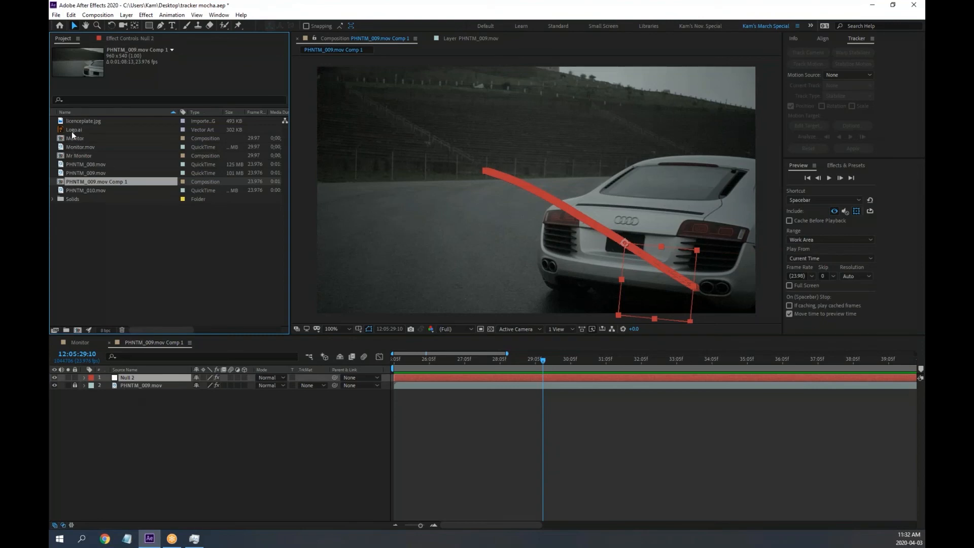
{"action": "left_click", "coordinate": [79, 120]}
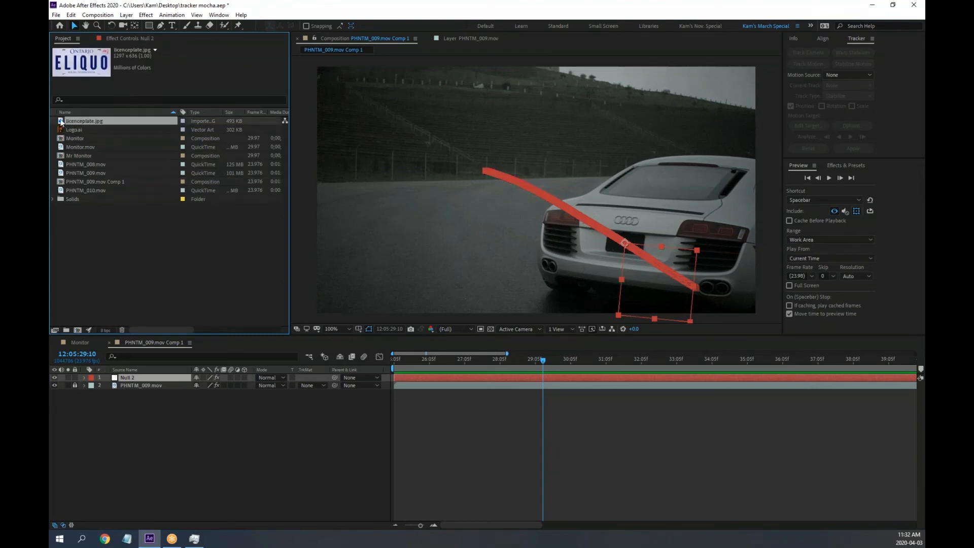
{"action": "left_click_drag", "start_coordinate": [61, 122], "coordinate": [506, 158]}
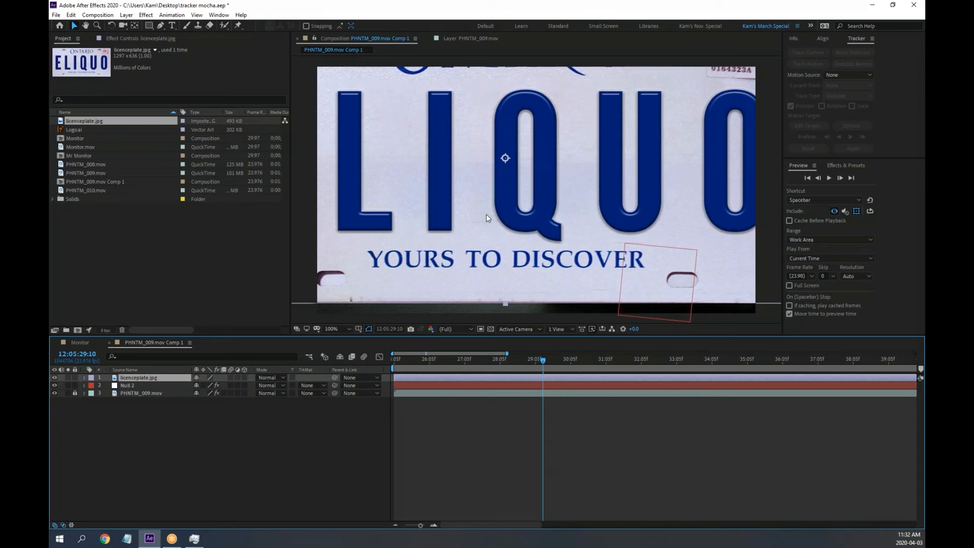
{"action": "key", "text": "comma"}
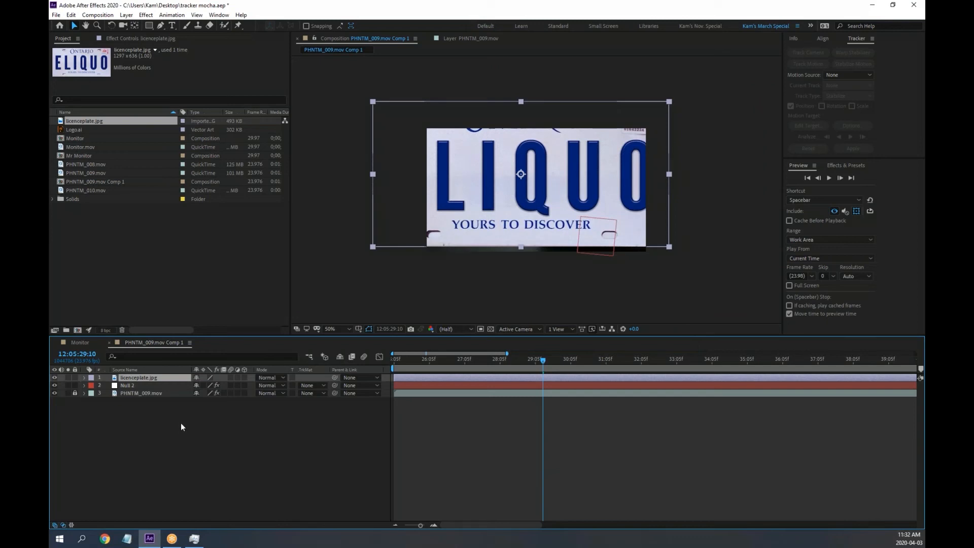
Reveal Null 2's Corner Pin values and the plate's Transform, shrinking the plate to 21% scale
{"action": "left_click", "coordinate": [84, 385]}
{"action": "left_click", "coordinate": [92, 394]}
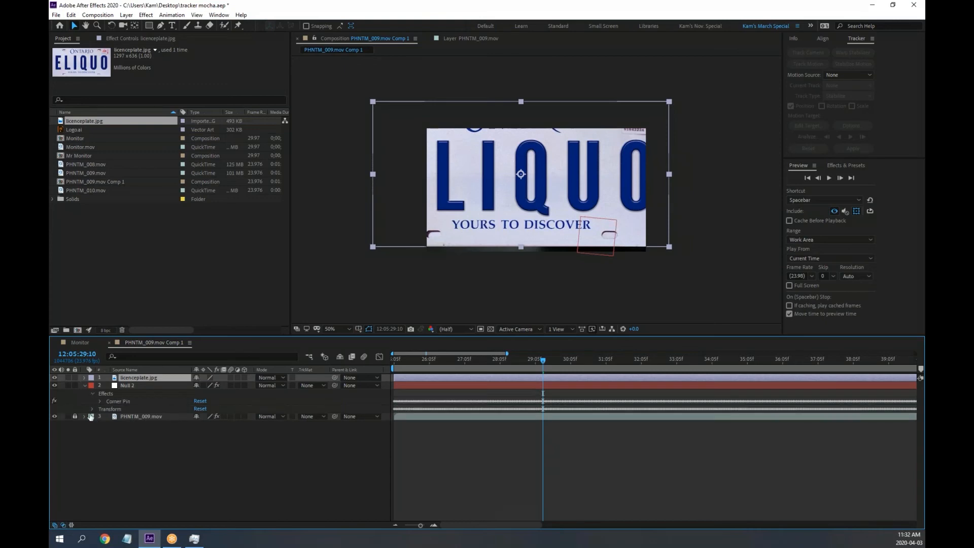
{"action": "left_click", "coordinate": [99, 400]}
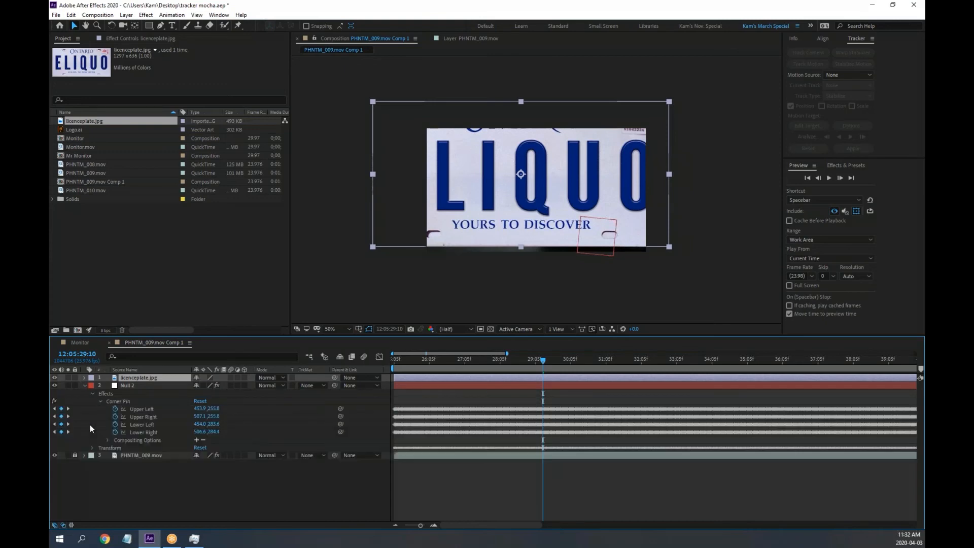
{"action": "left_click", "coordinate": [84, 378]}
{"action": "left_click", "coordinate": [93, 386]}
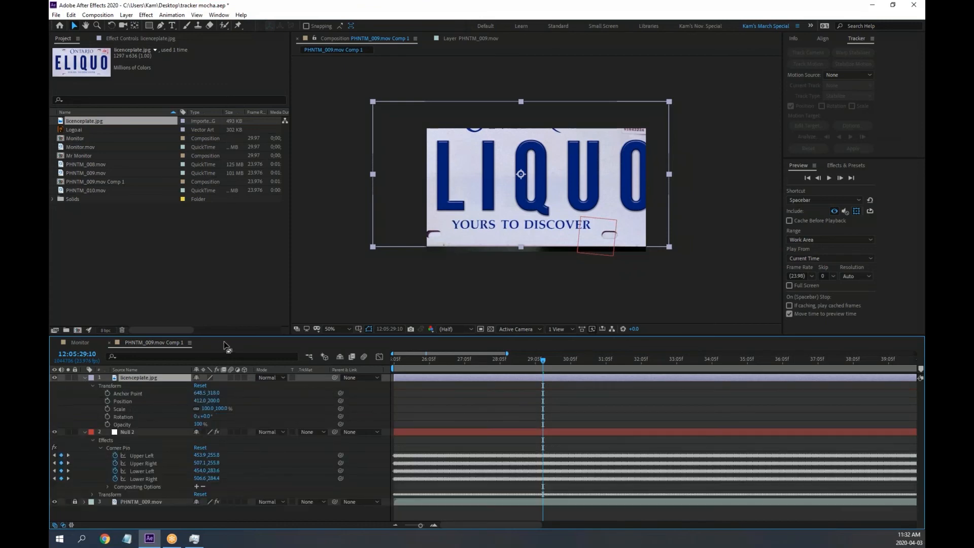
{"action": "left_click_drag", "start_coordinate": [234, 335], "coordinate": [242, 248]}
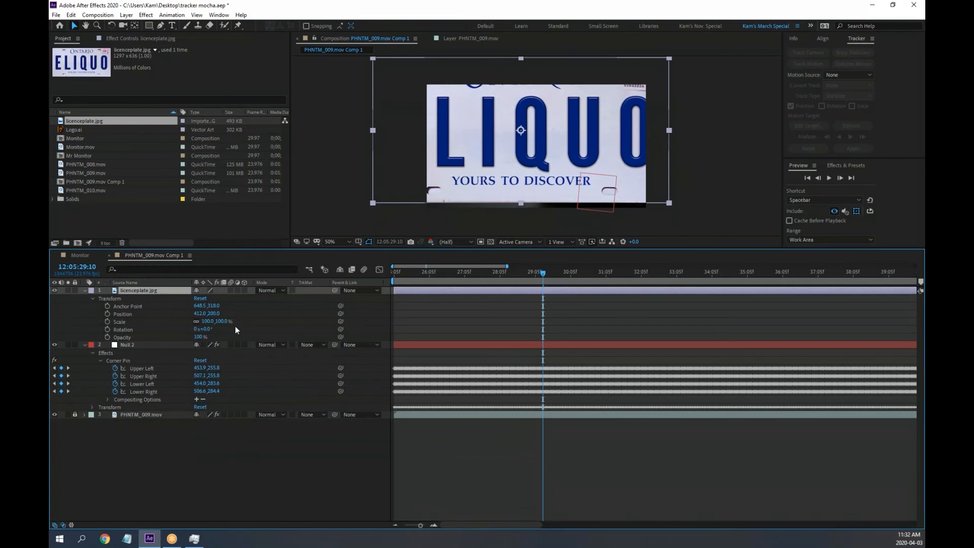
{"action": "left_click_drag", "start_coordinate": [223, 322], "coordinate": [194, 330]}
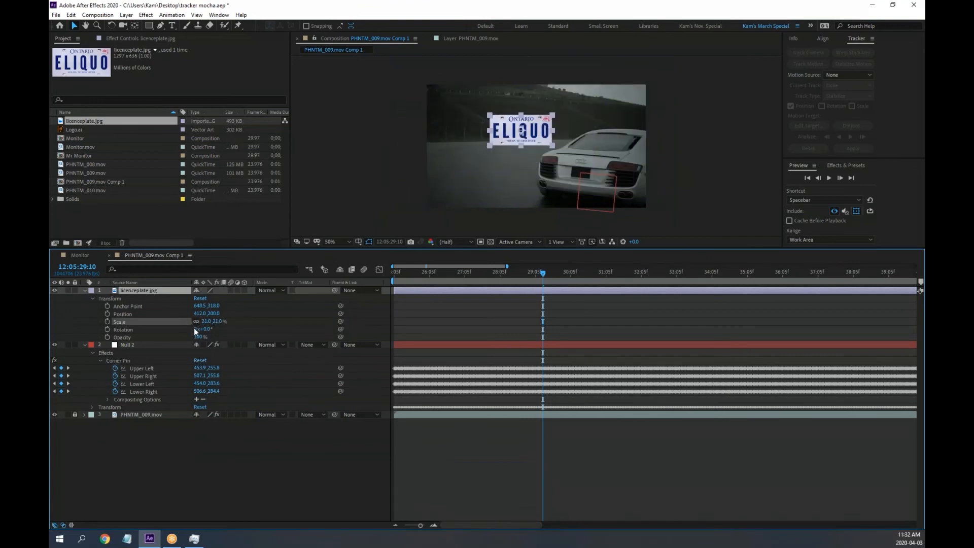
{"action": "key", "text": "Return"}
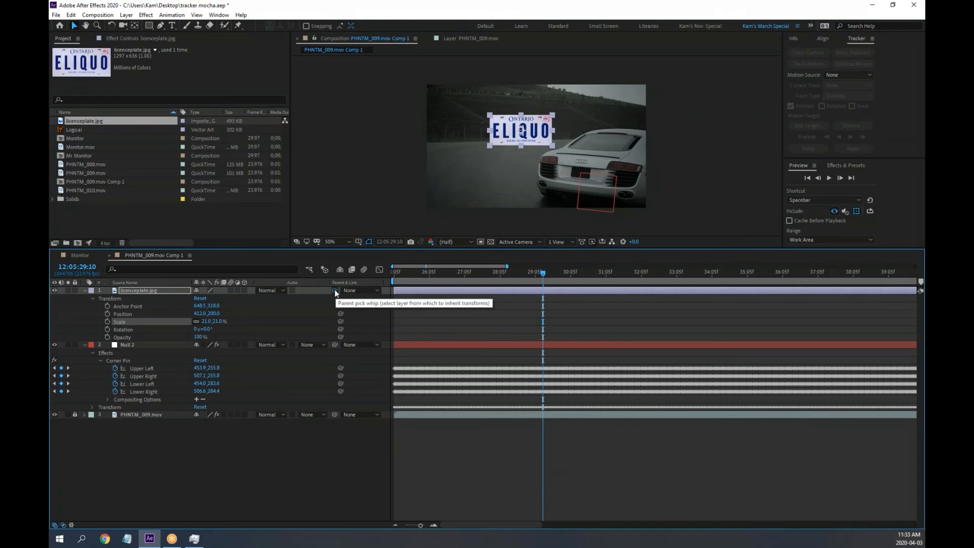
Set the plate's Parent to None, reset its Transform, and scale it to 51%
{"action": "left_click_drag", "start_coordinate": [334, 289], "coordinate": [137, 345]}
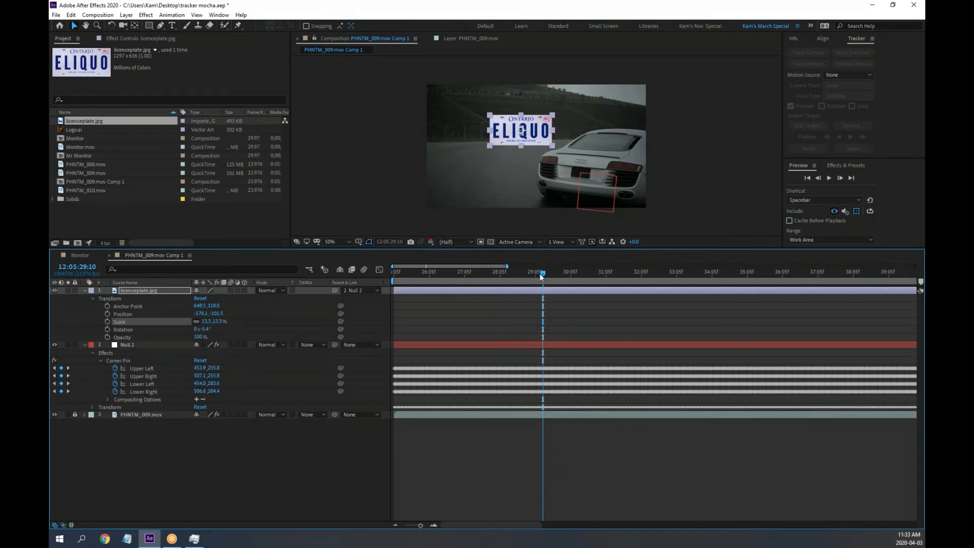
{"action": "left_click_drag", "start_coordinate": [541, 274], "coordinate": [331, 270]}
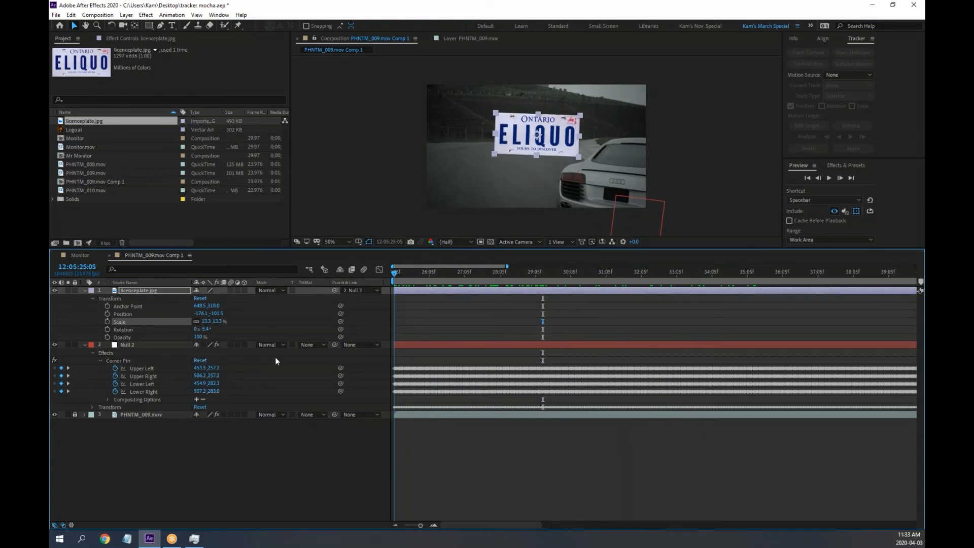
{"action": "left_click", "coordinate": [360, 290]}
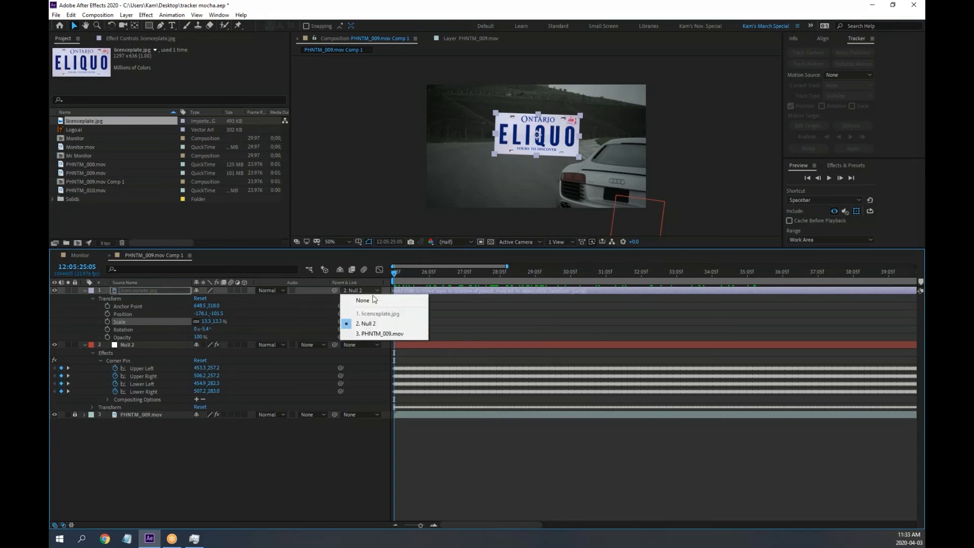
{"action": "left_click", "coordinate": [363, 300]}
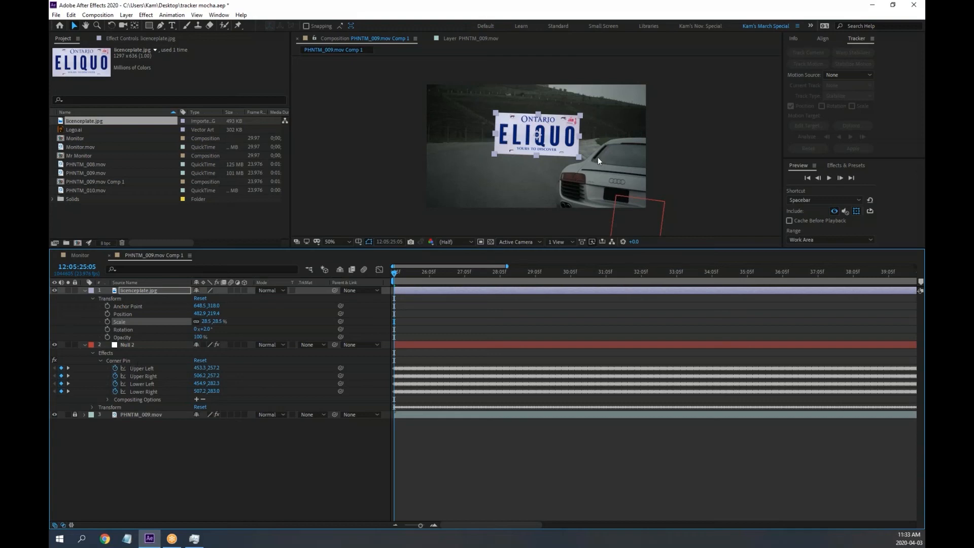
{"action": "key", "text": "slash"}
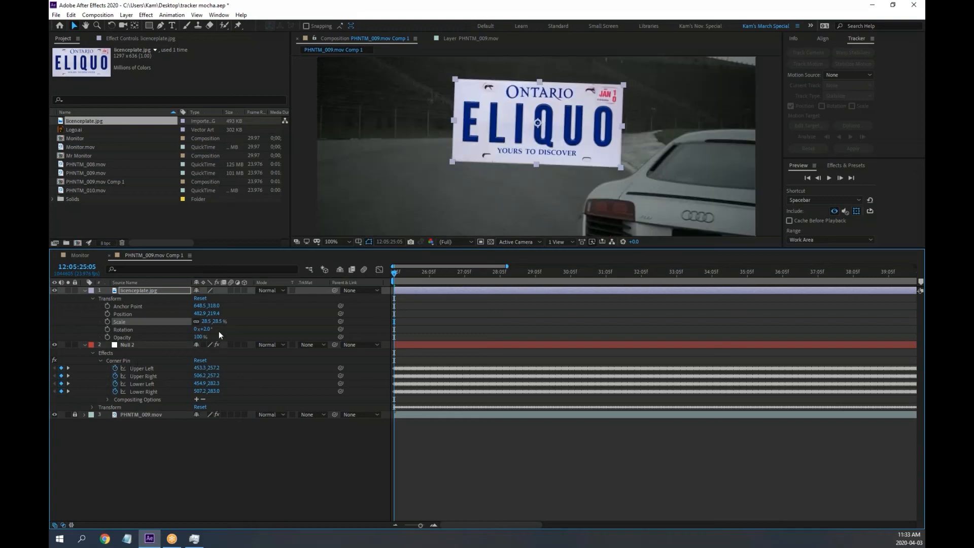
{"action": "left_click", "coordinate": [200, 298]}
{"action": "scroll", "coordinate": [616, 157], "scroll_direction": "down", "scroll_amount": 2}
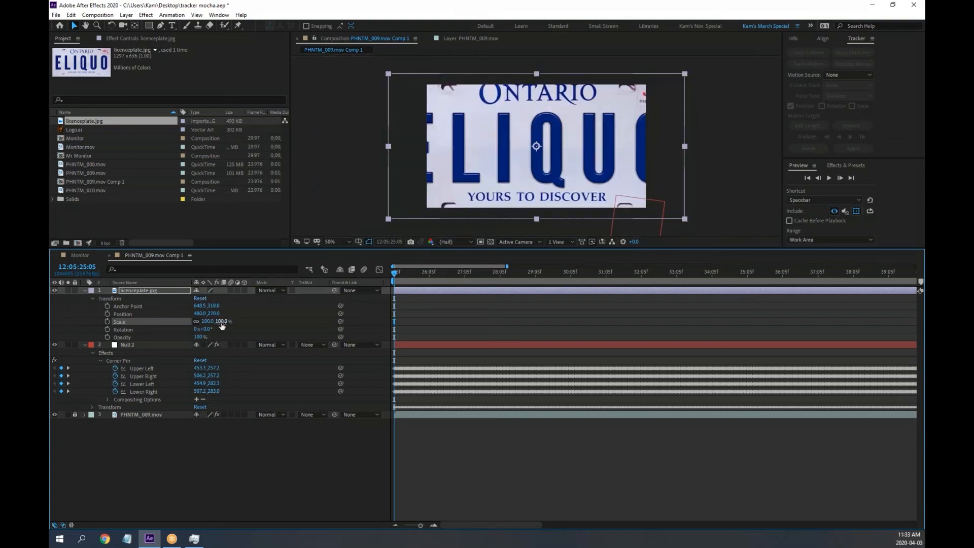
{"action": "left_click_drag", "start_coordinate": [216, 322], "coordinate": [191, 321]}
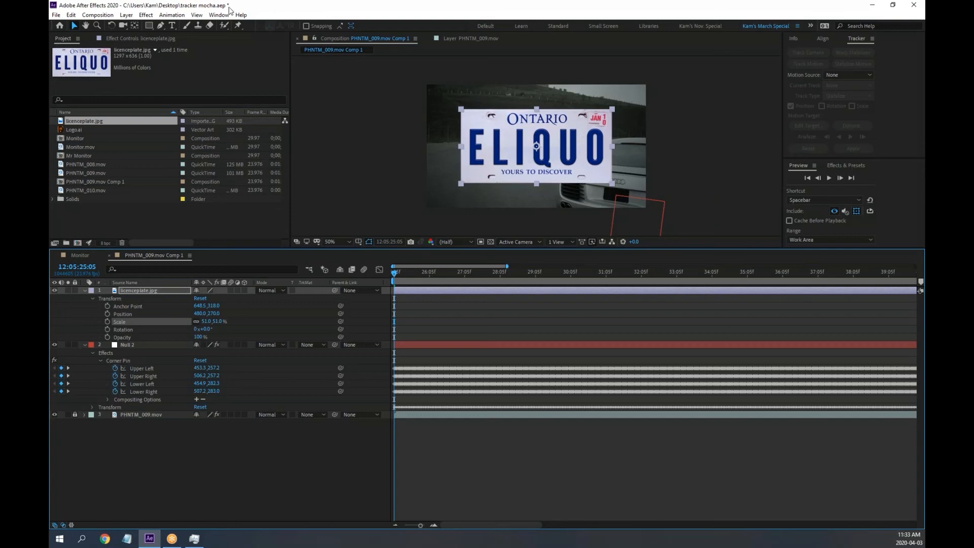
{"action": "left_click", "coordinate": [150, 16]}
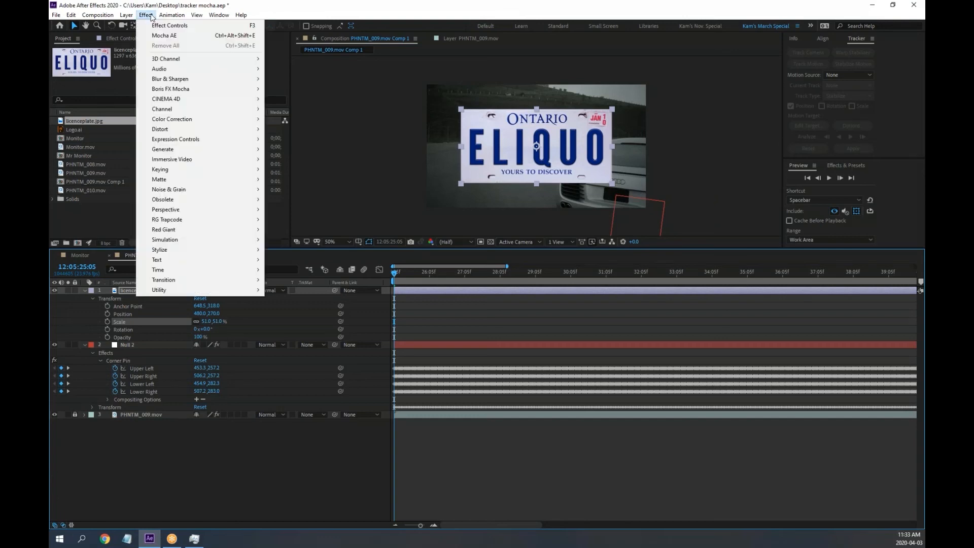
Apply Corner Pin to the plate, move Upper Left to 7.8,9.8, and reset its scale to 100%
{"action": "mouse_move", "coordinate": [162, 130]}
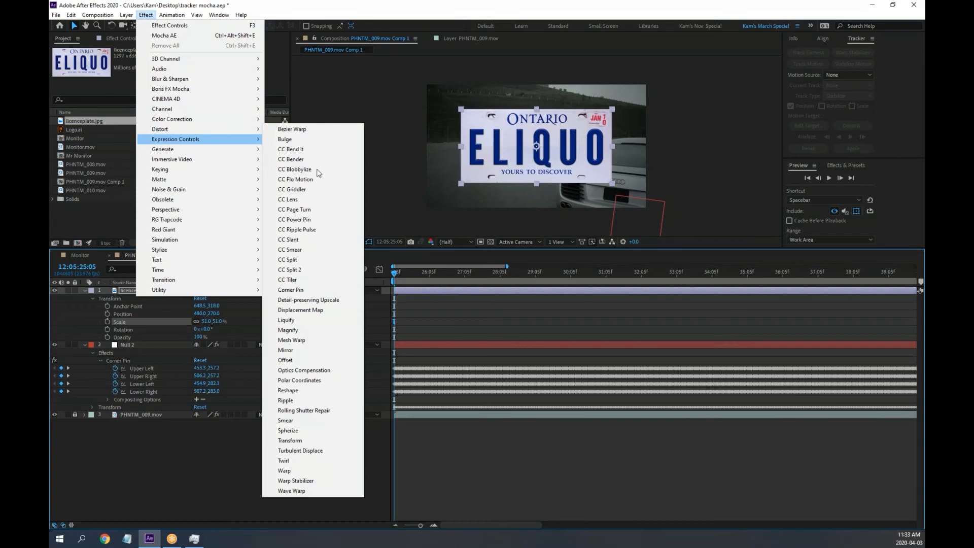
{"action": "left_click", "coordinate": [303, 291]}
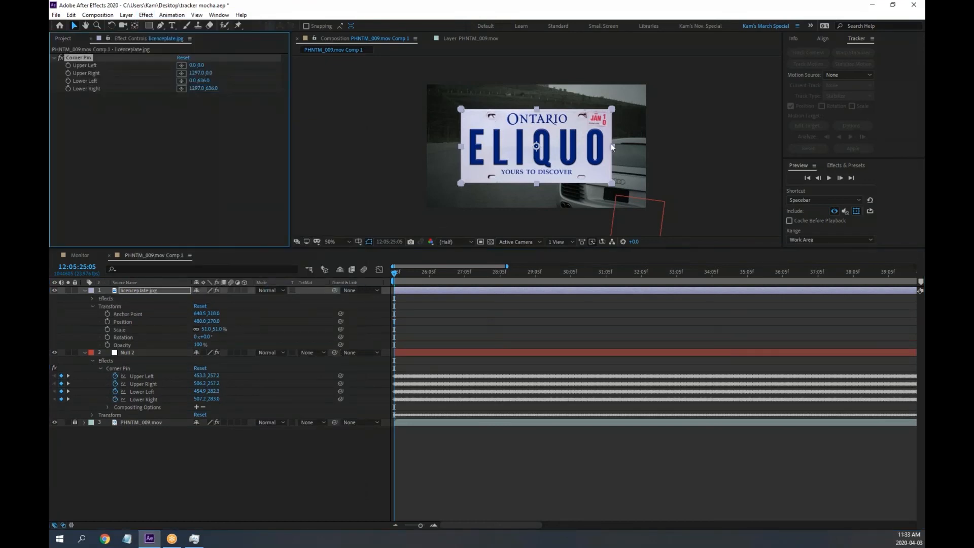
{"action": "key", "text": "slash"}
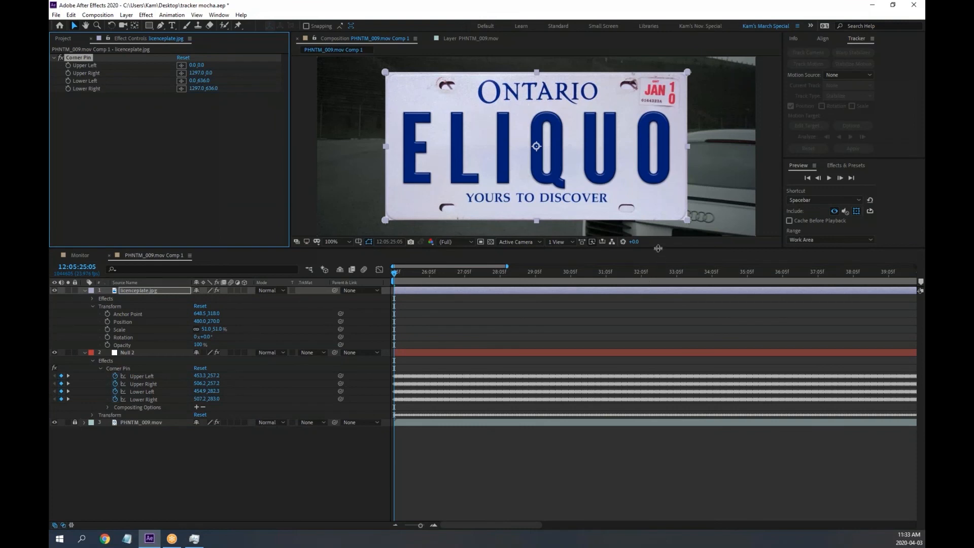
{"action": "left_click_drag", "start_coordinate": [658, 249], "coordinate": [647, 315]}
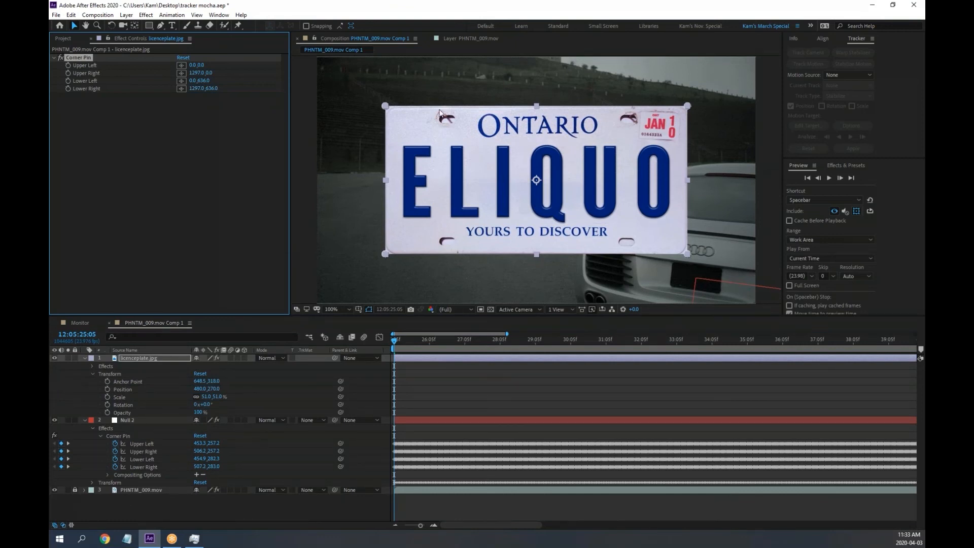
{"action": "mouse_move", "coordinate": [385, 106]}
{"action": "left_mouse_down"}
{"action": "mouse_move", "coordinate": [446, 150]}
{"action": "mouse_move", "coordinate": [446, 132]}
{"action": "mouse_move", "coordinate": [387, 108]}
{"action": "left_mouse_up"}
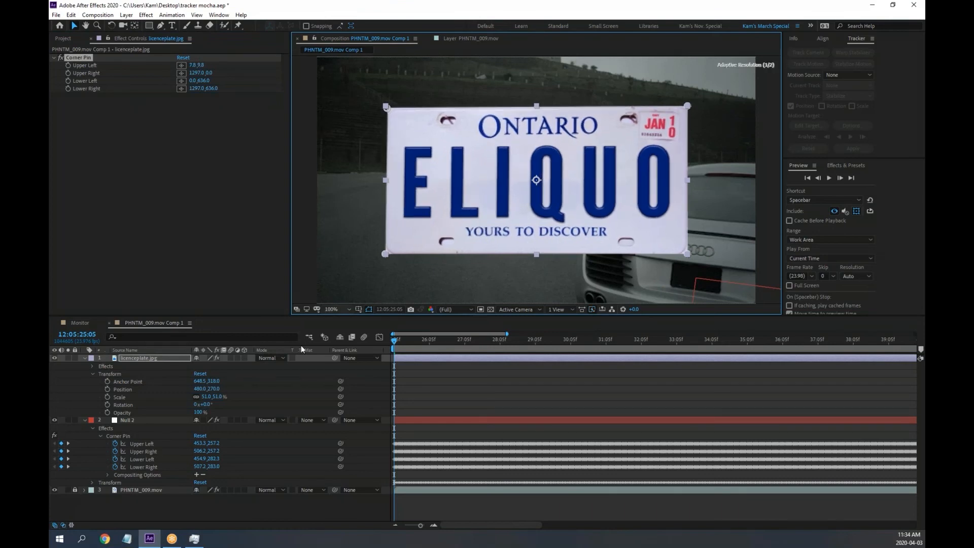
{"action": "left_click", "coordinate": [199, 374]}
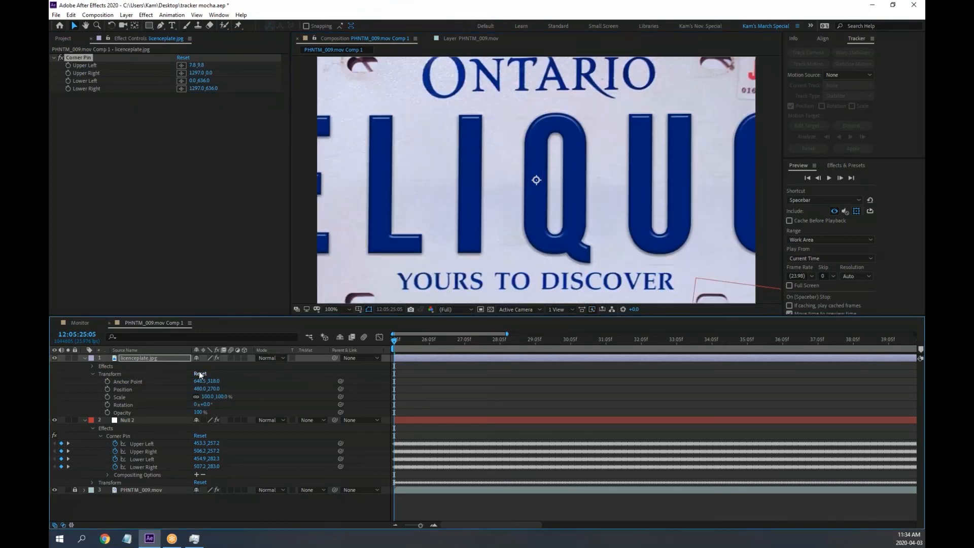
{"action": "scroll", "coordinate": [650, 212], "scroll_direction": "down", "scroll_amount": 2}
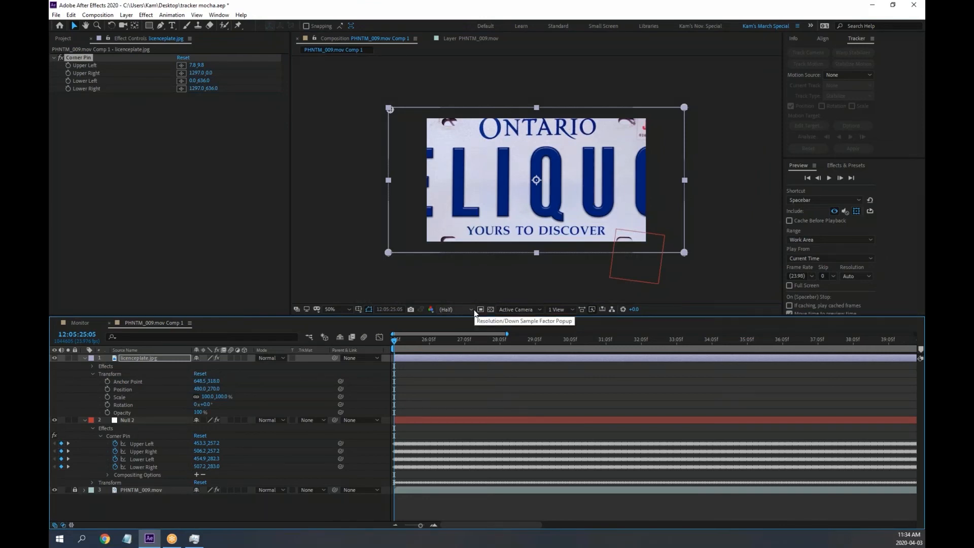
Lower the plate's opacity to see the footage and reveal its Corner Pin corner values
{"action": "key", "text": "t"}
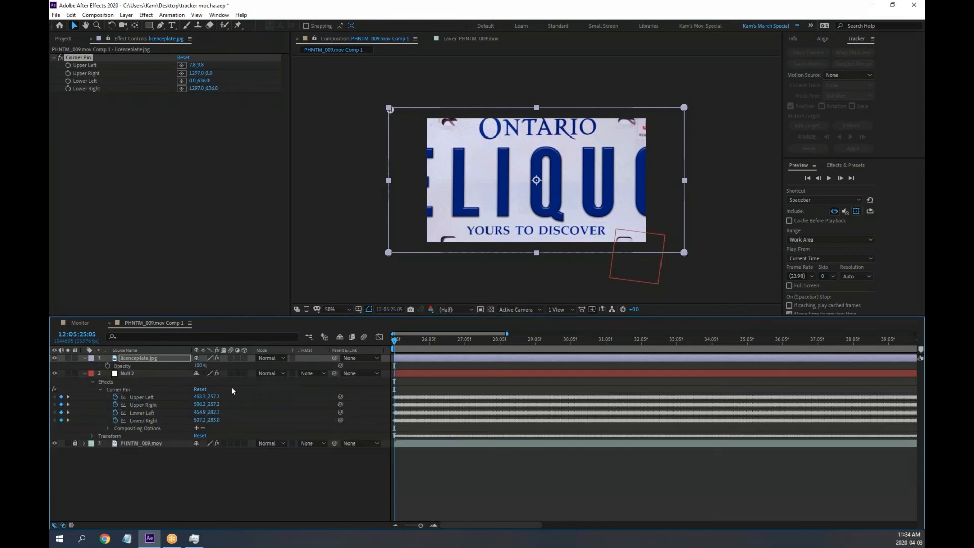
{"action": "left_click_drag", "start_coordinate": [202, 366], "coordinate": [173, 366]}
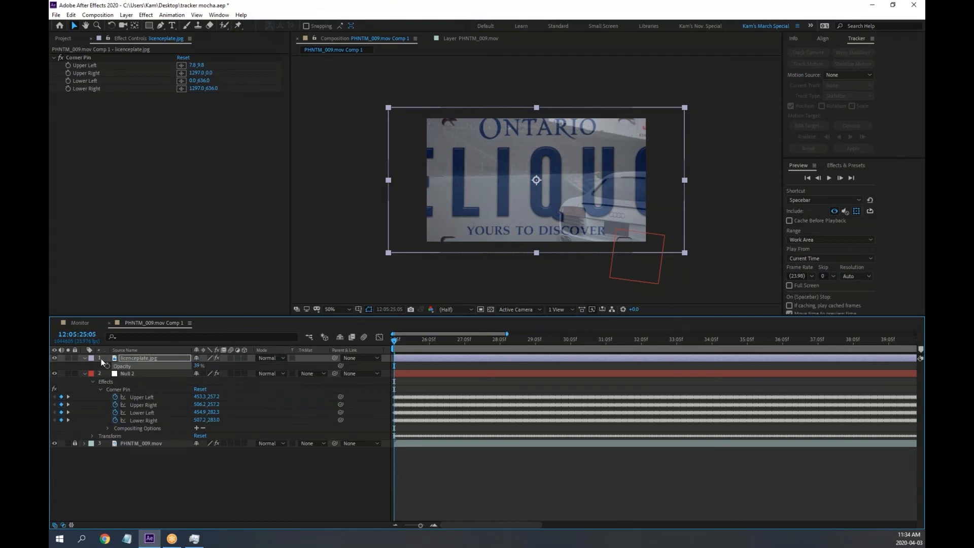
{"action": "left_click", "coordinate": [83, 357]}
{"action": "left_click", "coordinate": [83, 357]}
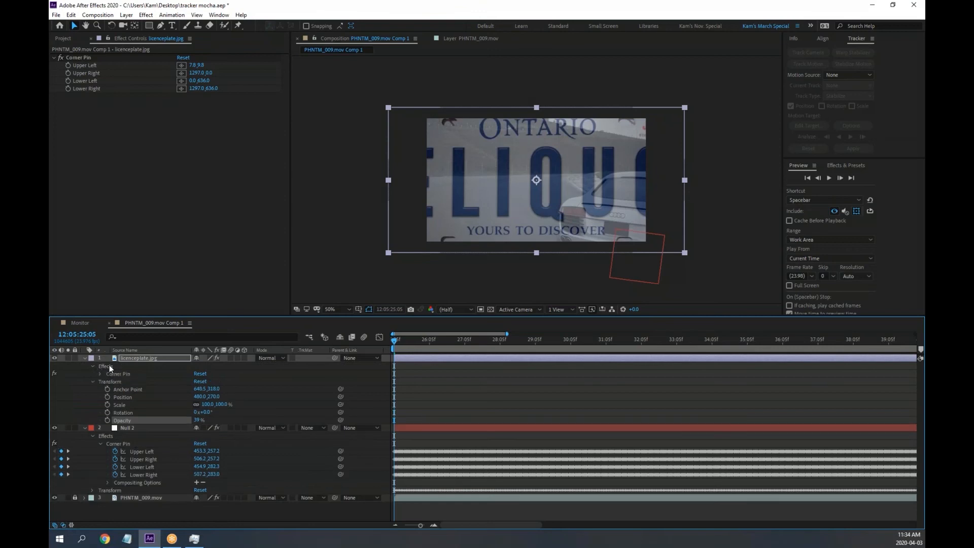
{"action": "left_click", "coordinate": [116, 374]}
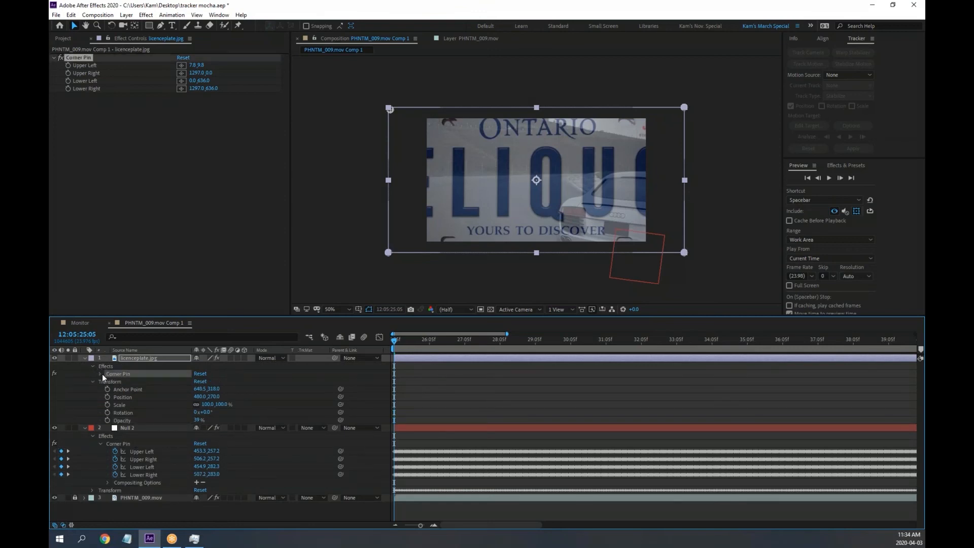
{"action": "left_click", "coordinate": [101, 374]}
{"action": "scroll", "coordinate": [666, 232], "scroll_direction": "up", "scroll_amount": 1}
{"action": "scroll", "coordinate": [666, 224], "scroll_direction": "down", "scroll_amount": 1}
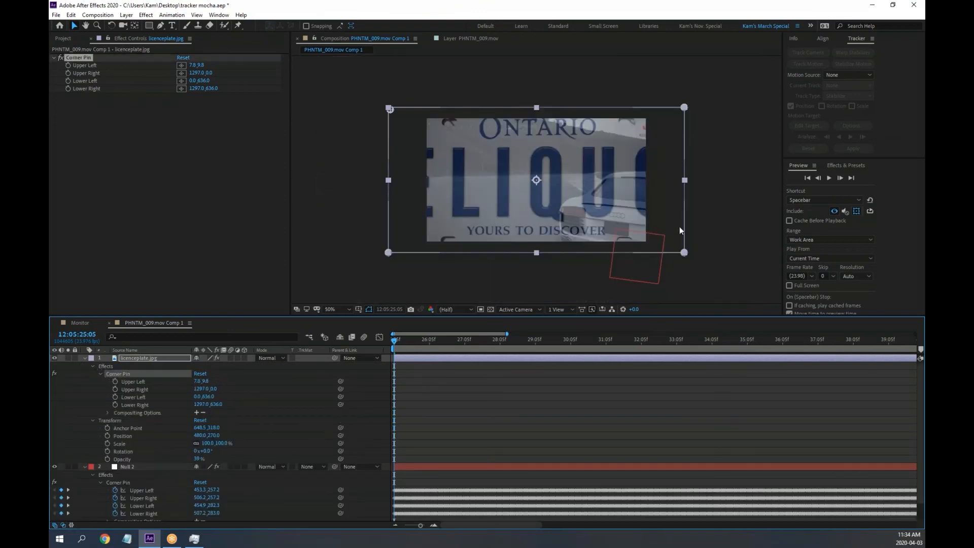
{"action": "left_click_drag", "start_coordinate": [680, 231], "coordinate": [572, 217]}
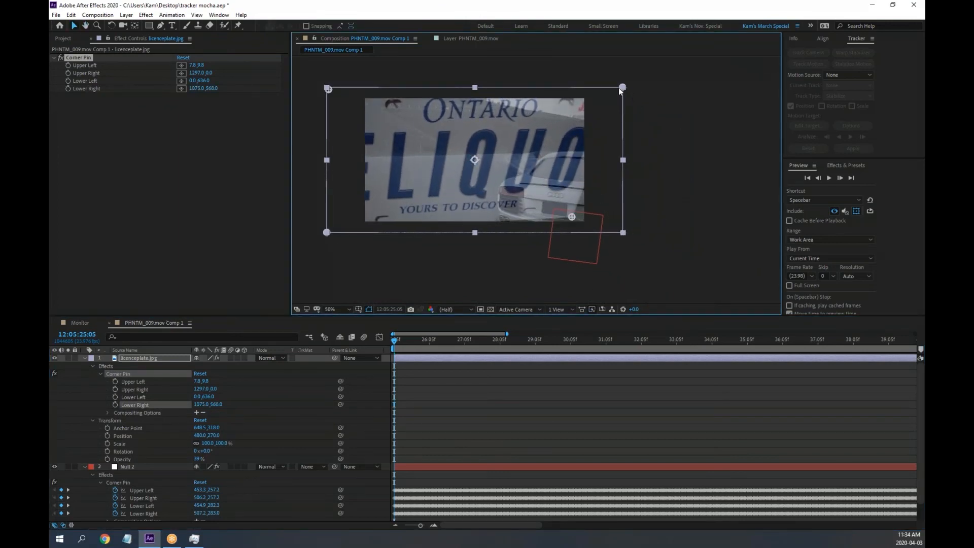
{"action": "left_click_drag", "start_coordinate": [619, 88], "coordinate": [588, 135]}
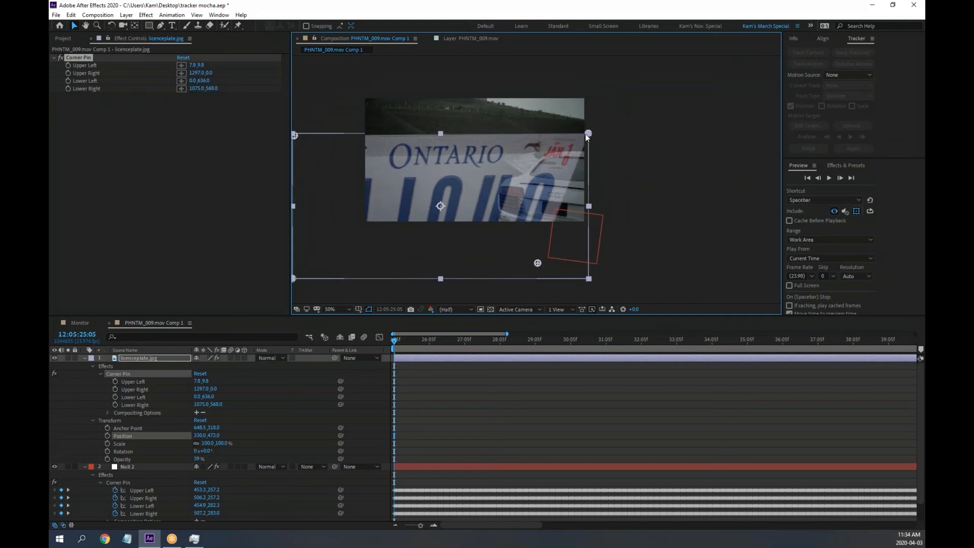
{"action": "key", "text": "ctrl+z"}
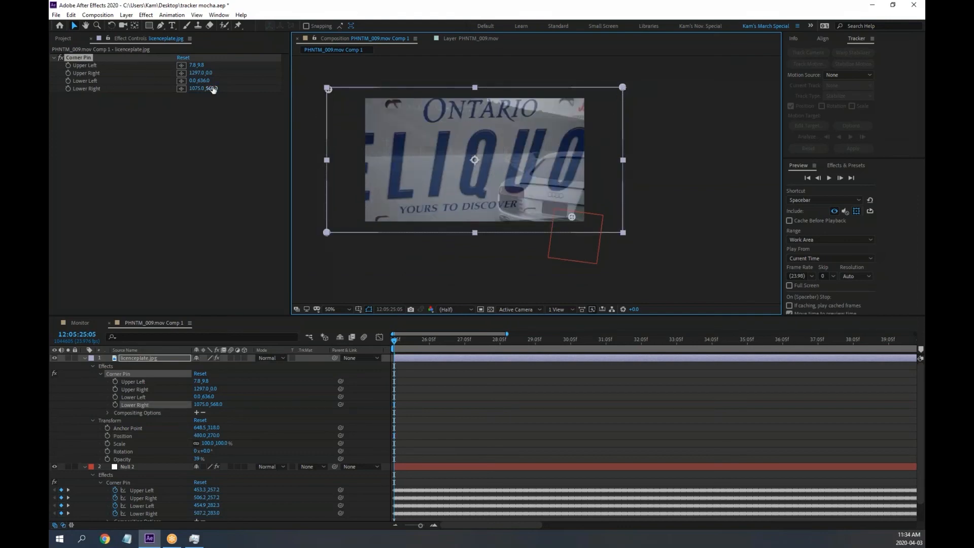
Pick a new Upper Right corner point and frame the car's licence plate in the viewer
{"action": "left_click", "coordinate": [182, 73]}
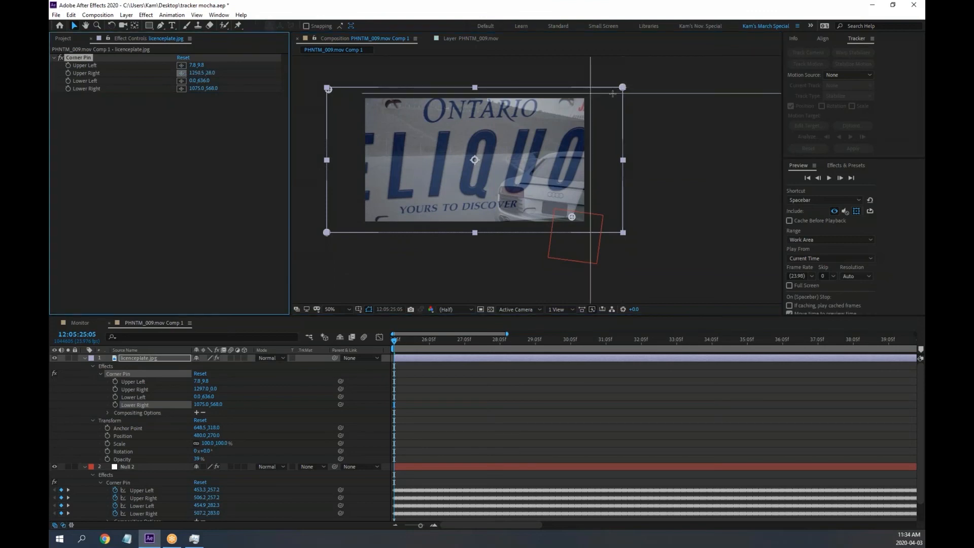
{"action": "left_click", "coordinate": [589, 118]}
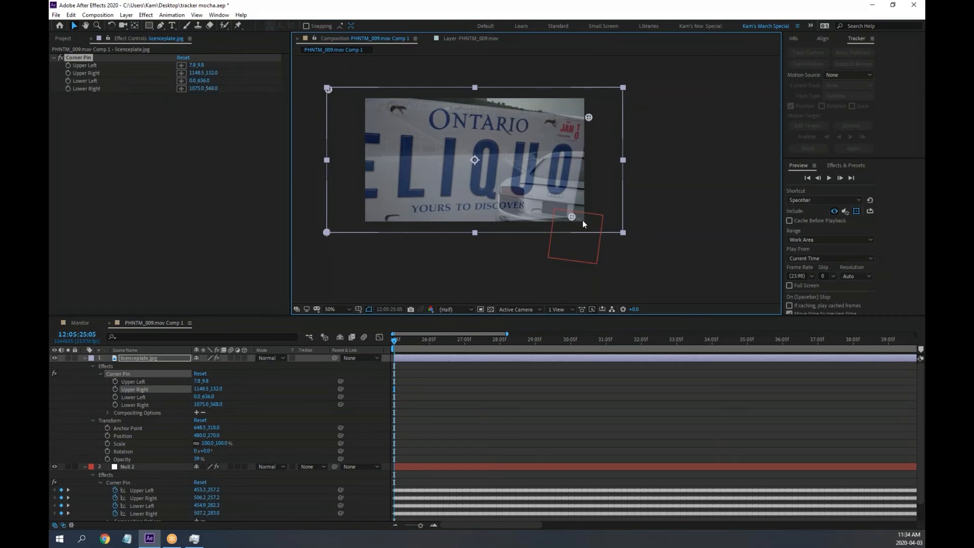
{"action": "scroll", "coordinate": [573, 212], "scroll_direction": "up", "scroll_amount": 4}
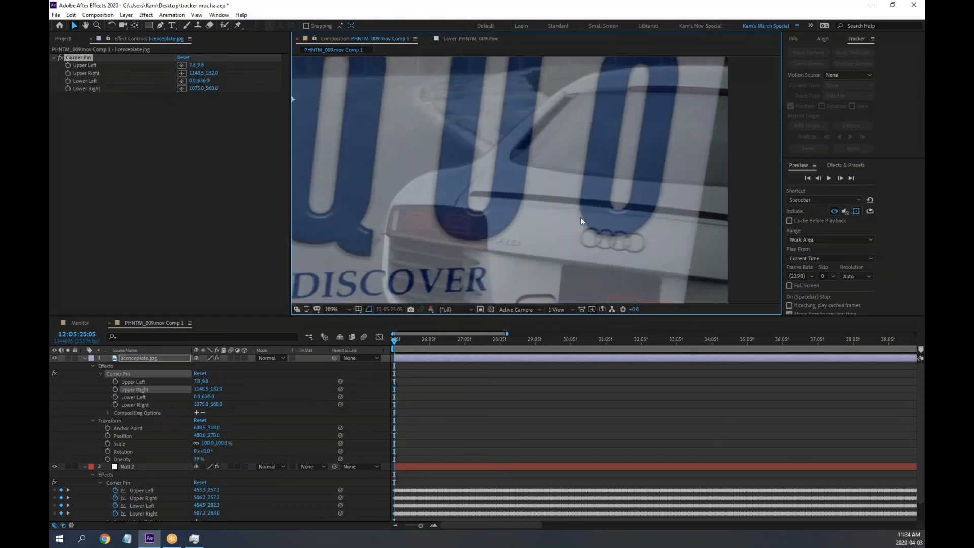
{"action": "scroll", "coordinate": [635, 245], "scroll_direction": "up", "scroll_amount": 2}
{"action": "left_click_drag", "start_coordinate": [652, 265], "coordinate": [433, 100]}
{"action": "left_click_drag", "start_coordinate": [523, 209], "coordinate": [588, 74]}
{"action": "left_click_drag", "start_coordinate": [511, 178], "coordinate": [497, 213]}
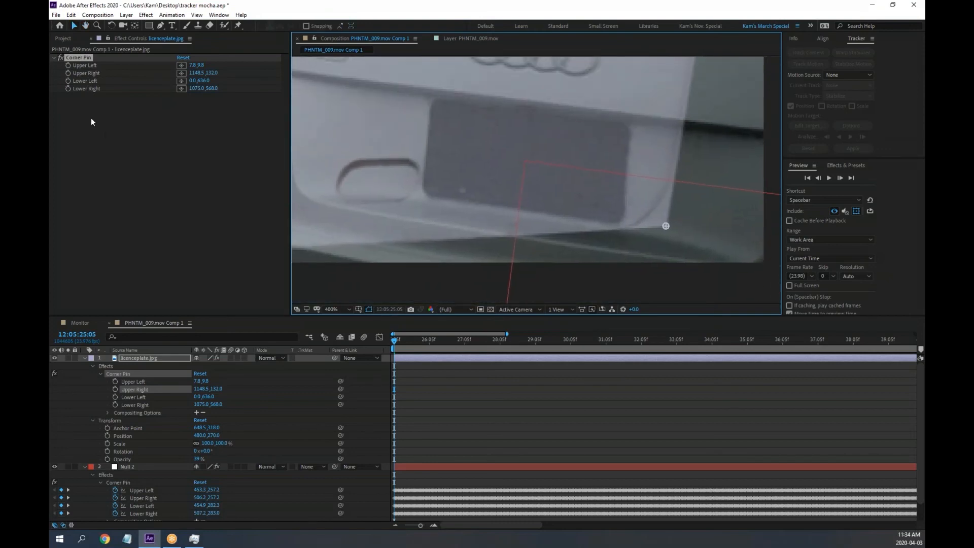
Pin the upper-left, upper-right, lower-left and lower-right corners onto the Audi plate's corners
{"action": "left_click", "coordinate": [182, 67]}
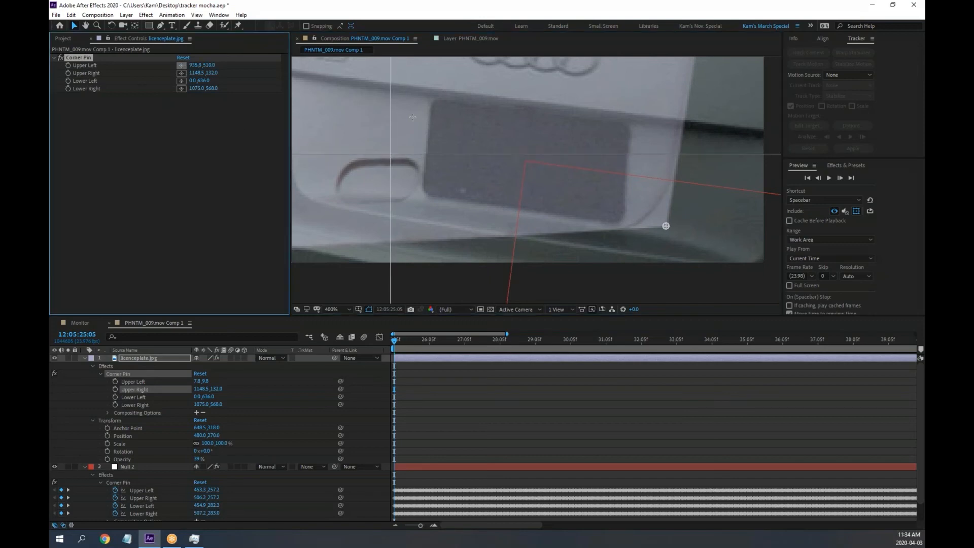
{"action": "left_click", "coordinate": [436, 103]}
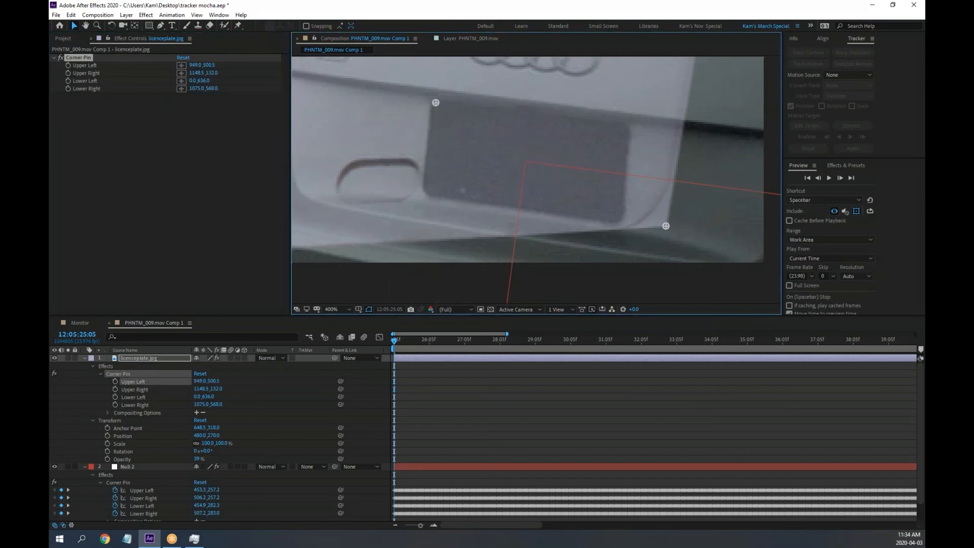
{"action": "left_click", "coordinate": [184, 72]}
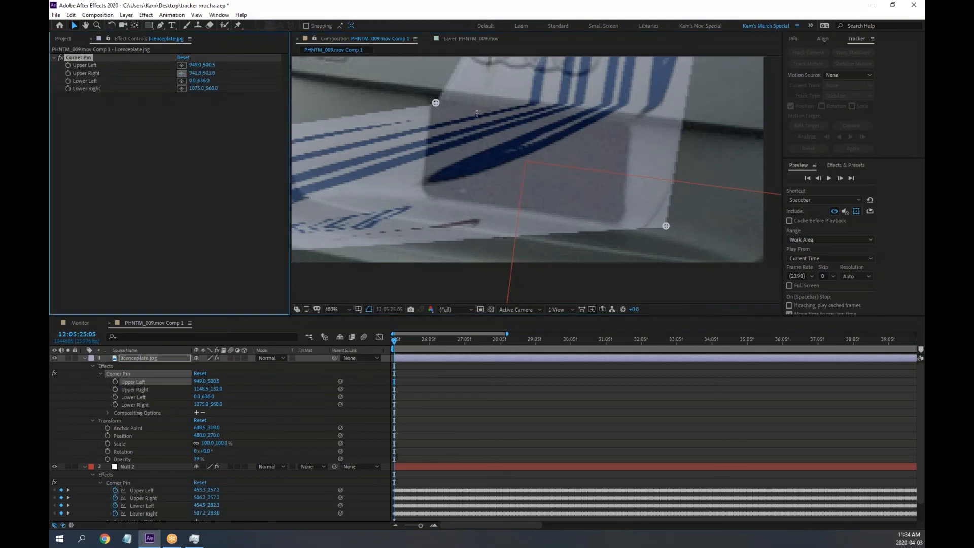
{"action": "left_click", "coordinate": [628, 130]}
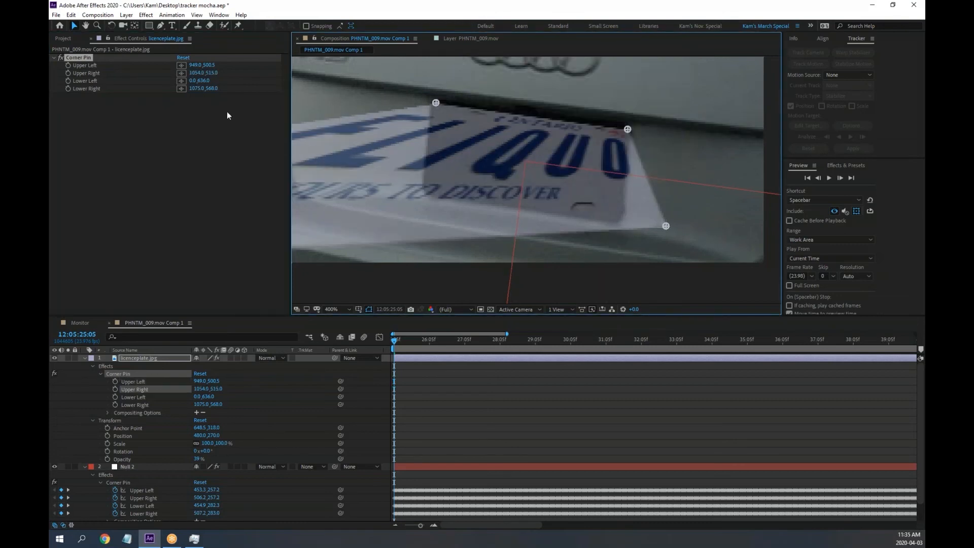
{"action": "left_click", "coordinate": [182, 81]}
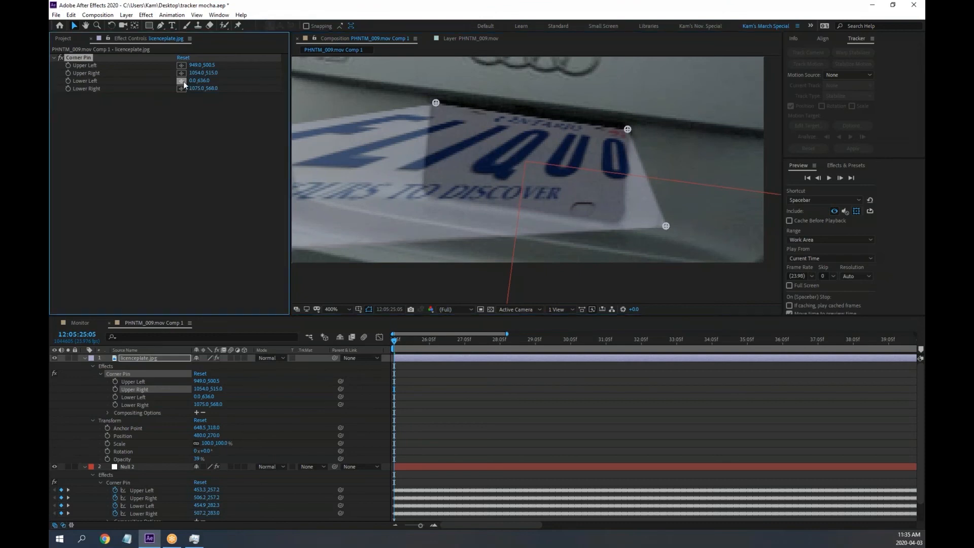
{"action": "left_click", "coordinate": [425, 194]}
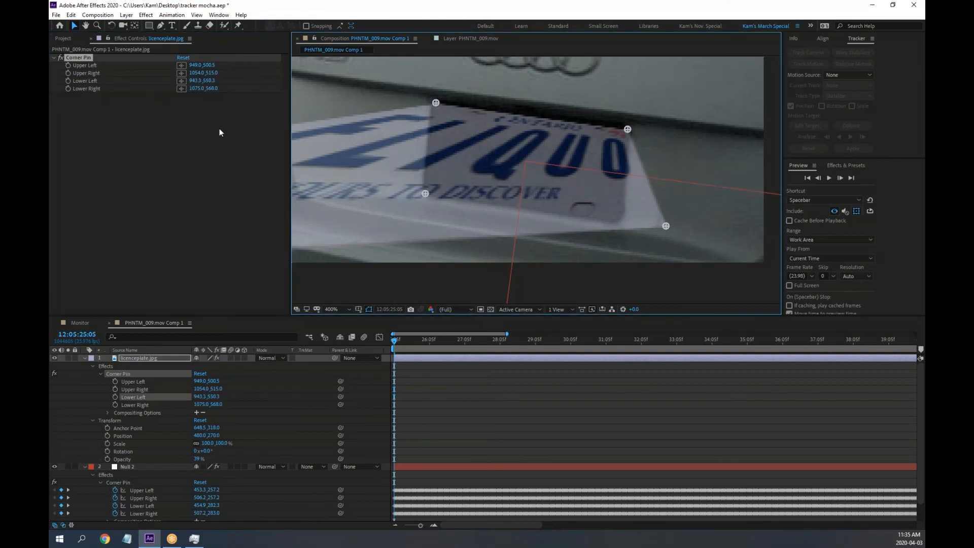
{"action": "left_click", "coordinate": [182, 89]}
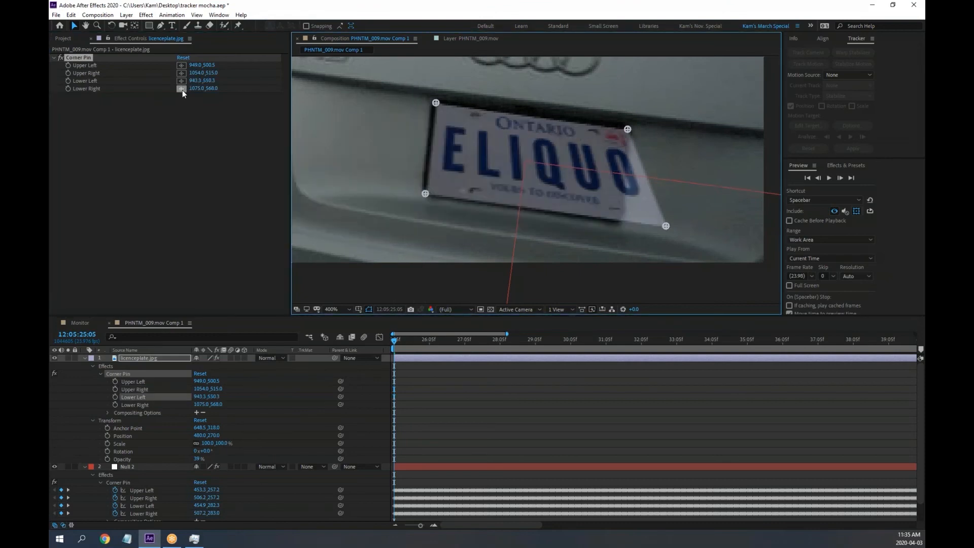
{"action": "left_click", "coordinate": [620, 222]}
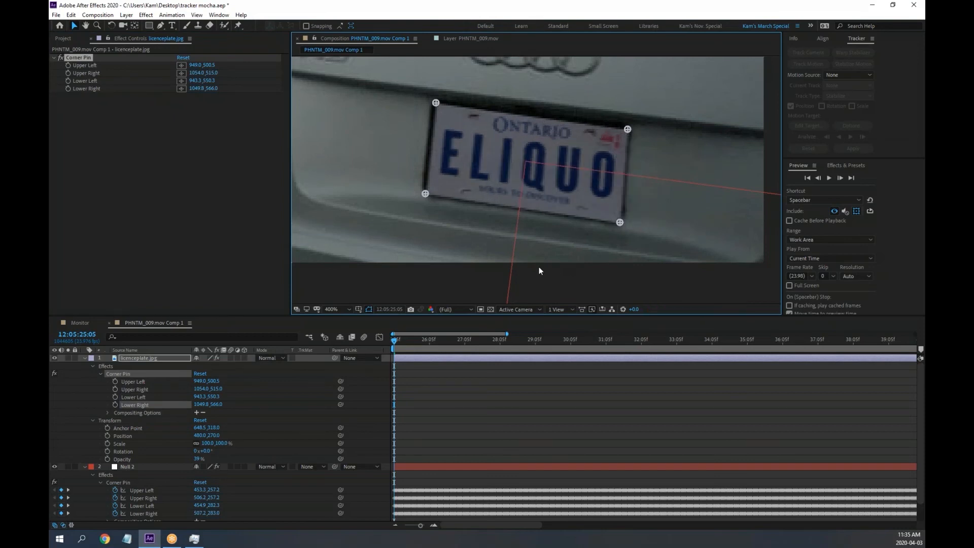
Fine-tune all four corner pins and restore the plate's opacity to 100%
{"action": "left_click_drag", "start_coordinate": [434, 102], "coordinate": [428, 97]}
{"action": "left_click_drag", "start_coordinate": [427, 196], "coordinate": [419, 197]}
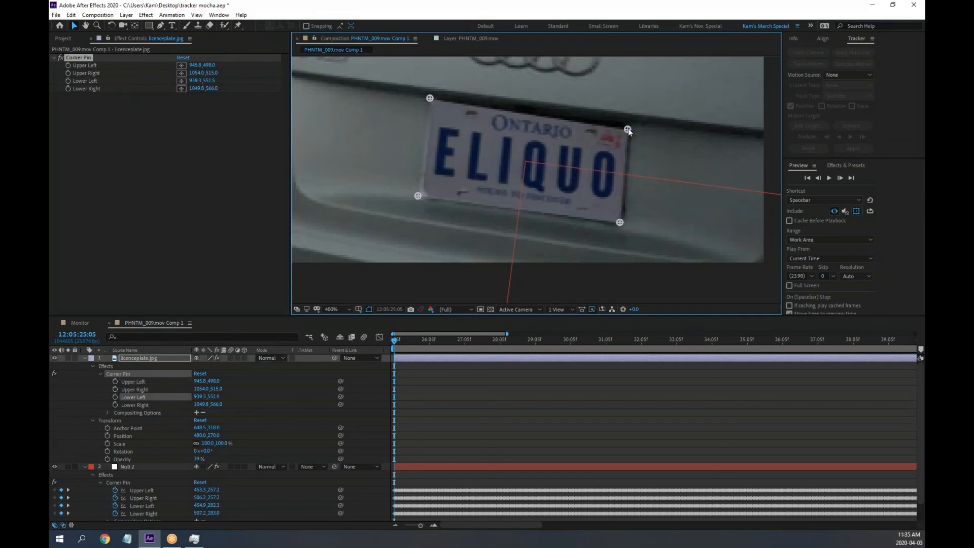
{"action": "left_click_drag", "start_coordinate": [628, 129], "coordinate": [633, 122]}
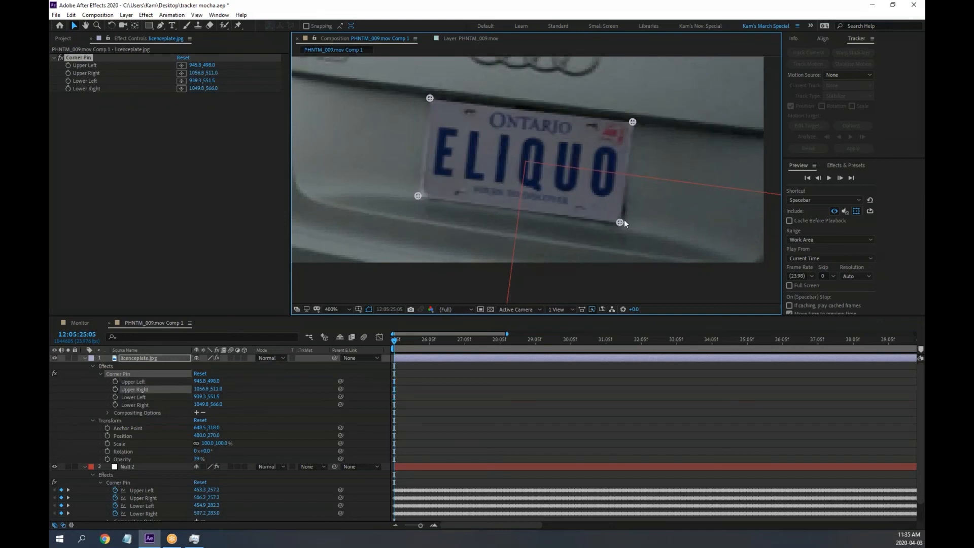
{"action": "left_click_drag", "start_coordinate": [620, 223], "coordinate": [623, 223]}
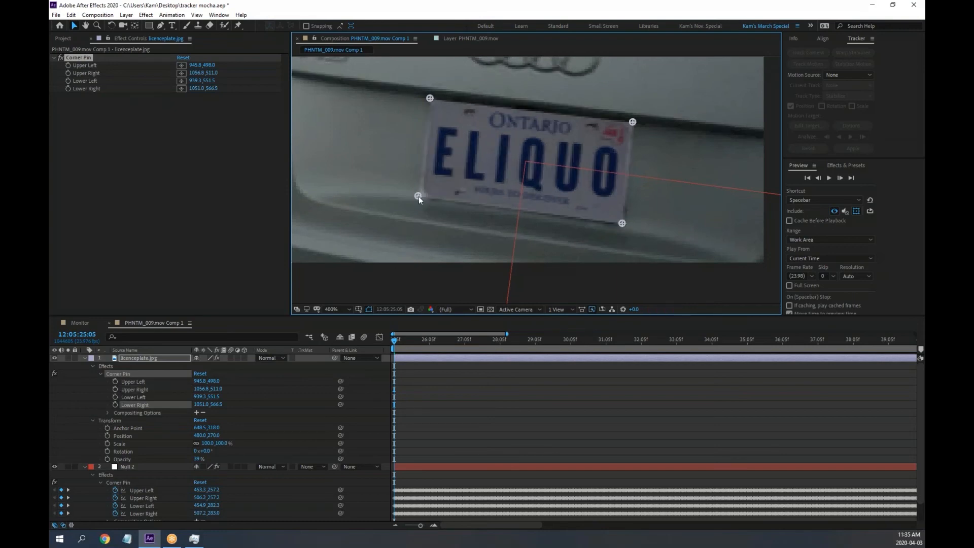
{"action": "left_click_drag", "start_coordinate": [418, 197], "coordinate": [419, 194]}
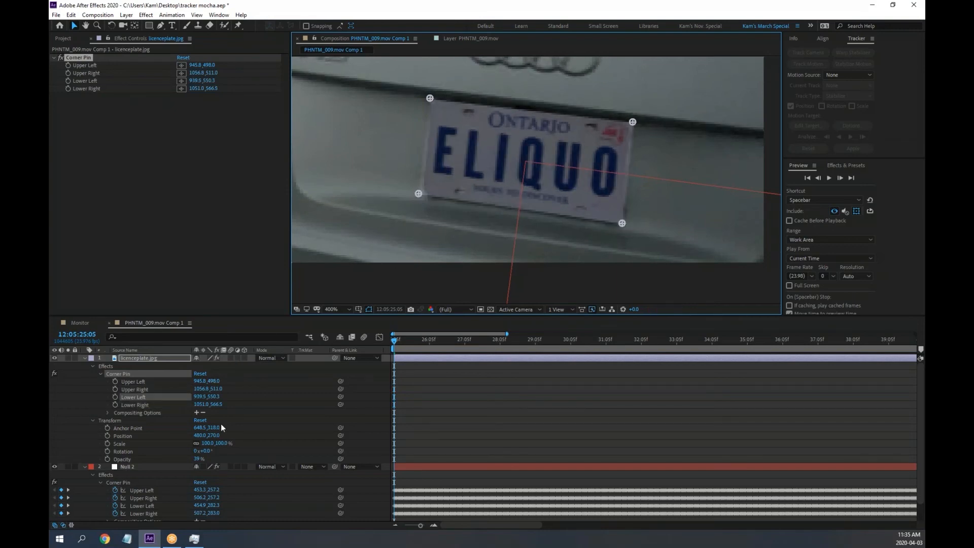
{"action": "left_click_drag", "start_coordinate": [198, 459], "coordinate": [240, 459]}
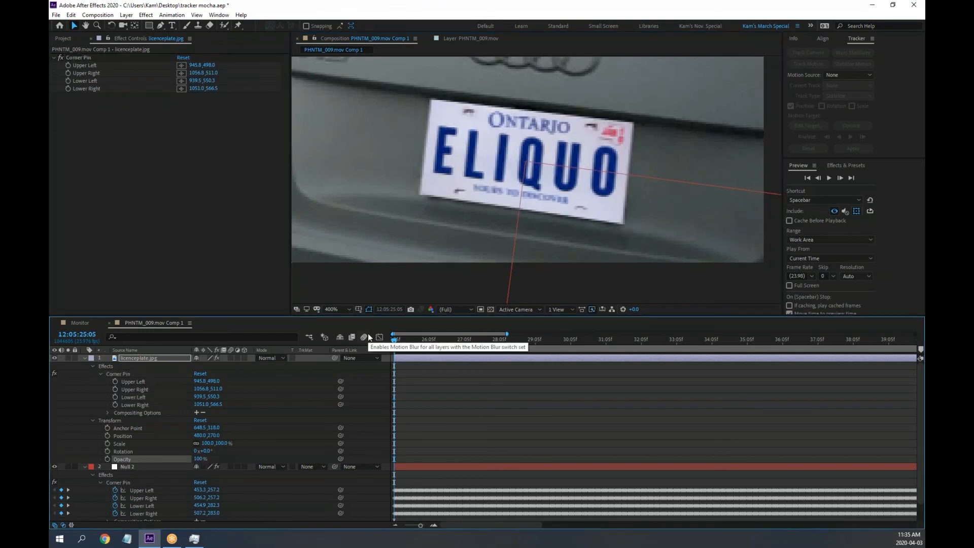
Collapse the plate layer, link licenceplate.jpg's parent to Null 2, and scrub to check it follows the car
{"action": "left_click", "coordinate": [99, 373]}
{"action": "left_click", "coordinate": [100, 373]}
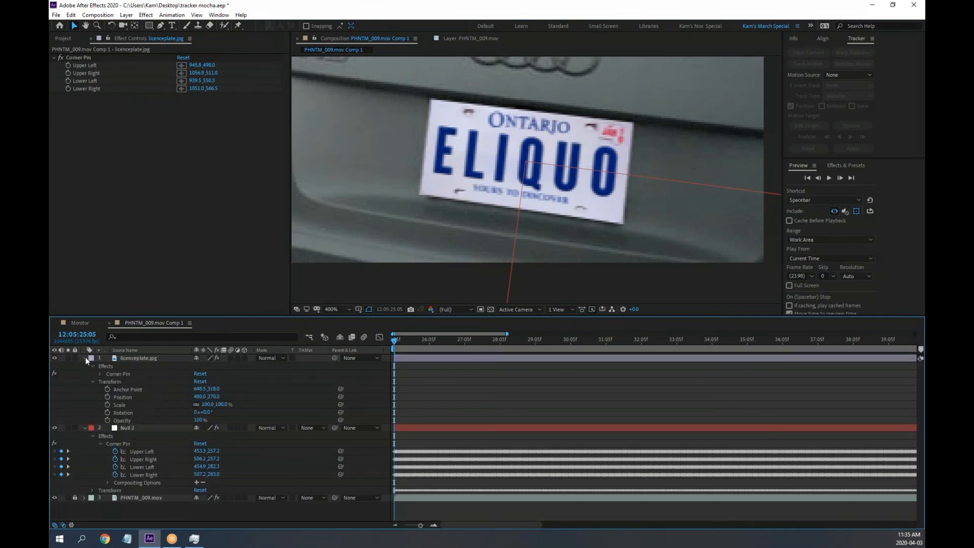
{"action": "left_click", "coordinate": [85, 357]}
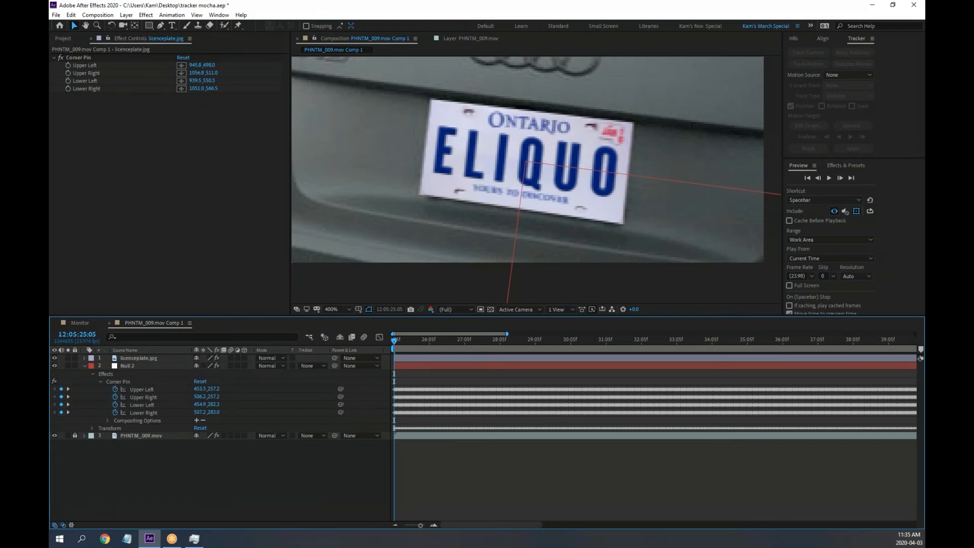
{"action": "left_click_drag", "start_coordinate": [394, 345], "coordinate": [374, 339]}
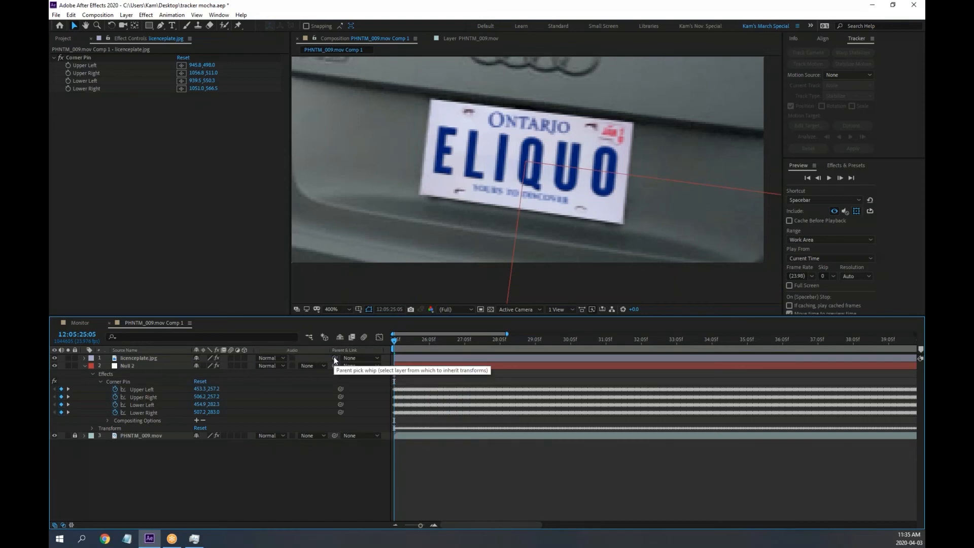
{"action": "left_click_drag", "start_coordinate": [334, 359], "coordinate": [126, 366]}
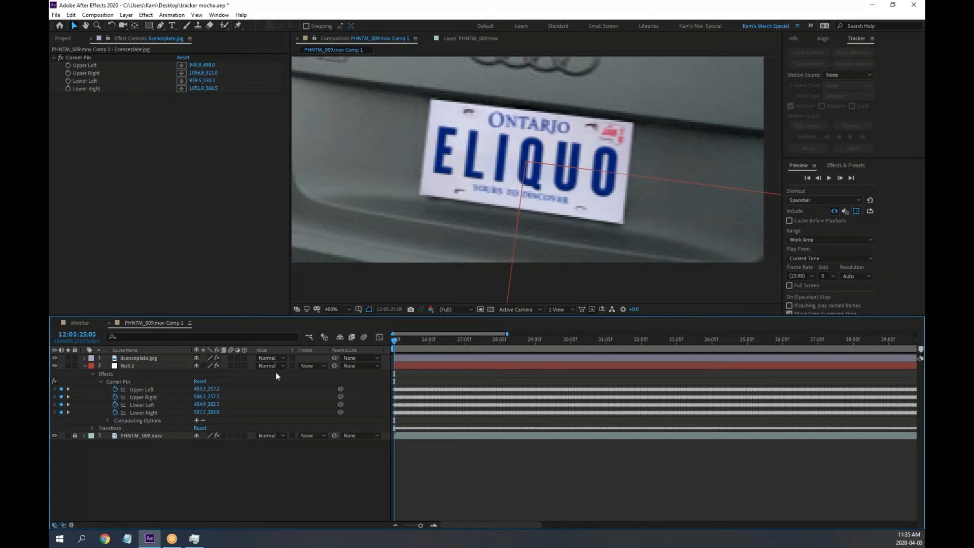
{"action": "left_click_drag", "start_coordinate": [333, 357], "coordinate": [129, 367]}
{"action": "scroll", "coordinate": [479, 239], "scroll_direction": "down", "scroll_amount": 2}
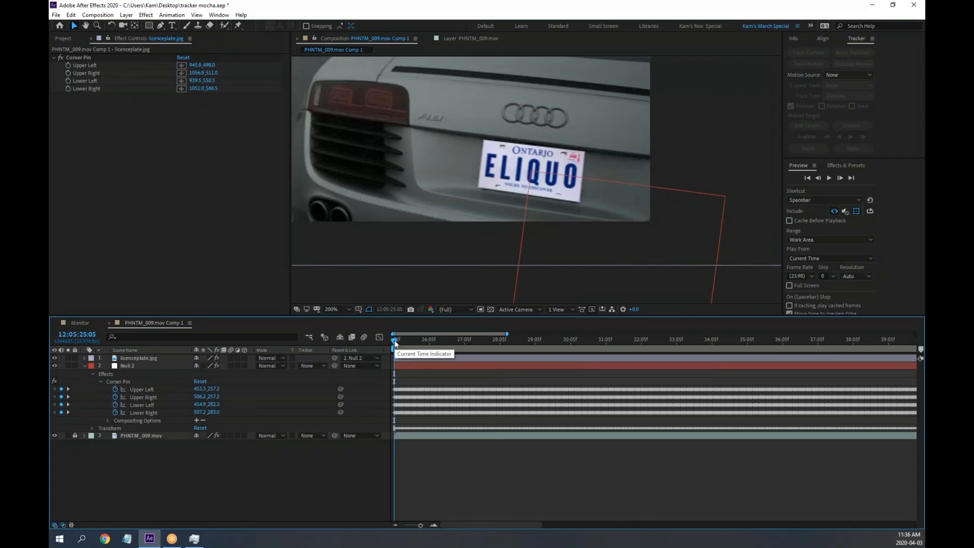
{"action": "left_click_drag", "start_coordinate": [394, 340], "coordinate": [327, 321]}
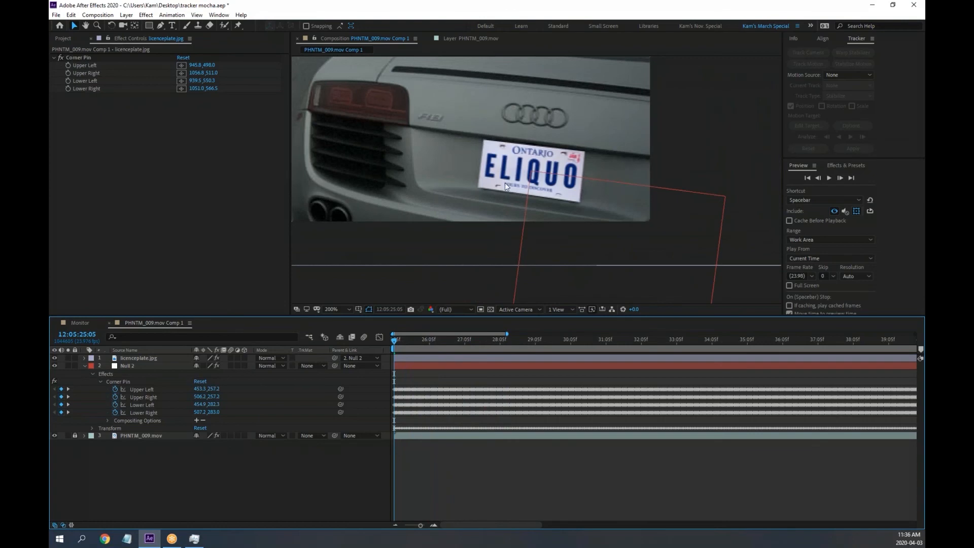
{"action": "scroll", "coordinate": [504, 184], "scroll_direction": "down", "scroll_amount": 2}
{"action": "scroll", "coordinate": [505, 184], "scroll_direction": "up", "scroll_amount": 2}
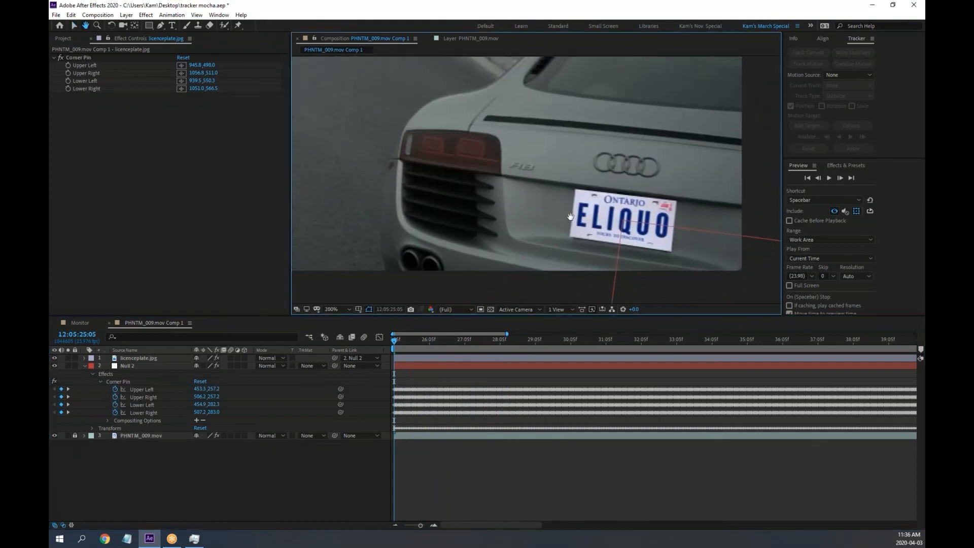
Review the plate in maximized playback, then restore the layout at the composition start
{"action": "key", "text": "grave"}
{"action": "key", "text": "space"}
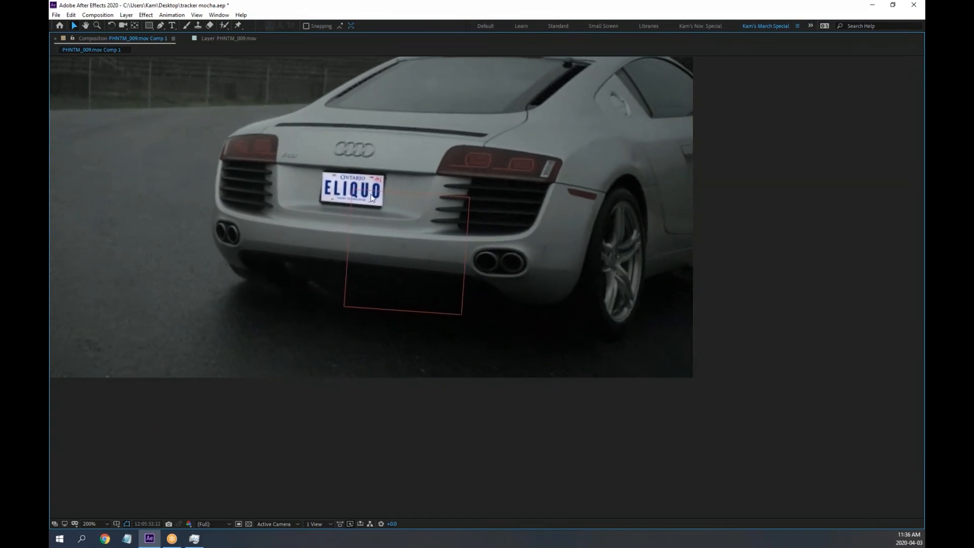
{"action": "key", "text": "space"}
{"action": "scroll", "coordinate": [336, 179], "scroll_direction": "up", "scroll_amount": 1}
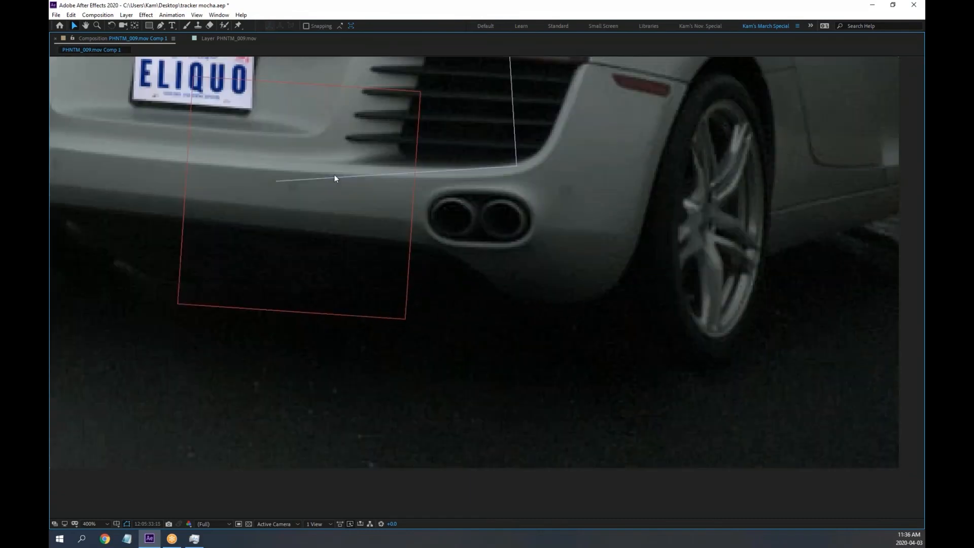
{"action": "left_click_drag", "start_coordinate": [267, 131], "coordinate": [487, 291]}
{"action": "key", "text": "space"}
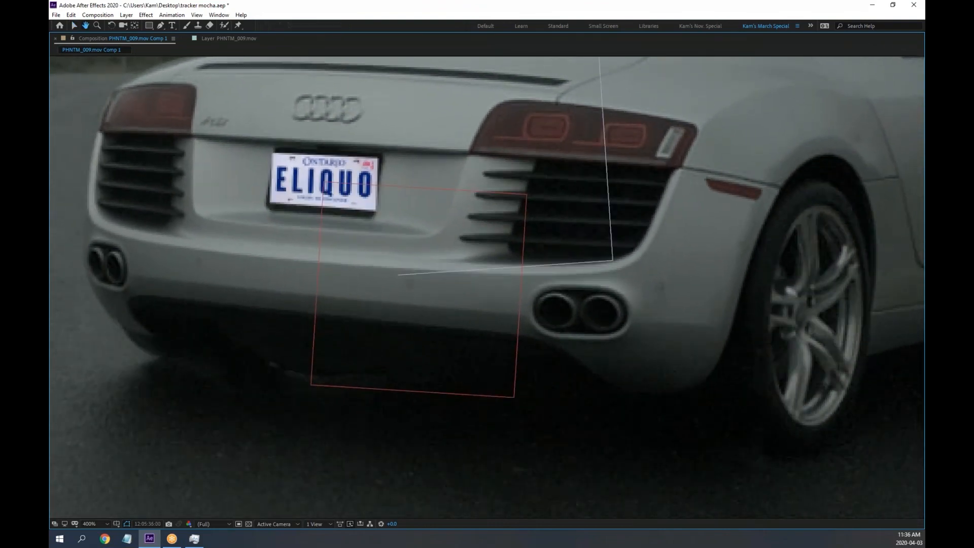
{"action": "key", "text": "grave"}
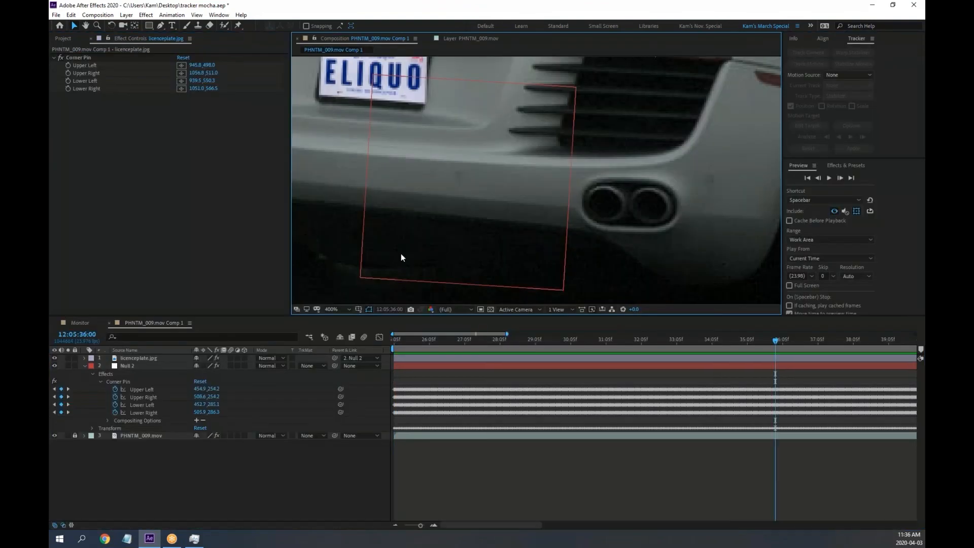
{"action": "left_click_drag", "start_coordinate": [437, 342], "coordinate": [376, 339]}
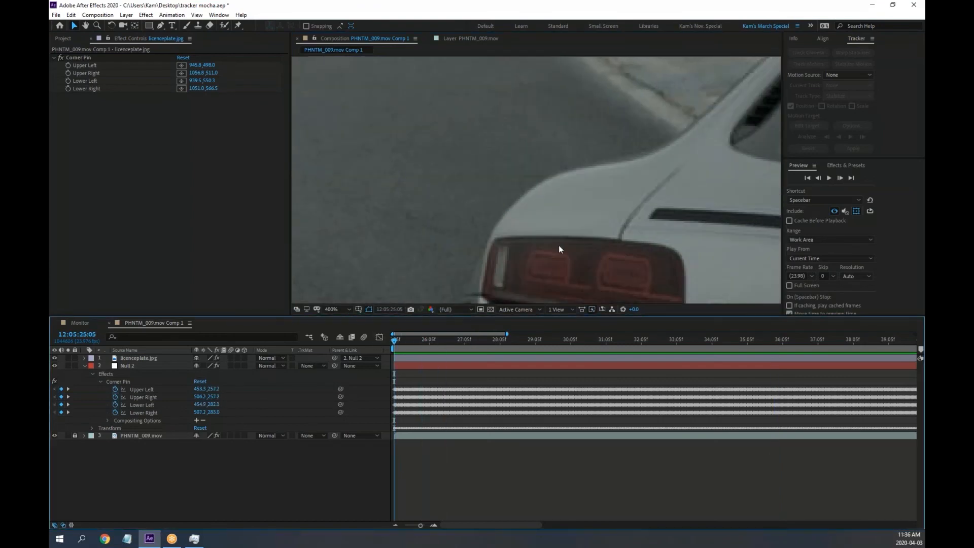
{"action": "left_click_drag", "start_coordinate": [621, 287], "coordinate": [432, 100]}
{"action": "left_click_drag", "start_coordinate": [590, 278], "coordinate": [472, 193]}
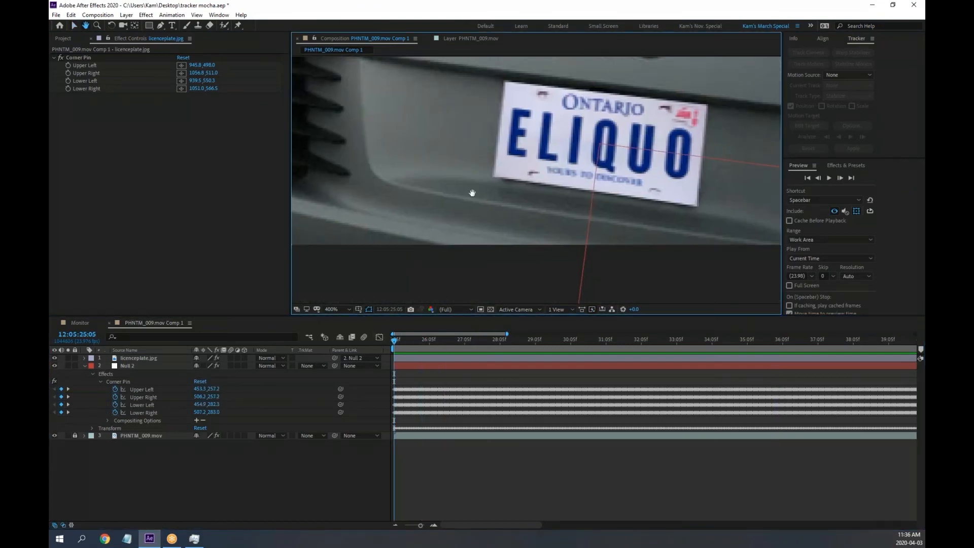
Set licenceplate.jpg's Parent to None and reveal its four Corner Pin corners
{"action": "left_click", "coordinate": [377, 359]}
{"action": "left_click", "coordinate": [378, 367]}
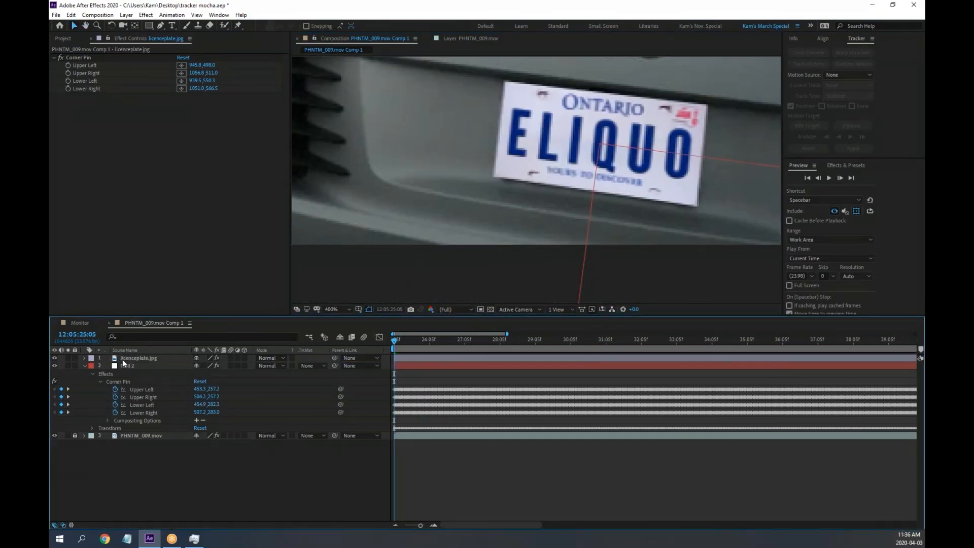
{"action": "left_click", "coordinate": [129, 357]}
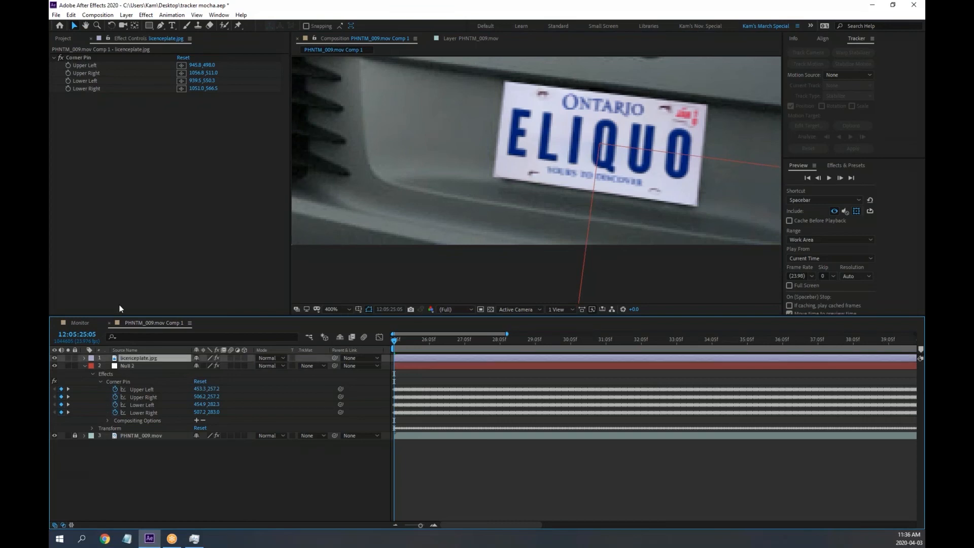
{"action": "left_click", "coordinate": [84, 358]}
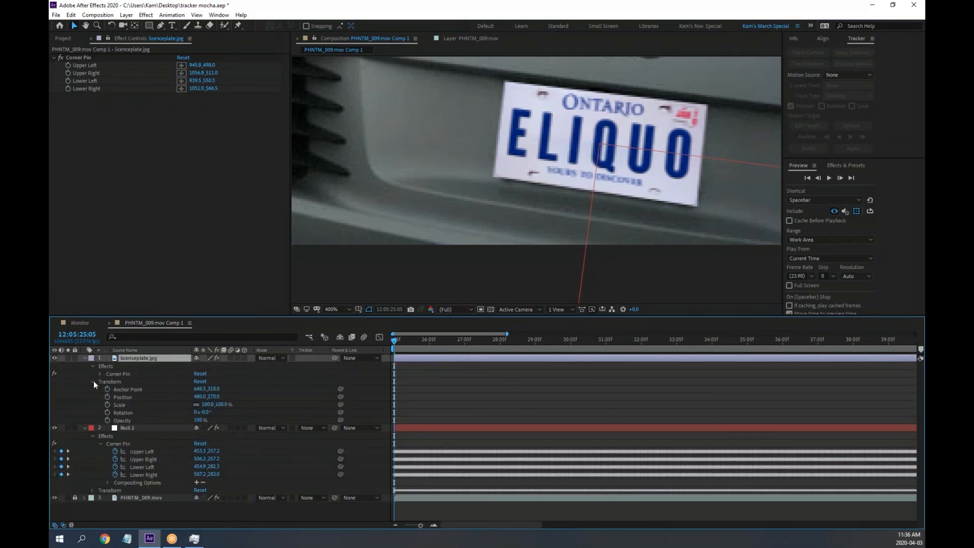
{"action": "left_click", "coordinate": [93, 381]}
{"action": "left_click", "coordinate": [101, 374]}
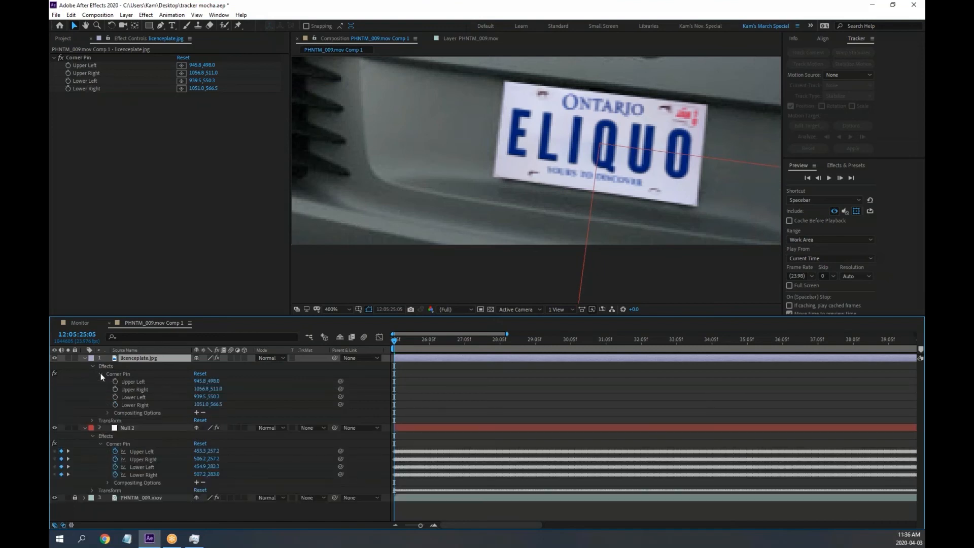
{"action": "left_click_drag", "start_coordinate": [192, 238], "coordinate": [192, 233]}
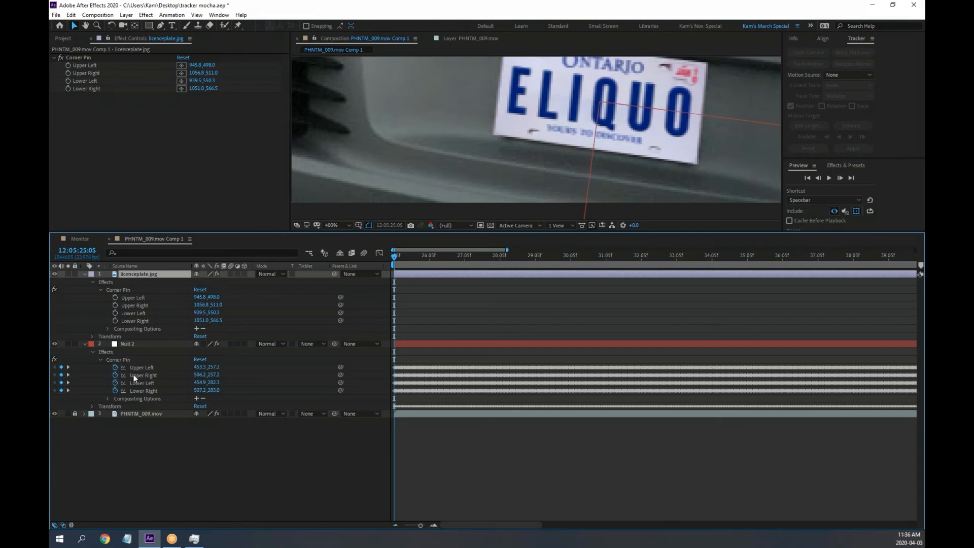
Pick-whip the Upper Left, Upper Right, Lower Left and Lower Right corner expressions to Null 2's matching corners
{"action": "left_click", "coordinate": [114, 298], "text": "alt"}
{"action": "left_click_drag", "start_coordinate": [219, 305], "coordinate": [143, 391]}
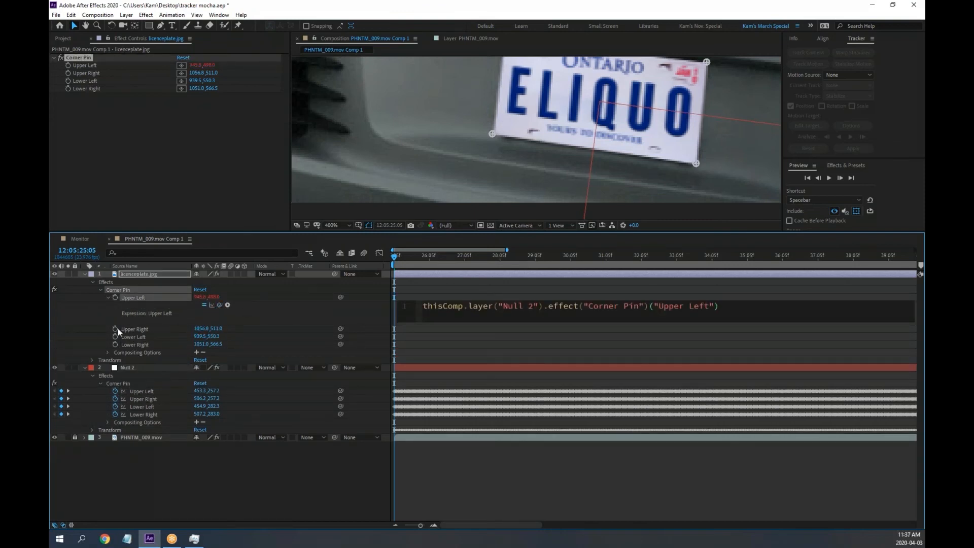
{"action": "left_click", "coordinate": [114, 329], "text": "alt"}
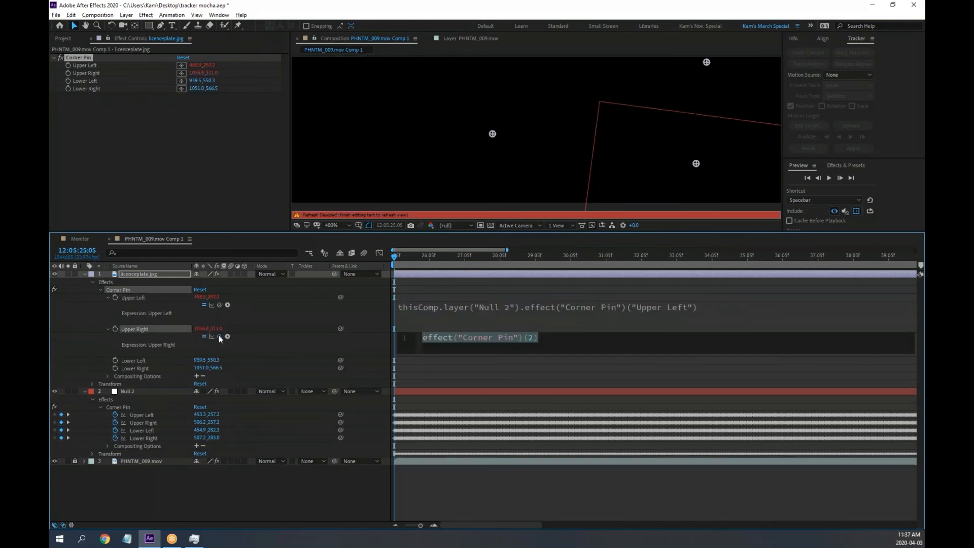
{"action": "left_click_drag", "start_coordinate": [219, 337], "coordinate": [147, 421]}
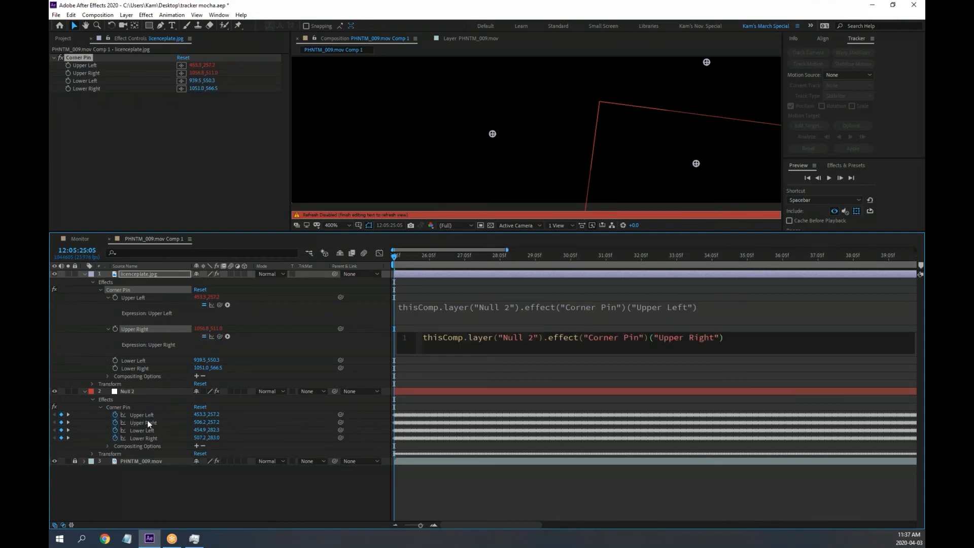
{"action": "left_click", "coordinate": [115, 362], "text": "alt"}
{"action": "left_click_drag", "start_coordinate": [218, 367], "coordinate": [143, 451]}
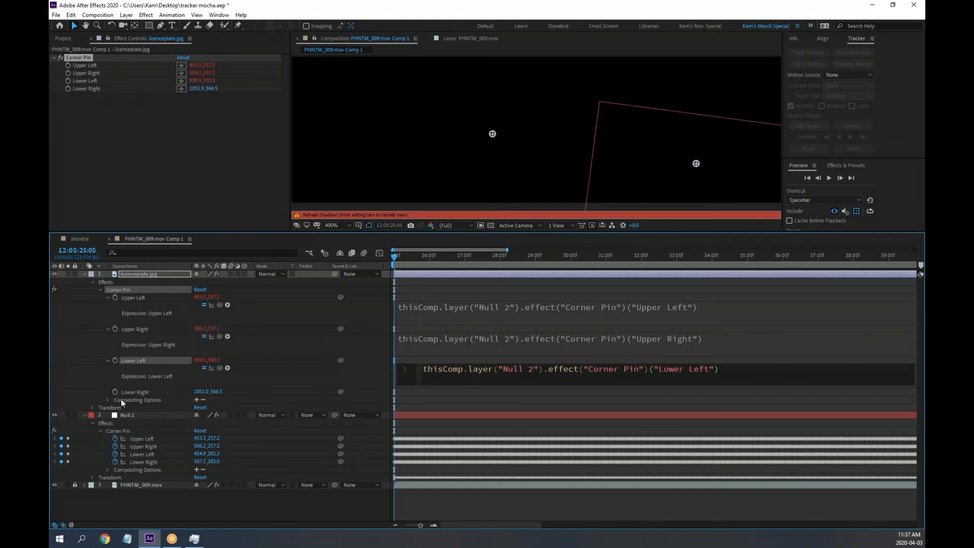
{"action": "left_click", "coordinate": [115, 392], "text": "alt"}
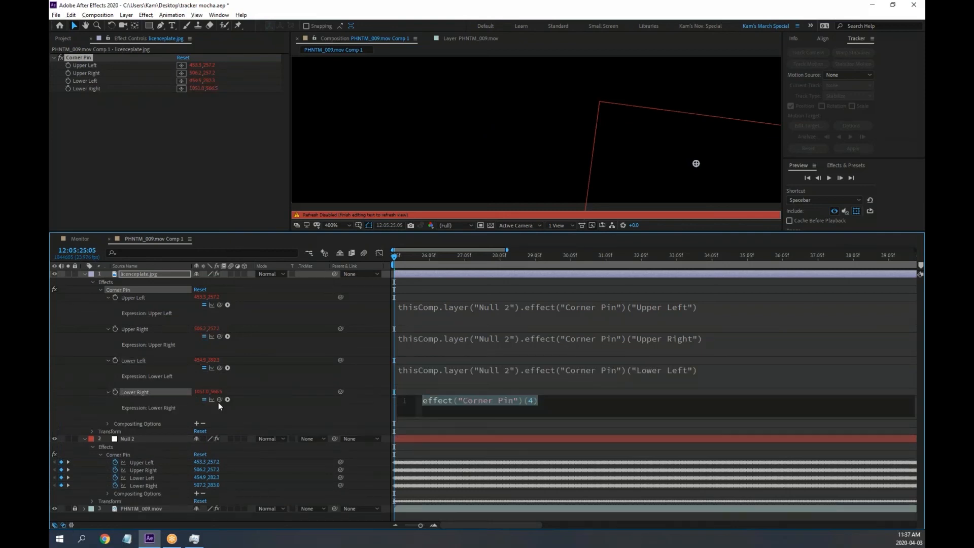
{"action": "left_click_drag", "start_coordinate": [218, 402], "coordinate": [135, 484]}
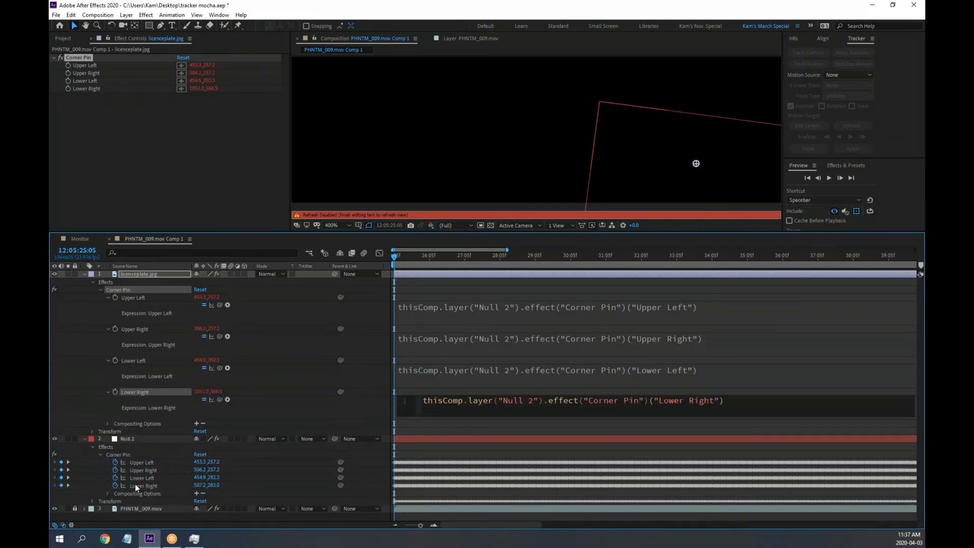
Commit the expressions and scrub the footage in an enlarged viewer to check the plate's tracking
{"action": "left_click", "coordinate": [101, 291]}
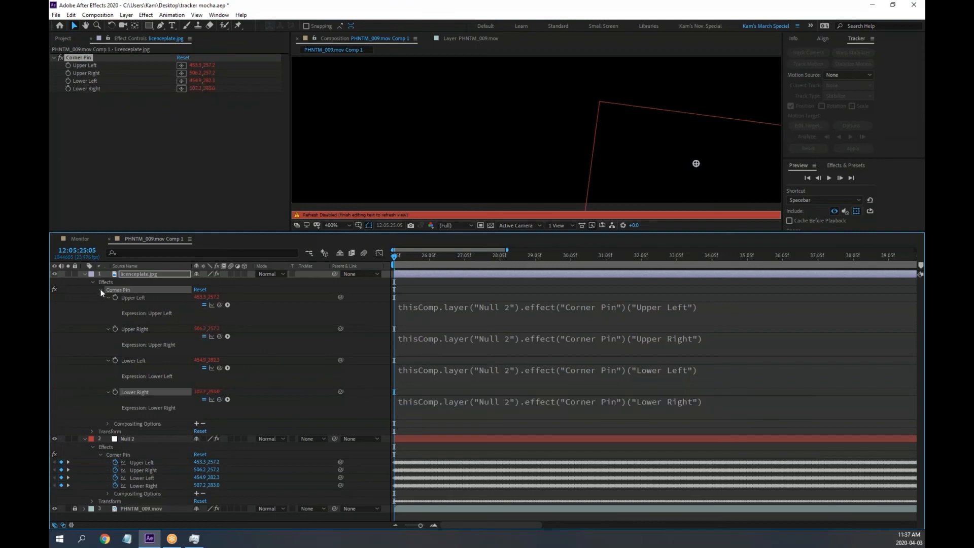
{"action": "left_click", "coordinate": [101, 290]}
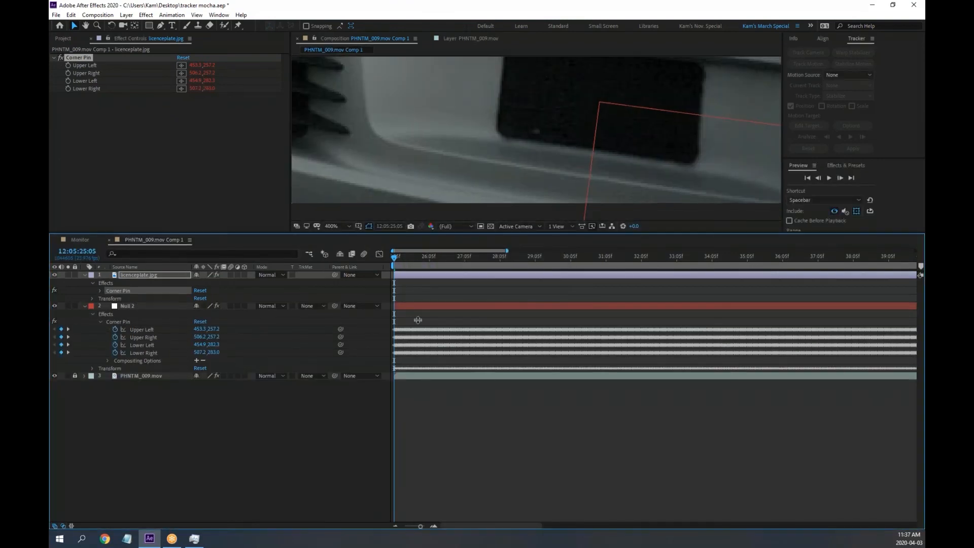
{"action": "left_click_drag", "start_coordinate": [409, 231], "coordinate": [410, 347]}
{"action": "scroll", "coordinate": [512, 208], "scroll_direction": "down", "scroll_amount": 4}
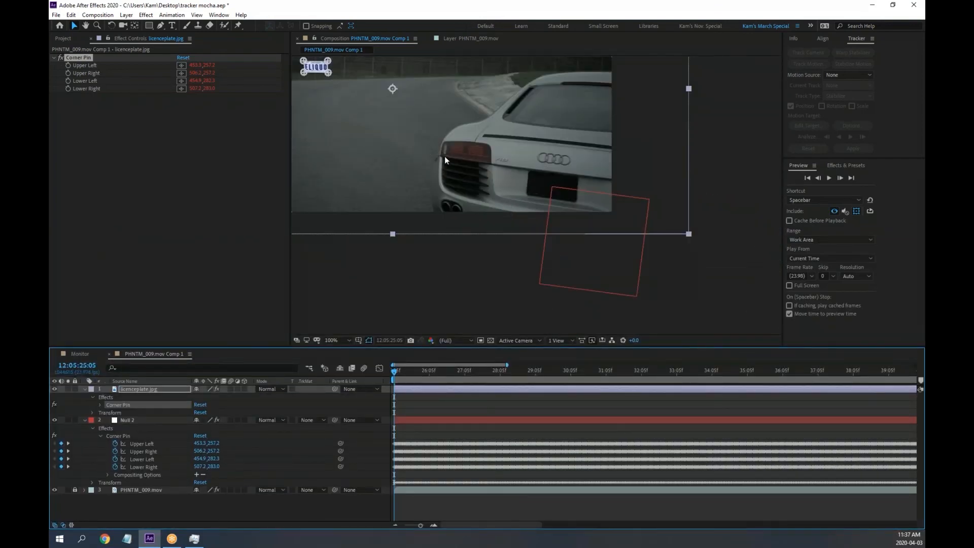
{"action": "left_click_drag", "start_coordinate": [445, 156], "coordinate": [517, 218]}
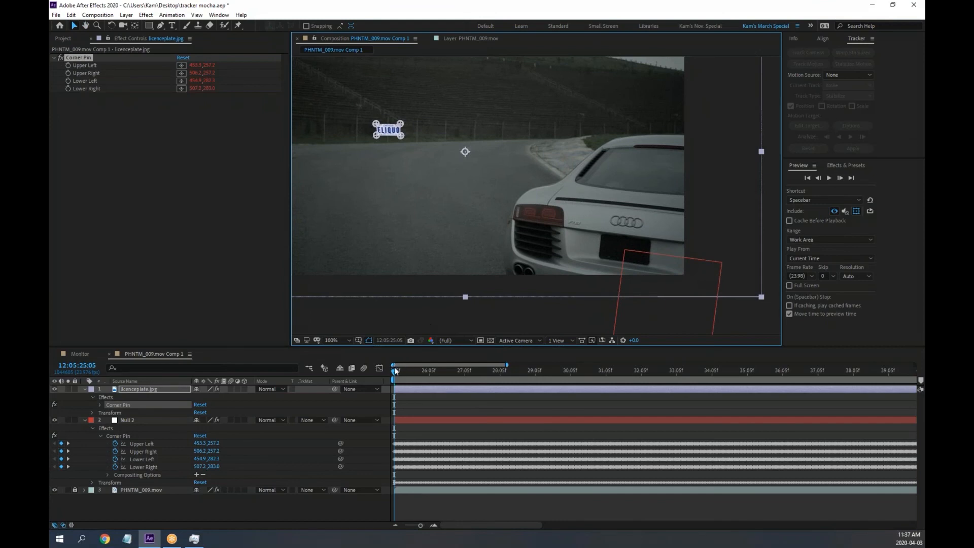
{"action": "left_click_drag", "start_coordinate": [395, 371], "coordinate": [574, 371]}
{"action": "key", "text": "Home"}
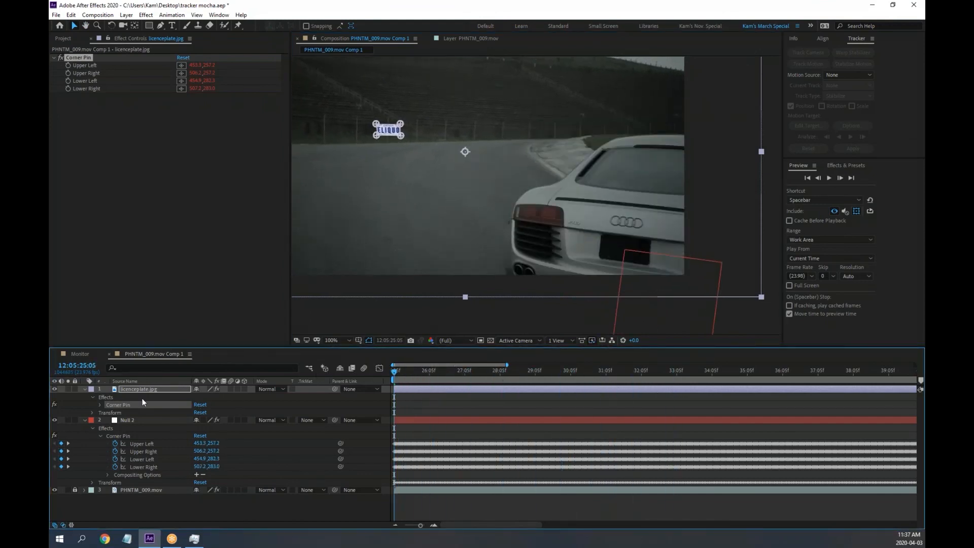
{"action": "left_click", "coordinate": [100, 405]}
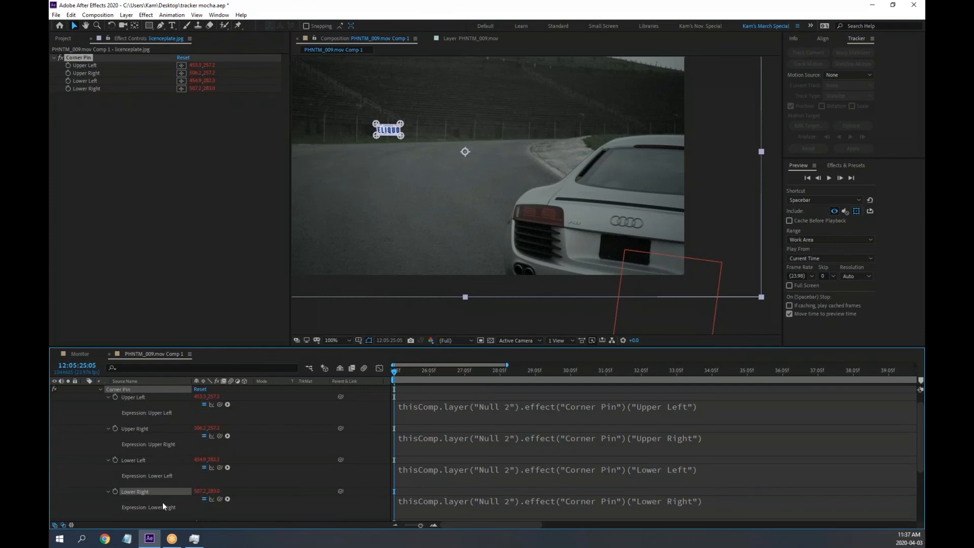
Collapse Corner Pin, expand Transform on Null 2 and licenceplate.jpg, and enlarge the timeline
{"action": "left_click", "coordinate": [101, 388]}
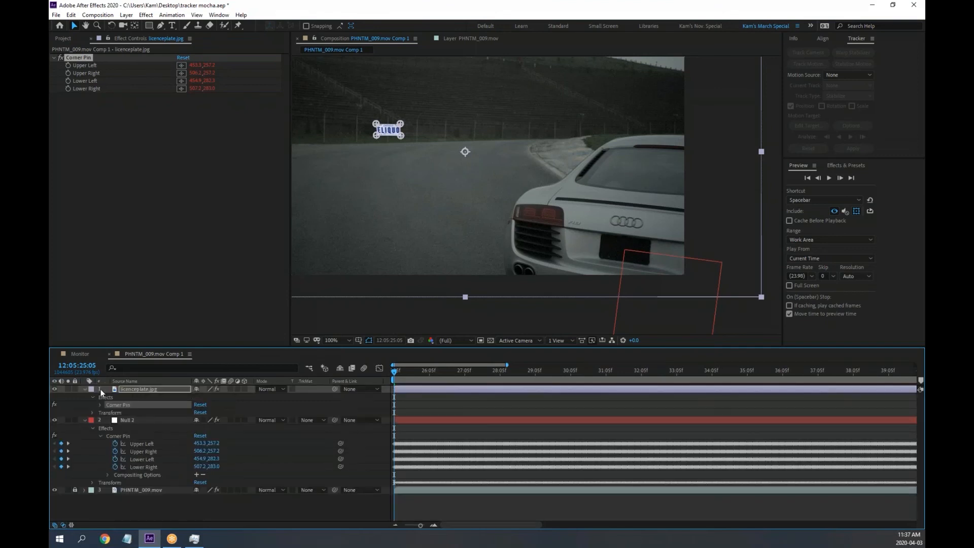
{"action": "left_click", "coordinate": [93, 483]}
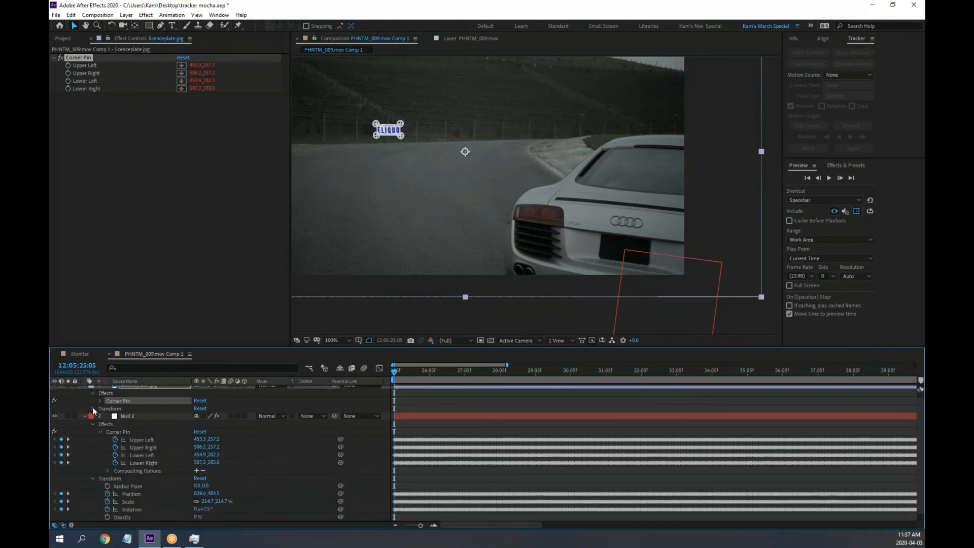
{"action": "left_click", "coordinate": [92, 409]}
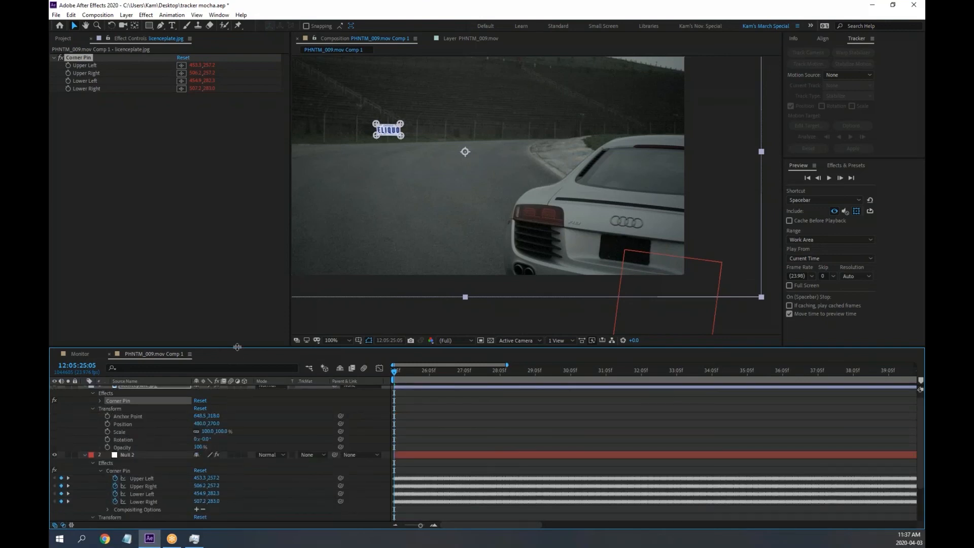
{"action": "left_click_drag", "start_coordinate": [237, 347], "coordinate": [247, 275]}
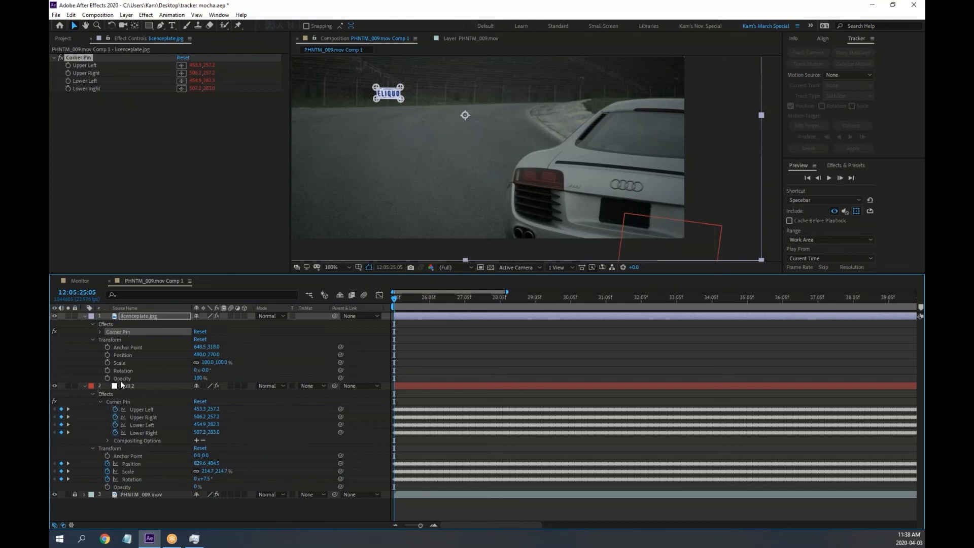
Expression-link licenceplate.jpg's Position, Scale and Rotation to Null 2's matching properties
{"action": "left_click", "coordinate": [107, 355], "text": "alt"}
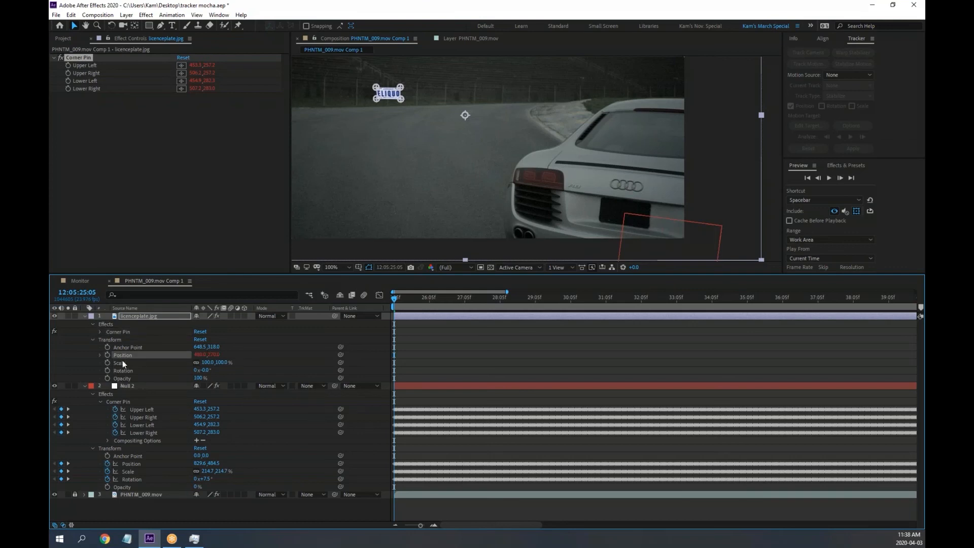
{"action": "left_click_drag", "start_coordinate": [220, 362], "coordinate": [143, 486]}
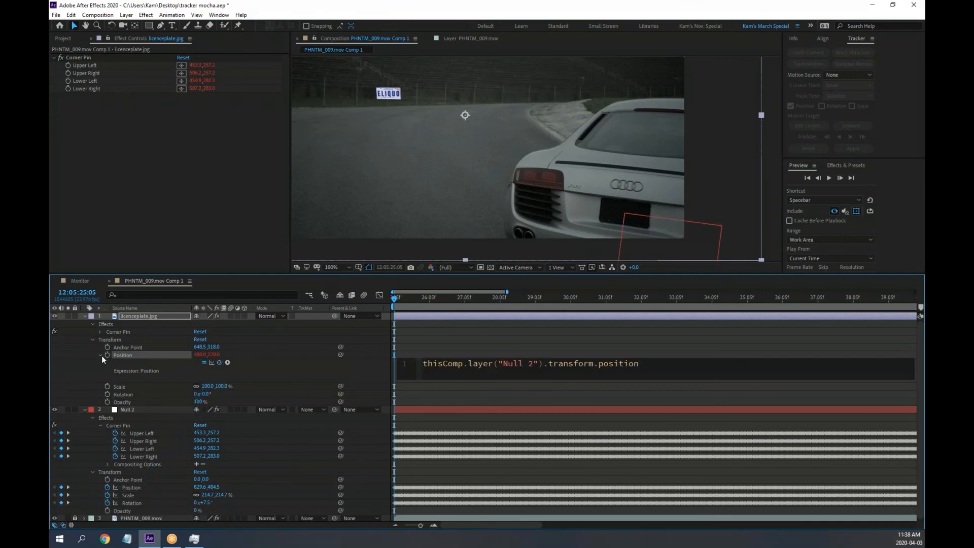
{"action": "left_click", "coordinate": [100, 355]}
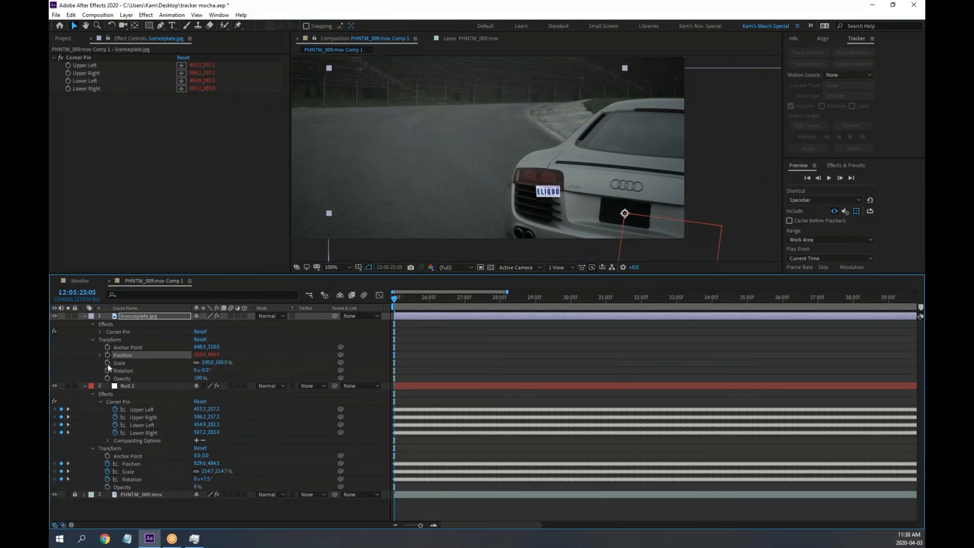
{"action": "left_click", "coordinate": [107, 364], "text": "alt"}
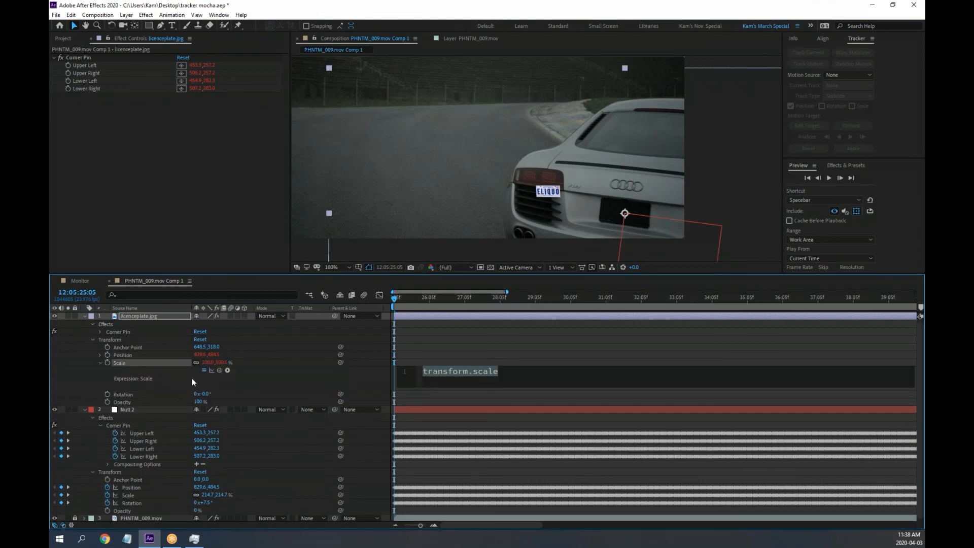
{"action": "left_click_drag", "start_coordinate": [218, 370], "coordinate": [133, 495]}
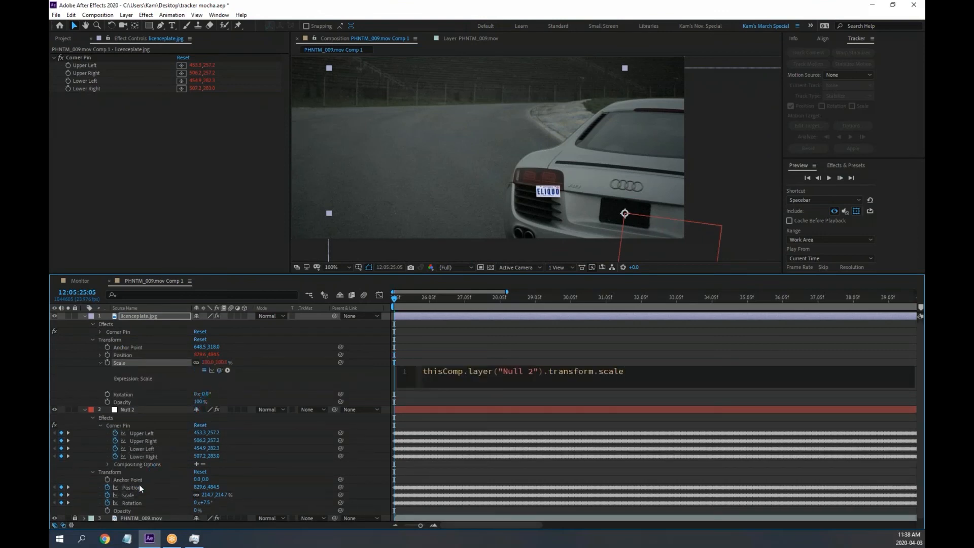
{"action": "left_click", "coordinate": [99, 363]}
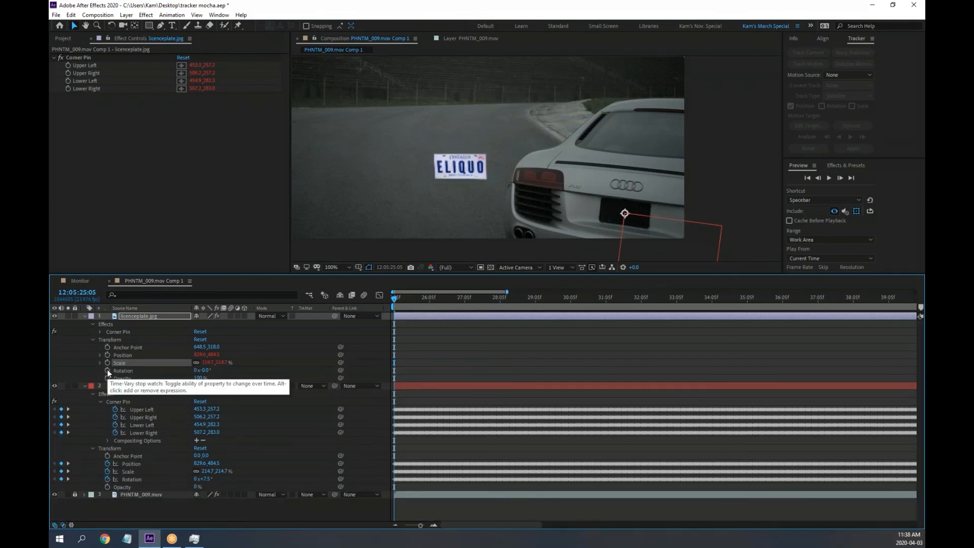
{"action": "left_click", "coordinate": [107, 370], "text": "alt"}
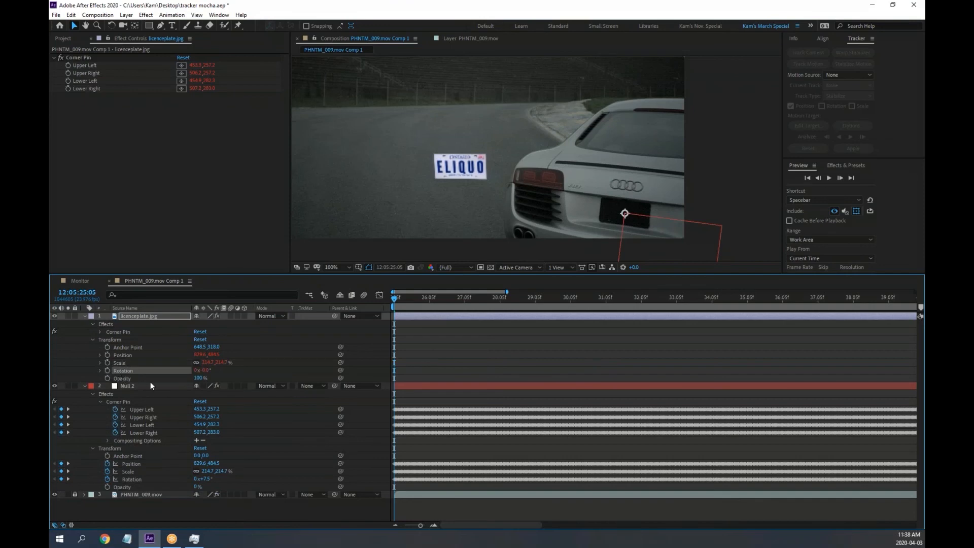
{"action": "left_click_drag", "start_coordinate": [219, 378], "coordinate": [138, 504]}
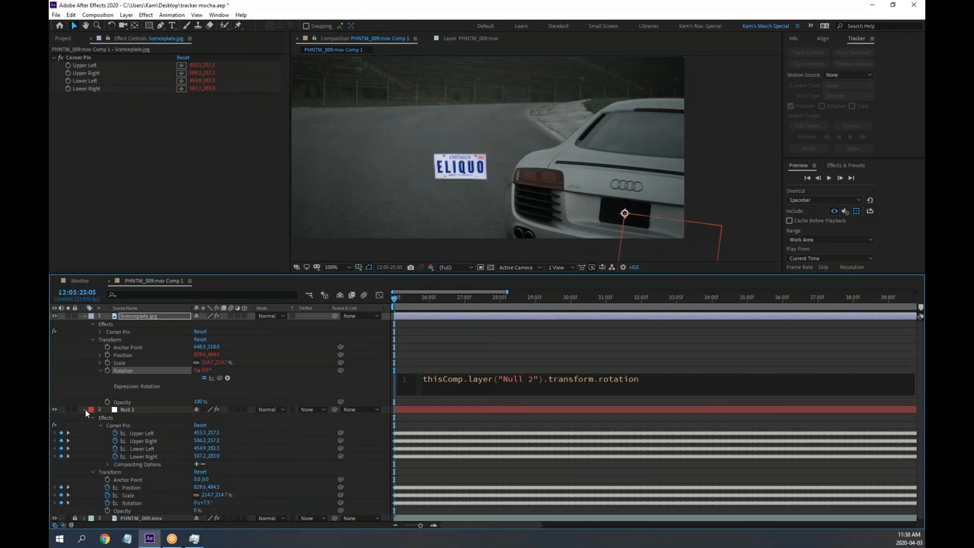
{"action": "left_click", "coordinate": [95, 399]}
{"action": "left_click_drag", "start_coordinate": [395, 300], "coordinate": [307, 314]}
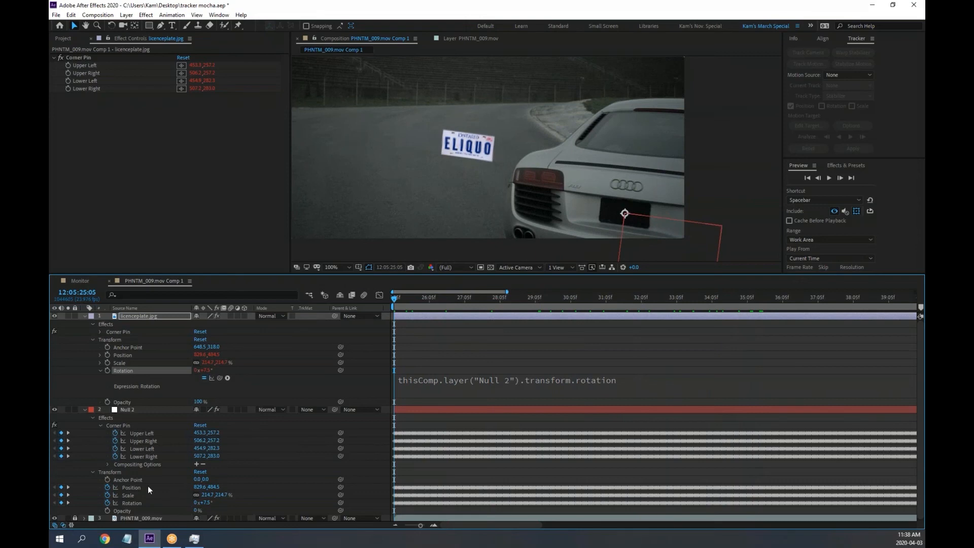
{"action": "left_click", "coordinate": [85, 410]}
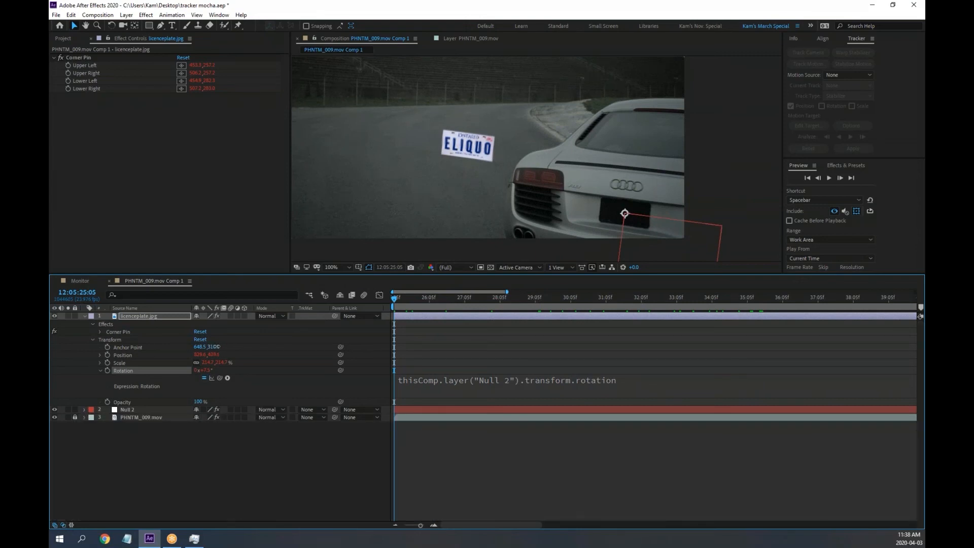
Adjust the plate's Anchor Point Y while zoomed in so it centres on the tracked point
{"action": "mouse_move", "coordinate": [214, 347]}
{"action": "left_mouse_down"}
{"action": "mouse_move", "coordinate": [109, 341]}
{"action": "mouse_move", "coordinate": [222, 348]}
{"action": "mouse_move", "coordinate": [196, 348]}
{"action": "left_mouse_up"}
{"action": "scroll", "coordinate": [643, 223], "scroll_direction": "up", "scroll_amount": 2}
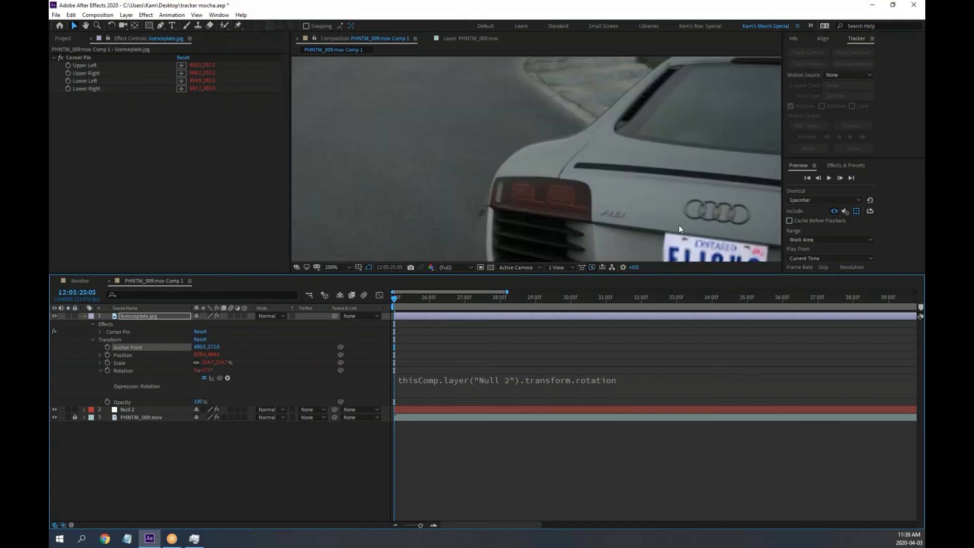
{"action": "left_click_drag", "start_coordinate": [679, 229], "coordinate": [424, 160]}
{"action": "scroll", "coordinate": [451, 181], "scroll_direction": "up", "scroll_amount": 1}
{"action": "left_click_drag", "start_coordinate": [417, 201], "coordinate": [560, 139]}
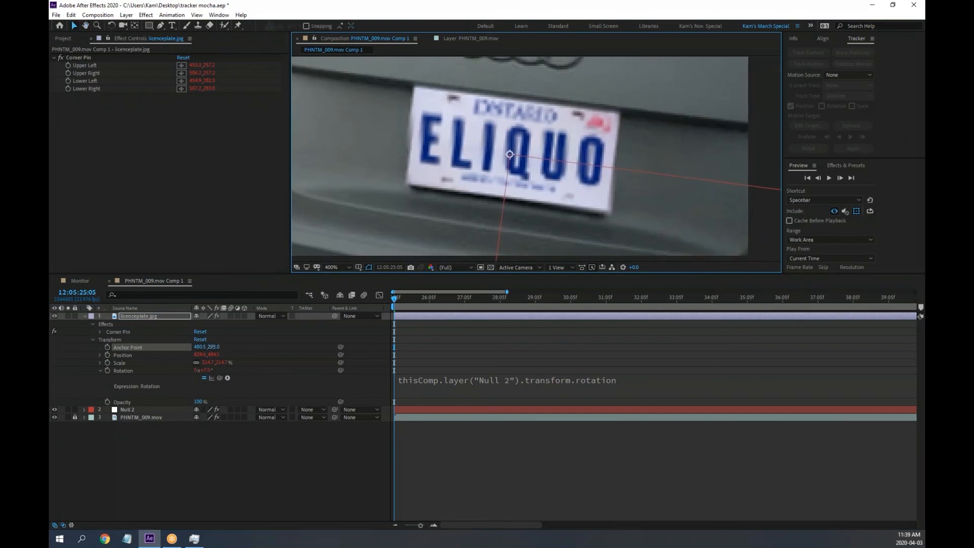
{"action": "left_click_drag", "start_coordinate": [209, 347], "coordinate": [206, 347]}
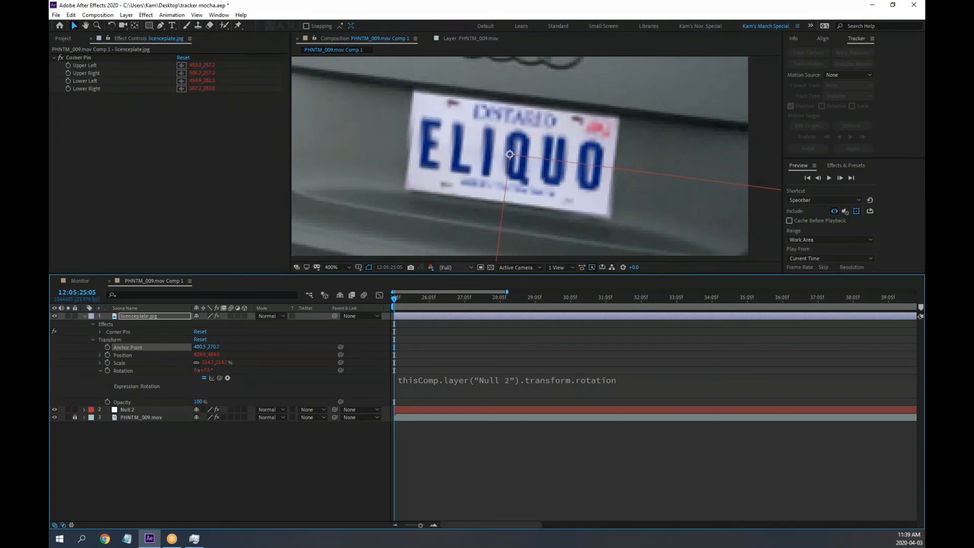
{"action": "scroll", "coordinate": [501, 177], "scroll_direction": "down", "scroll_amount": 2}
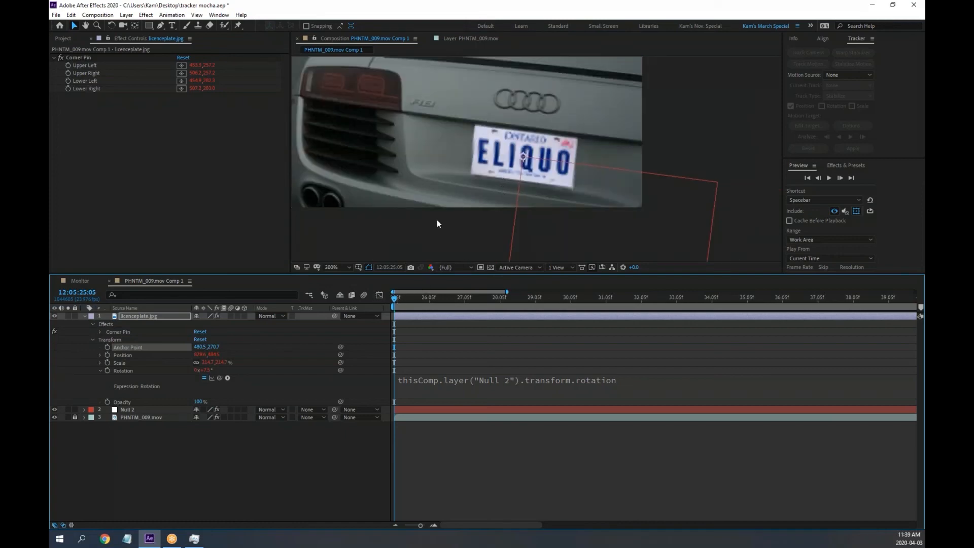
Preview the tracked plate's motion, then return to the composition start
{"action": "left_click", "coordinate": [557, 208]}
{"action": "key", "text": "space"}
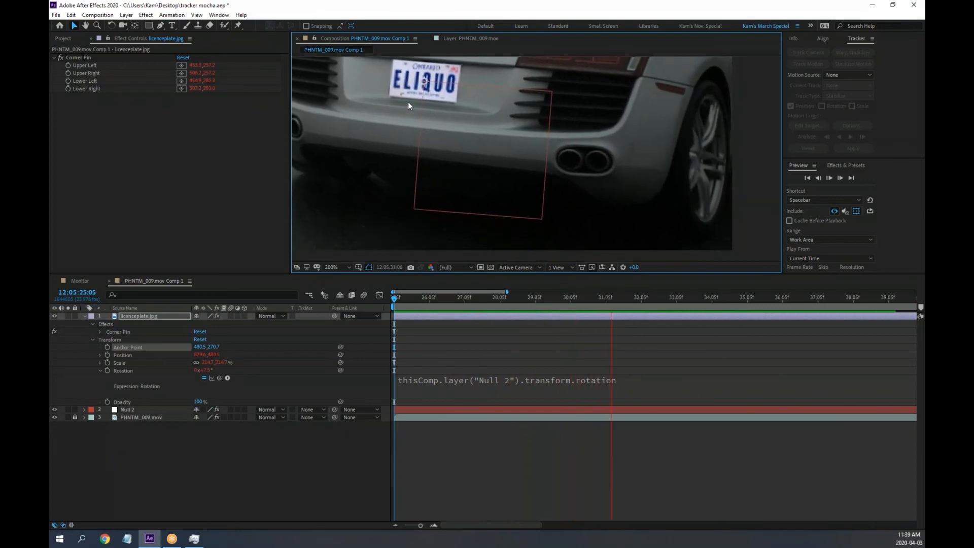
{"action": "key", "text": "space"}
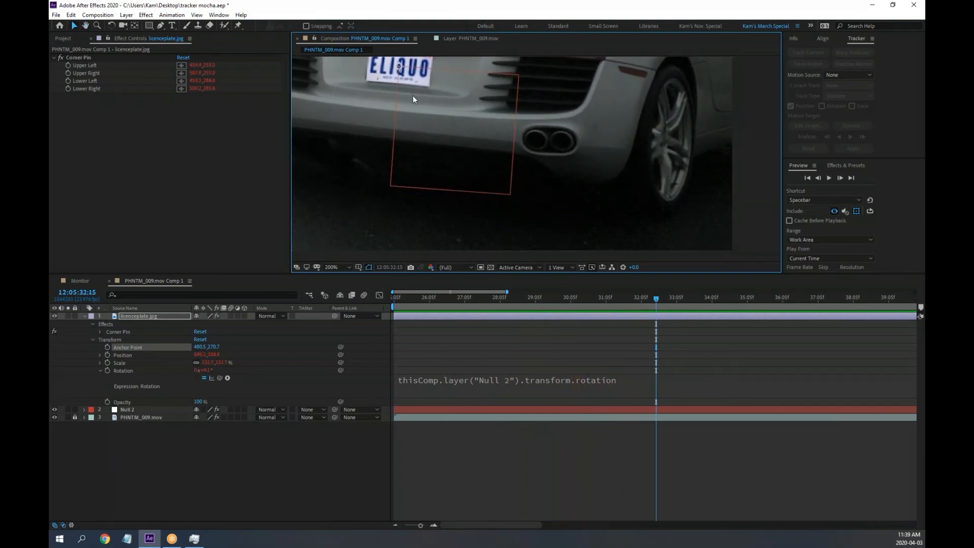
{"action": "left_click_drag", "start_coordinate": [412, 96], "coordinate": [656, 258]}
{"action": "key", "text": "space"}
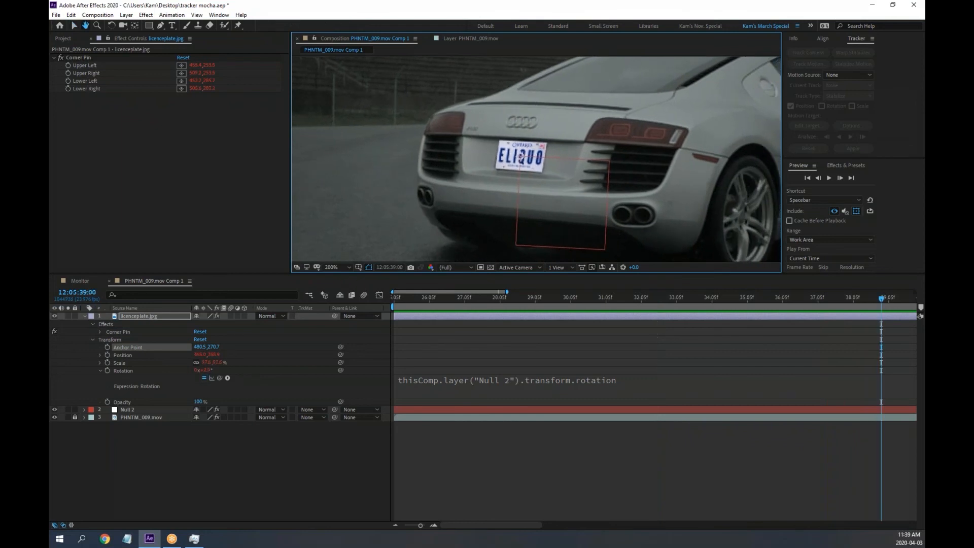
{"action": "key", "text": "space"}
{"action": "key", "text": "space"}
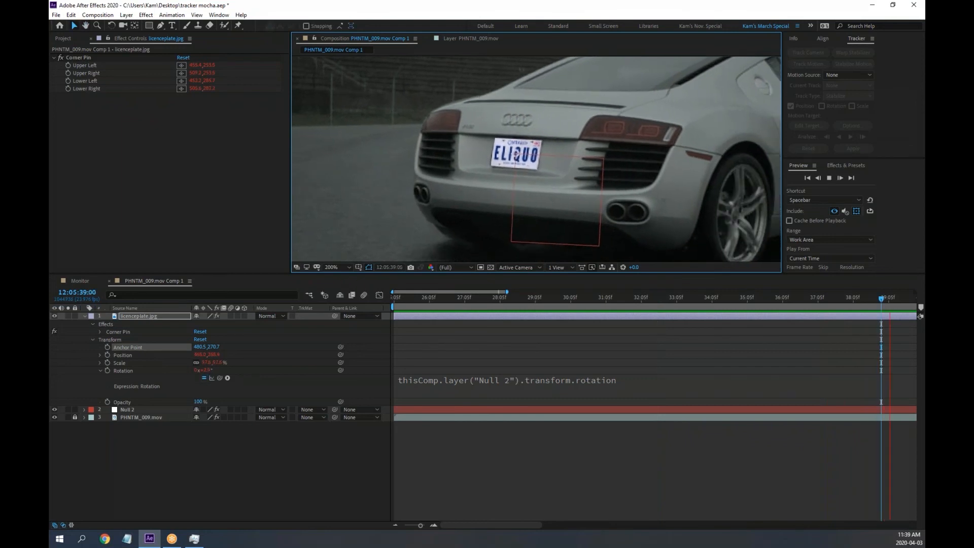
{"action": "key", "text": "space"}
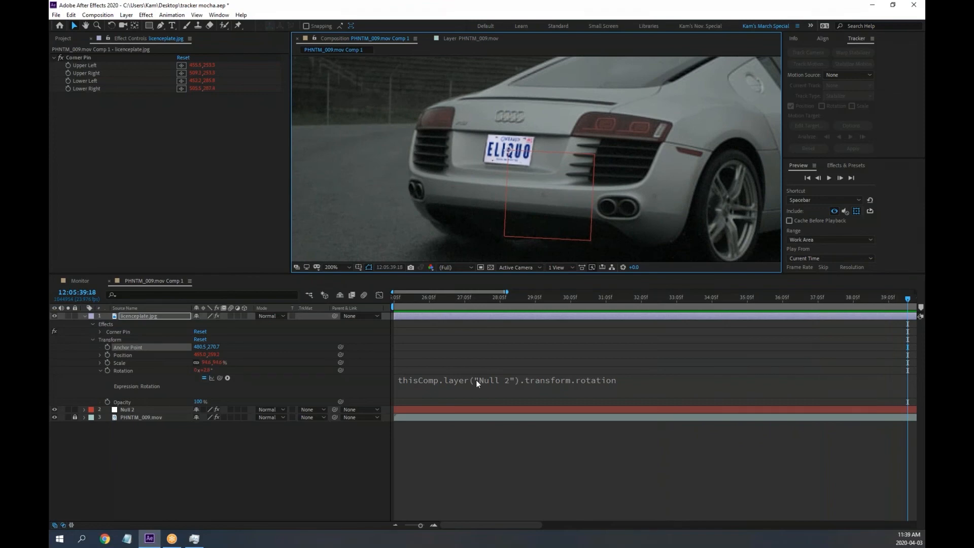
{"action": "left_click_drag", "start_coordinate": [467, 299], "coordinate": [376, 299]}
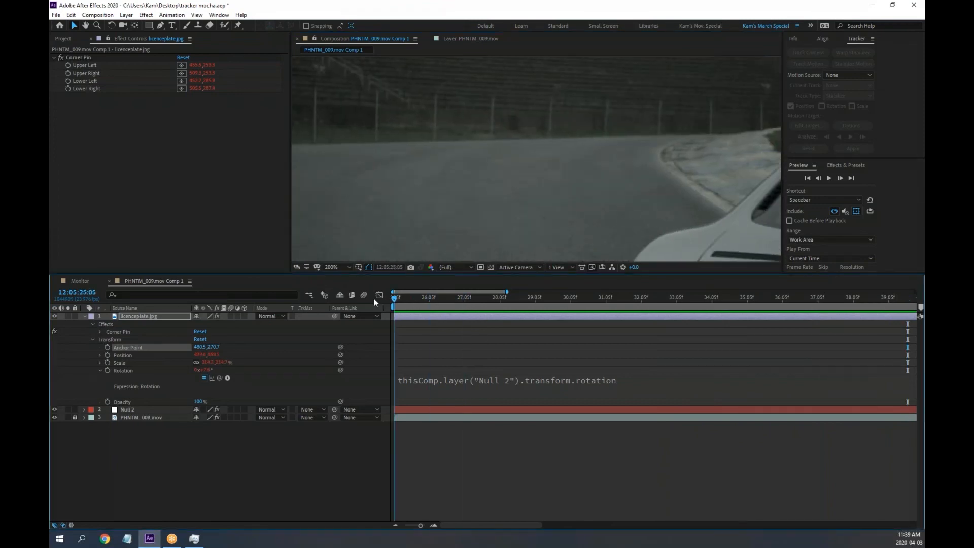
{"action": "left_click_drag", "start_coordinate": [649, 183], "coordinate": [531, 109]}
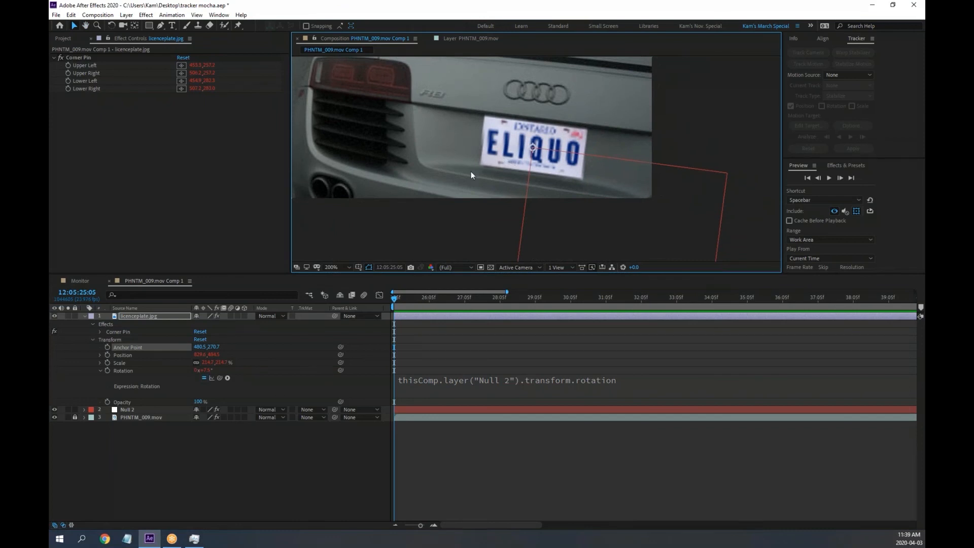
Try Overlay, Soft Light and Add blend modes on the licenceplate.jpg layer
{"action": "left_click", "coordinate": [281, 314]}
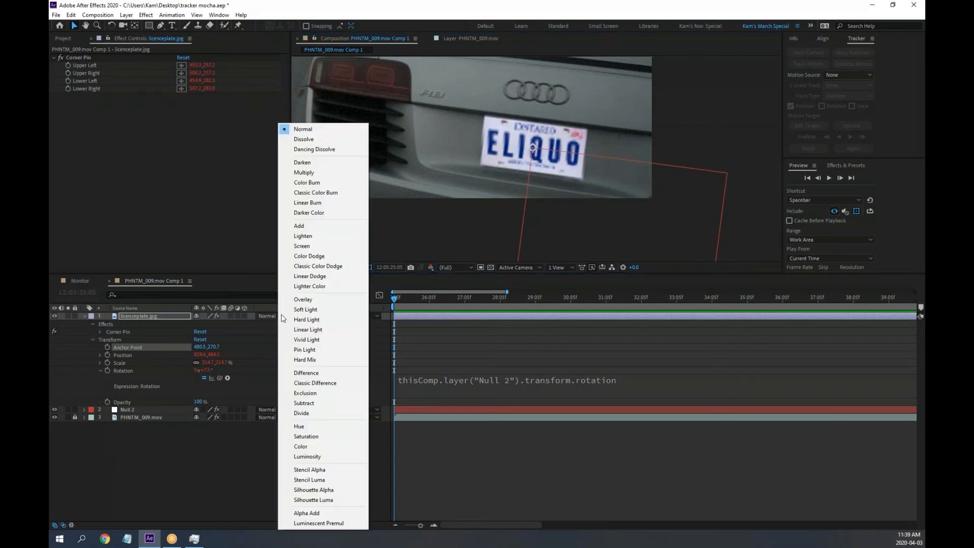
{"action": "left_click", "coordinate": [310, 303]}
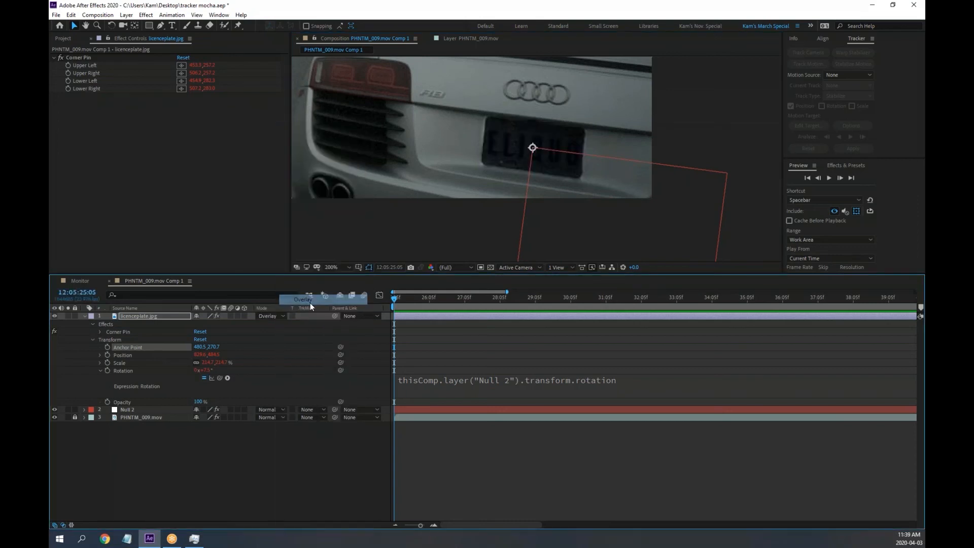
{"action": "left_click", "coordinate": [288, 316]}
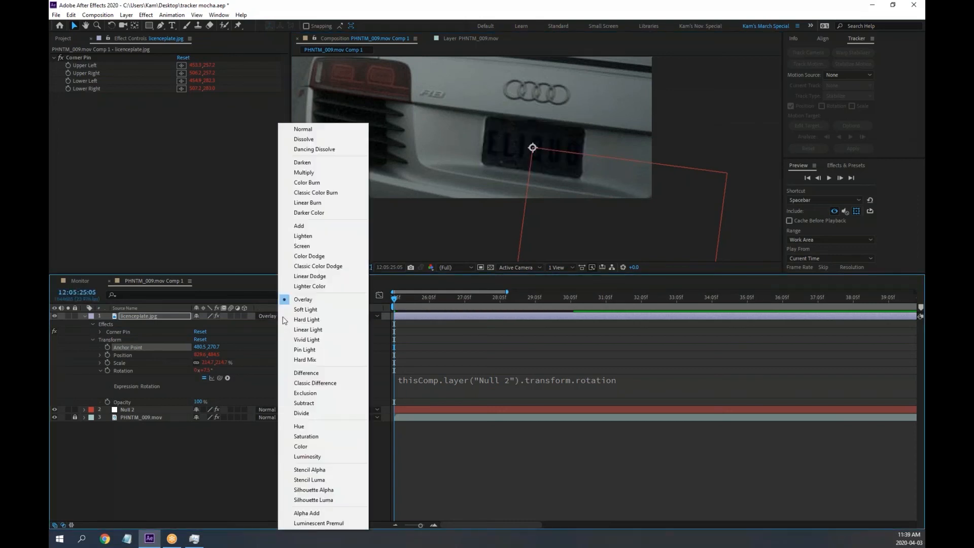
{"action": "left_click", "coordinate": [300, 311]}
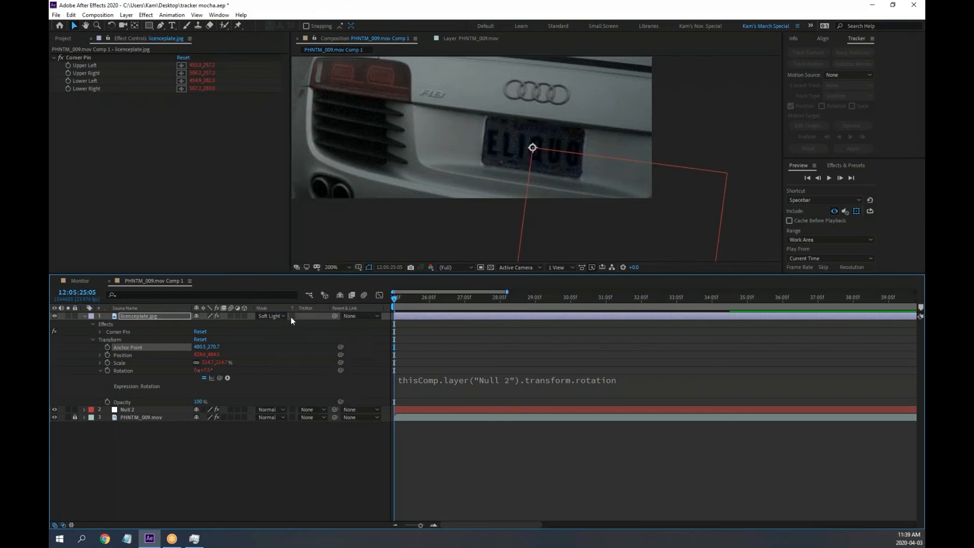
{"action": "left_click", "coordinate": [291, 317]}
{"action": "left_click", "coordinate": [313, 230]}
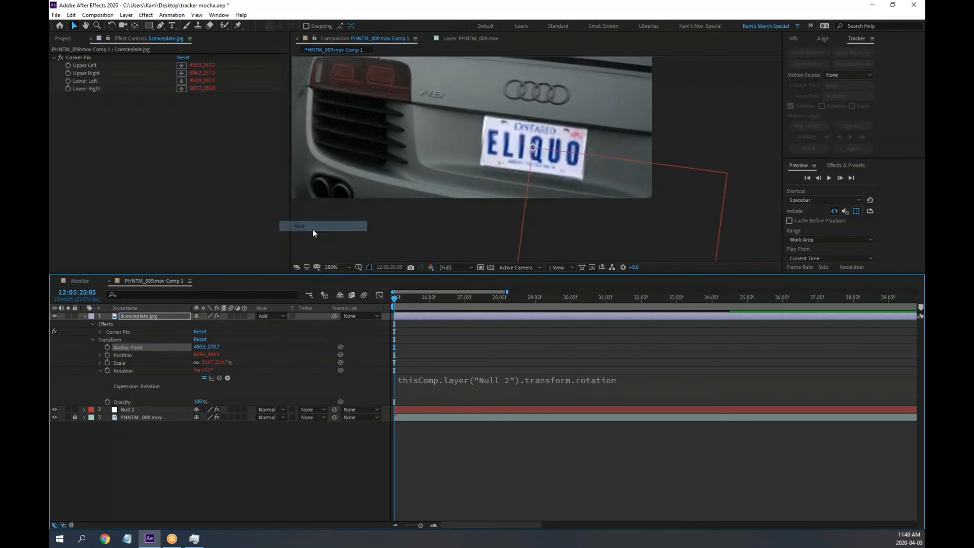
Try Hard Light and Lighten on the plate, then set its blend mode back to Normal
{"action": "left_click", "coordinate": [281, 316]}
{"action": "left_click", "coordinate": [288, 267]}
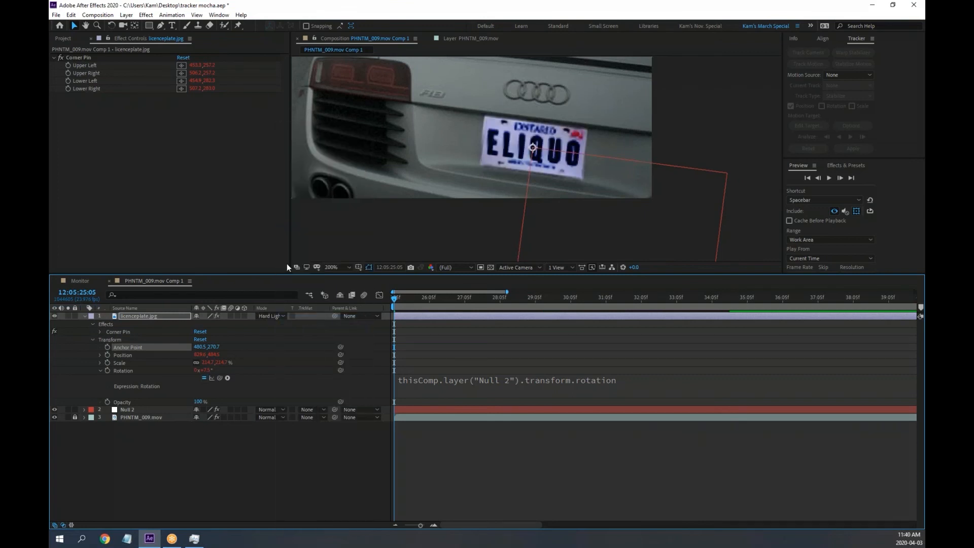
{"action": "left_click", "coordinate": [279, 318]}
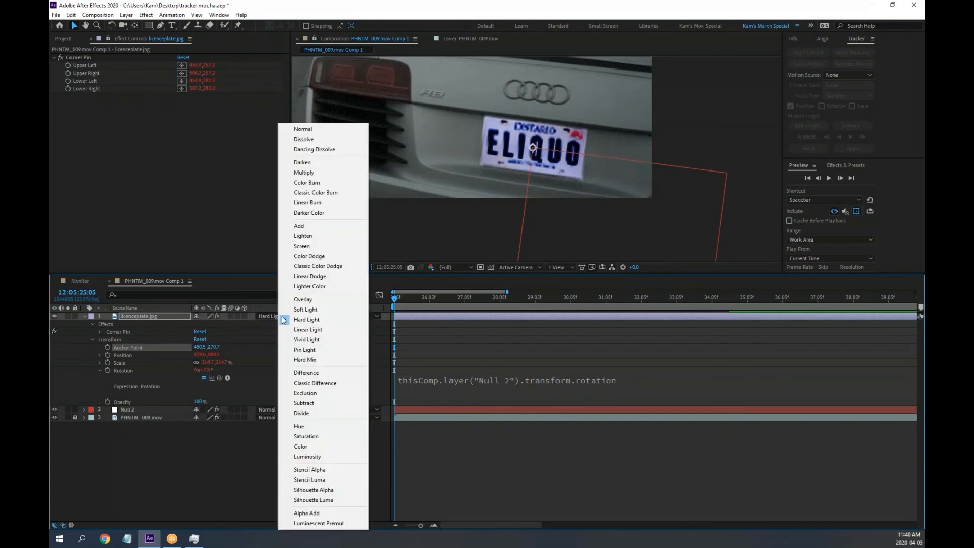
{"action": "left_click", "coordinate": [303, 237]}
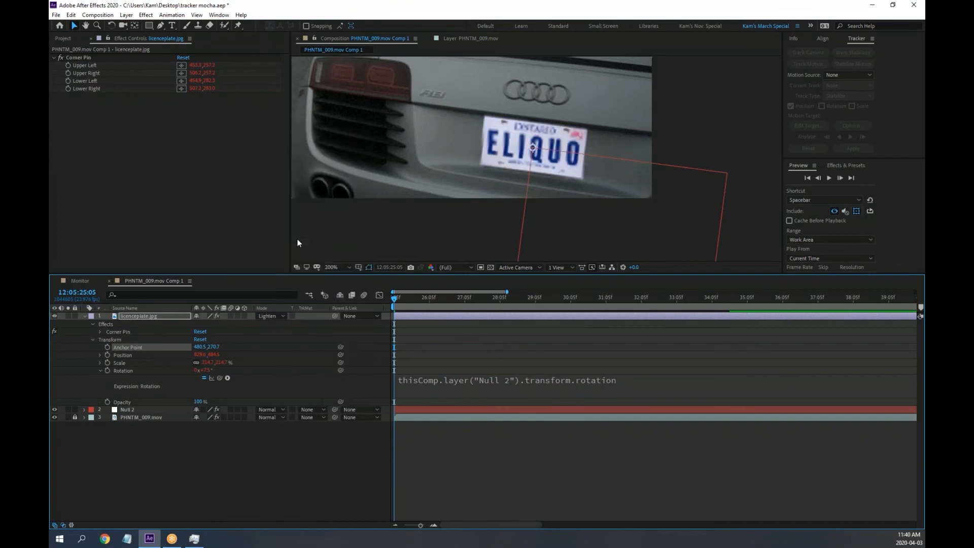
{"action": "left_click", "coordinate": [284, 318]}
{"action": "left_click", "coordinate": [304, 130]}
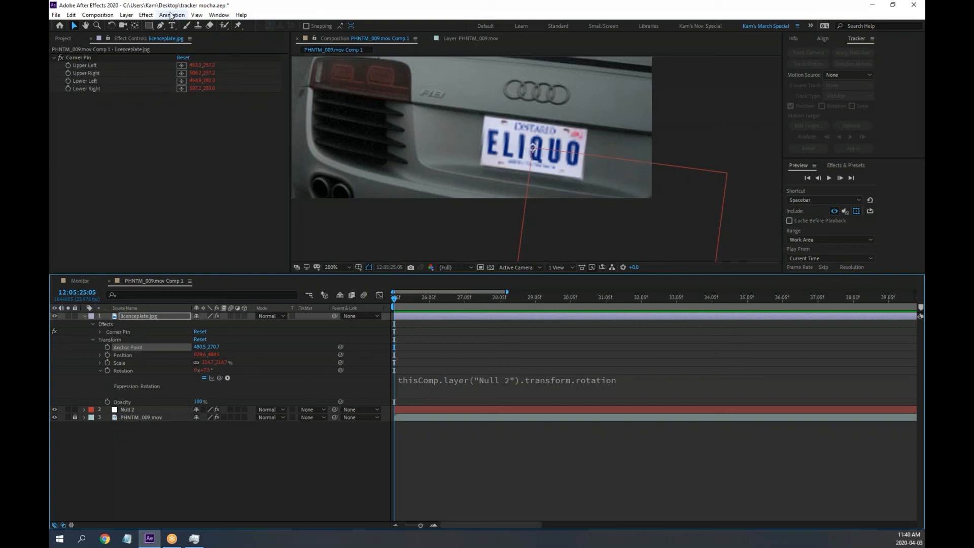
Apply Lumetri Color to licenceplate.jpg with Exposure -1.7 and Contrast 19.0
{"action": "left_click", "coordinate": [145, 15]}
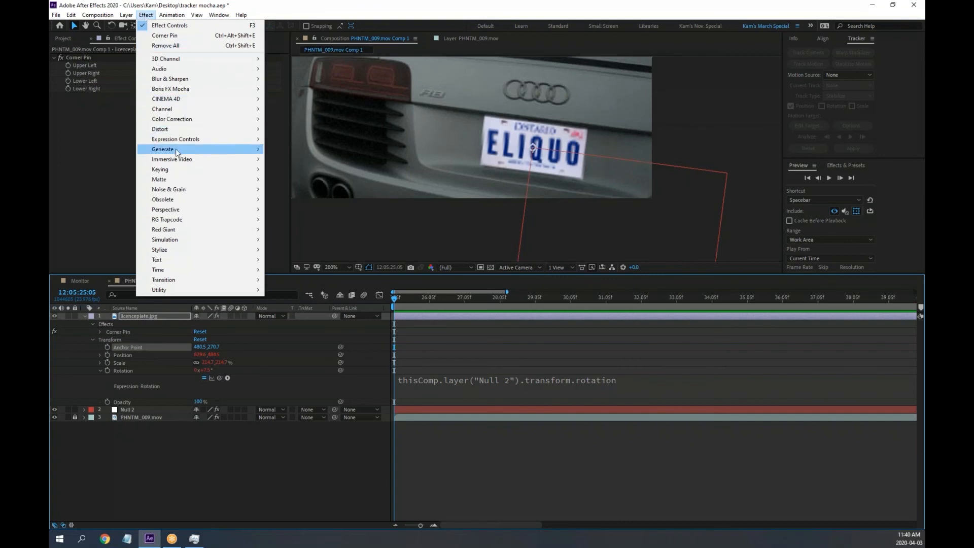
{"action": "mouse_move", "coordinate": [172, 142]}
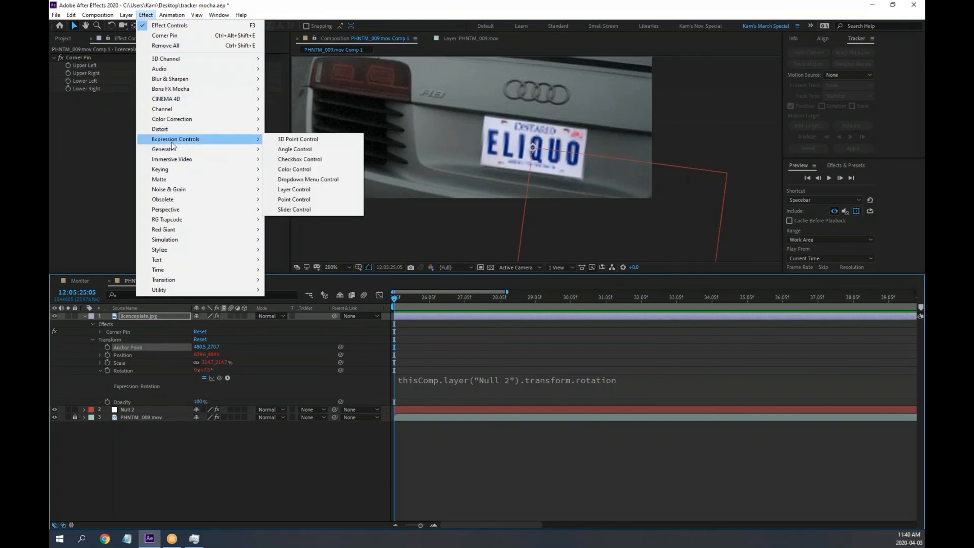
{"action": "mouse_move", "coordinate": [177, 121]}
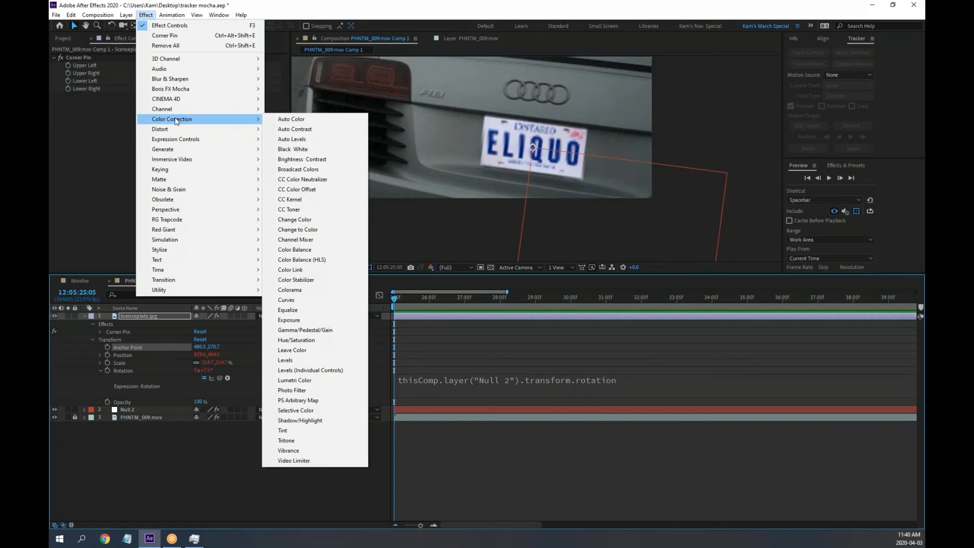
{"action": "left_click", "coordinate": [307, 382]}
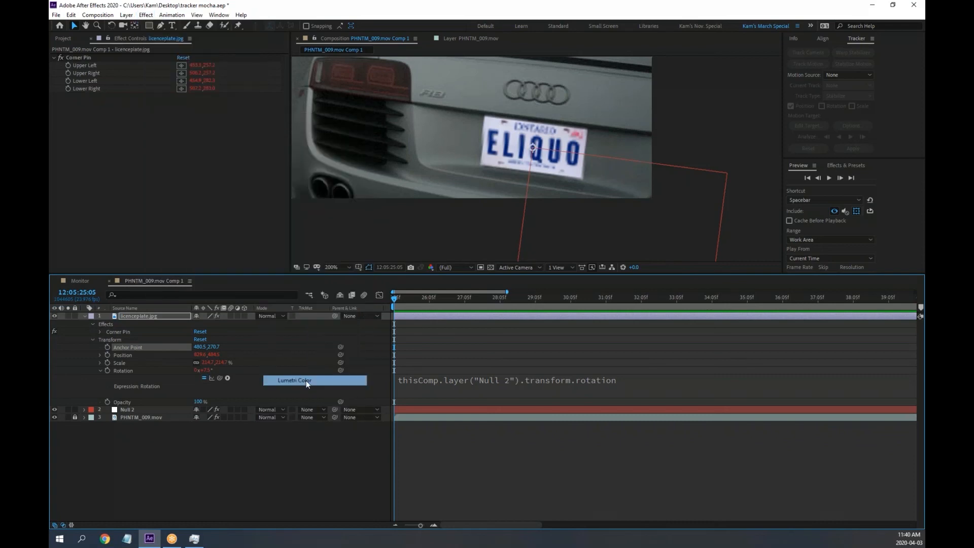
{"action": "left_click", "coordinate": [61, 112]}
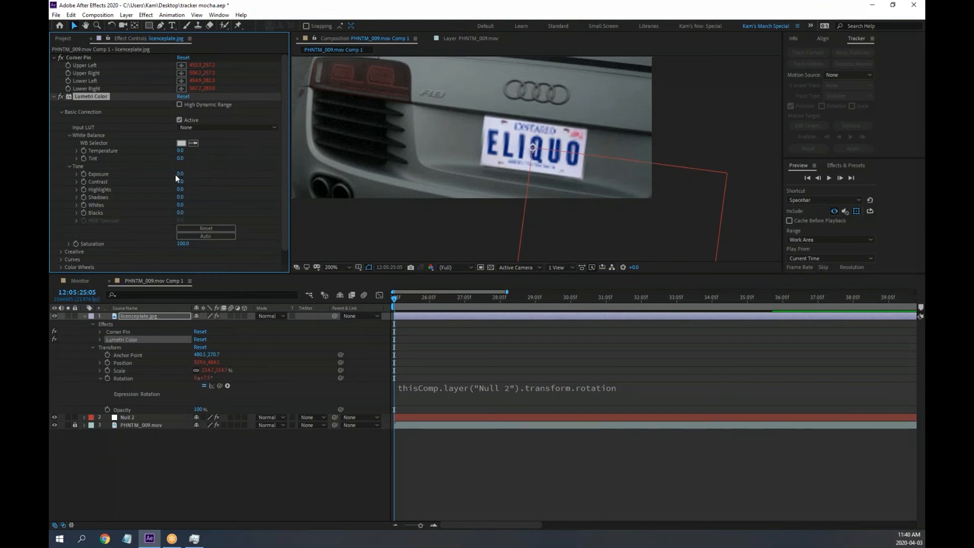
{"action": "left_click_drag", "start_coordinate": [175, 174], "coordinate": [173, 173]}
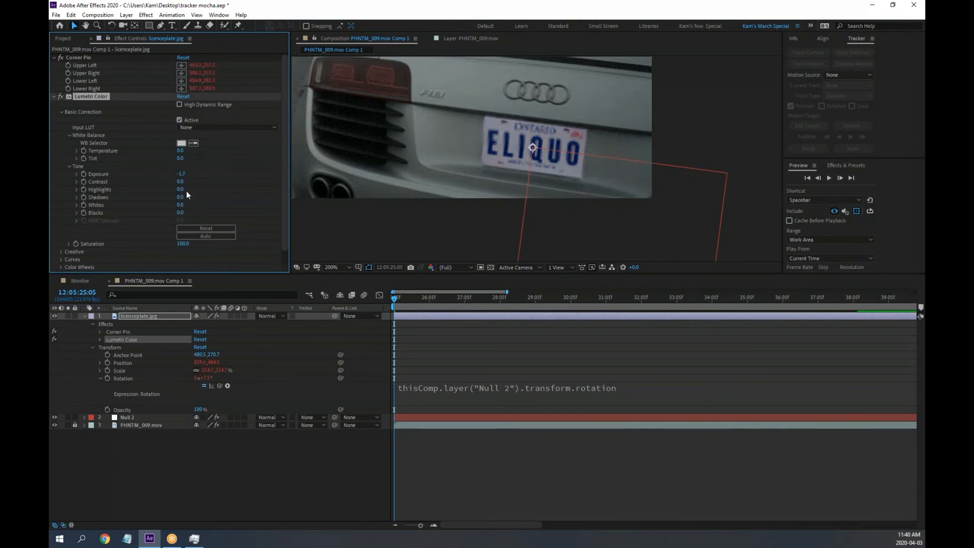
{"action": "left_click_drag", "start_coordinate": [180, 181], "coordinate": [188, 182]}
Open the Lumetri Scopes panel from the Window menu
{"action": "left_click", "coordinate": [197, 15]}
{"action": "mouse_move", "coordinate": [217, 17]}
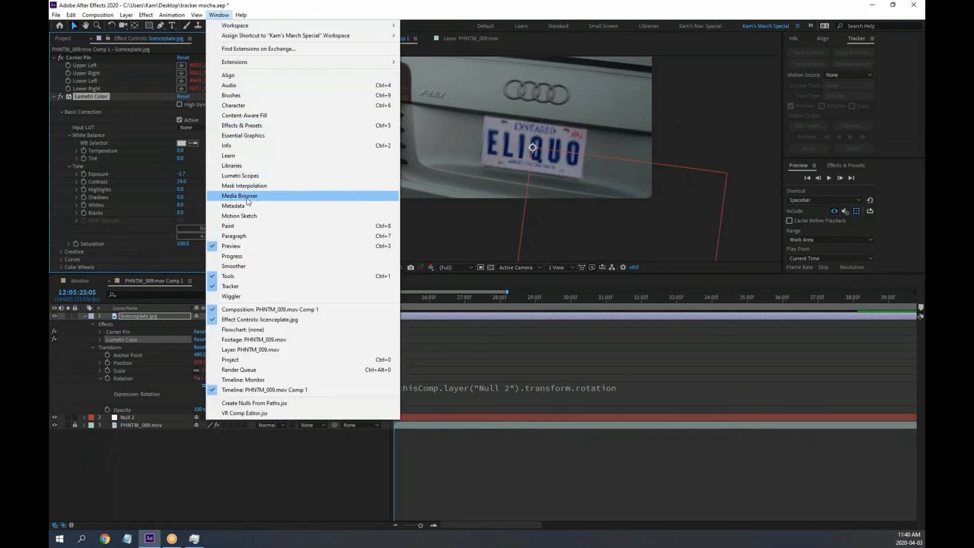
{"action": "left_click", "coordinate": [245, 176]}
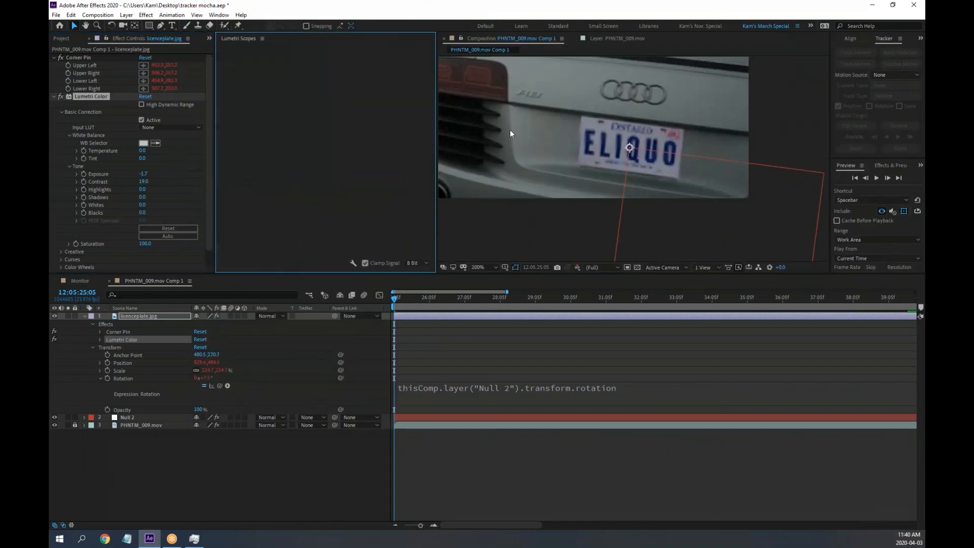
Unlock and select the PHNTM_009.mov footage layer to view its waveform
{"action": "left_click", "coordinate": [151, 317]}
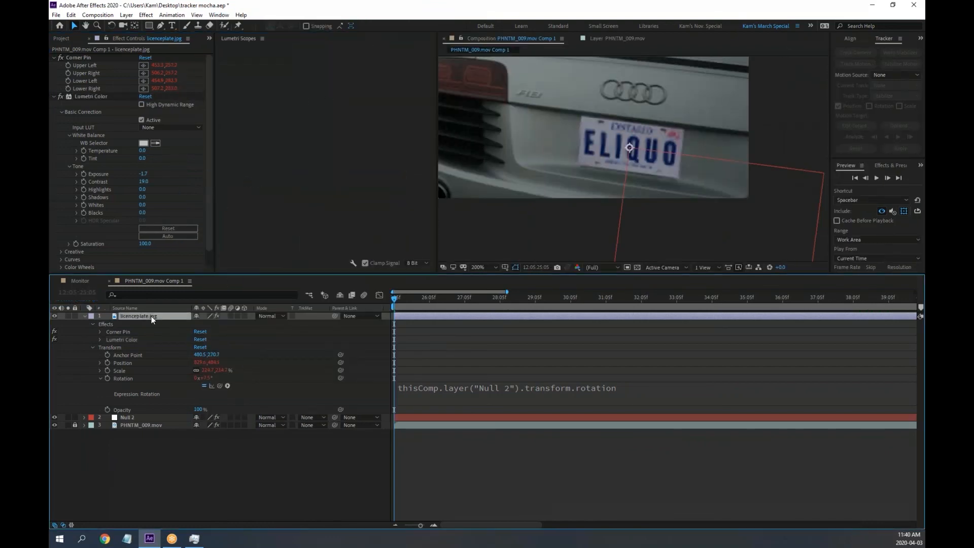
{"action": "left_click", "coordinate": [305, 162]}
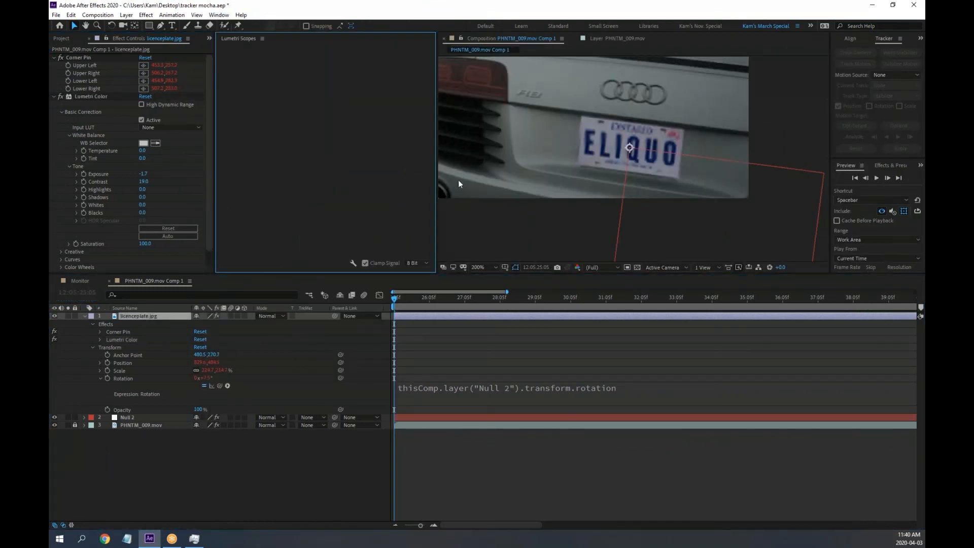
{"action": "left_click", "coordinate": [75, 424]}
{"action": "left_click", "coordinate": [131, 427]}
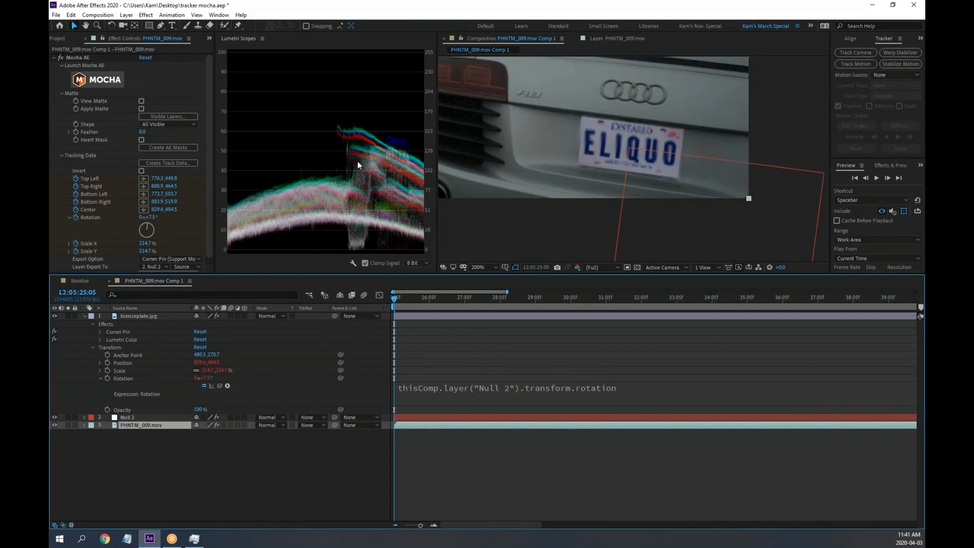
{"action": "left_click", "coordinate": [56, 57]}
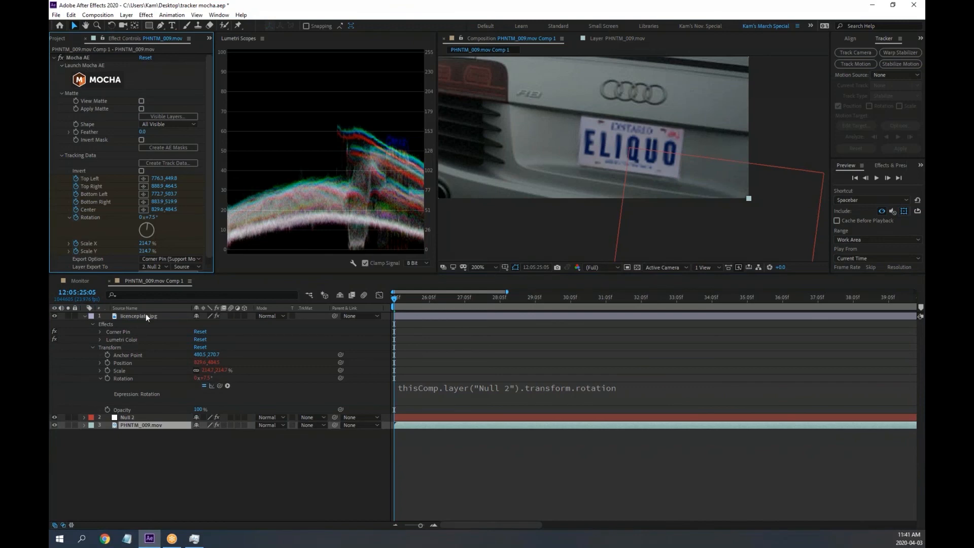
Reset the plate's Lumetri Color to Exposure 0 and Contrast 0, and close Lumetri Scopes
{"action": "left_click", "coordinate": [146, 316]}
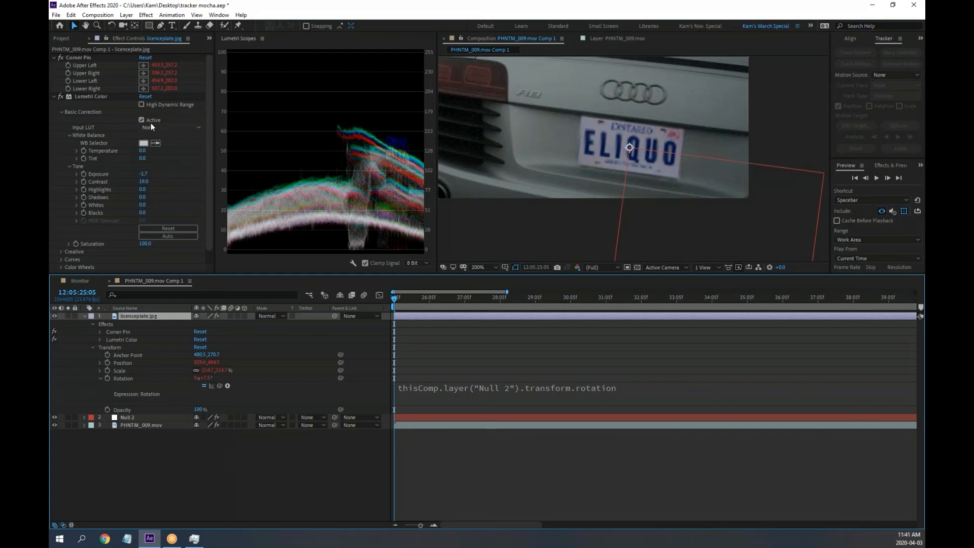
{"action": "left_click", "coordinate": [86, 96]}
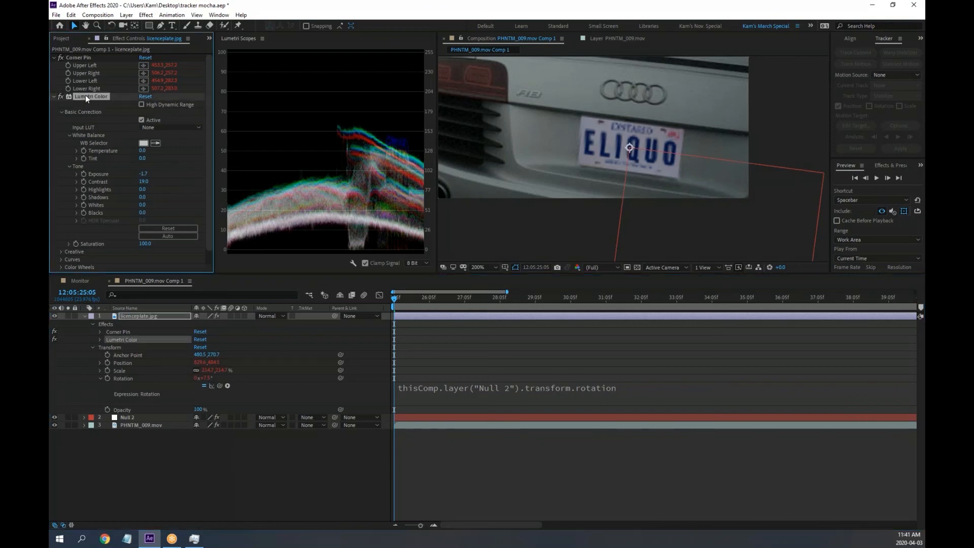
{"action": "left_click", "coordinate": [140, 97]}
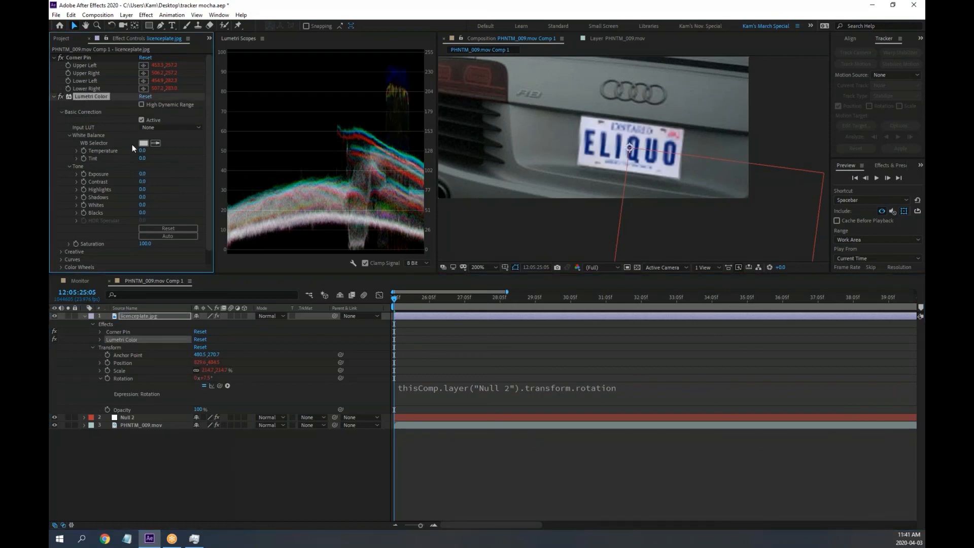
{"action": "left_click", "coordinate": [263, 39]}
{"action": "left_click", "coordinate": [251, 43]}
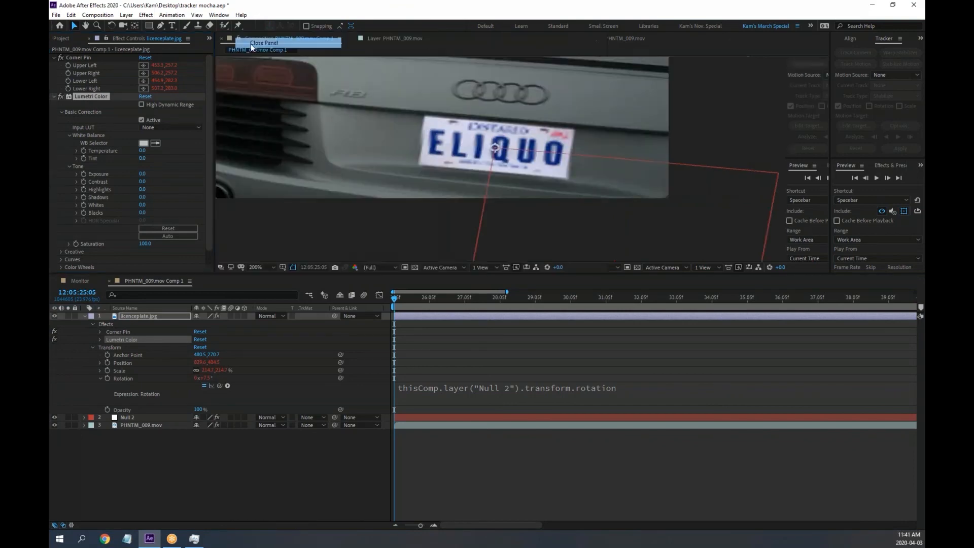
Browse the Lumetri Curves, Color Wheels, HSL Secondary and Vignette sections
{"action": "scroll", "coordinate": [109, 251], "scroll_direction": "down", "scroll_amount": 1}
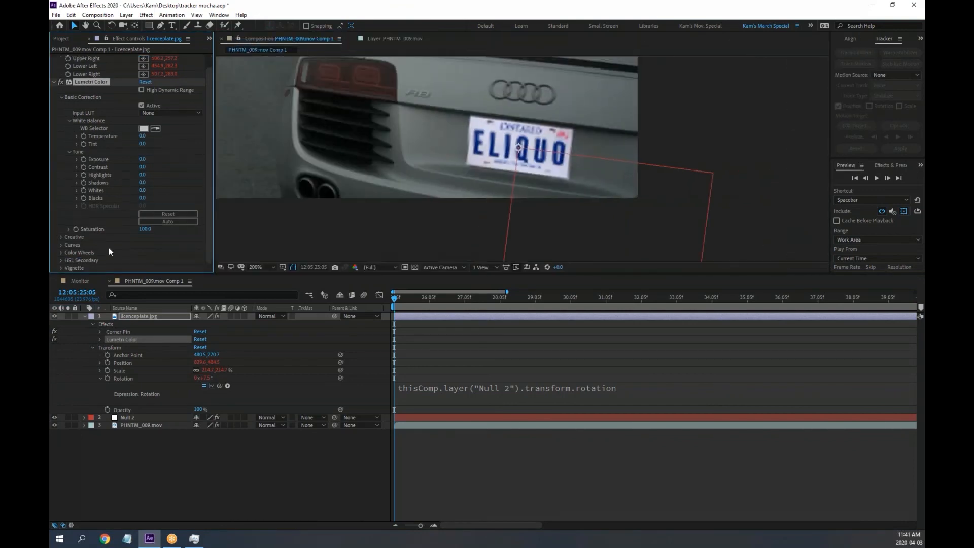
{"action": "left_click", "coordinate": [61, 244]}
{"action": "scroll", "coordinate": [102, 238], "scroll_direction": "down", "scroll_amount": 8}
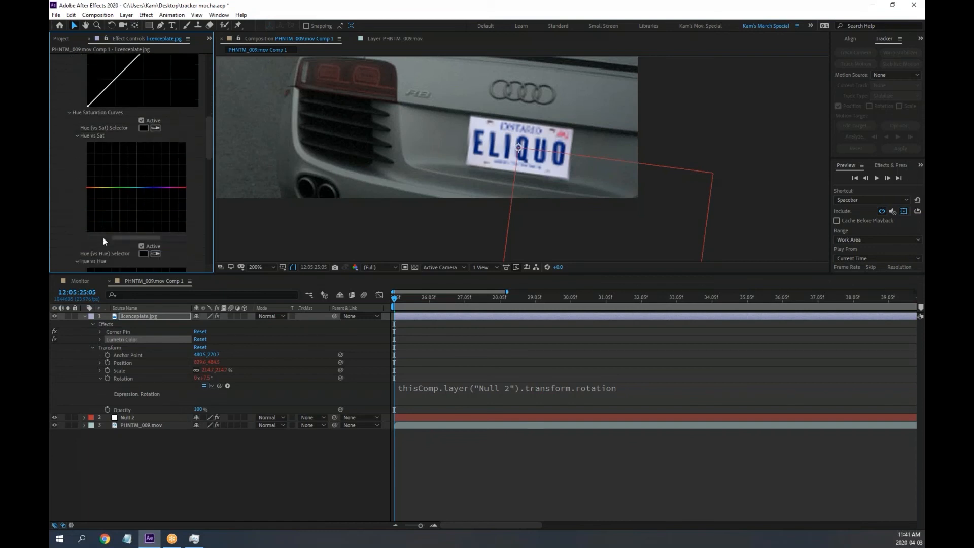
{"action": "scroll", "coordinate": [103, 237], "scroll_direction": "down", "scroll_amount": 10}
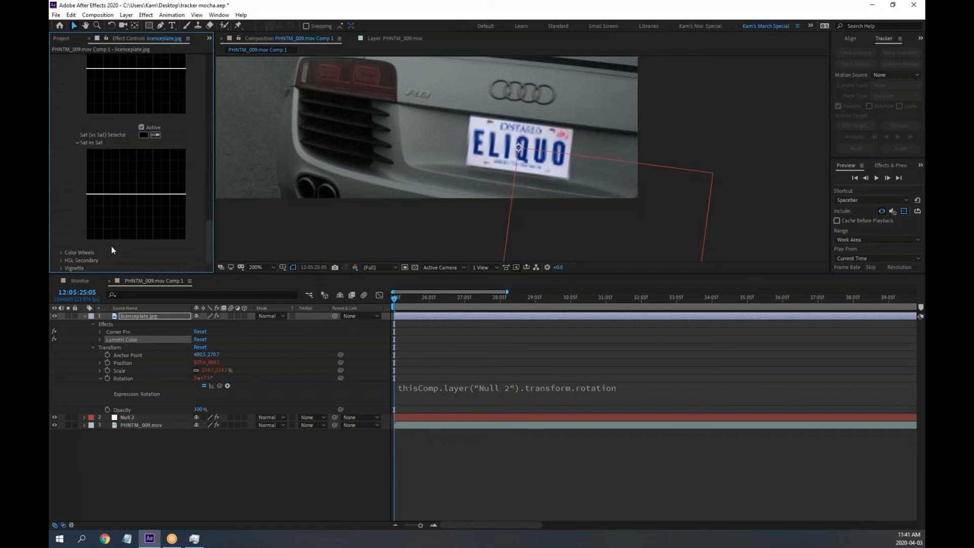
{"action": "left_click", "coordinate": [62, 253]}
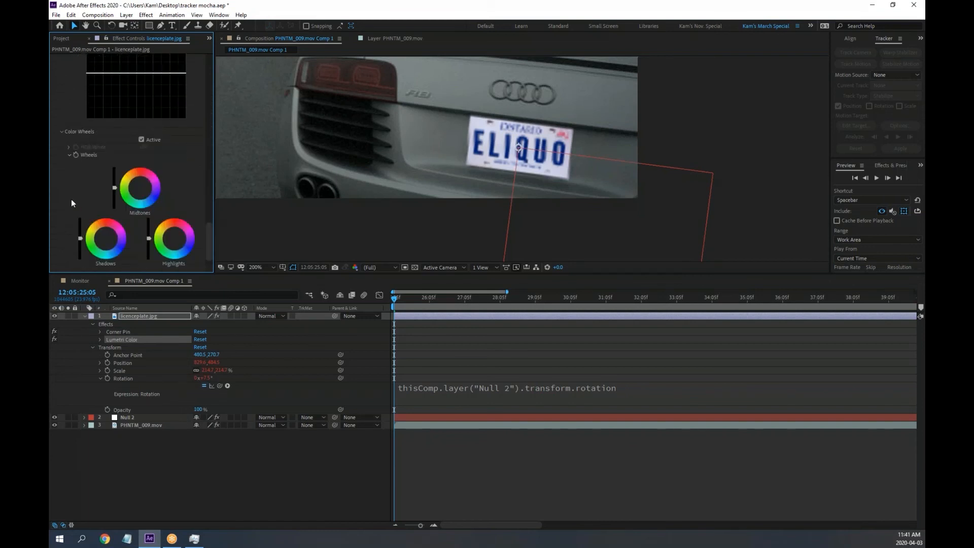
{"action": "scroll", "coordinate": [67, 195], "scroll_direction": "down", "scroll_amount": 1}
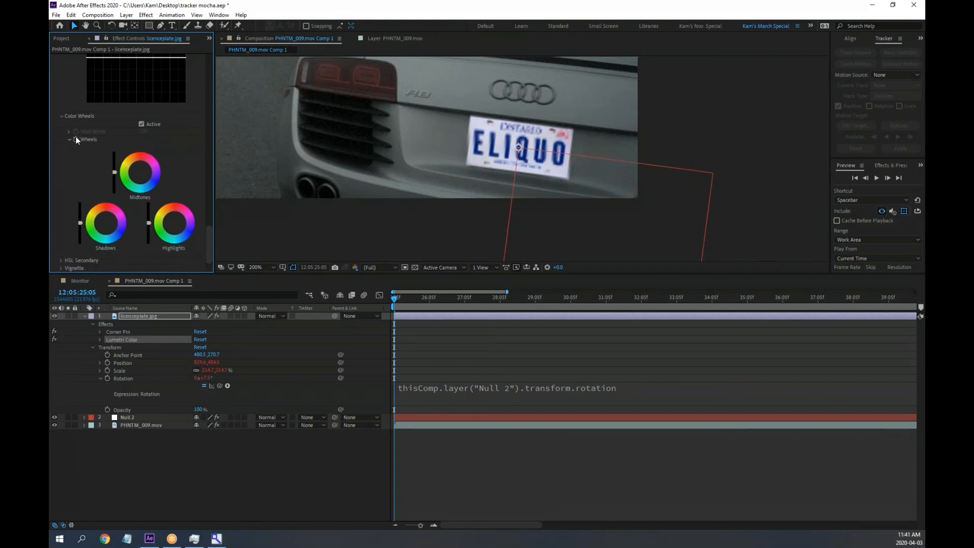
{"action": "left_click", "coordinate": [61, 260]}
{"action": "scroll", "coordinate": [60, 261], "scroll_direction": "down", "scroll_amount": 2}
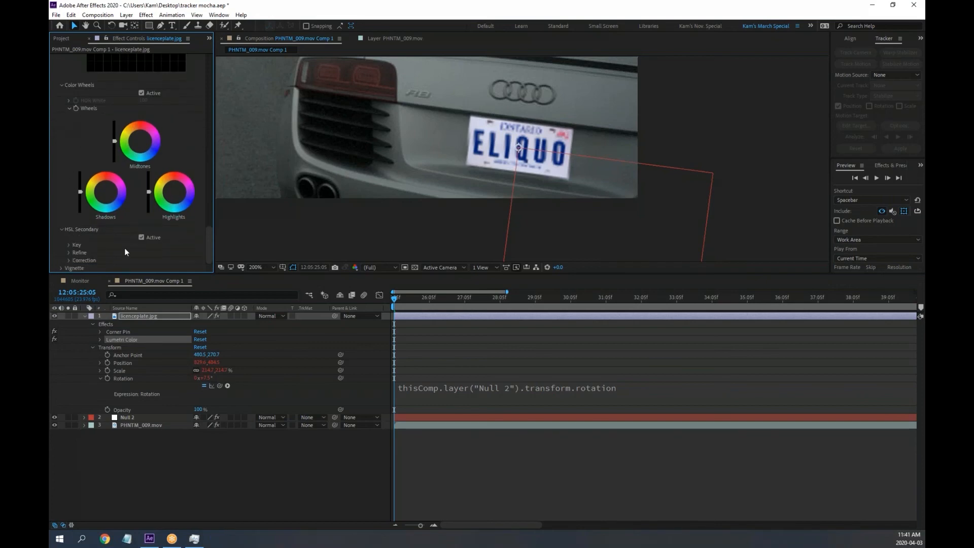
{"action": "left_click", "coordinate": [60, 266]}
{"action": "scroll", "coordinate": [60, 266], "scroll_direction": "down", "scroll_amount": 2}
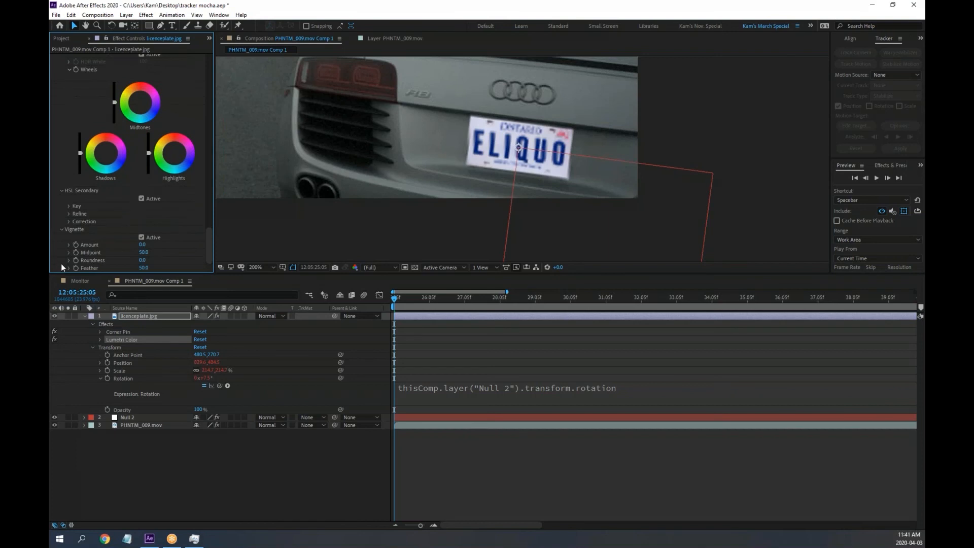
{"action": "left_click", "coordinate": [63, 230]}
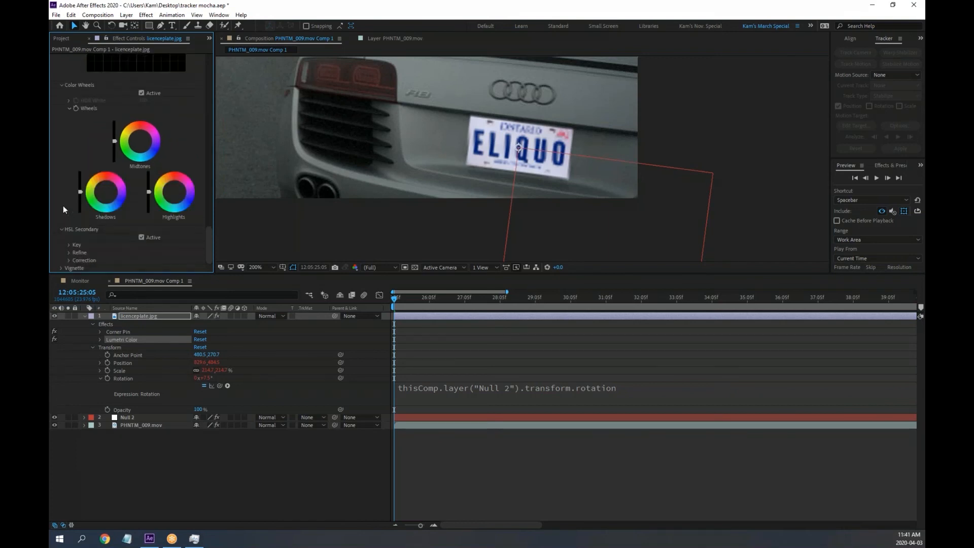
{"action": "scroll", "coordinate": [63, 230], "scroll_direction": "up", "scroll_amount": 5}
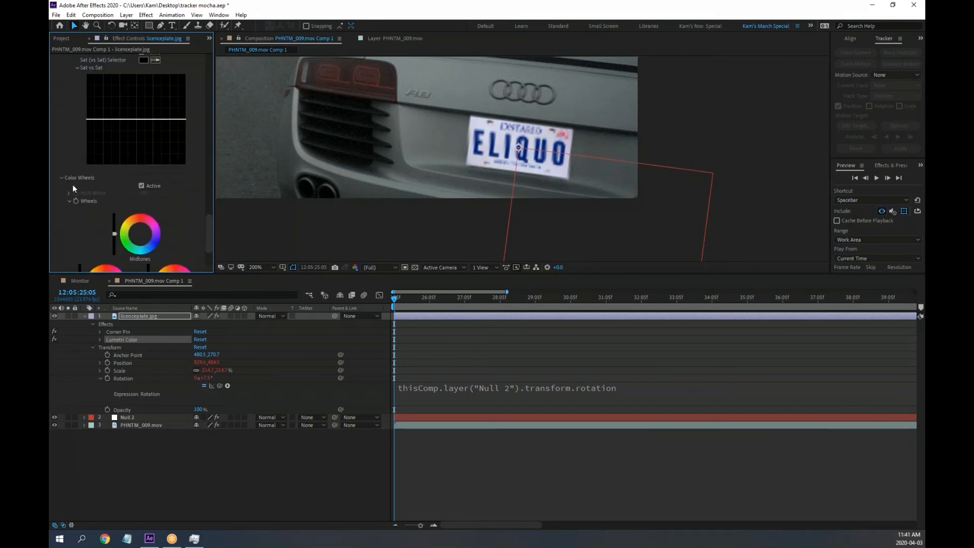
{"action": "left_click", "coordinate": [60, 178]}
{"action": "scroll", "coordinate": [85, 195], "scroll_direction": "up", "scroll_amount": 15}
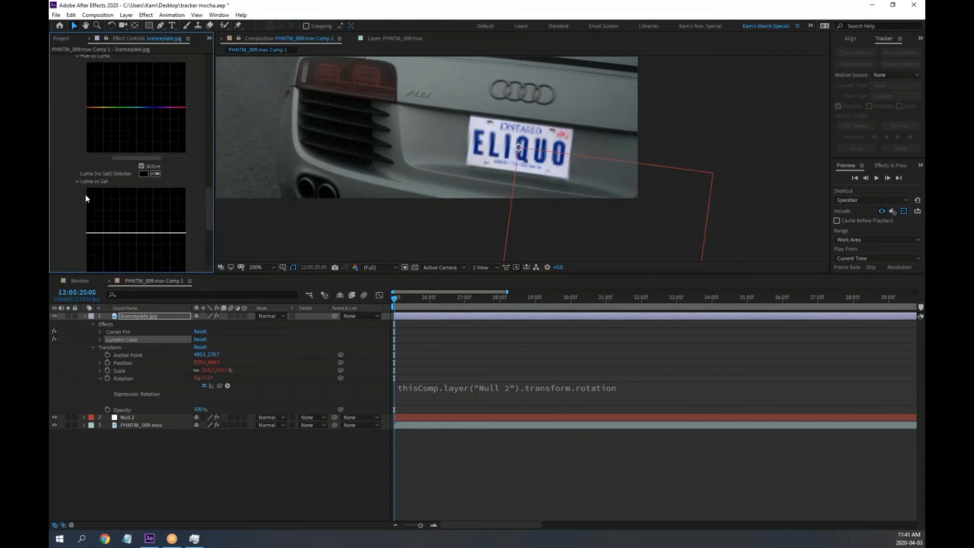
{"action": "scroll", "coordinate": [86, 194], "scroll_direction": "up", "scroll_amount": 8}
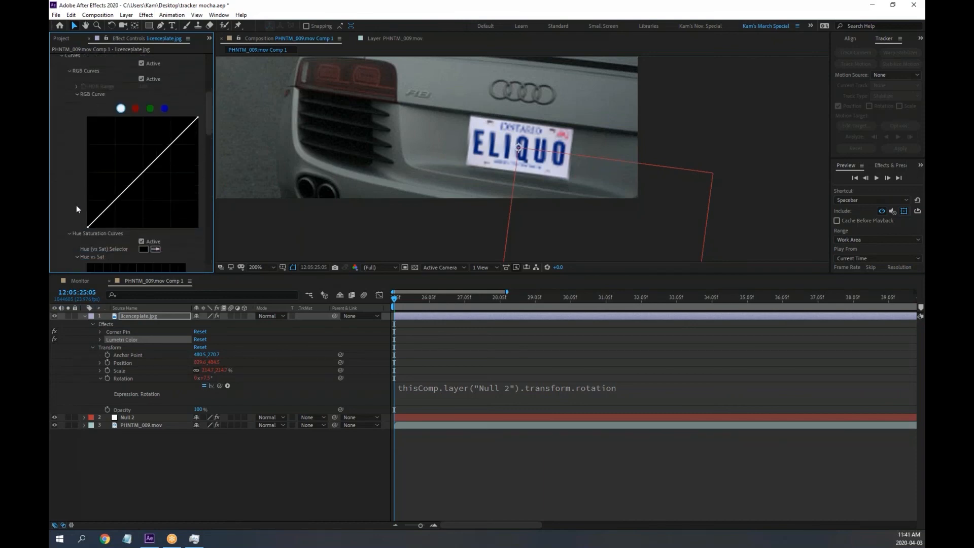
{"action": "scroll", "coordinate": [74, 205], "scroll_direction": "up", "scroll_amount": 6}
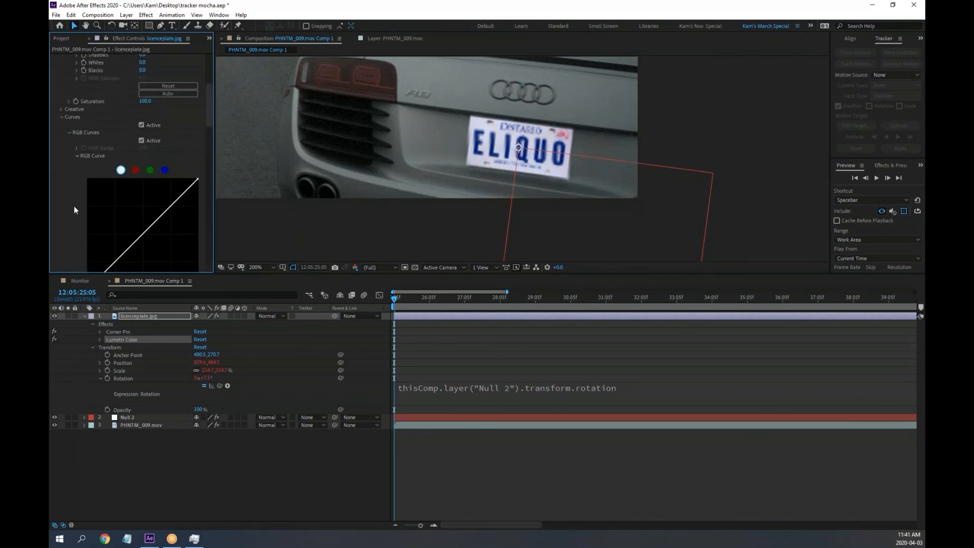
Lower the plate's Lumetri Exposure to about -2.4 and check a later frame
{"action": "left_click", "coordinate": [63, 117]}
{"action": "left_click", "coordinate": [62, 117]}
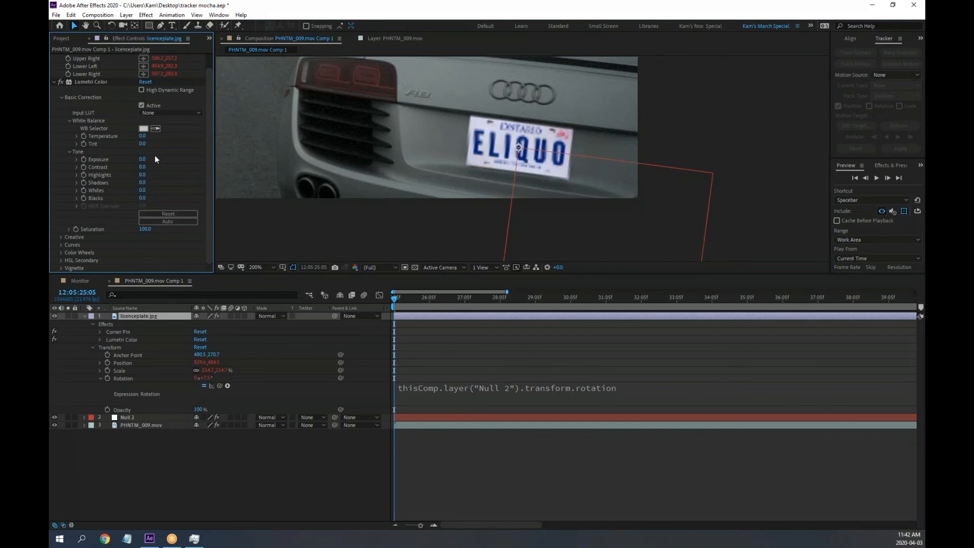
{"action": "left_click_drag", "start_coordinate": [142, 162], "coordinate": [130, 160]}
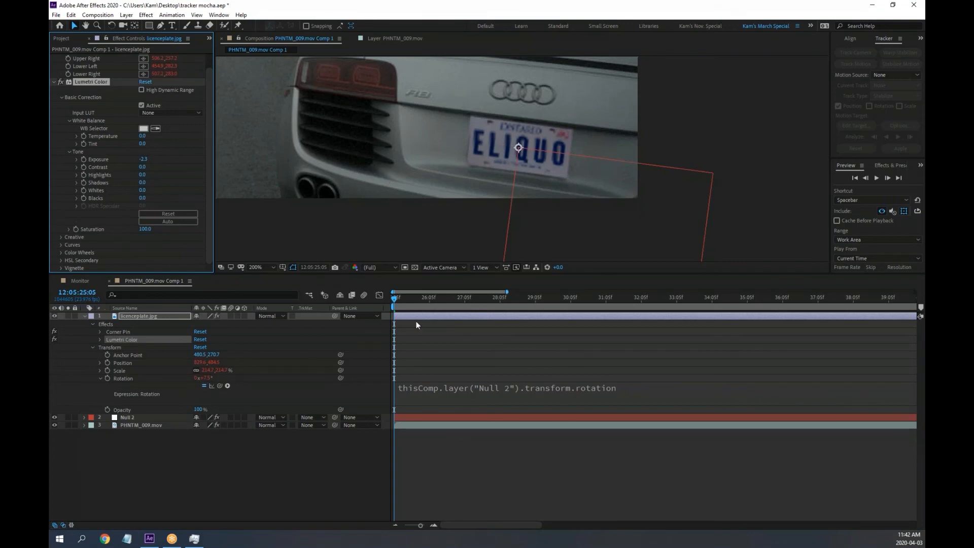
{"action": "left_click", "coordinate": [93, 348]}
{"action": "left_click_drag", "start_coordinate": [423, 303], "coordinate": [473, 300]}
{"action": "scroll", "coordinate": [485, 163], "scroll_direction": "down", "scroll_amount": 1}
{"action": "key", "text": "space"}
{"action": "left_click_drag", "start_coordinate": [587, 161], "coordinate": [713, 240]}
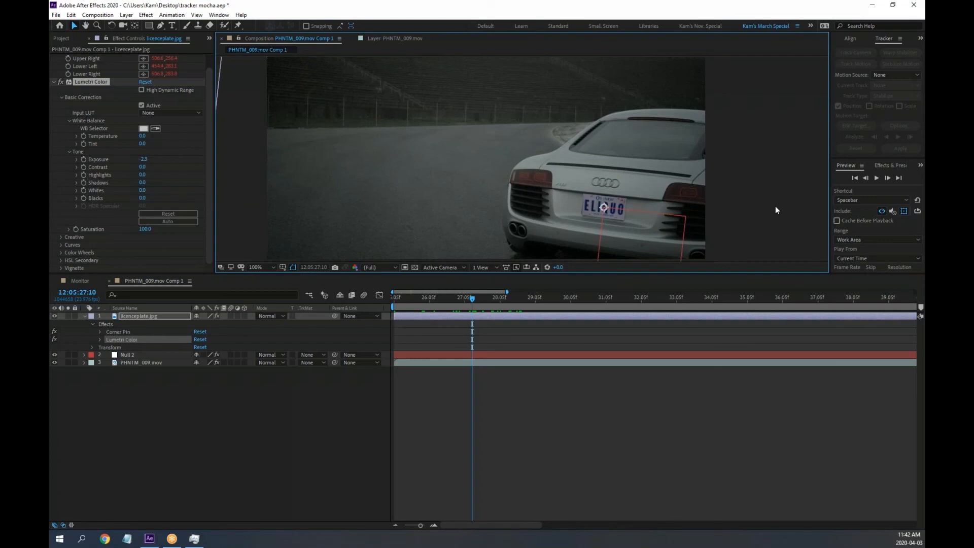
{"action": "key", "text": "grave"}
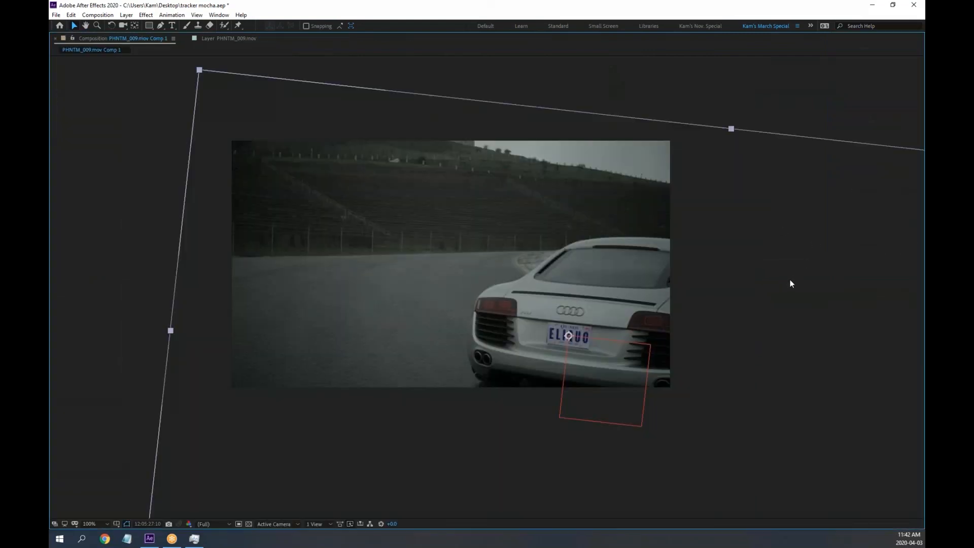
{"action": "key", "text": "grave"}
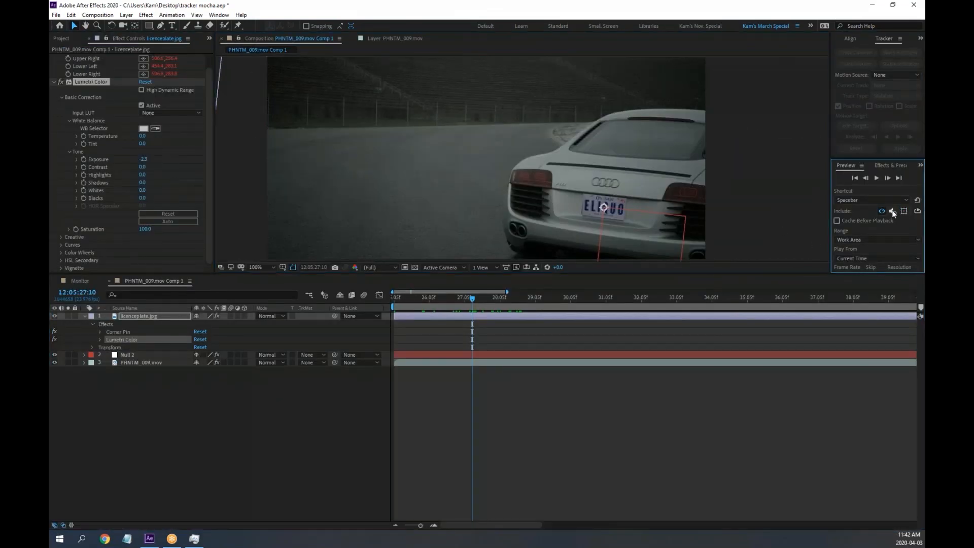
{"action": "key", "text": "grave"}
{"action": "left_click", "coordinate": [789, 109]}
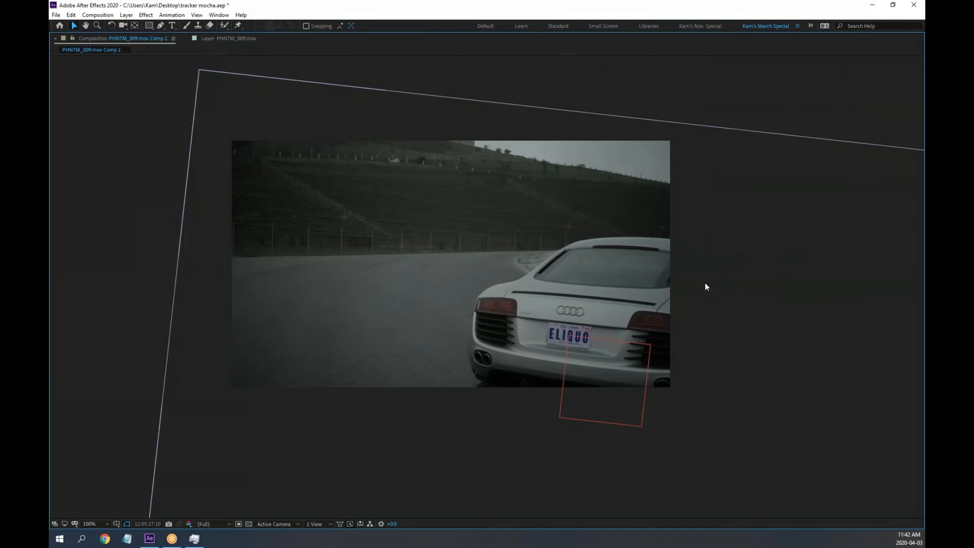
{"action": "key", "text": "space"}
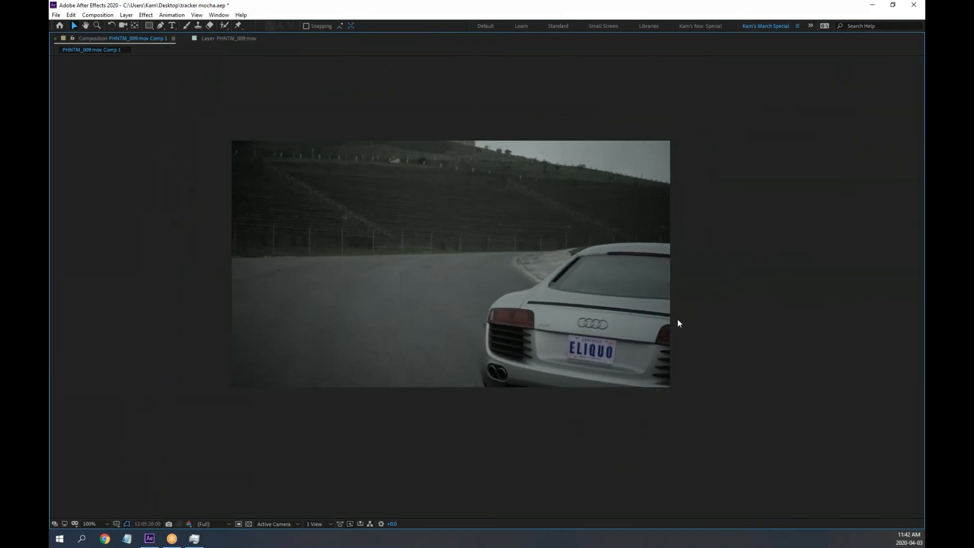
{"action": "key", "text": "period"}
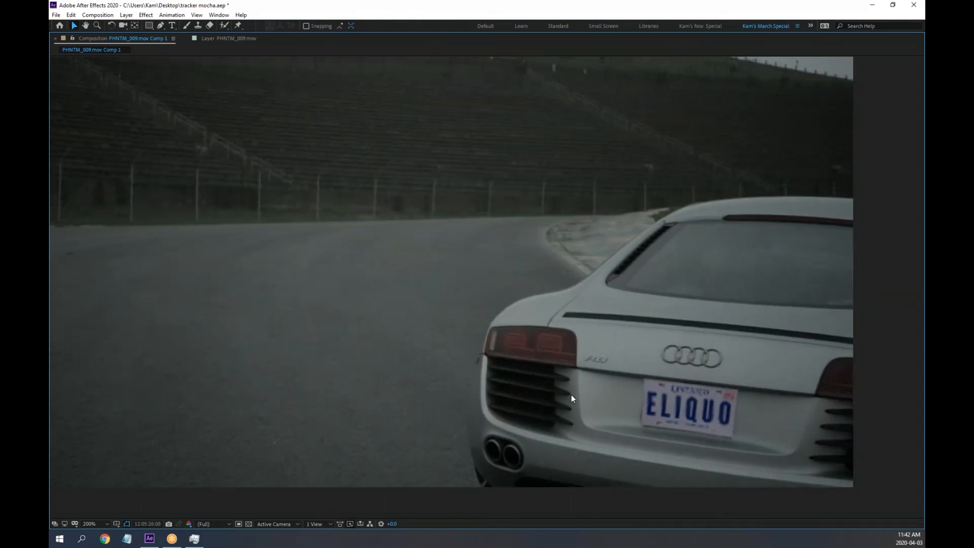
{"action": "key", "text": "grave"}
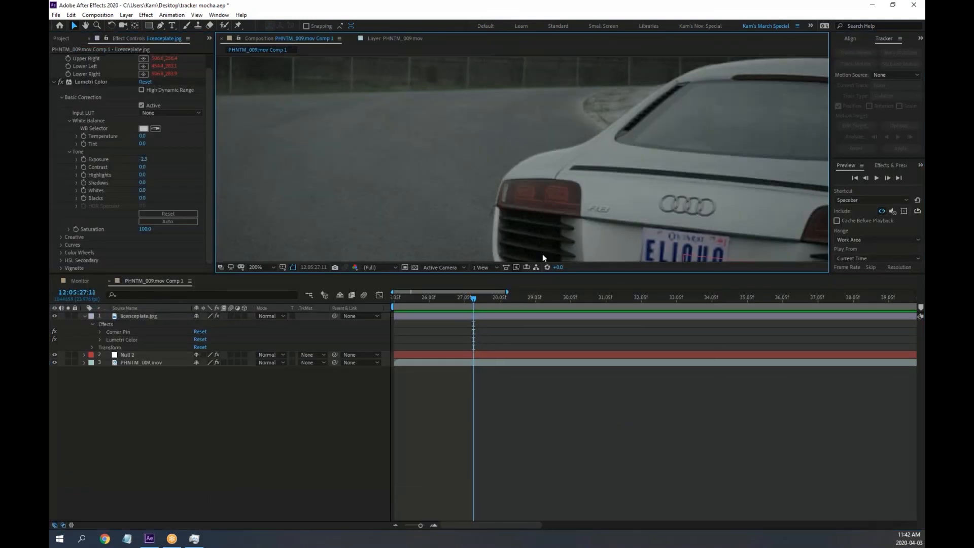
Create a new composition from PHNTM_008.mov in the Project panel
{"action": "left_click_drag", "start_coordinate": [215, 170], "coordinate": [288, 177]}
{"action": "left_click", "coordinate": [63, 39]}
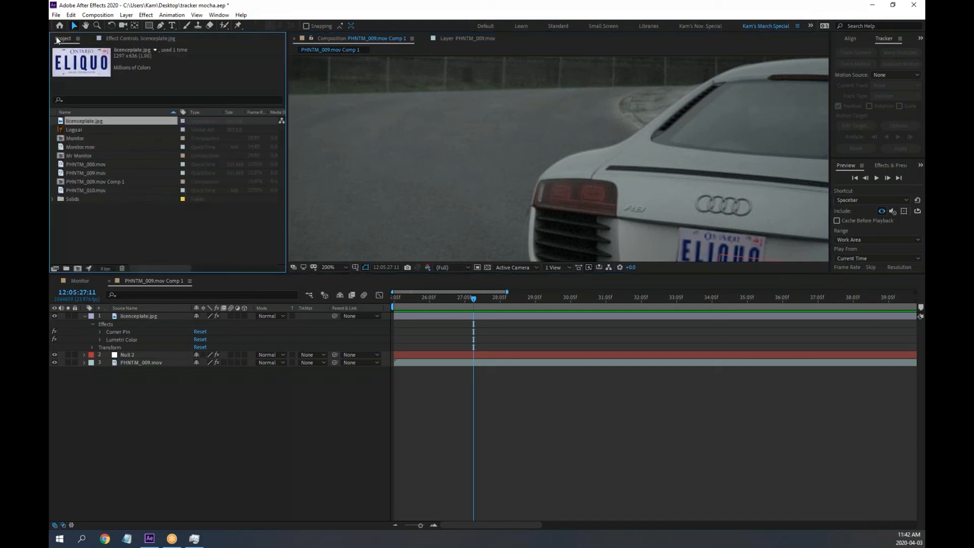
{"action": "left_click", "coordinate": [94, 176]}
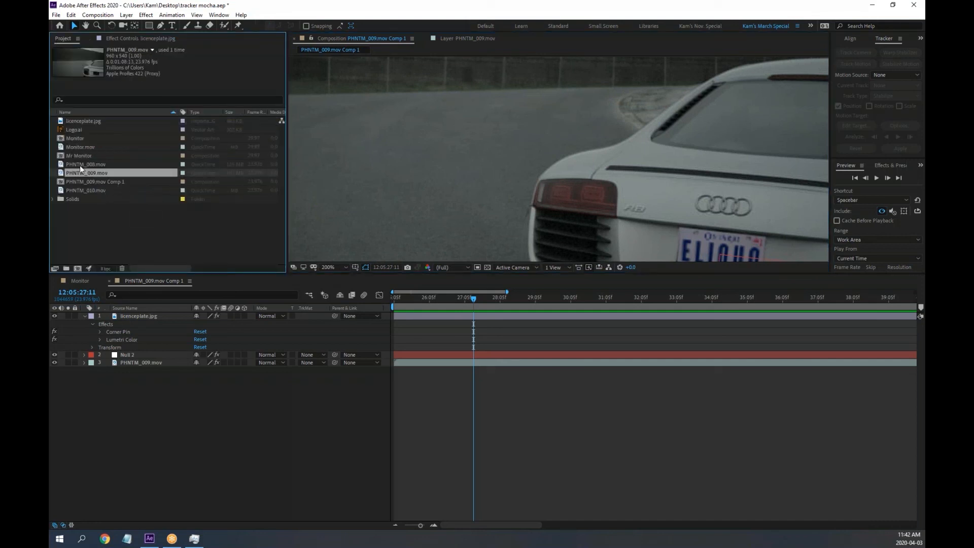
{"action": "left_click", "coordinate": [80, 165]}
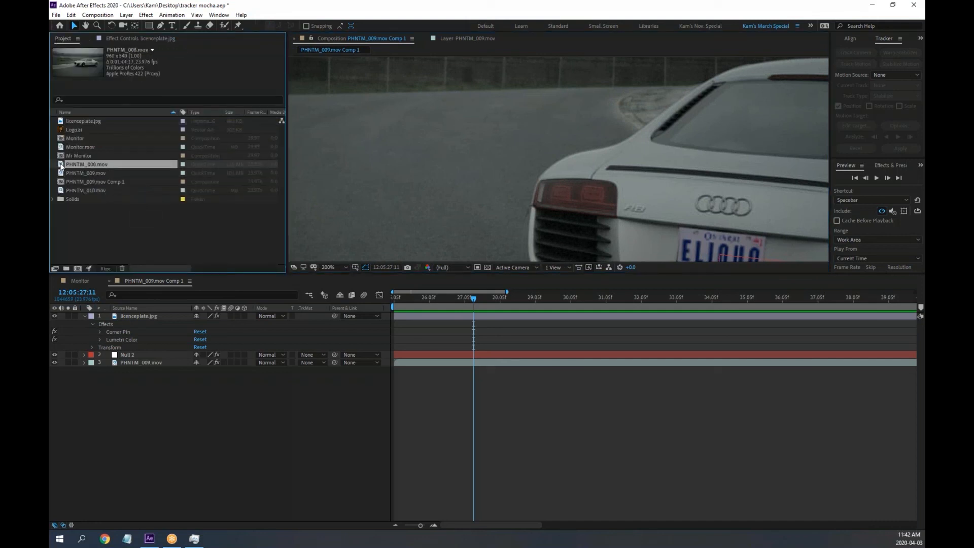
{"action": "left_click_drag", "start_coordinate": [61, 165], "coordinate": [77, 267]}
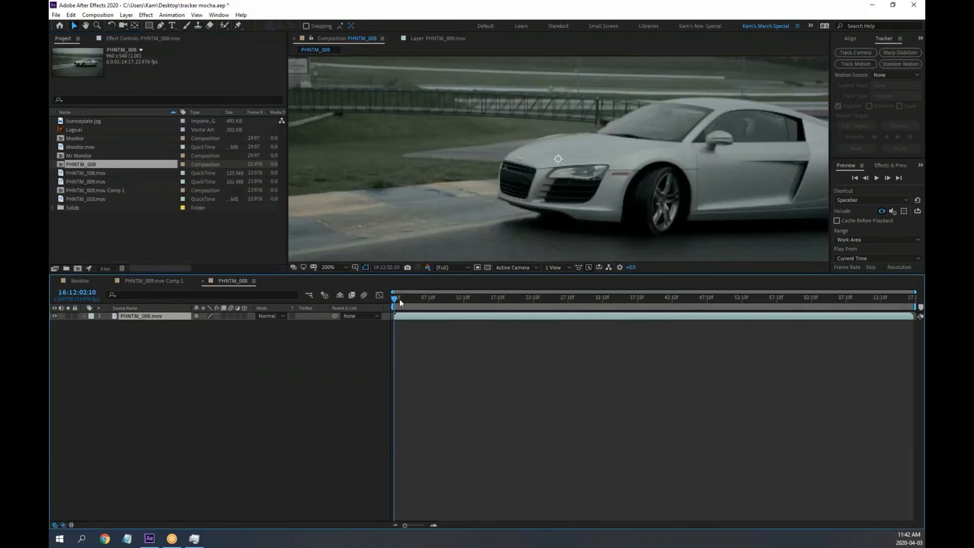
Preview the PHNTM_008 clip and launch Animation > Track in Boris FX Mocha
{"action": "mouse_move", "coordinate": [400, 299]}
{"action": "left_mouse_down"}
{"action": "mouse_move", "coordinate": [609, 297]}
{"action": "mouse_move", "coordinate": [395, 298]}
{"action": "left_mouse_up"}
{"action": "left_click_drag", "start_coordinate": [374, 276], "coordinate": [378, 341]}
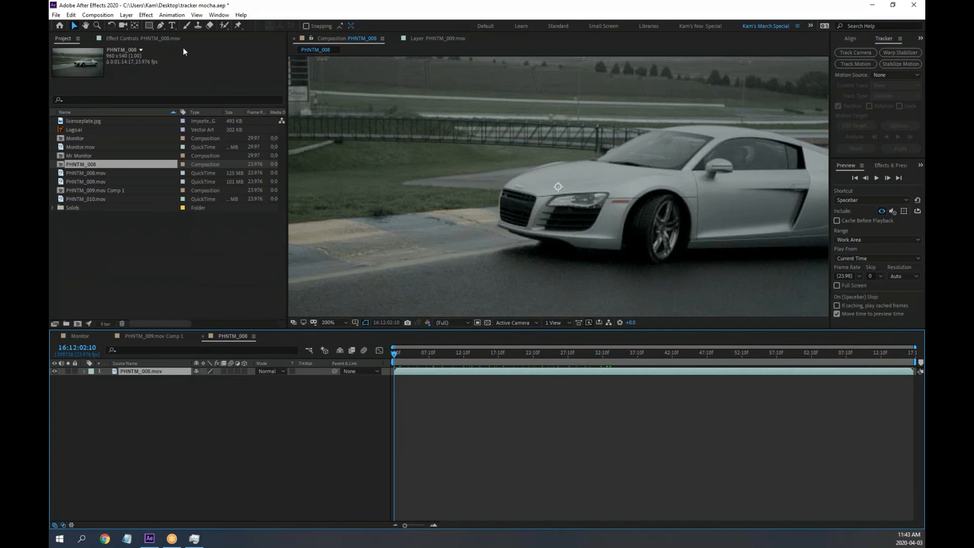
{"action": "left_click", "coordinate": [157, 39]}
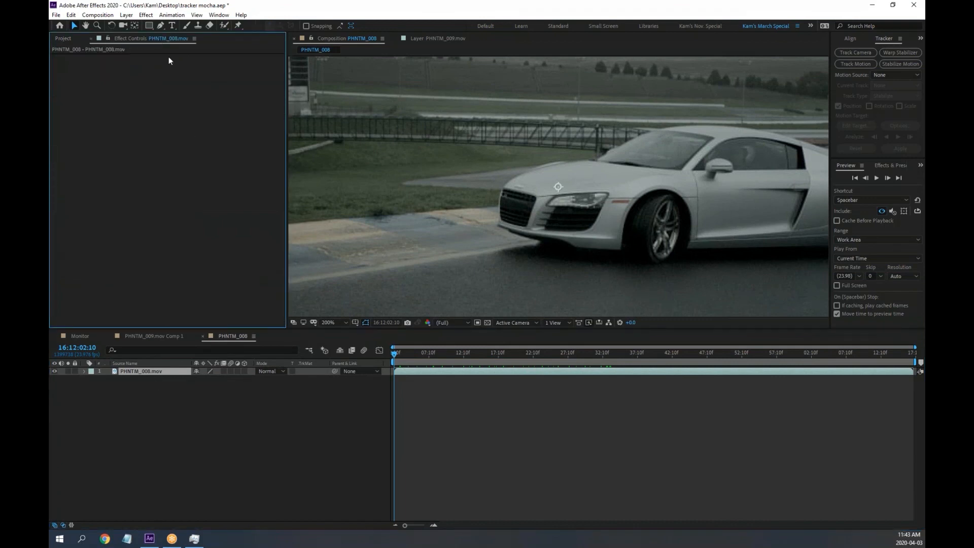
{"action": "left_click_drag", "start_coordinate": [397, 354], "coordinate": [300, 350]}
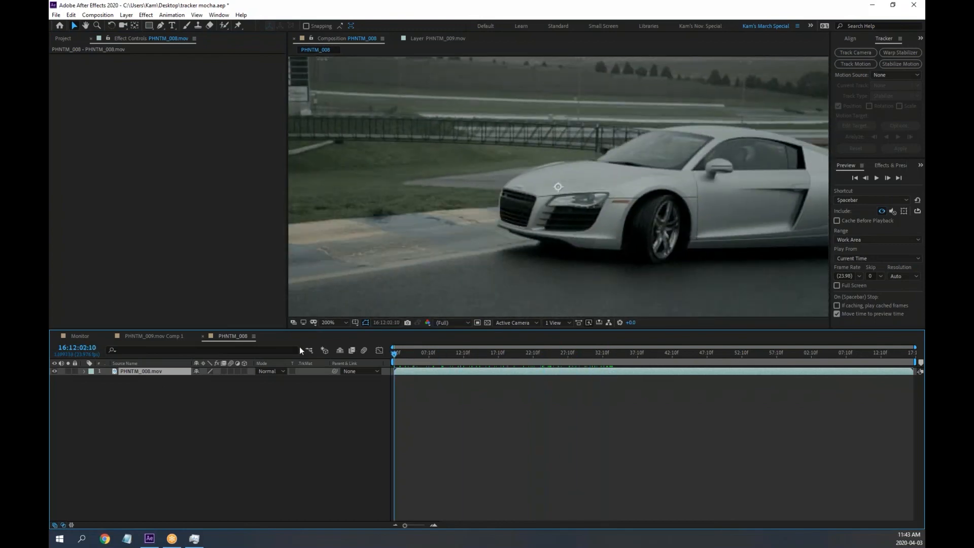
{"action": "left_click", "coordinate": [173, 15]}
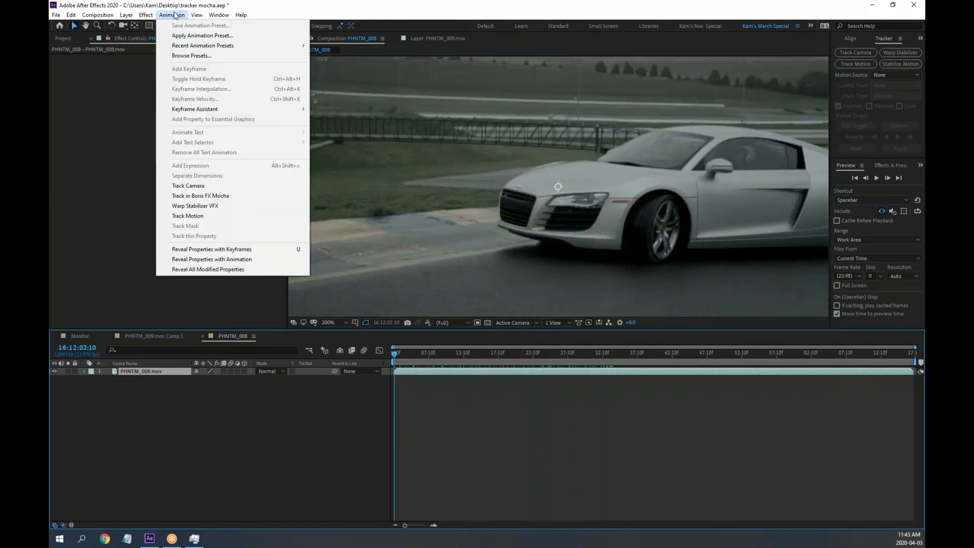
{"action": "left_click", "coordinate": [219, 196]}
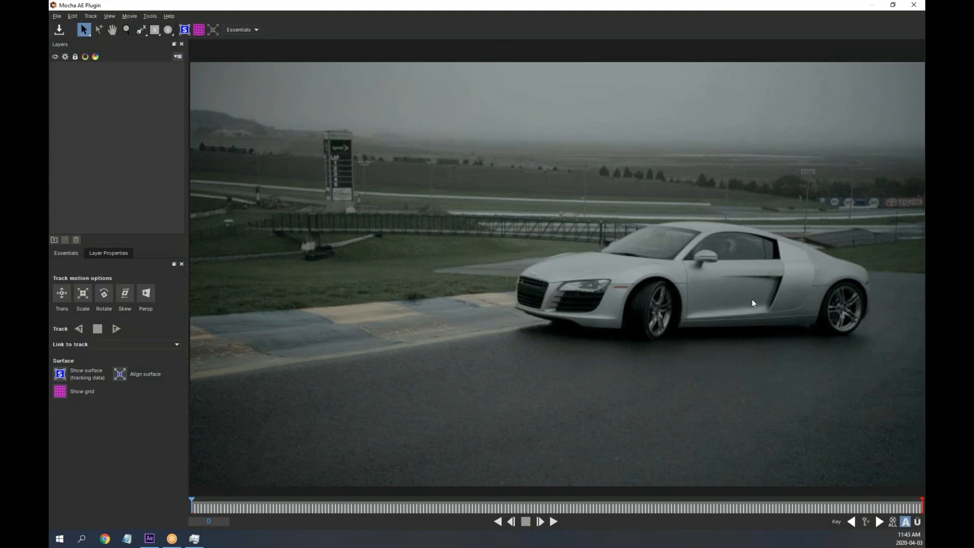
Zoom in and draw a closed X-spline around the car door and side window
{"action": "left_click", "coordinate": [126, 29]}
{"action": "left_click_drag", "start_coordinate": [786, 295], "coordinate": [757, 156]}
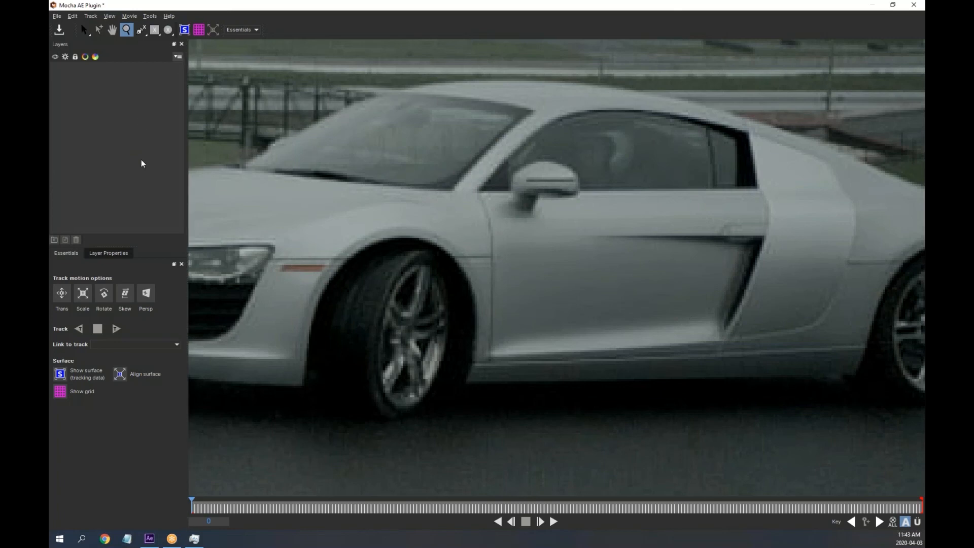
{"action": "left_click", "coordinate": [144, 31]}
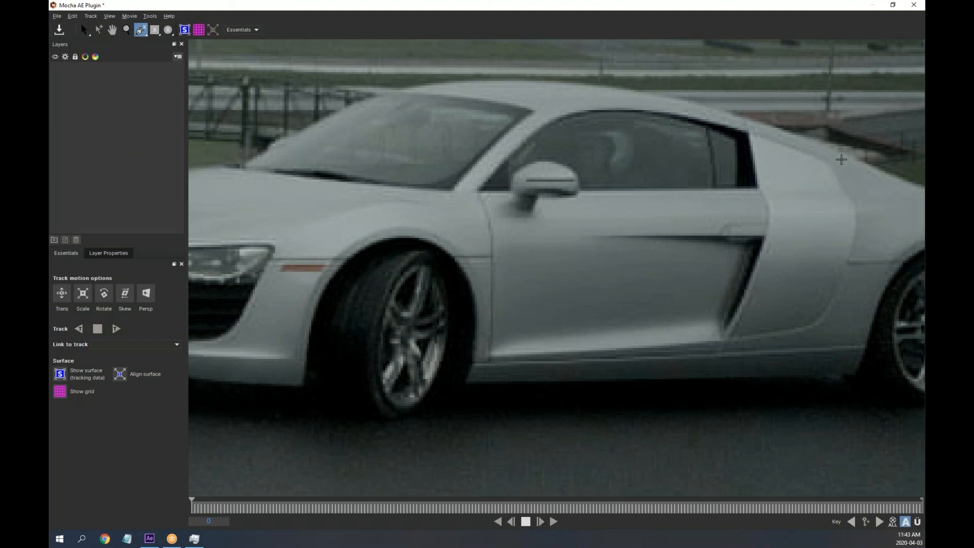
{"action": "left_click", "coordinate": [841, 160]}
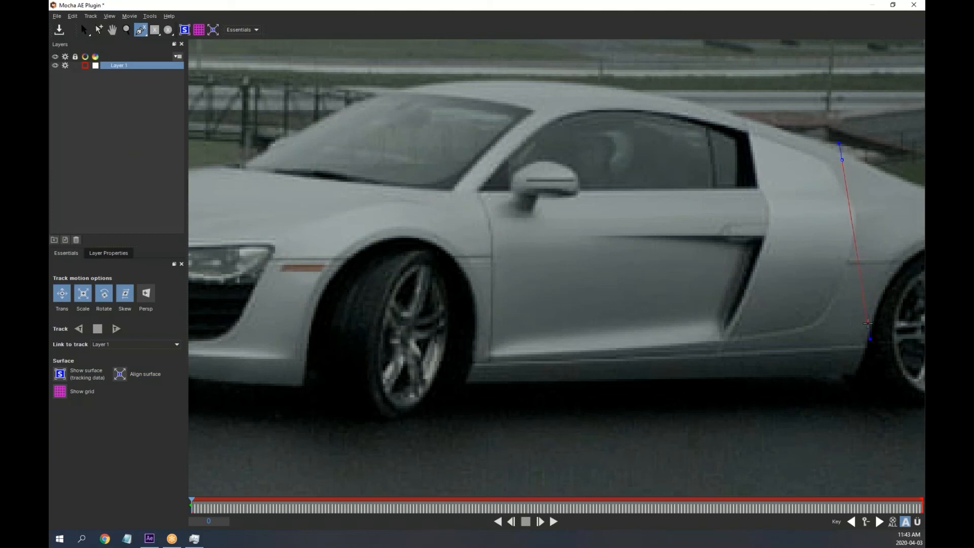
{"action": "left_click", "coordinate": [868, 328]}
{"action": "left_click", "coordinate": [474, 366]}
{"action": "left_click", "coordinate": [476, 156]}
{"action": "left_click", "coordinate": [588, 91]}
{"action": "left_click", "coordinate": [771, 129]}
{"action": "left_click", "coordinate": [841, 158]}
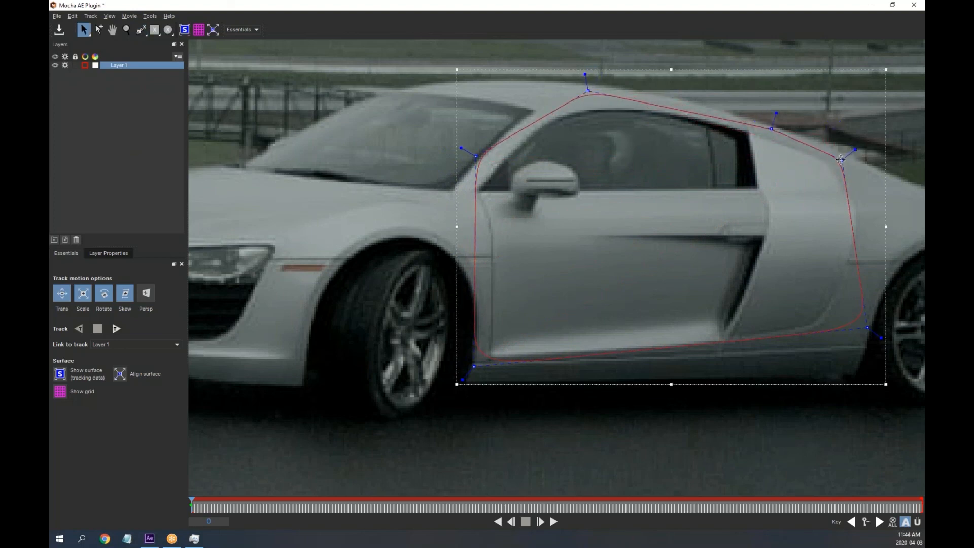
Refine the outline's points and corner tangents to hug the door edges
{"action": "left_click_drag", "start_coordinate": [842, 159], "coordinate": [894, 154]}
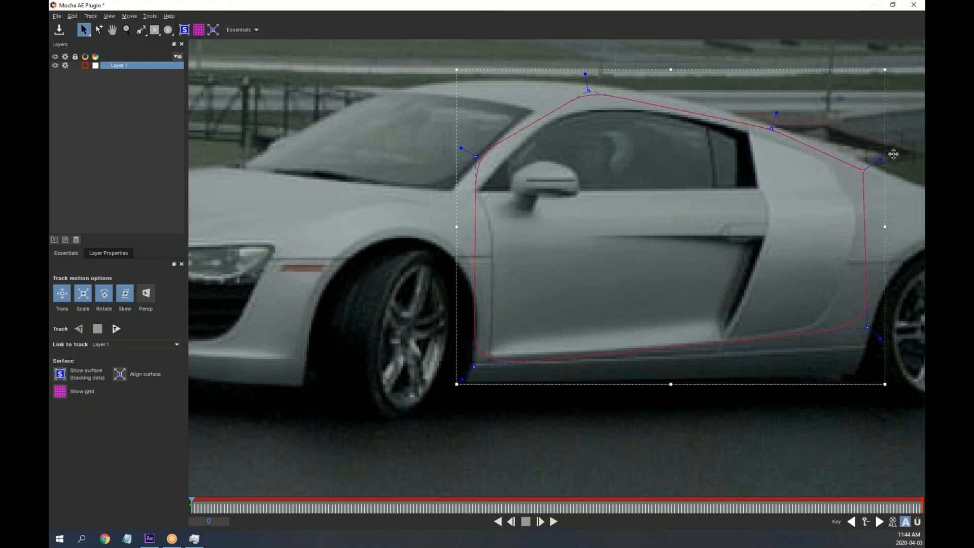
{"action": "left_click_drag", "start_coordinate": [886, 337], "coordinate": [857, 362]}
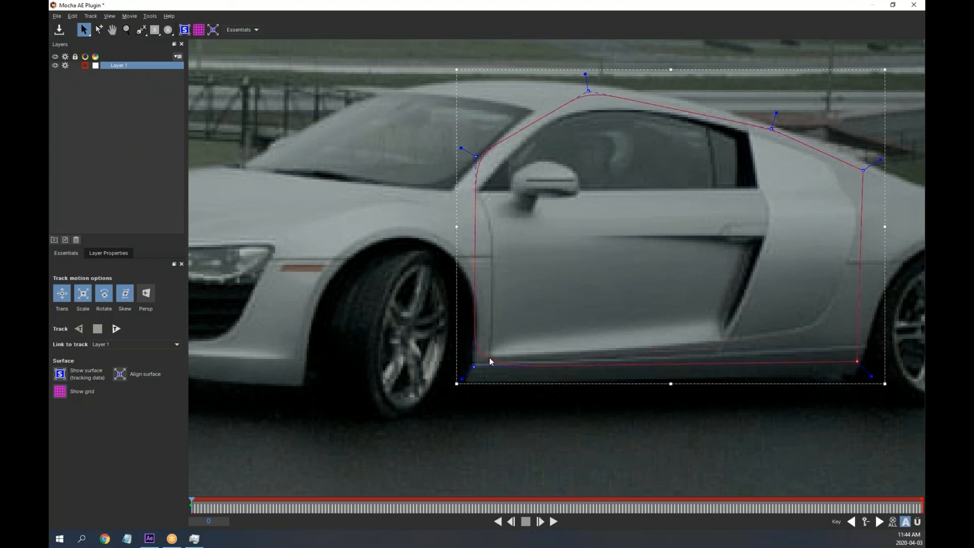
{"action": "left_click_drag", "start_coordinate": [461, 380], "coordinate": [446, 409]}
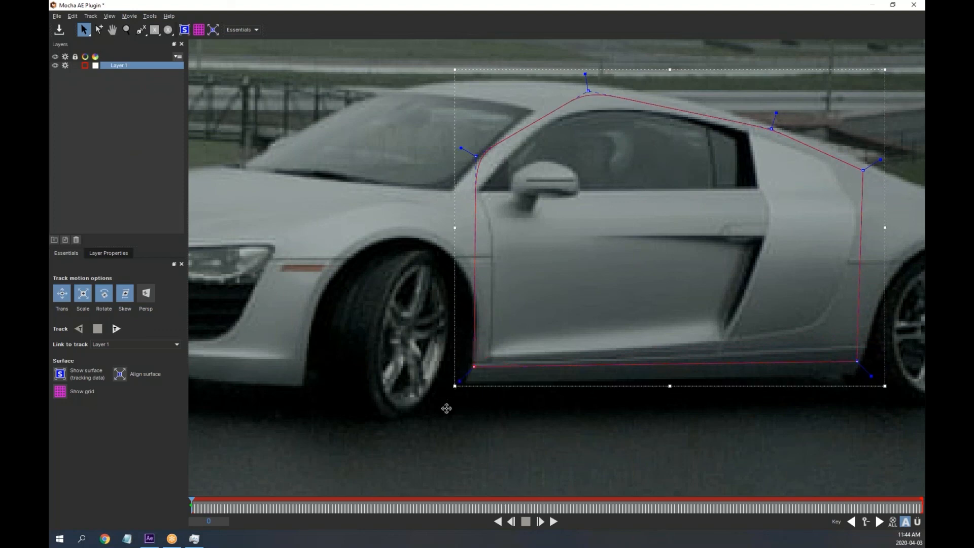
{"action": "left_click_drag", "start_coordinate": [474, 366], "coordinate": [479, 375]}
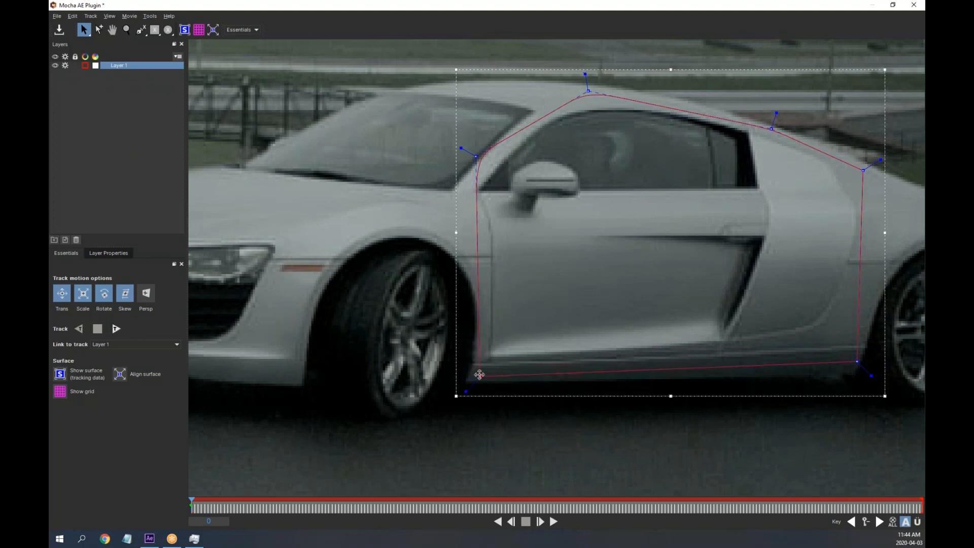
{"action": "left_click_drag", "start_coordinate": [476, 157], "coordinate": [471, 178]}
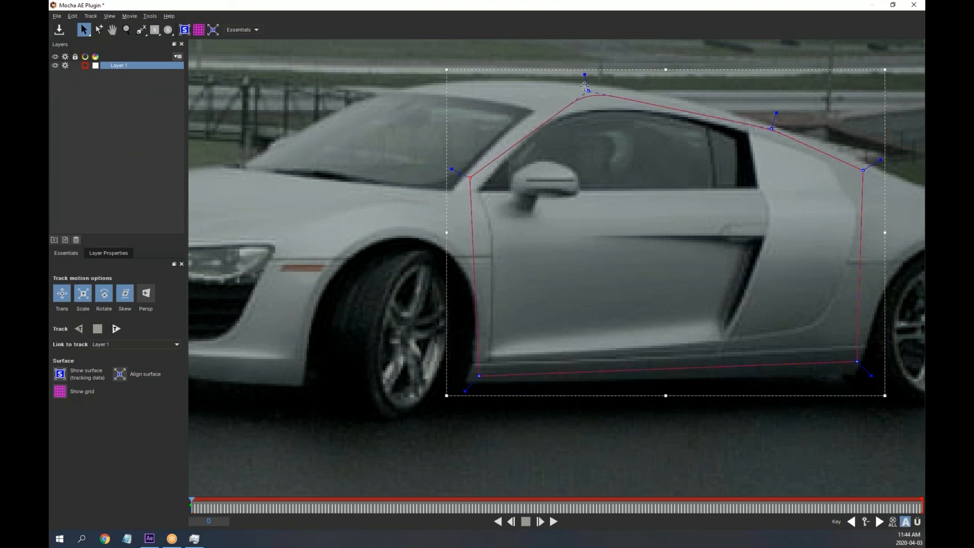
{"action": "left_click_drag", "start_coordinate": [584, 75], "coordinate": [583, 54]}
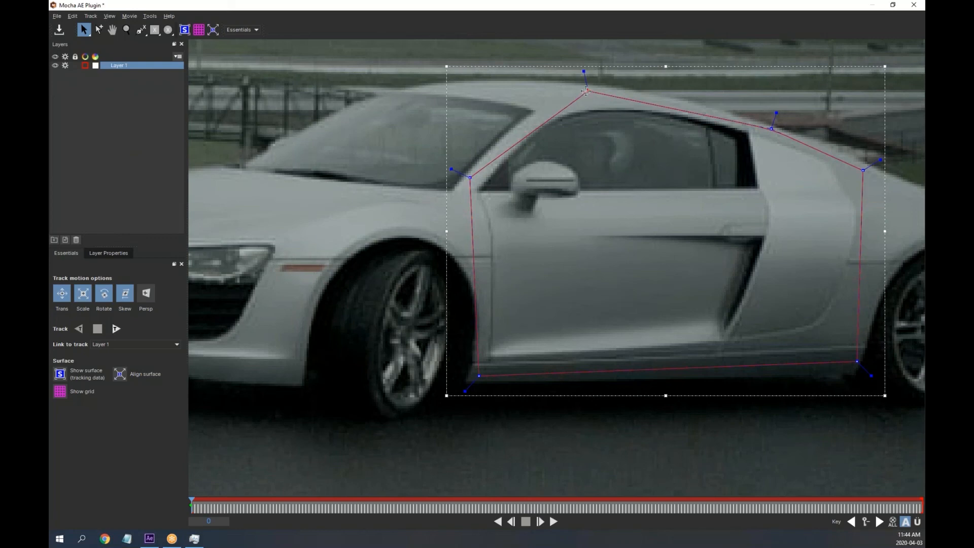
{"action": "left_click_drag", "start_coordinate": [588, 91], "coordinate": [574, 84]}
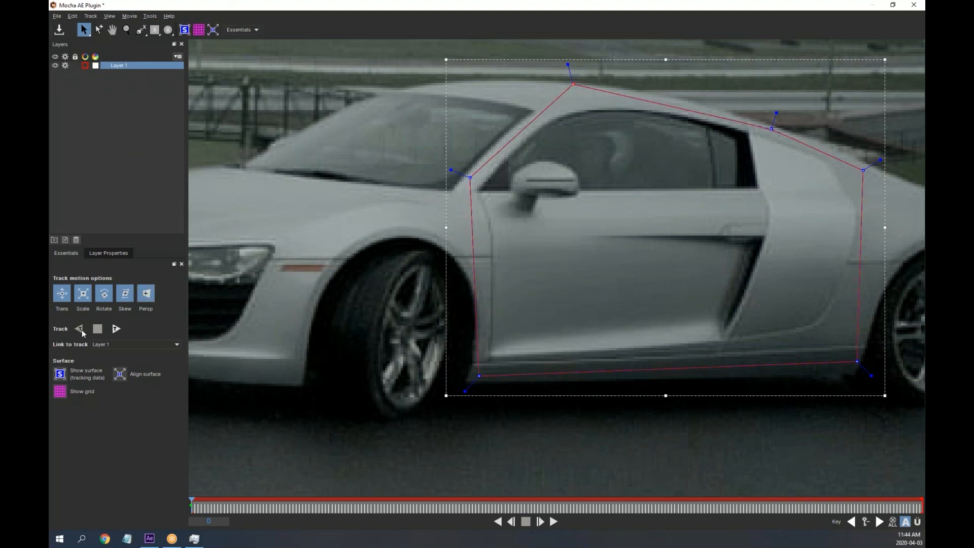
Show the tracking surface and drag its four corners onto the door panel and vent
{"action": "left_click", "coordinate": [60, 374]}
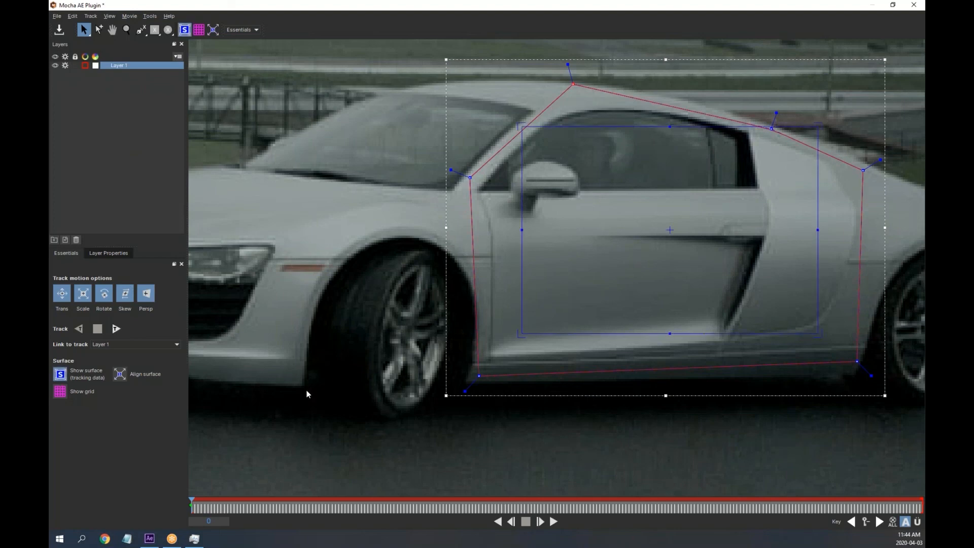
{"action": "left_click", "coordinate": [61, 393]}
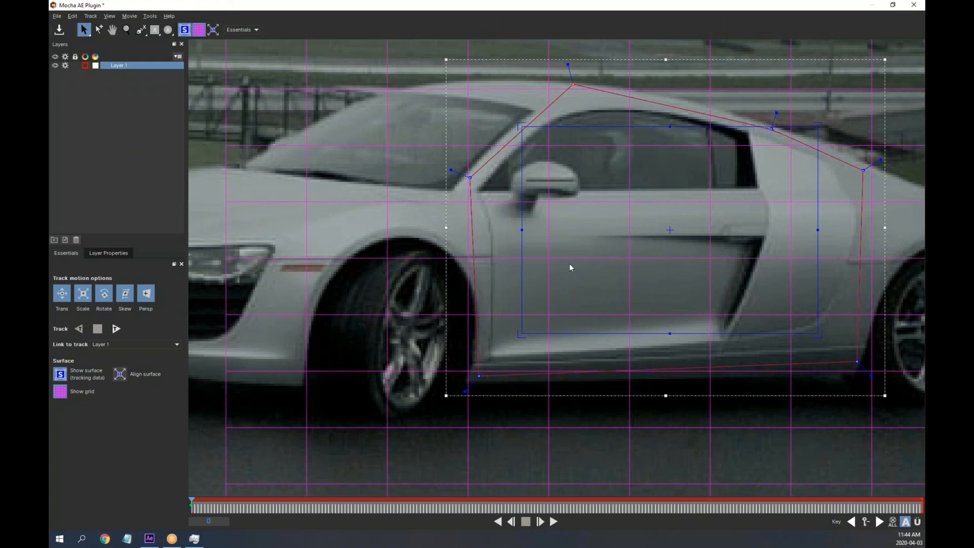
{"action": "left_click", "coordinate": [57, 395]}
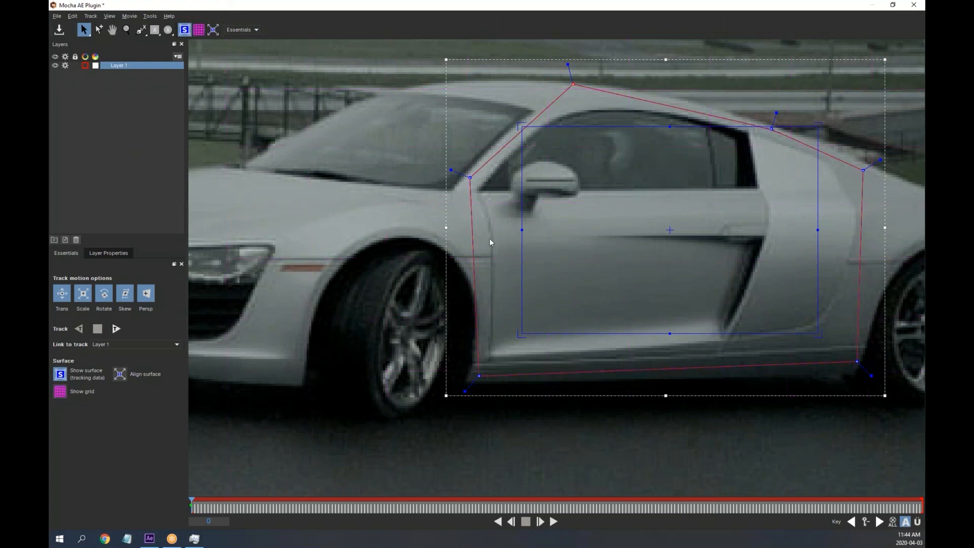
{"action": "left_click_drag", "start_coordinate": [523, 127], "coordinate": [493, 239]}
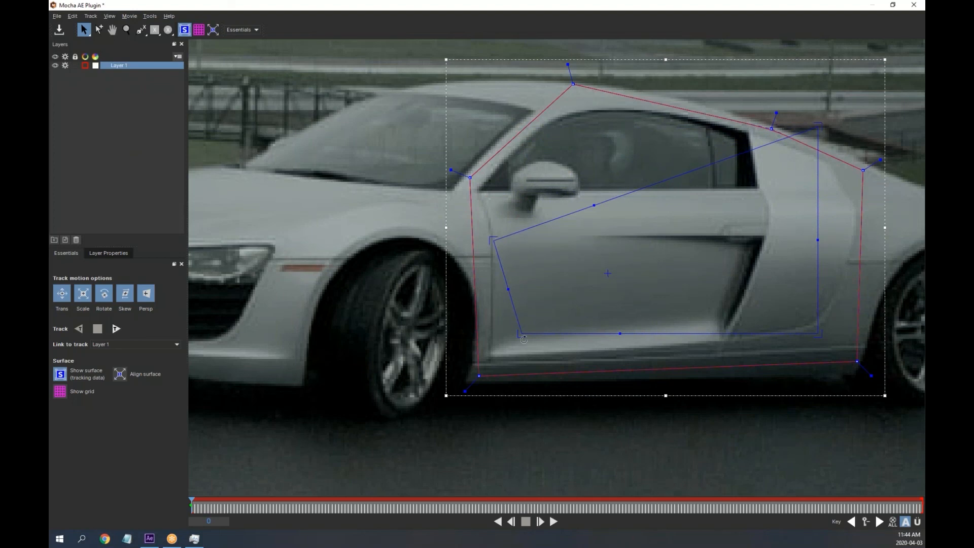
{"action": "left_click_drag", "start_coordinate": [521, 335], "coordinate": [491, 328]}
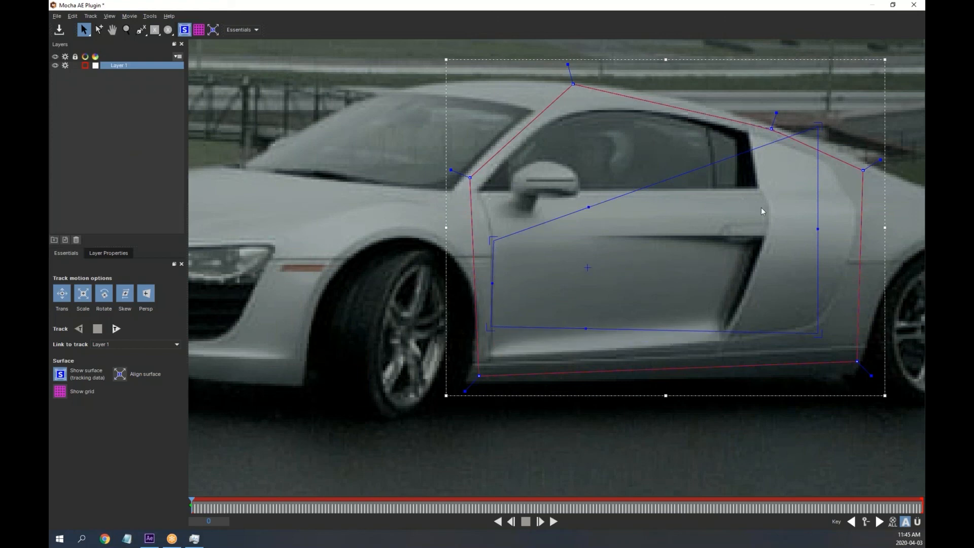
{"action": "left_click_drag", "start_coordinate": [819, 127], "coordinate": [742, 234]}
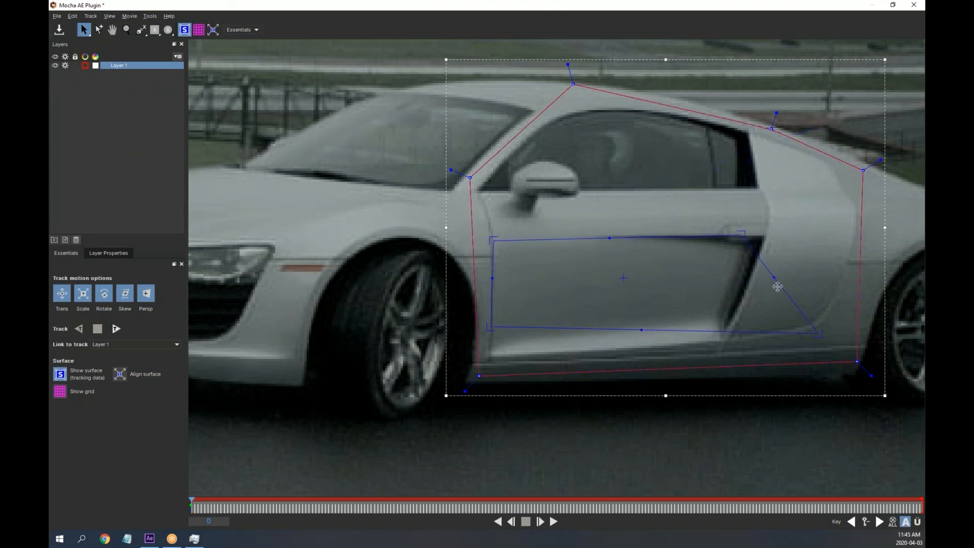
{"action": "left_click_drag", "start_coordinate": [818, 333], "coordinate": [740, 338]}
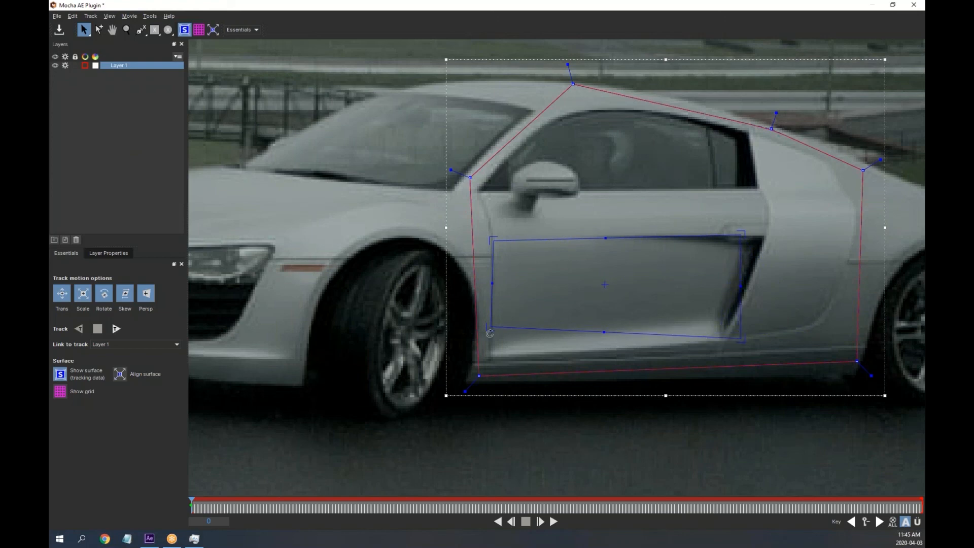
Fine-tune the surface corners to the door's bottom edge and turn the grid back on
{"action": "left_click_drag", "start_coordinate": [491, 327], "coordinate": [489, 360]}
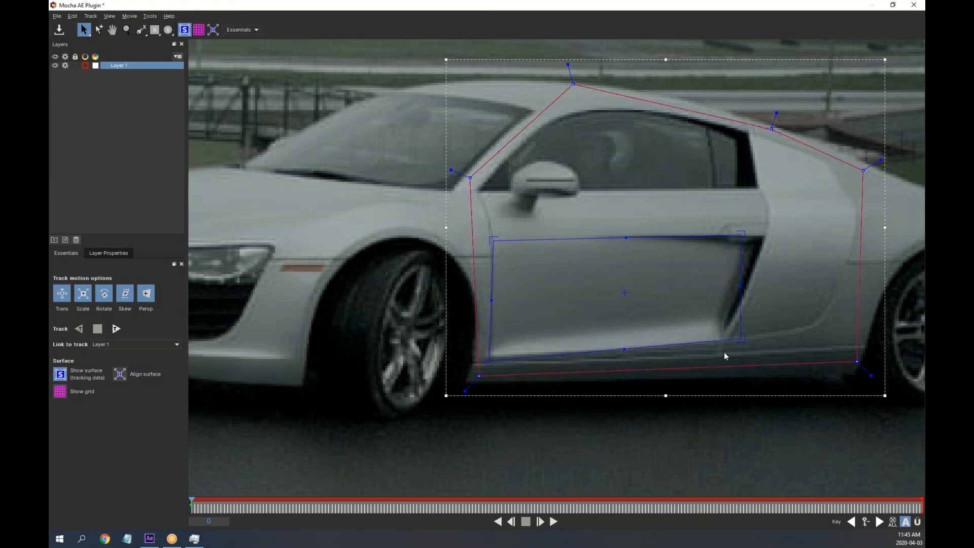
{"action": "mouse_move", "coordinate": [744, 340]}
{"action": "left_mouse_down"}
{"action": "mouse_move", "coordinate": [729, 341]}
{"action": "mouse_move", "coordinate": [739, 342]}
{"action": "left_mouse_up"}
{"action": "left_click_drag", "start_coordinate": [741, 236], "coordinate": [696, 234]}
{"action": "left_click_drag", "start_coordinate": [736, 342], "coordinate": [708, 348]}
{"action": "left_click_drag", "start_coordinate": [708, 351], "coordinate": [704, 357]}
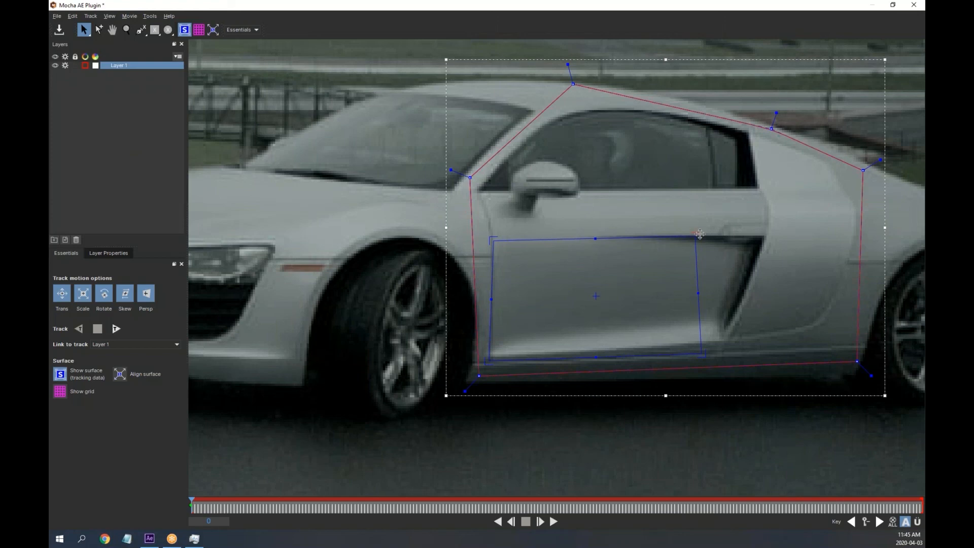
{"action": "left_click_drag", "start_coordinate": [696, 236], "coordinate": [708, 235]}
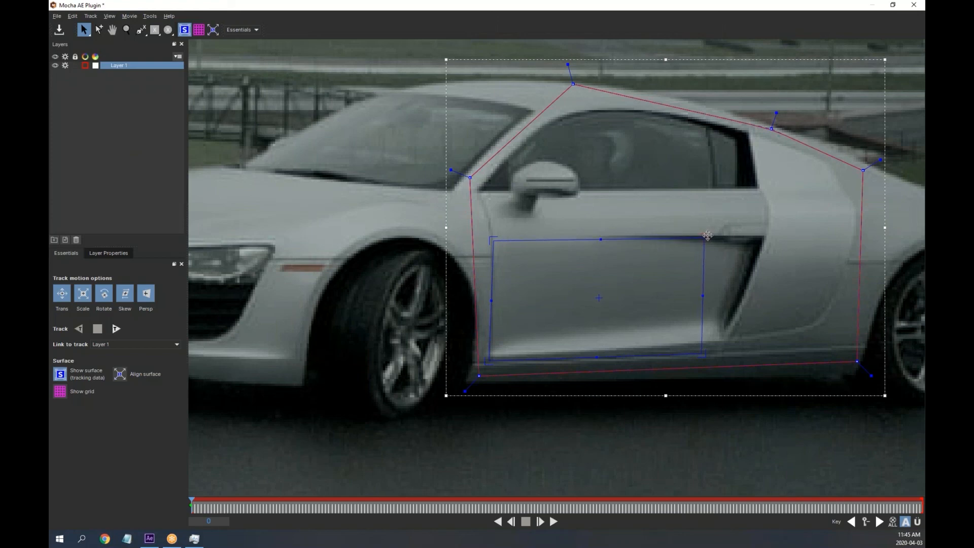
{"action": "left_click", "coordinate": [60, 392]}
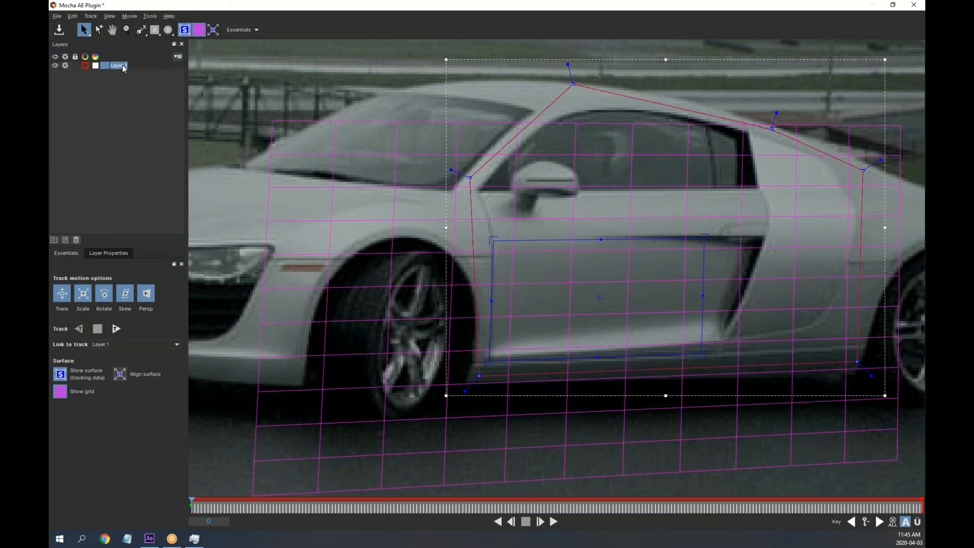
Rename Mocha's Layer 1 to 'Door'
{"action": "double_click", "coordinate": [126, 66]}
{"action": "type", "text": "Door"}
{"action": "key", "text": "Return"}
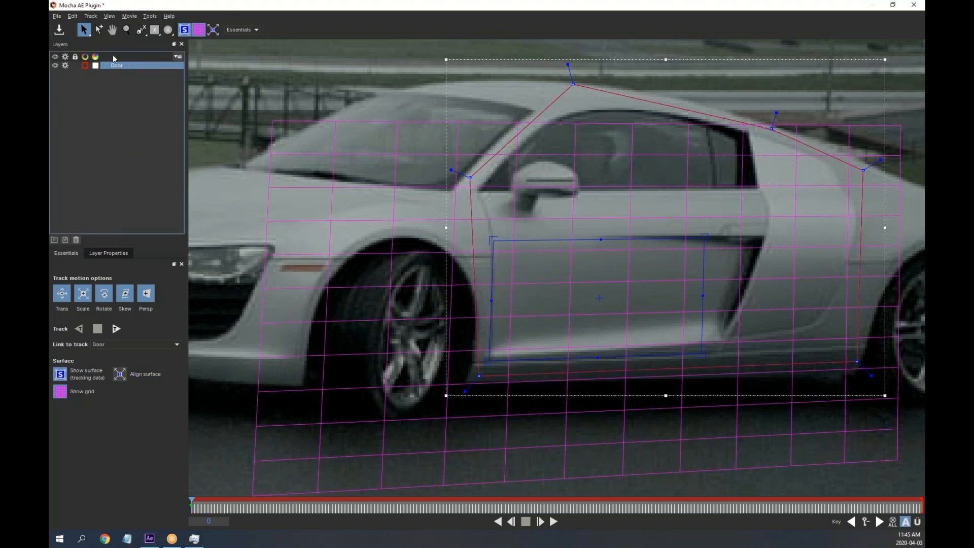
Track the Door layer forward through the clip, stopping at frame 288
{"action": "left_click", "coordinate": [116, 329]}
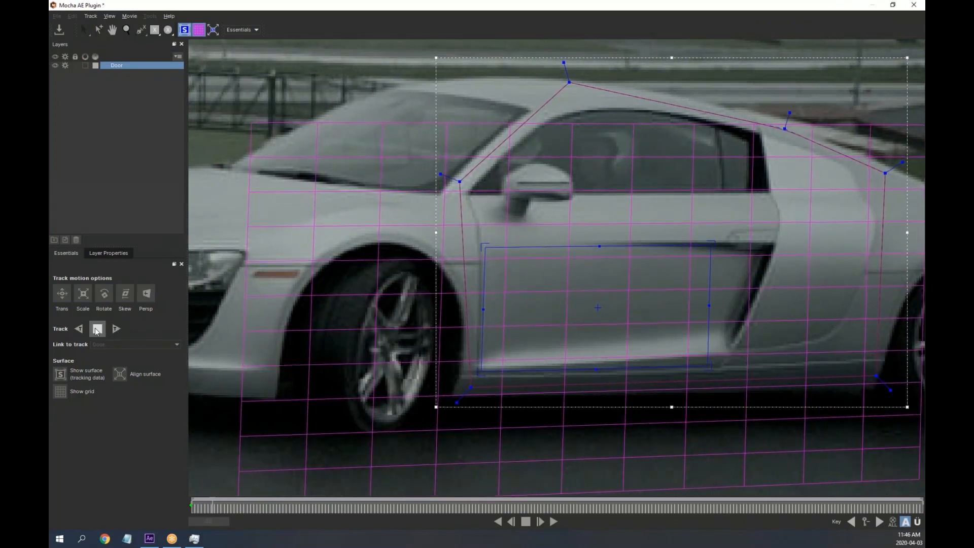
{"action": "left_click", "coordinate": [126, 29]}
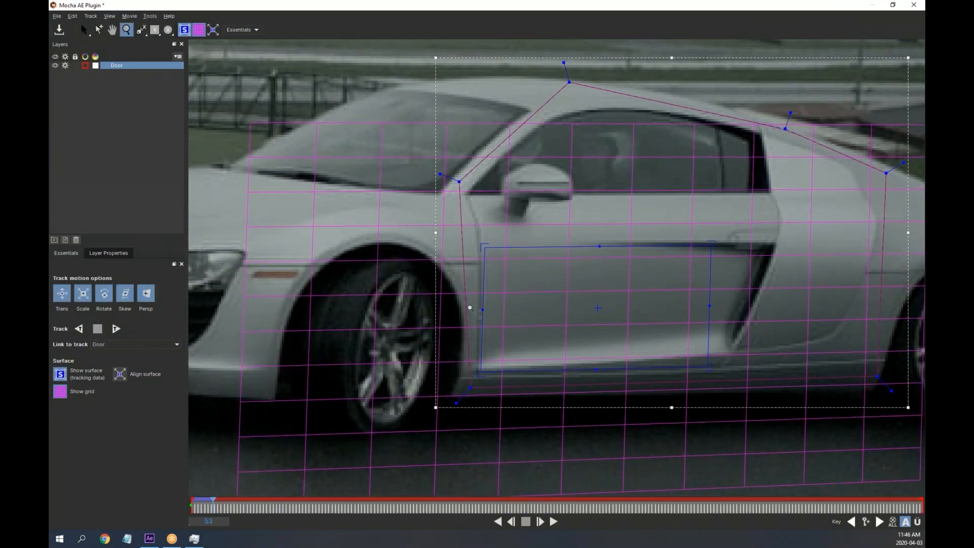
{"action": "left_click_drag", "start_coordinate": [653, 300], "coordinate": [663, 406]}
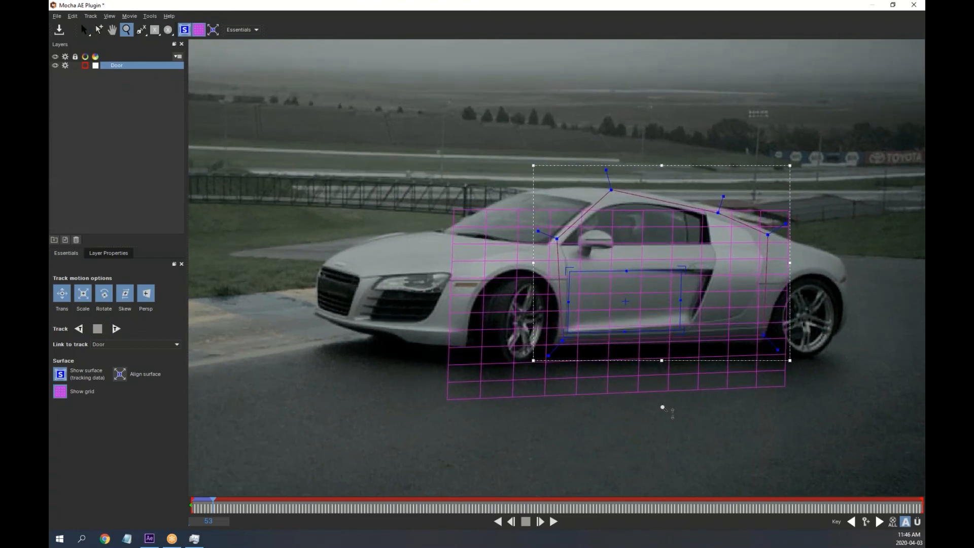
{"action": "left_click", "coordinate": [117, 328]}
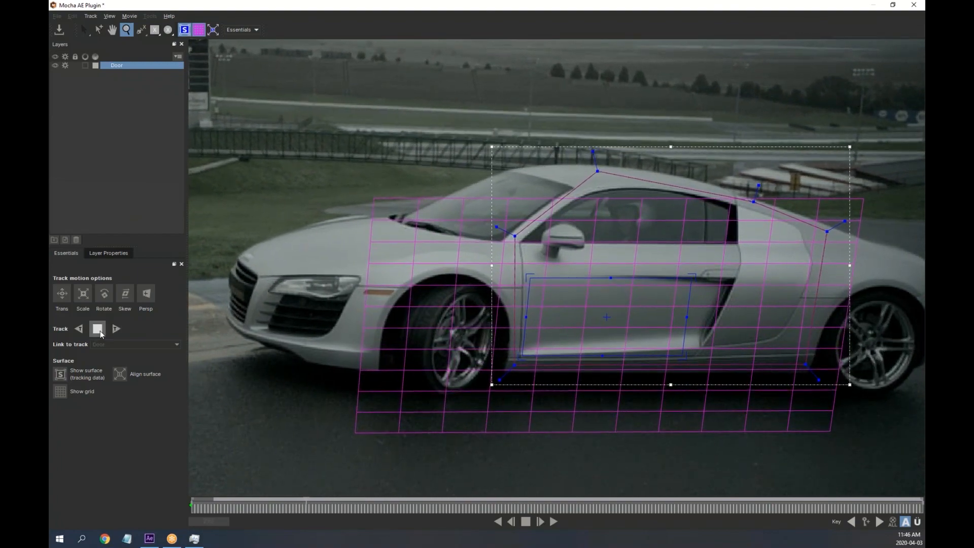
{"action": "left_click", "coordinate": [98, 331]}
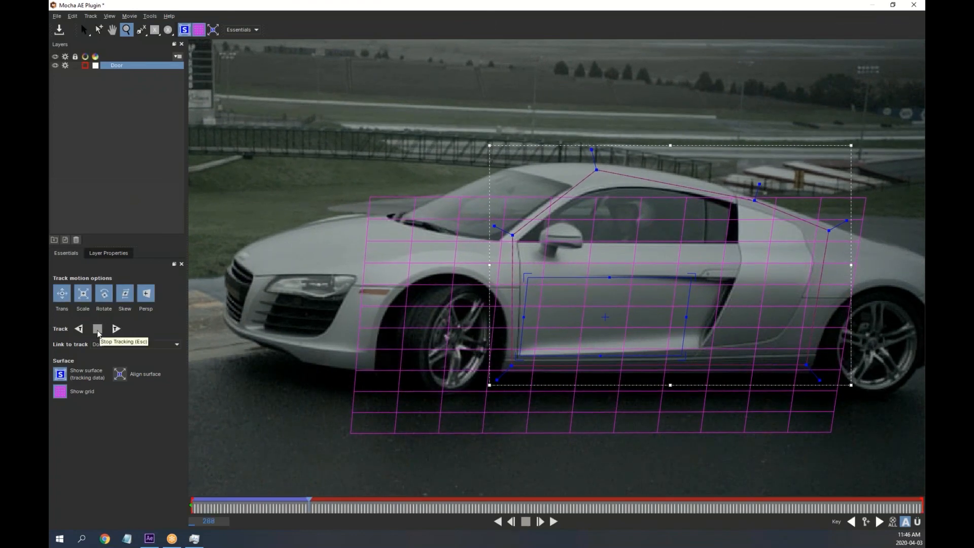
Exit Mocha AE, saving the tracking changes
{"action": "left_click", "coordinate": [57, 17]}
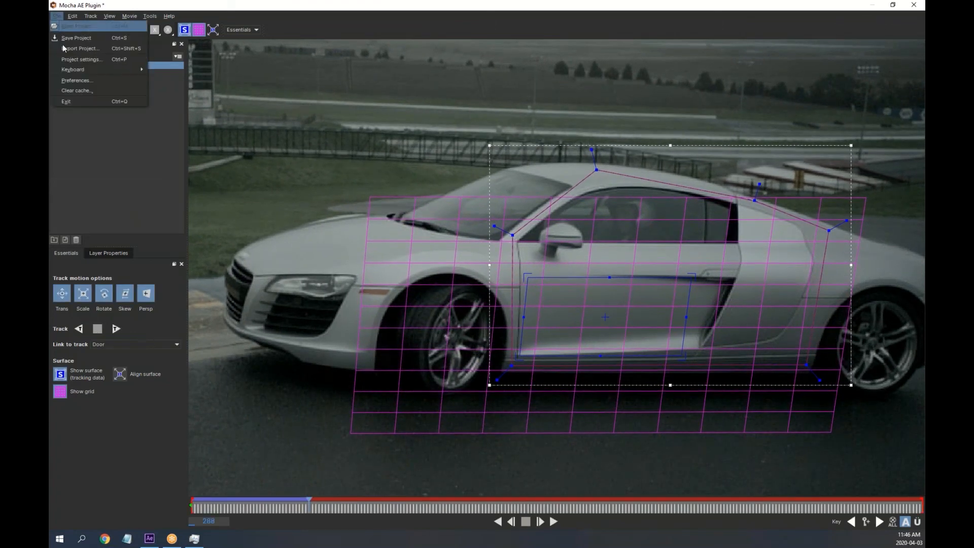
{"action": "left_click", "coordinate": [83, 100]}
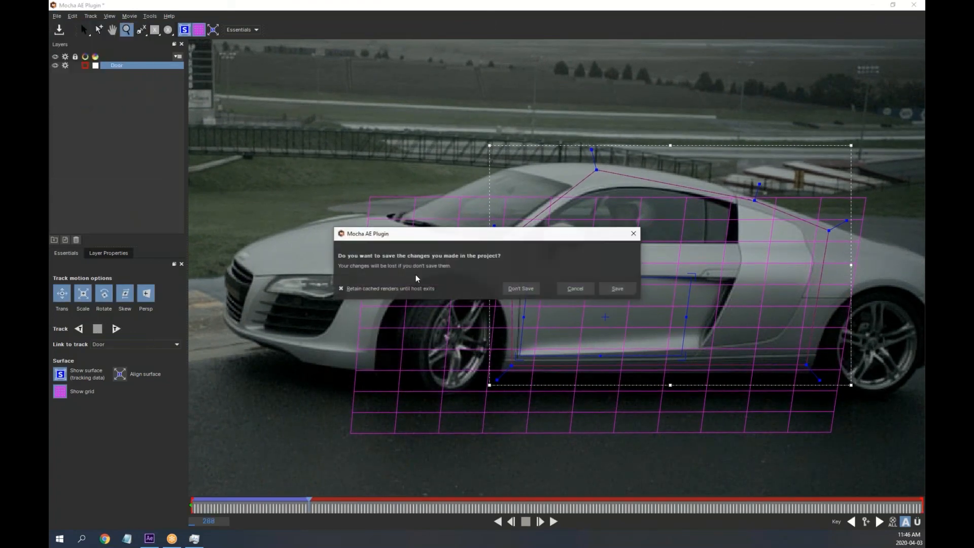
{"action": "left_click", "coordinate": [620, 289]}
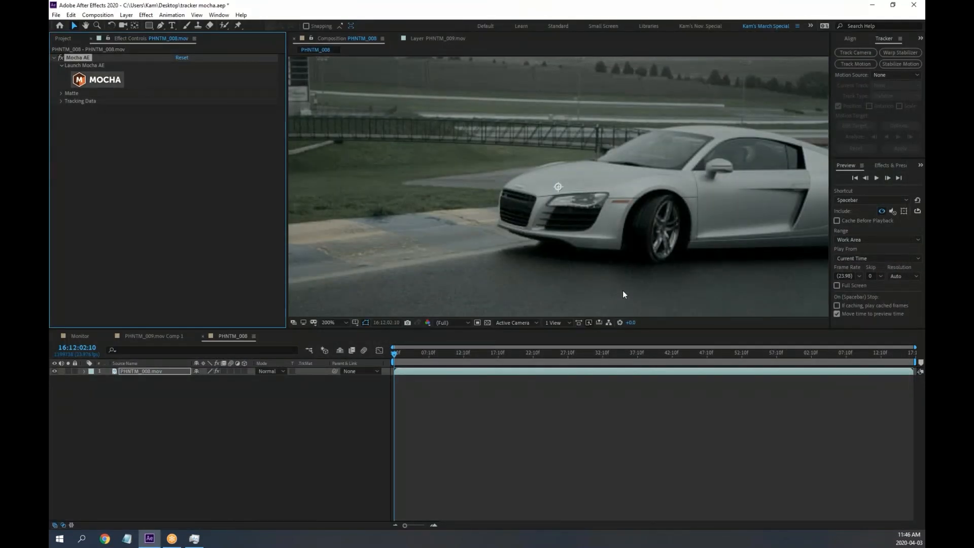
Load the Door layer's track into the Mocha AE effect with Create Track Data
{"action": "left_click", "coordinate": [61, 94]}
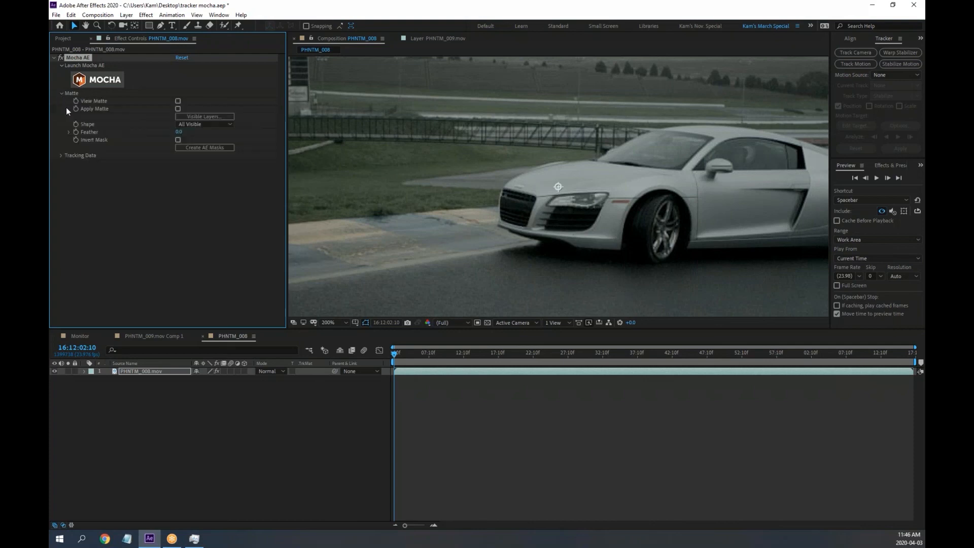
{"action": "left_click", "coordinate": [61, 156]}
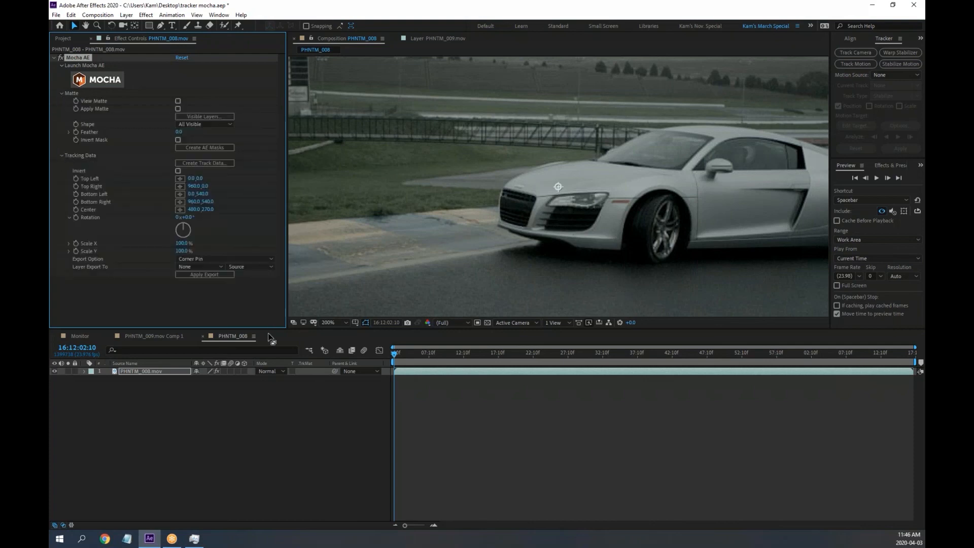
{"action": "left_click", "coordinate": [202, 163]}
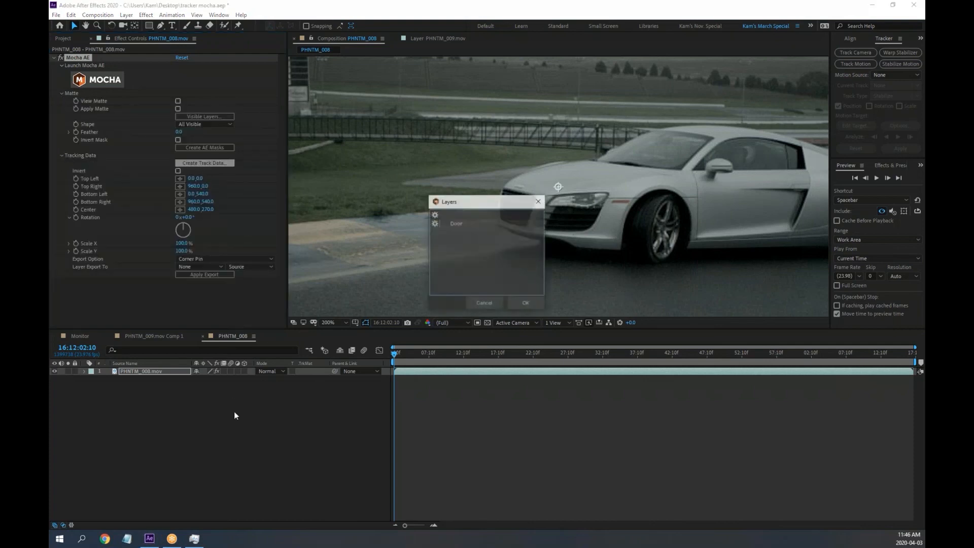
{"action": "left_click", "coordinate": [457, 224]}
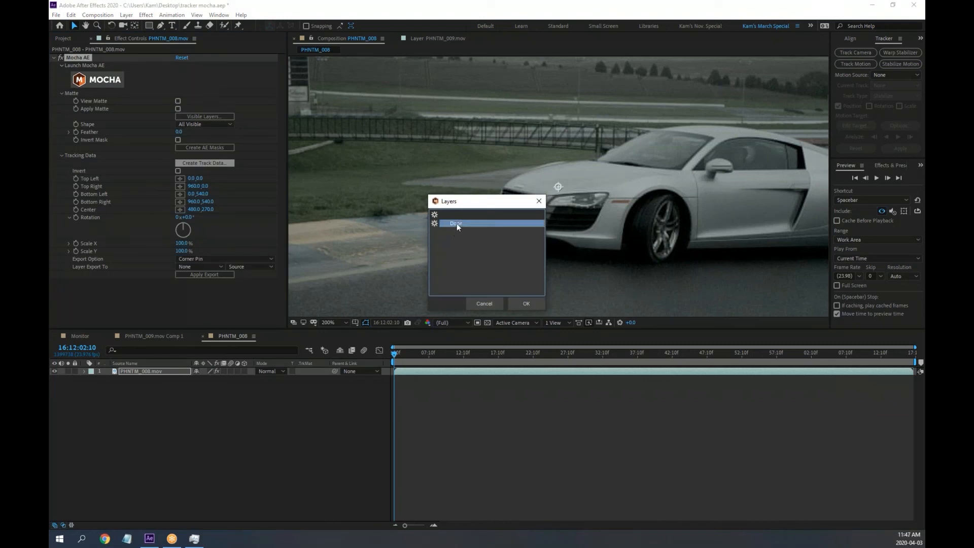
{"action": "left_click", "coordinate": [528, 304]}
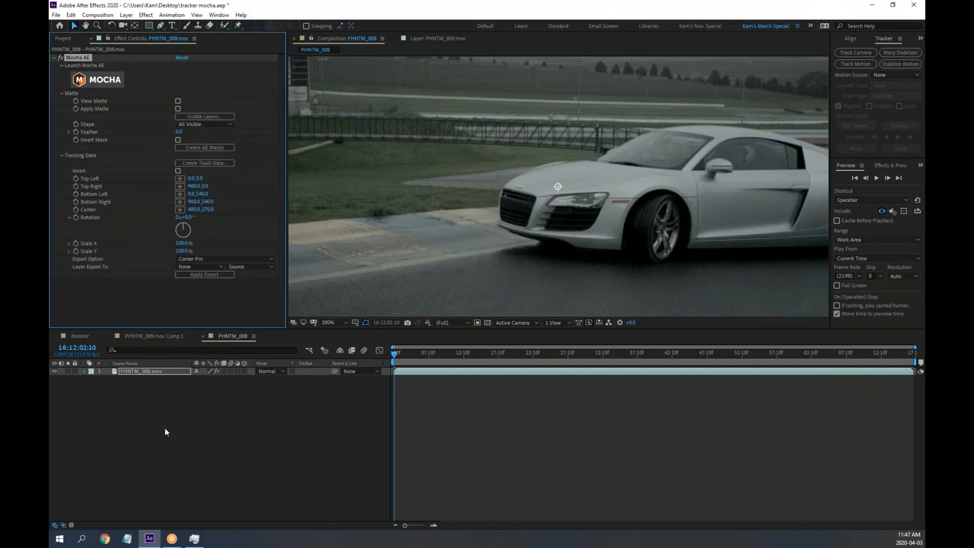
Check PHNTM_008.mov's new tracking keyframes with U, then hide them again
{"action": "left_click", "coordinate": [139, 371]}
{"action": "key", "text": "u"}
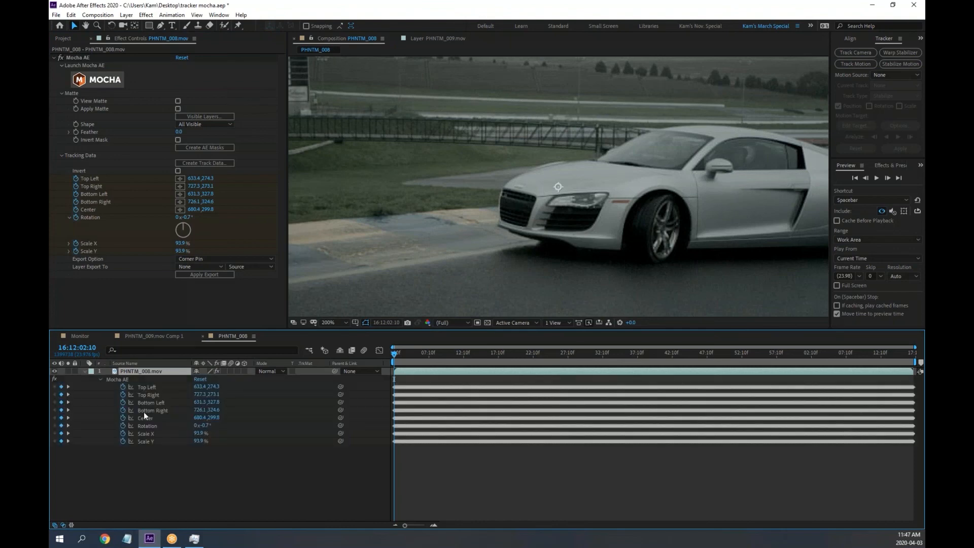
{"action": "key", "text": "u"}
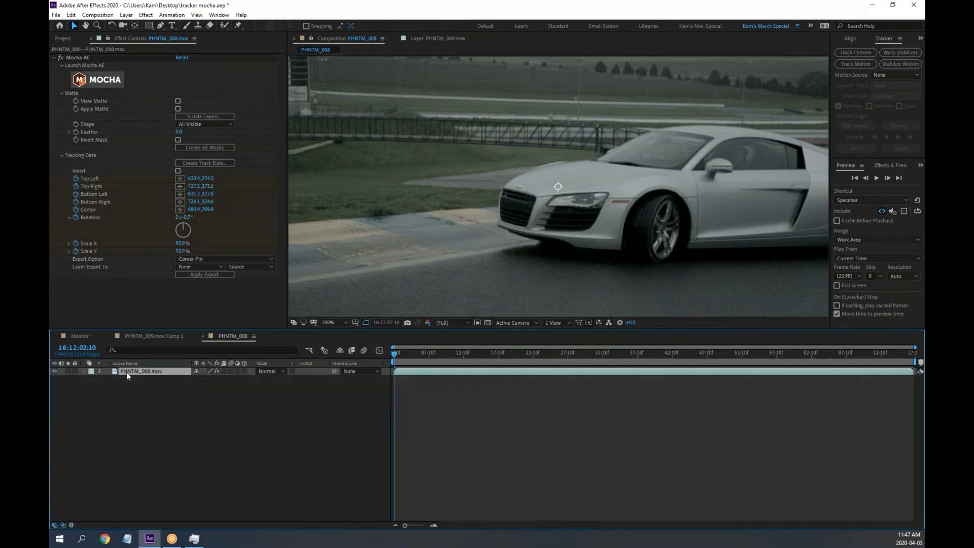
Bring up the timeline's New layer menu, then dismiss it without adding anything
{"action": "right_click", "coordinate": [147, 430]}
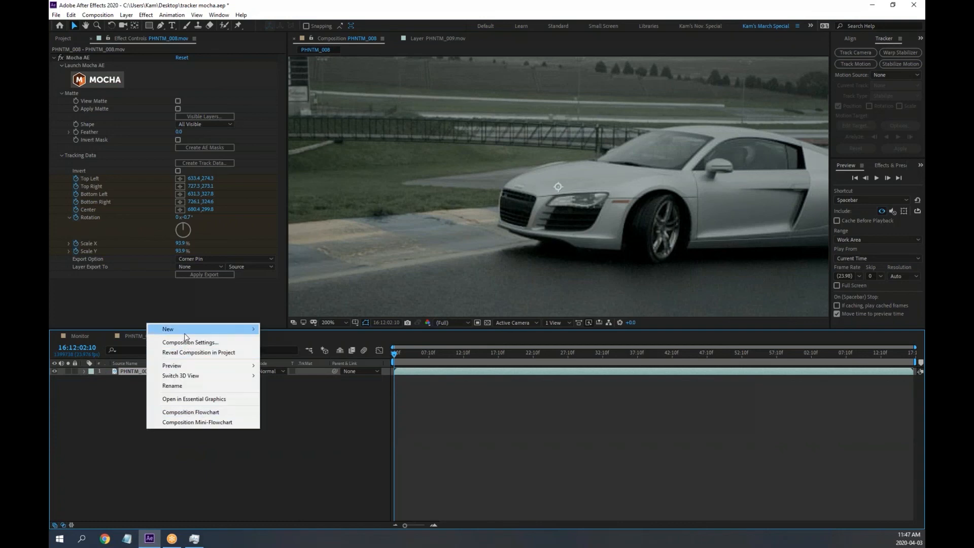
{"action": "mouse_move", "coordinate": [185, 335]}
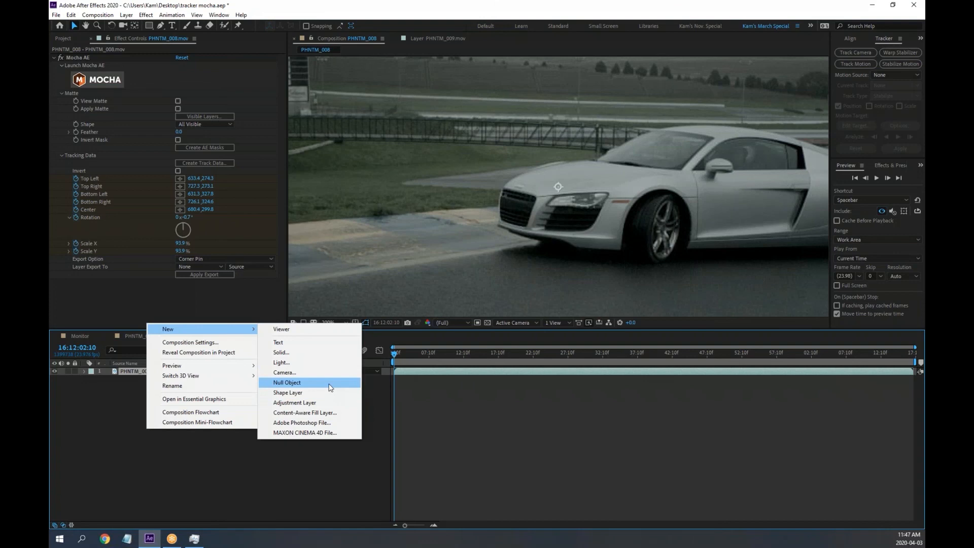
{"action": "left_click", "coordinate": [215, 482]}
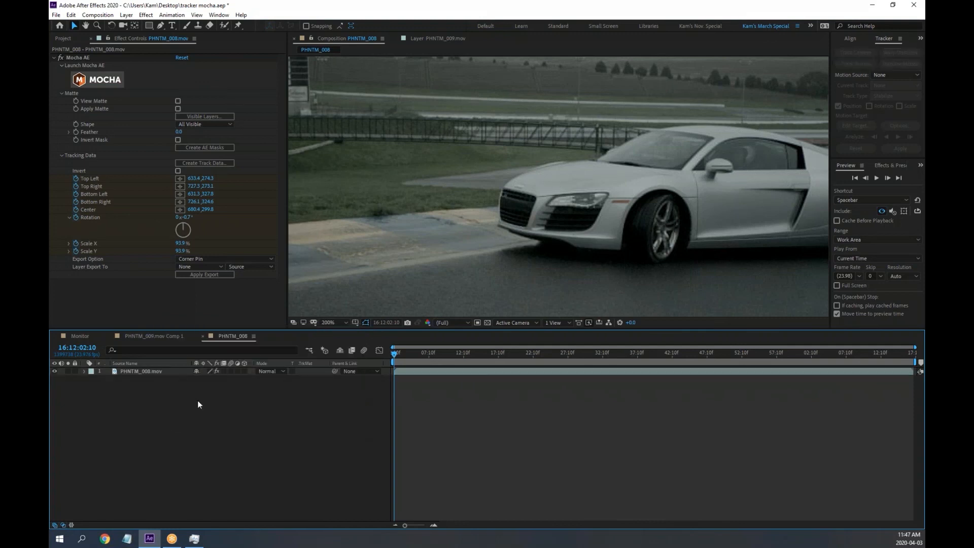
Drag Logo.ai from the Project panel into the PHNTM_008 composition viewer
{"action": "left_click", "coordinate": [64, 38]}
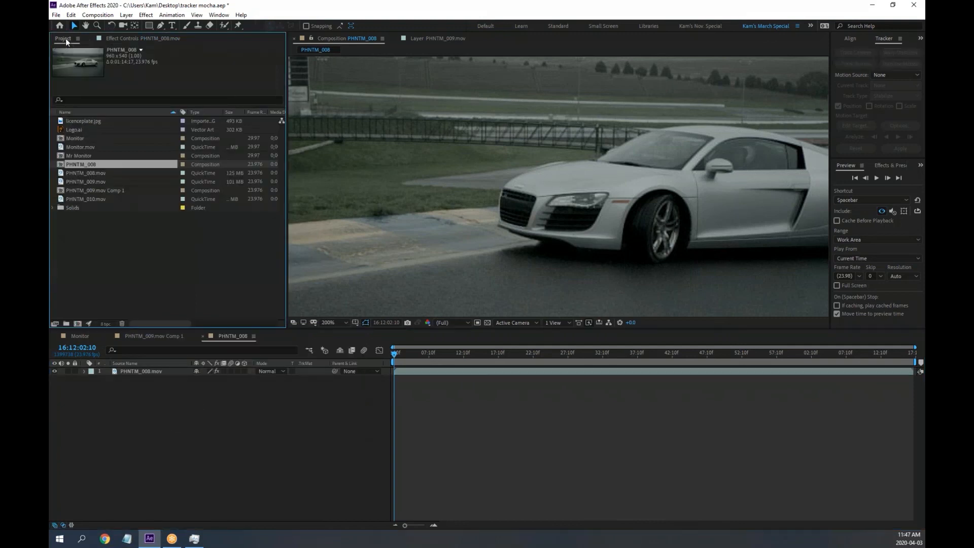
{"action": "left_click", "coordinate": [71, 129]}
{"action": "left_click_drag", "start_coordinate": [68, 130], "coordinate": [557, 218]}
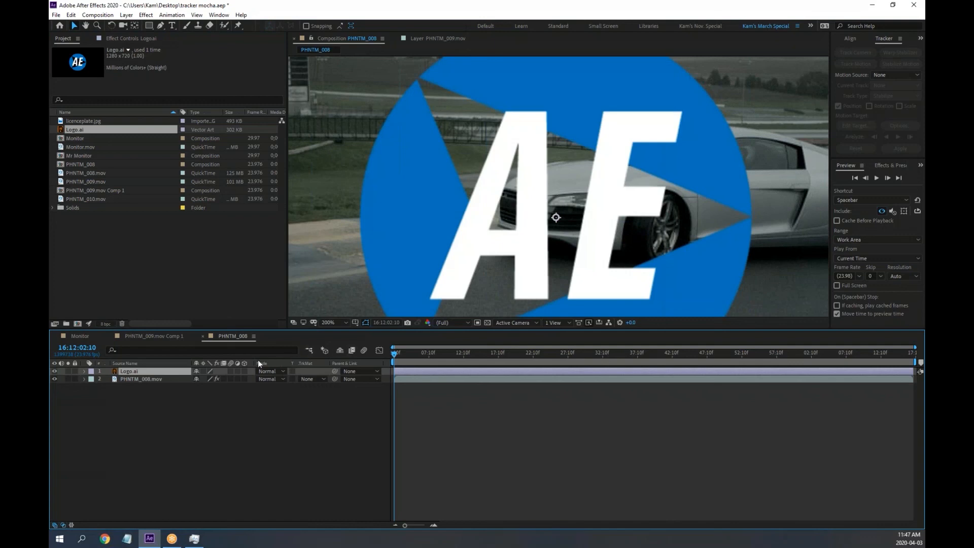
Export the Mocha track to Logo.ai as Corner Pin (Support Motion Blur) and apply it
{"action": "left_click", "coordinate": [135, 380]}
{"action": "left_click", "coordinate": [158, 39]}
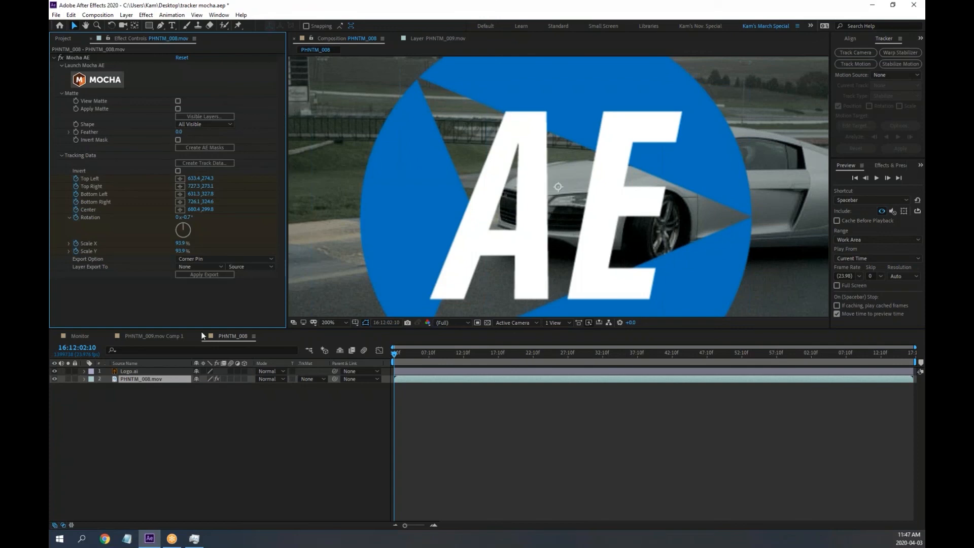
{"action": "left_click", "coordinate": [209, 267]}
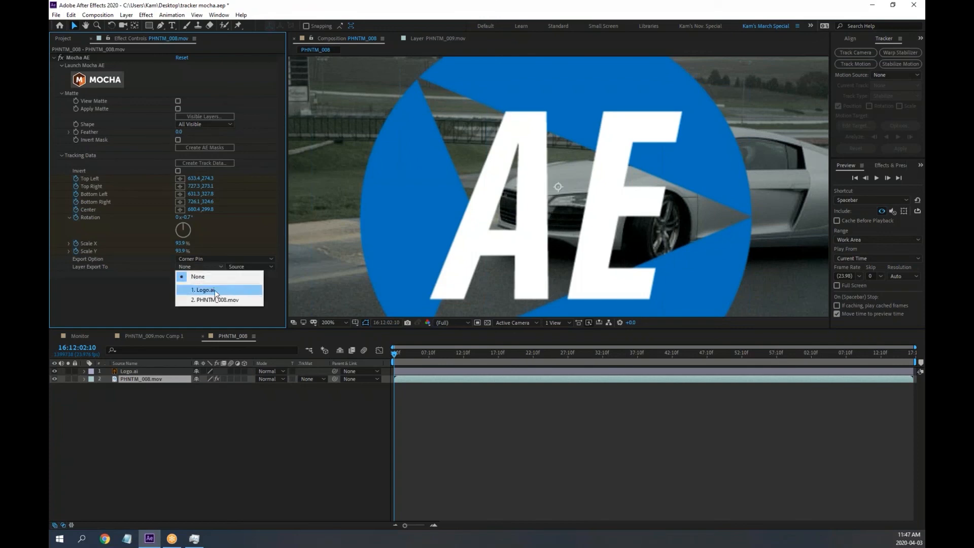
{"action": "left_click", "coordinate": [215, 290]}
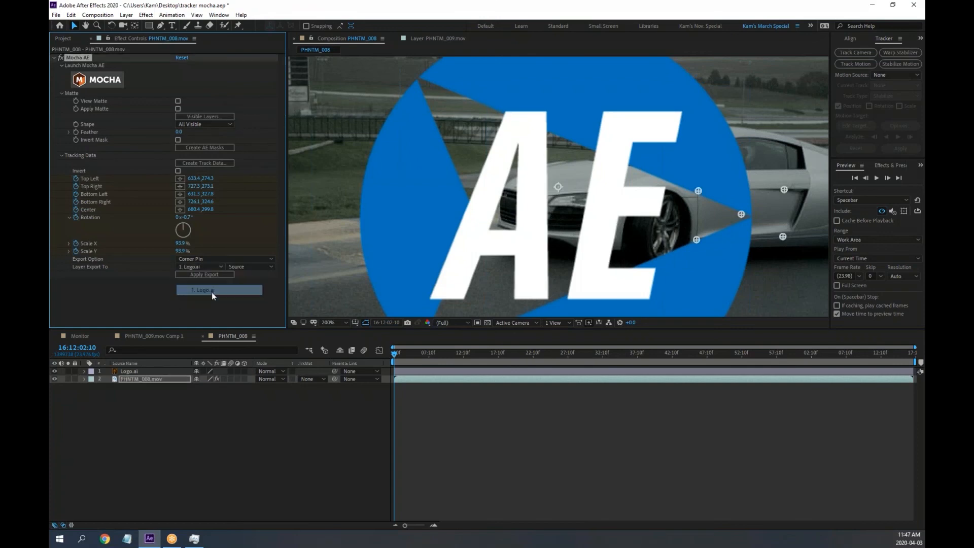
{"action": "left_click", "coordinate": [224, 259]}
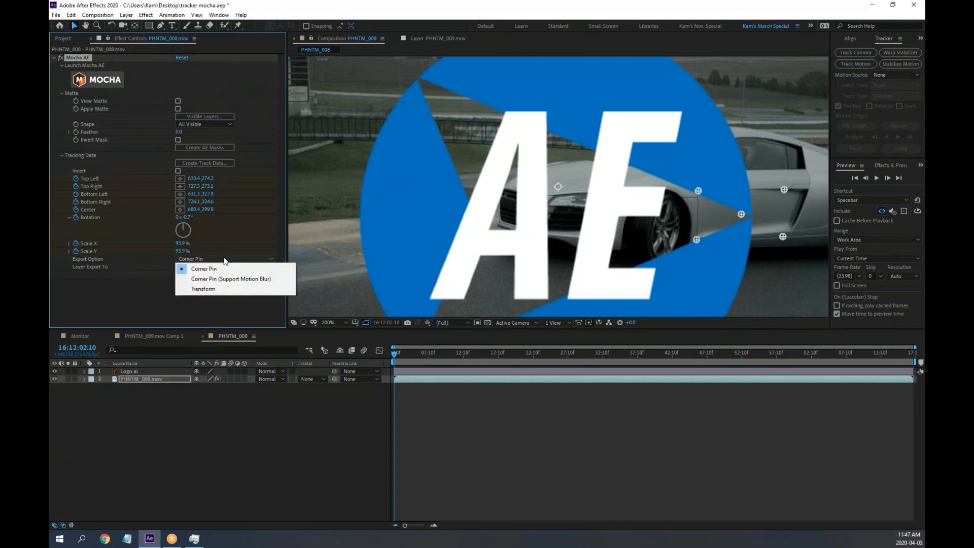
{"action": "left_click", "coordinate": [252, 284]}
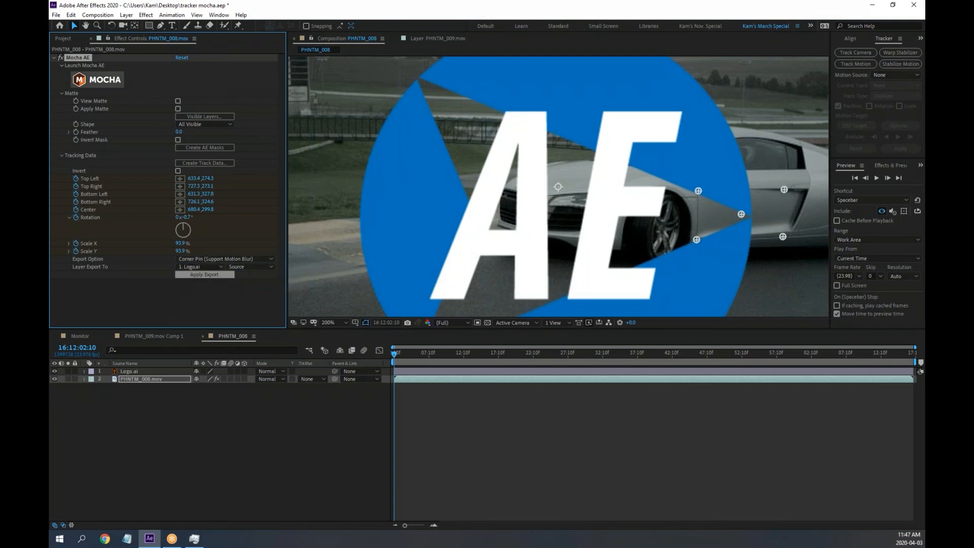
{"action": "left_click", "coordinate": [205, 275]}
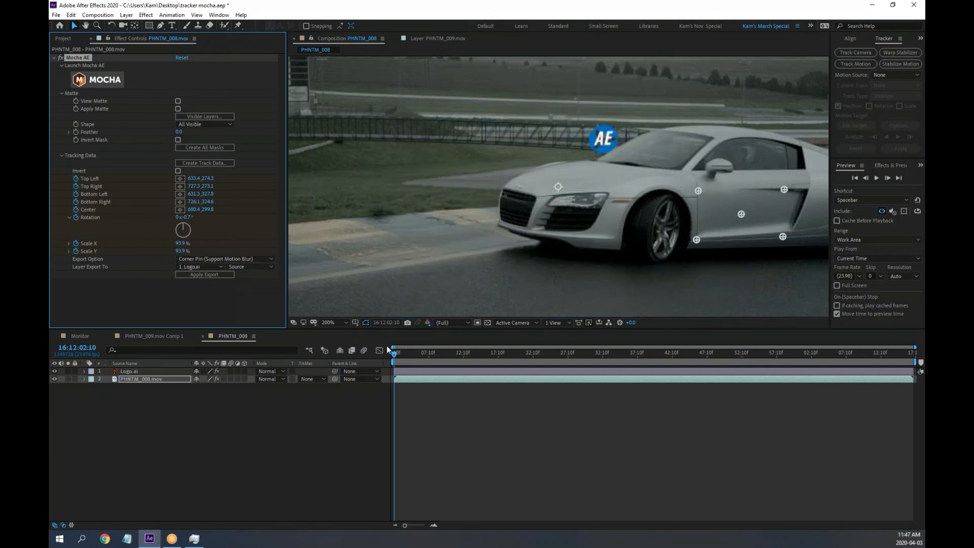
Inspect Logo.ai's tracked Corner Pin keyframes, then undo the export to restore the full-size logo
{"action": "left_click_drag", "start_coordinate": [399, 354], "coordinate": [331, 351]}
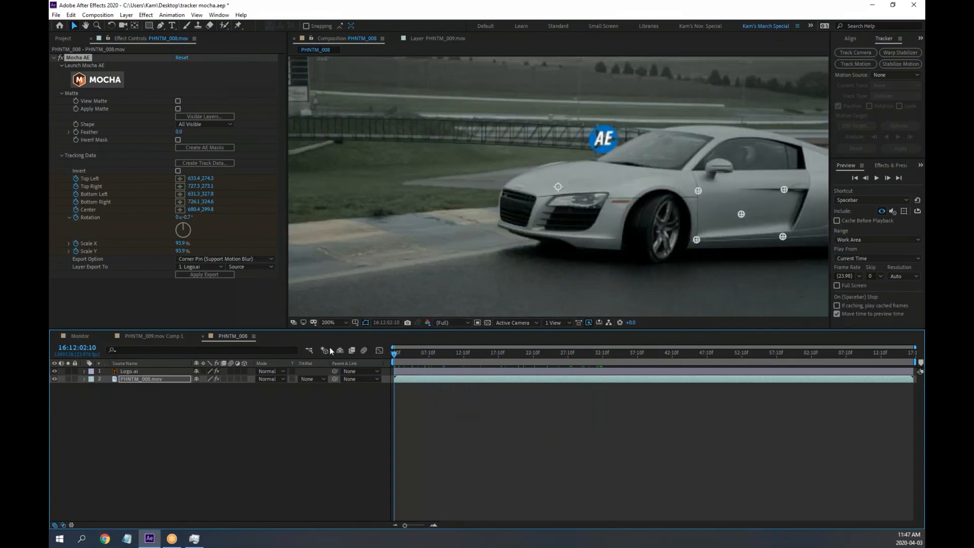
{"action": "left_click", "coordinate": [126, 372]}
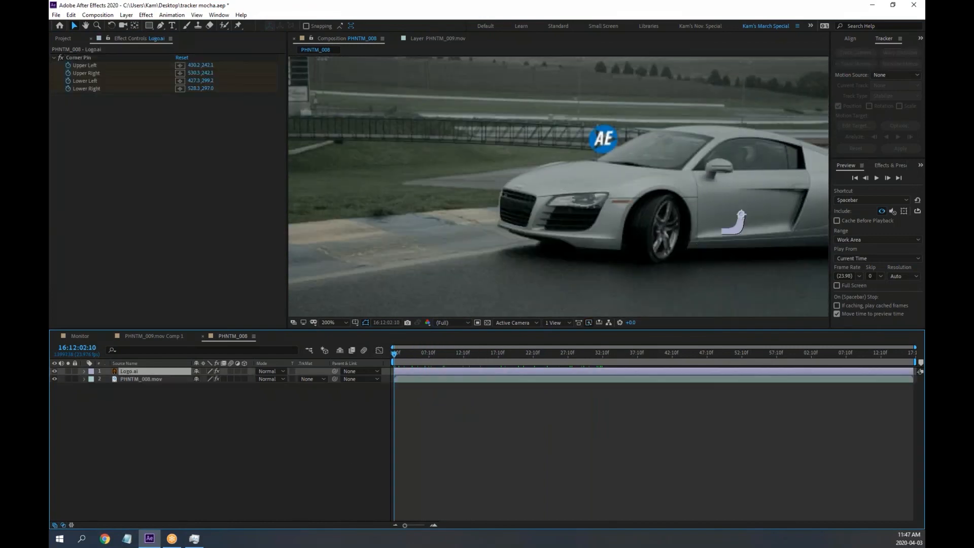
{"action": "left_click", "coordinate": [84, 370]}
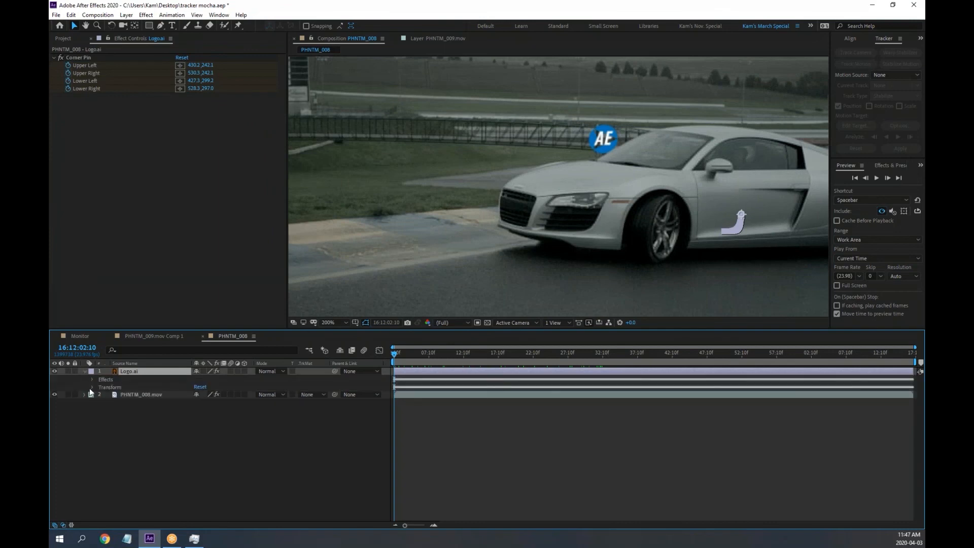
{"action": "left_click", "coordinate": [93, 379]}
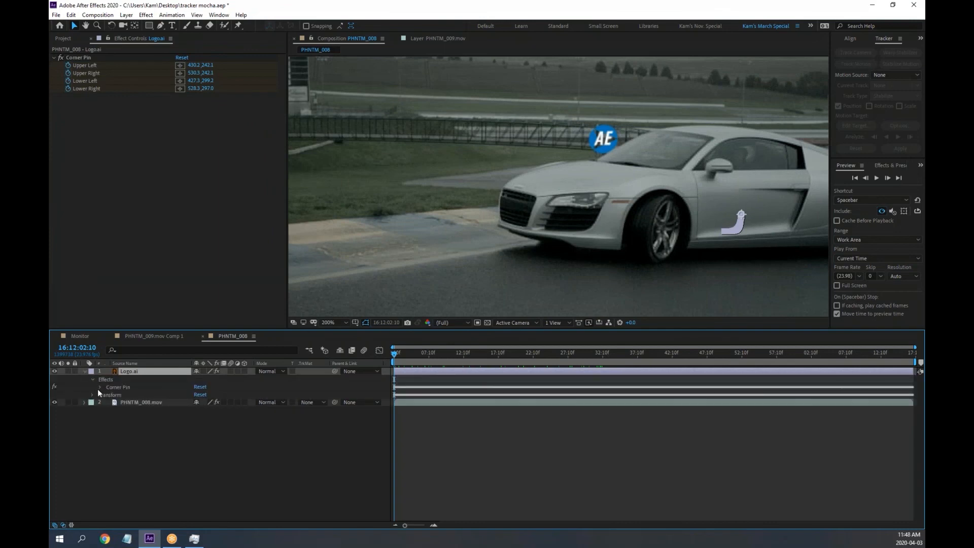
{"action": "left_click", "coordinate": [105, 379]}
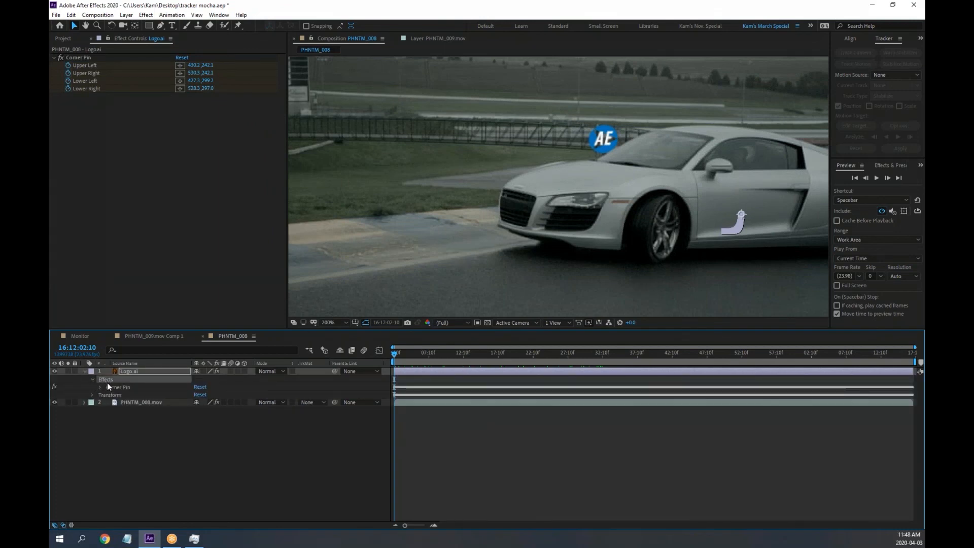
{"action": "key", "text": "u"}
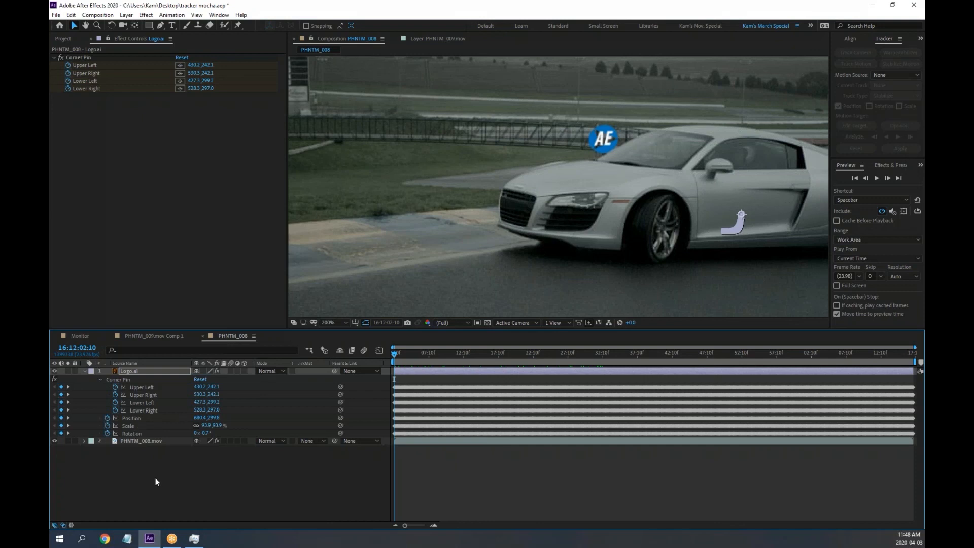
{"action": "key", "text": "ctrl+z"}
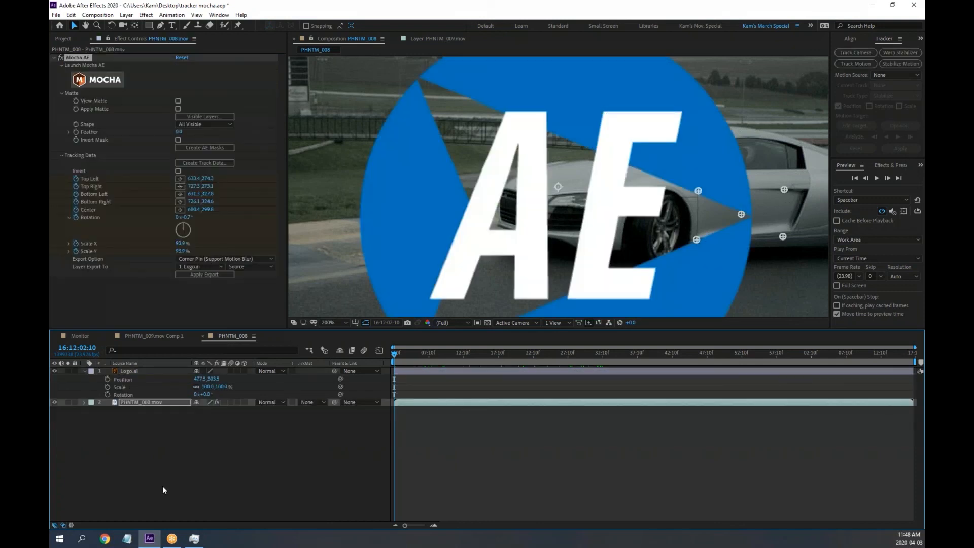
Delete the Logo.ai layer and bring up the timeline's new-layer menu
{"action": "left_click", "coordinate": [132, 371]}
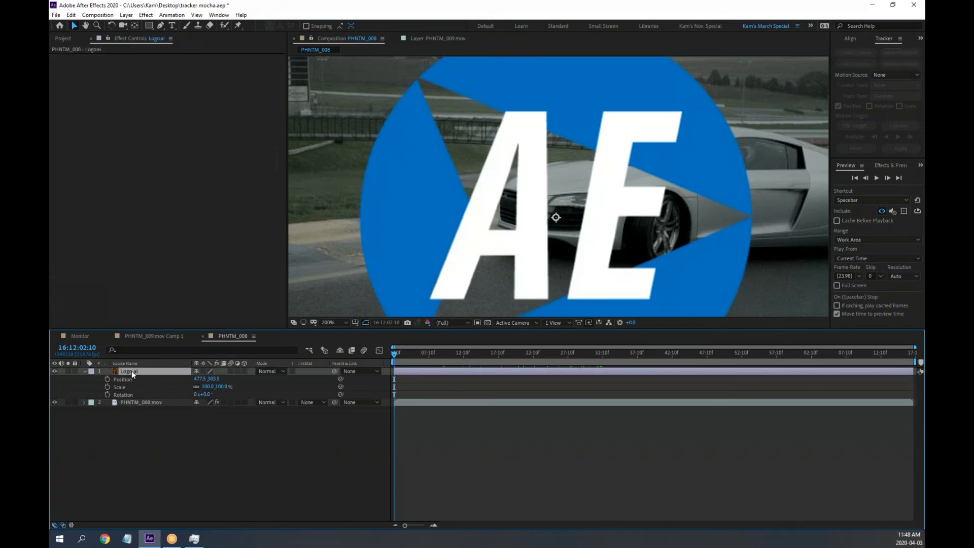
{"action": "key", "text": "Delete"}
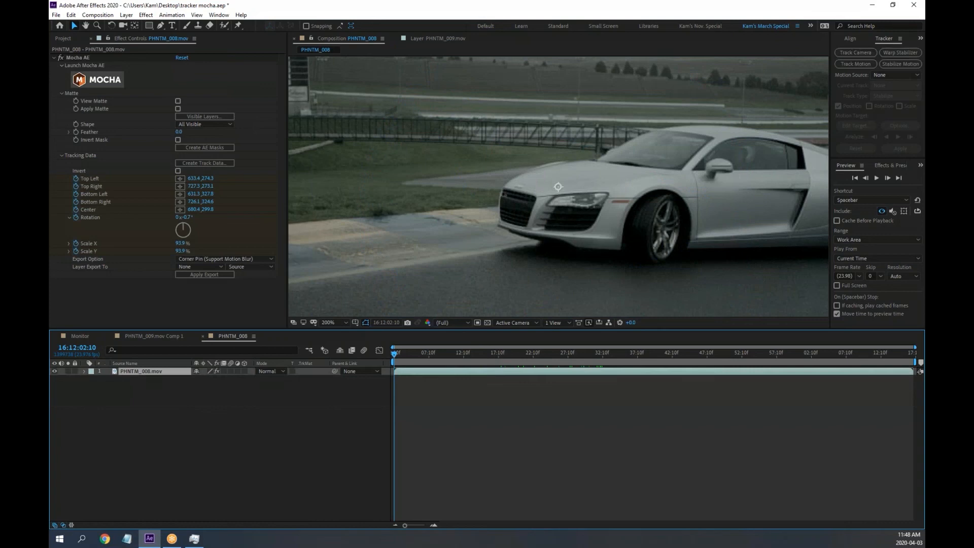
{"action": "right_click", "coordinate": [165, 395]}
Add a Null 3 object, export the Mocha Door track to it, and scrub to verify
{"action": "mouse_move", "coordinate": [212, 401]}
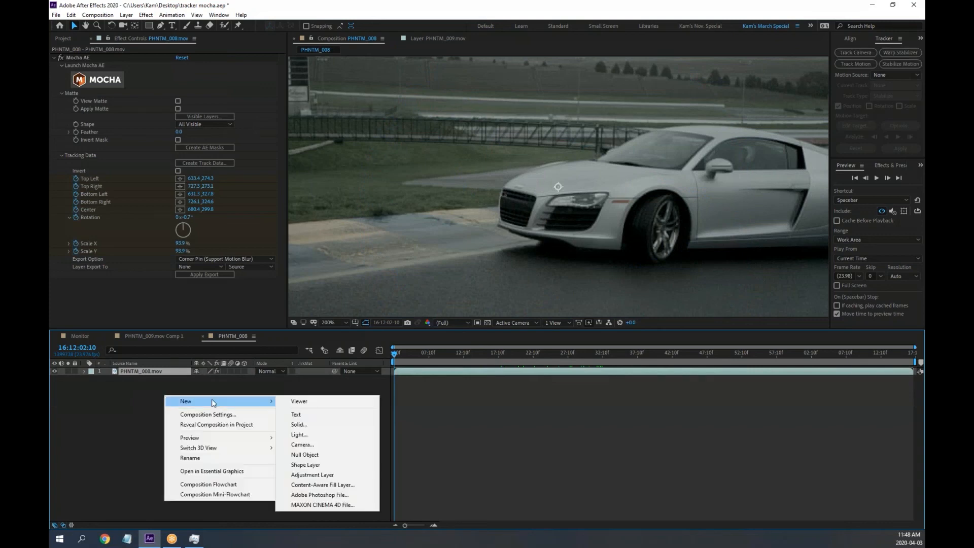
{"action": "left_click", "coordinate": [325, 455]}
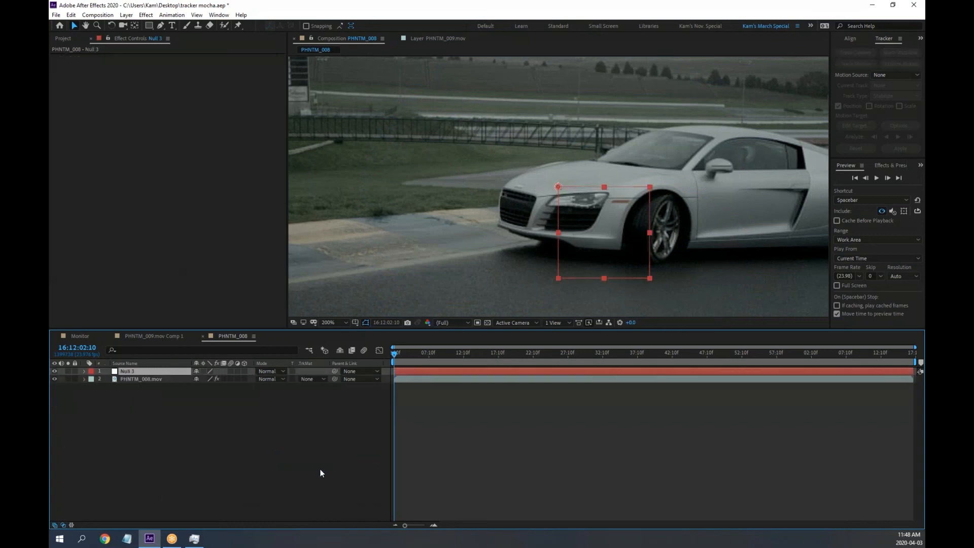
{"action": "left_click", "coordinate": [160, 380]}
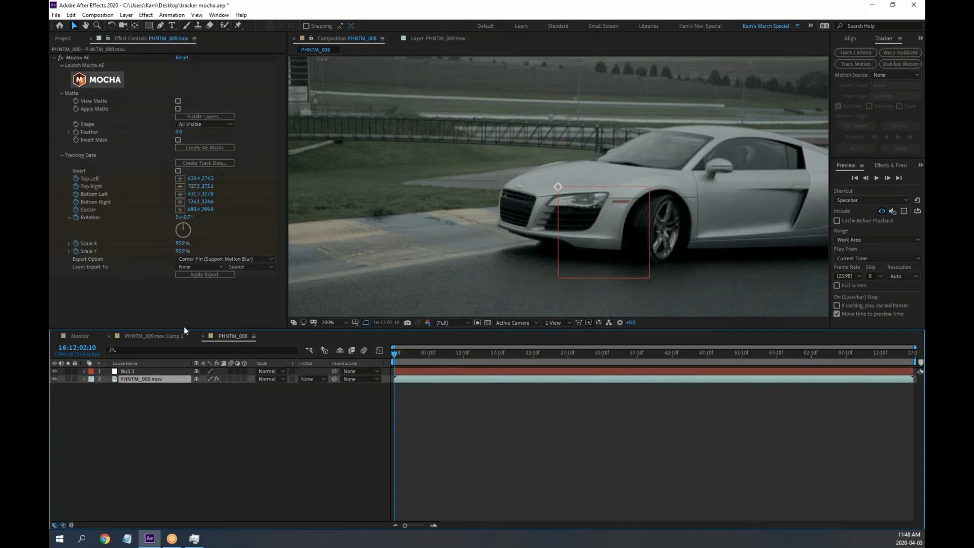
{"action": "left_click", "coordinate": [198, 267]}
{"action": "left_click", "coordinate": [205, 289]}
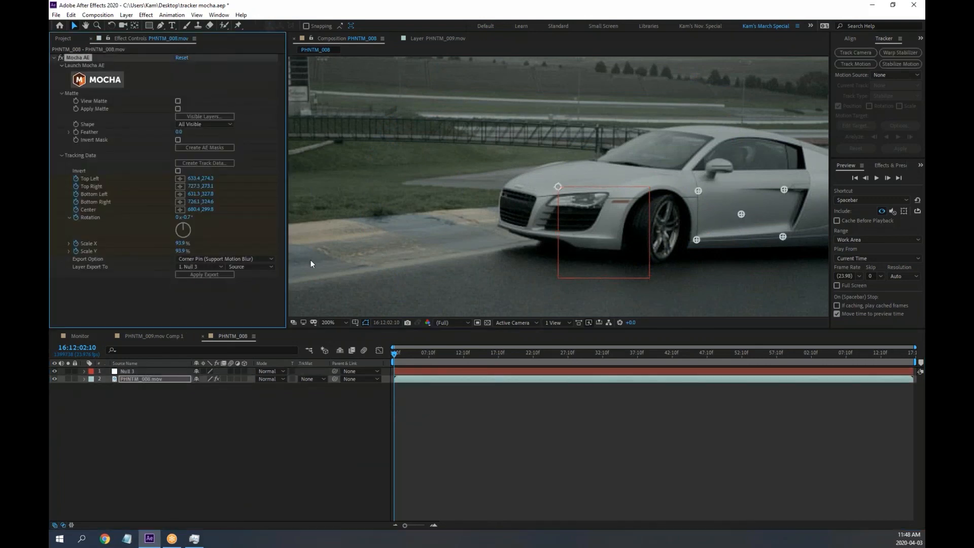
{"action": "left_click", "coordinate": [202, 274]}
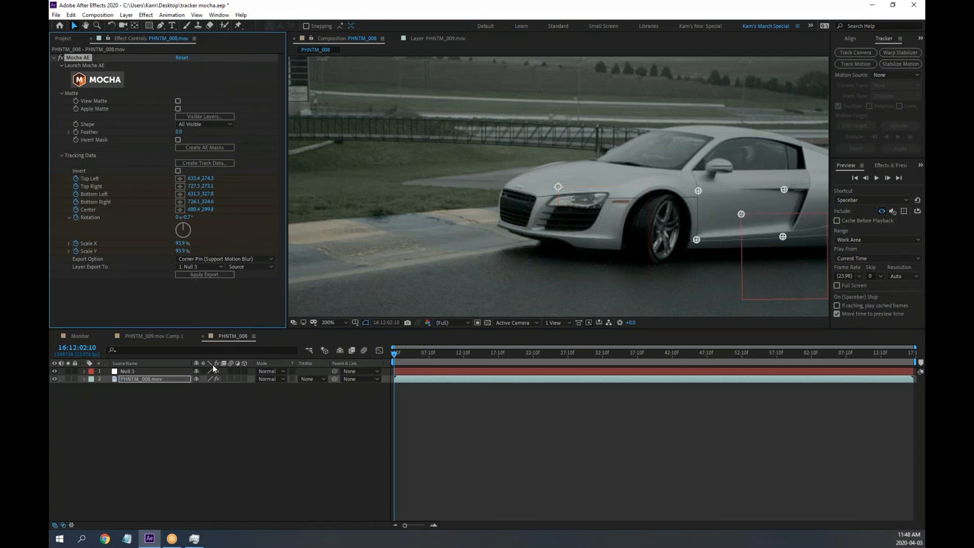
{"action": "left_click_drag", "start_coordinate": [398, 352], "coordinate": [262, 346]}
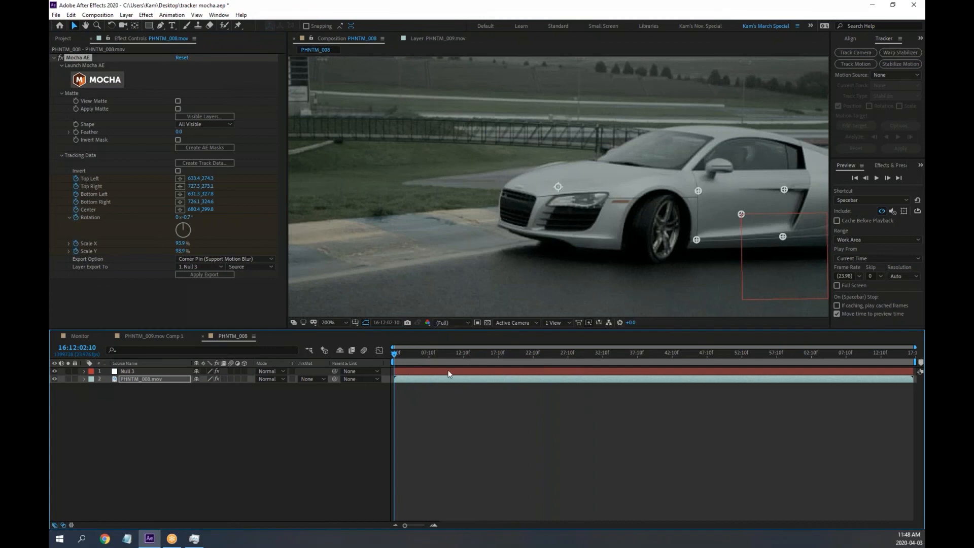
{"action": "left_click_drag", "start_coordinate": [396, 356], "coordinate": [471, 357]}
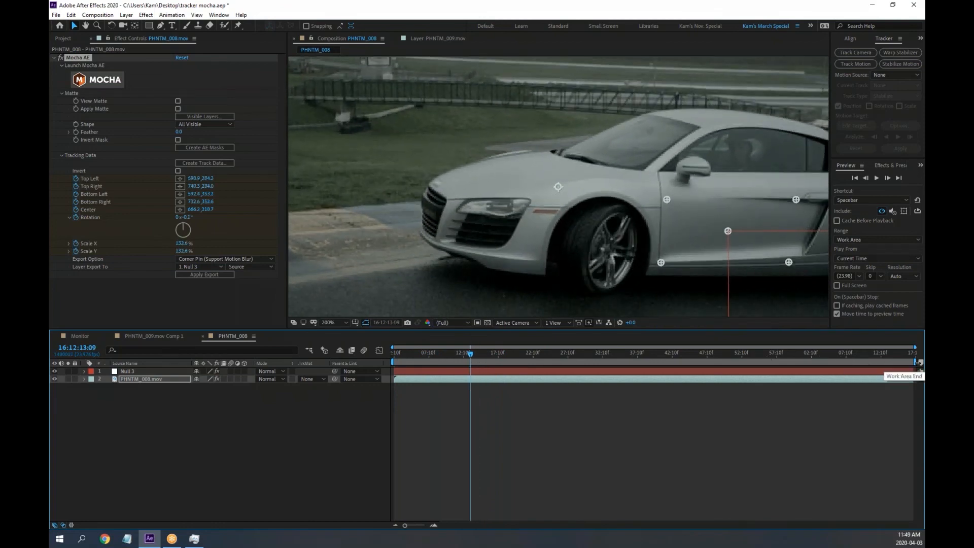
Shorten the work area end to the tracked section and zoom the timeline to fit
{"action": "left_click_drag", "start_coordinate": [914, 363], "coordinate": [471, 366]}
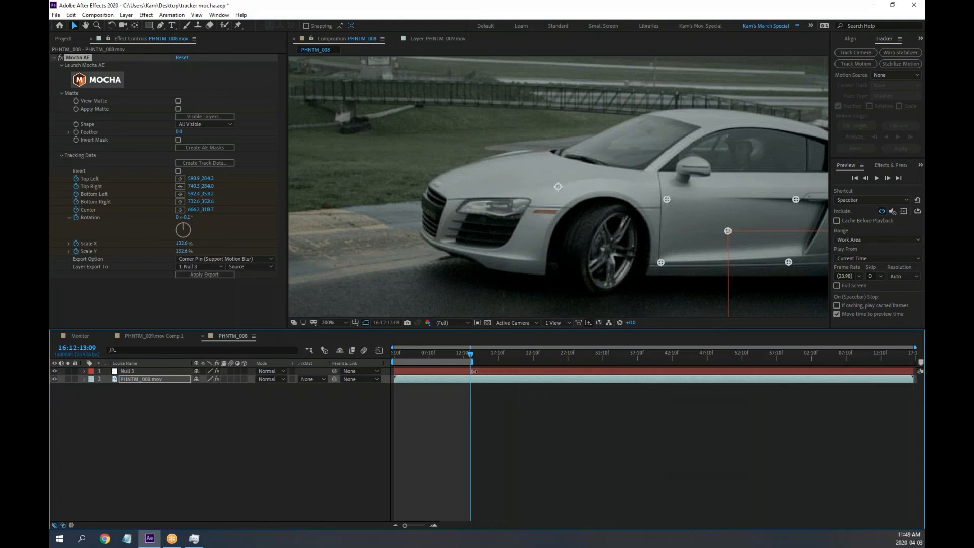
{"action": "key", "text": "equal"}
{"action": "key", "text": "equal"}
{"action": "key", "text": "equal"}
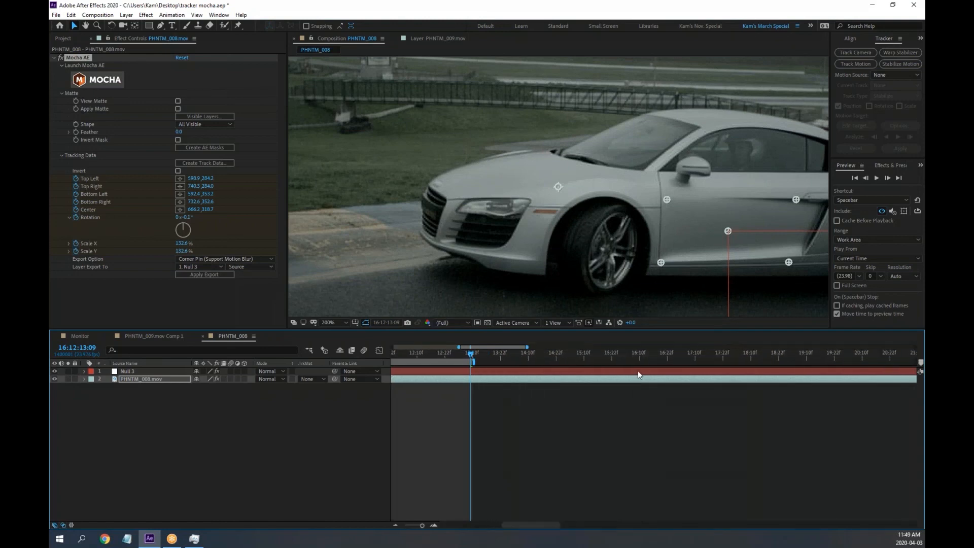
{"action": "key", "text": "Home"}
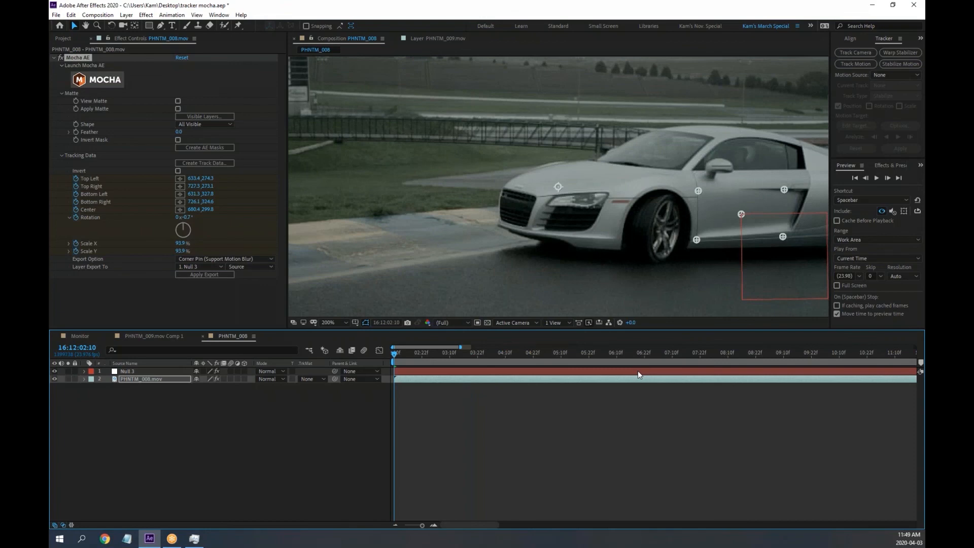
{"action": "key", "text": "minus"}
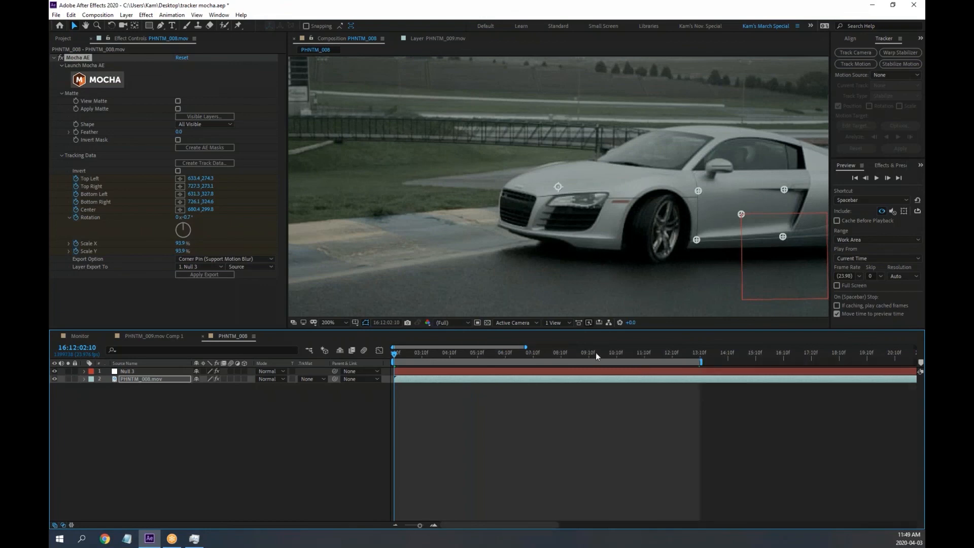
{"action": "left_click_drag", "start_coordinate": [526, 347], "coordinate": [472, 347]}
Preview Null 3 following the car, then show the Project panel
{"action": "key", "text": "space"}
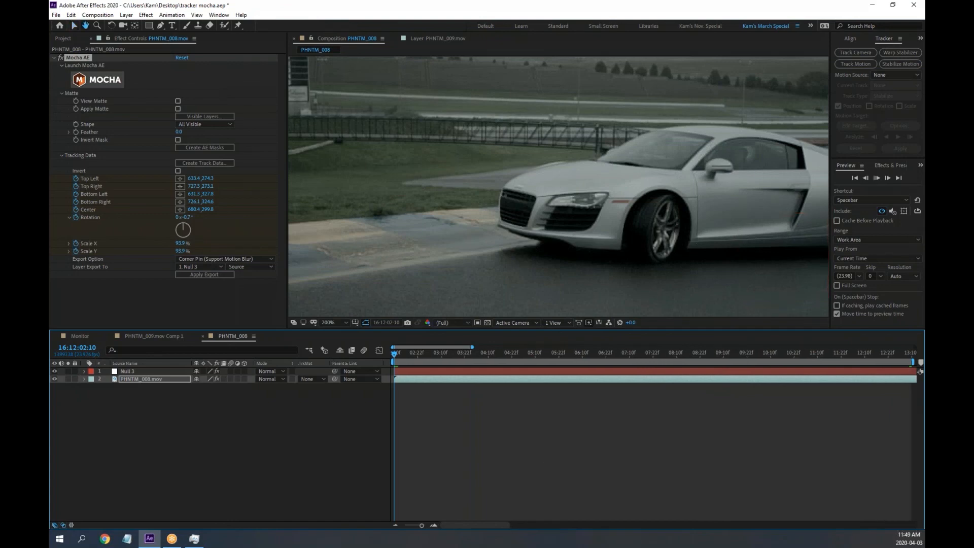
{"action": "key", "text": "space"}
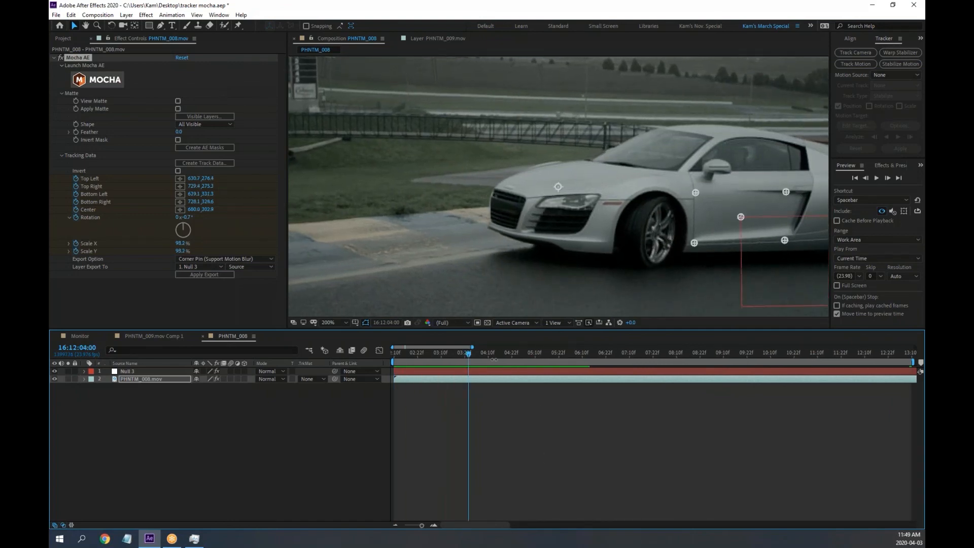
{"action": "left_click_drag", "start_coordinate": [449, 354], "coordinate": [403, 352]}
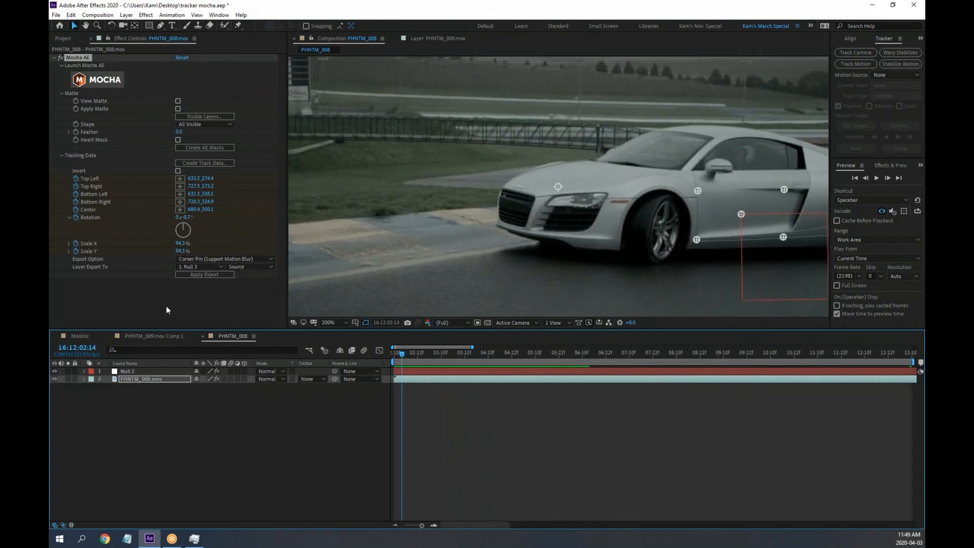
{"action": "left_click", "coordinate": [63, 38]}
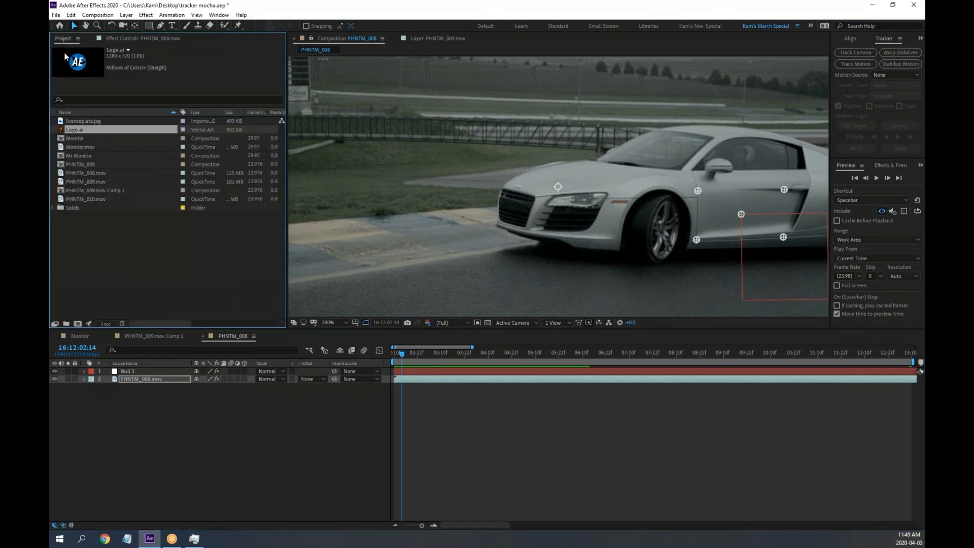
{"action": "left_click_drag", "start_coordinate": [63, 130], "coordinate": [530, 164]}
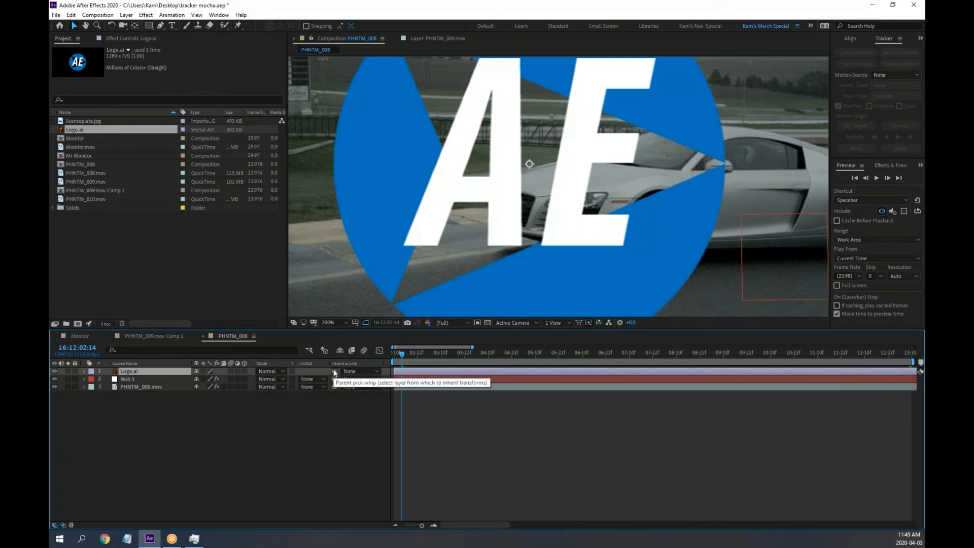
{"action": "left_click_drag", "start_coordinate": [335, 371], "coordinate": [129, 379]}
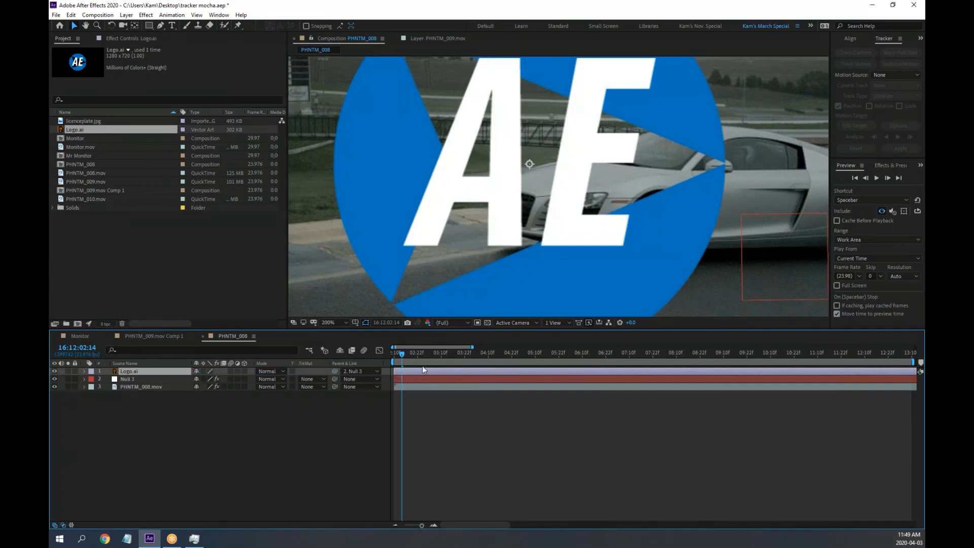
{"action": "left_click_drag", "start_coordinate": [404, 360], "coordinate": [379, 404]}
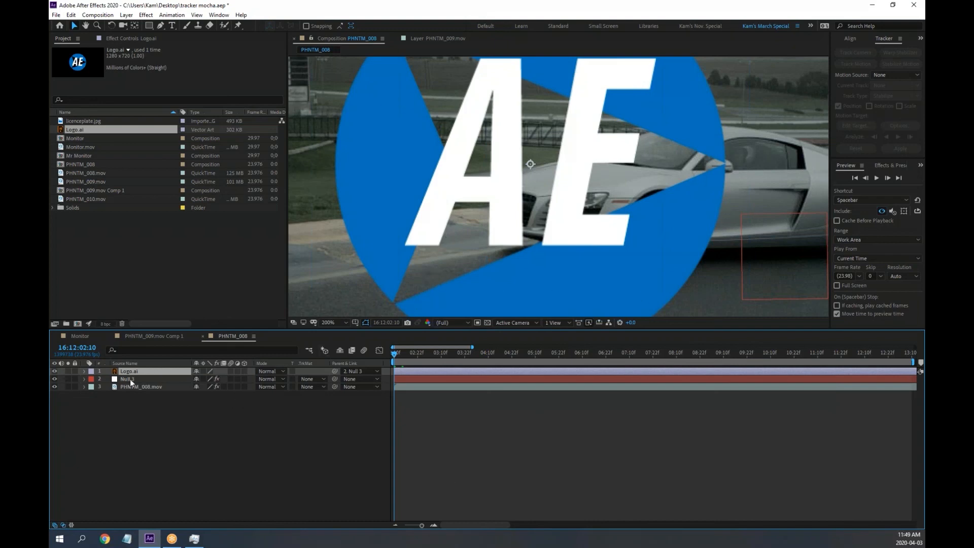
Reveal Logo.ai's Transform properties and scale the logo down to about a third
{"action": "left_click", "coordinate": [84, 371]}
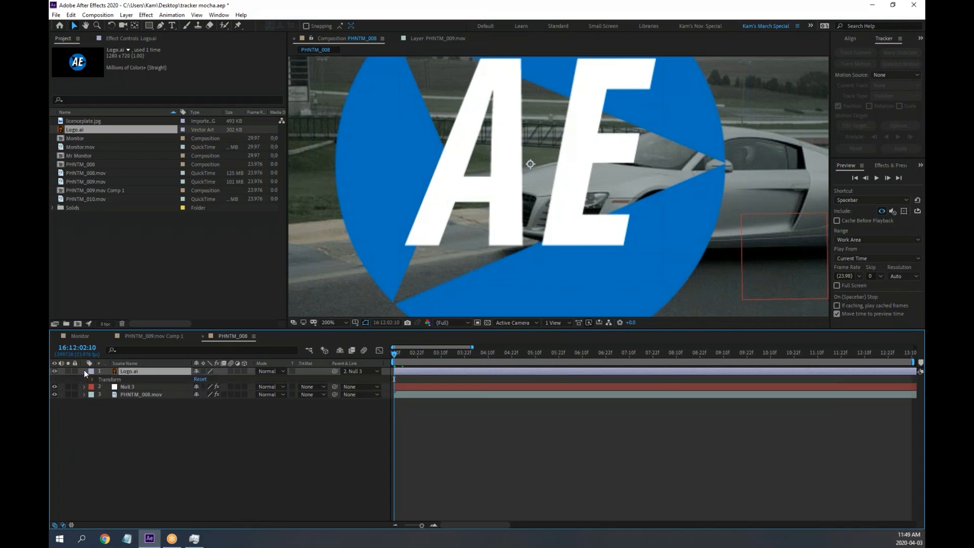
{"action": "left_click", "coordinate": [93, 380]}
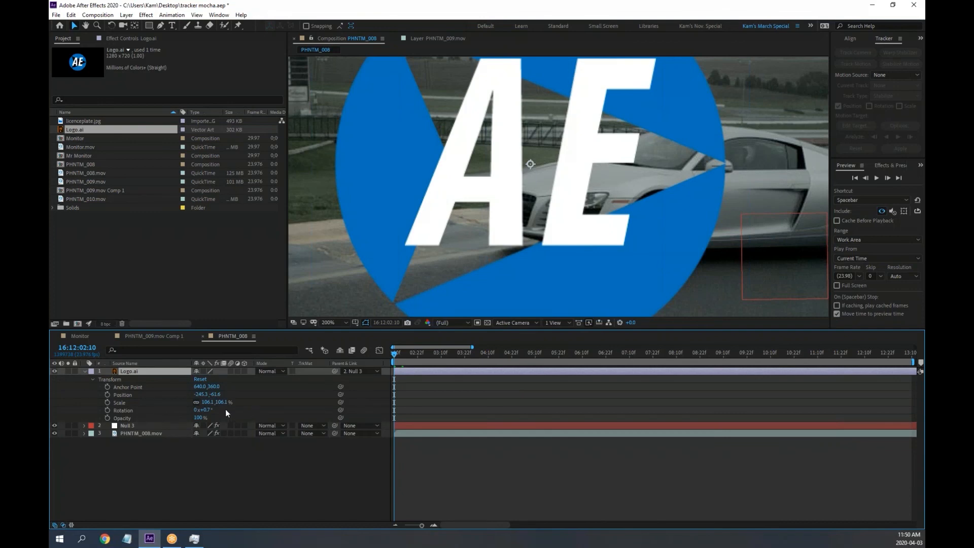
{"action": "left_click_drag", "start_coordinate": [216, 402], "coordinate": [188, 402]}
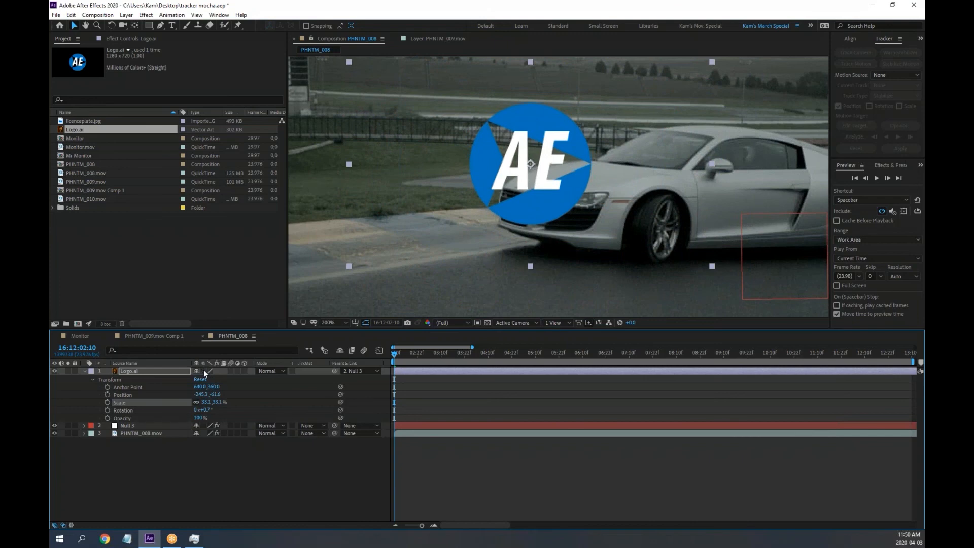
{"action": "scroll", "coordinate": [553, 195], "scroll_direction": "up", "scroll_amount": 4}
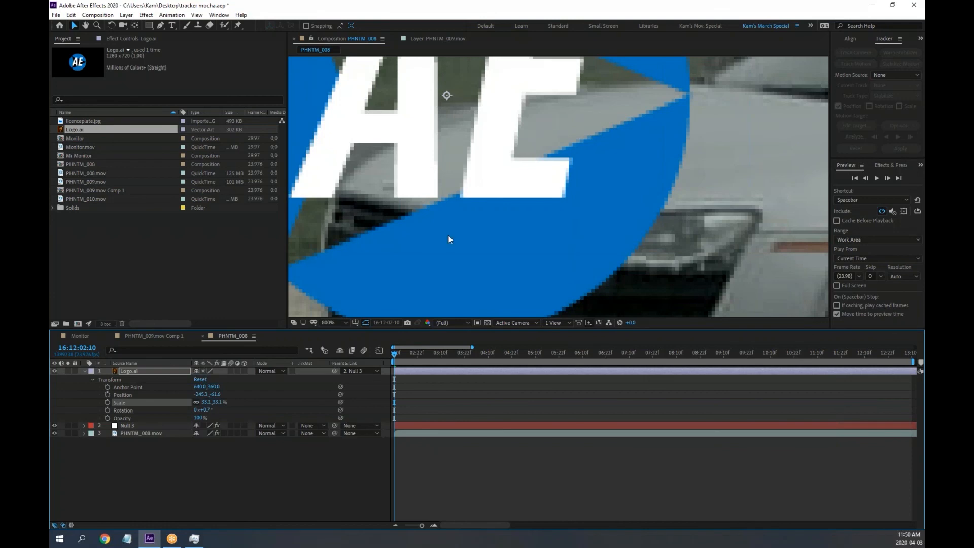
{"action": "scroll", "coordinate": [440, 237], "scroll_direction": "down", "scroll_amount": 4}
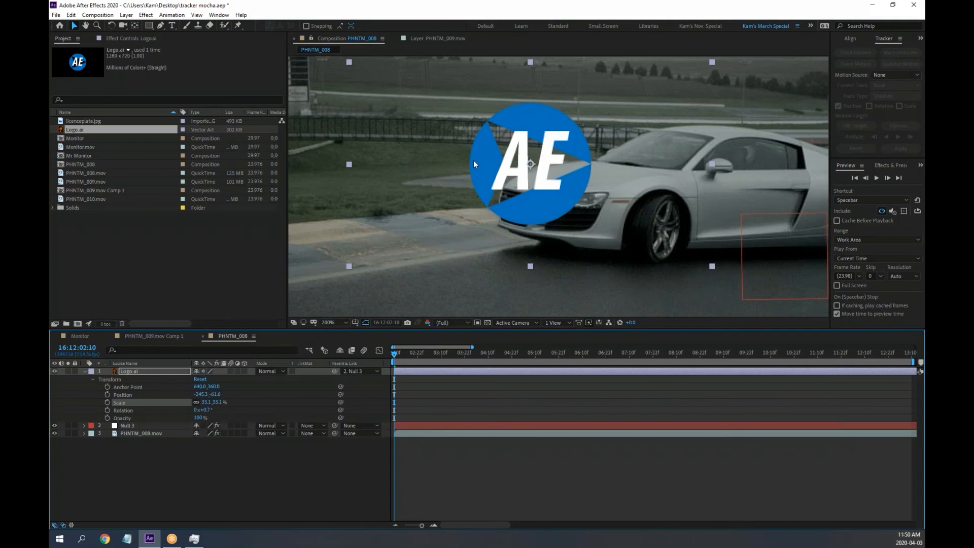
{"action": "left_click_drag", "start_coordinate": [622, 195], "coordinate": [510, 183]}
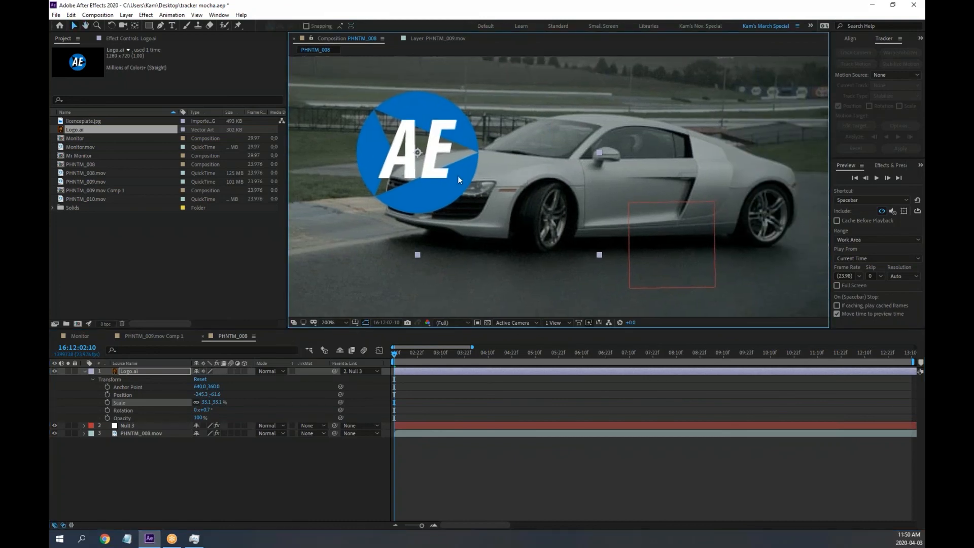
Move the logo onto the car and shrink it further to about 20%
{"action": "left_click_drag", "start_coordinate": [424, 164], "coordinate": [645, 190]}
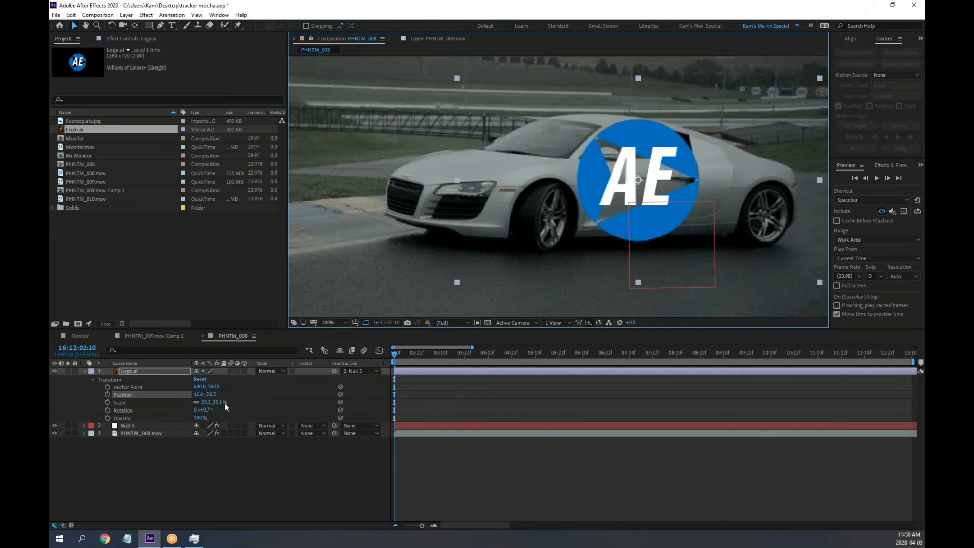
{"action": "left_click_drag", "start_coordinate": [217, 404], "coordinate": [115, 379]}
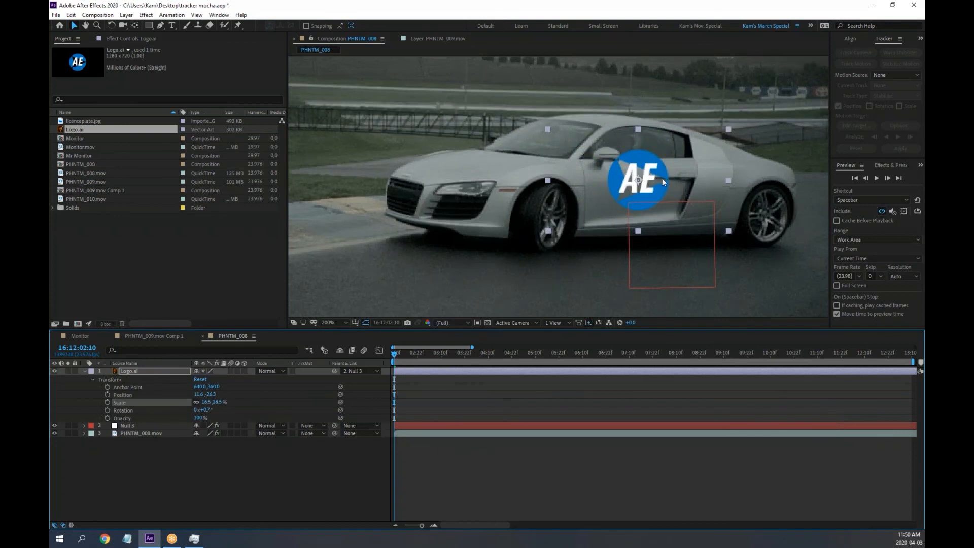
{"action": "left_click_drag", "start_coordinate": [663, 178], "coordinate": [660, 186]}
{"action": "key", "text": "period"}
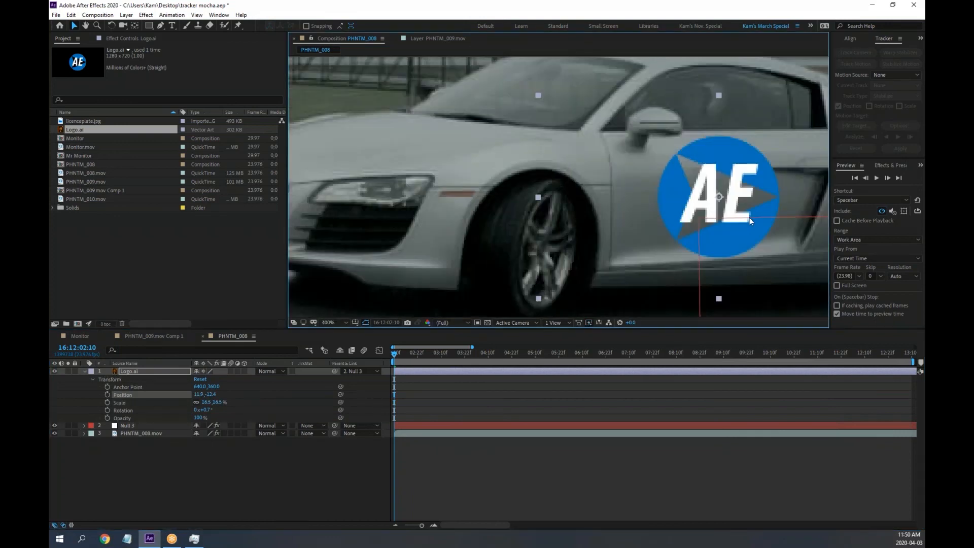
{"action": "left_click_drag", "start_coordinate": [750, 217], "coordinate": [529, 198]}
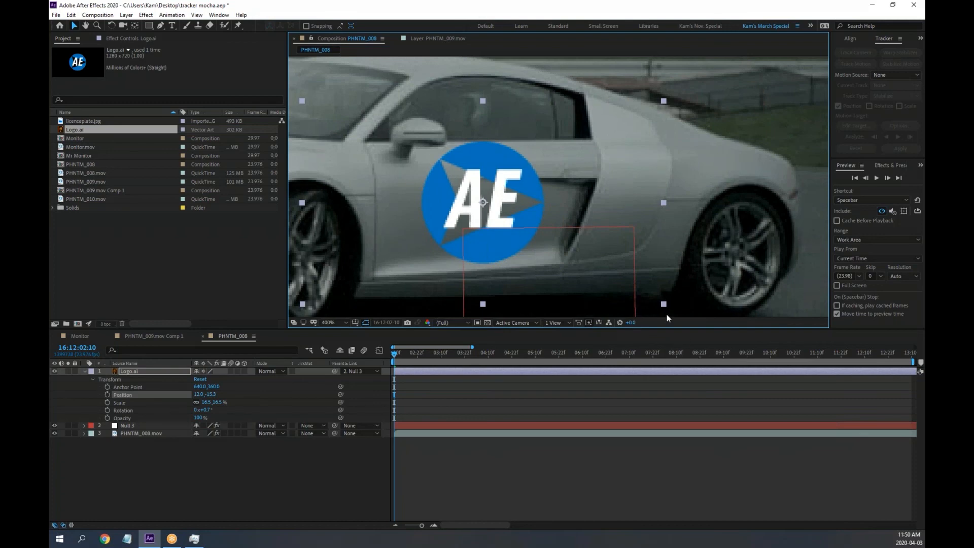
Fine-tune the logo to roughly 17% scale and position it on the car door
{"action": "left_click_drag", "start_coordinate": [665, 304], "coordinate": [680, 329]}
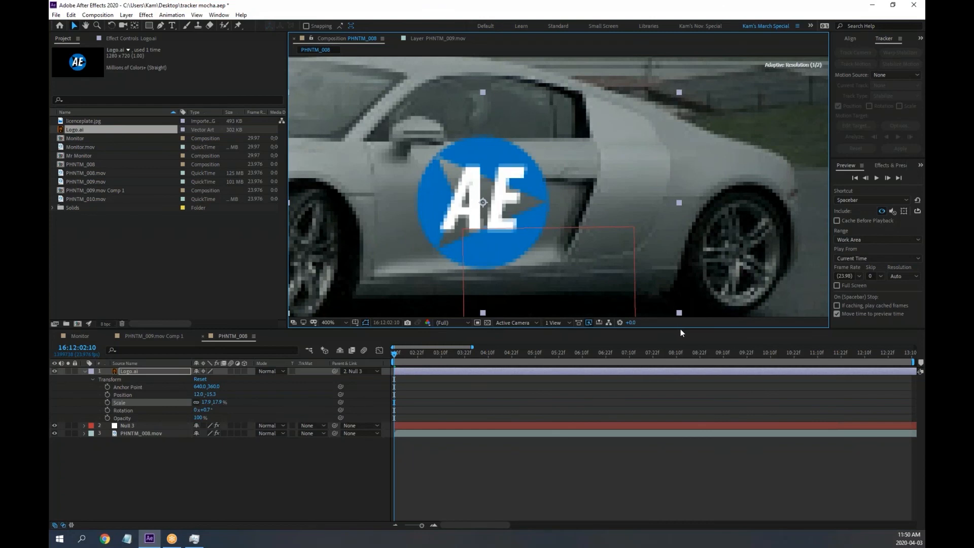
{"action": "left_click_drag", "start_coordinate": [513, 249], "coordinate": [511, 257]}
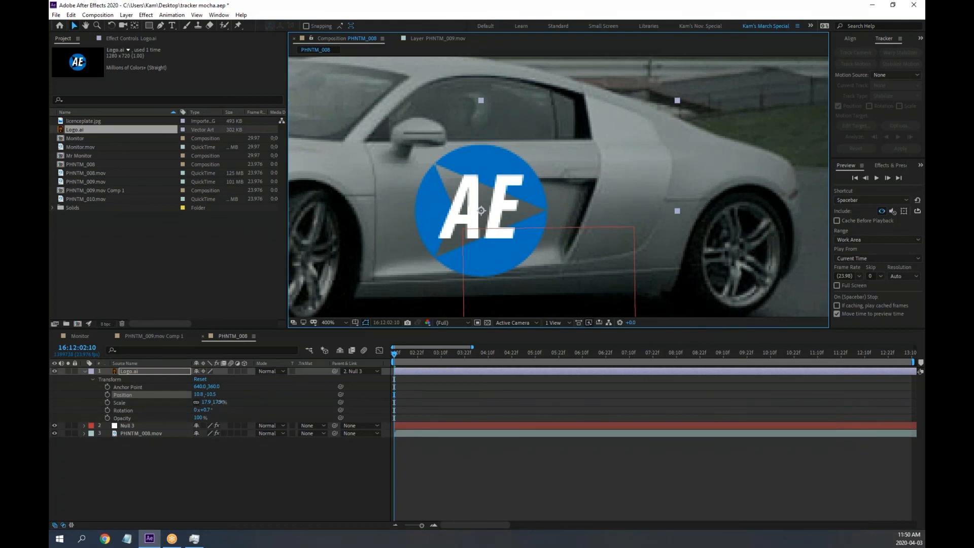
{"action": "left_click_drag", "start_coordinate": [219, 403], "coordinate": [223, 403]}
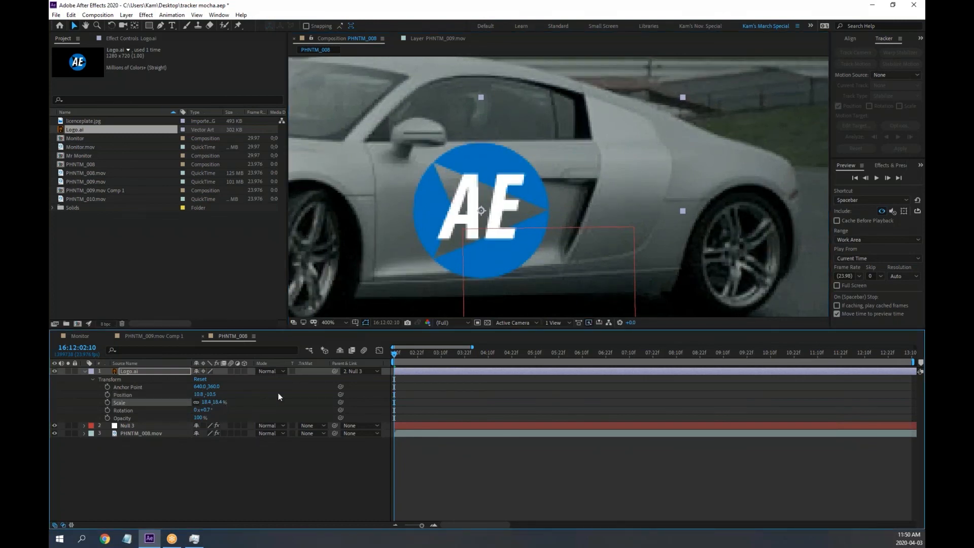
{"action": "left_click_drag", "start_coordinate": [511, 252], "coordinate": [542, 247]}
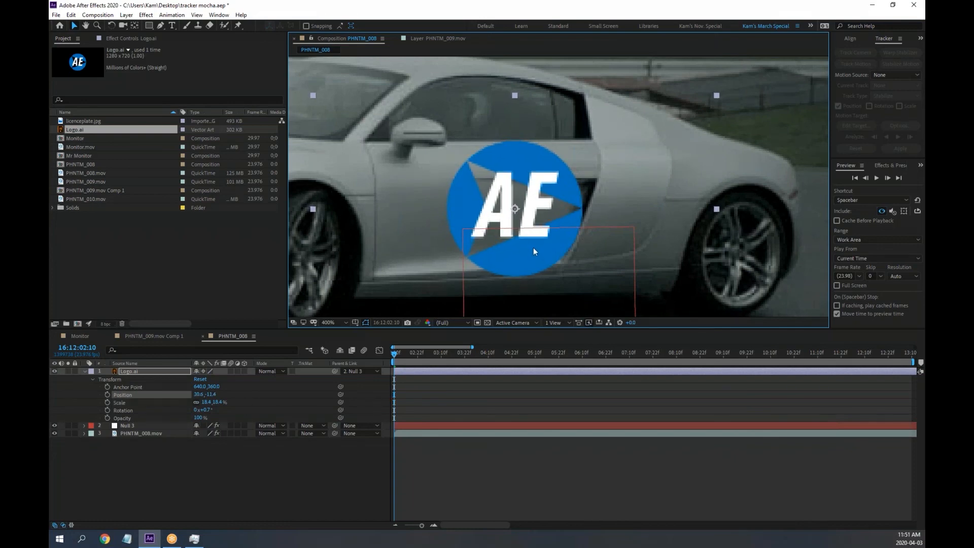
{"action": "key", "text": "comma"}
{"action": "key", "text": "comma"}
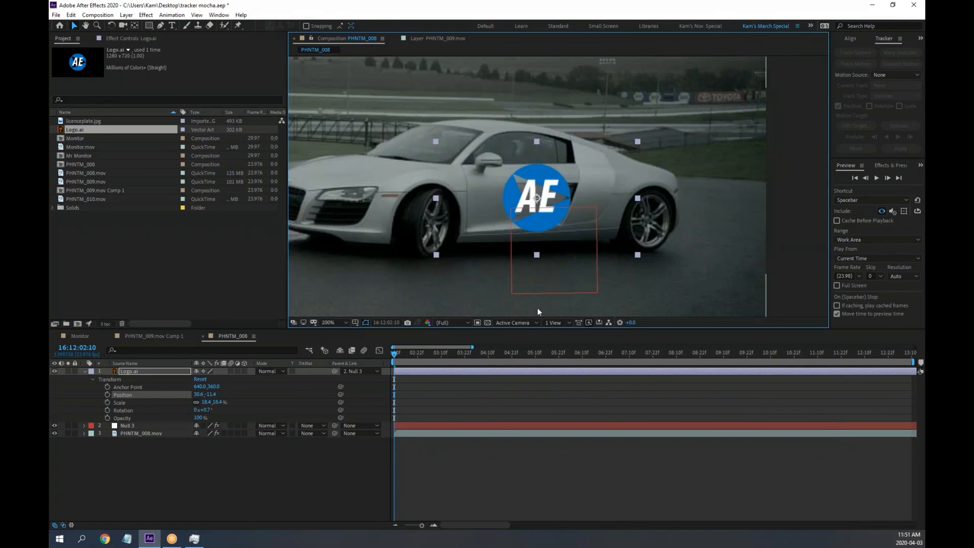
Preview the shot, then set the logo's Parent to None, unlinking it from Null 3
{"action": "key", "text": "space"}
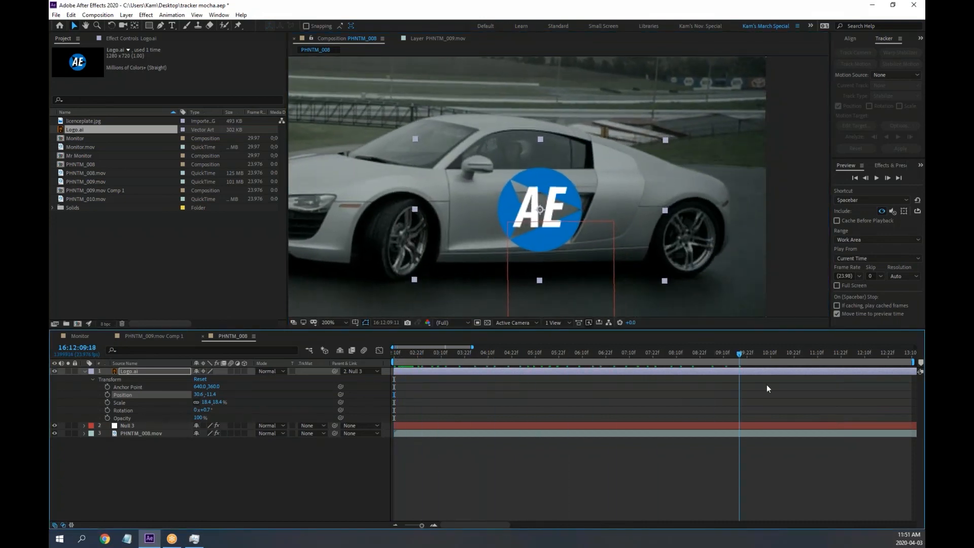
{"action": "key", "text": "space"}
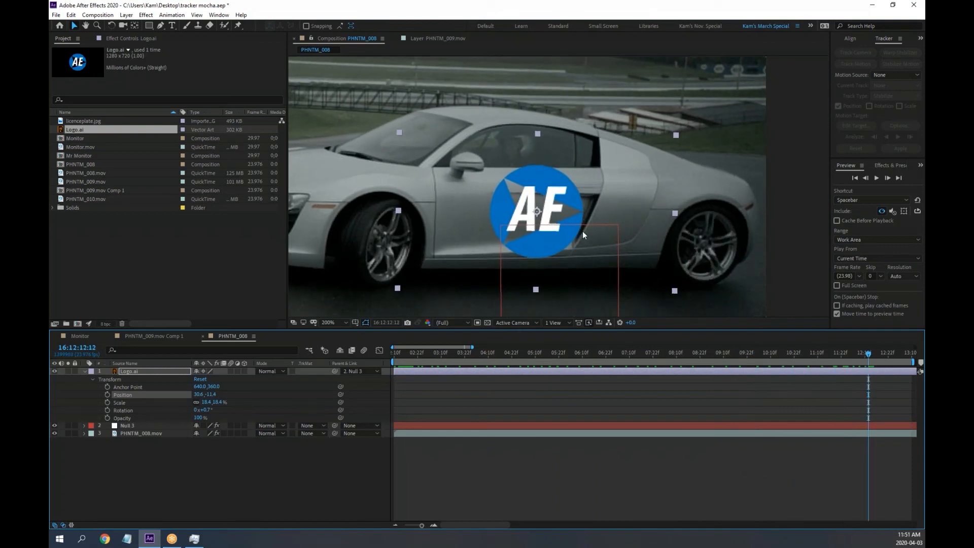
{"action": "left_click_drag", "start_coordinate": [870, 354], "coordinate": [394, 376]}
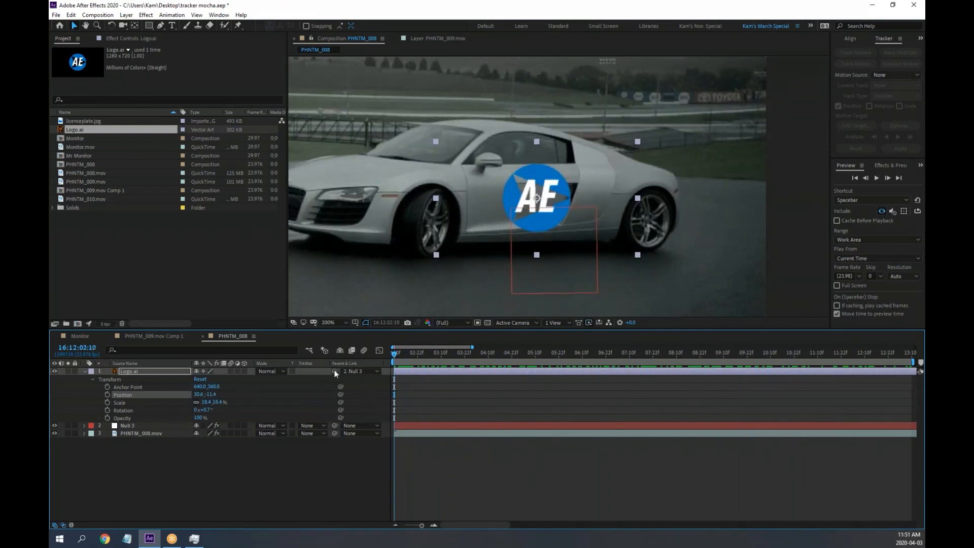
{"action": "left_click", "coordinate": [376, 371]}
{"action": "left_click", "coordinate": [374, 380]}
Apply Effect > Distort > Corner Pin to the Logo.ai layer
{"action": "left_click", "coordinate": [133, 370]}
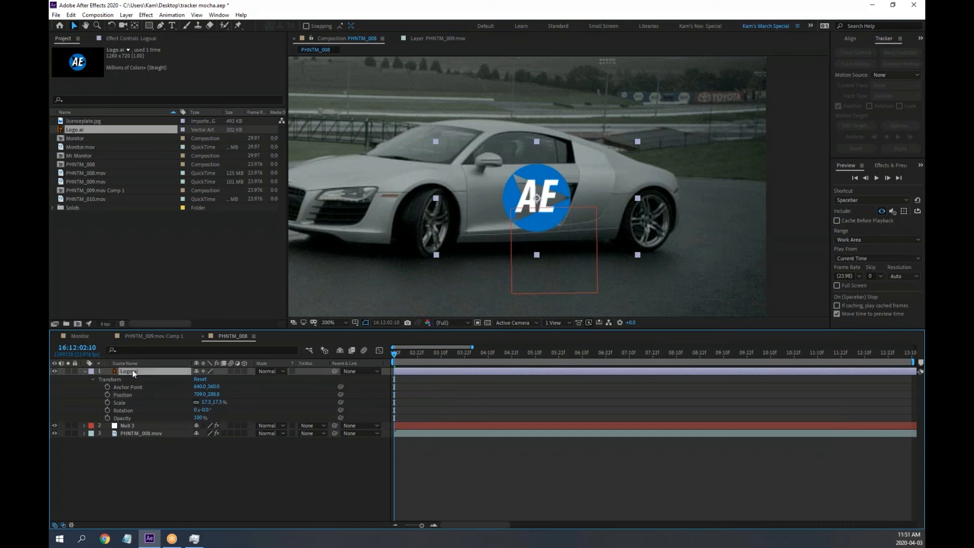
{"action": "left_click", "coordinate": [145, 14]}
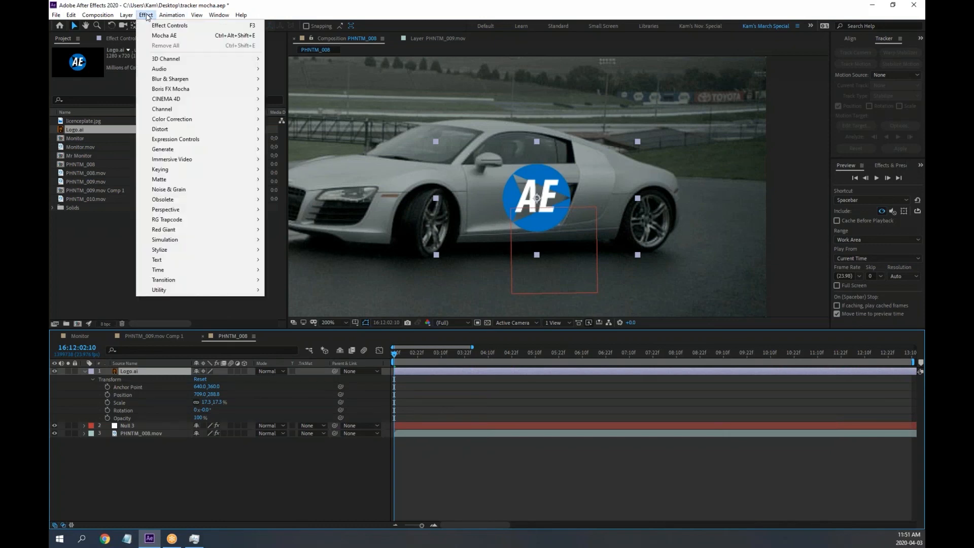
{"action": "mouse_move", "coordinate": [203, 129]}
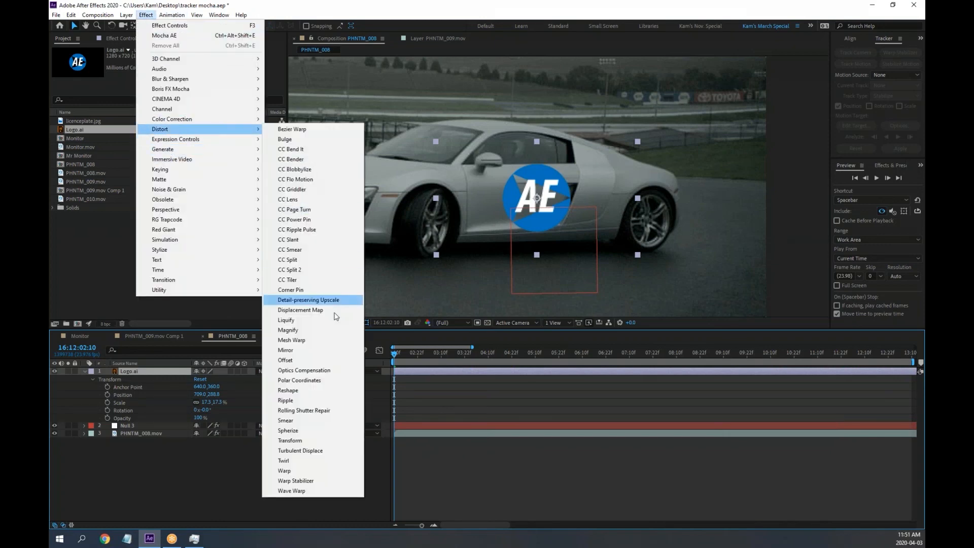
{"action": "left_click", "coordinate": [322, 290]}
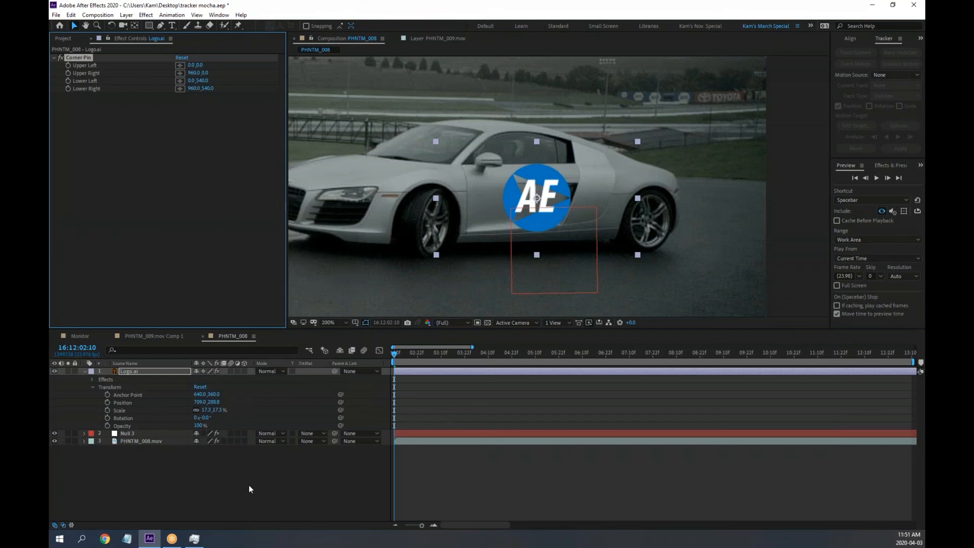
{"action": "left_click", "coordinate": [194, 539]}
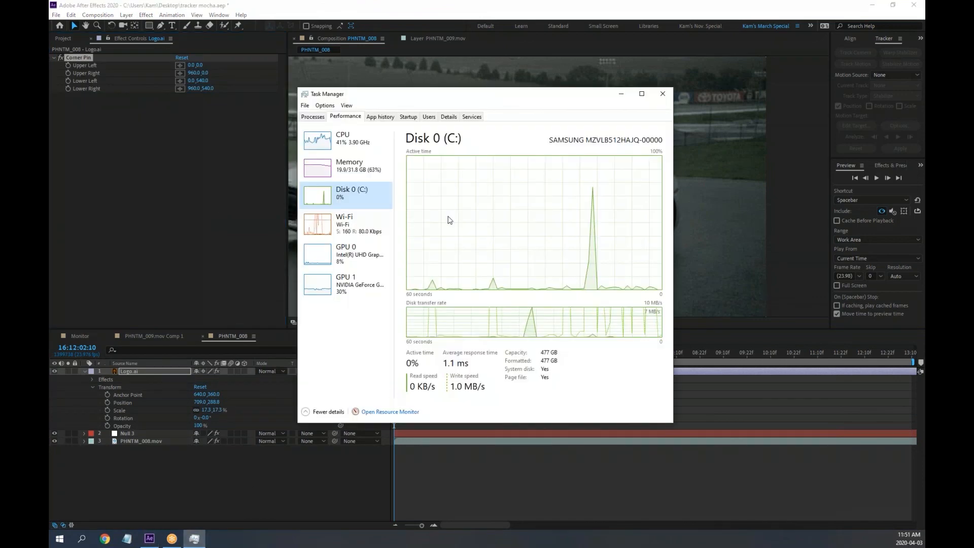
{"action": "left_click", "coordinate": [344, 145]}
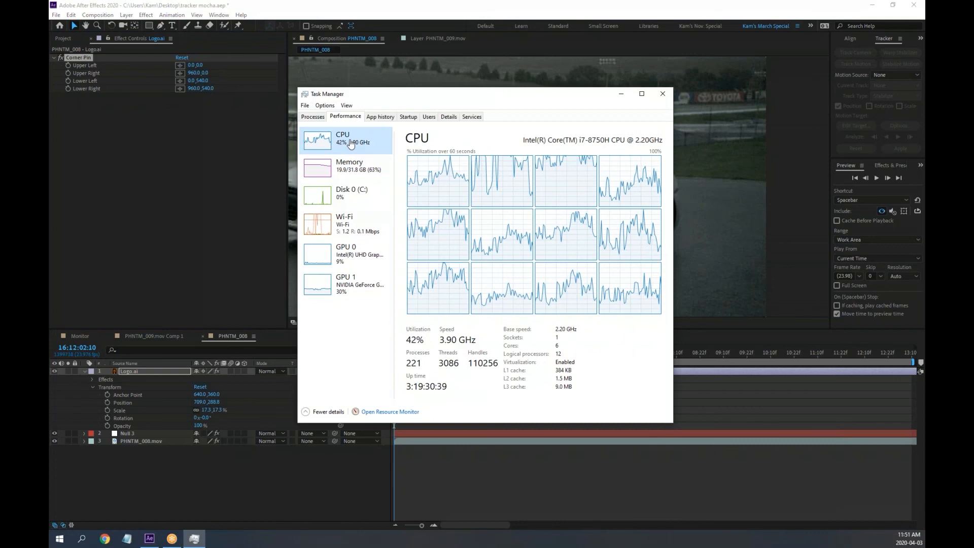
{"action": "left_click", "coordinate": [663, 95]}
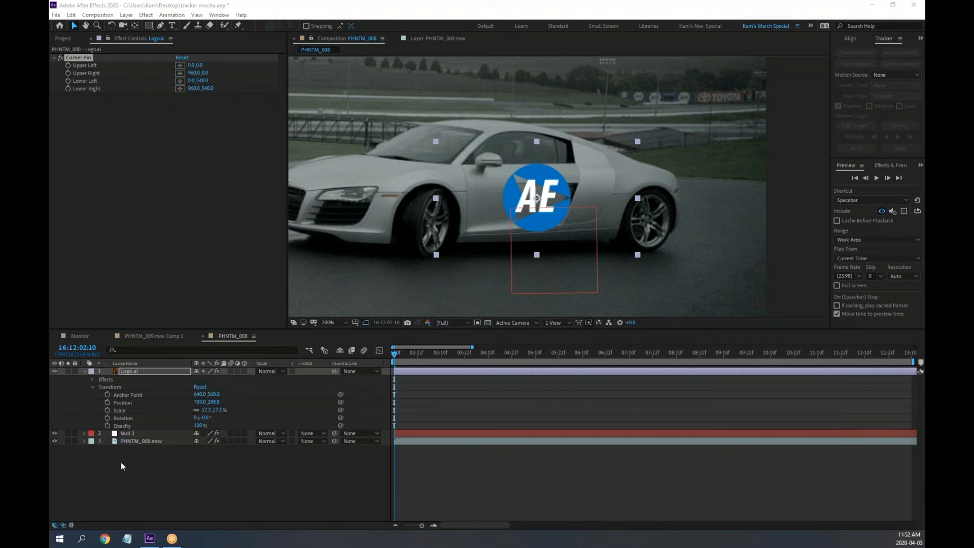
Expand Logo.ai's Effects to reveal Corner Pin's four corners and enlarge the timeline
{"action": "left_click", "coordinate": [103, 379]}
{"action": "left_click", "coordinate": [93, 380]}
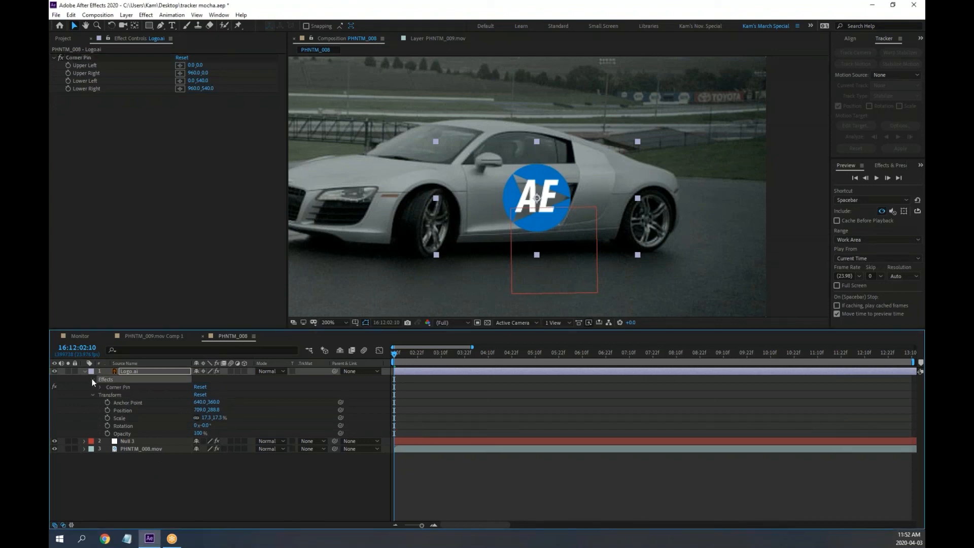
{"action": "left_click", "coordinate": [99, 387]}
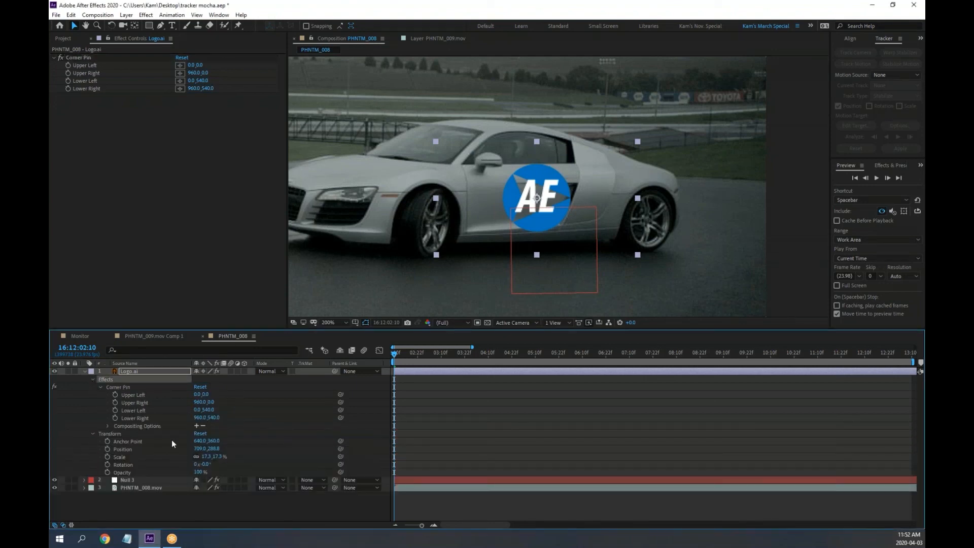
{"action": "left_click_drag", "start_coordinate": [152, 328], "coordinate": [152, 274]}
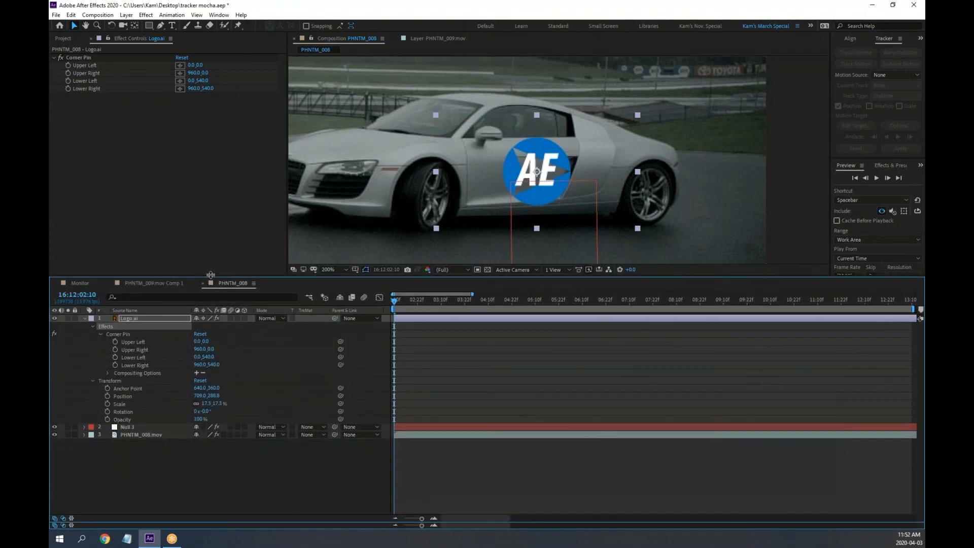
Lock PHNTM_008.mov and show Null 3's keyframed Effects and Transform properties
{"action": "left_click", "coordinate": [75, 431]}
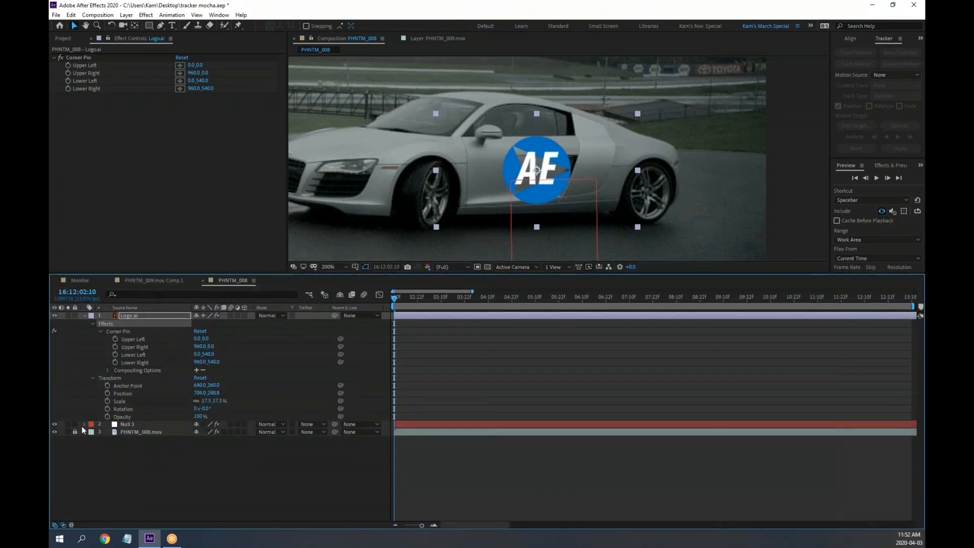
{"action": "left_click", "coordinate": [126, 427]}
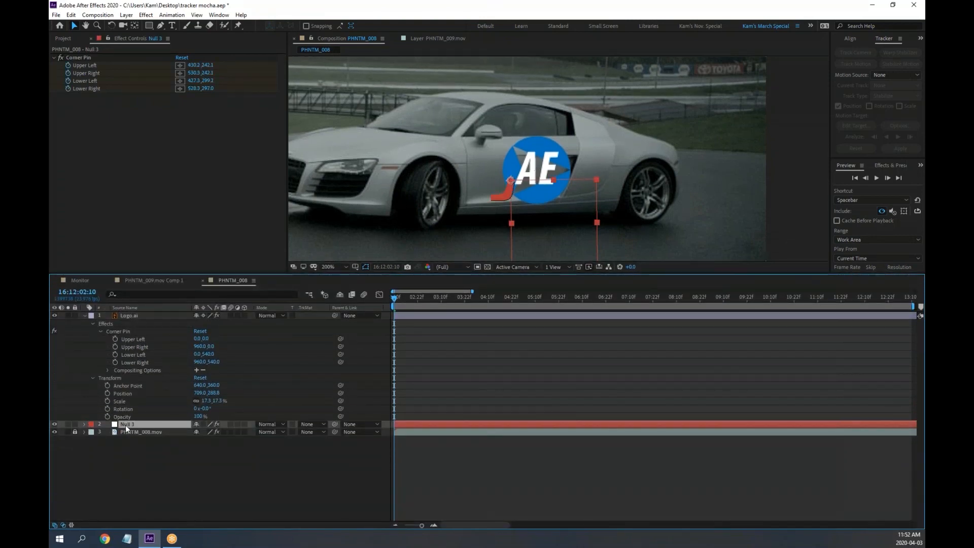
{"action": "key", "text": "u"}
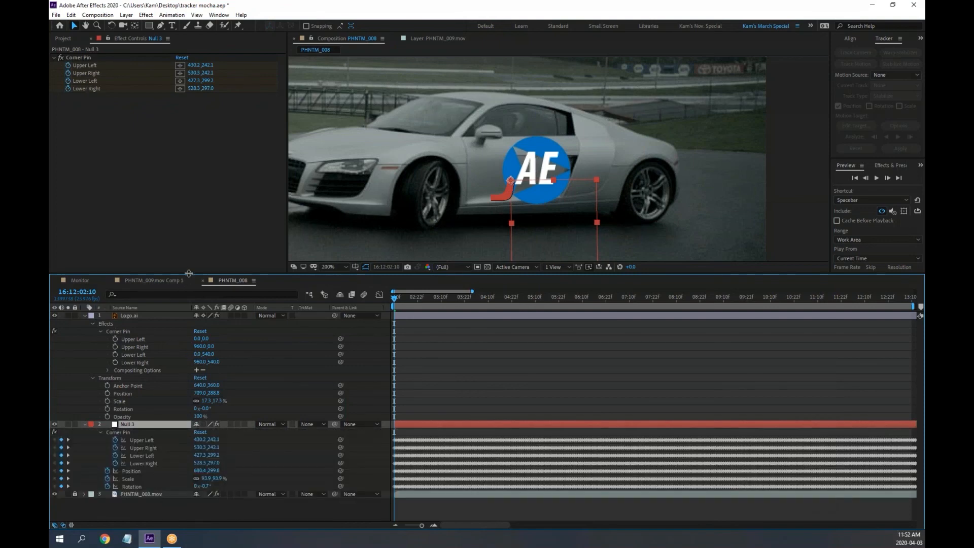
{"action": "left_click_drag", "start_coordinate": [186, 274], "coordinate": [200, 210]}
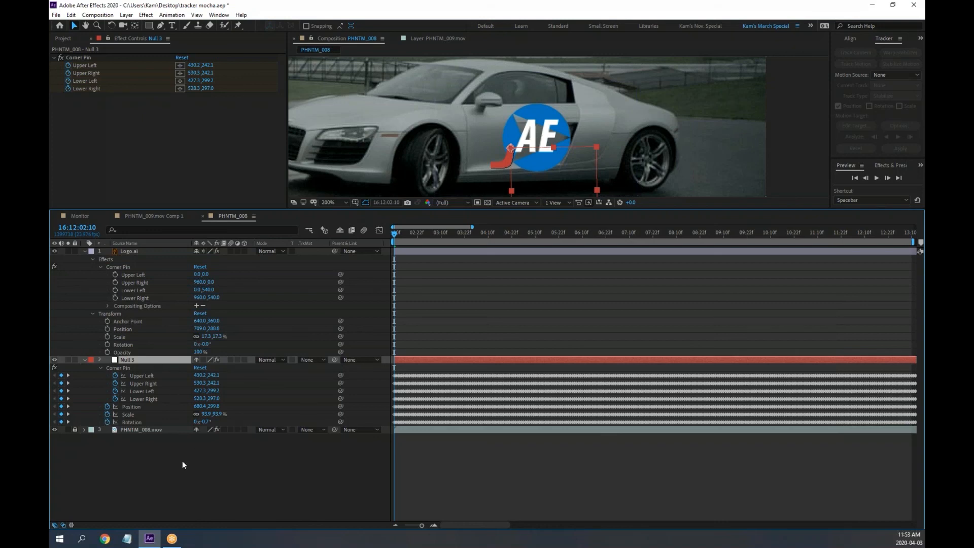
{"action": "left_click", "coordinate": [83, 361]}
{"action": "left_click", "coordinate": [82, 361]}
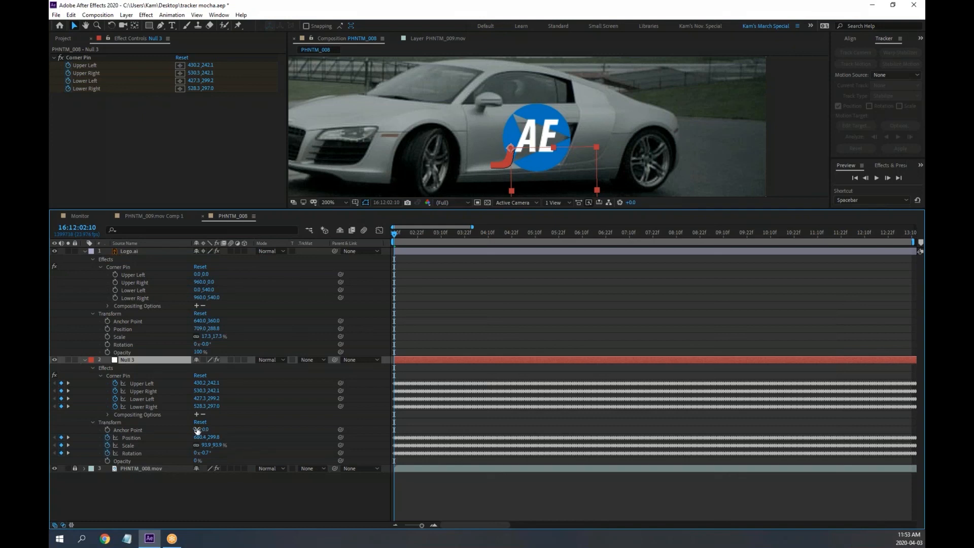
Set Null 3's Anchor Point X to 0 and expression-link Logo.ai's Upper Left to Null 3's Upper Left
{"action": "mouse_move", "coordinate": [202, 430]}
{"action": "left_mouse_down"}
{"action": "mouse_move", "coordinate": [163, 428]}
{"action": "mouse_move", "coordinate": [208, 431]}
{"action": "left_mouse_up"}
{"action": "left_click", "coordinate": [199, 429]}
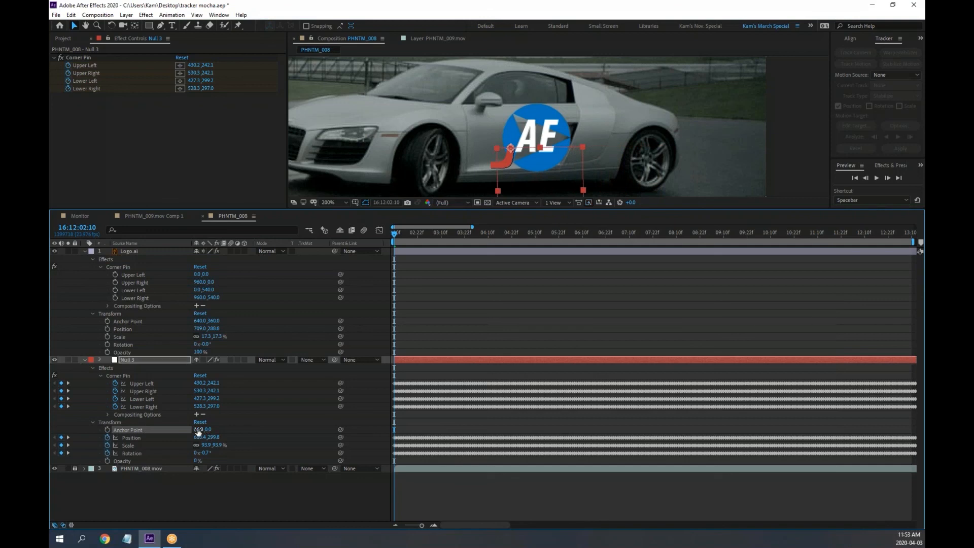
{"action": "type", "text": "0"}
{"action": "key", "text": "Return"}
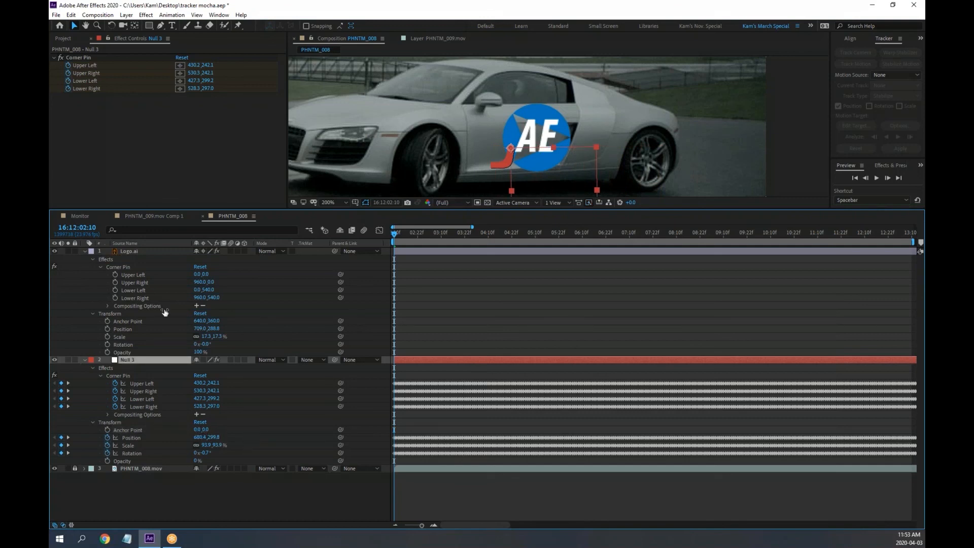
{"action": "left_click", "coordinate": [114, 274], "text": "alt"}
{"action": "left_click_drag", "start_coordinate": [219, 283], "coordinate": [140, 404]}
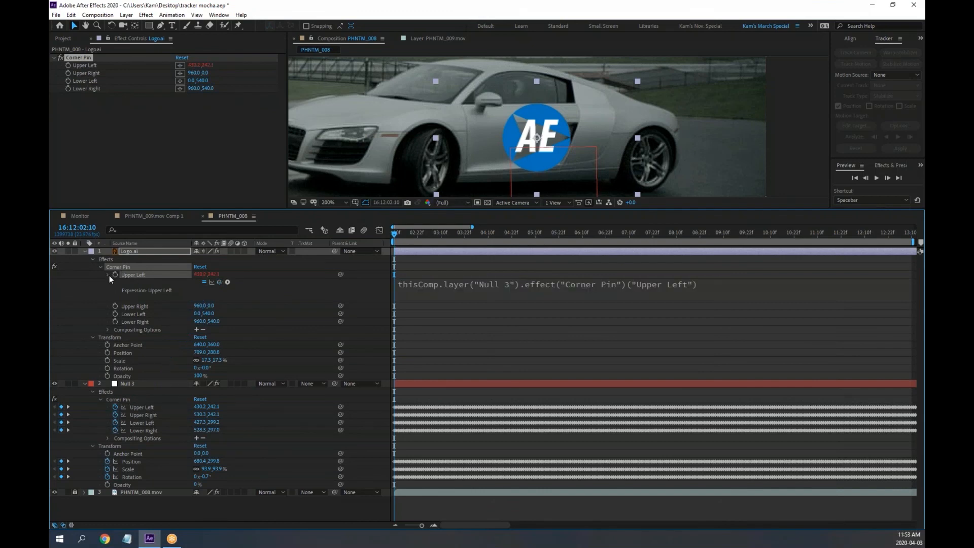
Pick-whip Logo.ai's Upper Right, Lower Left and Lower Right pins to Null 3's matching corners
{"action": "left_click", "coordinate": [109, 276]}
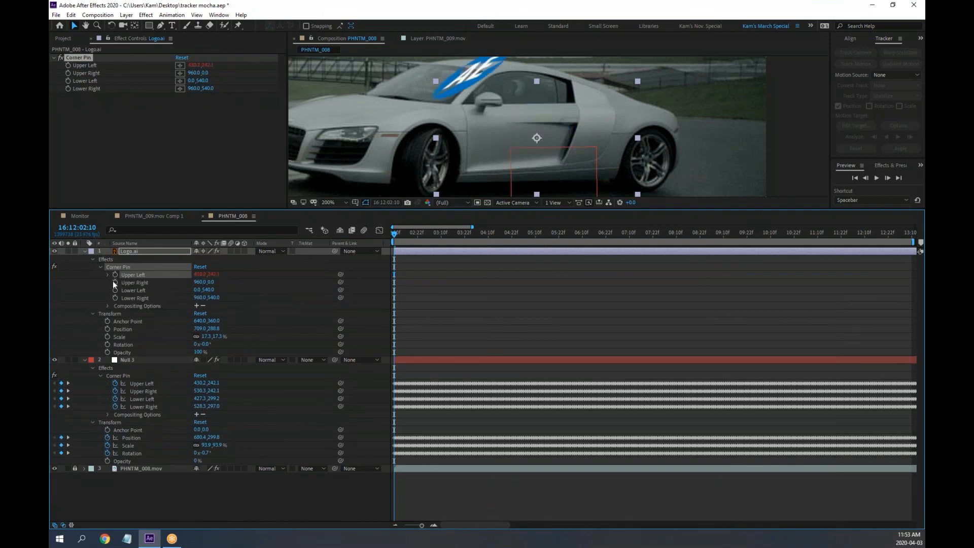
{"action": "left_click", "coordinate": [115, 282], "text": "alt"}
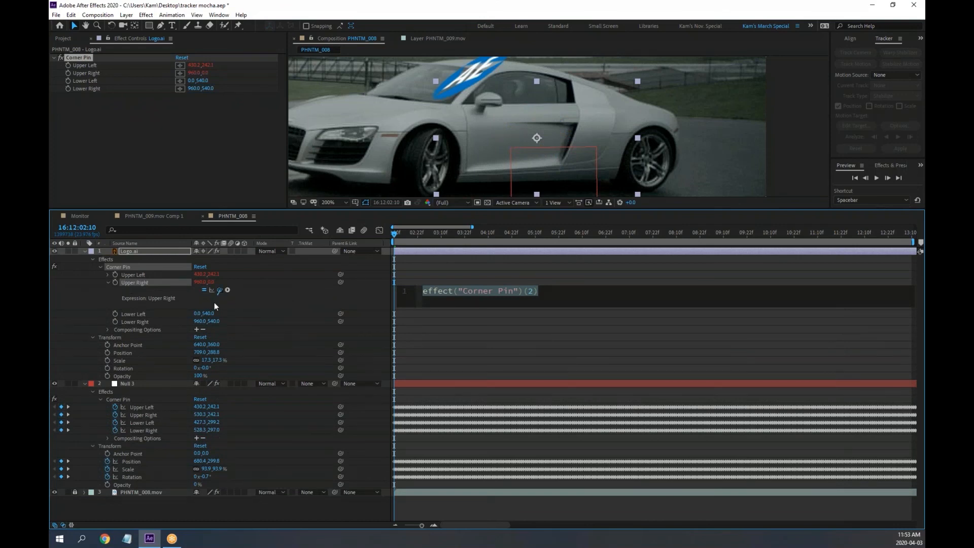
{"action": "left_click_drag", "start_coordinate": [219, 290], "coordinate": [151, 416]}
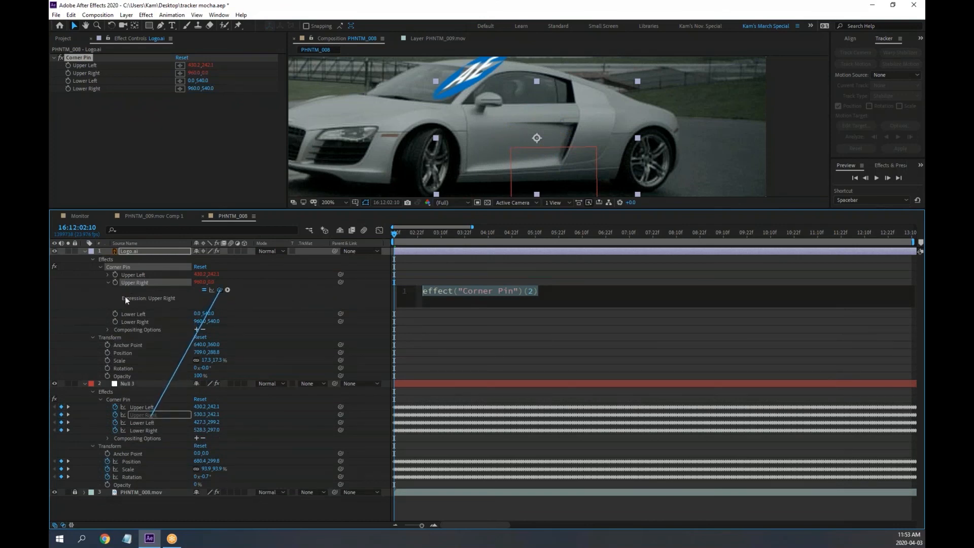
{"action": "left_click", "coordinate": [108, 282]}
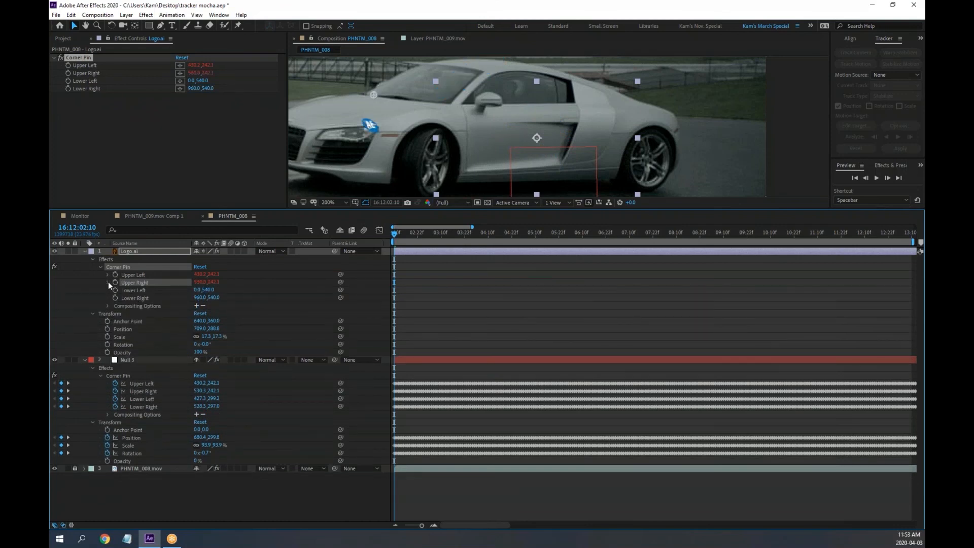
{"action": "left_click", "coordinate": [115, 291], "text": "alt"}
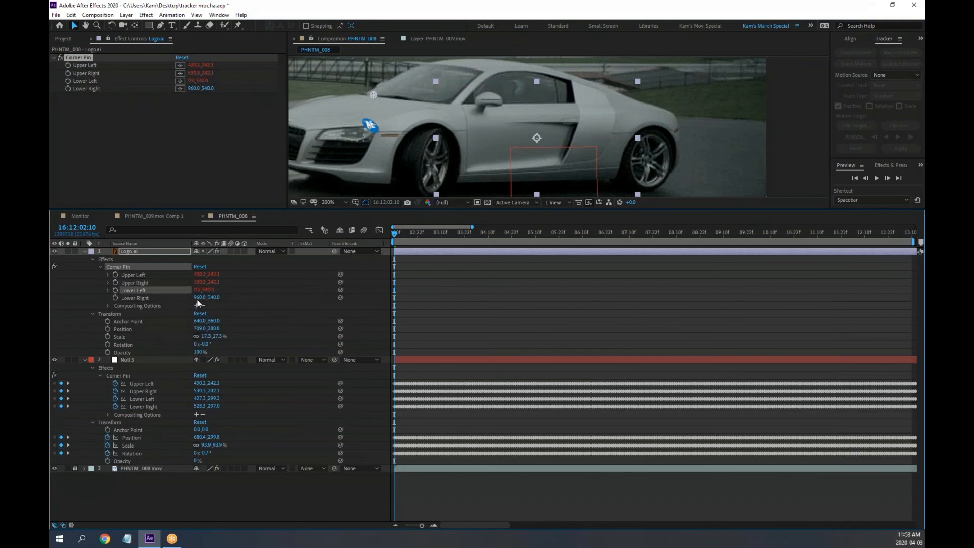
{"action": "left_click_drag", "start_coordinate": [219, 298], "coordinate": [151, 421]}
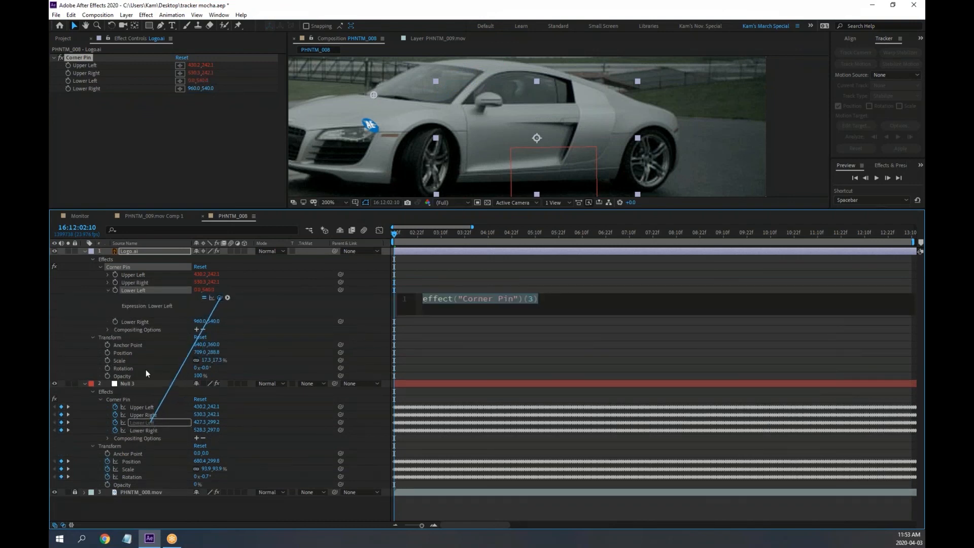
{"action": "left_click", "coordinate": [108, 290]}
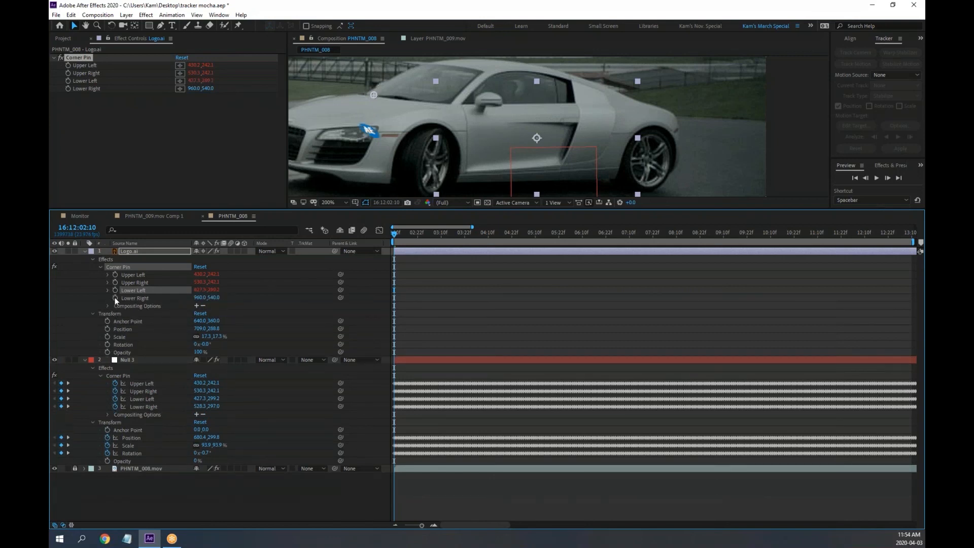
{"action": "left_click", "coordinate": [114, 298], "text": "alt"}
{"action": "left_click_drag", "start_coordinate": [219, 305], "coordinate": [153, 430]}
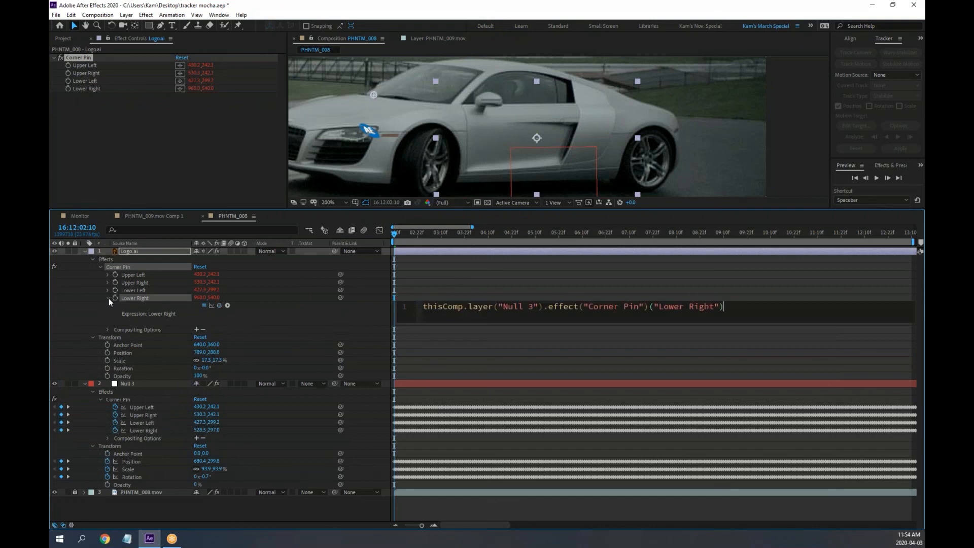
{"action": "left_click", "coordinate": [108, 298]}
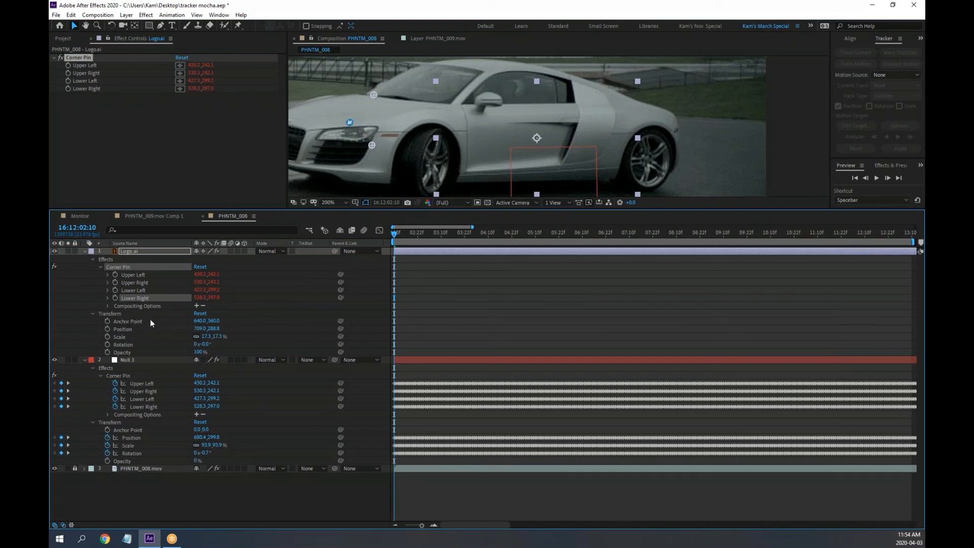
Expression-link Logo.ai's Position and Scale to Null 3's Position and Scale
{"action": "left_click", "coordinate": [108, 329], "text": "alt"}
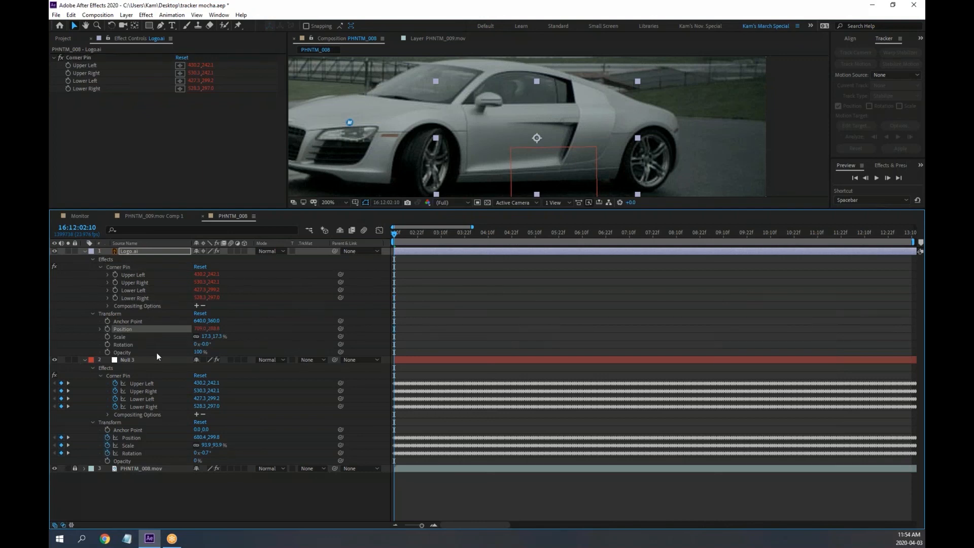
{"action": "left_click_drag", "start_coordinate": [220, 337], "coordinate": [133, 461]}
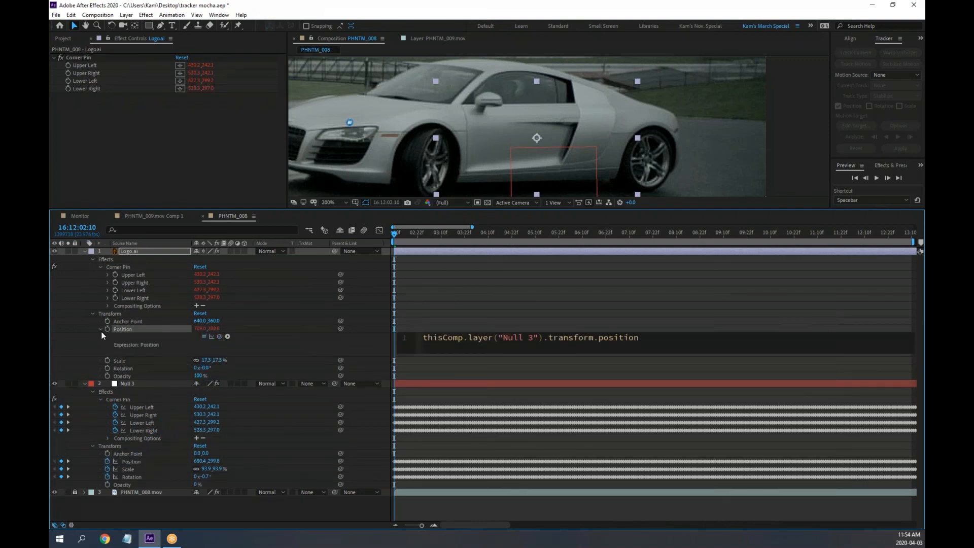
{"action": "left_click", "coordinate": [101, 330]}
{"action": "left_click", "coordinate": [108, 337], "text": "alt"}
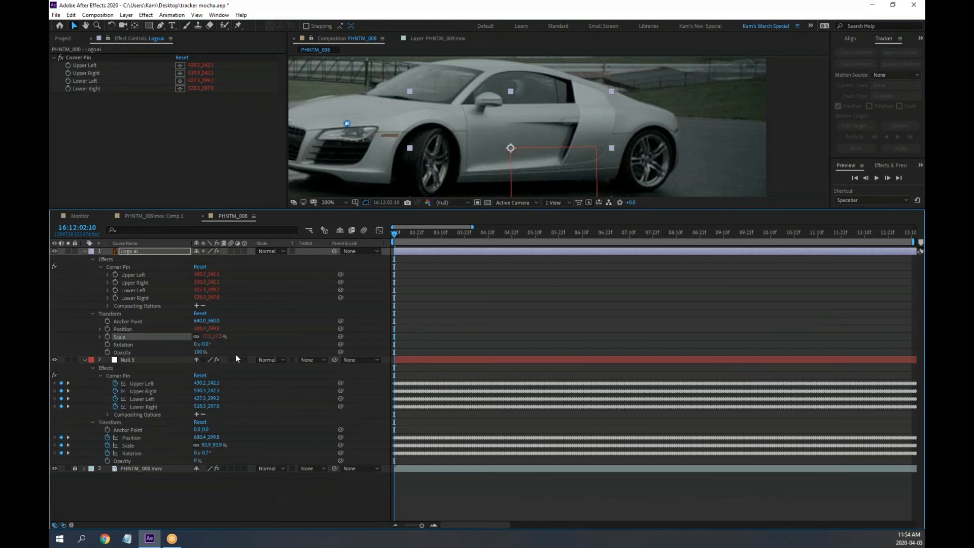
{"action": "left_click_drag", "start_coordinate": [219, 344], "coordinate": [134, 469]}
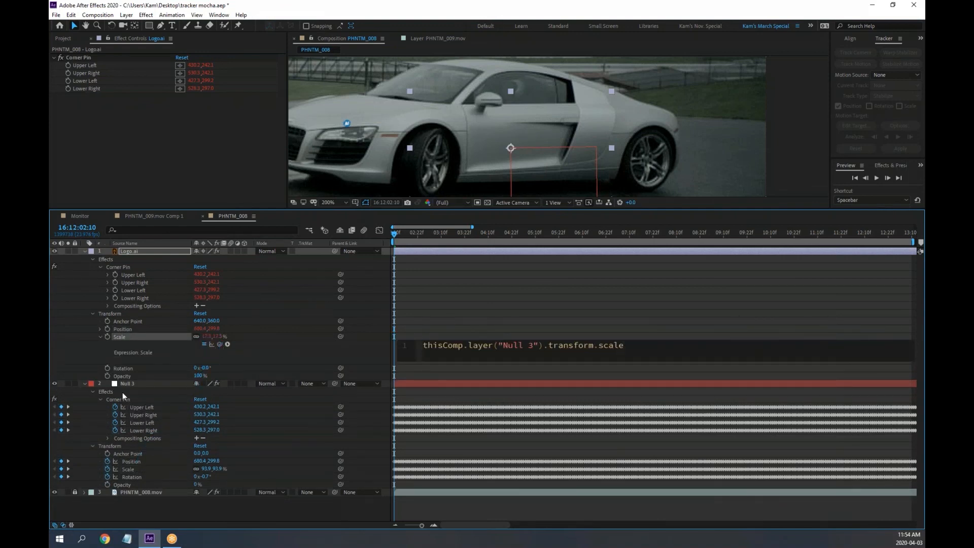
{"action": "left_click", "coordinate": [102, 336]}
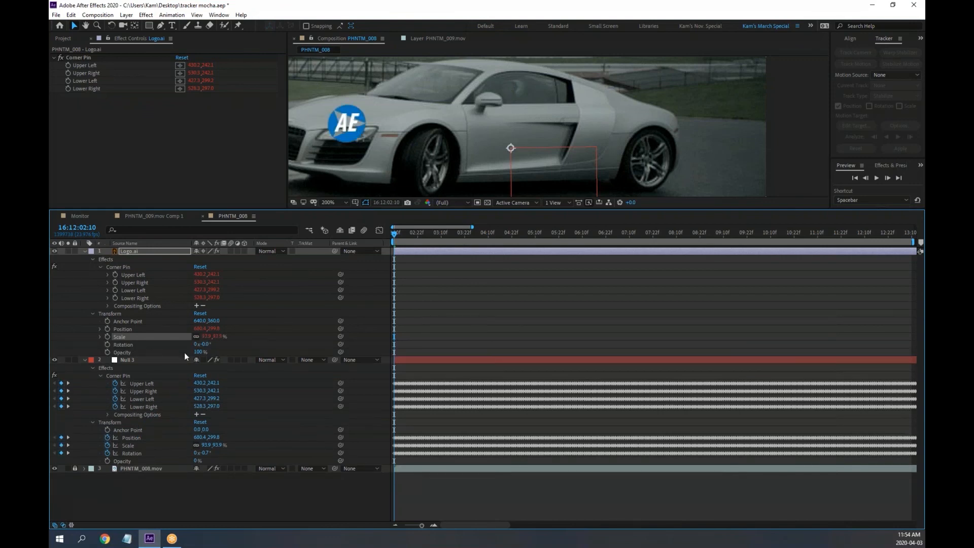
Link Logo.ai's Rotation to Null 3's Rotation and scrub the timeline to preview
{"action": "left_click", "coordinate": [107, 343], "text": "alt"}
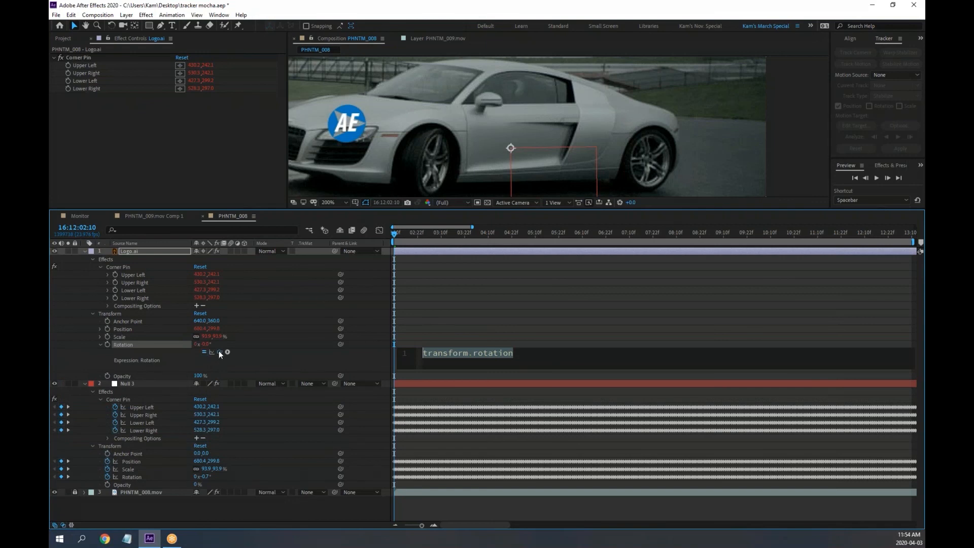
{"action": "left_click_drag", "start_coordinate": [220, 351], "coordinate": [134, 476]}
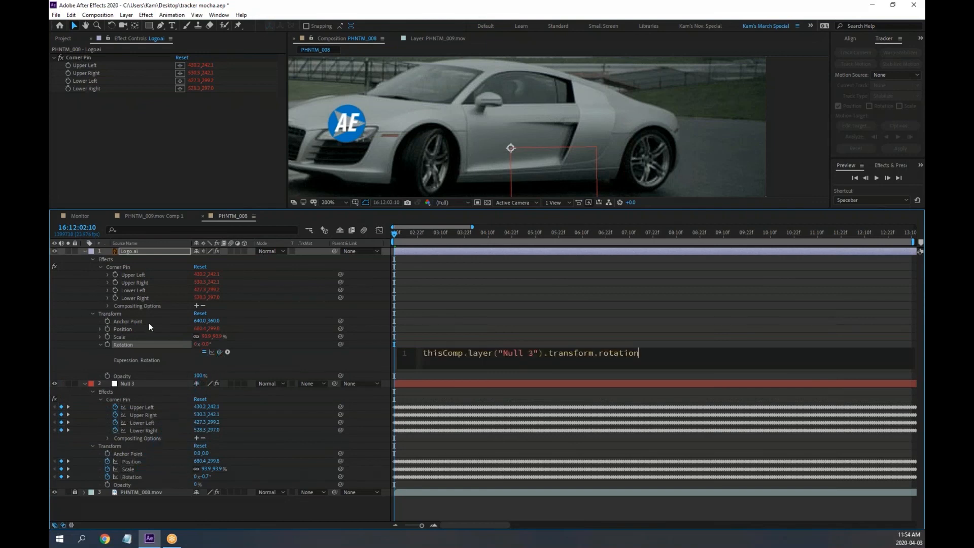
{"action": "left_click", "coordinate": [100, 344]}
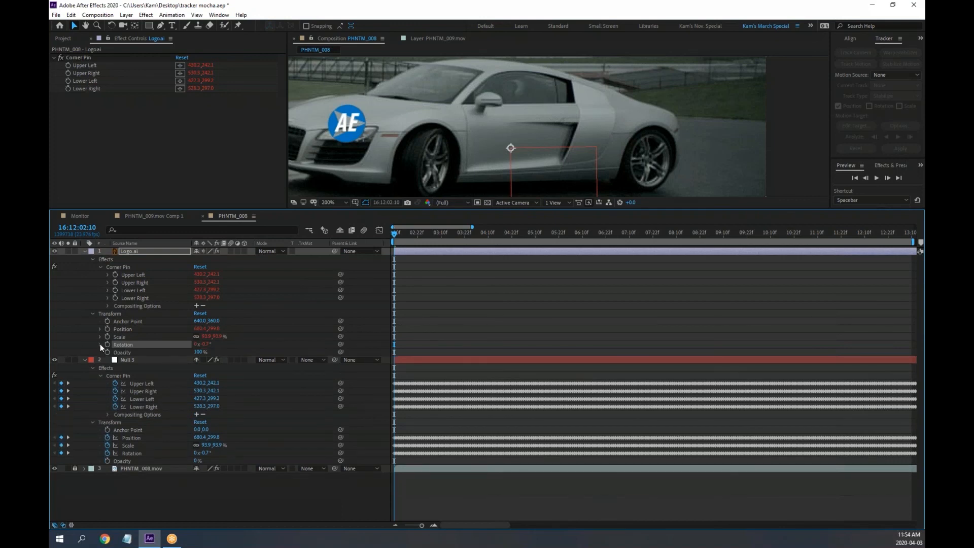
{"action": "left_click_drag", "start_coordinate": [412, 239], "coordinate": [270, 302]}
Scrub Logo.ai's Anchor Point X to about 961,353, checking the logo at a later frame
{"action": "left_click_drag", "start_coordinate": [198, 322], "coordinate": [576, 357]}
{"action": "scroll", "coordinate": [595, 123], "scroll_direction": "down", "scroll_amount": 2}
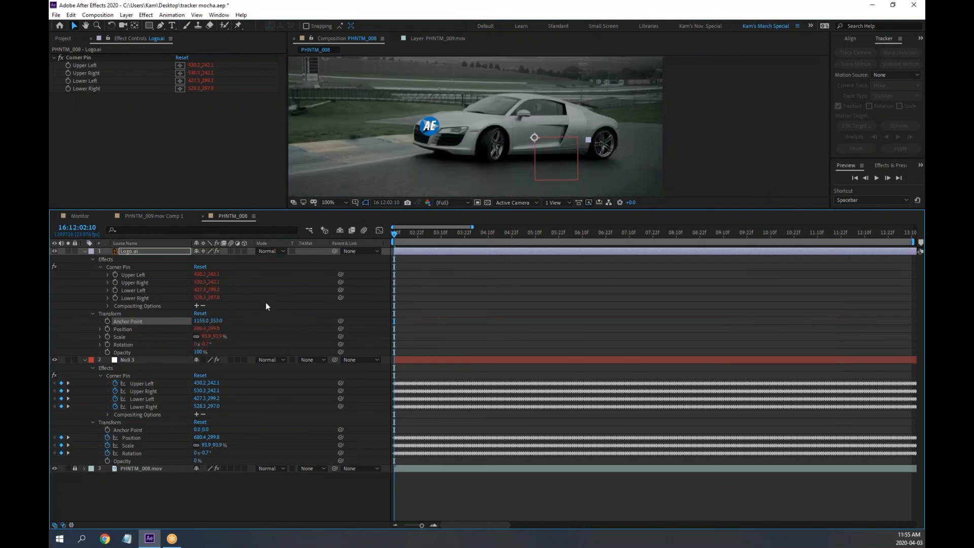
{"action": "left_click_drag", "start_coordinate": [203, 320], "coordinate": [174, 321]}
{"action": "left_click_drag", "start_coordinate": [395, 233], "coordinate": [443, 233]}
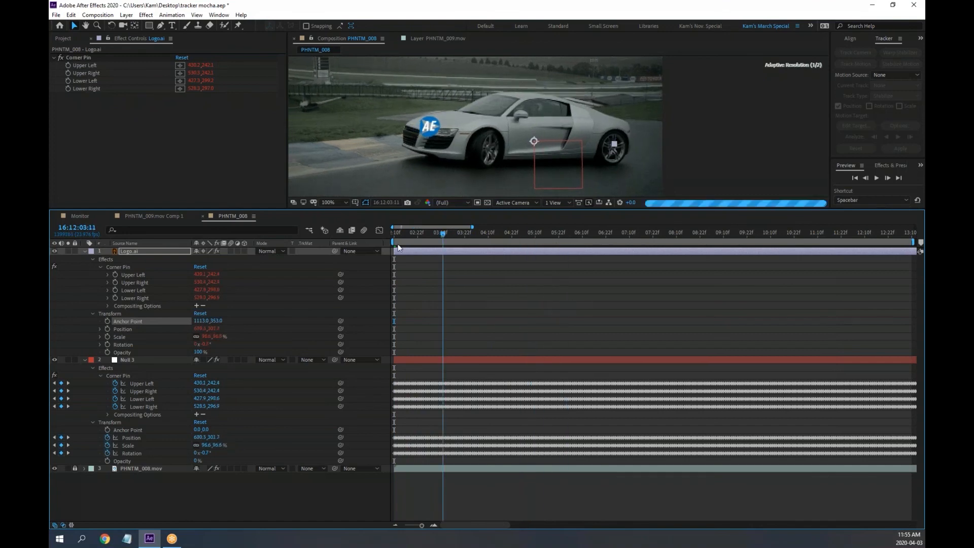
{"action": "key", "text": "Home"}
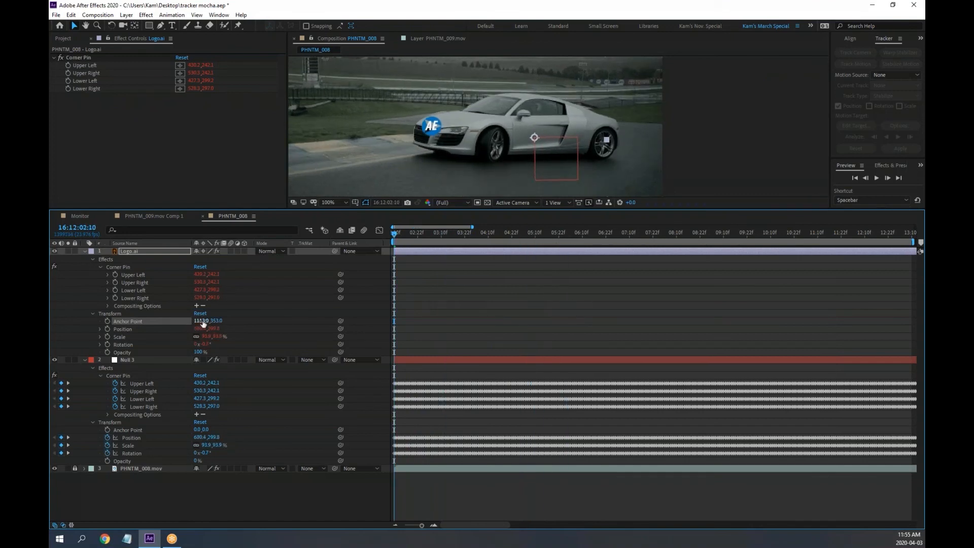
{"action": "left_click_drag", "start_coordinate": [200, 322], "coordinate": [142, 317]}
{"action": "mouse_move", "coordinate": [129, 315]}
{"action": "left_mouse_down"}
{"action": "mouse_move", "coordinate": [151, 317]}
{"action": "mouse_move", "coordinate": [132, 316]}
{"action": "left_mouse_up"}
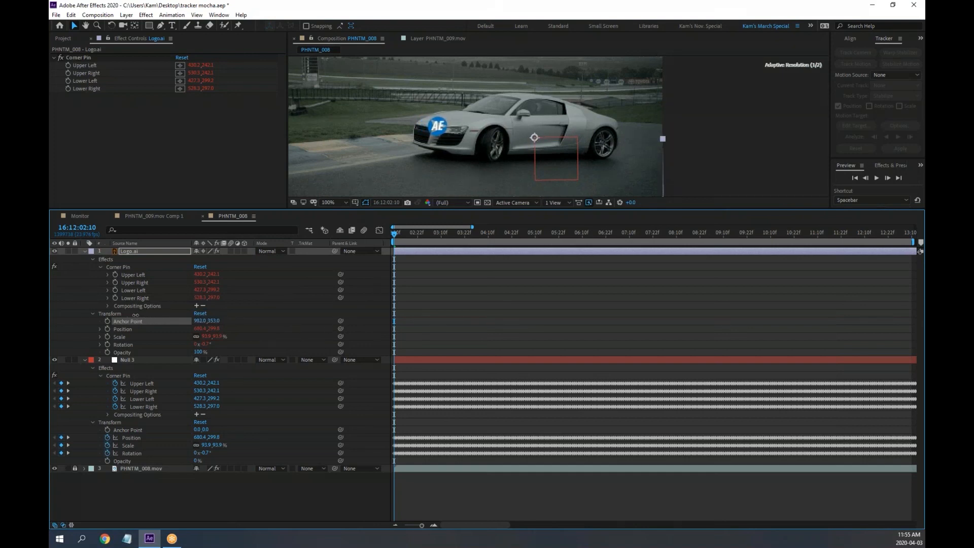
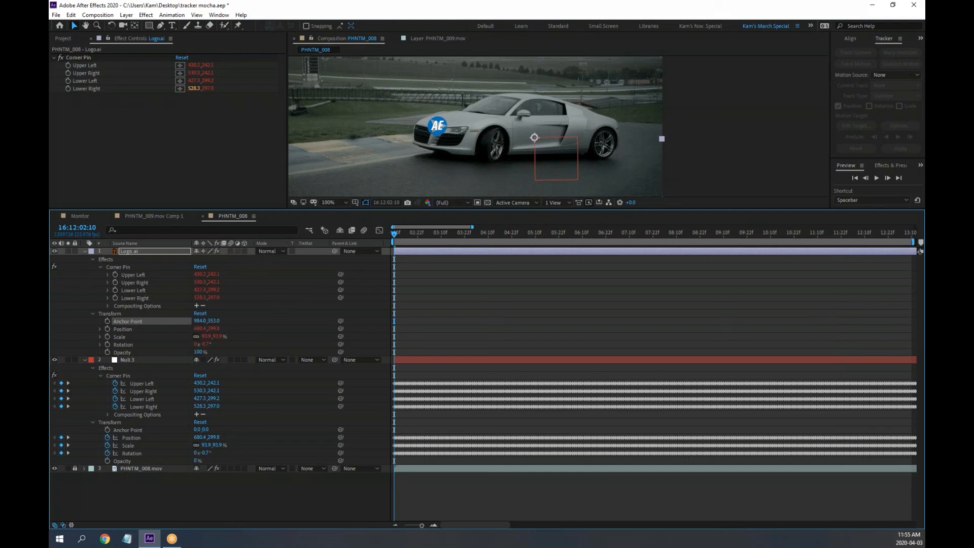
Try shifting the logo's anchor point with the Pan Behind tool, then undo it
{"action": "left_click", "coordinate": [135, 25]}
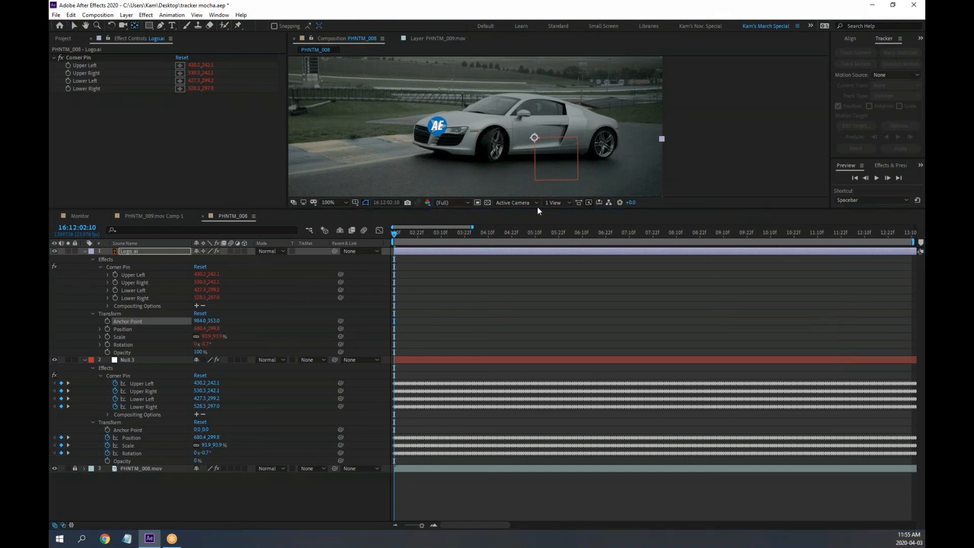
{"action": "left_click", "coordinate": [447, 135]}
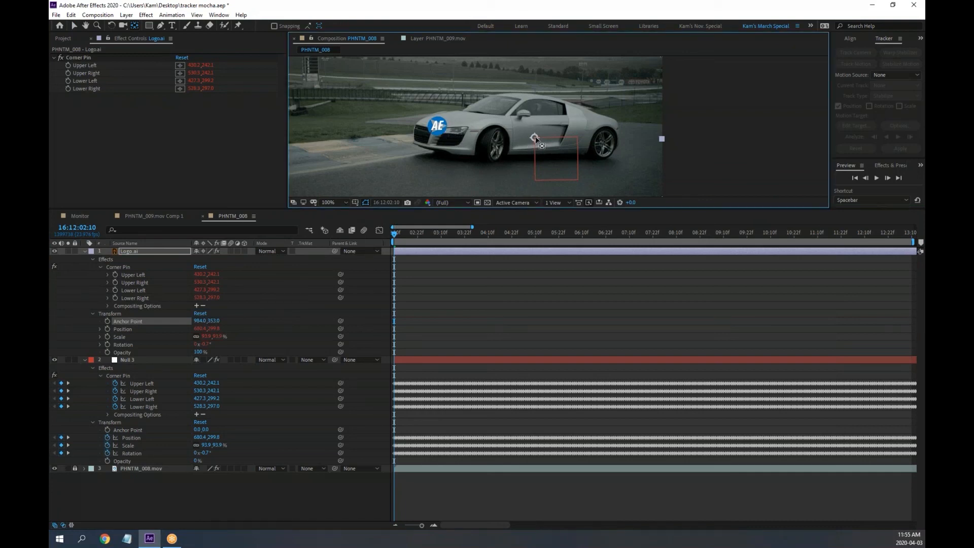
{"action": "left_click_drag", "start_coordinate": [535, 138], "coordinate": [681, 196]}
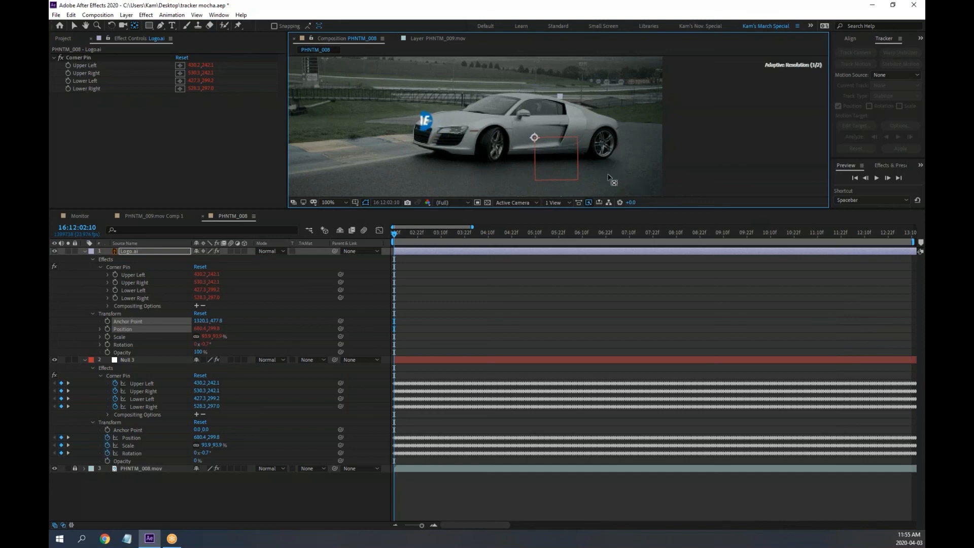
{"action": "left_click_drag", "start_coordinate": [608, 176], "coordinate": [611, 181]}
{"action": "key", "text": "ctrl+z"}
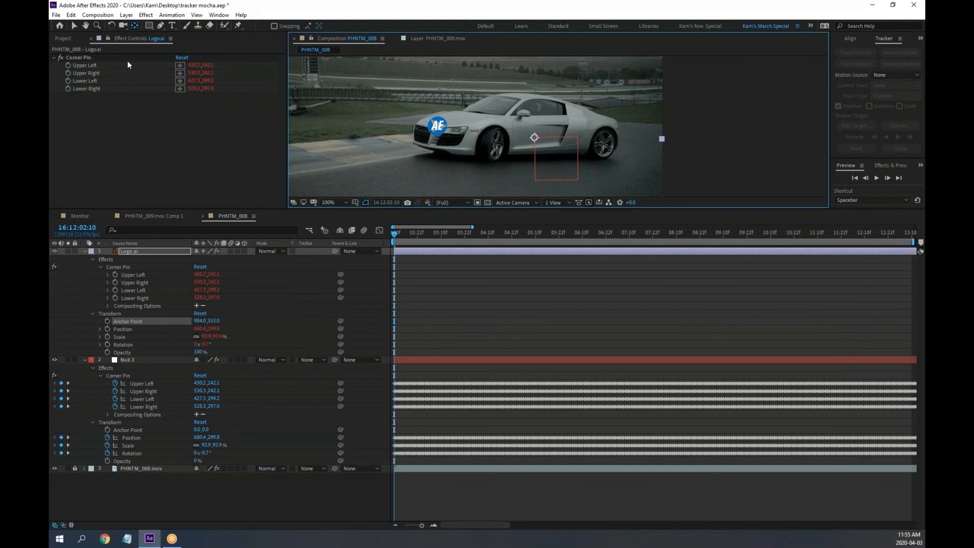
Toggle Null 3's lock and try dragging the expression-driven logo, leaving it in place
{"action": "left_click", "coordinate": [74, 24]}
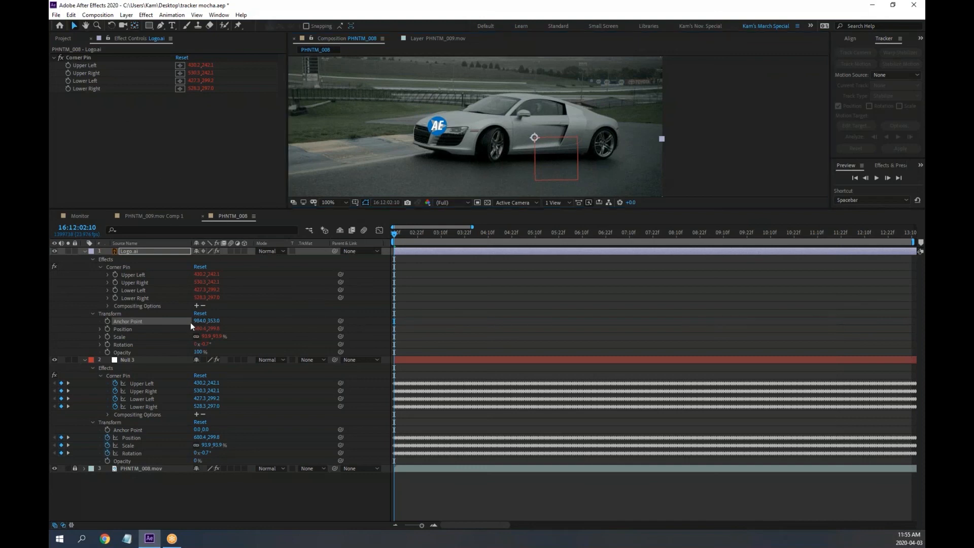
{"action": "left_click", "coordinate": [76, 360]}
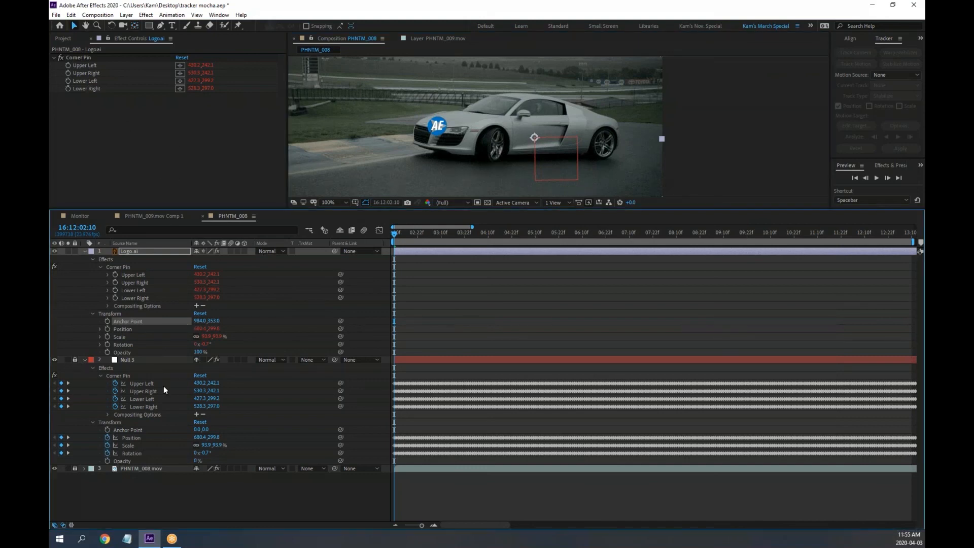
{"action": "mouse_move", "coordinate": [438, 126]}
{"action": "left_mouse_down"}
{"action": "mouse_move", "coordinate": [506, 153]}
{"action": "mouse_move", "coordinate": [440, 124]}
{"action": "left_mouse_up"}
{"action": "left_click_drag", "start_coordinate": [440, 124], "coordinate": [439, 124]}
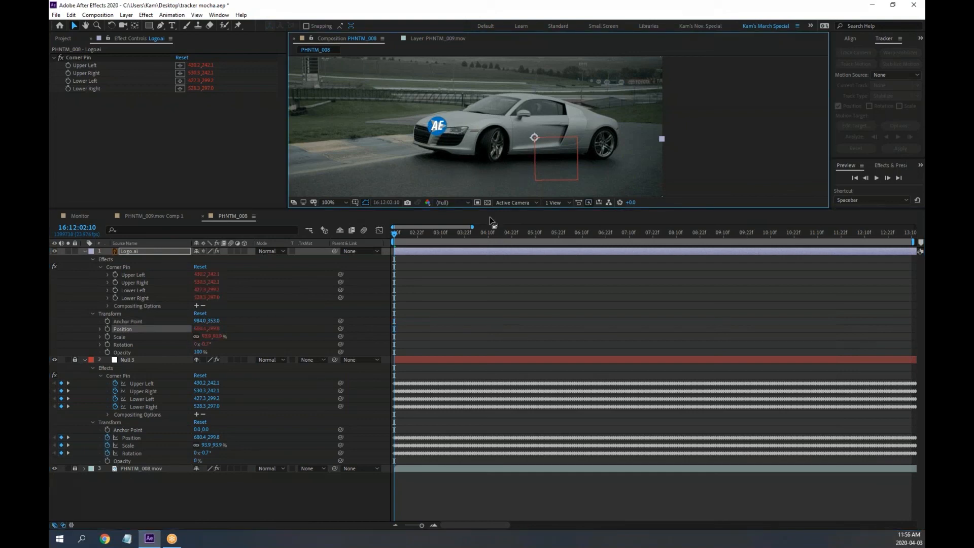
Try shifting Null 3's anchor point and stretching its scale, undoing both changes
{"action": "left_click", "coordinate": [134, 26]}
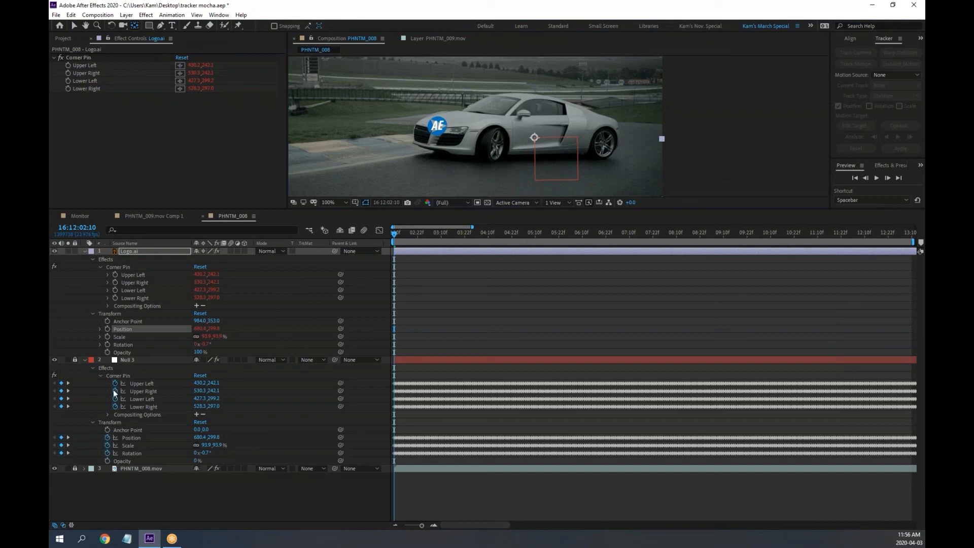
{"action": "left_click", "coordinate": [130, 430]}
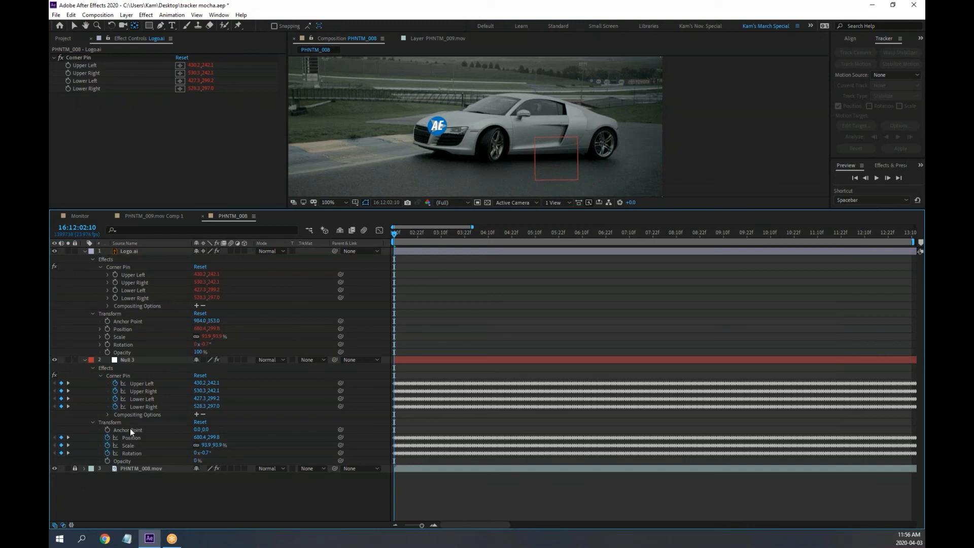
{"action": "left_click", "coordinate": [130, 430]}
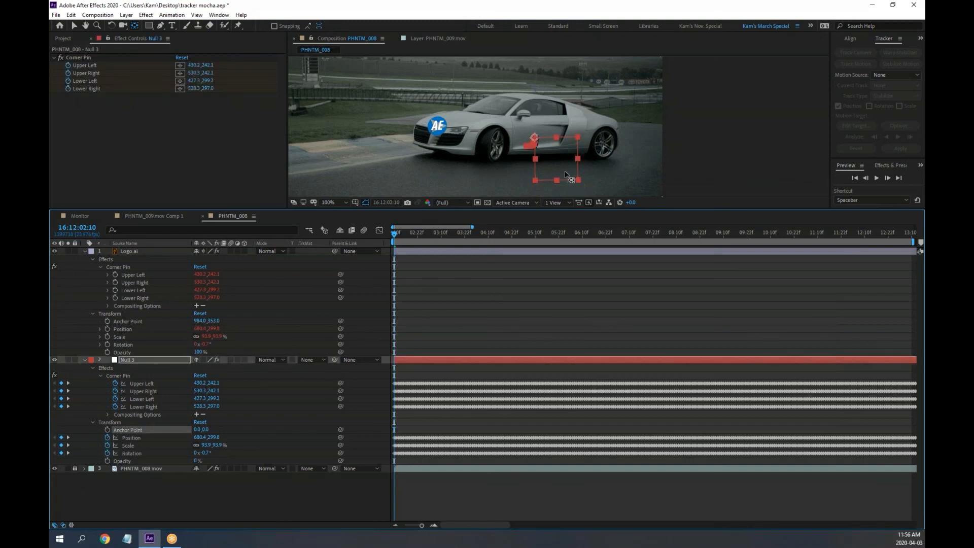
{"action": "left_click_drag", "start_coordinate": [534, 137], "coordinate": [600, 169]}
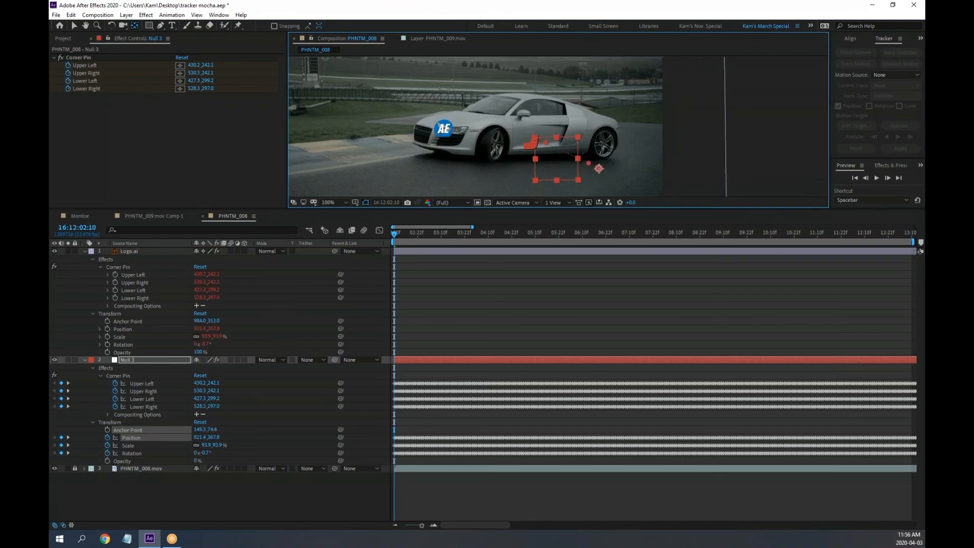
{"action": "key", "text": "ctrl+z"}
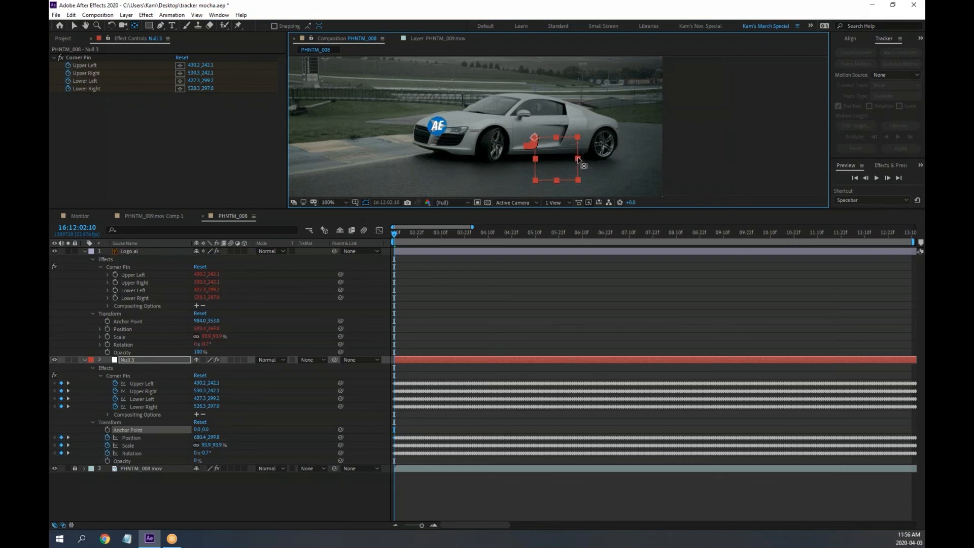
{"action": "left_click", "coordinate": [73, 26]}
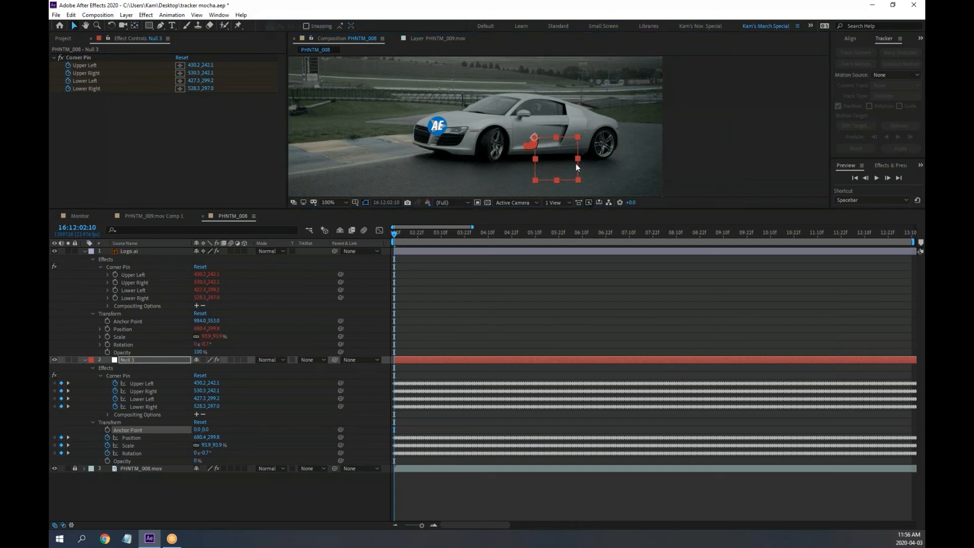
{"action": "left_click_drag", "start_coordinate": [580, 161], "coordinate": [630, 142]}
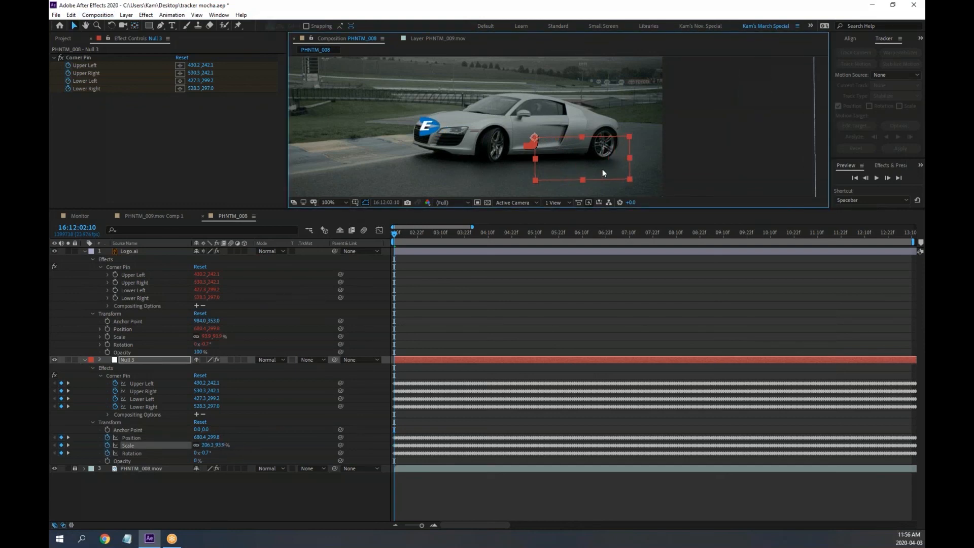
{"action": "key", "text": "ctrl+z"}
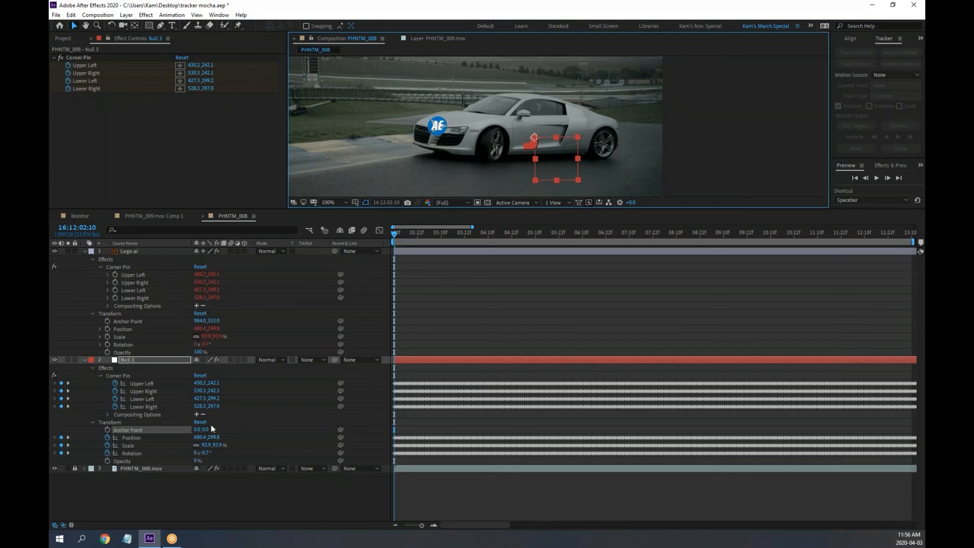
Inspect the licence plate comp's Corner Pin and Rotation expressions, then return to PHNTM_008
{"action": "left_click", "coordinate": [154, 215]}
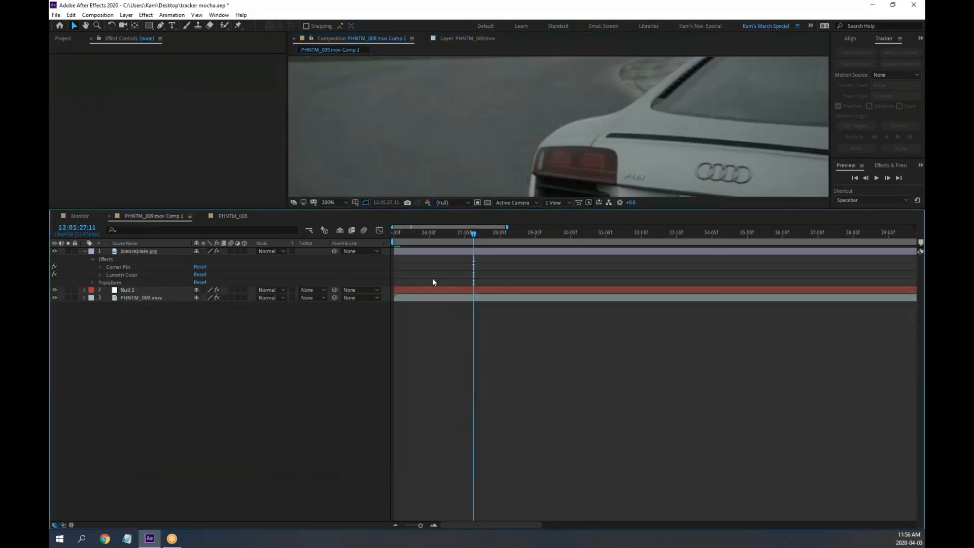
{"action": "left_click_drag", "start_coordinate": [474, 233], "coordinate": [494, 233]}
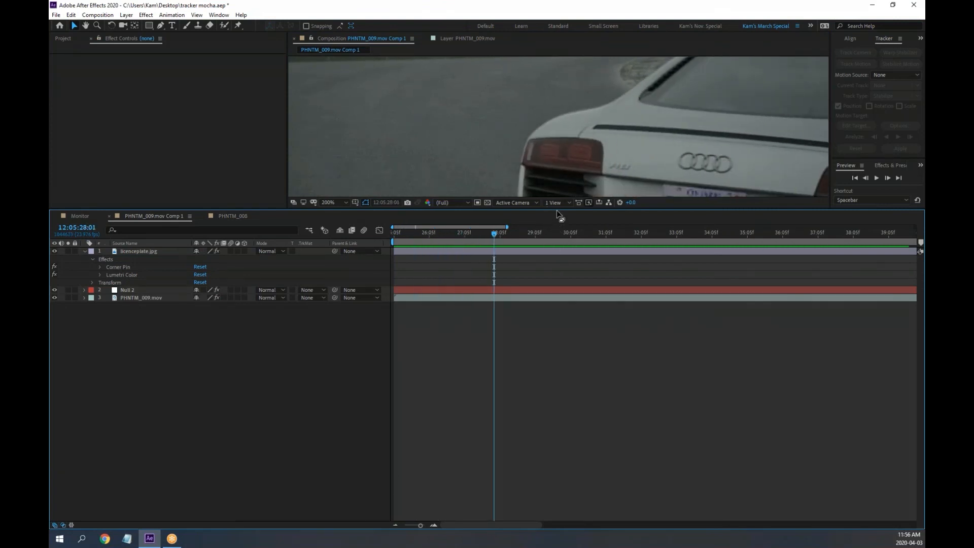
{"action": "left_click_drag", "start_coordinate": [558, 208], "coordinate": [543, 338]}
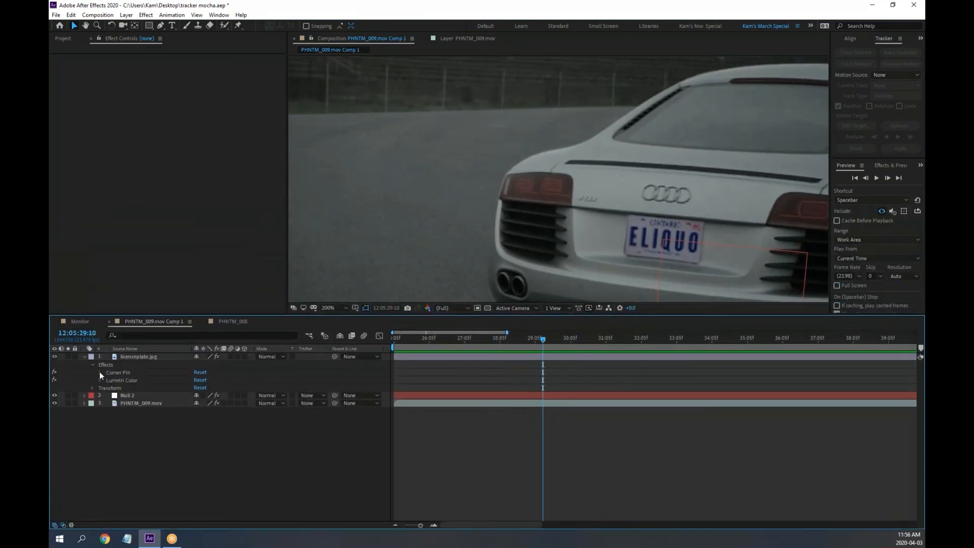
{"action": "left_click", "coordinate": [100, 373]}
{"action": "left_click", "coordinate": [108, 380]}
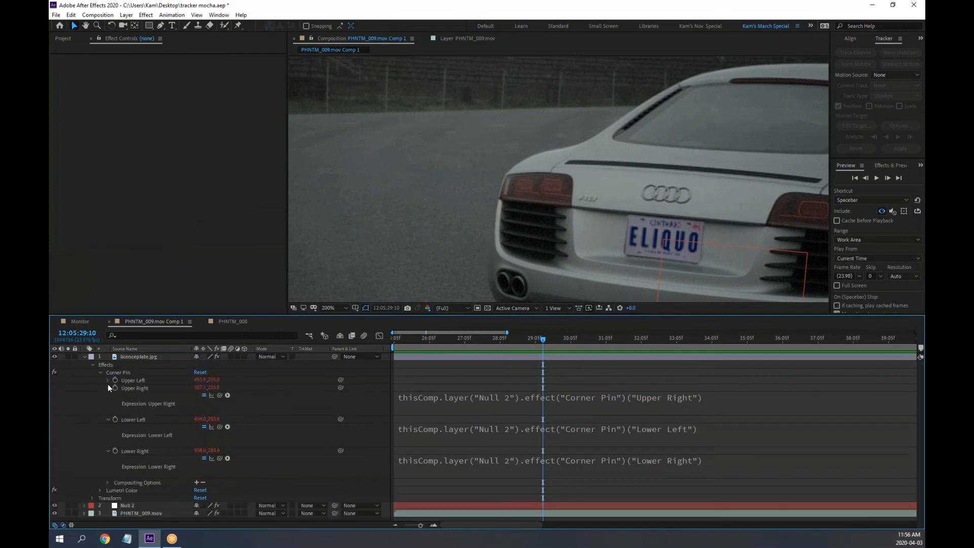
{"action": "left_click", "coordinate": [108, 389]}
{"action": "left_click", "coordinate": [108, 396]}
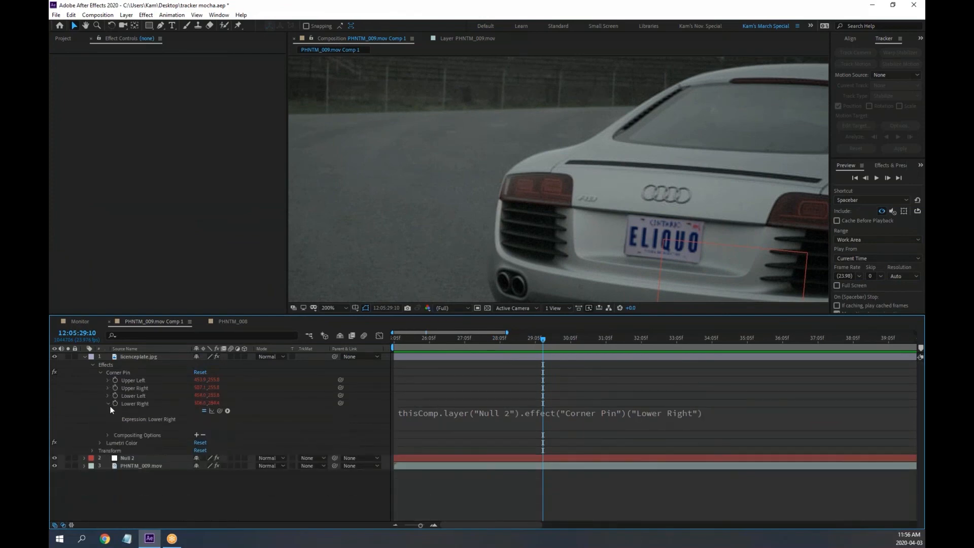
{"action": "left_click", "coordinate": [108, 404]}
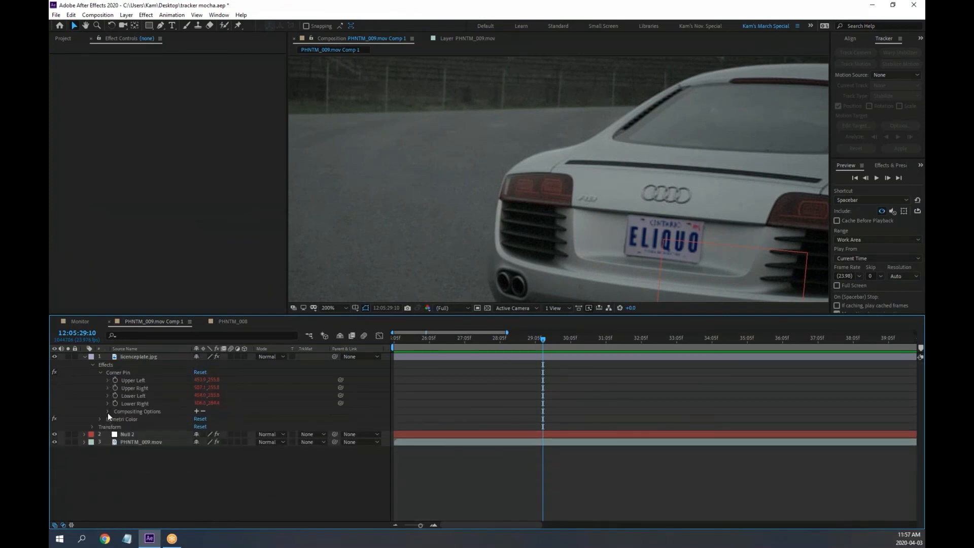
{"action": "left_click", "coordinate": [93, 427]}
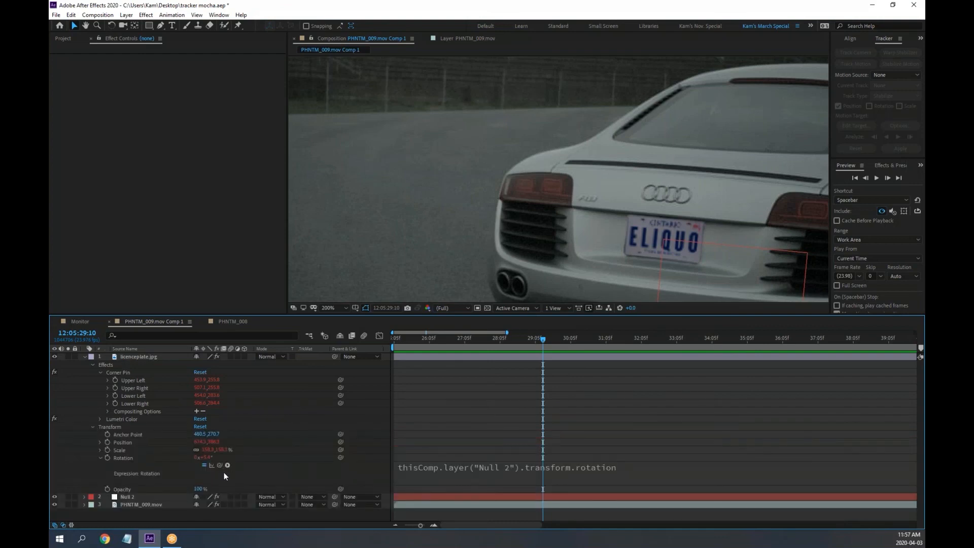
{"action": "left_click", "coordinate": [101, 458]}
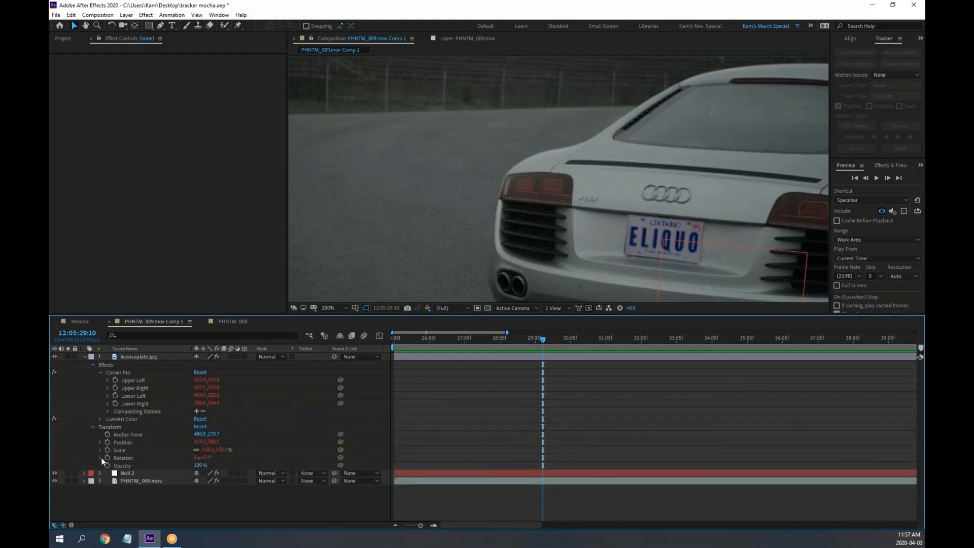
{"action": "left_click", "coordinate": [234, 322]}
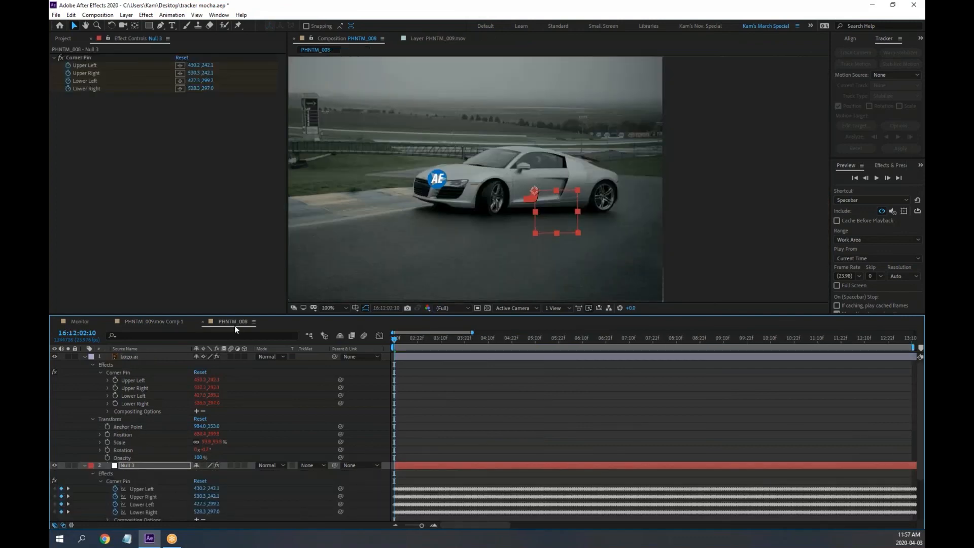
Review the logo's four Corner Pin expressions, then hide them again
{"action": "left_click", "coordinate": [107, 380]}
{"action": "left_click", "coordinate": [139, 380]}
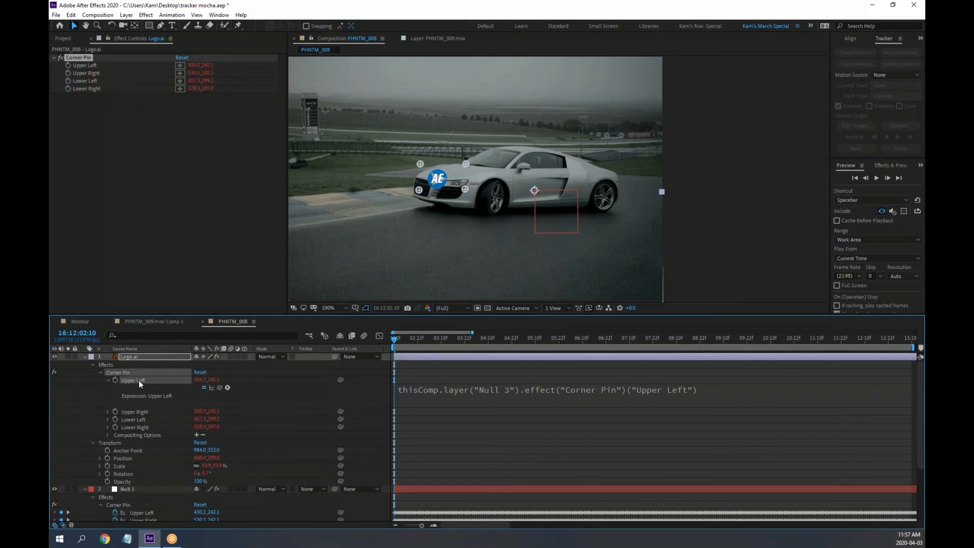
{"action": "left_click", "coordinate": [132, 412]}
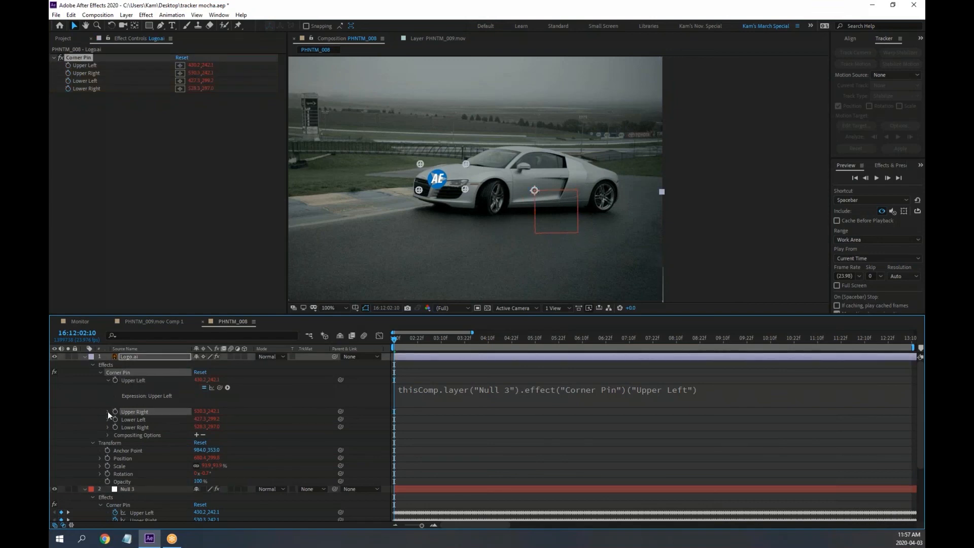
{"action": "left_click", "coordinate": [108, 412]}
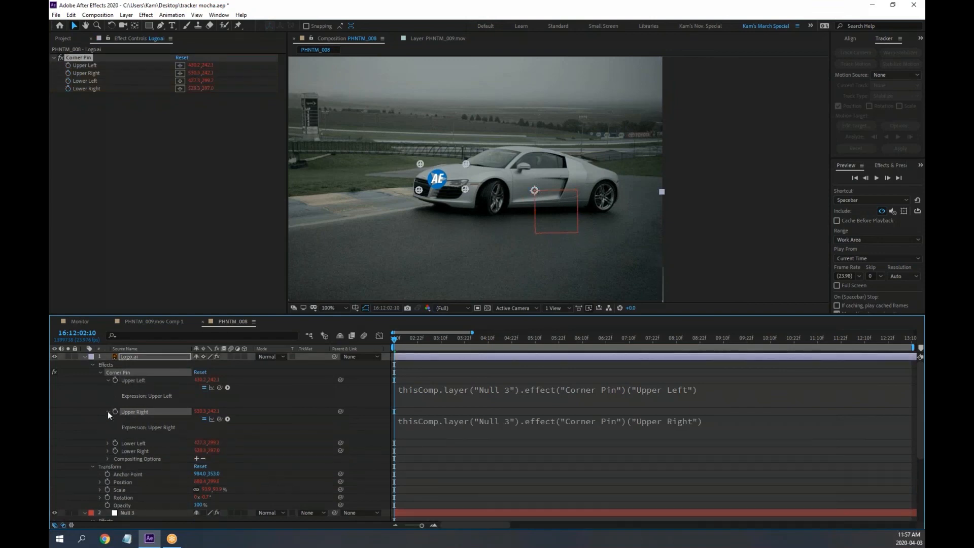
{"action": "left_click", "coordinate": [130, 442]}
{"action": "left_click", "coordinate": [107, 443]}
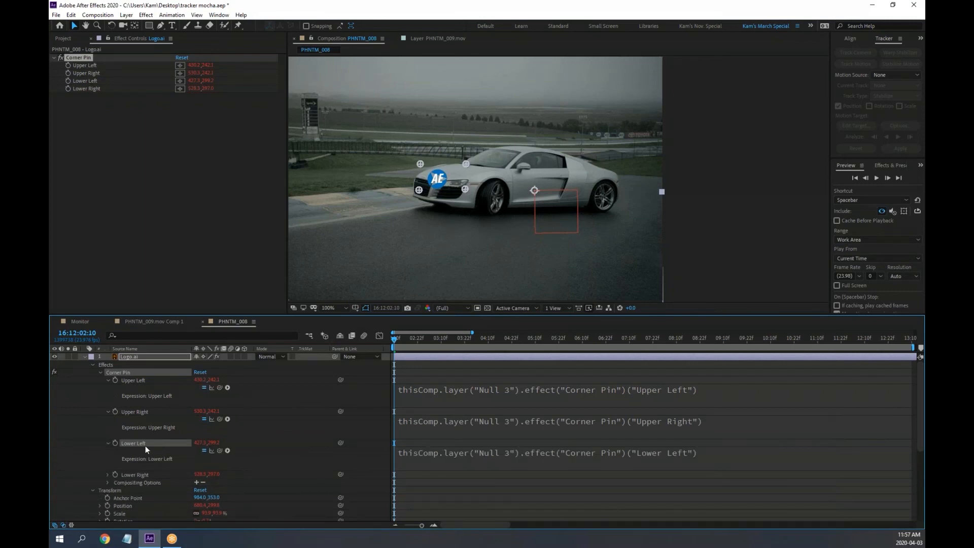
{"action": "left_click", "coordinate": [134, 474]}
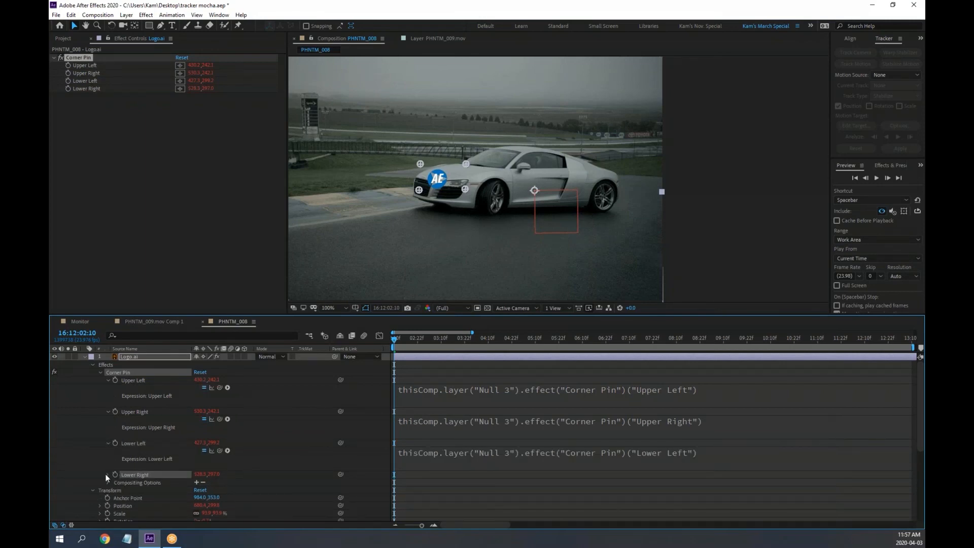
{"action": "left_click", "coordinate": [105, 475]}
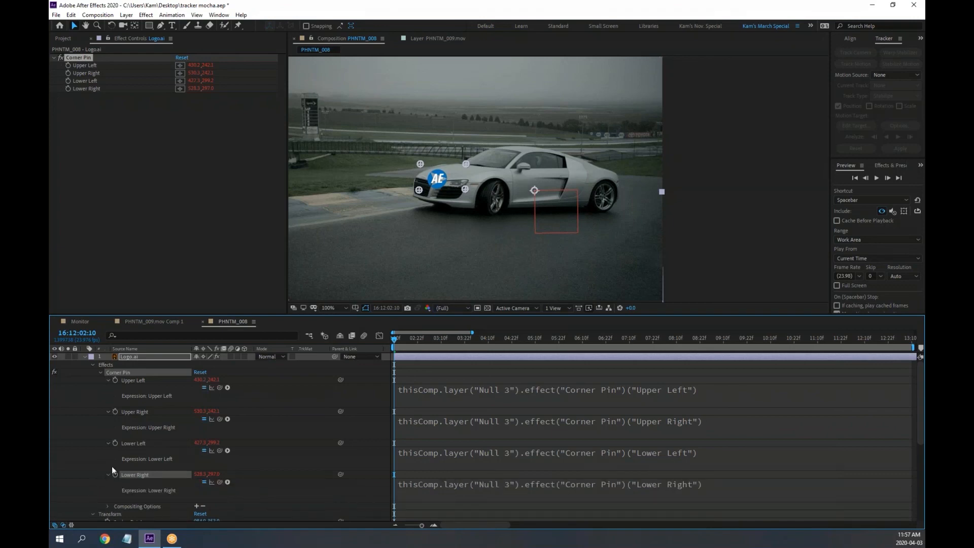
{"action": "left_click", "coordinate": [107, 380]}
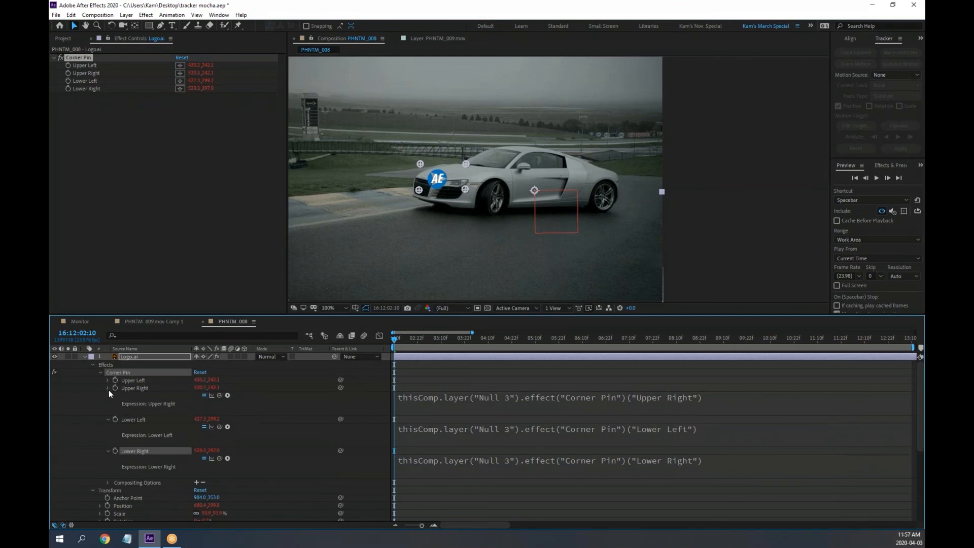
{"action": "left_click", "coordinate": [108, 389]}
{"action": "left_click", "coordinate": [110, 396]}
{"action": "left_click", "coordinate": [108, 402]}
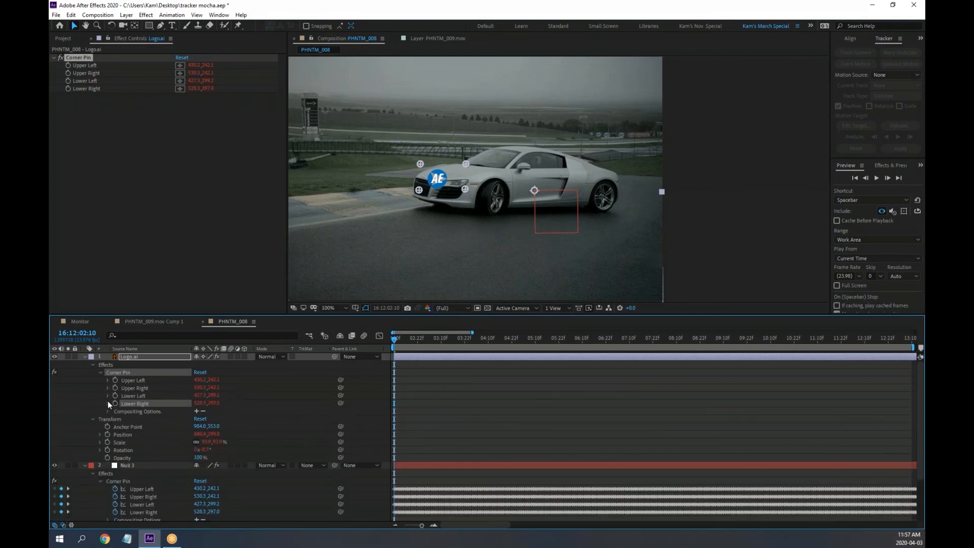
Check the logo's Position, Scale and Rotation expressions, then delete the Position and Scale expressions
{"action": "left_click", "coordinate": [100, 434]}
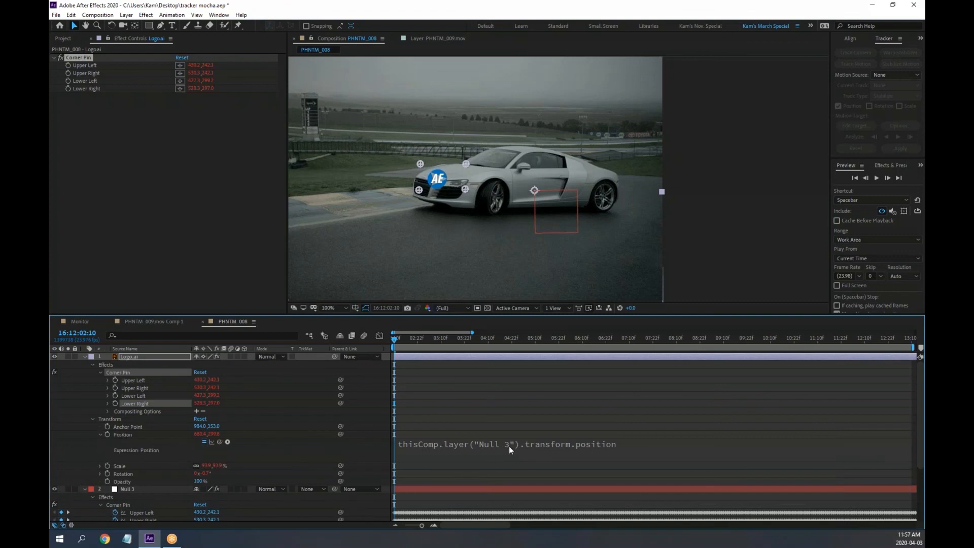
{"action": "left_click", "coordinate": [100, 466]}
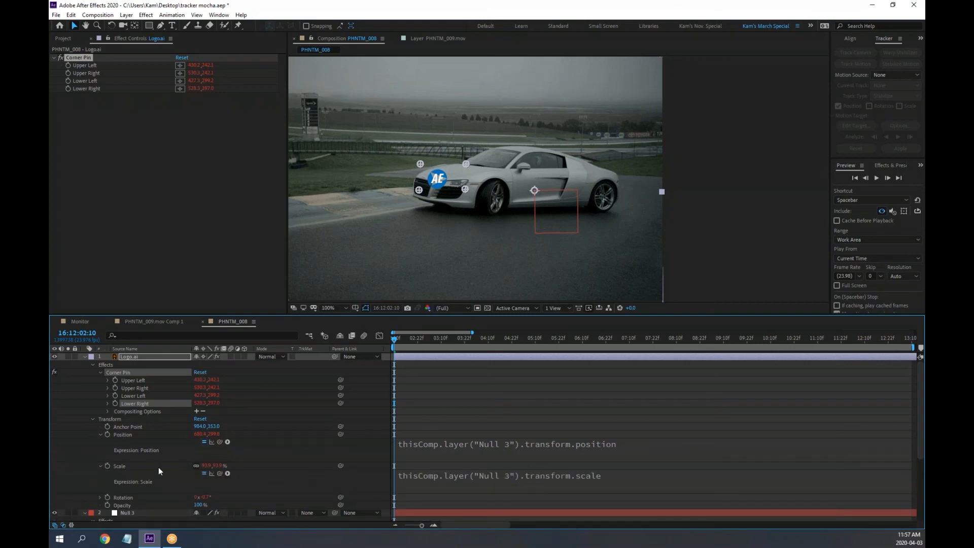
{"action": "left_click", "coordinate": [100, 435]}
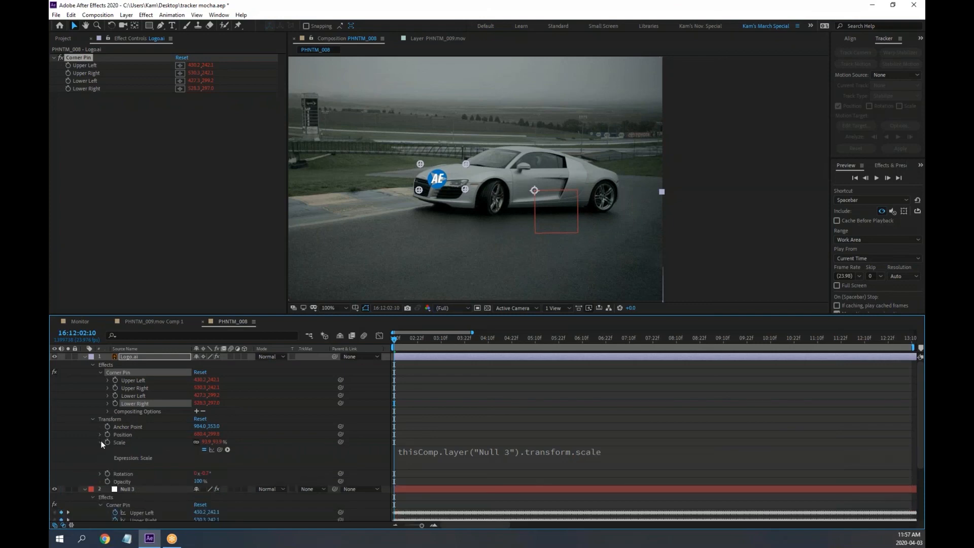
{"action": "left_click", "coordinate": [100, 442]}
{"action": "left_click", "coordinate": [100, 450]}
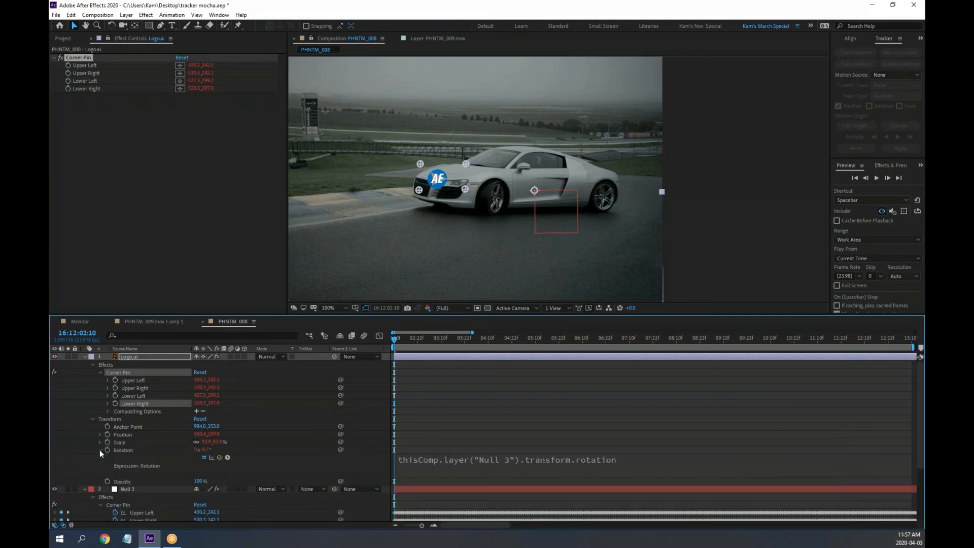
{"action": "left_click", "coordinate": [99, 450]}
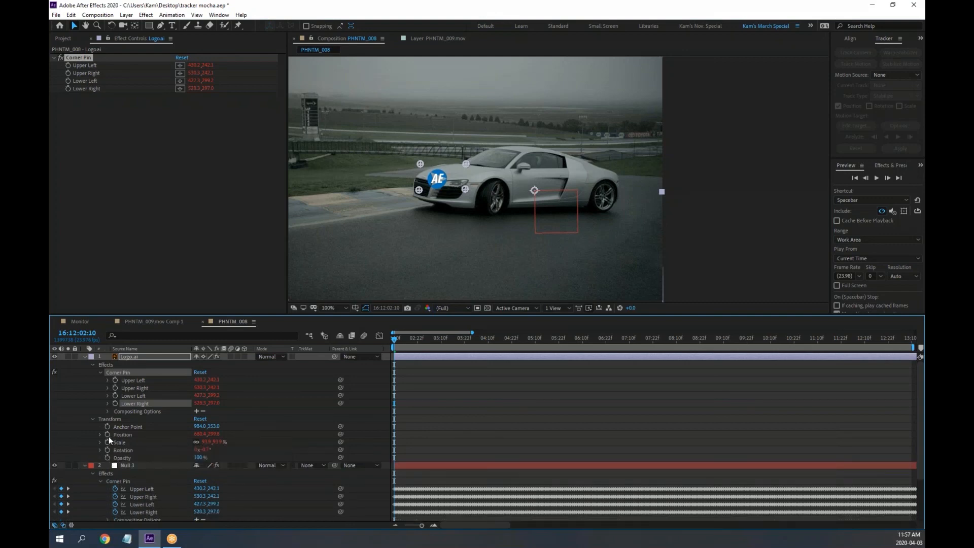
{"action": "left_click", "coordinate": [108, 436], "text": "alt"}
{"action": "left_click", "coordinate": [108, 442], "text": "alt"}
Delete the Rotation expression, try moving and scaling the logo to ~79%, then reset its transform
{"action": "left_click", "coordinate": [107, 450], "text": "alt"}
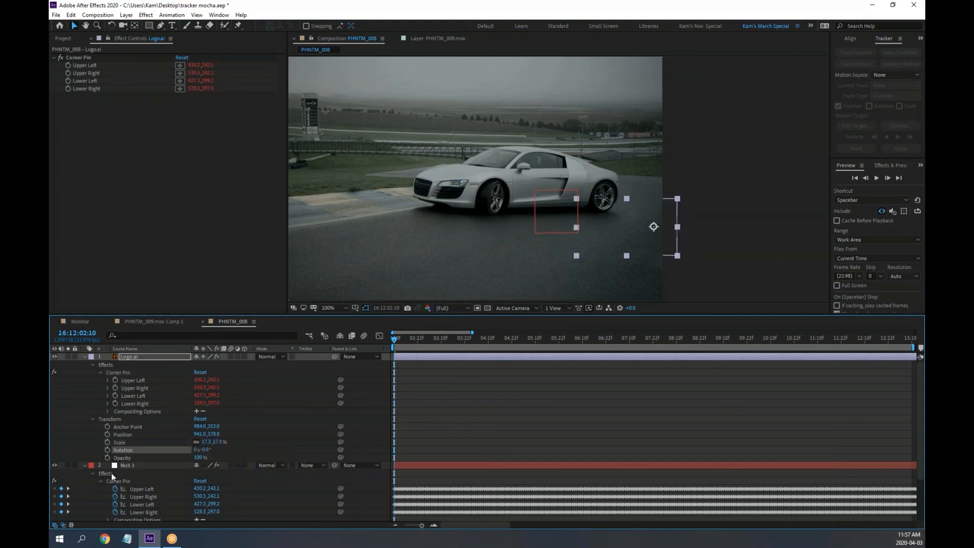
{"action": "mouse_move", "coordinate": [394, 340]}
{"action": "left_mouse_down"}
{"action": "mouse_move", "coordinate": [442, 340]}
{"action": "mouse_move", "coordinate": [385, 343]}
{"action": "left_mouse_up"}
{"action": "left_click", "coordinate": [130, 358]}
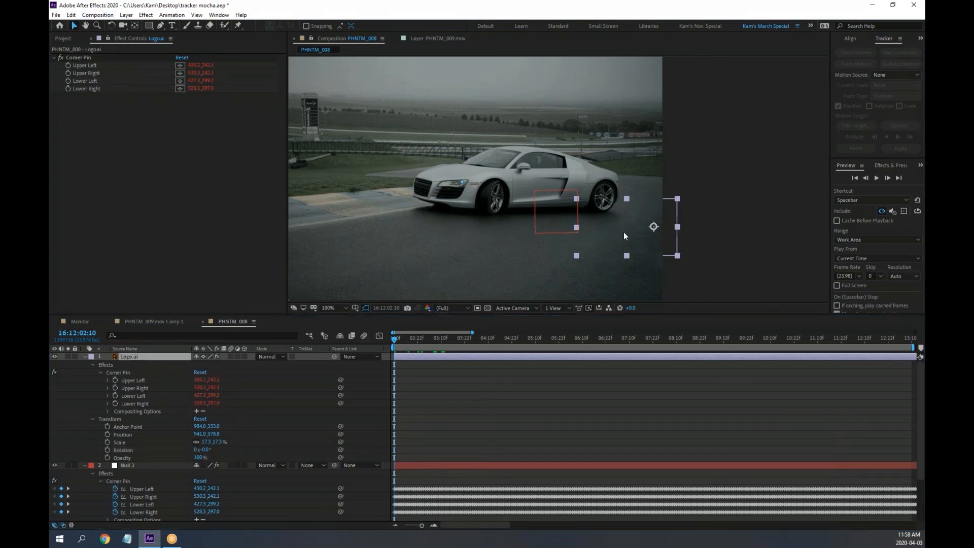
{"action": "left_click_drag", "start_coordinate": [623, 233], "coordinate": [577, 208]}
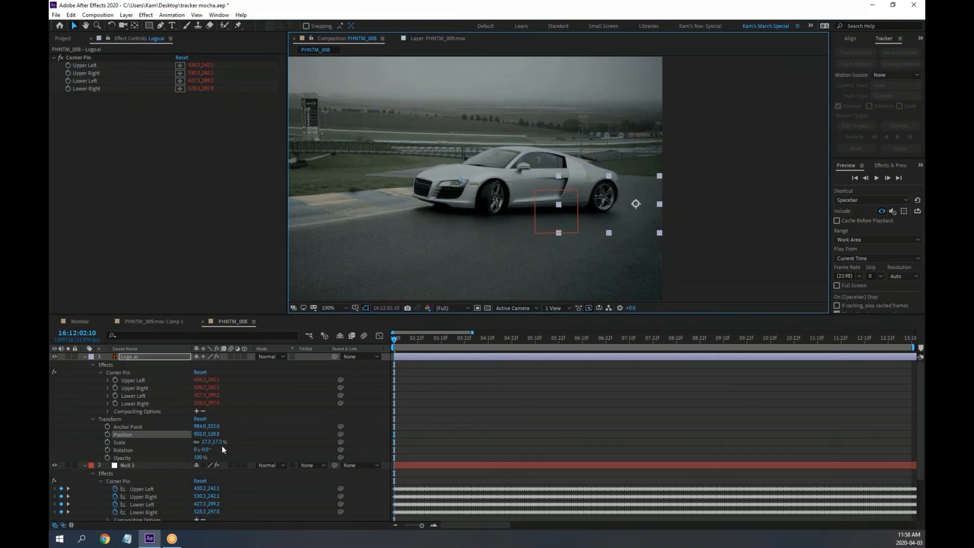
{"action": "left_click_drag", "start_coordinate": [222, 442], "coordinate": [345, 442]}
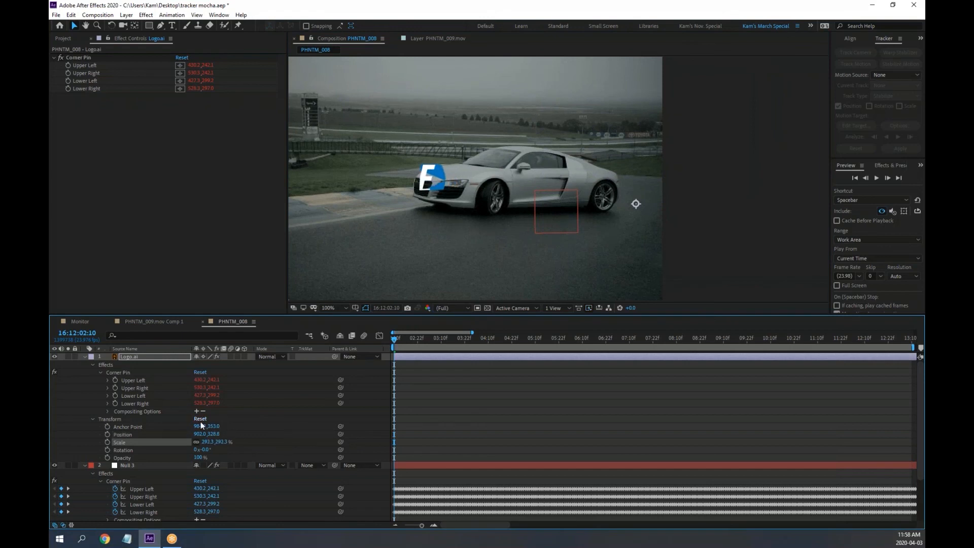
{"action": "left_click", "coordinate": [199, 419]}
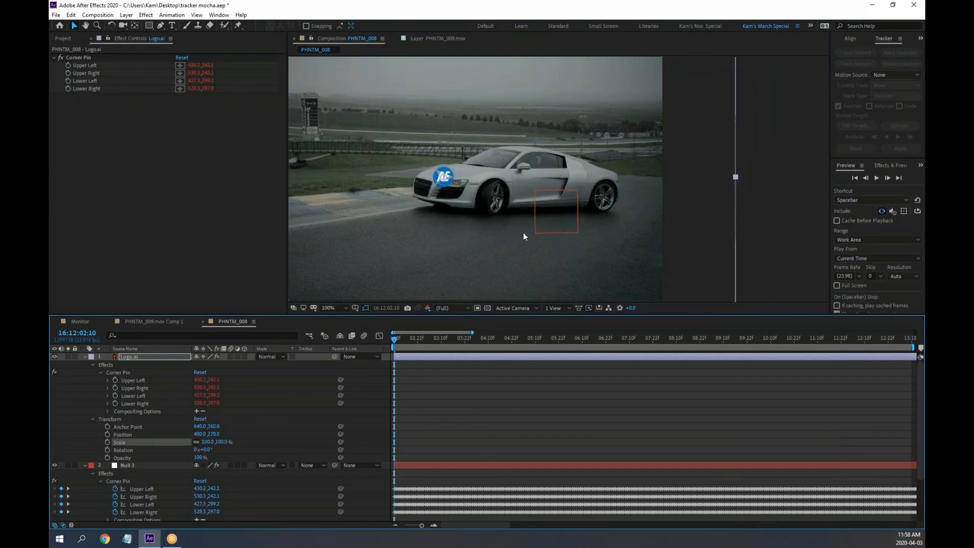
Drag the logo onto the car and toggle the layer's Continuously Rasterize switch repeatedly
{"action": "left_click_drag", "start_coordinate": [451, 182], "coordinate": [650, 207]}
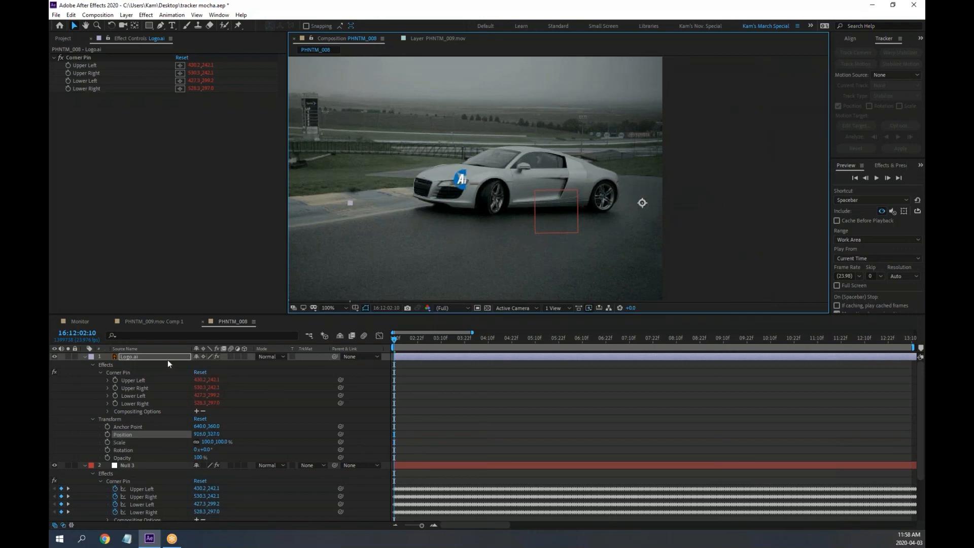
{"action": "left_click", "coordinate": [203, 356]}
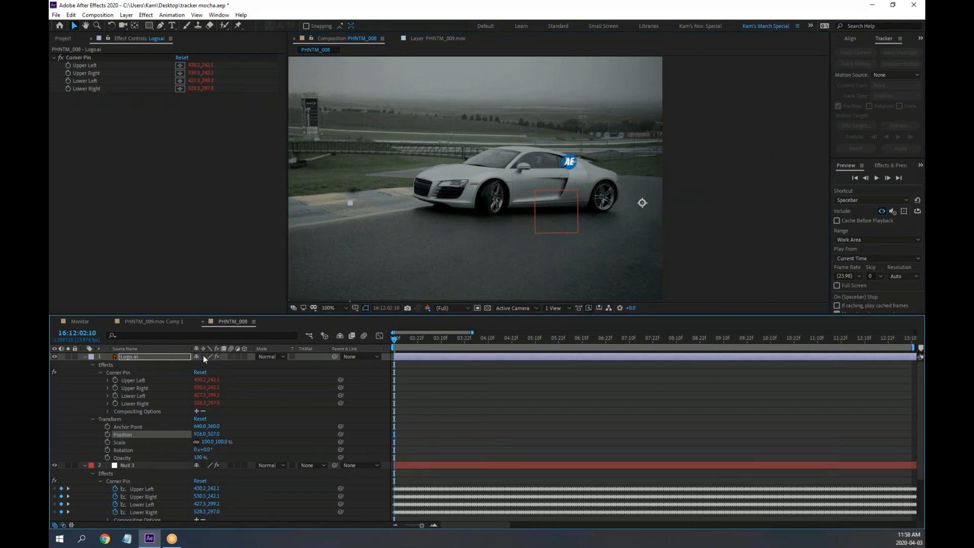
{"action": "left_click", "coordinate": [203, 356]}
{"action": "left_click", "coordinate": [203, 356]}
{"action": "left_click", "coordinate": [203, 357]}
{"action": "left_click", "coordinate": [204, 356]}
{"action": "left_click", "coordinate": [203, 356]}
{"action": "left_click", "coordinate": [203, 356]}
Enlarge the Timeline, reset the logo's transform to 460,270, and toggle Continuously Rasterize again
{"action": "left_click_drag", "start_coordinate": [223, 314], "coordinate": [223, 227]}
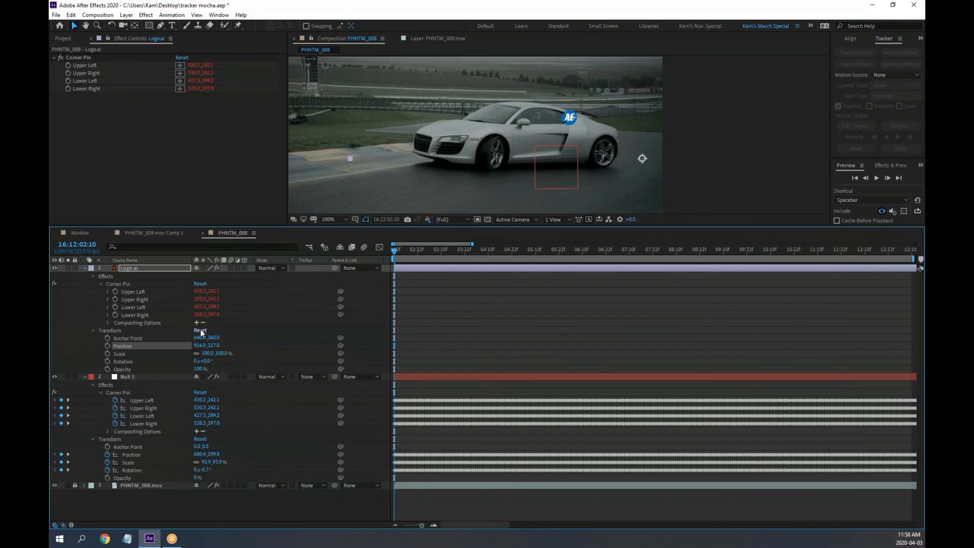
{"action": "left_click", "coordinate": [200, 330]}
{"action": "left_click", "coordinate": [205, 267]}
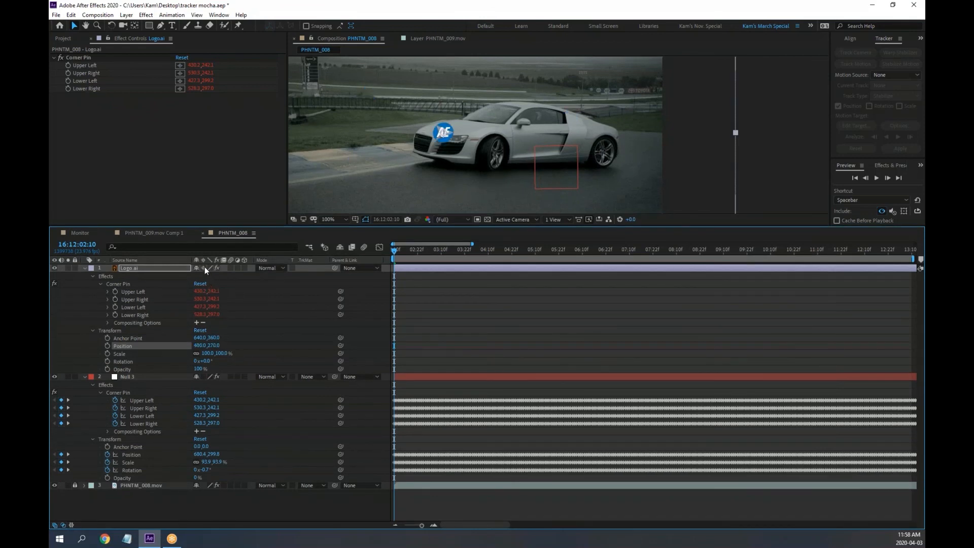
{"action": "left_click", "coordinate": [205, 266]}
{"action": "left_click", "coordinate": [205, 265]}
{"action": "left_click", "coordinate": [206, 264]}
Expression-link the logo's Position and Scale to Null 3's Position and Scale
{"action": "left_click", "coordinate": [108, 346], "text": "alt"}
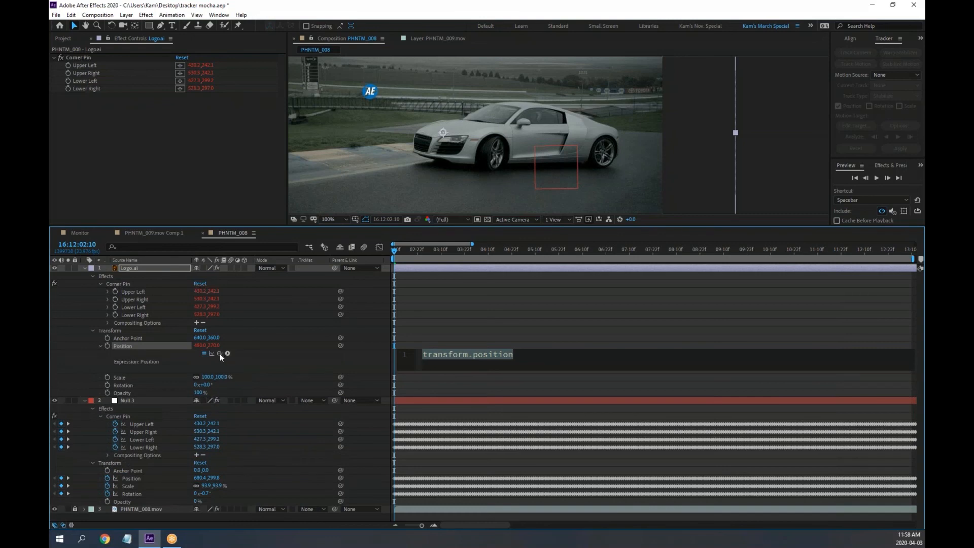
{"action": "left_click_drag", "start_coordinate": [221, 355], "coordinate": [131, 479]}
{"action": "left_click", "coordinate": [101, 348]}
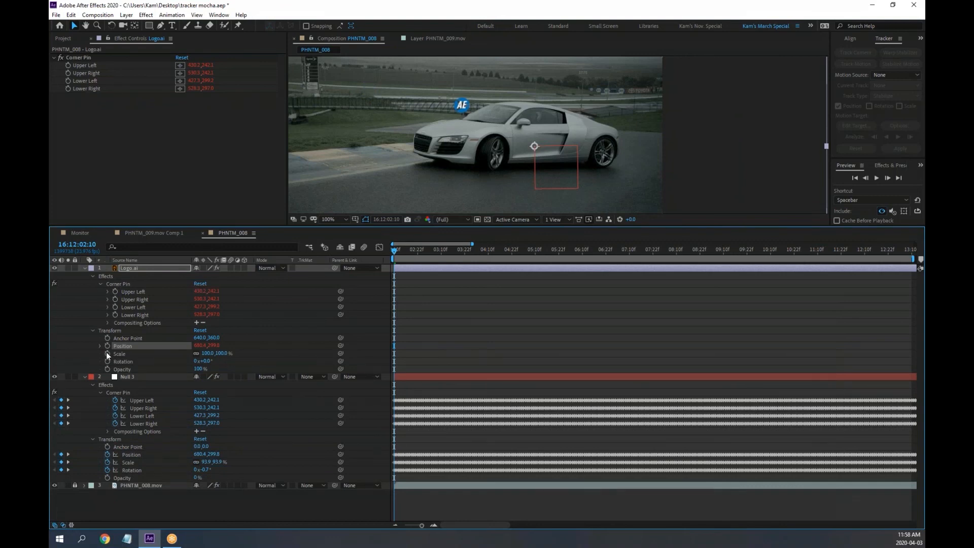
{"action": "left_click", "coordinate": [108, 353], "text": "alt"}
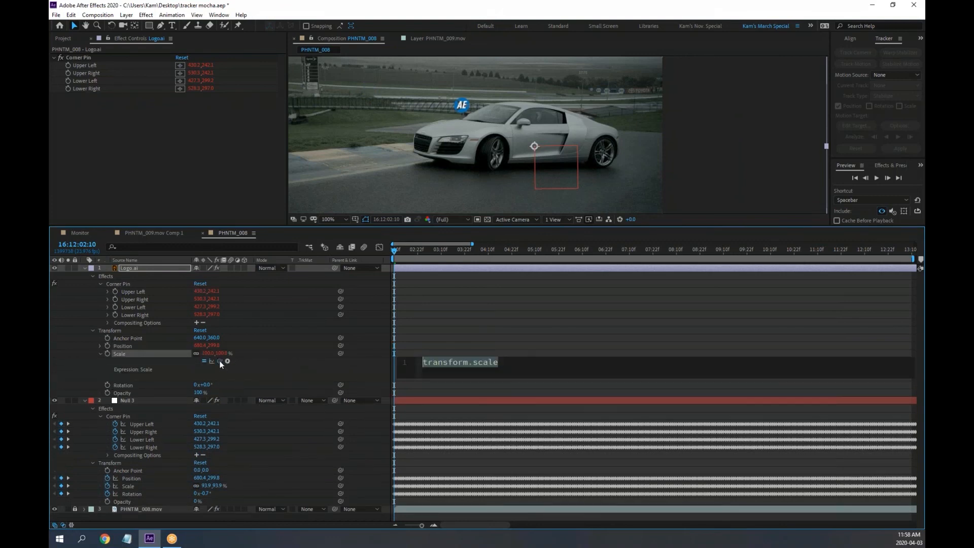
{"action": "left_click_drag", "start_coordinate": [221, 364], "coordinate": [131, 488]}
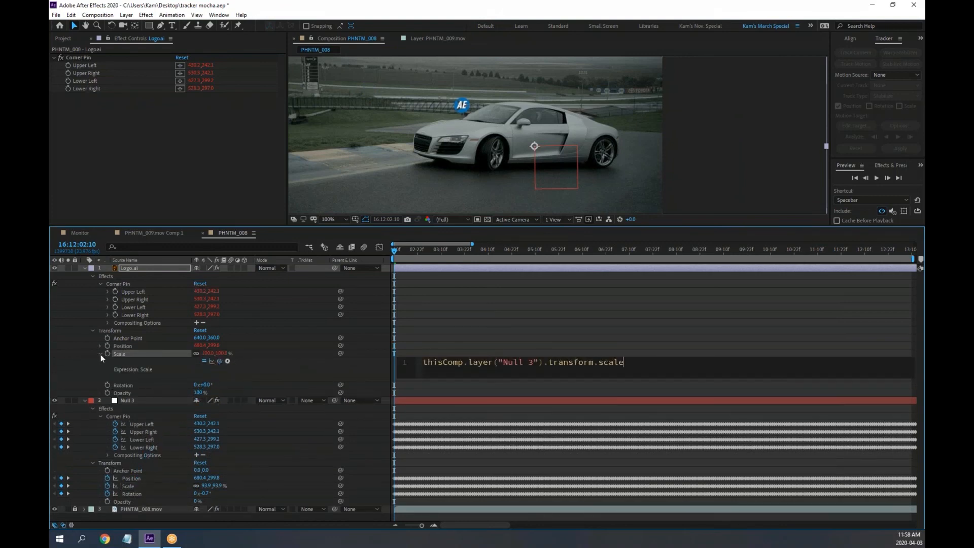
{"action": "left_click", "coordinate": [100, 354]}
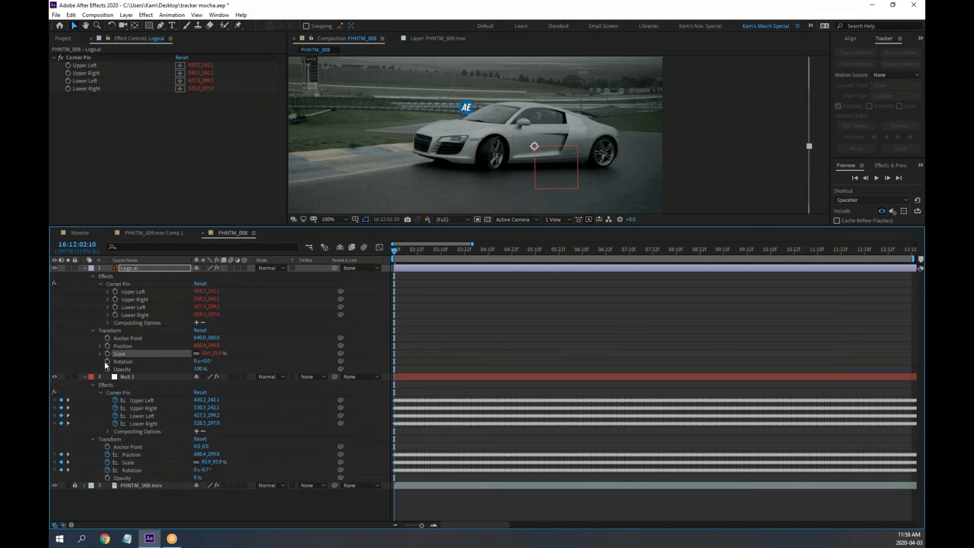
Link the logo's Rotation to Null 3's Rotation and scrub Anchor Point X to 474,360
{"action": "left_click", "coordinate": [107, 362], "text": "alt"}
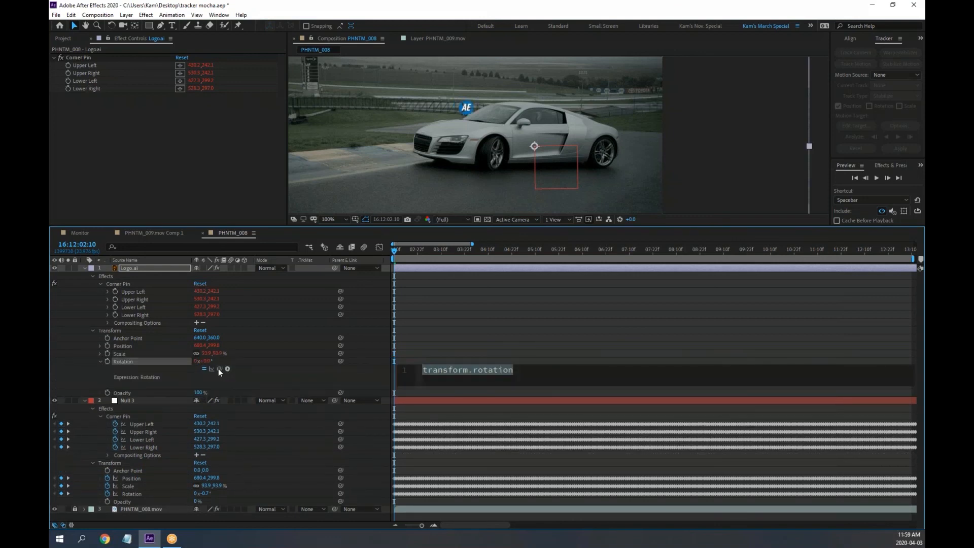
{"action": "left_click_drag", "start_coordinate": [219, 369], "coordinate": [145, 492]}
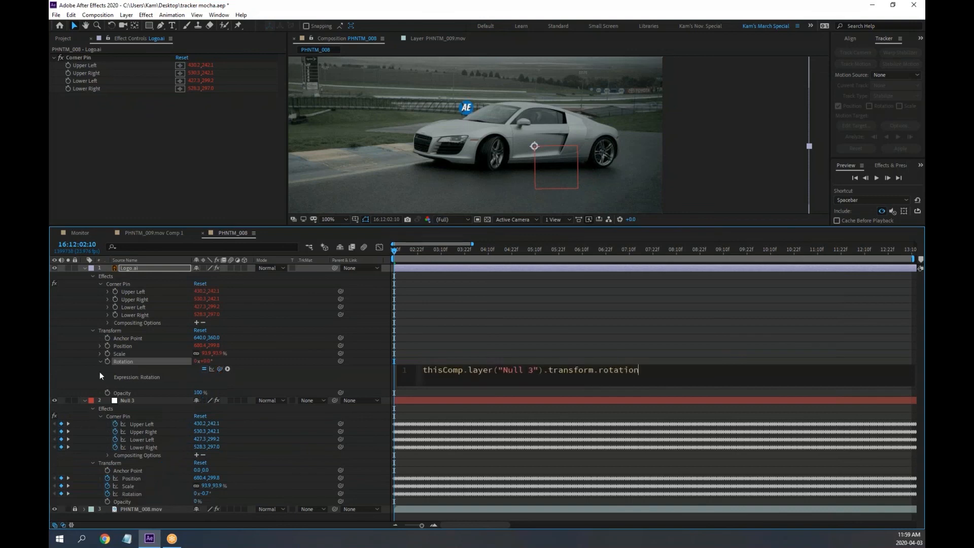
{"action": "left_click", "coordinate": [102, 361]}
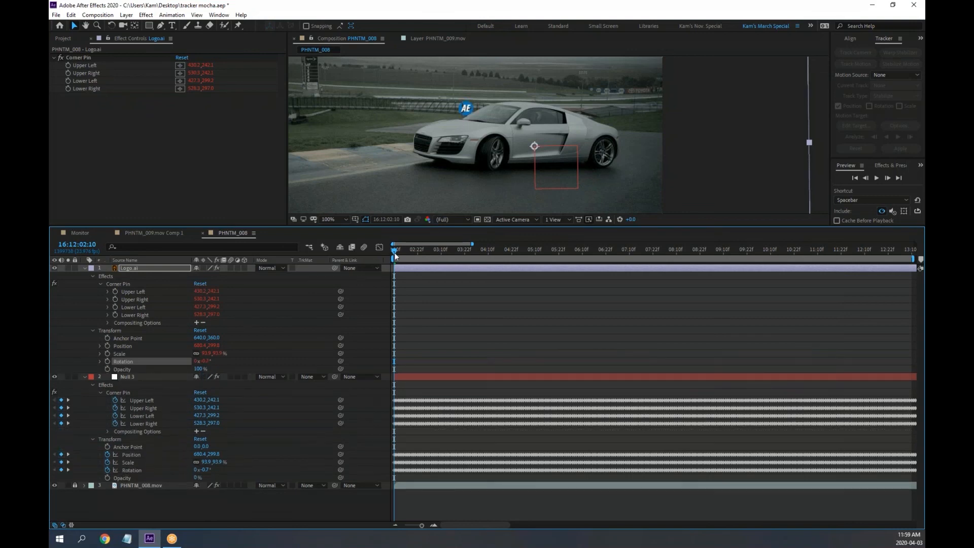
{"action": "left_click_drag", "start_coordinate": [394, 250], "coordinate": [333, 262]}
{"action": "left_click_drag", "start_coordinate": [206, 337], "coordinate": [97, 314]}
Zoom the viewer to 200% and scrub Anchor Point Y to 460,286, placing the logo on the door
{"action": "key", "text": "period"}
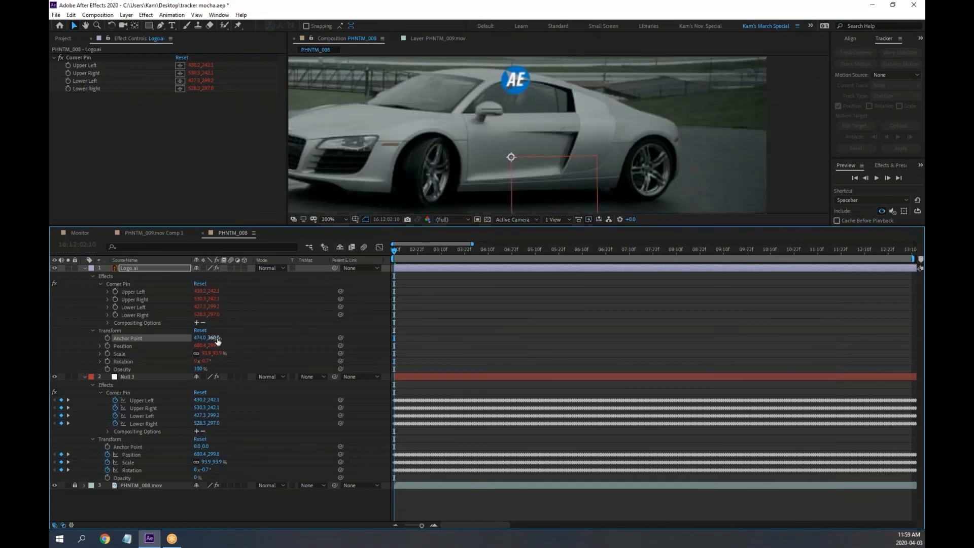
{"action": "mouse_move", "coordinate": [218, 341]}
{"action": "left_mouse_down"}
{"action": "mouse_move", "coordinate": [174, 334]}
{"action": "mouse_move", "coordinate": [216, 336]}
{"action": "left_mouse_up"}
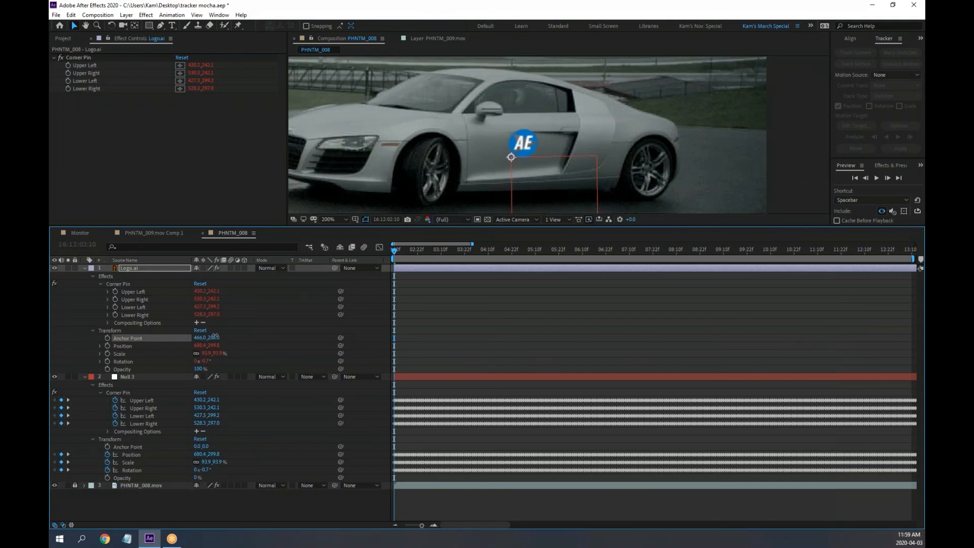
{"action": "left_click_drag", "start_coordinate": [397, 249], "coordinate": [376, 248]}
Set the logo layer's blend mode to Soft Light and preview the shot
{"action": "left_click", "coordinate": [281, 266]}
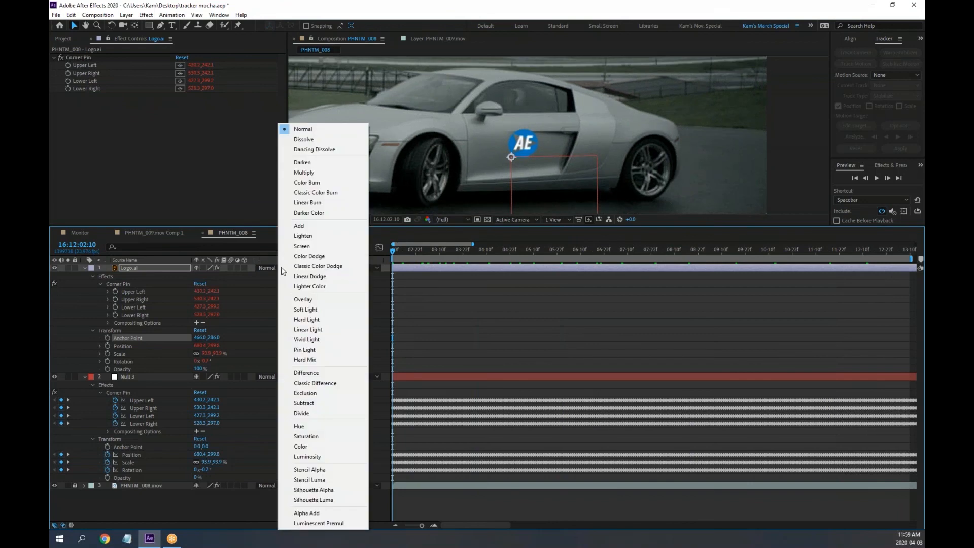
{"action": "left_click", "coordinate": [325, 310]}
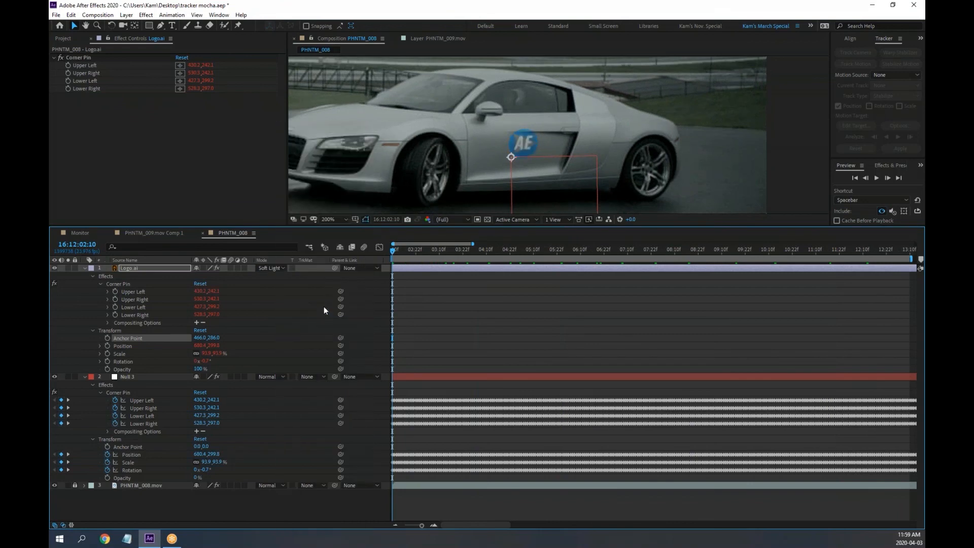
{"action": "key", "text": "space"}
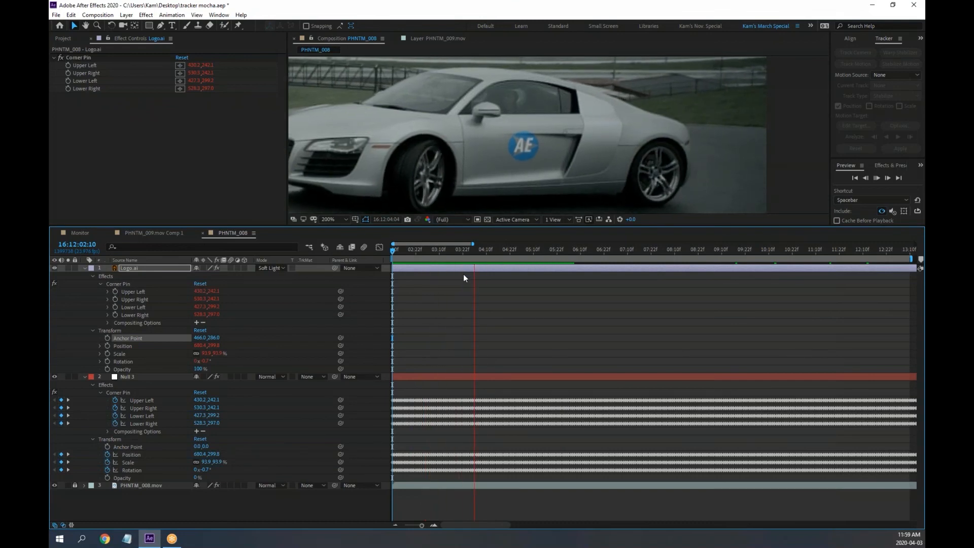
{"action": "key", "text": "space"}
Reveal the logo's Scale expression, collapse Null 3, and try enlarging the scale by hand
{"action": "left_click_drag", "start_coordinate": [498, 250], "coordinate": [312, 254]}
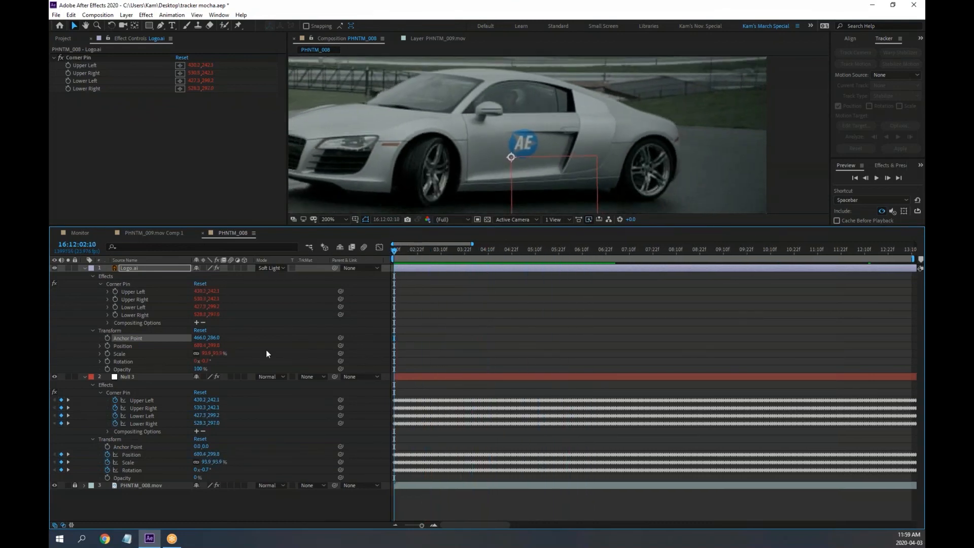
{"action": "left_click", "coordinate": [100, 353]}
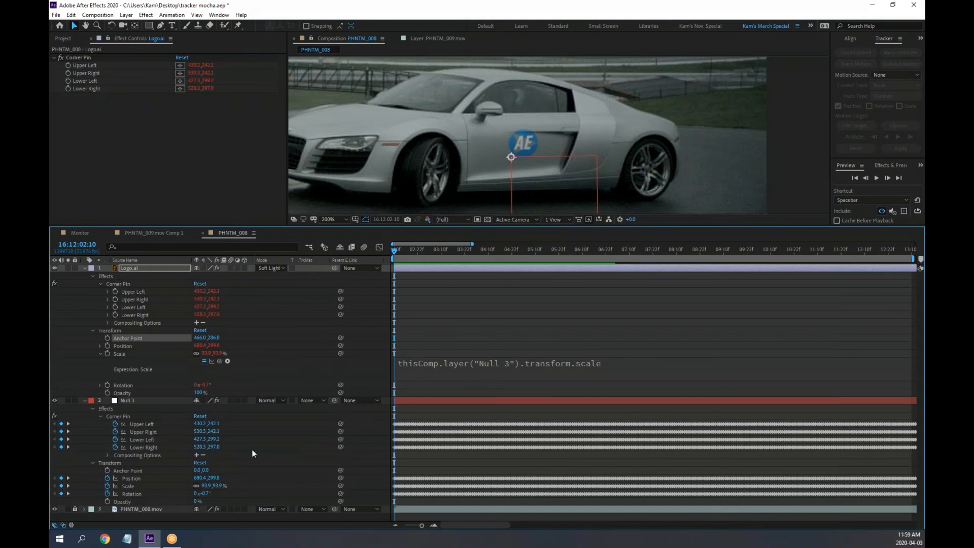
{"action": "left_click", "coordinate": [85, 401]}
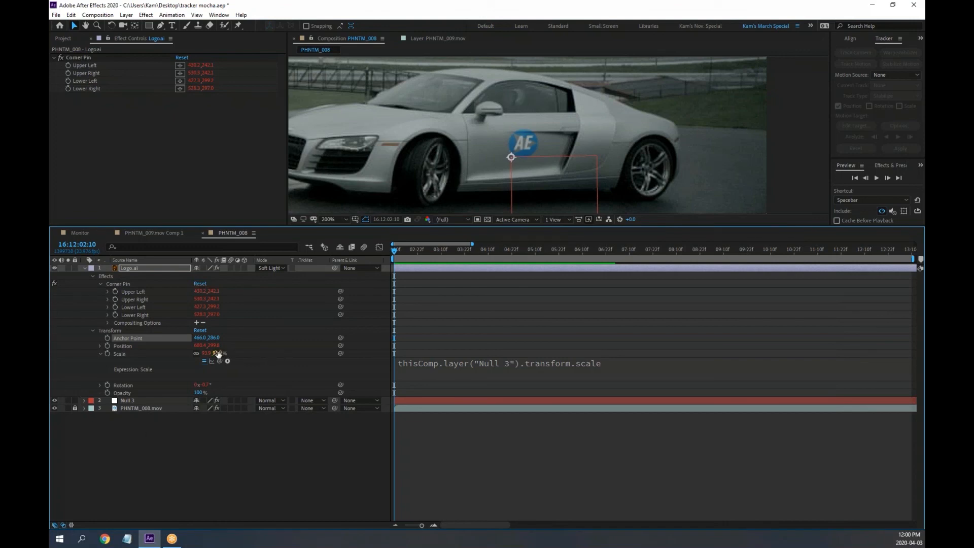
{"action": "left_click_drag", "start_coordinate": [220, 354], "coordinate": [322, 353]}
{"action": "left_click_drag", "start_coordinate": [542, 355], "coordinate": [660, 357]}
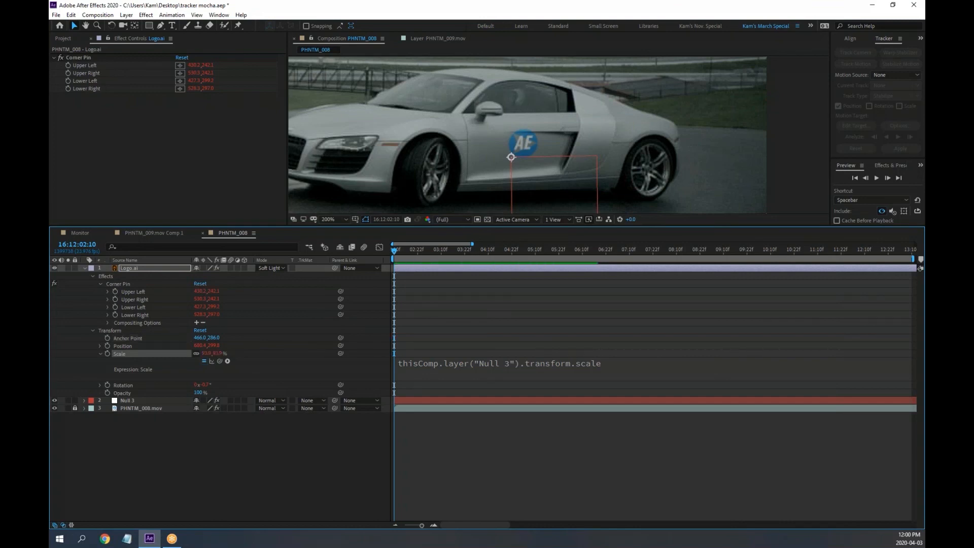
Append "* 2" to the Scale expression, preview, and scrub Anchor Point to about 466,285
{"action": "left_click", "coordinate": [609, 365]}
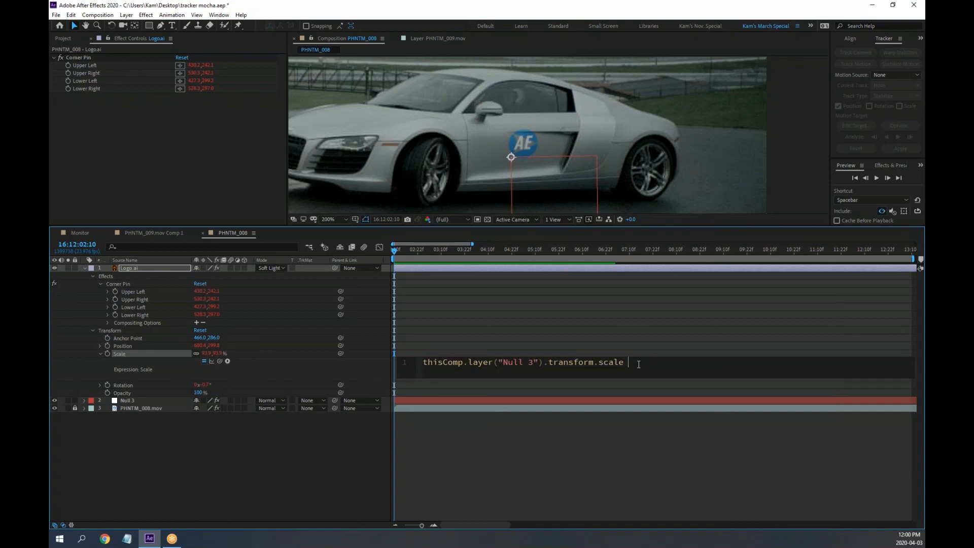
{"action": "type", "text": "* 2"}
{"action": "left_click", "coordinate": [306, 471]}
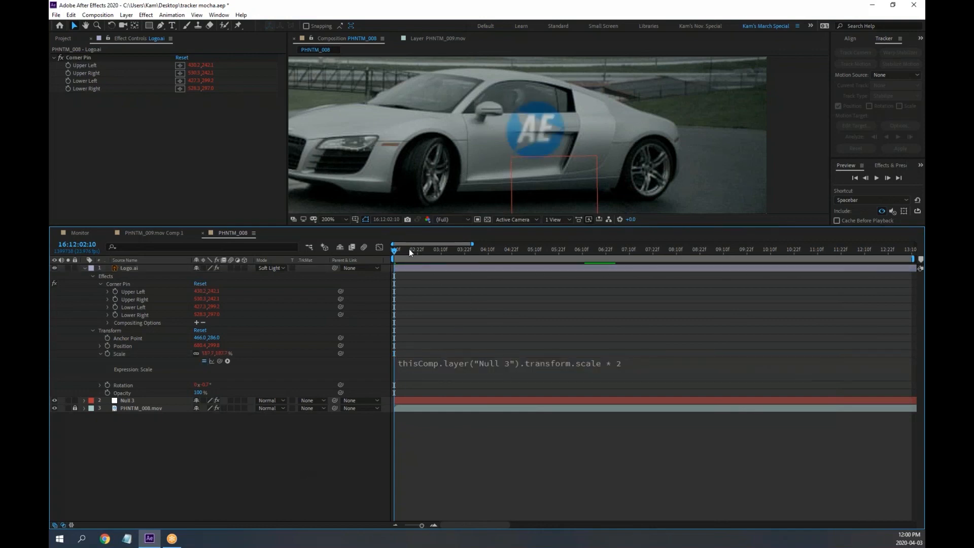
{"action": "left_click_drag", "start_coordinate": [409, 249], "coordinate": [439, 252]}
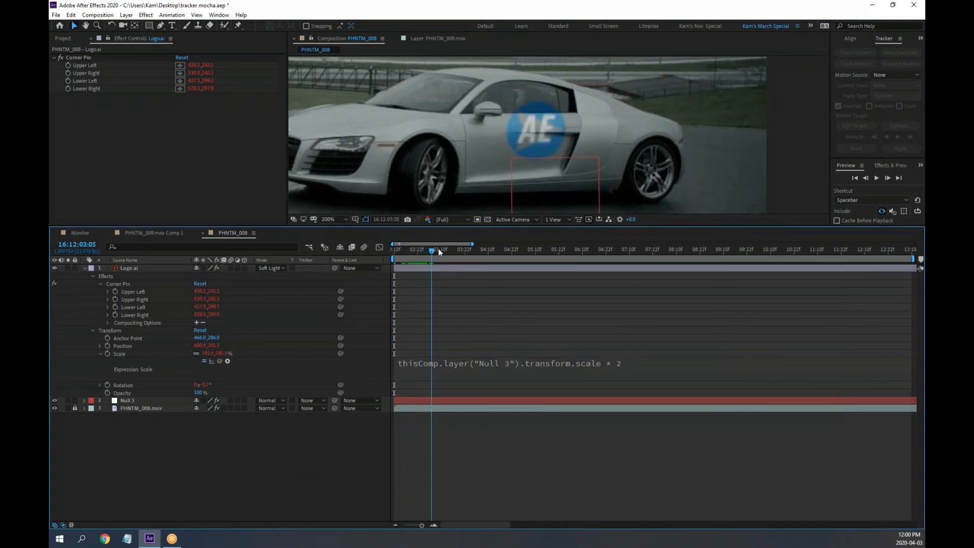
{"action": "key", "text": "space"}
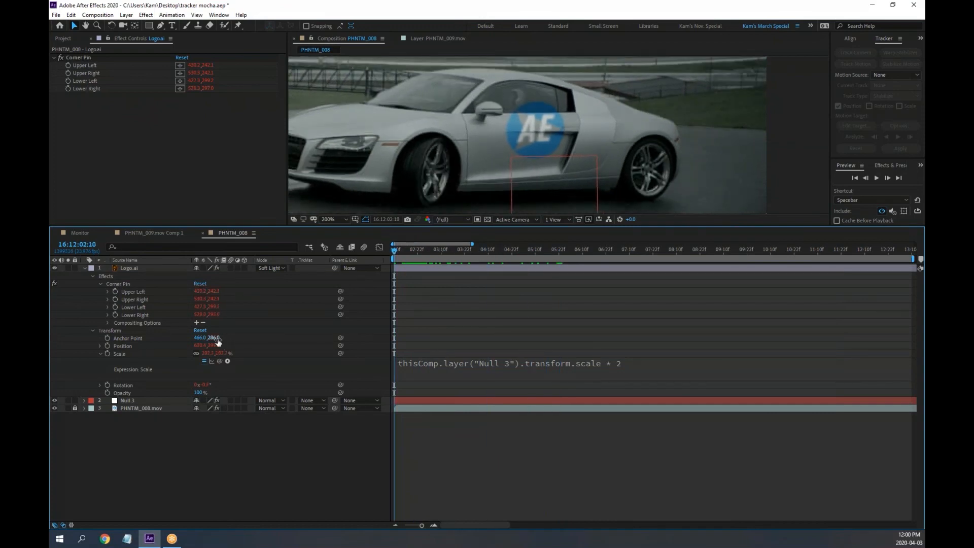
{"action": "mouse_move", "coordinate": [215, 337]}
{"action": "left_mouse_down"}
{"action": "mouse_move", "coordinate": [207, 338]}
{"action": "mouse_move", "coordinate": [260, 337]}
{"action": "mouse_move", "coordinate": [174, 336]}
{"action": "mouse_move", "coordinate": [226, 337]}
{"action": "mouse_move", "coordinate": [213, 338]}
{"action": "left_mouse_up"}
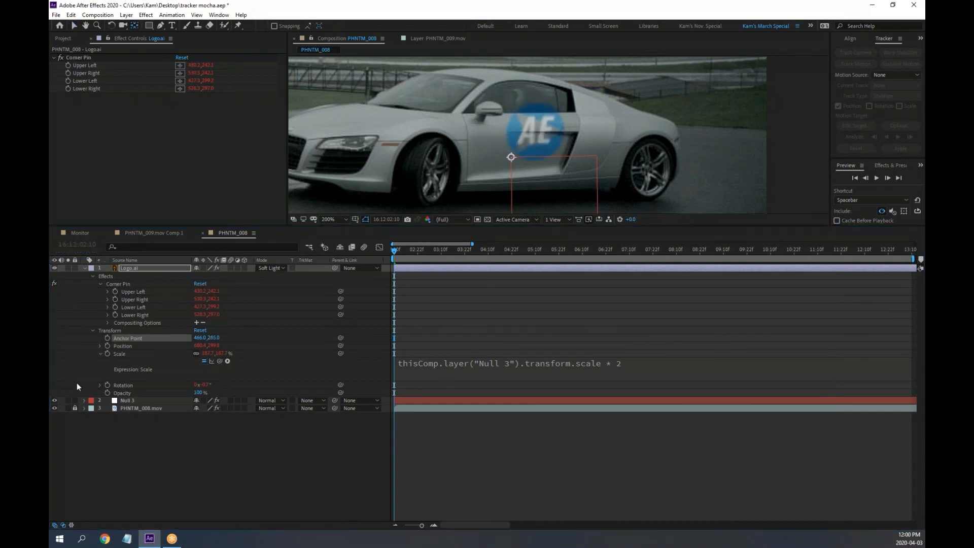
Lock Null 3 and shift the logo's anchor point to about 474,276 on the door
{"action": "left_click", "coordinate": [74, 400]}
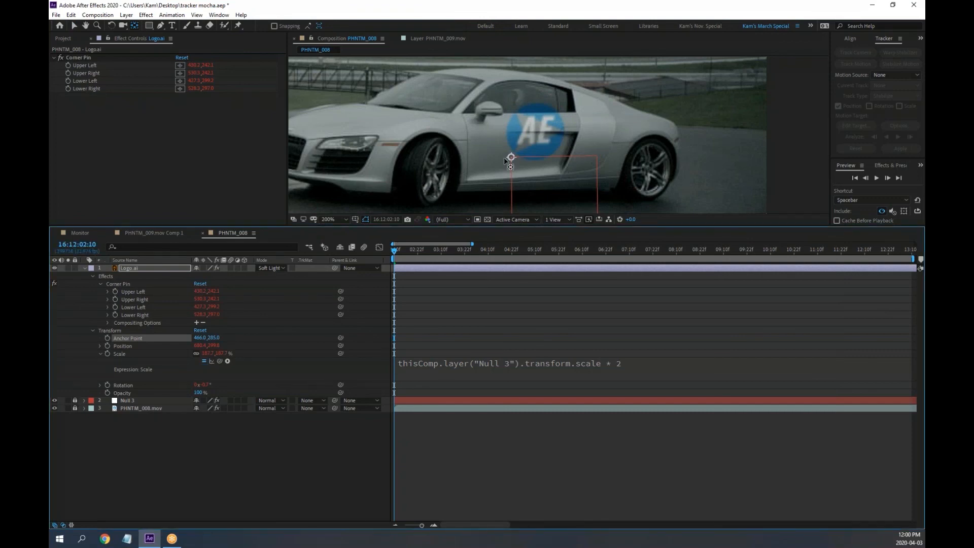
{"action": "left_click_drag", "start_coordinate": [511, 157], "coordinate": [525, 143]}
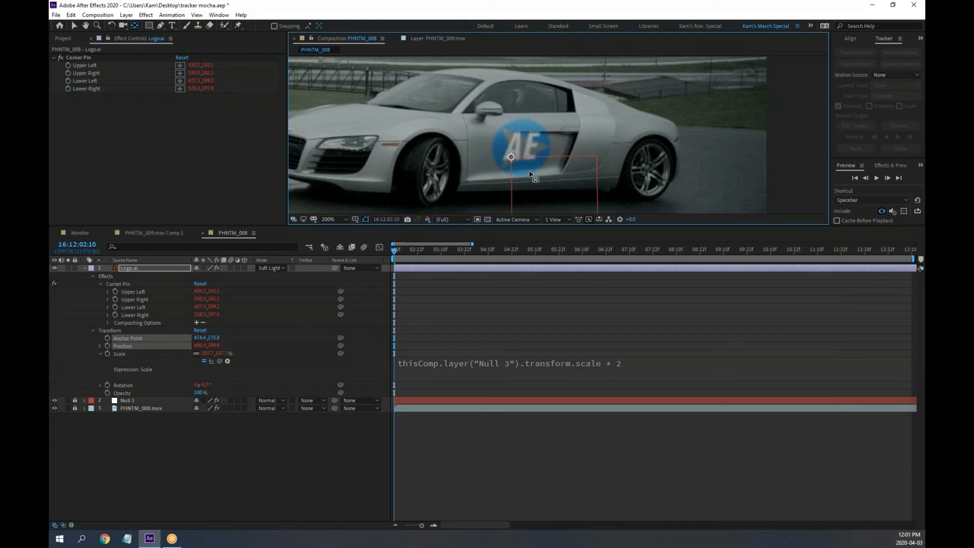
{"action": "left_click_drag", "start_coordinate": [432, 251], "coordinate": [721, 252]}
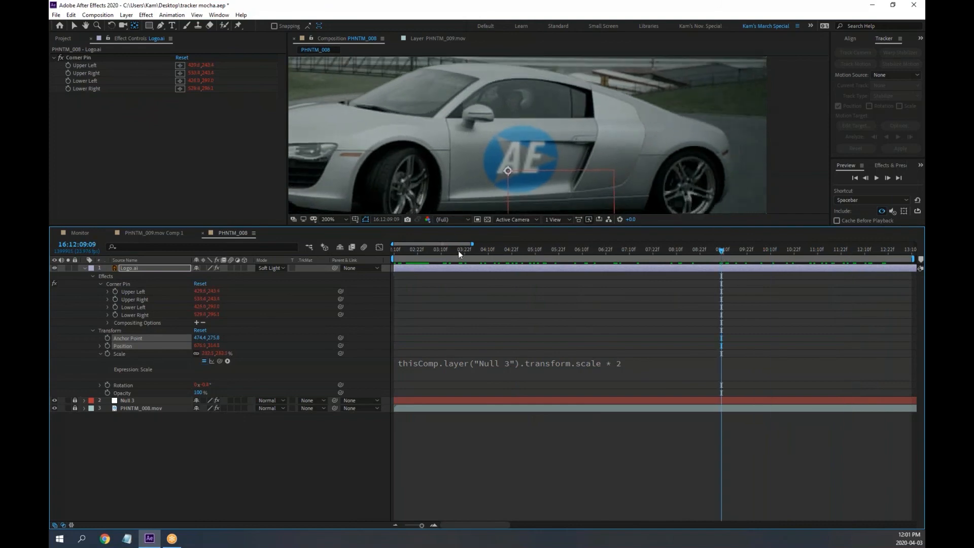
Toggle the logo layer's Collapse Transformations and Quality switches off and back on
{"action": "left_click", "coordinate": [203, 268]}
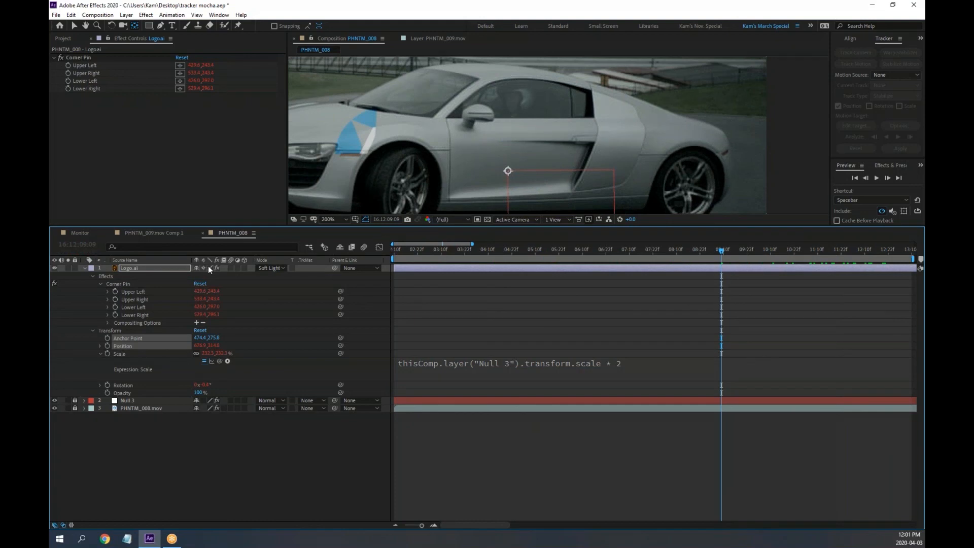
{"action": "left_click", "coordinate": [204, 267]}
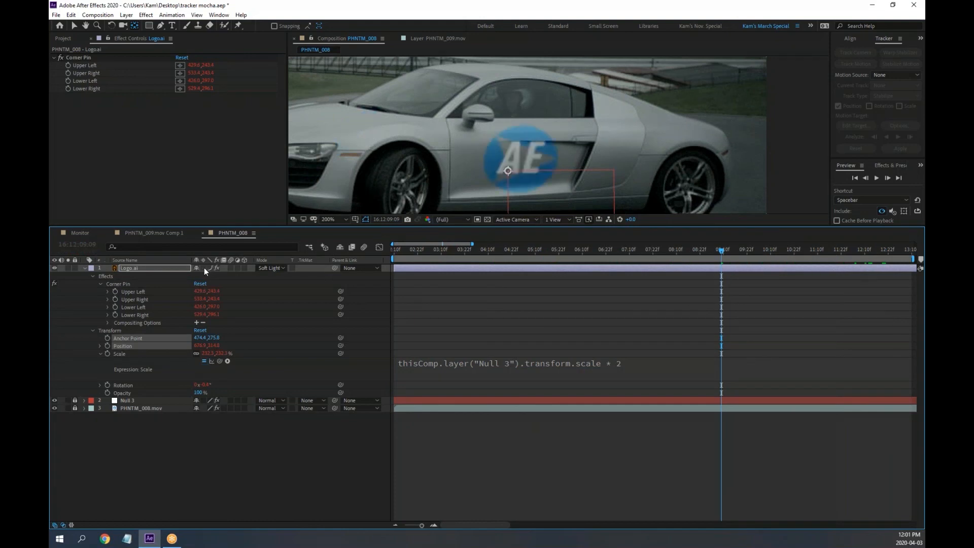
{"action": "left_click", "coordinate": [211, 268]}
{"action": "left_click", "coordinate": [210, 267]}
Collapse Logo.ai, enlarge the viewer, and preview the logo tracking from the start of the clip
{"action": "left_click", "coordinate": [85, 268]}
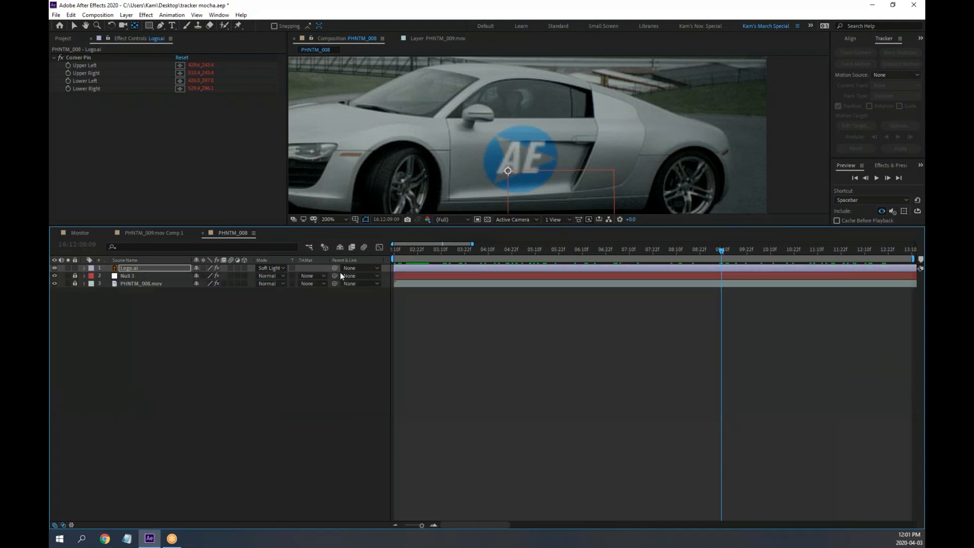
{"action": "left_click_drag", "start_coordinate": [509, 249], "coordinate": [394, 250]}
{"action": "left_click_drag", "start_coordinate": [555, 226], "coordinate": [554, 341]}
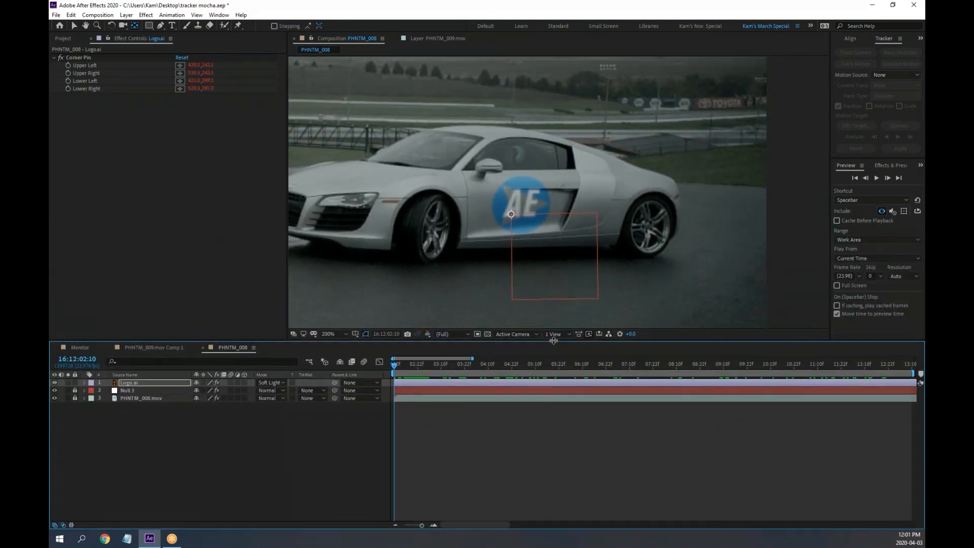
{"action": "key", "text": "space"}
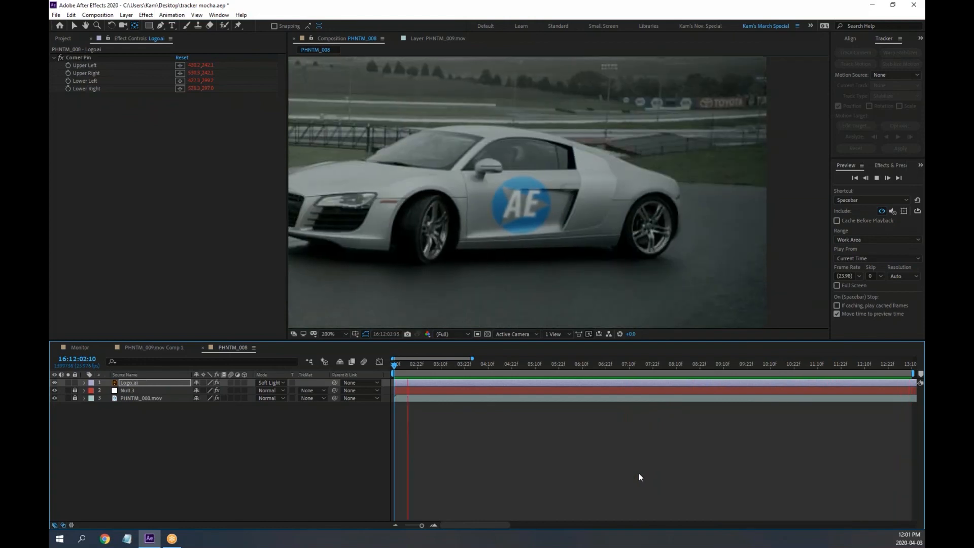
{"action": "key", "text": "space"}
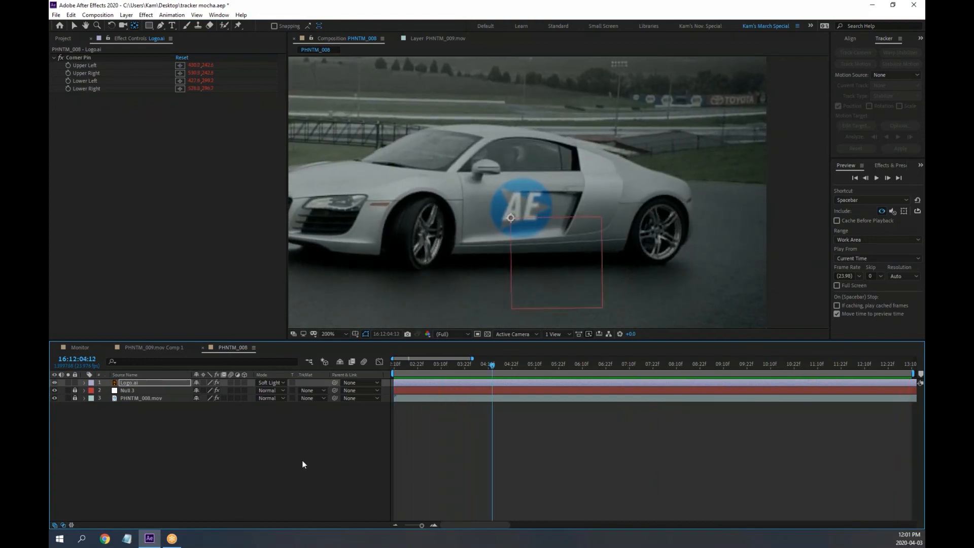
Unlock Null 3, expand its tracking keyframes, scrub through them, and return to the start
{"action": "left_click", "coordinate": [75, 390]}
{"action": "left_click", "coordinate": [83, 391]}
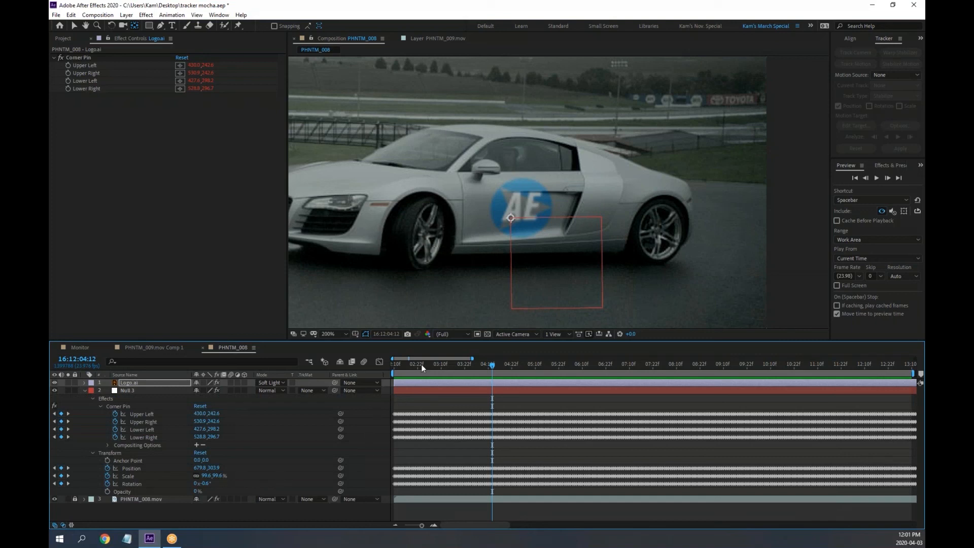
{"action": "left_click_drag", "start_coordinate": [493, 364], "coordinate": [384, 385]}
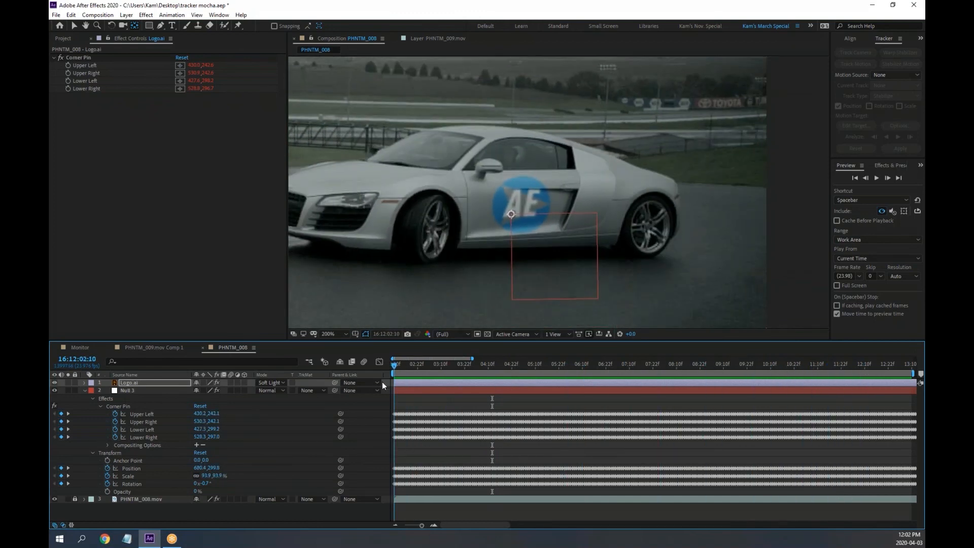
{"action": "key", "text": "space"}
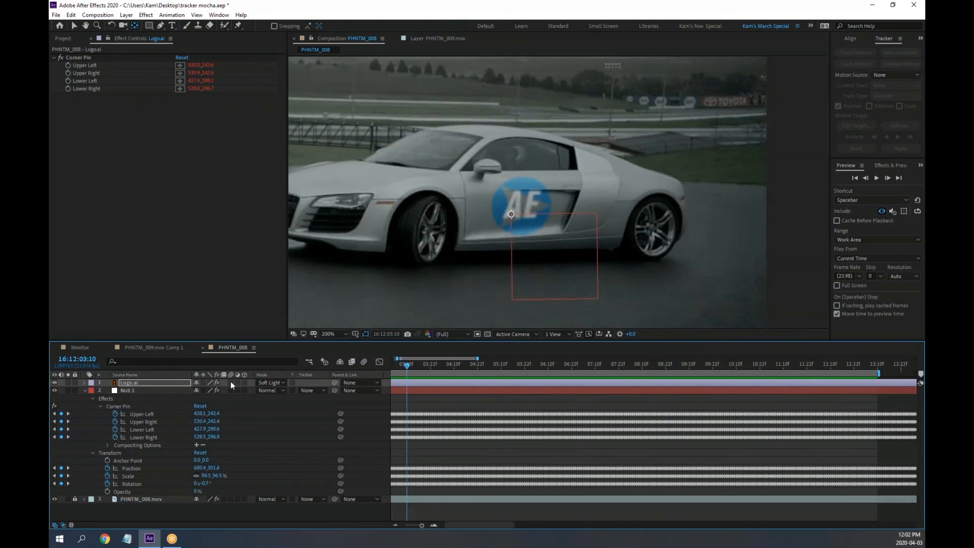
{"action": "key", "text": "Home"}
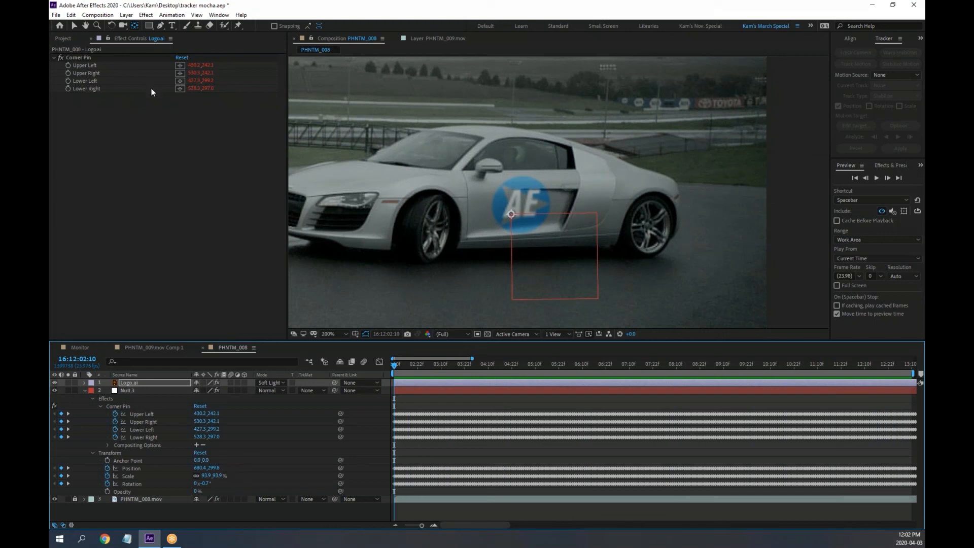
Open licenceplate.jpg from the Project panel and zoom and pan across the plate
{"action": "left_click", "coordinate": [64, 39]}
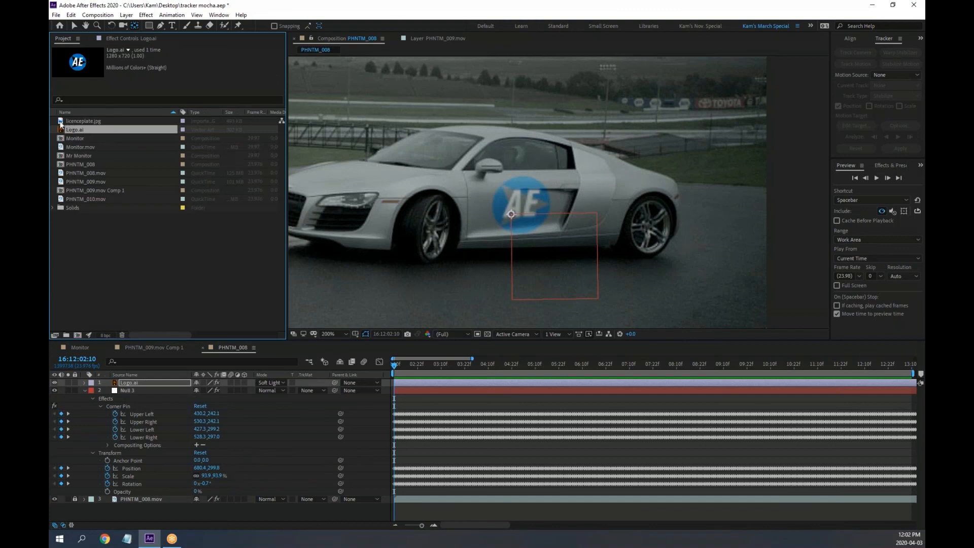
{"action": "double_click", "coordinate": [61, 121]}
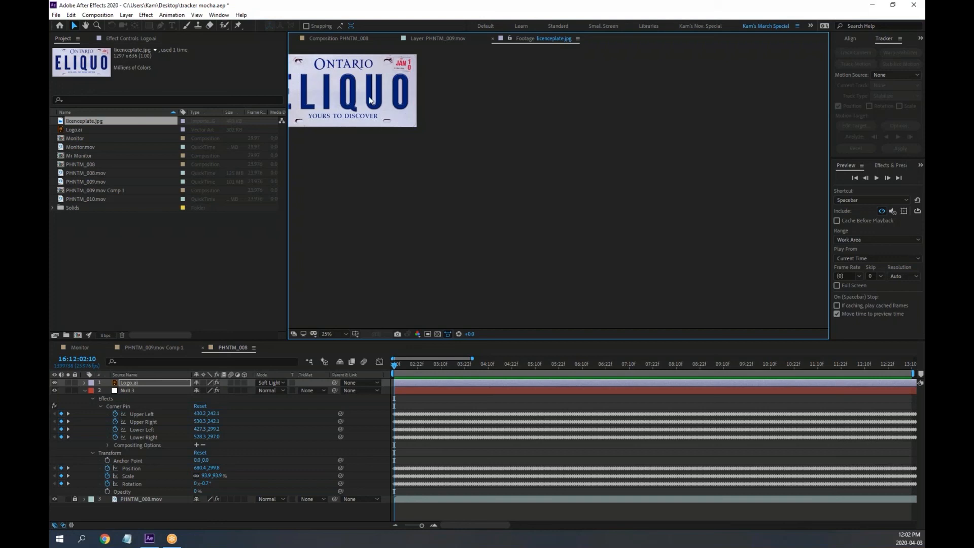
{"action": "scroll", "coordinate": [563, 190], "scroll_direction": "up", "scroll_amount": 10}
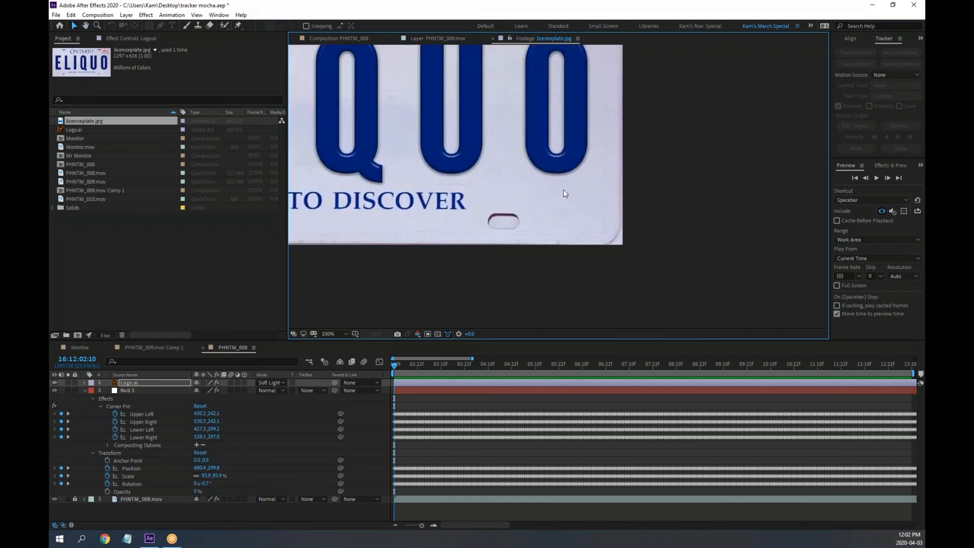
{"action": "scroll", "coordinate": [528, 174], "scroll_direction": "down", "scroll_amount": 2}
{"action": "key", "text": "space"}
{"action": "left_click_drag", "start_coordinate": [516, 143], "coordinate": [671, 175]}
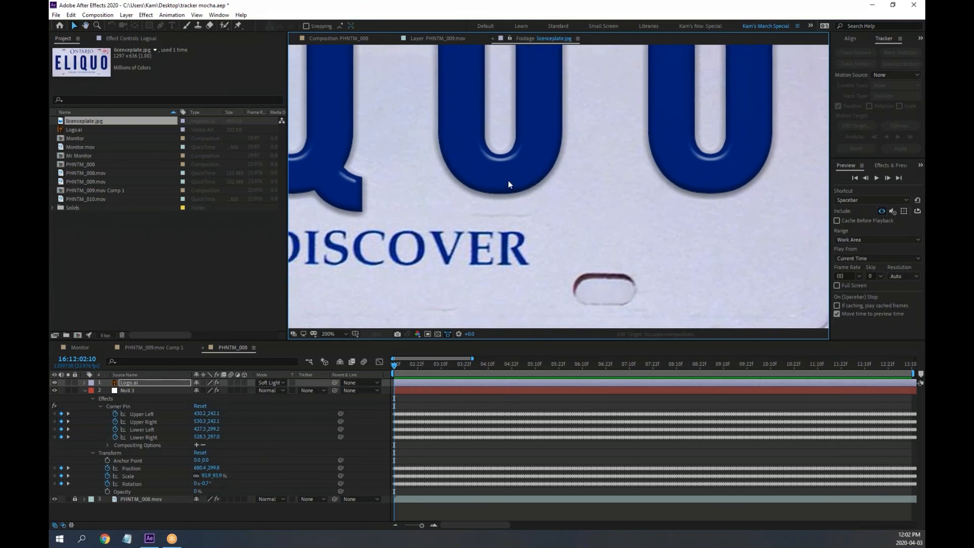
Pan around the plate to inspect ONTARIO and the lettering, then return to PHNTM_008
{"action": "scroll", "coordinate": [509, 181], "scroll_direction": "up", "scroll_amount": 1}
{"action": "scroll", "coordinate": [508, 181], "scroll_direction": "down", "scroll_amount": 1}
{"action": "key", "text": "space"}
{"action": "left_click_drag", "start_coordinate": [563, 197], "coordinate": [785, 259]}
{"action": "left_click_drag", "start_coordinate": [602, 132], "coordinate": [618, 183]}
{"action": "left_click_drag", "start_coordinate": [633, 236], "coordinate": [657, 235]}
{"action": "scroll", "coordinate": [651, 225], "scroll_direction": "down", "scroll_amount": 1}
{"action": "scroll", "coordinate": [651, 225], "scroll_direction": "down", "scroll_amount": 1}
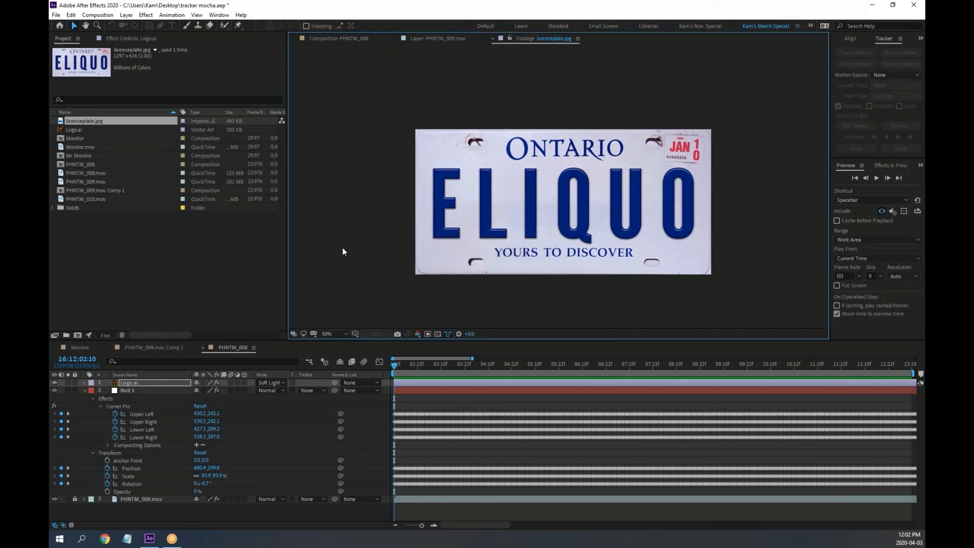
{"action": "left_click", "coordinate": [339, 39]}
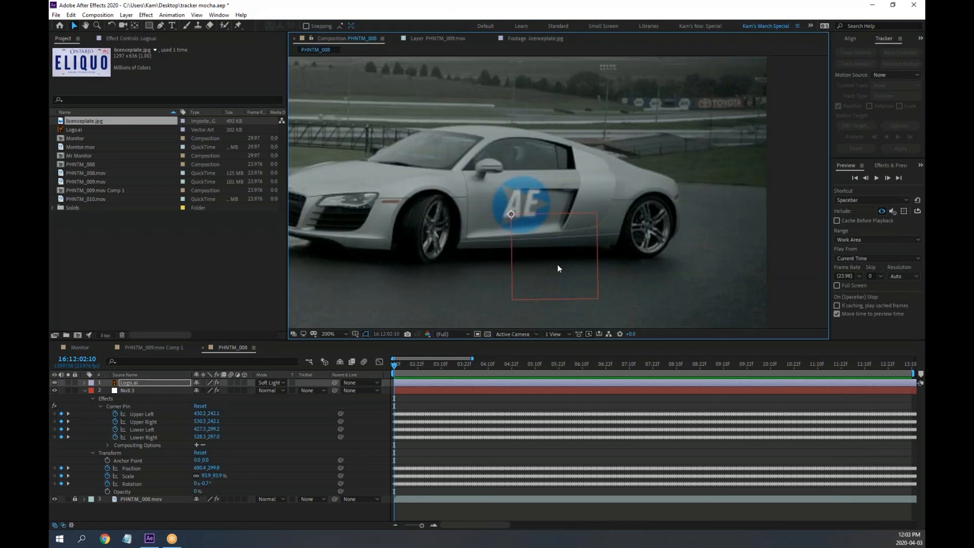